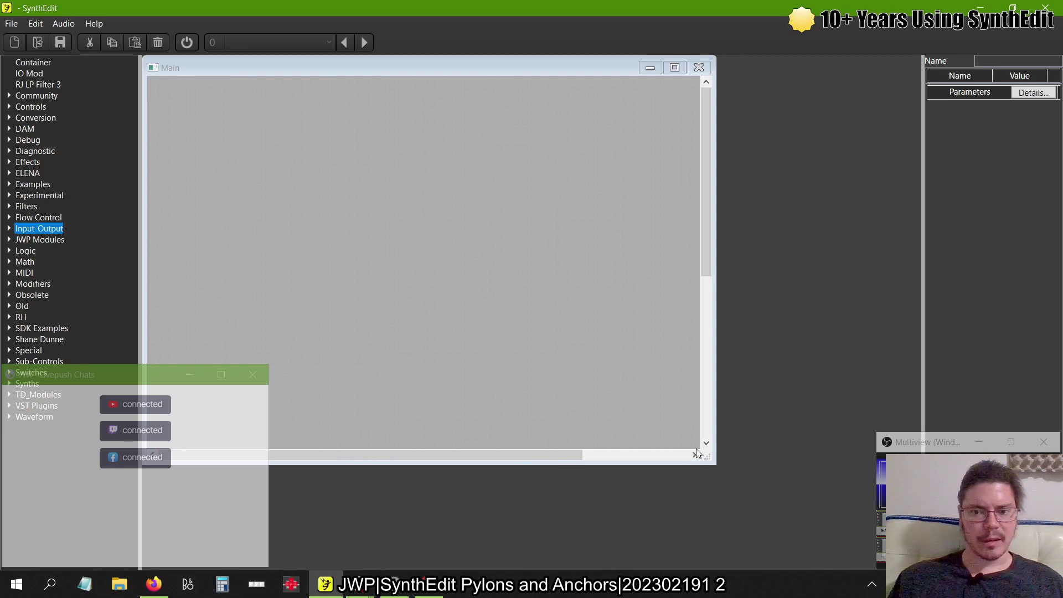
- Enlarge the Main window and add a Container module named SE Butterworth EQ near its middle
{"action": "left_click_drag", "start_coordinate": [698, 454], "coordinate": [788, 490]}
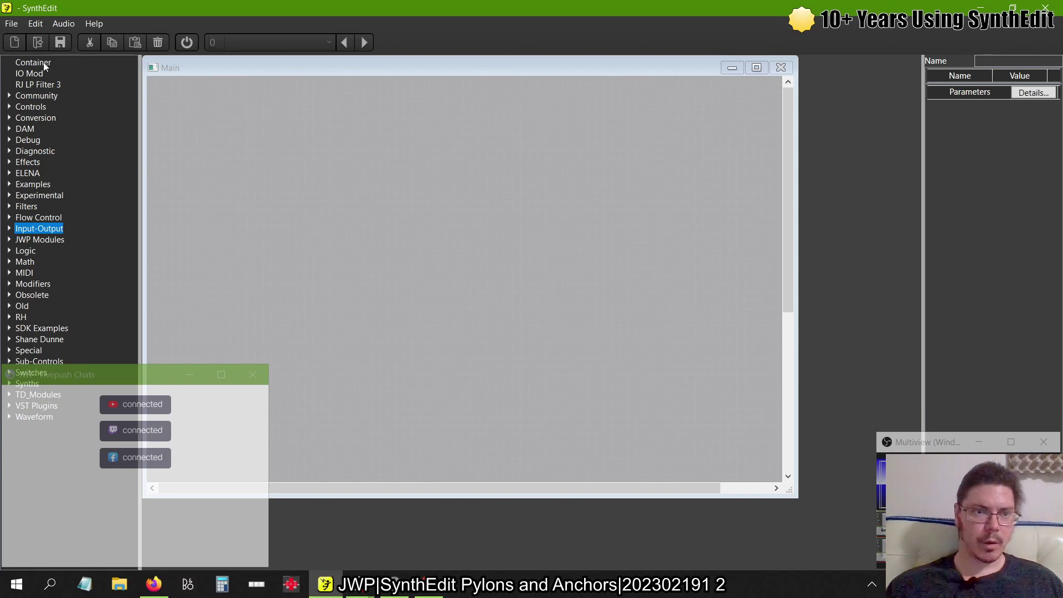
{"action": "left_click_drag", "start_coordinate": [43, 62], "coordinate": [478, 251]}
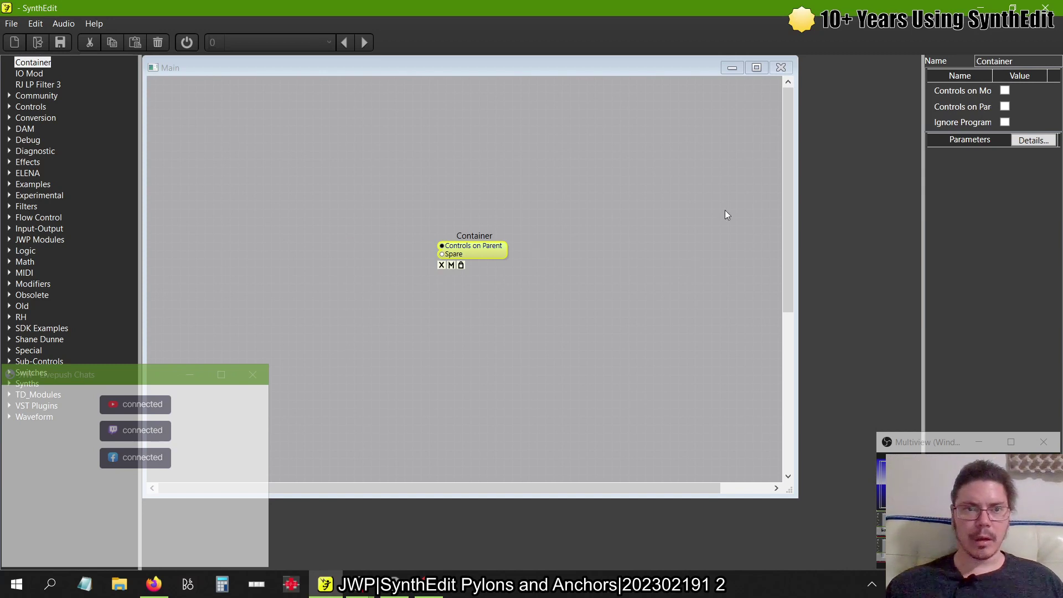
{"action": "double_click", "coordinate": [1022, 62]}
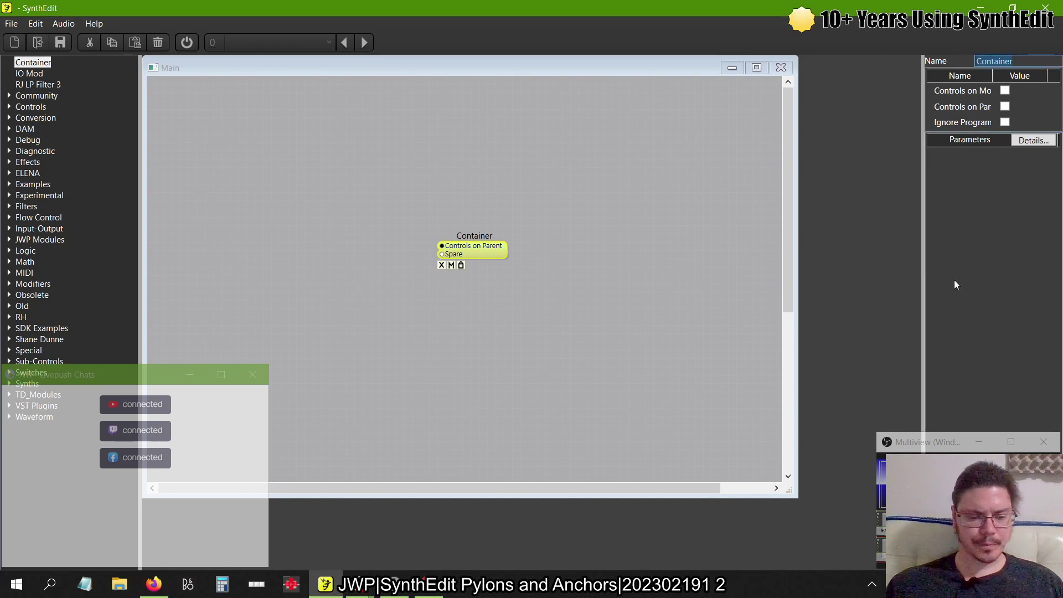
{"action": "type", "text": "SE"}
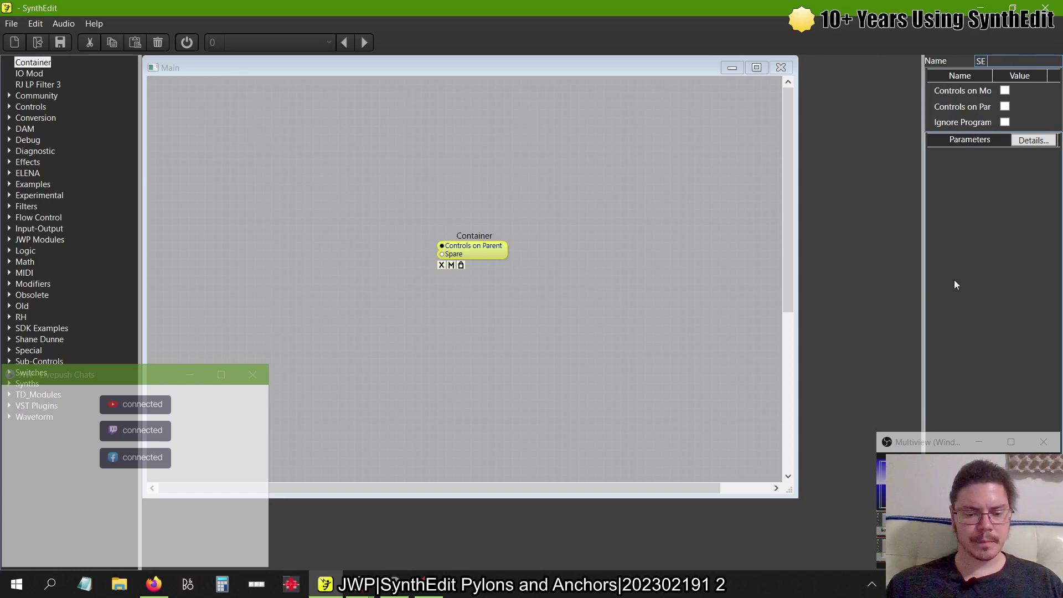
{"action": "type", "text": " Butterwo"}
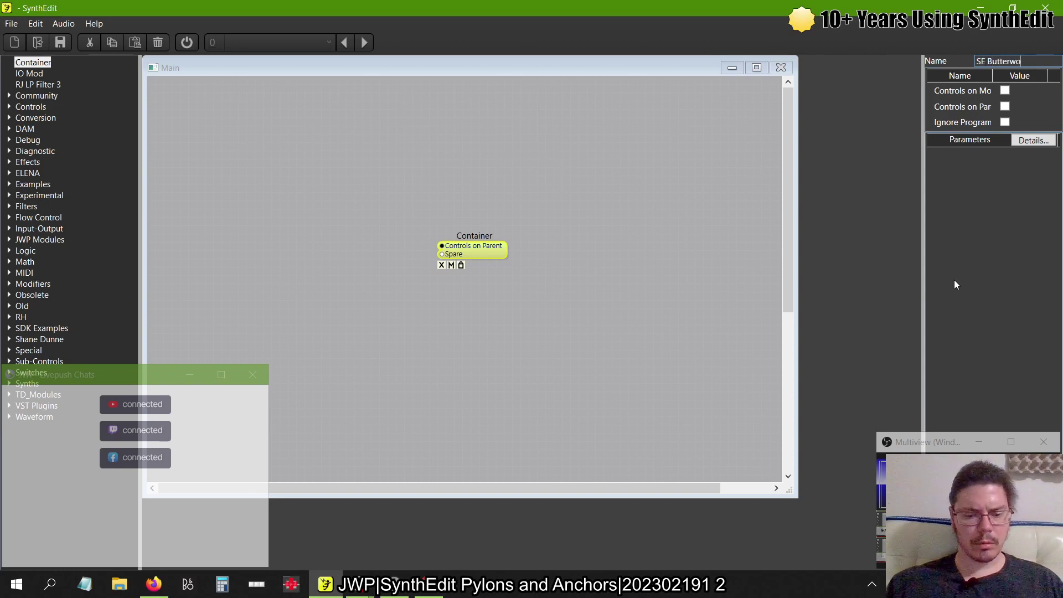
{"action": "type", "text": "rth EQ"}
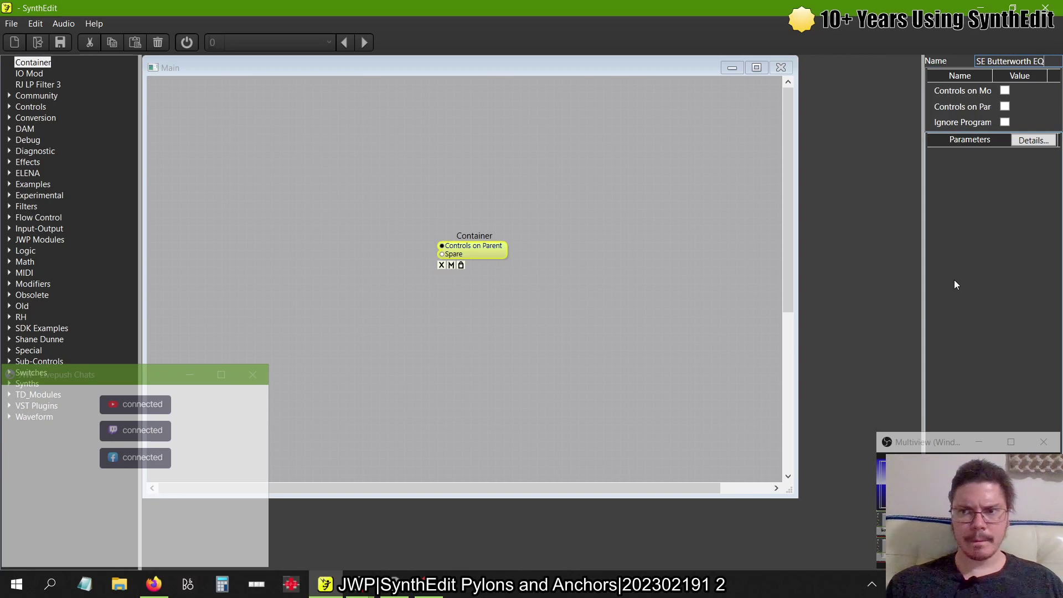
{"action": "key", "text": "Return"}
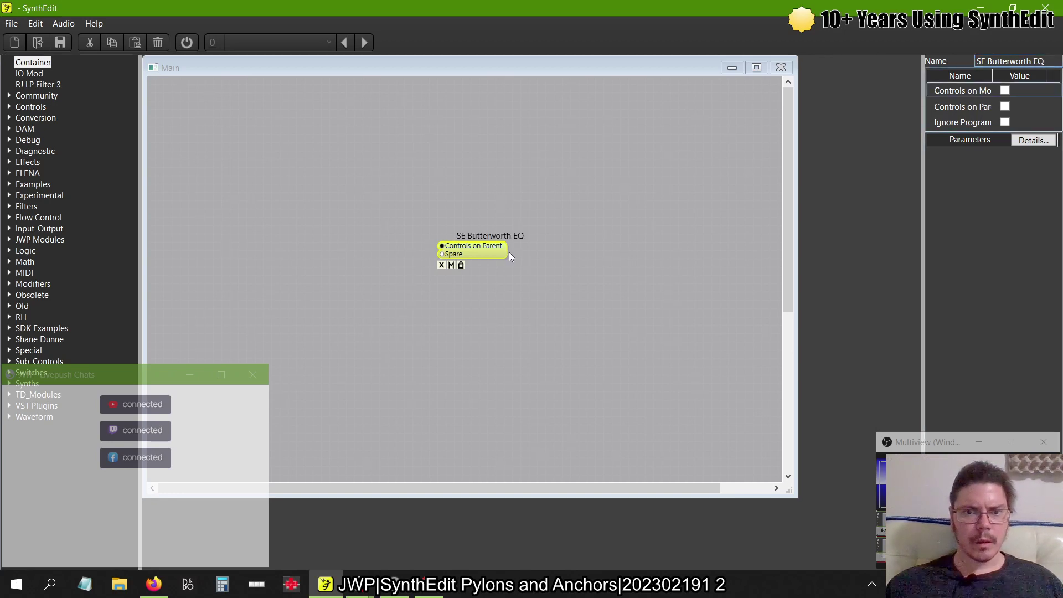
{"action": "left_click_drag", "start_coordinate": [493, 253], "coordinate": [467, 261]}
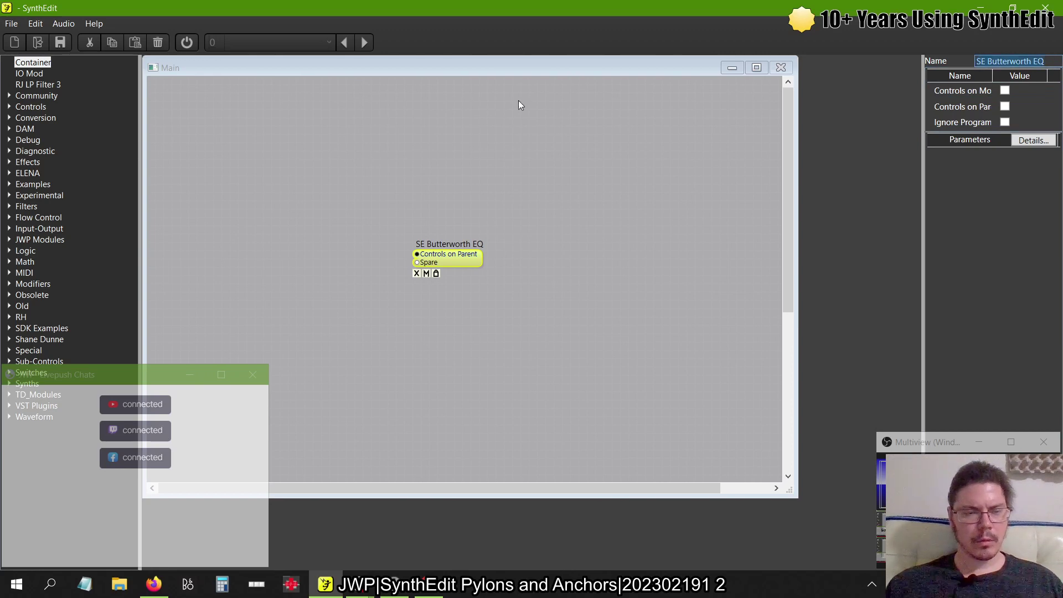
- Save the project to the Desktop as SE Butterworth EQ
{"action": "left_click", "coordinate": [12, 24]}
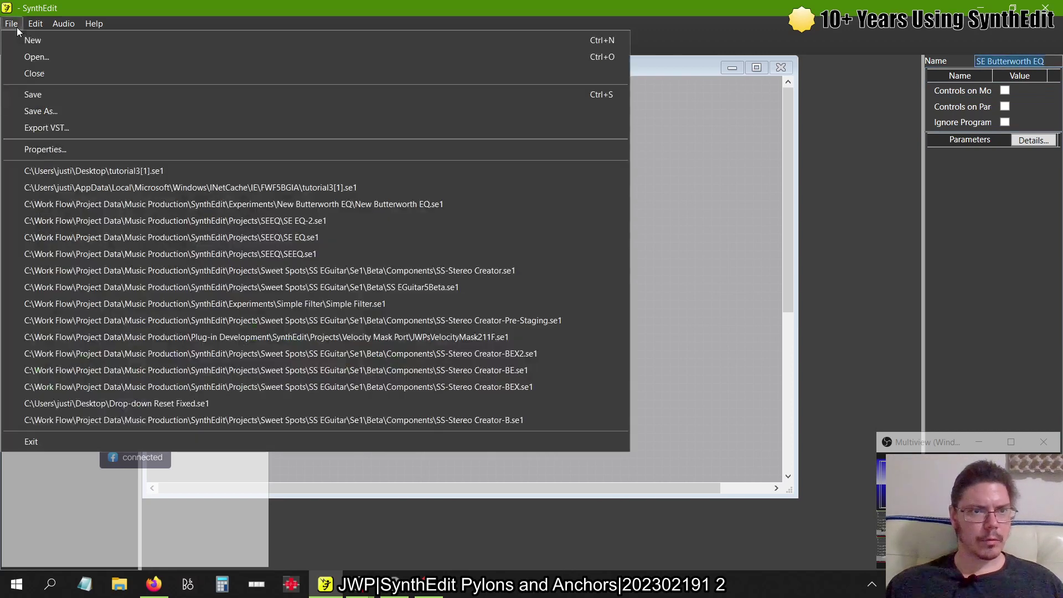
{"action": "left_click", "coordinate": [34, 110]}
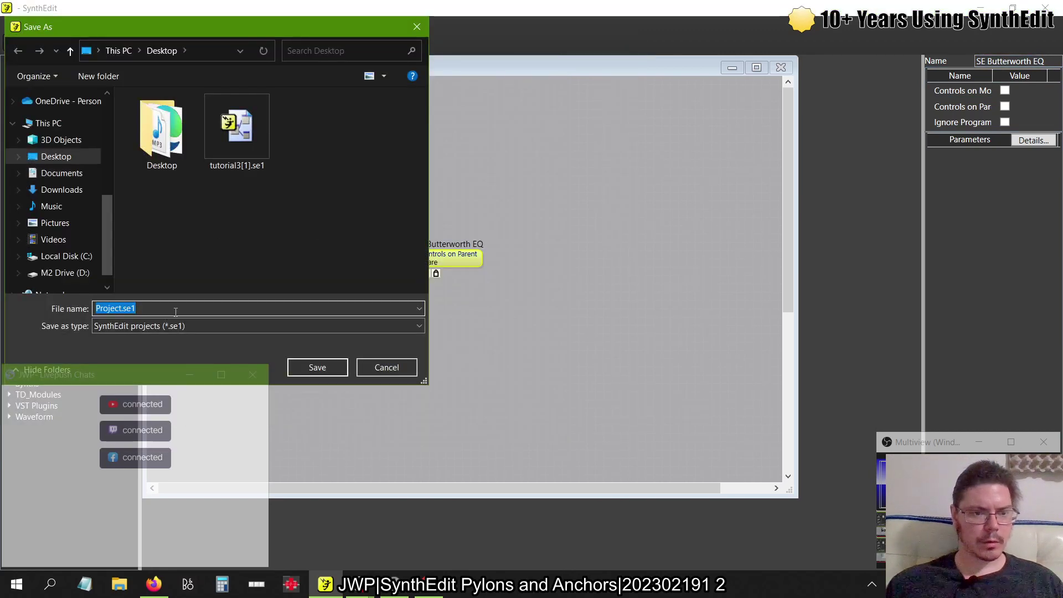
{"action": "type", "text": "SE Butterworth EQ"}
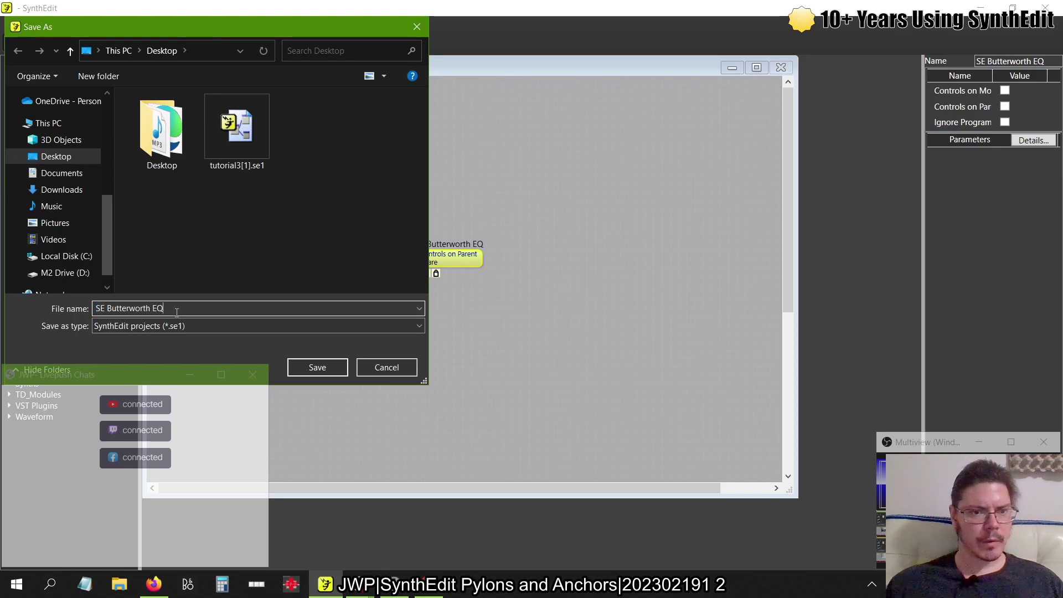
{"action": "left_click", "coordinate": [320, 368]}
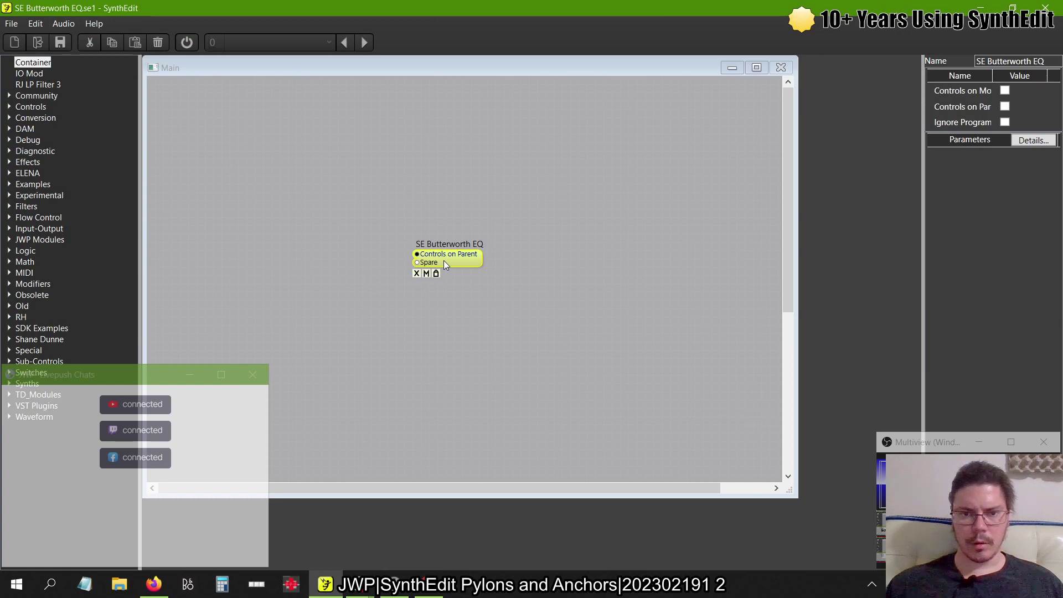
- Open the SE Butterworth EQ container in a maximized window and move its IO Mod module inward from the upper-left corner
{"action": "double_click", "coordinate": [444, 260]}
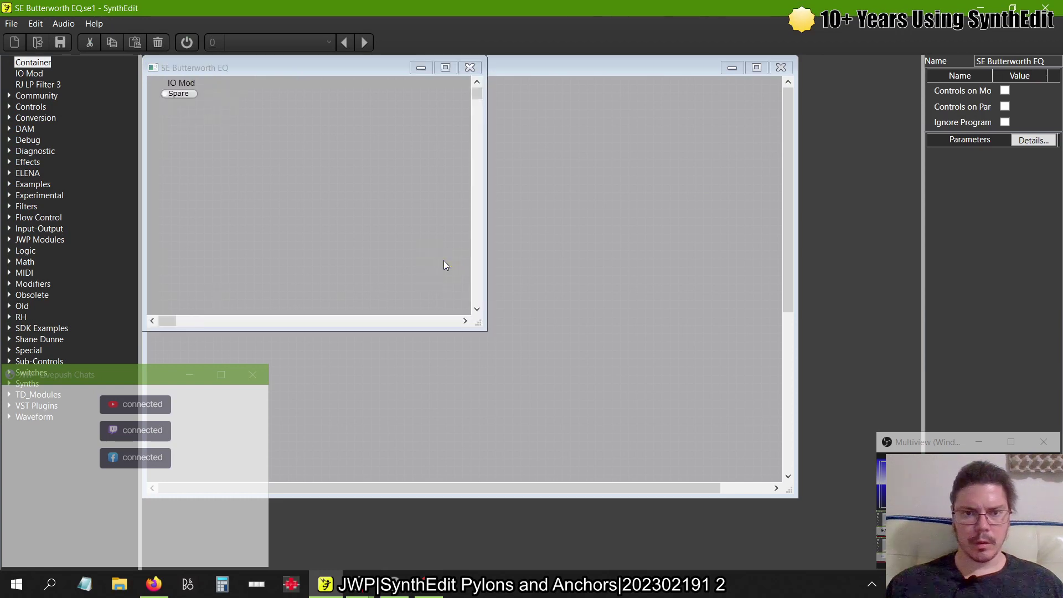
{"action": "left_click", "coordinate": [439, 68]}
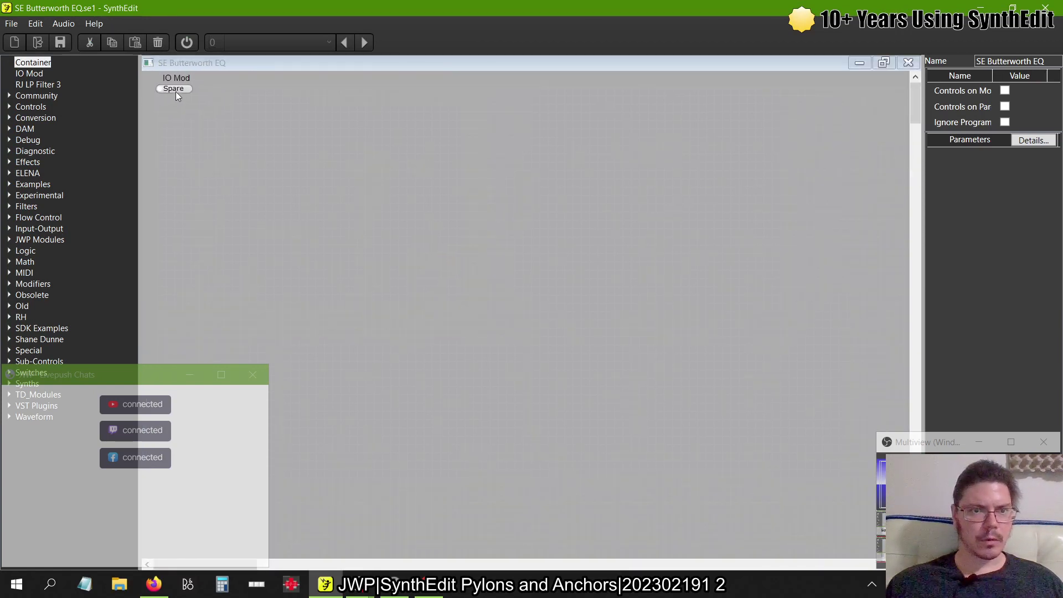
{"action": "left_click_drag", "start_coordinate": [175, 92], "coordinate": [228, 141]}
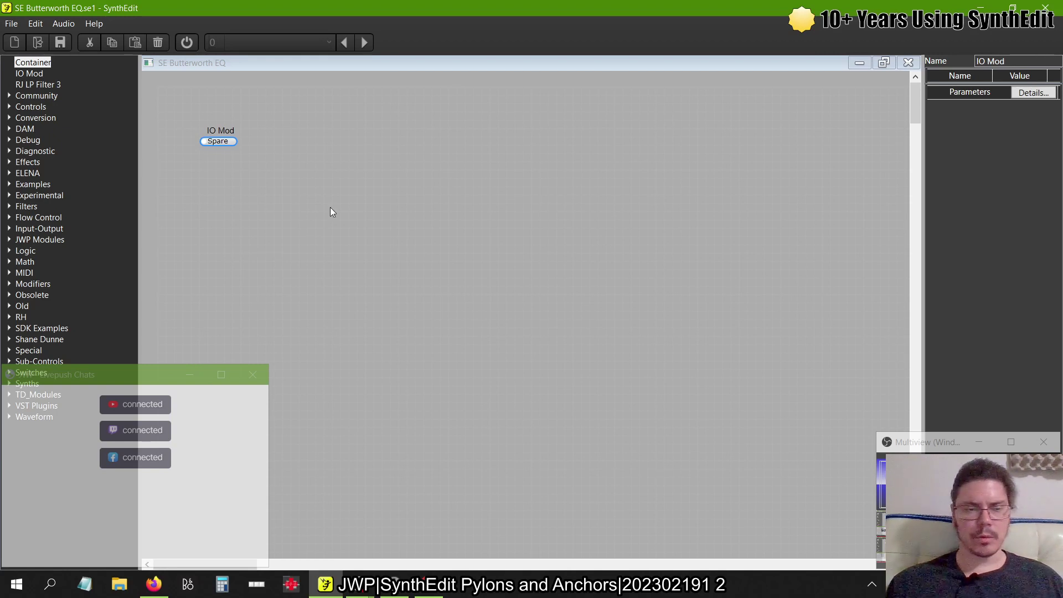
- Expand the Filters category in the module list and look through the available Butterworth filters
{"action": "left_click", "coordinate": [13, 208]}
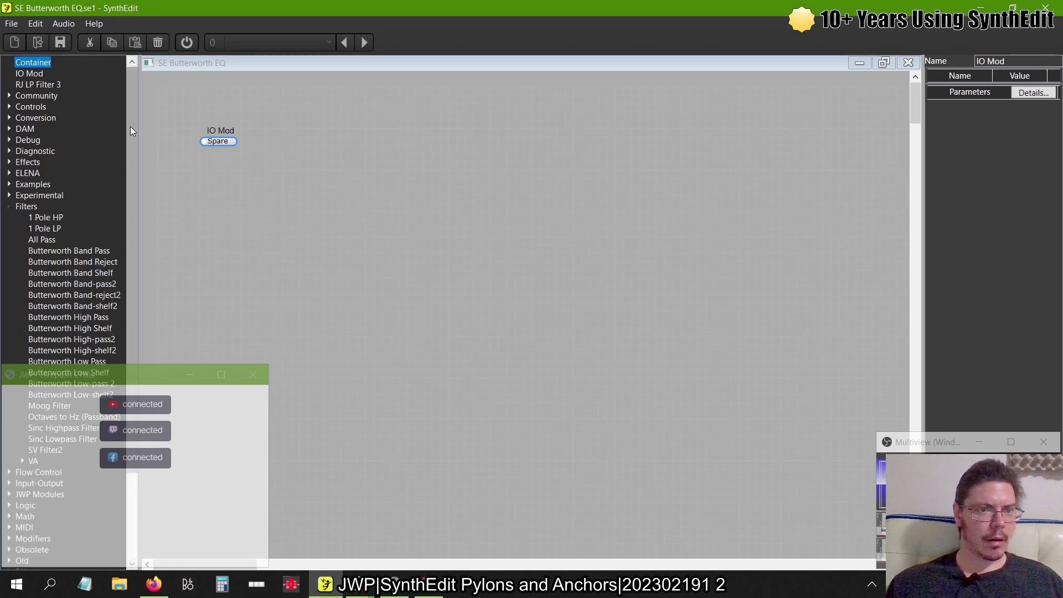
{"action": "left_click_drag", "start_coordinate": [130, 127], "coordinate": [131, 197]}
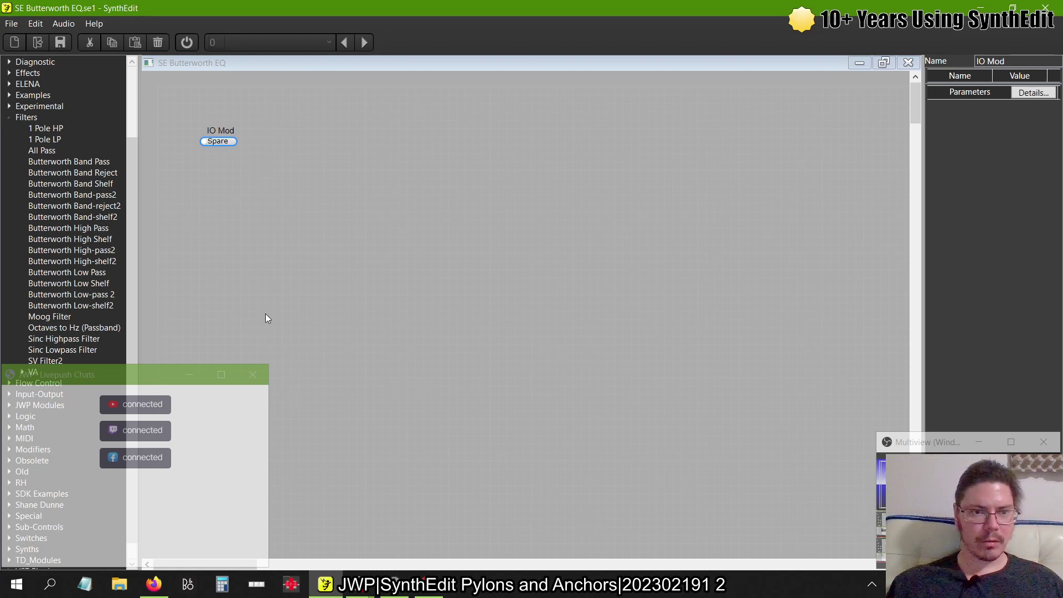
- In File Explorer, copy Filters.sem from the modules64 folder of SynthEdit 1.5 under C: Program Files
{"action": "left_click", "coordinate": [119, 584]}
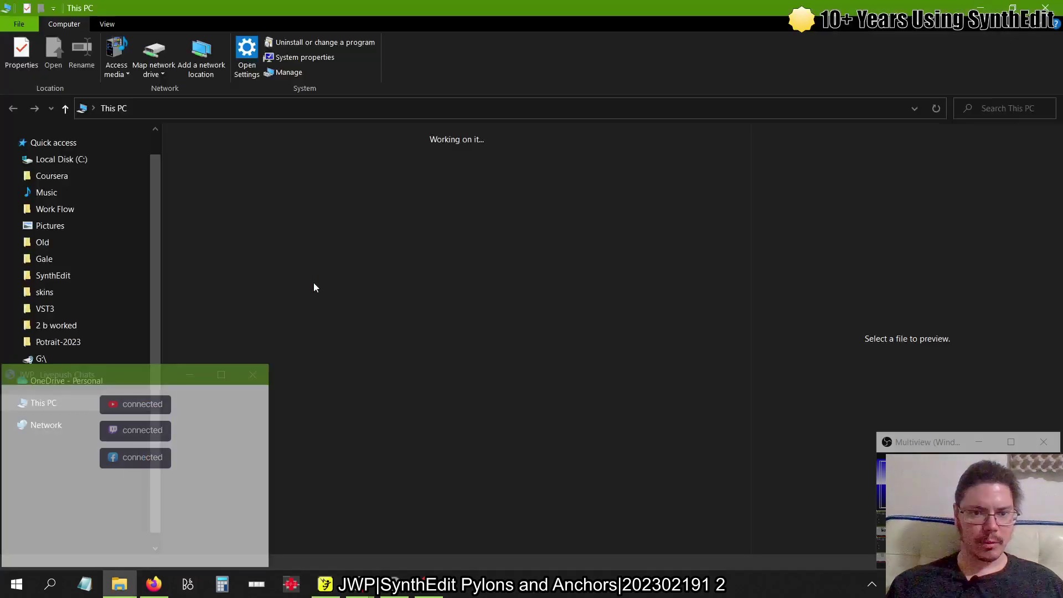
{"action": "double_click", "coordinate": [211, 250]}
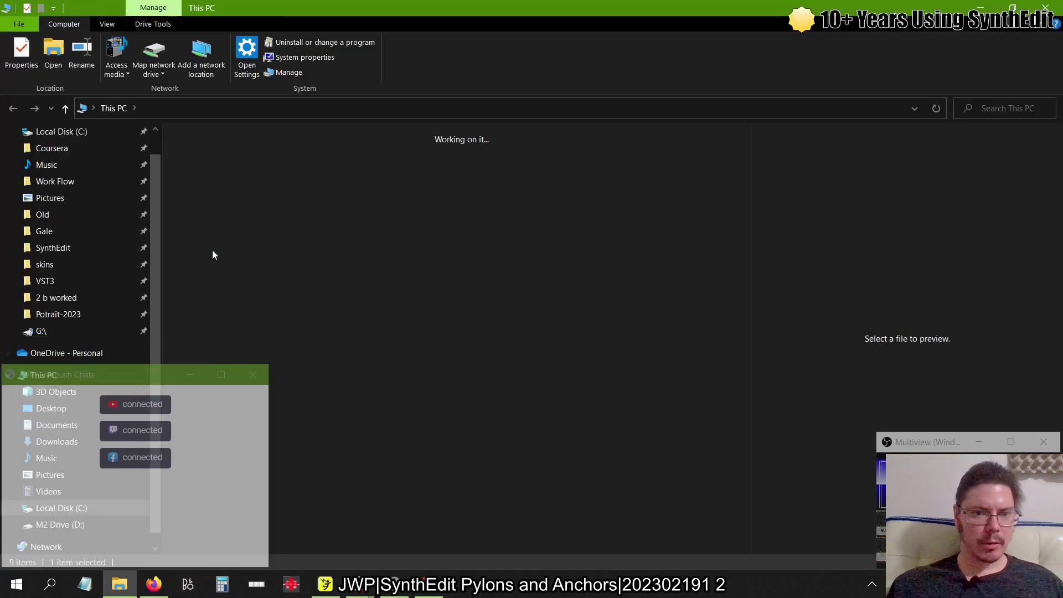
{"action": "double_click", "coordinate": [221, 397]}
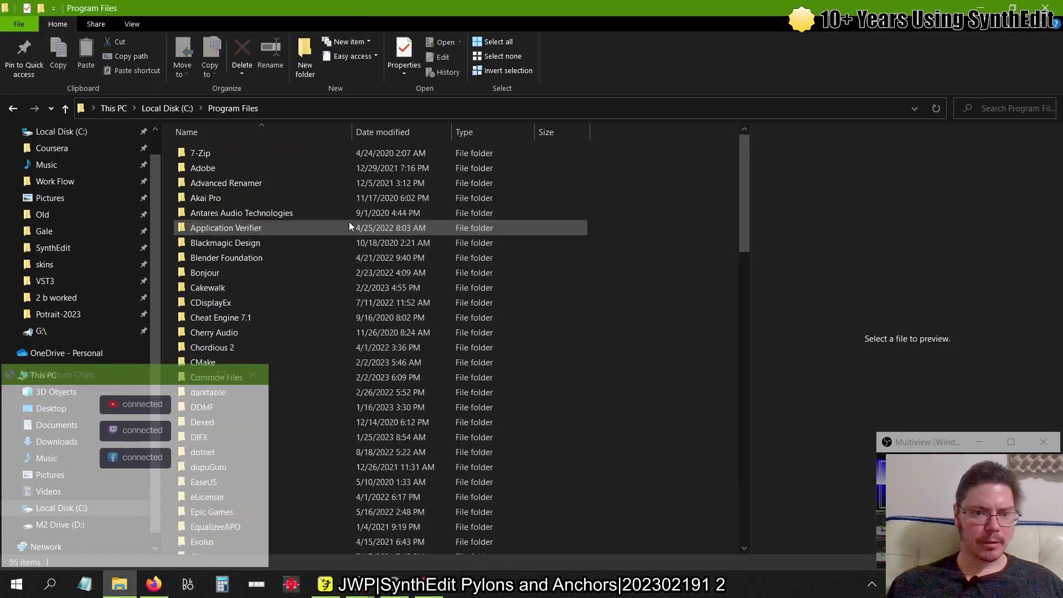
{"action": "scroll", "coordinate": [349, 222], "scroll_direction": "down", "scroll_amount": 20}
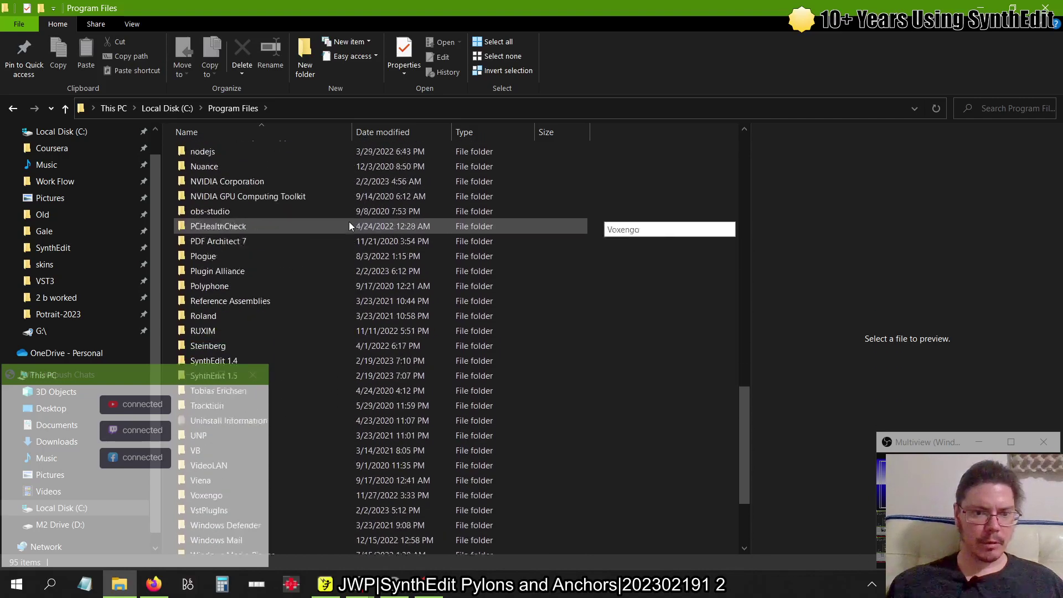
{"action": "scroll", "coordinate": [348, 221], "scroll_direction": "down", "scroll_amount": 2}
{"action": "double_click", "coordinate": [255, 252]}
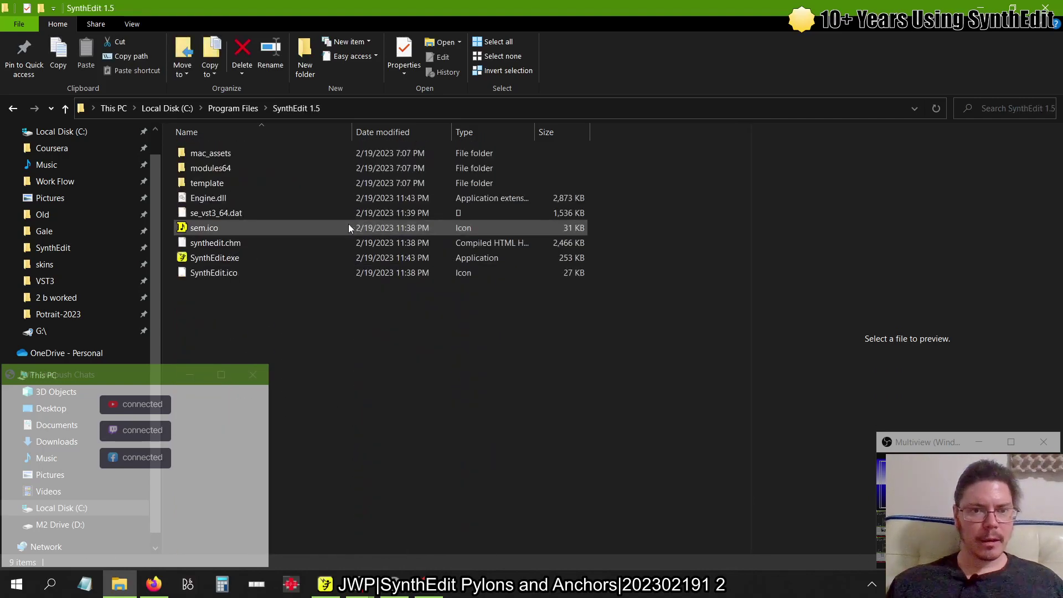
{"action": "double_click", "coordinate": [219, 168]}
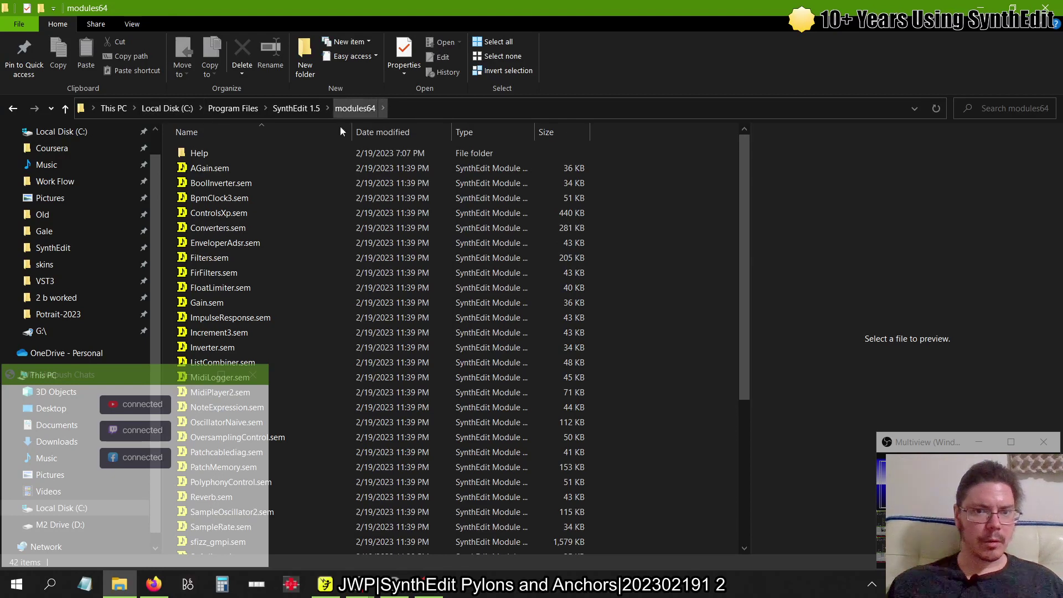
{"action": "left_click", "coordinate": [206, 258]}
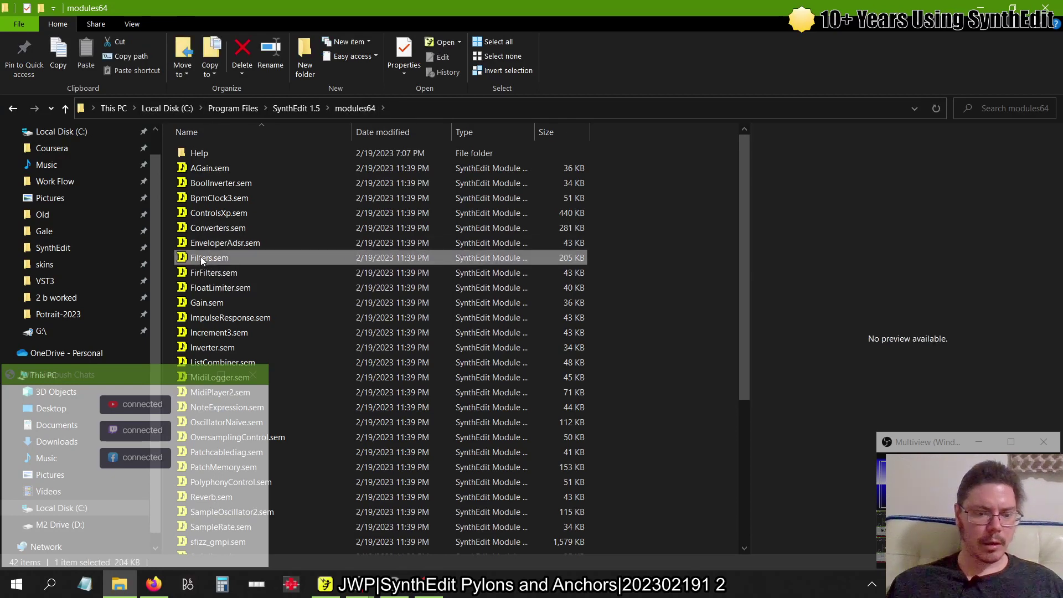
- Paste Filters.sem into the SynthEdit 1.4 program folder, granting administrator permission for the copy
{"action": "left_click", "coordinate": [233, 109]}
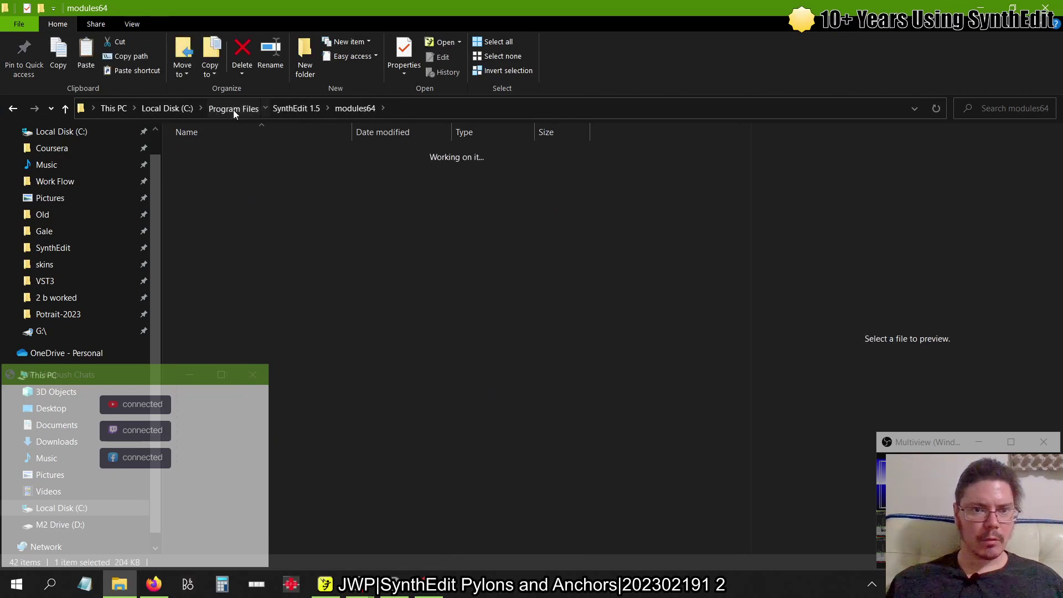
{"action": "double_click", "coordinate": [213, 531]}
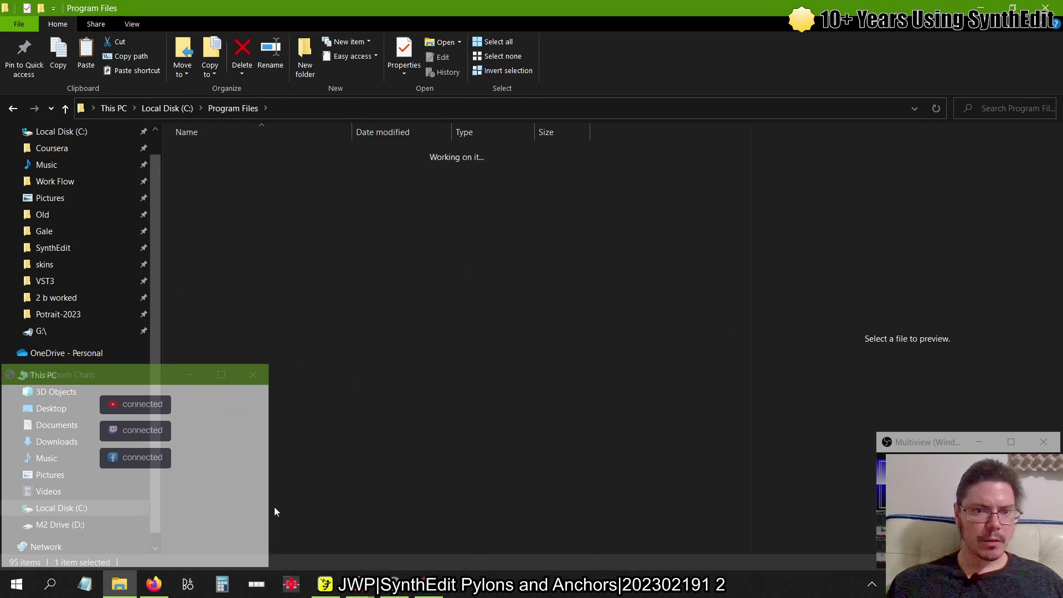
{"action": "key", "text": "ctrl+v"}
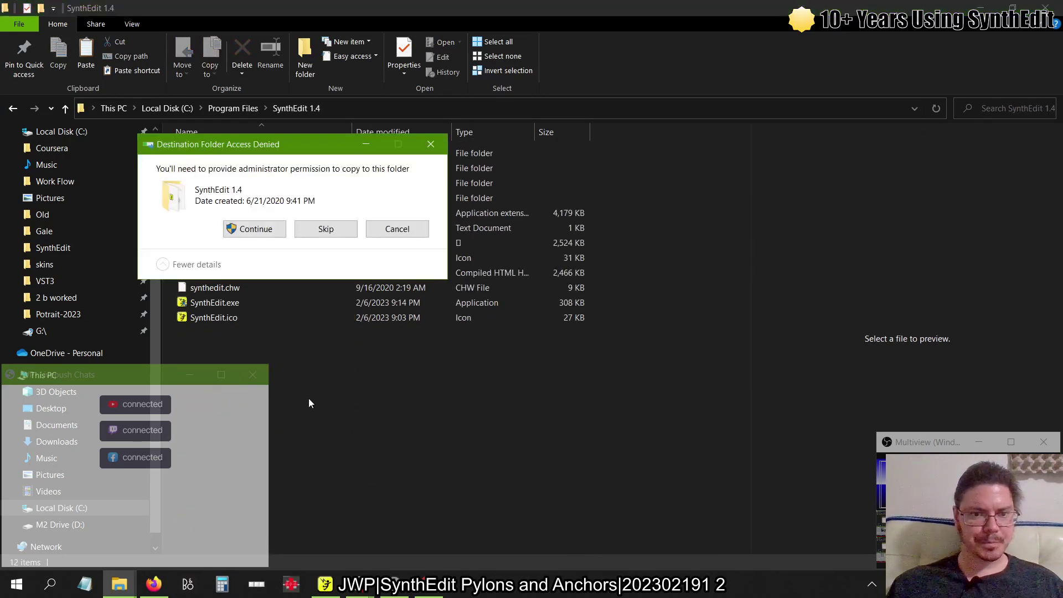
{"action": "left_click", "coordinate": [283, 229]}
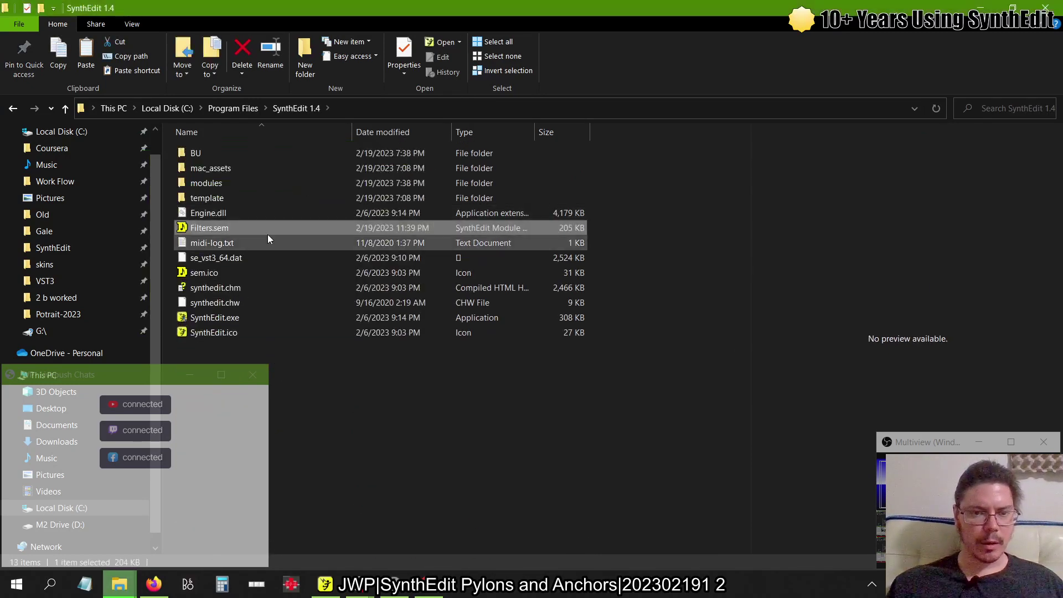
- Check the BU and modules subfolders of SynthEdit 1.4 for existing copies of Filters.sem
{"action": "double_click", "coordinate": [198, 155]}
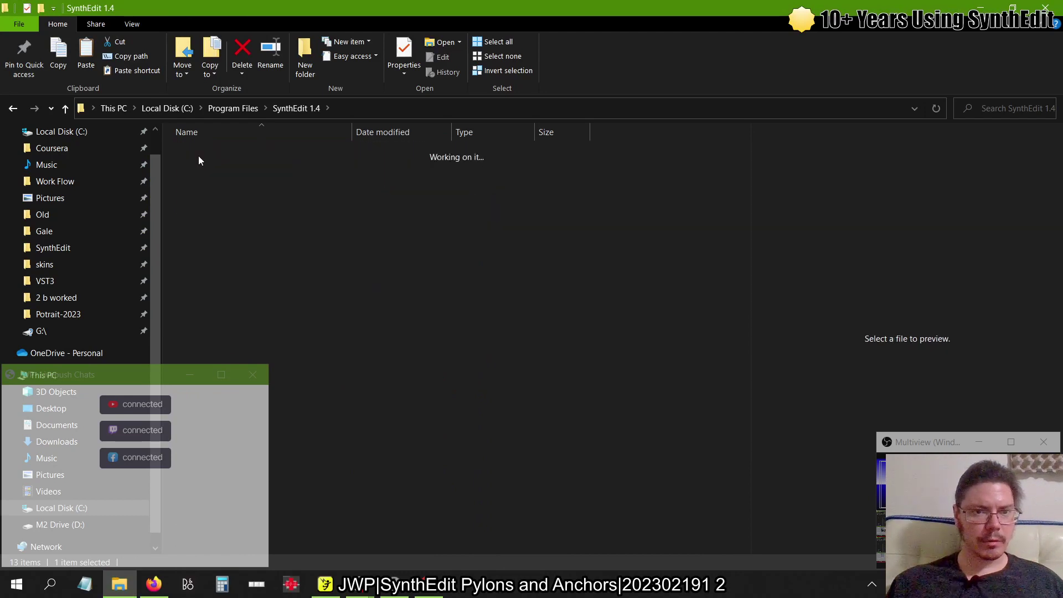
{"action": "left_click", "coordinate": [307, 107]}
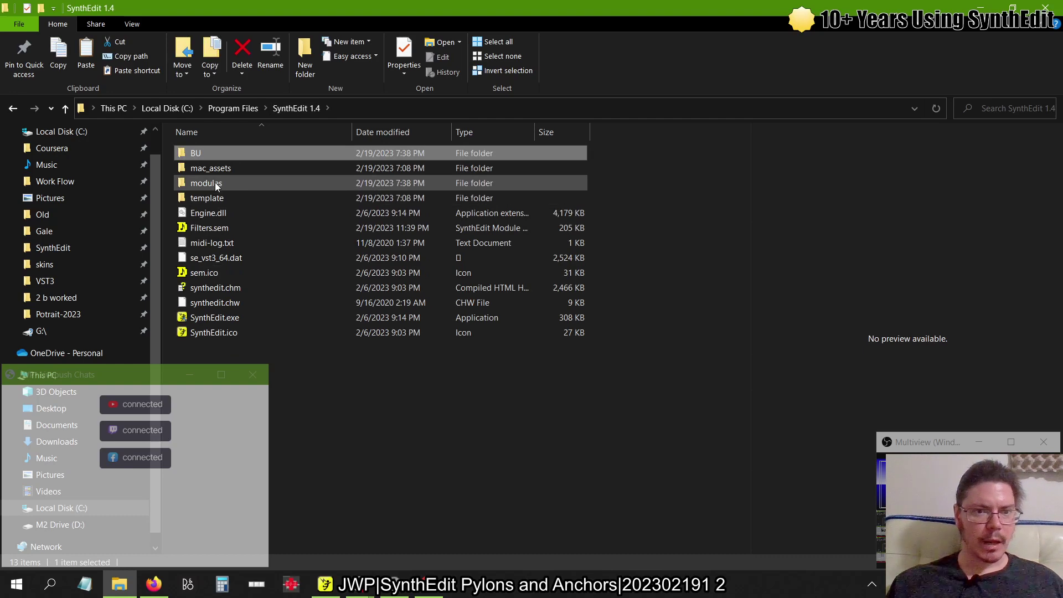
{"action": "double_click", "coordinate": [215, 183]}
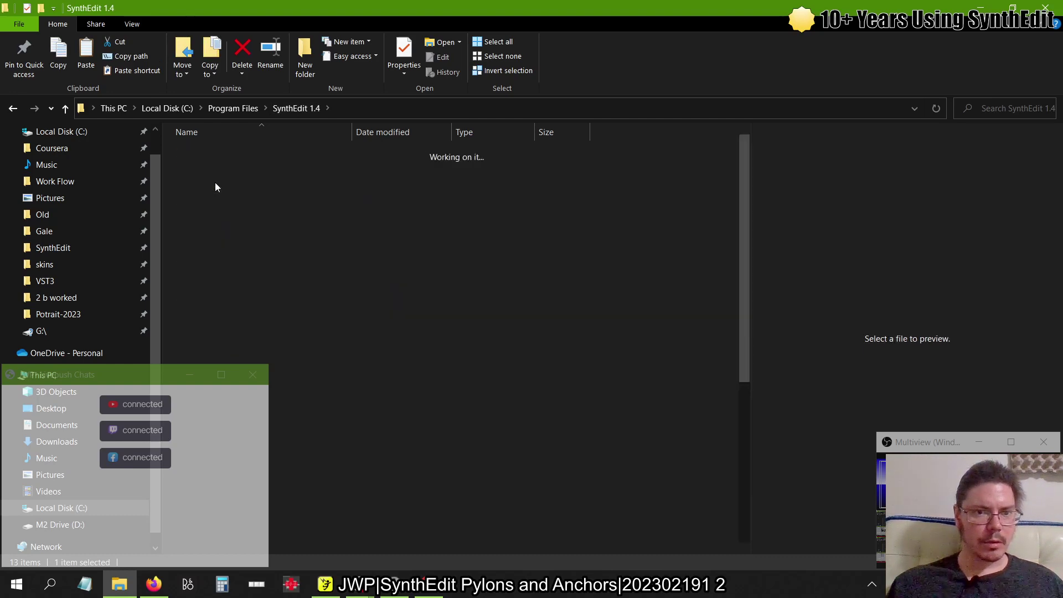
{"action": "left_click", "coordinate": [313, 107]}
{"action": "double_click", "coordinate": [201, 153]}
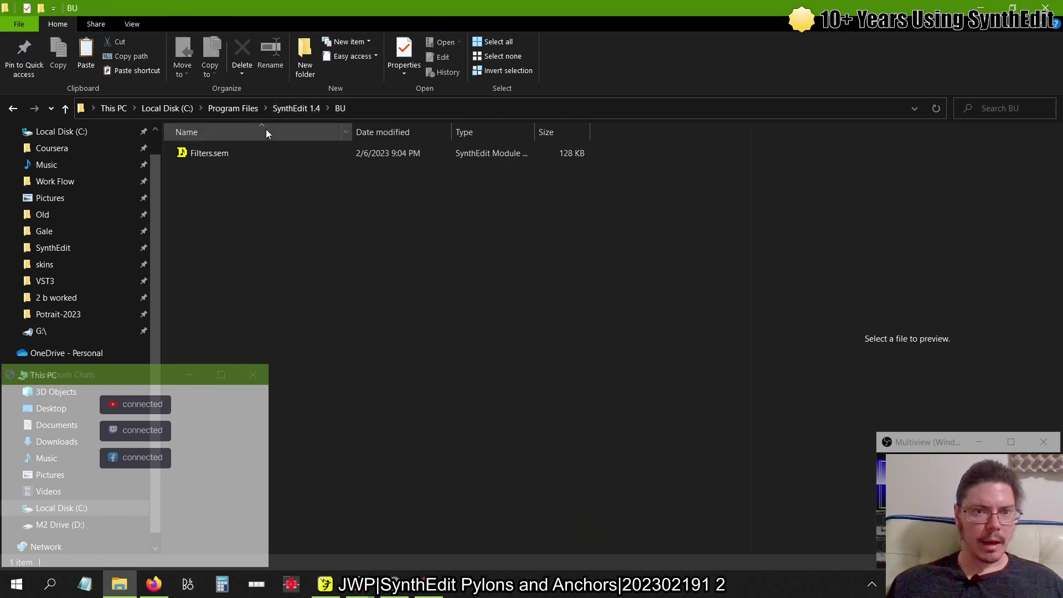
{"action": "left_click", "coordinate": [284, 109]}
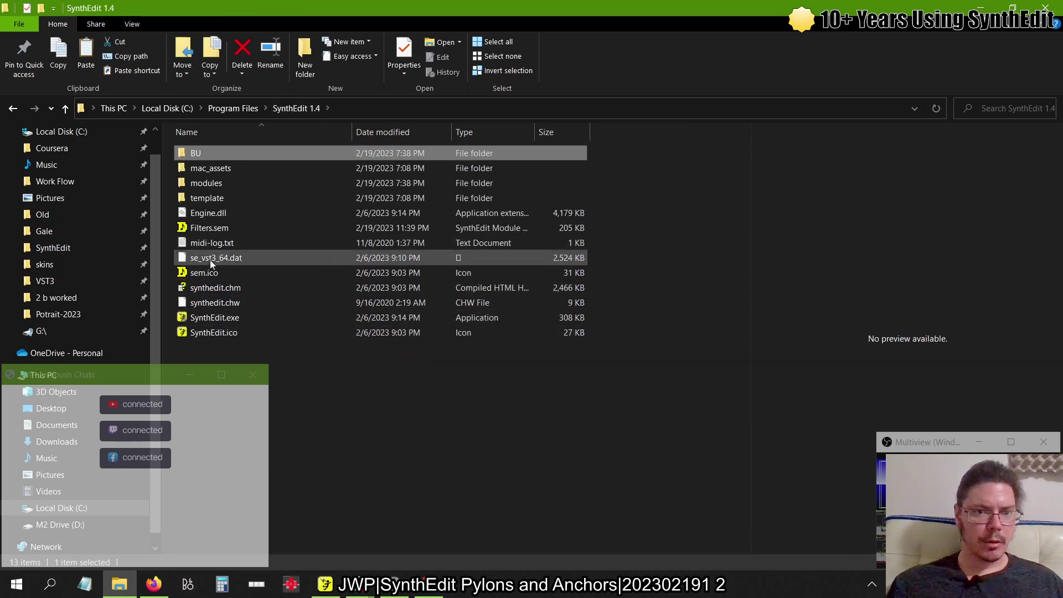
{"action": "left_click", "coordinate": [221, 228]}
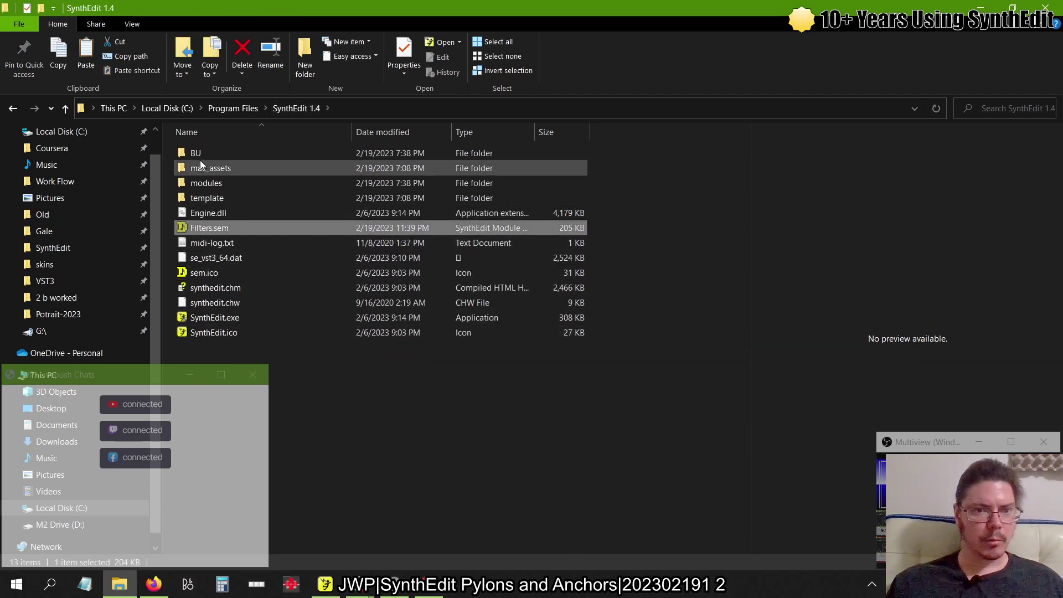
{"action": "double_click", "coordinate": [205, 194]}
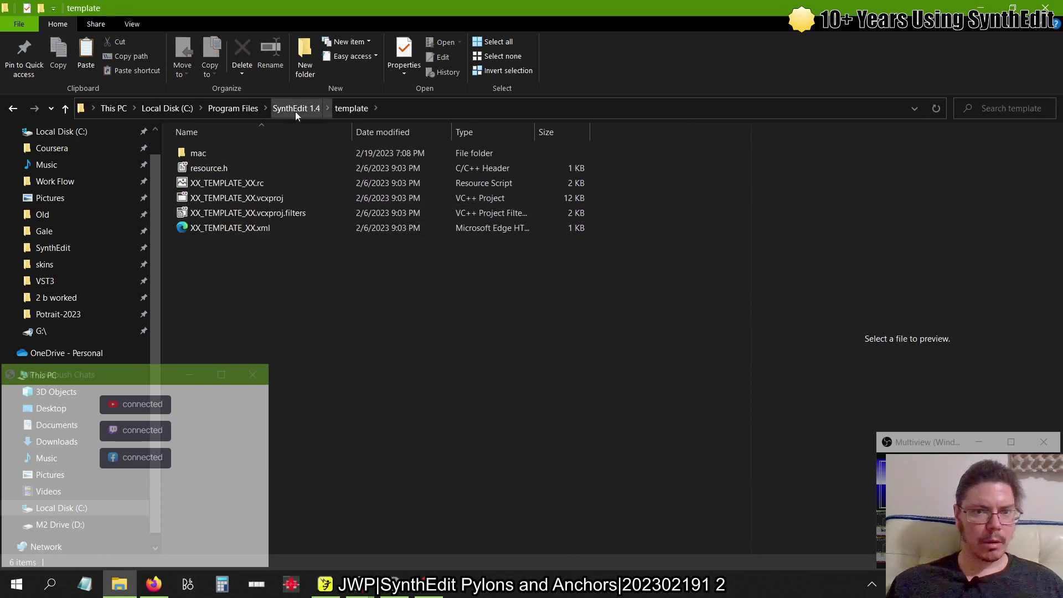
{"action": "left_click", "coordinate": [295, 109]}
{"action": "double_click", "coordinate": [214, 184]}
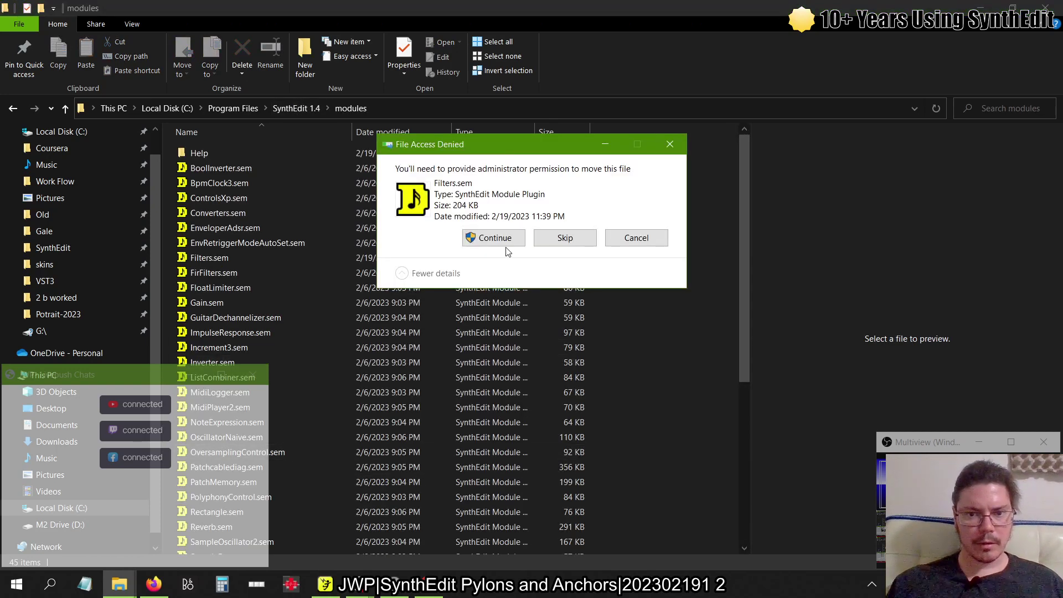
{"action": "left_click", "coordinate": [637, 239]}
{"action": "left_click", "coordinate": [294, 109]}
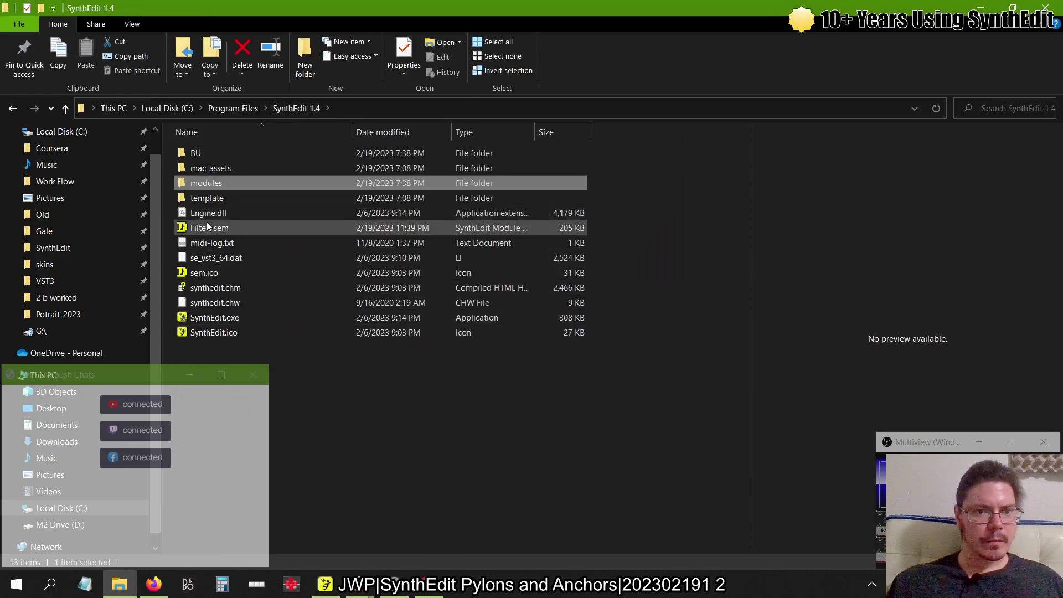
- Delete Filters.sem from the SynthEdit 1.4 program folder, granting administrator permission for the deletion
{"action": "left_click", "coordinate": [208, 227]}
{"action": "key", "text": "Delete"}
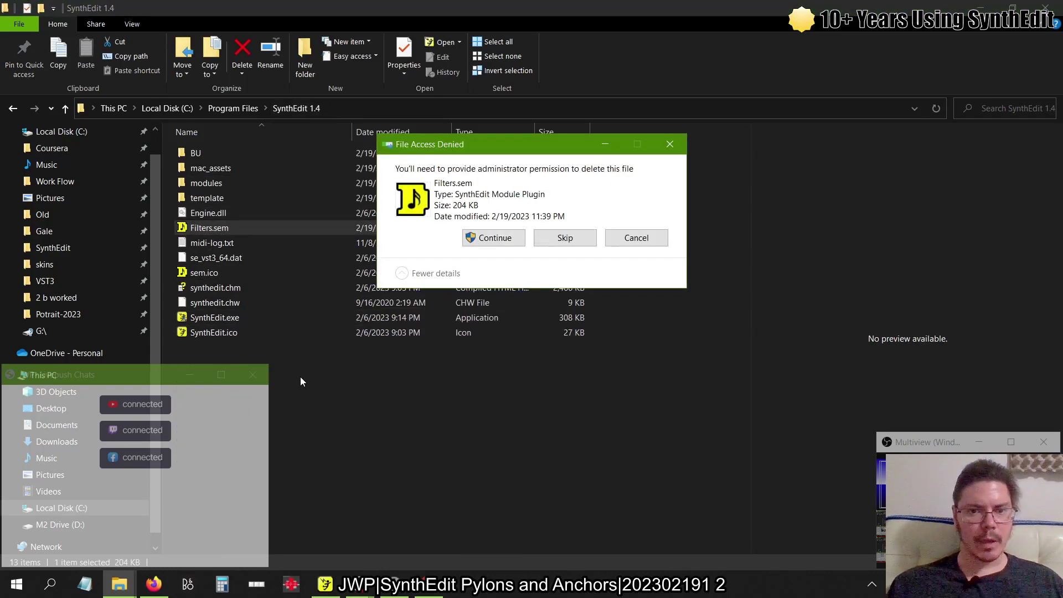
{"action": "left_click", "coordinate": [511, 244]}
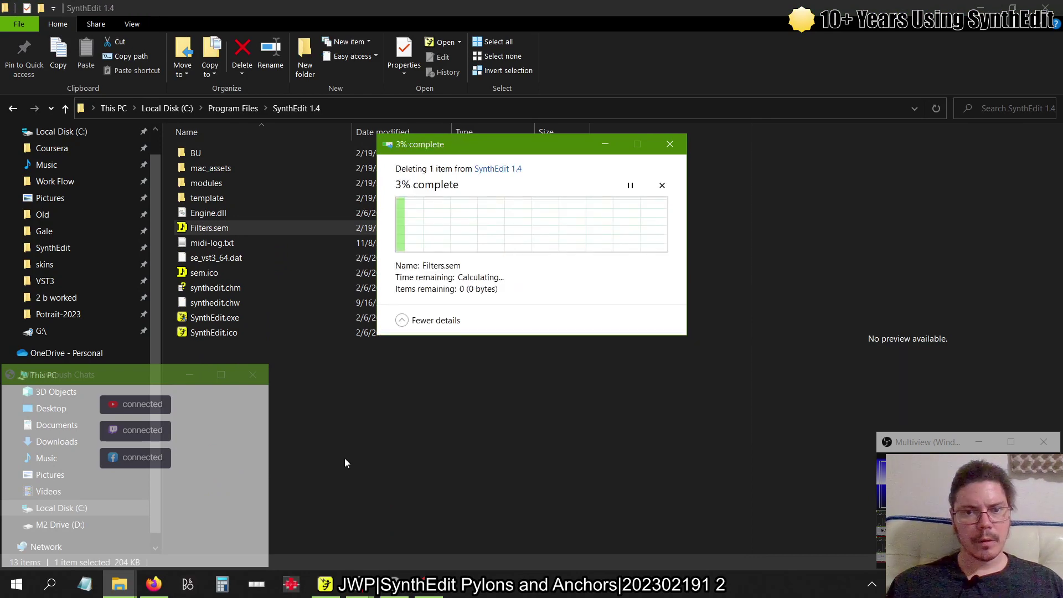
- Switch to SynthEdit and view the panel layout of the SE Butterworth EQ container, closing it again
{"action": "key", "text": "alt+Tab"}
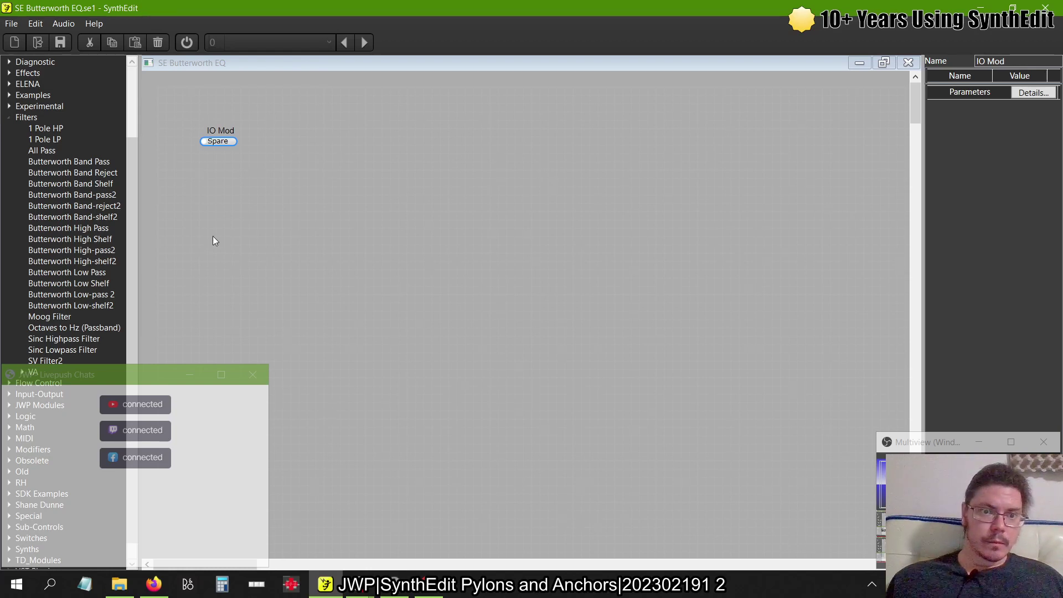
{"action": "right_click", "coordinate": [418, 276]}
{"action": "left_click", "coordinate": [465, 353]}
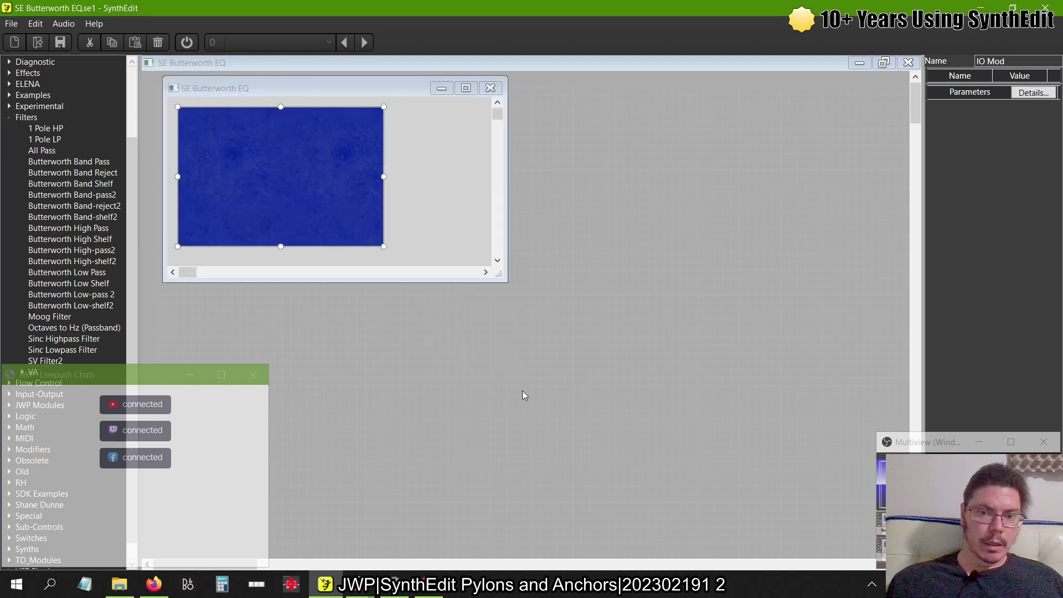
{"action": "left_click", "coordinate": [490, 88]}
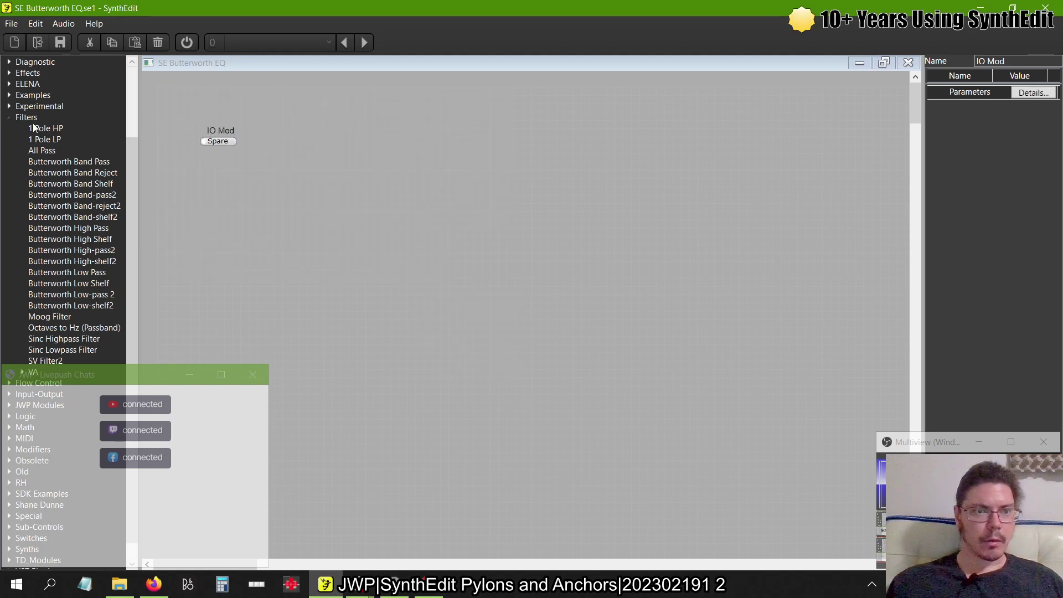
- Add a Rectangle module from the Sub-Controls category to the structure below the IO Mod
{"action": "left_click", "coordinate": [9, 117]}
{"action": "left_click", "coordinate": [9, 360]}
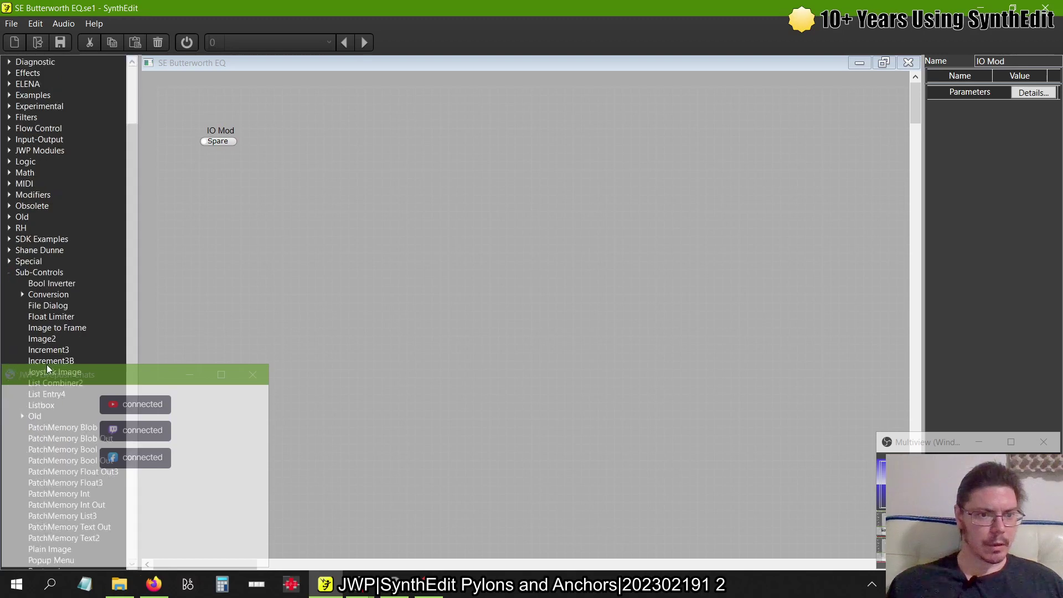
{"action": "scroll", "coordinate": [46, 364], "scroll_direction": "down", "scroll_amount": 5}
{"action": "left_click_drag", "start_coordinate": [431, 302], "coordinate": [175, 271]}
- Turn off the Top Left, Top Right, Bottom Left and Bottom Right corner options of the Rectangle
{"action": "left_click", "coordinate": [1005, 107]}
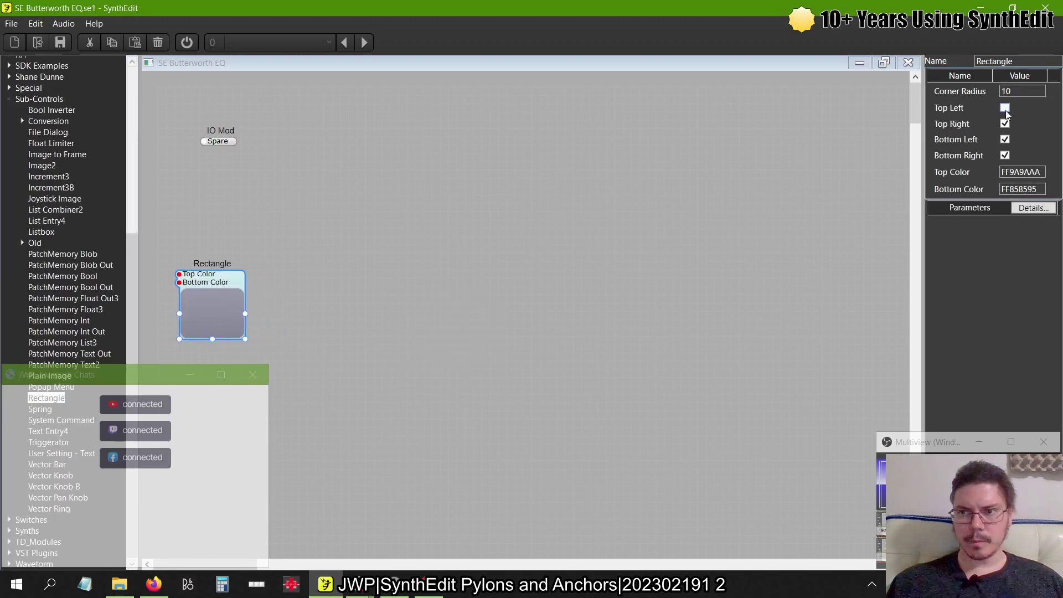
{"action": "left_click", "coordinate": [1005, 124]}
{"action": "left_click", "coordinate": [1005, 139]}
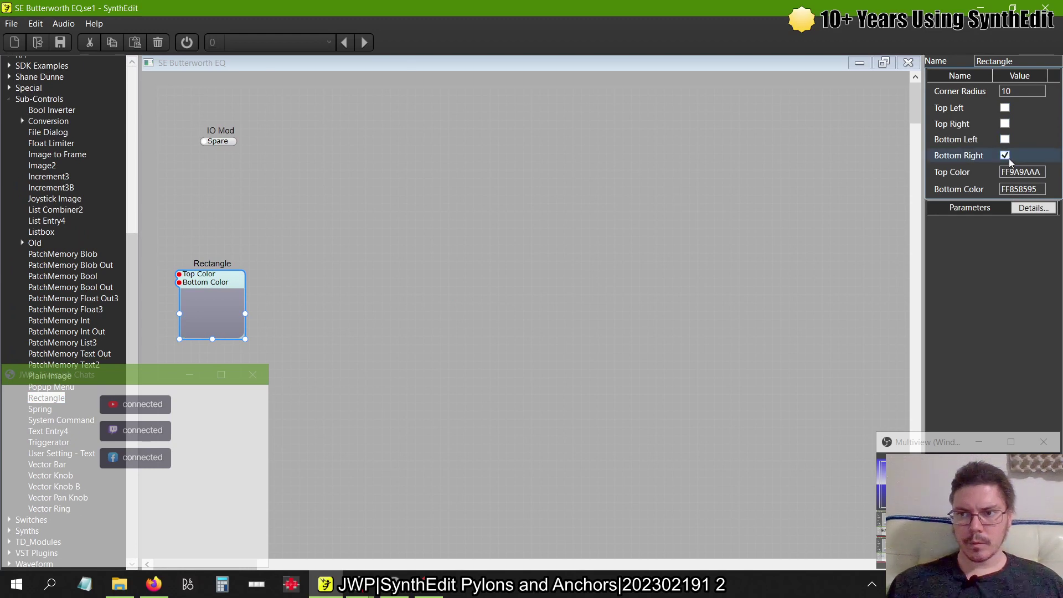
{"action": "left_click", "coordinate": [1005, 156]}
- Try FF777700 and FF007777 as the Top Color of the Rectangle
{"action": "left_click_drag", "start_coordinate": [1042, 172], "coordinate": [1011, 174]}
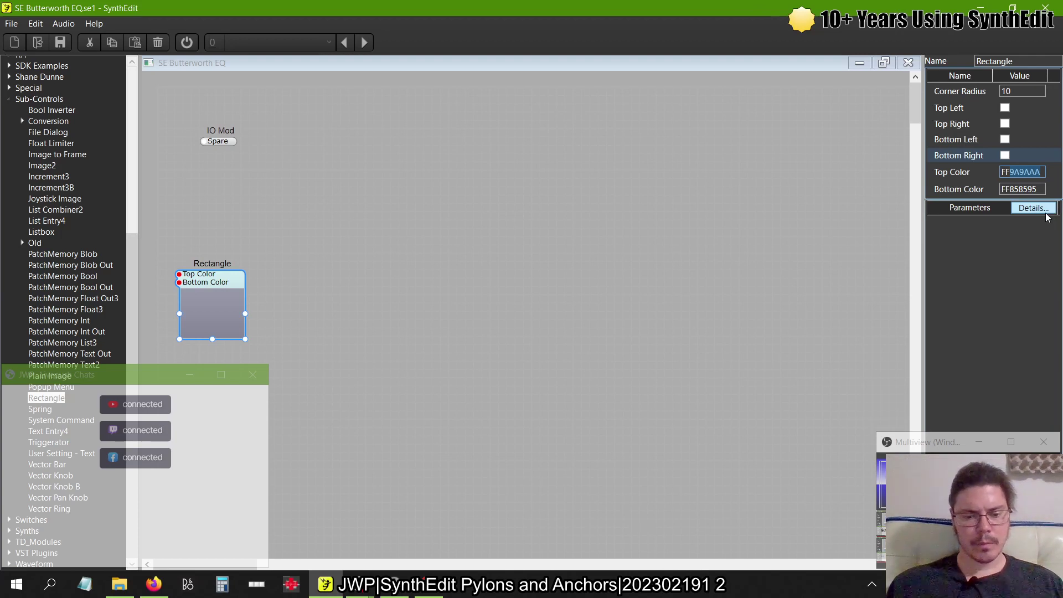
{"action": "type", "text": "77770"}
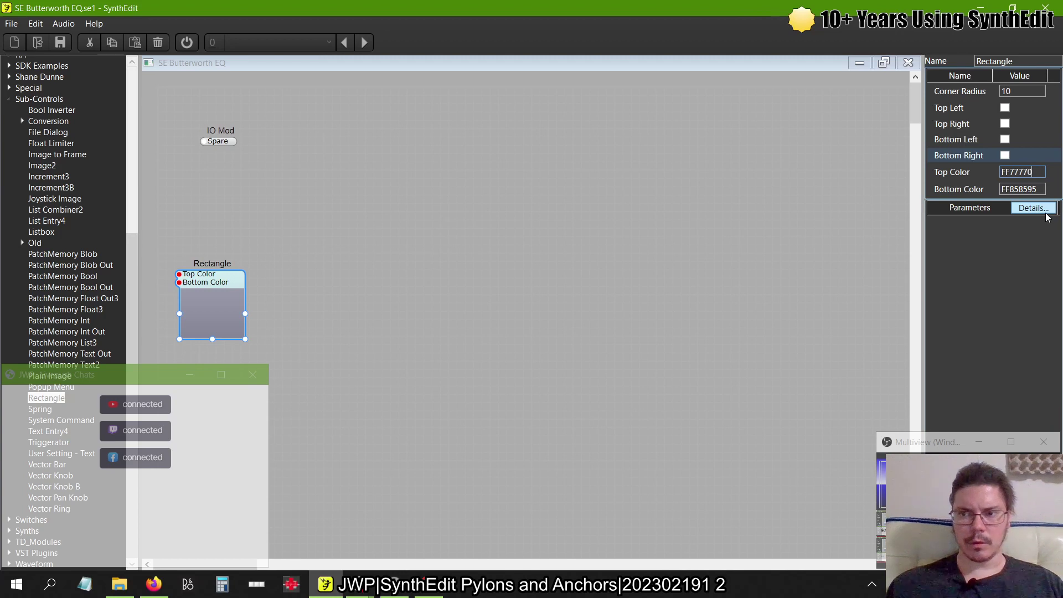
{"action": "type", "text": "0"}
{"action": "key", "text": "Return"}
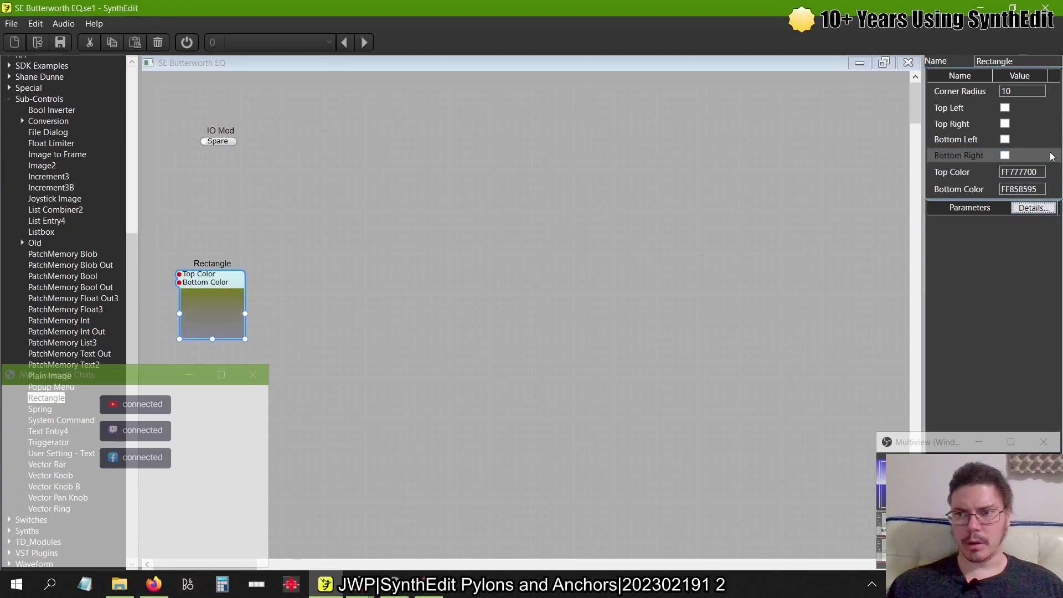
{"action": "left_click_drag", "start_coordinate": [1038, 172], "coordinate": [1012, 185]}
{"action": "type", "text": "007"}
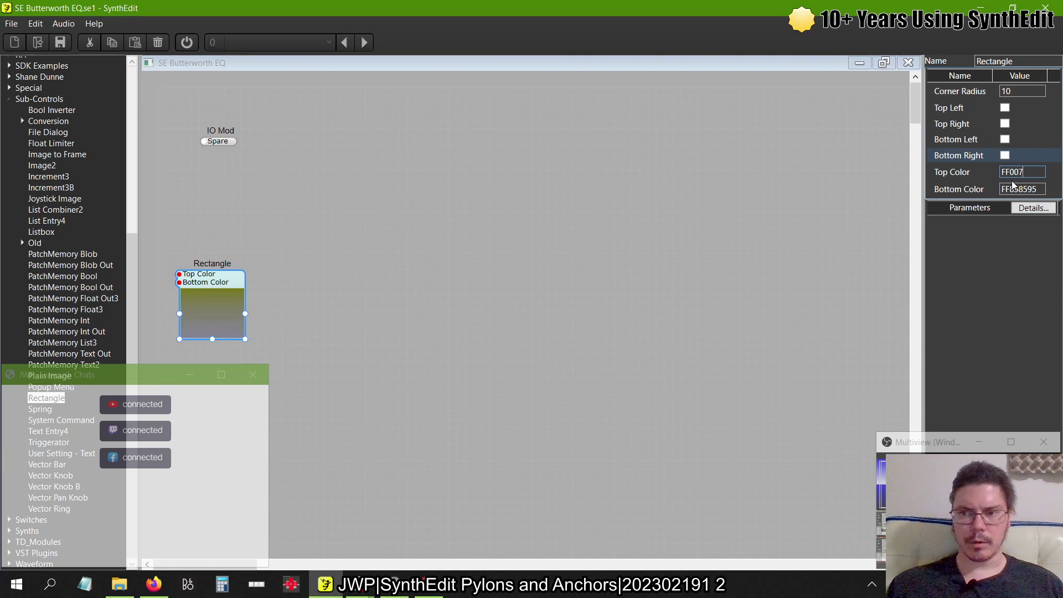
{"action": "type", "text": "777"}
{"action": "key", "text": "Return"}
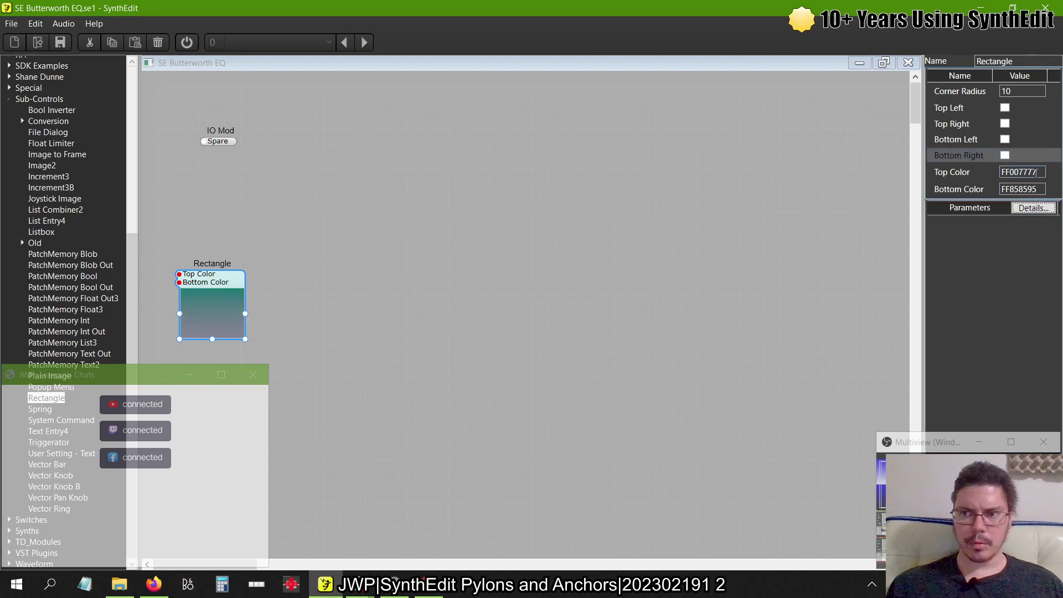
- Set the Rectangle's Top Color to FF770077 and its Bottom Color to FF330033
{"action": "left_click_drag", "start_coordinate": [1037, 172], "coordinate": [1021, 175]}
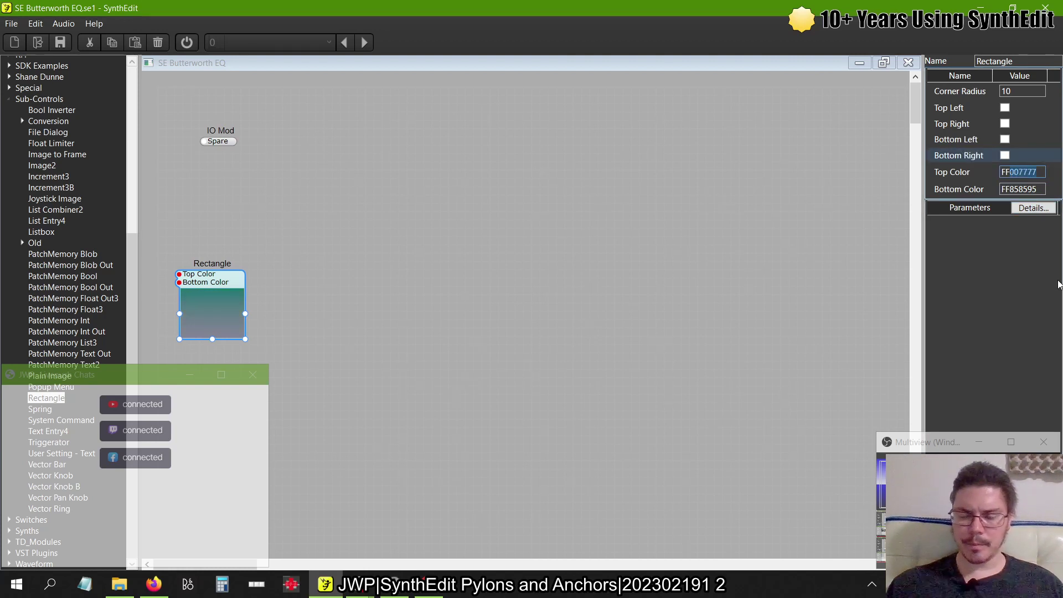
{"action": "type", "text": "770077"}
{"action": "key", "text": "Return"}
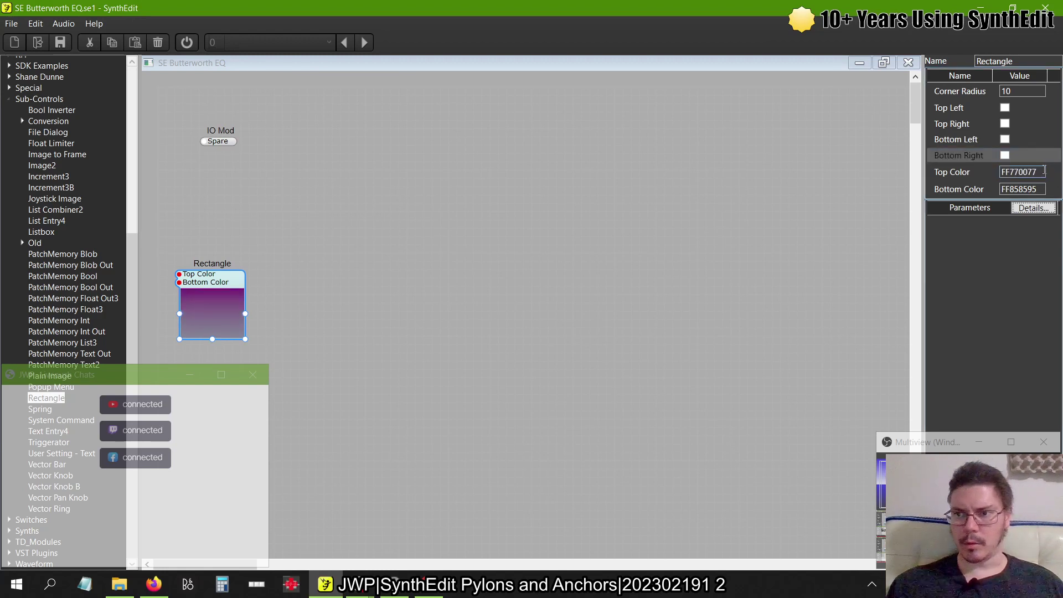
{"action": "left_click_drag", "start_coordinate": [1041, 189], "coordinate": [1014, 201]}
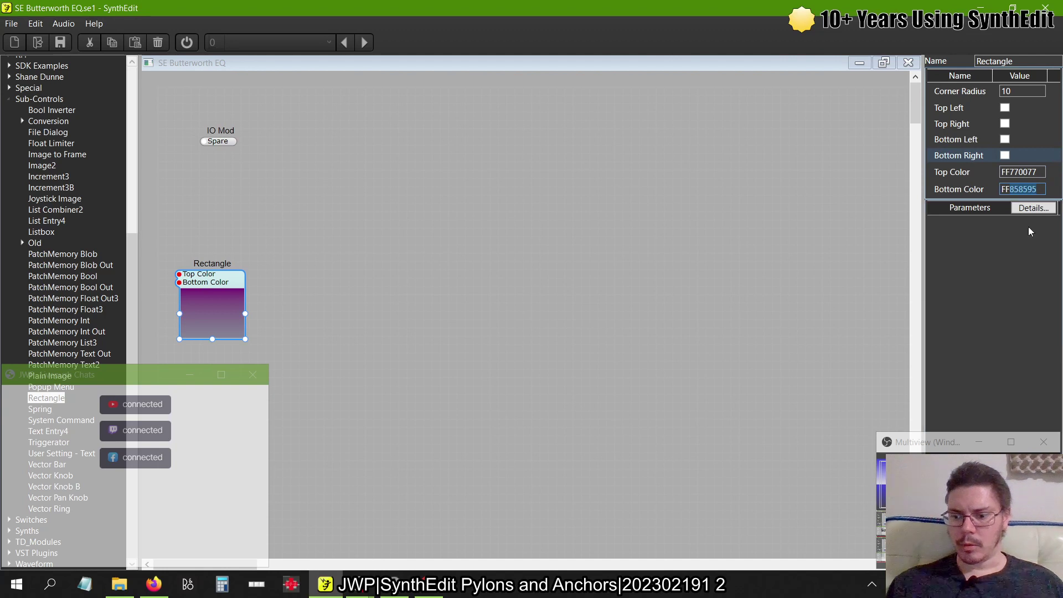
{"action": "type", "text": "3300"}
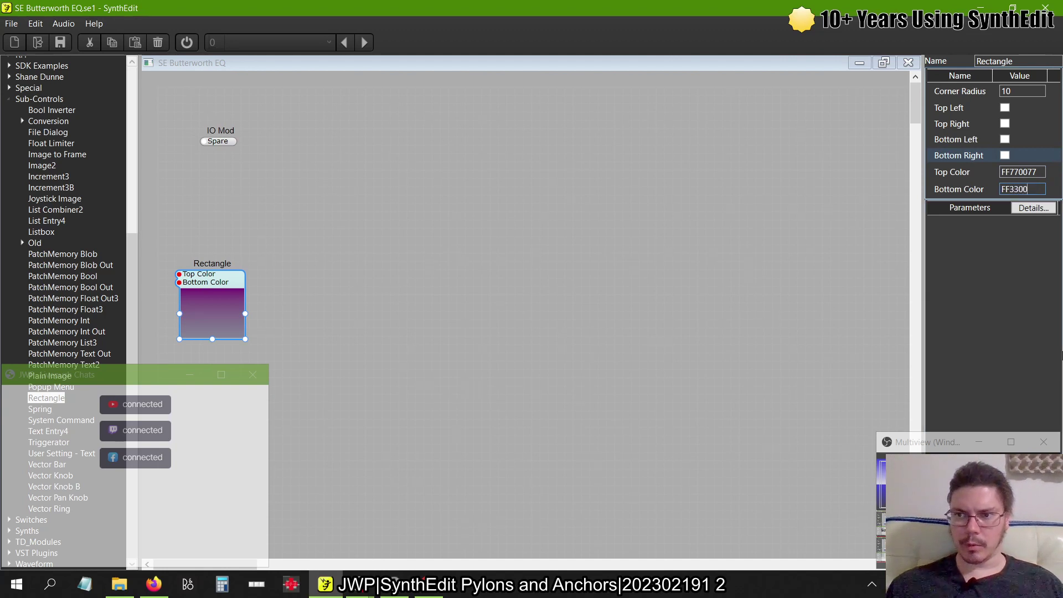
{"action": "type", "text": "33"}
{"action": "key", "text": "Tab"}
- In the panel editor, align the Rectangle with the panel's upper-left corner and stretch it over the whole blue panel
{"action": "right_click", "coordinate": [490, 205]}
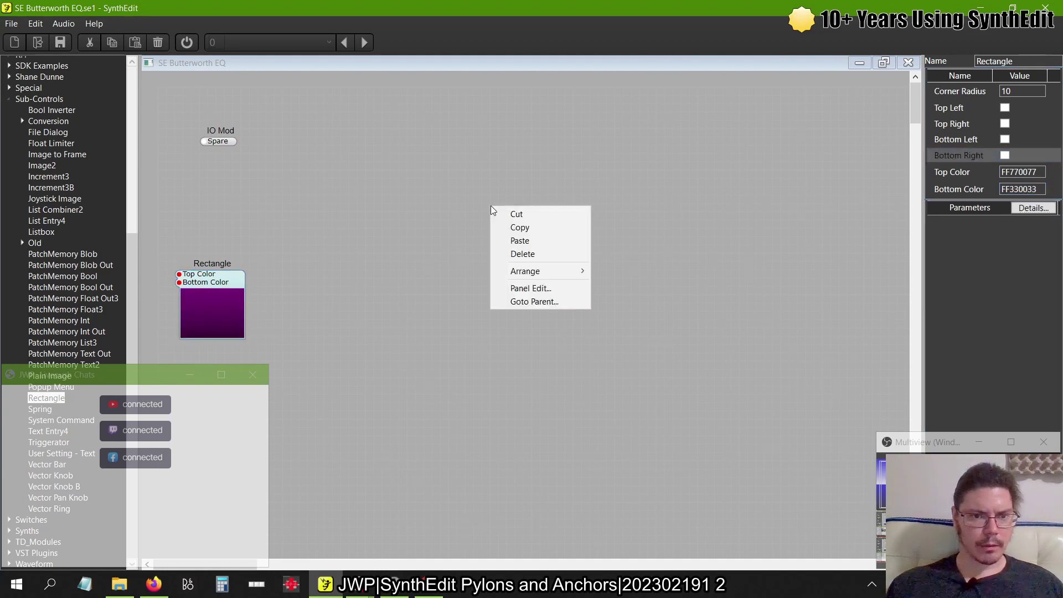
{"action": "left_click", "coordinate": [523, 288]}
{"action": "left_click", "coordinate": [388, 244]}
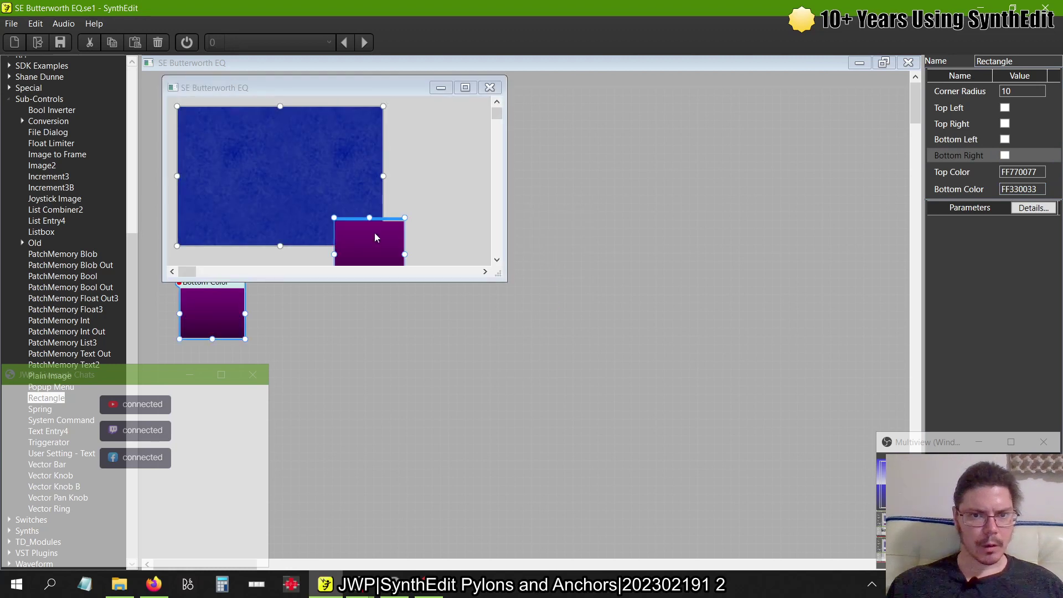
{"action": "left_click_drag", "start_coordinate": [387, 227], "coordinate": [229, 109]}
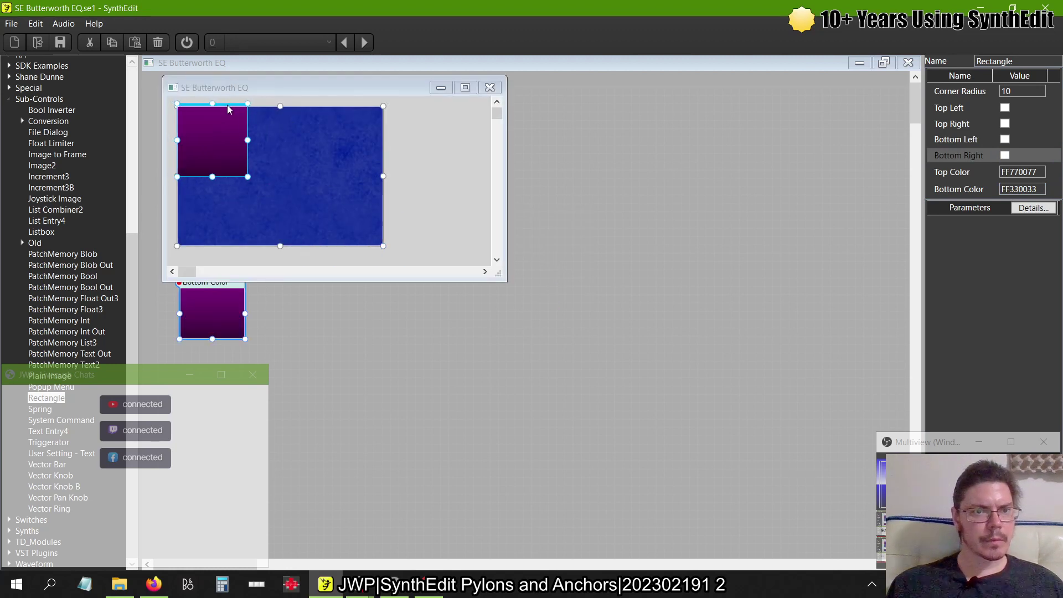
{"action": "left_click_drag", "start_coordinate": [244, 177], "coordinate": [383, 247]}
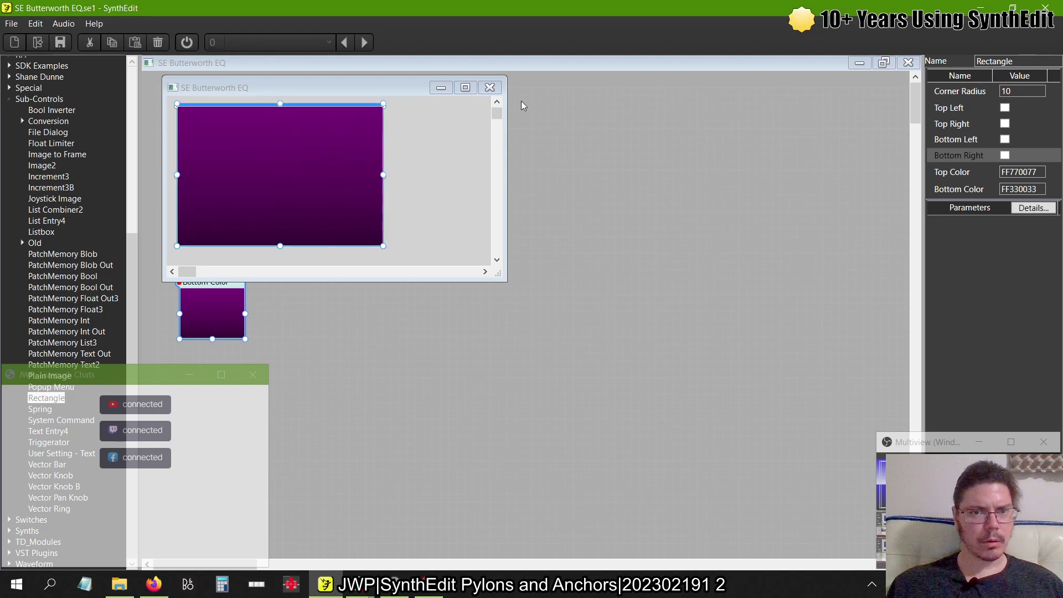
{"action": "left_click", "coordinate": [490, 89]}
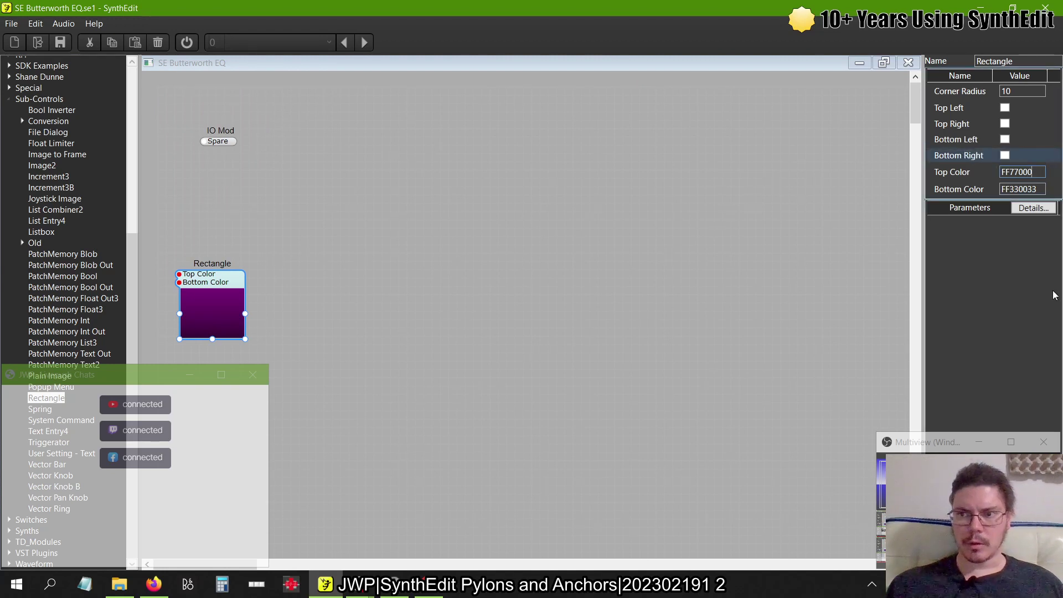
- Set the Rectangle's Top Color to FF770000 and its Bottom Color to FF330000
{"action": "type", "text": "0"}
{"action": "key", "text": "Tab"}
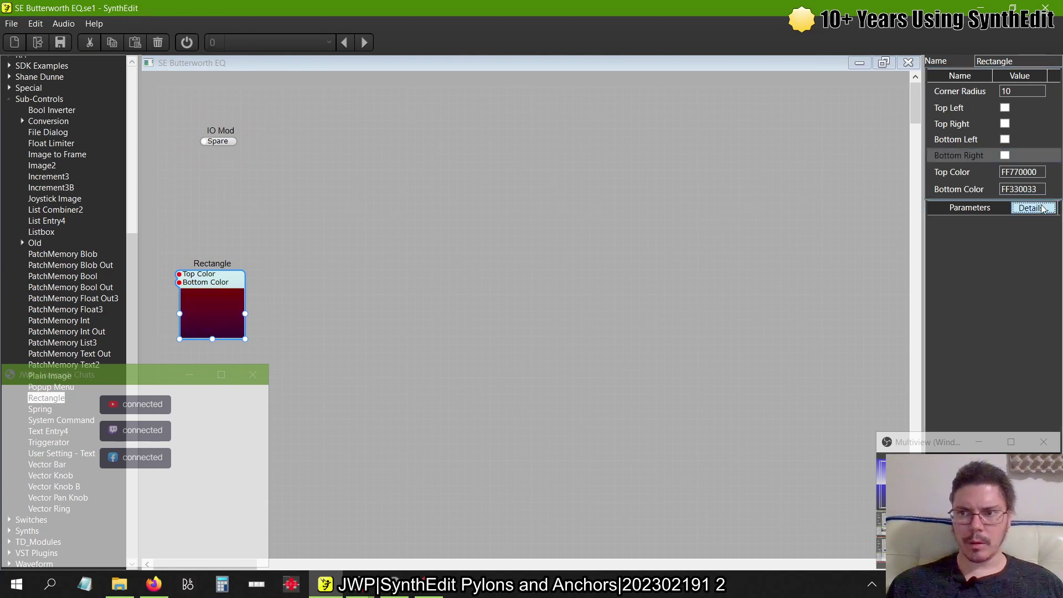
{"action": "left_click", "coordinate": [1038, 188]}
{"action": "key", "text": "BackSpace"}
{"action": "key", "text": "BackSpace"}
{"action": "type", "text": "00"}
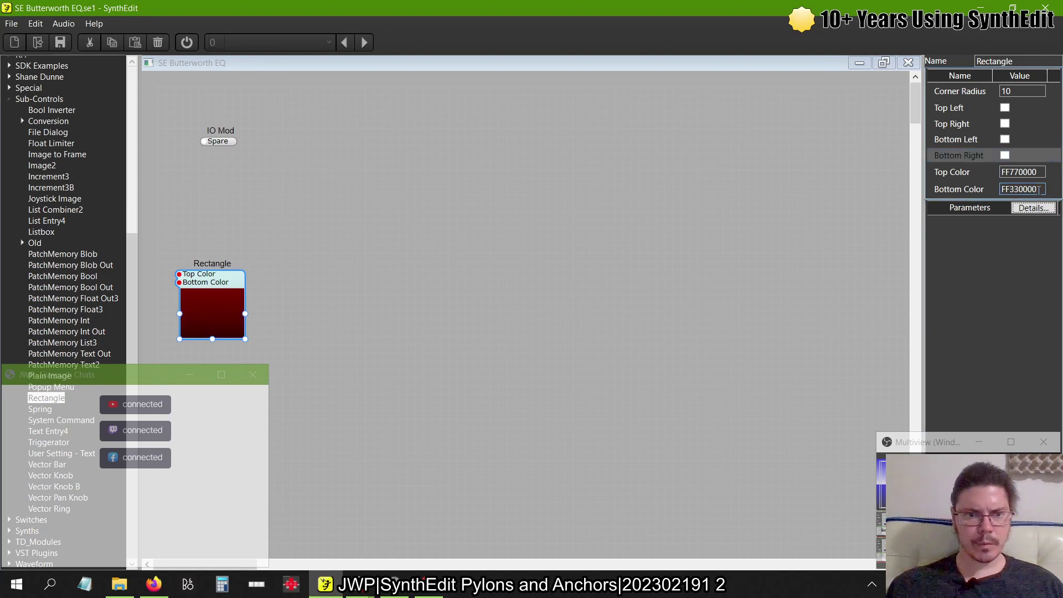
- Open the panel editor to check the recolored Rectangle over the panel, closing it again
{"action": "right_click", "coordinate": [582, 200]}
{"action": "left_click", "coordinate": [633, 284]}
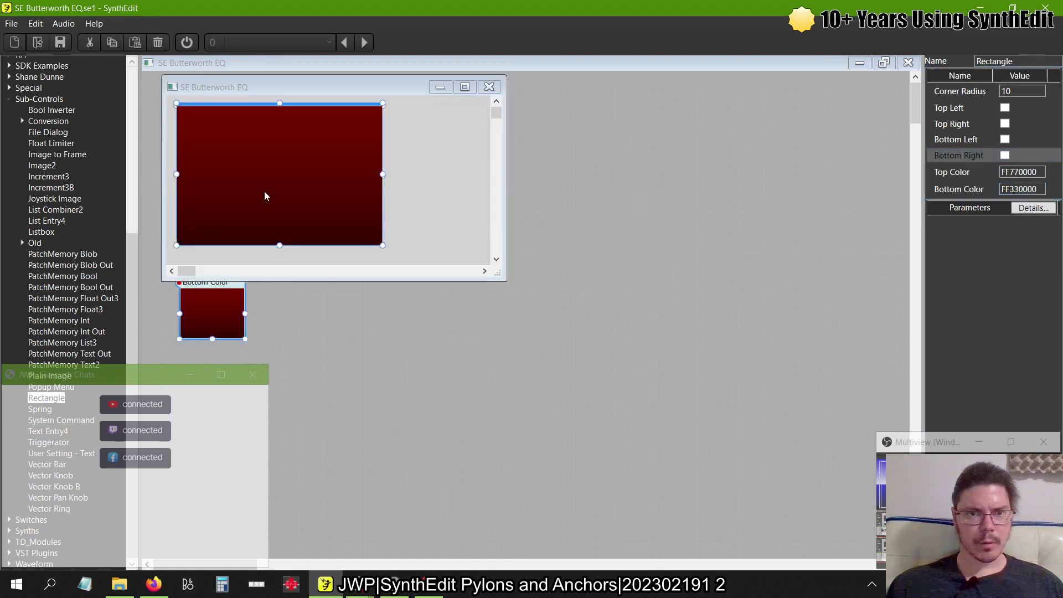
{"action": "left_click_drag", "start_coordinate": [264, 191], "coordinate": [402, 242]}
{"action": "left_click_drag", "start_coordinate": [418, 153], "coordinate": [322, 158]}
{"action": "left_click", "coordinate": [488, 88]}
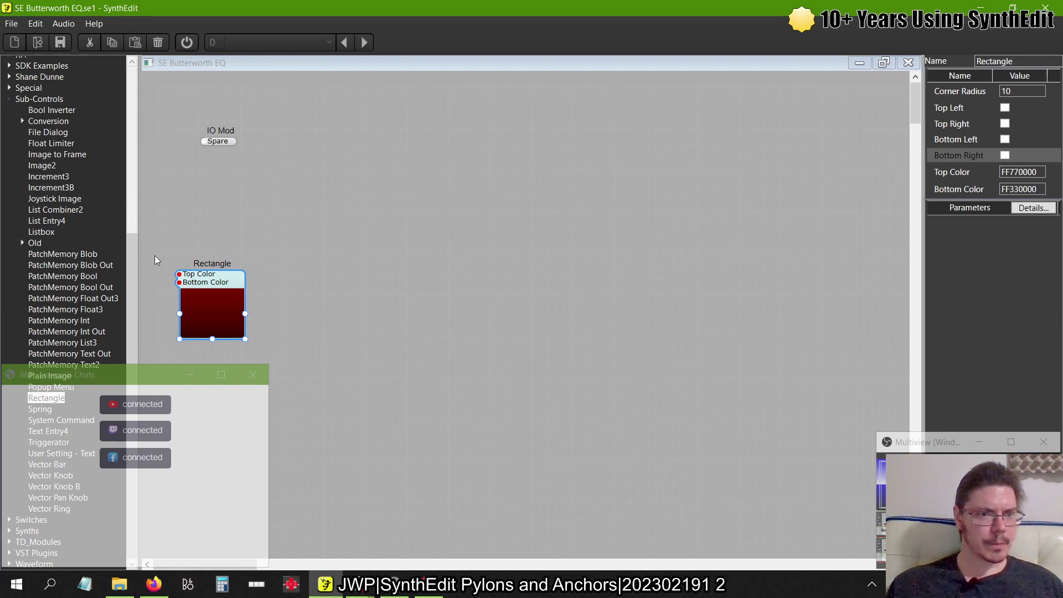
- Add a Knob module from the Controls category to the structure, in the open area beside the Rectangle
{"action": "scroll", "coordinate": [98, 90], "scroll_direction": "up", "scroll_amount": 8}
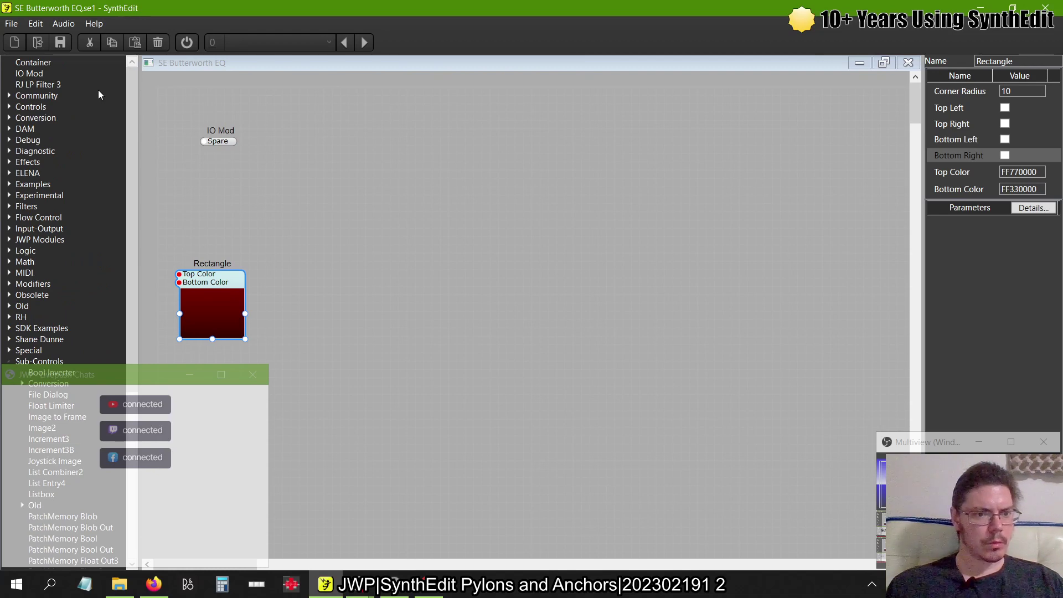
{"action": "scroll", "coordinate": [71, 182], "scroll_direction": "down", "scroll_amount": 8}
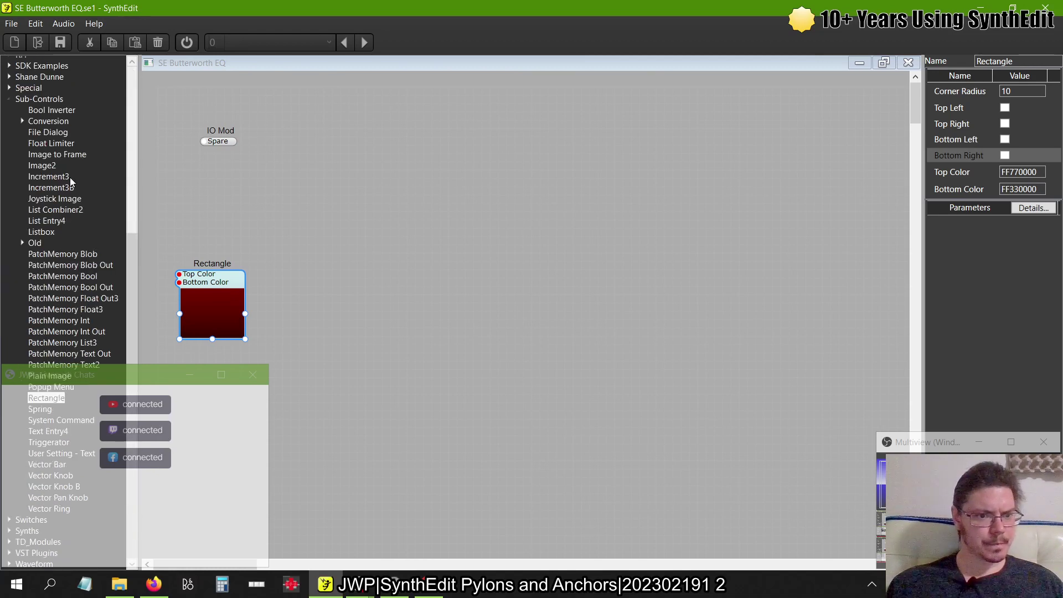
{"action": "left_click_drag", "start_coordinate": [134, 221], "coordinate": [134, 182]}
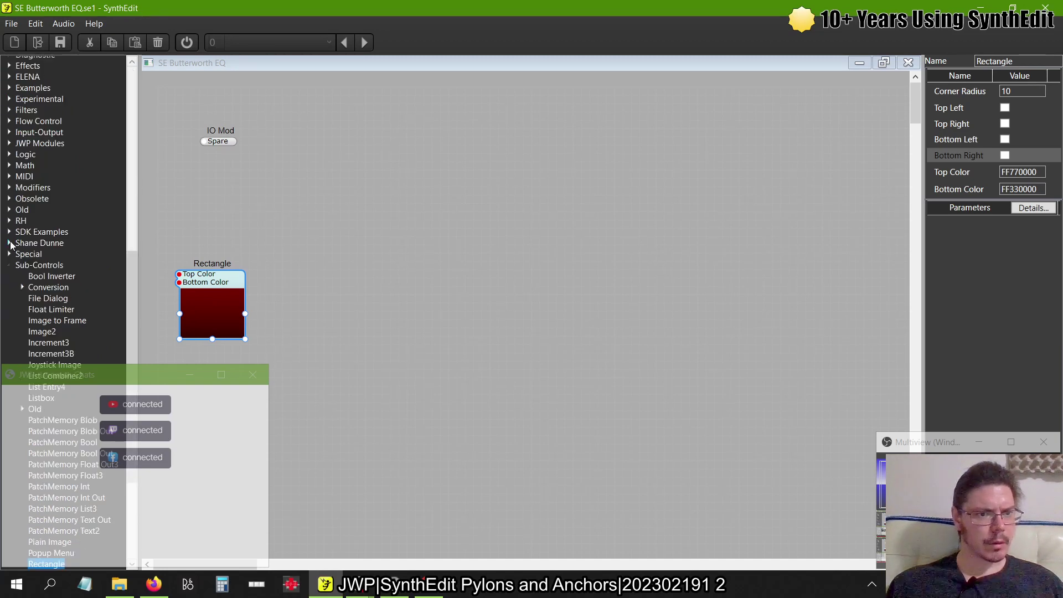
{"action": "scroll", "coordinate": [58, 186], "scroll_direction": "up", "scroll_amount": 12}
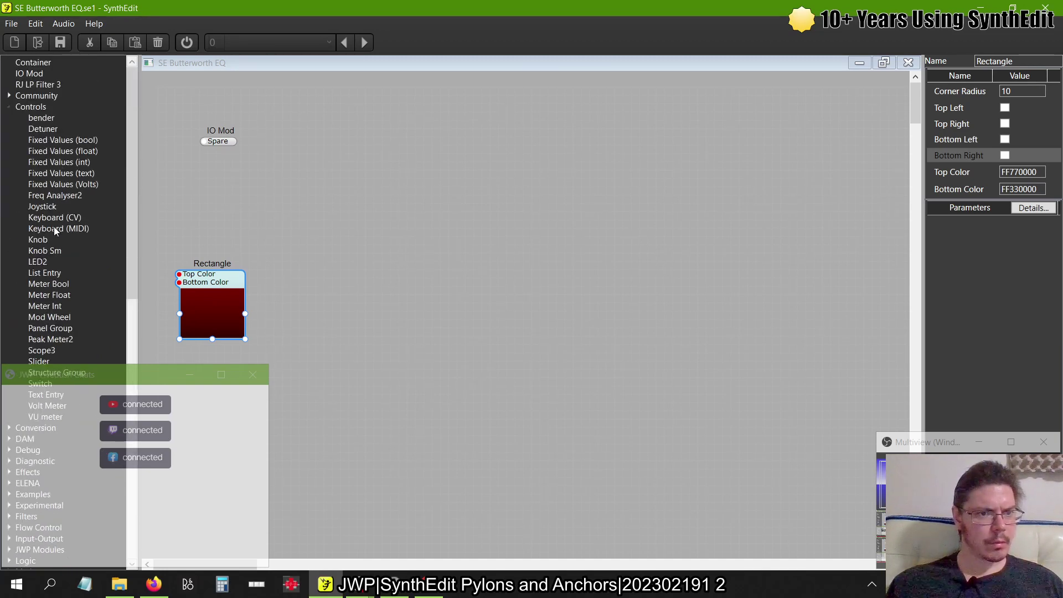
{"action": "left_click_drag", "start_coordinate": [38, 239], "coordinate": [421, 221]}
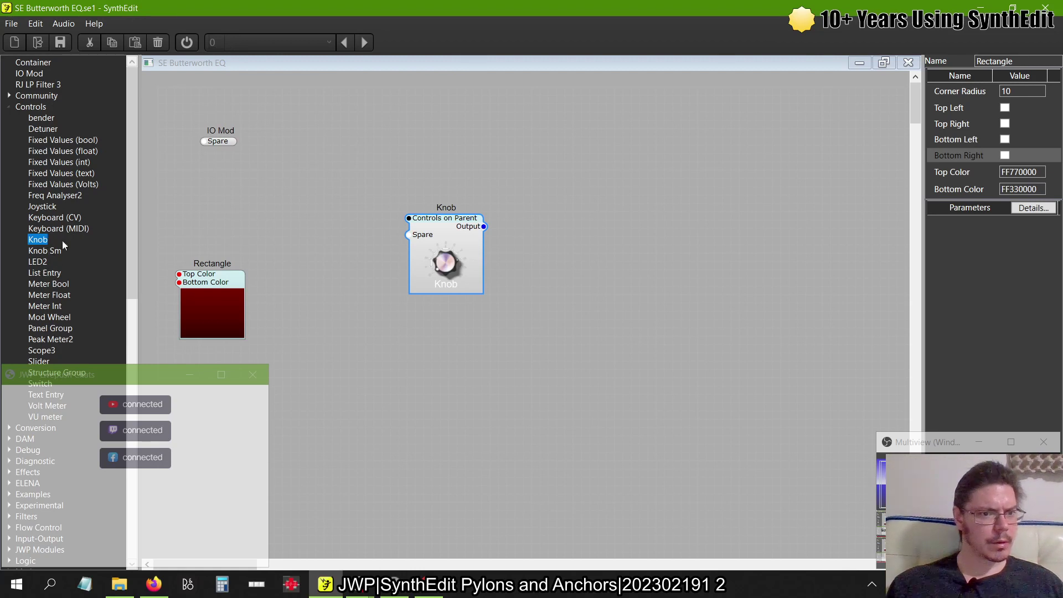
- Delete the Knob module from the SE Butterworth EQ structure
{"action": "scroll", "coordinate": [55, 263], "scroll_direction": "down", "scroll_amount": 5}
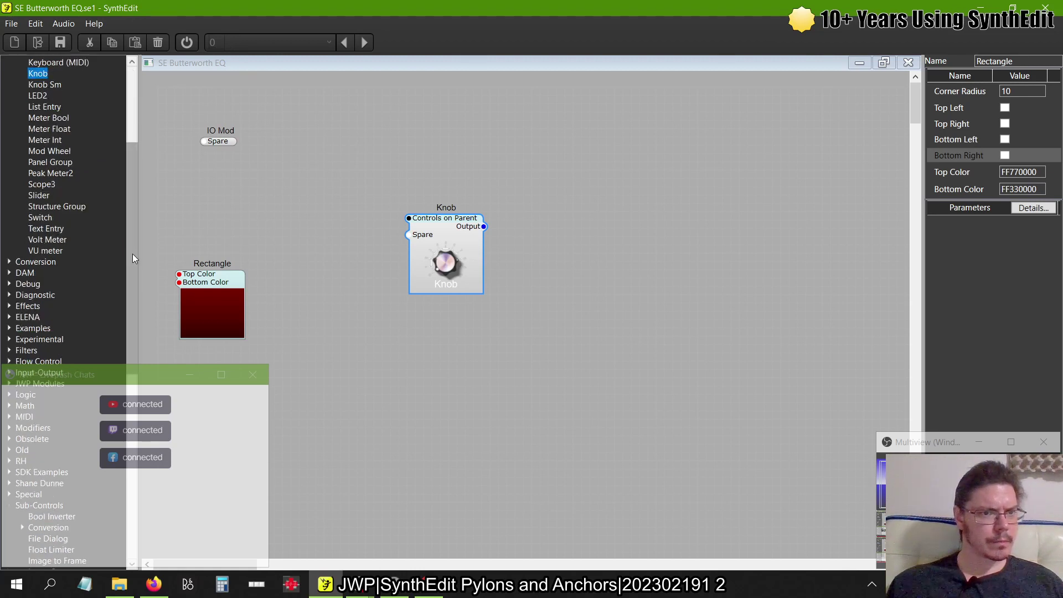
{"action": "left_click_drag", "start_coordinate": [131, 253], "coordinate": [131, 143]}
{"action": "left_click", "coordinate": [439, 229]}
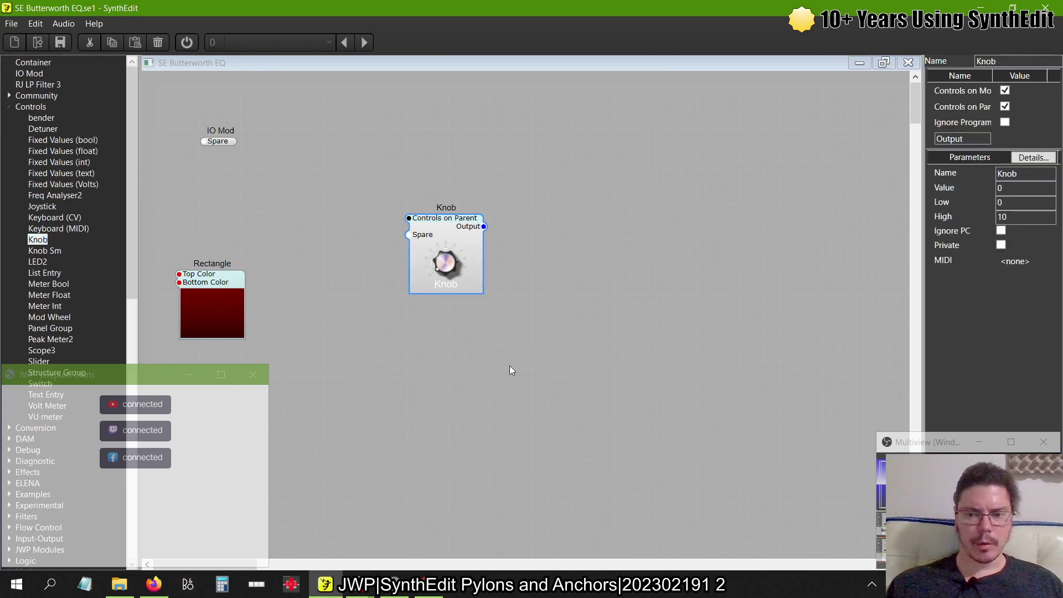
{"action": "key", "text": "Delete"}
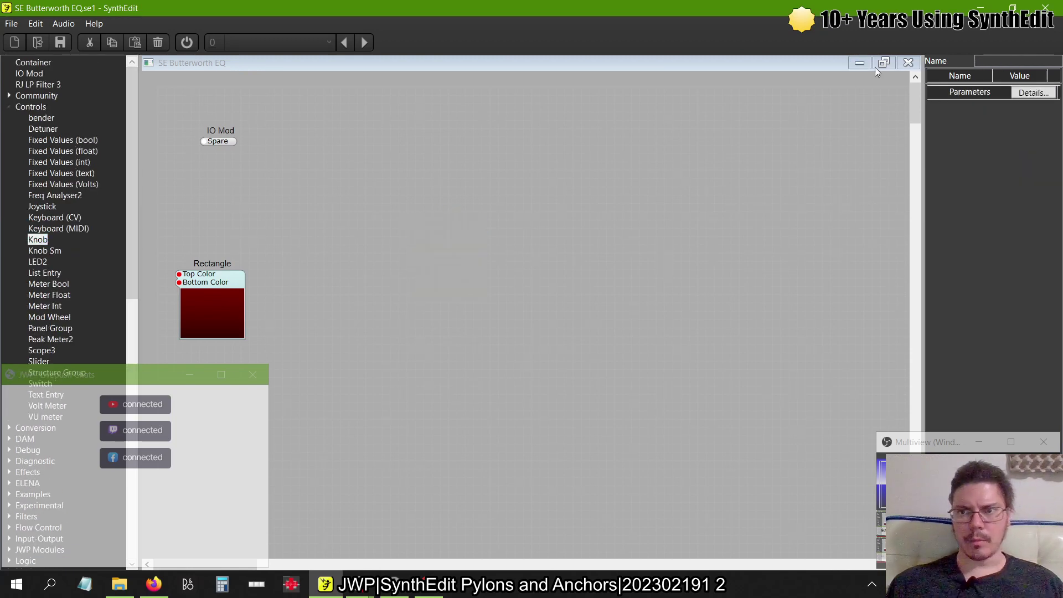
- Return to the Main structure and open the file browser for inserting a prefab
{"action": "left_click", "coordinate": [908, 63]}
{"action": "right_click", "coordinate": [479, 158]}
{"action": "mouse_move", "coordinate": [532, 171]}
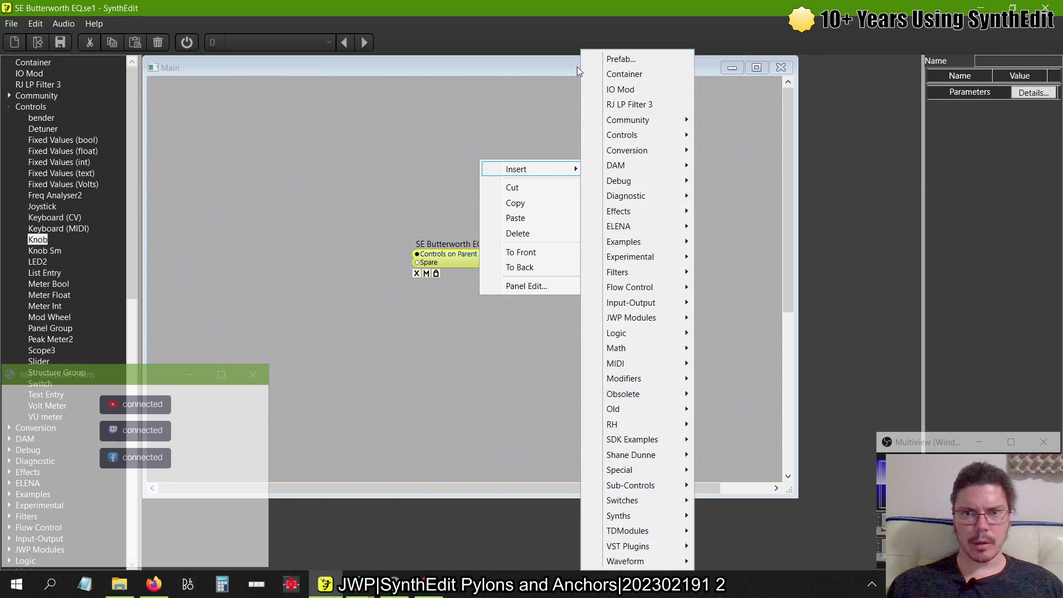
{"action": "left_click", "coordinate": [465, 160]}
{"action": "right_click", "coordinate": [531, 206]}
{"action": "mouse_move", "coordinate": [570, 215]}
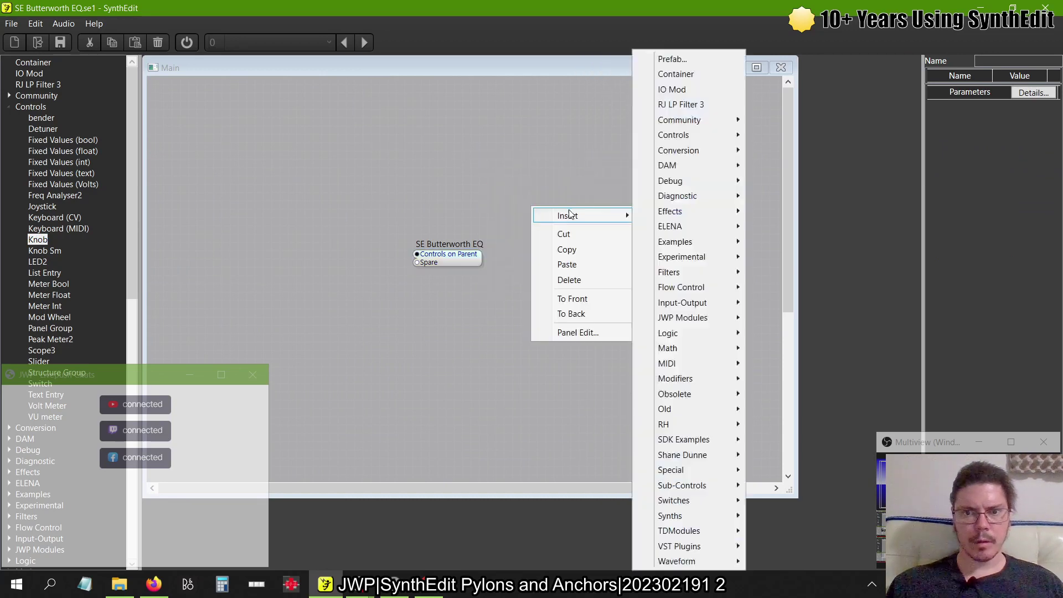
{"action": "left_click", "coordinate": [670, 57]}
{"action": "scroll", "coordinate": [34, 227], "scroll_direction": "up", "scroll_amount": 4}
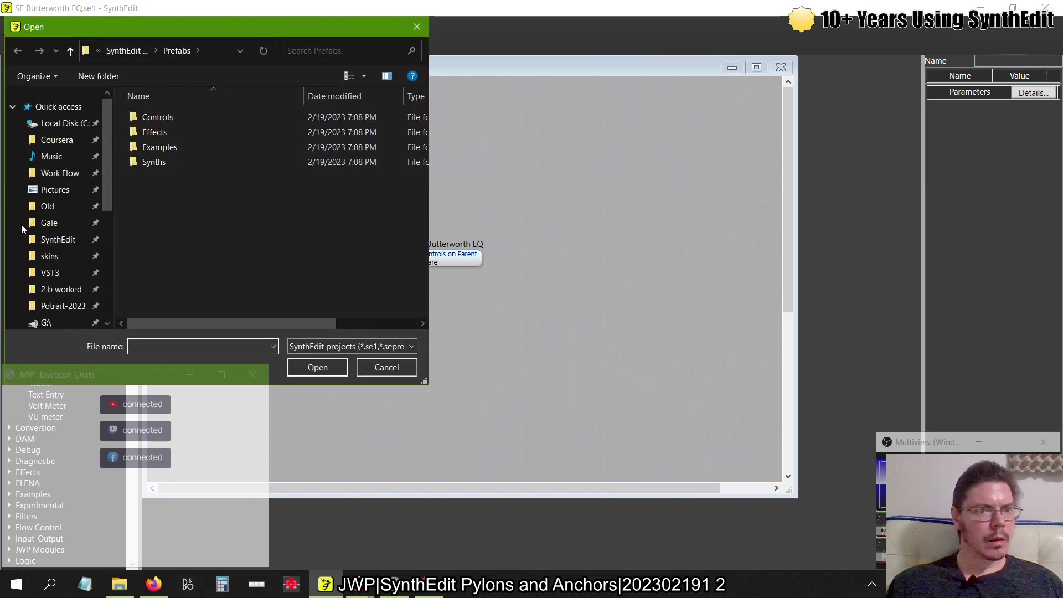
- Load SE EQ.se1 from the SEEQ folder of the SynthEdit Projects as the prefab, dismissing the module error
{"action": "left_click", "coordinate": [57, 239]}
{"action": "double_click", "coordinate": [188, 177]}
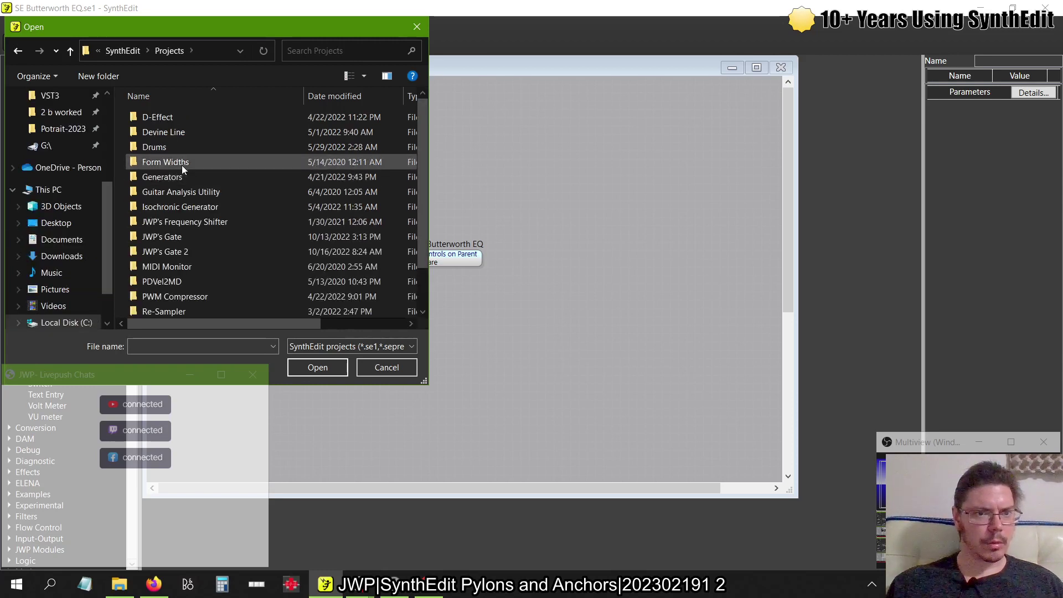
{"action": "scroll", "coordinate": [179, 237], "scroll_direction": "down", "scroll_amount": 1}
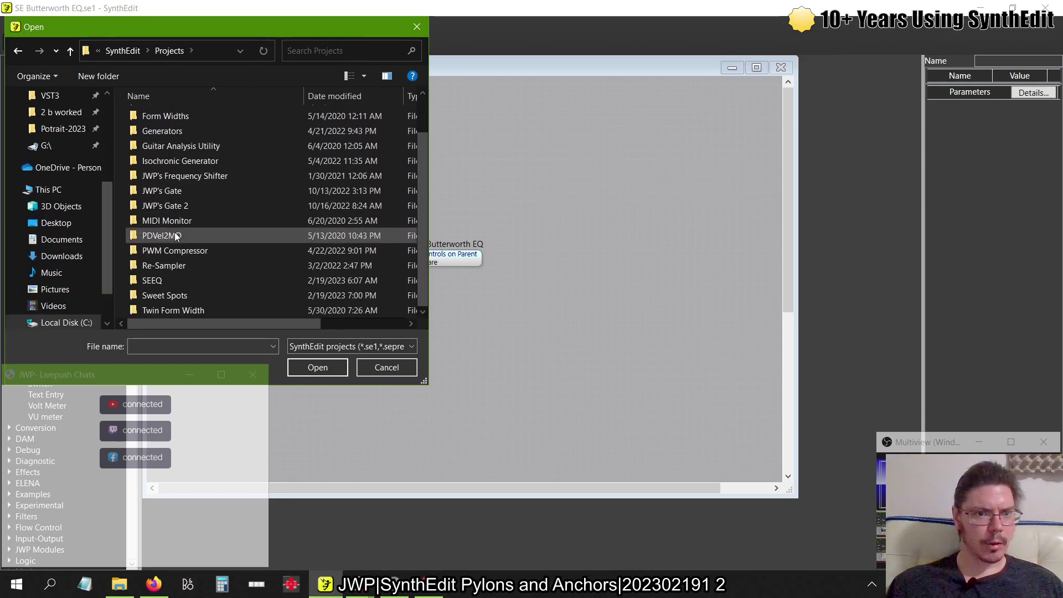
{"action": "double_click", "coordinate": [164, 282]}
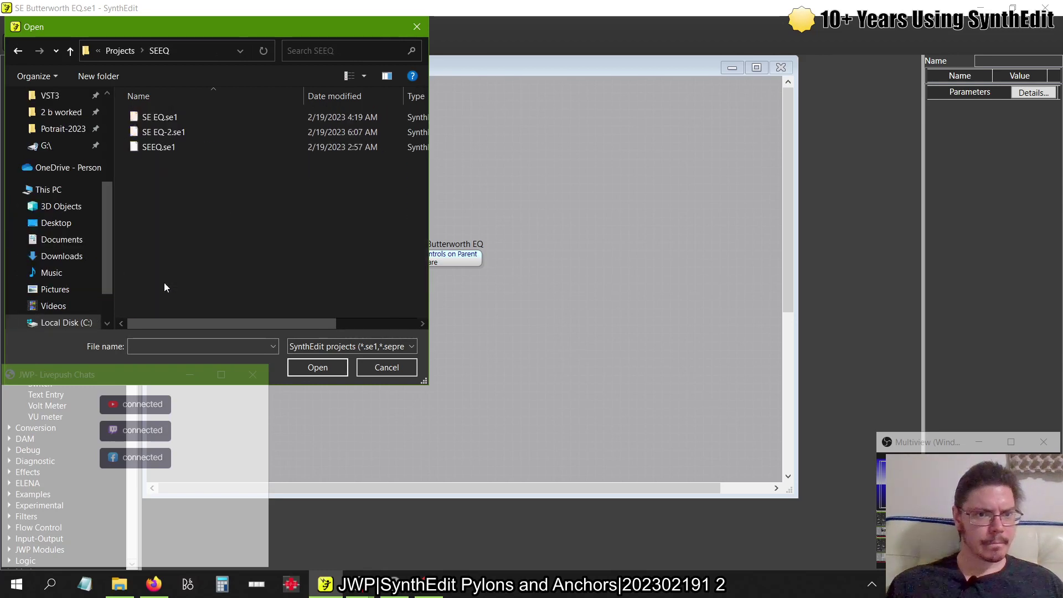
{"action": "left_click", "coordinate": [171, 137]}
{"action": "left_click", "coordinate": [169, 118]}
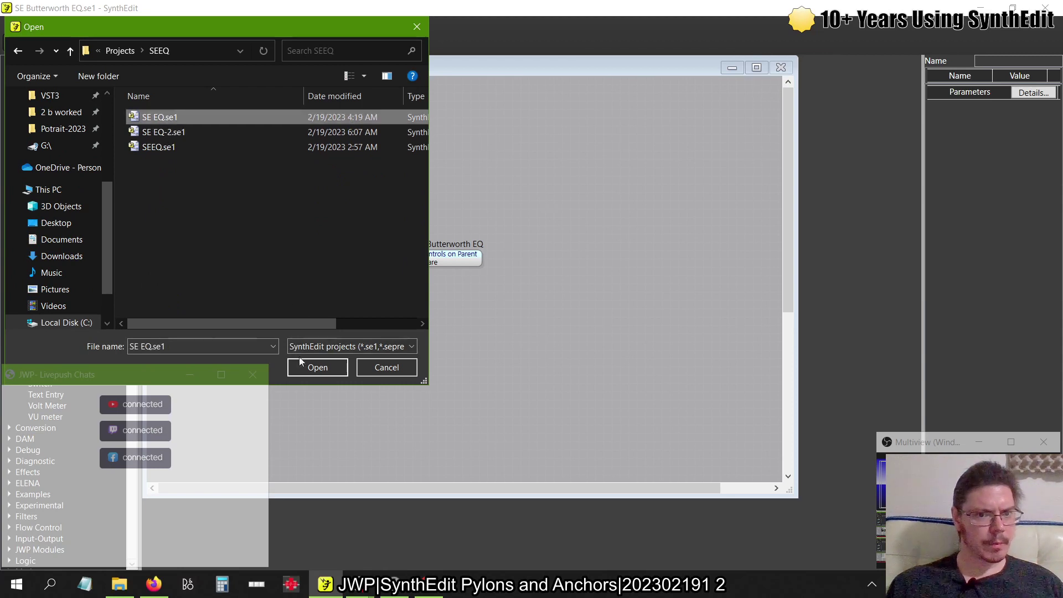
{"action": "left_click", "coordinate": [318, 367]}
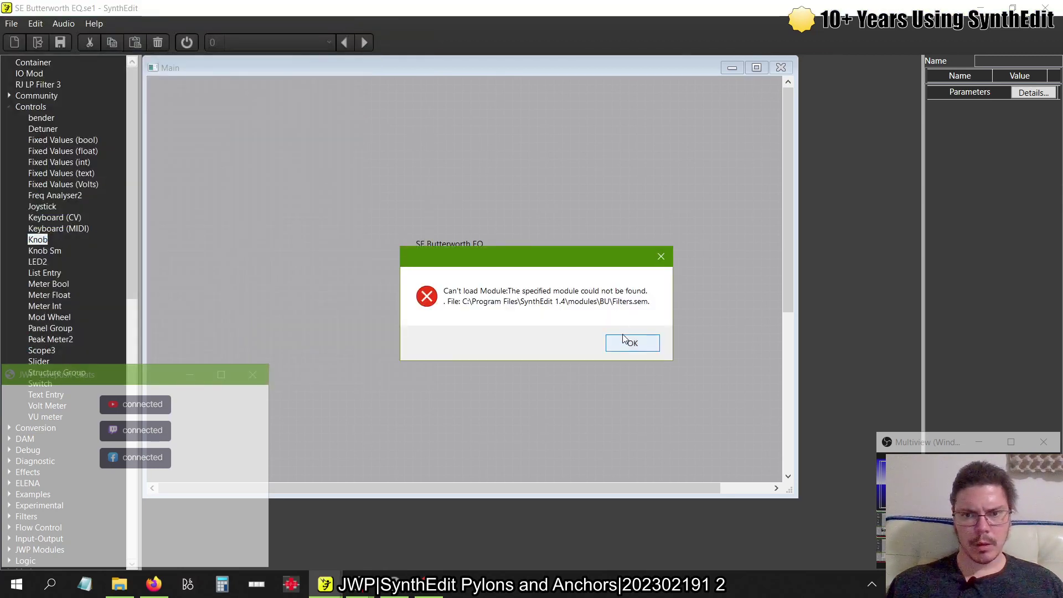
{"action": "left_click", "coordinate": [622, 335]}
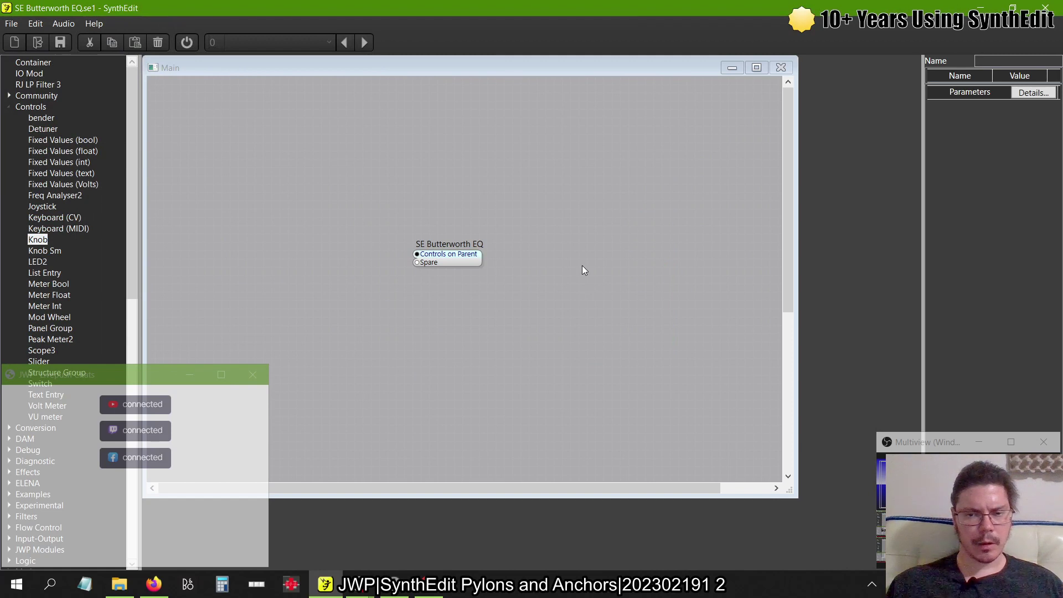
- Place the imported SE EQ container above SE Butterworth EQ and delete the imported Stereo Creator and Container modules
{"action": "left_click_drag", "start_coordinate": [455, 225], "coordinate": [474, 131]}
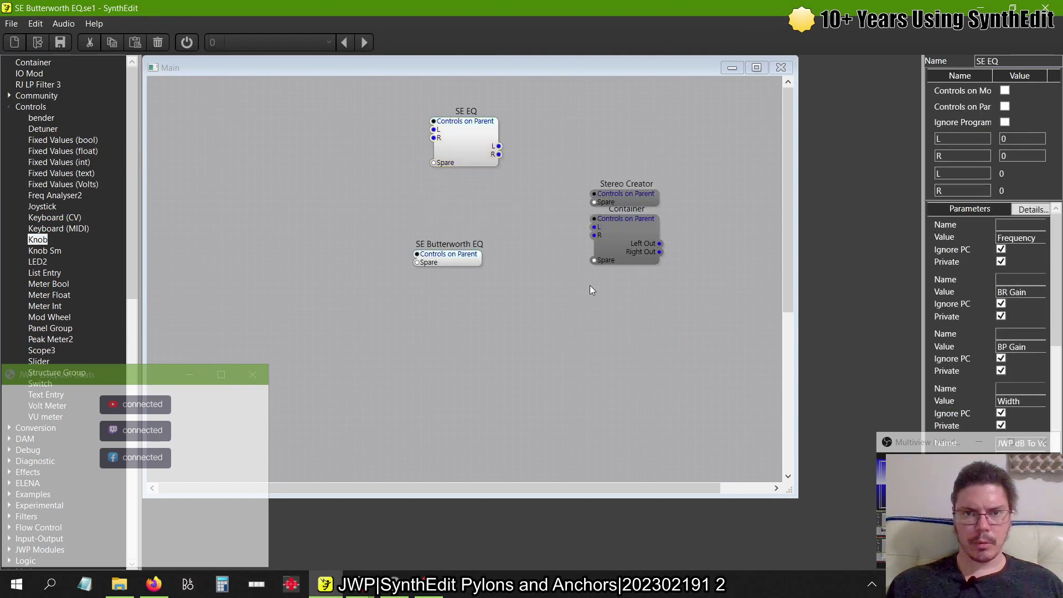
{"action": "left_click_drag", "start_coordinate": [728, 334], "coordinate": [570, 162]}
{"action": "key", "text": "Delete"}
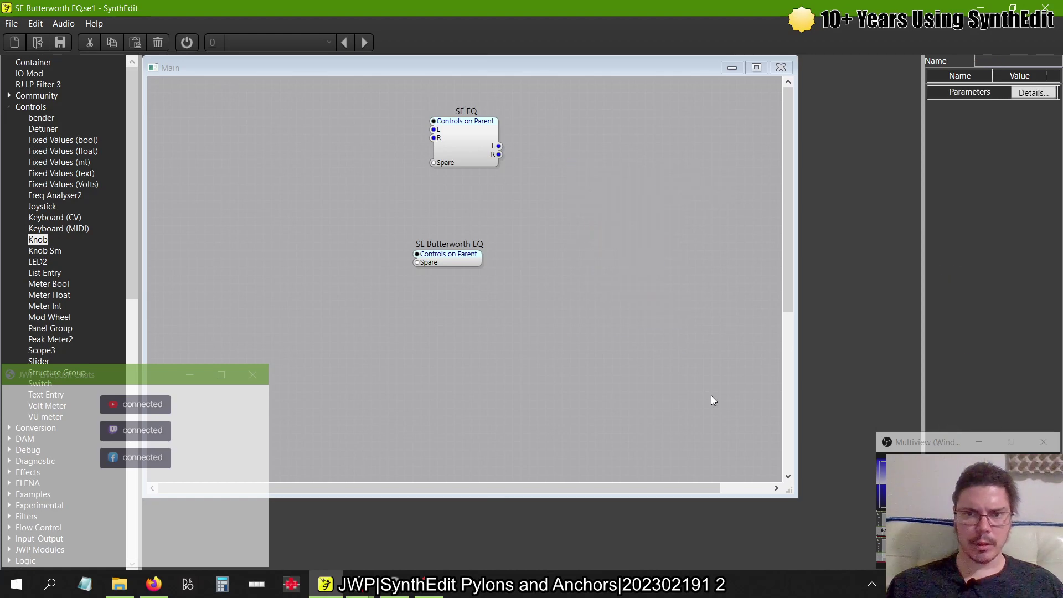
- Open the SE EQ container's structure at its Frequency, Width, BR Gain and BP Gain knob containers
{"action": "double_click", "coordinate": [470, 131]}
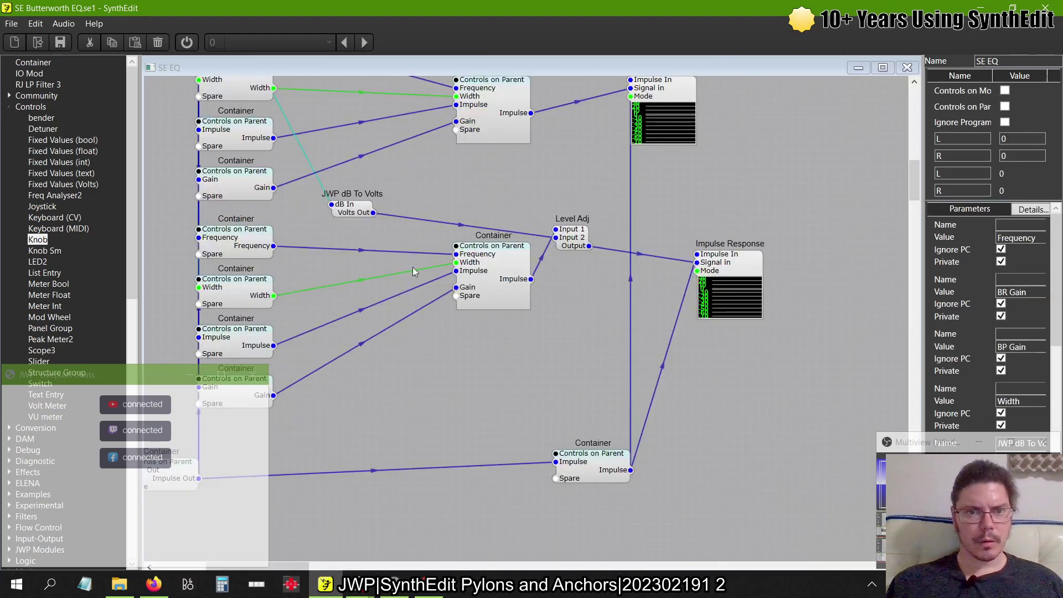
{"action": "scroll", "coordinate": [413, 266], "scroll_direction": "left", "scroll_amount": 3}
{"action": "scroll", "coordinate": [413, 267], "scroll_direction": "down", "scroll_amount": 5}
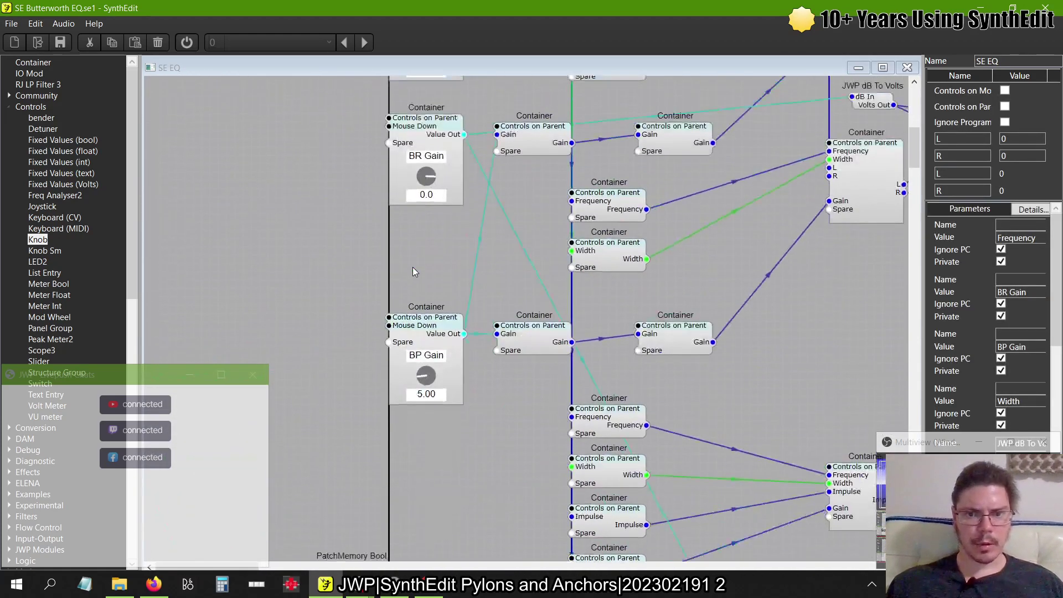
{"action": "scroll", "coordinate": [364, 154], "scroll_direction": "up", "scroll_amount": 2}
{"action": "scroll", "coordinate": [363, 154], "scroll_direction": "down", "scroll_amount": 3}
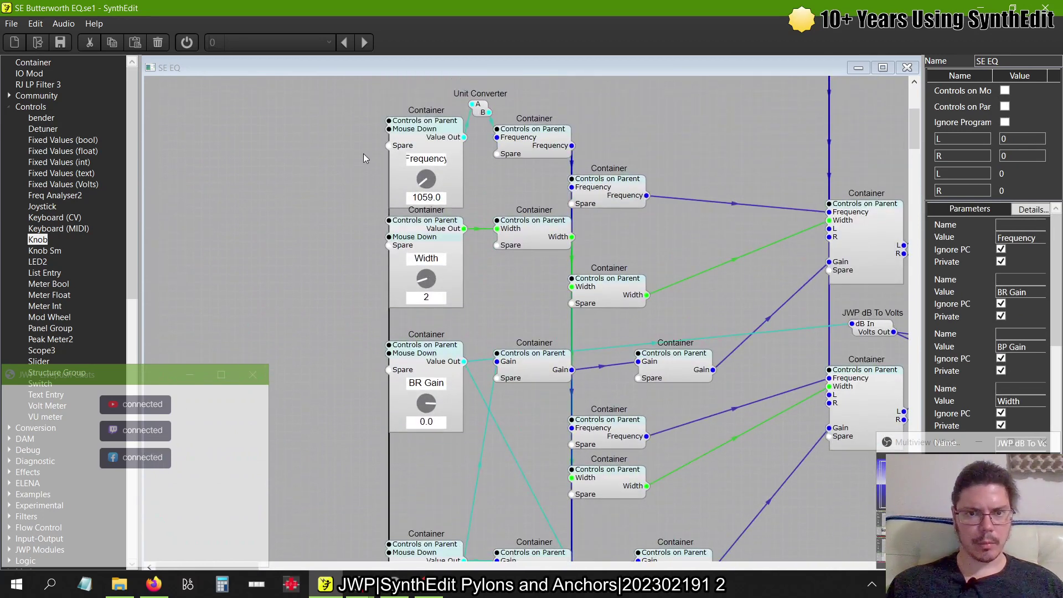
{"action": "left_click_drag", "start_coordinate": [311, 105], "coordinate": [393, 527]}
{"action": "right_click", "coordinate": [365, 140]}
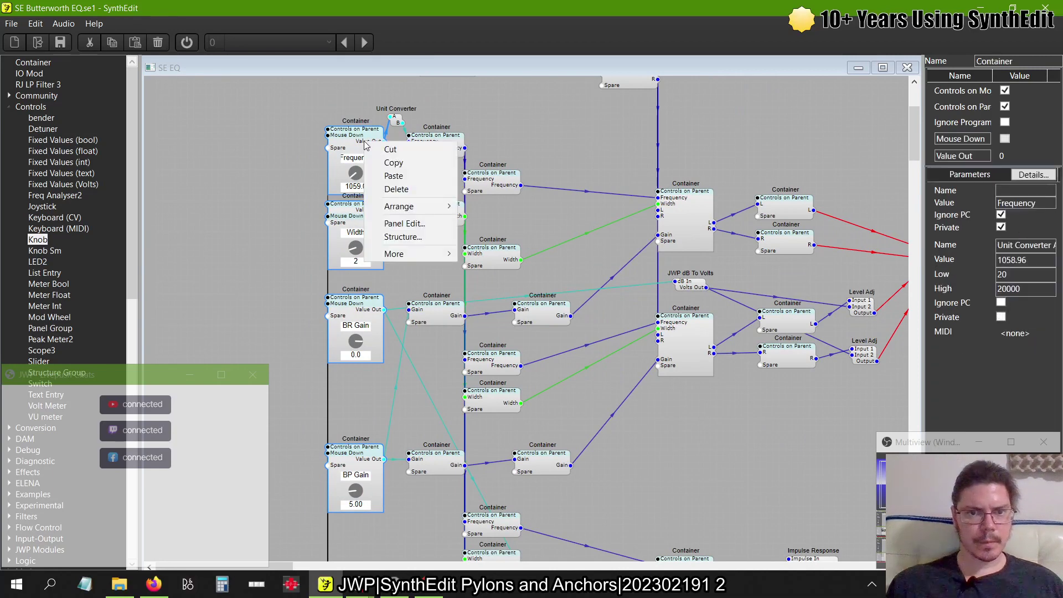
{"action": "left_click", "coordinate": [269, 298]}
- Copy the Frequency and Width knob containers together with PatchMemory Bool, Trigger To MIDI and the Container fed by its MIDI output
{"action": "left_click", "coordinate": [357, 146]}
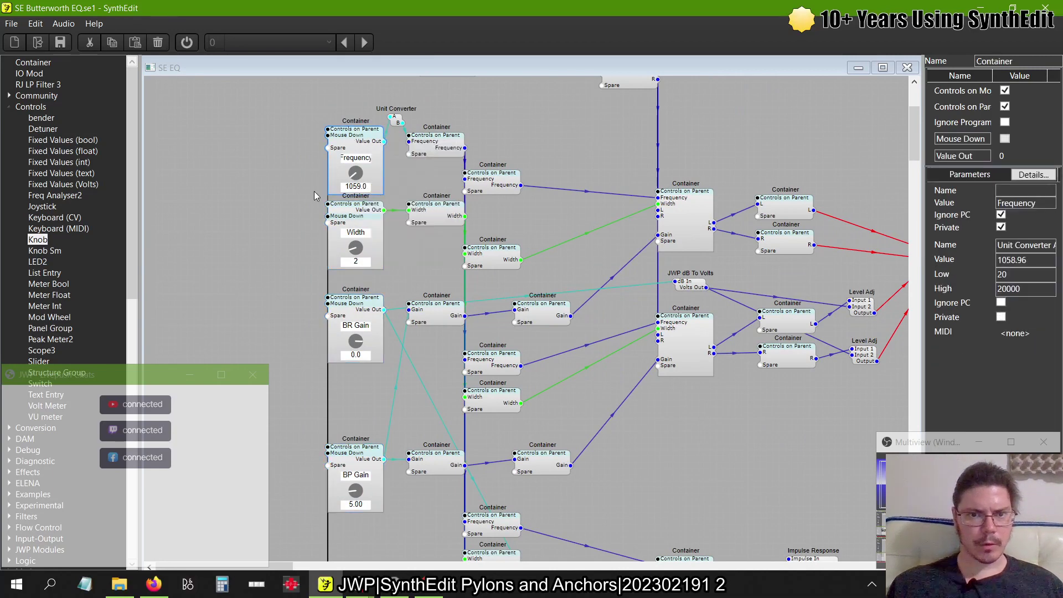
{"action": "scroll", "coordinate": [317, 197], "scroll_direction": "down", "scroll_amount": 2}
{"action": "left_click", "coordinate": [360, 139]}
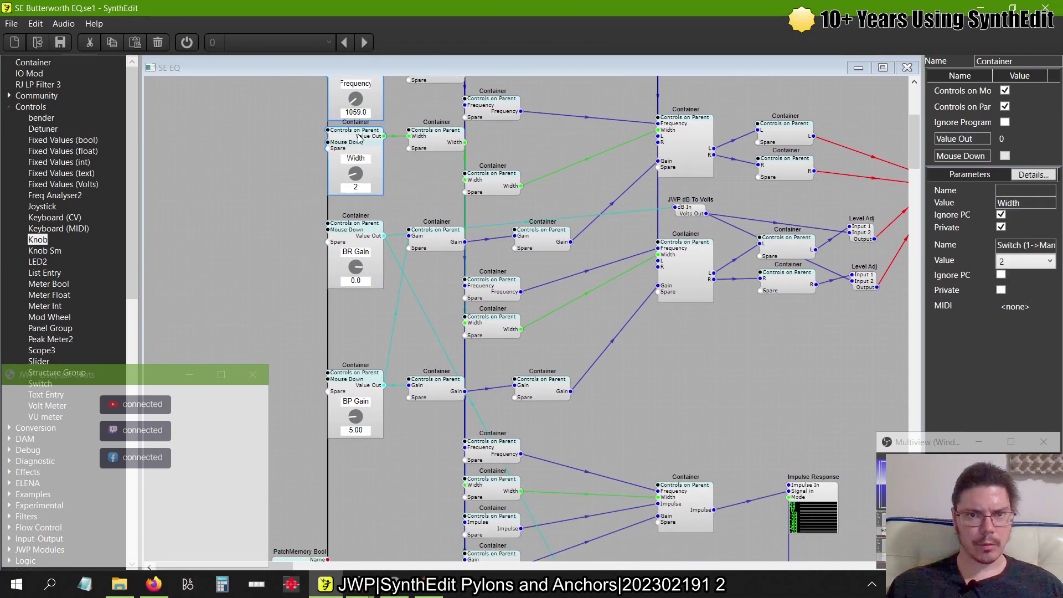
{"action": "right_click", "coordinate": [359, 137]}
{"action": "left_click", "coordinate": [382, 157]}
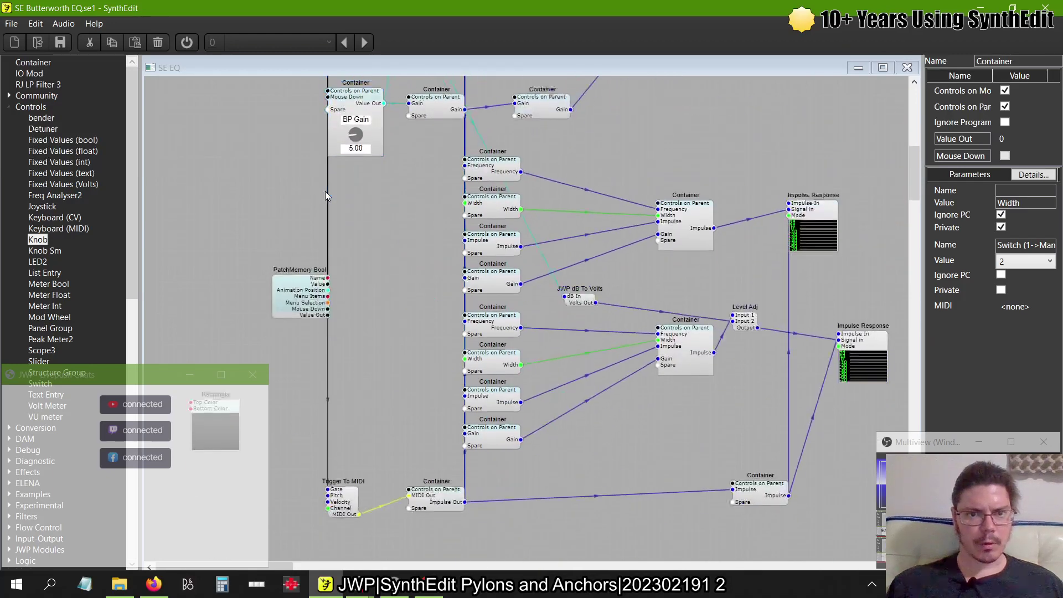
{"action": "scroll", "coordinate": [324, 191], "scroll_direction": "down", "scroll_amount": 8}
{"action": "left_click", "coordinate": [309, 298]}
{"action": "left_click_drag", "start_coordinate": [328, 309], "coordinate": [328, 485]}
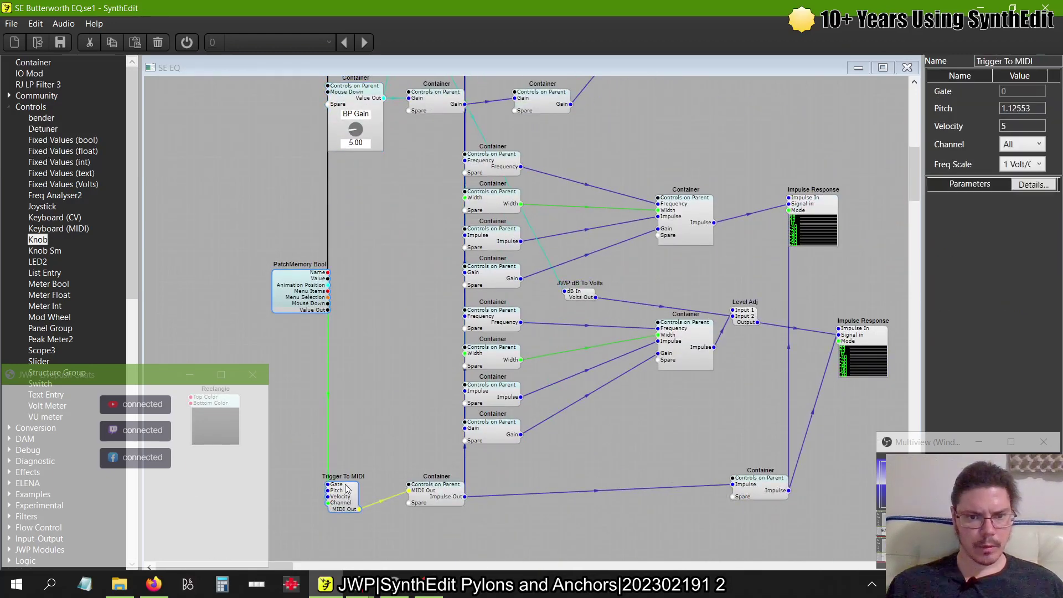
{"action": "left_click", "coordinate": [446, 491]}
{"action": "scroll", "coordinate": [349, 448], "scroll_direction": "up", "scroll_amount": 3}
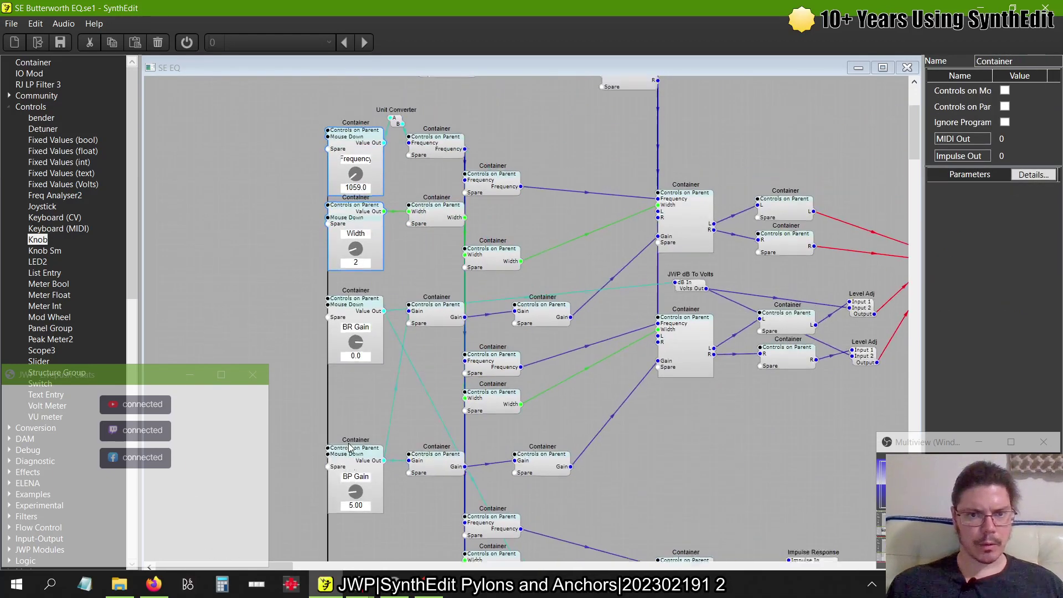
{"action": "right_click", "coordinate": [309, 405]}
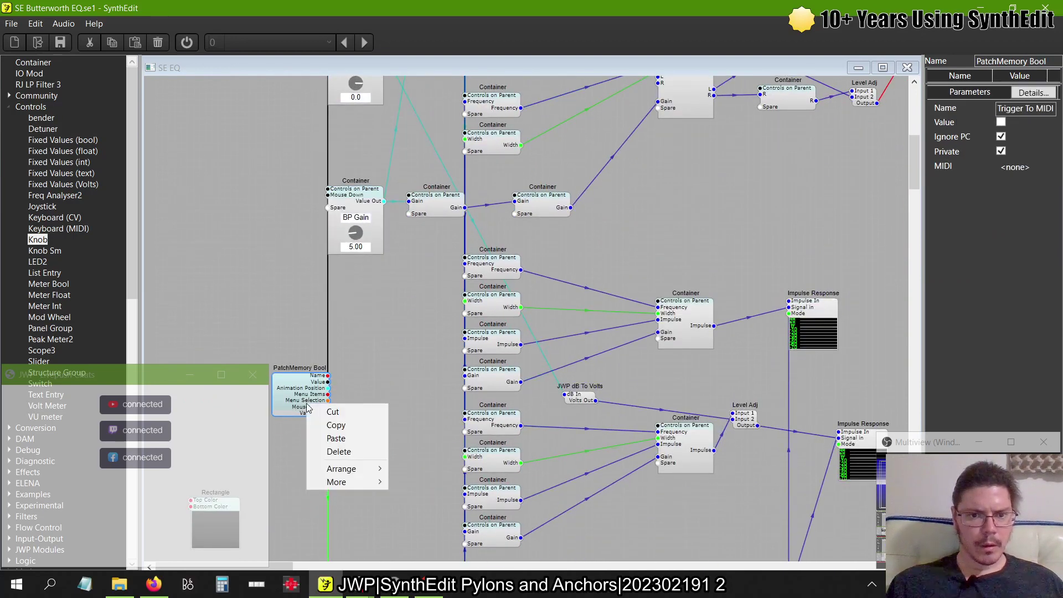
{"action": "left_click", "coordinate": [332, 425]}
- Close the SE EQ structure and paste the copied modules into the SE Butterworth EQ structure
{"action": "left_click", "coordinate": [907, 67]}
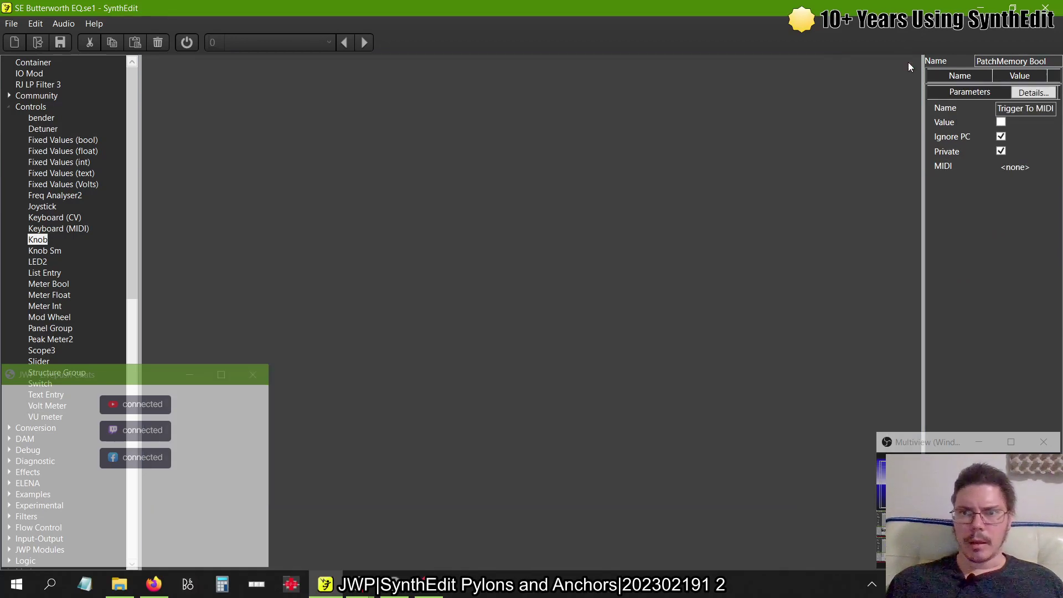
{"action": "left_click", "coordinate": [450, 254]}
{"action": "right_click", "coordinate": [393, 203]}
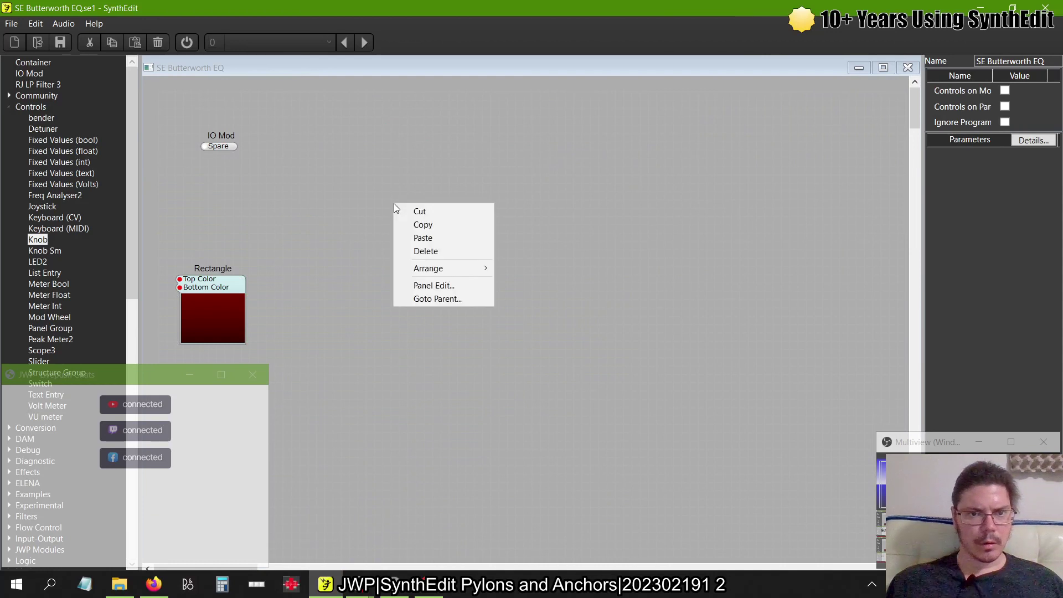
{"action": "left_click", "coordinate": [440, 240]}
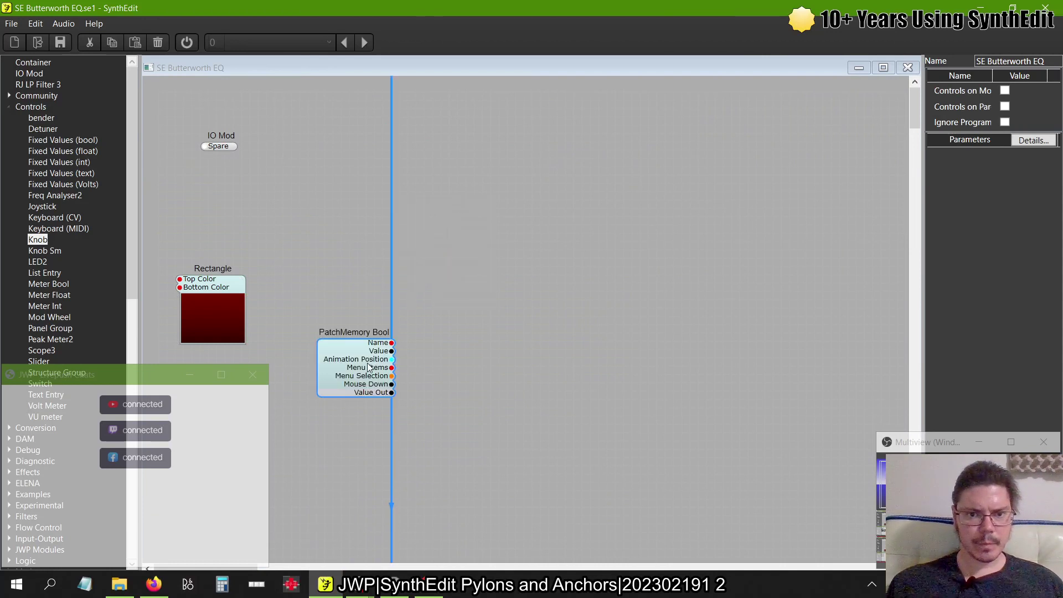
- Shift the pasted modules, IO Mod and Rectangle down together until the Frequency and Width containers fit inside the structure
{"action": "left_click_drag", "start_coordinate": [371, 365], "coordinate": [318, 361]}
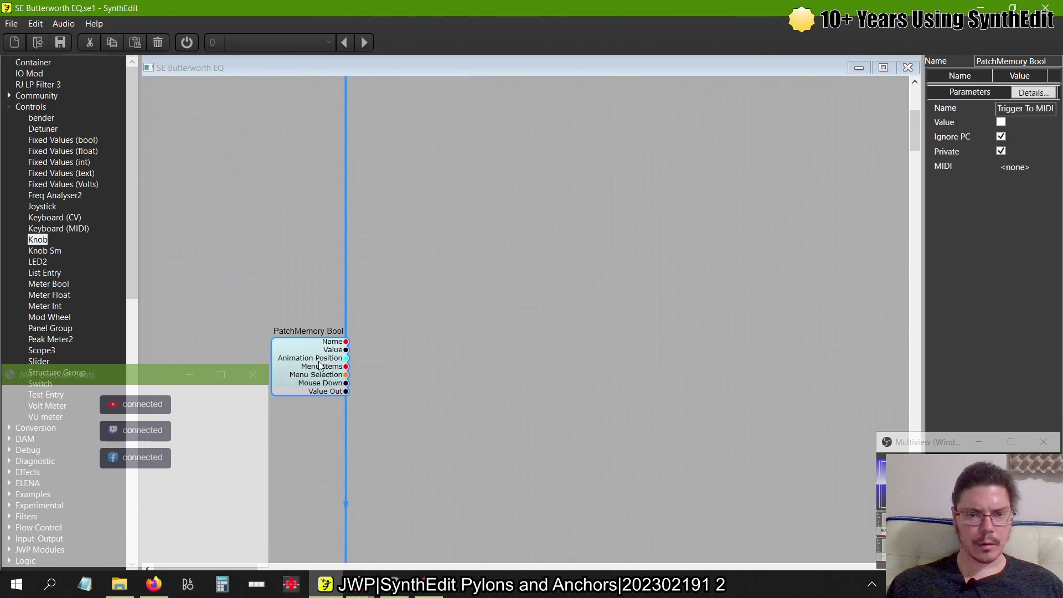
{"action": "scroll", "coordinate": [318, 361], "scroll_direction": "down", "scroll_amount": 3}
{"action": "left_click_drag", "start_coordinate": [211, 487], "coordinate": [311, 388]}
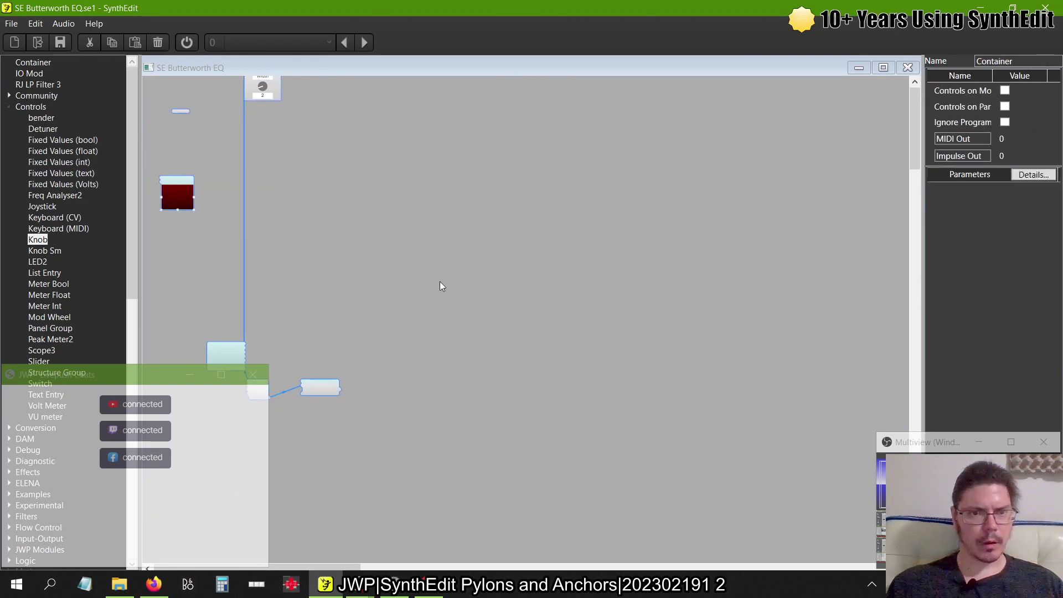
{"action": "left_click_drag", "start_coordinate": [235, 336], "coordinate": [222, 466]}
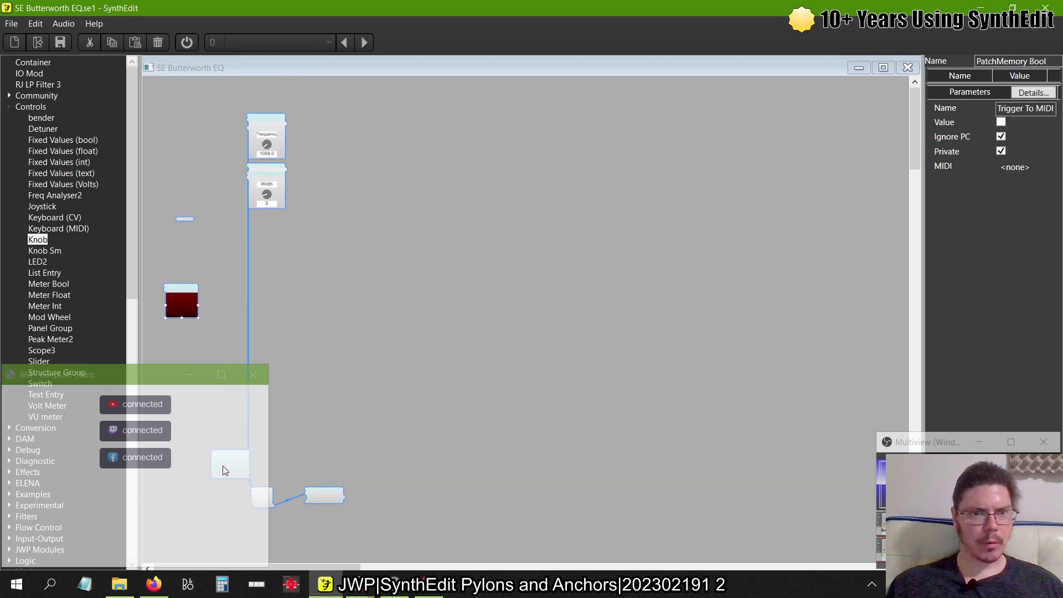
- Move IO Mod up to the structure's upper edge and reposition the Frequency and Width containers lower, with Width beneath Frequency
{"action": "left_click", "coordinate": [188, 221]}
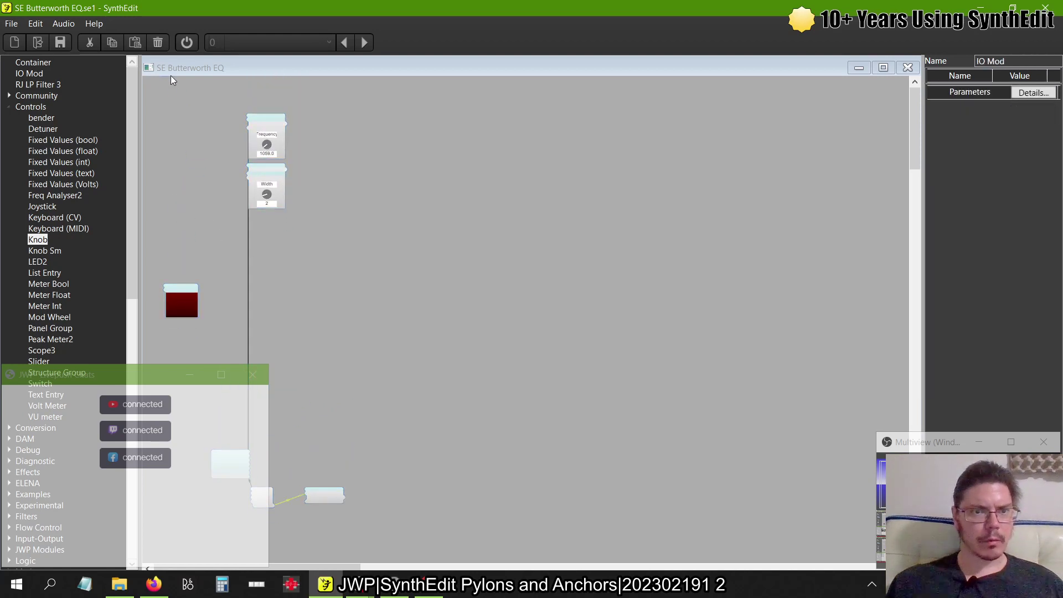
{"action": "left_click_drag", "start_coordinate": [280, 206], "coordinate": [276, 264]}
{"action": "left_click_drag", "start_coordinate": [261, 171], "coordinate": [277, 321]}
- Turn the Width knob to 4 and the Frequency knob to about 9370.6
{"action": "scroll", "coordinate": [277, 321], "scroll_direction": "up", "scroll_amount": 3}
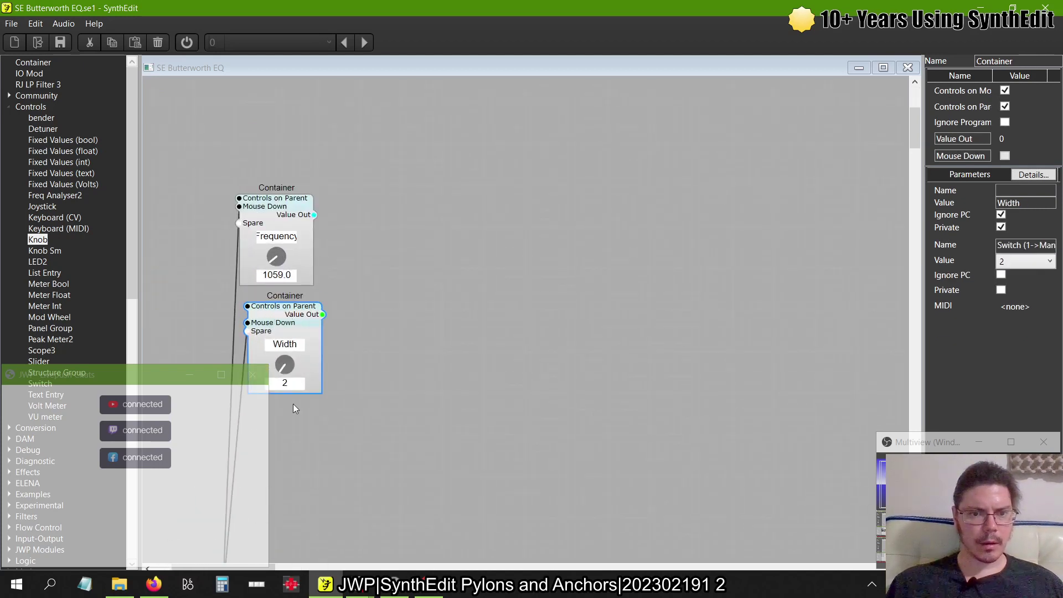
{"action": "left_click_drag", "start_coordinate": [288, 365], "coordinate": [290, 337]}
{"action": "left_click_drag", "start_coordinate": [277, 258], "coordinate": [368, 257]}
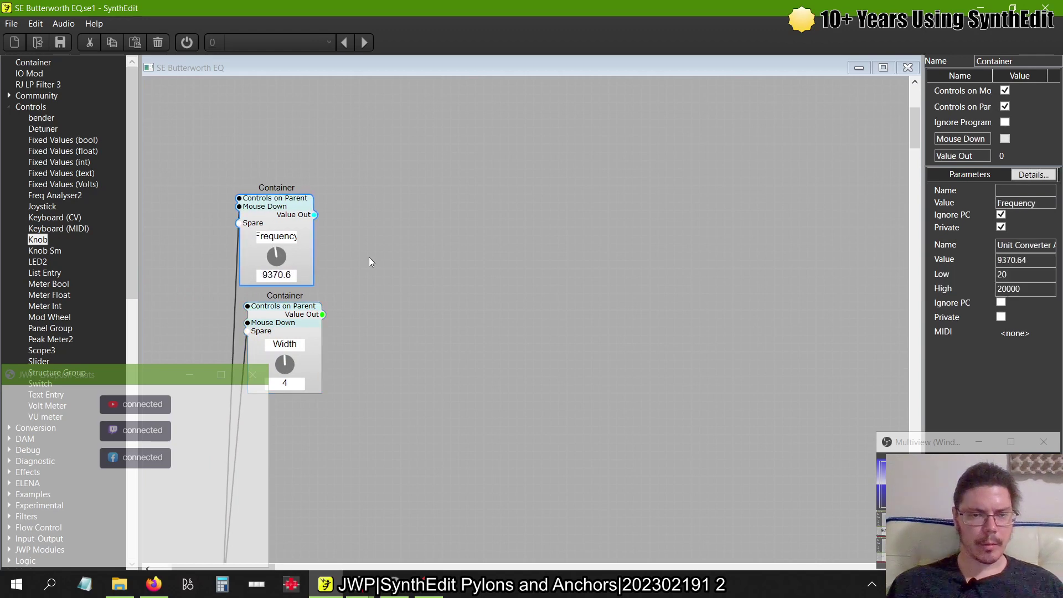
- Move the Rectangle module up into the open area above and beside the Frequency container
{"action": "scroll", "coordinate": [368, 257], "scroll_direction": "left", "scroll_amount": 3}
{"action": "left_click_drag", "start_coordinate": [248, 274], "coordinate": [257, 150]}
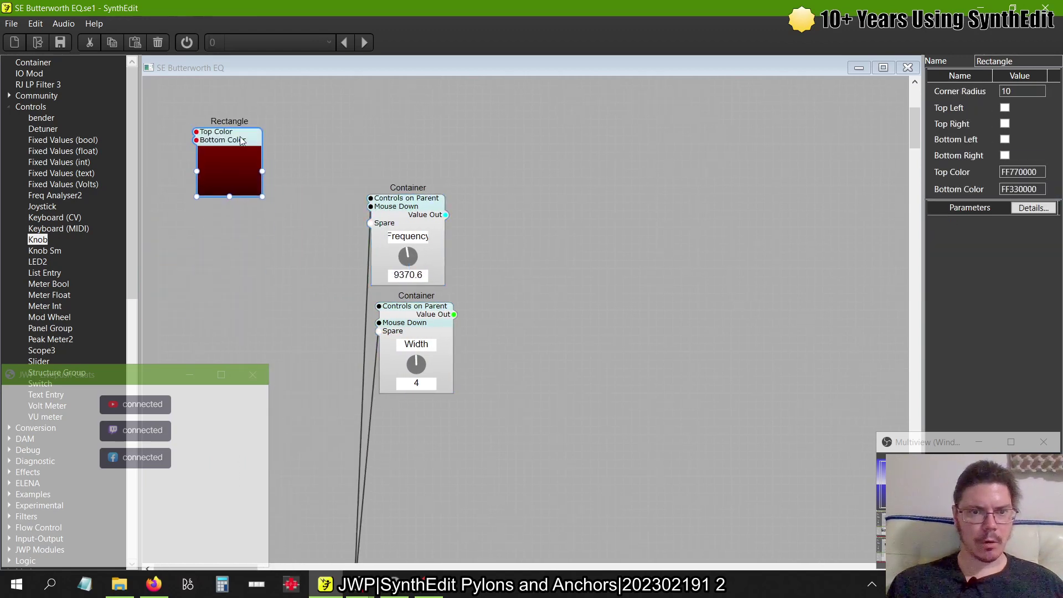
{"action": "scroll", "coordinate": [277, 283], "scroll_direction": "up", "scroll_amount": 3}
{"action": "scroll", "coordinate": [277, 283], "scroll_direction": "down", "scroll_amount": 4}
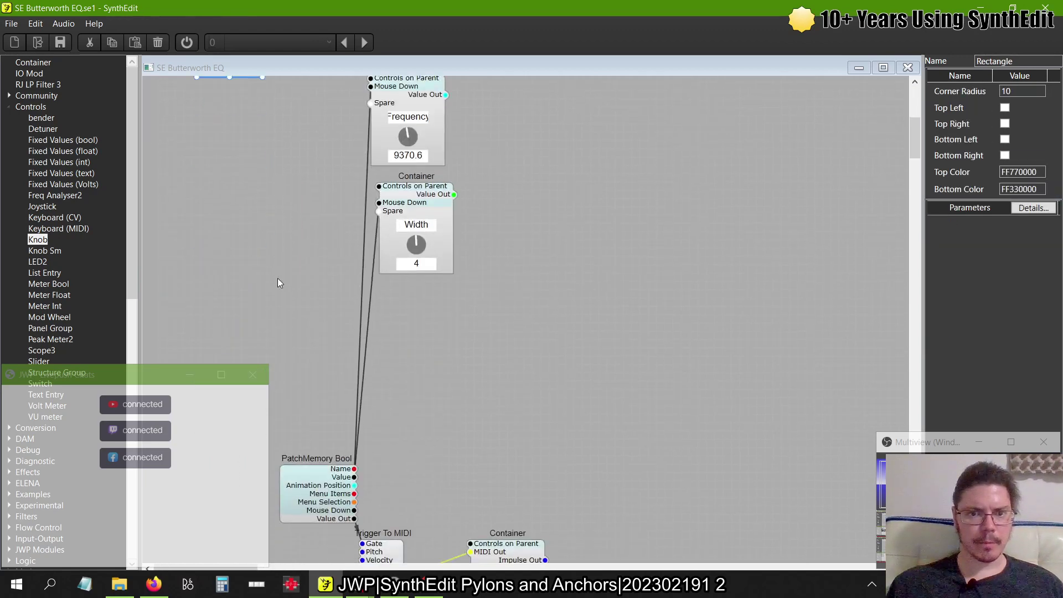
- Reposition IO Mod near the structure's upper edge, and show the Filters modules with the Controls and Sub-Controls categories collapsed
{"action": "scroll", "coordinate": [299, 261], "scroll_direction": "up", "scroll_amount": 4}
{"action": "left_click_drag", "start_coordinate": [194, 131], "coordinate": [234, 123]}
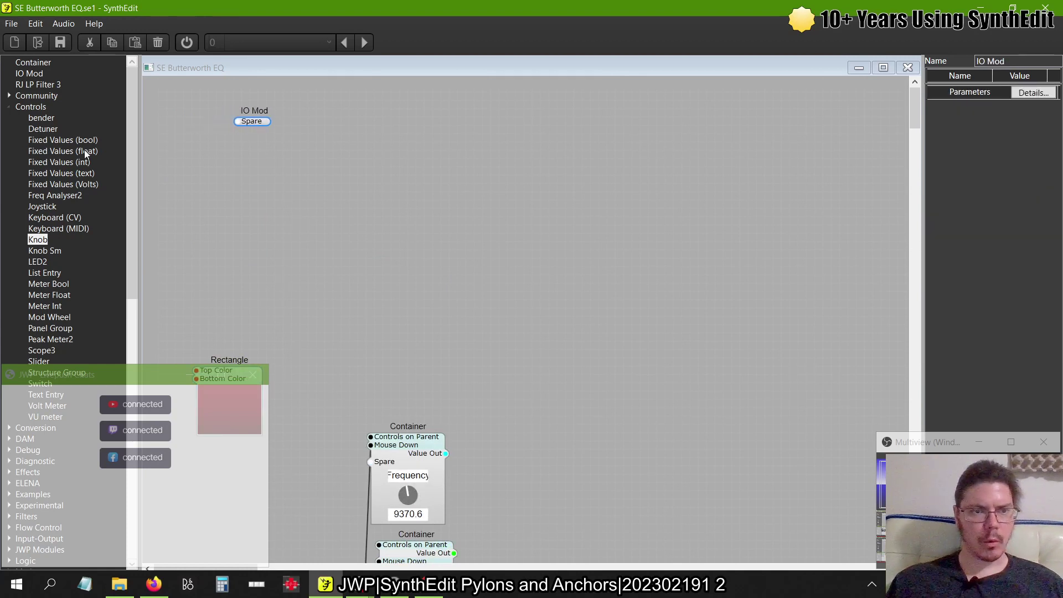
{"action": "left_click", "coordinate": [9, 106]}
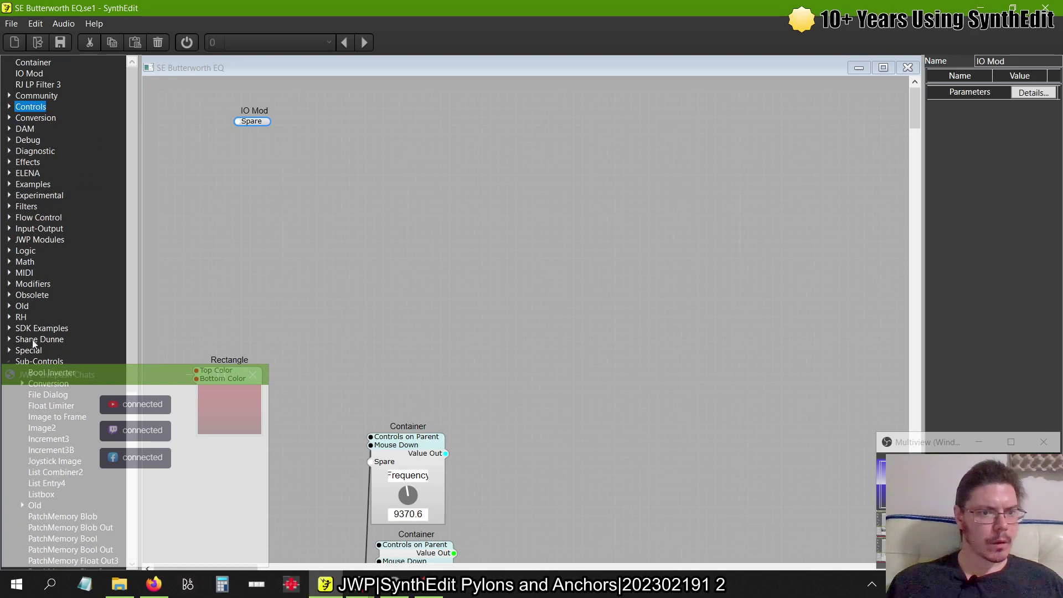
{"action": "left_click", "coordinate": [8, 362]}
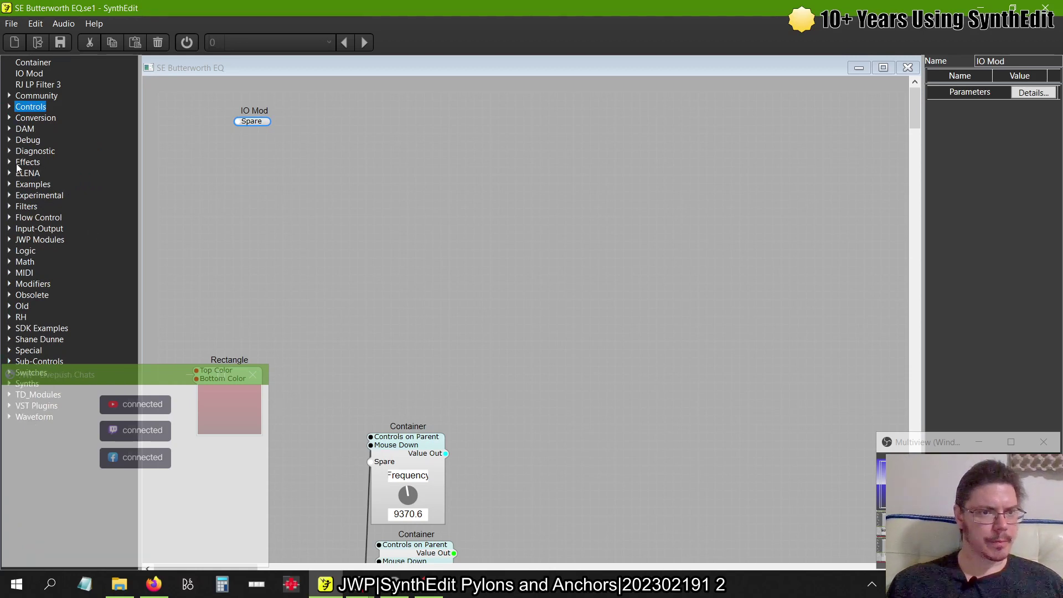
{"action": "left_click", "coordinate": [14, 204]}
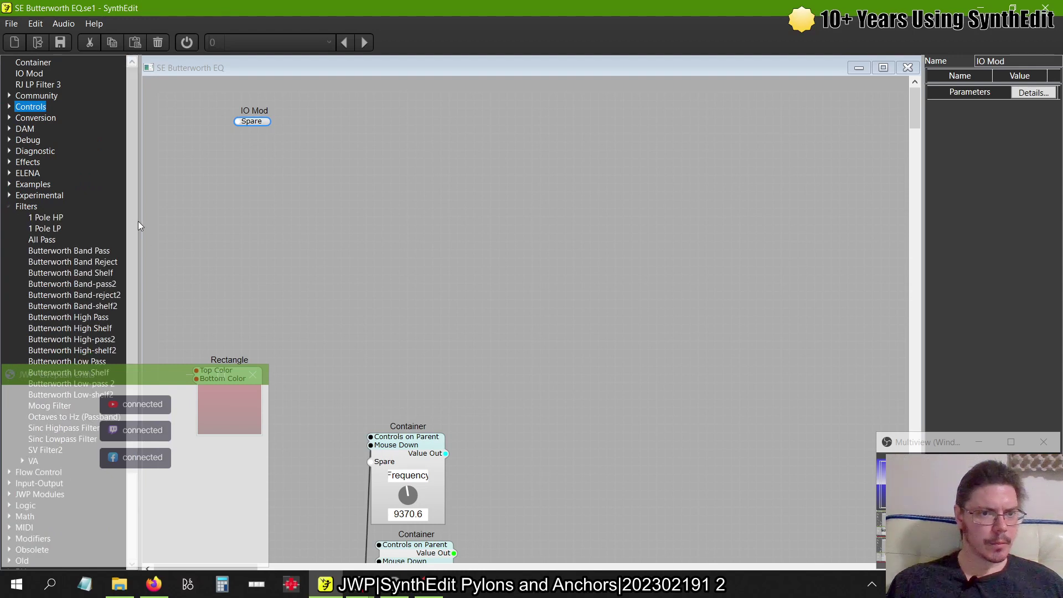
{"action": "scroll", "coordinate": [125, 291], "scroll_direction": "down", "scroll_amount": 3}
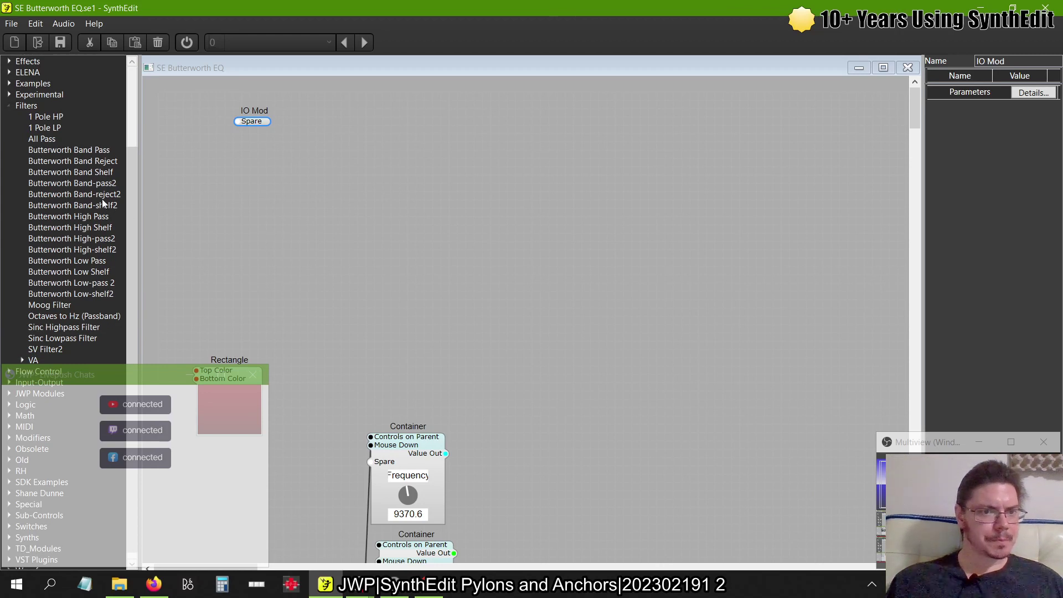
- Add Butterworth Band-pass2, Band-reject2, Band-shelf2, High-pass2, High-shelf2, Low-pass 2 and Low-shelf2 modules to the structure
{"action": "double_click", "coordinate": [87, 184]}
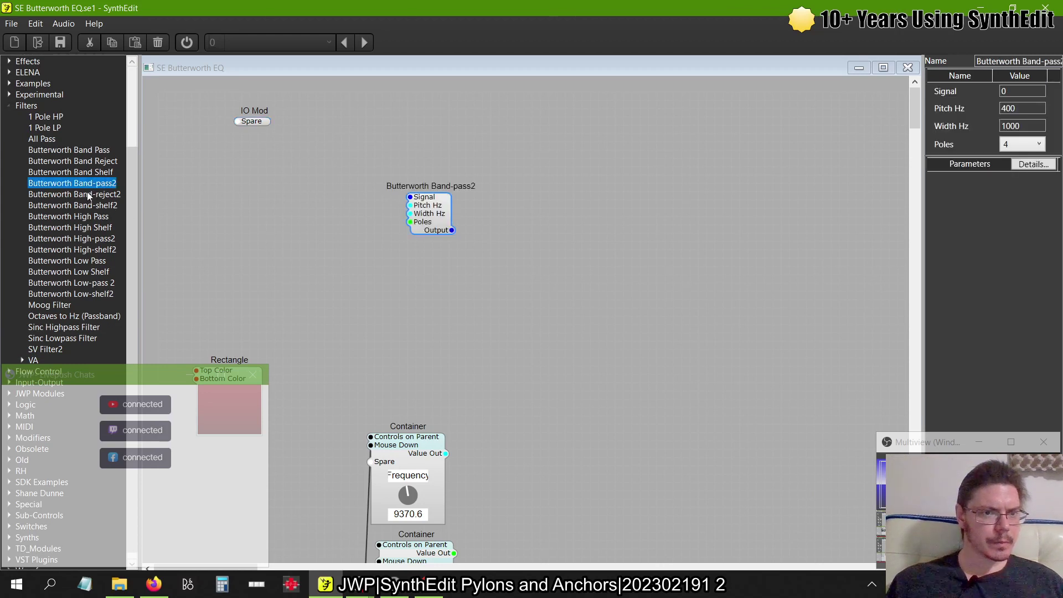
{"action": "left_click_drag", "start_coordinate": [87, 193], "coordinate": [419, 249]}
{"action": "left_click_drag", "start_coordinate": [94, 200], "coordinate": [441, 327]}
{"action": "left_click_drag", "start_coordinate": [99, 244], "coordinate": [583, 369]}
{"action": "left_click_drag", "start_coordinate": [97, 250], "coordinate": [609, 435]}
{"action": "left_click_drag", "start_coordinate": [108, 282], "coordinate": [616, 495]}
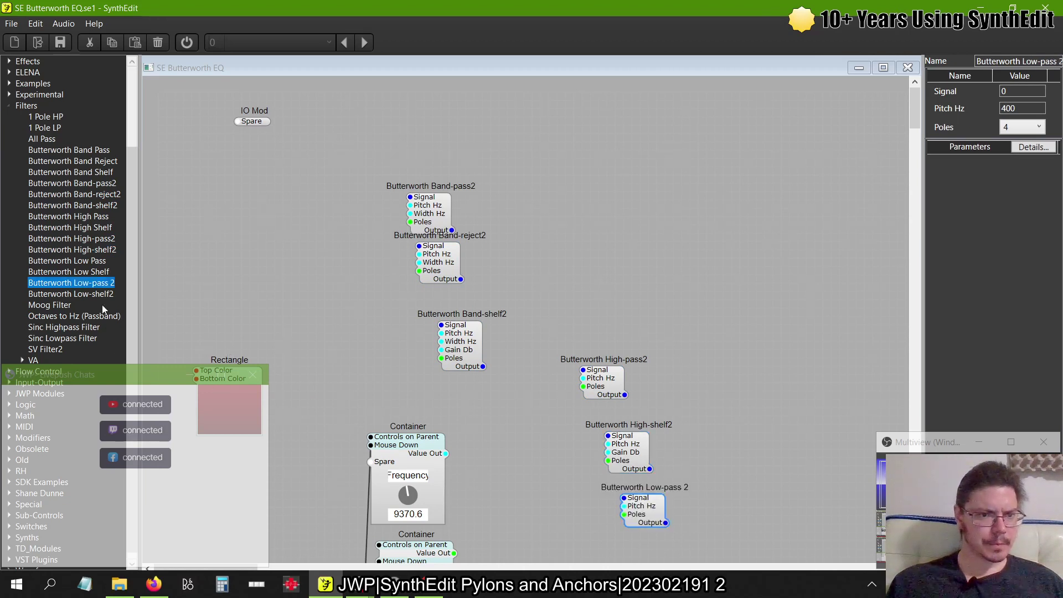
{"action": "left_click_drag", "start_coordinate": [96, 294], "coordinate": [717, 504]}
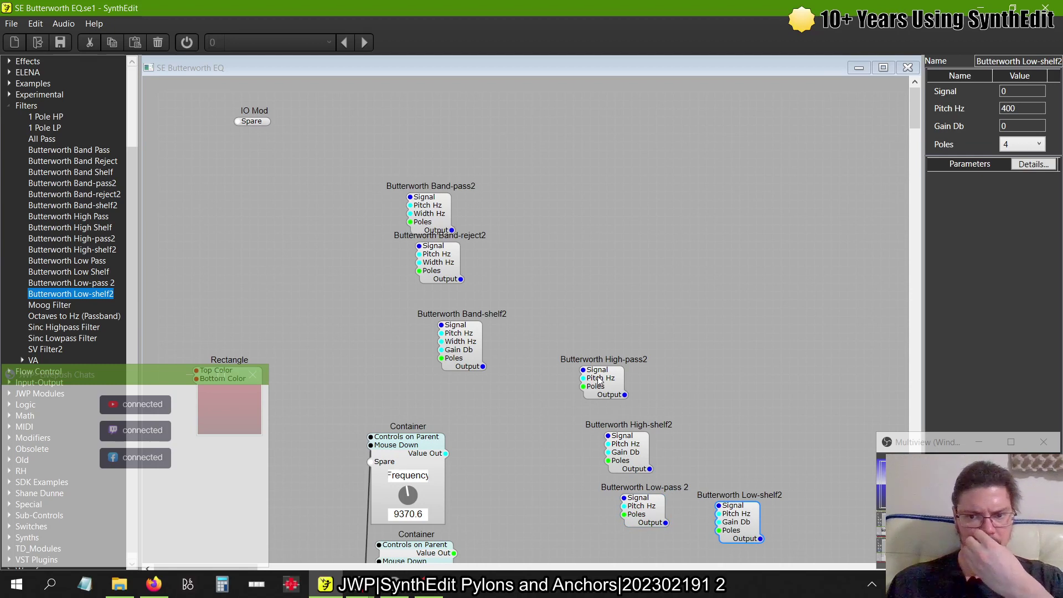
- Spread Low-pass 2, High-pass2 and Band-reject2 in a row beside Band-pass2, and move Band-shelf2 lower
{"action": "left_click_drag", "start_coordinate": [642, 517], "coordinate": [557, 213]}
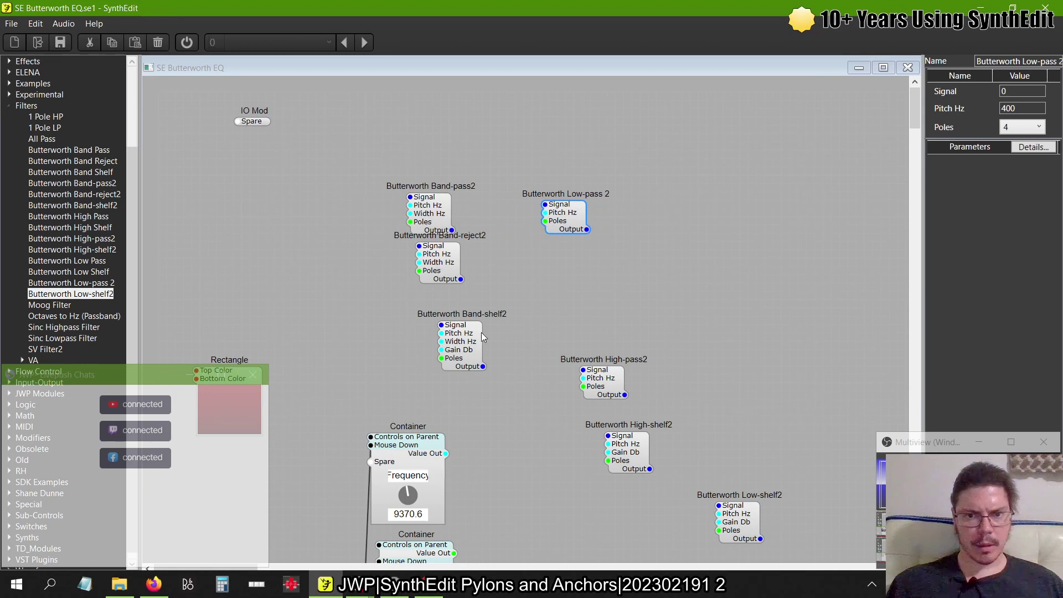
{"action": "left_click_drag", "start_coordinate": [438, 280], "coordinate": [746, 238]}
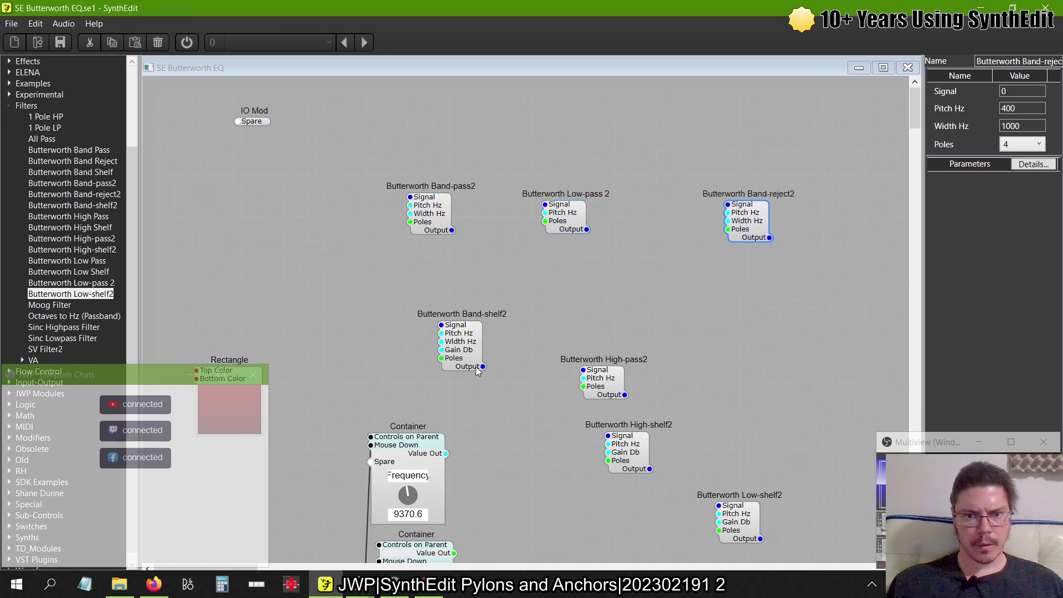
{"action": "left_click_drag", "start_coordinate": [467, 347], "coordinate": [496, 393]}
{"action": "left_click_drag", "start_coordinate": [604, 386], "coordinate": [657, 220]}
{"action": "left_click_drag", "start_coordinate": [552, 227], "coordinate": [480, 228]}
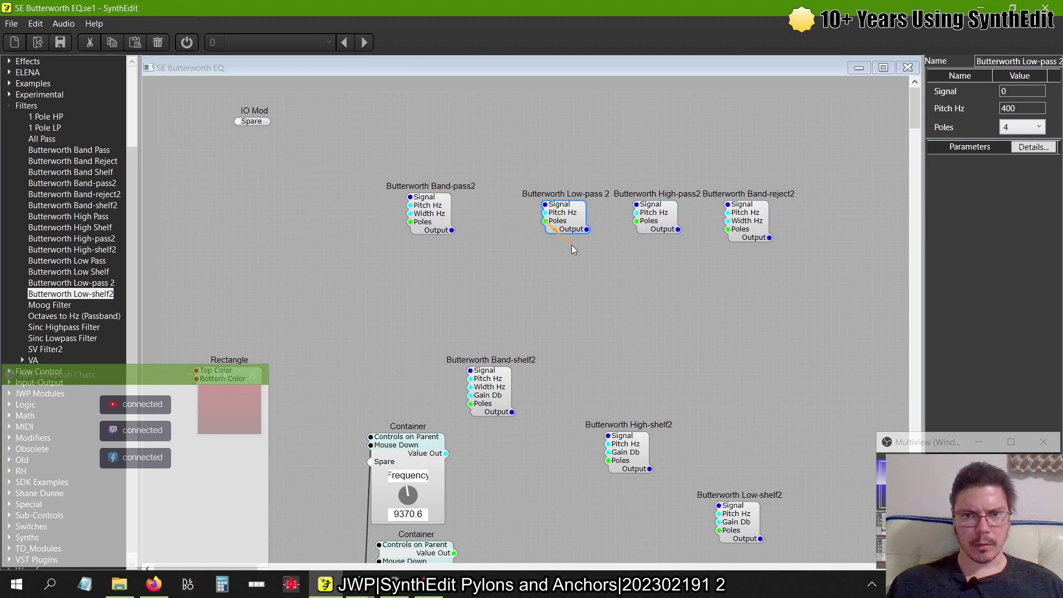
- Stack Butterworth Low-pass 2, Band-pass2 and High-pass2 in one column, in that order from the structure's upper edge
{"action": "left_click_drag", "start_coordinate": [562, 211], "coordinate": [422, 138]}
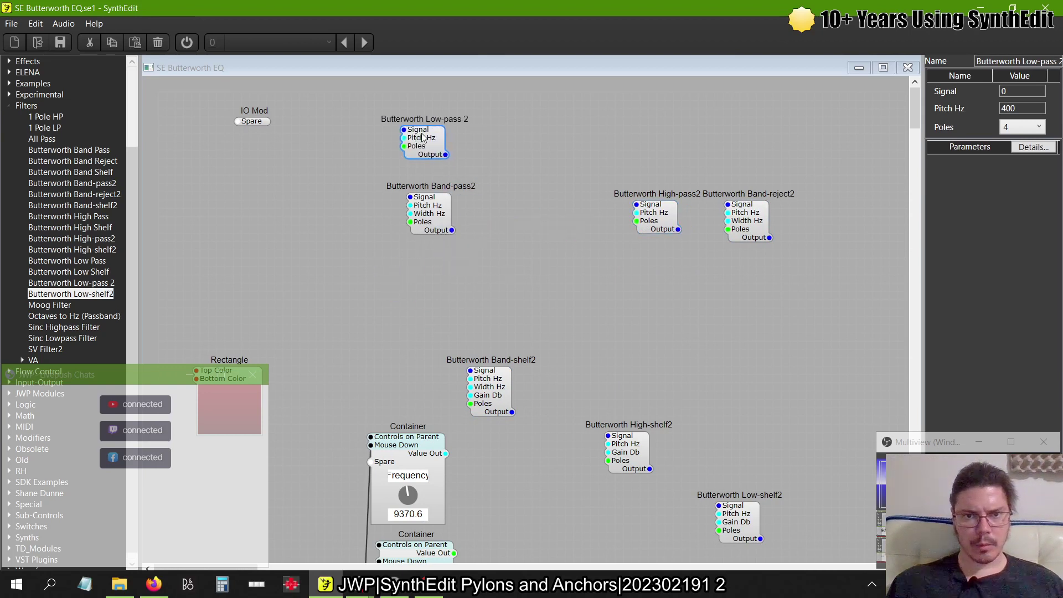
{"action": "left_click_drag", "start_coordinate": [452, 230], "coordinate": [432, 260]}
{"action": "left_click_drag", "start_coordinate": [438, 208], "coordinate": [415, 282]}
{"action": "left_click_drag", "start_coordinate": [658, 220], "coordinate": [423, 215]}
{"action": "left_click", "coordinate": [407, 305]}
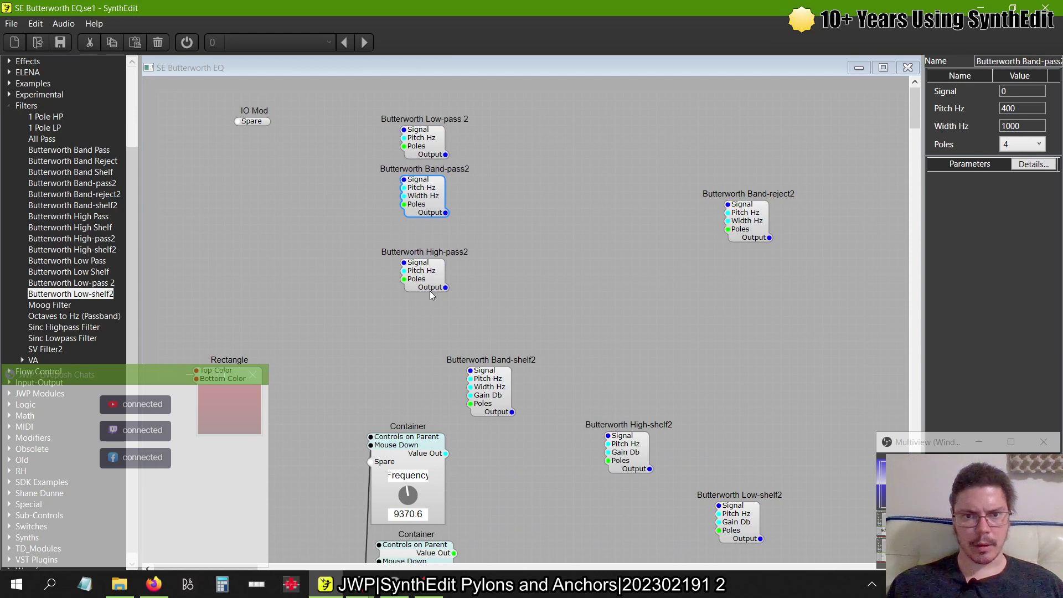
{"action": "left_click_drag", "start_coordinate": [430, 289], "coordinate": [435, 270]}
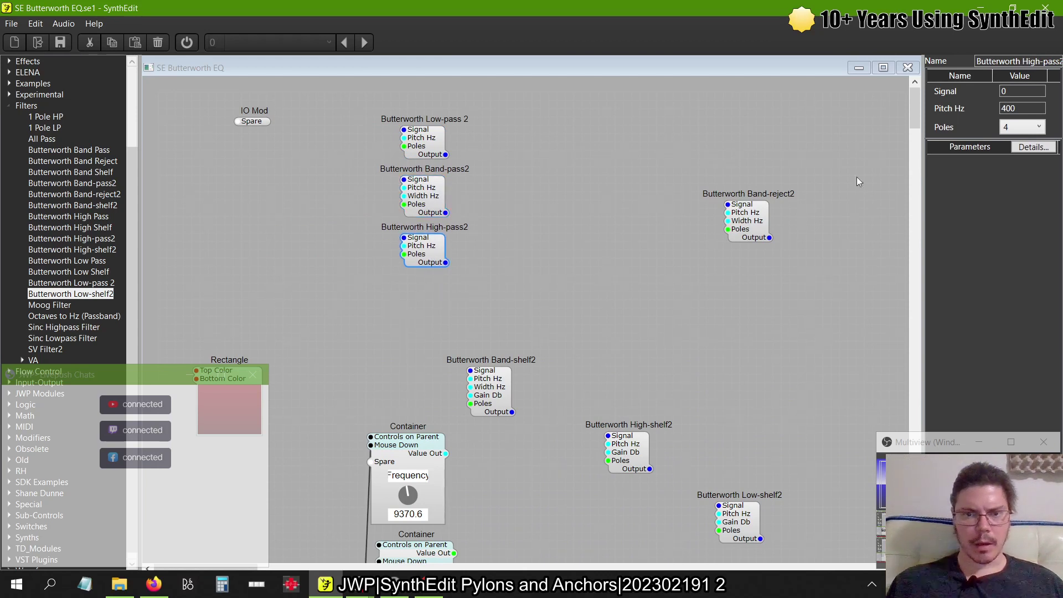
- Check the Poles options of the Butterworth High-pass2 module
{"action": "left_click", "coordinate": [1039, 126]}
{"action": "left_click", "coordinate": [1038, 126]}
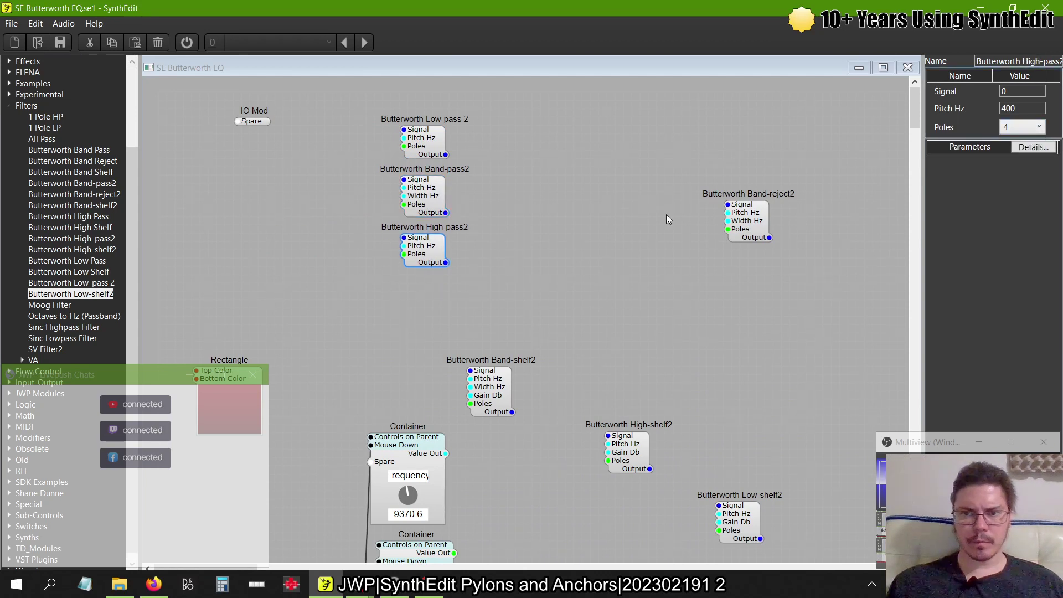
{"action": "left_click", "coordinate": [1003, 132]}
{"action": "left_click", "coordinate": [1003, 132]}
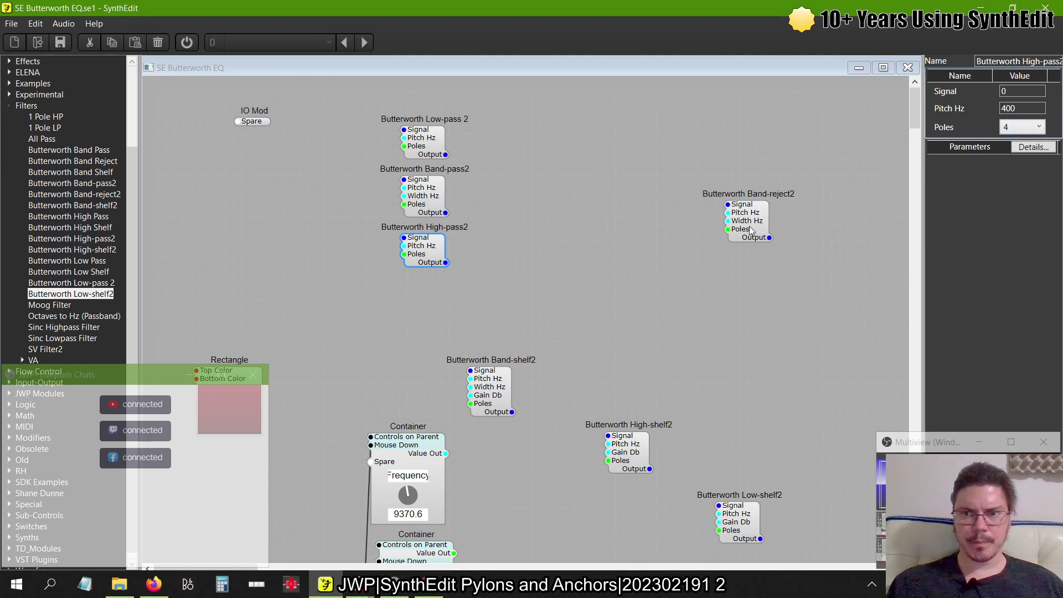
- Continue the filter column below High-pass2 with Band-reject2, Low-shelf2, Band-shelf2 and High-shelf2 in that order
{"action": "left_click_drag", "start_coordinate": [762, 231], "coordinate": [423, 320]}
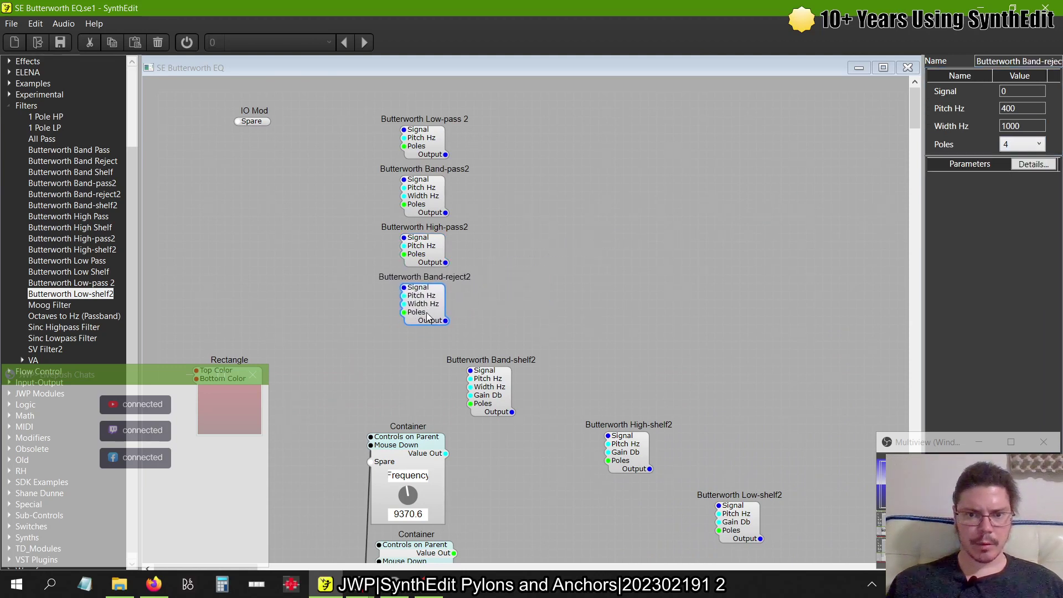
{"action": "left_click_drag", "start_coordinate": [729, 516], "coordinate": [427, 367]}
{"action": "left_click_drag", "start_coordinate": [625, 461], "coordinate": [429, 496]}
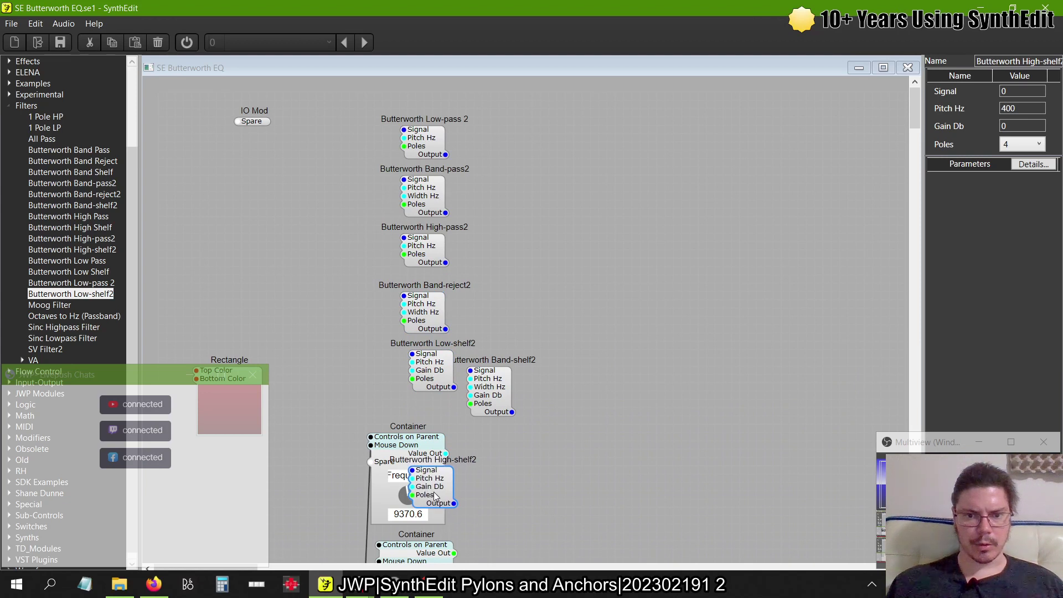
{"action": "left_click_drag", "start_coordinate": [495, 397], "coordinate": [444, 437]}
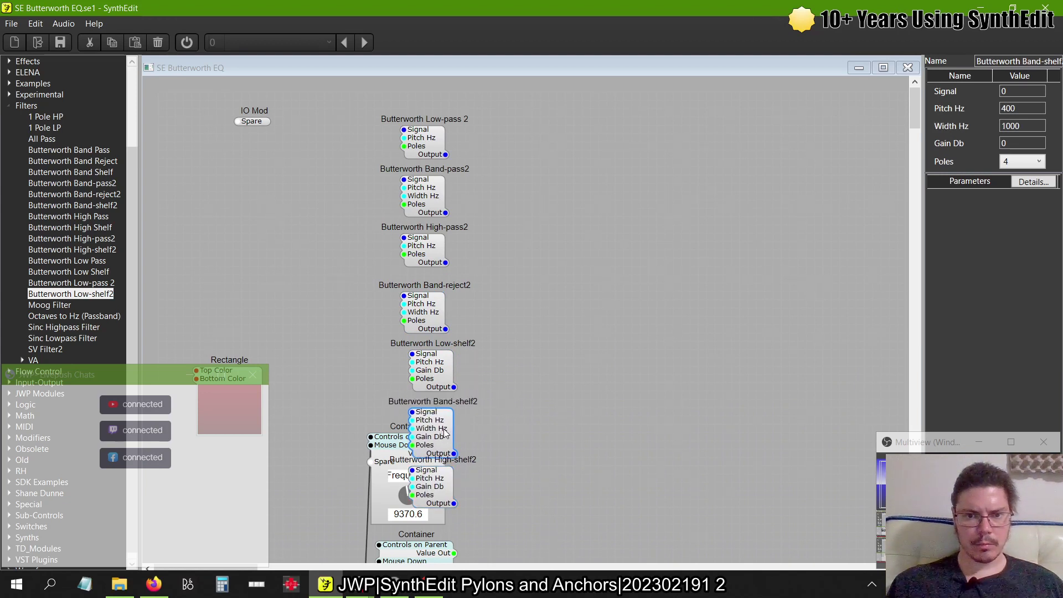
{"action": "left_click_drag", "start_coordinate": [441, 372], "coordinate": [432, 373]}
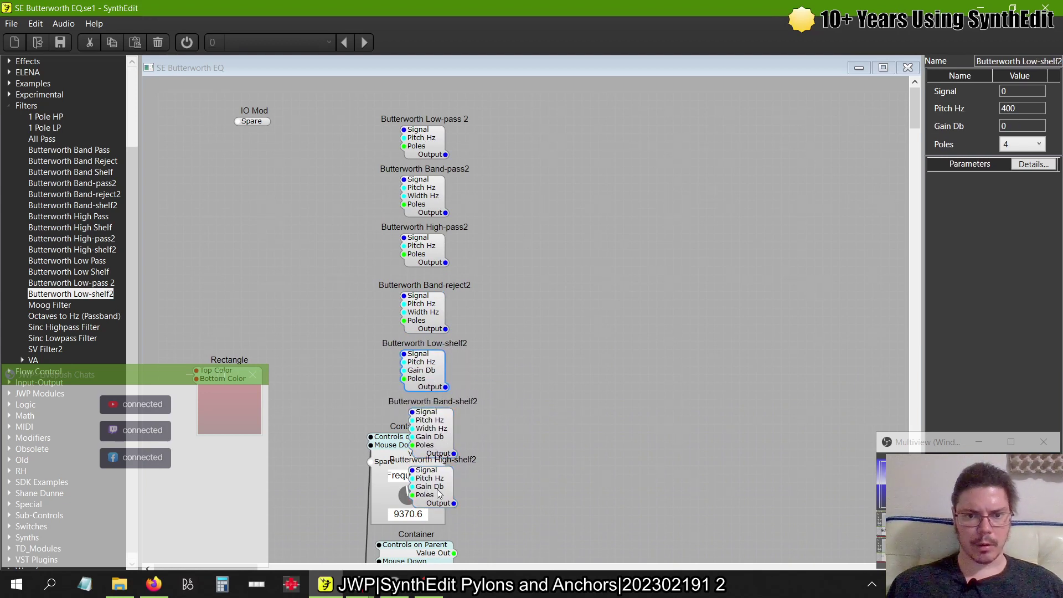
{"action": "left_click_drag", "start_coordinate": [442, 492], "coordinate": [434, 500]}
- Move the Frequency and Width containers out from under the filter column to the free area above PatchMemory Bool, Width beneath Frequency
{"action": "scroll", "coordinate": [539, 471], "scroll_direction": "down", "scroll_amount": 5}
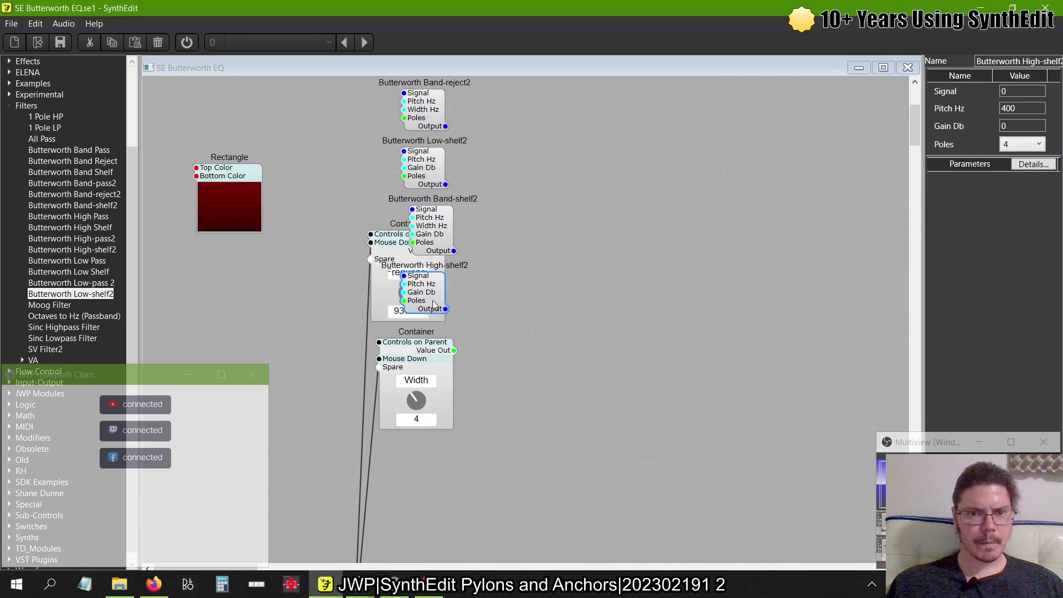
{"action": "left_click_drag", "start_coordinate": [390, 247], "coordinate": [227, 432]}
{"action": "left_click_drag", "start_coordinate": [425, 352], "coordinate": [261, 368]}
{"action": "scroll", "coordinate": [310, 501], "scroll_direction": "down", "scroll_amount": 5}
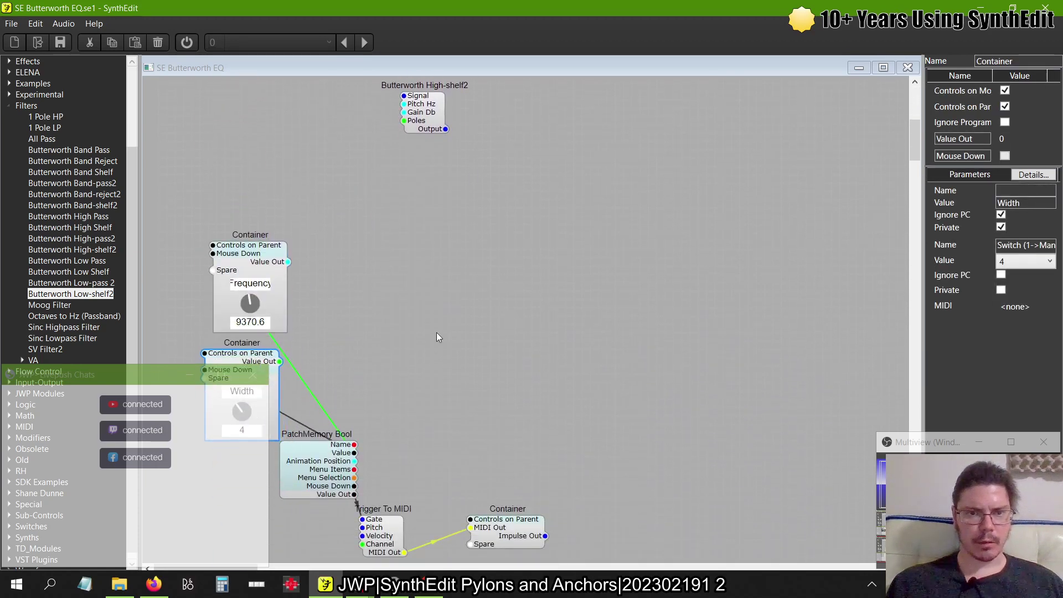
- Align Band-shelf2 with the filter column, and move IO Mod and the Rectangle beneath it farther away from the filters
{"action": "scroll", "coordinate": [437, 338], "scroll_direction": "up", "scroll_amount": 9}
{"action": "left_click_drag", "start_coordinate": [430, 398], "coordinate": [422, 399]}
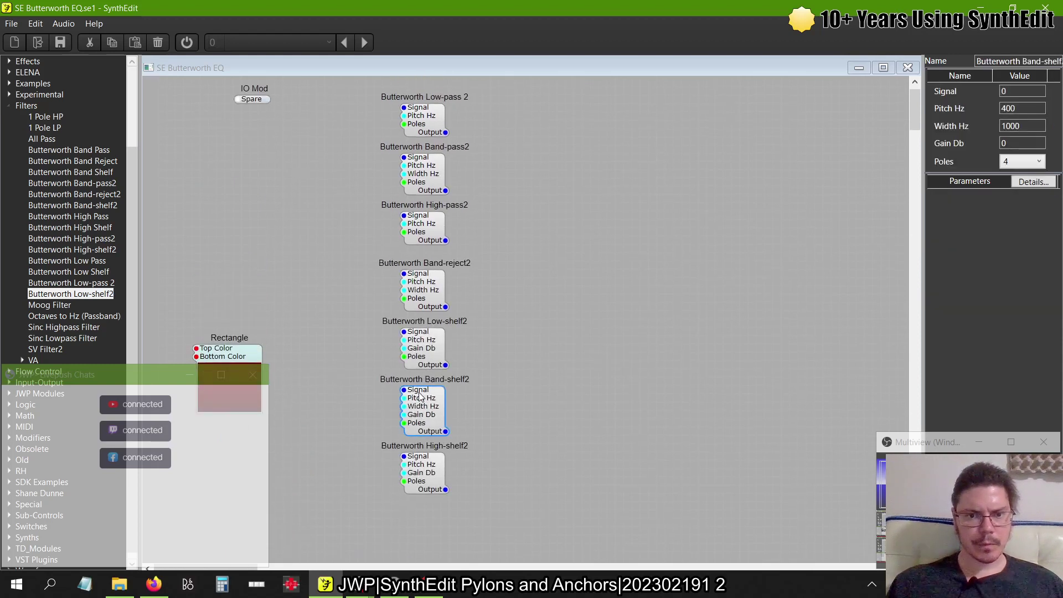
{"action": "scroll", "coordinate": [531, 444], "scroll_direction": "up", "scroll_amount": 1}
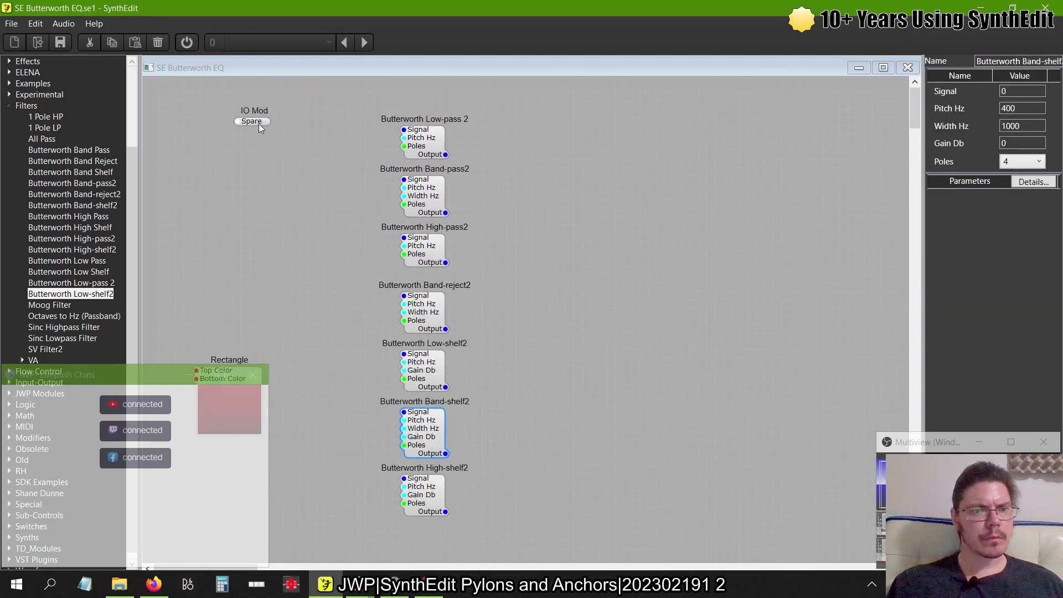
{"action": "left_click_drag", "start_coordinate": [259, 125], "coordinate": [215, 124]}
{"action": "left_click_drag", "start_coordinate": [218, 372], "coordinate": [197, 188]}
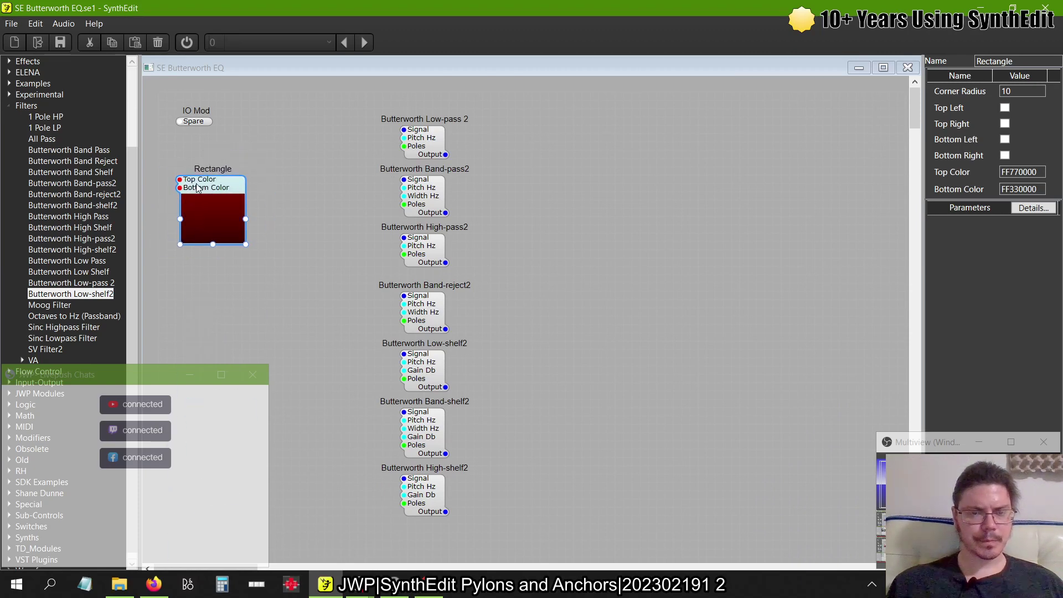
- Review the module layout and check the Poles options of the Butterworth Low-pass 2 module
{"action": "scroll", "coordinate": [197, 186], "scroll_direction": "down", "scroll_amount": 10}
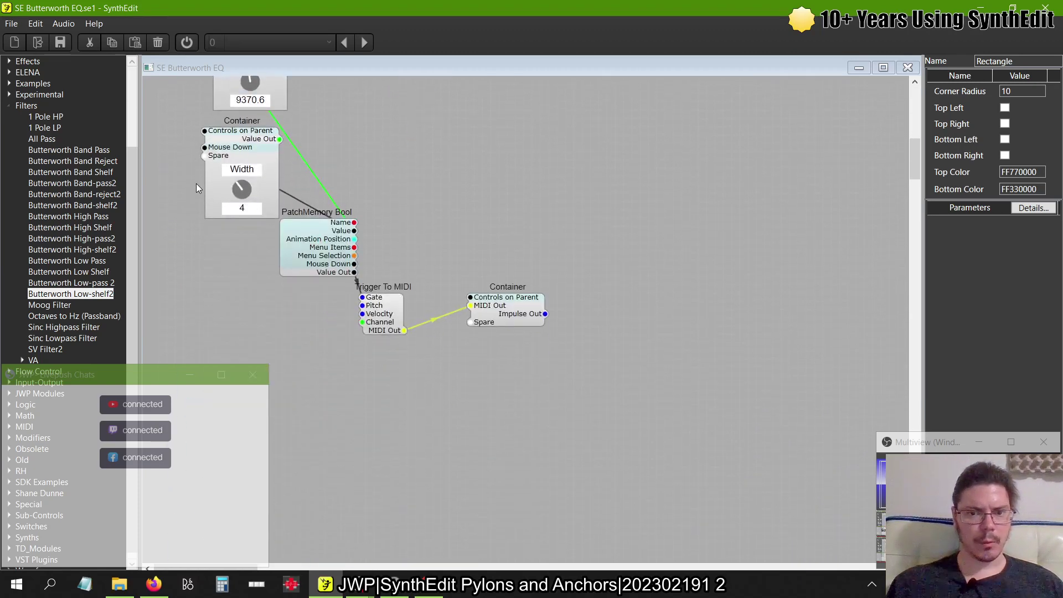
{"action": "scroll", "coordinate": [196, 183], "scroll_direction": "up", "scroll_amount": 10}
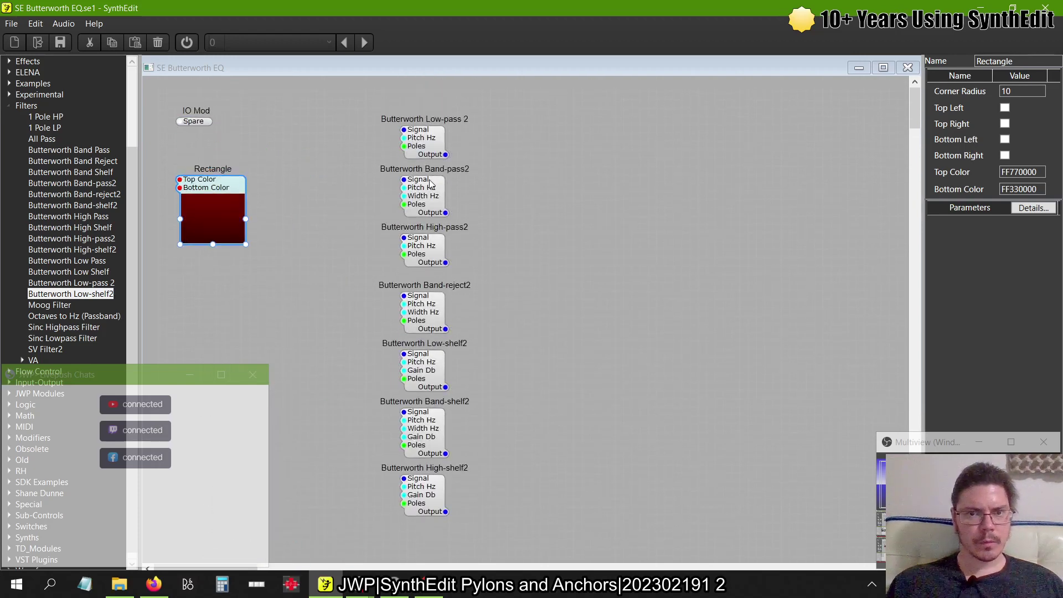
{"action": "left_click", "coordinate": [424, 143]}
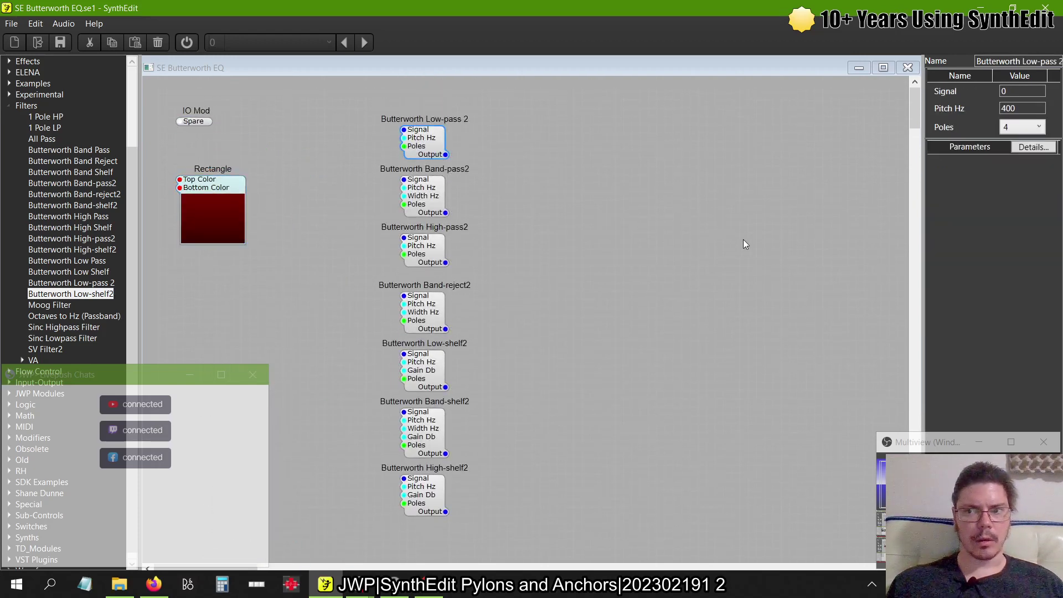
{"action": "left_click", "coordinate": [1024, 127]}
{"action": "left_click", "coordinate": [1019, 169]}
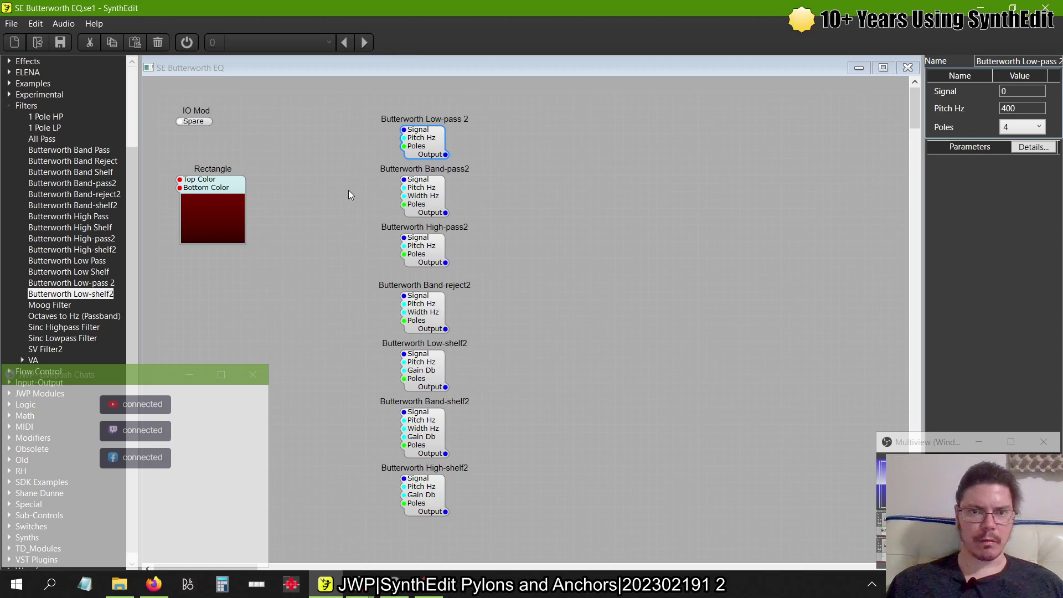
{"action": "left_click", "coordinate": [1011, 131]}
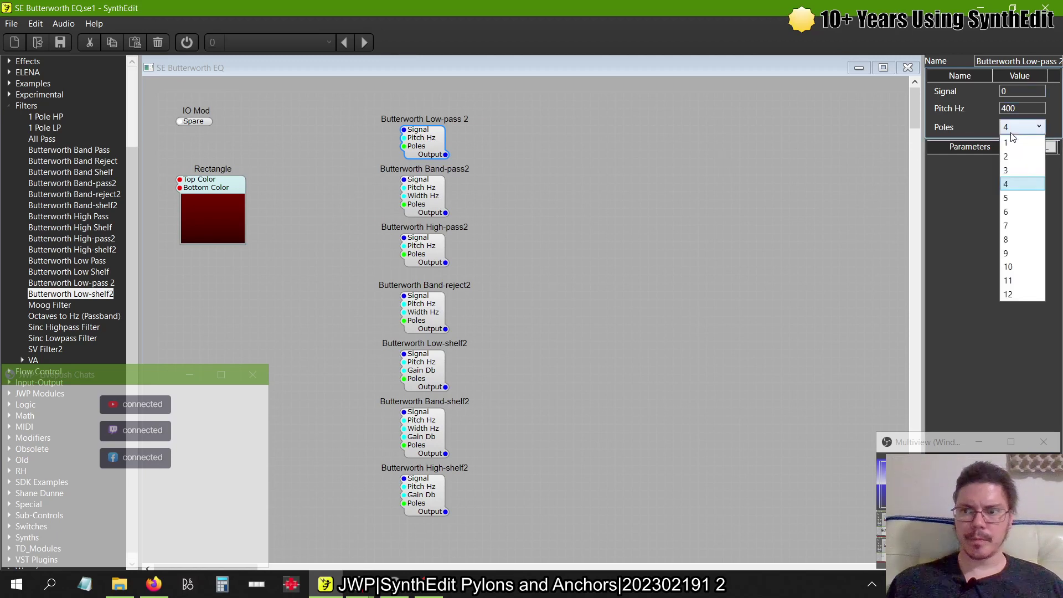
{"action": "left_click", "coordinate": [1011, 128]}
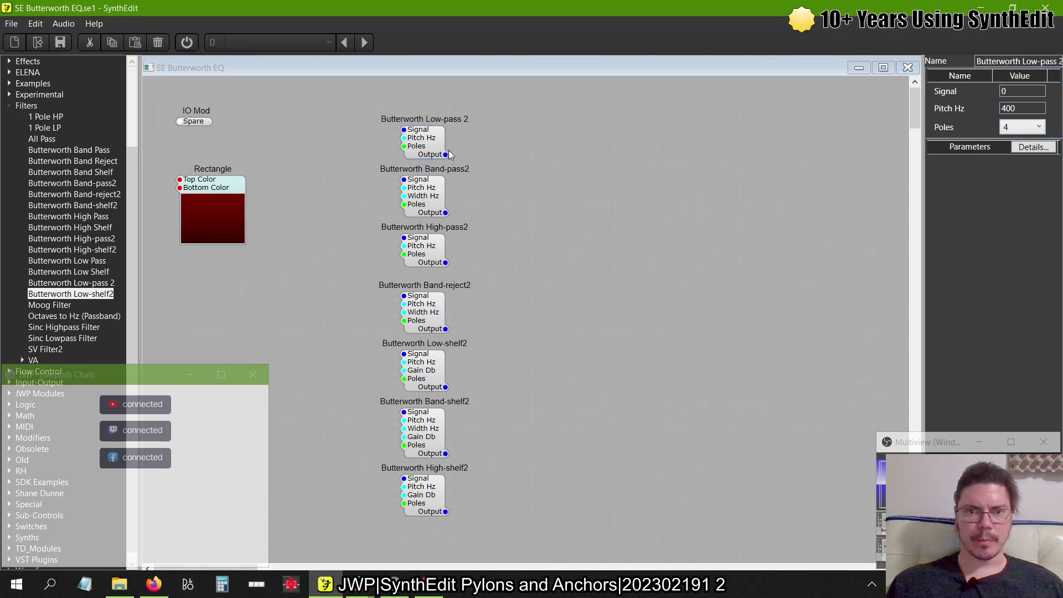
- Place a duplicate Butterworth Low-pass 2 beside the original and connect the original's Output to the duplicate's Signal
{"action": "left_click_drag", "start_coordinate": [433, 145], "coordinate": [547, 155]}
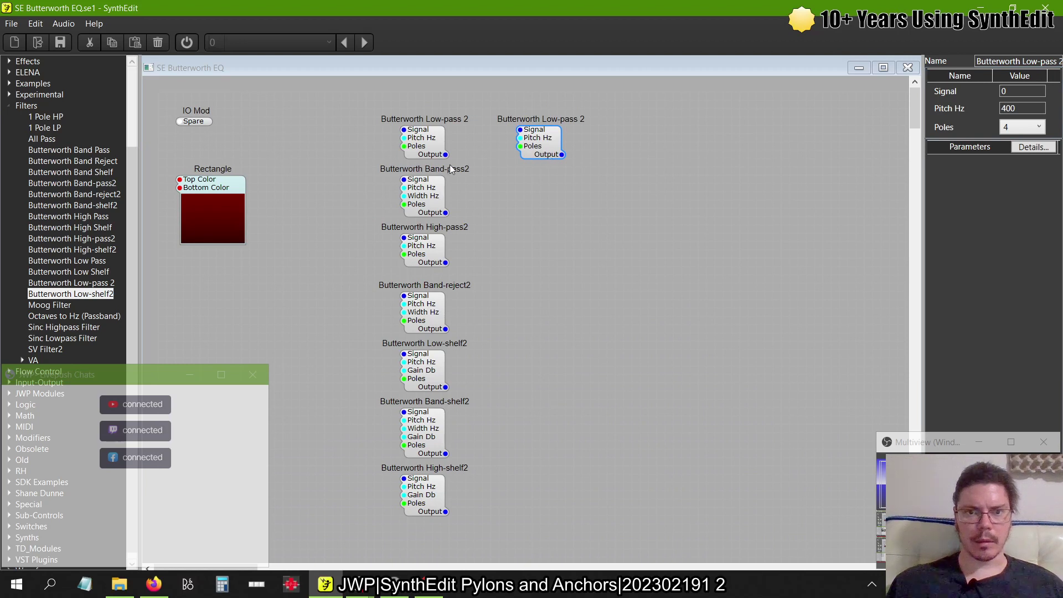
{"action": "left_click_drag", "start_coordinate": [446, 155], "coordinate": [520, 131]}
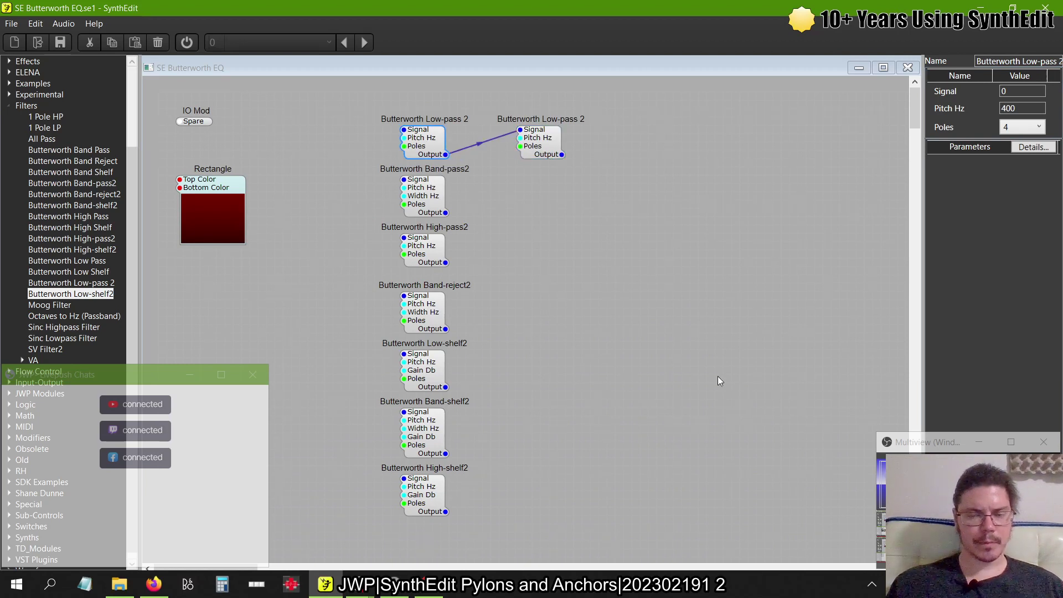
- Shift the filter column and its chained duplicate down, and place another copy of Butterworth Low-pass 2 above the column
{"action": "left_click_drag", "start_coordinate": [612, 112], "coordinate": [377, 521]}
{"action": "left_click_drag", "start_coordinate": [421, 162], "coordinate": [421, 211]}
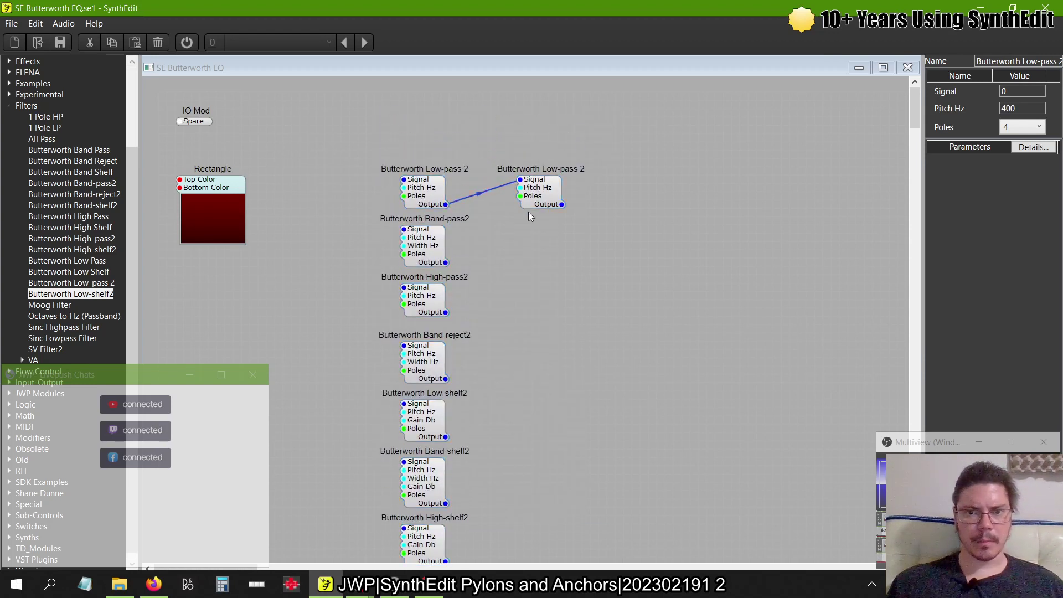
{"action": "left_click", "coordinate": [548, 189]}
{"action": "key", "text": "ctrl+v"}
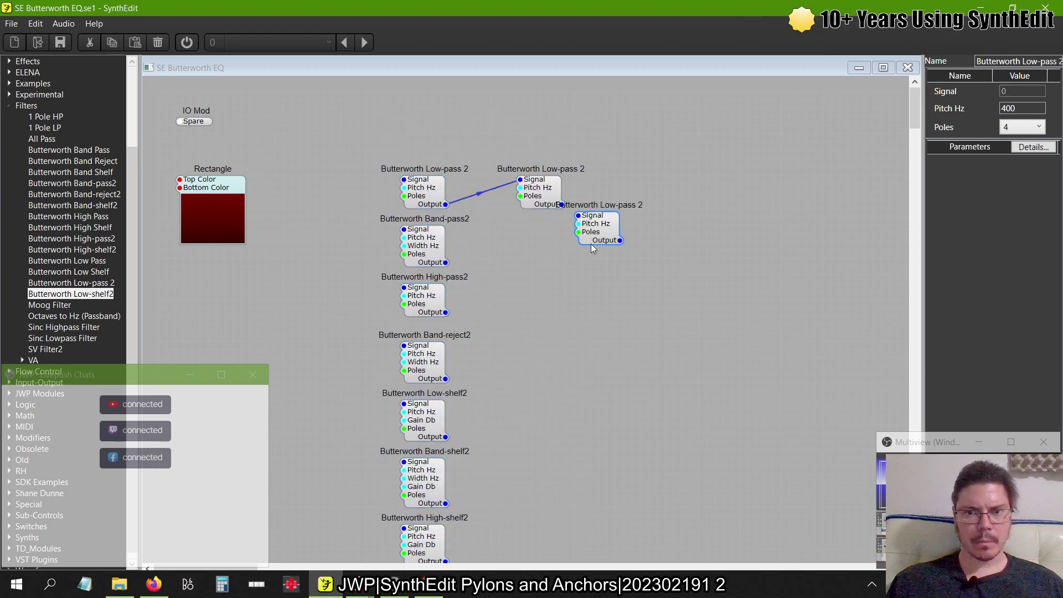
{"action": "left_click_drag", "start_coordinate": [590, 244], "coordinate": [413, 131]}
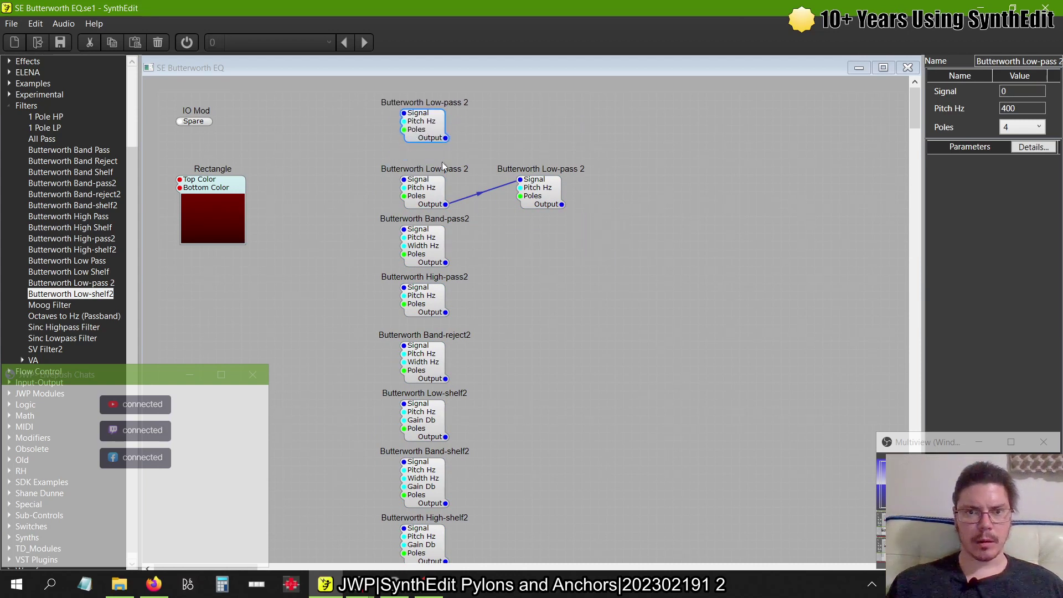
{"action": "left_click", "coordinate": [440, 199]}
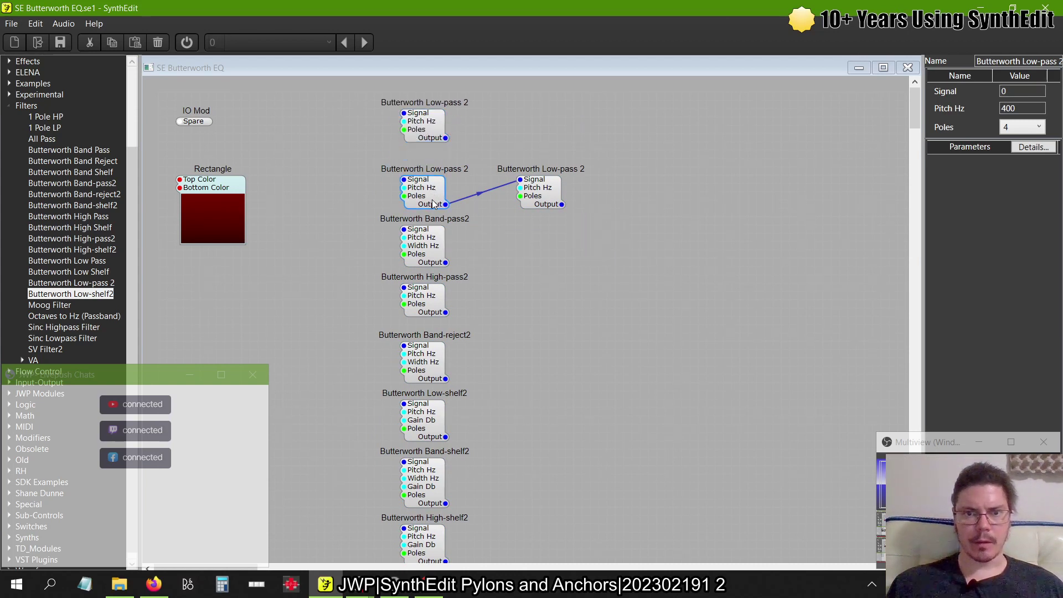
{"action": "left_click", "coordinate": [556, 191]}
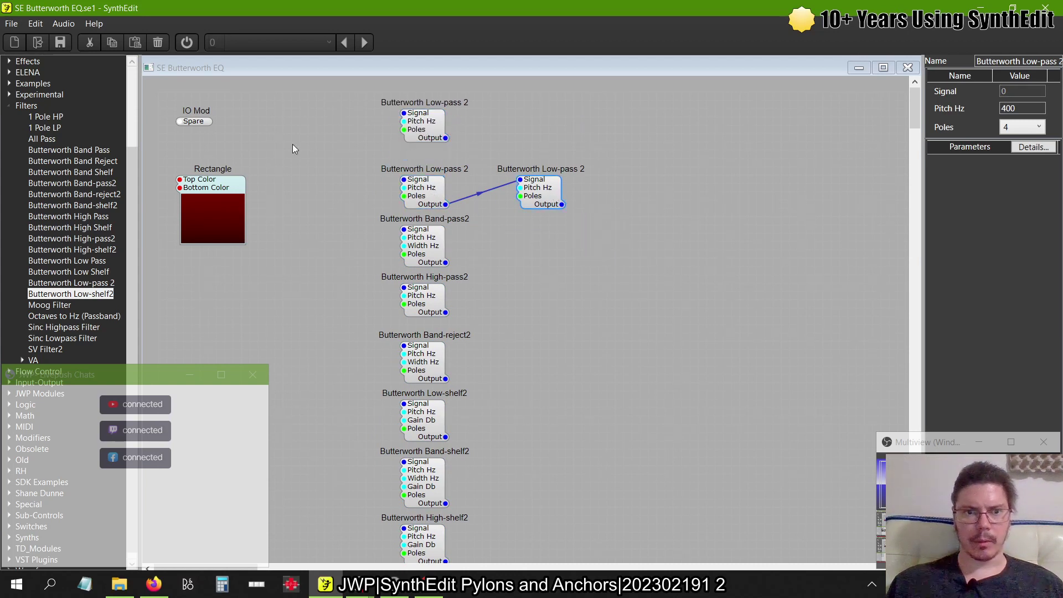
- Insert a Switch (1->Many) beside IO Mod and wire its outputs to the Signal inputs of the two Butterworth Low-pass 2 modules heading the column
{"action": "left_click", "coordinate": [9, 107]}
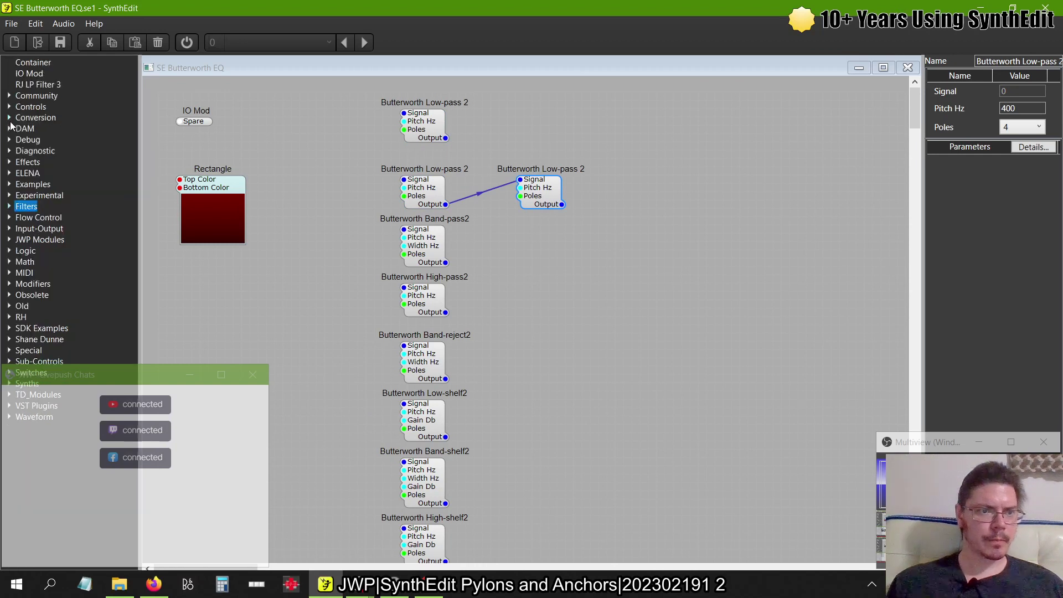
{"action": "left_click", "coordinate": [10, 218]}
{"action": "left_click_drag", "start_coordinate": [51, 250], "coordinate": [276, 193]}
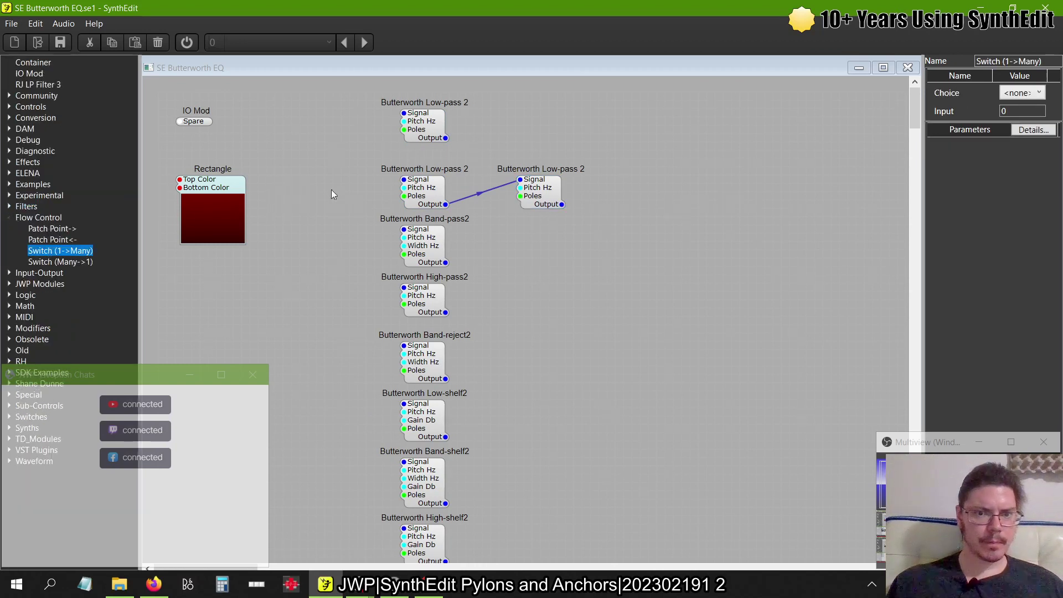
{"action": "left_click_drag", "start_coordinate": [340, 200], "coordinate": [403, 113]}
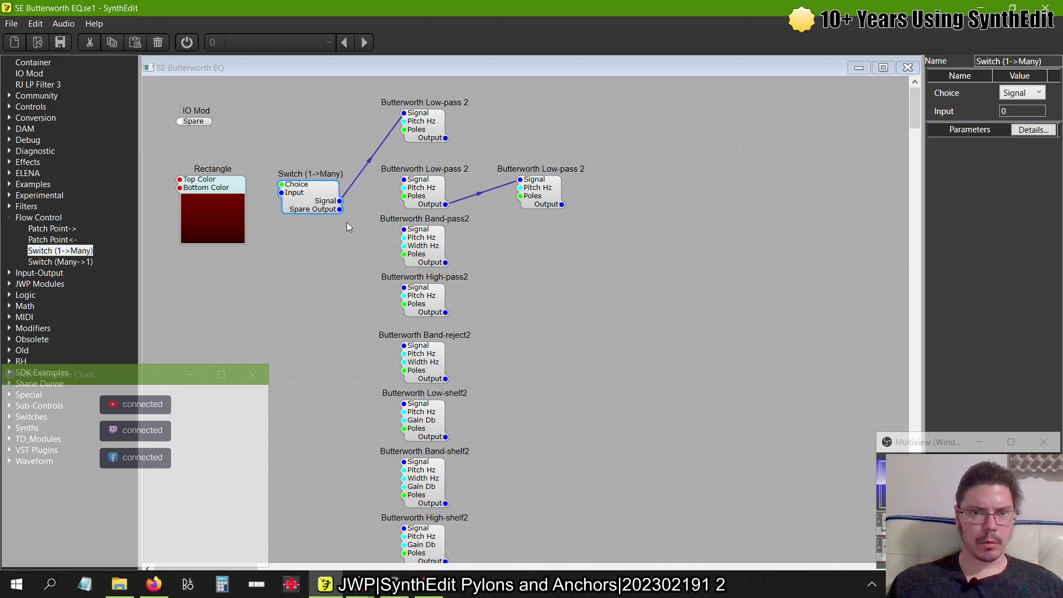
{"action": "left_click_drag", "start_coordinate": [339, 210], "coordinate": [403, 179]}
{"action": "left_click_drag", "start_coordinate": [311, 205], "coordinate": [300, 149]}
{"action": "left_click", "coordinate": [308, 158]}
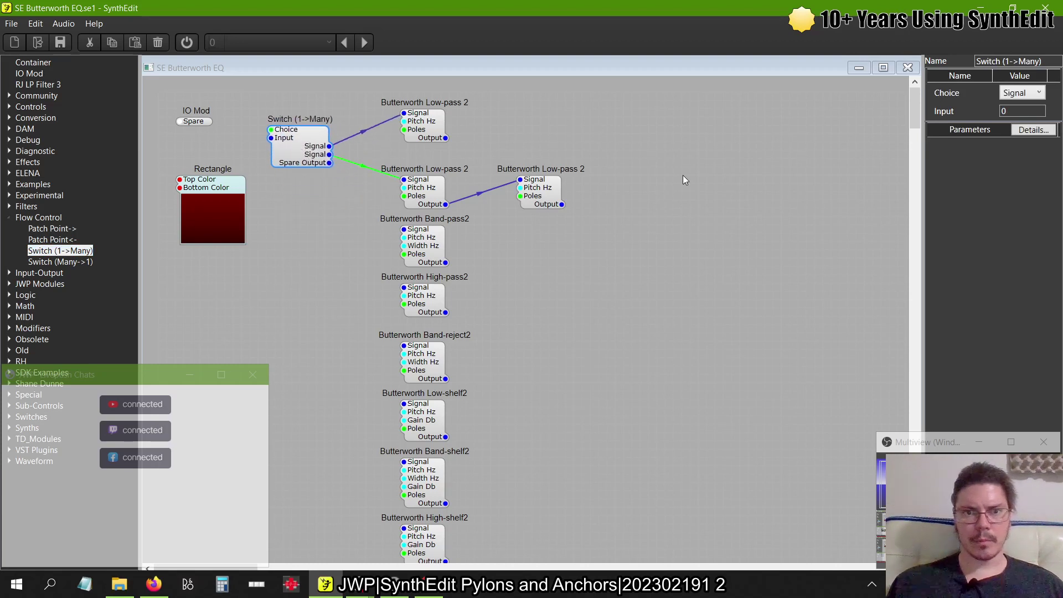
- Rename the two connected outputs of the Switch (1->Many) as 1 Pole and 2 Pole
{"action": "left_click_drag", "start_coordinate": [405, 114], "coordinate": [305, 112]}
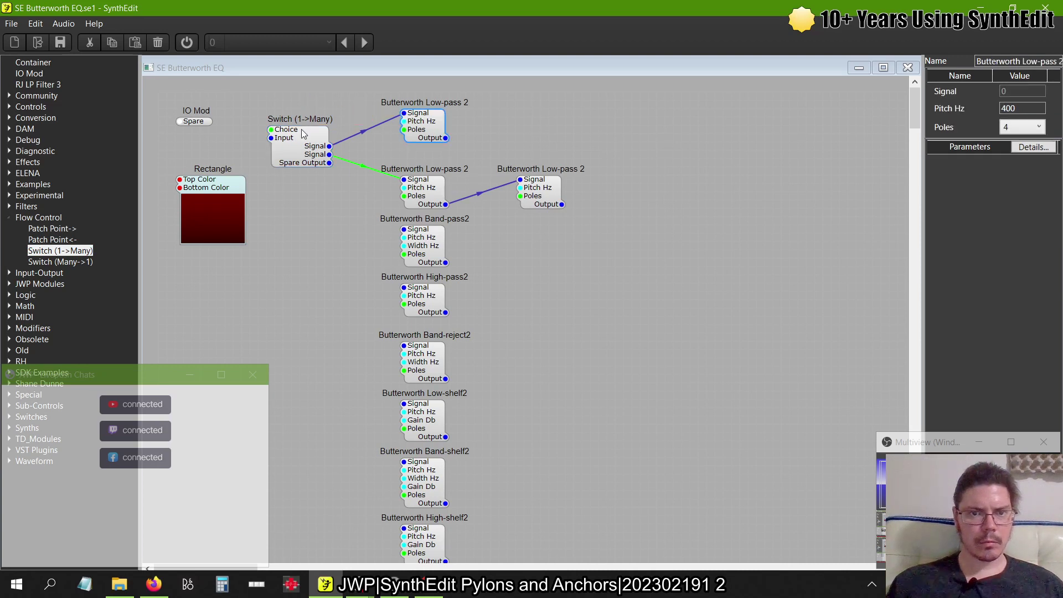
{"action": "left_click", "coordinate": [304, 134]}
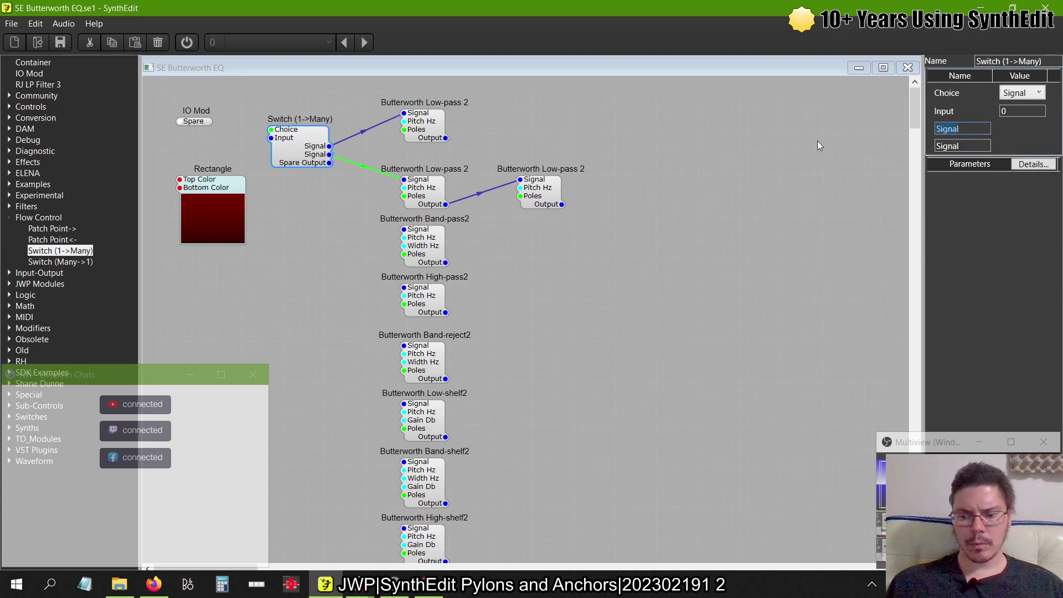
{"action": "type", "text": "1 Ploe"}
{"action": "key", "text": "Return"}
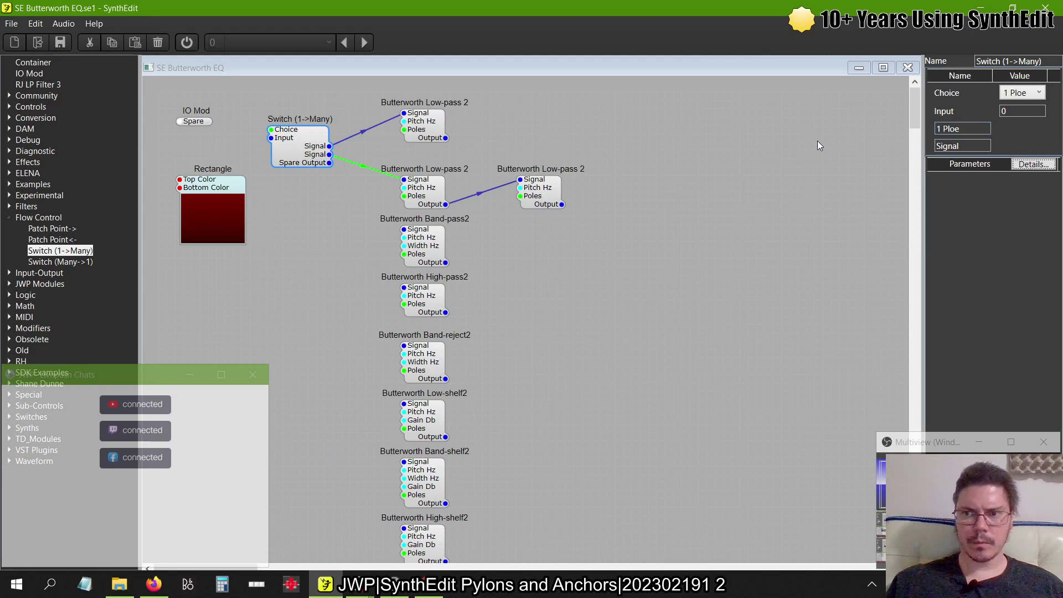
{"action": "left_click", "coordinate": [965, 127]}
{"action": "key", "text": "BackSpace"}
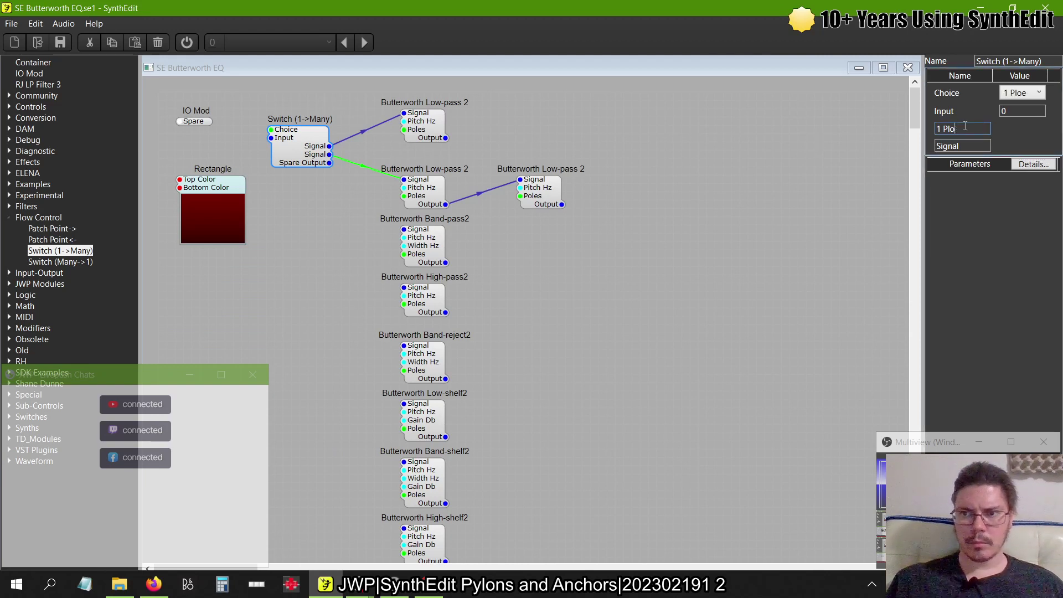
{"action": "key", "text": "BackSpace"}
{"action": "key", "text": "BackSpace"}
{"action": "type", "text": "ole"}
{"action": "key", "text": "Return"}
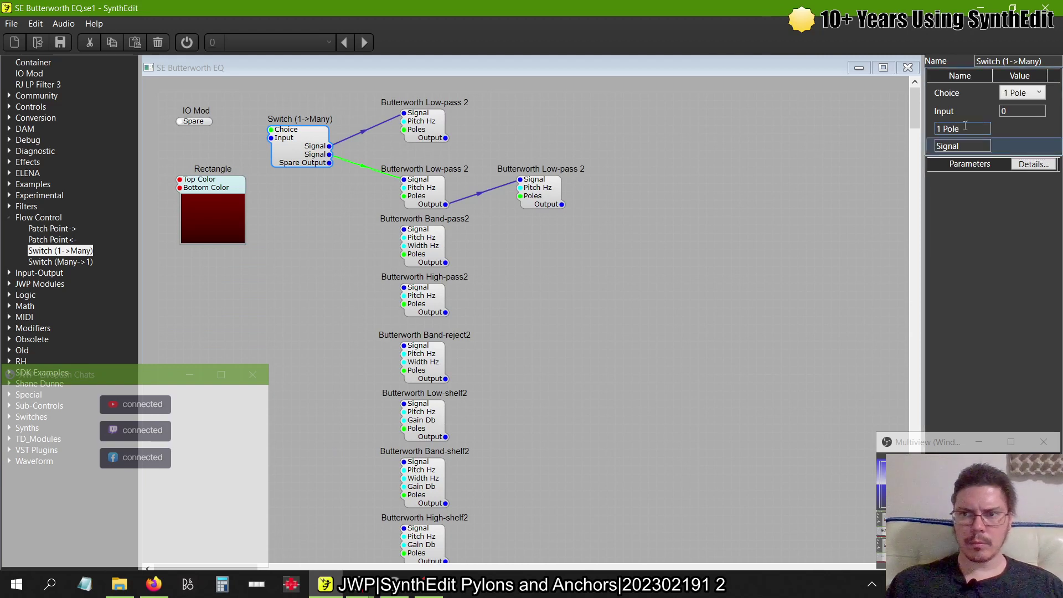
{"action": "key", "text": "Tab"}
{"action": "type", "text": "2"}
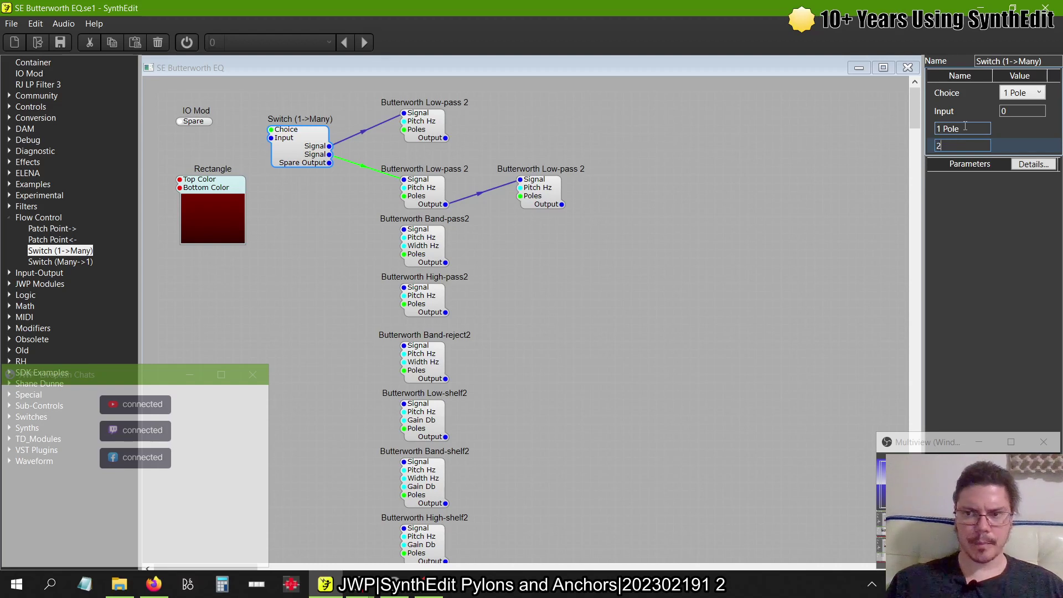
{"action": "type", "text": " Pol"}
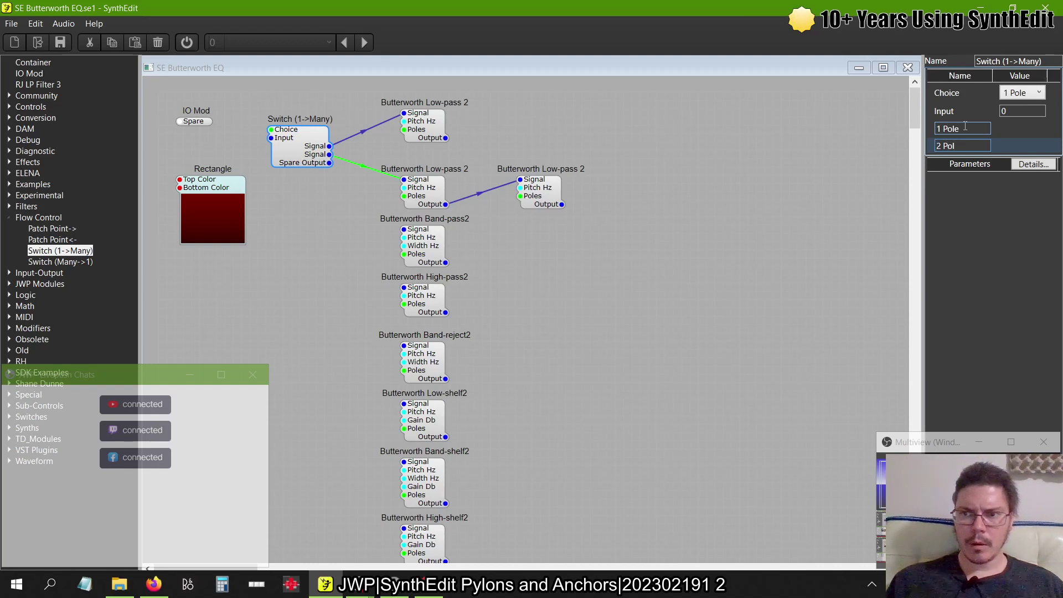
{"action": "type", "text": "e"}
{"action": "key", "text": "Tab"}
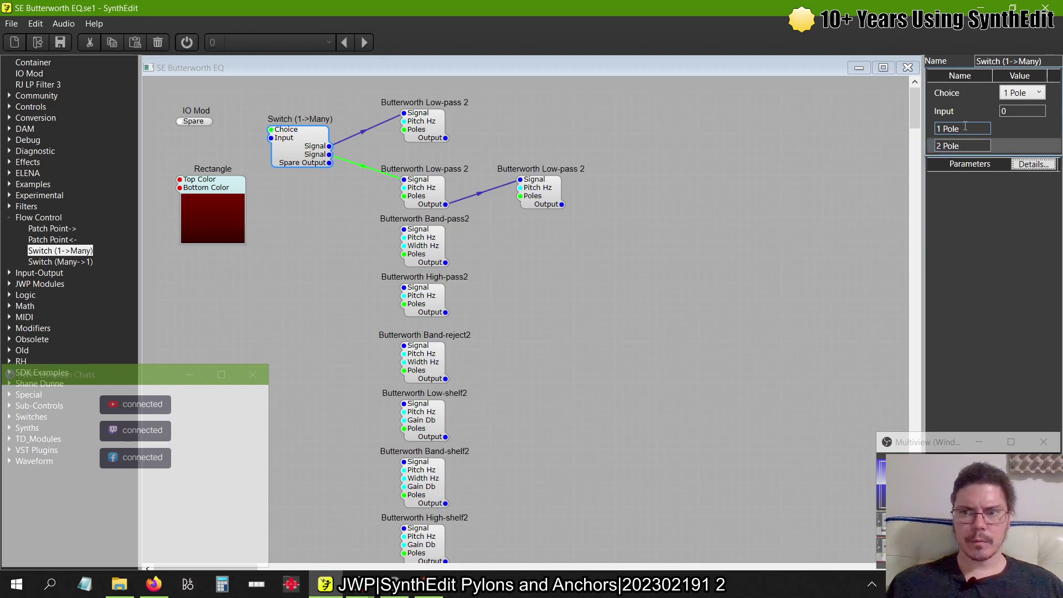
- Wire the Width container's Value Out to the Switch's Choice and connect the Switch's Input to IO Mod
{"action": "left_click_drag", "start_coordinate": [282, 134], "coordinate": [217, 346]}
{"action": "scroll", "coordinate": [330, 373], "scroll_direction": "down", "scroll_amount": 8}
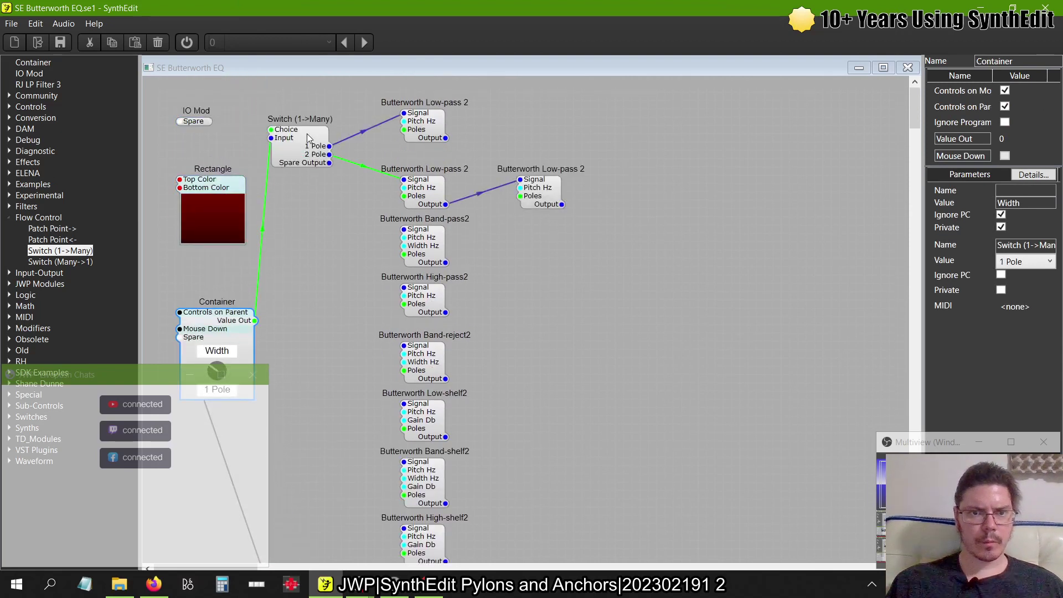
{"action": "left_click_drag", "start_coordinate": [271, 137], "coordinate": [200, 126]}
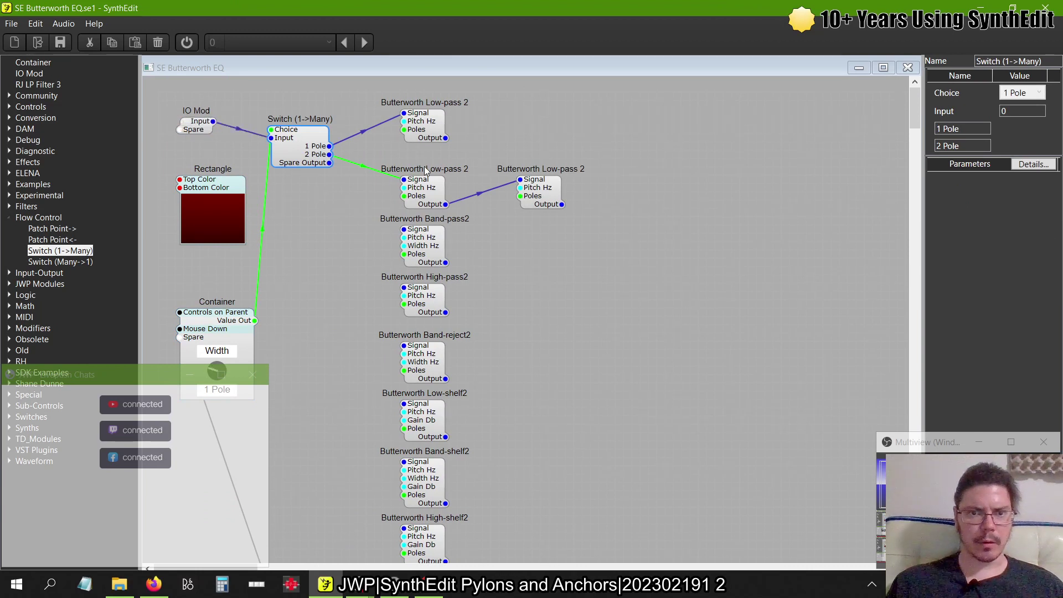
{"action": "left_click", "coordinate": [616, 151]}
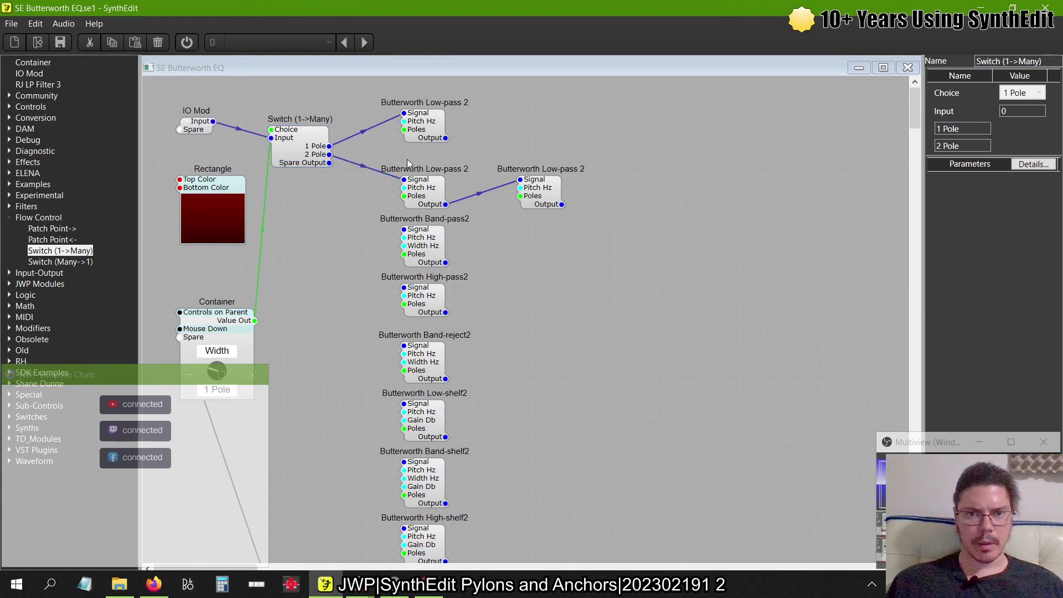
- Delete the Butterworth Low-pass 2 copy above the column and the duplicate chained to the original
{"action": "left_click", "coordinate": [424, 125]}
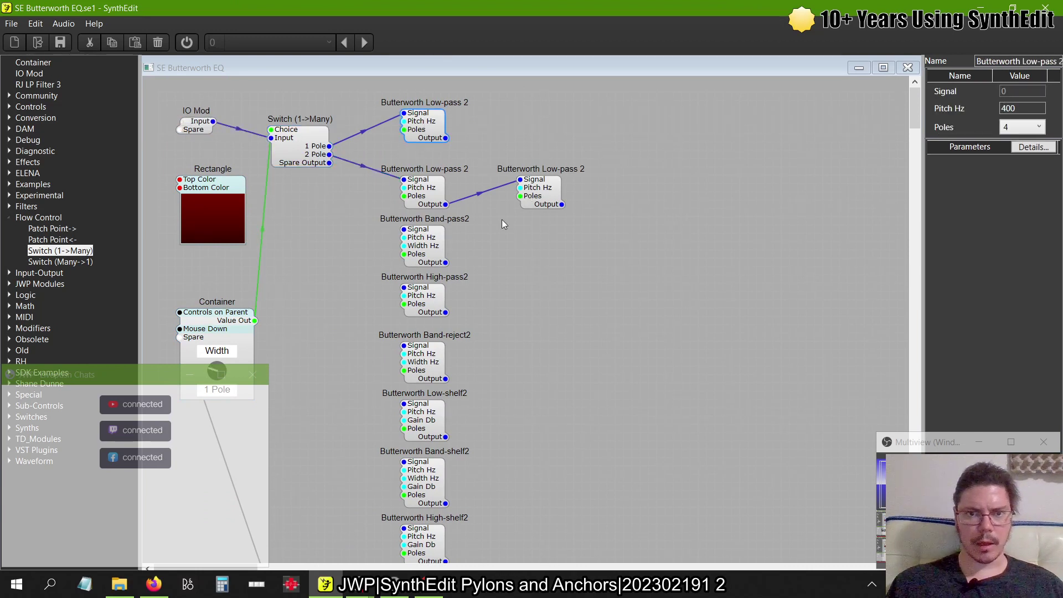
{"action": "key", "text": "Delete"}
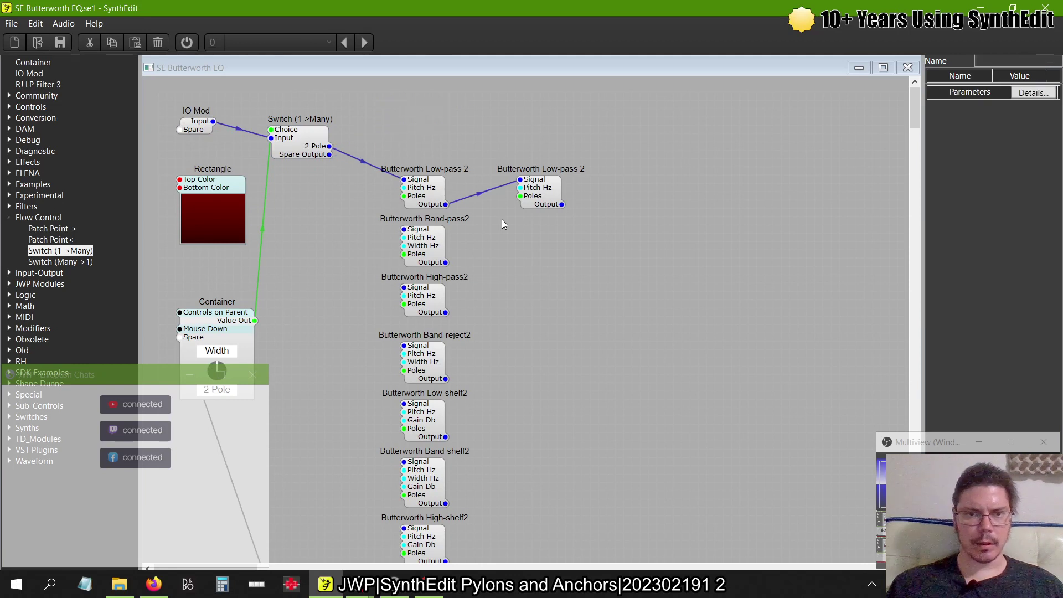
{"action": "left_click", "coordinate": [424, 192]}
{"action": "left_click", "coordinate": [552, 190]}
{"action": "key", "text": "Delete"}
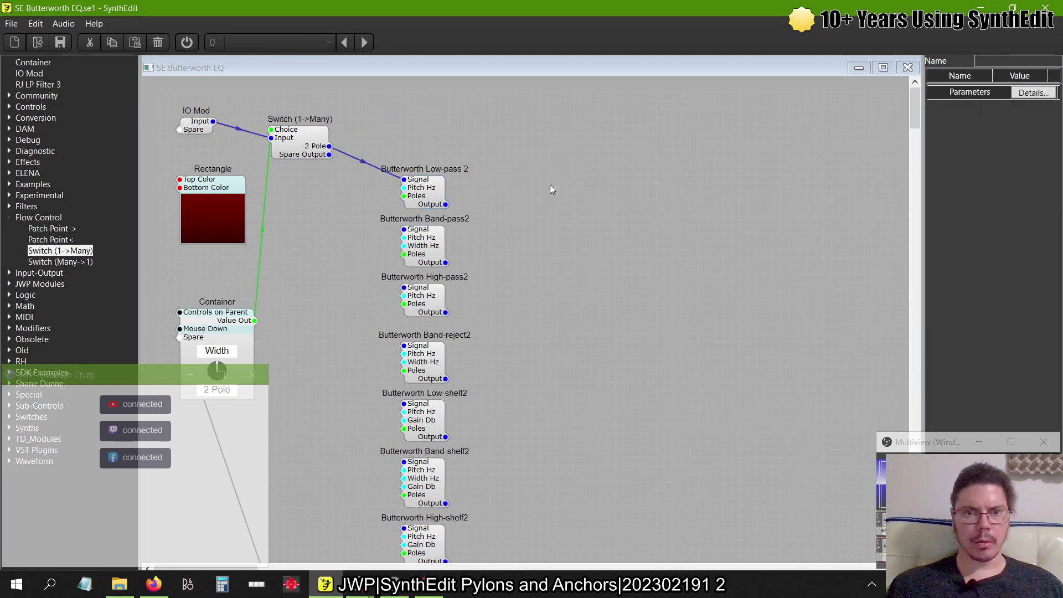
- Disconnect the Width container from the Switch's Choice and wire its Value Out to Poles on Low-pass 2, Band-pass2 and High-pass2
{"action": "left_click", "coordinate": [262, 242]}
{"action": "key", "text": "Delete"}
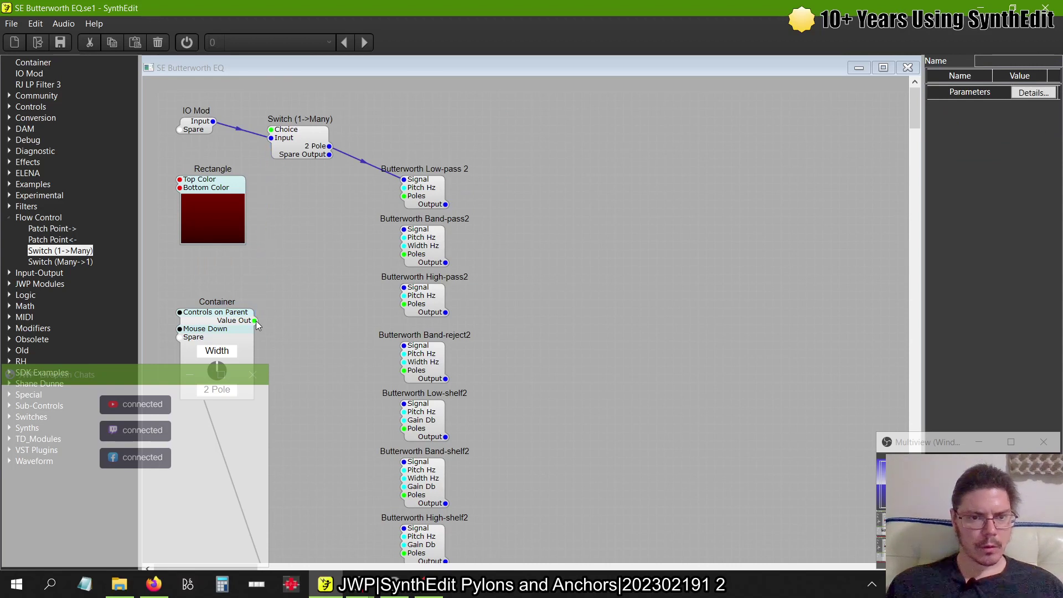
{"action": "left_click_drag", "start_coordinate": [256, 321], "coordinate": [314, 256]}
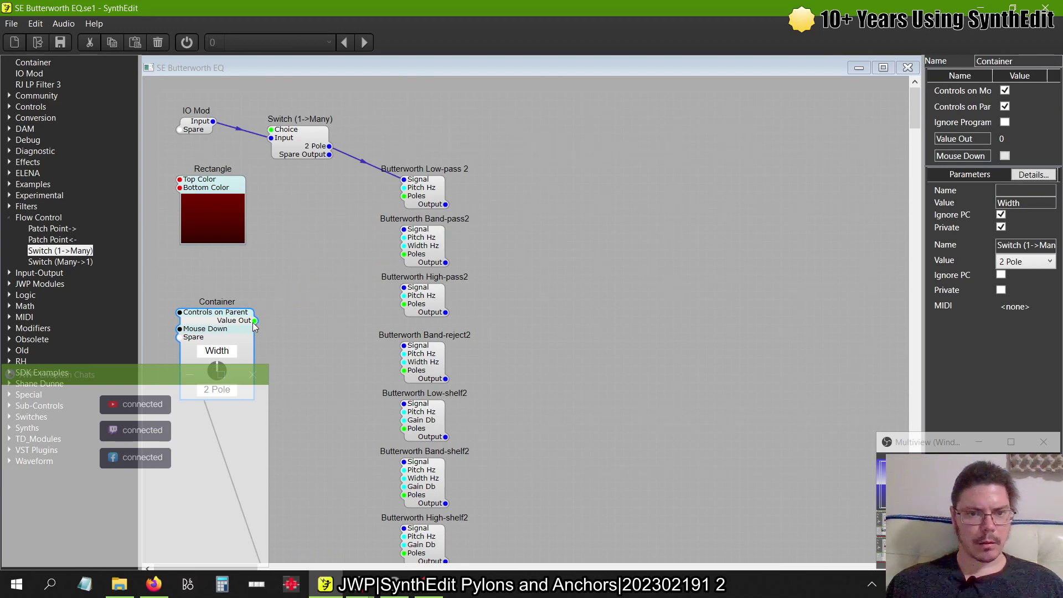
{"action": "left_click_drag", "start_coordinate": [254, 321], "coordinate": [404, 196]}
{"action": "left_click_drag", "start_coordinate": [256, 320], "coordinate": [404, 253]}
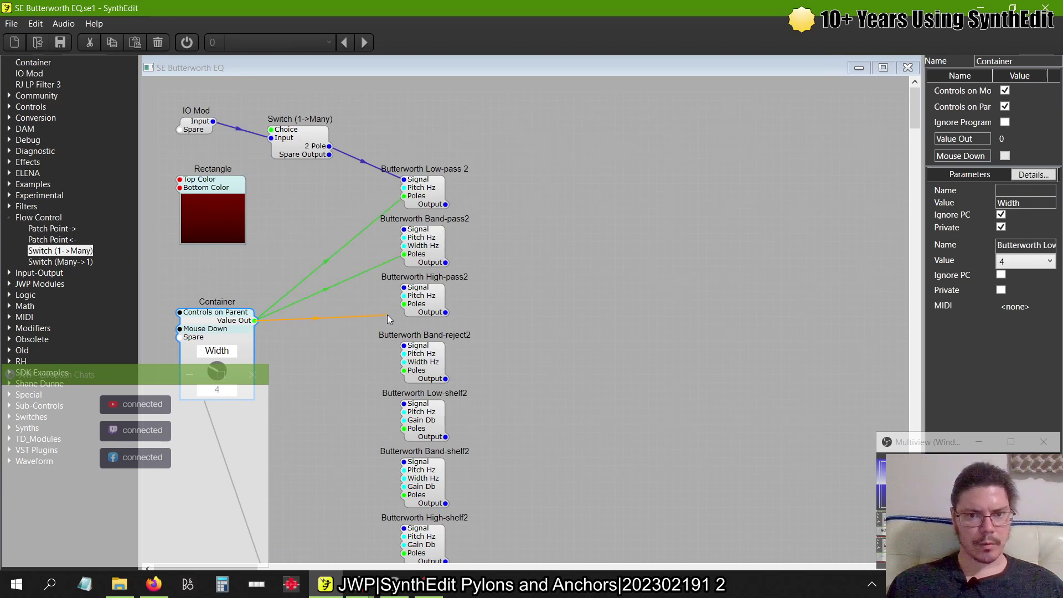
{"action": "left_click_drag", "start_coordinate": [387, 314], "coordinate": [403, 303]}
{"action": "left_click_drag", "start_coordinate": [225, 330], "coordinate": [251, 317]}
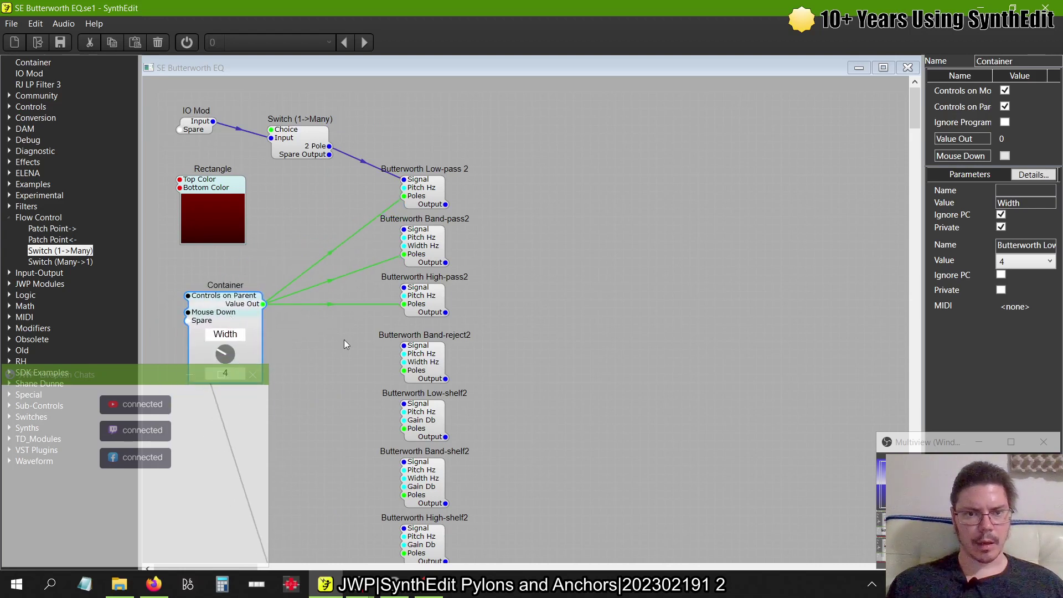
- Remove the Width container's wires to the three filters' Poles inputs and the Switch's wire to Butterworth Low-pass 2
{"action": "left_click", "coordinate": [329, 256]}
{"action": "key", "text": "Delete"}
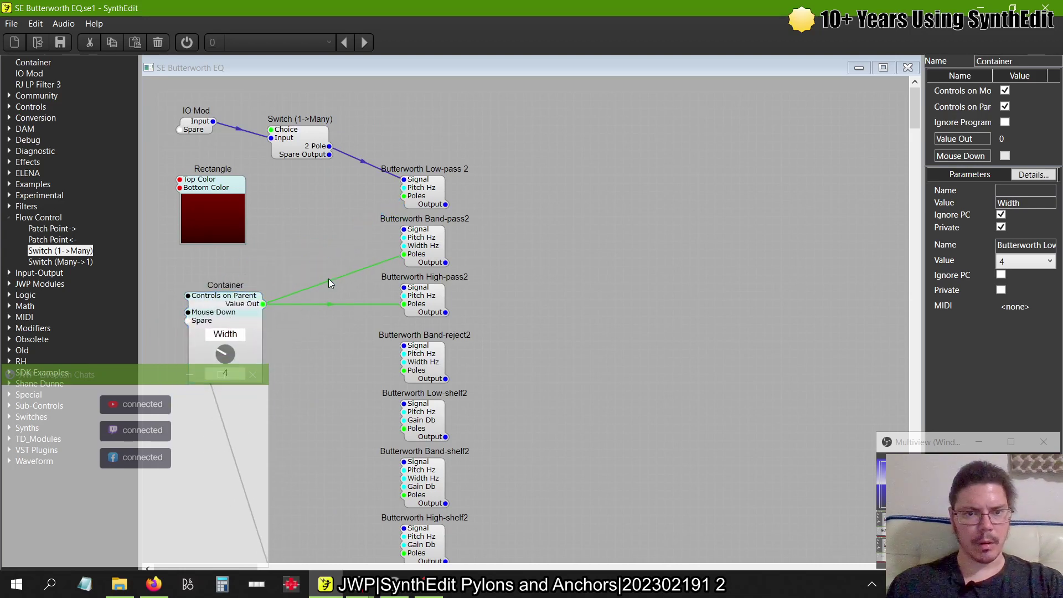
{"action": "left_click", "coordinate": [329, 281]}
{"action": "key", "text": "Delete"}
{"action": "left_click", "coordinate": [330, 304]}
{"action": "key", "text": "Delete"}
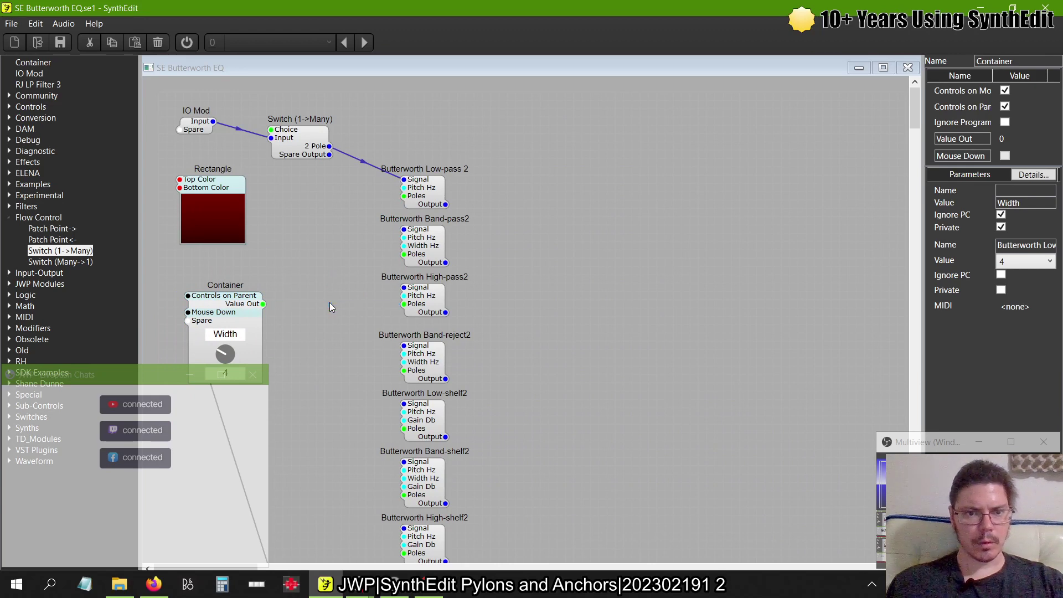
{"action": "scroll", "coordinate": [313, 389], "scroll_direction": "down", "scroll_amount": 10}
{"action": "scroll", "coordinate": [314, 389], "scroll_direction": "up", "scroll_amount": 10}
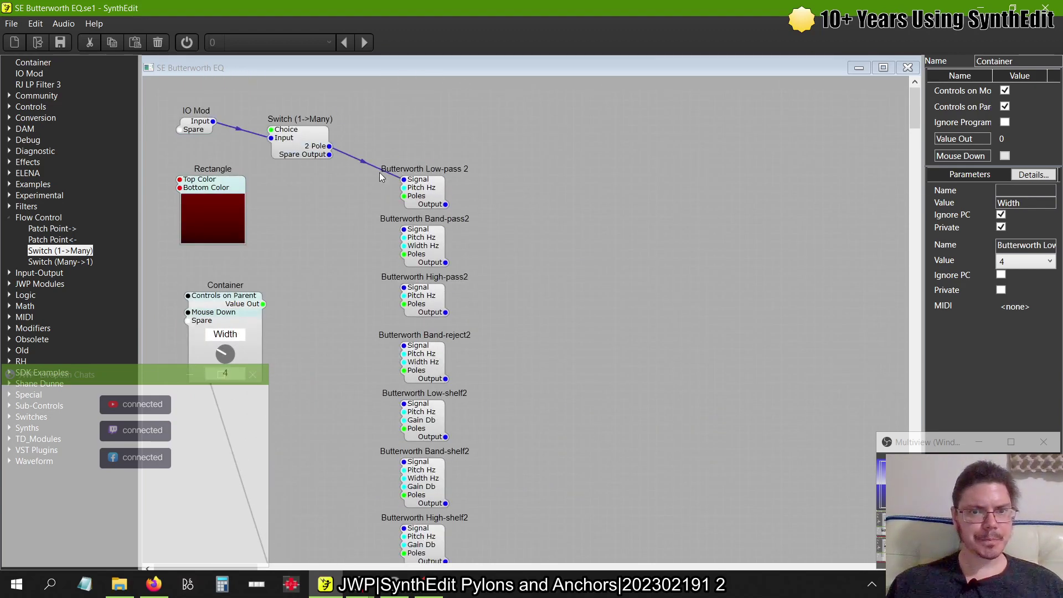
{"action": "left_click", "coordinate": [362, 163]}
{"action": "key", "text": "Delete"}
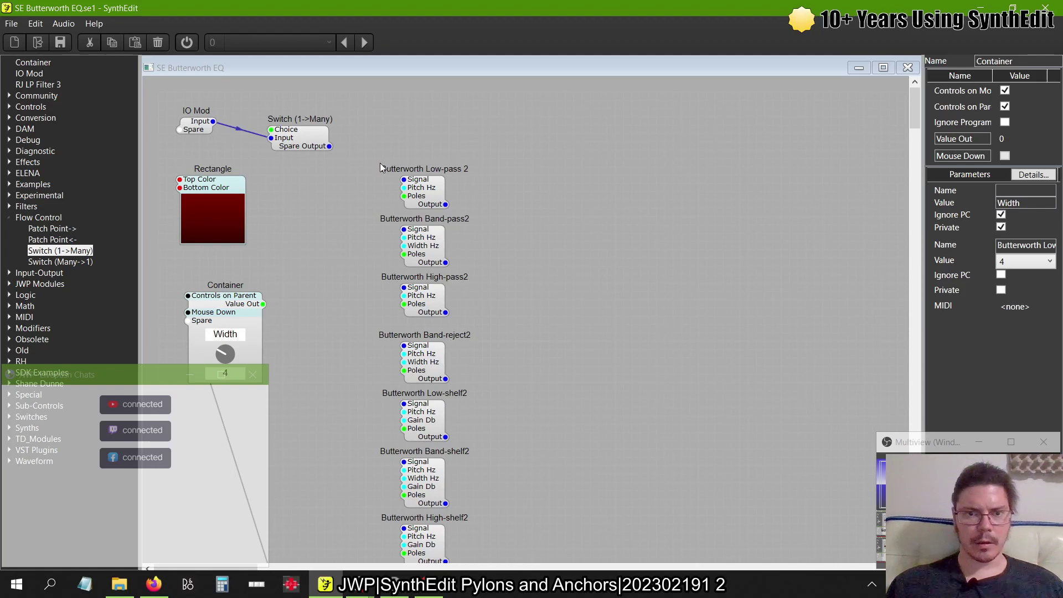
- Move the whole column of seven Butterworth filters farther away from the Switch and the Width container
{"action": "scroll", "coordinate": [380, 162], "scroll_direction": "down", "scroll_amount": 1}
{"action": "left_click_drag", "start_coordinate": [321, 136], "coordinate": [396, 461]}
{"action": "left_click_drag", "start_coordinate": [364, 178], "coordinate": [520, 172]}
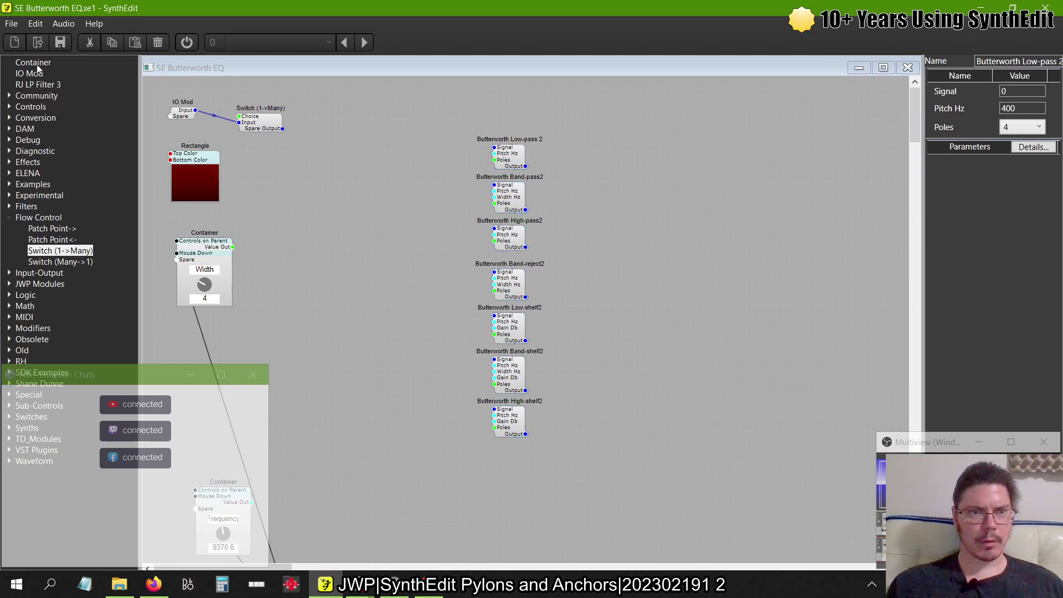
- Add an empty Container between the Width container and the filters, and wire the Width container's Value Out to it
{"action": "left_click_drag", "start_coordinate": [34, 63], "coordinate": [328, 258]}
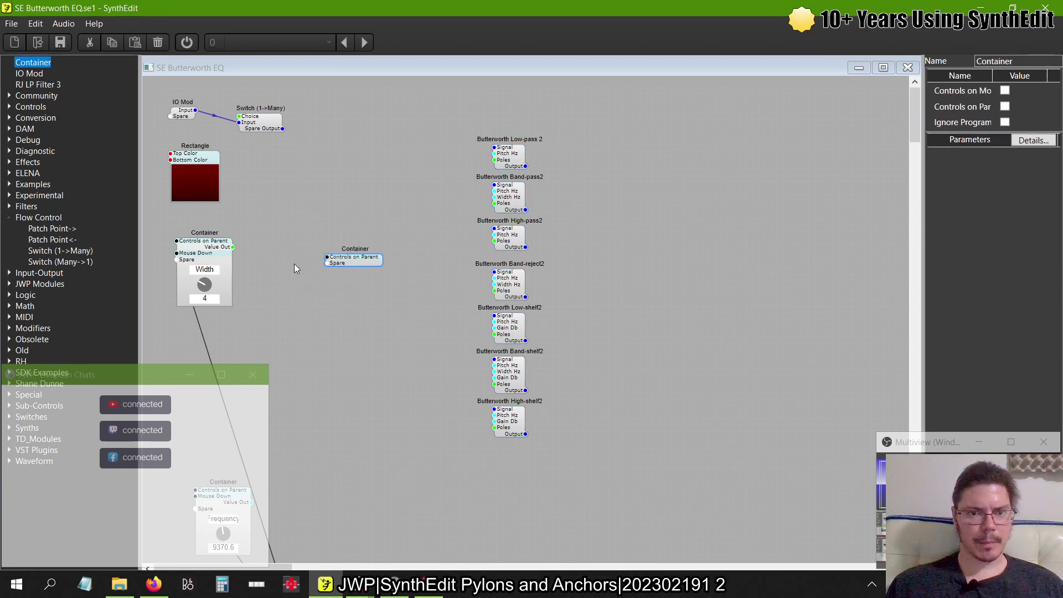
{"action": "left_click", "coordinate": [233, 249]}
{"action": "left_click_drag", "start_coordinate": [233, 250], "coordinate": [327, 263]}
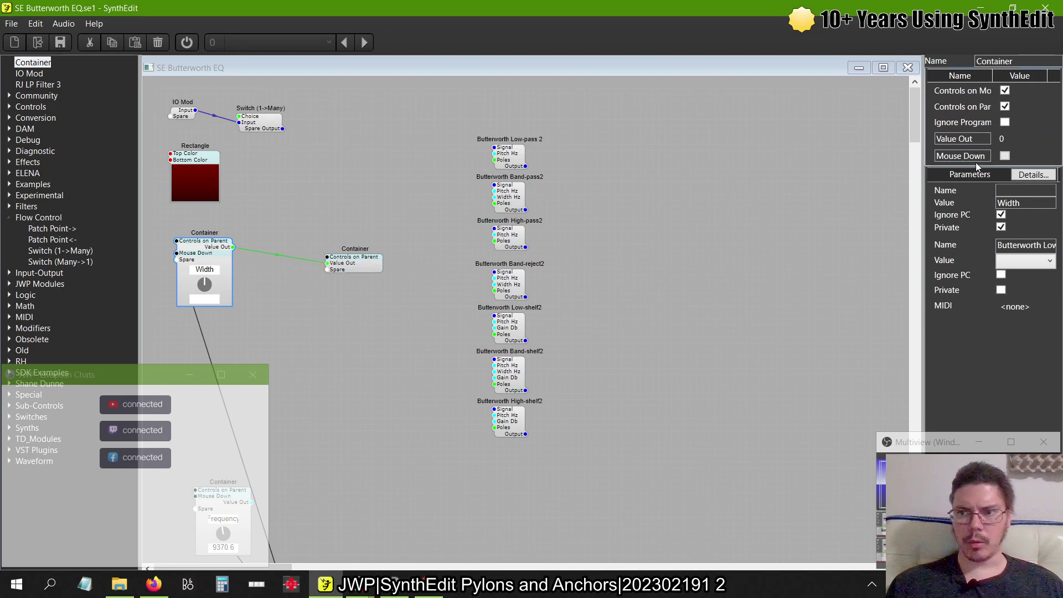
- Change the label of the Width knob container to Poles
{"action": "double_click", "coordinate": [1024, 202]}
{"action": "type", "text": "Poles"}
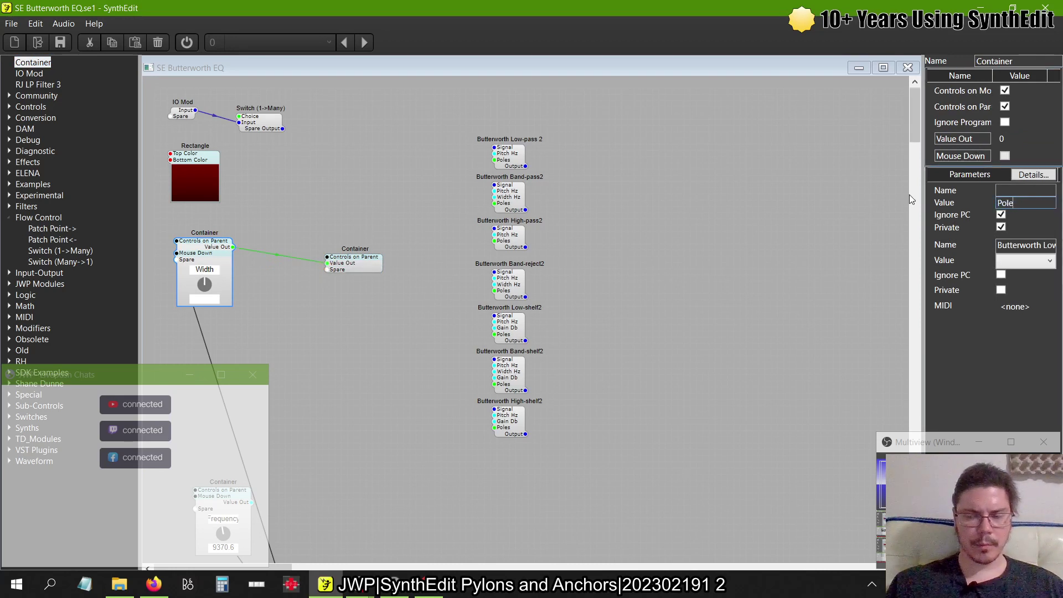
{"action": "key", "text": "Tab"}
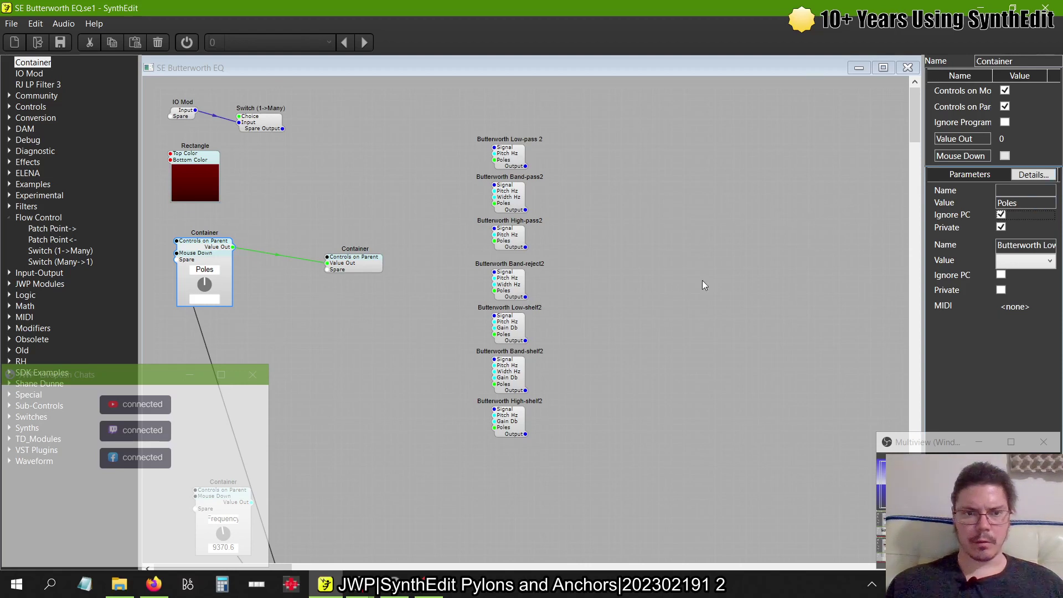
- Inside the empty Container, add a second IO Mod aligned with the first and wire the first one's Value Out to it
{"action": "double_click", "coordinate": [360, 266]}
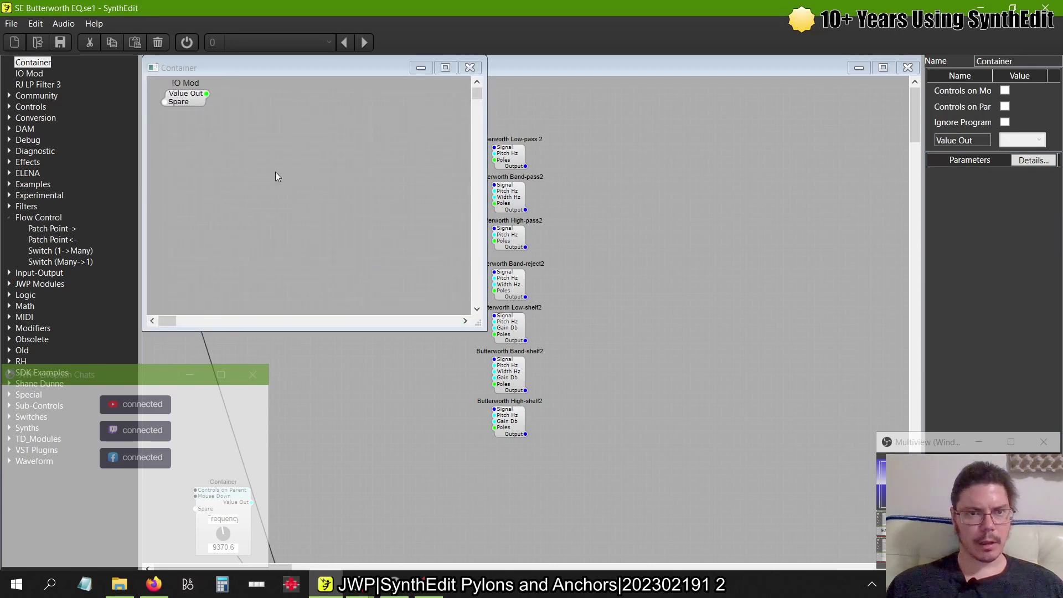
{"action": "left_click_drag", "start_coordinate": [201, 98], "coordinate": [212, 118]}
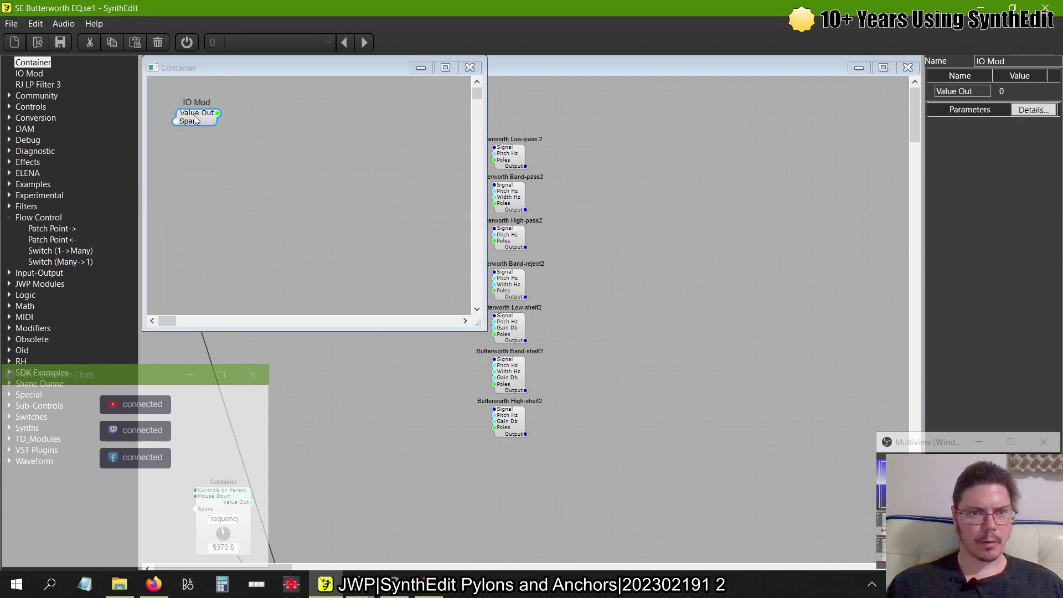
{"action": "left_click_drag", "start_coordinate": [32, 76], "coordinate": [266, 117]}
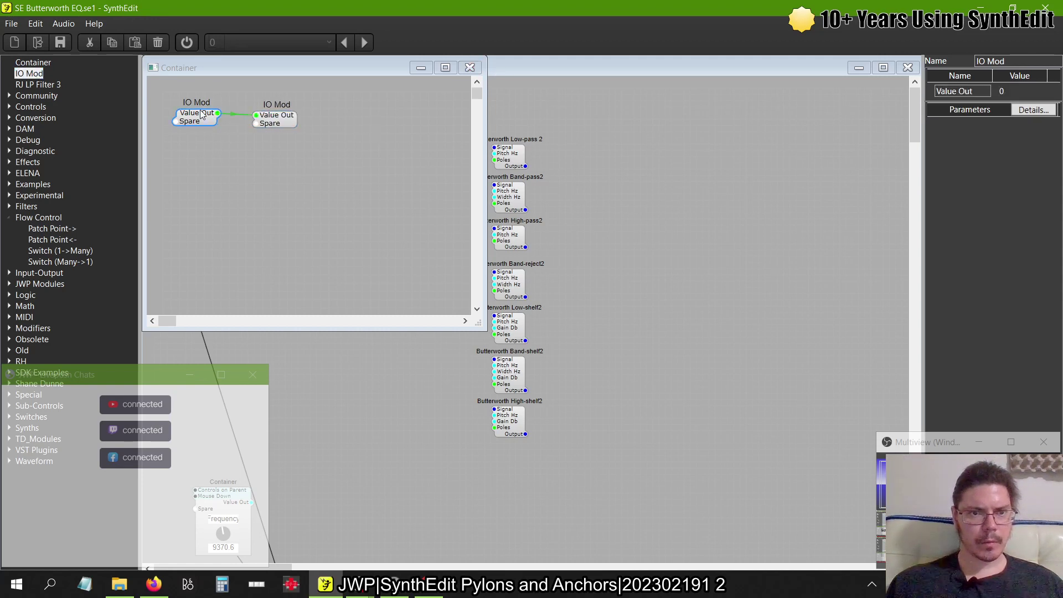
{"action": "left_click_drag", "start_coordinate": [189, 125], "coordinate": [196, 114]}
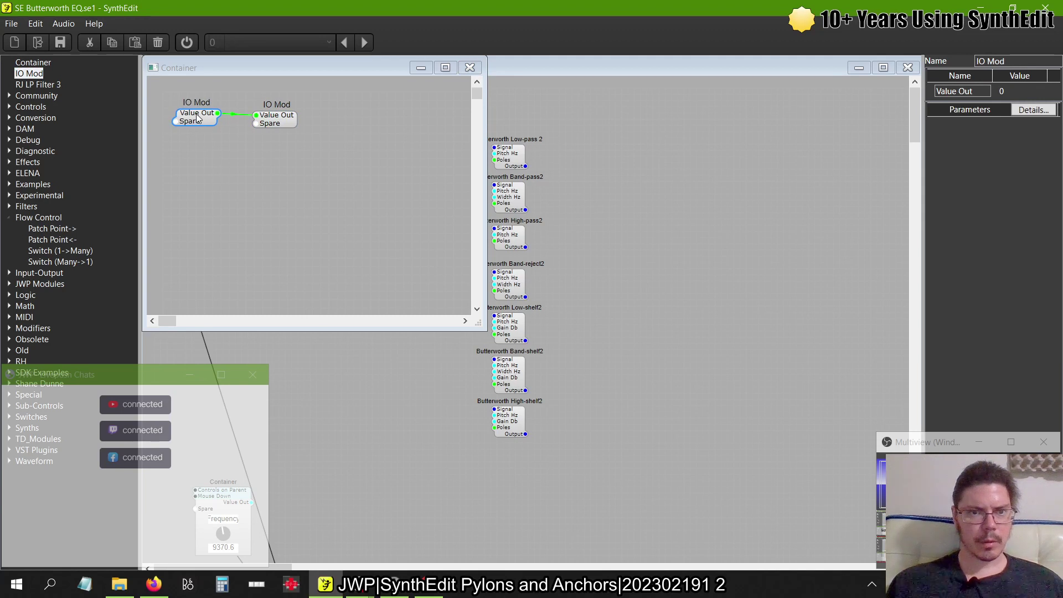
{"action": "left_click_drag", "start_coordinate": [282, 118], "coordinate": [274, 119]}
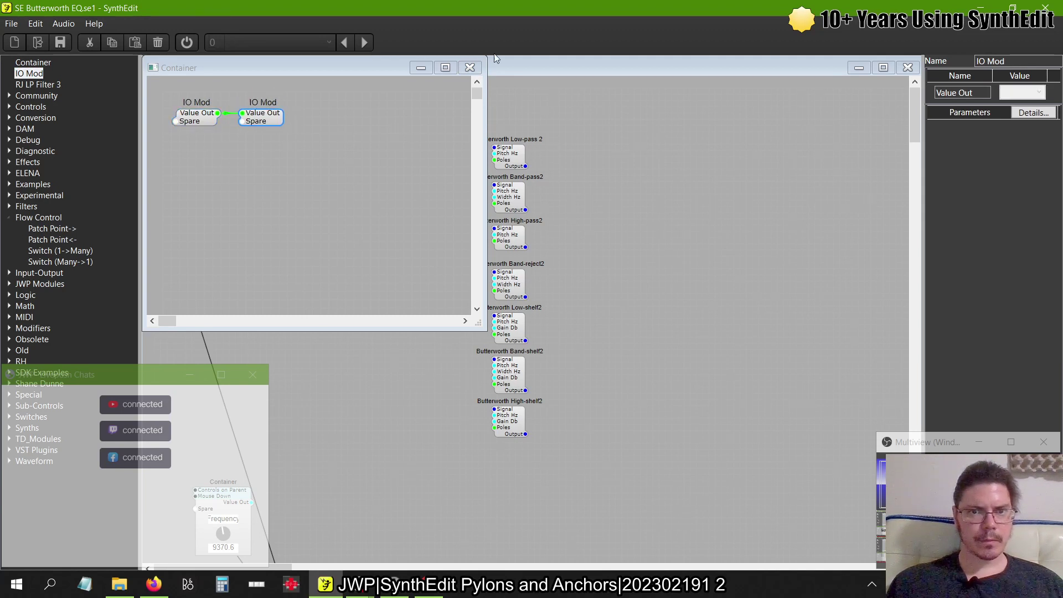
{"action": "left_click", "coordinate": [469, 67]}
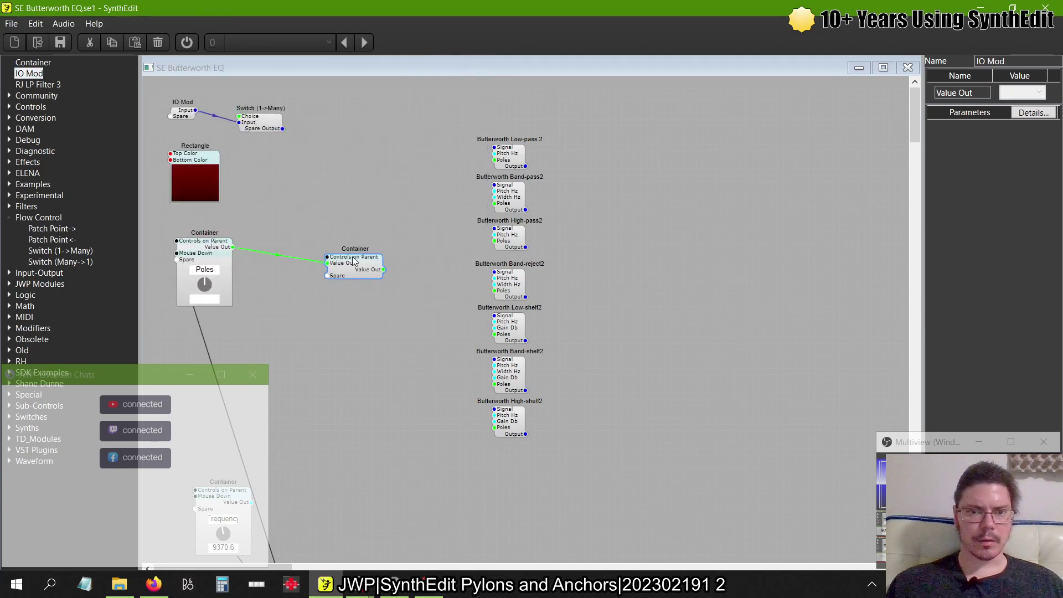
- Duplicate the pass-through Container and wire the original's Value Out to the copy's Value Out input
{"action": "left_click_drag", "start_coordinate": [350, 261], "coordinate": [305, 227]}
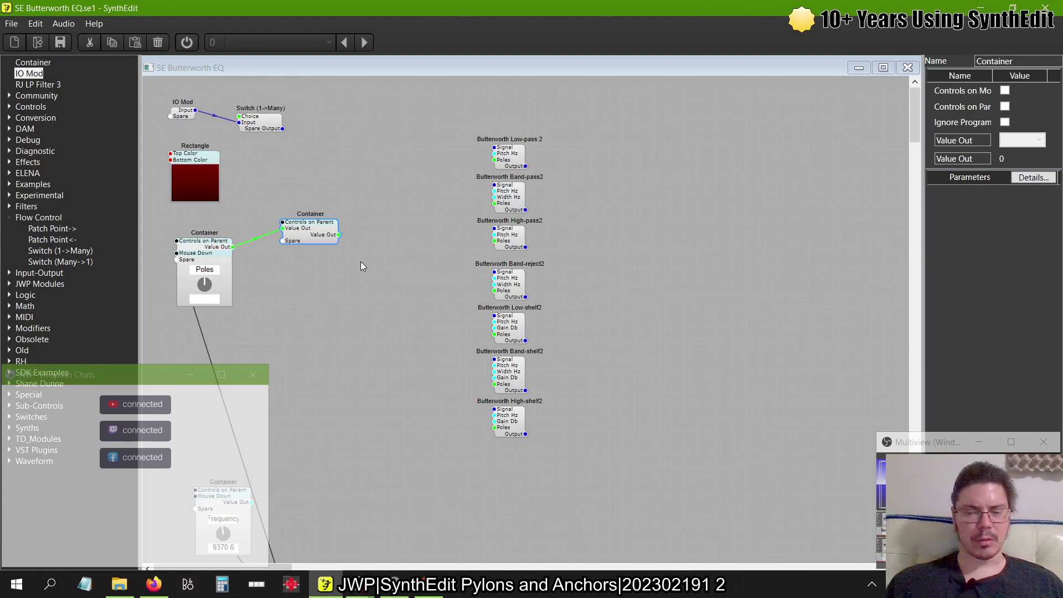
{"action": "right_click", "coordinate": [313, 230]}
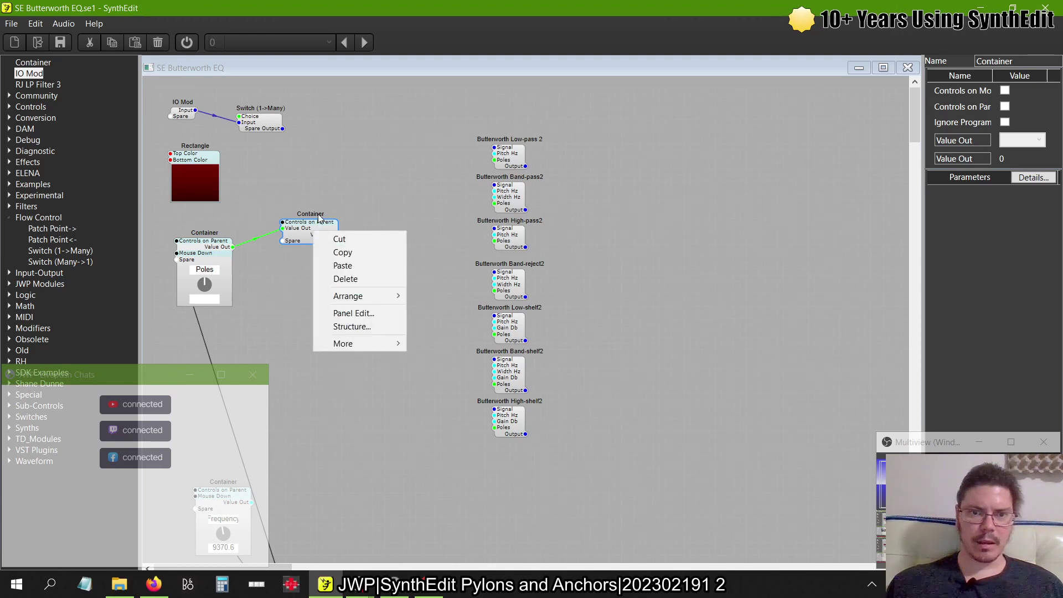
{"action": "left_click", "coordinate": [319, 218]}
{"action": "right_click", "coordinate": [314, 231]}
{"action": "left_click", "coordinate": [317, 254]}
{"action": "right_click", "coordinate": [414, 235]}
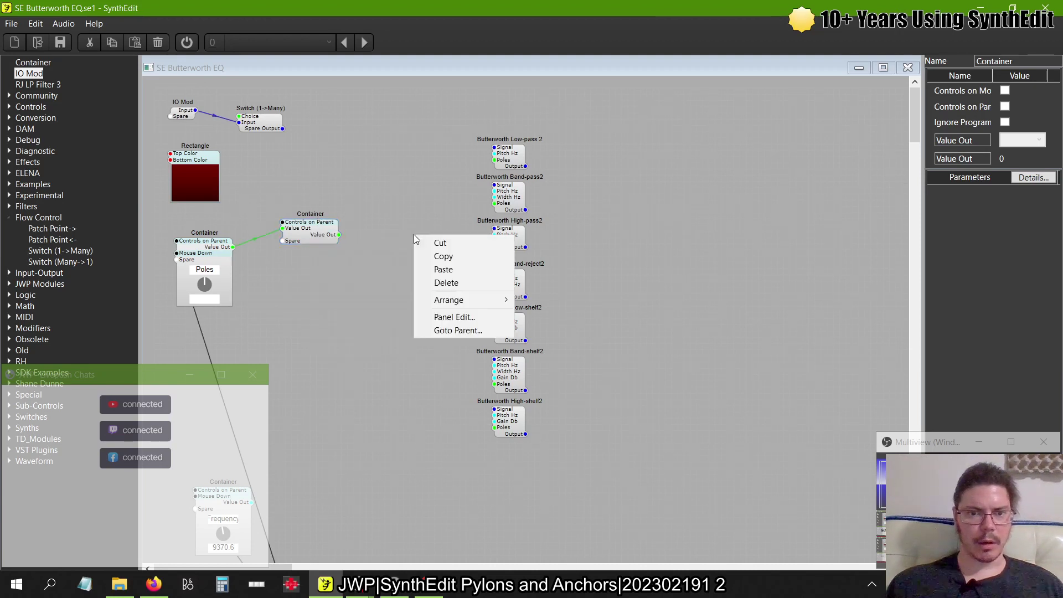
{"action": "left_click", "coordinate": [443, 269]}
{"action": "left_click_drag", "start_coordinate": [438, 253], "coordinate": [393, 277]}
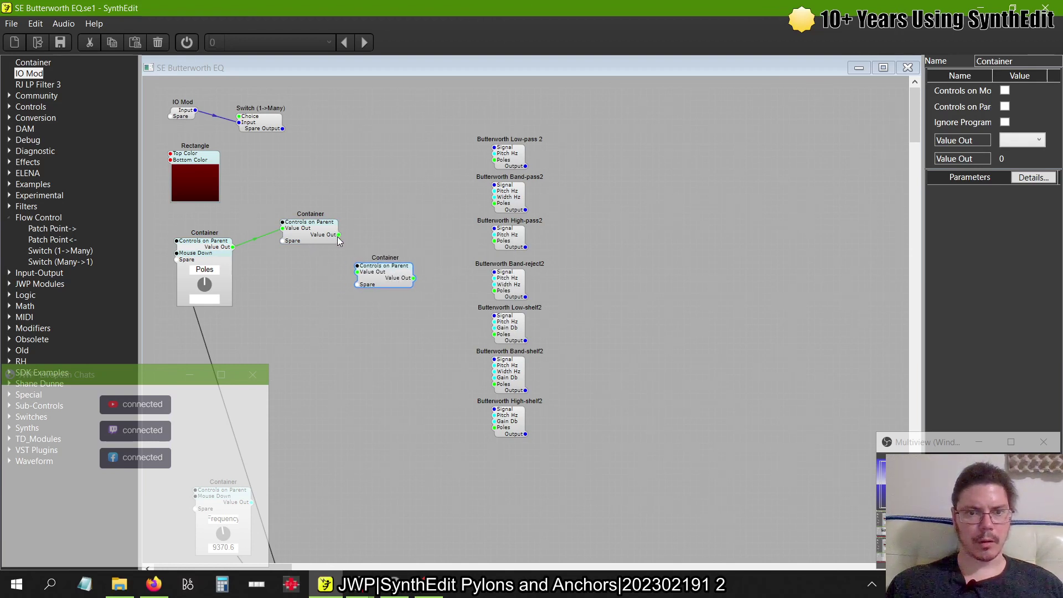
{"action": "left_click_drag", "start_coordinate": [337, 237], "coordinate": [358, 272]}
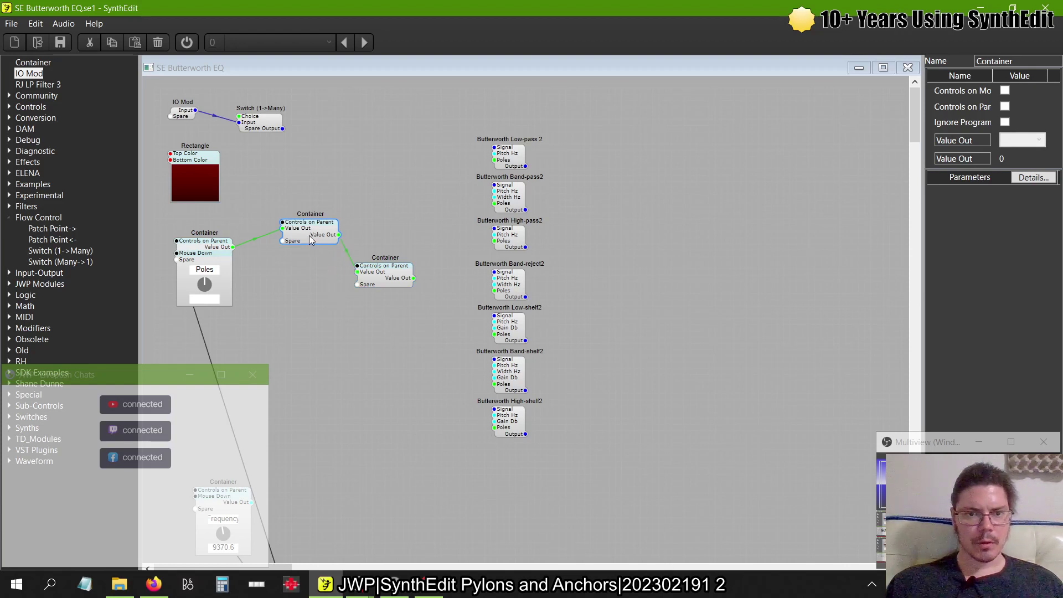
- Line up the first pass-through Container with the Poles container and place its copy up beside the Switch
{"action": "left_click_drag", "start_coordinate": [308, 241], "coordinate": [310, 345]}
{"action": "left_click_drag", "start_coordinate": [385, 279], "coordinate": [386, 194]}
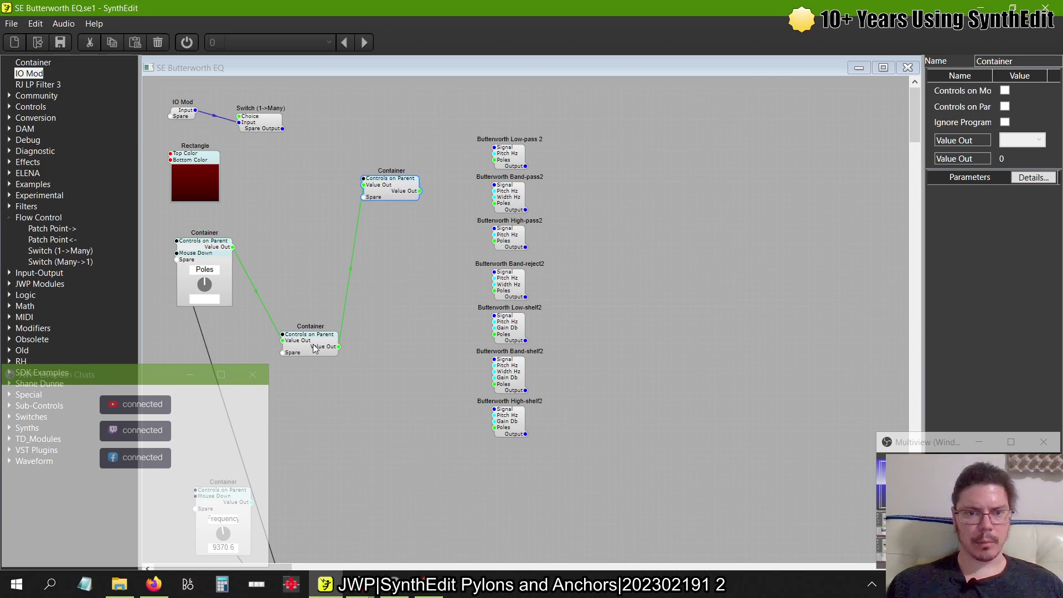
{"action": "left_click_drag", "start_coordinate": [314, 348], "coordinate": [306, 255]}
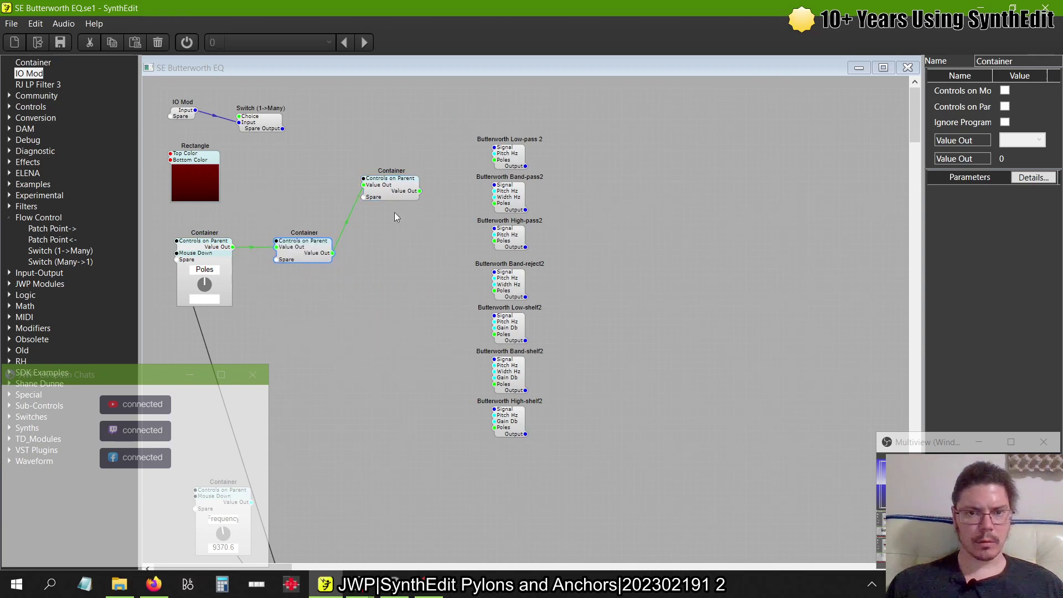
{"action": "left_click_drag", "start_coordinate": [393, 192], "coordinate": [361, 129]}
- Move the column of seven Butterworth filters lower and reposition the copied Container beside the Switch
{"action": "left_click_drag", "start_coordinate": [459, 130], "coordinate": [623, 510]}
{"action": "left_click_drag", "start_coordinate": [527, 137], "coordinate": [521, 219]}
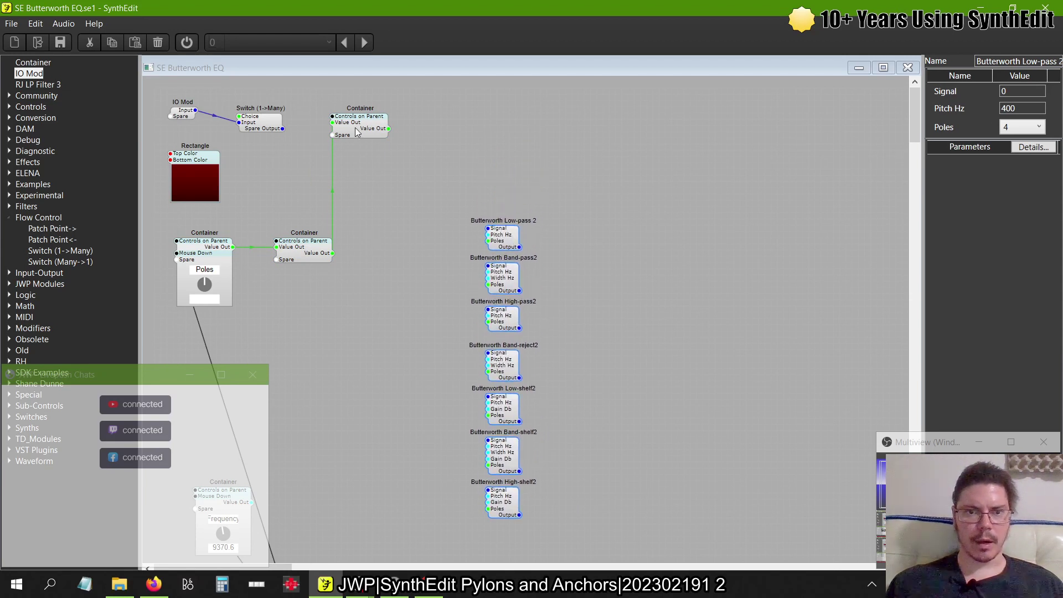
{"action": "left_click_drag", "start_coordinate": [359, 128], "coordinate": [712, 280]}
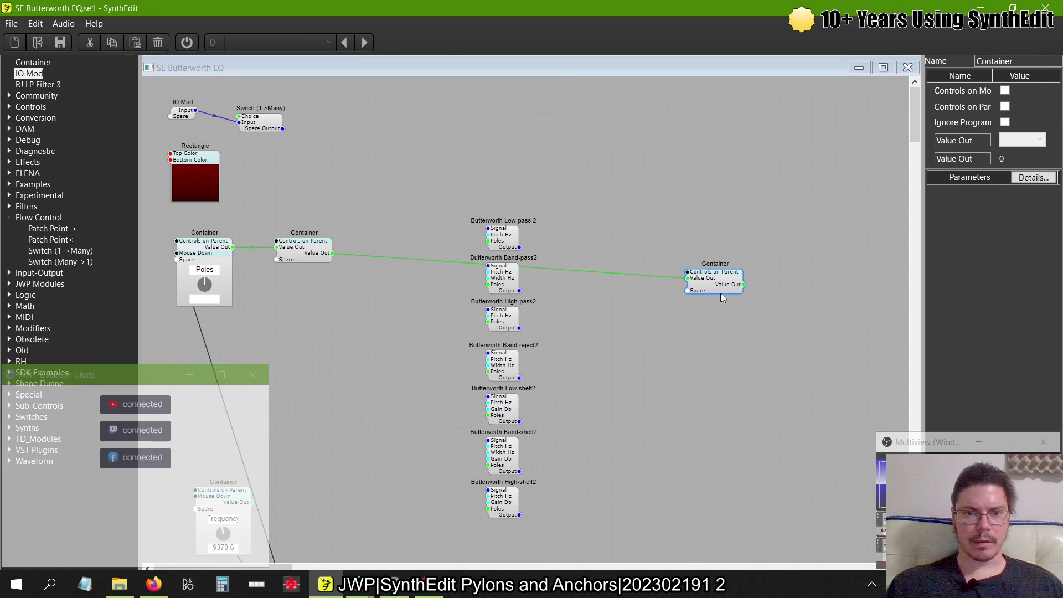
{"action": "left_click_drag", "start_coordinate": [715, 285], "coordinate": [361, 124]}
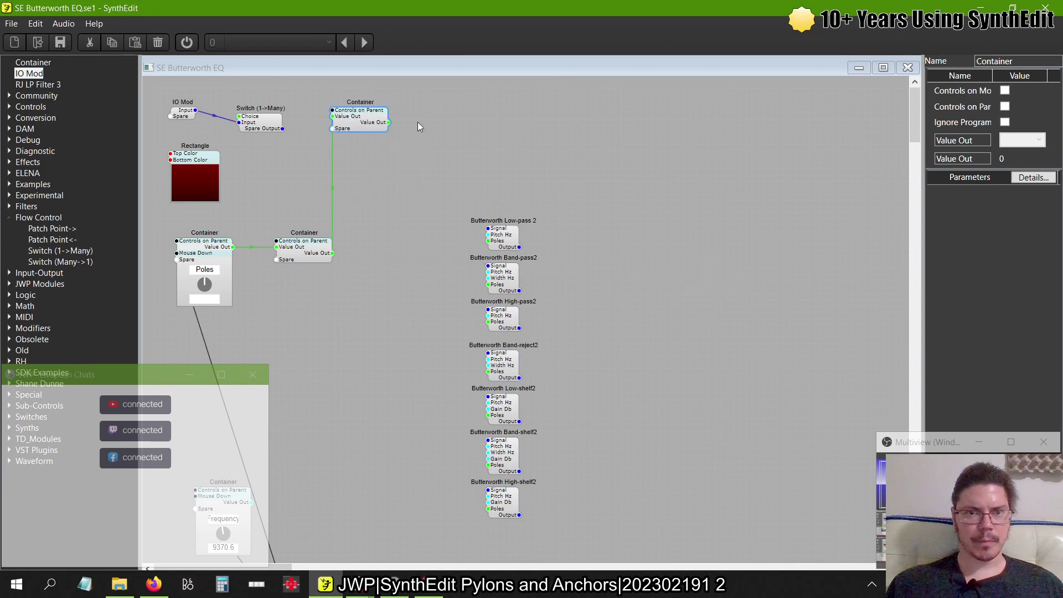
- Paste a third pass-through Container beside the second and wire the second one's Value Out to it
{"action": "right_click", "coordinate": [473, 116]}
{"action": "left_click", "coordinate": [493, 152]}
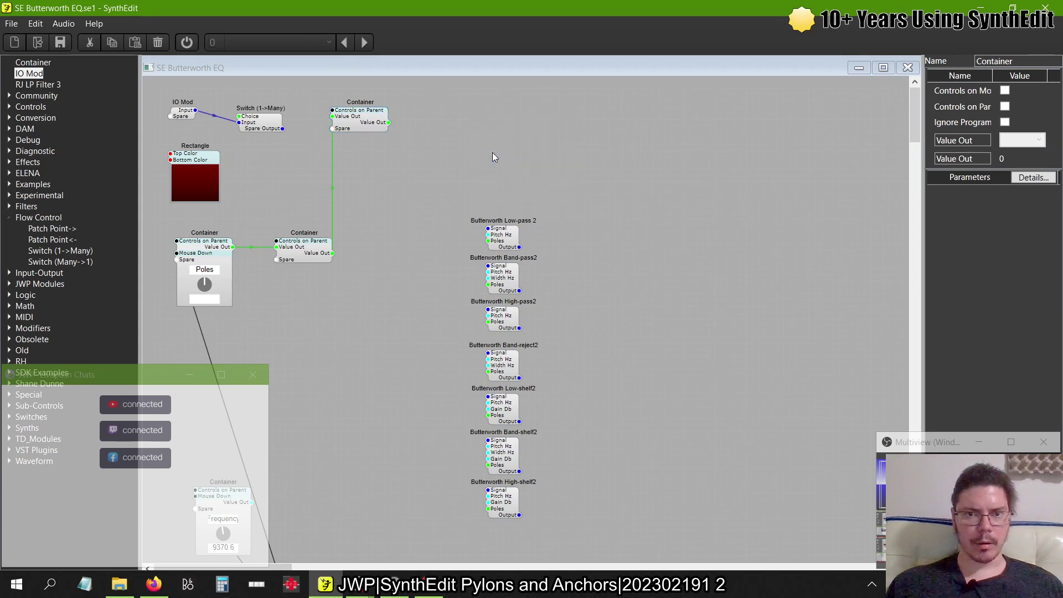
{"action": "left_click_drag", "start_coordinate": [388, 124], "coordinate": [460, 118]}
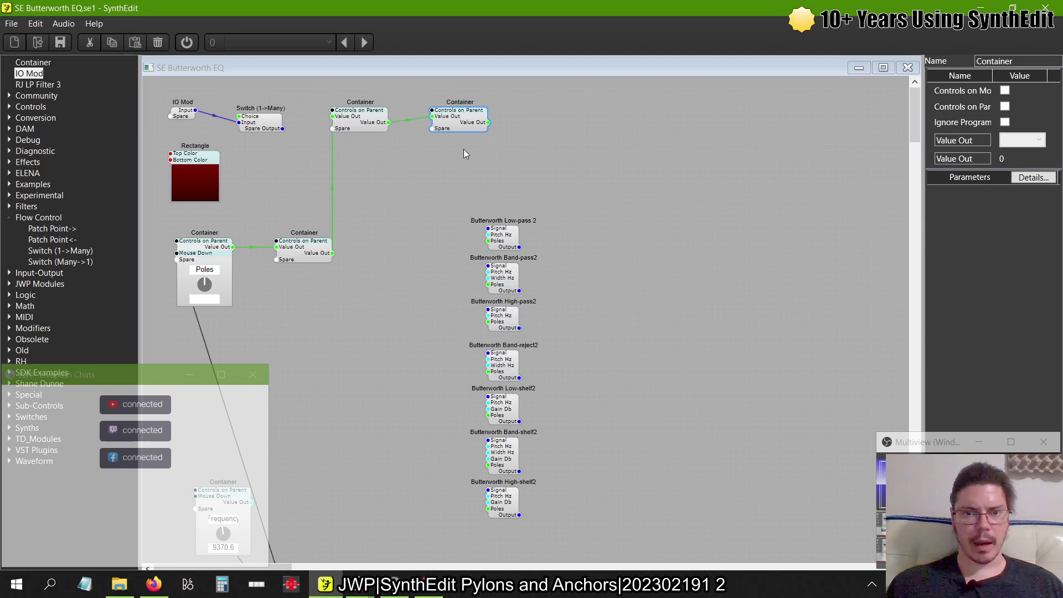
- Move the column of seven Butterworth filters up, just below the third pass-through Container
{"action": "left_click_drag", "start_coordinate": [441, 190], "coordinate": [559, 497]}
{"action": "left_click_drag", "start_coordinate": [508, 251], "coordinate": [532, 175]}
{"action": "scroll", "coordinate": [489, 166], "scroll_direction": "up", "scroll_amount": 2}
{"action": "scroll", "coordinate": [490, 166], "scroll_direction": "up", "scroll_amount": 1}
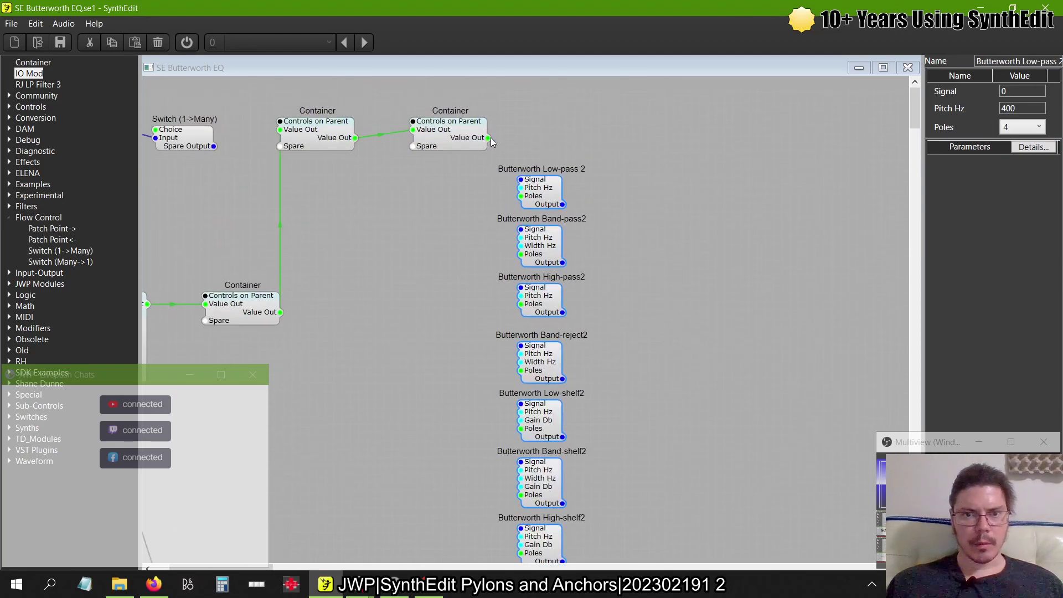
- Wire the third pass-through Container's Value Out to the Poles input of all seven Butterworth filters, from Low-pass 2 to High-shelf2
{"action": "left_click_drag", "start_coordinate": [488, 138], "coordinate": [515, 203]}
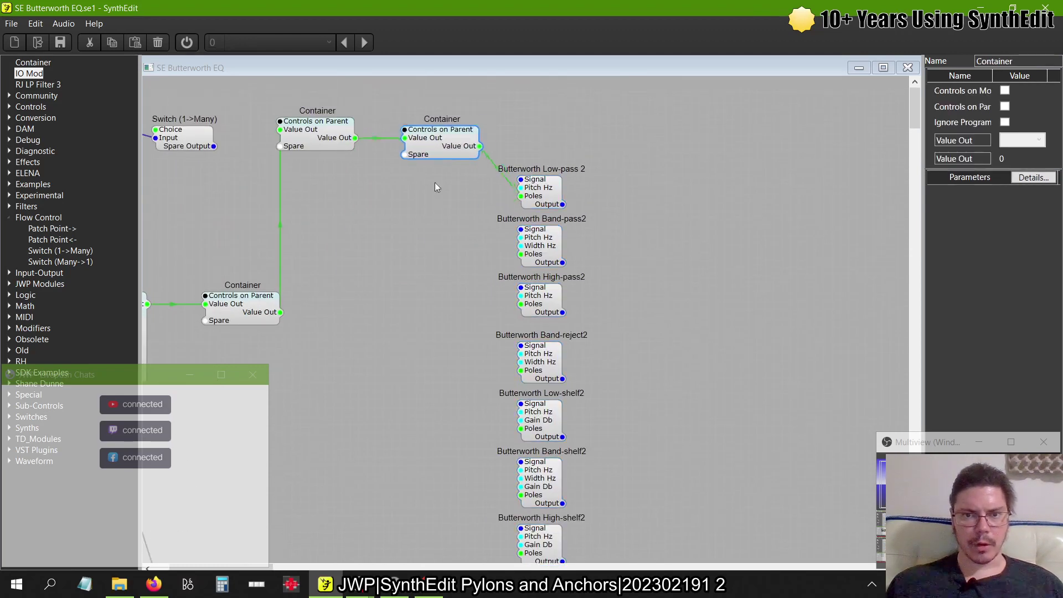
{"action": "left_click_drag", "start_coordinate": [484, 139], "coordinate": [521, 254]}
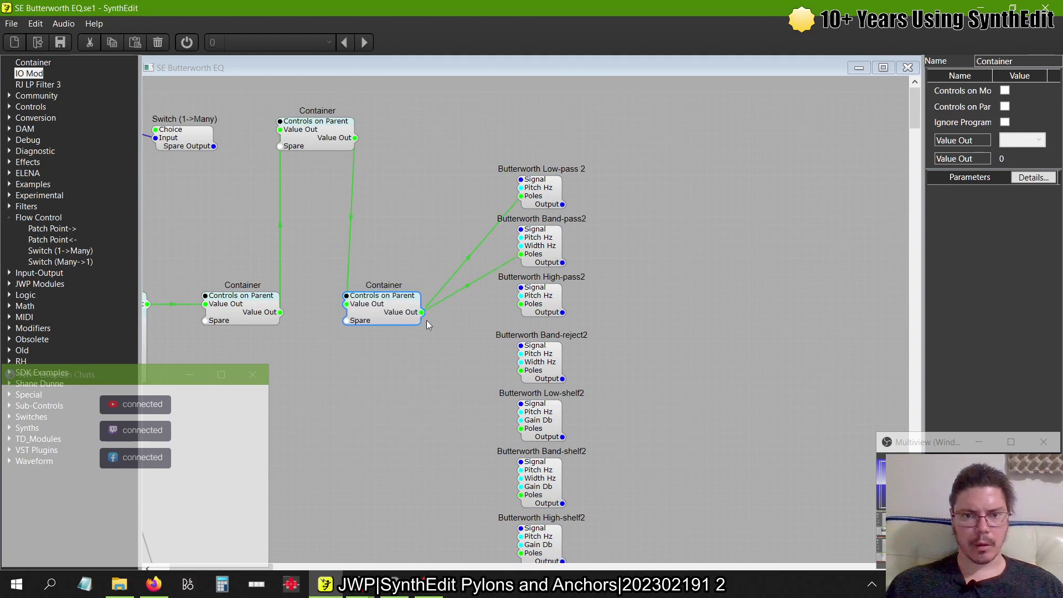
{"action": "left_click_drag", "start_coordinate": [465, 310], "coordinate": [521, 303]}
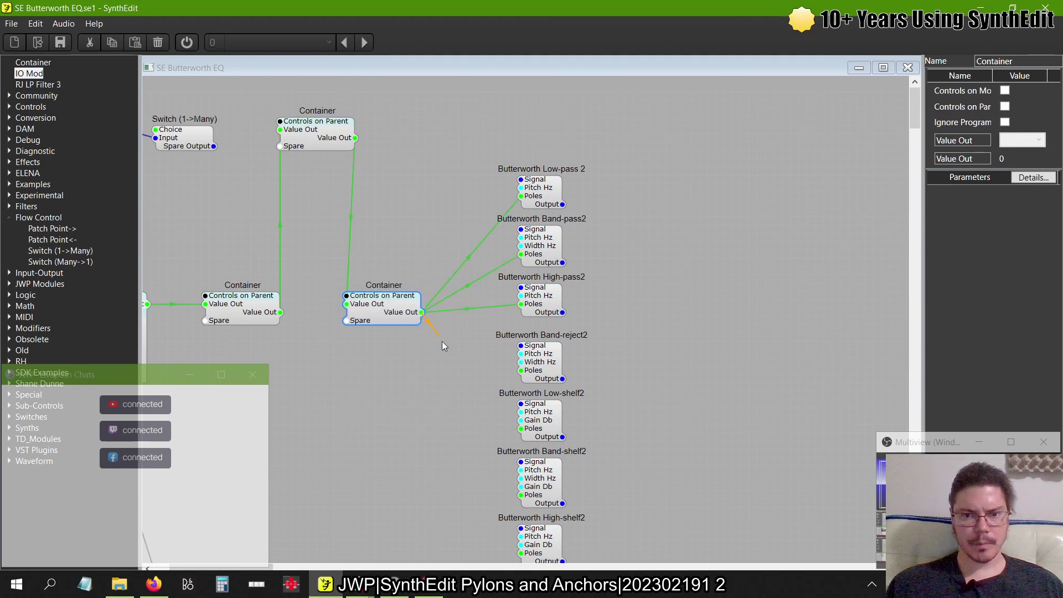
{"action": "left_click_drag", "start_coordinate": [443, 342], "coordinate": [521, 369]}
{"action": "left_click_drag", "start_coordinate": [421, 312], "coordinate": [521, 428]}
{"action": "scroll", "coordinate": [439, 365], "scroll_direction": "down", "scroll_amount": 3}
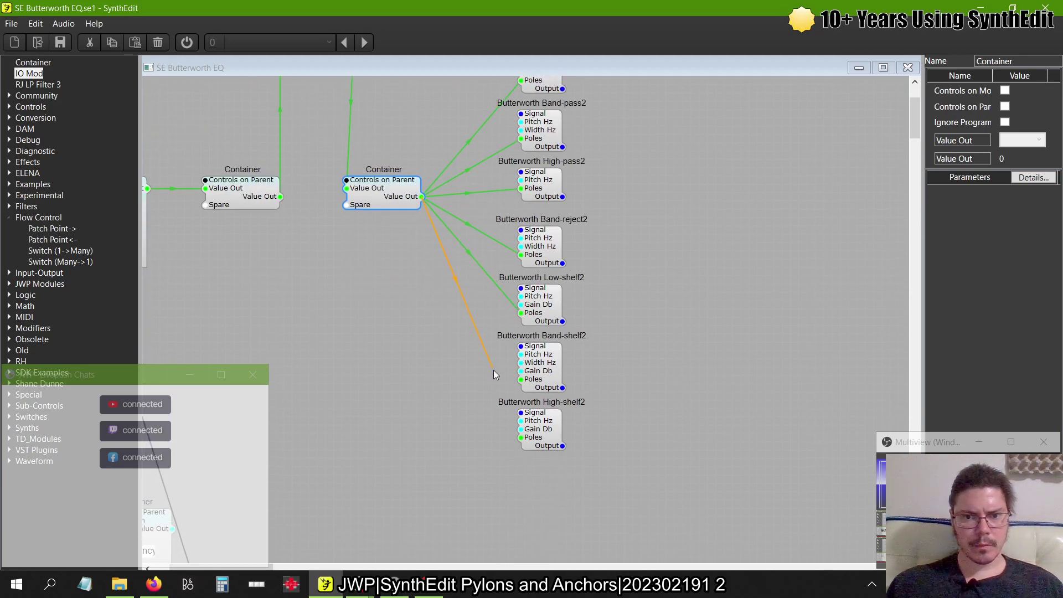
{"action": "left_click_drag", "start_coordinate": [494, 370], "coordinate": [521, 380]}
{"action": "left_click_drag", "start_coordinate": [421, 197], "coordinate": [469, 433]}
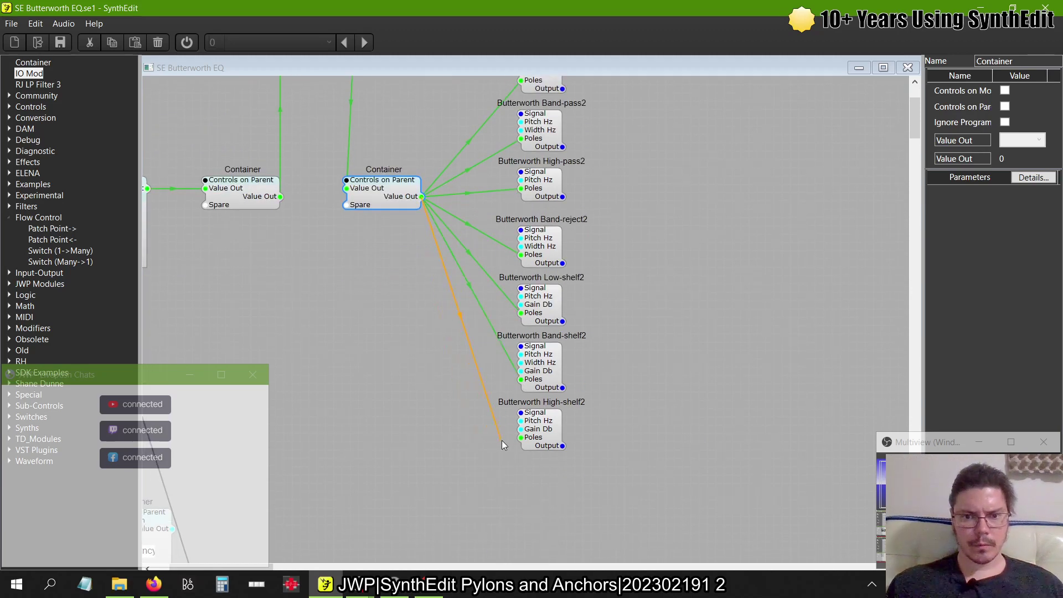
- Move the third pass-through Container above the filter column, level with the second, so the Poles wires run straight down
{"action": "scroll", "coordinate": [470, 407], "scroll_direction": "down", "scroll_amount": 2}
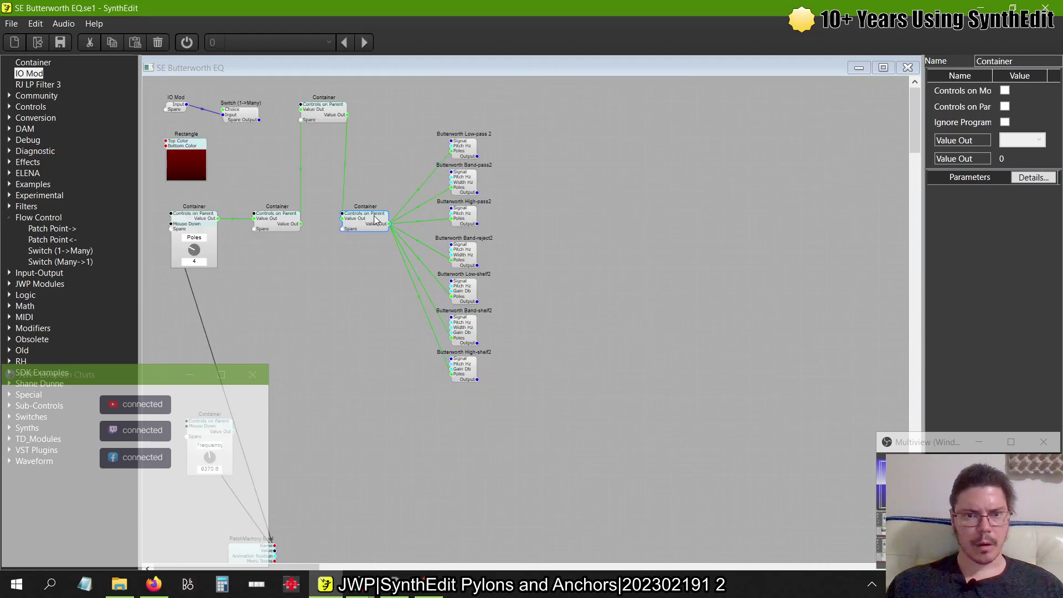
{"action": "left_click_drag", "start_coordinate": [363, 228], "coordinate": [434, 110]}
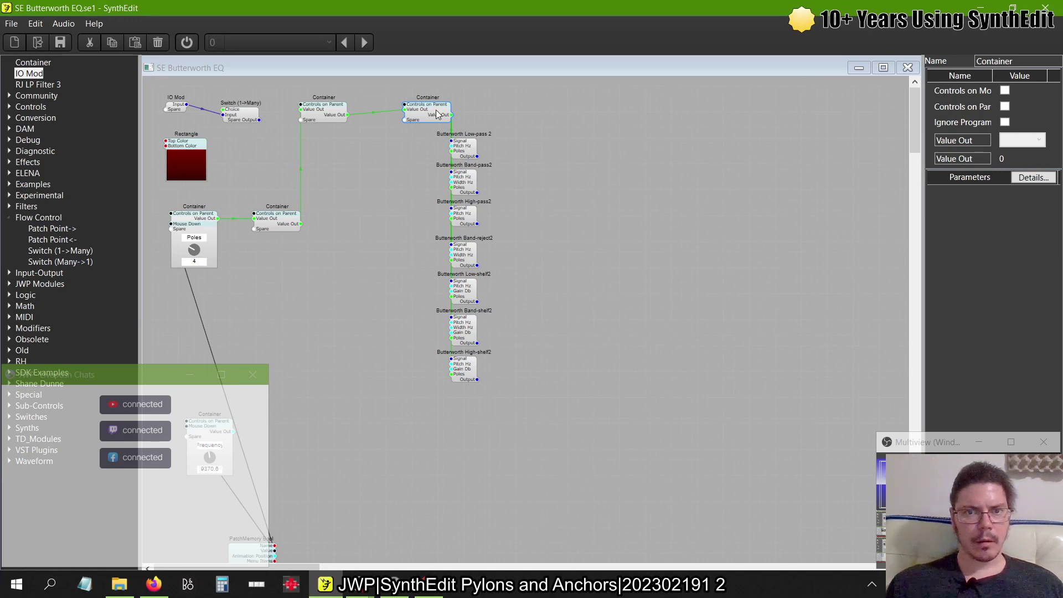
{"action": "mouse_move", "coordinate": [437, 114]}
{"action": "left_mouse_down"}
{"action": "mouse_move", "coordinate": [354, 253]}
{"action": "mouse_move", "coordinate": [382, 176]}
{"action": "mouse_move", "coordinate": [427, 330]}
{"action": "mouse_move", "coordinate": [354, 314]}
{"action": "mouse_move", "coordinate": [357, 162]}
{"action": "mouse_move", "coordinate": [418, 103]}
{"action": "mouse_move", "coordinate": [435, 114]}
{"action": "left_mouse_up"}
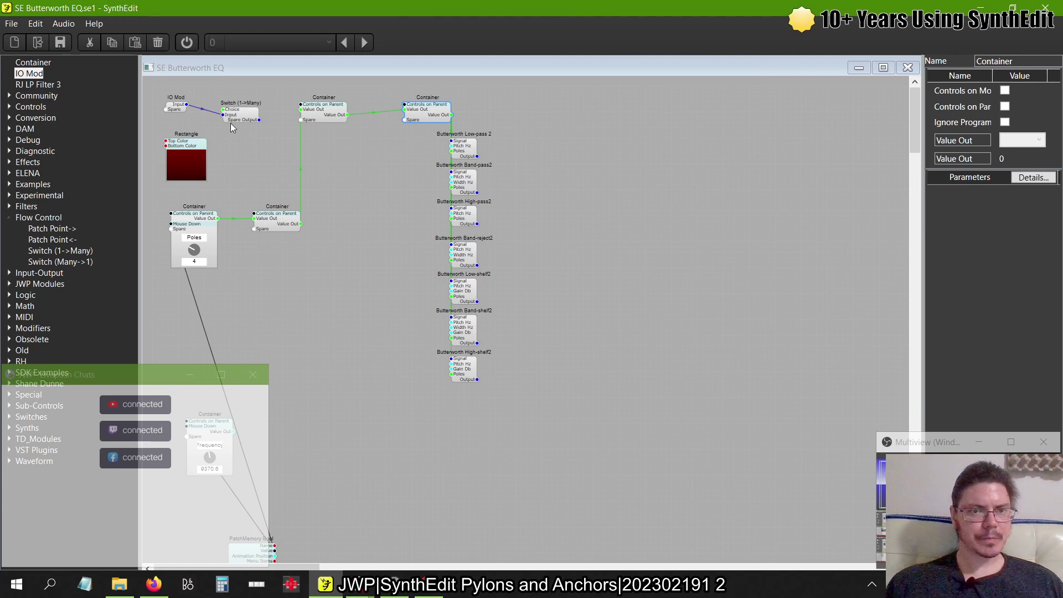
- Duplicate the Switch (1->Many) below the original and move the red Rectangle out of the way
{"action": "scroll", "coordinate": [190, 115], "scroll_direction": "up", "scroll_amount": 2}
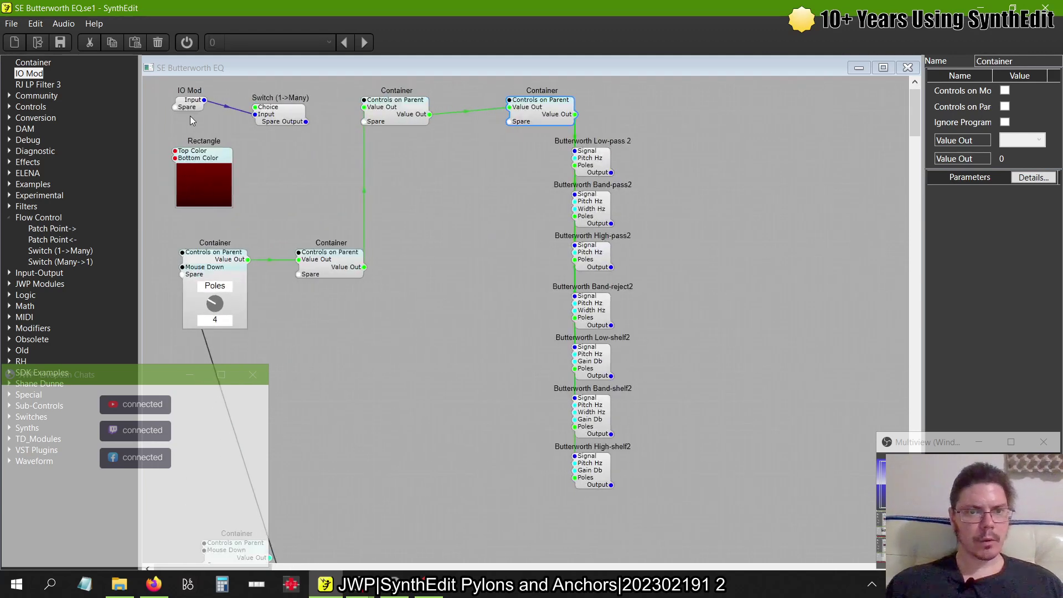
{"action": "left_click", "coordinate": [278, 121]}
{"action": "left_click_drag", "start_coordinate": [278, 121], "coordinate": [283, 173]}
{"action": "left_click_drag", "start_coordinate": [205, 161], "coordinate": [227, 418]}
- Wire the IO Mod's spare pin to the second Switch's Input and align that Switch under the first
{"action": "scroll", "coordinate": [227, 418], "scroll_direction": "up", "scroll_amount": 5}
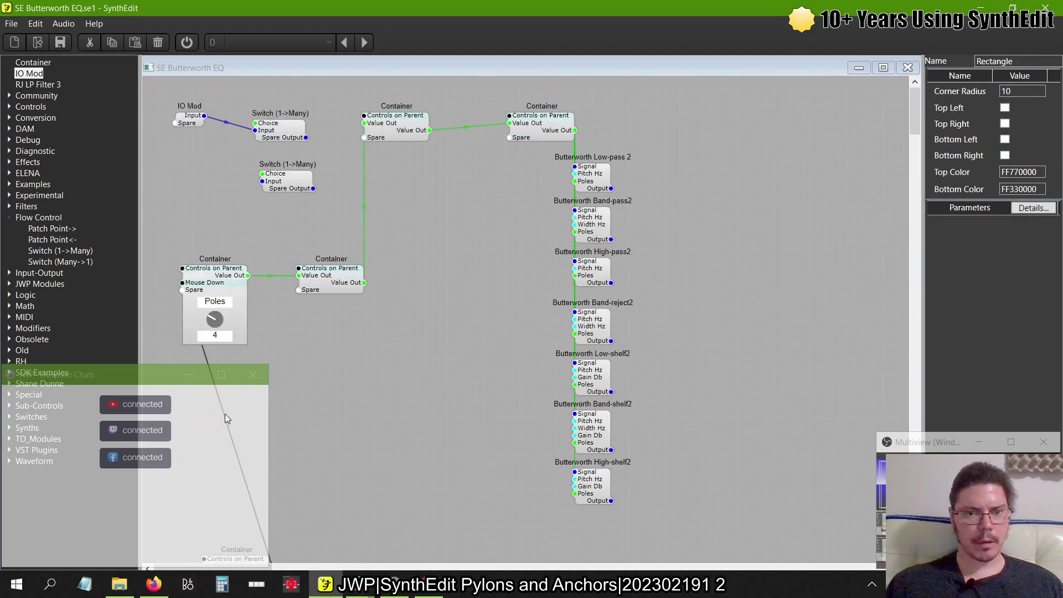
{"action": "left_click_drag", "start_coordinate": [263, 174], "coordinate": [178, 119]}
{"action": "left_click_drag", "start_coordinate": [286, 182], "coordinate": [280, 175]}
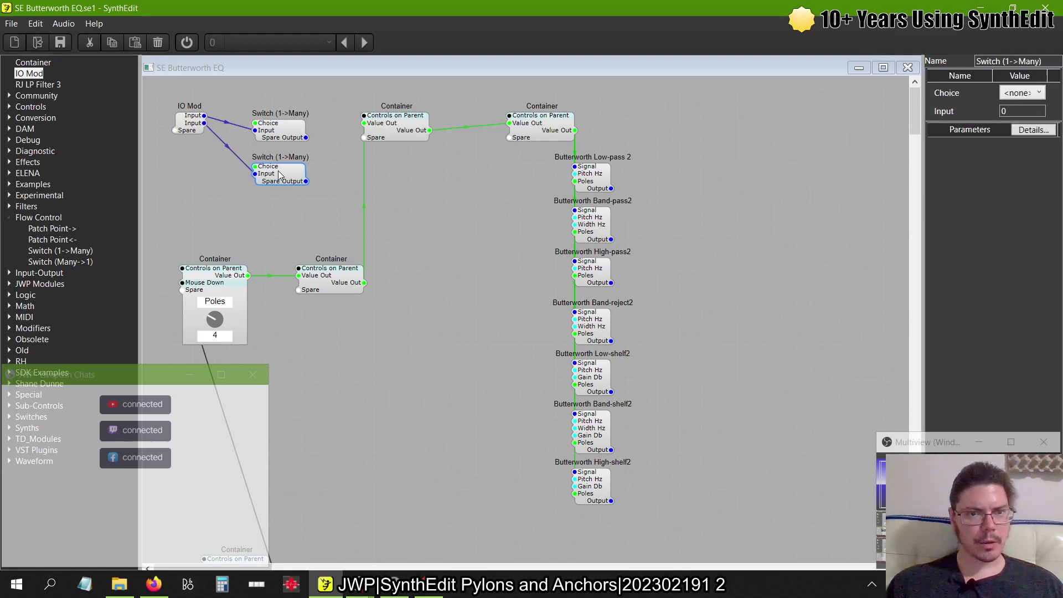
- Name the IO Mod's two inputs L and R
{"action": "left_click", "coordinate": [190, 128]}
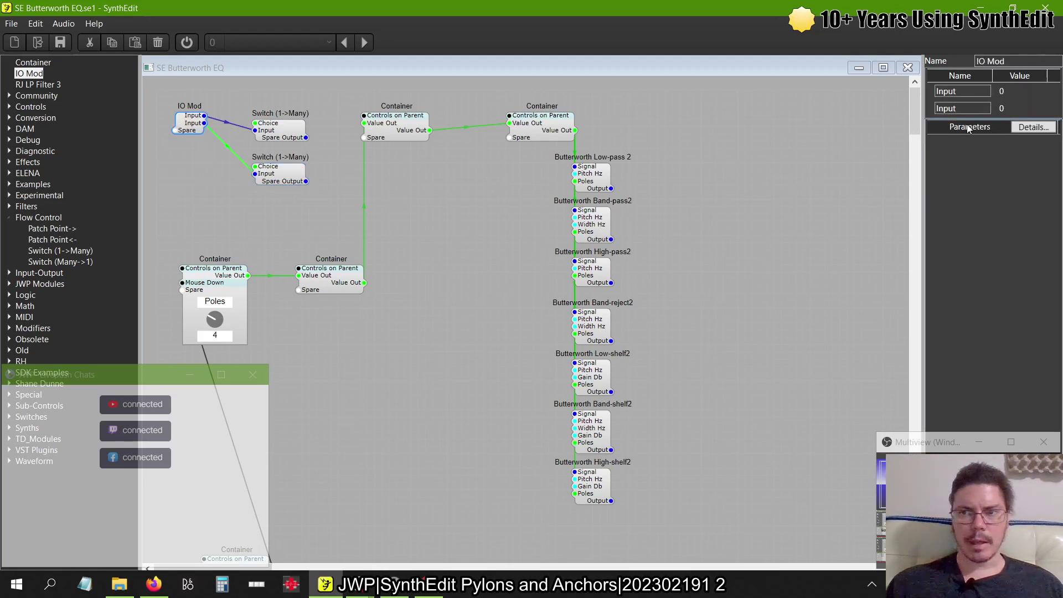
{"action": "double_click", "coordinate": [948, 91]}
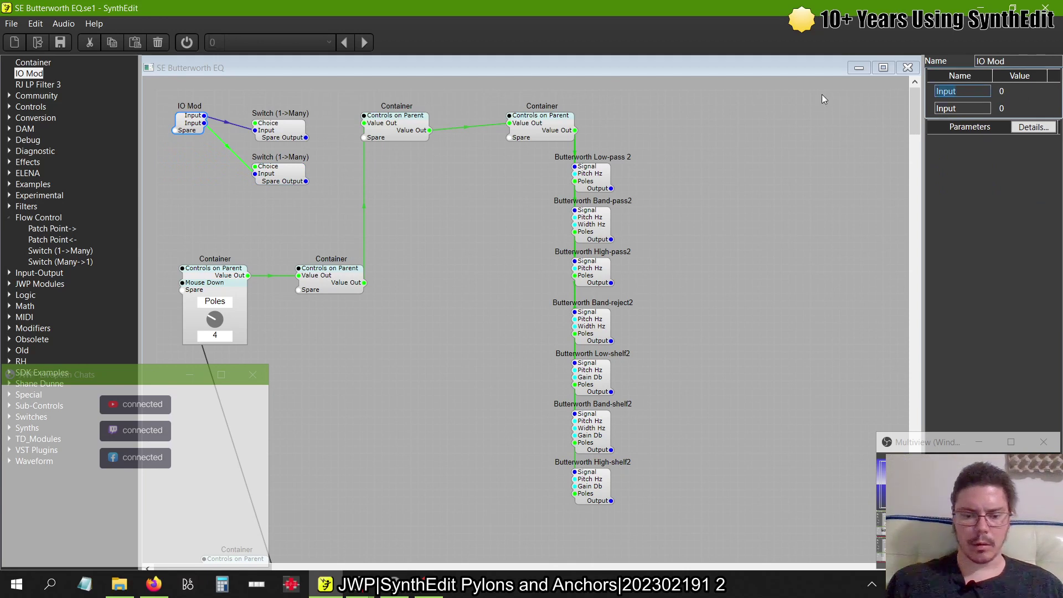
{"action": "type", "text": "L"}
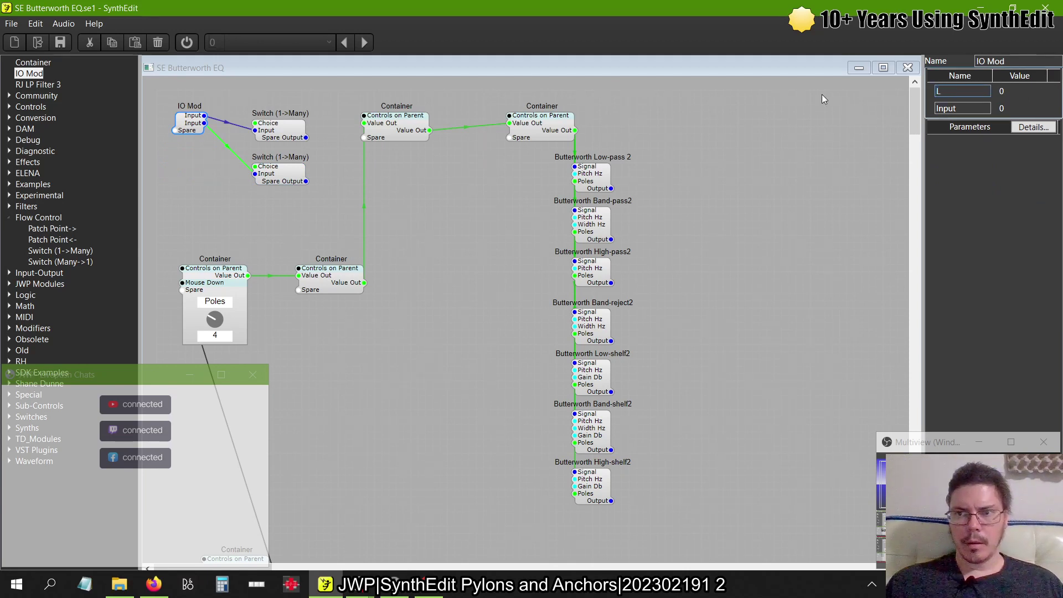
{"action": "key", "text": "Return"}
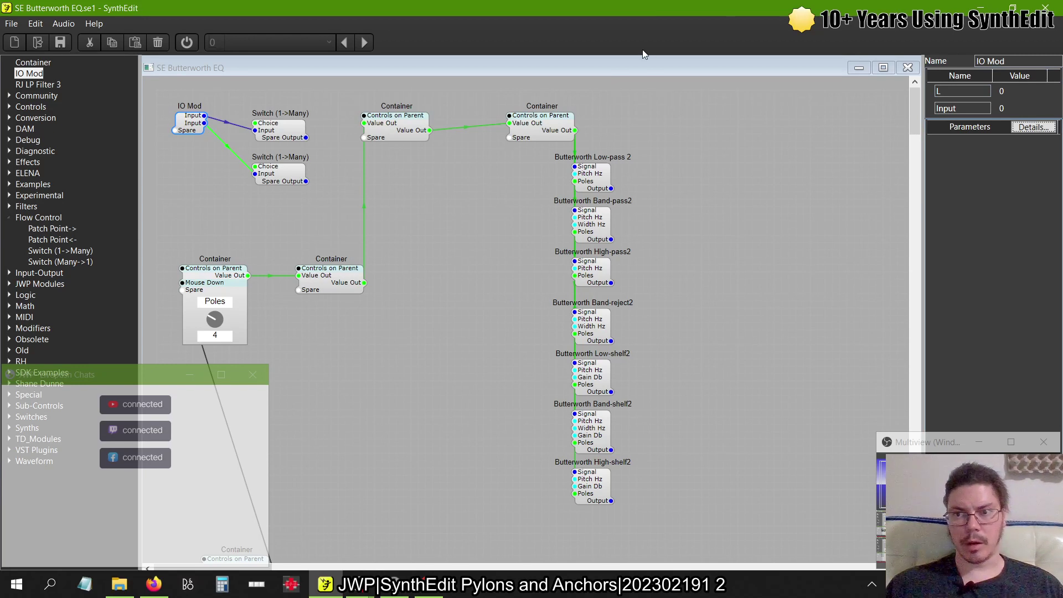
{"action": "left_click", "coordinate": [960, 108]}
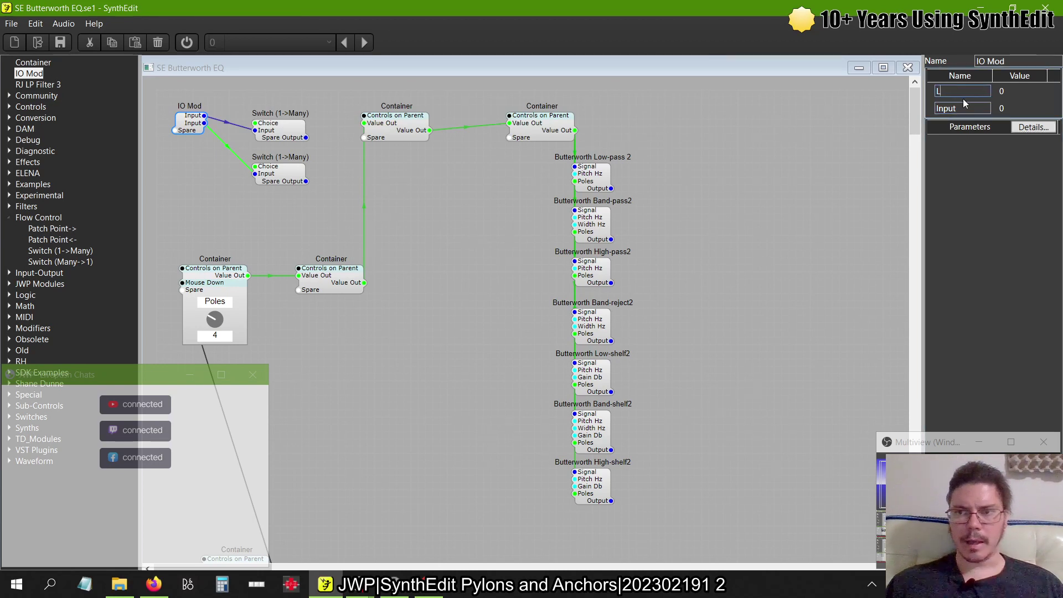
{"action": "type", "text": "L"}
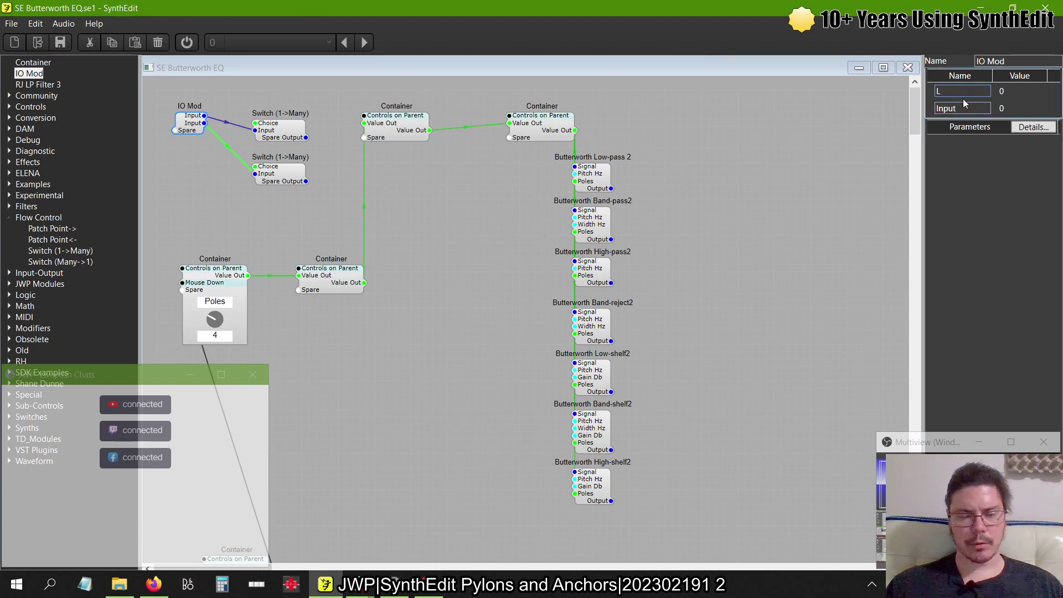
{"action": "key", "text": "Return"}
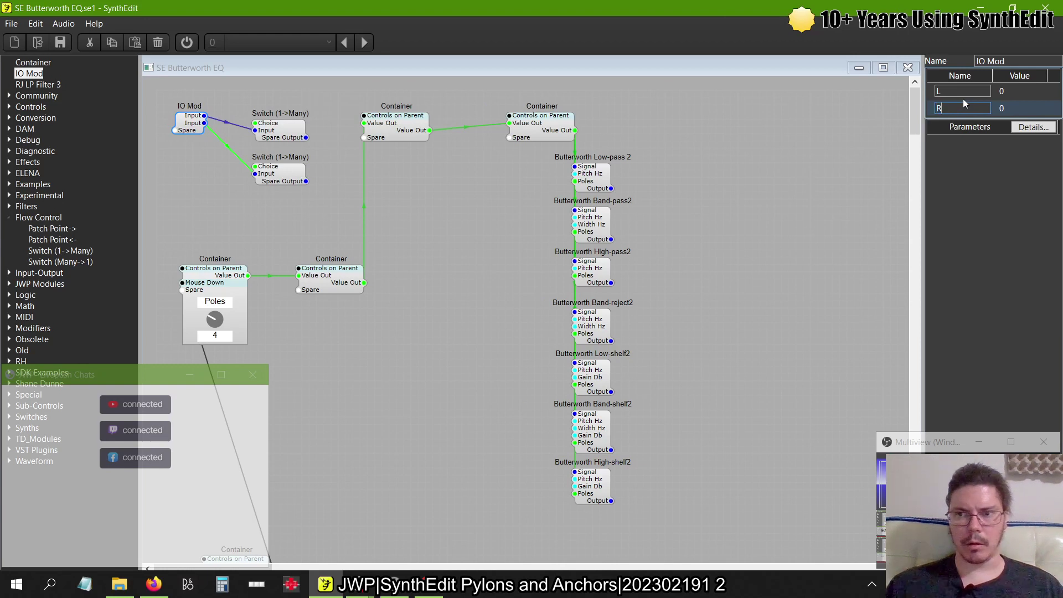
{"action": "key", "text": "Tab"}
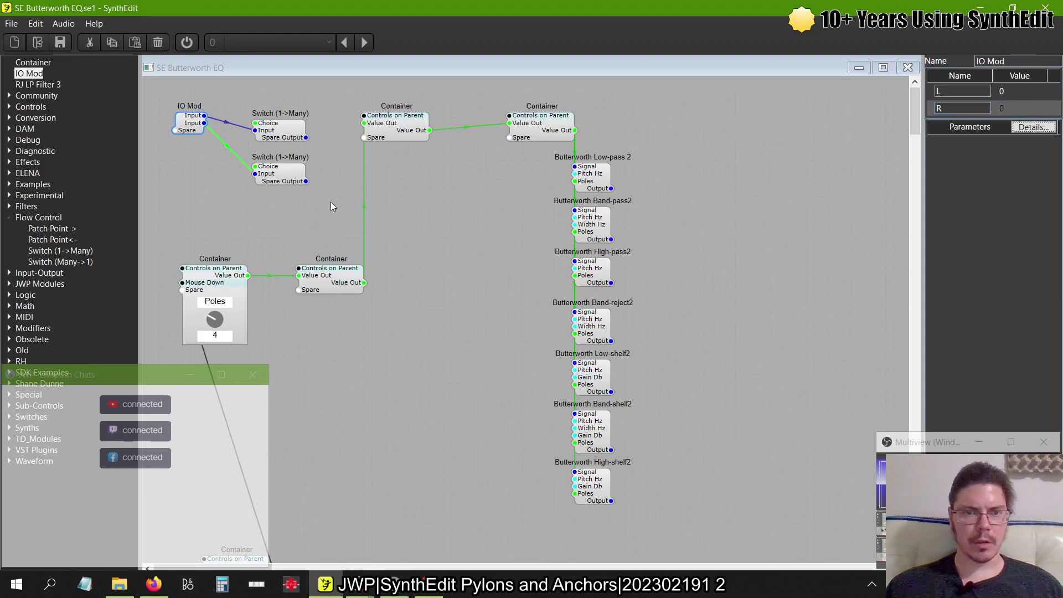
{"action": "left_click_drag", "start_coordinate": [51, 64], "coordinate": [101, 76]}
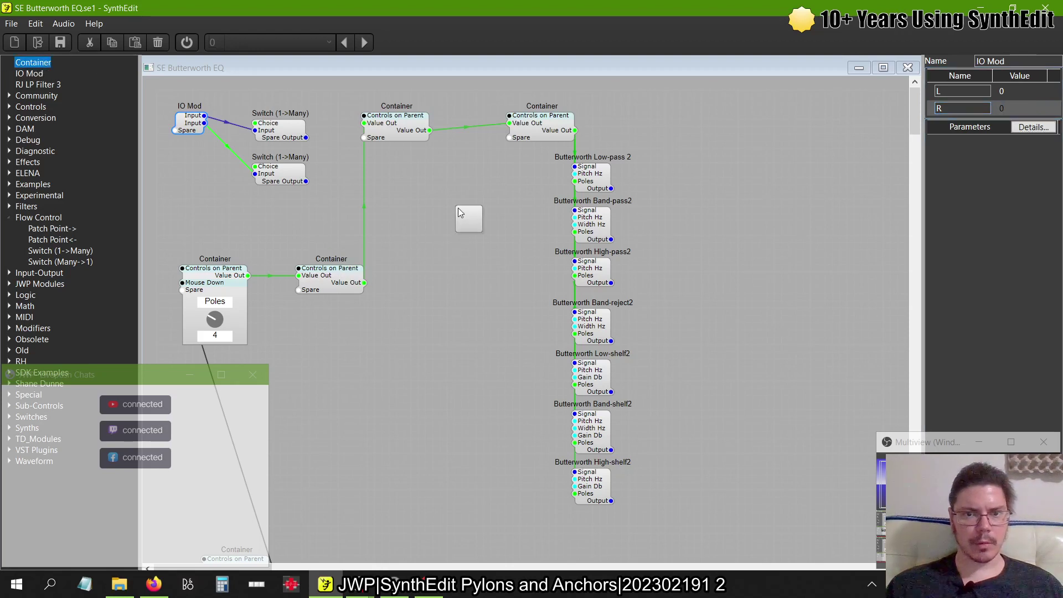
{"action": "left_click_drag", "start_coordinate": [458, 208], "coordinate": [444, 194]}
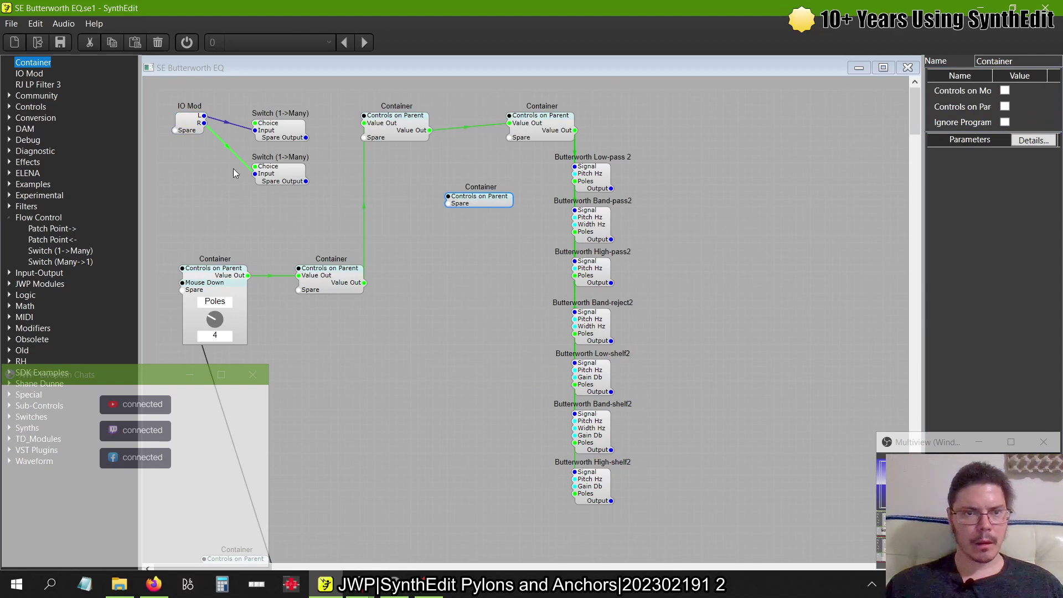
{"action": "left_click", "coordinate": [470, 205]}
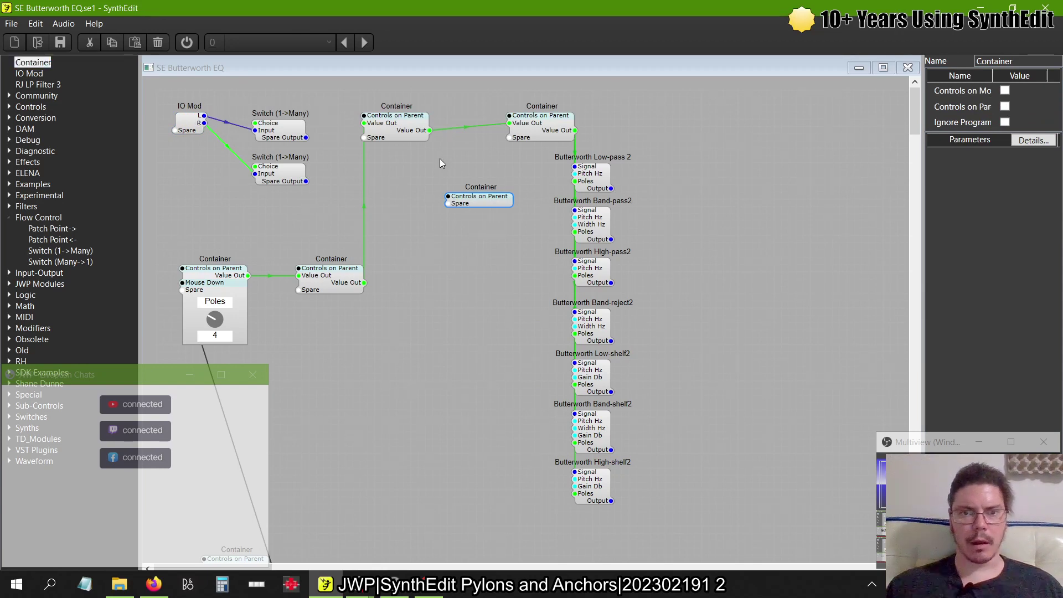
{"action": "left_click", "coordinate": [485, 202]}
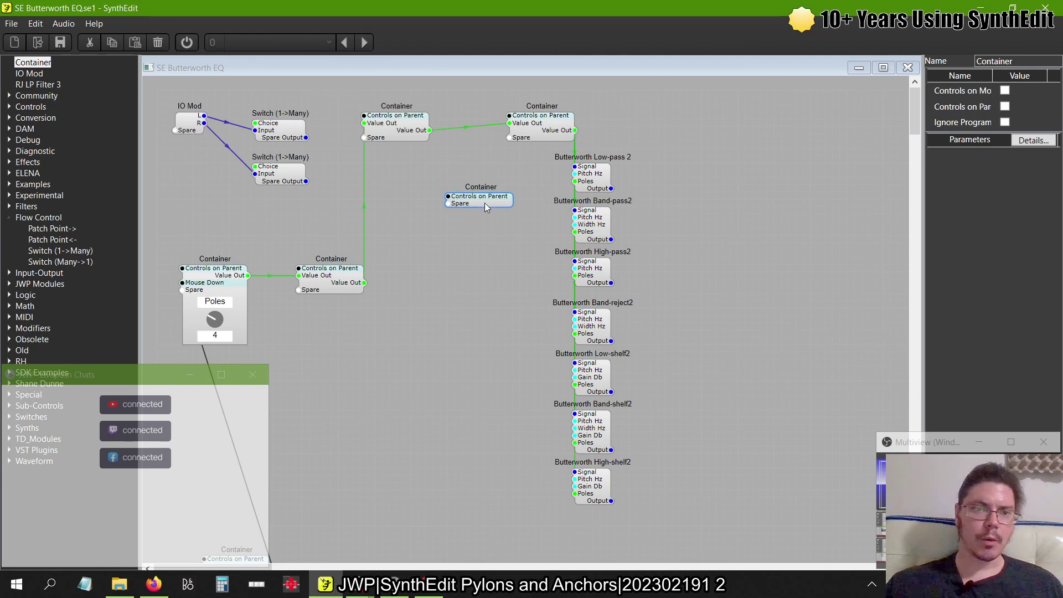
{"action": "key", "text": "Delete"}
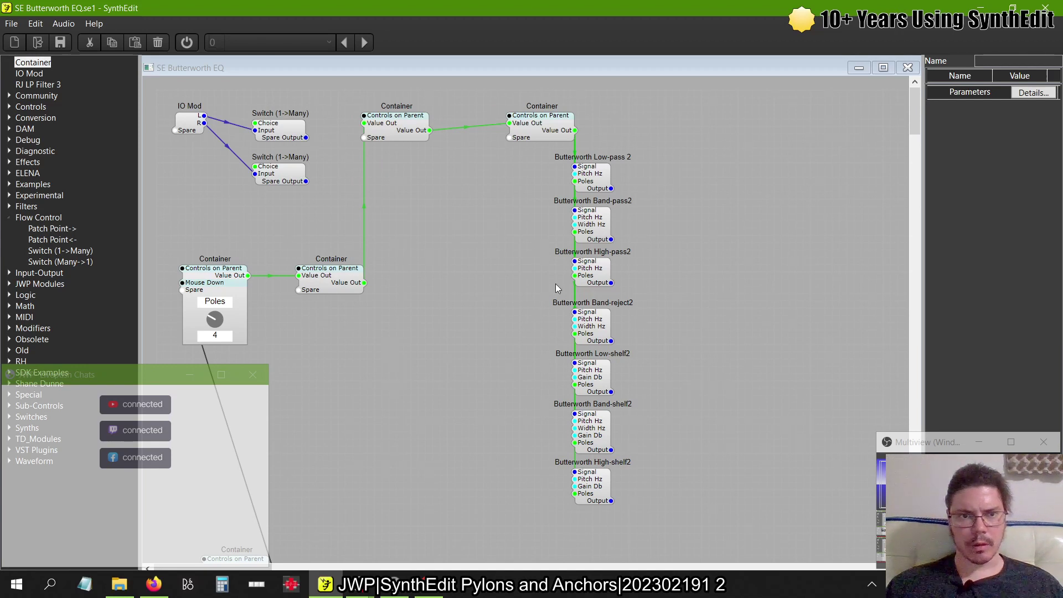
- Delete the wire between the IO Mod's R pin and the second Switch, and move that Switch further down
{"action": "left_click", "coordinate": [230, 148]}
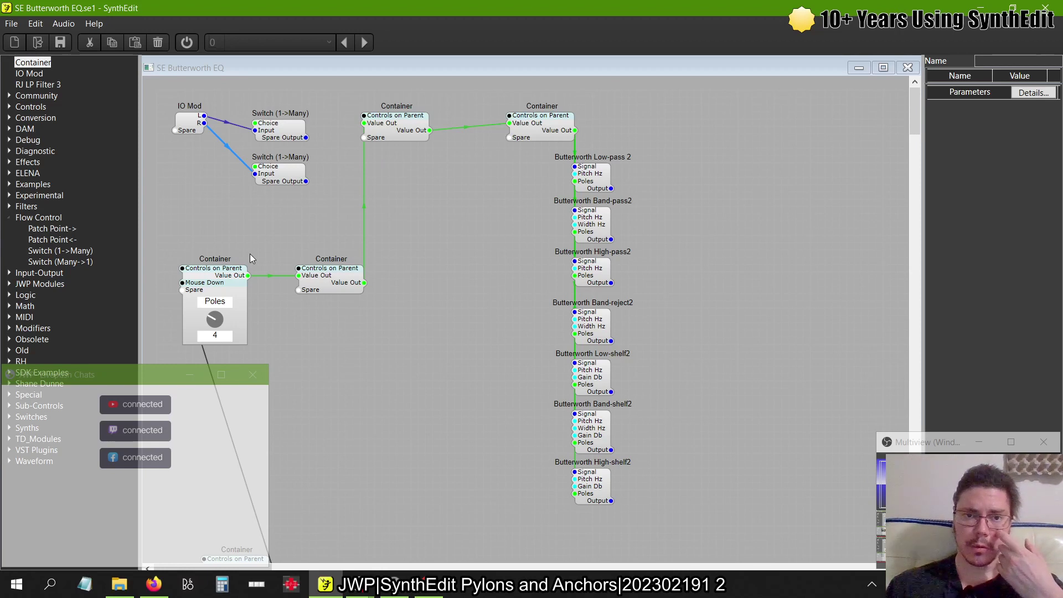
{"action": "key", "text": "Delete"}
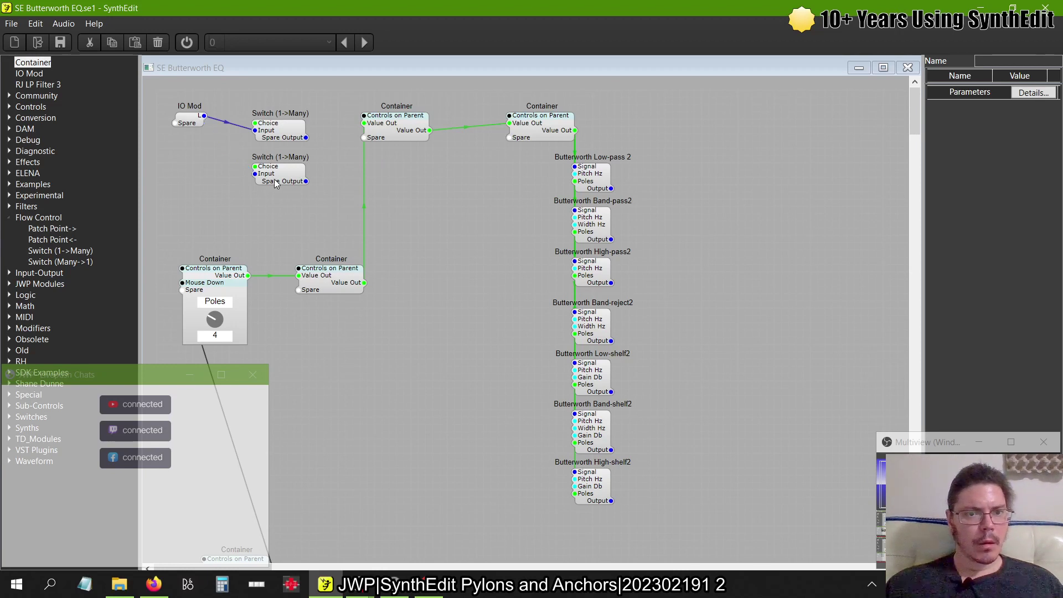
{"action": "left_click_drag", "start_coordinate": [274, 178], "coordinate": [275, 230]}
- Add a second IO Mod below the first and wire its spare pin to the second Switch's Input
{"action": "left_click", "coordinate": [33, 75]}
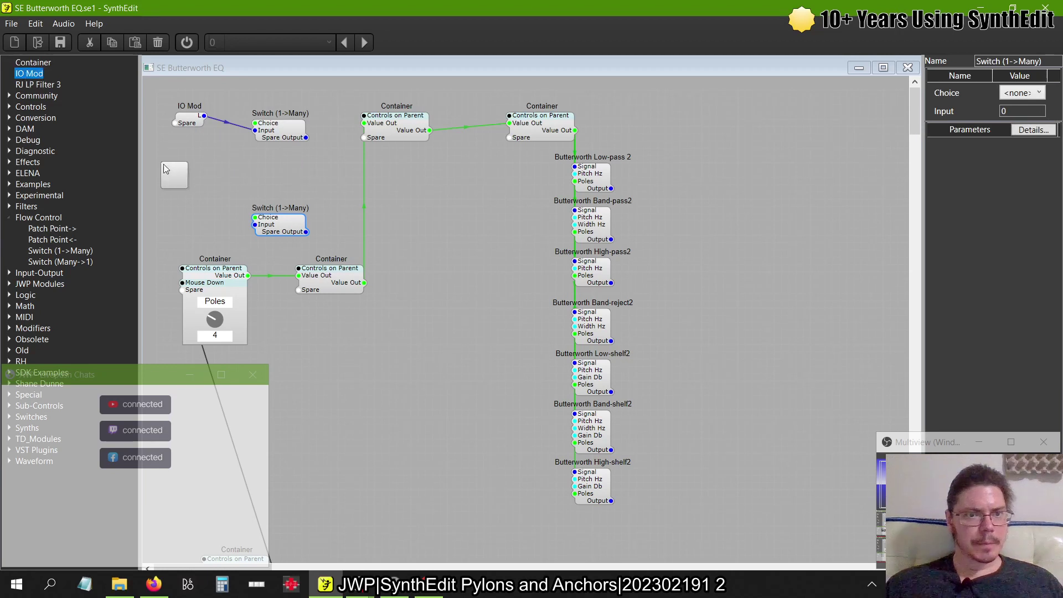
{"action": "left_click_drag", "start_coordinate": [181, 174], "coordinate": [255, 225]}
{"action": "left_click_drag", "start_coordinate": [190, 179], "coordinate": [184, 187]}
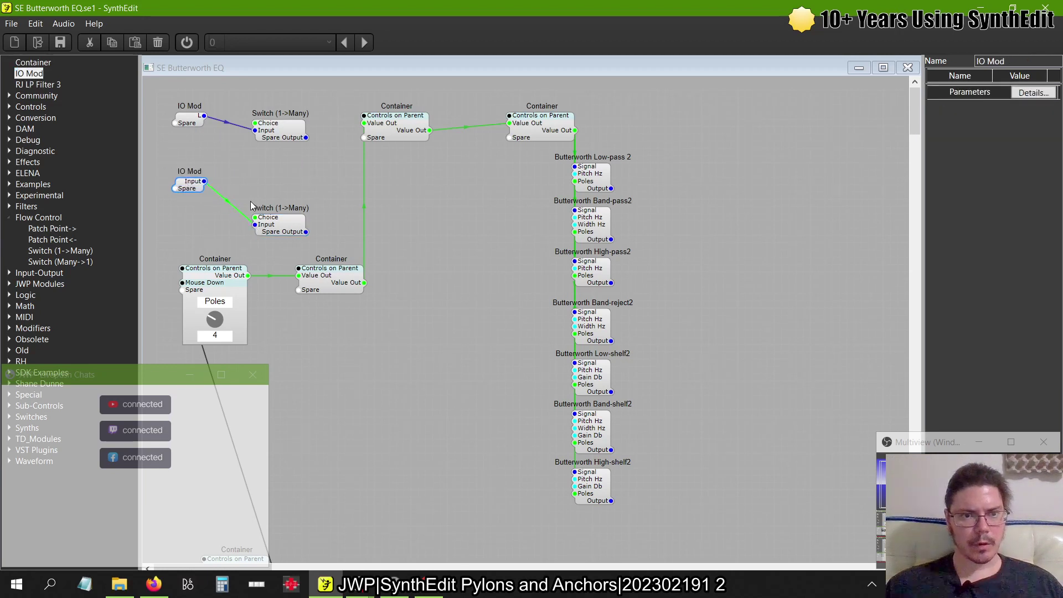
{"action": "left_click", "coordinate": [255, 210]}
- Name the second IO Mod's input R
{"action": "left_click", "coordinate": [185, 183]}
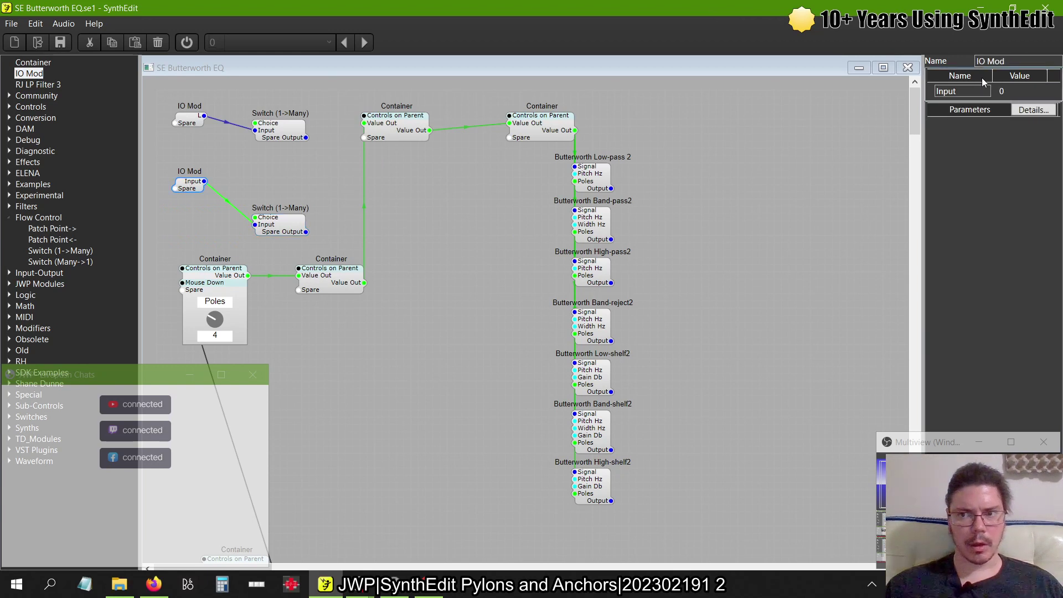
{"action": "left_click", "coordinate": [963, 91]}
{"action": "type", "text": "R"}
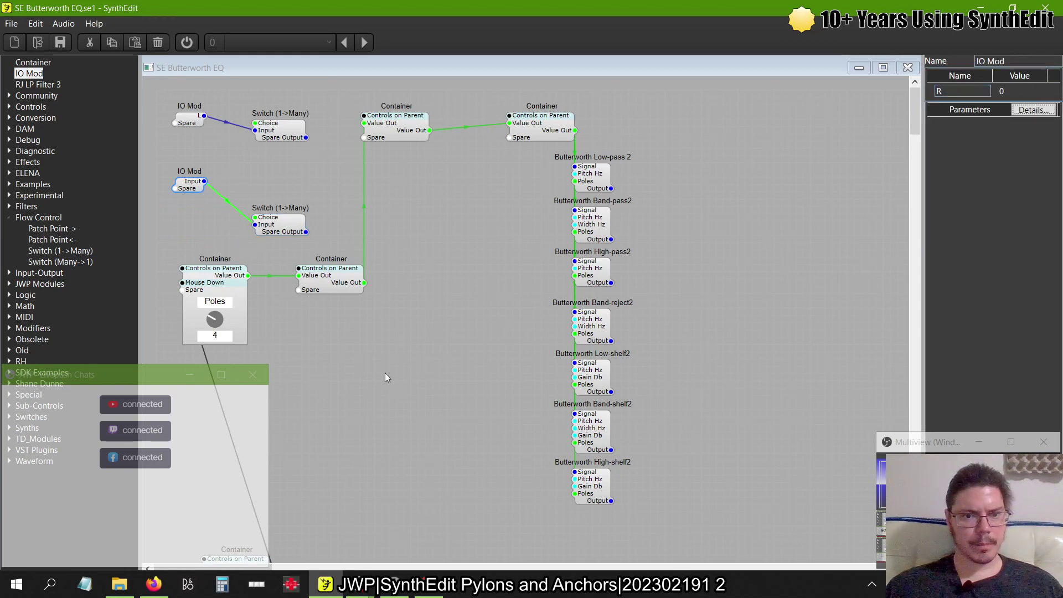
{"action": "left_click_drag", "start_coordinate": [394, 382], "coordinate": [203, 282]}
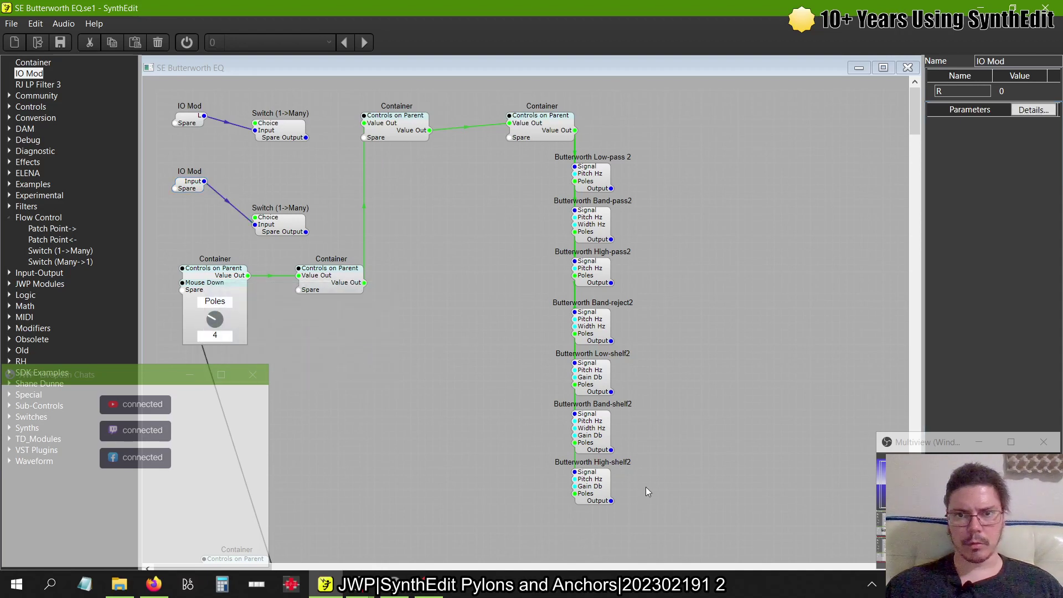
- Duplicate the third pass-through Container together with its seven Butterworth filters and place the copy below the original filter column
{"action": "left_click_drag", "start_coordinate": [649, 517], "coordinate": [494, 90]}
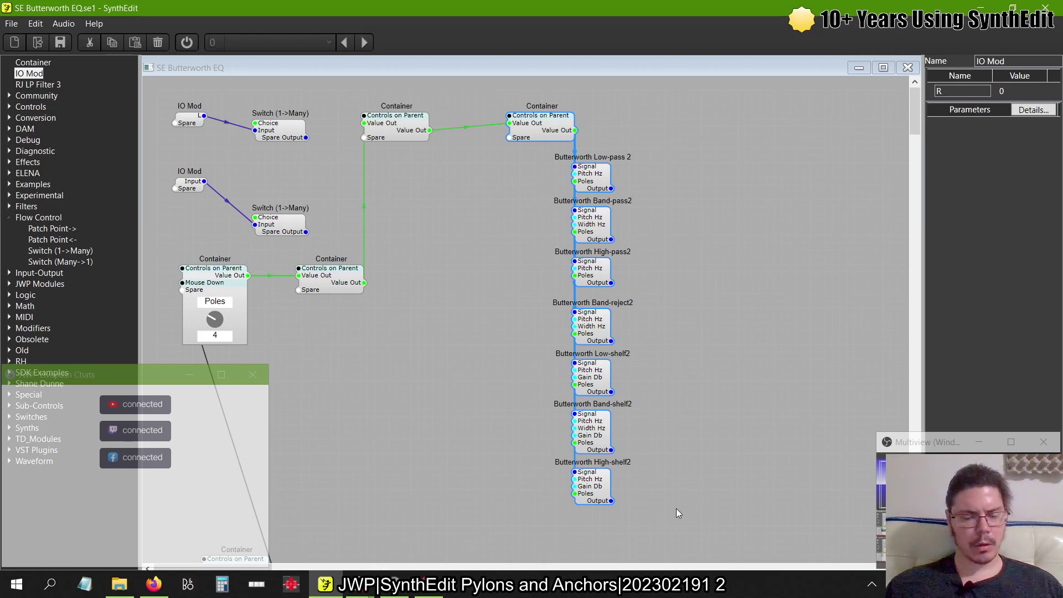
{"action": "key", "text": "alt+Tab"}
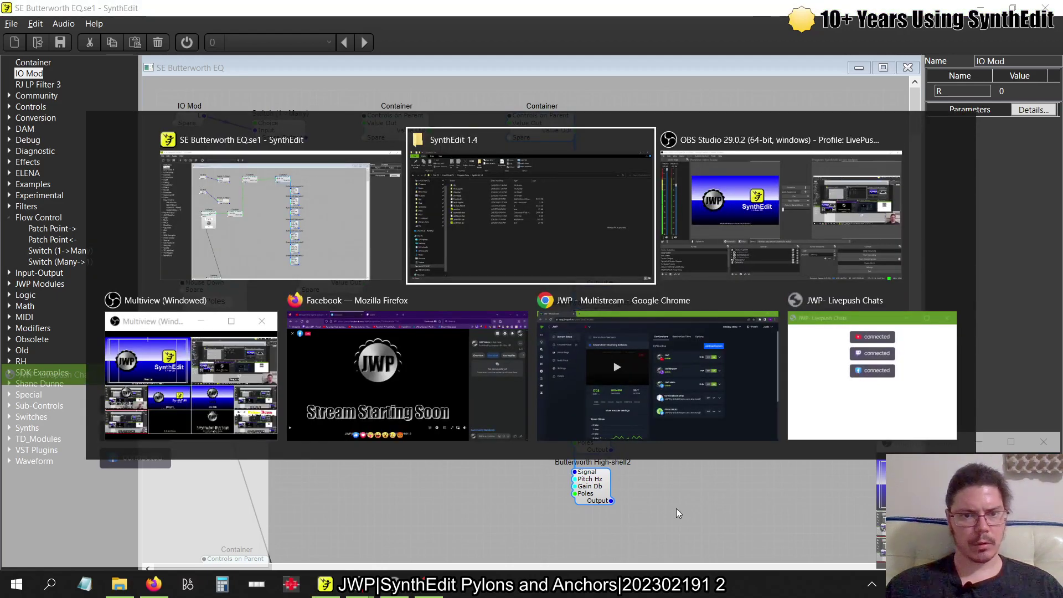
{"action": "key", "text": "alt+shift+Tab"}
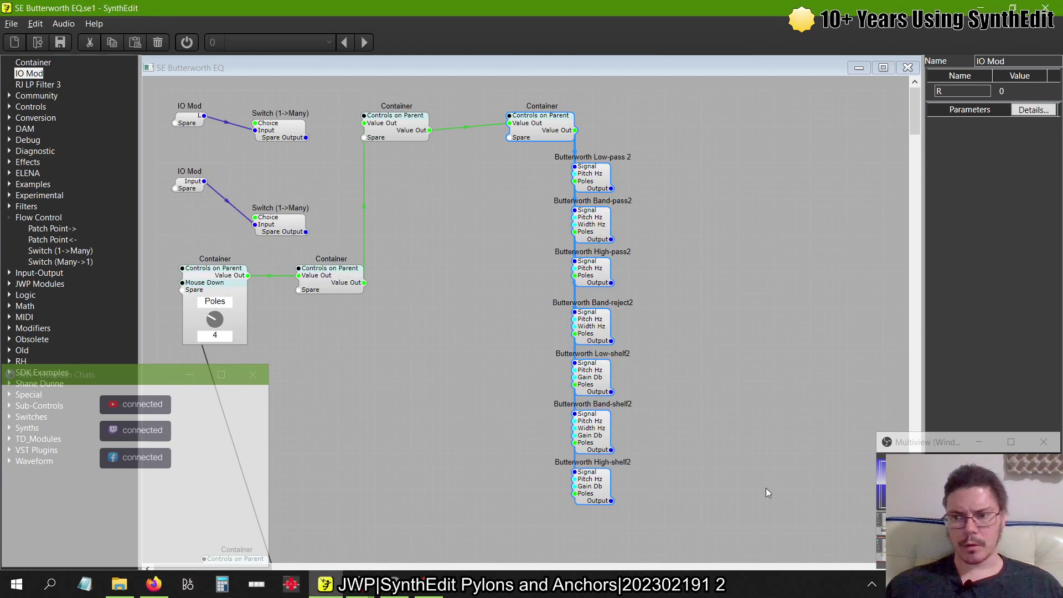
{"action": "left_click_drag", "start_coordinate": [666, 530], "coordinate": [498, 92]}
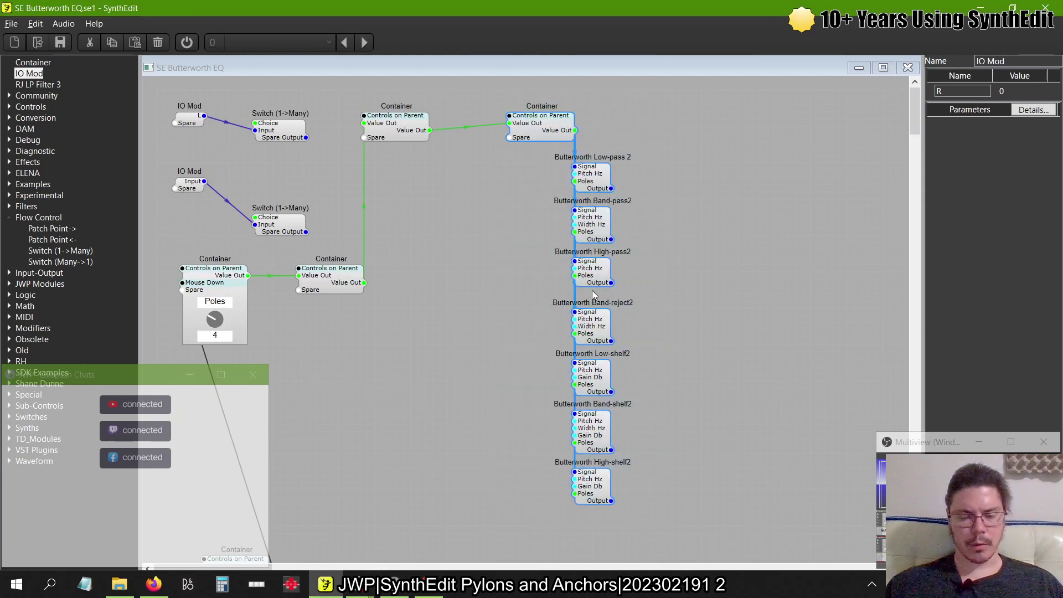
{"action": "key", "text": "ctrl+v"}
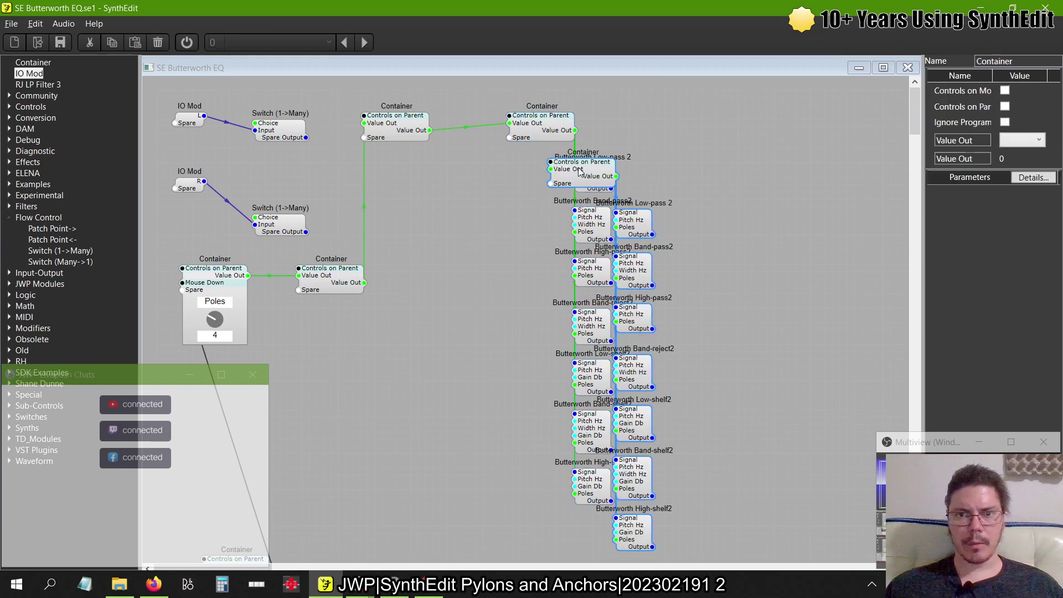
{"action": "left_click_drag", "start_coordinate": [578, 172], "coordinate": [712, 124]}
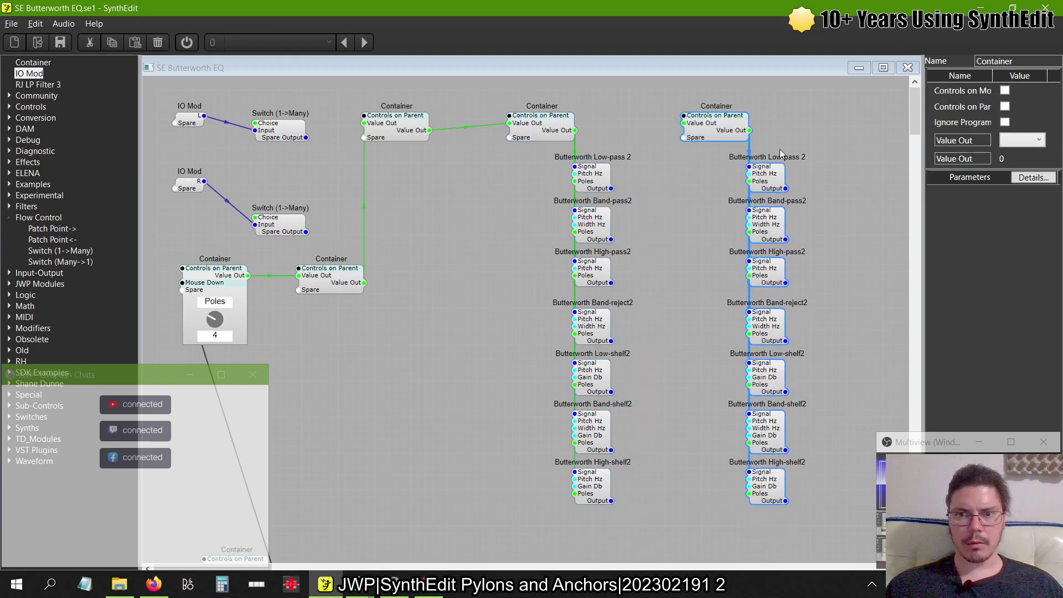
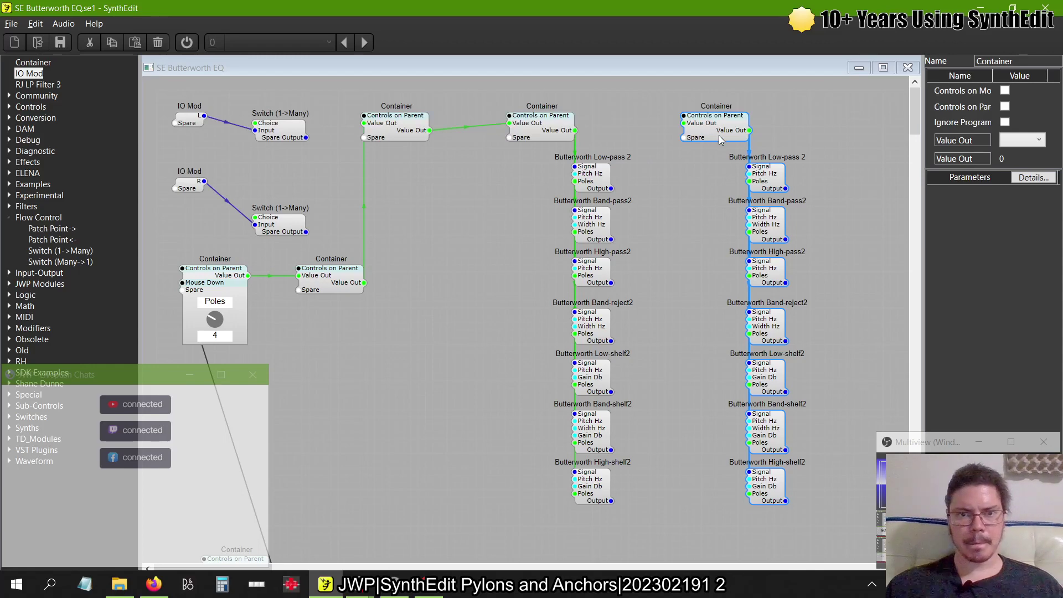
{"action": "left_click_drag", "start_coordinate": [720, 140], "coordinate": [538, 326]}
{"action": "scroll", "coordinate": [406, 320], "scroll_direction": "up", "scroll_amount": 4}
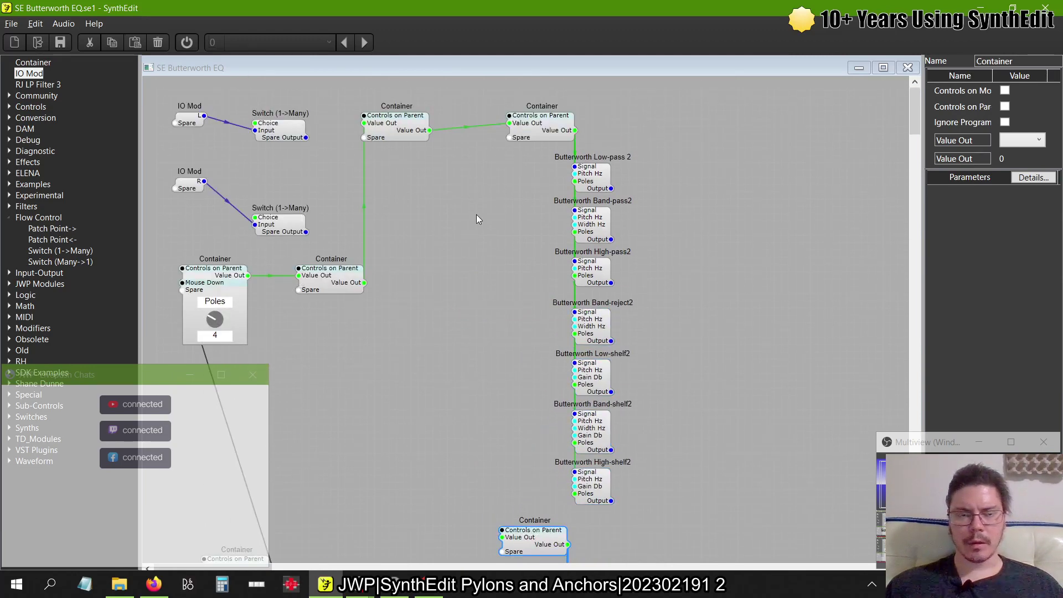
- Duplicate the second pass-through Container
{"action": "left_click", "coordinate": [397, 133]}
{"action": "key", "text": "ctrl+v"}
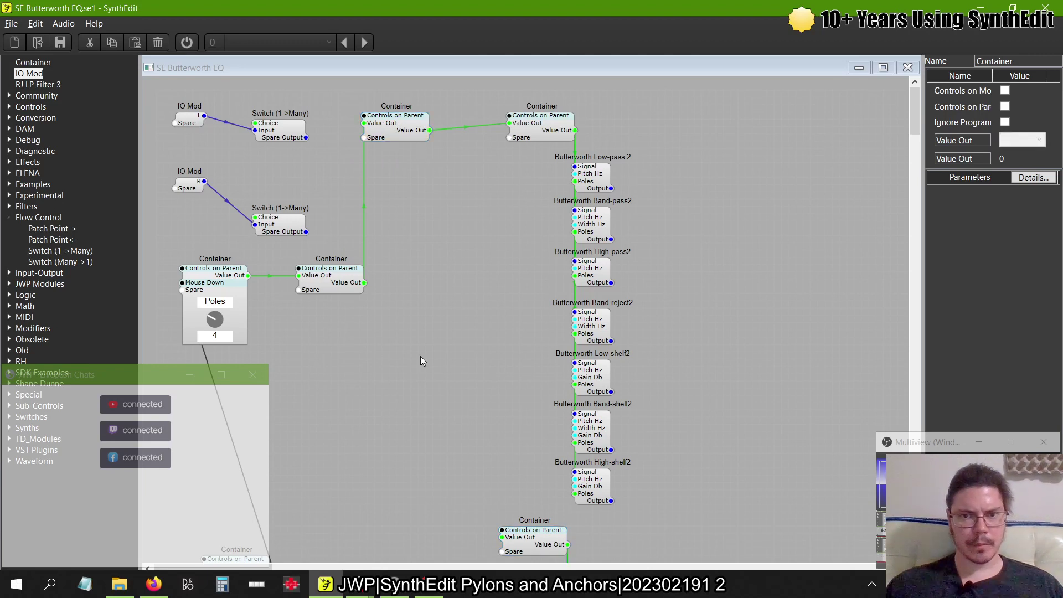
- Try to wire the duplicated Container's Value Out input directly to the first pass-through Container's Value Out
{"action": "left_click_drag", "start_coordinate": [395, 176], "coordinate": [364, 283]}
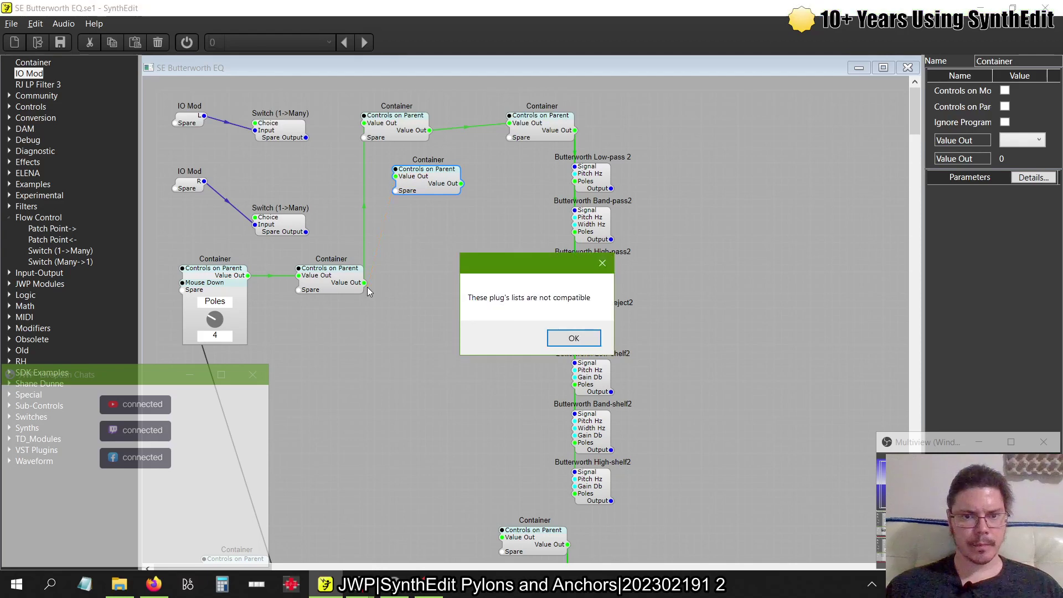
{"action": "left_click", "coordinate": [573, 339]}
{"action": "left_click_drag", "start_coordinate": [396, 178], "coordinate": [364, 285]}
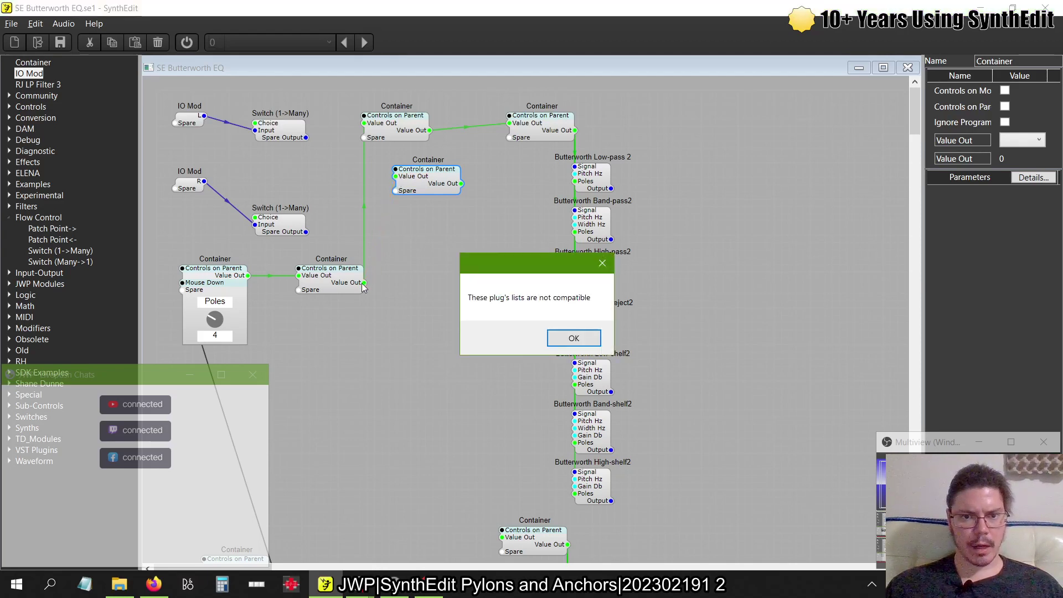
{"action": "left_click", "coordinate": [570, 336]}
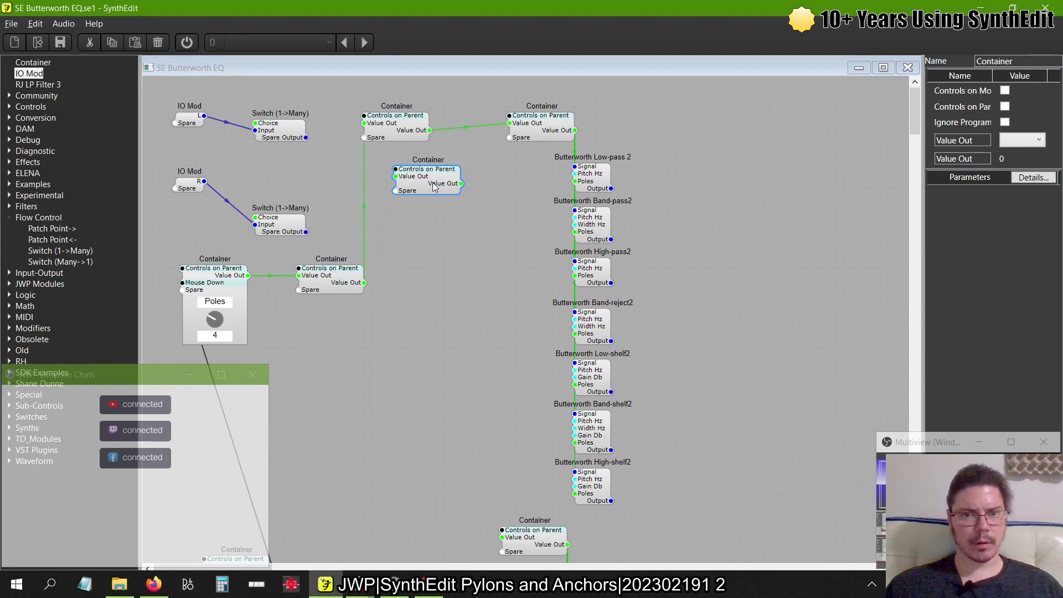
- Wire the duplicated Container between the first pass-through Container's Value Out and the lower filter group's Container, level with the latter
{"action": "left_click_drag", "start_coordinate": [435, 187], "coordinate": [513, 377]}
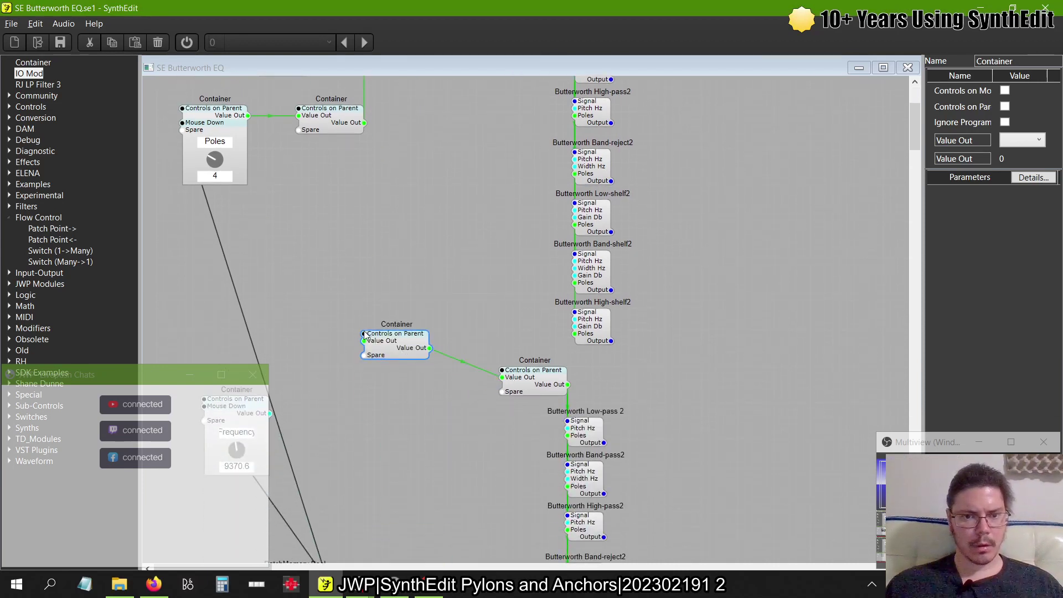
{"action": "left_click_drag", "start_coordinate": [364, 341], "coordinate": [364, 122]}
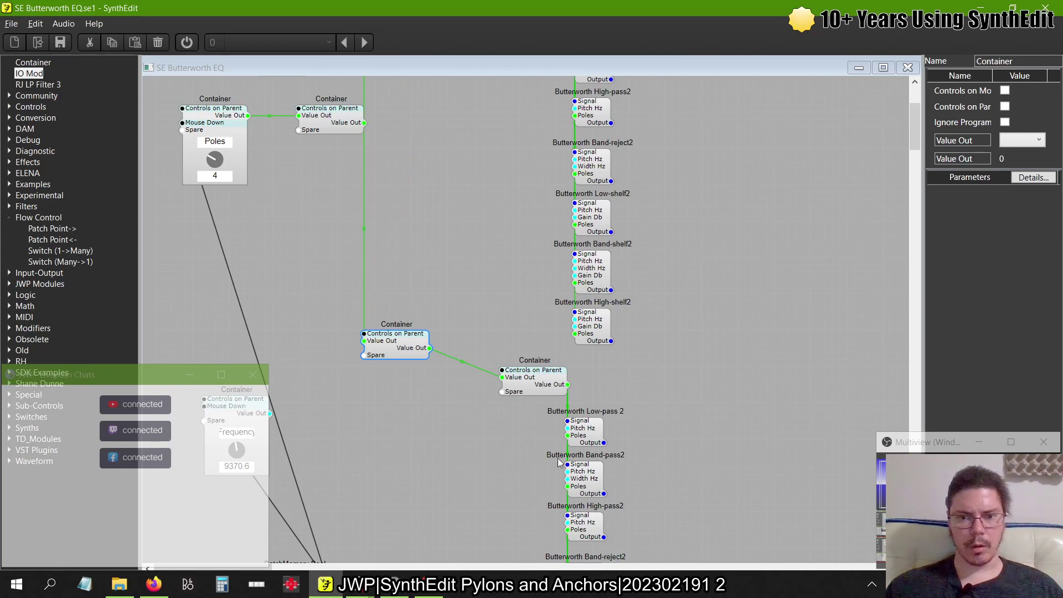
{"action": "left_click_drag", "start_coordinate": [400, 360], "coordinate": [393, 383]}
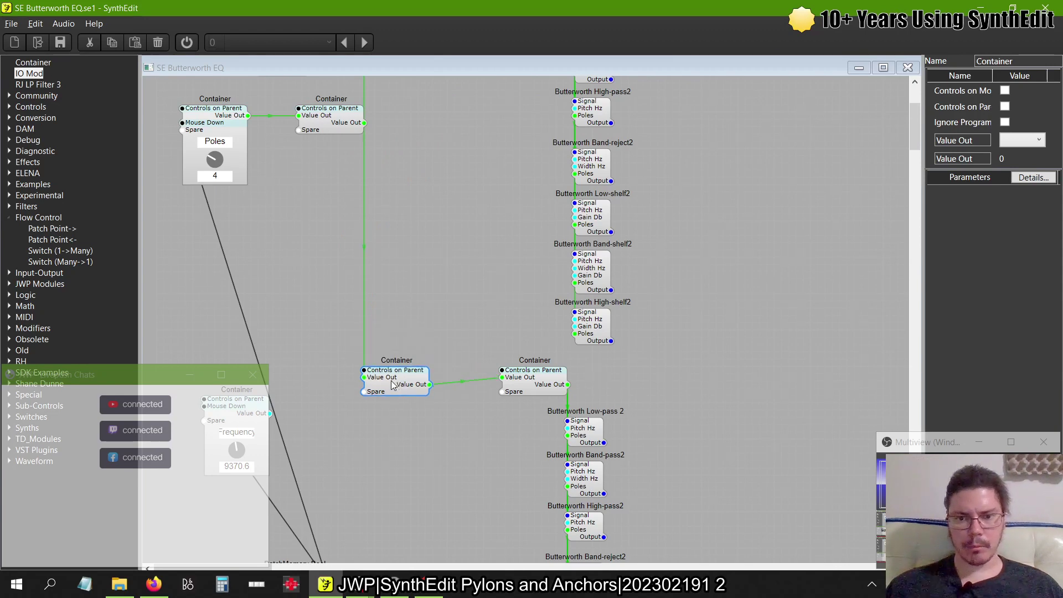
- Move the Poles knob Container and its first pass-through Container below all the other modules
{"action": "scroll", "coordinate": [440, 402], "scroll_direction": "up", "scroll_amount": 5}
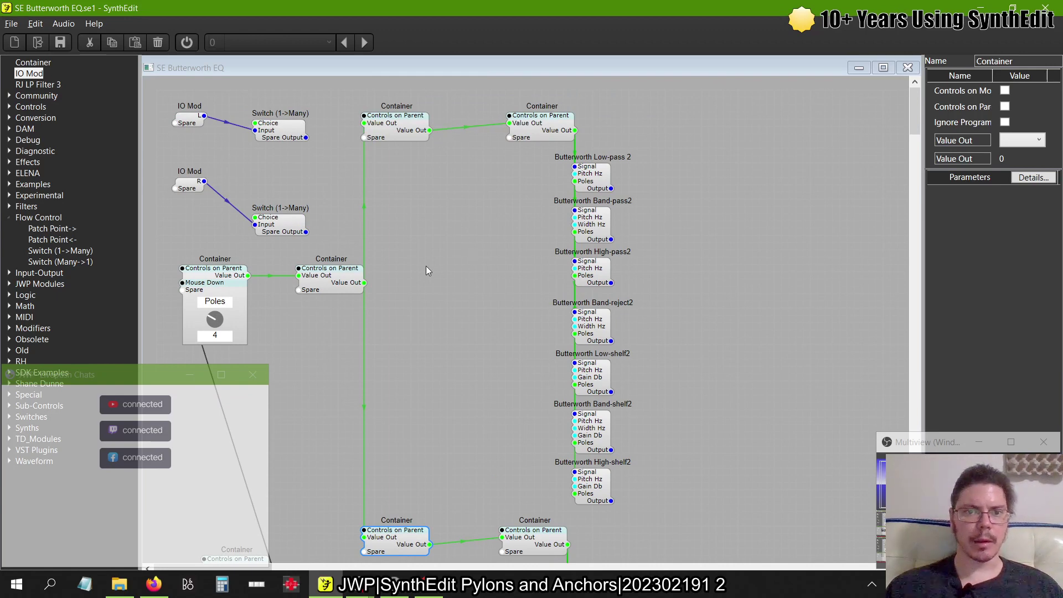
{"action": "scroll", "coordinate": [426, 266], "scroll_direction": "down", "scroll_amount": 2}
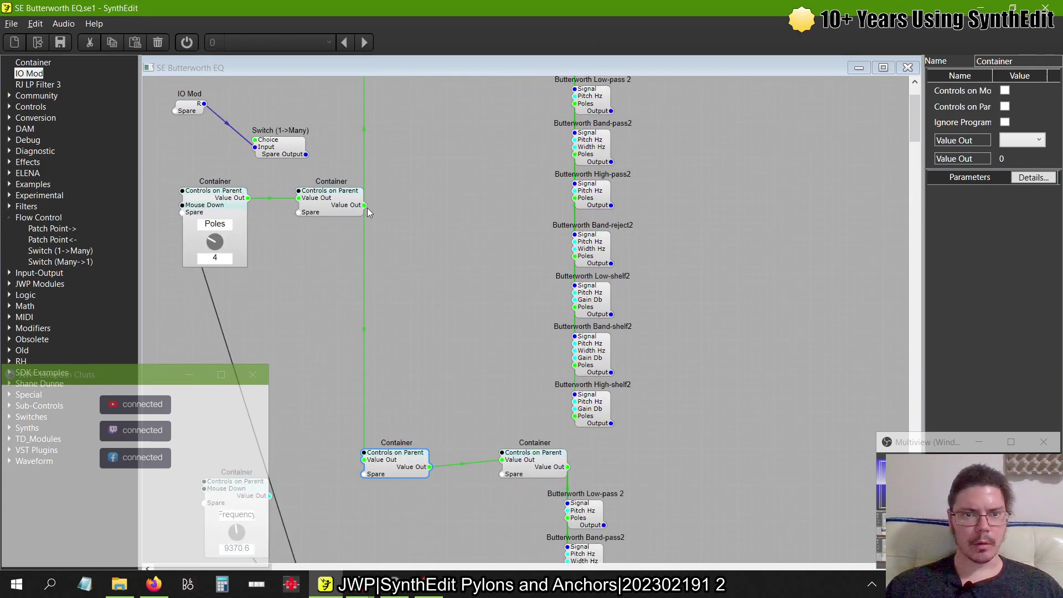
{"action": "scroll", "coordinate": [367, 208], "scroll_direction": "up", "scroll_amount": 2}
{"action": "scroll", "coordinate": [563, 427], "scroll_direction": "down", "scroll_amount": 10}
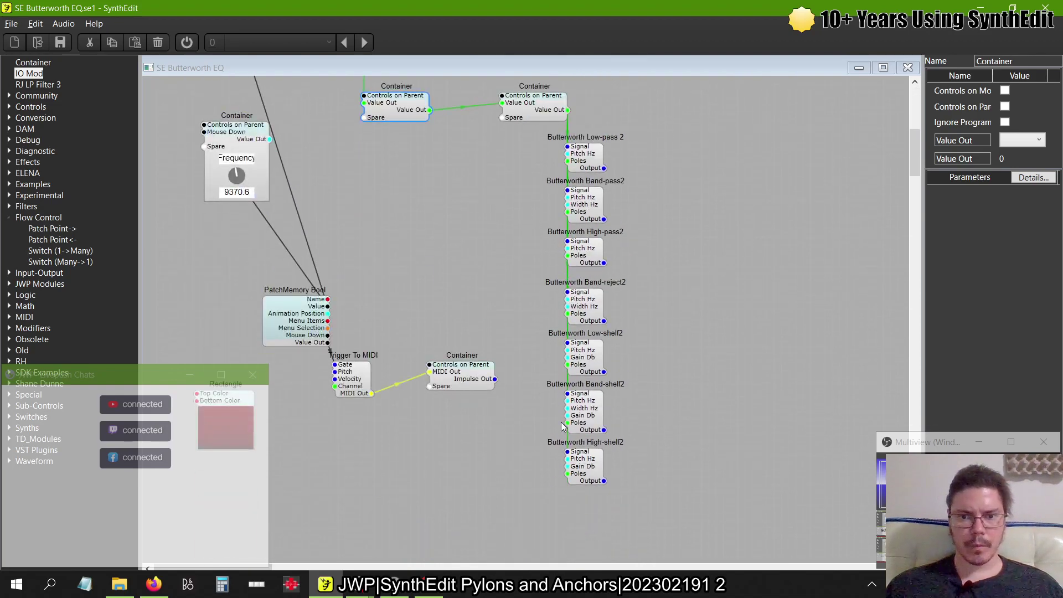
{"action": "scroll", "coordinate": [563, 426], "scroll_direction": "up", "scroll_amount": 10}
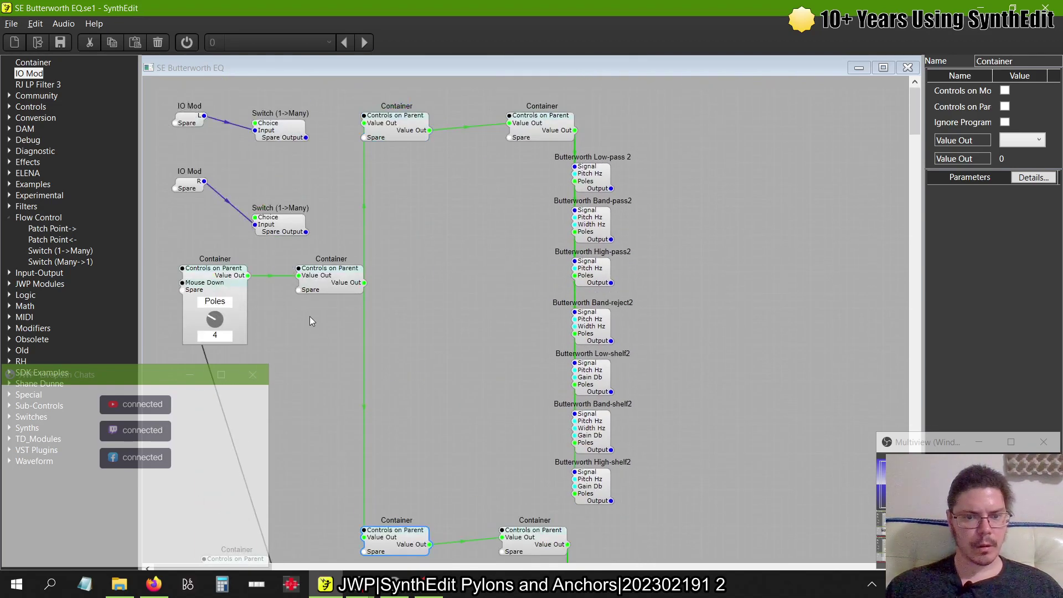
{"action": "scroll", "coordinate": [310, 321], "scroll_direction": "down", "scroll_amount": 3}
{"action": "left_click_drag", "start_coordinate": [300, 255], "coordinate": [182, 434]}
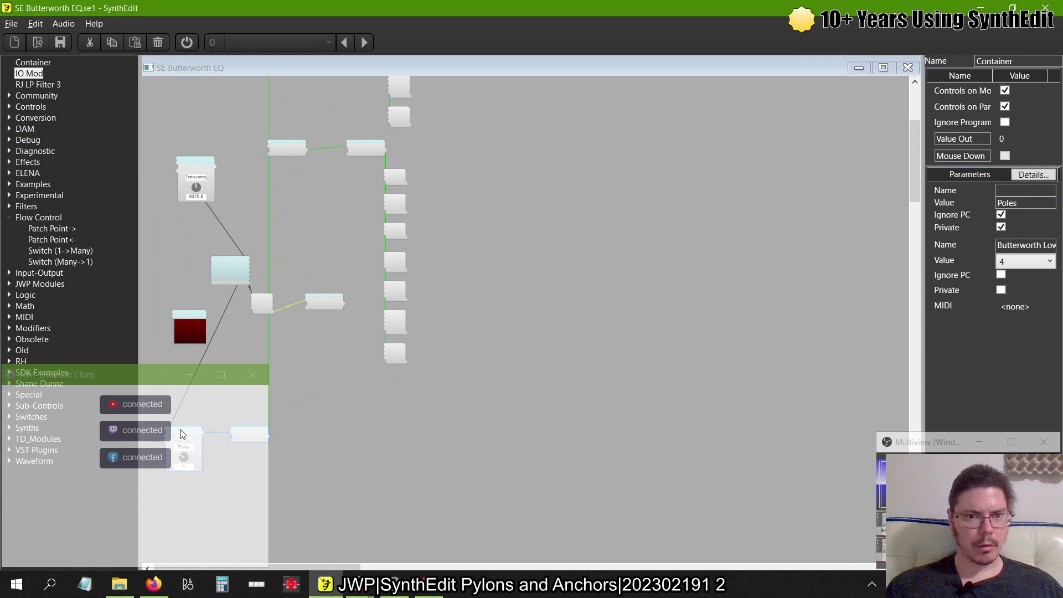
- Move PatchMemory Bool, Trigger To MIDI and its Container down below the Poles knob, and the Frequency knob to just above the red Rectangle
{"action": "left_click_drag", "start_coordinate": [334, 330], "coordinate": [191, 244]}
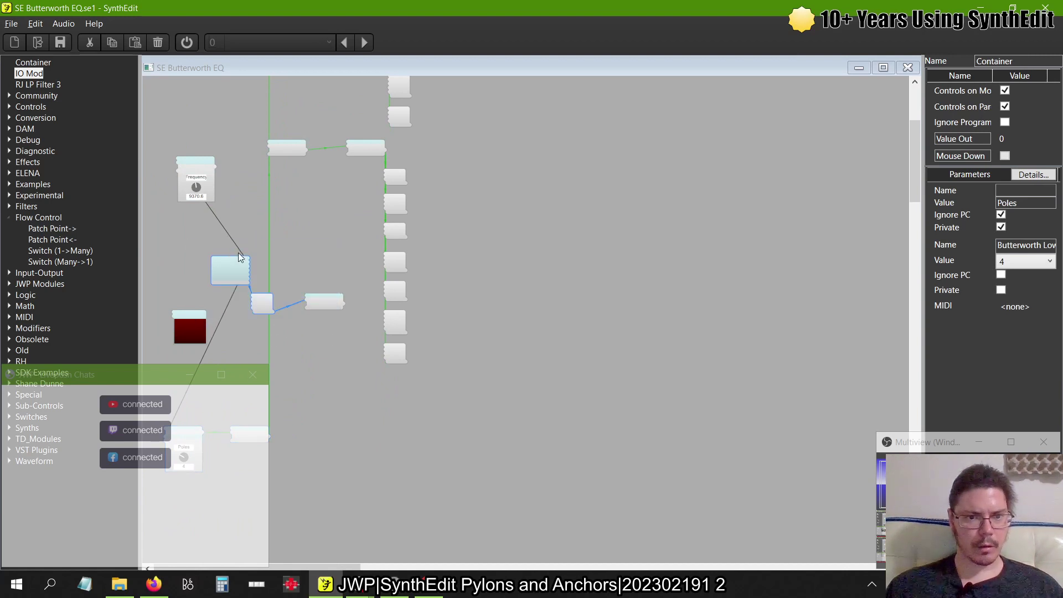
{"action": "left_click_drag", "start_coordinate": [228, 279], "coordinate": [224, 503]}
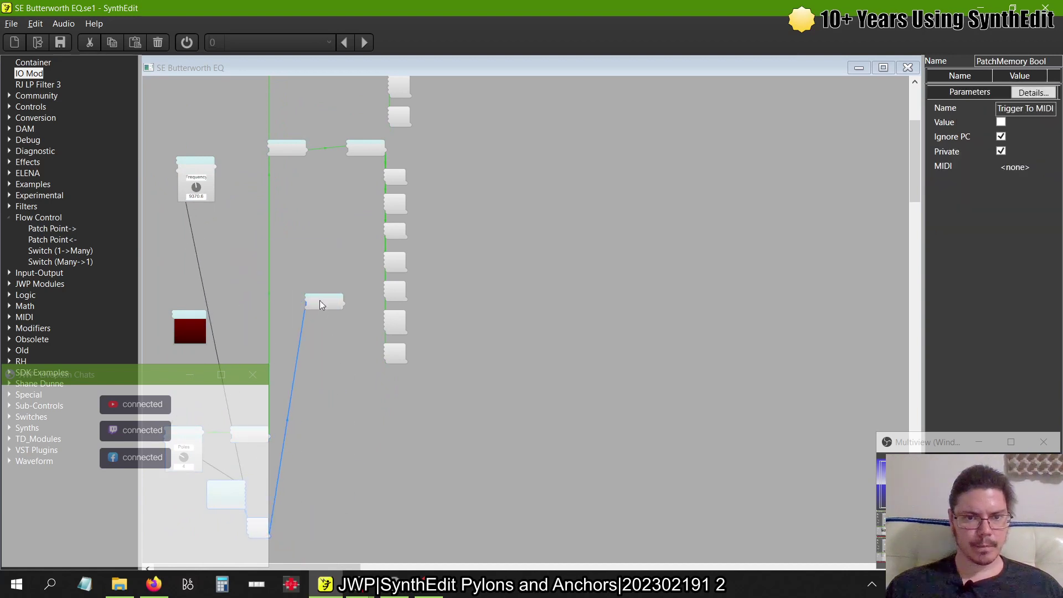
{"action": "left_click_drag", "start_coordinate": [320, 300], "coordinate": [307, 508]}
{"action": "left_click_drag", "start_coordinate": [215, 165], "coordinate": [197, 260]}
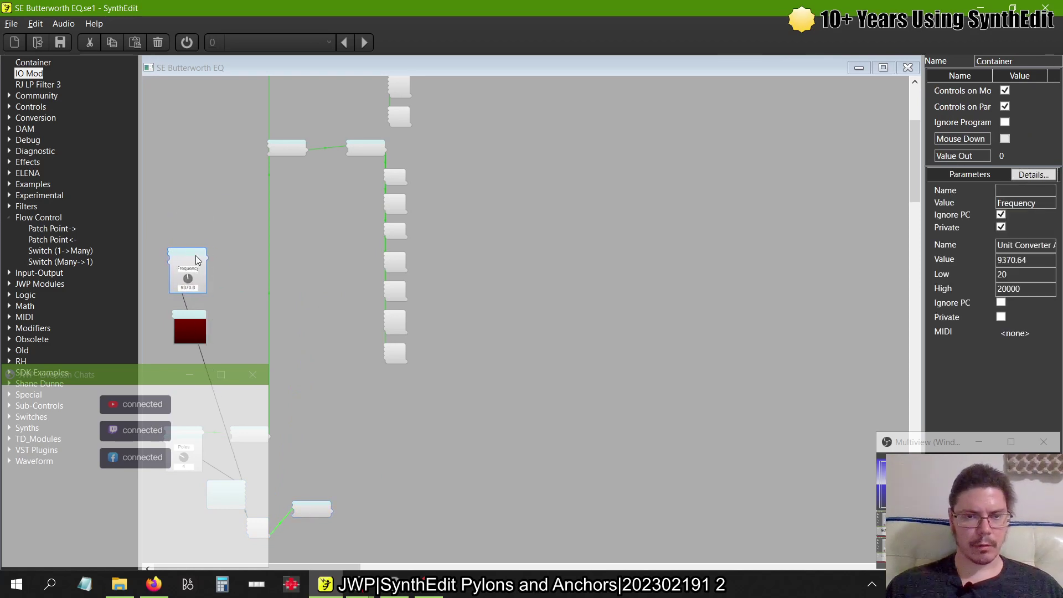
{"action": "key", "text": "ctrl+t"}
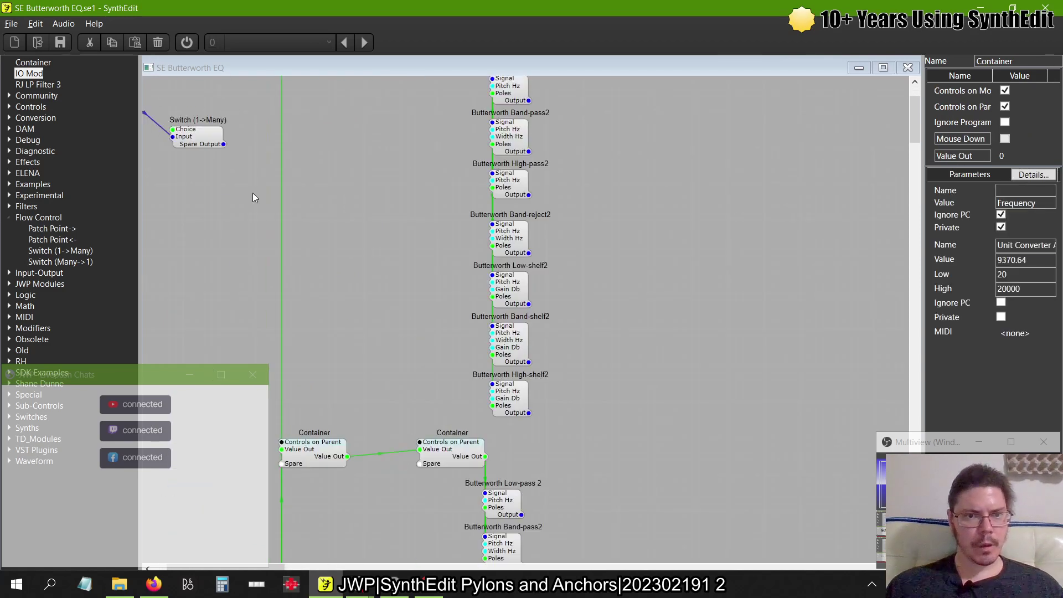
- Place the R IO Mod and its Switch beside the lower filter group, and lower the L IO Mod and its Switch beside the upper group
{"action": "left_click_drag", "start_coordinate": [329, 243], "coordinate": [205, 105]}
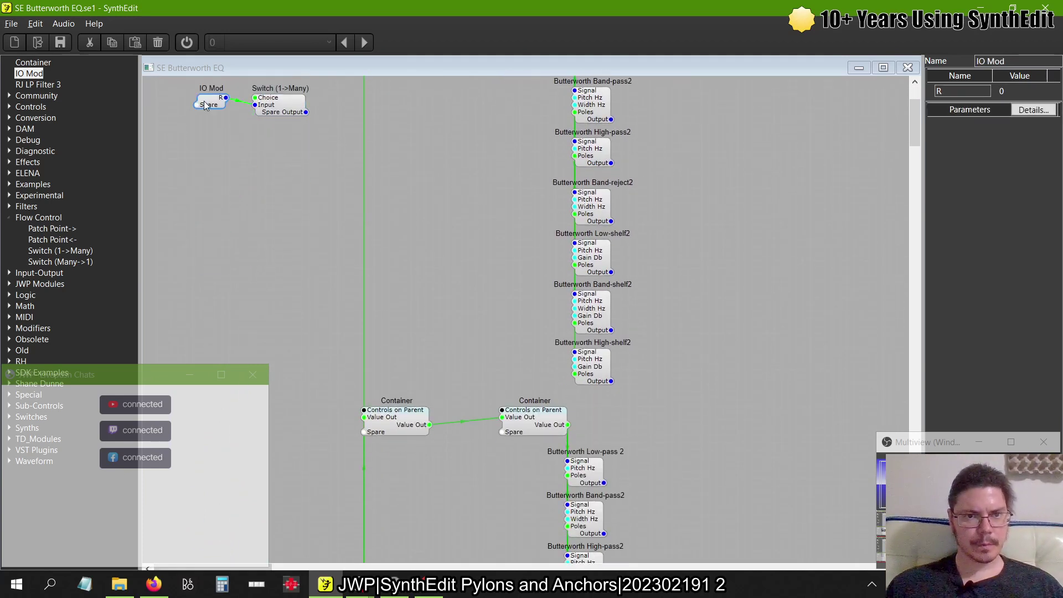
{"action": "left_click_drag", "start_coordinate": [343, 138], "coordinate": [216, 251]}
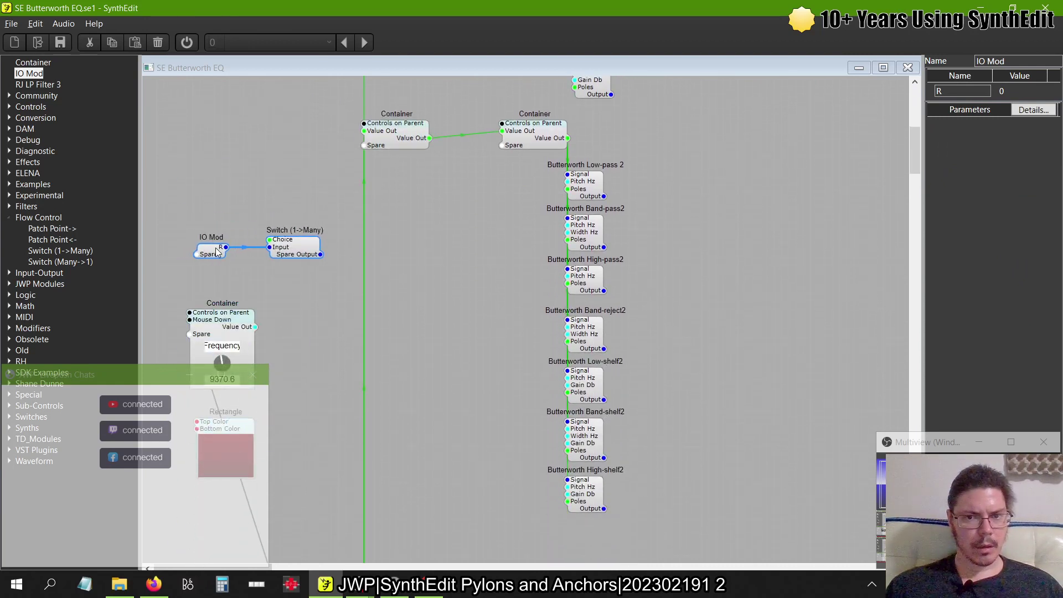
{"action": "key", "text": "ctrl+z"}
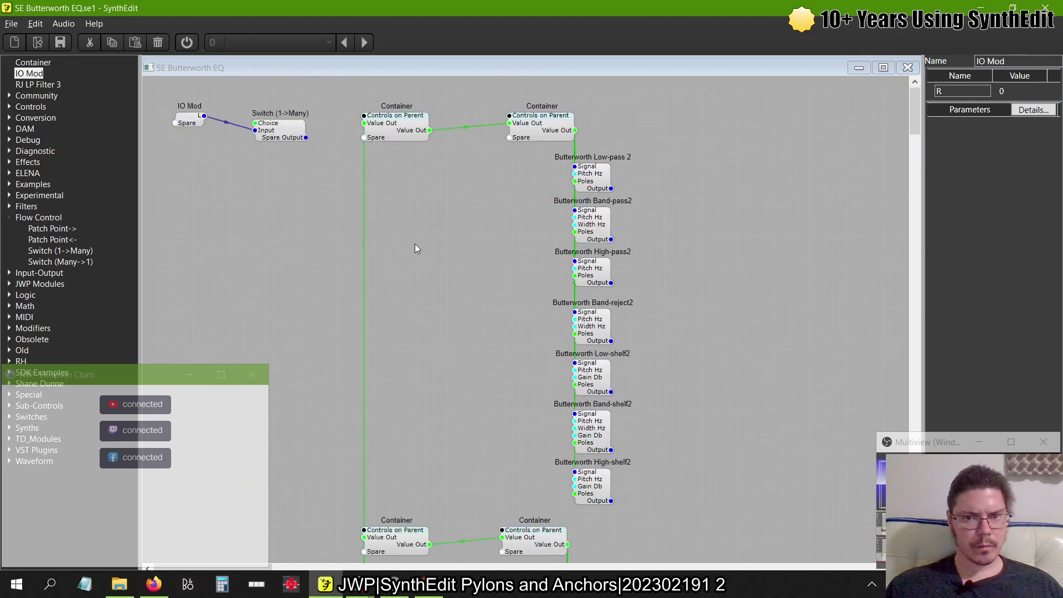
{"action": "left_click_drag", "start_coordinate": [352, 173], "coordinate": [177, 194]}
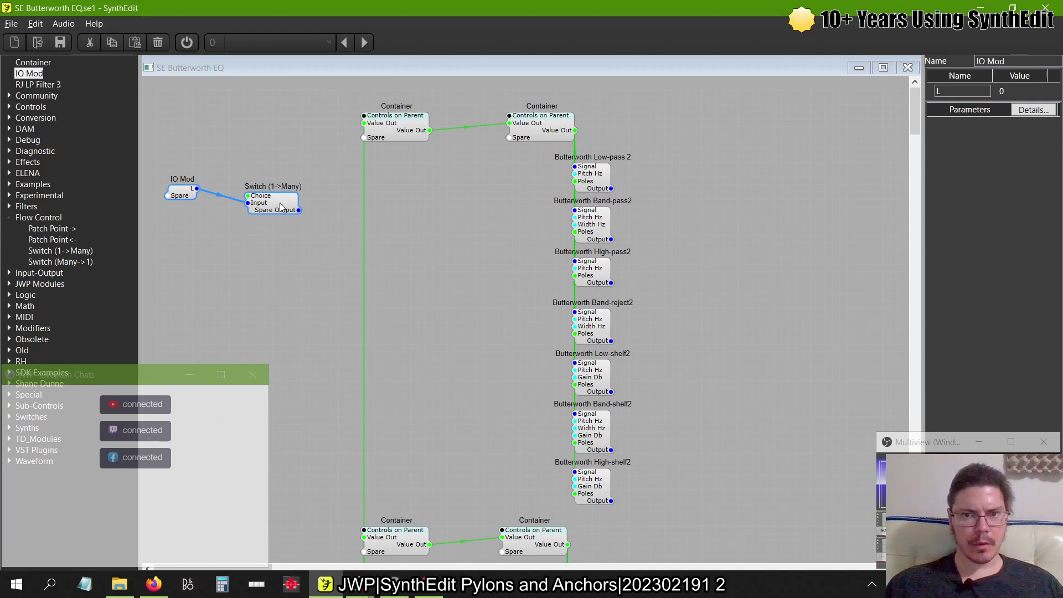
- Move the lower filter group and its two pass-through Containers farther down from the upper group
{"action": "scroll", "coordinate": [610, 311], "scroll_direction": "down", "scroll_amount": 3}
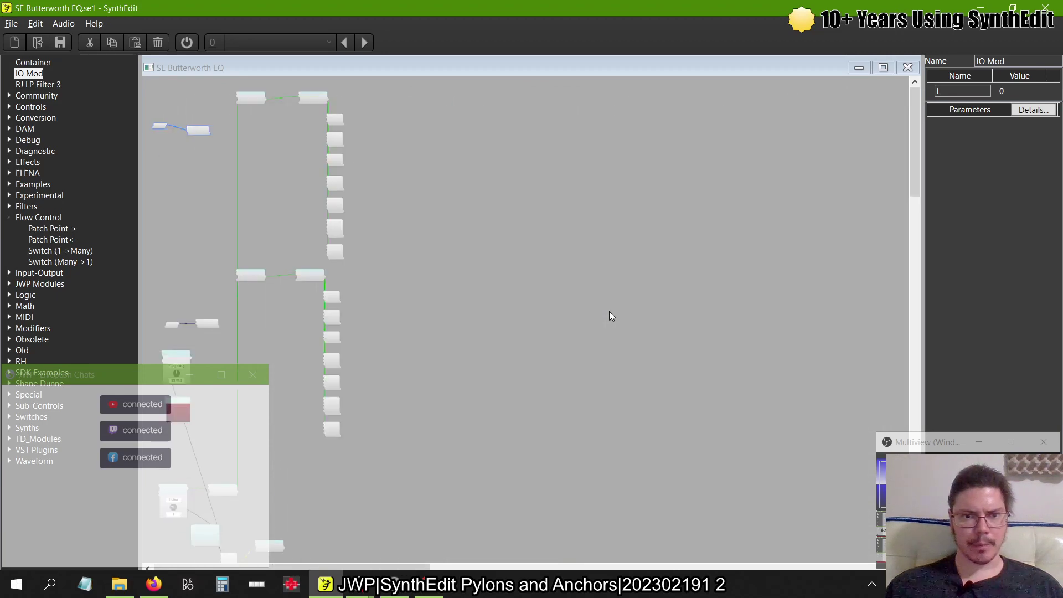
{"action": "left_click_drag", "start_coordinate": [385, 485], "coordinate": [363, 438]}
{"action": "left_click_drag", "start_coordinate": [255, 278], "coordinate": [254, 323]}
{"action": "scroll", "coordinate": [234, 218], "scroll_direction": "up", "scroll_amount": 3}
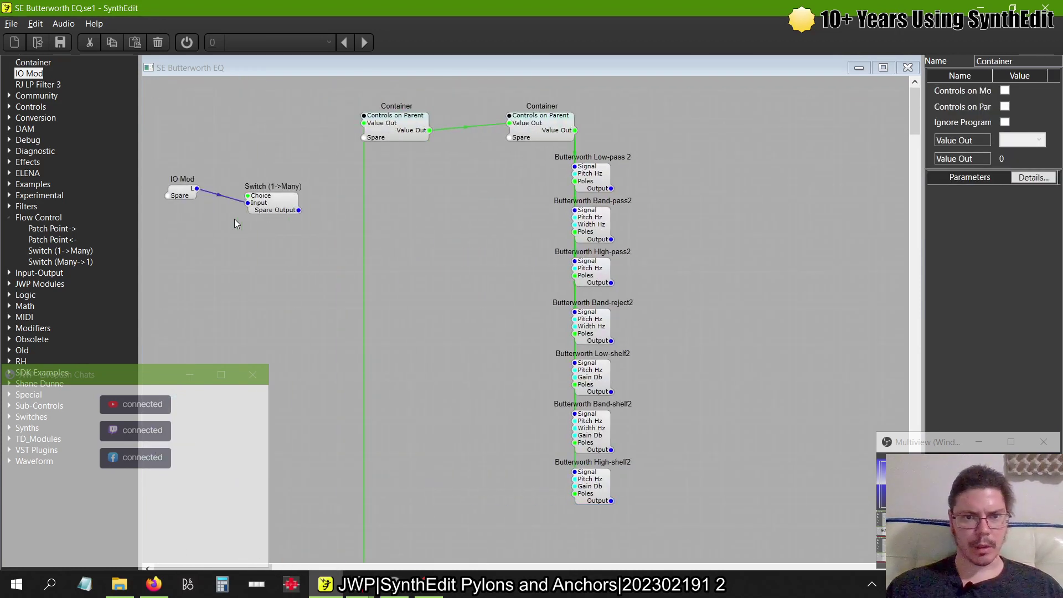
- Move the L Switch (1->Many) between the vertical Poles wire and the upper filter column
{"action": "left_click_drag", "start_coordinate": [268, 197], "coordinate": [381, 228]}
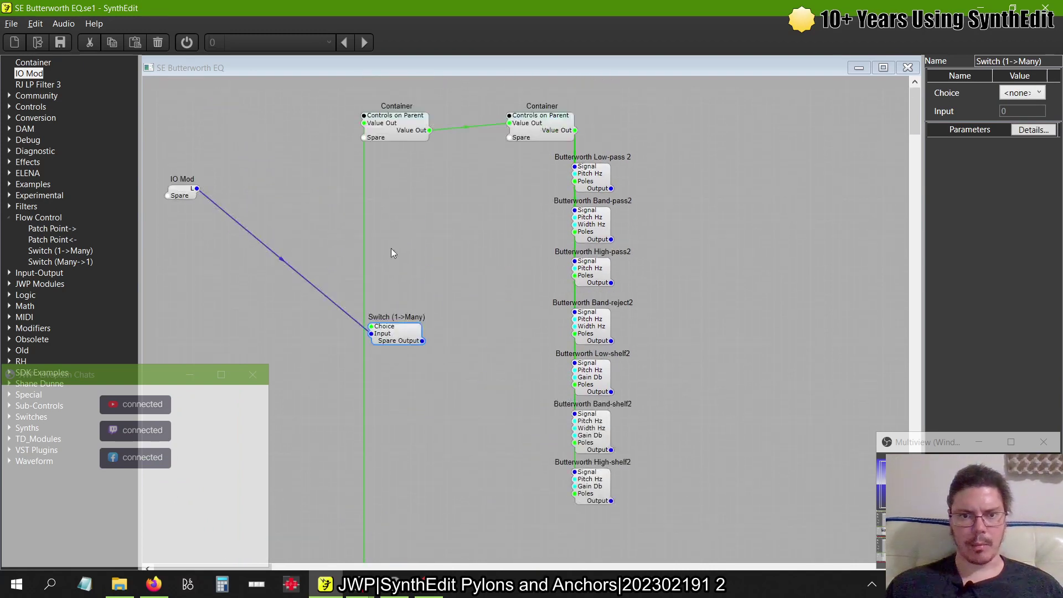
{"action": "left_click_drag", "start_coordinate": [394, 337], "coordinate": [446, 251]}
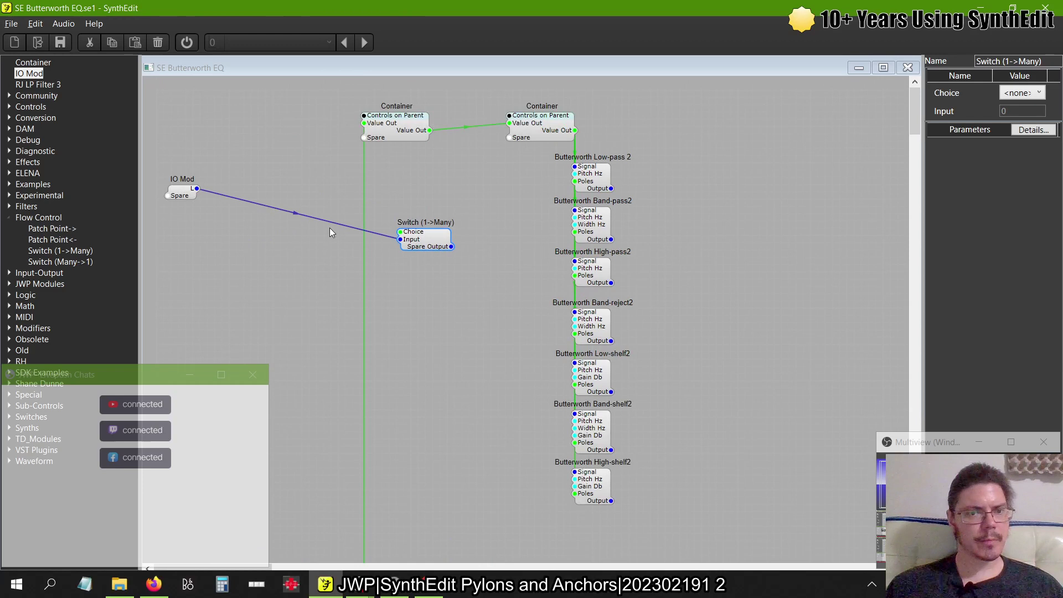
{"action": "left_click", "coordinate": [297, 220]}
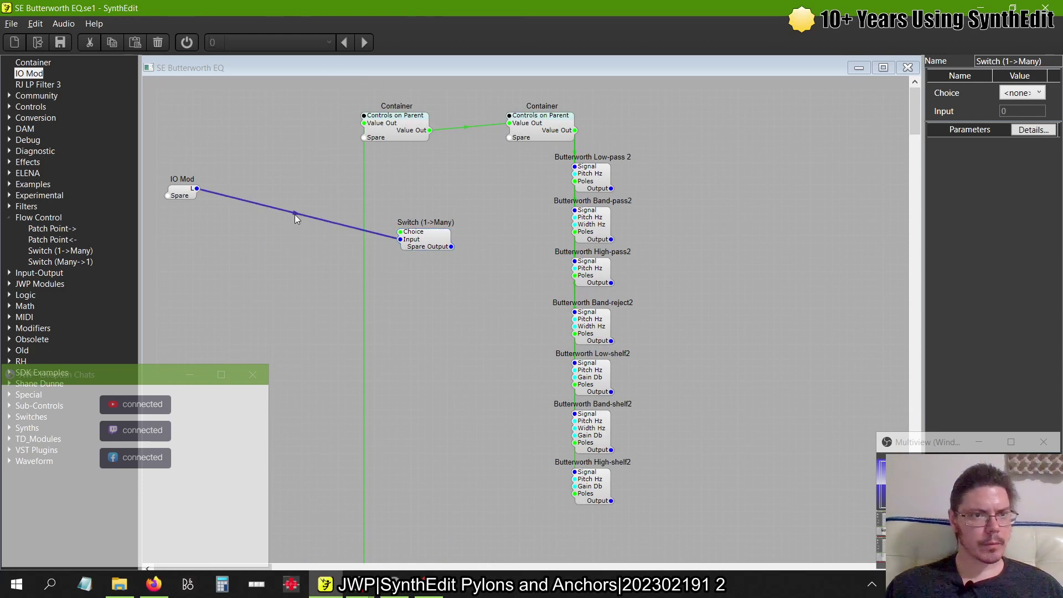
- Insert a Container fed by the L IO Mod and pass its L signal through to a second IO Mod inside it
{"action": "mouse_move", "coordinate": [280, 155]}
{"action": "left_mouse_down"}
{"action": "mouse_move", "coordinate": [257, 134]}
{"action": "mouse_move", "coordinate": [218, 173]}
{"action": "mouse_move", "coordinate": [266, 147]}
{"action": "left_mouse_up"}
{"action": "double_click", "coordinate": [308, 148]}
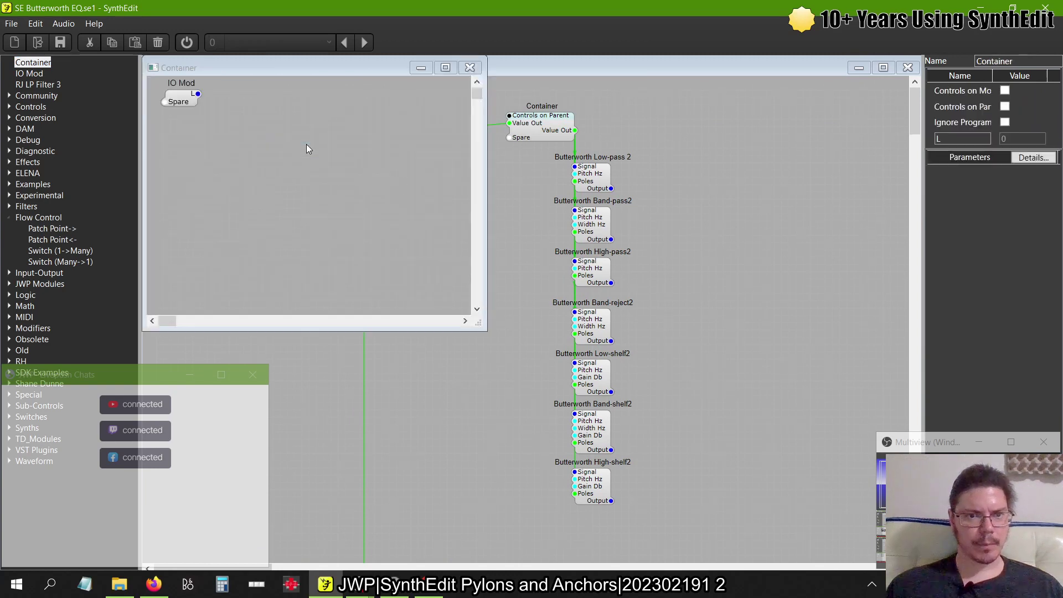
{"action": "left_click_drag", "start_coordinate": [185, 104], "coordinate": [195, 122]}
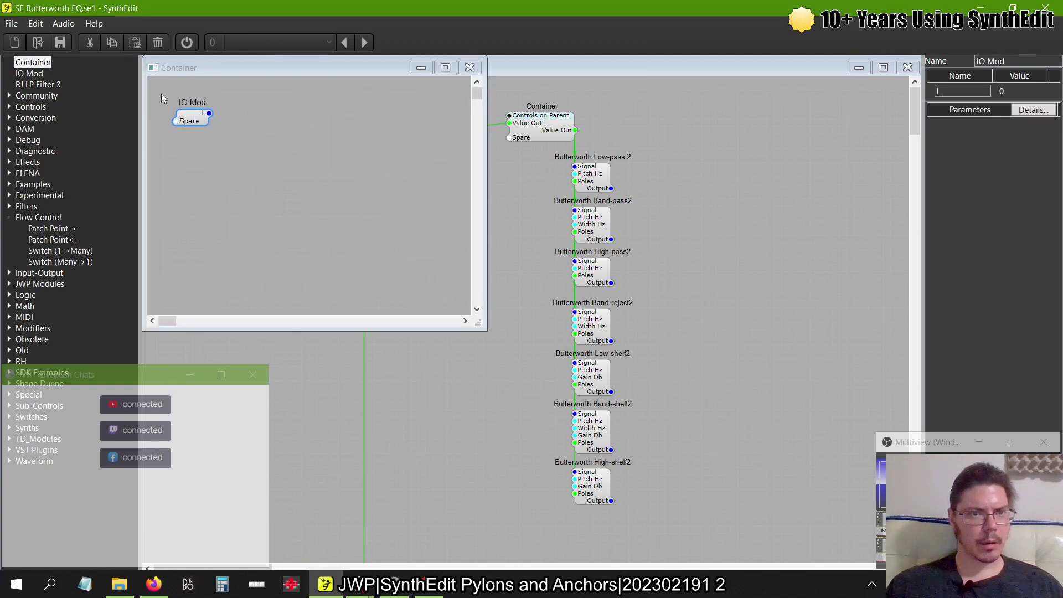
{"action": "key", "text": "ctrl+v"}
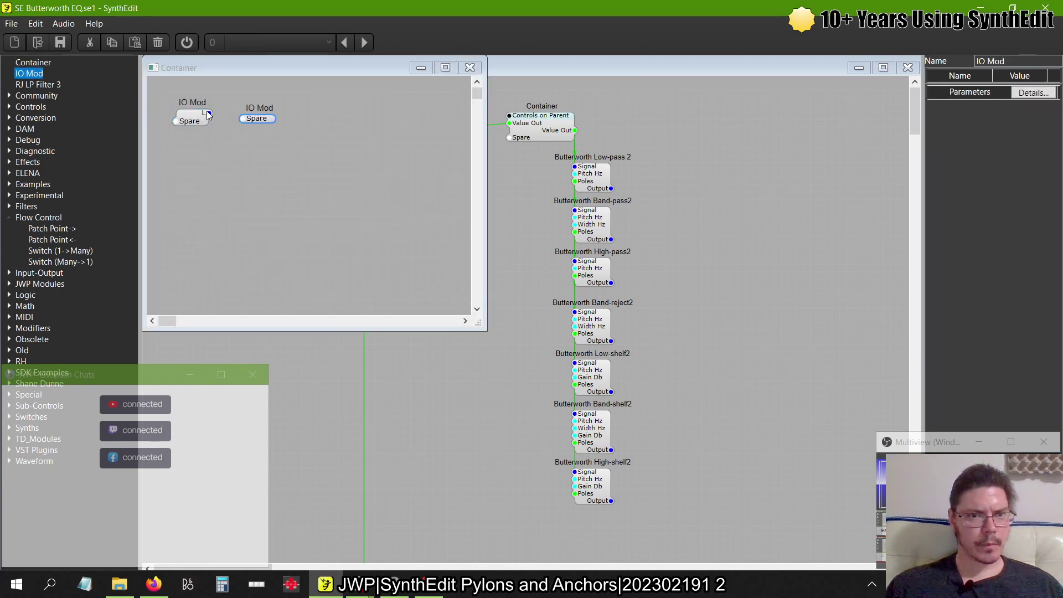
{"action": "left_click_drag", "start_coordinate": [209, 113], "coordinate": [242, 119]}
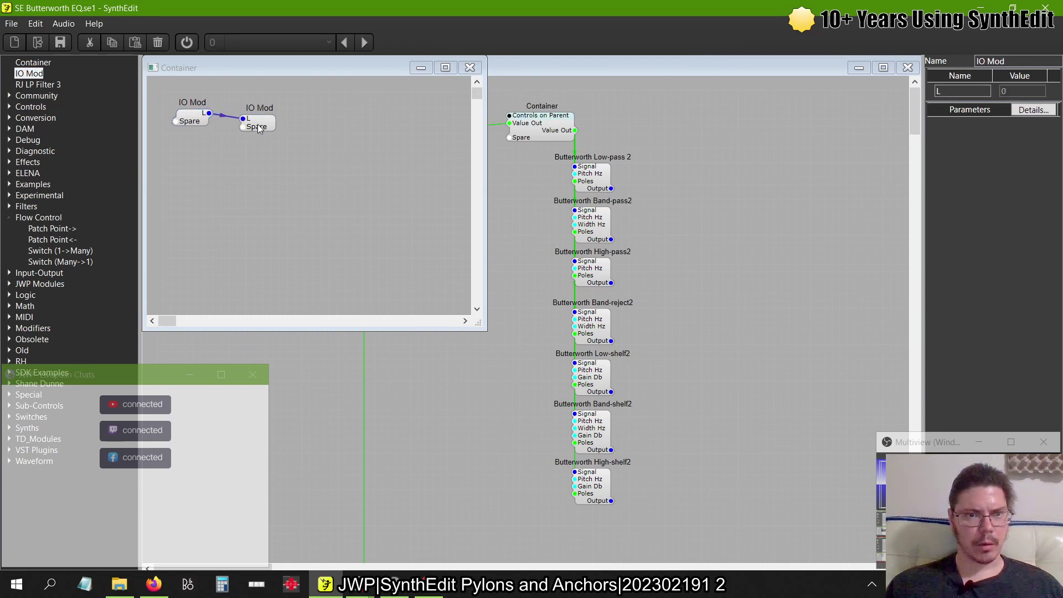
{"action": "left_click", "coordinate": [258, 122]}
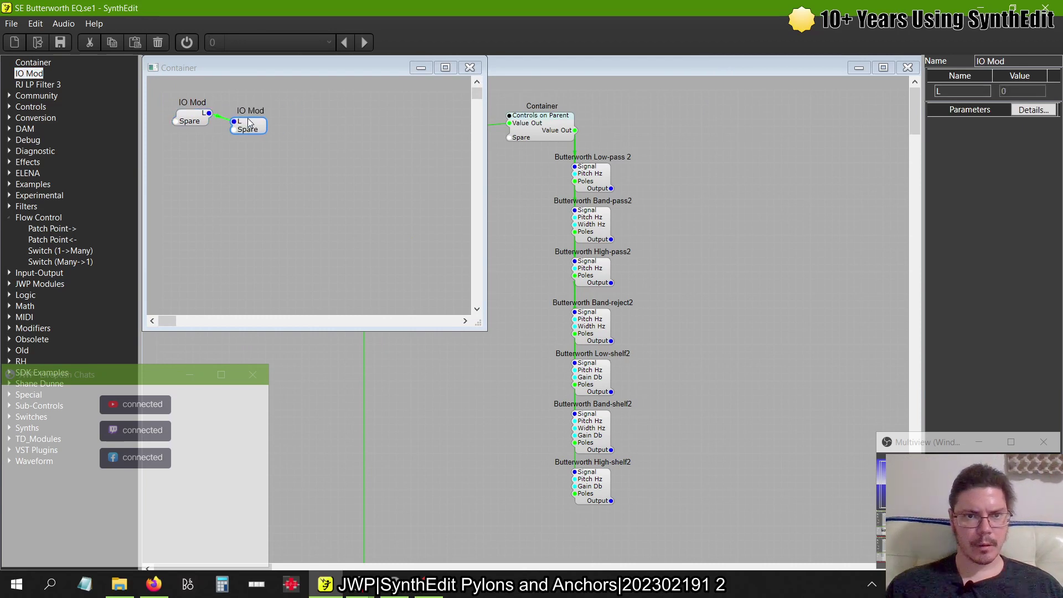
{"action": "left_click", "coordinate": [469, 67]}
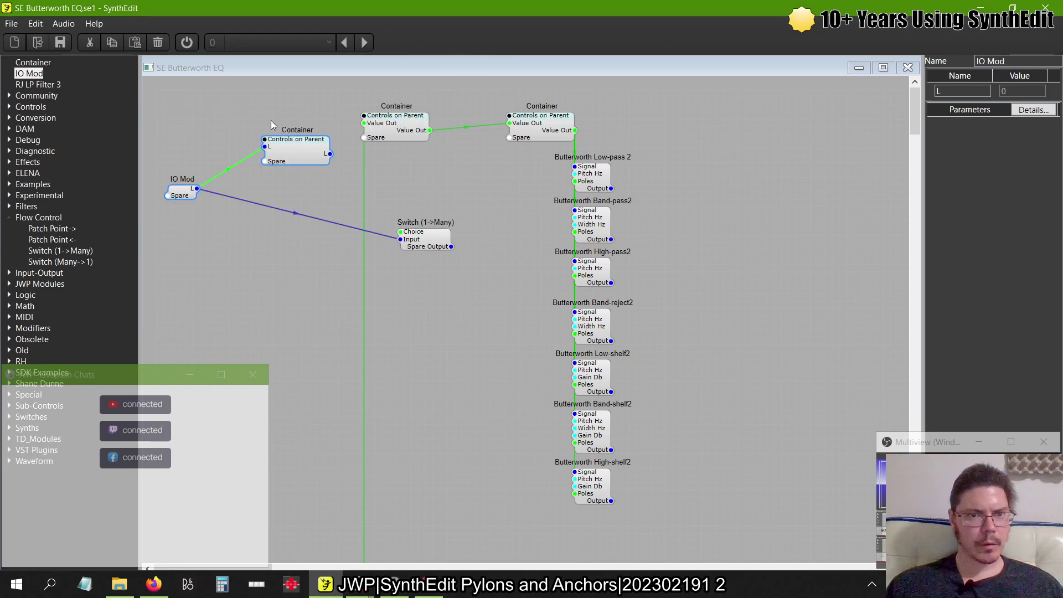
- Shift the L IO Mod and its Container slightly, and delete the direct wire from the L IO Mod to the Switch
{"action": "mouse_move", "coordinate": [293, 143]}
{"action": "left_mouse_down"}
{"action": "mouse_move", "coordinate": [261, 162]}
{"action": "mouse_move", "coordinate": [280, 148]}
{"action": "left_mouse_up"}
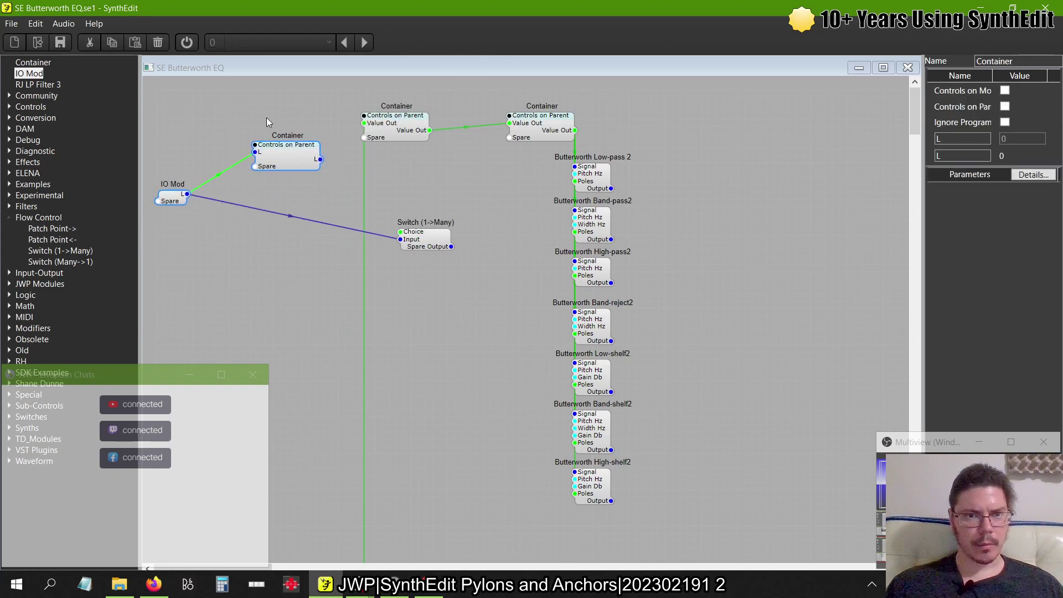
{"action": "left_click", "coordinate": [259, 179]}
{"action": "left_click", "coordinate": [293, 217]}
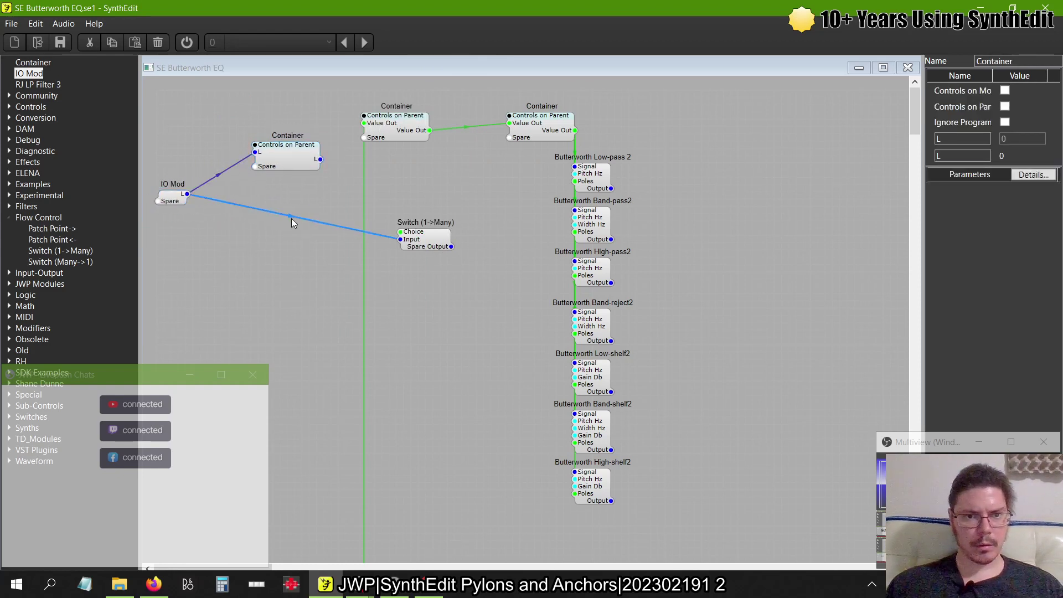
{"action": "key", "text": "Delete"}
- Duplicate the L pass-through Container twice and wire the three Containers in series
{"action": "left_click_drag", "start_coordinate": [293, 164], "coordinate": [319, 206]}
{"action": "key", "text": "ctrl+c"}
{"action": "key", "text": "ctrl+v"}
{"action": "left_click_drag", "start_coordinate": [298, 297], "coordinate": [291, 209]}
{"action": "right_click", "coordinate": [340, 296]}
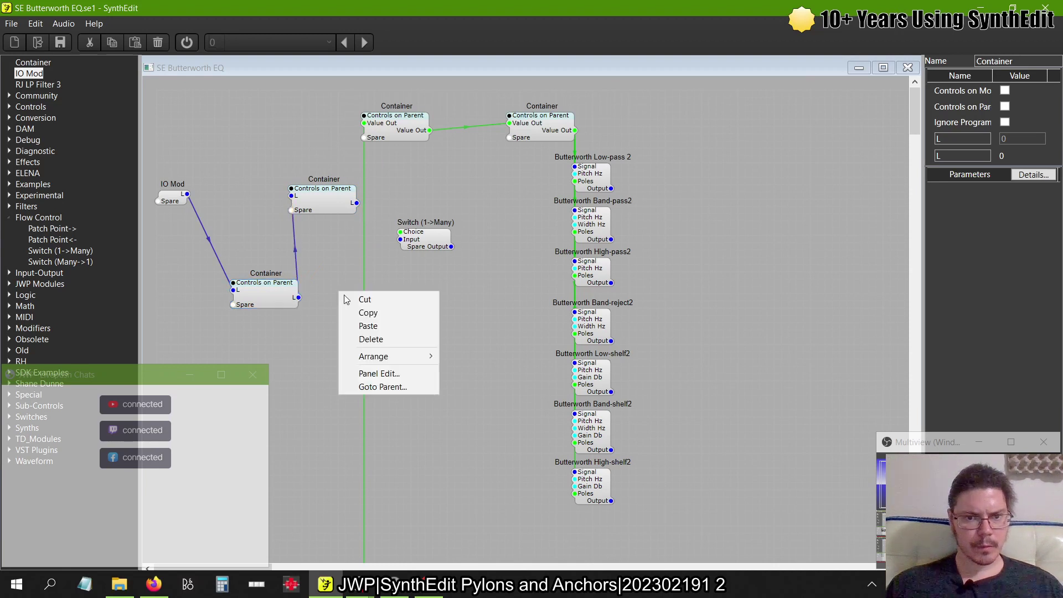
{"action": "left_click", "coordinate": [365, 325]}
{"action": "left_click_drag", "start_coordinate": [356, 203], "coordinate": [342, 301]}
{"action": "left_click", "coordinate": [411, 314]}
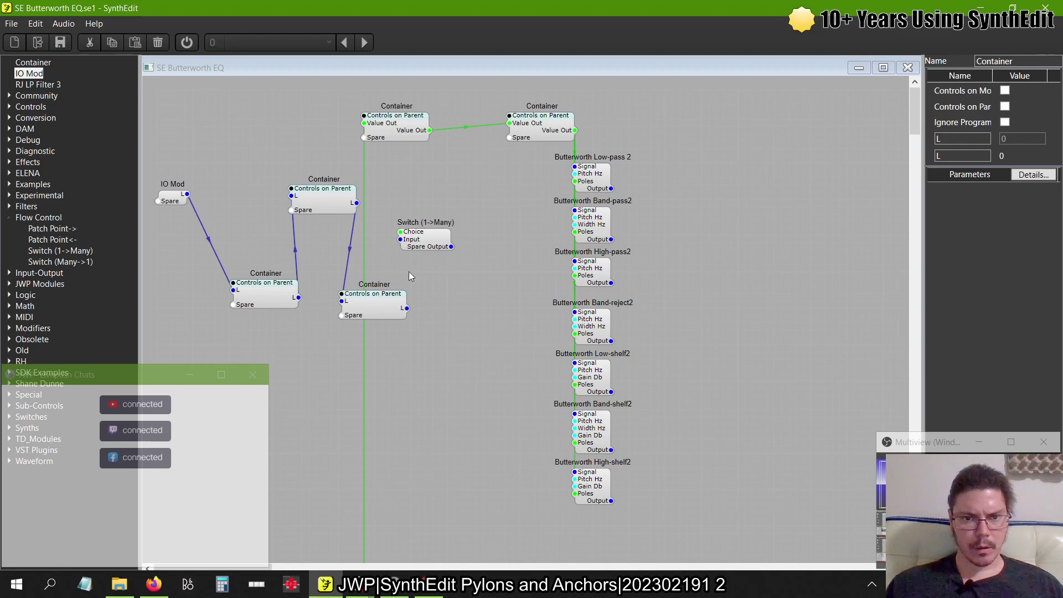
- Wire the third L Container's output to the Switch (1->Many) Input and place the Switch level with that Container
{"action": "left_click_drag", "start_coordinate": [407, 308], "coordinate": [454, 252]}
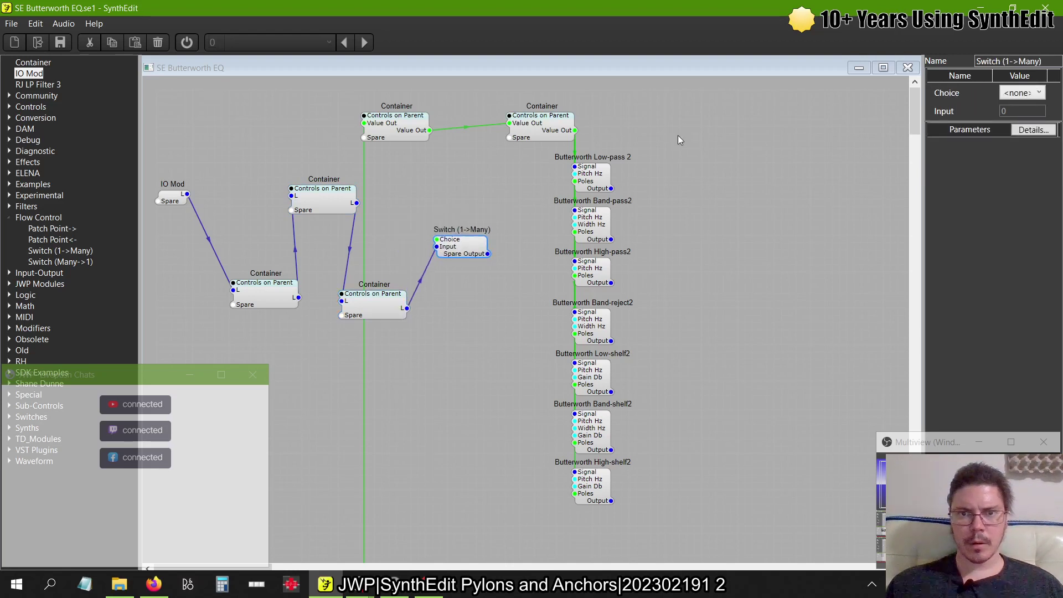
{"action": "left_click_drag", "start_coordinate": [676, 141], "coordinate": [748, 300]}
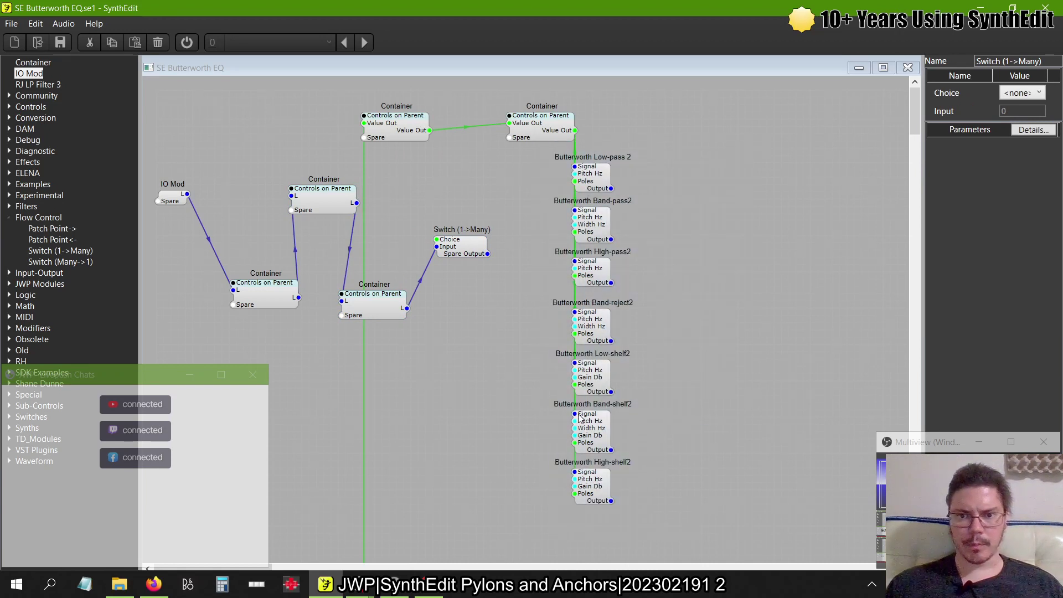
{"action": "left_click_drag", "start_coordinate": [467, 254], "coordinate": [480, 320]}
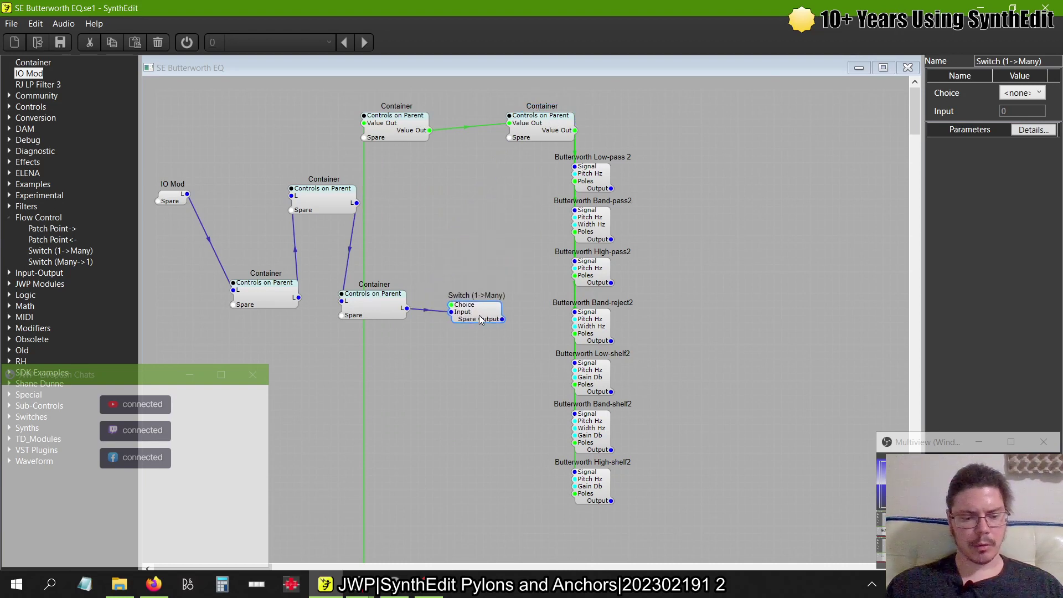
- Shift all modules down, placing the third L Container above the upper Poles Containers and the L Switch nearer the upper filters
{"action": "key", "text": "ctrl+a"}
{"action": "left_click", "coordinate": [537, 131]}
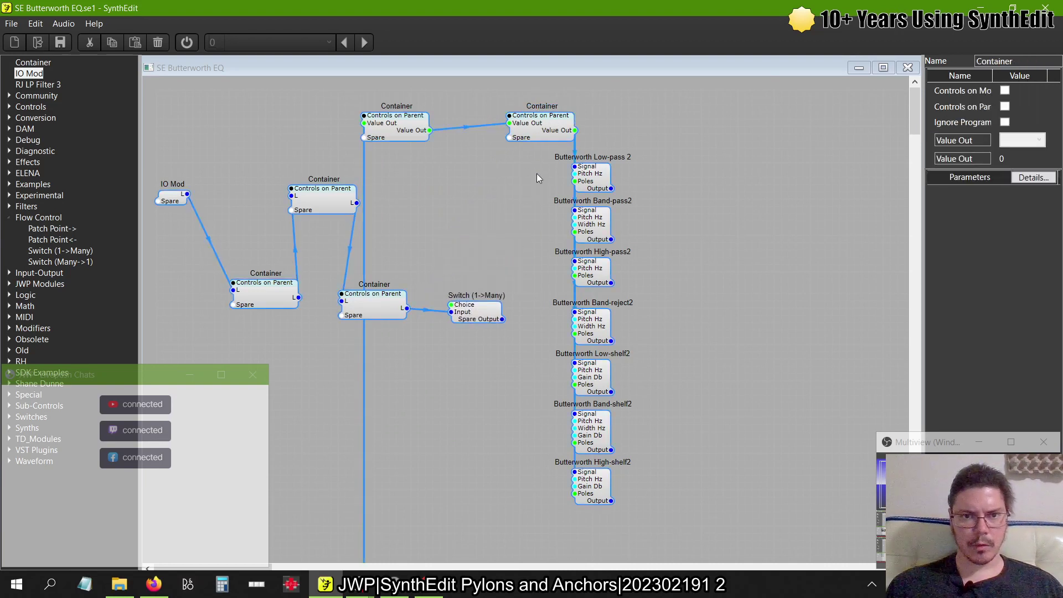
{"action": "scroll", "coordinate": [536, 177], "scroll_direction": "up", "scroll_amount": 2}
{"action": "left_click", "coordinate": [413, 319]}
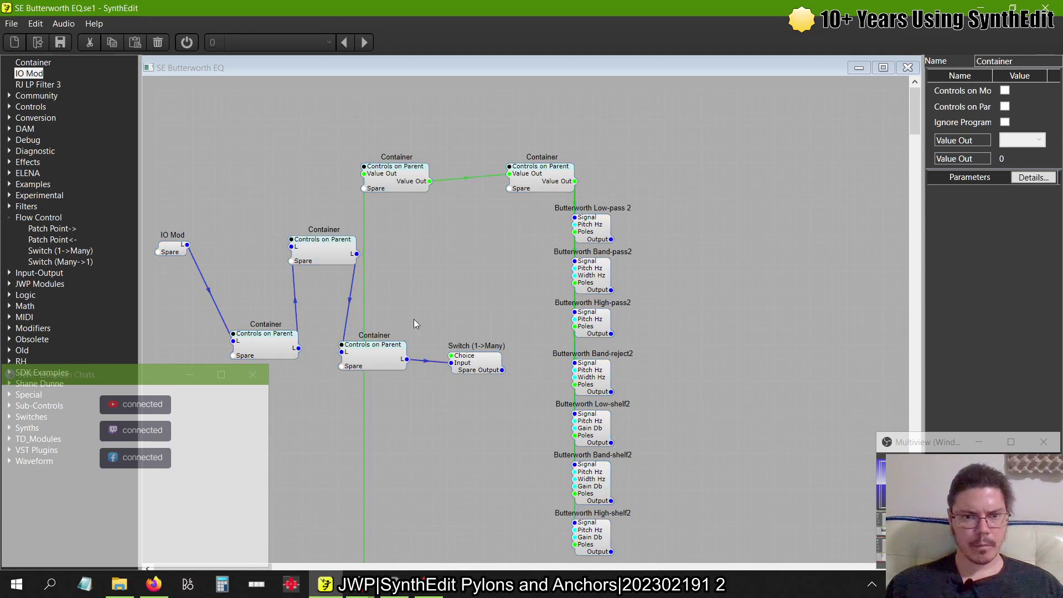
{"action": "left_click_drag", "start_coordinate": [369, 356], "coordinate": [386, 112]}
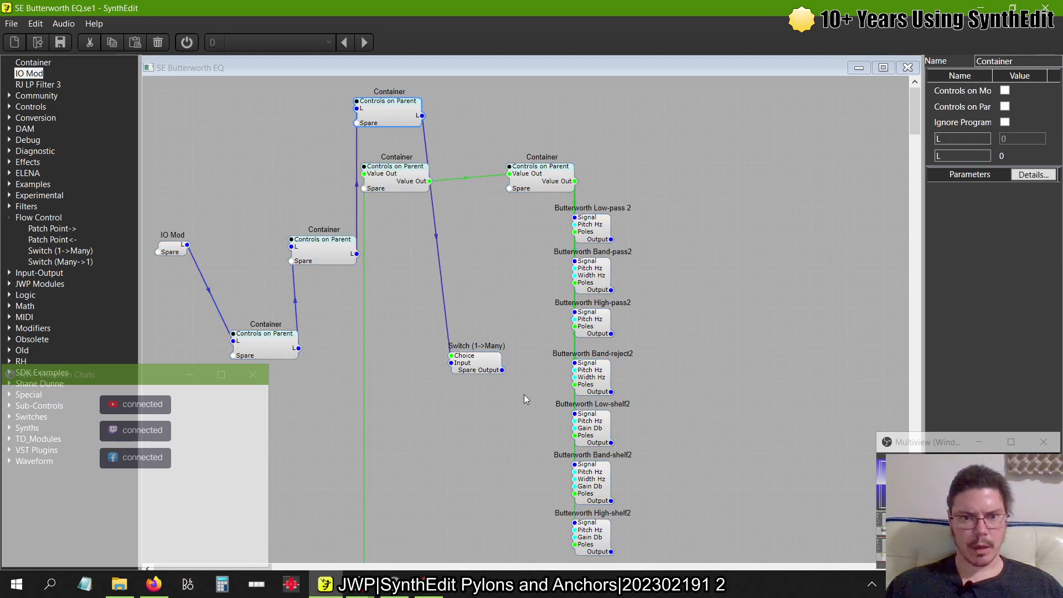
{"action": "left_click_drag", "start_coordinate": [481, 366], "coordinate": [497, 261]}
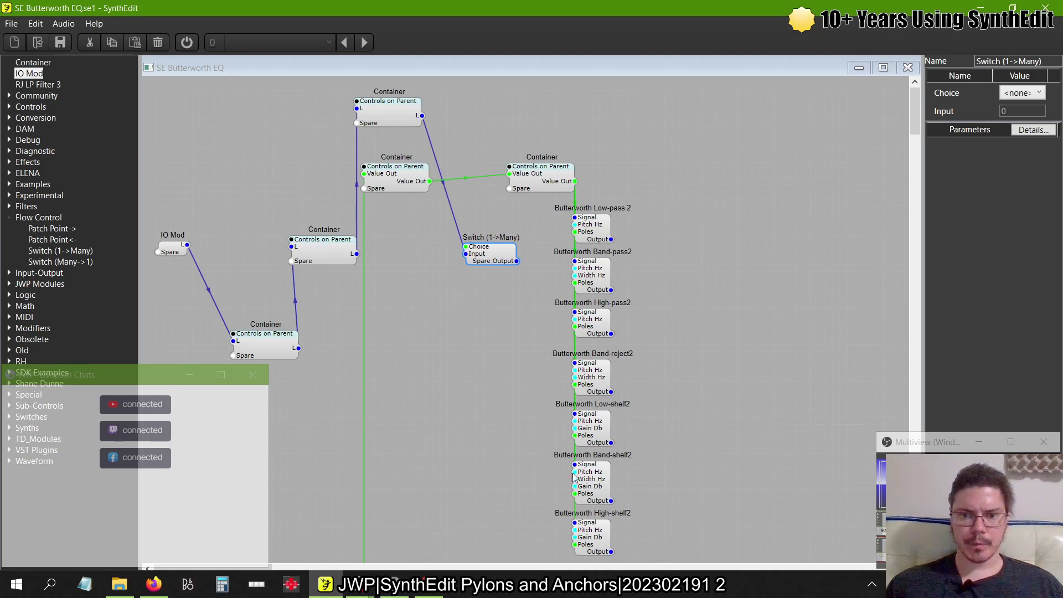
- Wire the L Switch's outputs to the Signal inputs of the seven upper Butterworth filters, in order from Low-pass to High-shelf
{"action": "scroll", "coordinate": [587, 275], "scroll_direction": "up", "scroll_amount": 3}
{"action": "scroll", "coordinate": [586, 275], "scroll_direction": "down", "scroll_amount": 4}
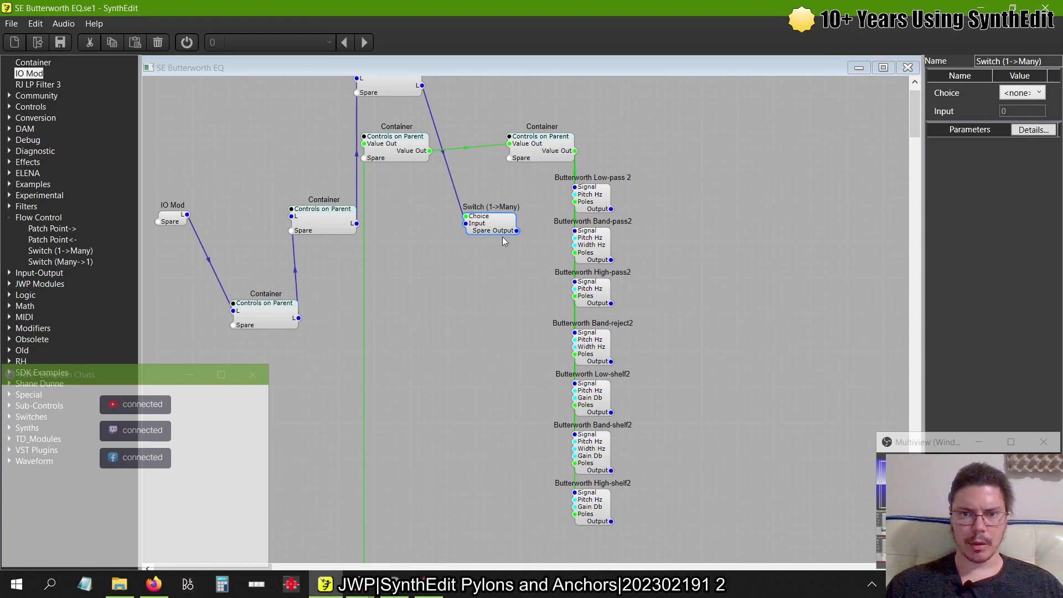
{"action": "left_click_drag", "start_coordinate": [517, 232], "coordinate": [575, 188]}
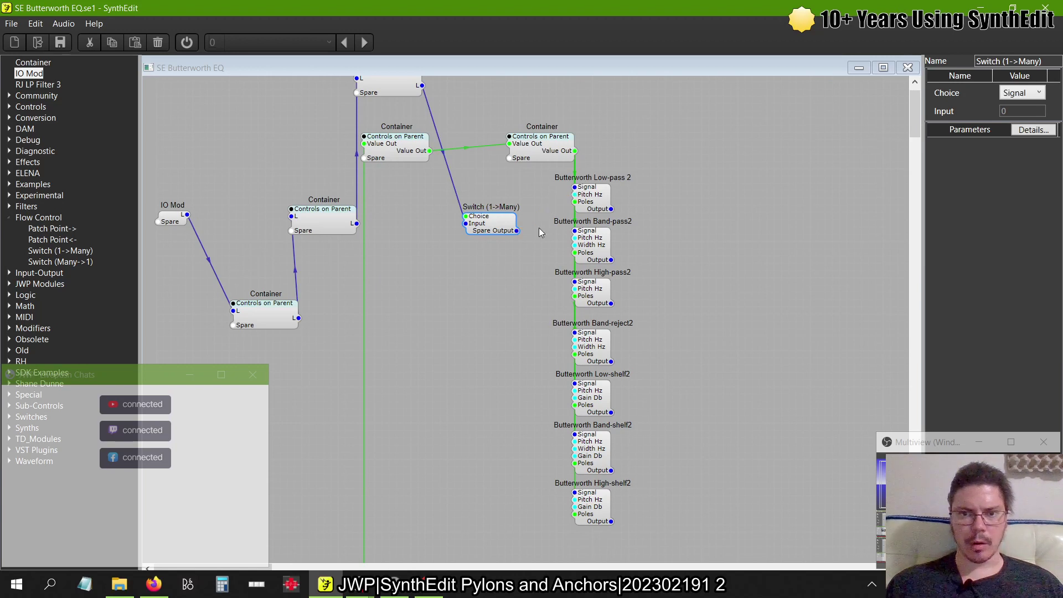
{"action": "left_click_drag", "start_coordinate": [517, 238], "coordinate": [575, 230]}
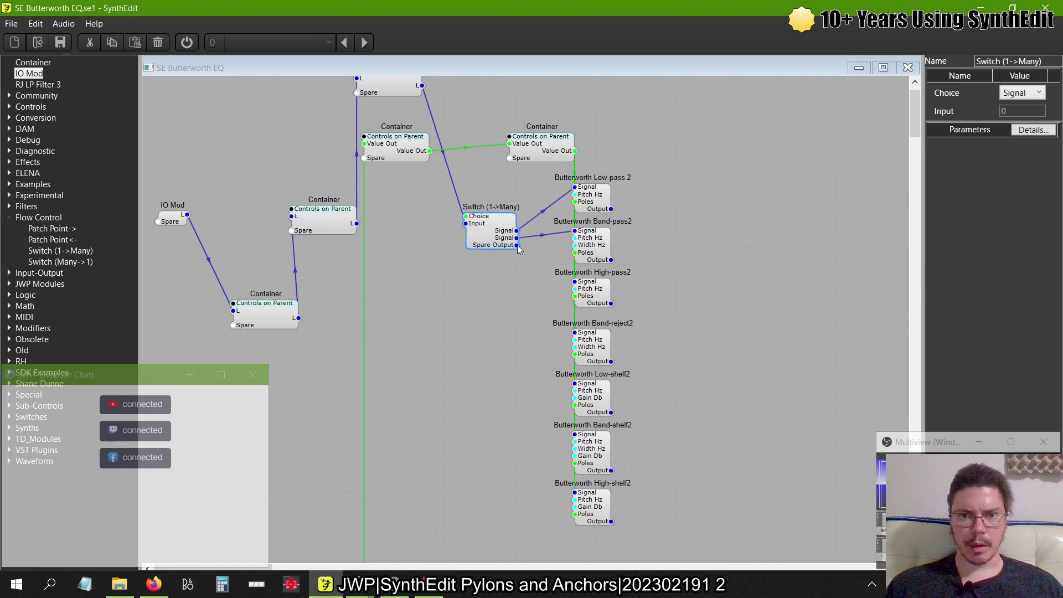
{"action": "left_click_drag", "start_coordinate": [517, 246], "coordinate": [576, 283]}
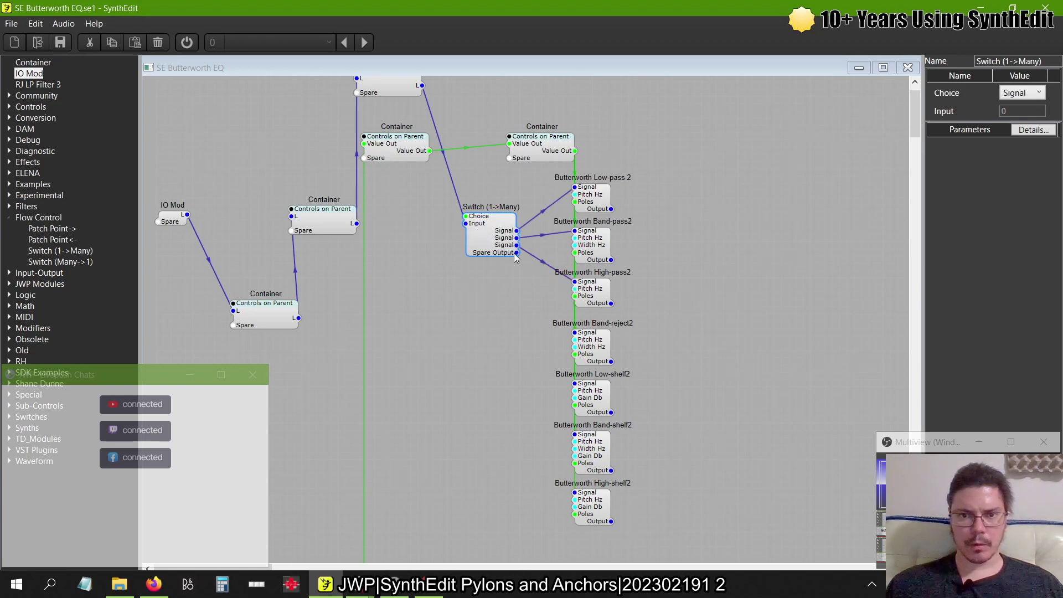
{"action": "left_click_drag", "start_coordinate": [517, 253], "coordinate": [575, 332]}
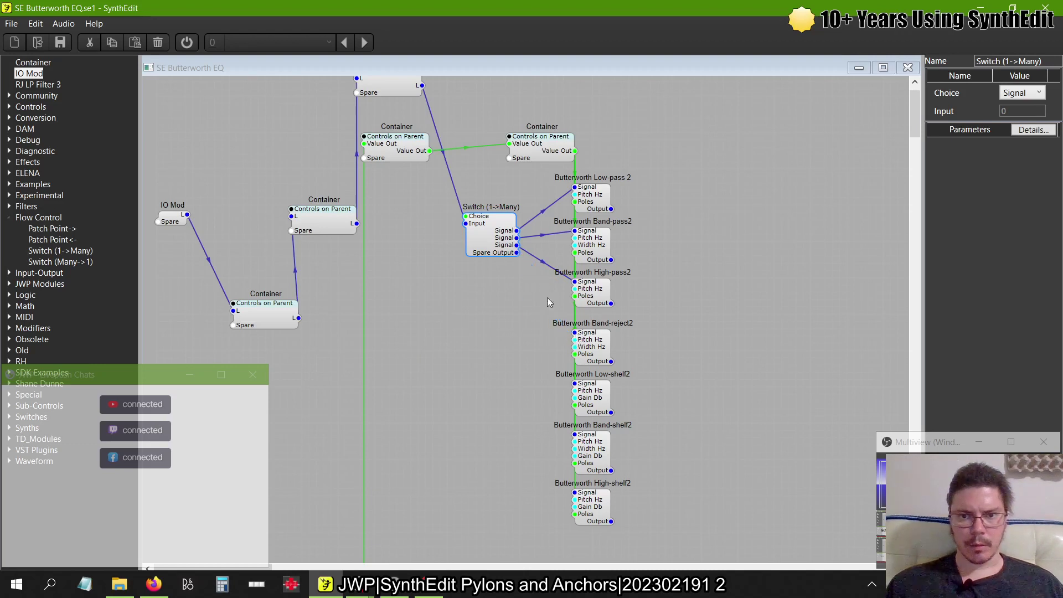
{"action": "left_click_drag", "start_coordinate": [517, 263], "coordinate": [575, 383]}
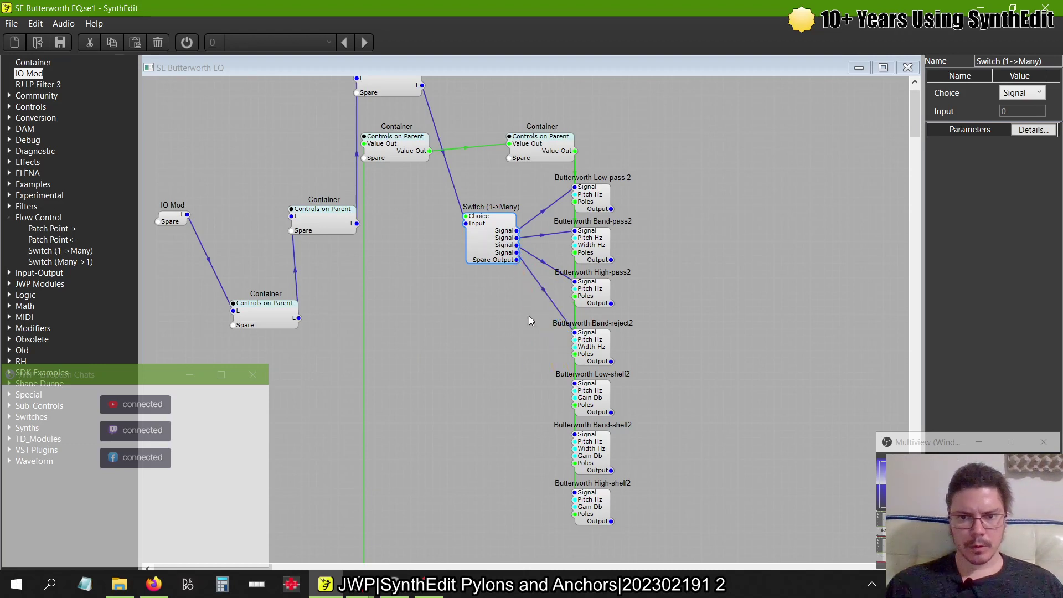
{"action": "left_click_drag", "start_coordinate": [516, 267], "coordinate": [575, 434]}
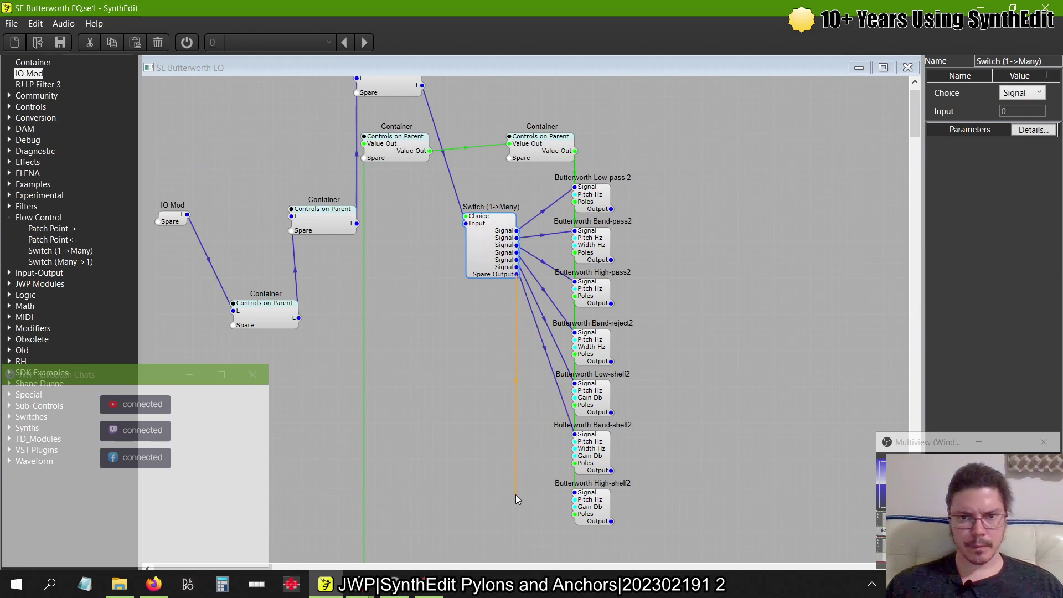
- Place the L Switch above the upper right Poles Container and shift all modules down to make room
{"action": "left_click_drag", "start_coordinate": [486, 244], "coordinate": [548, 117]}
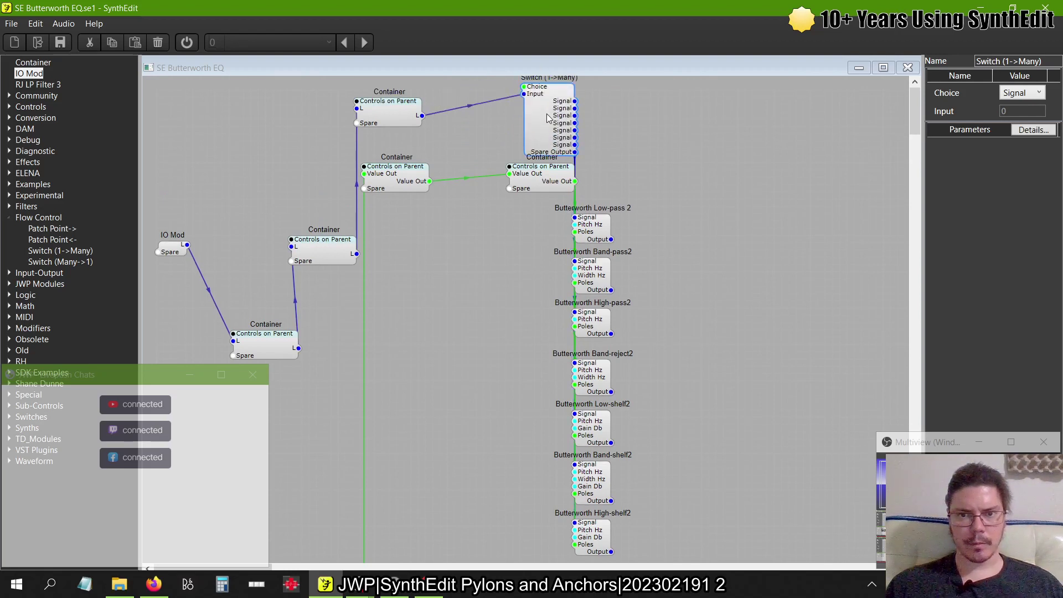
{"action": "key", "text": "ctrl+a"}
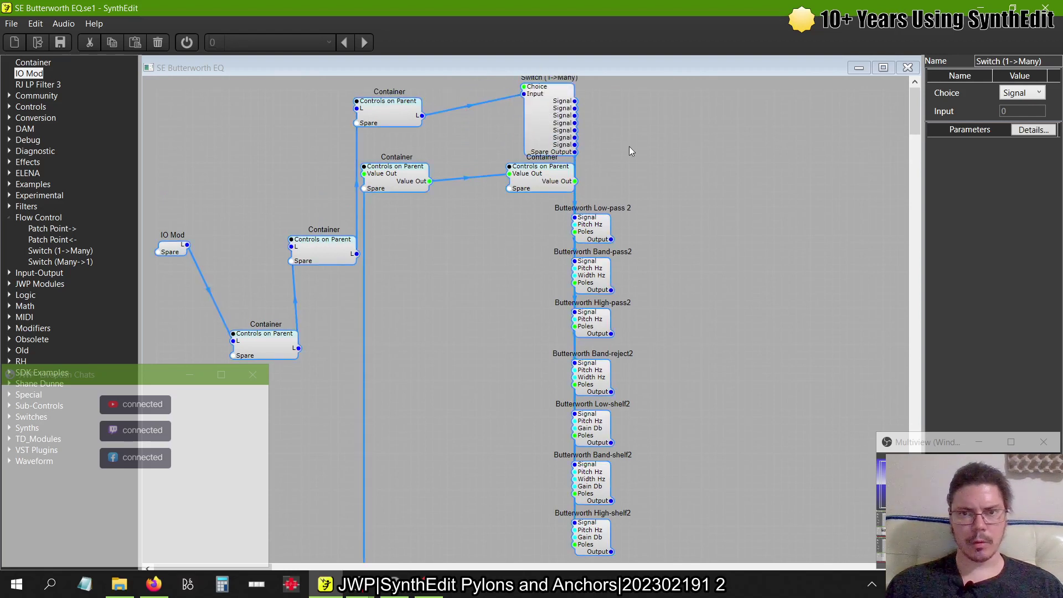
{"action": "scroll", "coordinate": [550, 169], "scroll_direction": "up", "scroll_amount": 2}
{"action": "left_click_drag", "start_coordinate": [551, 168], "coordinate": [556, 175]}
{"action": "left_click", "coordinate": [551, 162]}
- Raise the third L Container level with the Switch and line up the first L Container between the IO Mod and second L Container
{"action": "left_click", "coordinate": [397, 166]}
{"action": "left_click_drag", "start_coordinate": [397, 166], "coordinate": [397, 144]}
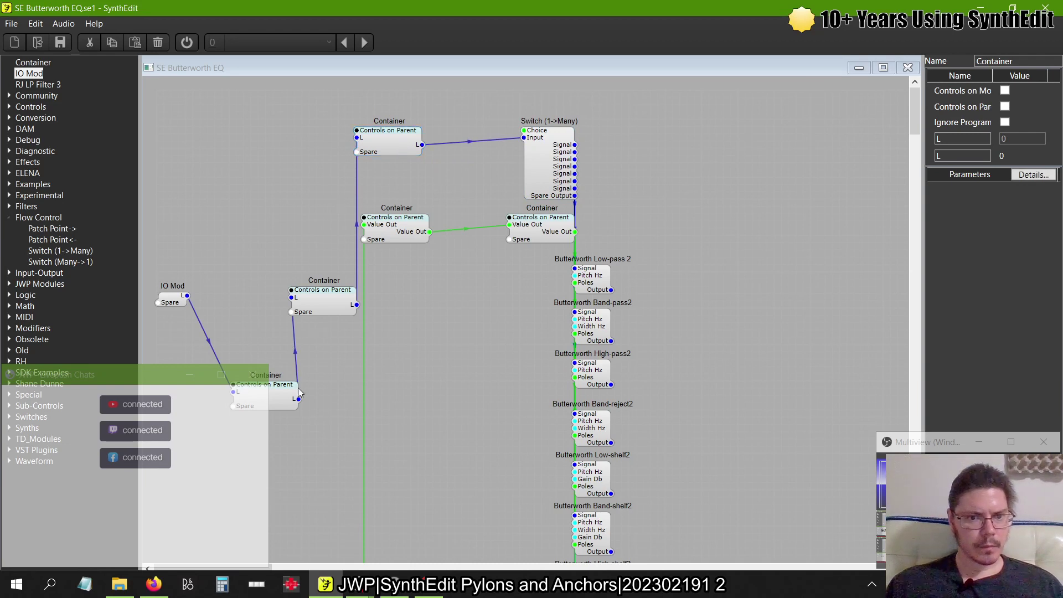
{"action": "left_click_drag", "start_coordinate": [292, 406], "coordinate": [262, 310]}
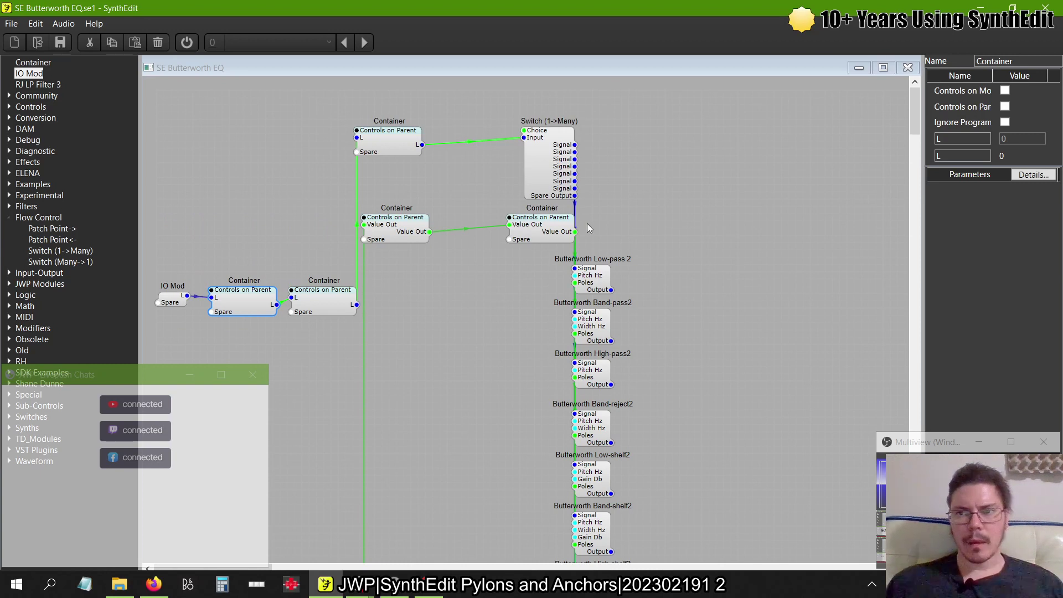
- Rename the L Switch's first output as Low Pass
{"action": "left_click", "coordinate": [542, 176]}
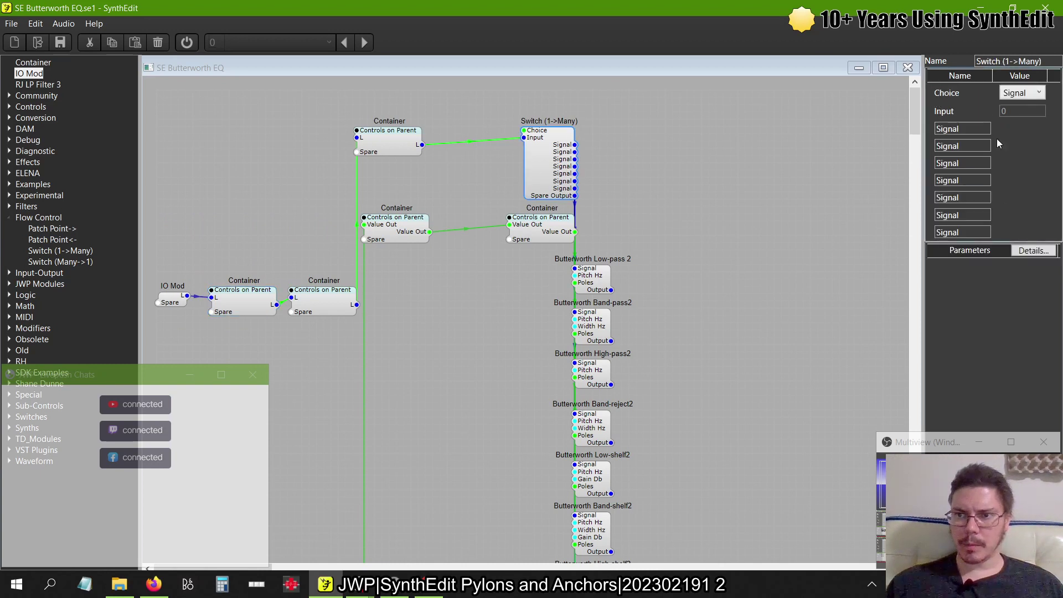
{"action": "double_click", "coordinate": [965, 130]}
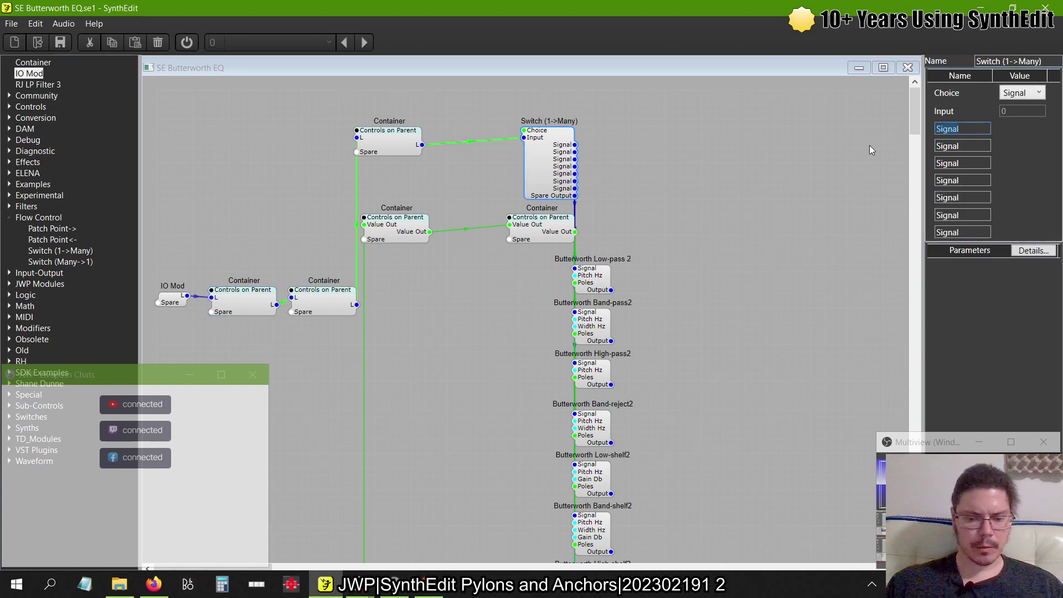
{"action": "type", "text": "LP"}
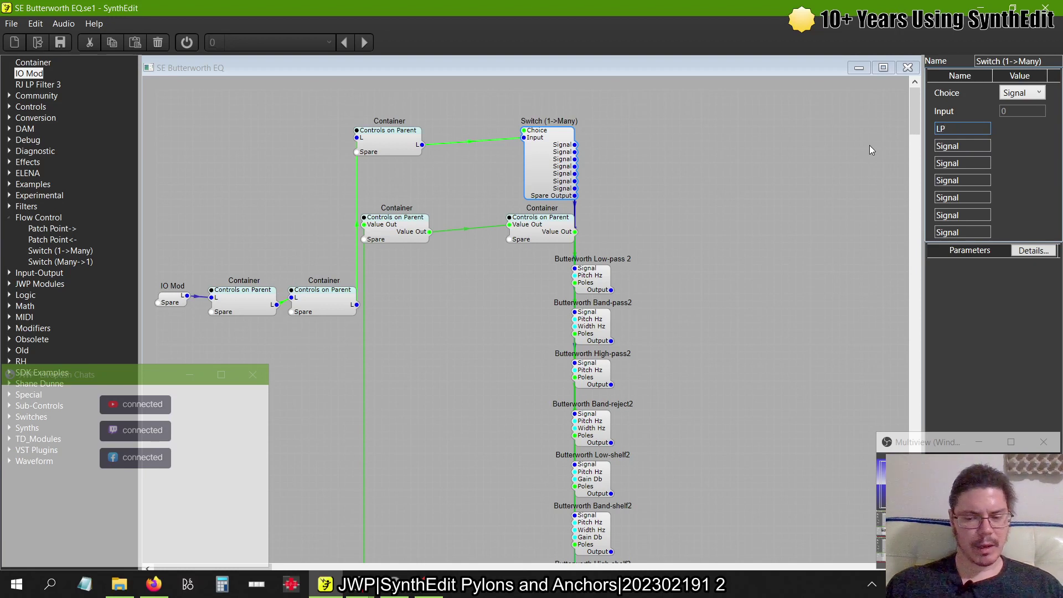
{"action": "key", "text": "BackSpace"}
{"action": "type", "text": "ow "}
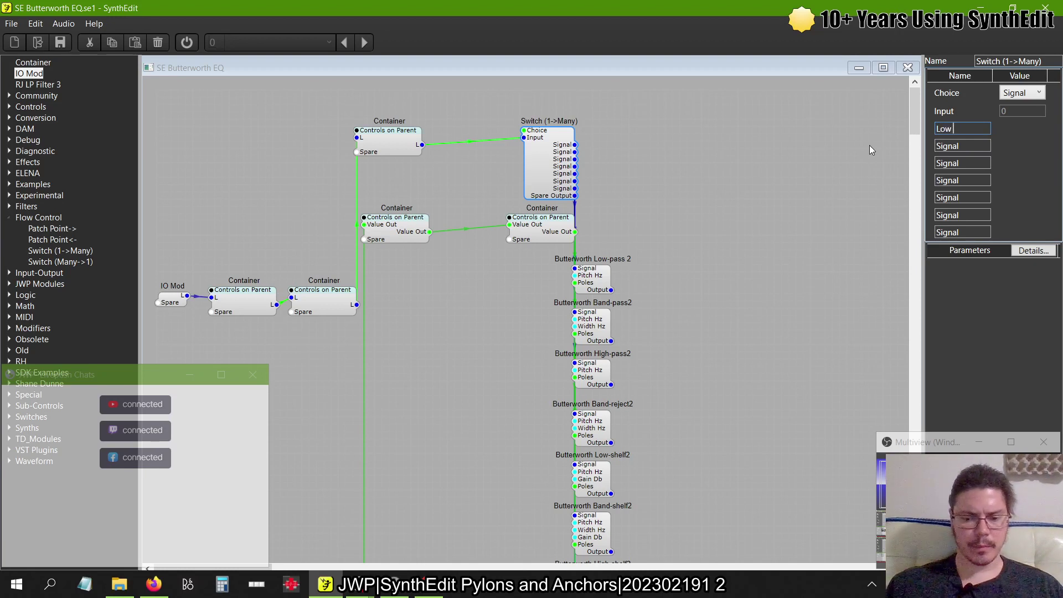
{"action": "type", "text": "Pass"}
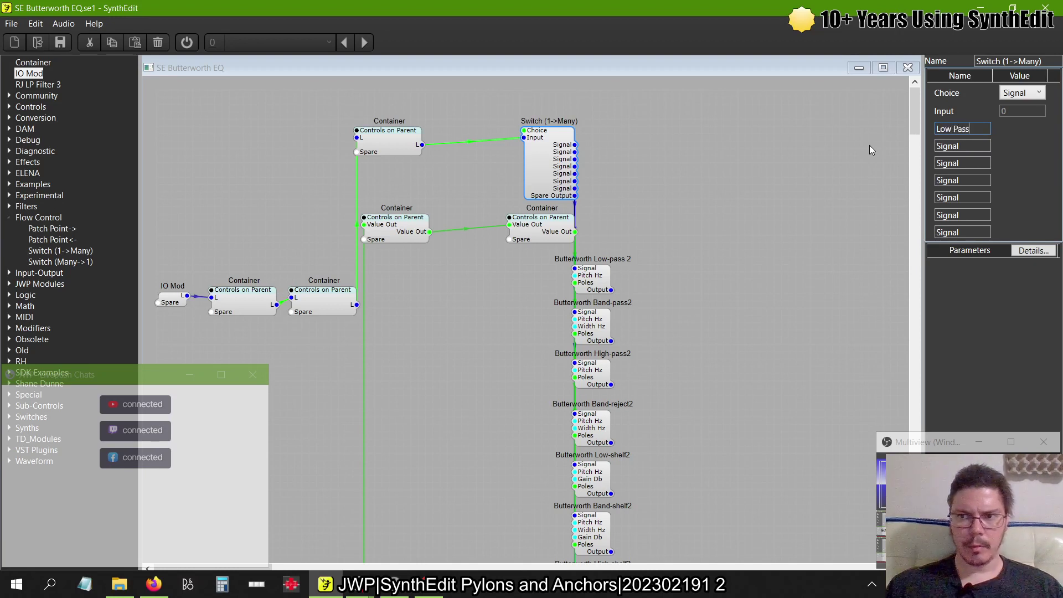
{"action": "key", "text": "Return"}
{"action": "key", "text": "Return"}
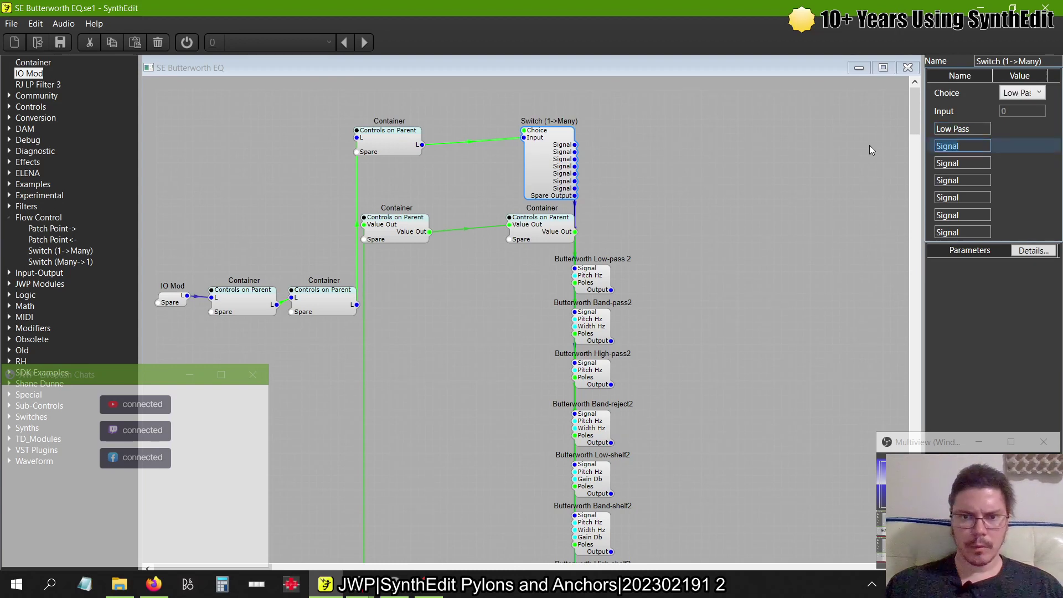
- Rename the L Switch's second output as Band Pass and its third output as High Pass
{"action": "type", "text": "Band "}
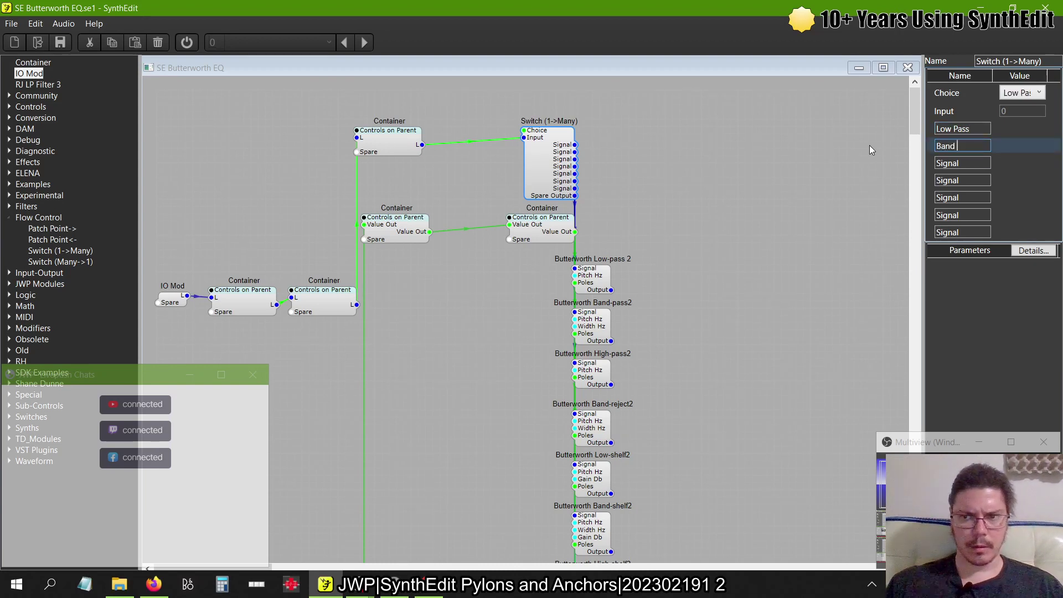
{"action": "type", "text": "Pass"}
{"action": "key", "text": "Return"}
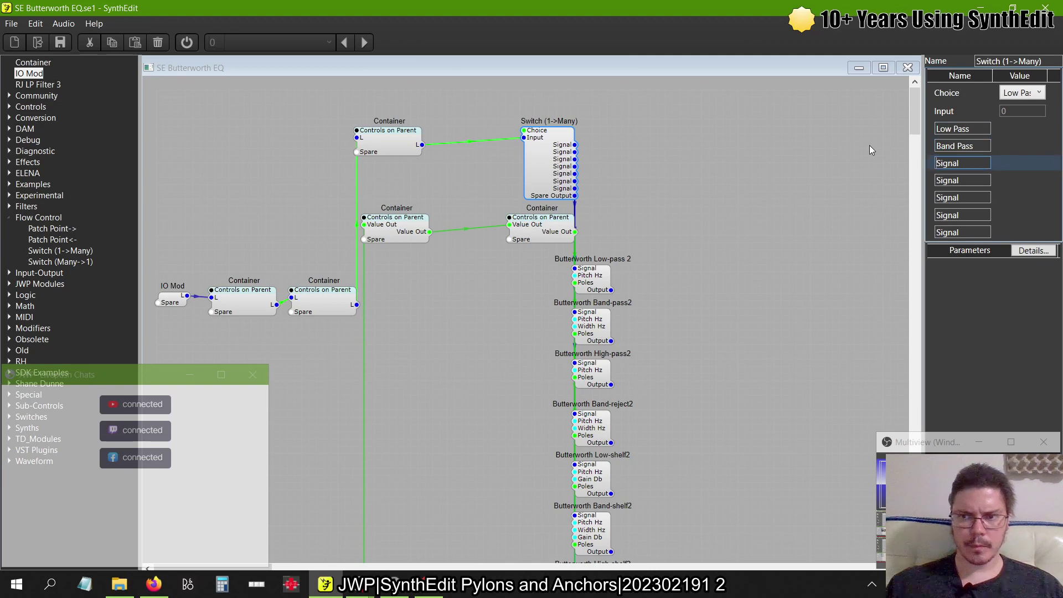
{"action": "key", "text": "Return"}
{"action": "type", "text": "High"}
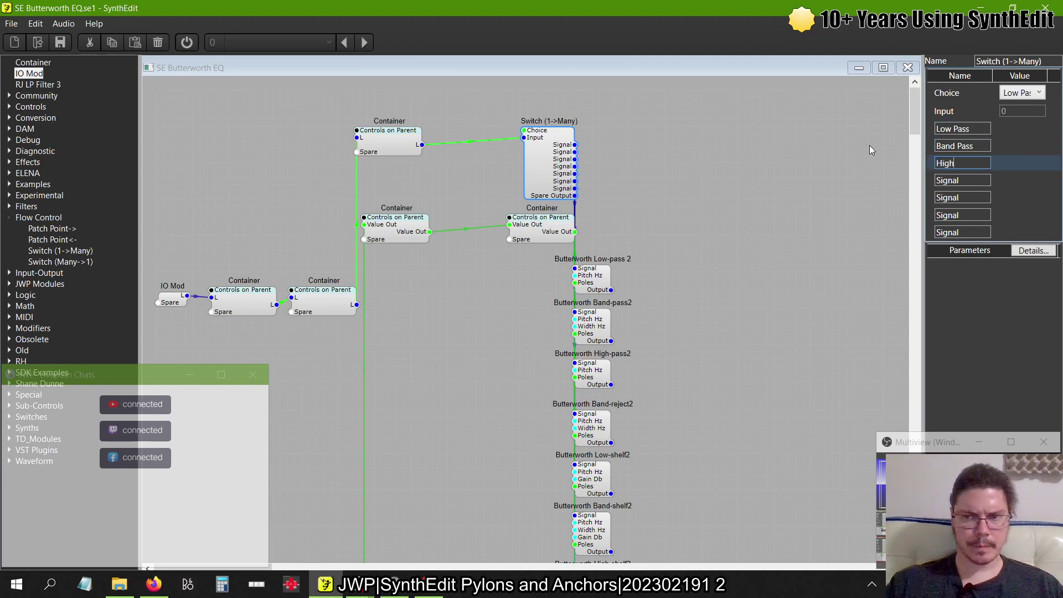
{"action": "type", "text": " Pass"}
{"action": "key", "text": "Return"}
{"action": "key", "text": "Return"}
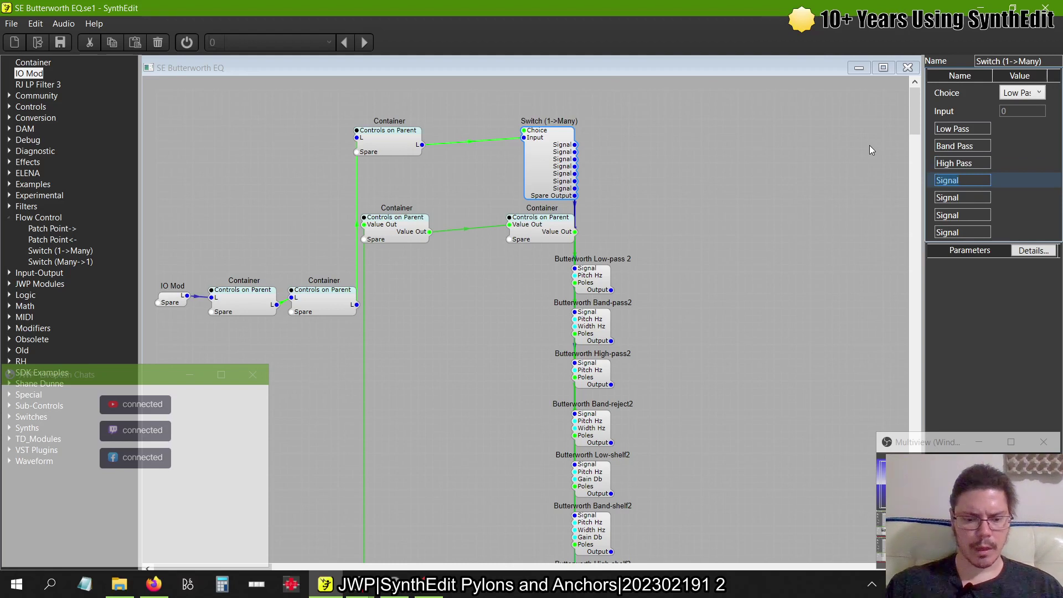
- Rename the L Switch's fourth output as Band Reject and its fifth output as Low Shelf
{"action": "type", "text": "Band Re"}
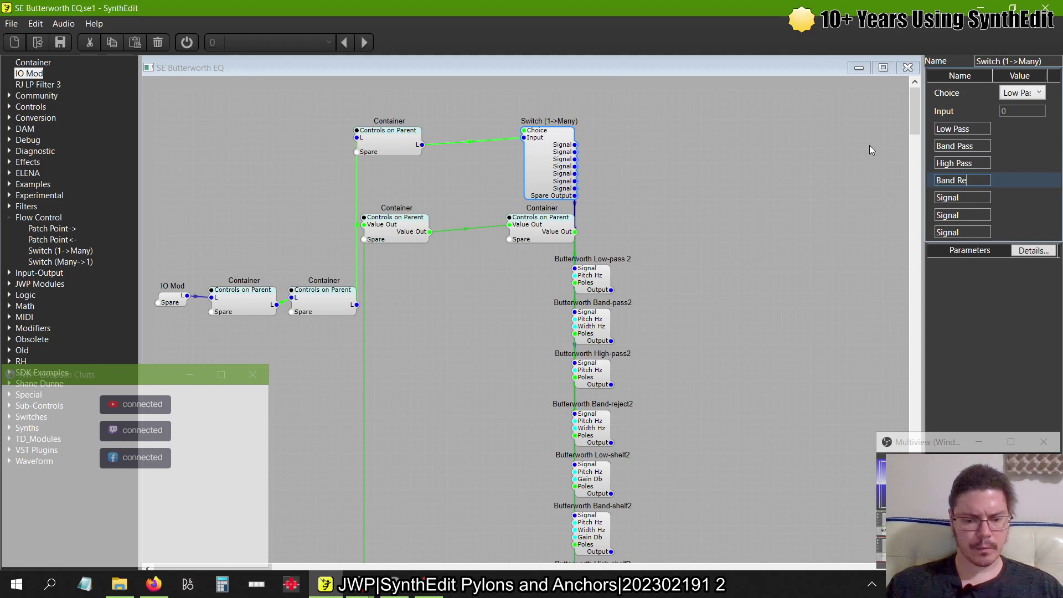
{"action": "type", "text": "ject"}
{"action": "key", "text": "Return"}
{"action": "key", "text": "Return"}
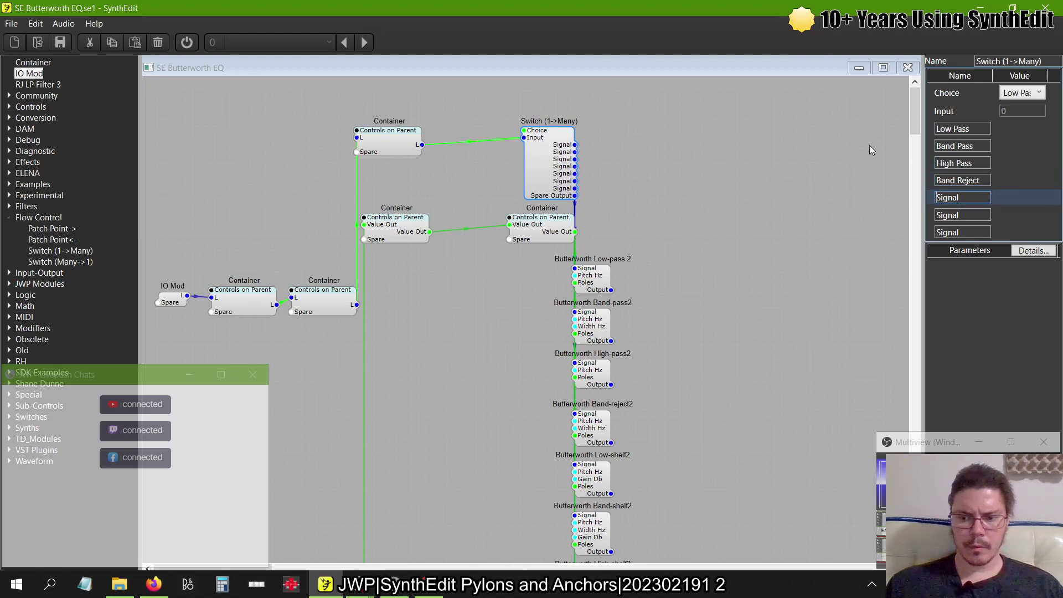
{"action": "key", "text": "Return"}
{"action": "type", "text": "Lo"}
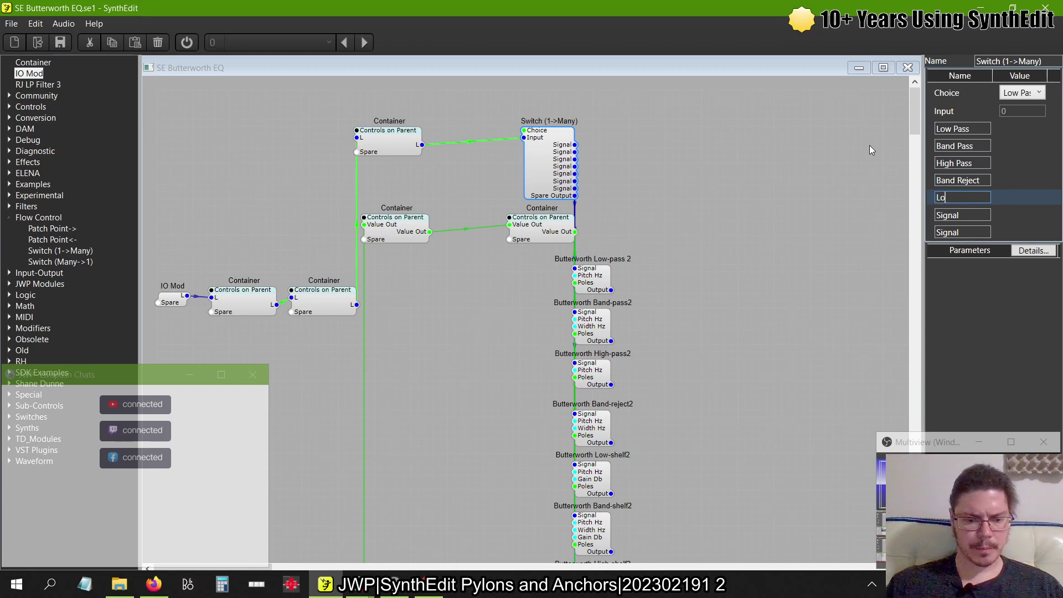
{"action": "type", "text": "w Shelf"}
{"action": "key", "text": "Return"}
{"action": "key", "text": "Return"}
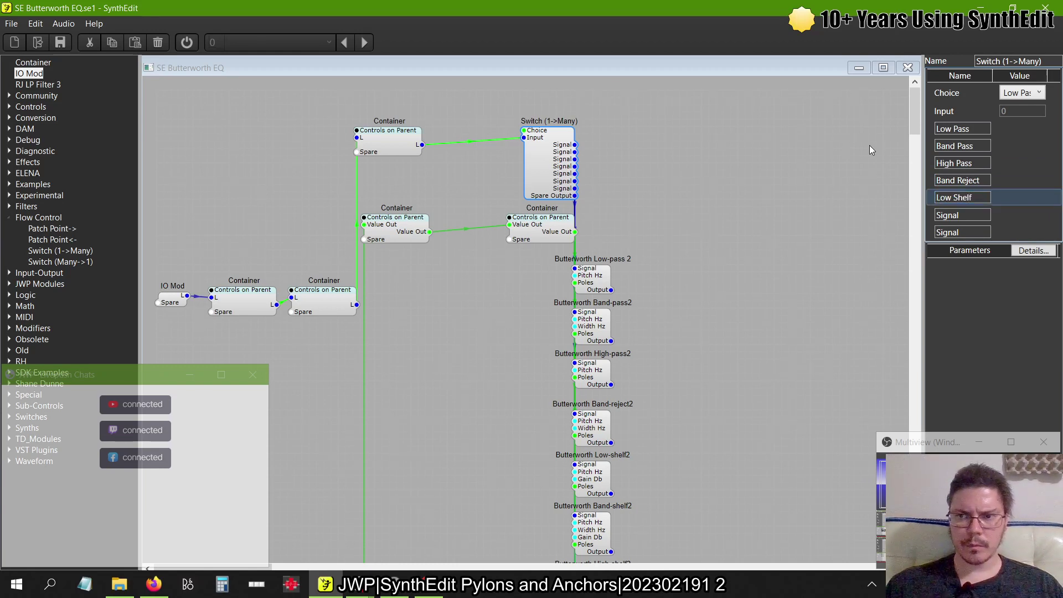
{"action": "key", "text": "Return"}
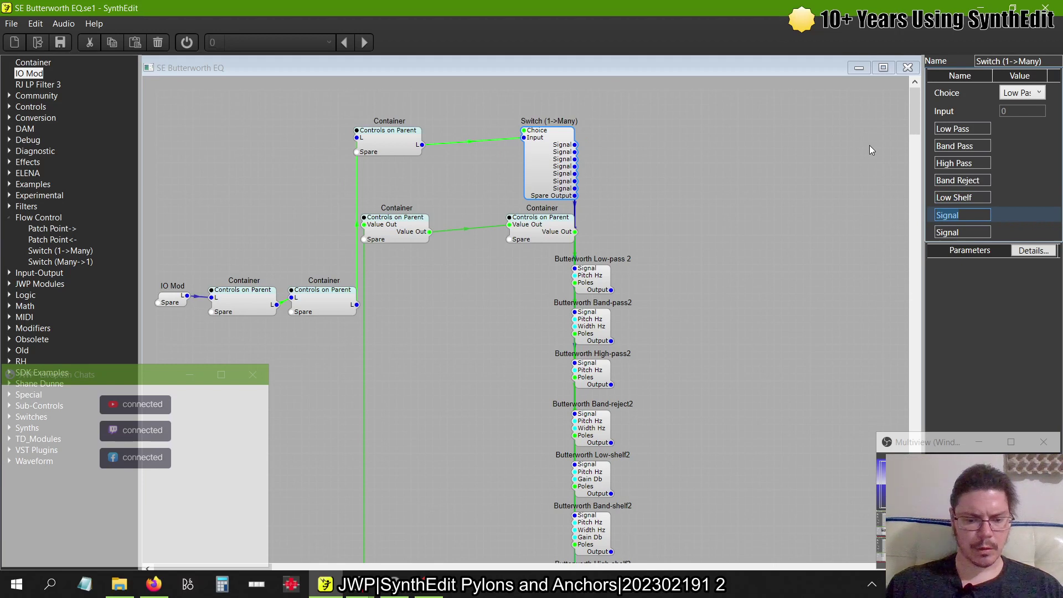
- Rename the L Switch's sixth output as Band Shelf and its seventh output as High Shelf
{"action": "type", "text": "Band Shelf"}
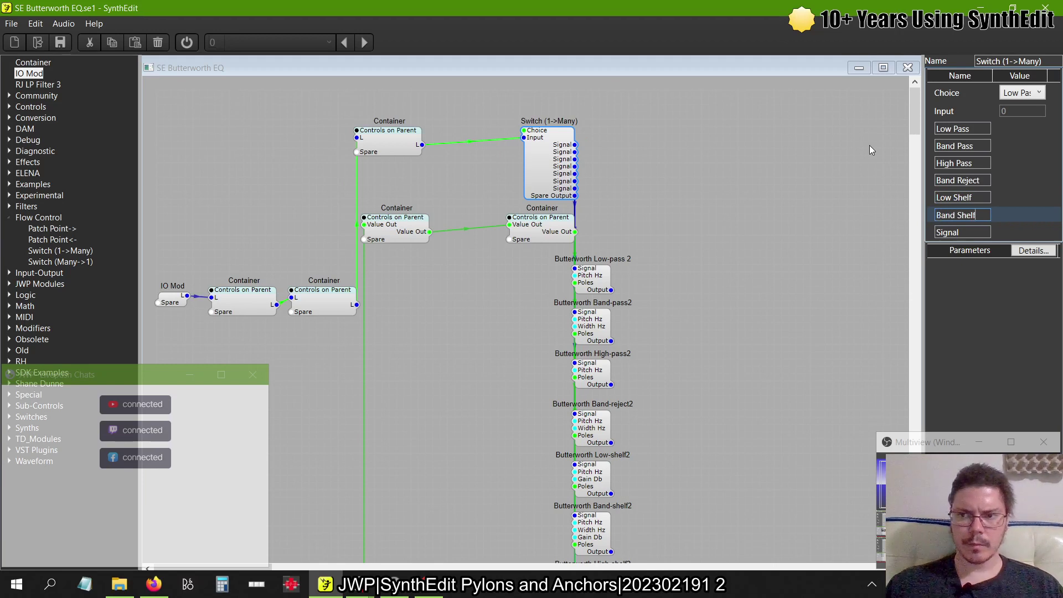
{"action": "key", "text": "Return"}
{"action": "key", "text": "Return"}
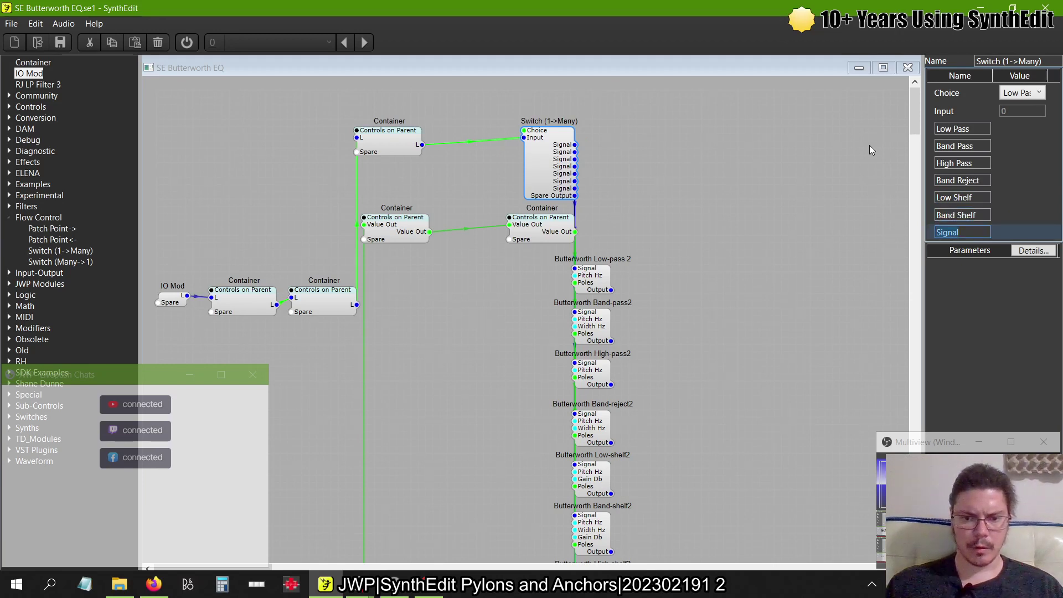
{"action": "type", "text": "High Sh"}
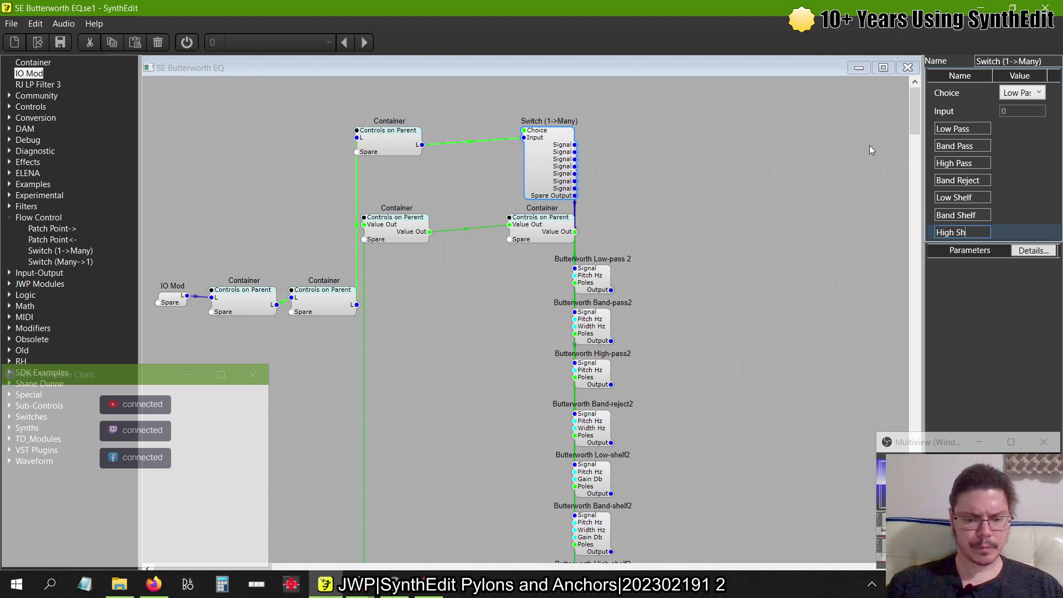
{"action": "type", "text": "e"}
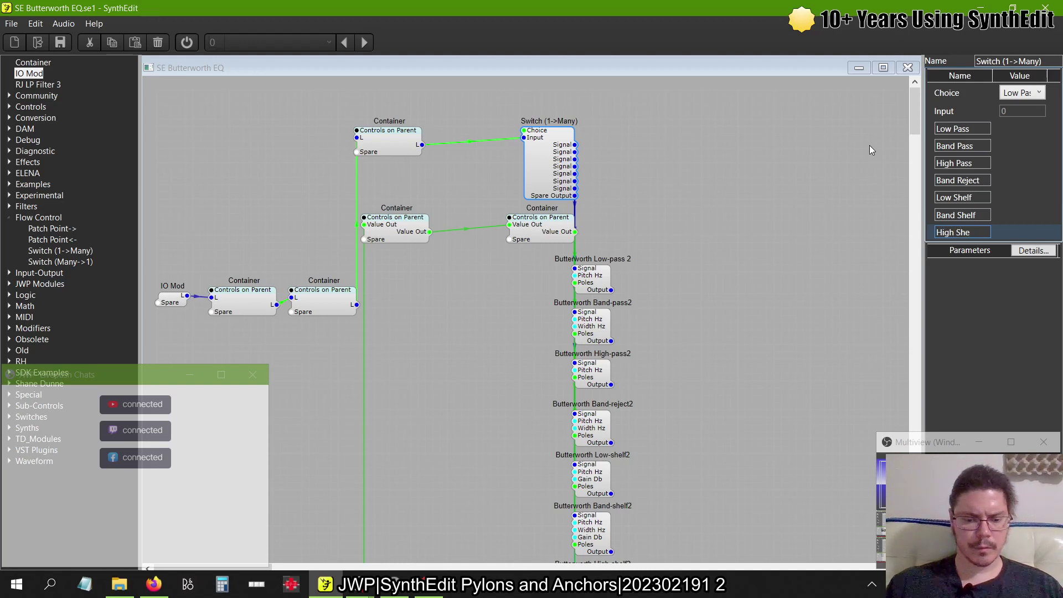
{"action": "type", "text": "lf"}
{"action": "key", "text": "Tab"}
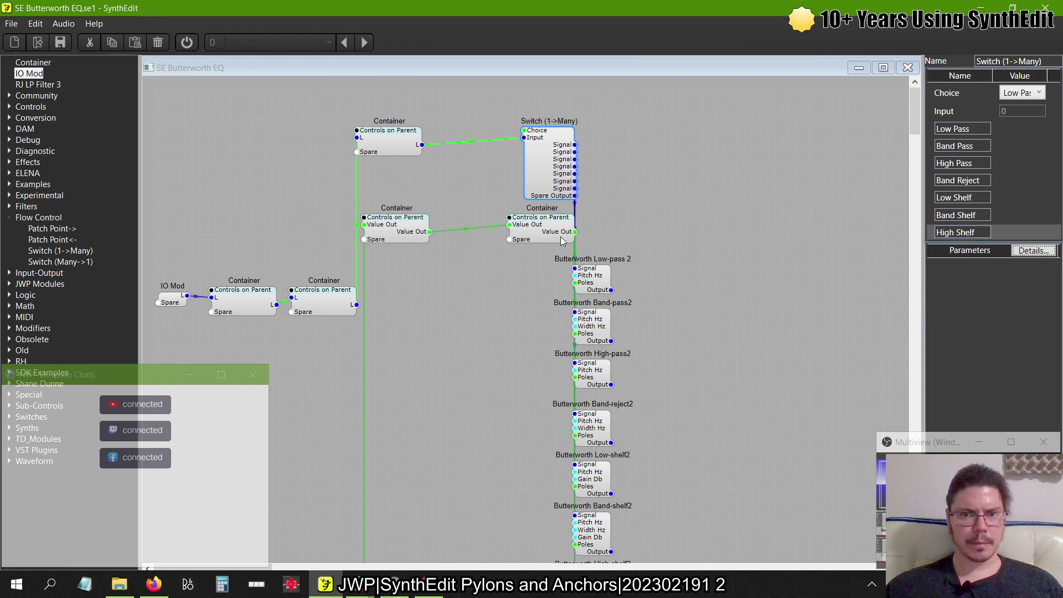
{"action": "scroll", "coordinate": [360, 366], "scroll_direction": "down", "scroll_amount": 6}
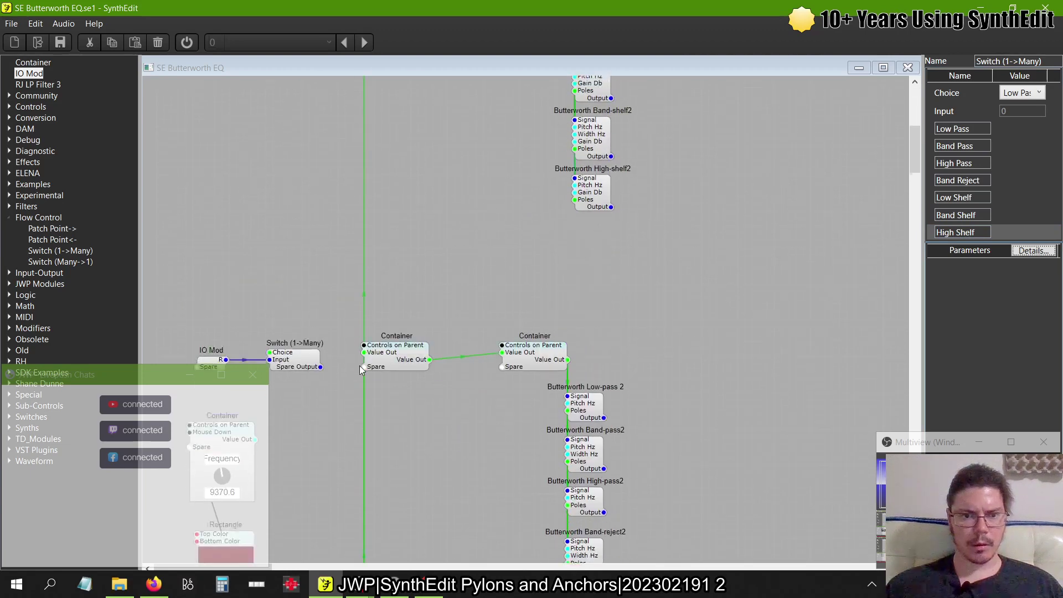
{"action": "scroll", "coordinate": [360, 365], "scroll_direction": "down", "scroll_amount": 3}
{"action": "scroll", "coordinate": [327, 385], "scroll_direction": "down", "scroll_amount": 2}
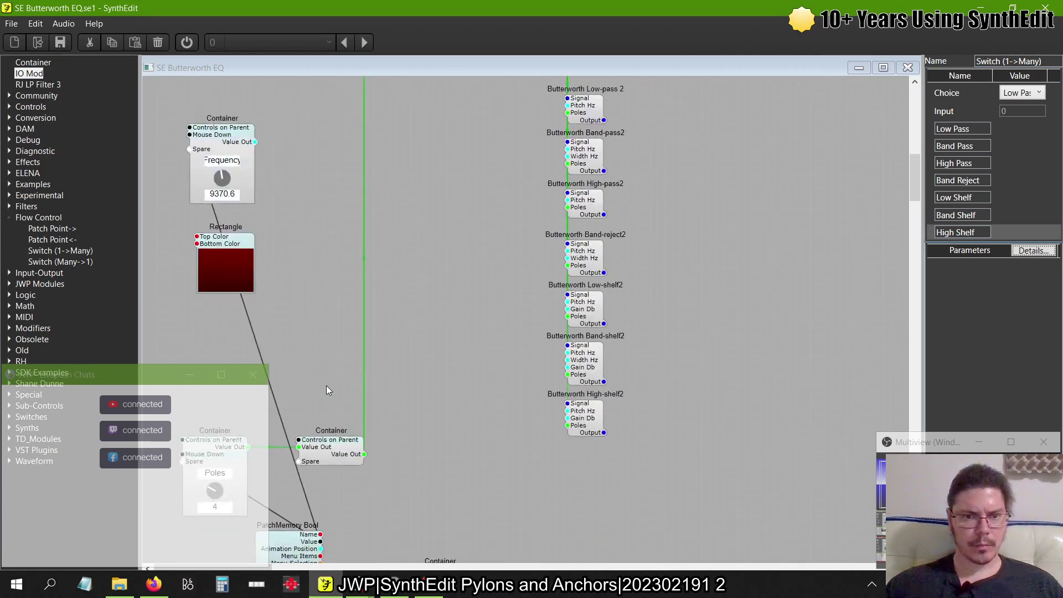
{"action": "scroll", "coordinate": [410, 497], "scroll_direction": "down", "scroll_amount": 5}
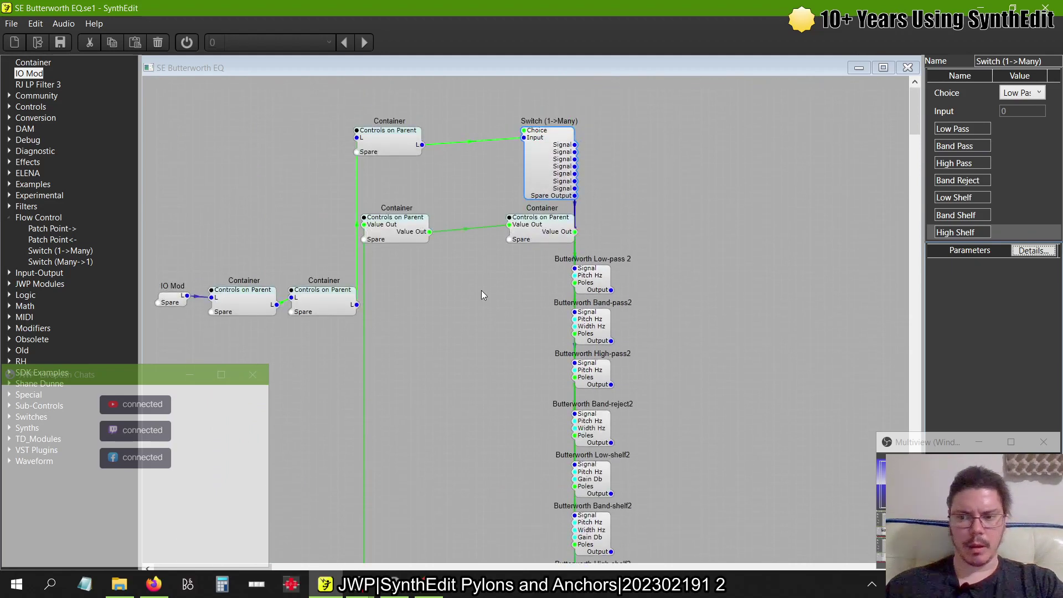
{"action": "key", "text": "alt+Tab"}
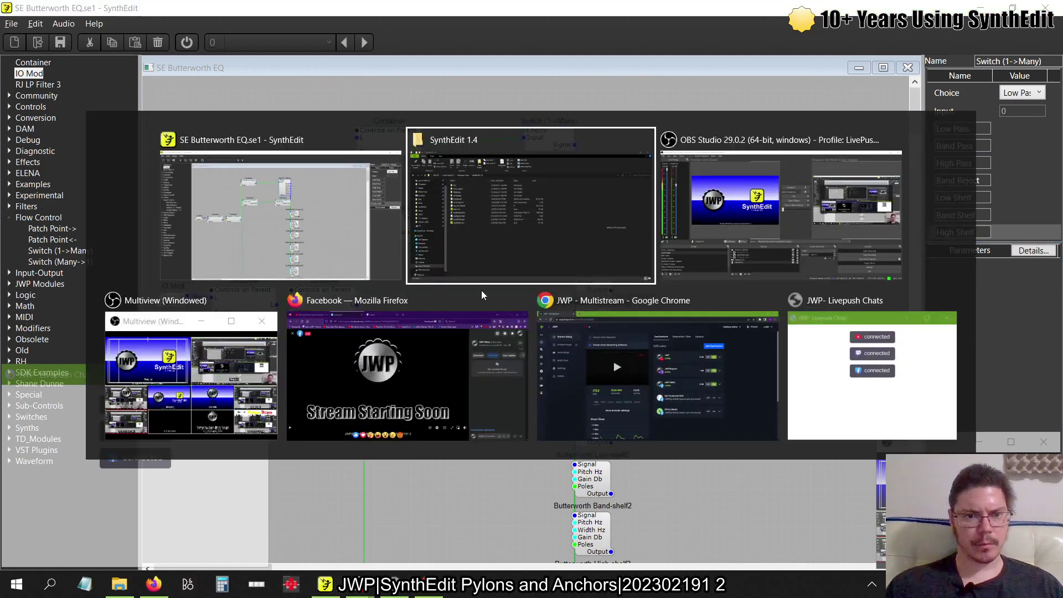
- Align the second container after the L IO Mod and the container feeding the L Switch with the Value Out container's left edge
{"action": "key", "text": "alt+shift+Tab"}
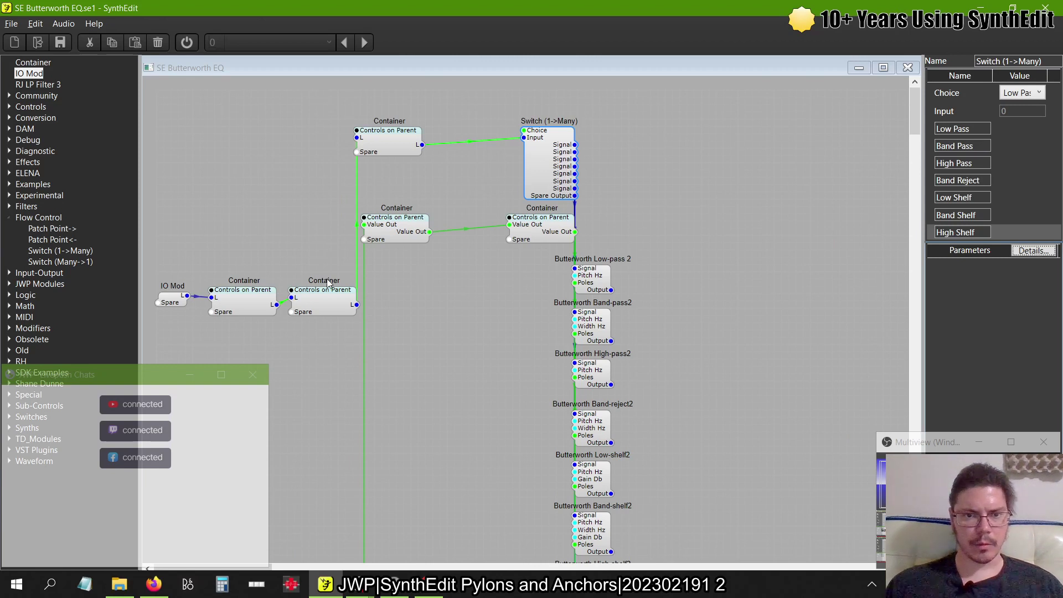
{"action": "left_click_drag", "start_coordinate": [330, 299], "coordinate": [337, 301]}
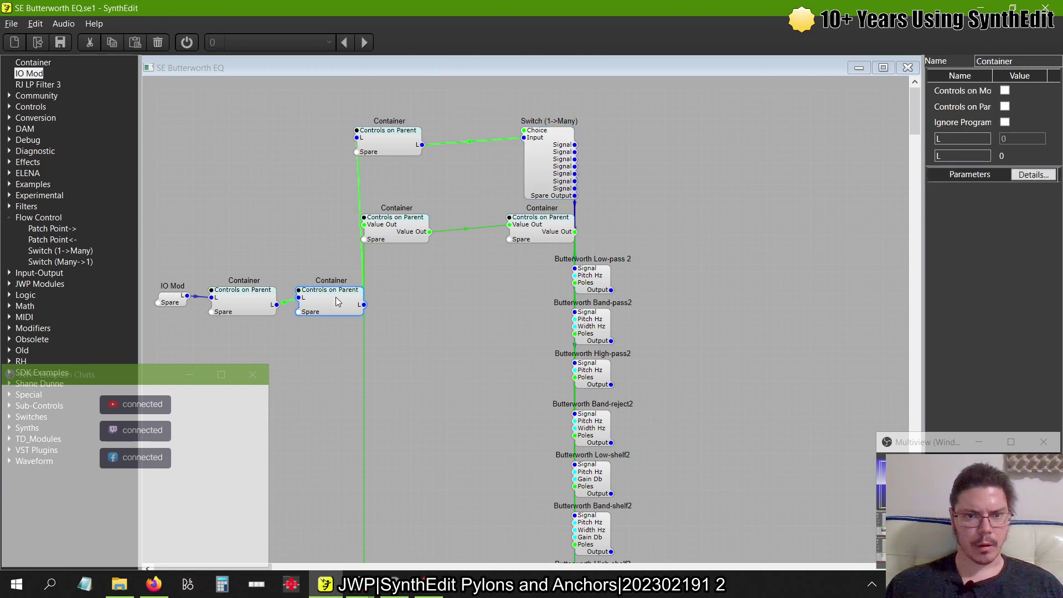
{"action": "left_click", "coordinate": [379, 142]}
{"action": "left_click_drag", "start_coordinate": [389, 144], "coordinate": [397, 151]}
{"action": "left_click", "coordinate": [514, 318]}
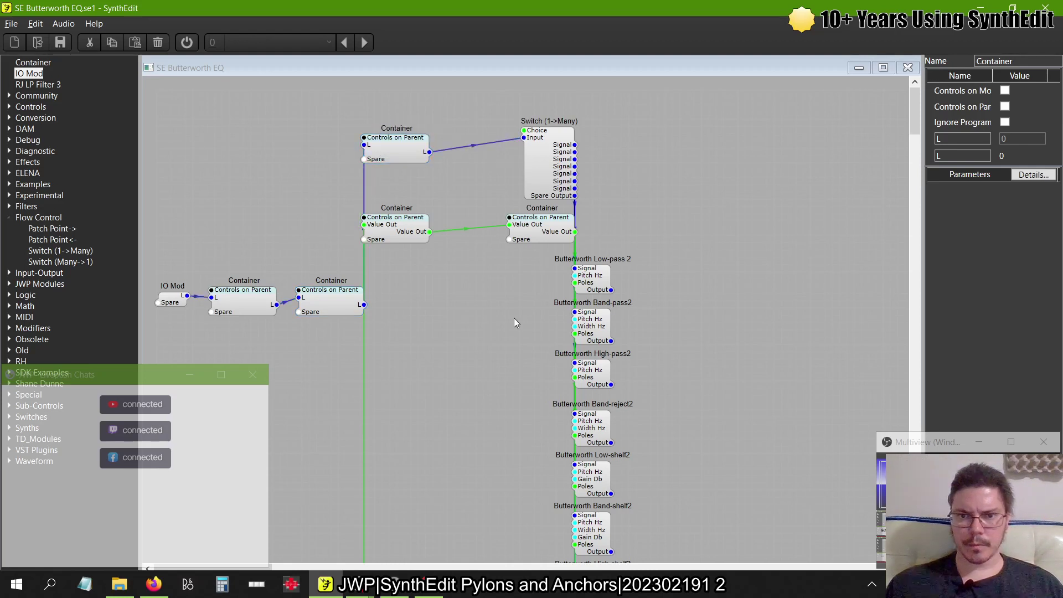
- Delete the R section's second Value Out container together with its seven Butterworth filters
{"action": "scroll", "coordinate": [514, 321], "scroll_direction": "down", "scroll_amount": 3}
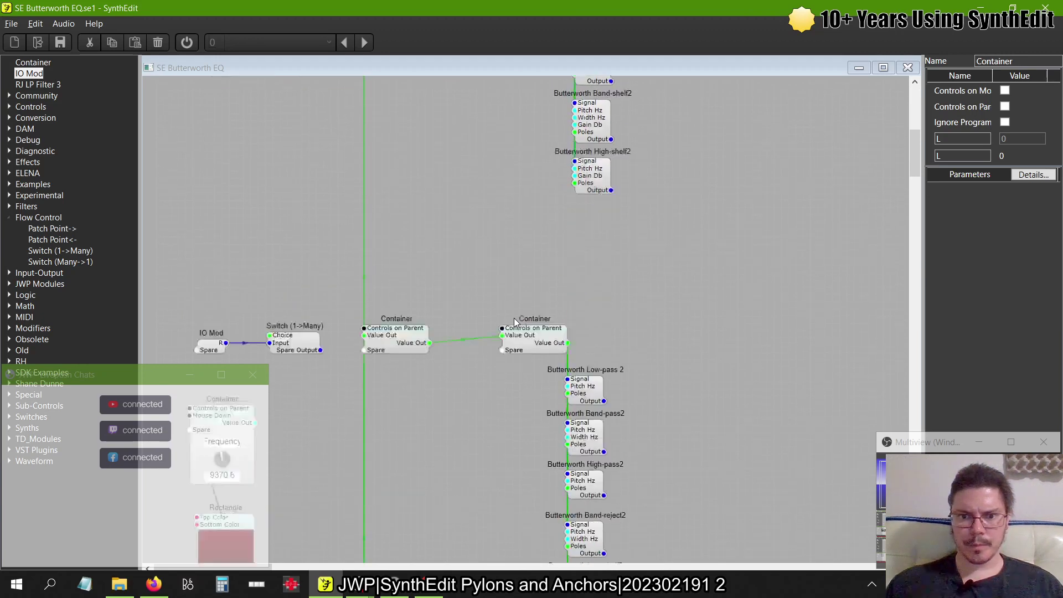
{"action": "scroll", "coordinate": [511, 329], "scroll_direction": "up", "scroll_amount": 3}
{"action": "scroll", "coordinate": [509, 350], "scroll_direction": "down", "scroll_amount": 1}
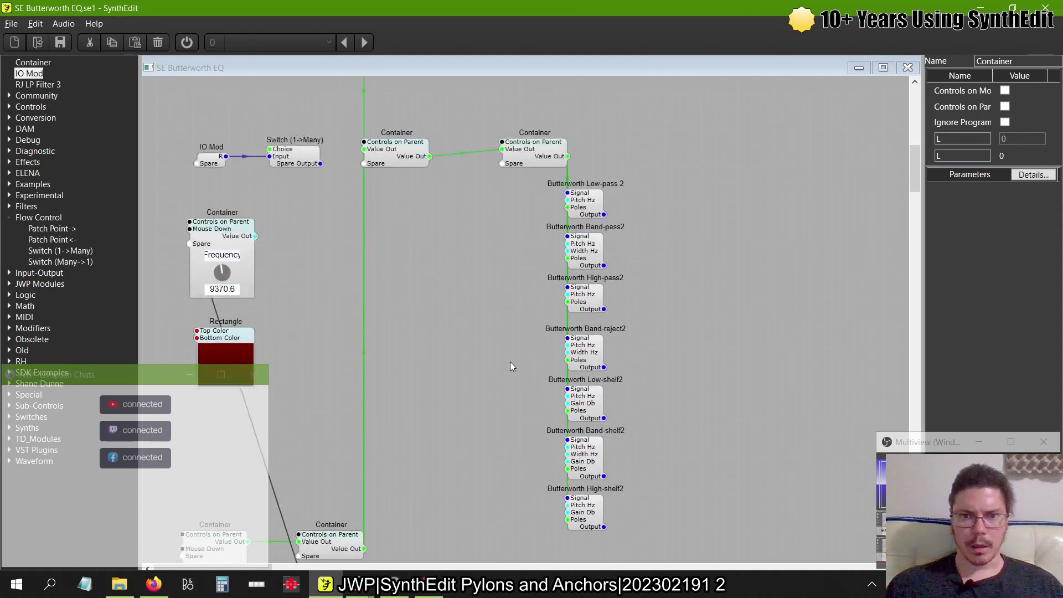
{"action": "left_click_drag", "start_coordinate": [483, 125], "coordinate": [642, 561]}
{"action": "left_click", "coordinate": [716, 361]}
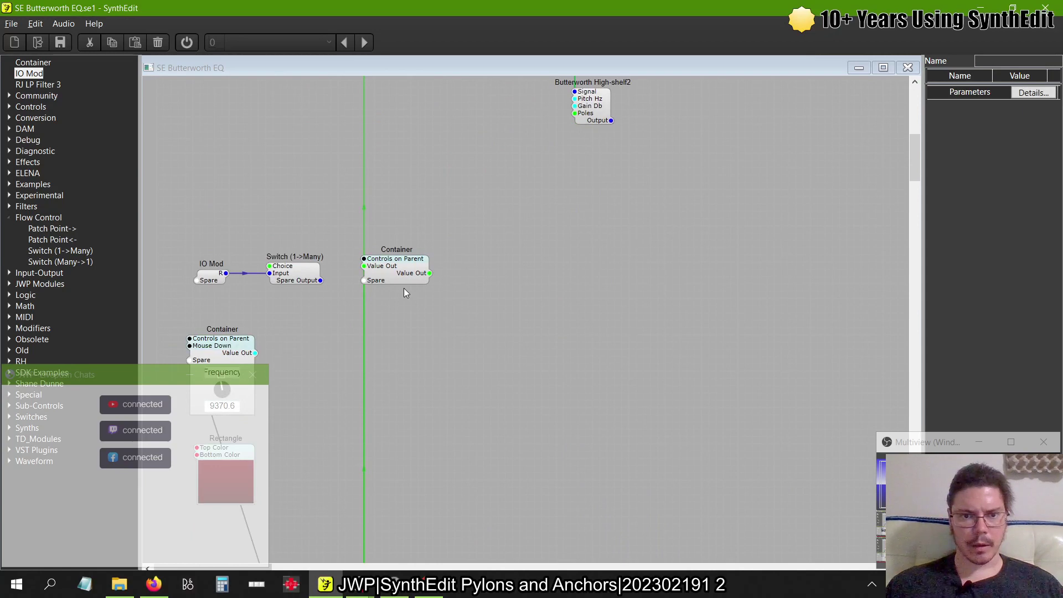
{"action": "left_click", "coordinate": [405, 280]}
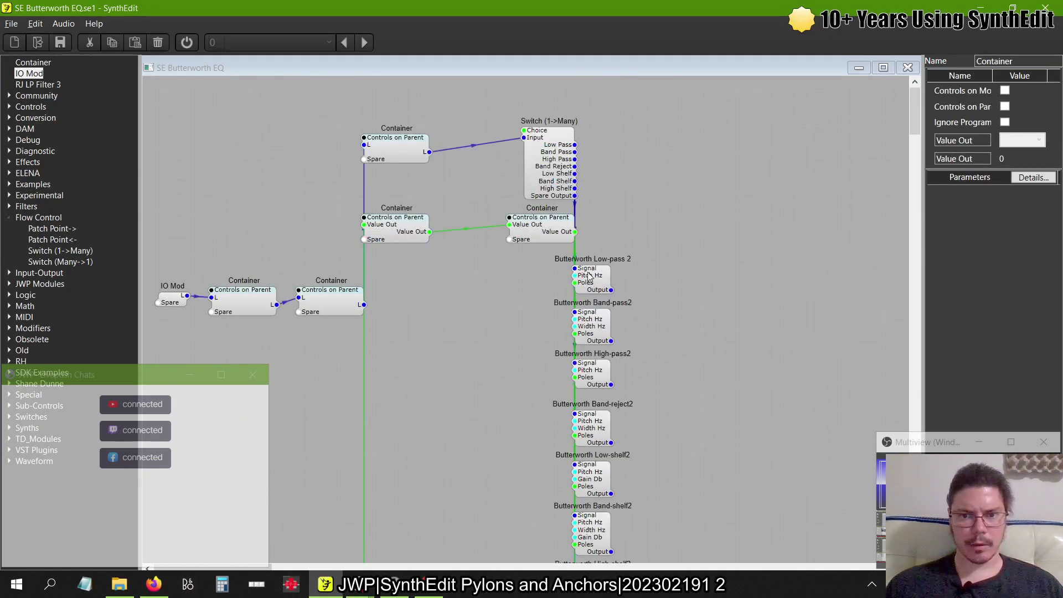
{"action": "key", "text": "ctrl+z"}
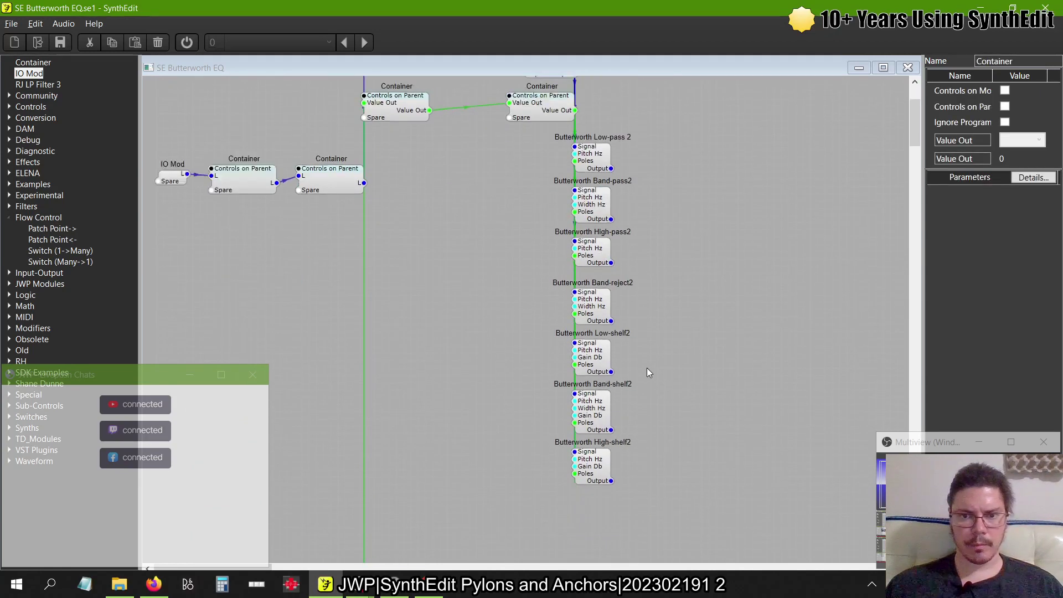
{"action": "key", "text": "ctrl+z"}
{"action": "key", "text": "ctrl+y"}
{"action": "key", "text": "ctrl+y"}
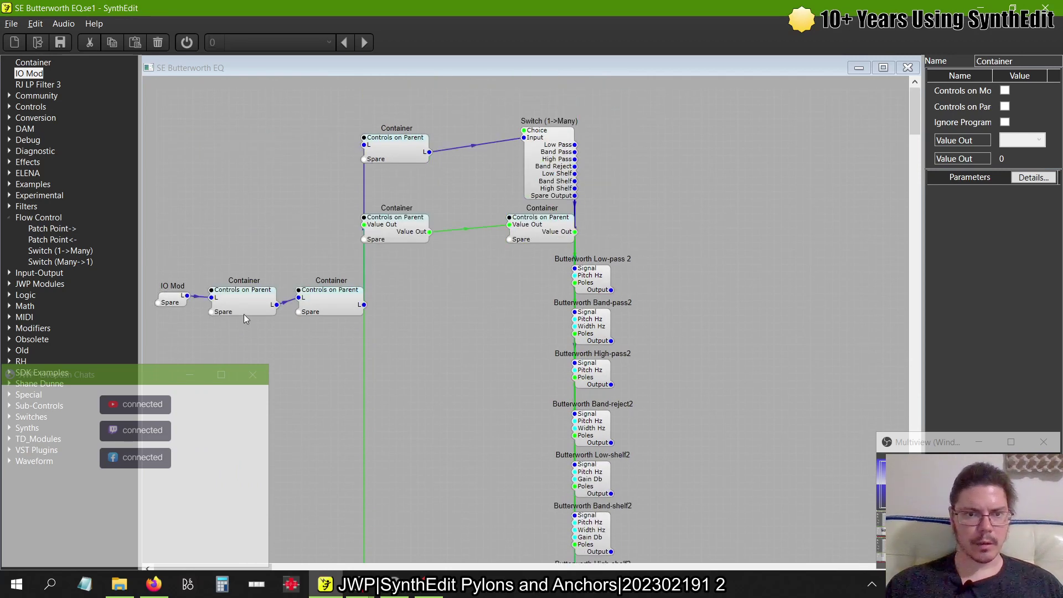
{"action": "key", "text": "ctrl+z"}
{"action": "scroll", "coordinate": [247, 187], "scroll_direction": "down", "scroll_amount": 5}
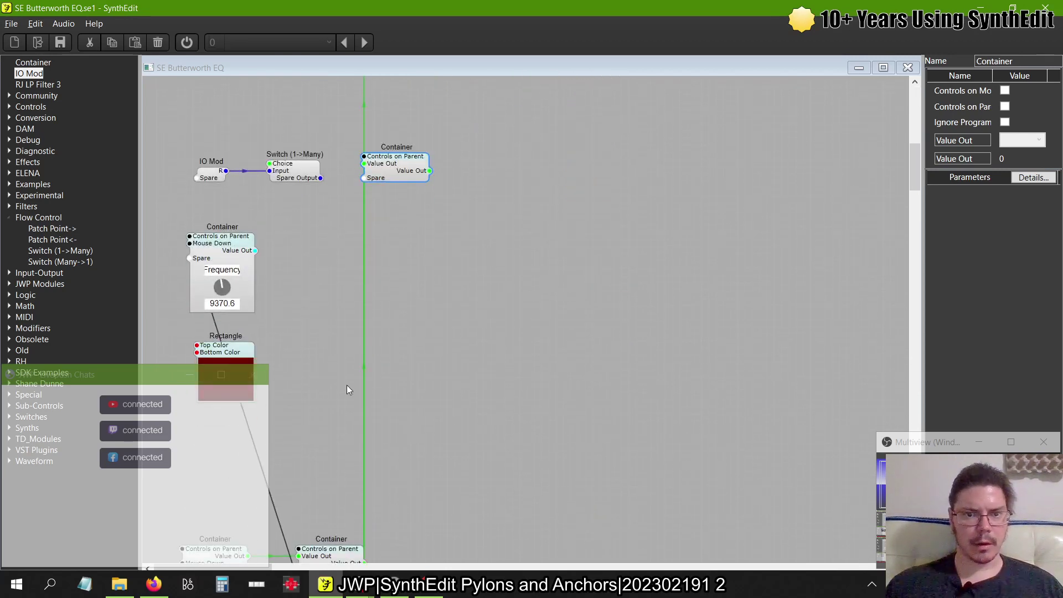
{"action": "key", "text": "ctrl+y"}
{"action": "key", "text": "ctrl+y"}
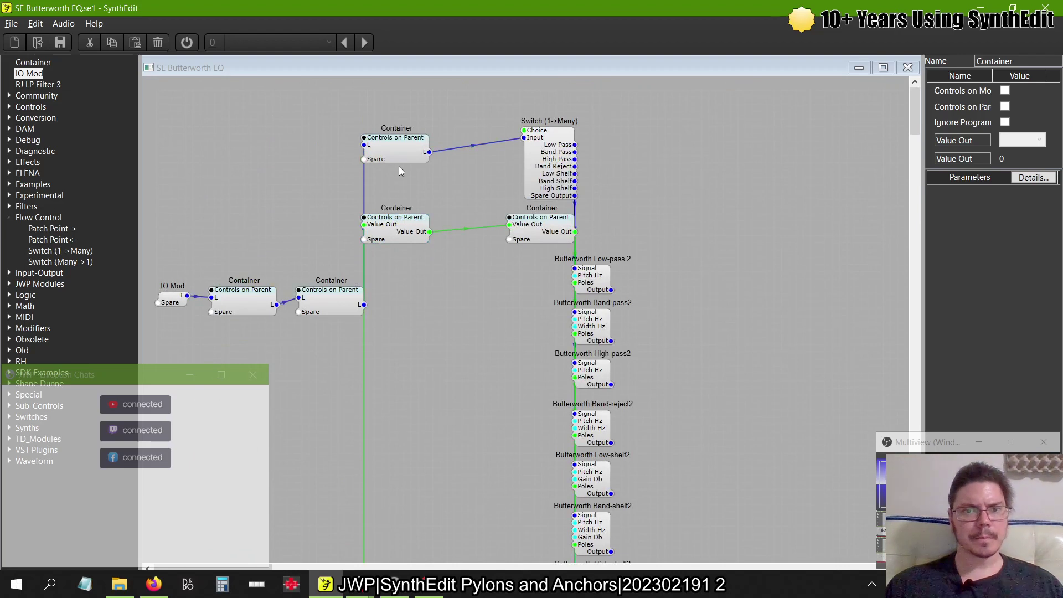
- Move the container feeding the L Switch up until its top edge is level with the Switch
{"action": "left_click_drag", "start_coordinate": [399, 152], "coordinate": [400, 143]}
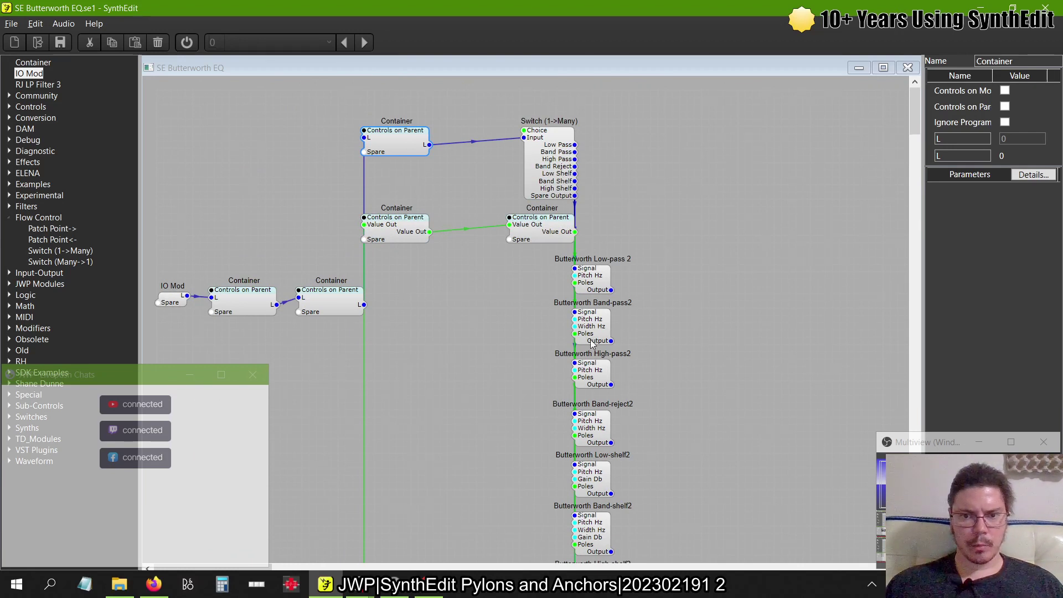
- Copy the Frequency knob container located below the R IO Mod
{"action": "scroll", "coordinate": [419, 351], "scroll_direction": "down", "scroll_amount": 8}
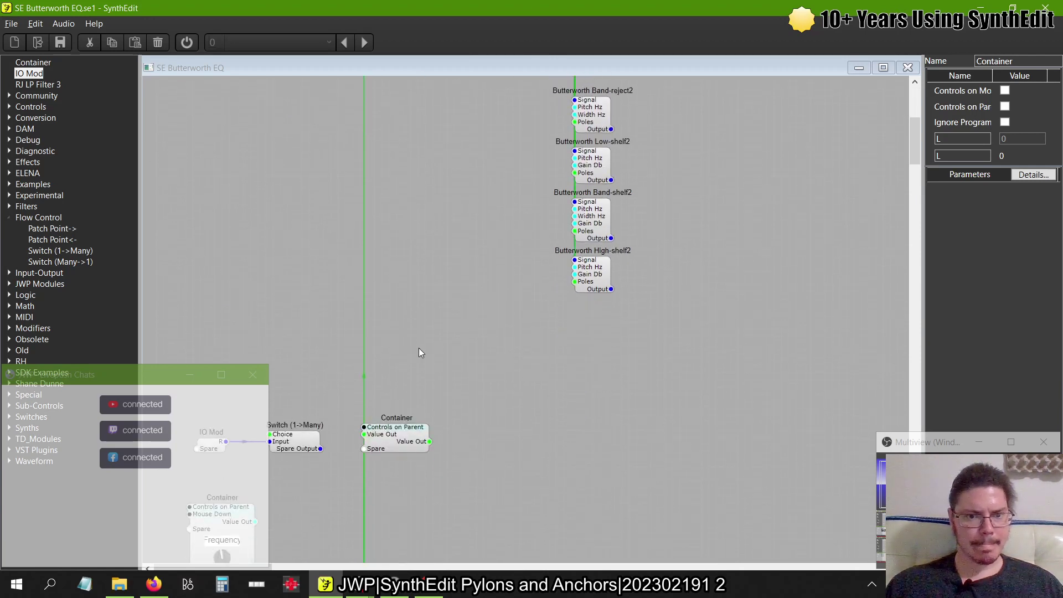
{"action": "scroll", "coordinate": [419, 349], "scroll_direction": "down", "scroll_amount": 1}
{"action": "right_click", "coordinate": [227, 281]}
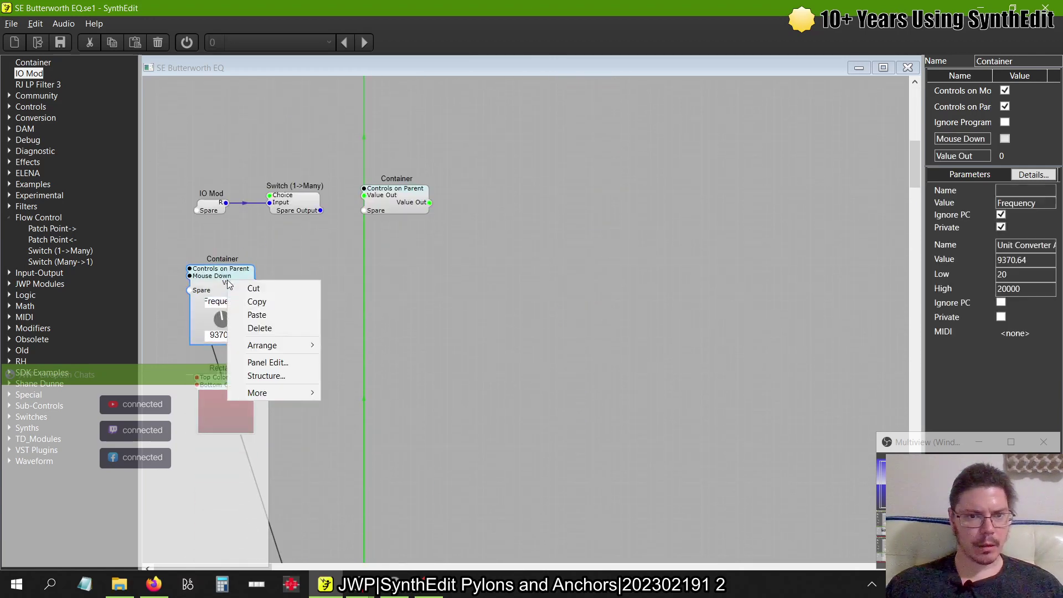
{"action": "left_click", "coordinate": [256, 301]}
{"action": "scroll", "coordinate": [385, 337], "scroll_direction": "down", "scroll_amount": 2}
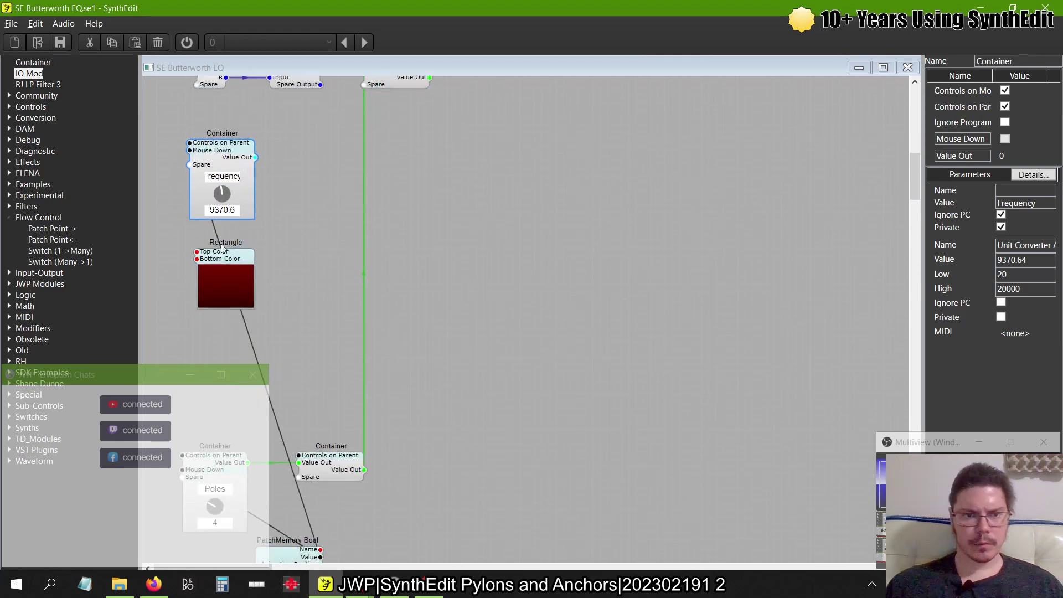
- Move the Frequency knob container and the modules below it downwards to open a gap beneath IO Mod
{"action": "left_click_drag", "start_coordinate": [301, 362], "coordinate": [165, 105]}
{"action": "left_click_drag", "start_coordinate": [207, 154], "coordinate": [207, 234]}
{"action": "scroll", "coordinate": [423, 250], "scroll_direction": "up", "scroll_amount": 5}
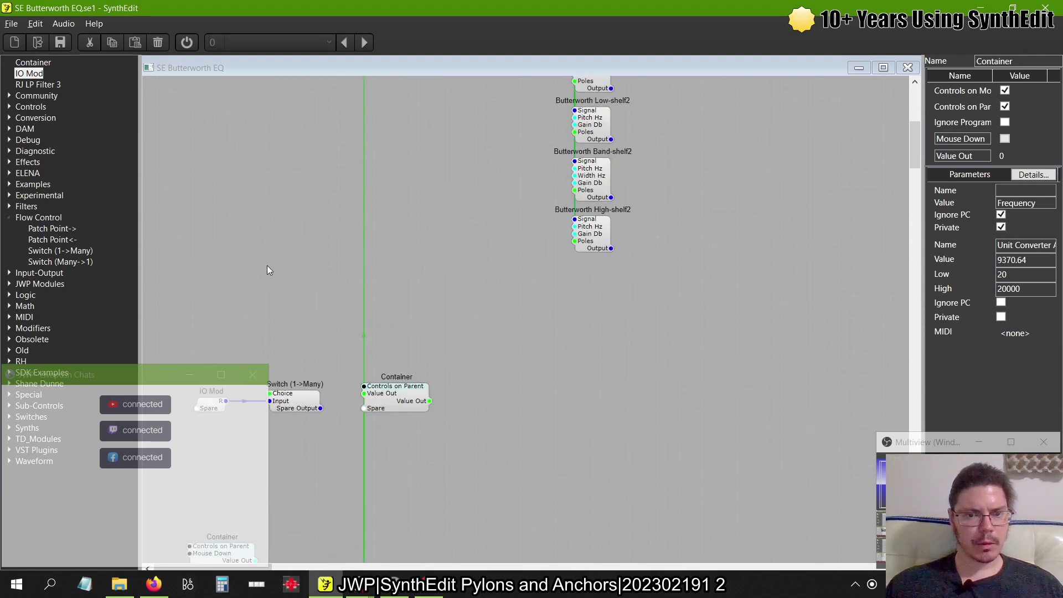
- Paste a duplicate of the Frequency knob container and place it between IO Mod and the original Frequency container
{"action": "scroll", "coordinate": [267, 290], "scroll_direction": "down", "scroll_amount": 3}
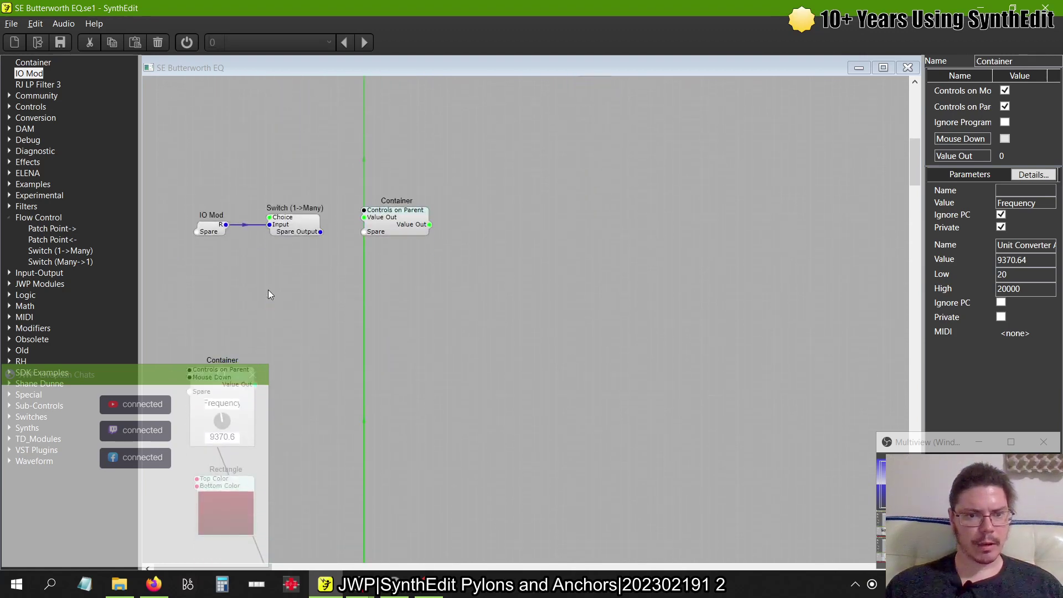
{"action": "scroll", "coordinate": [275, 239], "scroll_direction": "up", "scroll_amount": 3}
{"action": "scroll", "coordinate": [276, 237], "scroll_direction": "up", "scroll_amount": 5}
{"action": "scroll", "coordinate": [284, 407], "scroll_direction": "down", "scroll_amount": 8}
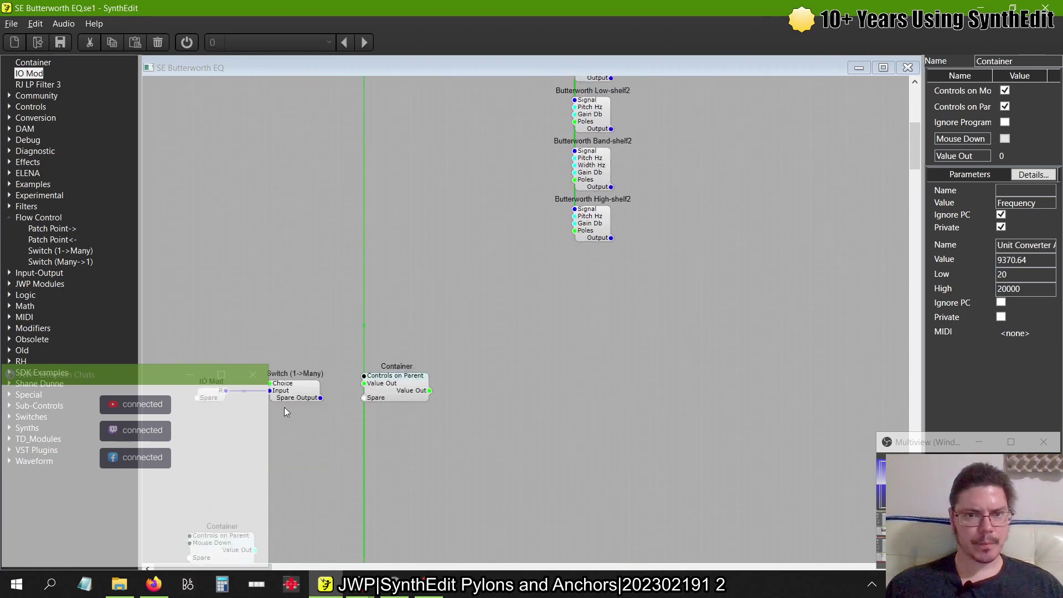
{"action": "right_click", "coordinate": [250, 335]}
{"action": "left_click", "coordinate": [279, 368]}
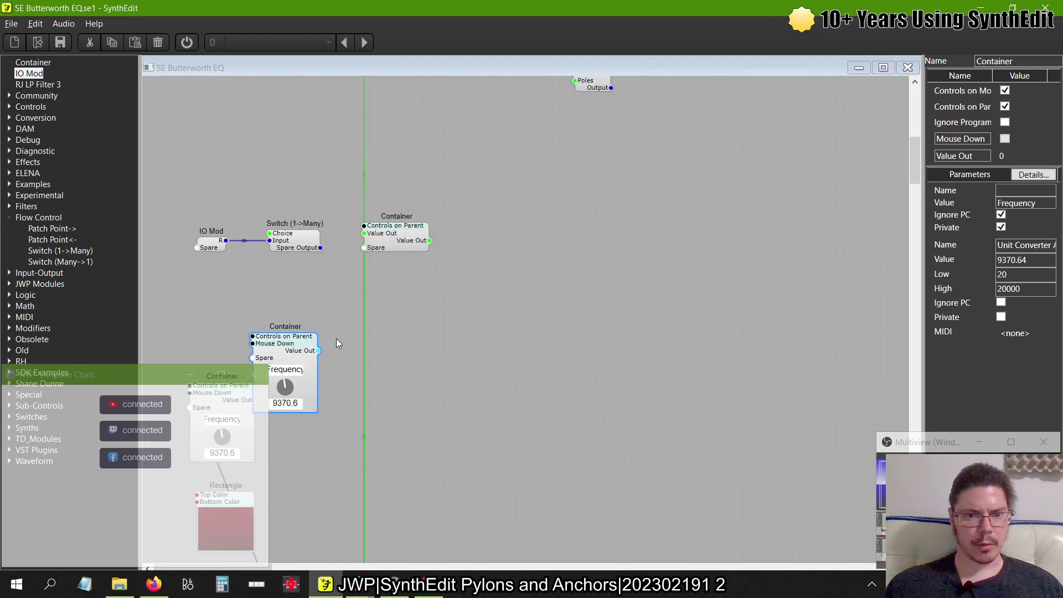
{"action": "left_click_drag", "start_coordinate": [277, 336], "coordinate": [211, 310]}
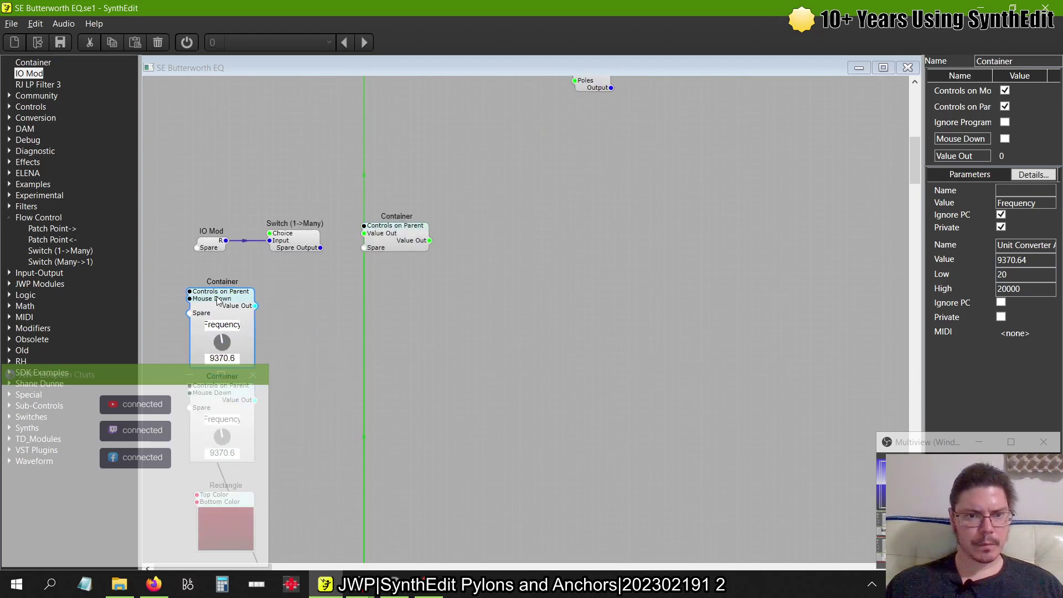
- Copy the L pass-through container near the first IO Mod and paste it beside the duplicated Frequency knob container
{"action": "scroll", "coordinate": [323, 293], "scroll_direction": "up", "scroll_amount": 9}
{"action": "left_click", "coordinate": [333, 302]}
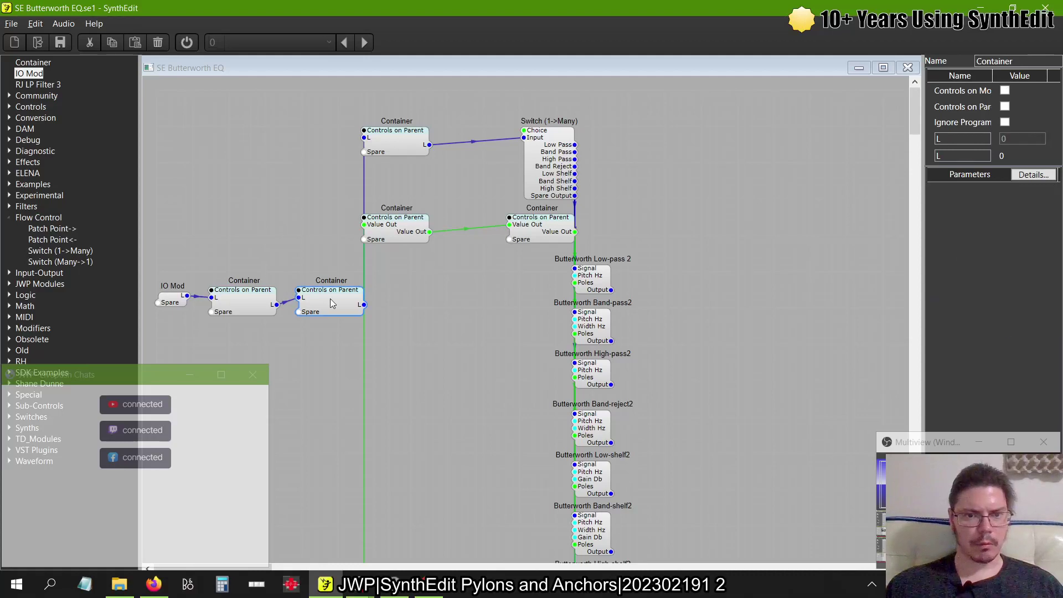
{"action": "right_click", "coordinate": [331, 299]}
{"action": "left_click", "coordinate": [356, 321]}
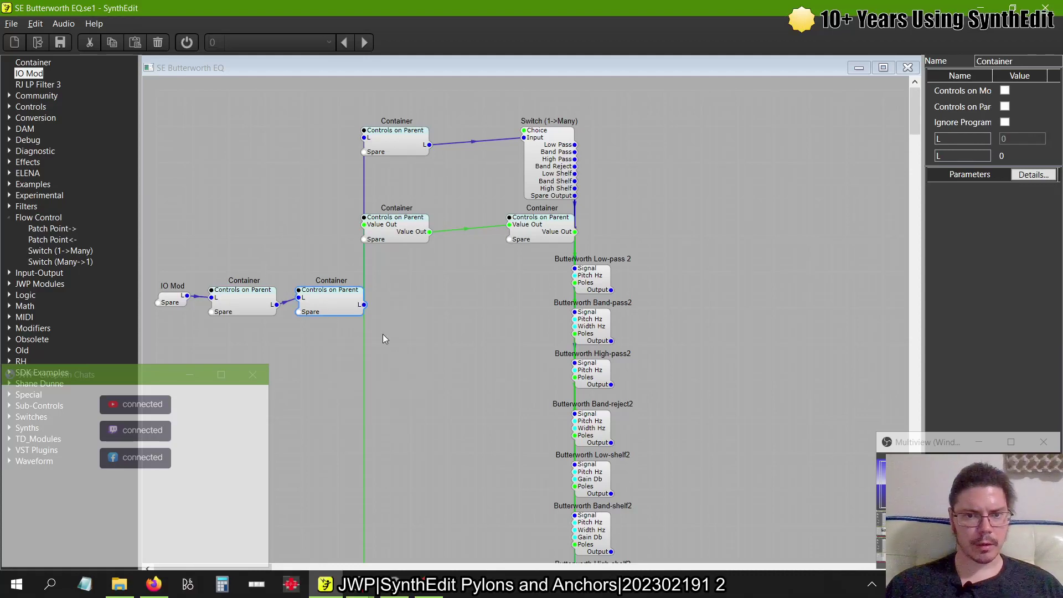
{"action": "scroll", "coordinate": [404, 353], "scroll_direction": "down", "scroll_amount": 15}
{"action": "scroll", "coordinate": [327, 180], "scroll_direction": "up", "scroll_amount": 2}
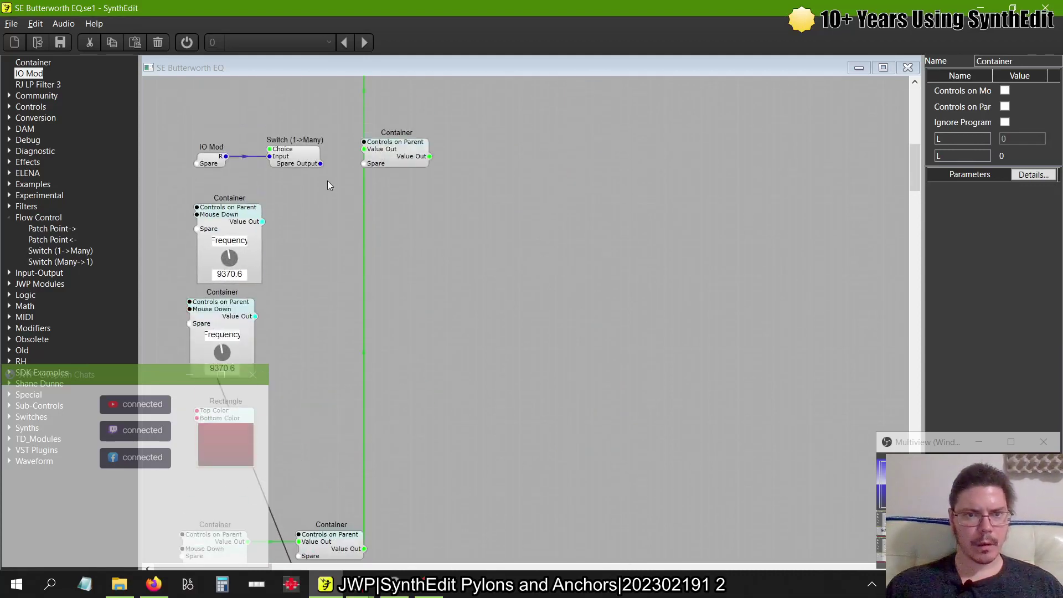
{"action": "right_click", "coordinate": [327, 253]}
{"action": "left_click", "coordinate": [367, 280]}
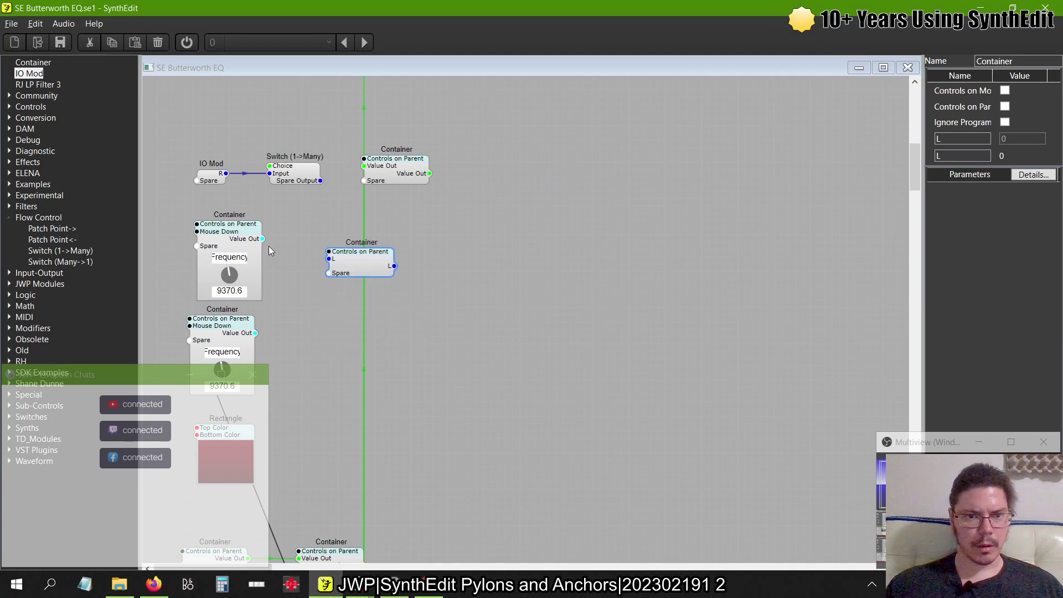
- Connect the duplicated Frequency knob container's Value Out to the L input of the pasted container
{"action": "left_click", "coordinate": [237, 247]}
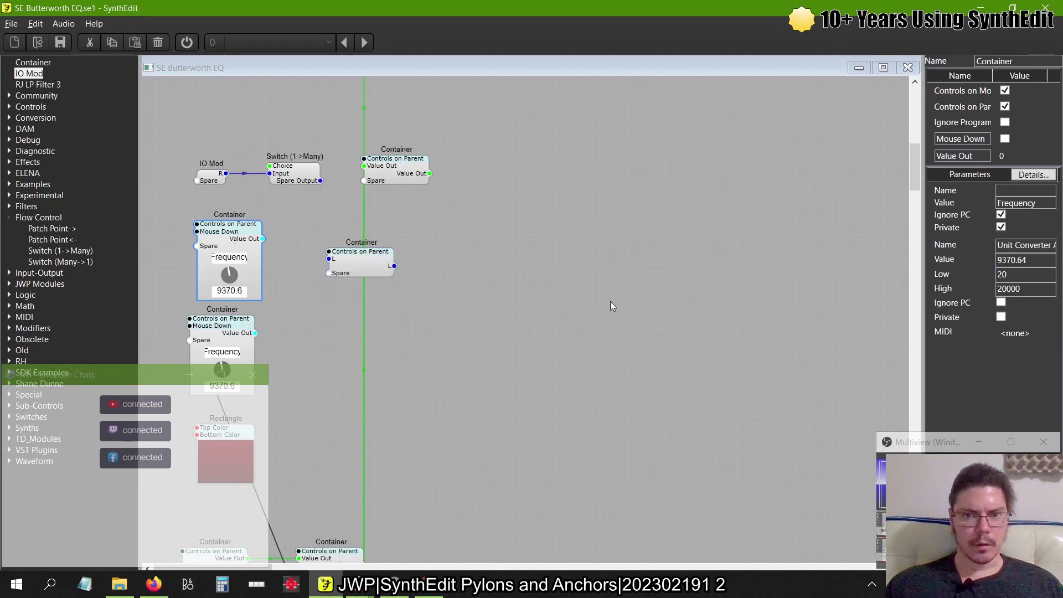
{"action": "scroll", "coordinate": [610, 302], "scroll_direction": "up", "scroll_amount": 10}
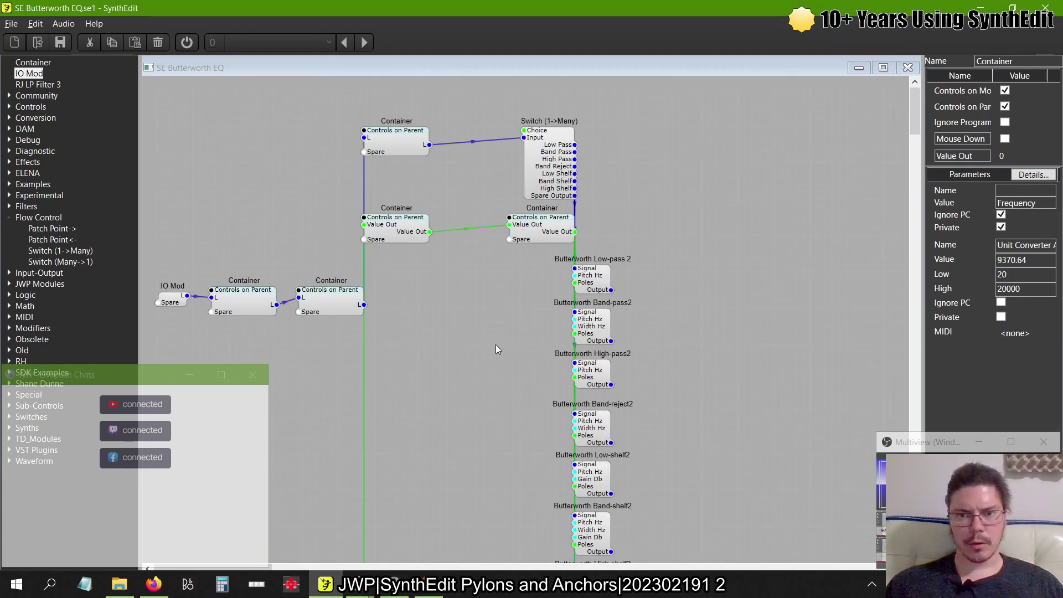
{"action": "scroll", "coordinate": [492, 345], "scroll_direction": "down", "scroll_amount": 10}
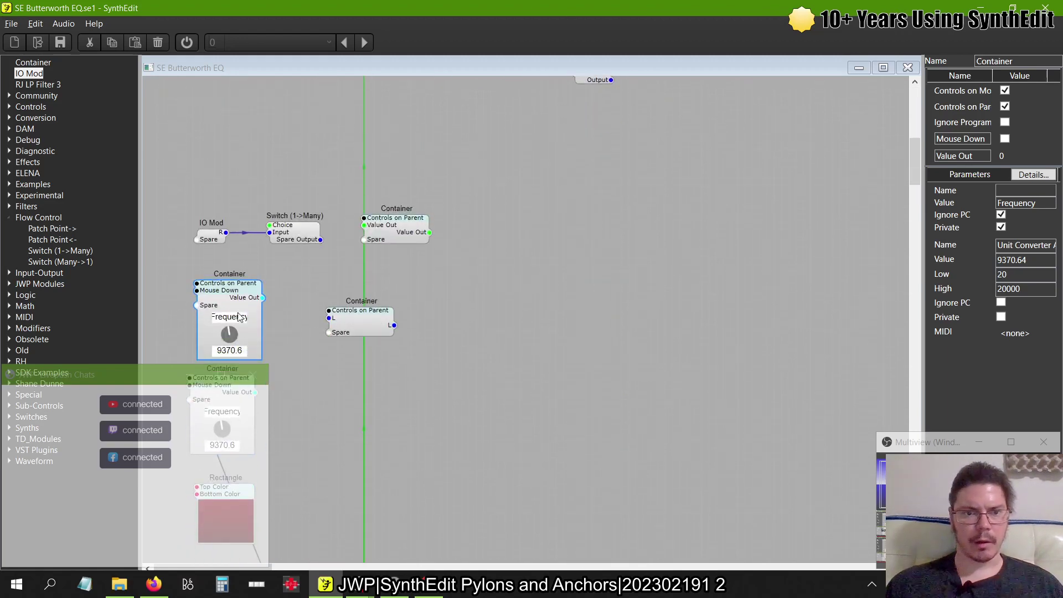
{"action": "scroll", "coordinate": [432, 228], "scroll_direction": "up", "scroll_amount": 3}
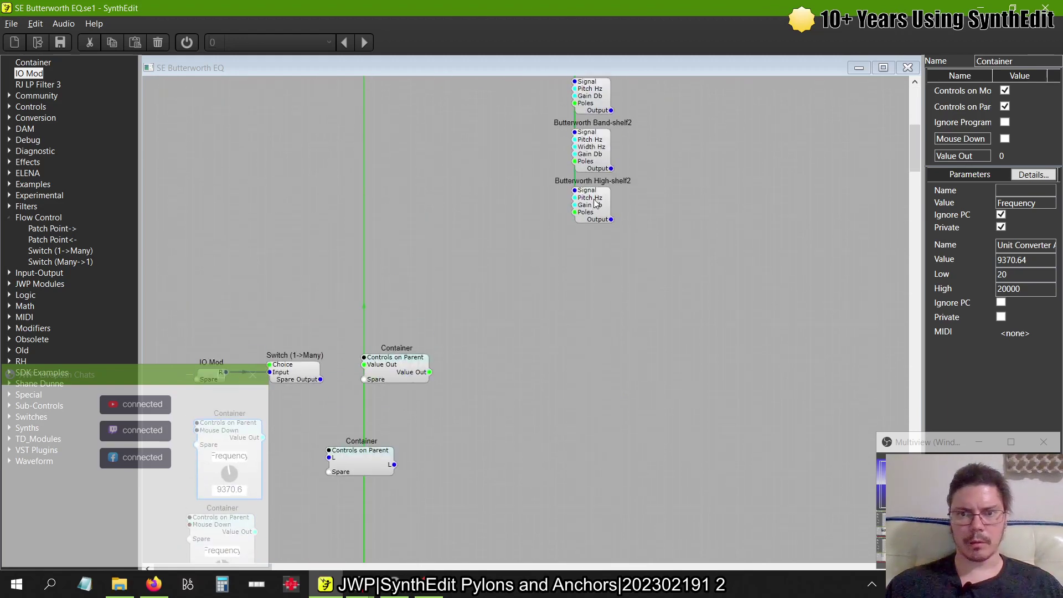
{"action": "scroll", "coordinate": [503, 227], "scroll_direction": "up", "scroll_amount": 5}
{"action": "scroll", "coordinate": [503, 227], "scroll_direction": "down", "scroll_amount": 7}
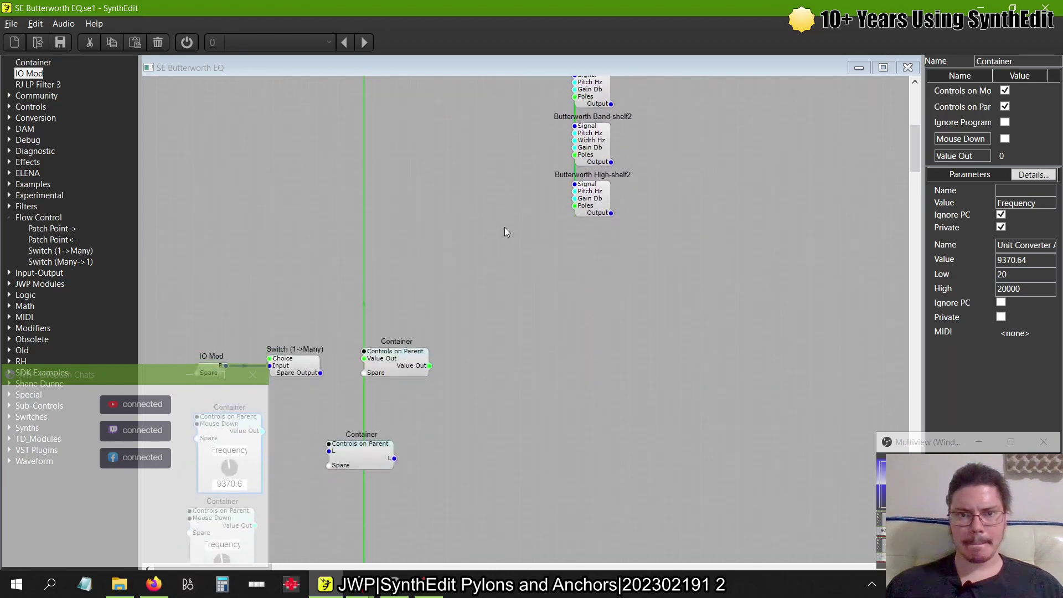
{"action": "scroll", "coordinate": [332, 383], "scroll_direction": "down", "scroll_amount": 1}
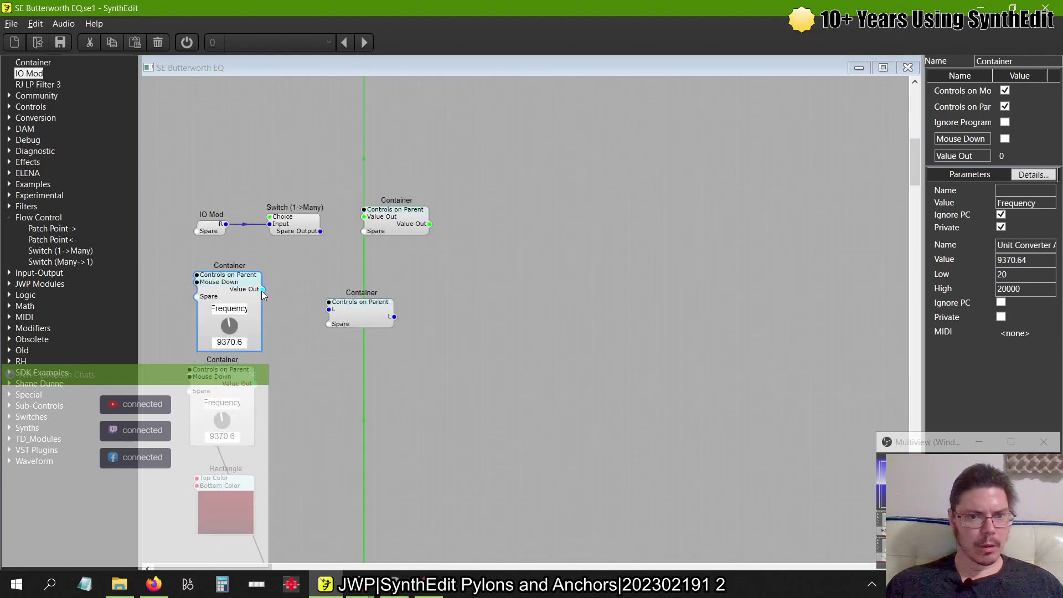
{"action": "left_click_drag", "start_coordinate": [263, 289], "coordinate": [329, 309]}
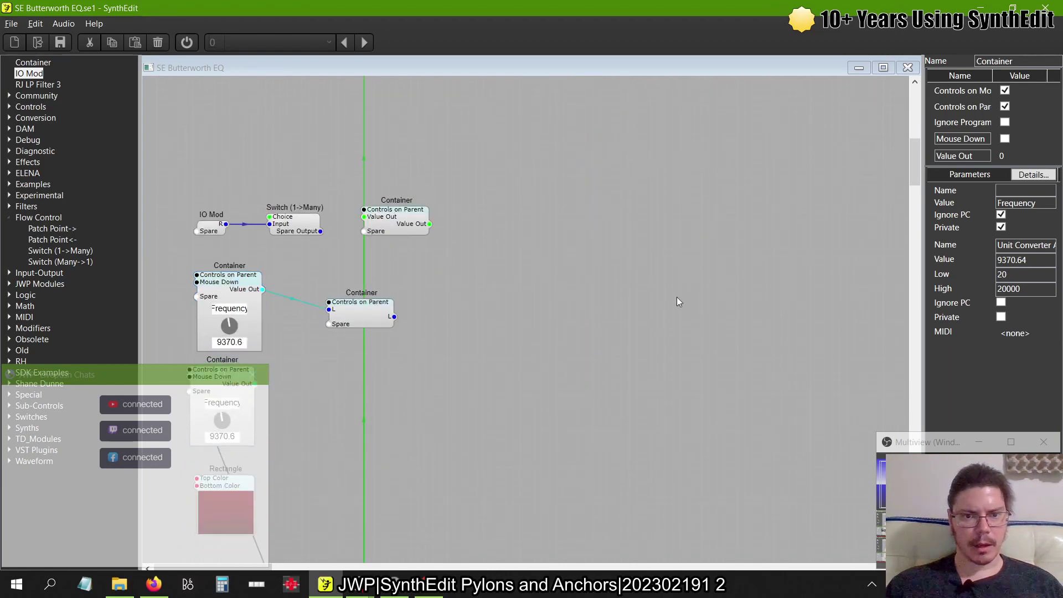
- Rename the pasted container's L input pin to Frequency
{"action": "left_click", "coordinate": [358, 327]}
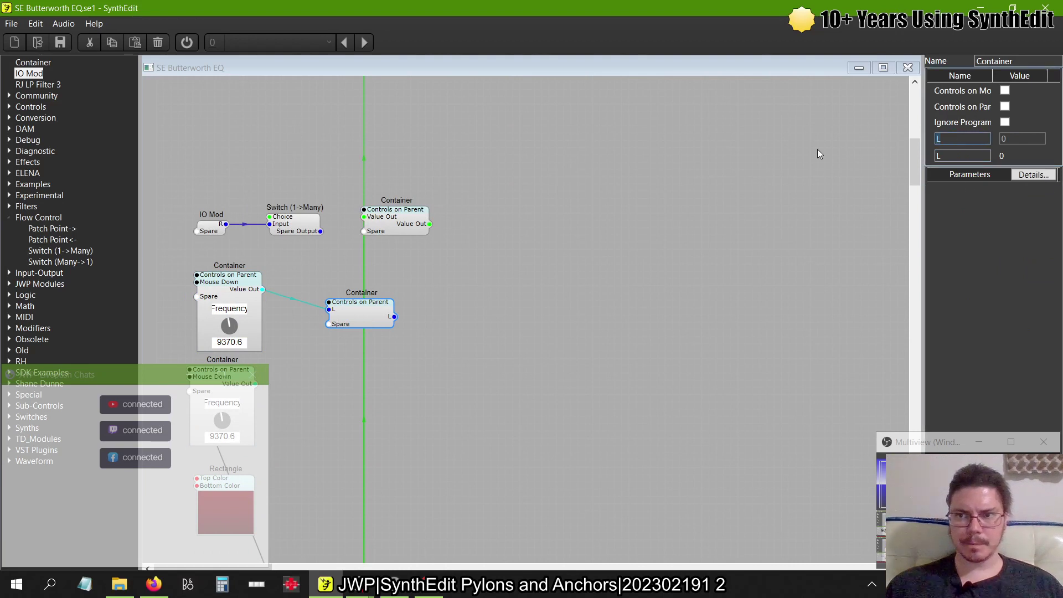
{"action": "type", "text": "Frequecny"}
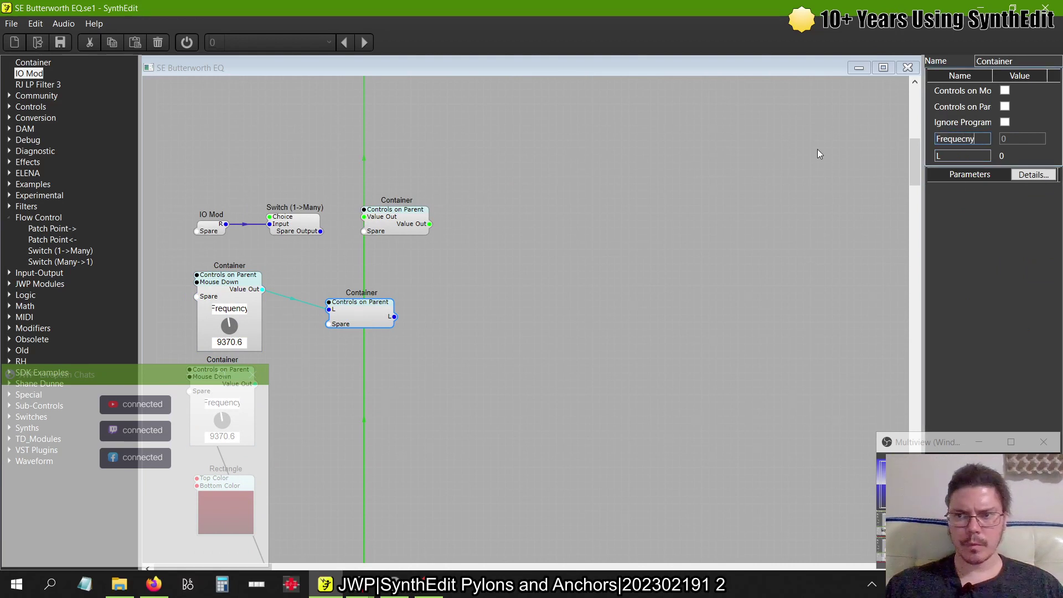
{"action": "key", "text": "Return"}
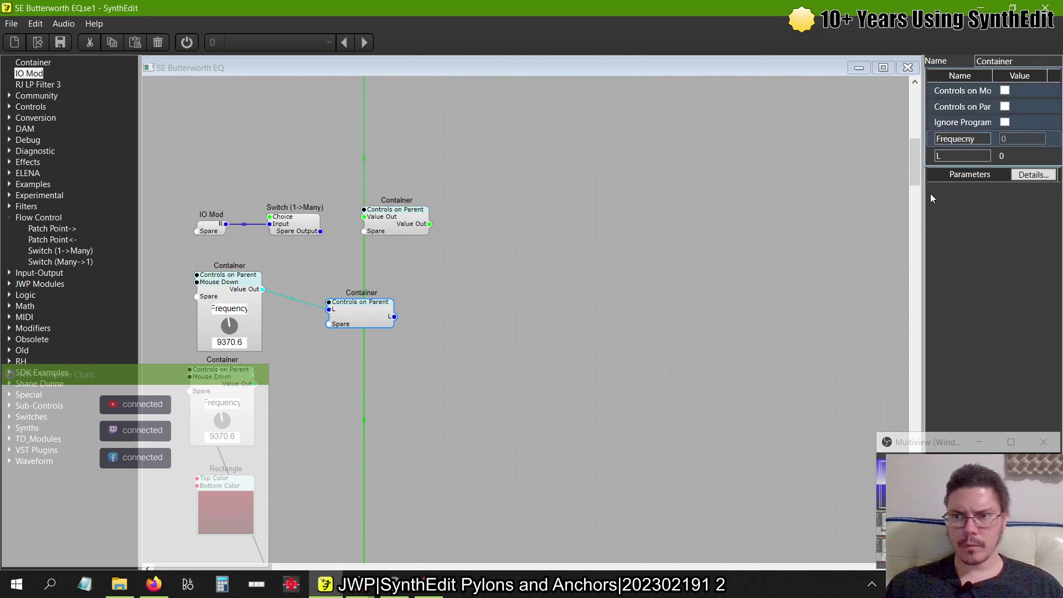
{"action": "left_click", "coordinate": [980, 141]}
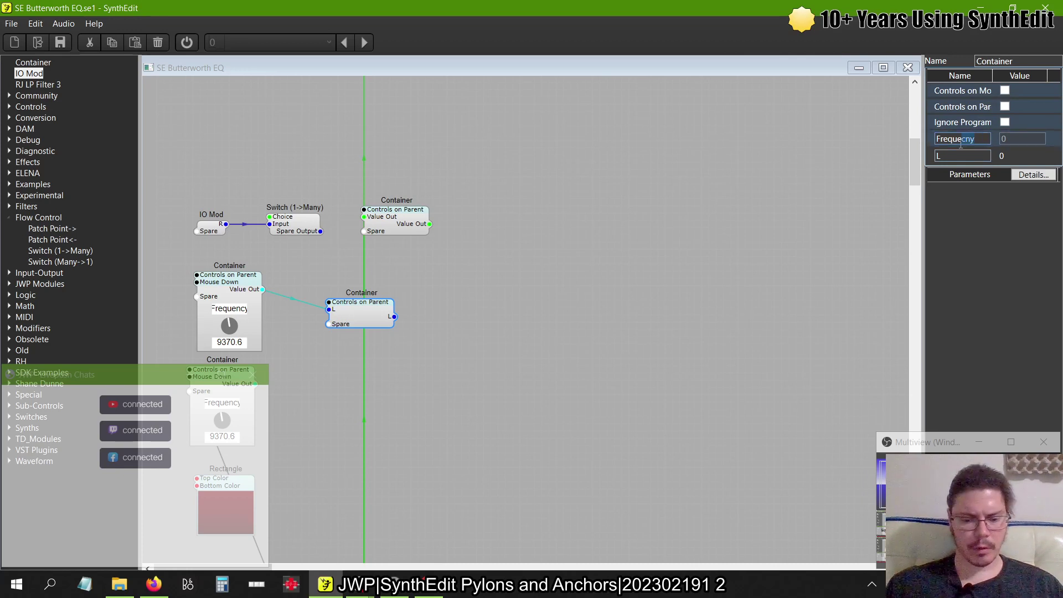
{"action": "type", "text": "n"}
{"action": "key", "text": "Return"}
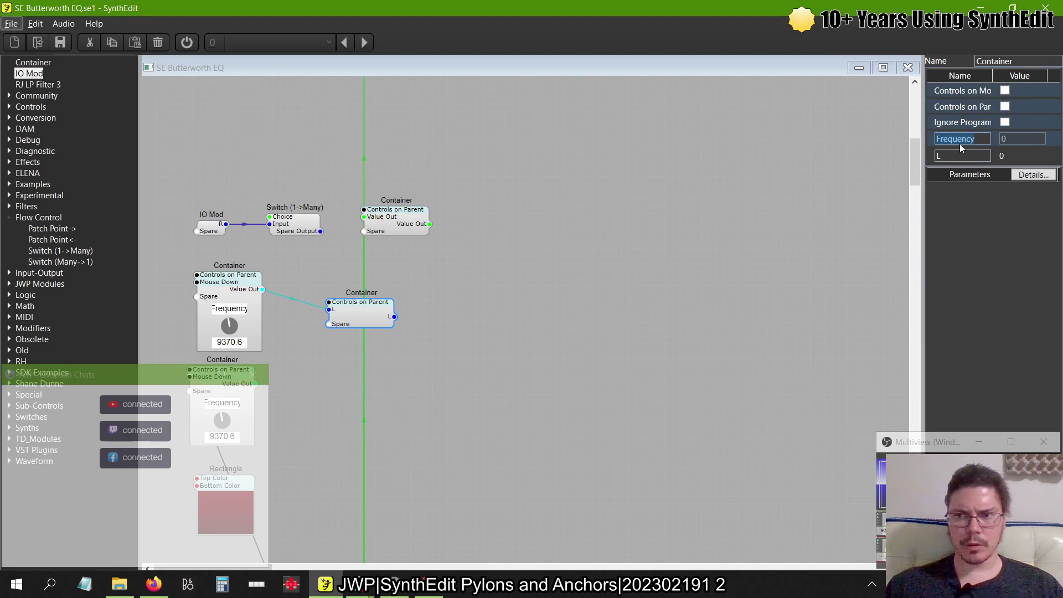
- Rename the same container's L output pin to Frequency
{"action": "key", "text": "Tab"}
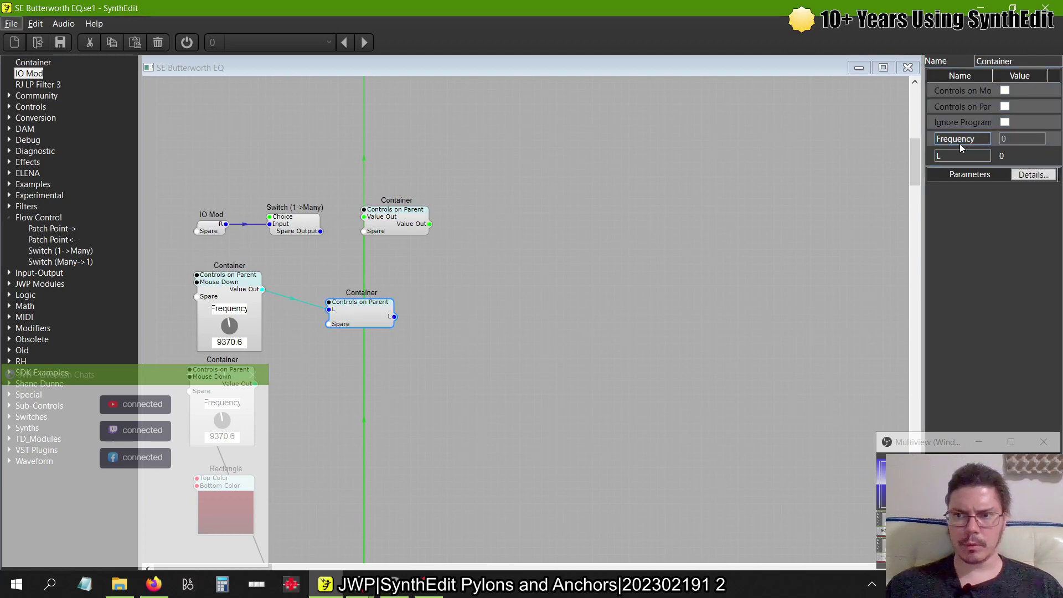
{"action": "key", "text": "alt+f"}
{"action": "key", "text": "Up"}
{"action": "left_click", "coordinate": [974, 152]}
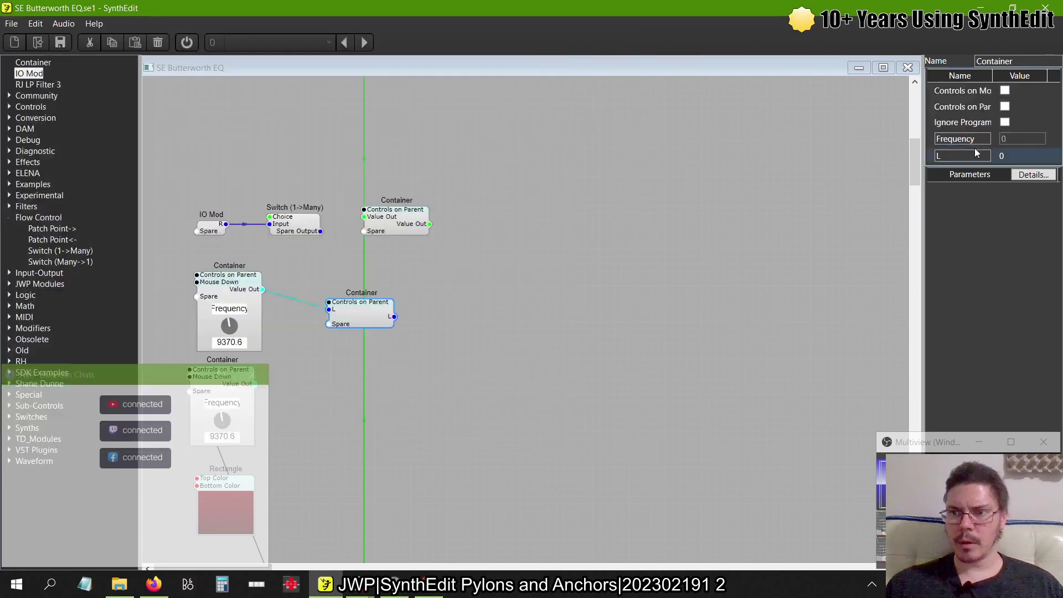
{"action": "key", "text": "BackSpace"}
{"action": "key", "text": "ctrl+v"}
{"action": "key", "text": "Tab"}
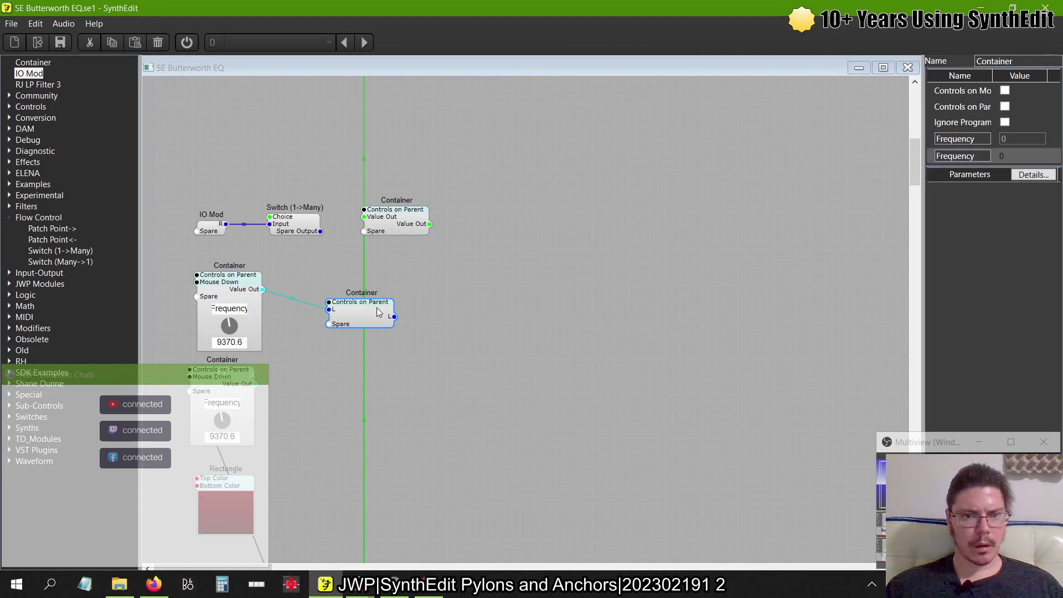
- Align the renamed container with the Frequency knob container, then add a copy beside it fed from its Frequency output
{"action": "left_click_drag", "start_coordinate": [379, 310], "coordinate": [369, 290]}
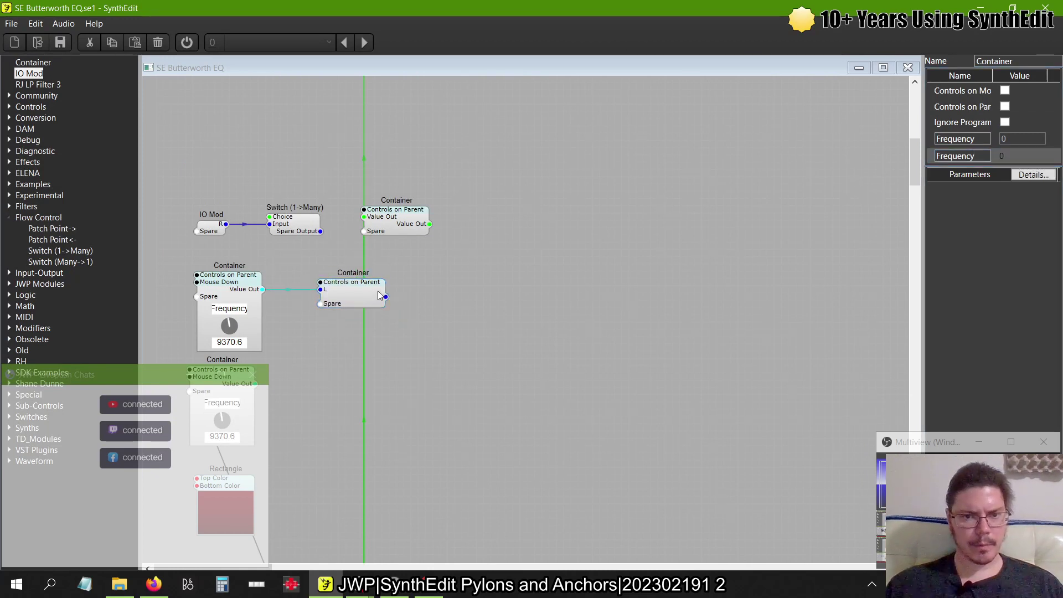
{"action": "key", "text": "ctrl+c"}
{"action": "key", "text": "ctrl+v"}
{"action": "left_click_drag", "start_coordinate": [390, 347], "coordinate": [415, 289]}
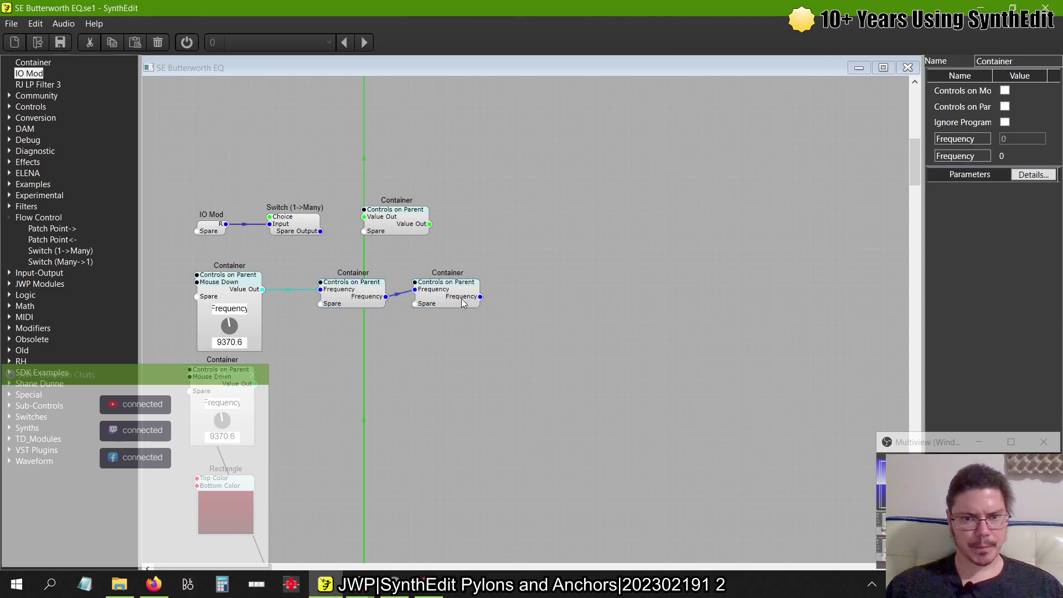
- Paste a third Frequency pass-through container and connect its Frequency input to the second one's Frequency output
{"action": "right_click", "coordinate": [547, 335]}
{"action": "left_click", "coordinate": [515, 308]}
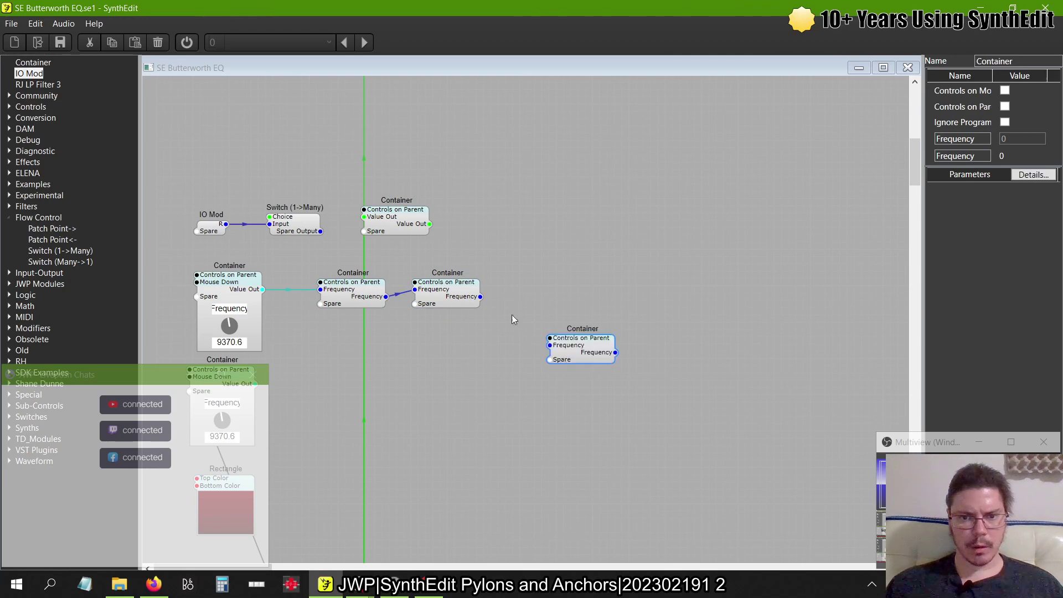
{"action": "left_click_drag", "start_coordinate": [550, 345], "coordinate": [480, 296]}
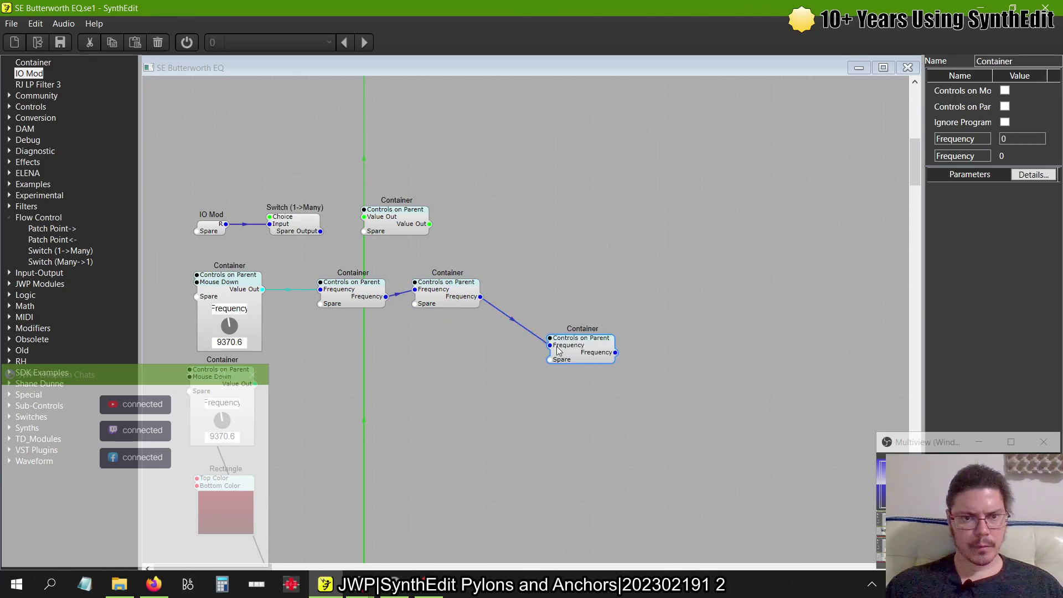
- Move the second Frequency pass-through container up between the L container and the first Value Out container
{"action": "scroll", "coordinate": [556, 347], "scroll_direction": "up", "scroll_amount": 8}
{"action": "scroll", "coordinate": [557, 347], "scroll_direction": "down", "scroll_amount": 5}
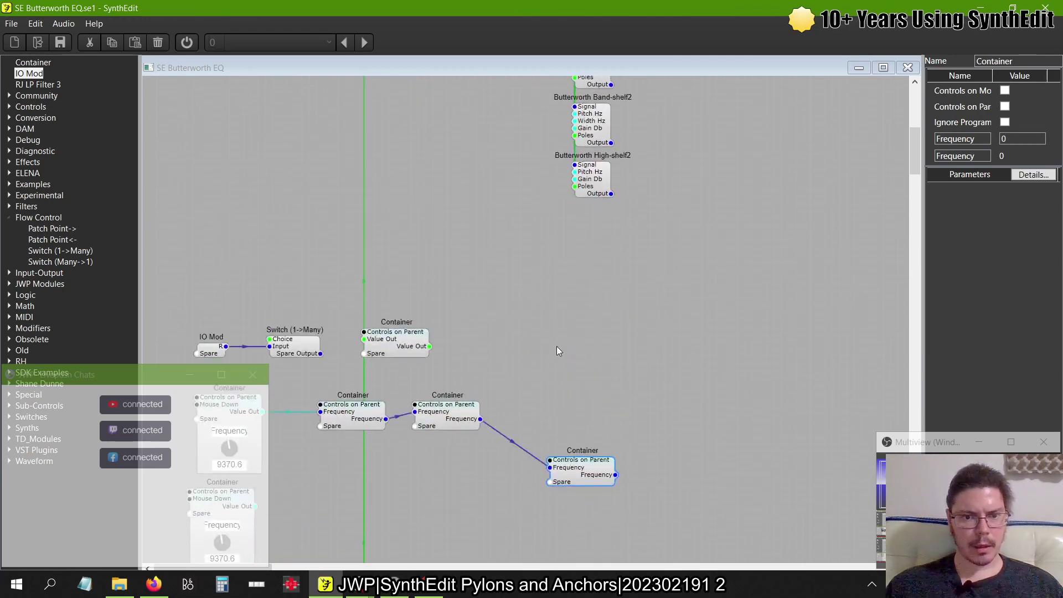
{"action": "left_click_drag", "start_coordinate": [349, 398], "coordinate": [411, 201]}
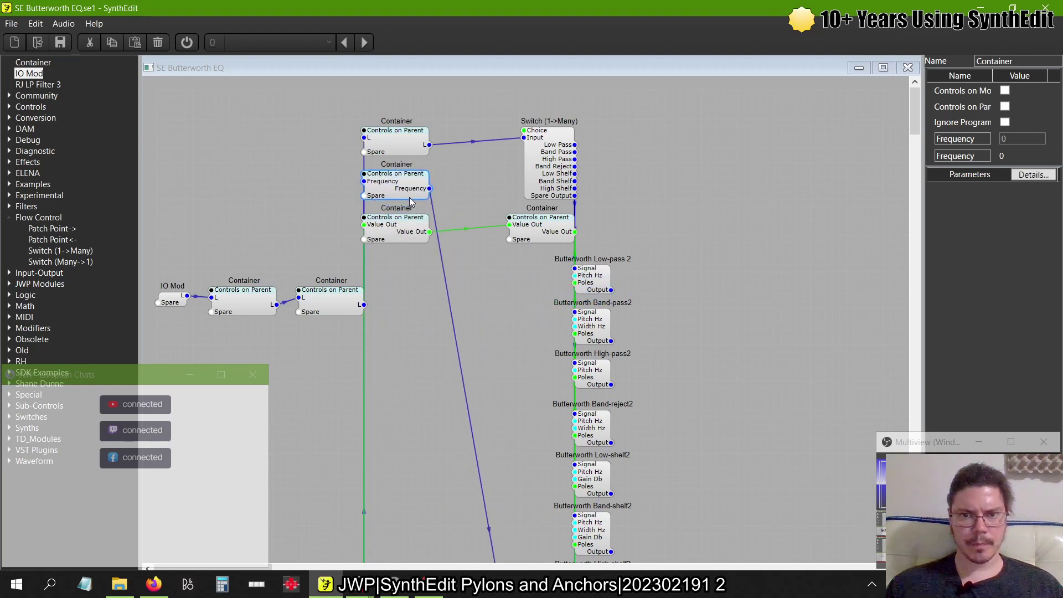
- Shift all modules down, then raise the L container and its filter-type Switch (1->Many) to leave space beneath them
{"action": "left_click", "coordinate": [551, 237]}
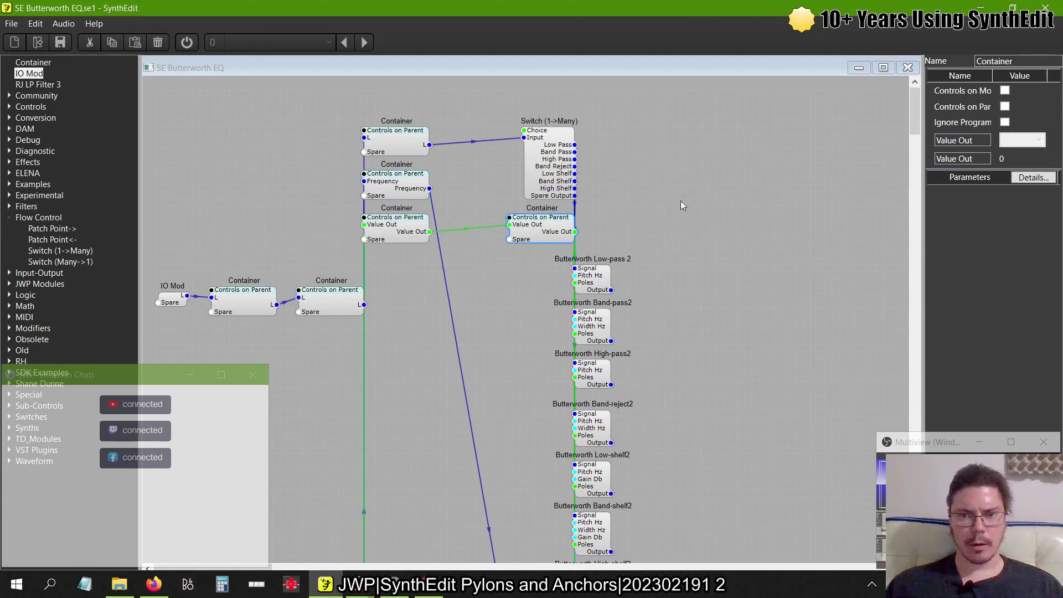
{"action": "key", "text": "ctrl+a"}
{"action": "left_click_drag", "start_coordinate": [556, 154], "coordinate": [555, 262]}
{"action": "left_click", "coordinate": [642, 257]}
{"action": "left_click", "coordinate": [447, 254]}
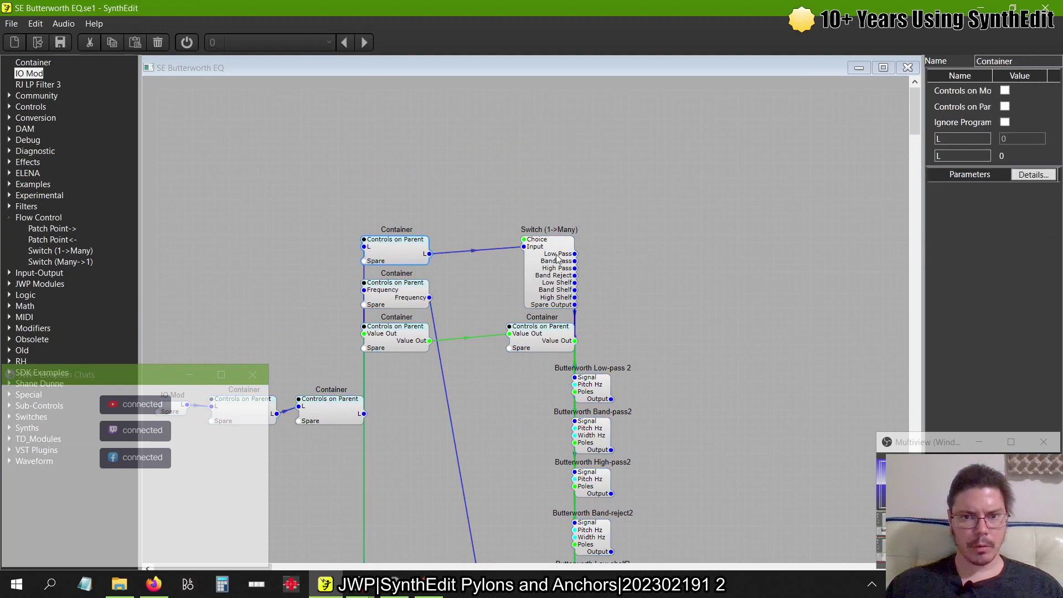
{"action": "left_click", "coordinate": [557, 258]}
{"action": "left_click_drag", "start_coordinate": [556, 258], "coordinate": [558, 135]}
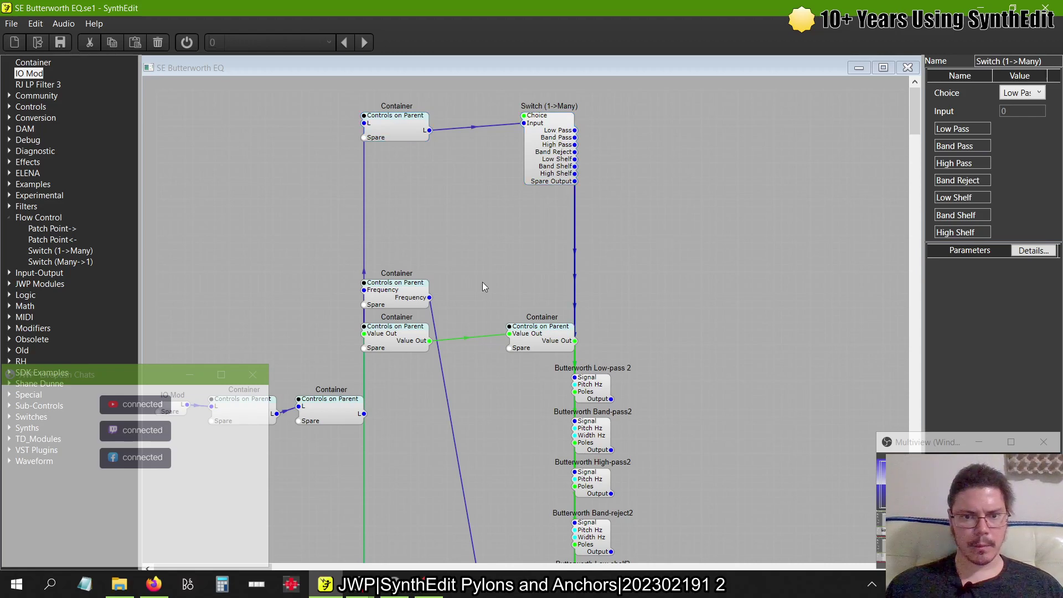
- Move the third Frequency container directly above the Value Out container by the filters, then select both connected Frequency containers
{"action": "scroll", "coordinate": [483, 281], "scroll_direction": "down", "scroll_amount": 10}
{"action": "left_click_drag", "start_coordinate": [567, 238], "coordinate": [528, 294]}
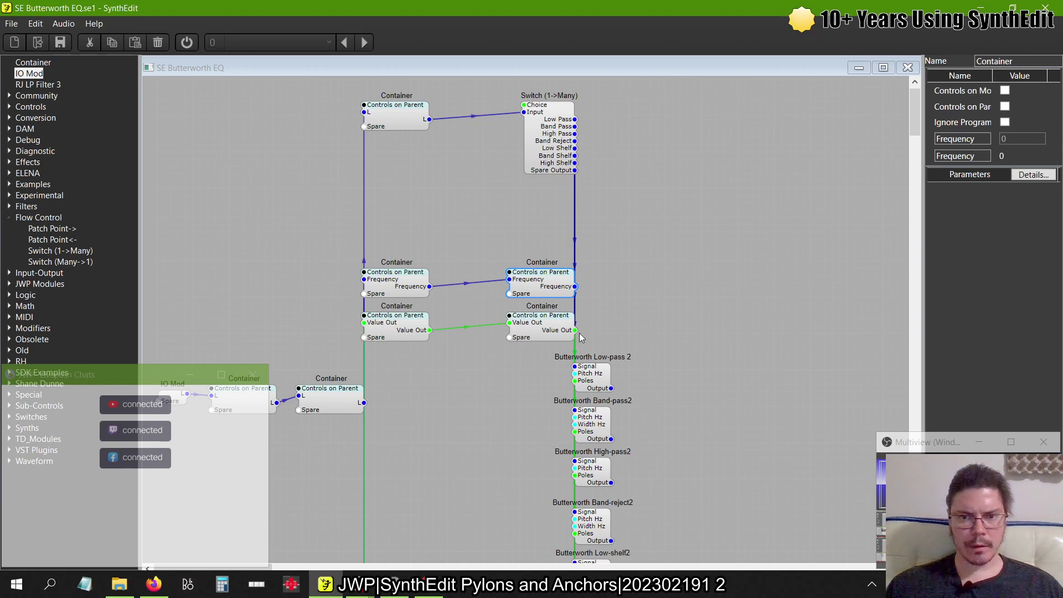
{"action": "left_click_drag", "start_coordinate": [624, 320], "coordinate": [320, 225]}
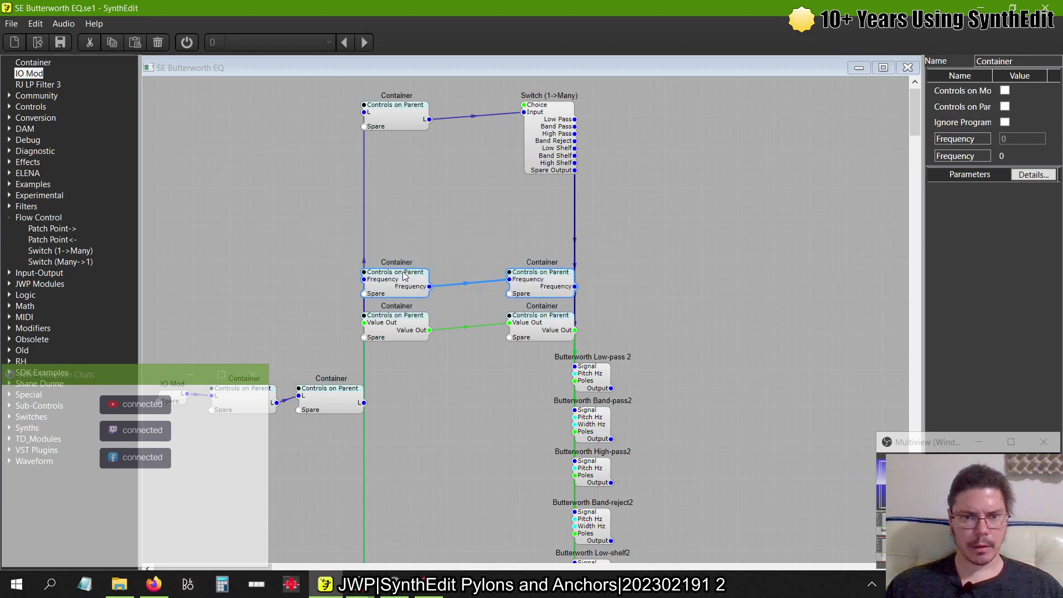
- Connect the Frequency output of the container nearest the filters to the Butterworth Pitch Hz inputs, then return it above the Value Out container
{"action": "left_click_drag", "start_coordinate": [406, 281], "coordinate": [574, 156]}
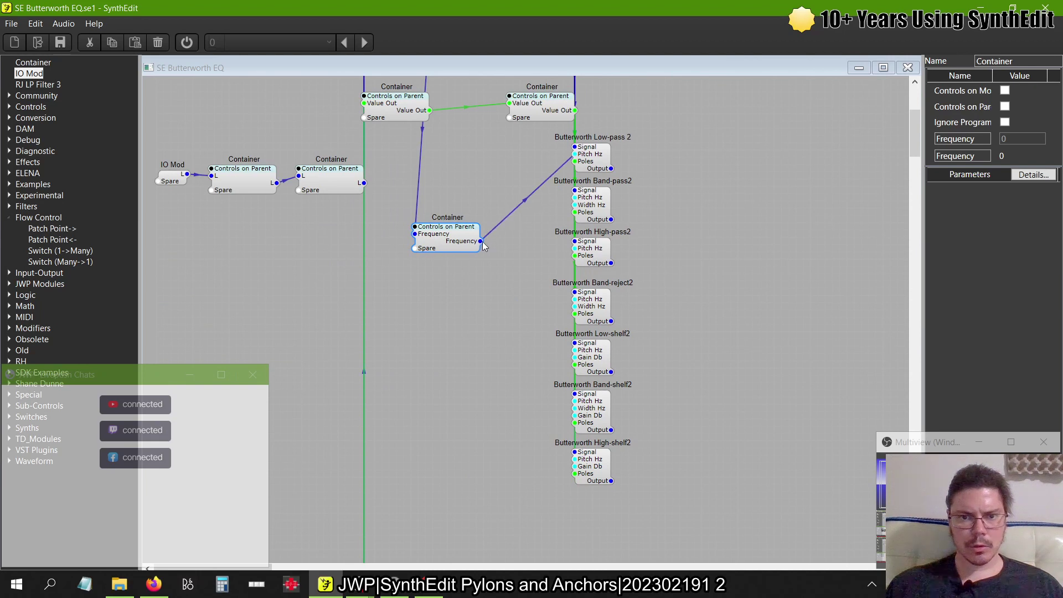
{"action": "left_click_drag", "start_coordinate": [481, 241], "coordinate": [575, 197]}
{"action": "left_click_drag", "start_coordinate": [480, 241], "coordinate": [575, 248]}
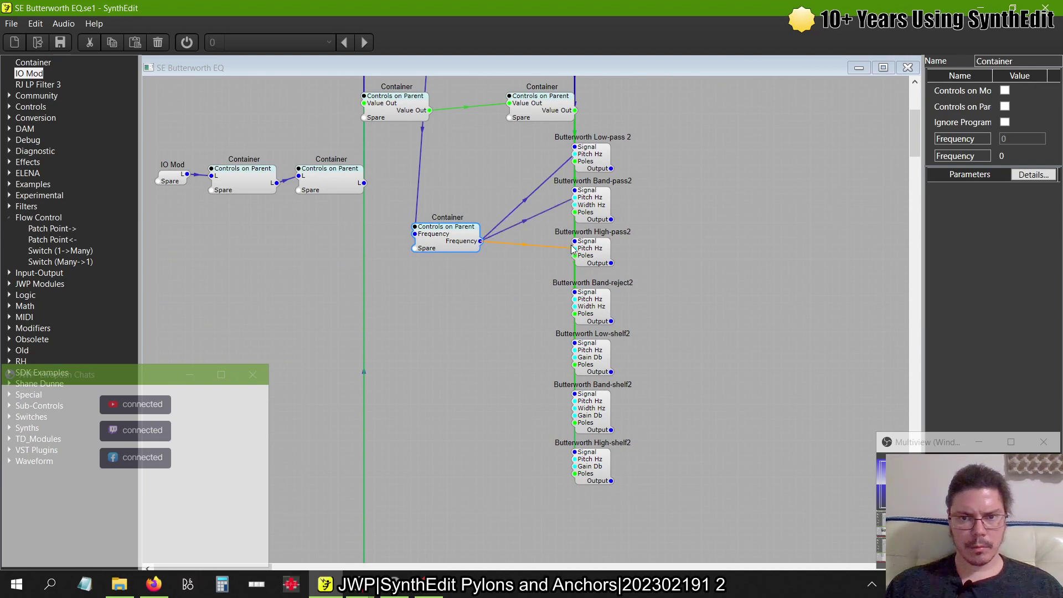
{"action": "left_click_drag", "start_coordinate": [480, 241], "coordinate": [574, 403]}
{"action": "left_click_drag", "start_coordinate": [480, 241], "coordinate": [574, 459]}
{"action": "left_click_drag", "start_coordinate": [453, 251], "coordinate": [541, 156]}
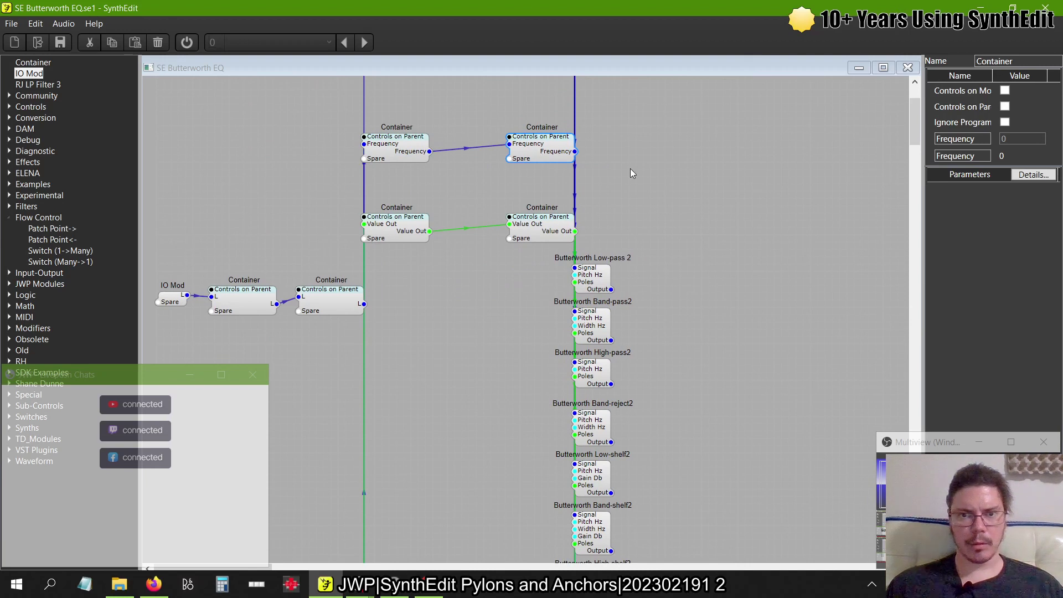
- Align the 400.0 Frequency knob container's left edge with the second Frequency knob container below it
{"action": "scroll", "coordinate": [631, 170], "scroll_direction": "up", "scroll_amount": 2}
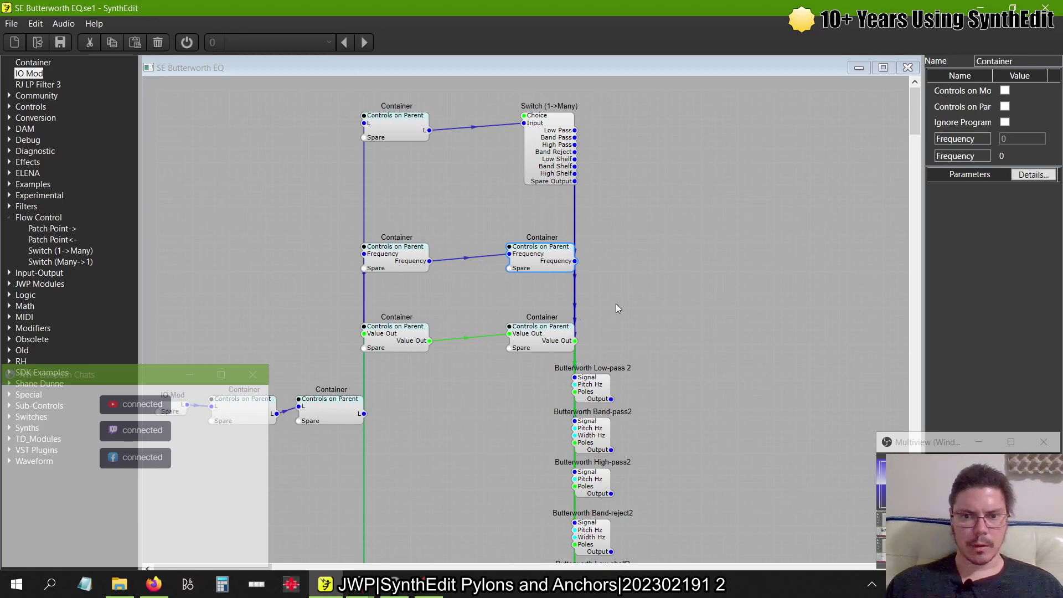
{"action": "scroll", "coordinate": [616, 303], "scroll_direction": "down", "scroll_amount": 4}
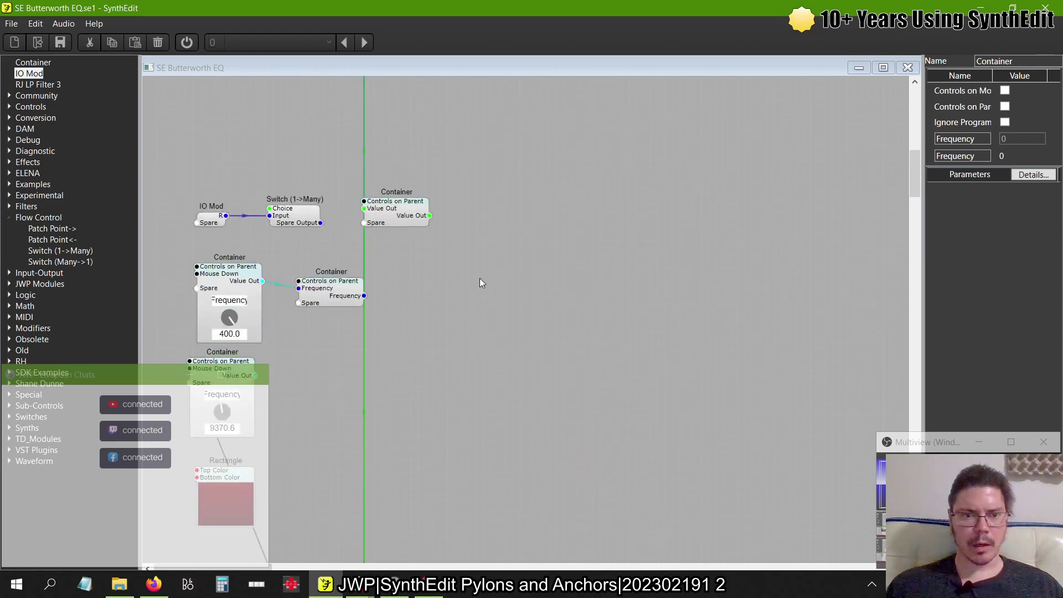
{"action": "scroll", "coordinate": [404, 264], "scroll_direction": "down", "scroll_amount": 3}
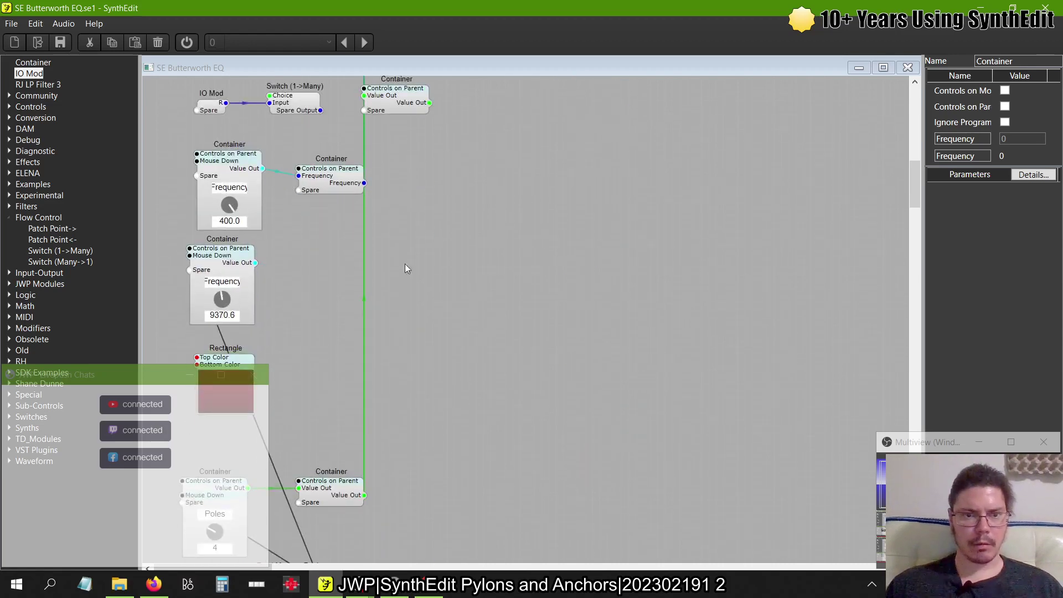
{"action": "left_click_drag", "start_coordinate": [244, 169], "coordinate": [237, 168]}
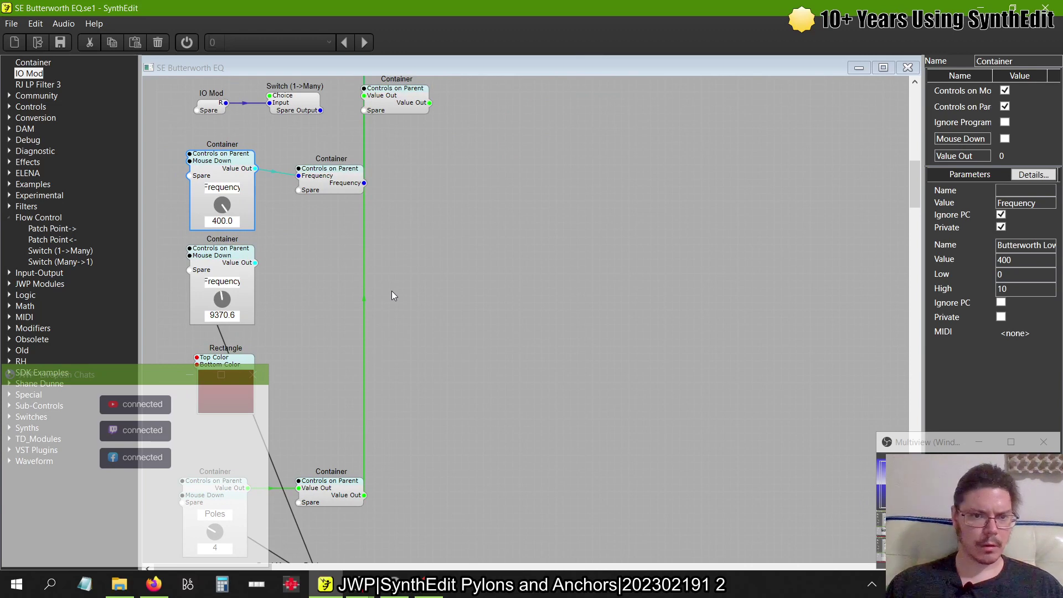
- Examine the Frequency routing between the knob containers, the pass-through containers and the Butterworth filters
{"action": "key", "text": "ctrl+z"}
{"action": "key", "text": "ctrl+z"}
{"action": "key", "text": "ctrl+z"}
{"action": "key", "text": "ctrl+z"}
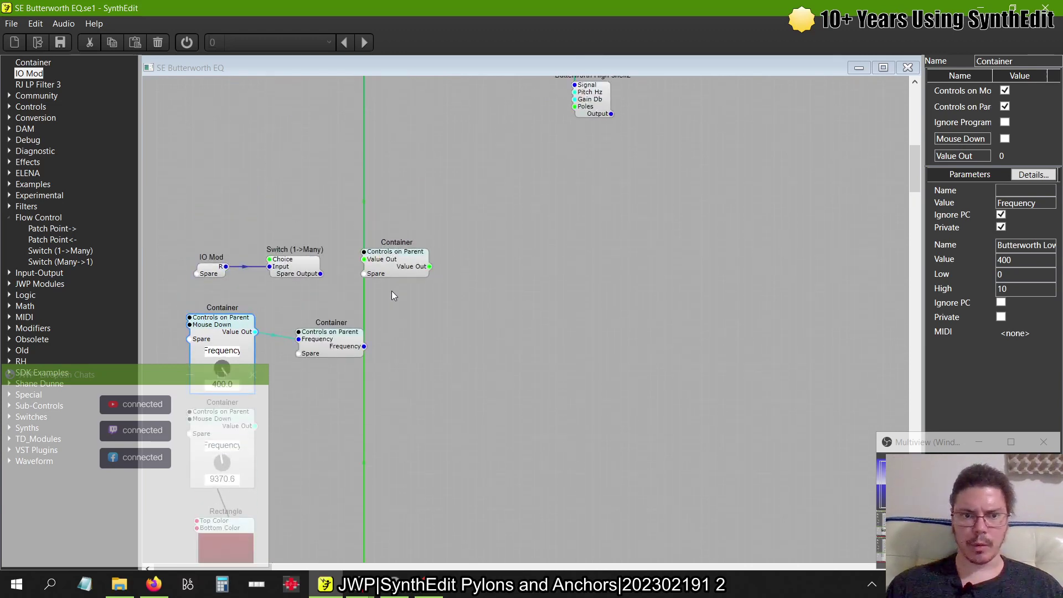
{"action": "key", "text": "ctrl+y"}
{"action": "key", "text": "ctrl+y"}
{"action": "key", "text": "ctrl+y"}
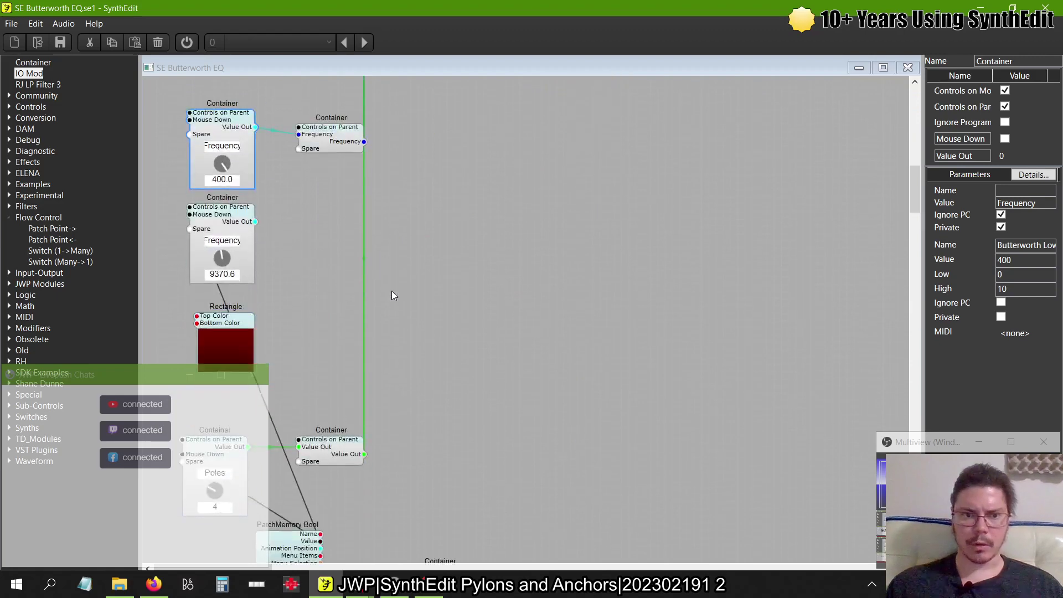
{"action": "key", "text": "ctrl+z"}
{"action": "key", "text": "ctrl+z"}
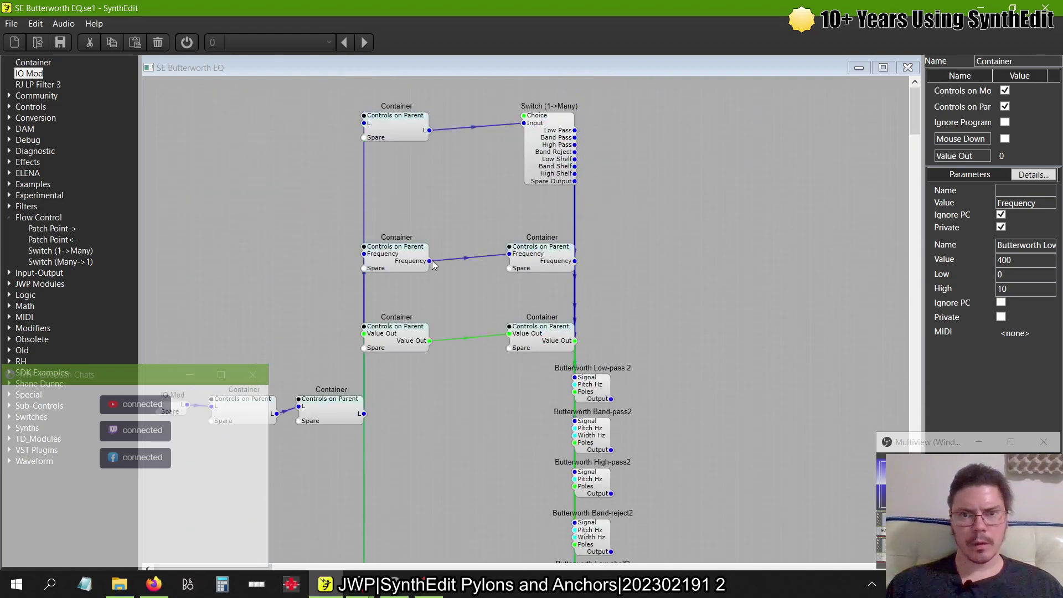
{"action": "key", "text": "ctrl+y"}
{"action": "key", "text": "ctrl+y"}
{"action": "scroll", "coordinate": [433, 265], "scroll_direction": "down", "scroll_amount": 1}
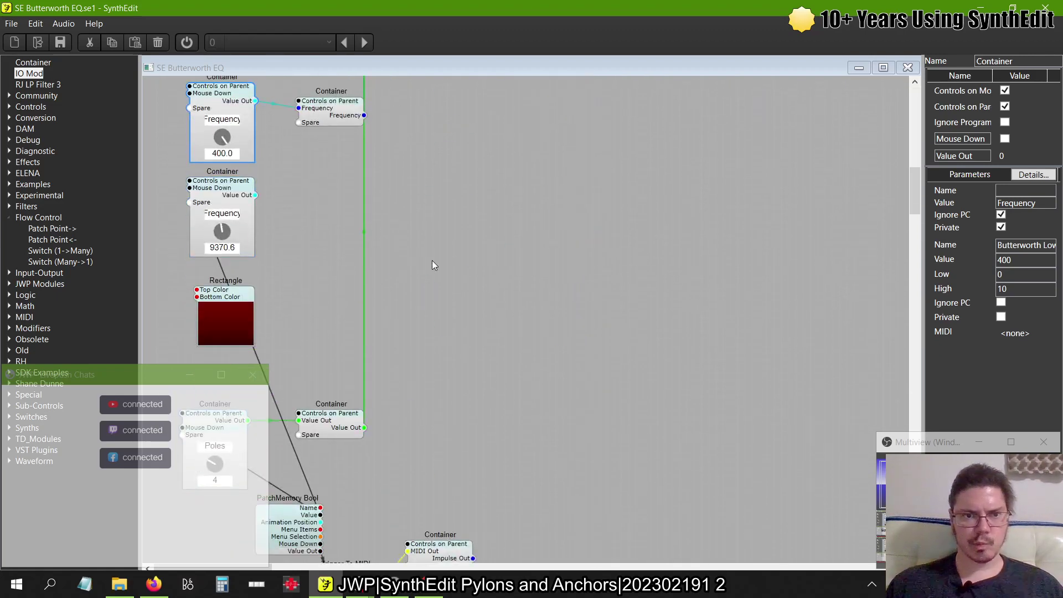
{"action": "left_click", "coordinate": [8, 217]}
{"action": "scroll", "coordinate": [385, 318], "scroll_direction": "up", "scroll_amount": 10}
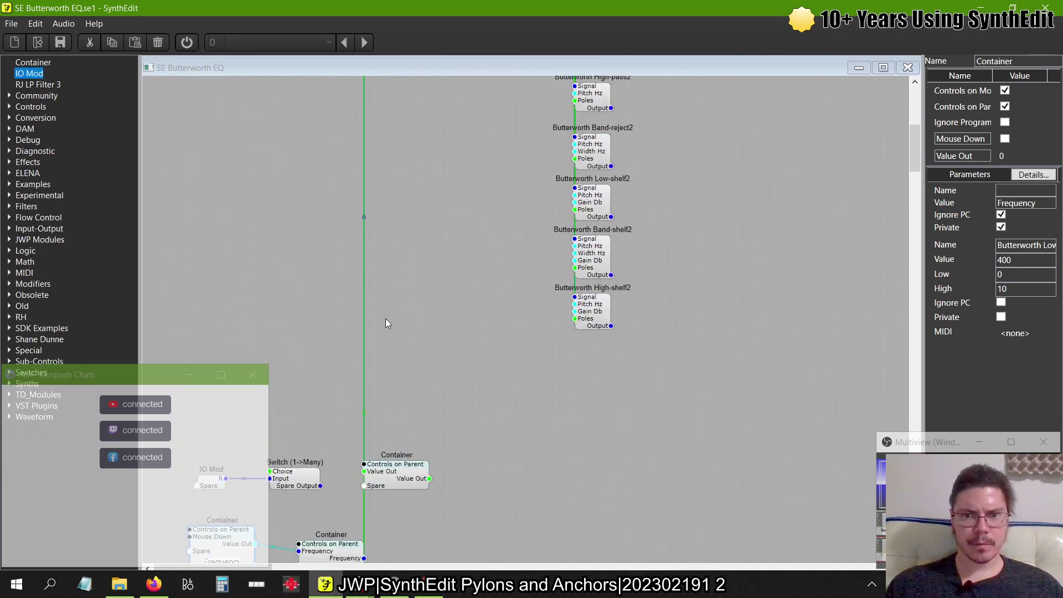
{"action": "scroll", "coordinate": [385, 321], "scroll_direction": "up", "scroll_amount": 3}
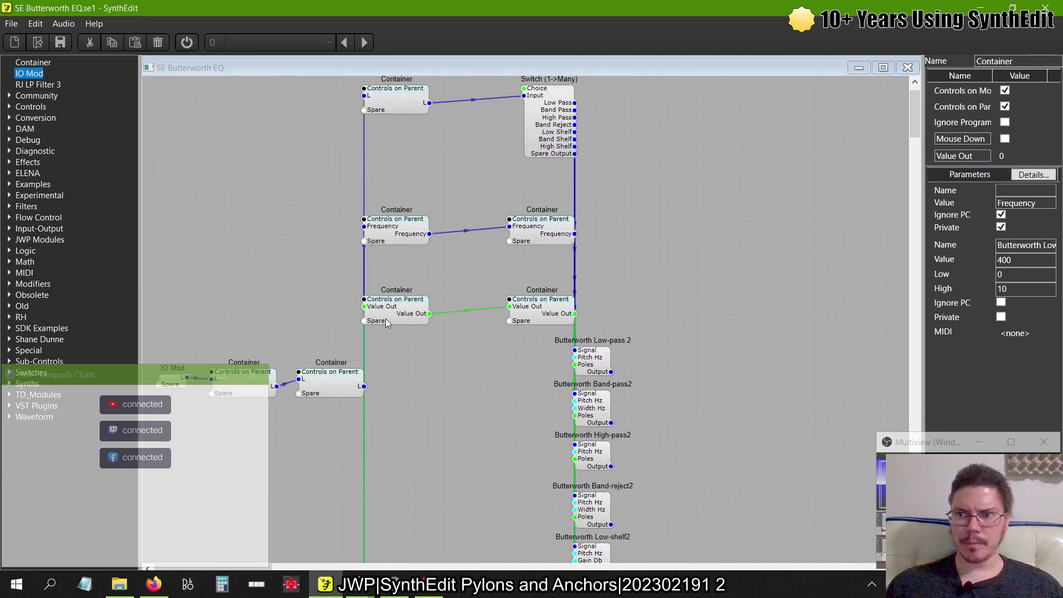
{"action": "scroll", "coordinate": [486, 439], "scroll_direction": "down", "scroll_amount": 10}
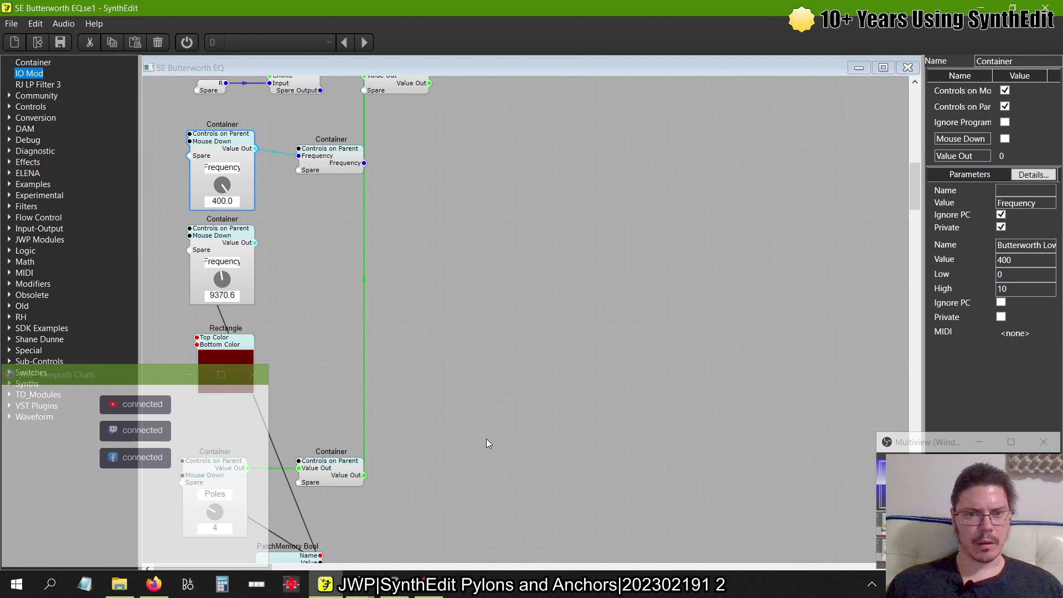
- Add a Vector Bar from Sub-Controls beside the Frequency modules, enlarge and reposition it, disable Read-only, and adjust its bar
{"action": "left_click", "coordinate": [9, 361]}
{"action": "scroll", "coordinate": [61, 332], "scroll_direction": "down", "scroll_amount": 8}
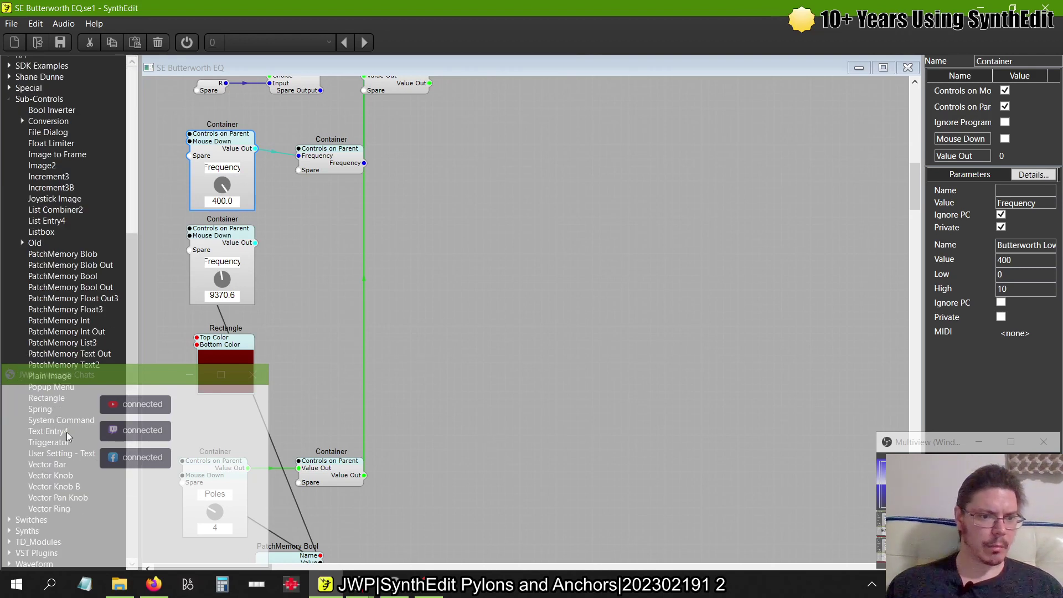
{"action": "left_click_drag", "start_coordinate": [57, 466], "coordinate": [476, 199]}
{"action": "left_click_drag", "start_coordinate": [508, 257], "coordinate": [507, 312]}
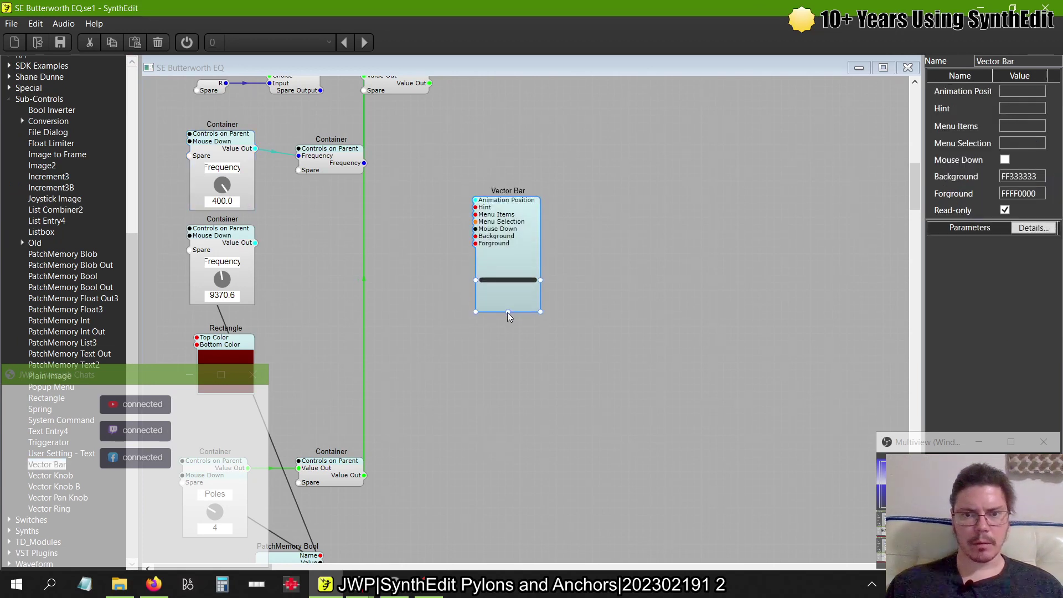
{"action": "left_click_drag", "start_coordinate": [504, 274], "coordinate": [494, 346]}
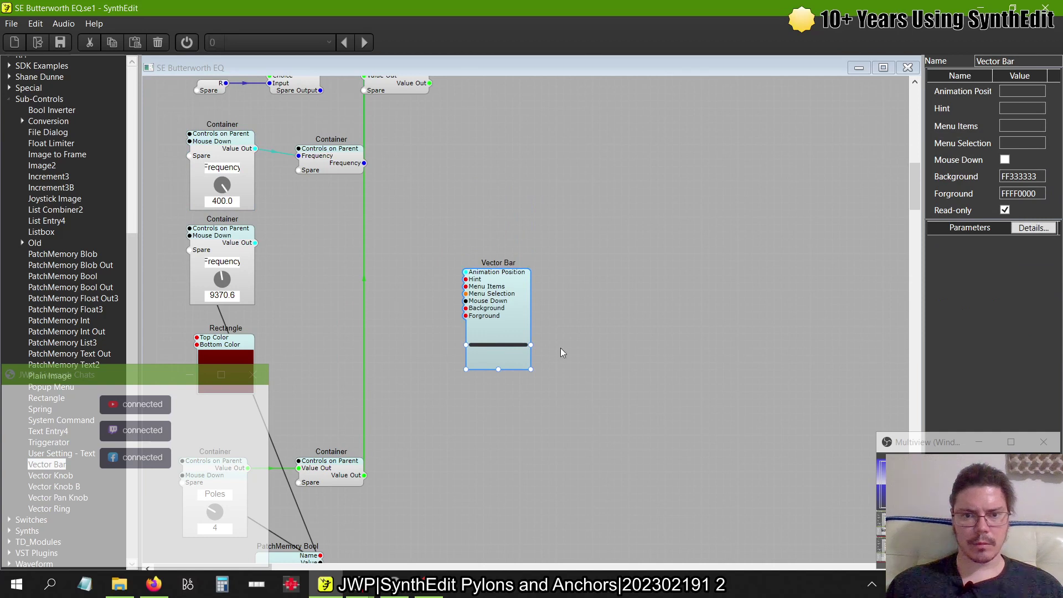
{"action": "left_click", "coordinate": [1005, 210]}
{"action": "left_click_drag", "start_coordinate": [500, 353], "coordinate": [519, 280]}
- Inspect the Vector Bar's vertical layout in the panel editor, then close that view and delete the module
{"action": "right_click", "coordinate": [626, 302]}
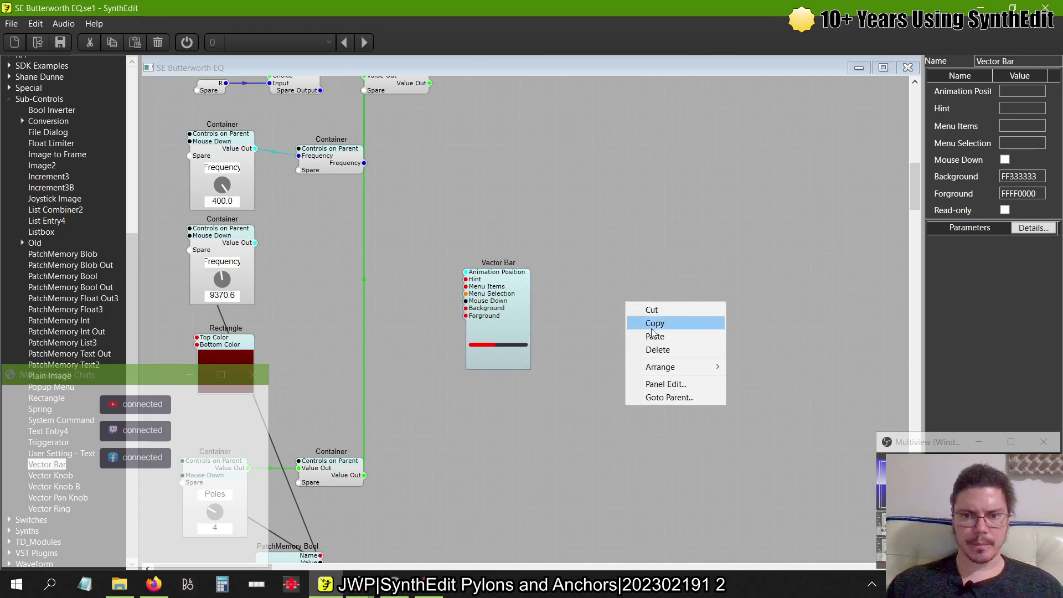
{"action": "left_click", "coordinate": [654, 382]}
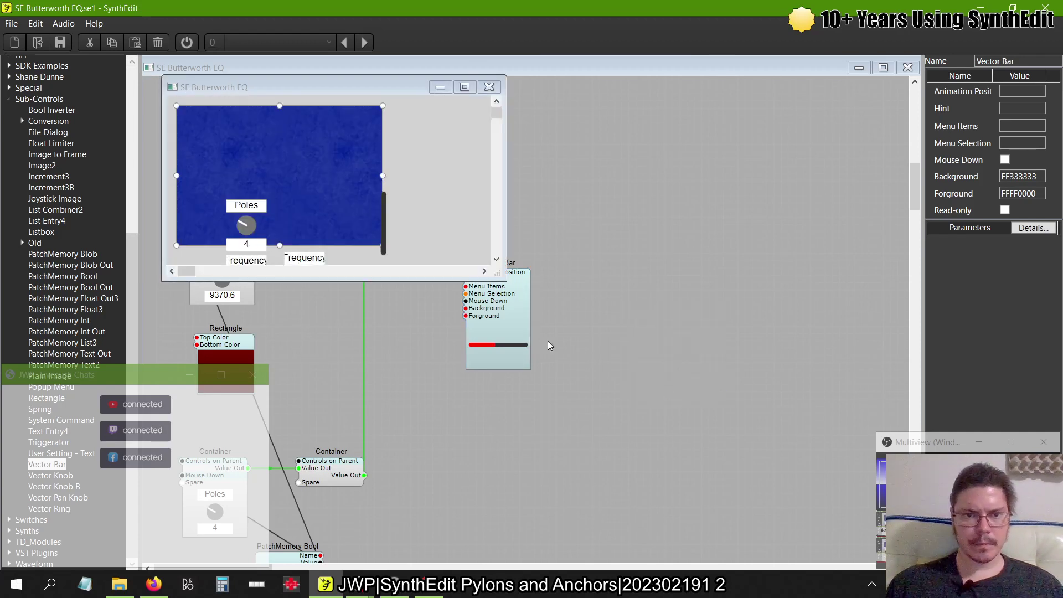
{"action": "left_click", "coordinate": [386, 221]}
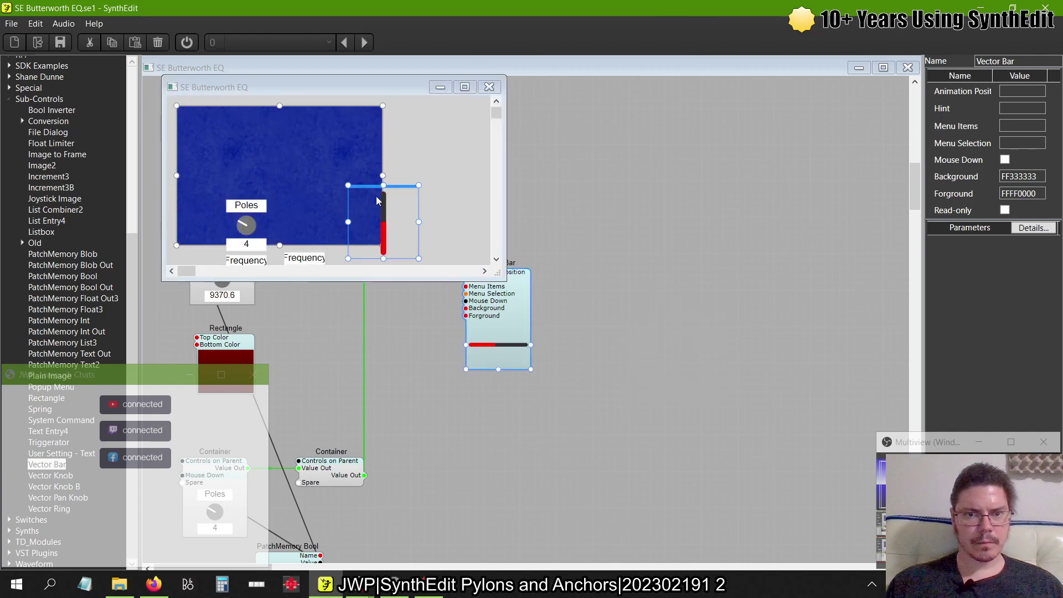
{"action": "left_click", "coordinate": [489, 88]}
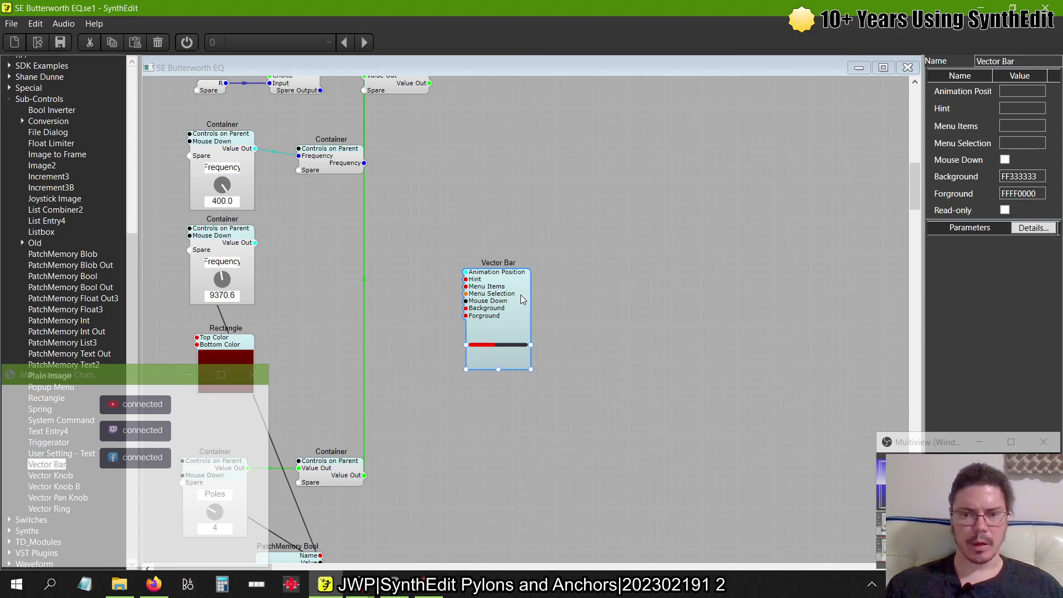
{"action": "key", "text": "Delete"}
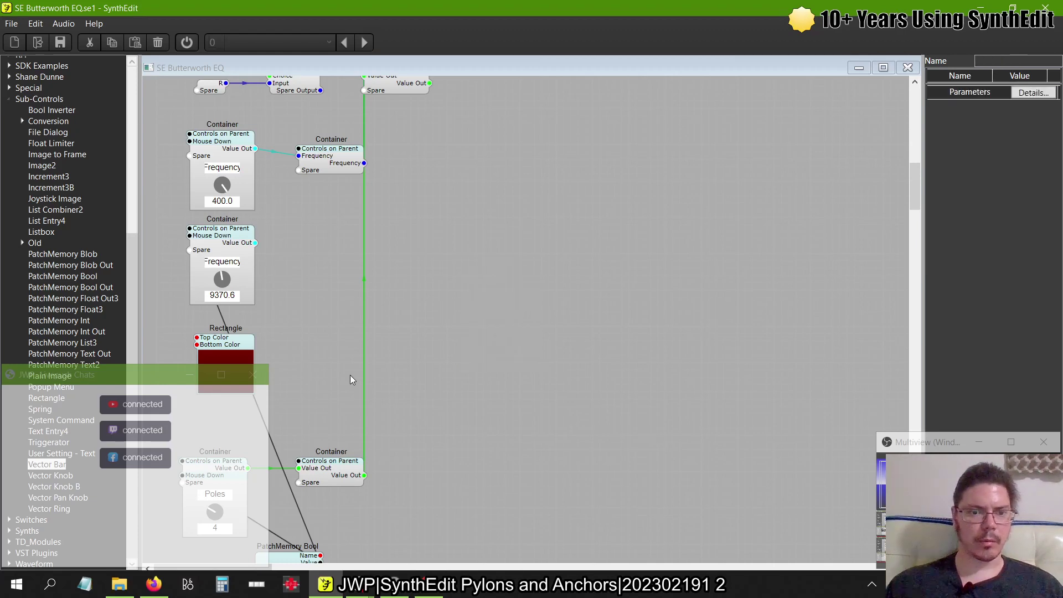
- Change the label of the second Frequency knob container, just above the Rectangle, to Width
{"action": "scroll", "coordinate": [350, 375], "scroll_direction": "down", "scroll_amount": 10}
{"action": "scroll", "coordinate": [350, 375], "scroll_direction": "up", "scroll_amount": 15}
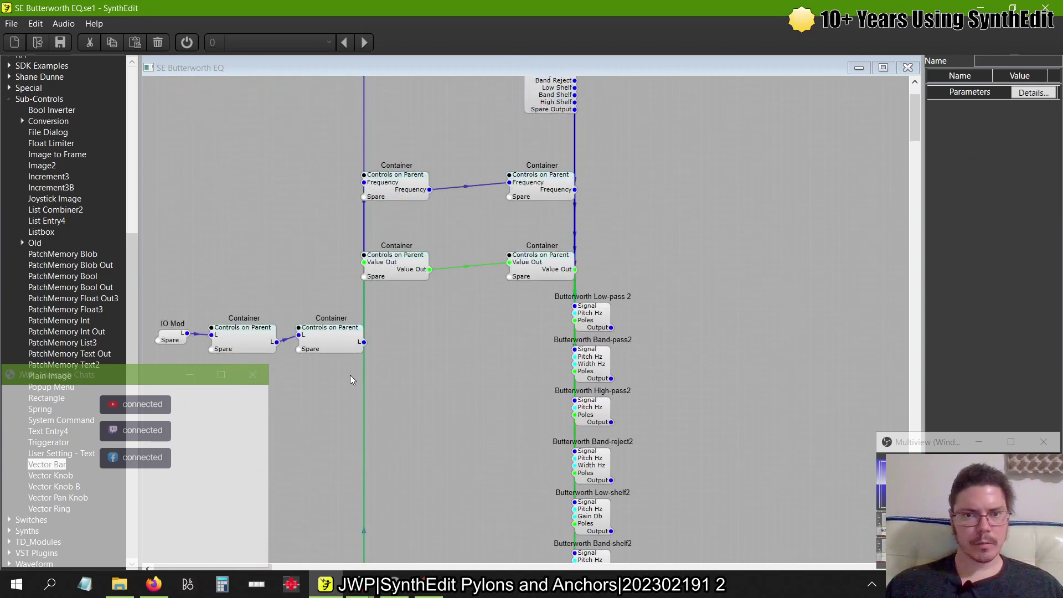
{"action": "scroll", "coordinate": [350, 374], "scroll_direction": "up", "scroll_amount": 2}
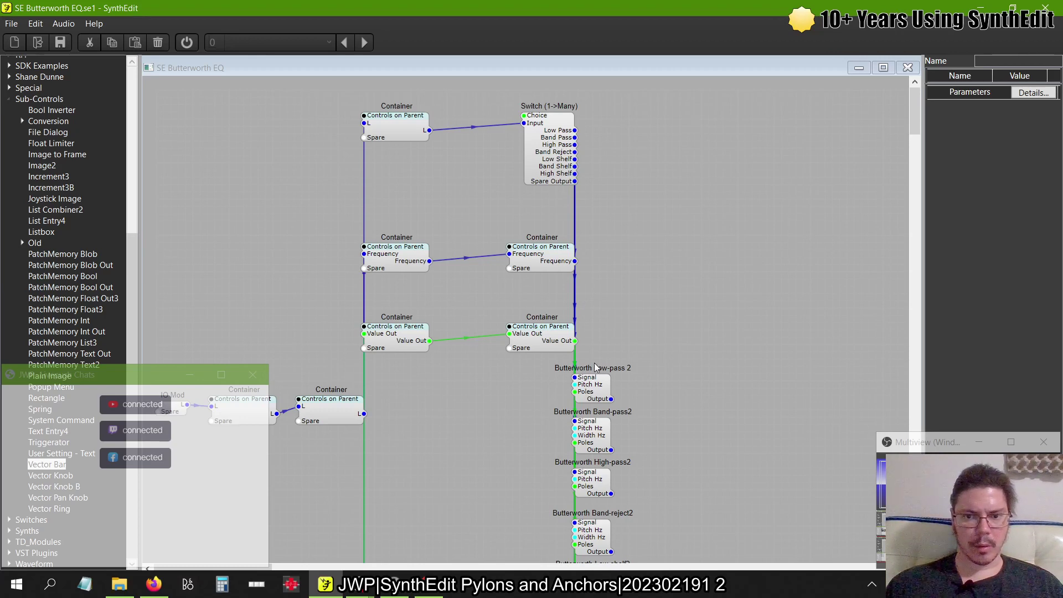
{"action": "scroll", "coordinate": [634, 336], "scroll_direction": "down", "scroll_amount": 3}
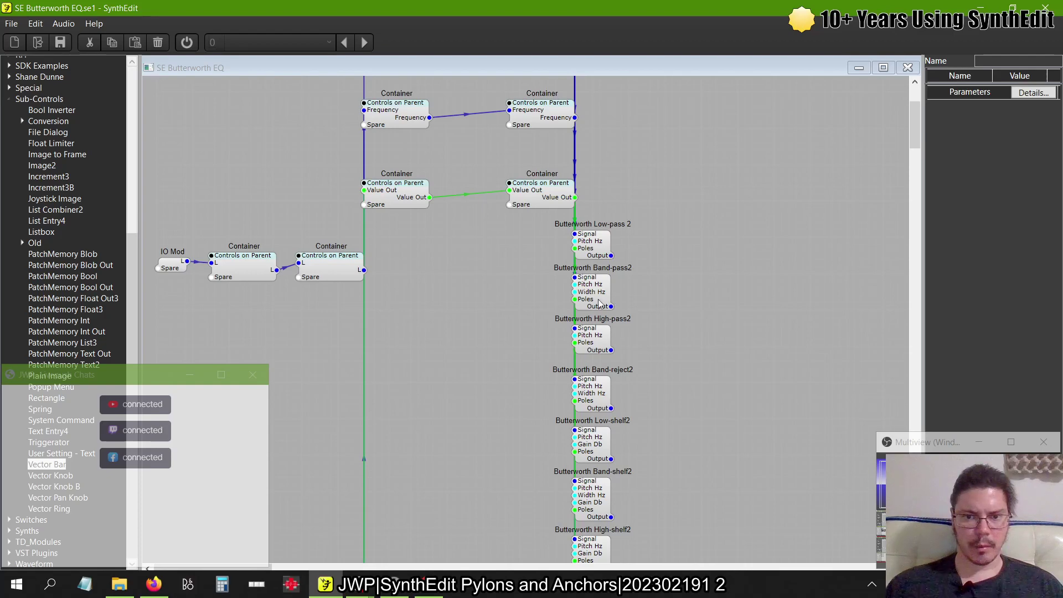
{"action": "scroll", "coordinate": [445, 507], "scroll_direction": "down", "scroll_amount": 12}
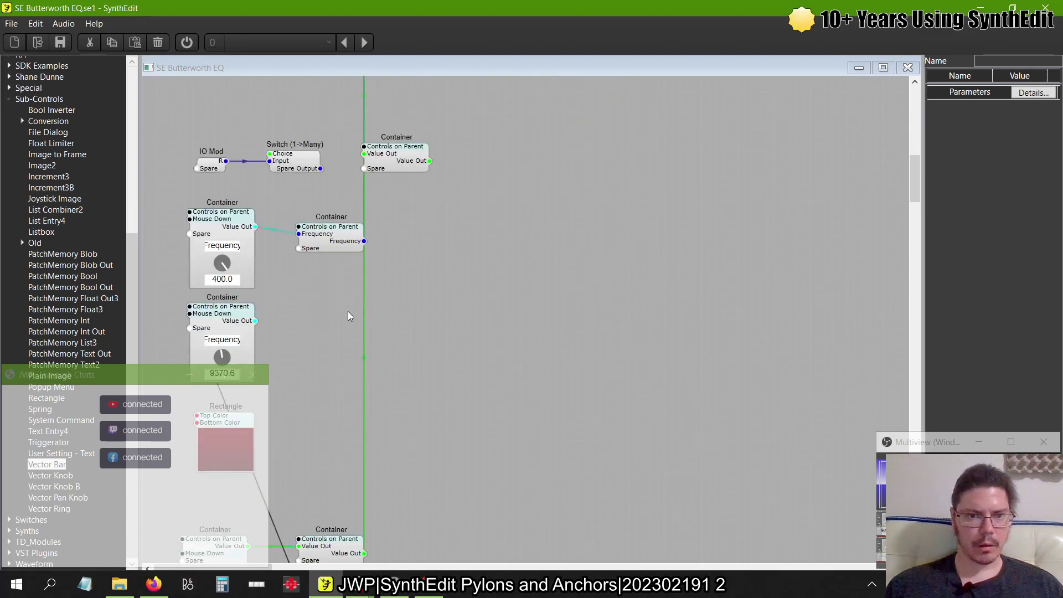
{"action": "left_click_drag", "start_coordinate": [226, 320], "coordinate": [222, 431]}
{"action": "left_click_drag", "start_coordinate": [233, 560], "coordinate": [227, 124]}
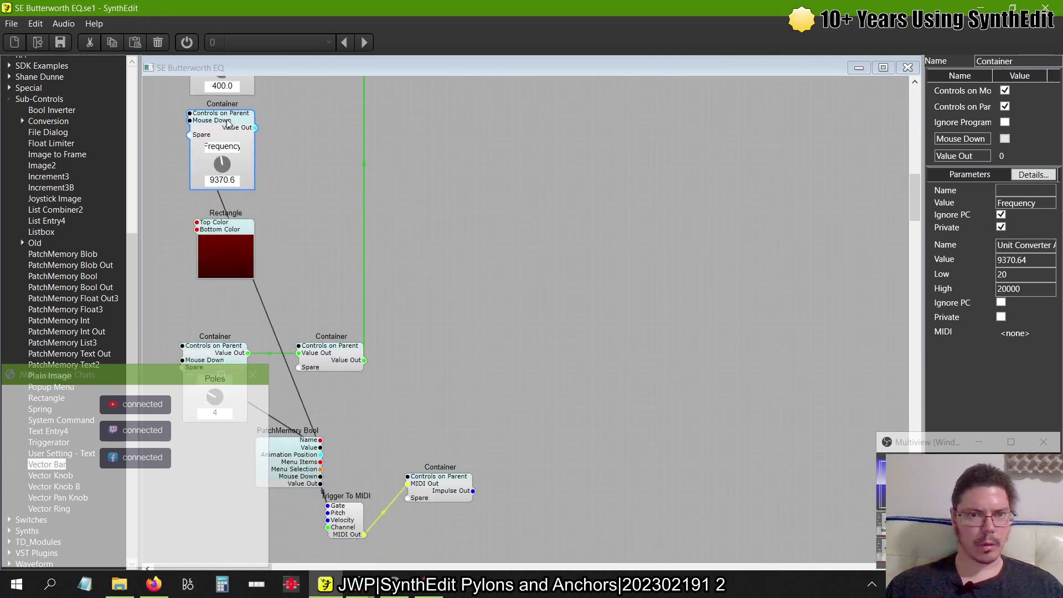
{"action": "double_click", "coordinate": [1024, 202]}
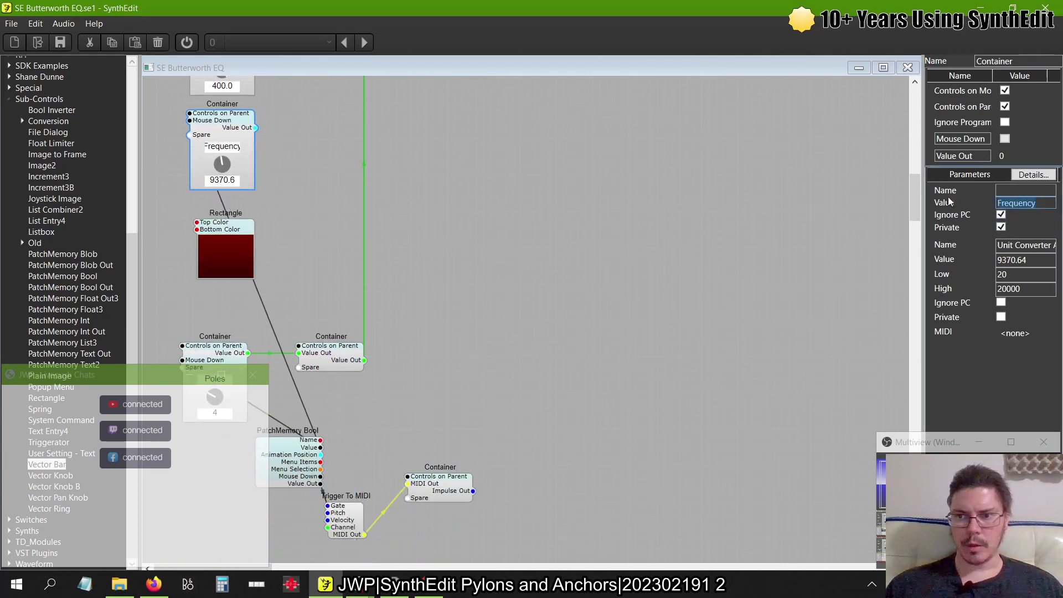
{"action": "type", "text": "Width"}
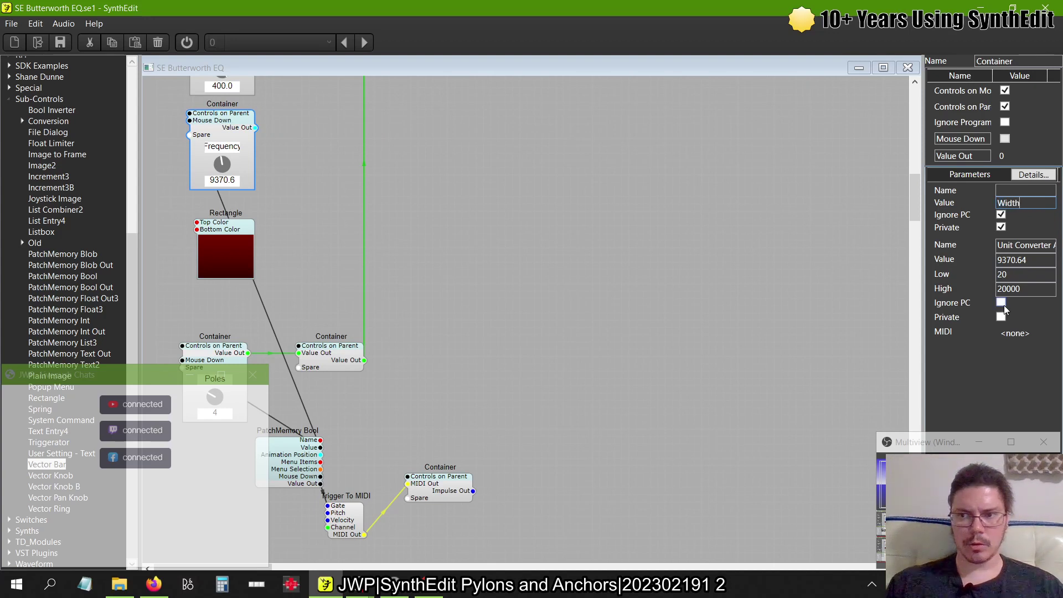
{"action": "key", "text": "Tab"}
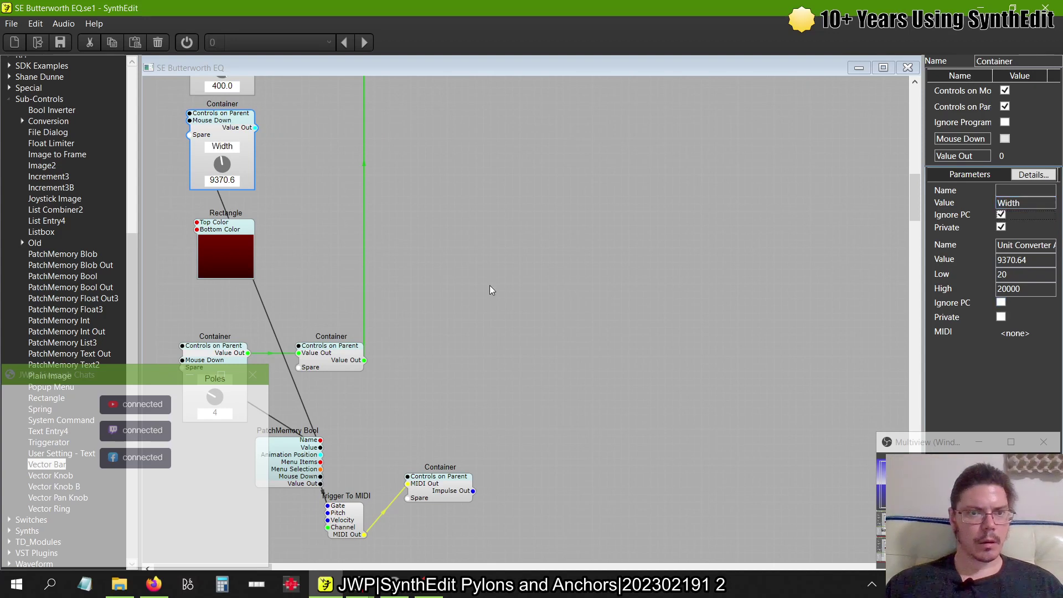
- Set the 400.0 Frequency knob's range to Low 20 and High 20000, then deselect its container
{"action": "scroll", "coordinate": [490, 290], "scroll_direction": "up", "scroll_amount": 5}
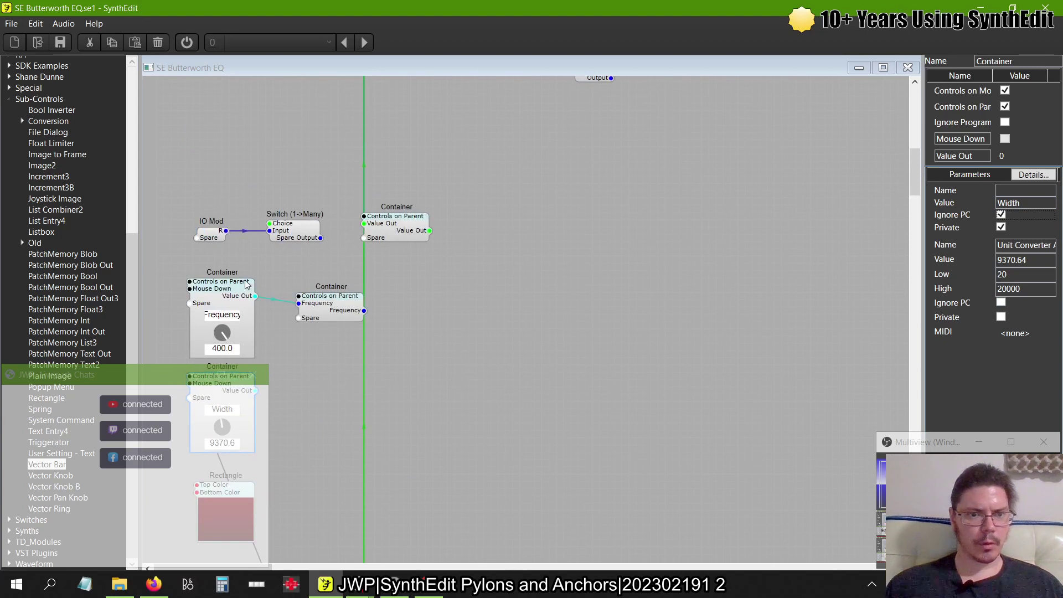
{"action": "left_click", "coordinate": [226, 289]}
{"action": "double_click", "coordinate": [999, 274]}
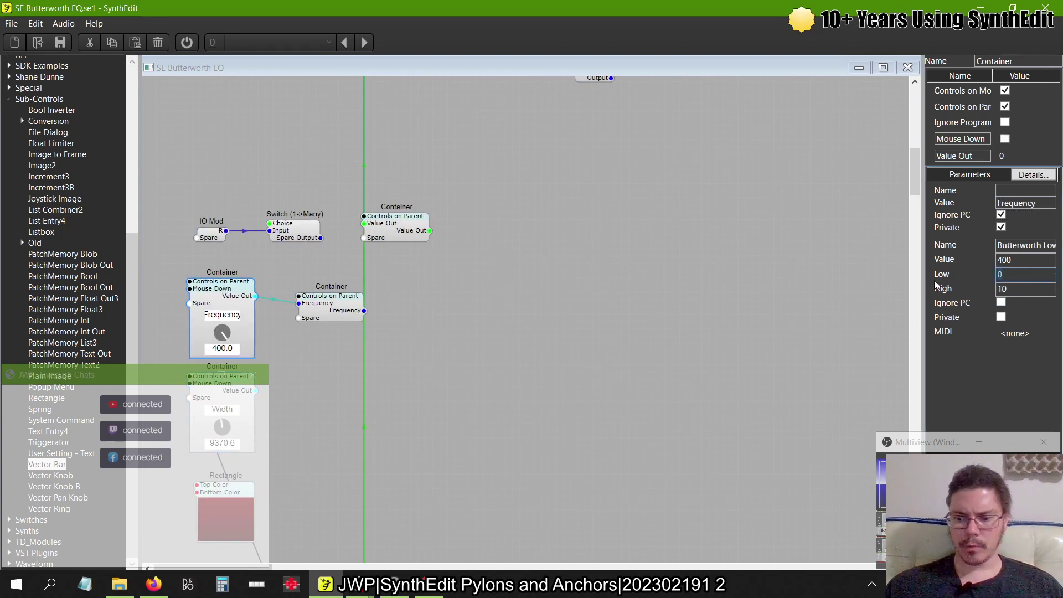
{"action": "double_click", "coordinate": [999, 288]}
{"action": "type", "text": "2"}
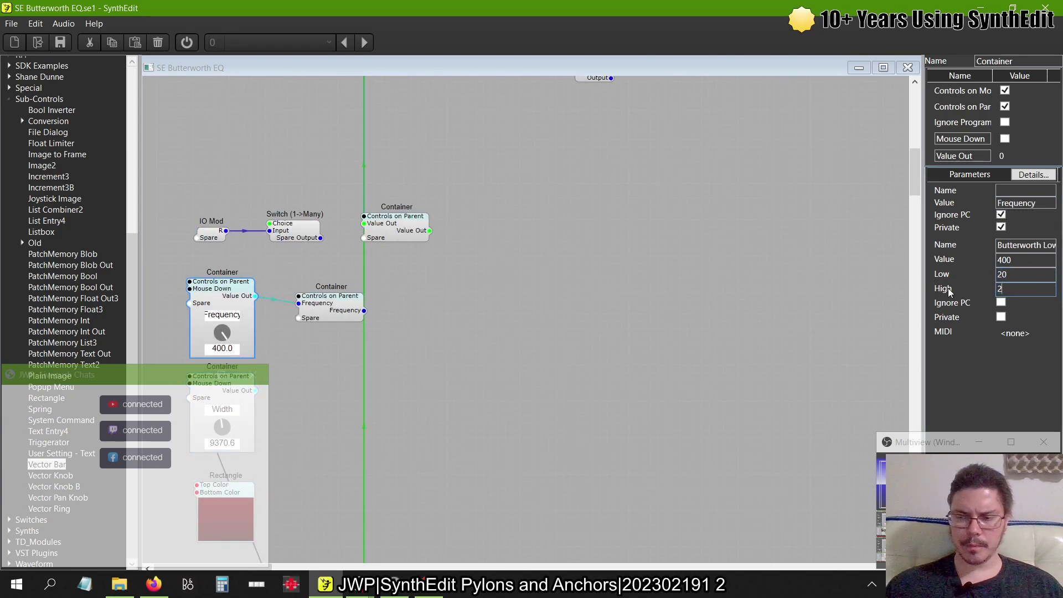
{"action": "type", "text": "0000"}
{"action": "key", "text": "Tab"}
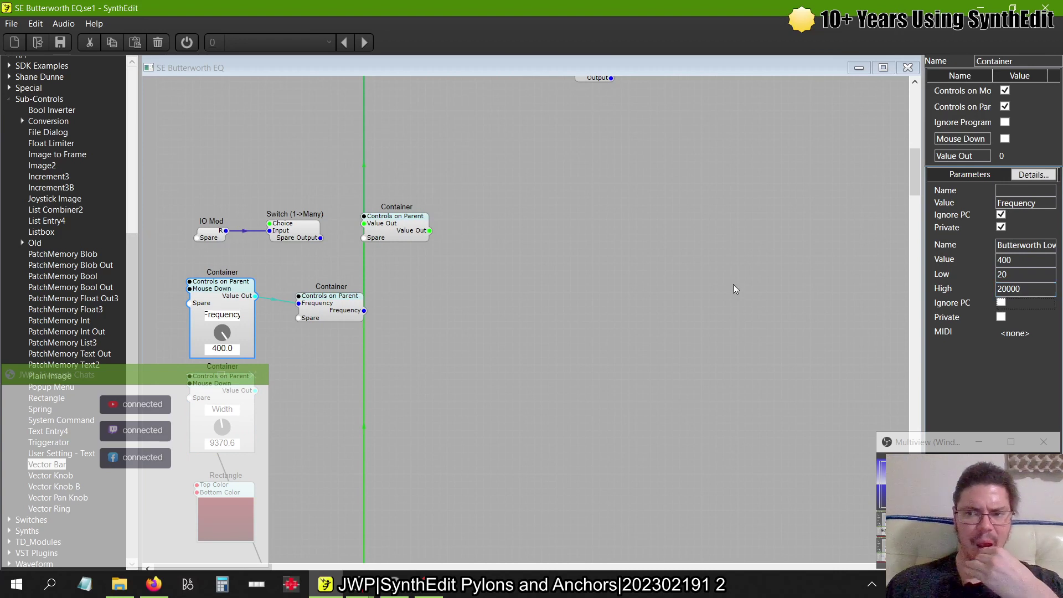
{"action": "left_click_drag", "start_coordinate": [733, 289], "coordinate": [587, 301]}
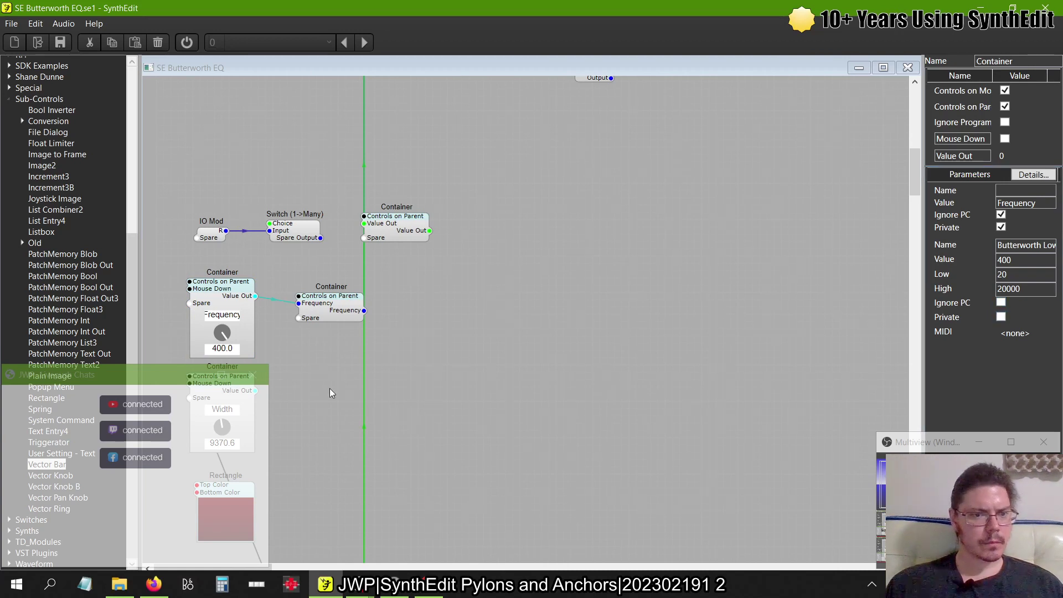
- Duplicate the Frequency pass-through container, place the copy beside the Width knob container, and wire the knob's Value Out into it
{"action": "scroll", "coordinate": [390, 411], "scroll_direction": "down", "scroll_amount": 5}
{"action": "scroll", "coordinate": [390, 411], "scroll_direction": "up", "scroll_amount": 4}
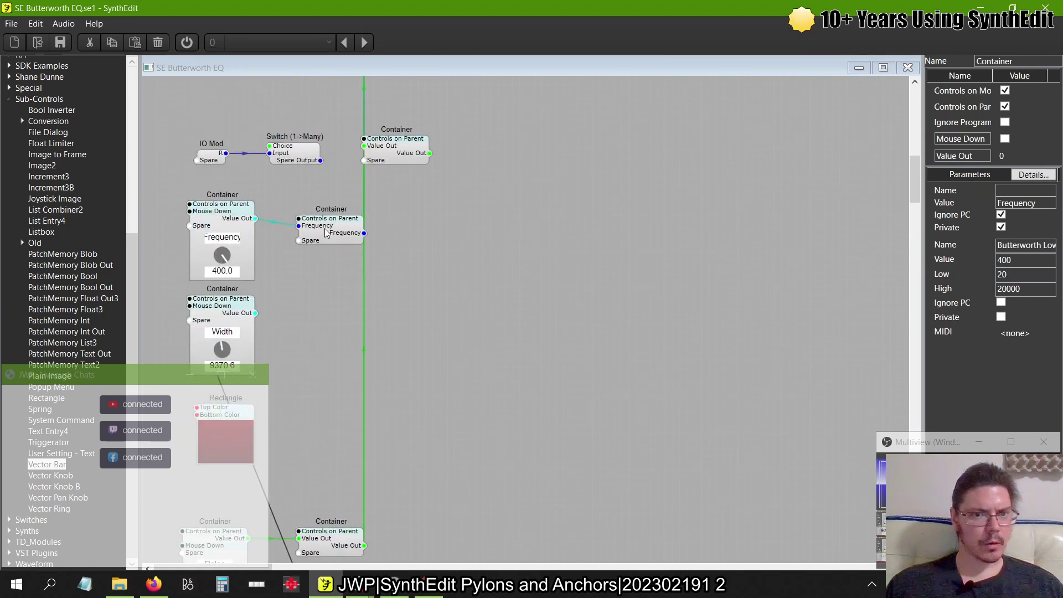
{"action": "left_click", "coordinate": [327, 233]}
{"action": "key", "text": "ctrl+c"}
{"action": "key", "text": "ctrl+v"}
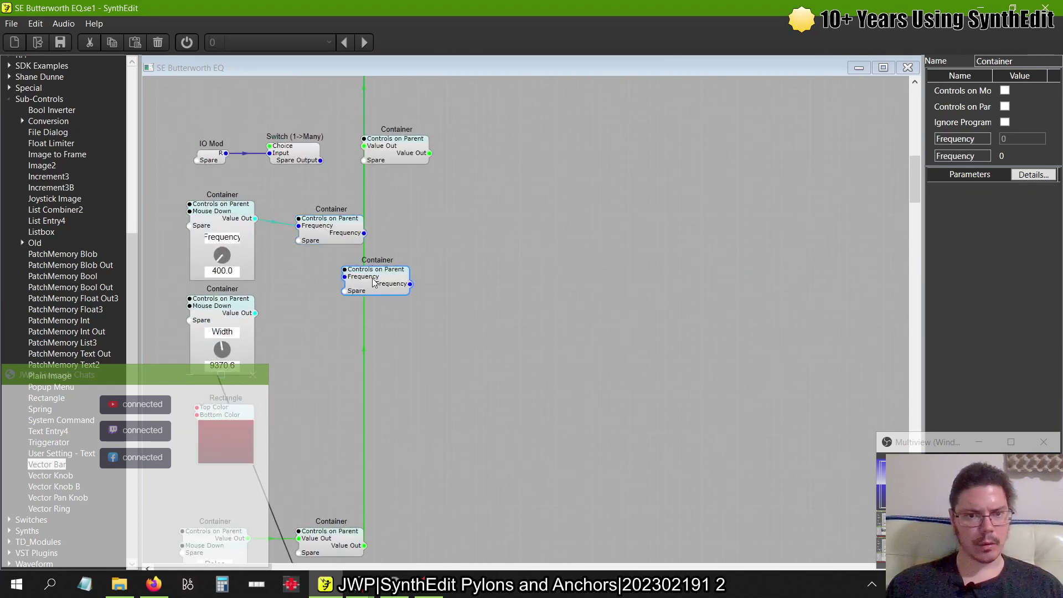
{"action": "left_click_drag", "start_coordinate": [373, 288], "coordinate": [328, 321]}
{"action": "left_click_drag", "start_coordinate": [255, 313], "coordinate": [299, 313]}
- Rename both the input and output plugs of the duplicated pass-through container to Width
{"action": "left_click", "coordinate": [336, 318]}
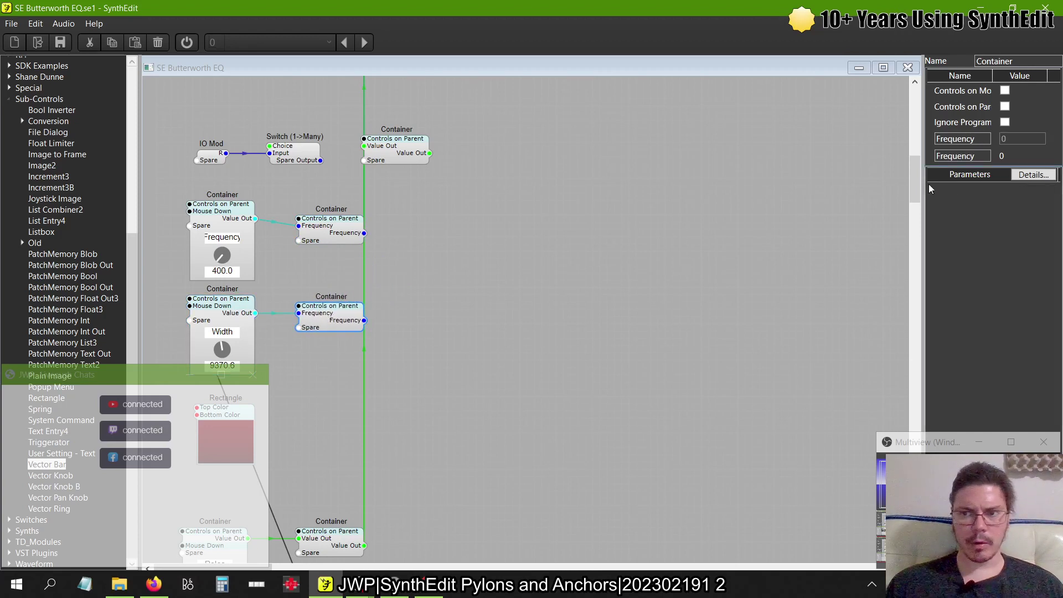
{"action": "double_click", "coordinate": [987, 138]}
{"action": "key", "text": "BackSpace"}
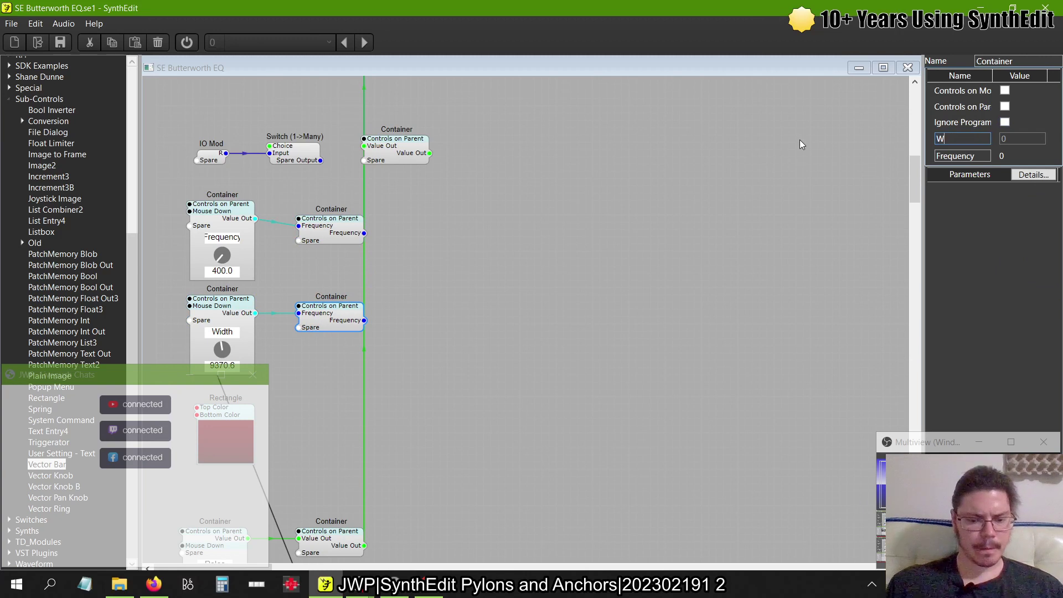
{"action": "type", "text": "Width"}
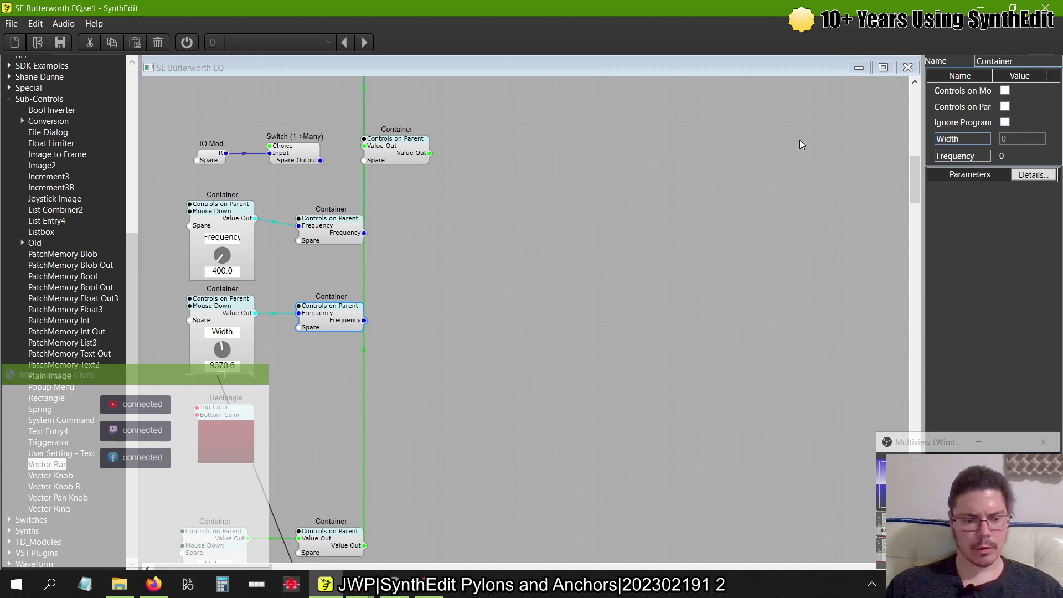
{"action": "key", "text": "Return"}
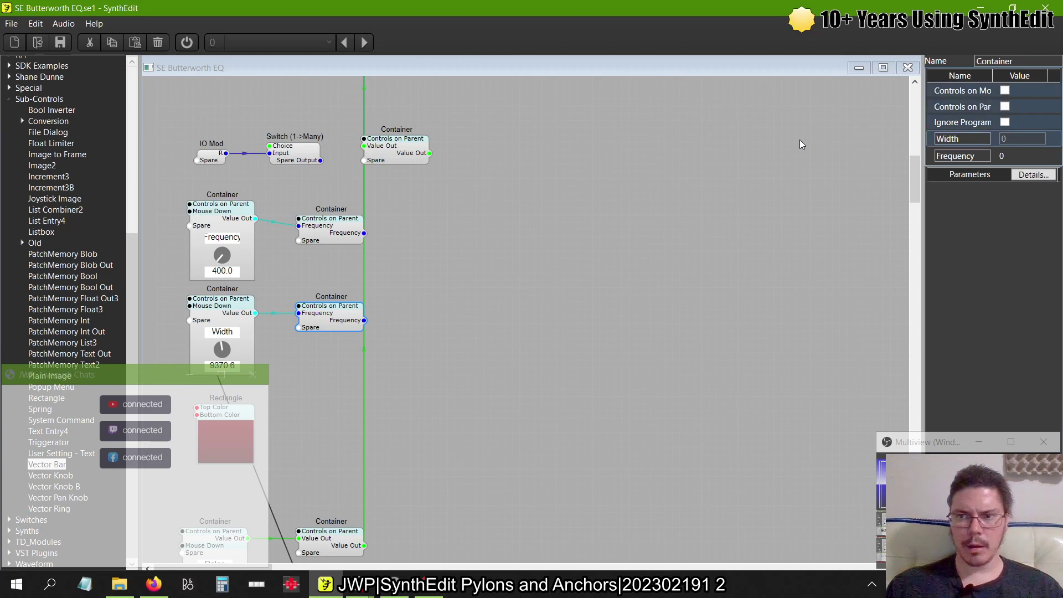
{"action": "key", "text": "Tab"}
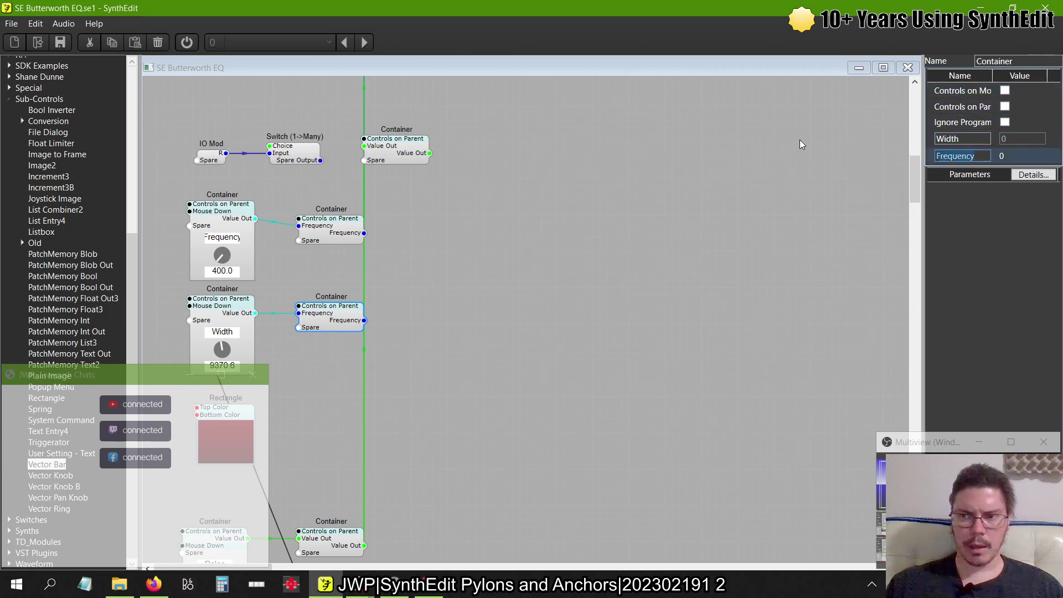
{"action": "key", "text": "ctrl+v"}
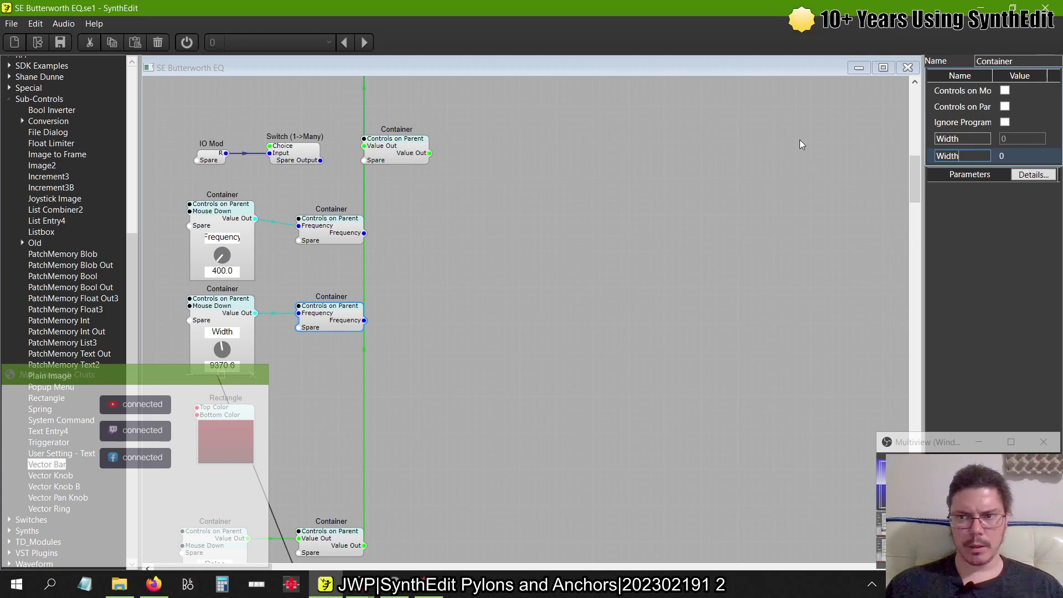
{"action": "key", "text": "Tab"}
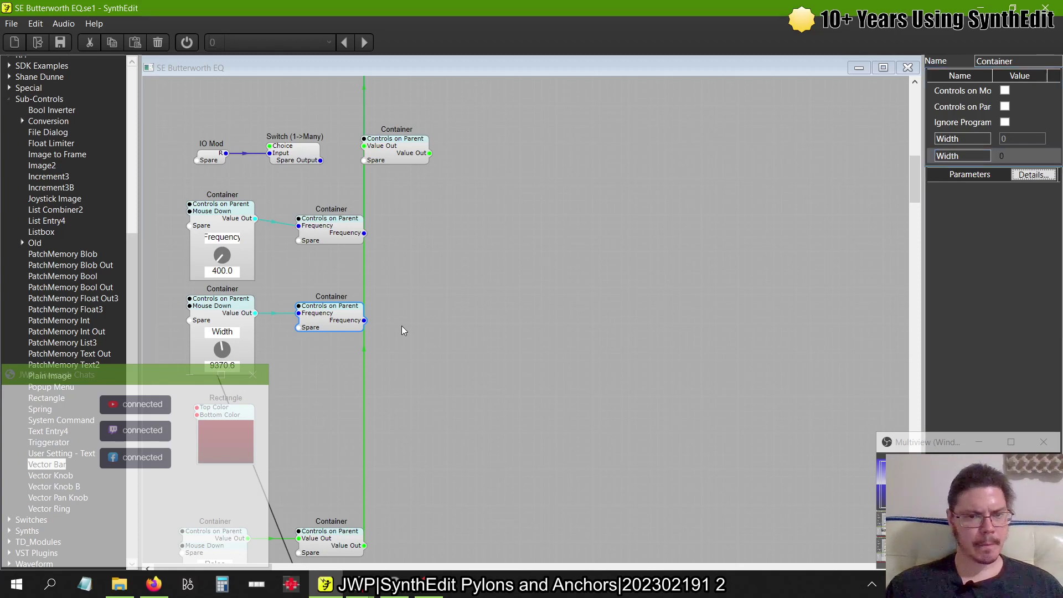
{"action": "left_click", "coordinate": [337, 321]}
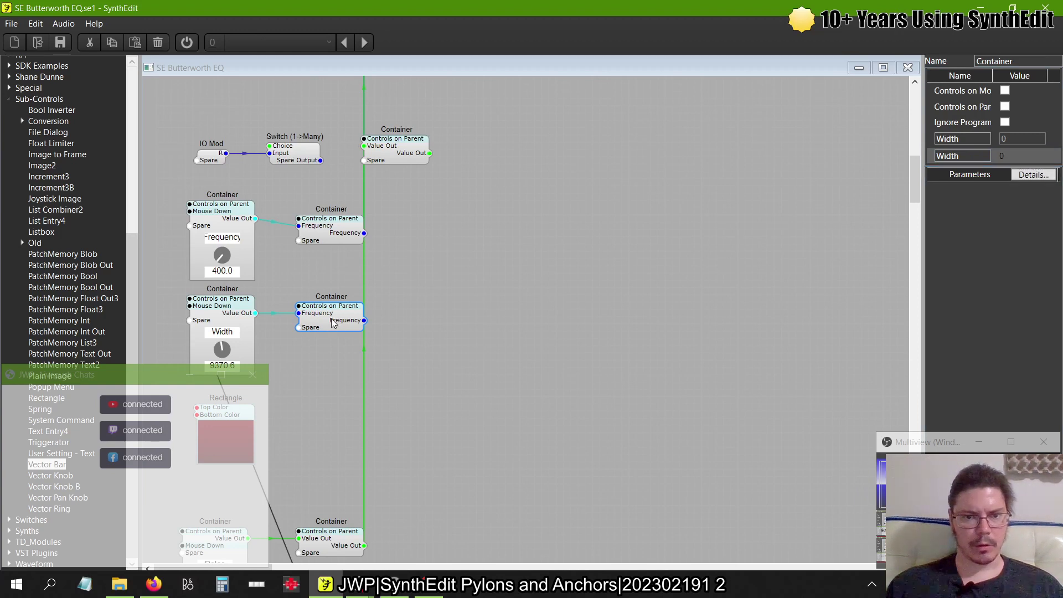
- Paste two copies of the Width pass-through container in a row and wire all three in series from output to input
{"action": "right_click", "coordinate": [330, 319]}
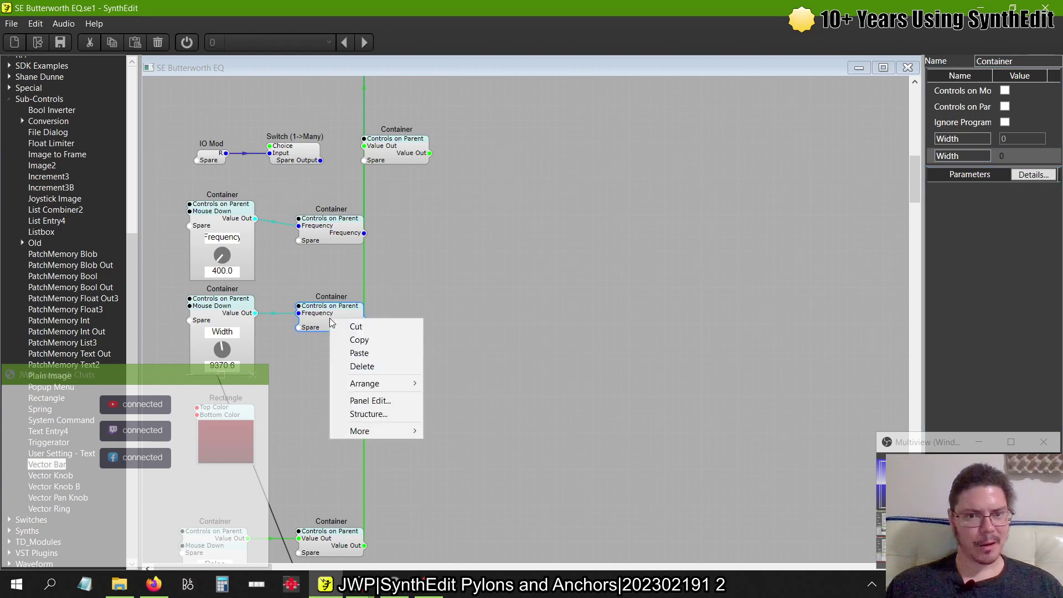
{"action": "left_click", "coordinate": [355, 339]}
{"action": "right_click", "coordinate": [426, 314]}
{"action": "left_click", "coordinate": [446, 344]}
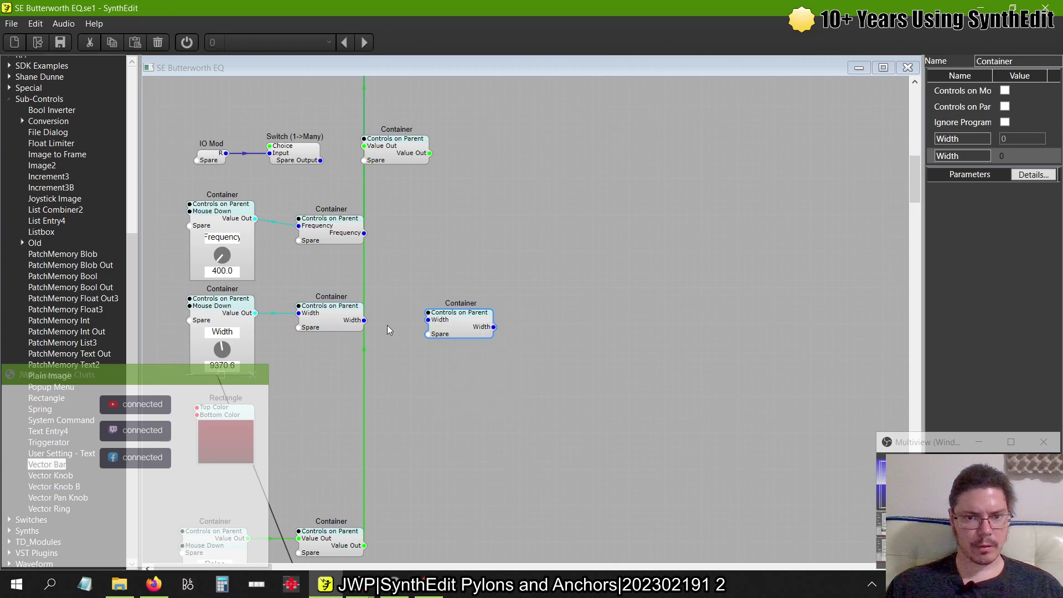
{"action": "left_click_drag", "start_coordinate": [364, 321], "coordinate": [429, 320]}
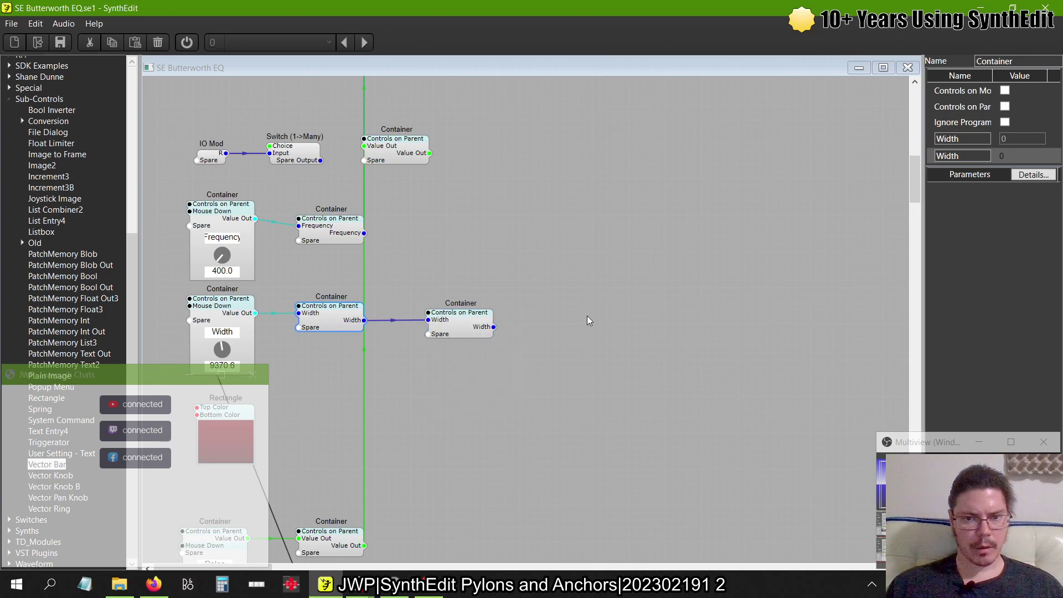
{"action": "right_click", "coordinate": [589, 318]}
{"action": "left_click", "coordinate": [614, 351]}
{"action": "left_click", "coordinate": [496, 328]}
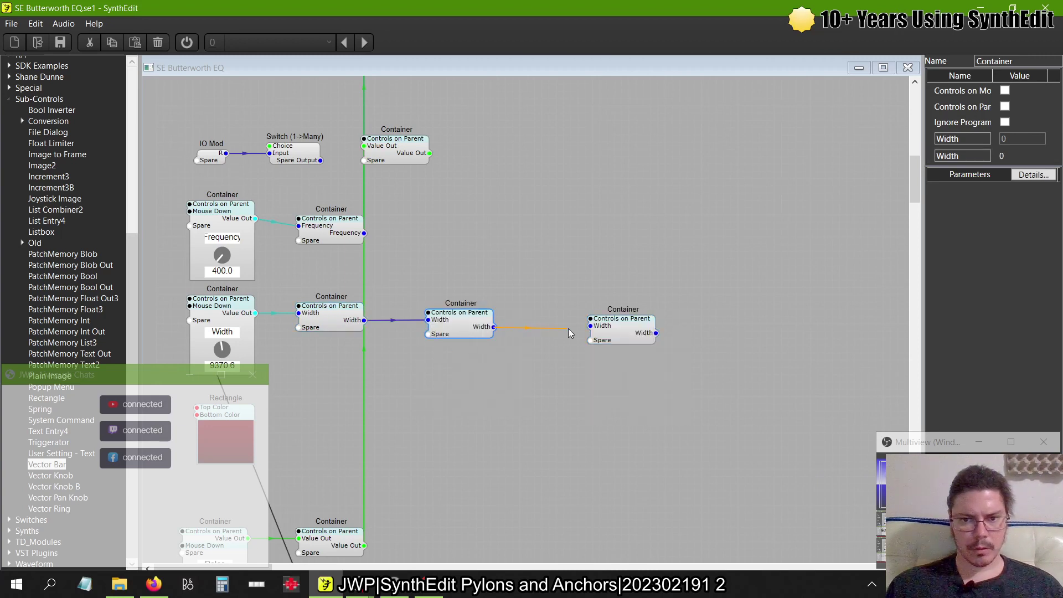
{"action": "left_click_drag", "start_coordinate": [588, 332], "coordinate": [591, 326]}
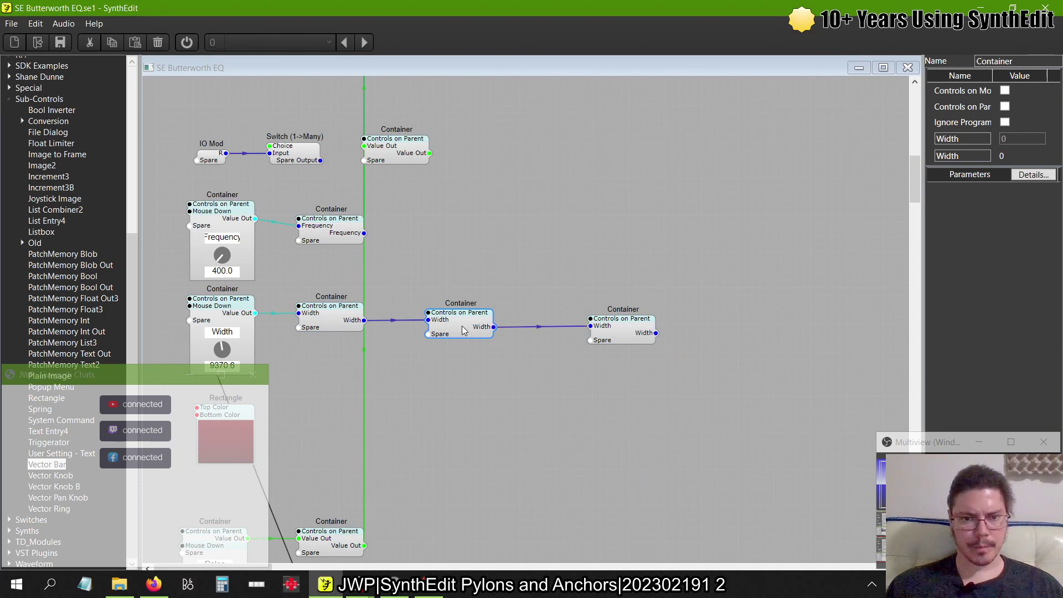
- Move the two copied Width containers up near the filters, aligning the first between the Frequency and Value Out containers and raising the Frequency pair to make room
{"action": "left_click_drag", "start_coordinate": [400, 277], "coordinate": [707, 391]}
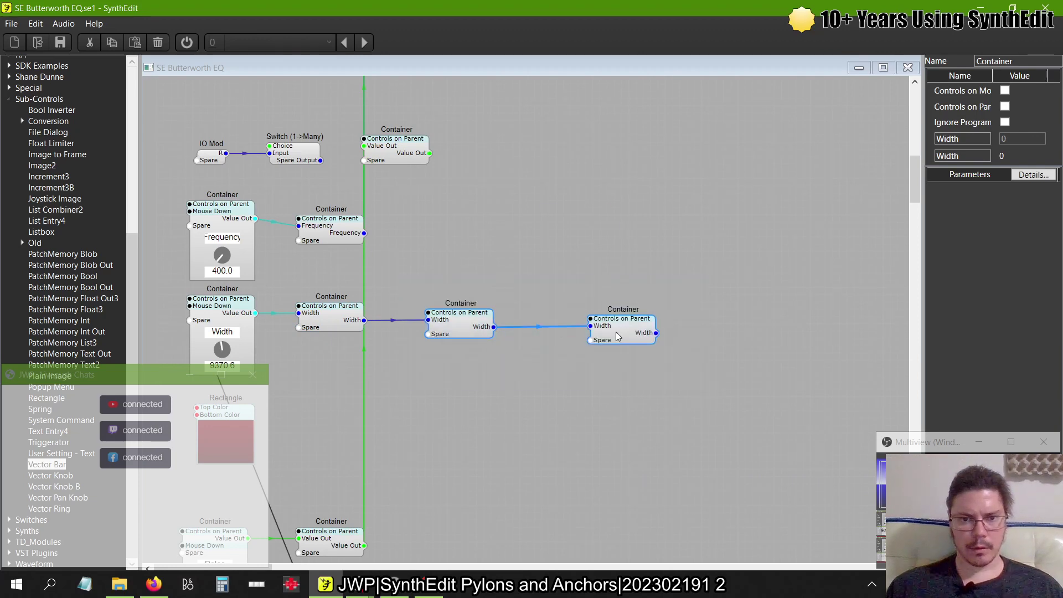
{"action": "left_click_drag", "start_coordinate": [617, 336], "coordinate": [550, 306]}
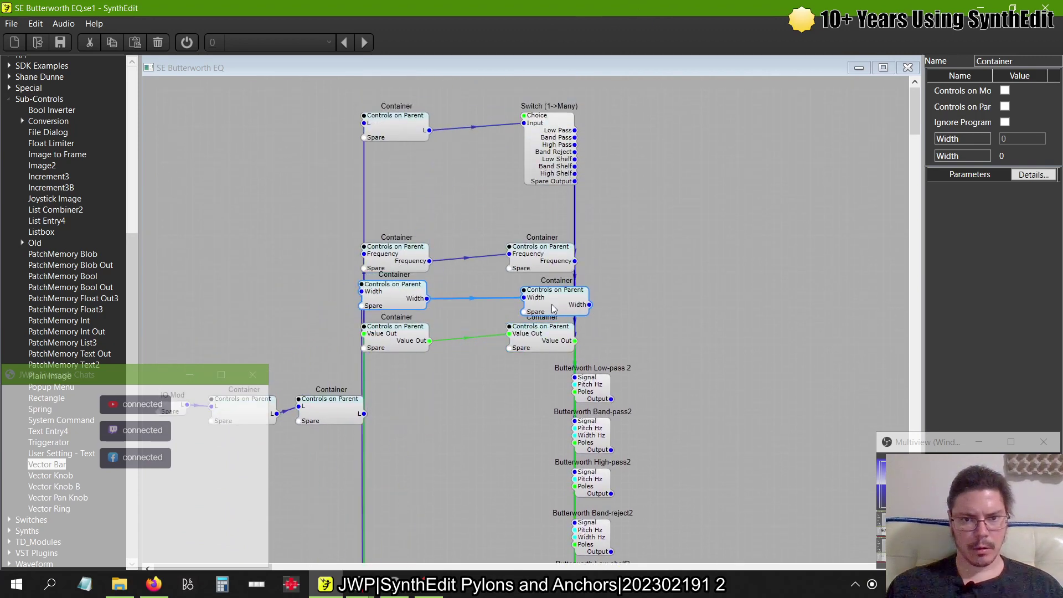
{"action": "left_click", "coordinate": [550, 297]}
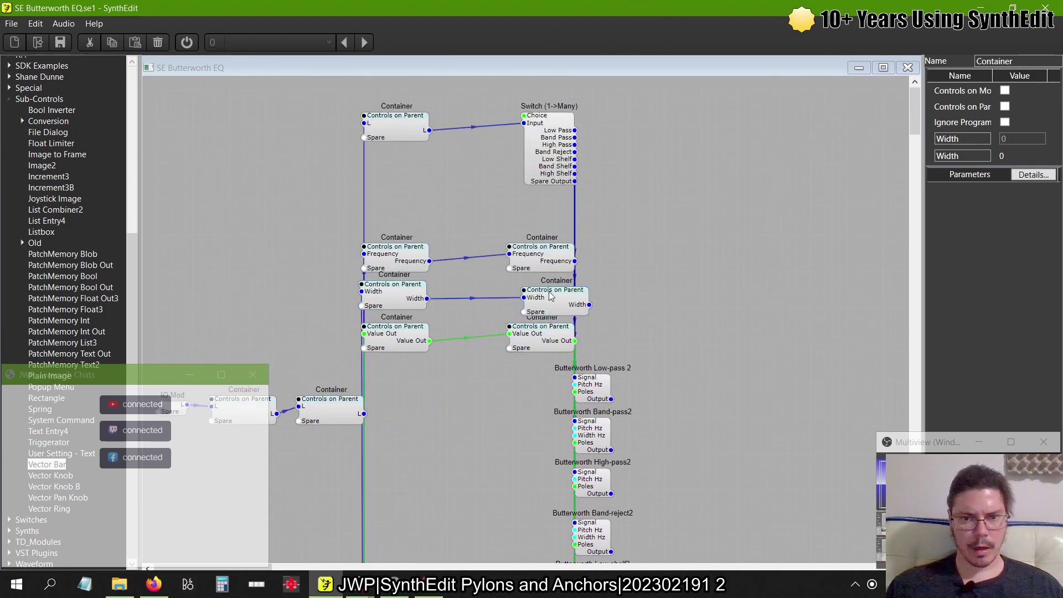
{"action": "left_click_drag", "start_coordinate": [551, 296], "coordinate": [703, 295]}
{"action": "left_click", "coordinate": [412, 302]}
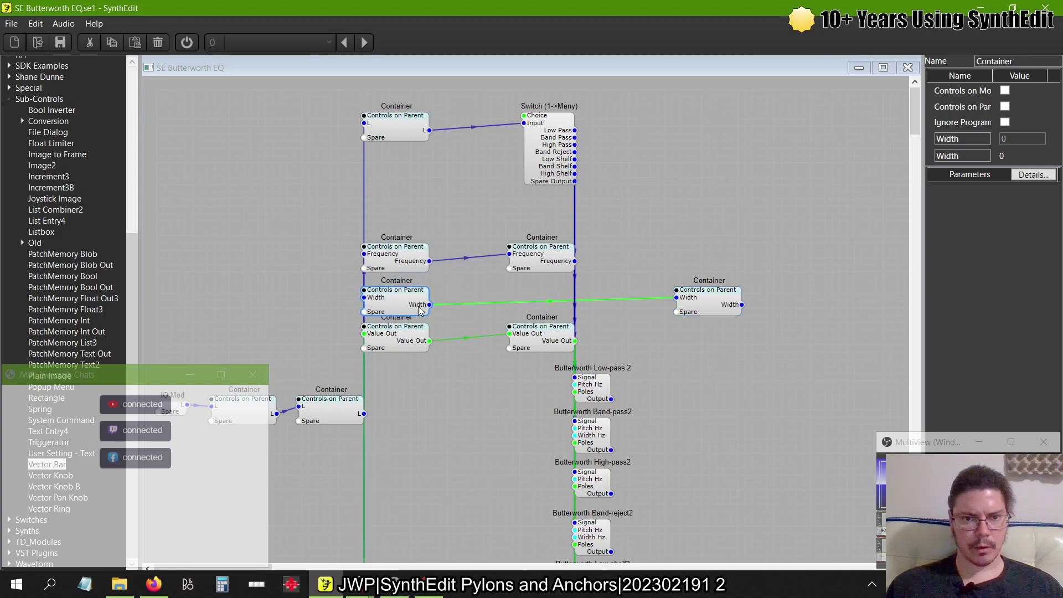
{"action": "left_click", "coordinate": [404, 261]}
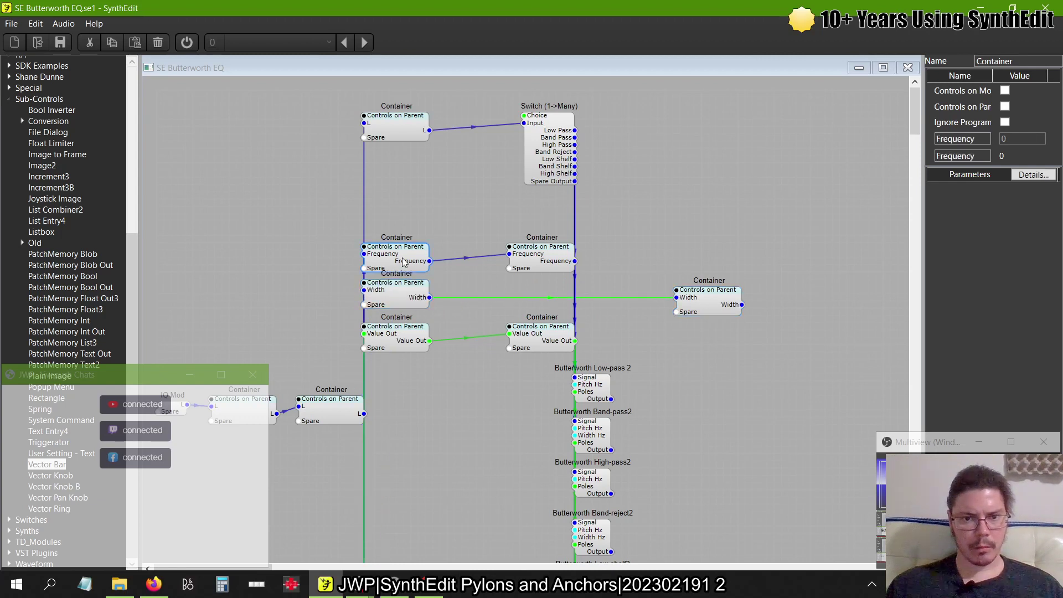
{"action": "left_click_drag", "start_coordinate": [404, 260], "coordinate": [403, 254]}
{"action": "left_click_drag", "start_coordinate": [545, 261], "coordinate": [545, 253]}
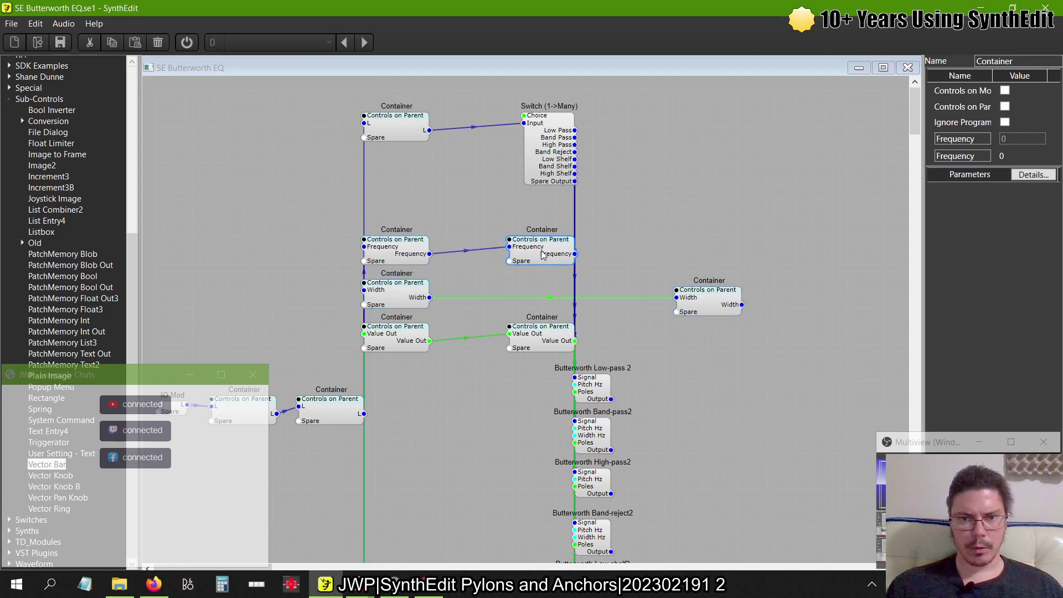
- Wire the last Width container to the Width Hz inputs of Band-pass2, Band-reject2 and Band-shelf2, then align it between Frequency and Value Out
{"action": "left_click", "coordinate": [714, 306]}
{"action": "left_click_drag", "start_coordinate": [714, 306], "coordinate": [574, 228]}
{"action": "left_click_drag", "start_coordinate": [466, 323], "coordinate": [514, 435]}
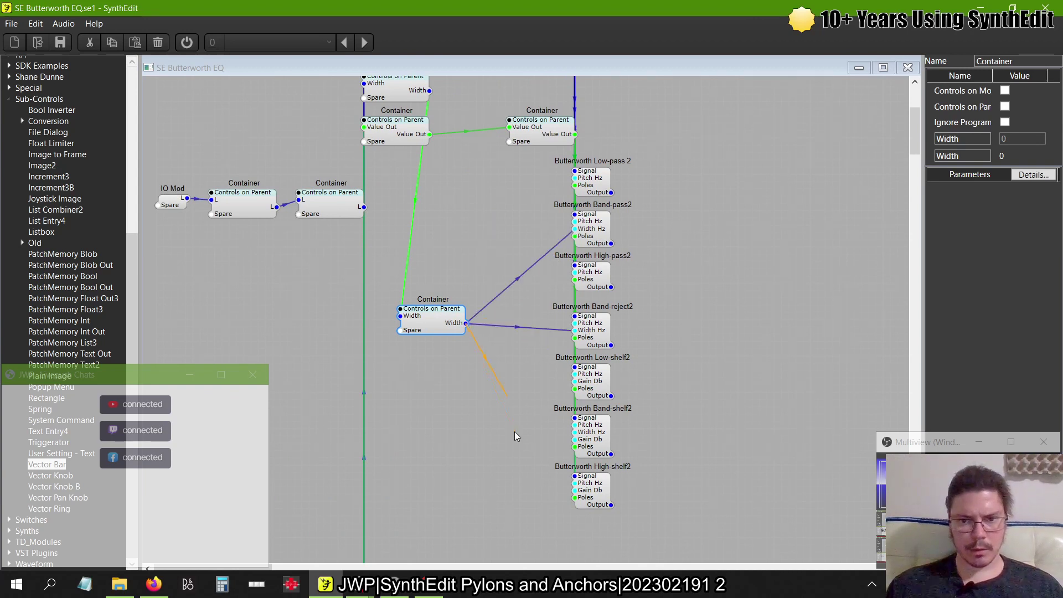
{"action": "left_click_drag", "start_coordinate": [567, 406], "coordinate": [574, 386]}
{"action": "left_click_drag", "start_coordinate": [510, 449], "coordinate": [579, 440]}
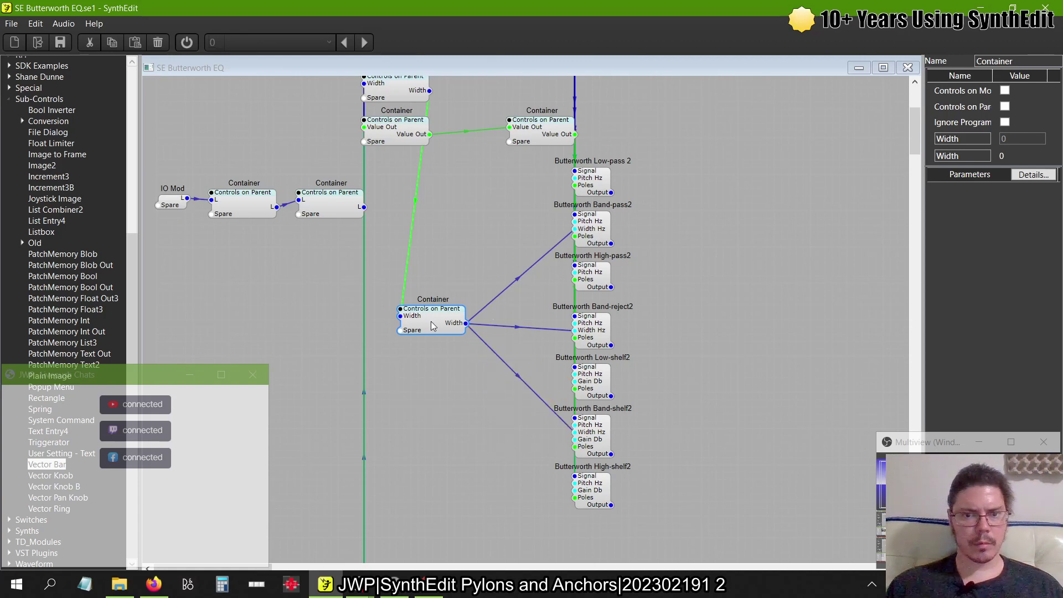
{"action": "left_click_drag", "start_coordinate": [428, 327], "coordinate": [541, 203]}
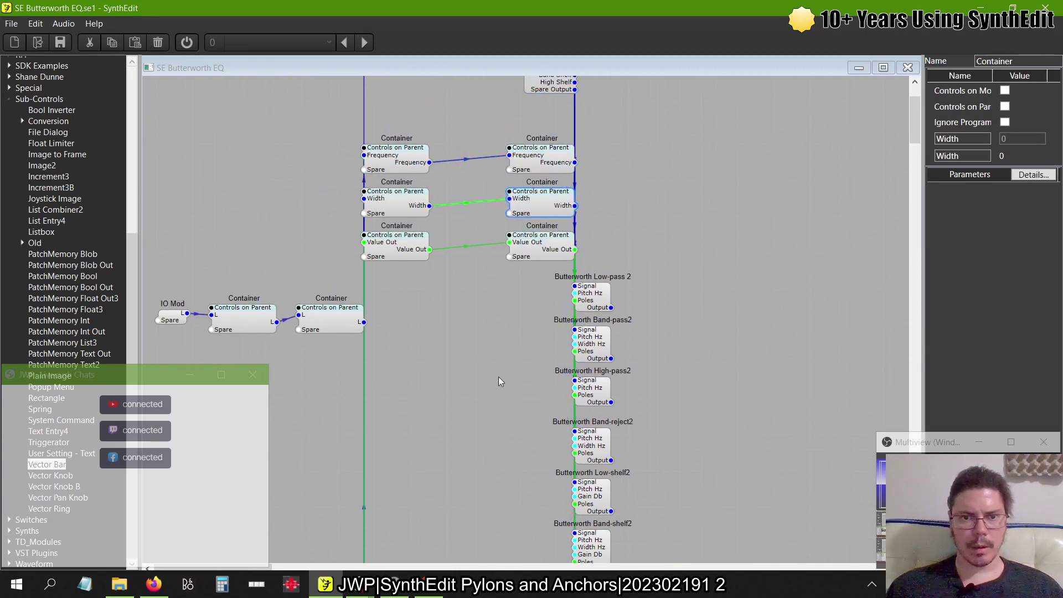
- Move the Frequency, Width and Value Out container pairs and the filter Switch beside the Butterworth filters to expose their wiring
{"action": "scroll", "coordinate": [498, 377], "scroll_direction": "down", "scroll_amount": 4}
{"action": "scroll", "coordinate": [233, 168], "scroll_direction": "up", "scroll_amount": 4}
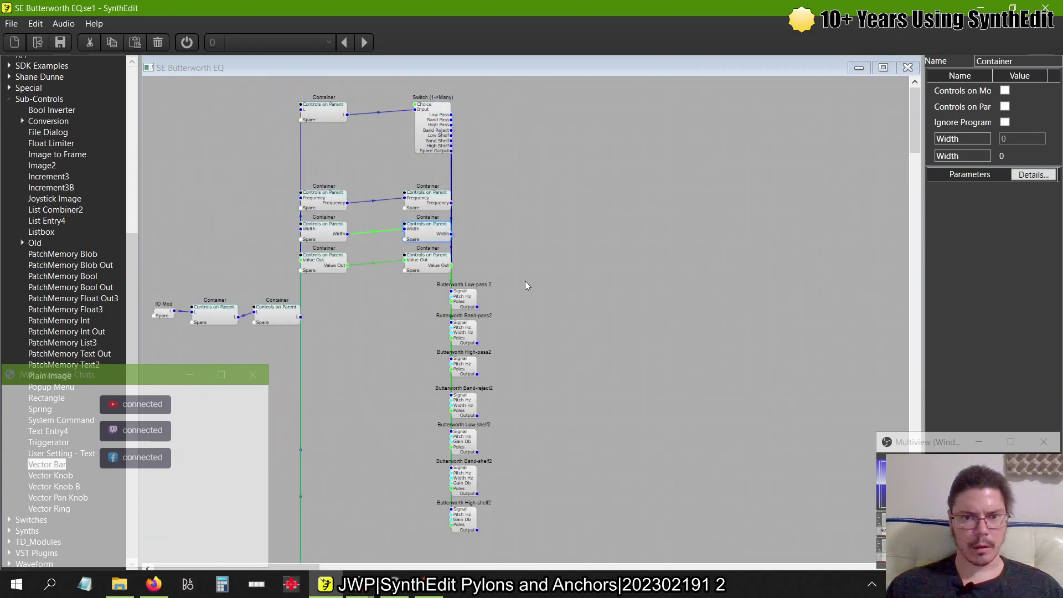
{"action": "left_click_drag", "start_coordinate": [526, 285], "coordinate": [258, 369]}
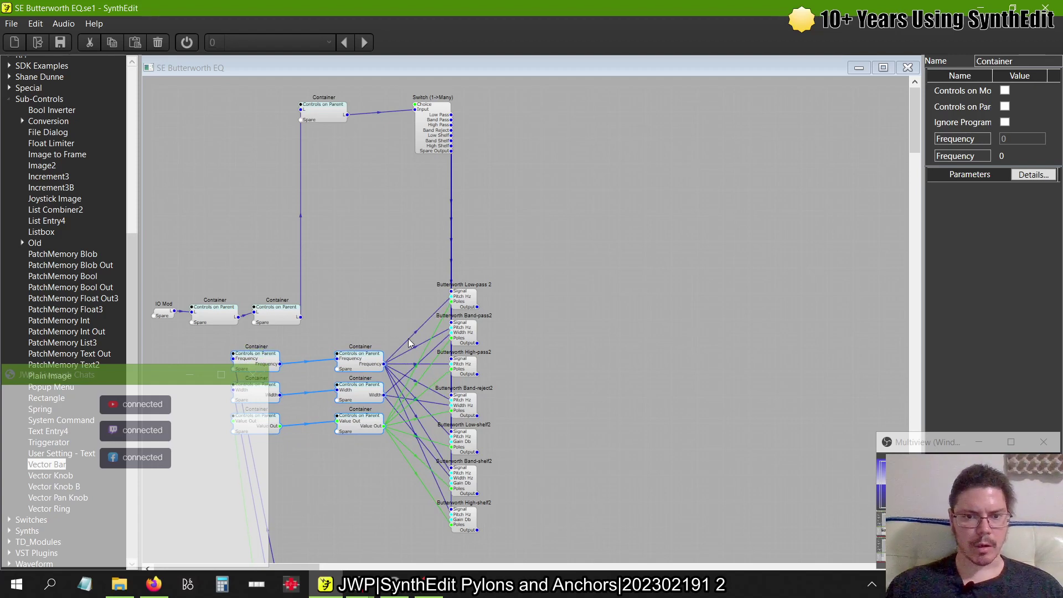
{"action": "left_click_drag", "start_coordinate": [433, 128], "coordinate": [350, 305]}
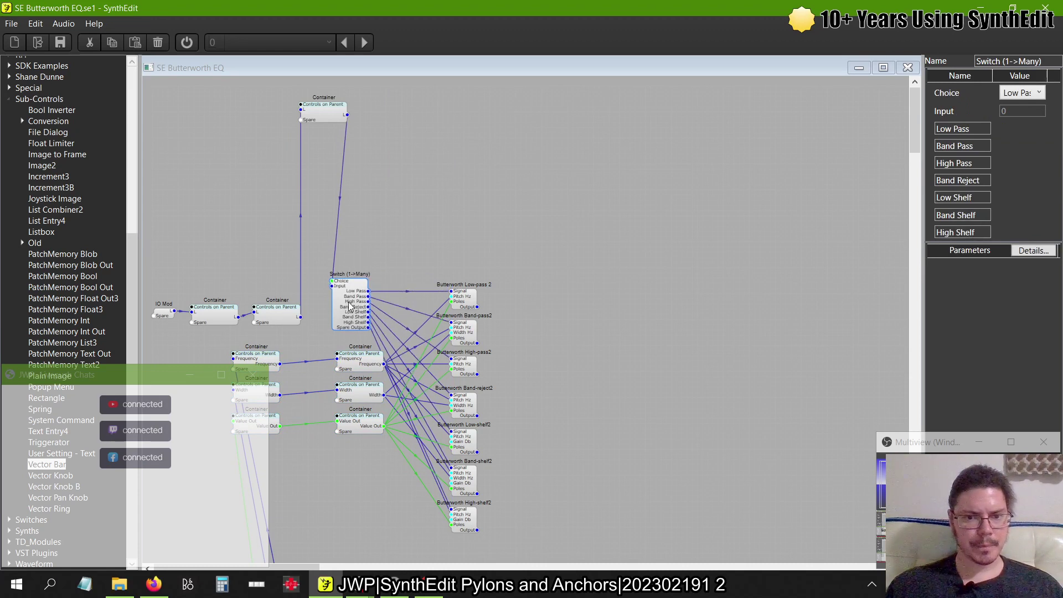
{"action": "scroll", "coordinate": [381, 394], "scroll_direction": "up", "scroll_amount": 1}
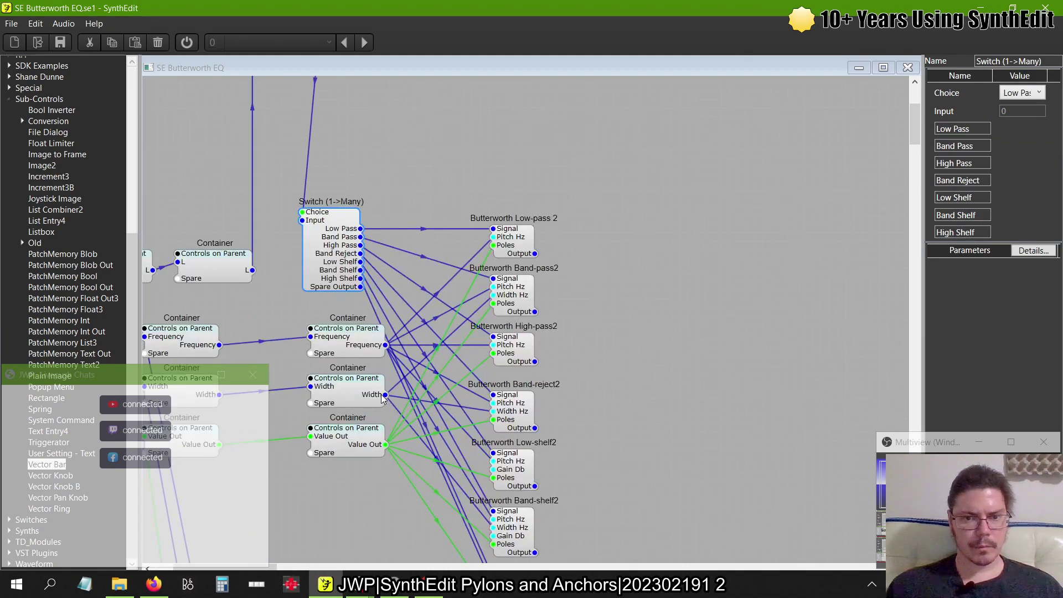
{"action": "scroll", "coordinate": [410, 375], "scroll_direction": "up", "scroll_amount": 1}
{"action": "scroll", "coordinate": [409, 375], "scroll_direction": "down", "scroll_amount": 2}
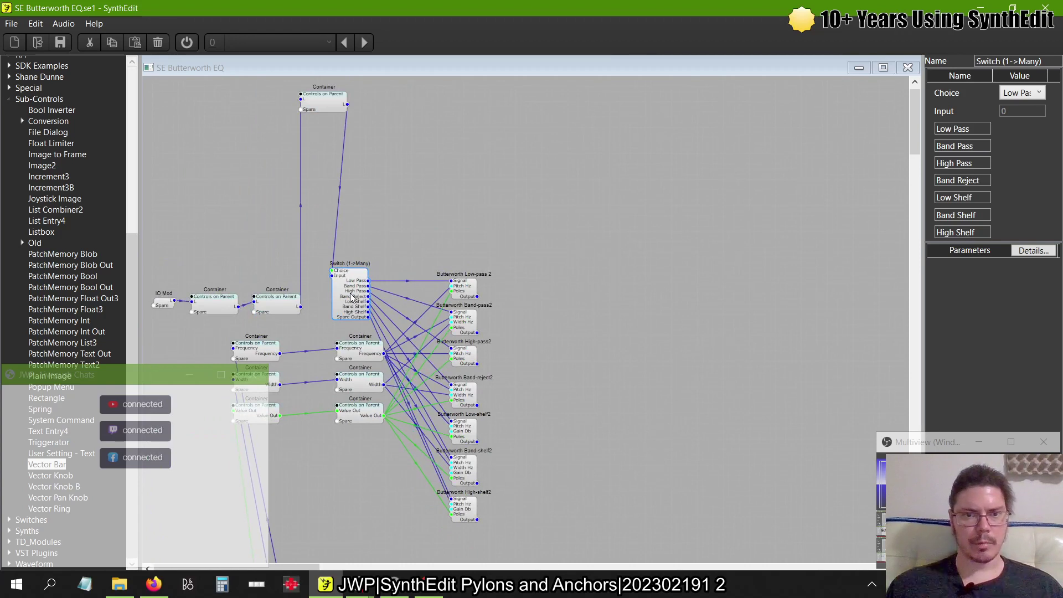
- Return the filter Switch to the upper L container's row and stack the Frequency, Width and Value Out container pairs beneath that row
{"action": "left_click_drag", "start_coordinate": [354, 299], "coordinate": [433, 120]}
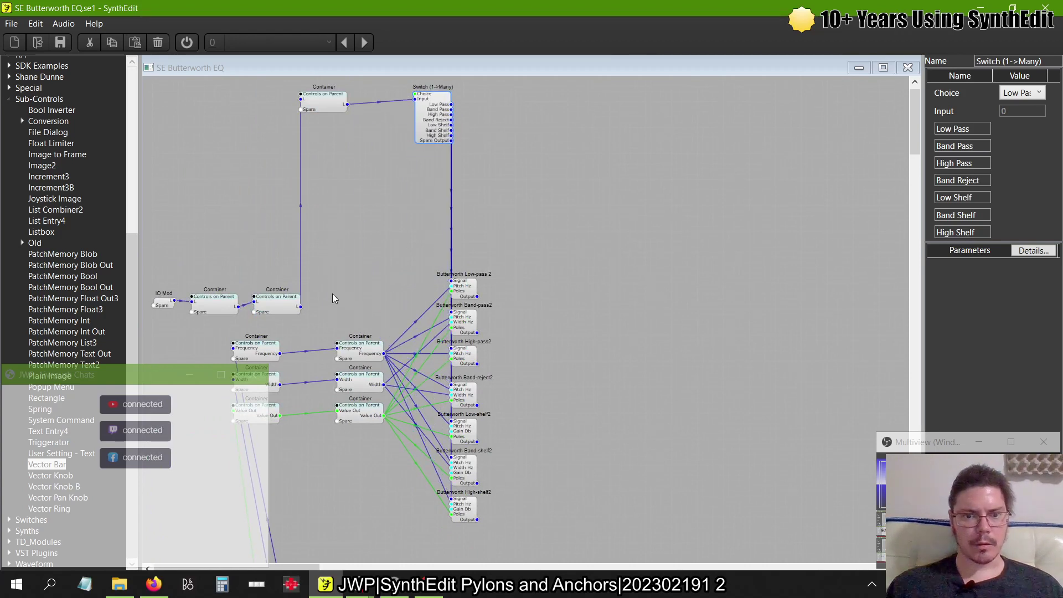
{"action": "left_click_drag", "start_coordinate": [393, 477], "coordinate": [328, 311]}
{"action": "left_click", "coordinate": [363, 355]}
{"action": "left_click_drag", "start_coordinate": [362, 354], "coordinate": [431, 167]}
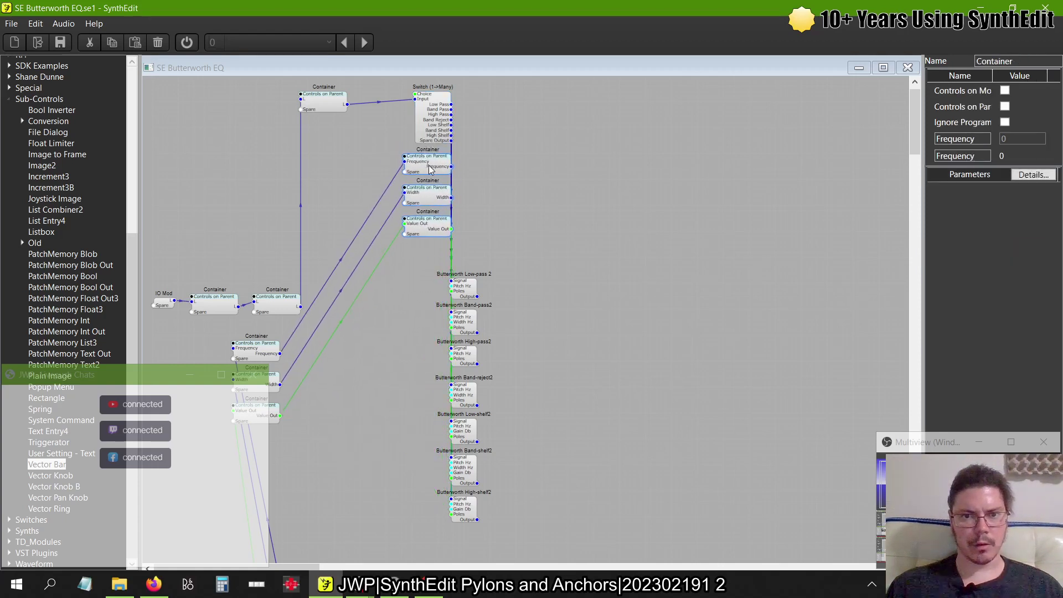
{"action": "left_click", "coordinate": [577, 224]}
{"action": "left_click_drag", "start_coordinate": [325, 471], "coordinate": [324, 162]}
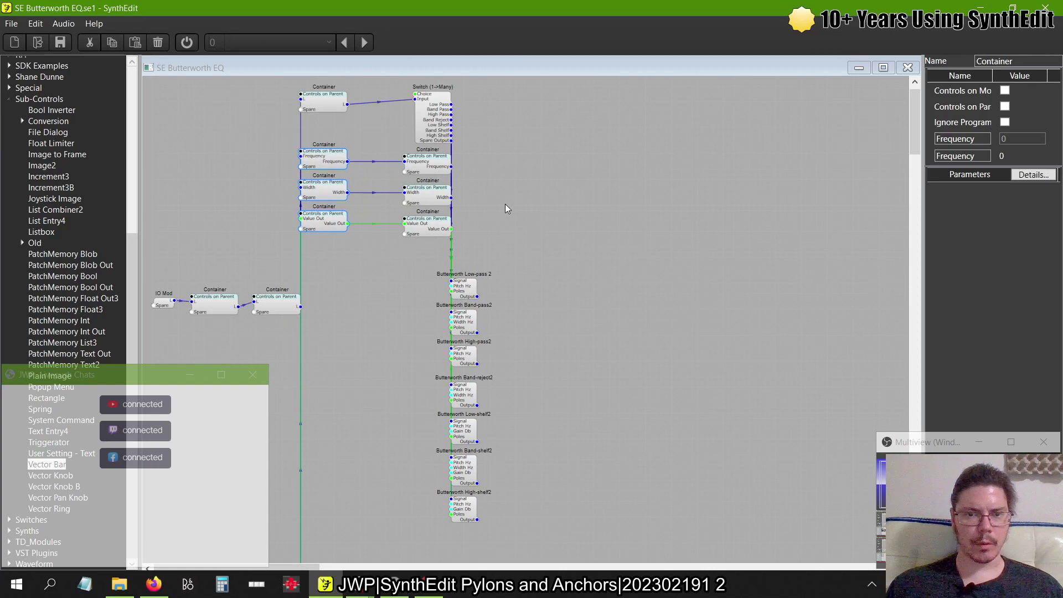
{"action": "left_click", "coordinate": [456, 220]}
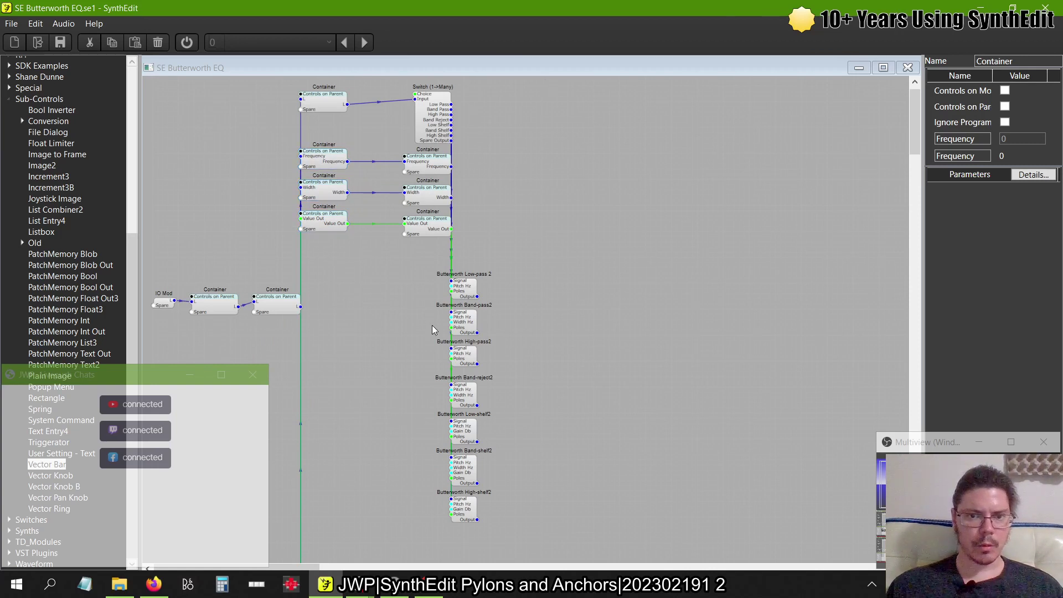
- Nudge the Width container nearest the filters slightly to the right of the Frequency and Value Out containers
{"action": "mouse_move", "coordinate": [431, 168]}
{"action": "left_mouse_down"}
{"action": "mouse_move", "coordinate": [354, 294]}
{"action": "mouse_move", "coordinate": [346, 333]}
{"action": "mouse_move", "coordinate": [364, 451]}
{"action": "mouse_move", "coordinate": [351, 375]}
{"action": "mouse_move", "coordinate": [432, 199]}
{"action": "mouse_move", "coordinate": [435, 166]}
{"action": "left_mouse_up"}
{"action": "left_click", "coordinate": [432, 203]}
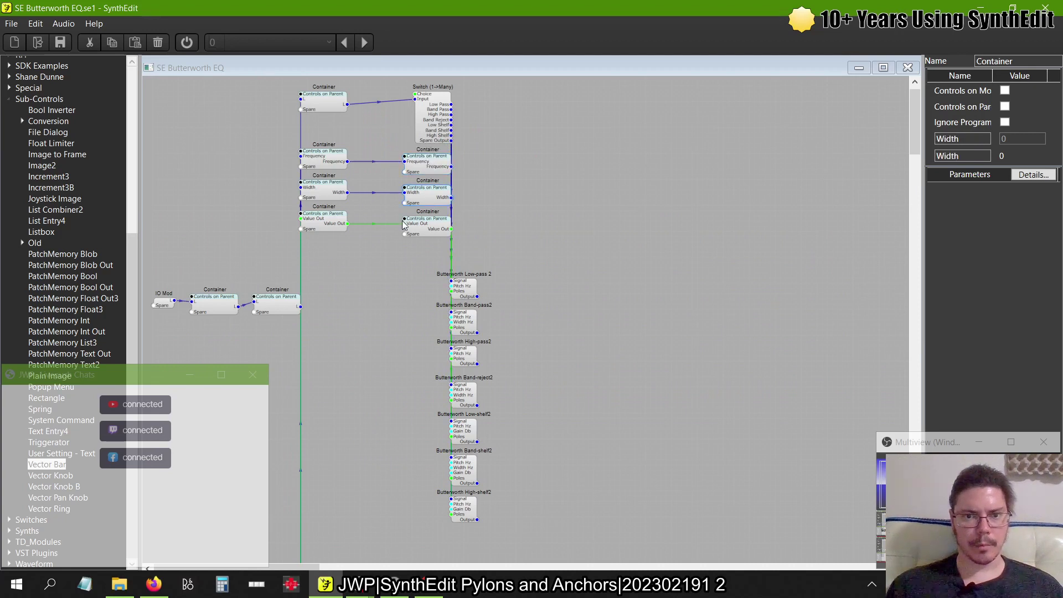
{"action": "mouse_move", "coordinate": [428, 202]}
{"action": "left_mouse_down"}
{"action": "mouse_move", "coordinate": [334, 356]}
{"action": "mouse_move", "coordinate": [354, 399]}
{"action": "mouse_move", "coordinate": [396, 210]}
{"action": "mouse_move", "coordinate": [431, 204]}
{"action": "left_mouse_up"}
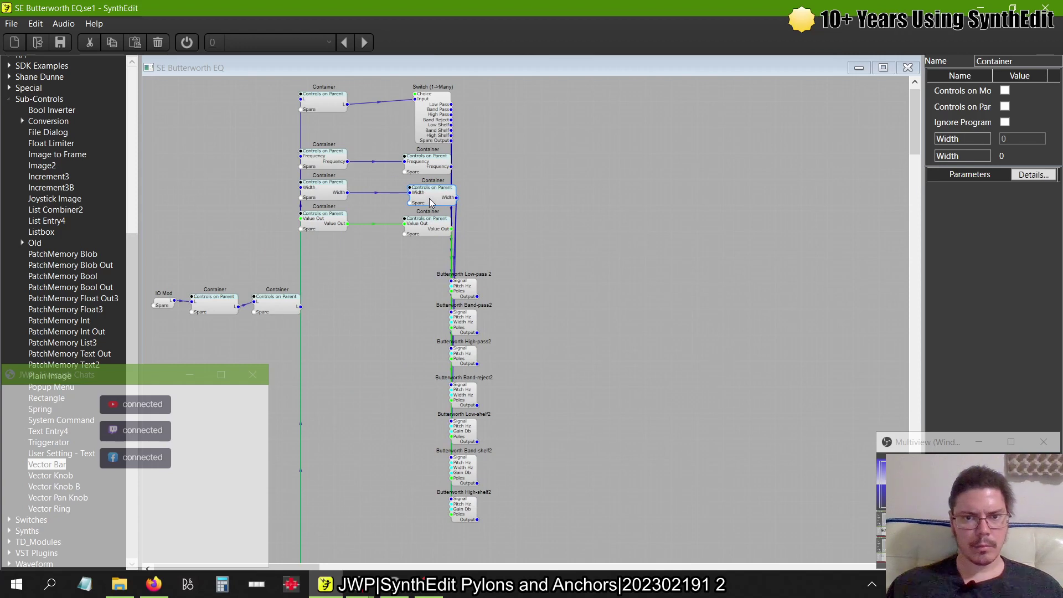
- Line up the container stack nearest the filters and rename both Value Out pins of its lowest container to Poles
{"action": "mouse_move", "coordinate": [430, 231]}
{"action": "left_mouse_down"}
{"action": "mouse_move", "coordinate": [357, 346]}
{"action": "mouse_move", "coordinate": [352, 407]}
{"action": "mouse_move", "coordinate": [393, 227]}
{"action": "mouse_move", "coordinate": [428, 228]}
{"action": "left_mouse_up"}
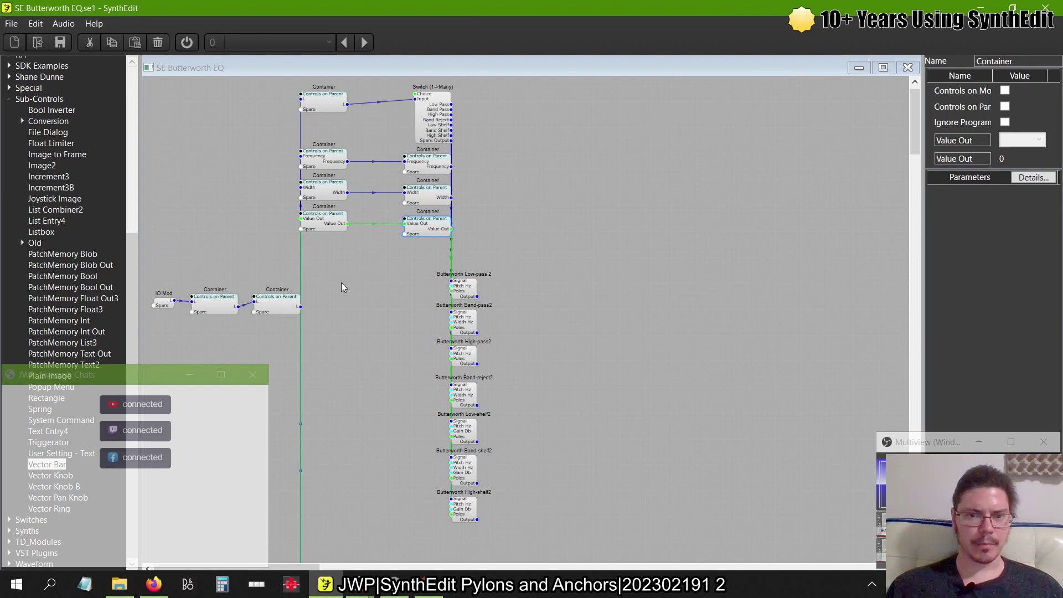
{"action": "scroll", "coordinate": [351, 244], "scroll_direction": "up", "scroll_amount": 2}
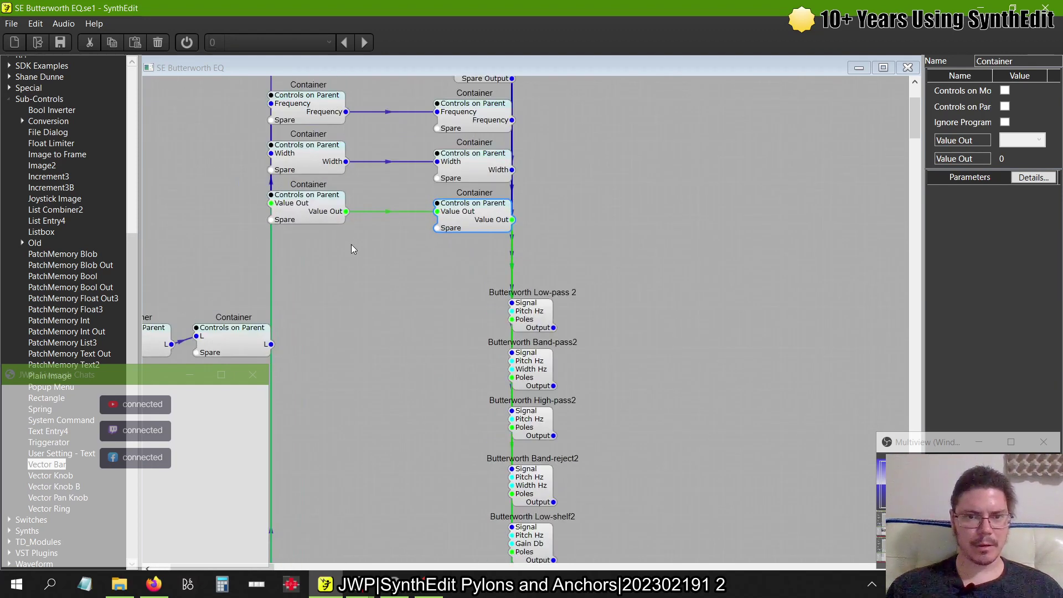
{"action": "left_click", "coordinate": [487, 220]}
{"action": "left_click", "coordinate": [972, 141]}
{"action": "type", "text": "P"}
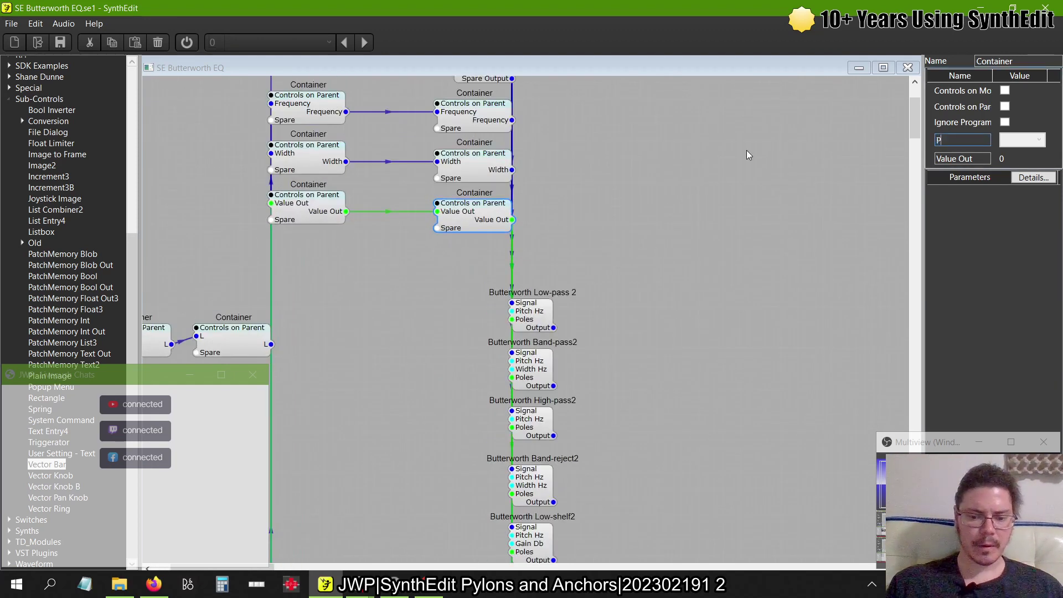
{"action": "type", "text": "oles"}
{"action": "key", "text": "Return"}
{"action": "key", "text": "ctrl+c"}
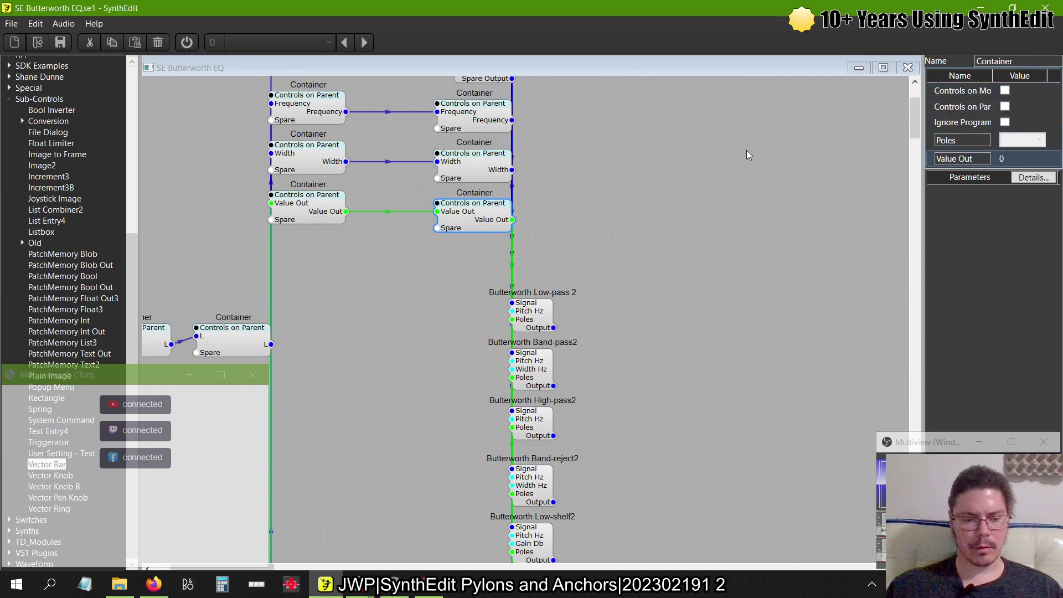
{"action": "key", "text": "Tab"}
{"action": "type", "text": "Poles"}
{"action": "key", "text": "Tab"}
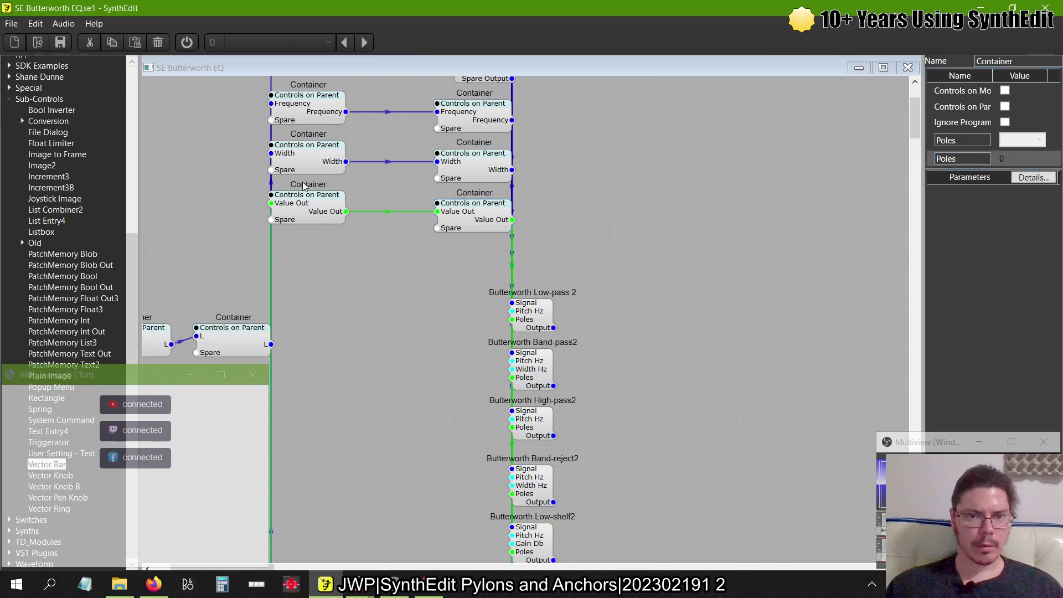
- Rename both Value Out pins of the container feeding that Poles container to Poles
{"action": "left_click", "coordinate": [311, 206]}
{"action": "left_click", "coordinate": [977, 141]}
{"action": "key", "text": "Tab"}
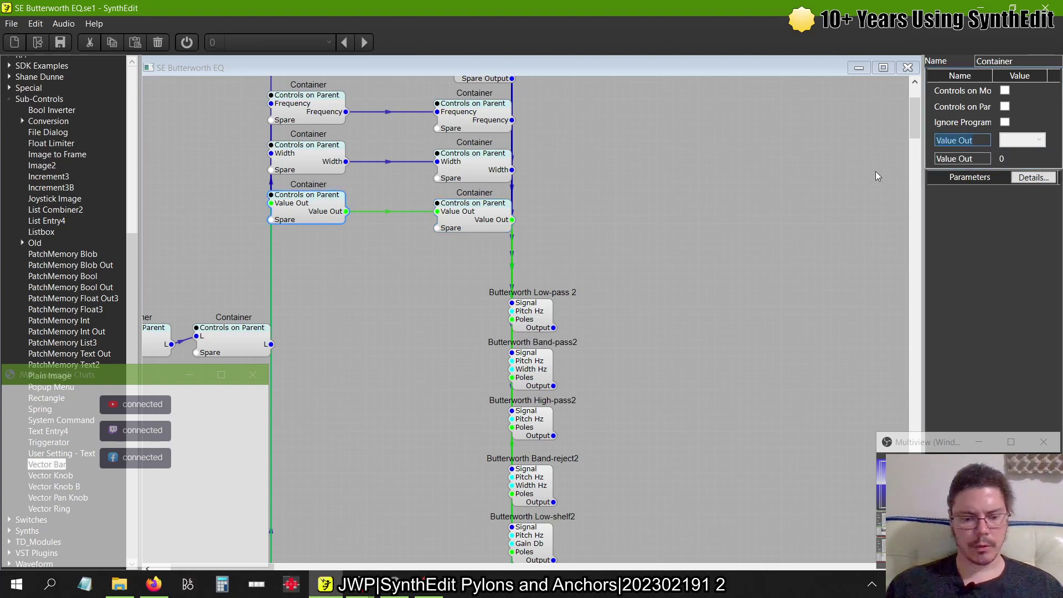
{"action": "key", "text": "ctrl+v"}
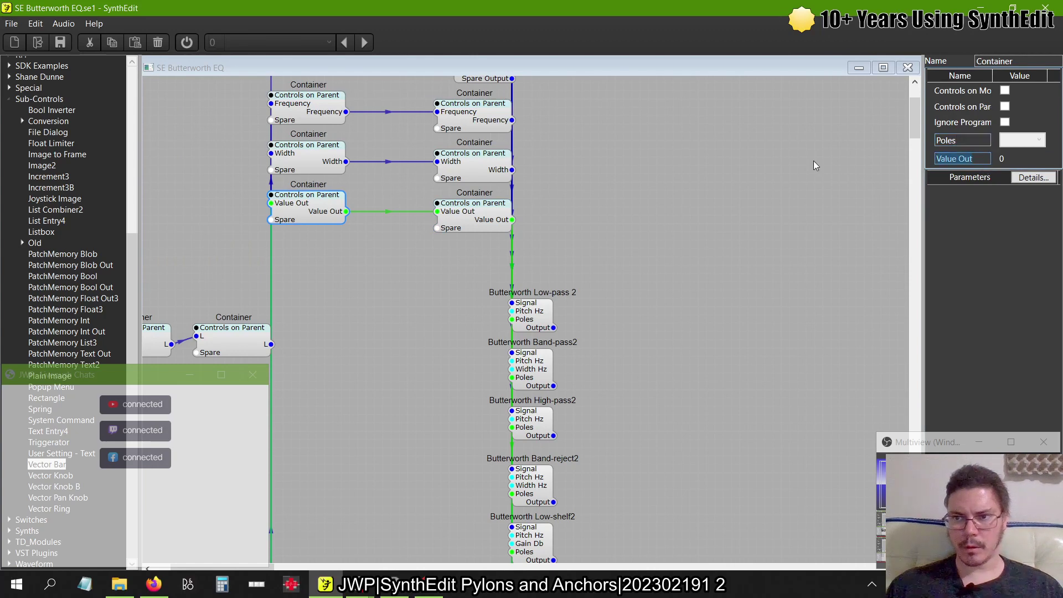
{"action": "key", "text": "Tab"}
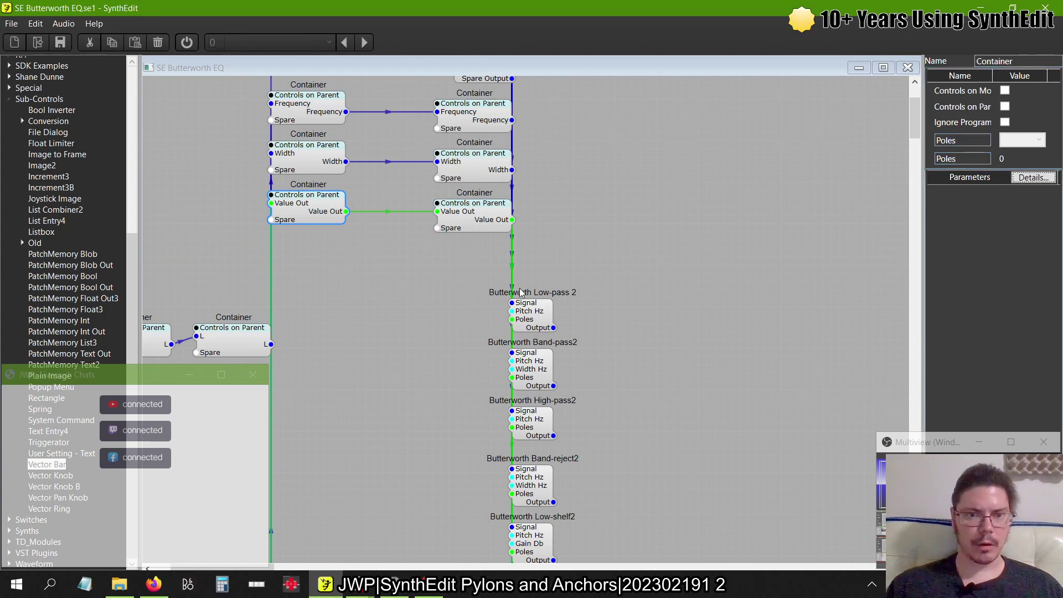
{"action": "scroll", "coordinate": [49, 206], "scroll_direction": "up", "scroll_amount": 8}
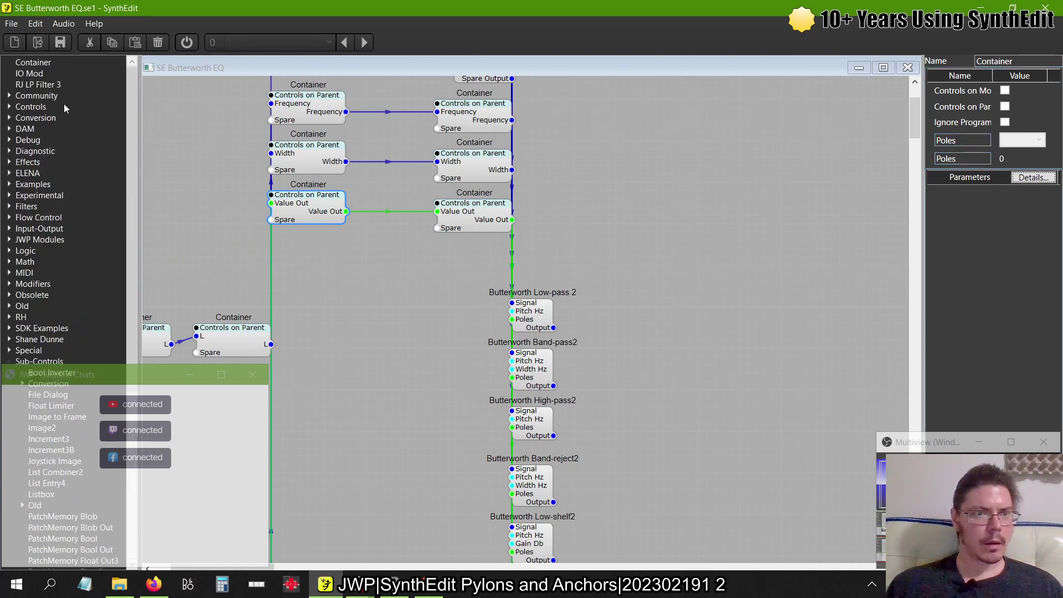
{"action": "left_click", "coordinate": [33, 62]}
{"action": "left_click", "coordinate": [390, 219]}
{"action": "left_click", "coordinate": [362, 329]}
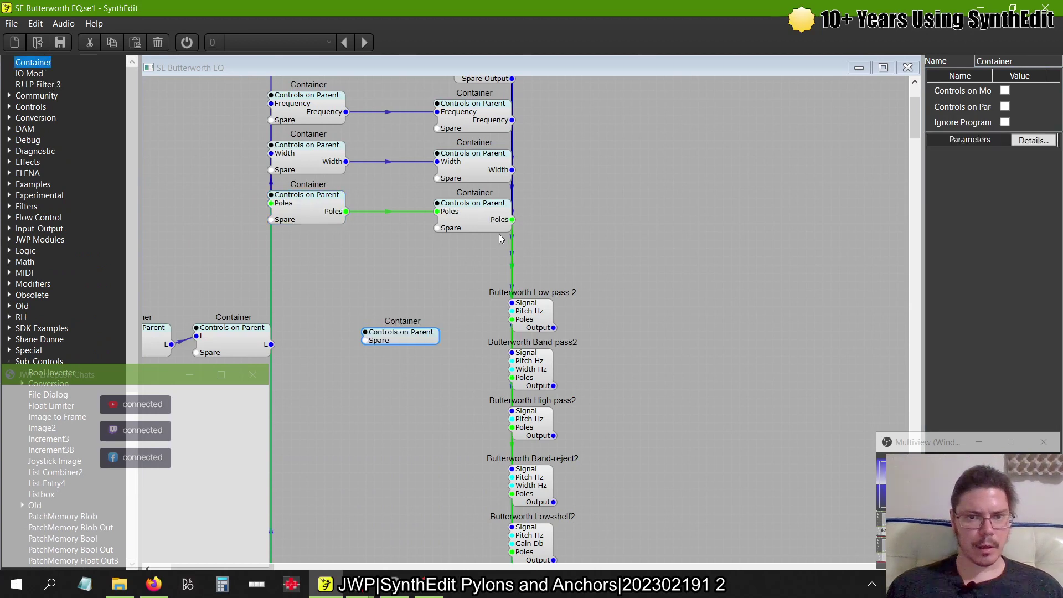
{"action": "left_click", "coordinate": [390, 339]}
- Pull the leftover Value Out container beside the lower Switch aside to check its wiring, and remove it
{"action": "scroll", "coordinate": [390, 339], "scroll_direction": "left", "scroll_amount": 3}
{"action": "scroll", "coordinate": [390, 339], "scroll_direction": "down", "scroll_amount": 10}
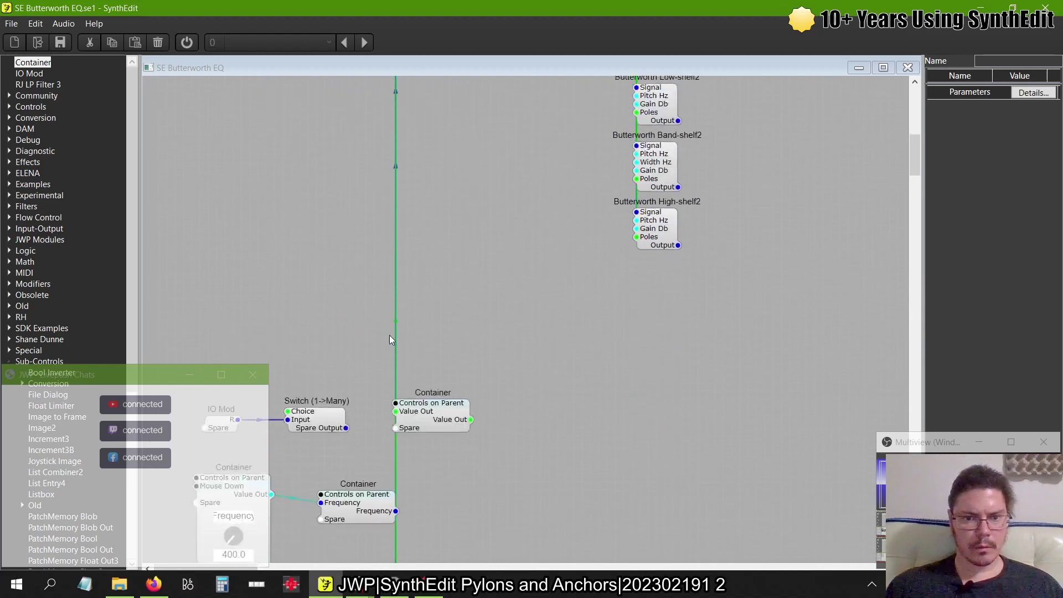
{"action": "left_click_drag", "start_coordinate": [421, 188], "coordinate": [481, 302]}
{"action": "scroll", "coordinate": [481, 220], "scroll_direction": "up", "scroll_amount": 5}
{"action": "scroll", "coordinate": [481, 220], "scroll_direction": "up", "scroll_amount": 5}
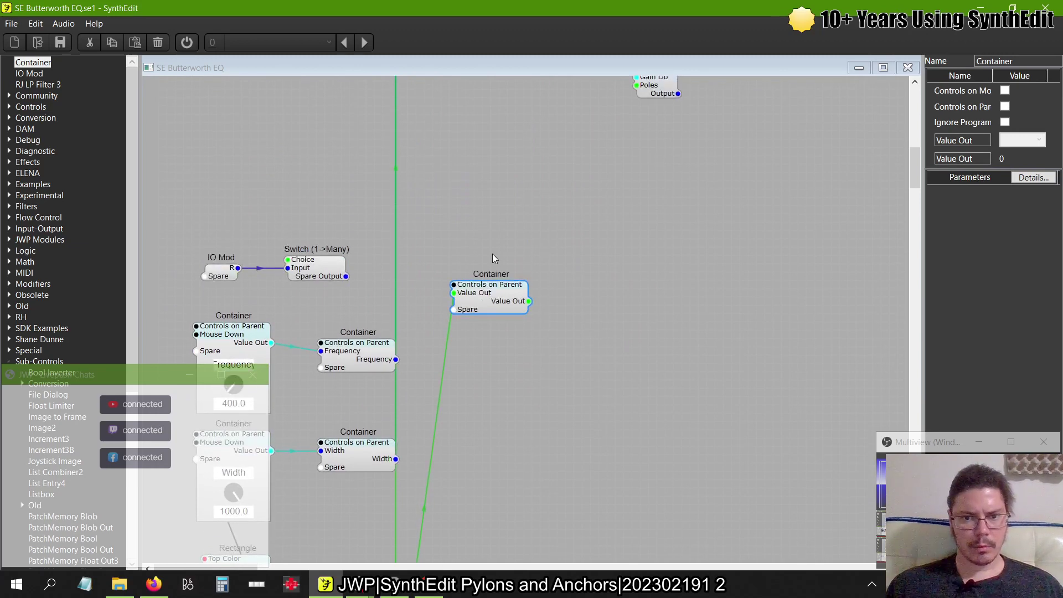
{"action": "key", "text": "ctrl+z"}
{"action": "scroll", "coordinate": [487, 305], "scroll_direction": "down", "scroll_amount": 5}
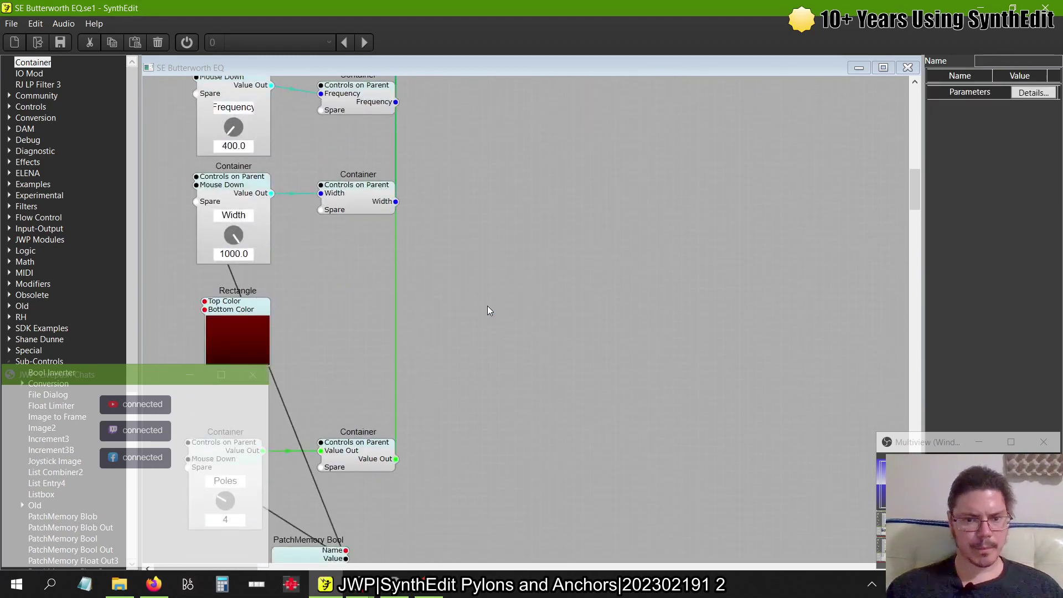
- Rename both Value Out pins of the container beside the Poles knob to Poles
{"action": "left_click", "coordinate": [370, 445]}
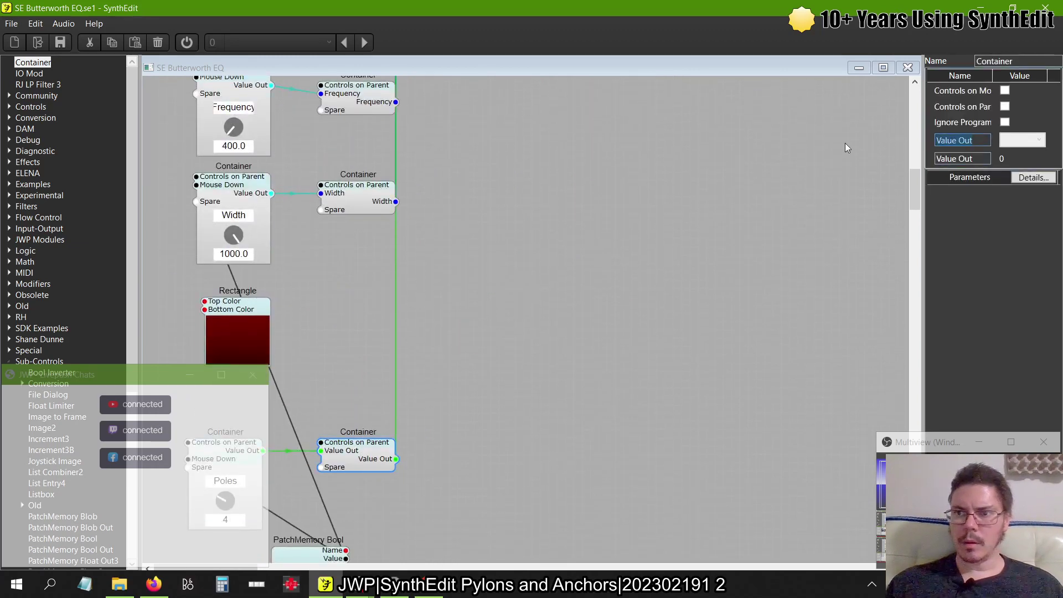
{"action": "type", "text": "Poles"}
{"action": "key", "text": "Return"}
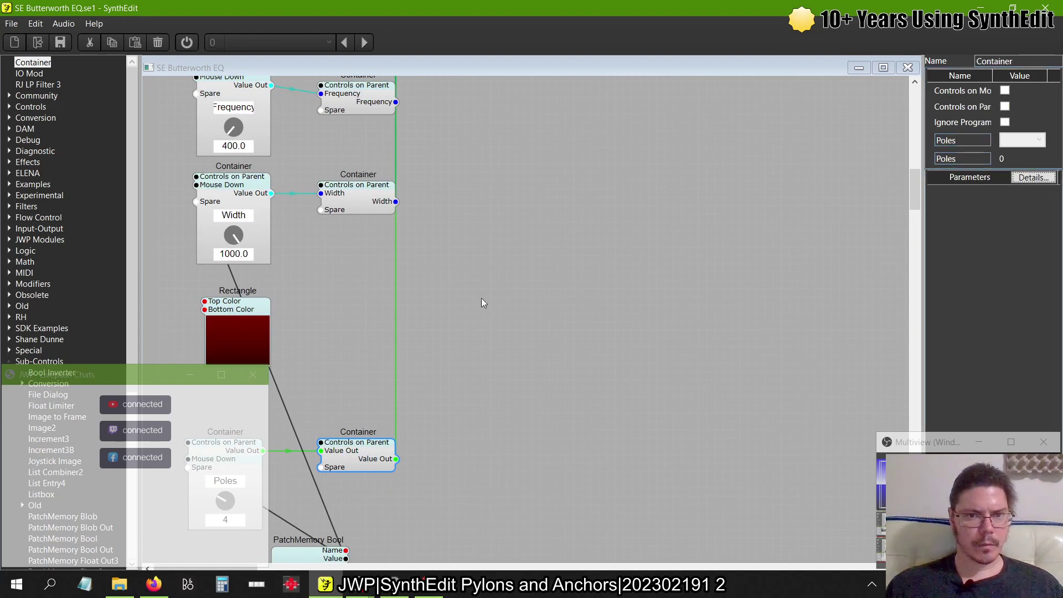
{"action": "left_click_drag", "start_coordinate": [32, 65], "coordinate": [559, 399]}
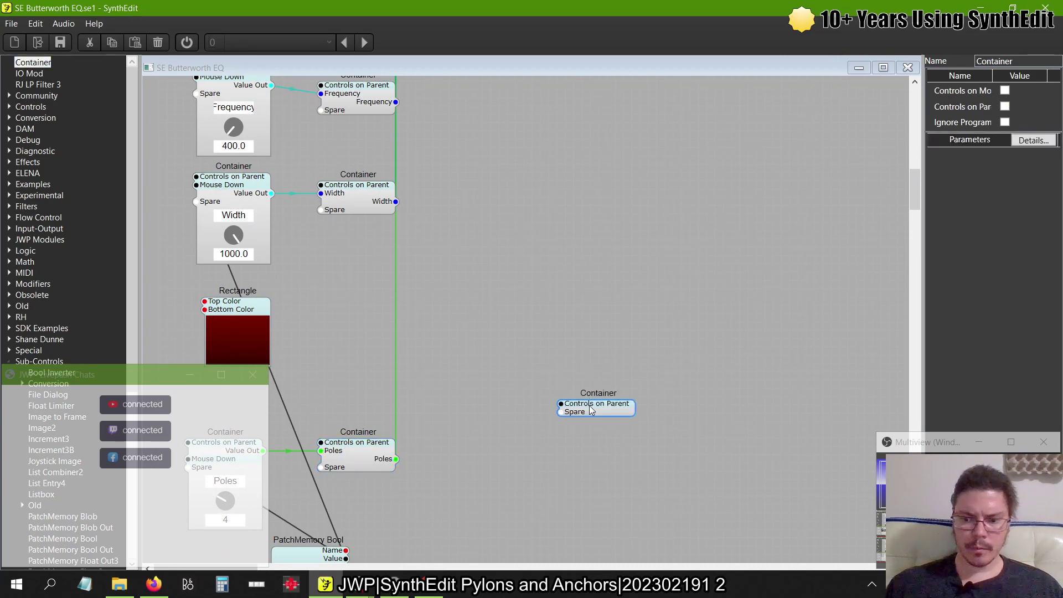
{"action": "key", "text": "ctrl+z"}
{"action": "key", "text": "ctrl+z"}
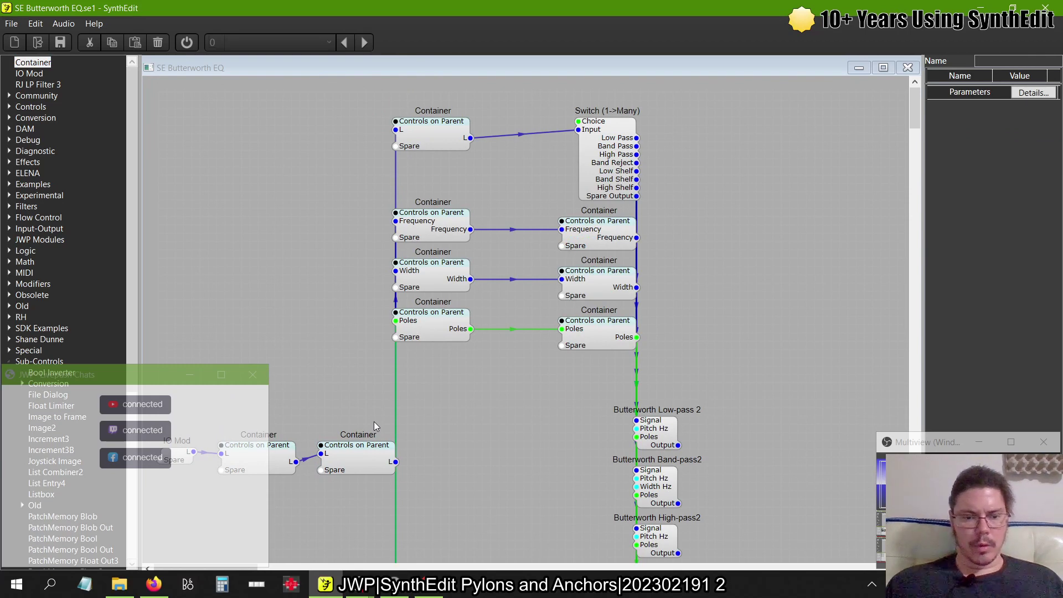
- Switch to the Multistream dashboard in Chrome to check the stream status, and return to SynthEdit
{"action": "key", "text": "alt+Tab"}
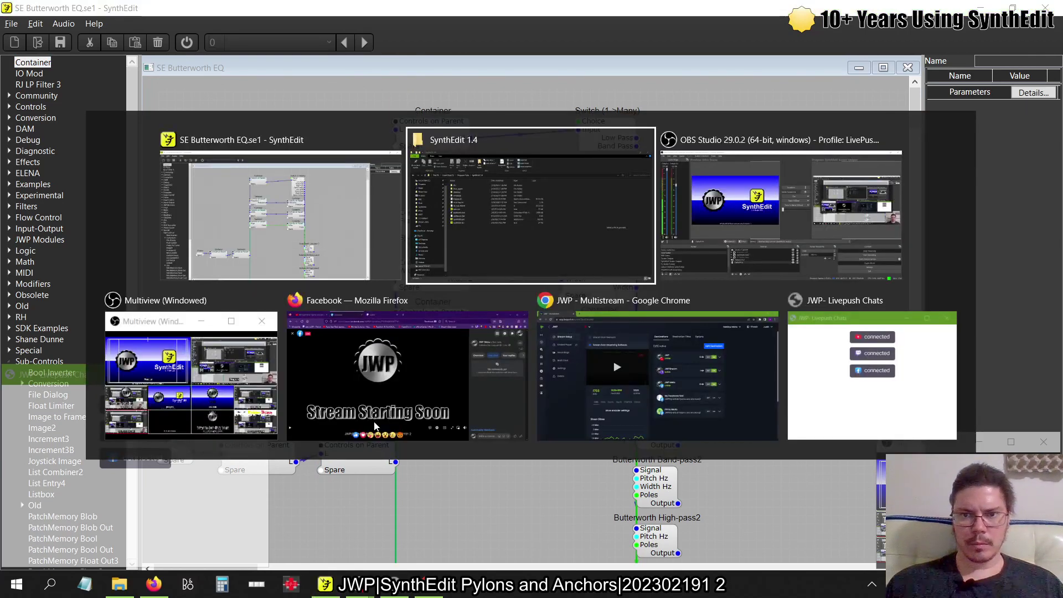
{"action": "key", "text": "alt+Tab"}
{"action": "key", "text": "alt+shift+Tab"}
{"action": "key", "text": "alt+shift+Tab"}
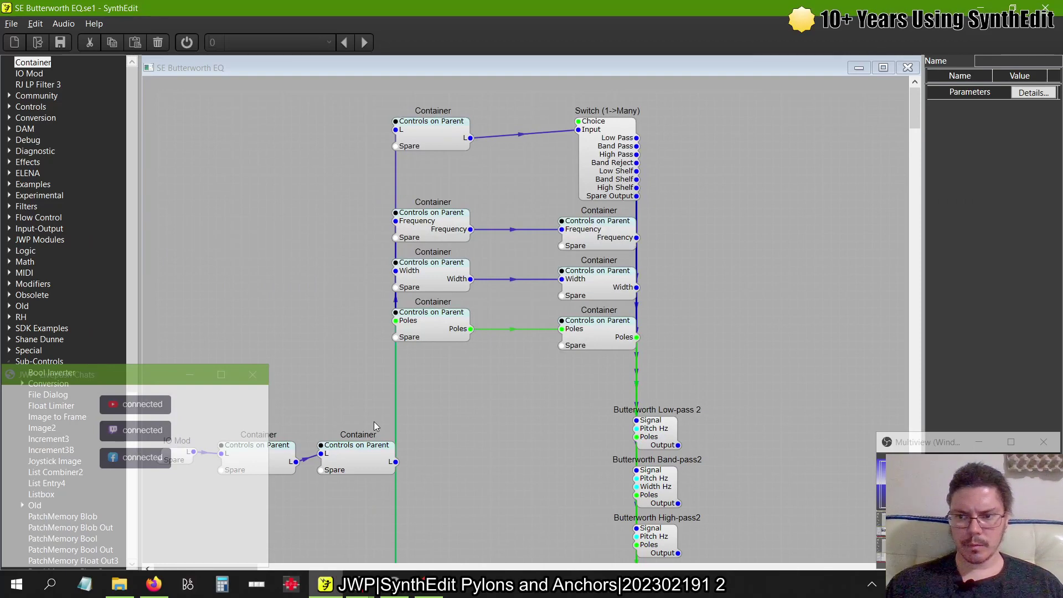
{"action": "key", "text": "alt+Tab"}
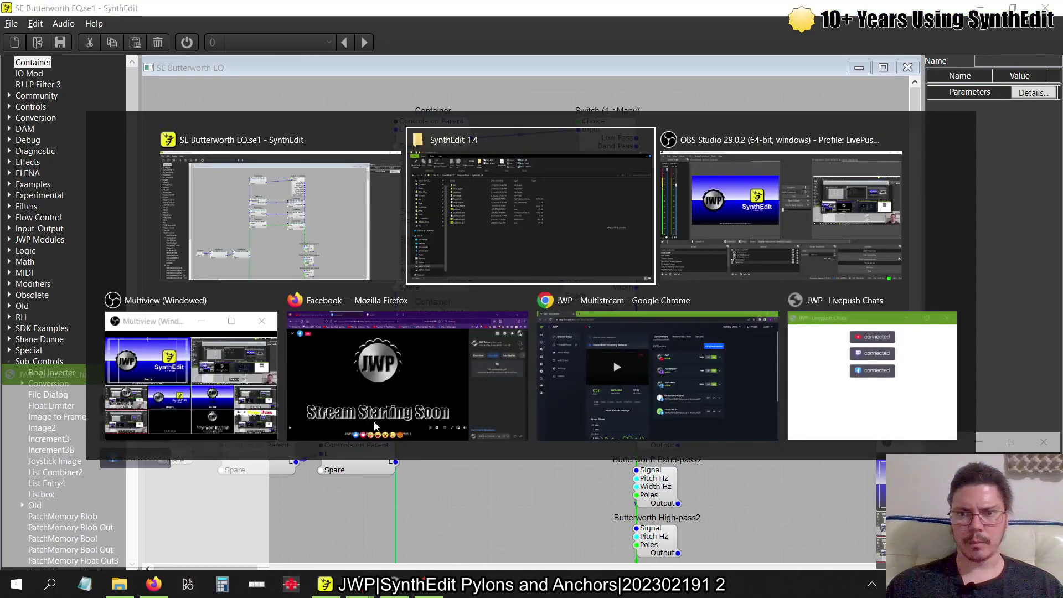
{"action": "key", "text": "alt+Tab"}
{"action": "key", "text": "alt+Tab"}
{"action": "key", "text": "alt+Tab"}
{"action": "key", "text": "alt+Tab"}
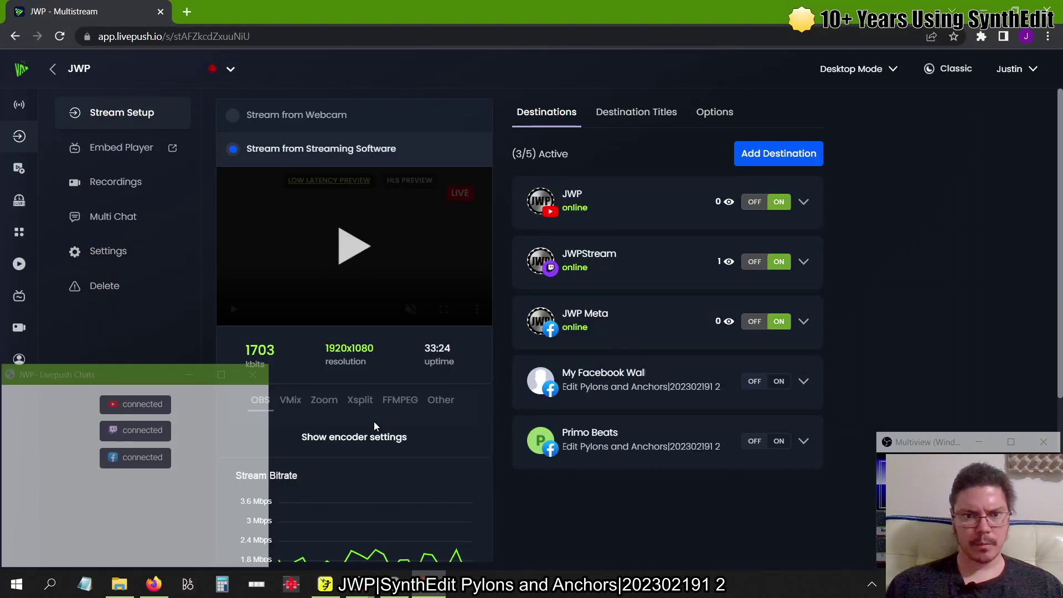
{"action": "key", "text": "alt+Tab"}
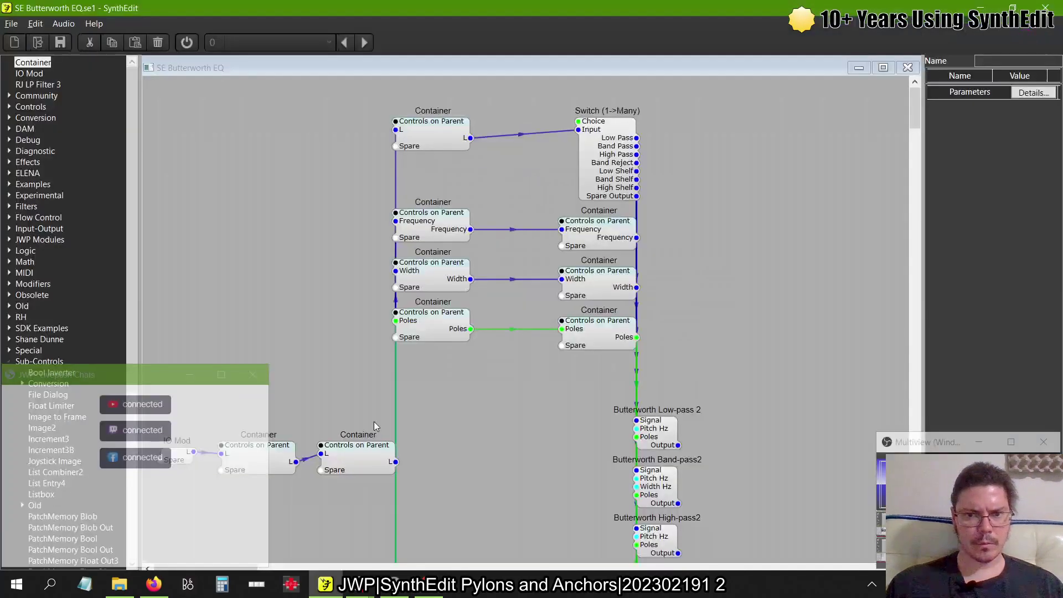
- Review the filter inputs against the available controls, and move the Rectangle out of the gap between the Width and Poles controls
{"action": "scroll", "coordinate": [584, 416], "scroll_direction": "down", "scroll_amount": 5}
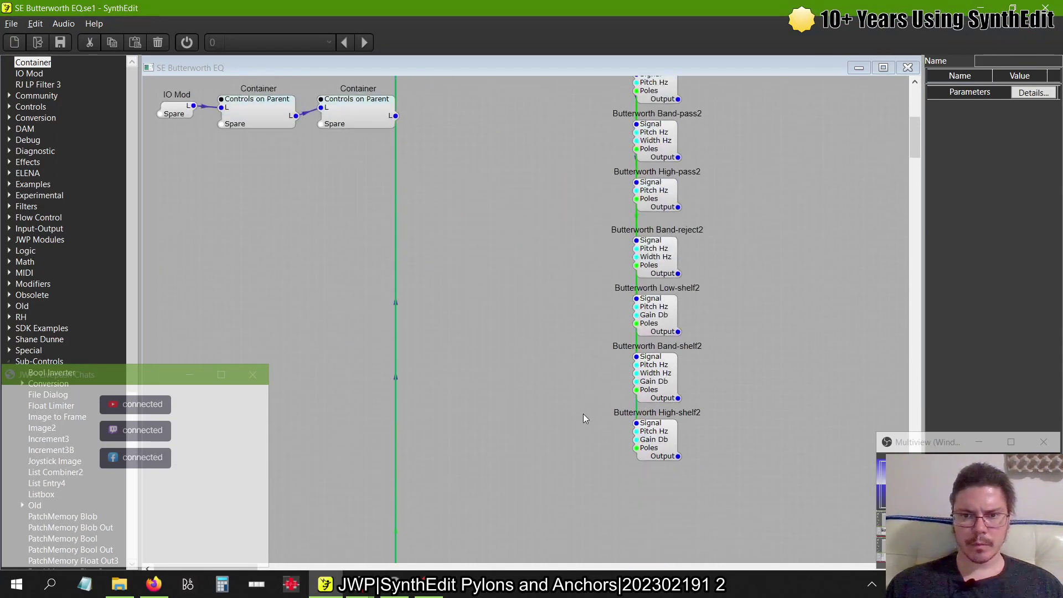
{"action": "scroll", "coordinate": [583, 414], "scroll_direction": "up", "scroll_amount": 4}
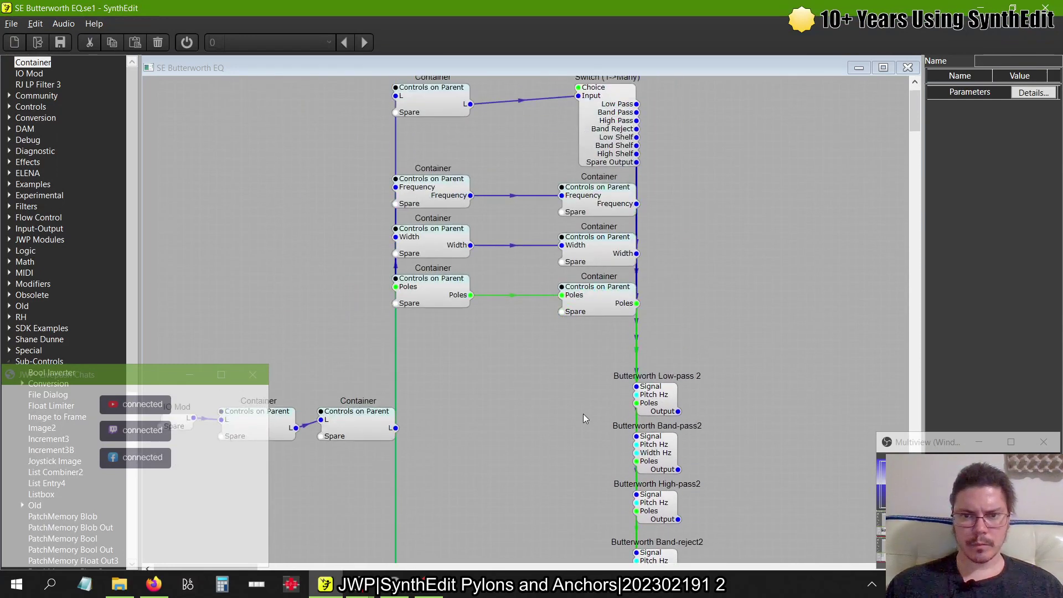
{"action": "scroll", "coordinate": [583, 414], "scroll_direction": "down", "scroll_amount": 4}
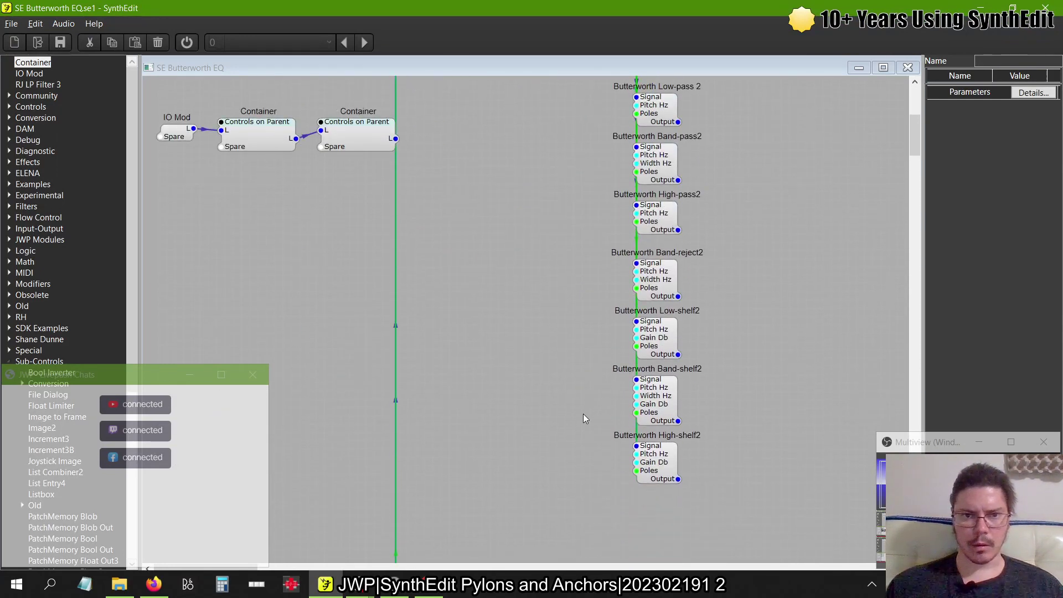
{"action": "scroll", "coordinate": [584, 418], "scroll_direction": "up", "scroll_amount": 4}
{"action": "scroll", "coordinate": [583, 418], "scroll_direction": "down", "scroll_amount": 7}
{"action": "scroll", "coordinate": [583, 413], "scroll_direction": "down", "scroll_amount": 6}
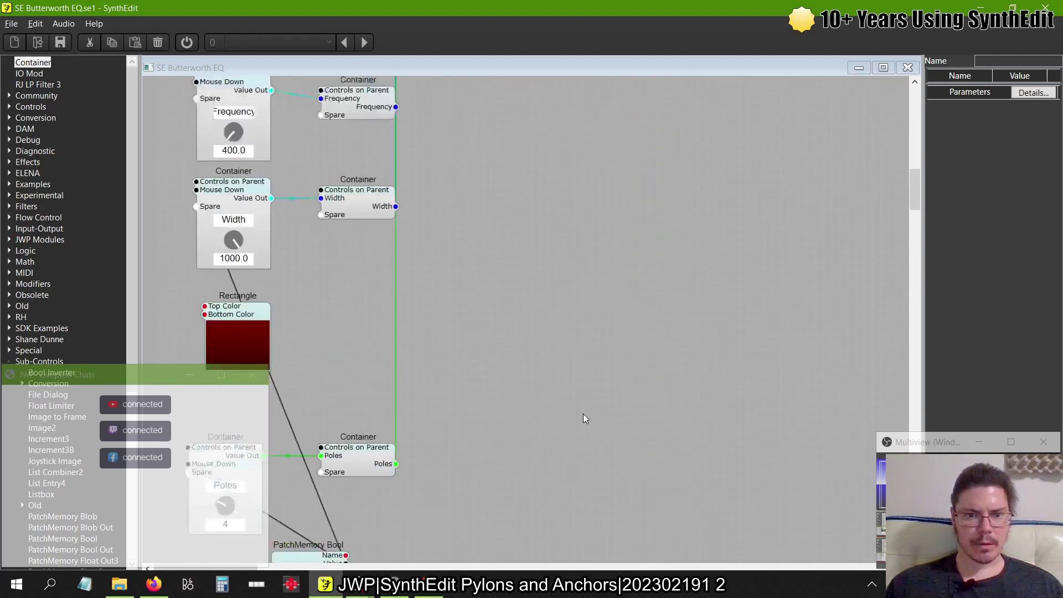
{"action": "left_click_drag", "start_coordinate": [263, 259], "coordinate": [256, 357]}
- Duplicate the Width control together with its Width container, and place the copies directly beneath the original pair, above the Poles row
{"action": "scroll", "coordinate": [320, 329], "scroll_direction": "up", "scroll_amount": 7}
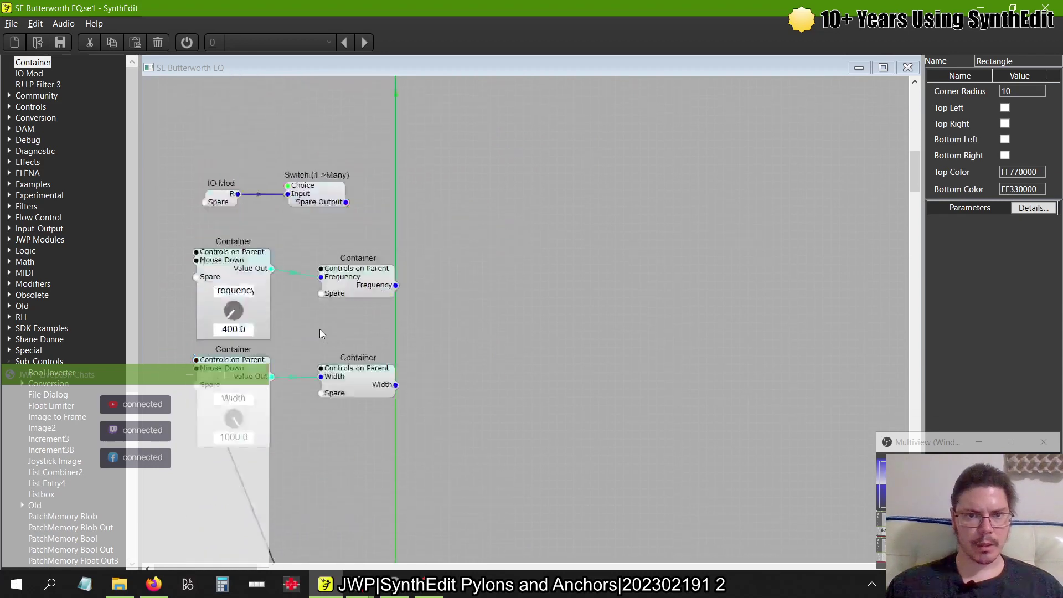
{"action": "scroll", "coordinate": [320, 329], "scroll_direction": "down", "scroll_amount": 3}
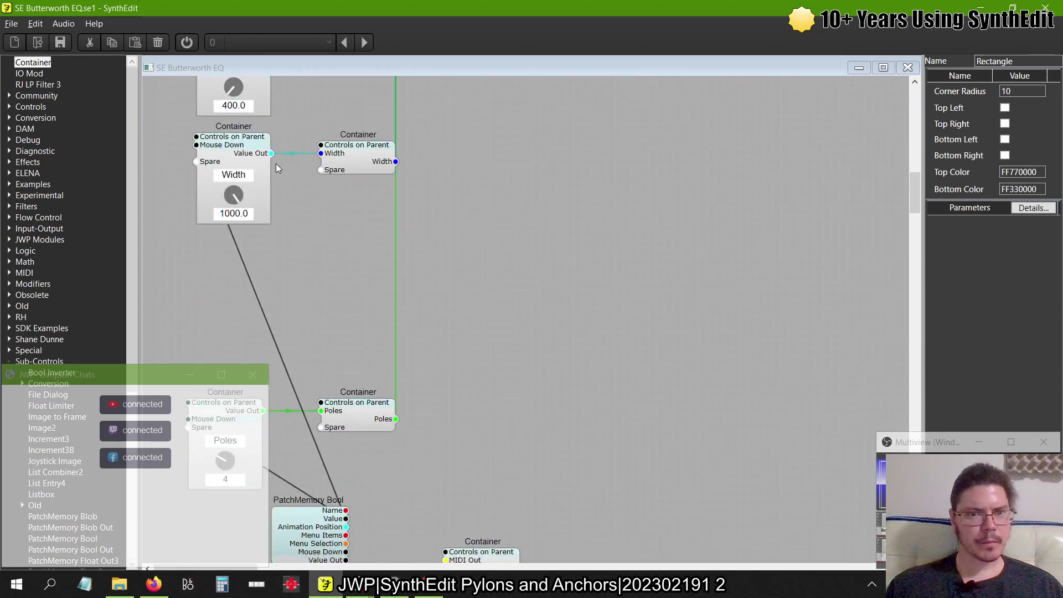
{"action": "scroll", "coordinate": [436, 184], "scroll_direction": "up", "scroll_amount": 10}
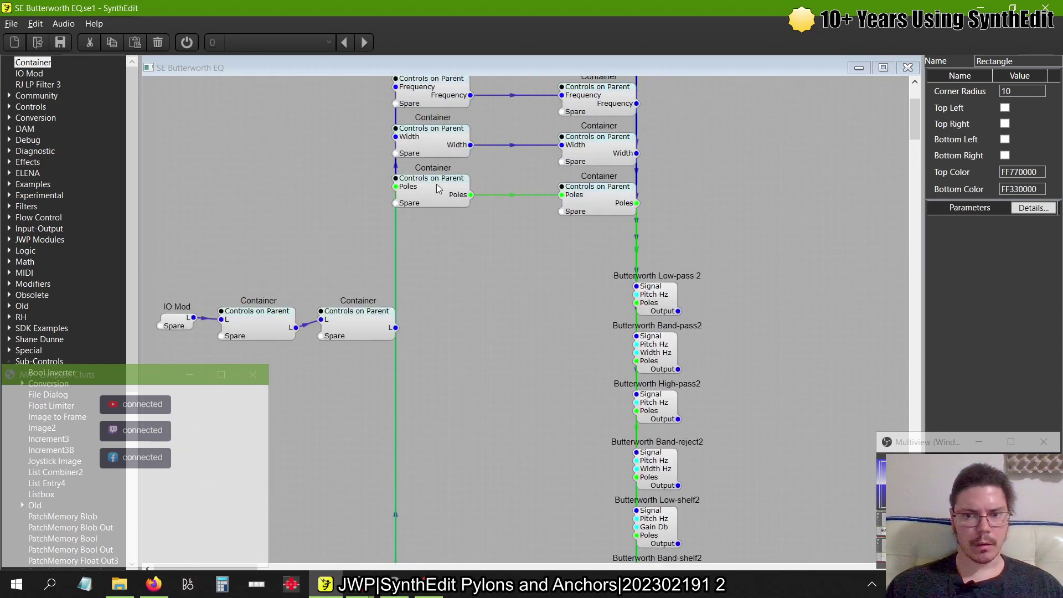
{"action": "scroll", "coordinate": [437, 184], "scroll_direction": "down", "scroll_amount": 10}
{"action": "scroll", "coordinate": [437, 184], "scroll_direction": "down", "scroll_amount": 4}
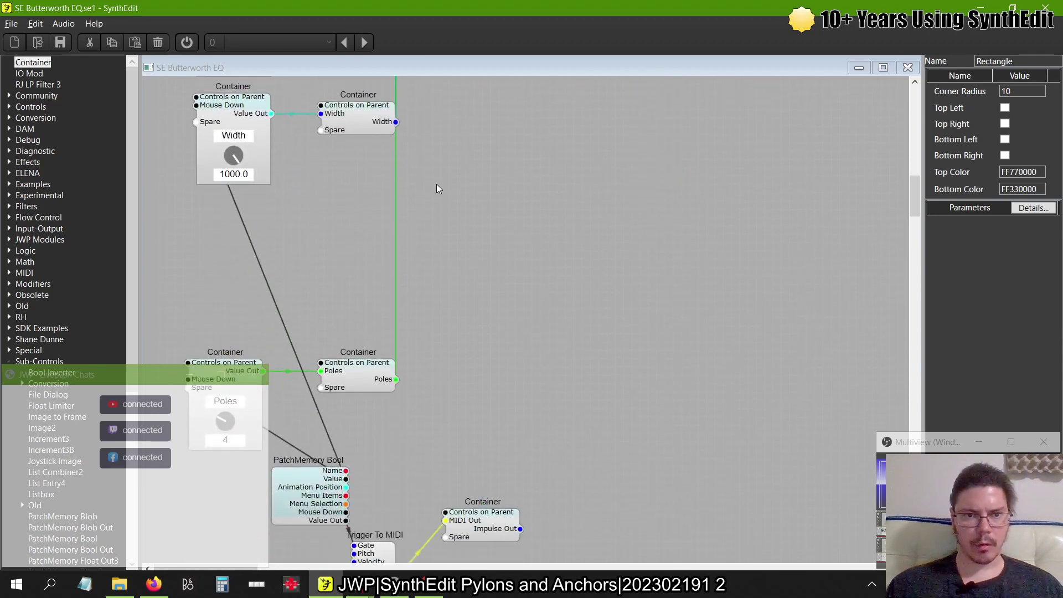
{"action": "scroll", "coordinate": [420, 231], "scroll_direction": "up", "scroll_amount": 4}
{"action": "left_click_drag", "start_coordinate": [470, 351], "coordinate": [190, 236]}
{"action": "right_click", "coordinate": [252, 258]}
{"action": "left_click", "coordinate": [265, 279]}
{"action": "right_click", "coordinate": [328, 360]}
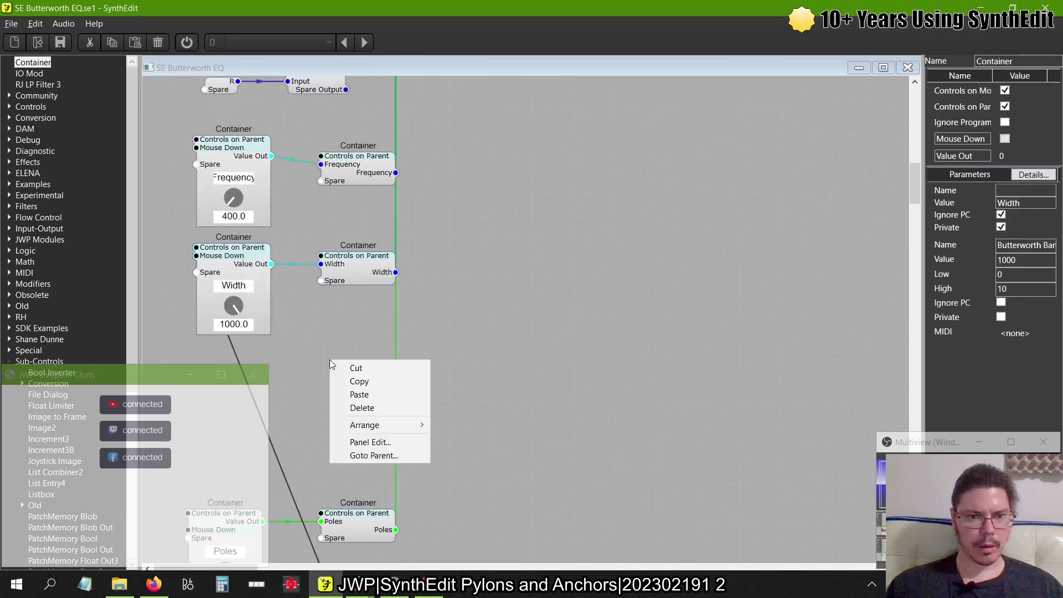
{"action": "left_click", "coordinate": [357, 394]}
{"action": "left_click_drag", "start_coordinate": [358, 394], "coordinate": [238, 370]}
{"action": "left_click", "coordinate": [308, 303]}
- Set the original Width control's Low parameter to 10 and its High parameter to 20000
{"action": "left_click", "coordinate": [235, 269]}
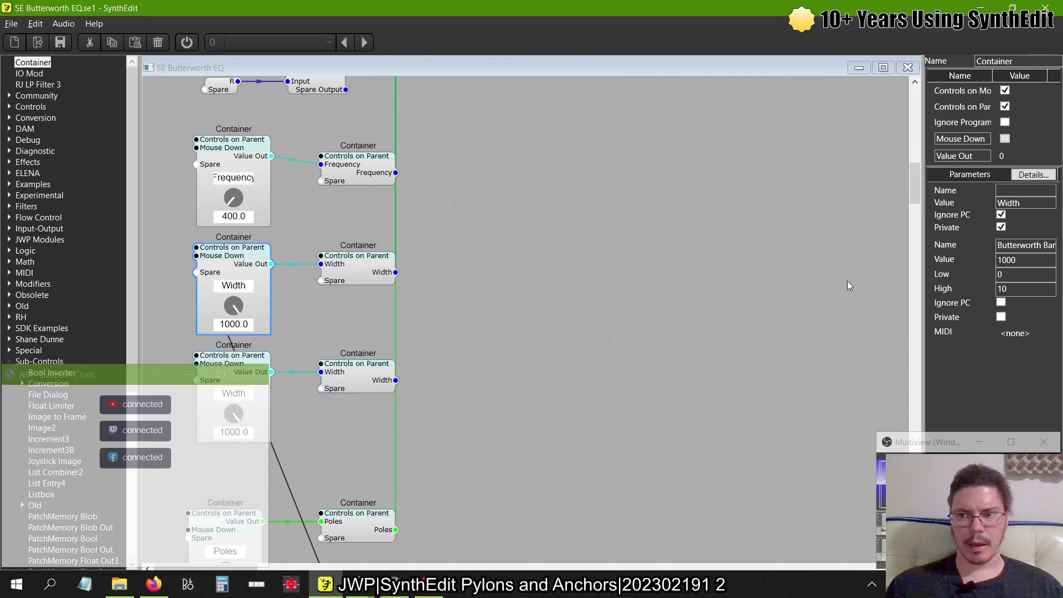
{"action": "left_click", "coordinate": [1030, 275]}
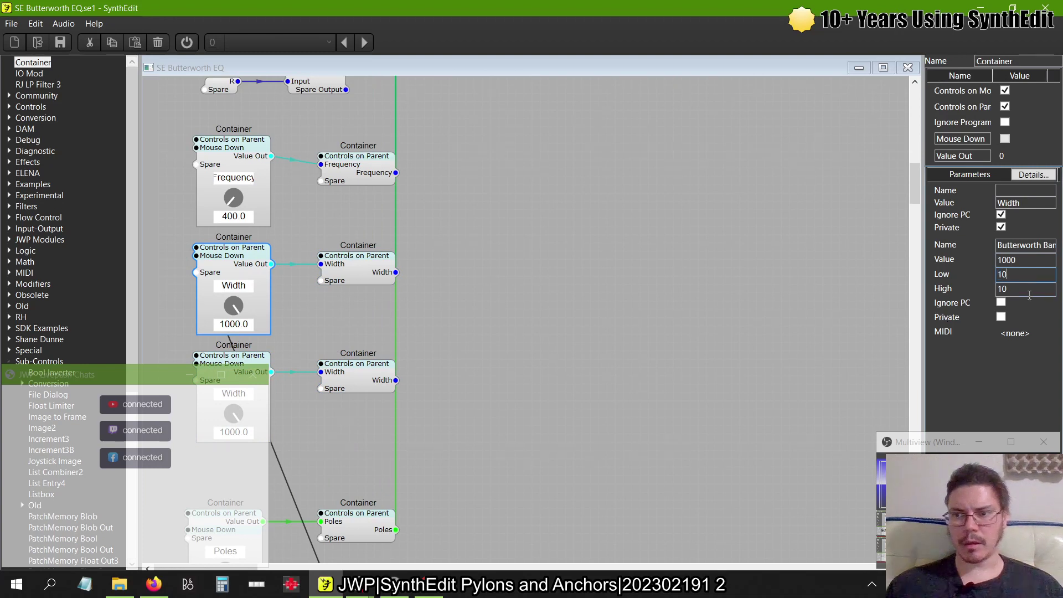
{"action": "key", "text": "Tab"}
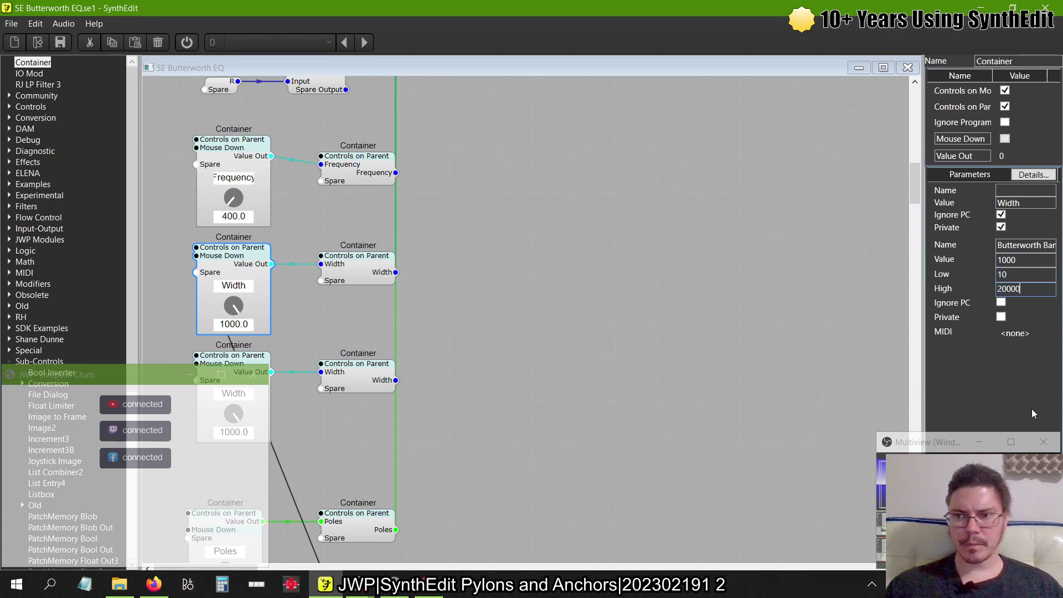
{"action": "key", "text": "Return"}
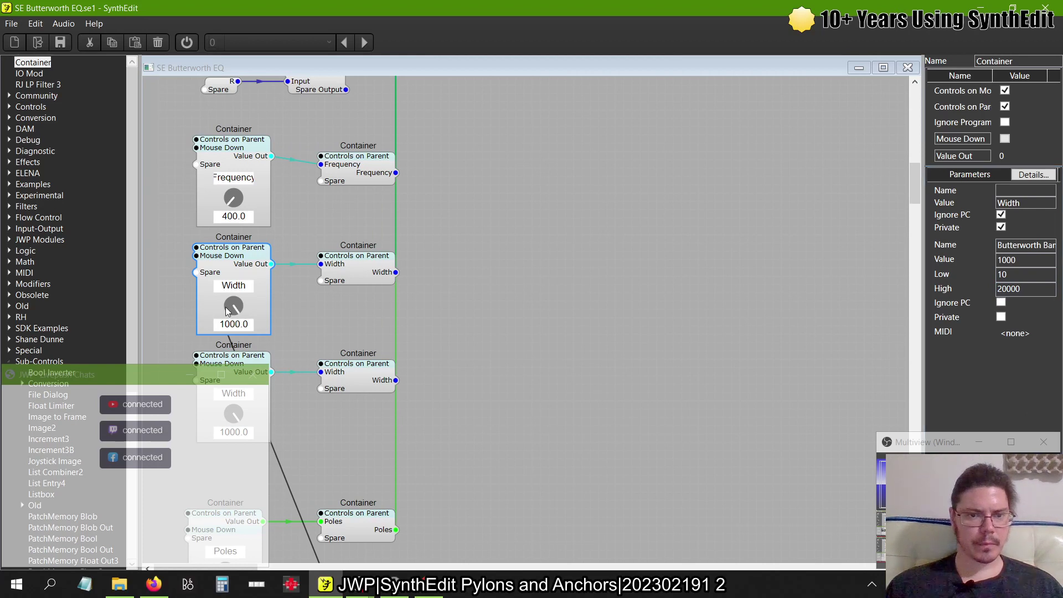
- Set the original Width control's High parameter to 1000 and its value to 250
{"action": "left_click_drag", "start_coordinate": [227, 312], "coordinate": [246, 375]}
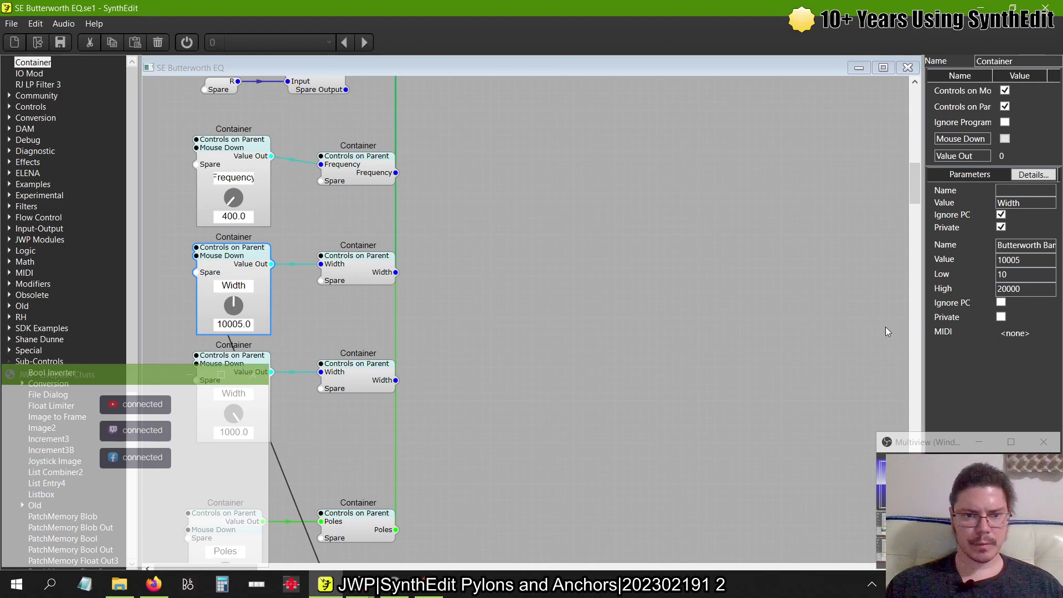
{"action": "double_click", "coordinate": [1035, 288]}
{"action": "type", "text": "1"}
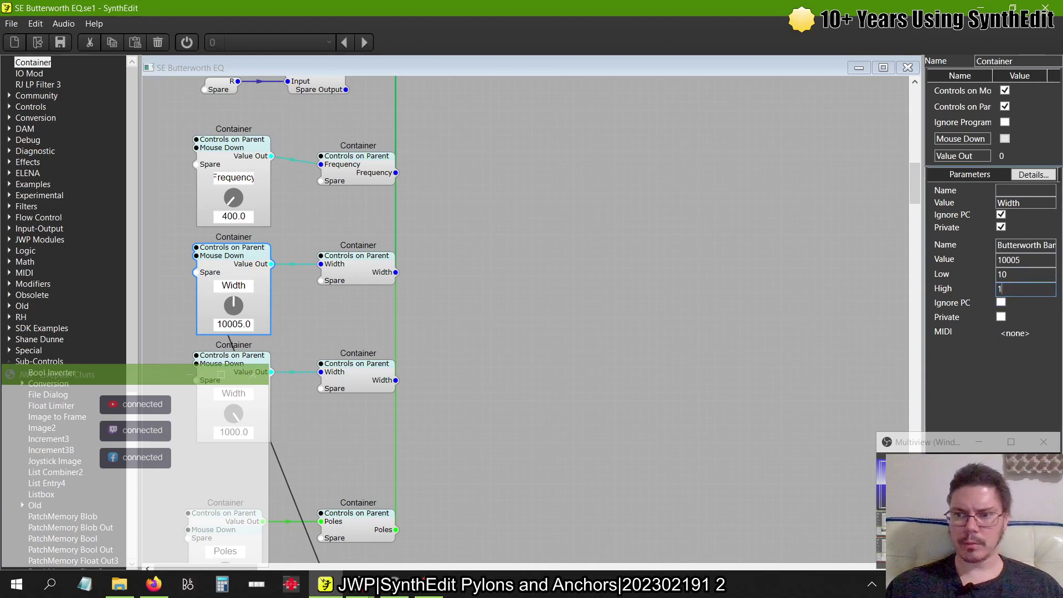
{"action": "type", "text": "000"}
{"action": "key", "text": "Tab"}
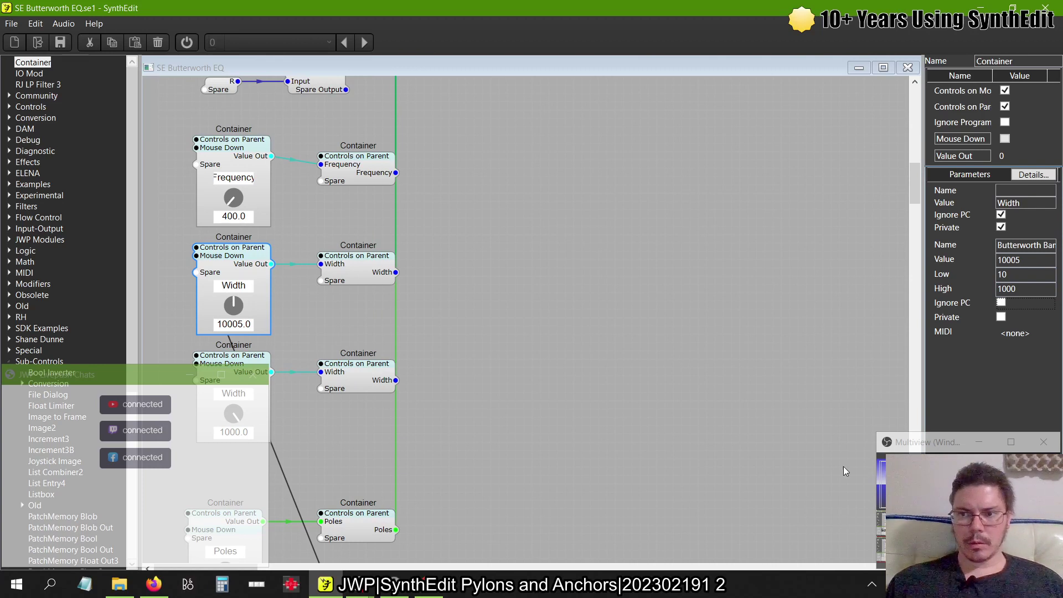
{"action": "left_click", "coordinate": [647, 405]}
{"action": "left_click_drag", "start_coordinate": [233, 306], "coordinate": [230, 336]}
{"action": "double_click", "coordinate": [228, 329]}
{"action": "type", "text": "250"}
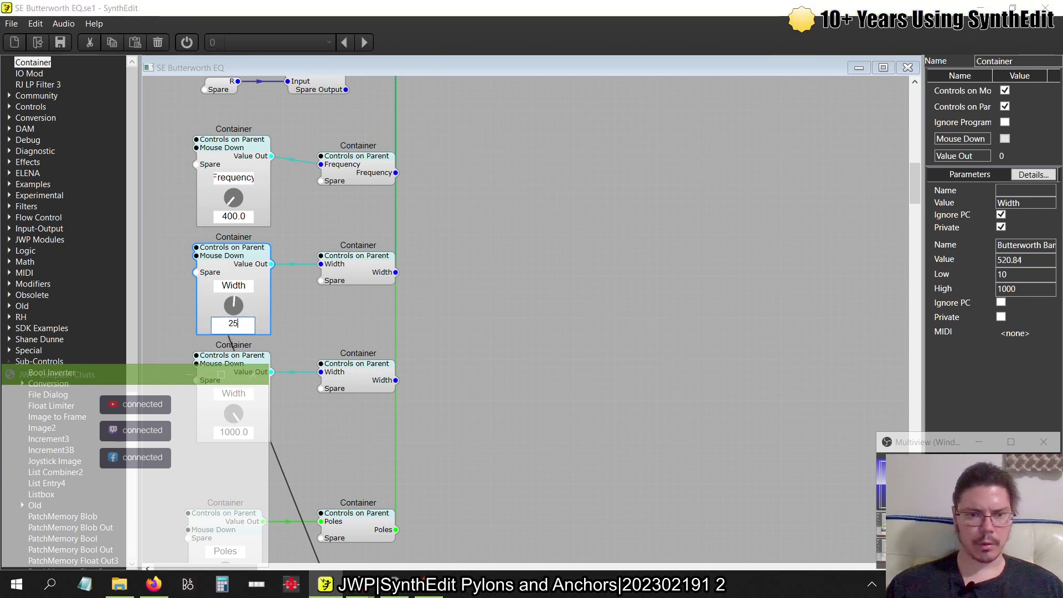
{"action": "key", "text": "Return"}
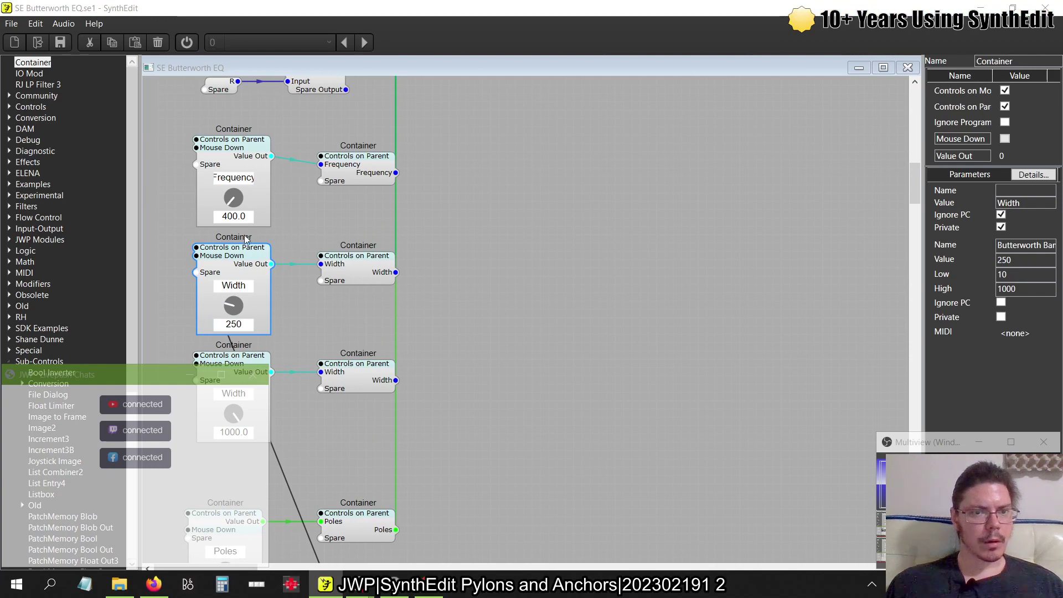
- Set the Frequency control's value to 1000
{"action": "double_click", "coordinate": [233, 216]}
{"action": "type", "text": "1000"}
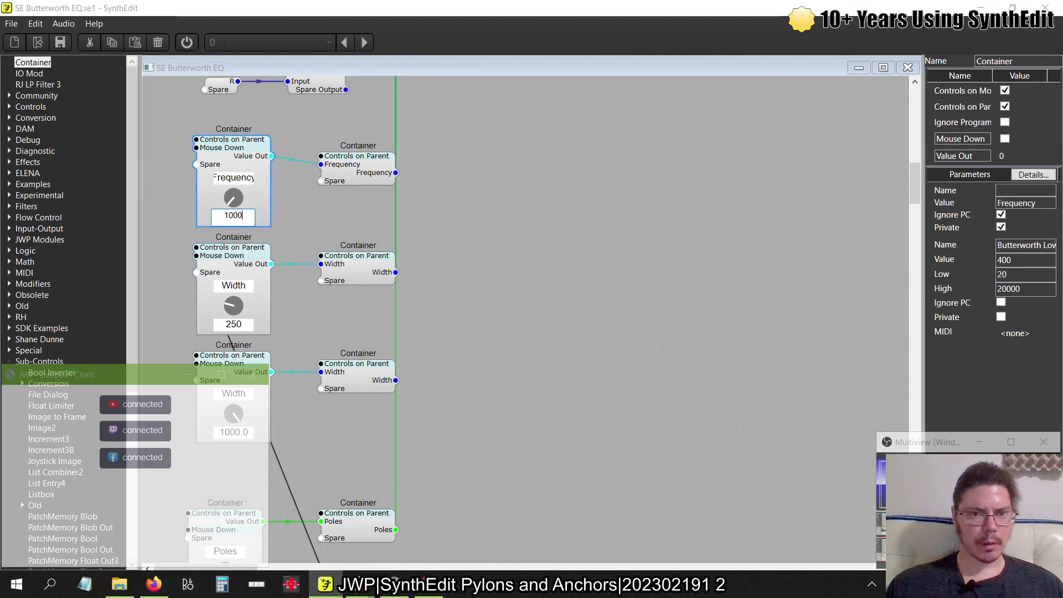
{"action": "key", "text": "Return"}
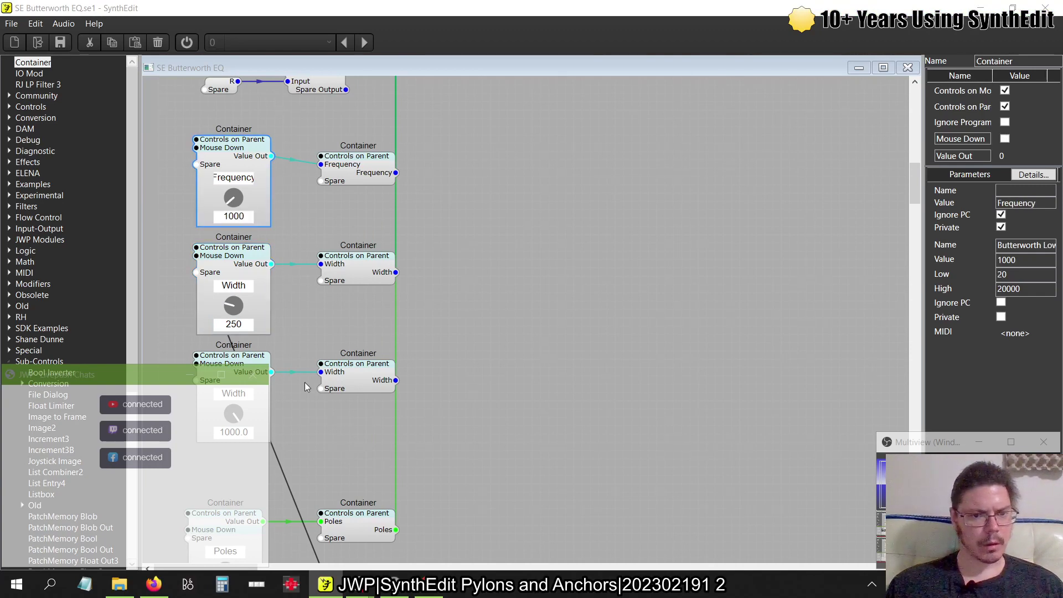
- Try to enter Gain as the Value parameter of the duplicate Width control
{"action": "scroll", "coordinate": [306, 387], "scroll_direction": "down", "scroll_amount": 3}
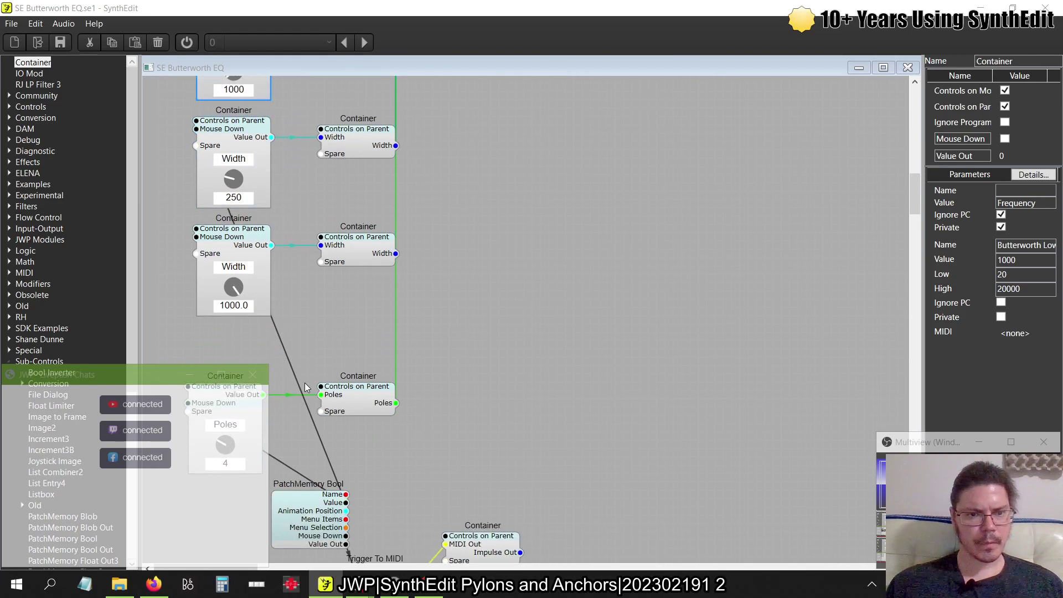
{"action": "left_click", "coordinate": [234, 271]}
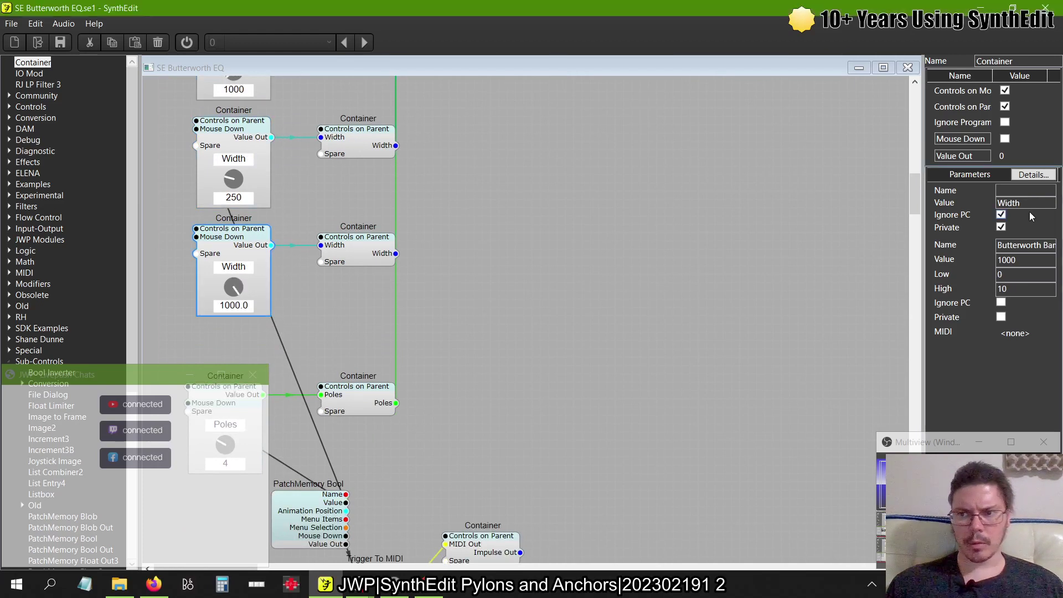
{"action": "double_click", "coordinate": [1034, 258]}
{"action": "type", "text": "Gain"}
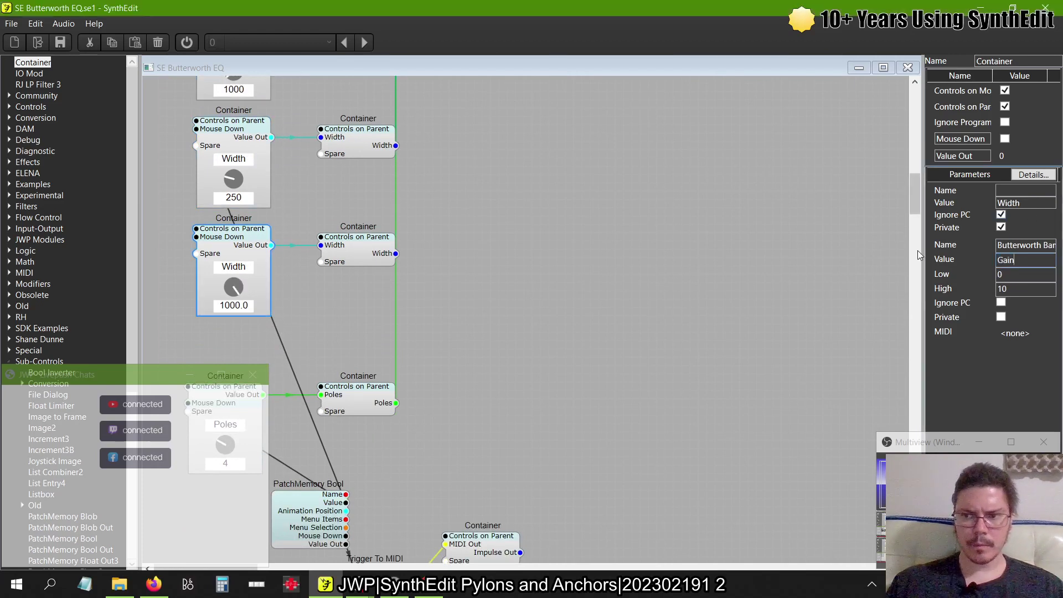
{"action": "key", "text": "Tab"}
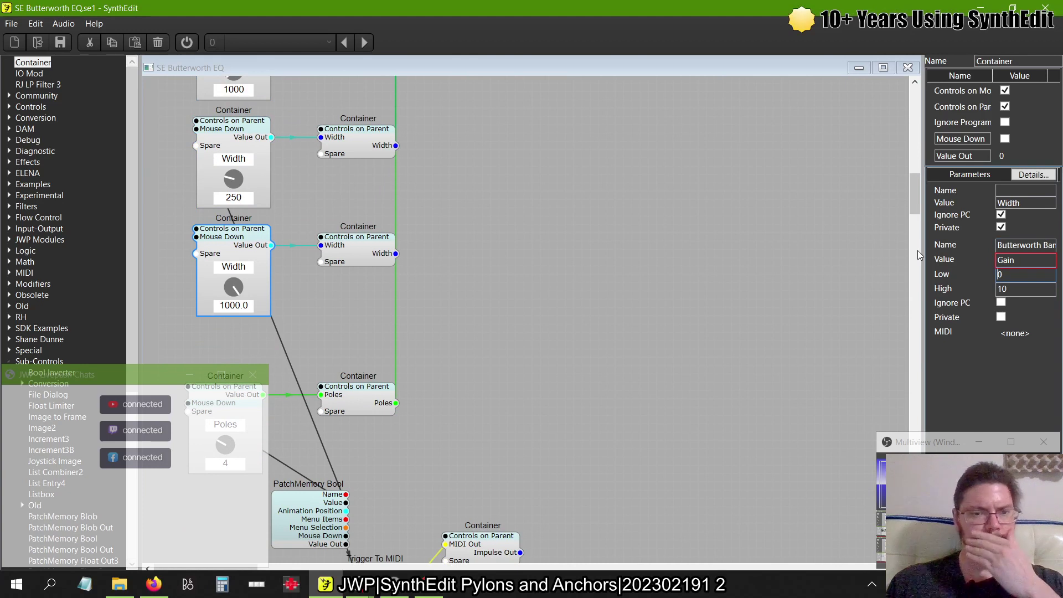
- Rename both the input and output plugs of the duplicate Width container to Gain, and check the pass-through inside it
{"action": "left_click", "coordinate": [350, 261]}
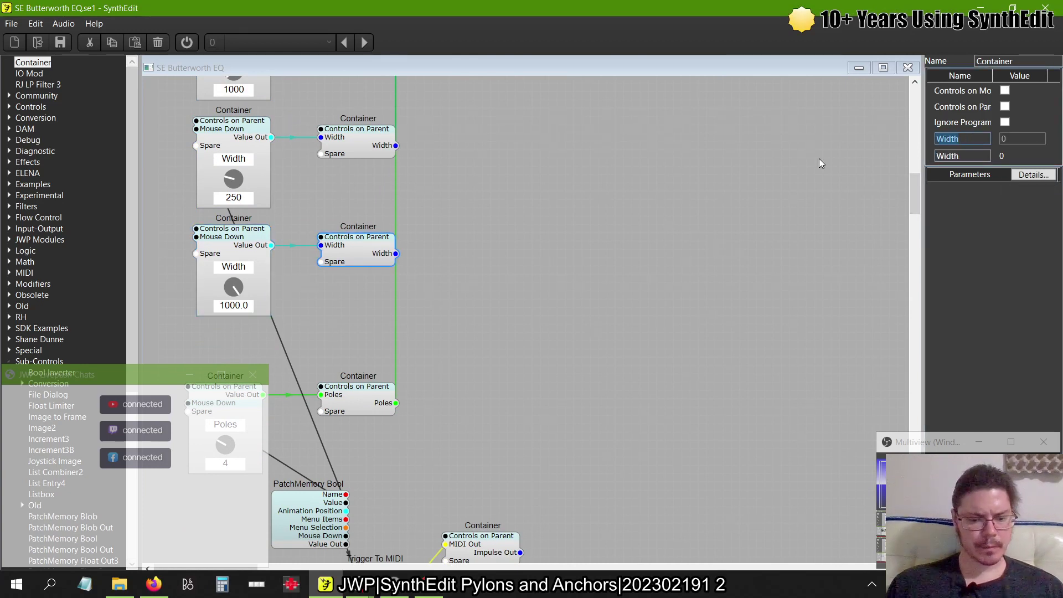
{"action": "type", "text": "Gain"}
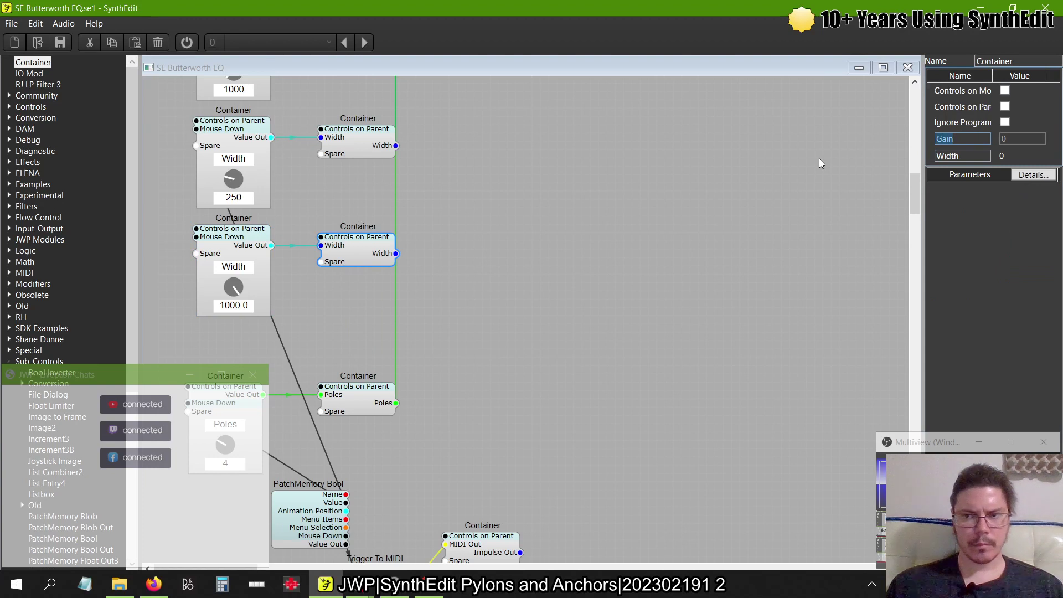
{"action": "key", "text": "Tab"}
{"action": "type", "text": "Gain"}
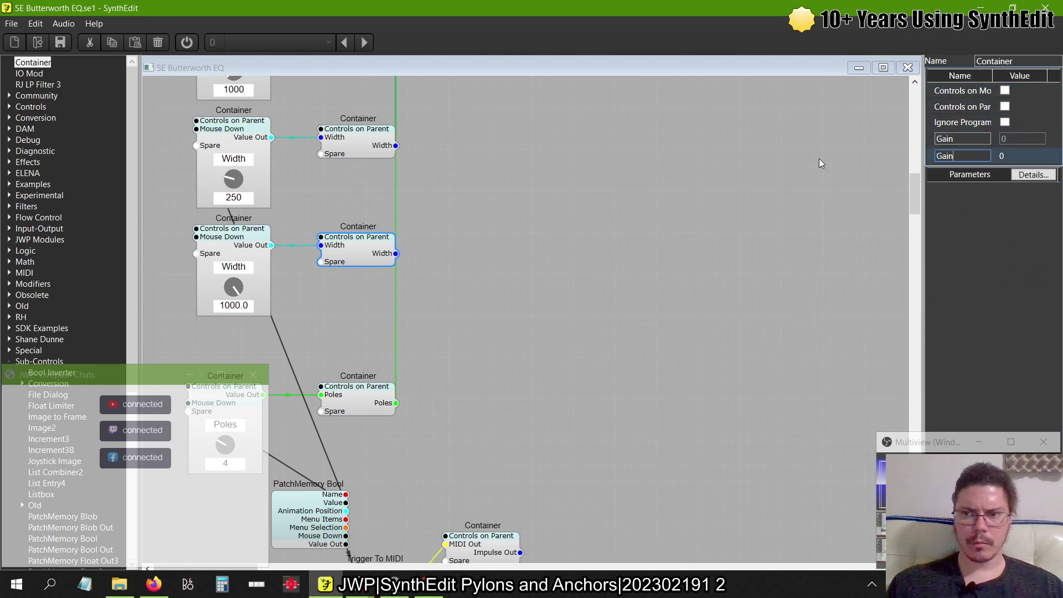
{"action": "key", "text": "Tab"}
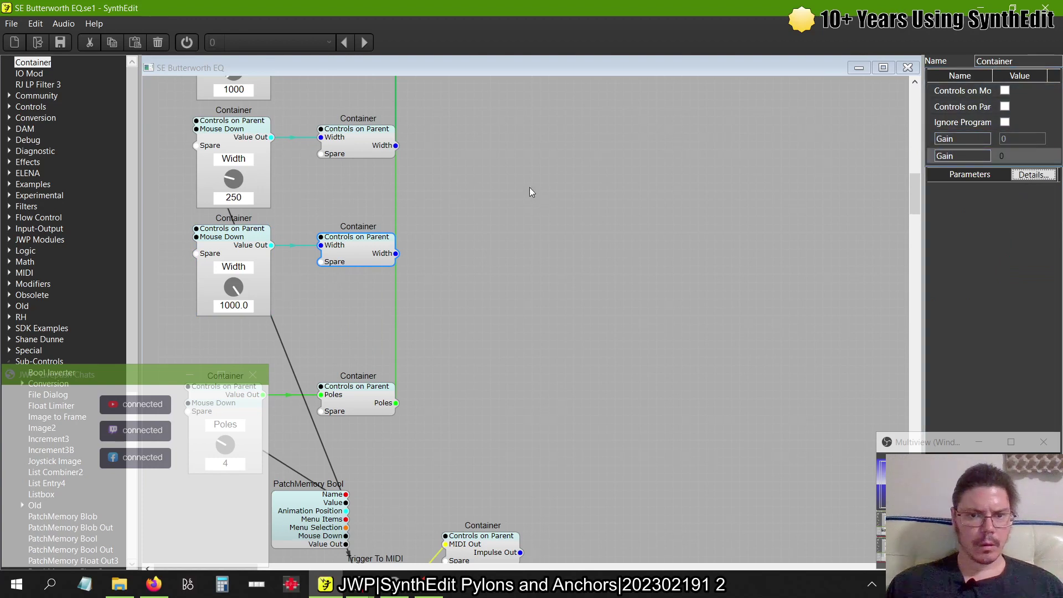
{"action": "double_click", "coordinate": [348, 254]}
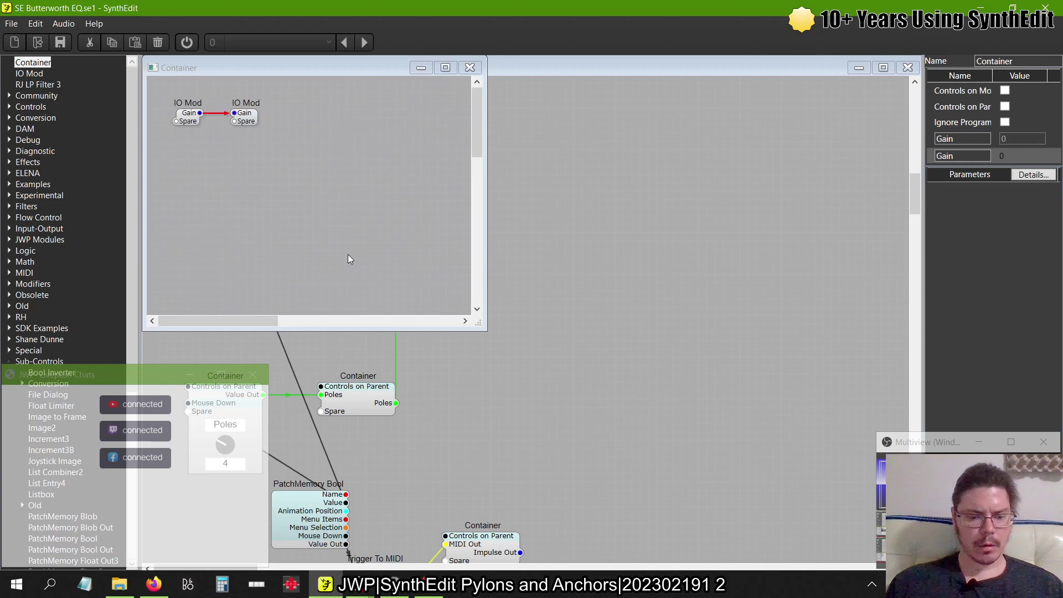
{"action": "left_click", "coordinate": [470, 68]}
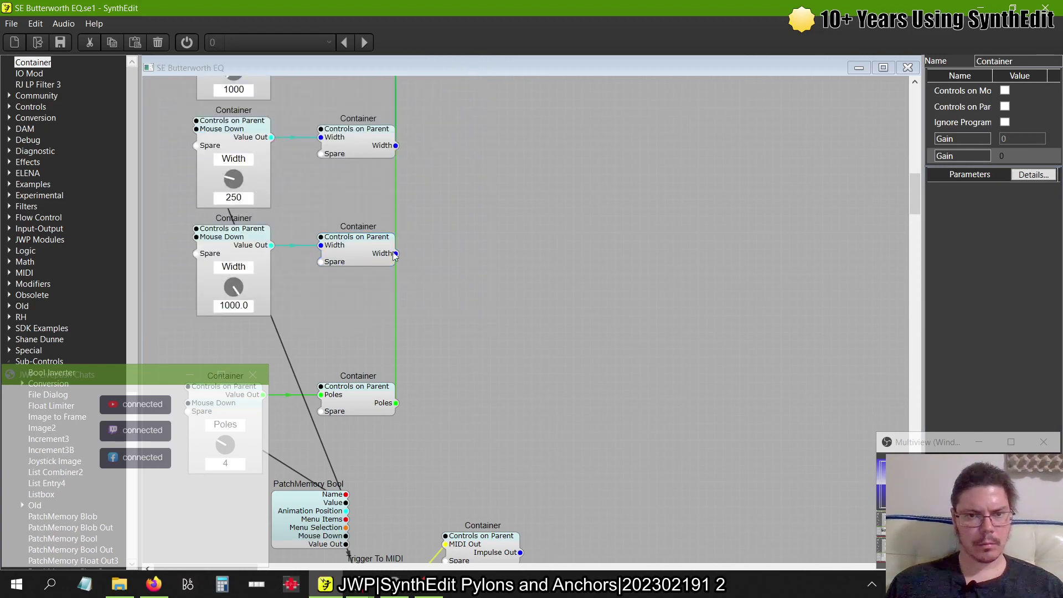
- Add two more Gain containers beside the renamed one and wire all three in series from Gain output to Gain input
{"action": "key", "text": "ctrl+v"}
{"action": "left_click", "coordinate": [457, 236]}
{"action": "left_click_drag", "start_coordinate": [395, 253], "coordinate": [427, 246]}
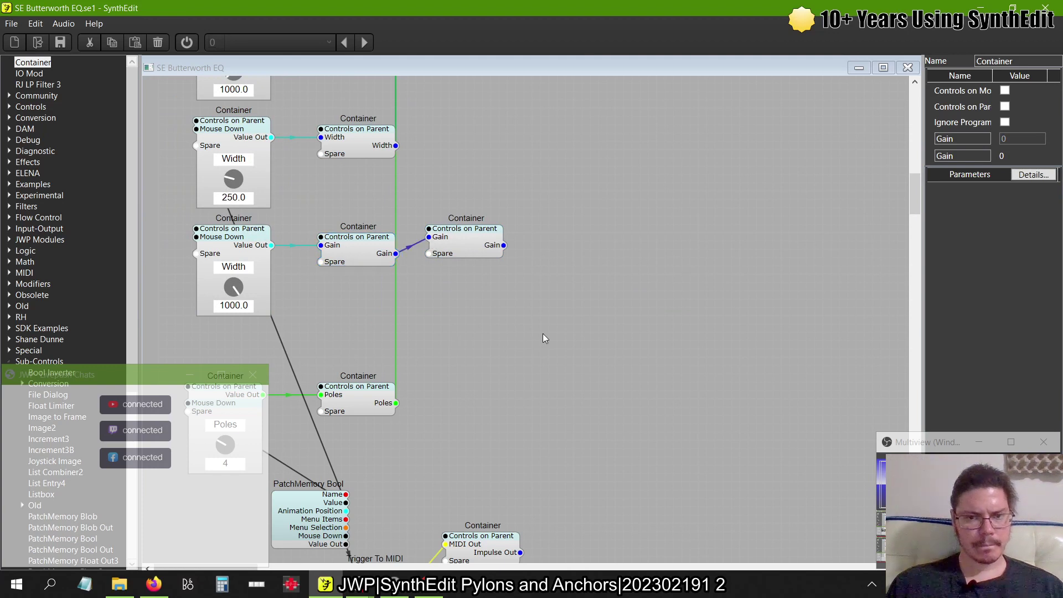
{"action": "key", "text": "ctrl+v"}
{"action": "left_click", "coordinate": [558, 246]}
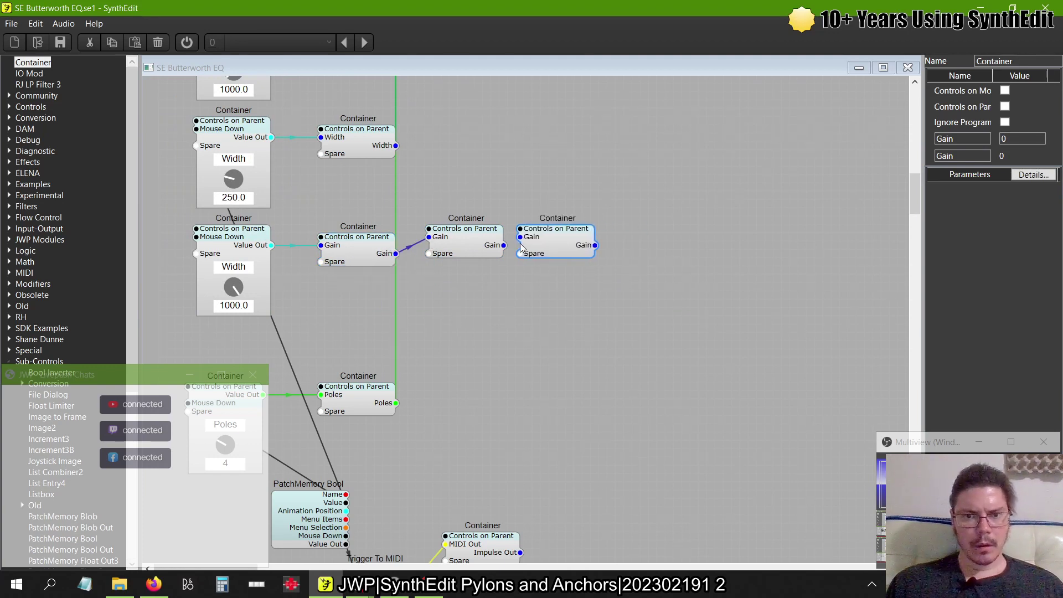
{"action": "left_click", "coordinate": [499, 252]}
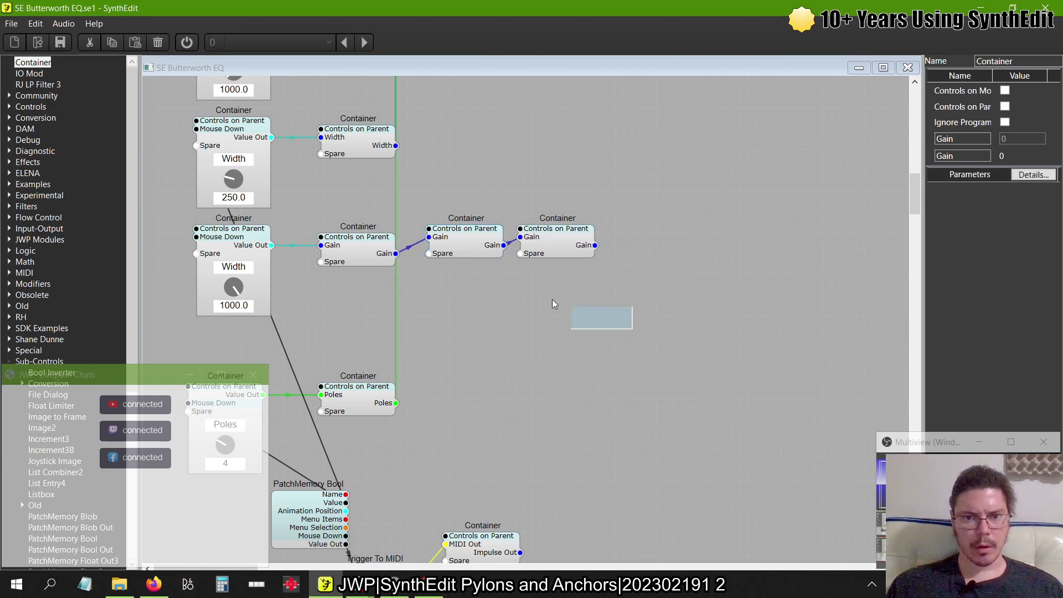
- Move the two new Gain containers up to the filter section, directly beneath the Poles row
{"action": "left_click_drag", "start_coordinate": [552, 299], "coordinate": [419, 385]}
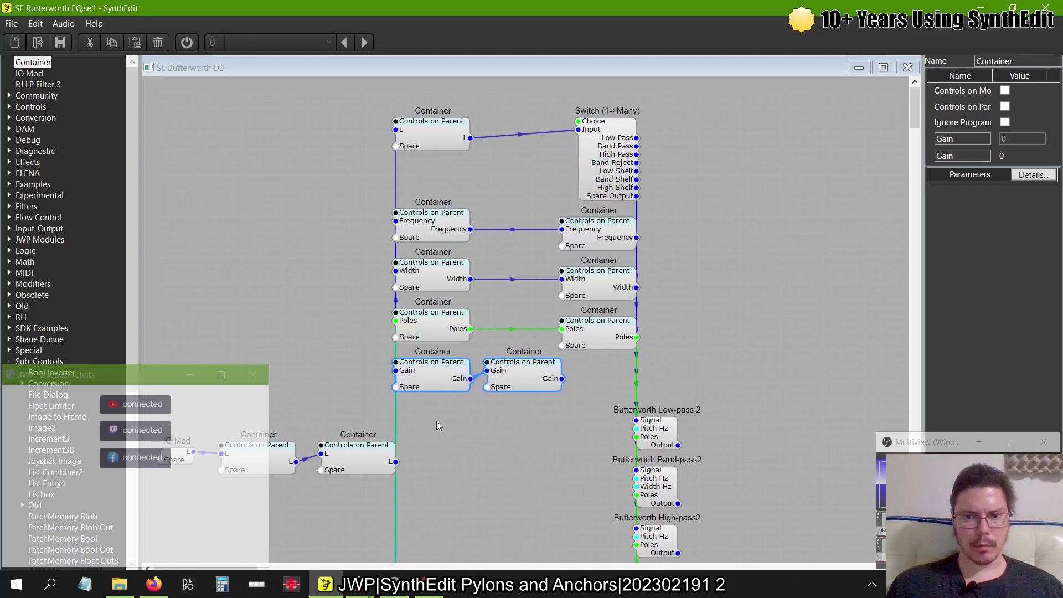
{"action": "scroll", "coordinate": [437, 421], "scroll_direction": "down", "scroll_amount": 5}
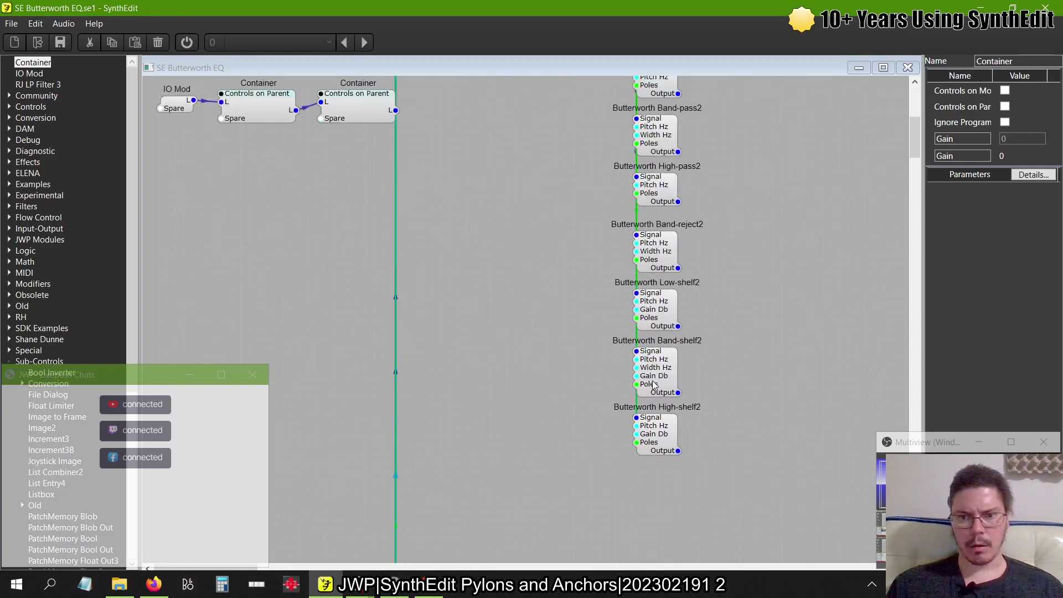
{"action": "scroll", "coordinate": [569, 400], "scroll_direction": "up", "scroll_amount": 3}
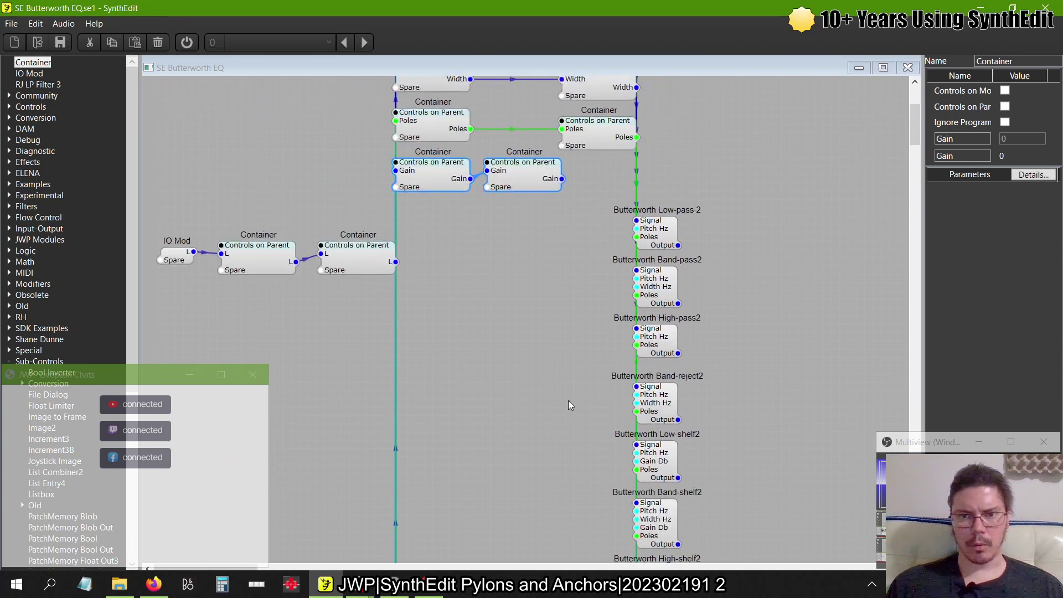
{"action": "scroll", "coordinate": [568, 400], "scroll_direction": "up", "scroll_amount": 2}
- Shift the Poles pair down and place the two Gain containers between the Width and Poles rows, aligned with their columns
{"action": "left_click_drag", "start_coordinate": [683, 271], "coordinate": [347, 184]}
{"action": "left_click_drag", "start_coordinate": [421, 222], "coordinate": [421, 313]}
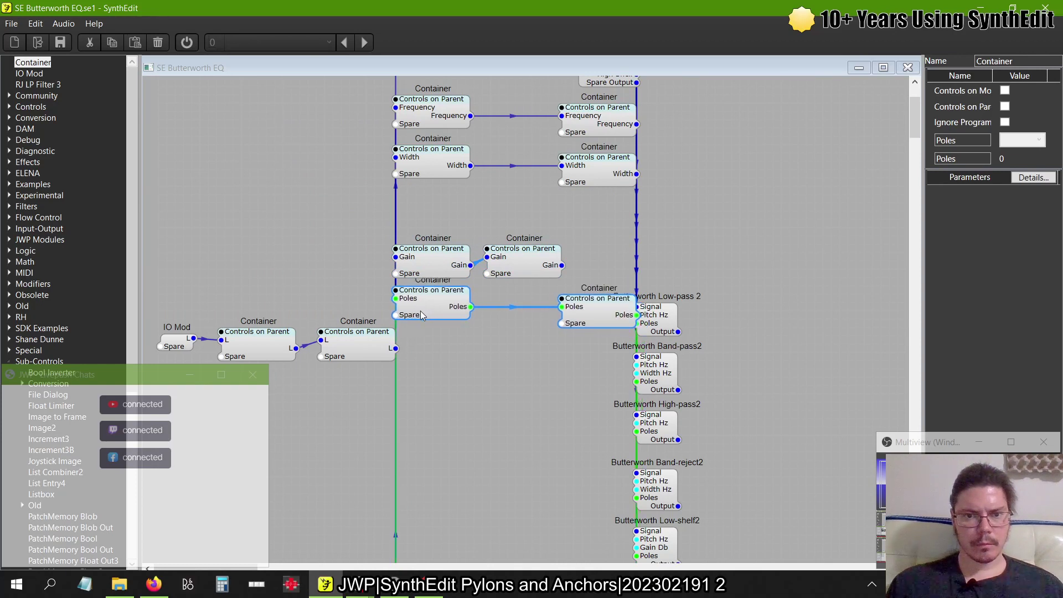
{"action": "left_click_drag", "start_coordinate": [574, 274], "coordinate": [360, 212]}
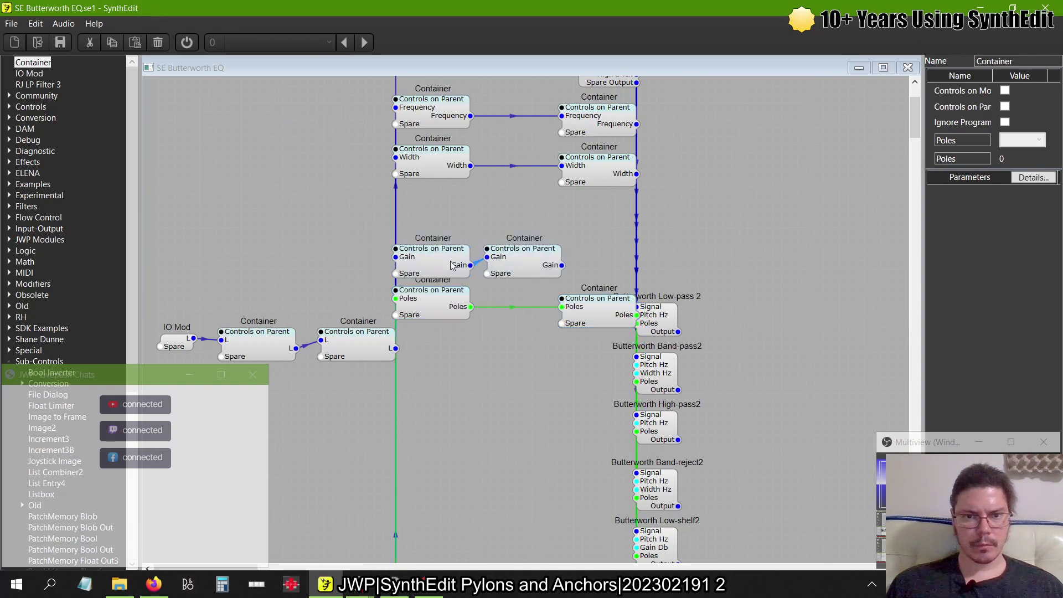
{"action": "left_click_drag", "start_coordinate": [453, 265], "coordinate": [461, 199]}
{"action": "left_click_drag", "start_coordinate": [530, 251], "coordinate": [604, 211]}
{"action": "left_click_drag", "start_coordinate": [446, 214], "coordinate": [442, 222]}
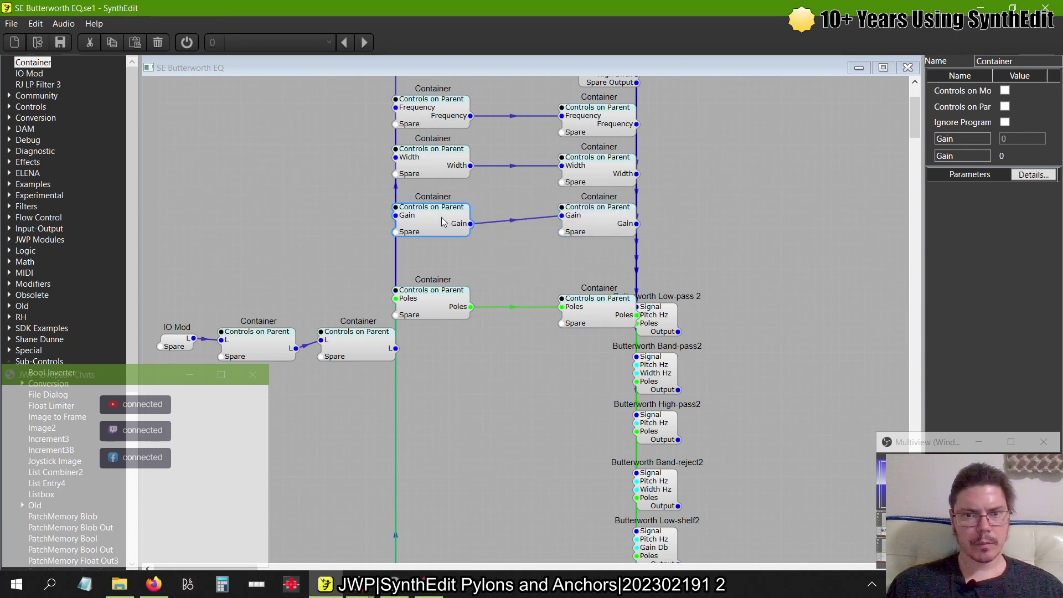
- Move both Poles containers back up so they sit directly beneath the Gain row
{"action": "left_click_drag", "start_coordinate": [443, 298], "coordinate": [431, 276]}
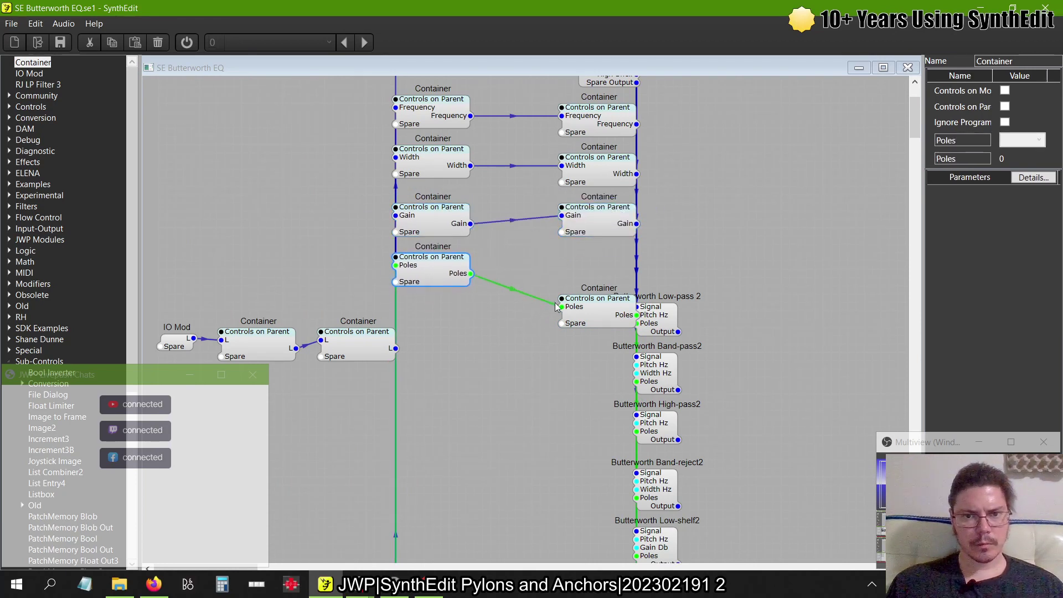
{"action": "left_click", "coordinate": [611, 319]}
{"action": "left_click_drag", "start_coordinate": [611, 318], "coordinate": [612, 276]}
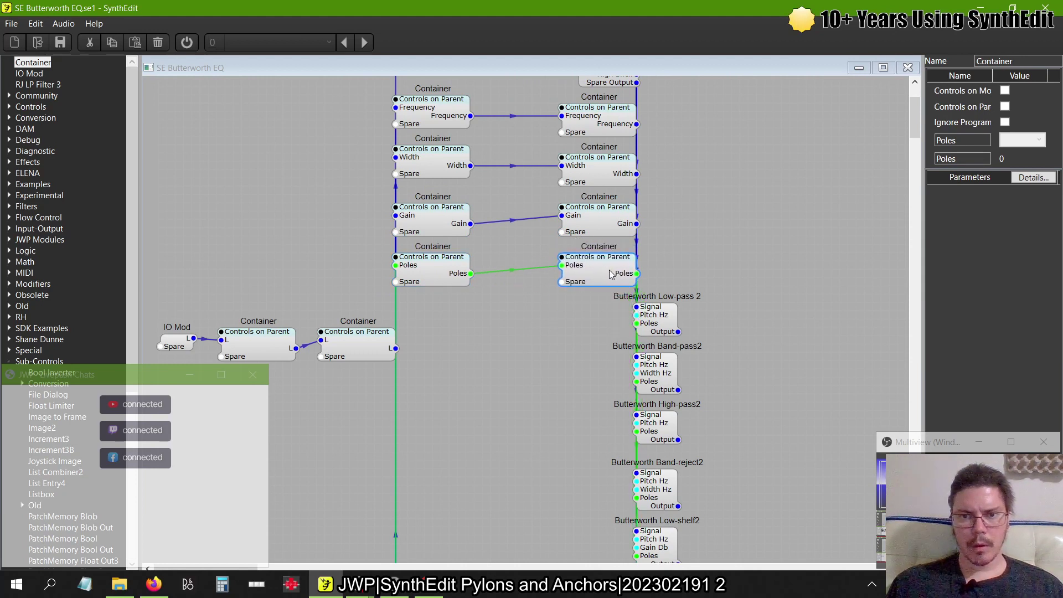
- Bring the last Gain container beside the shelf filters and wire it to the Gain Db inputs of Low-shelf2, Band-shelf2 and High-shelf2
{"action": "left_click_drag", "start_coordinate": [619, 230], "coordinate": [634, 366]}
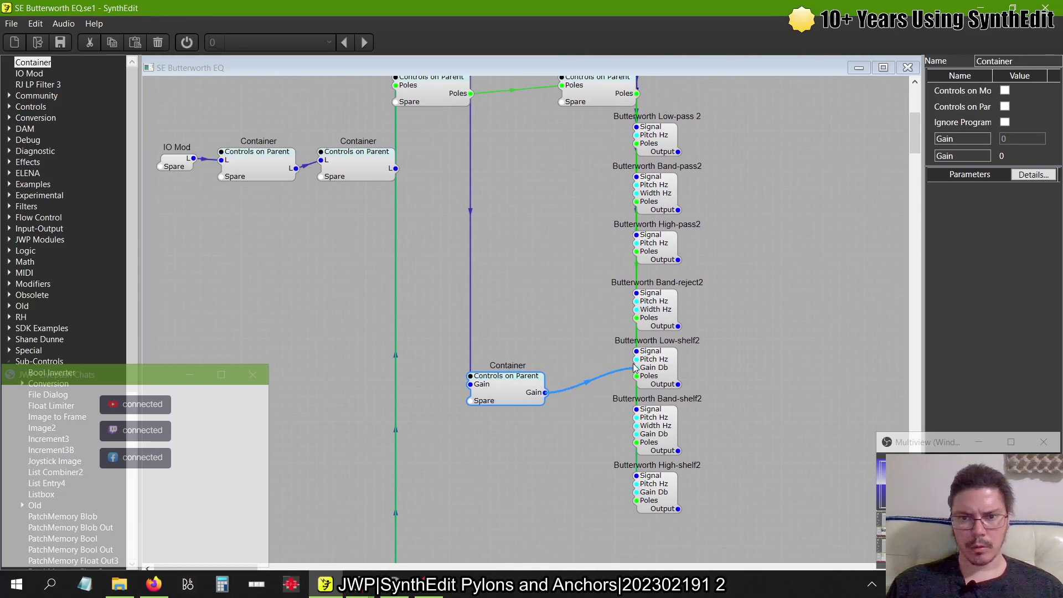
{"action": "left_click_drag", "start_coordinate": [632, 437], "coordinate": [634, 434]}
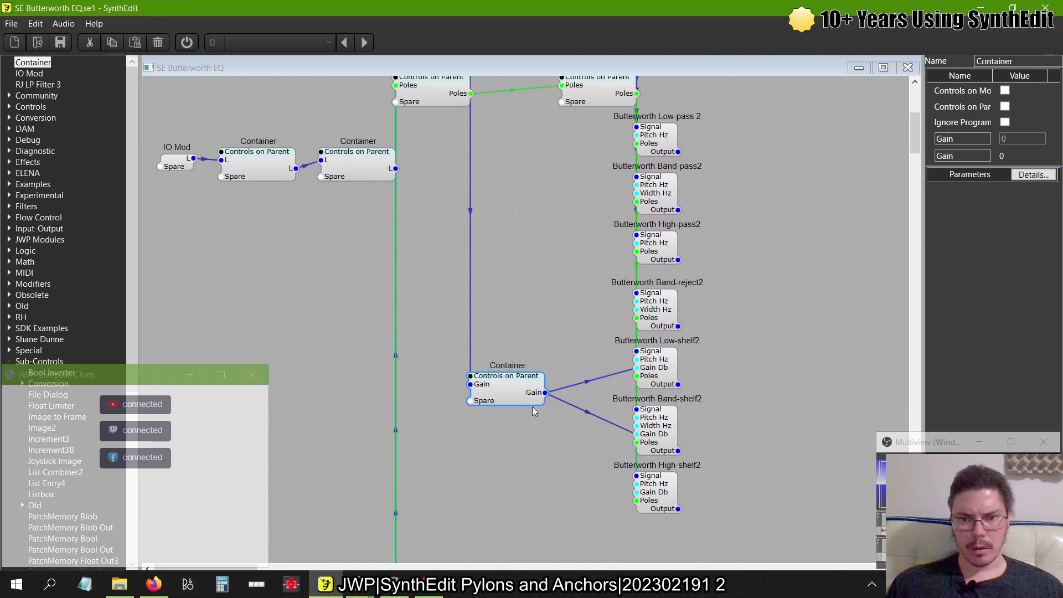
{"action": "left_click_drag", "start_coordinate": [544, 392], "coordinate": [566, 475]}
{"action": "left_click_drag", "start_coordinate": [635, 502], "coordinate": [636, 493]}
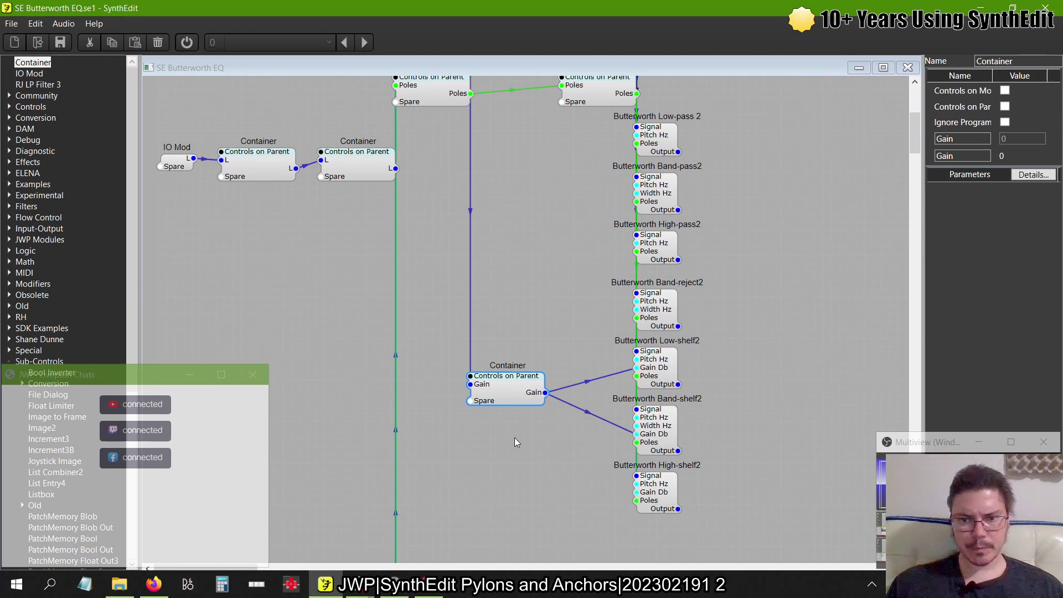
- Return the last Gain container to its place above Poles, and lower the first Width container to even out the row spacing
{"action": "left_click_drag", "start_coordinate": [519, 388], "coordinate": [594, 363]}
{"action": "scroll", "coordinate": [554, 276], "scroll_direction": "up", "scroll_amount": 3}
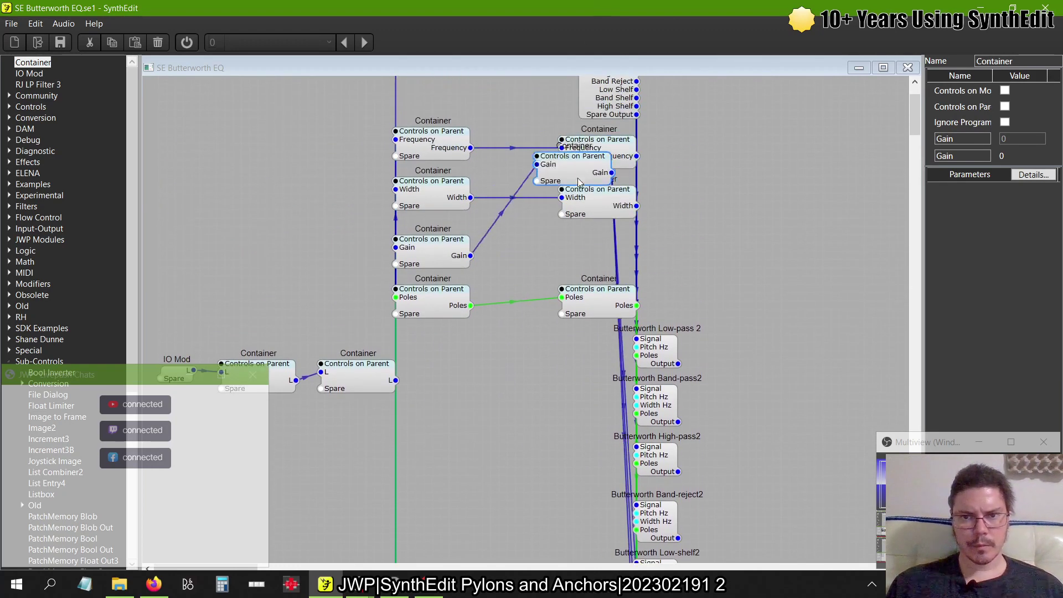
{"action": "left_click", "coordinate": [601, 258]}
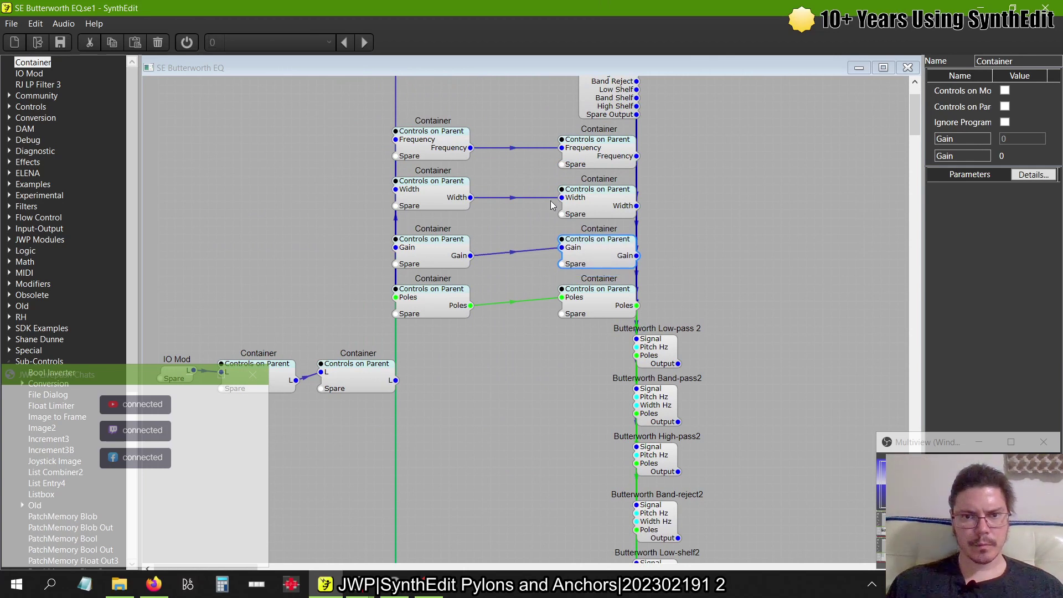
{"action": "mouse_move", "coordinate": [585, 205]}
{"action": "left_mouse_down"}
{"action": "mouse_move", "coordinate": [602, 197]}
{"action": "mouse_move", "coordinate": [587, 203]}
{"action": "left_mouse_up"}
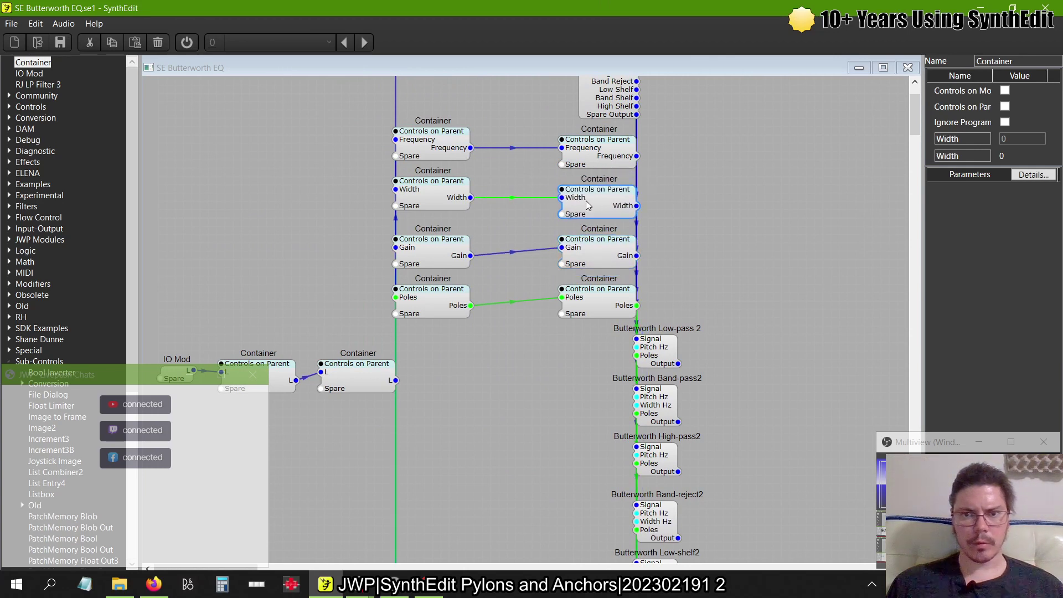
{"action": "left_click_drag", "start_coordinate": [448, 195], "coordinate": [448, 203]}
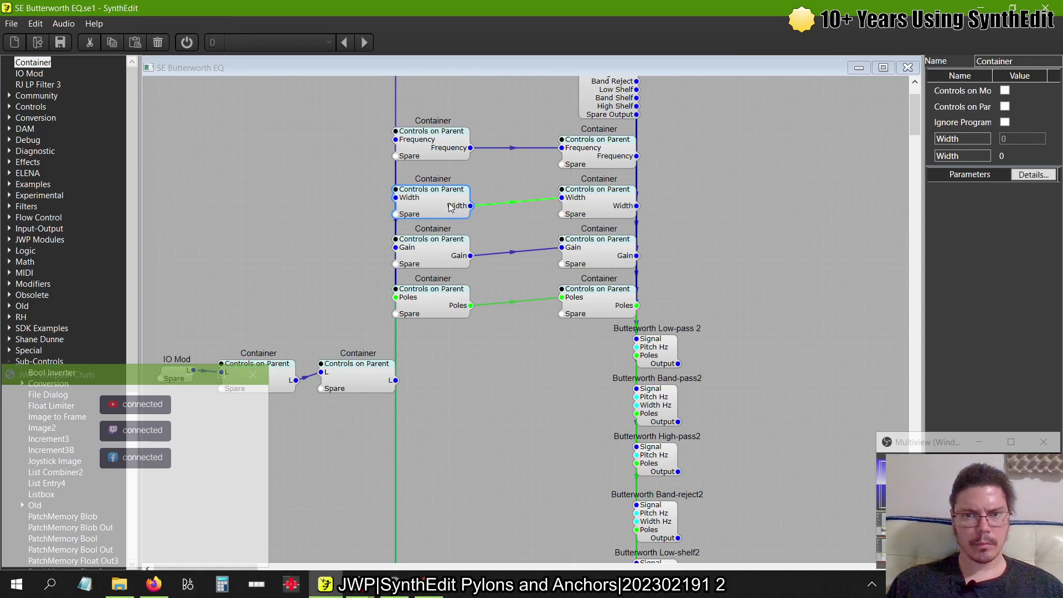
- Lower the first Frequency container slightly so its row sits evenly above the Width, Gain and Poles rows
{"action": "left_click_drag", "start_coordinate": [445, 158], "coordinate": [445, 167]}
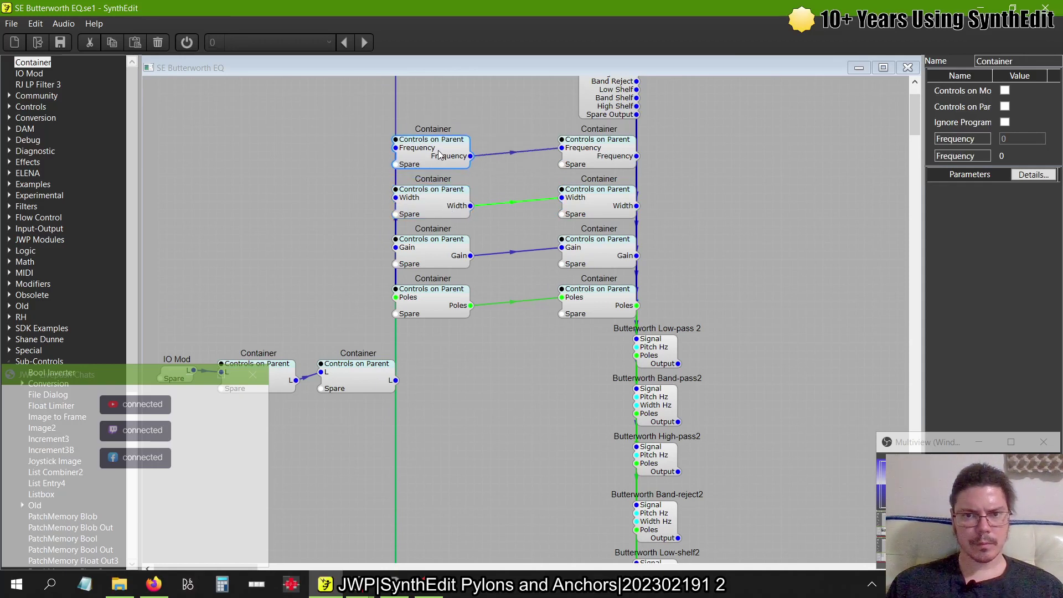
{"action": "left_click", "coordinate": [546, 284]}
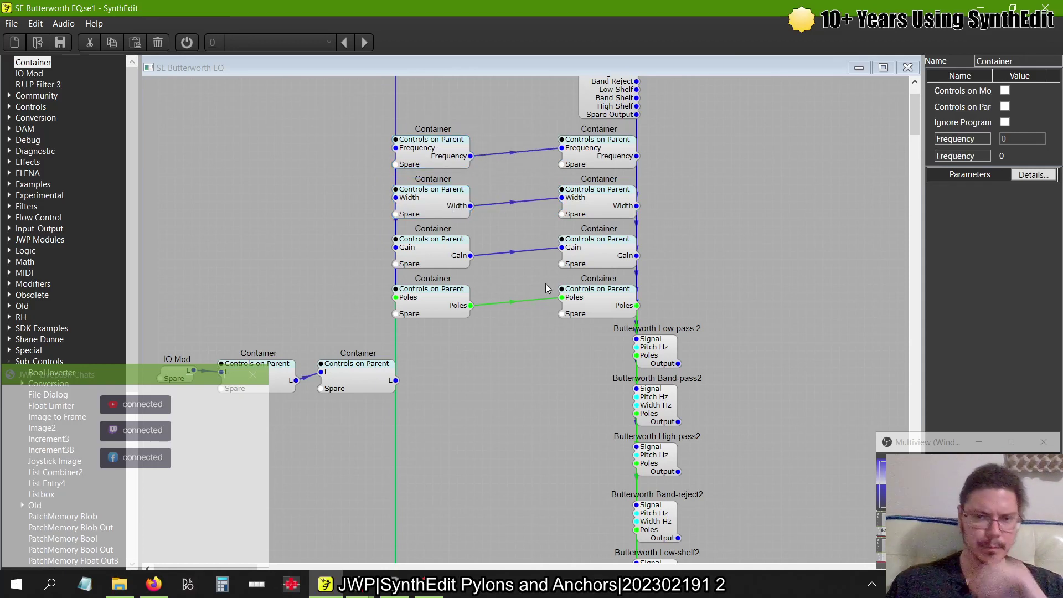
{"action": "scroll", "coordinate": [546, 285], "scroll_direction": "down", "scroll_amount": 8}
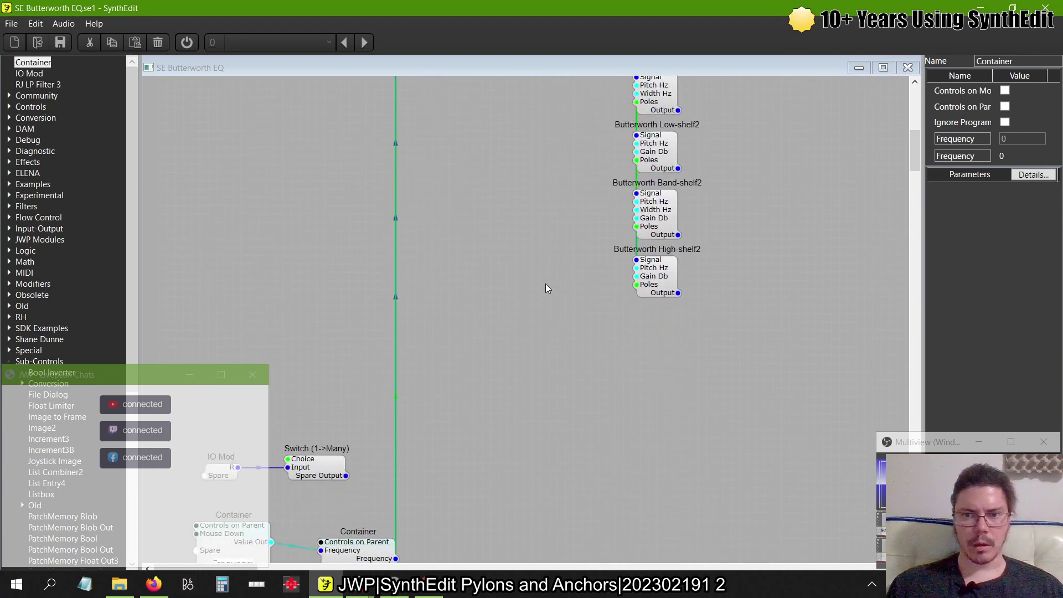
{"action": "scroll", "coordinate": [546, 284], "scroll_direction": "up", "scroll_amount": 10}
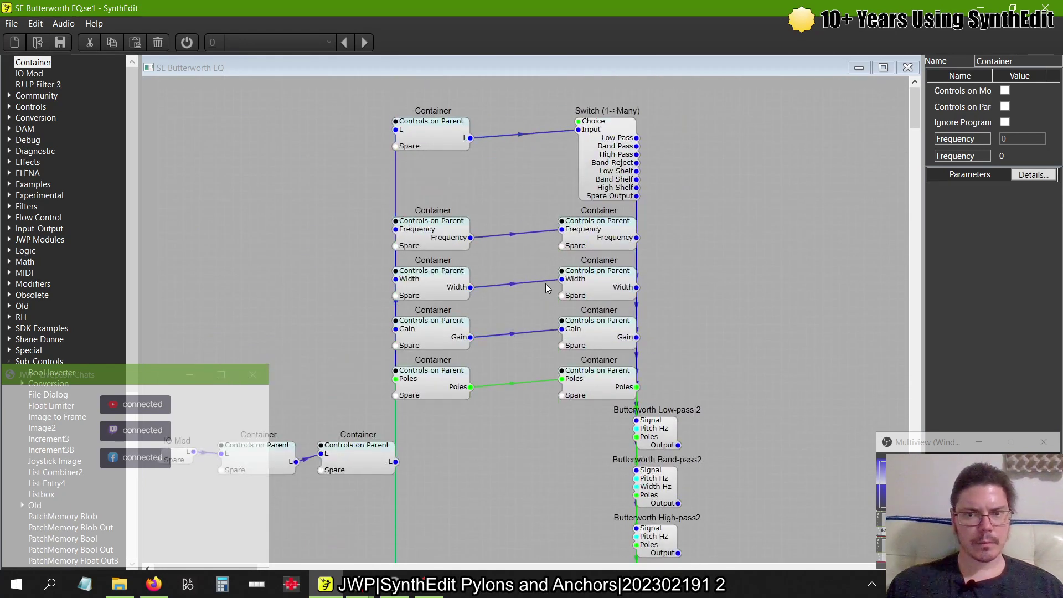
{"action": "scroll", "coordinate": [546, 283], "scroll_direction": "down", "scroll_amount": 15}
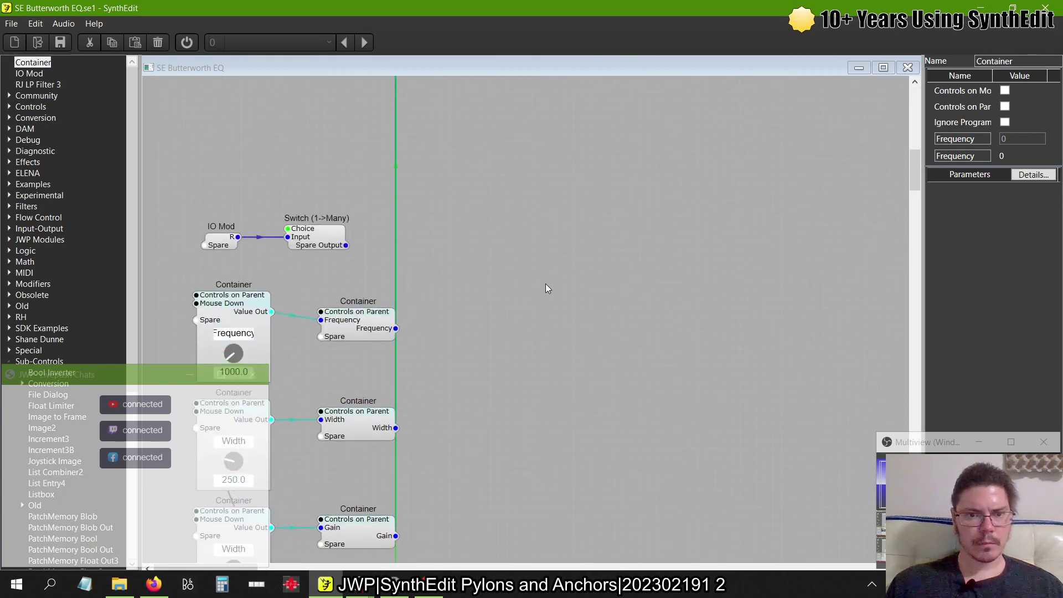
{"action": "scroll", "coordinate": [548, 289], "scroll_direction": "down", "scroll_amount": 5}
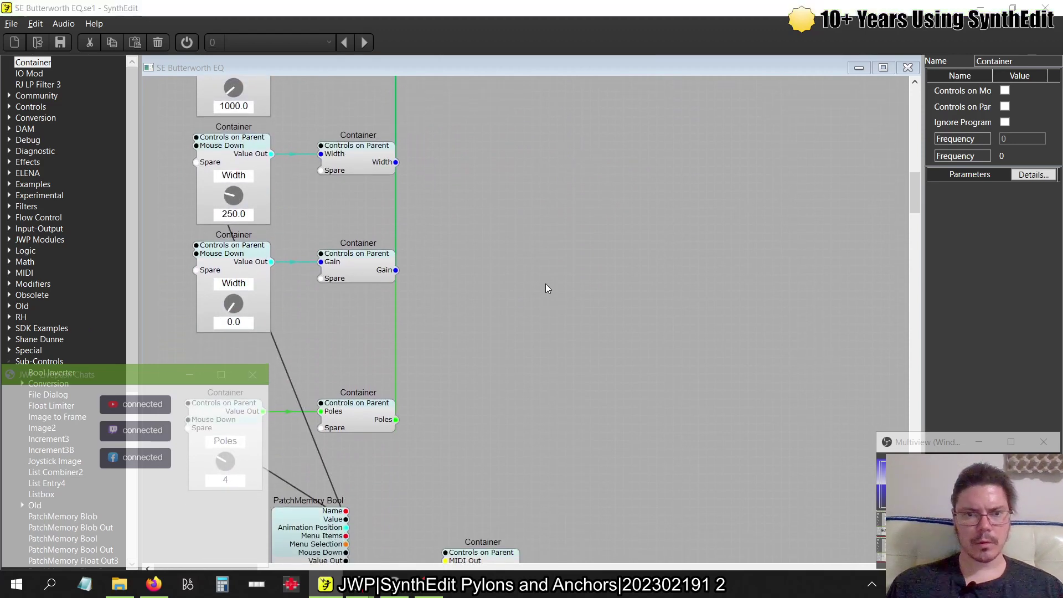
{"action": "key", "text": "alt+Tab"}
{"action": "key", "text": "alt+Tab"}
{"action": "key", "text": "alt+Tab"}
{"action": "key", "text": "alt+Tab"}
{"action": "key", "text": "alt+shift+Tab"}
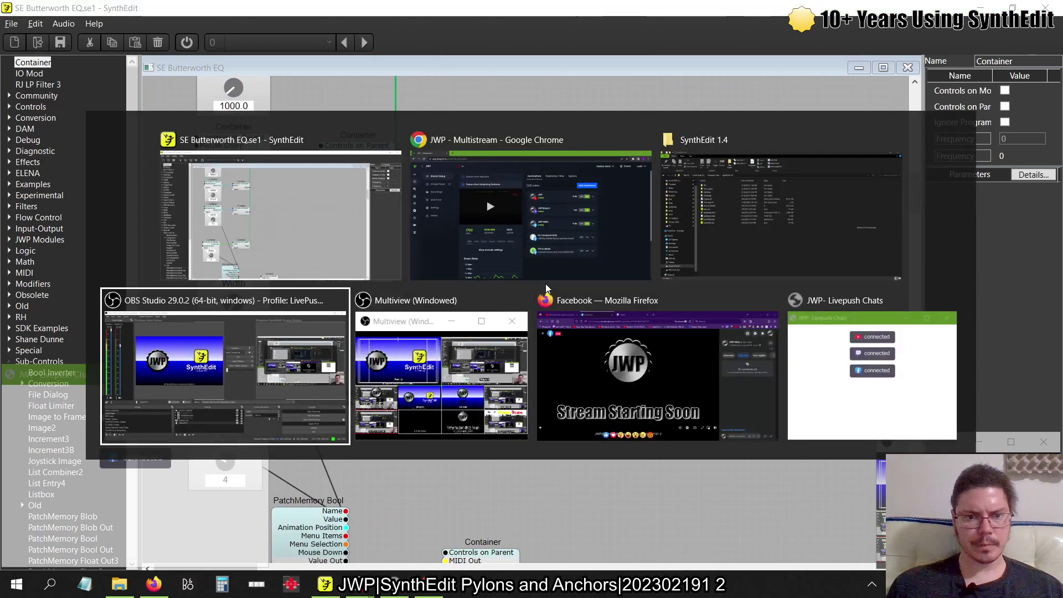
{"action": "key", "text": "alt+Tab"}
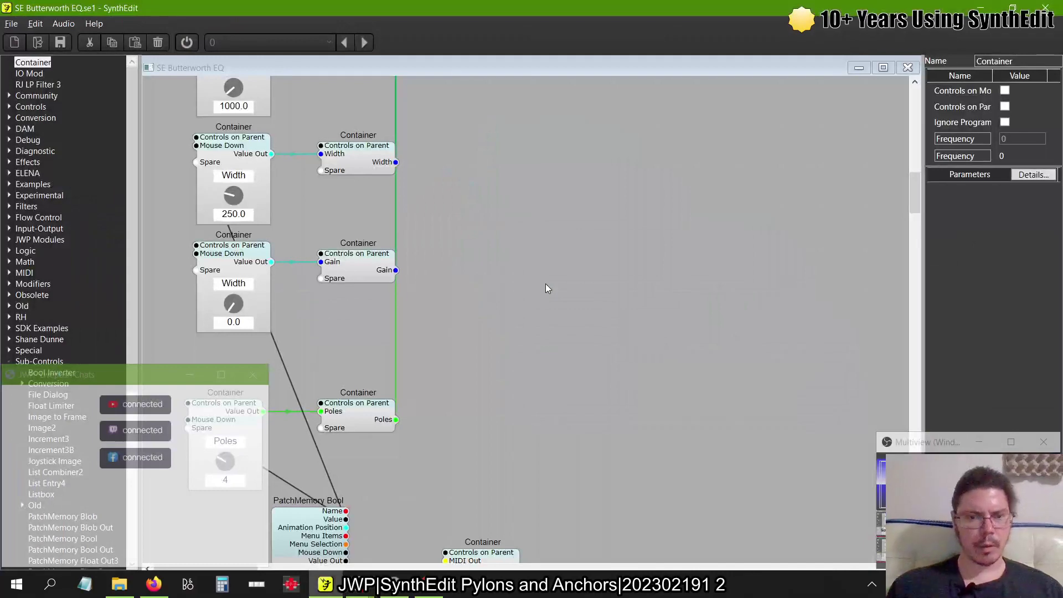
- Set the range of the knob container feeding the Gain container to Low -30 and High 30
{"action": "scroll", "coordinate": [375, 352], "scroll_direction": "down", "scroll_amount": 5}
{"action": "scroll", "coordinate": [233, 261], "scroll_direction": "up", "scroll_amount": 5}
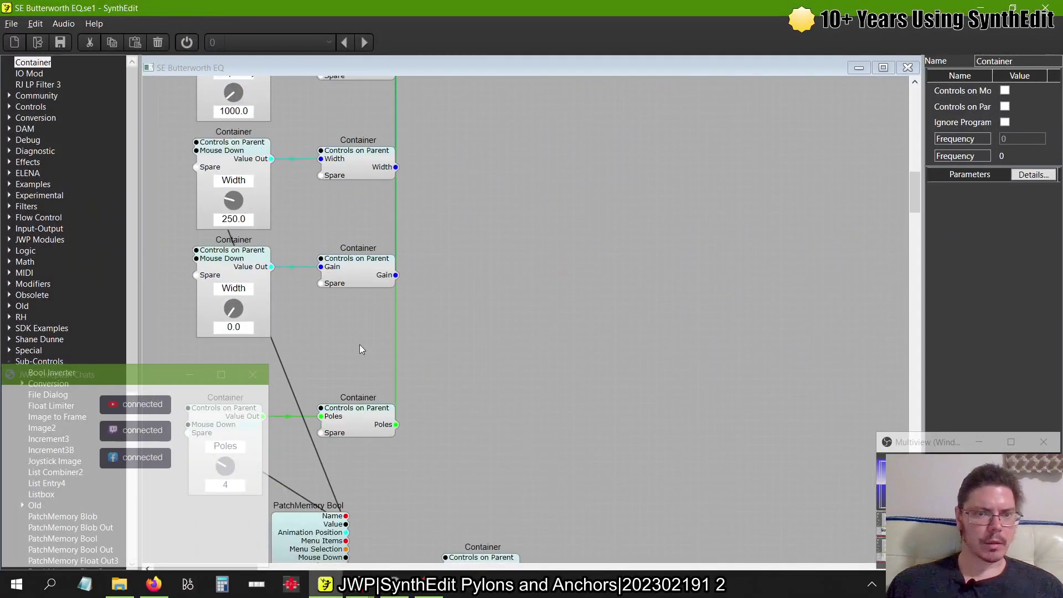
{"action": "left_click", "coordinate": [232, 258]}
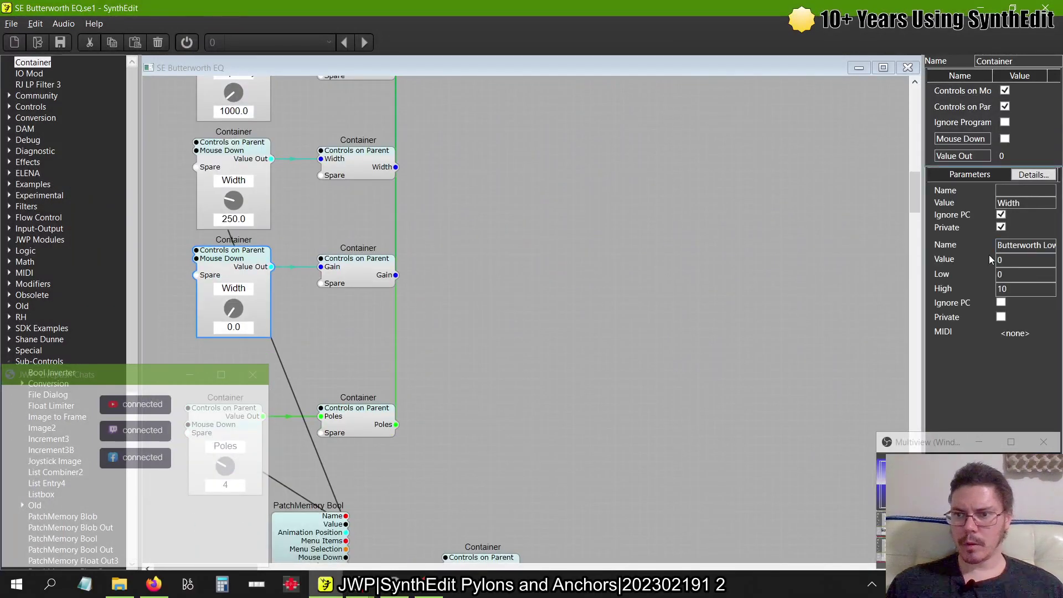
{"action": "left_click", "coordinate": [959, 273]}
{"action": "type", "text": "-30"}
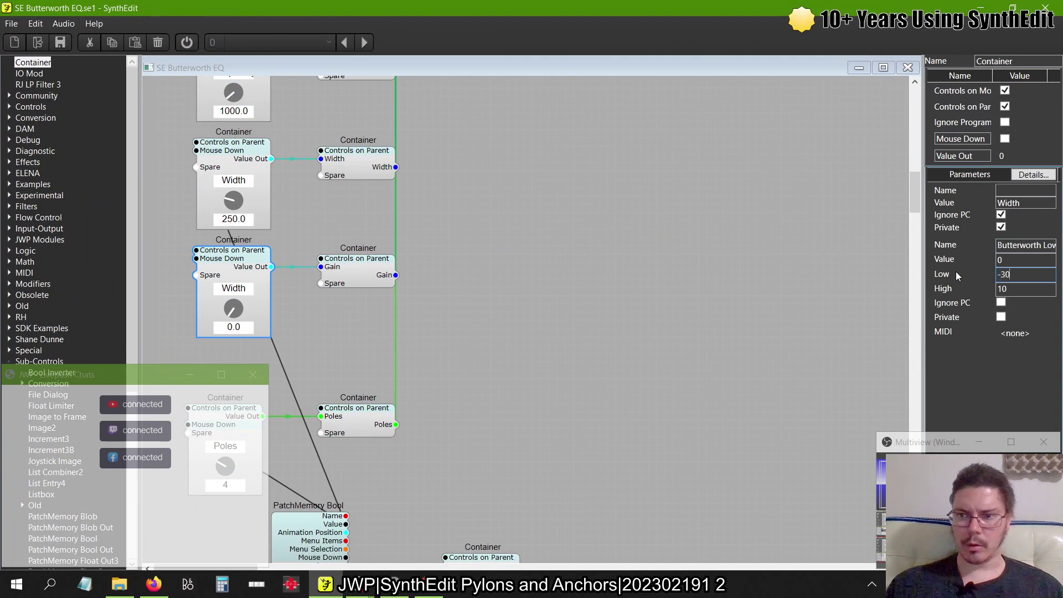
{"action": "key", "text": "Tab"}
{"action": "type", "text": "30"}
{"action": "key", "text": "Tab"}
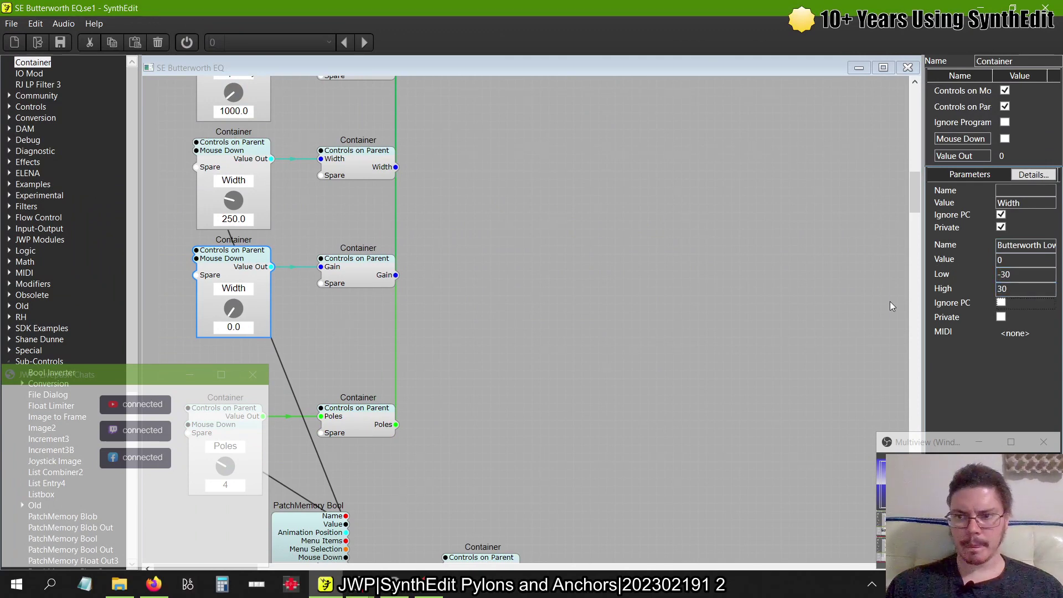
- Review the patch from the control knob containers up through the pass-through containers to the Butterworth filters
{"action": "scroll", "coordinate": [491, 351], "scroll_direction": "up", "scroll_amount": 5}
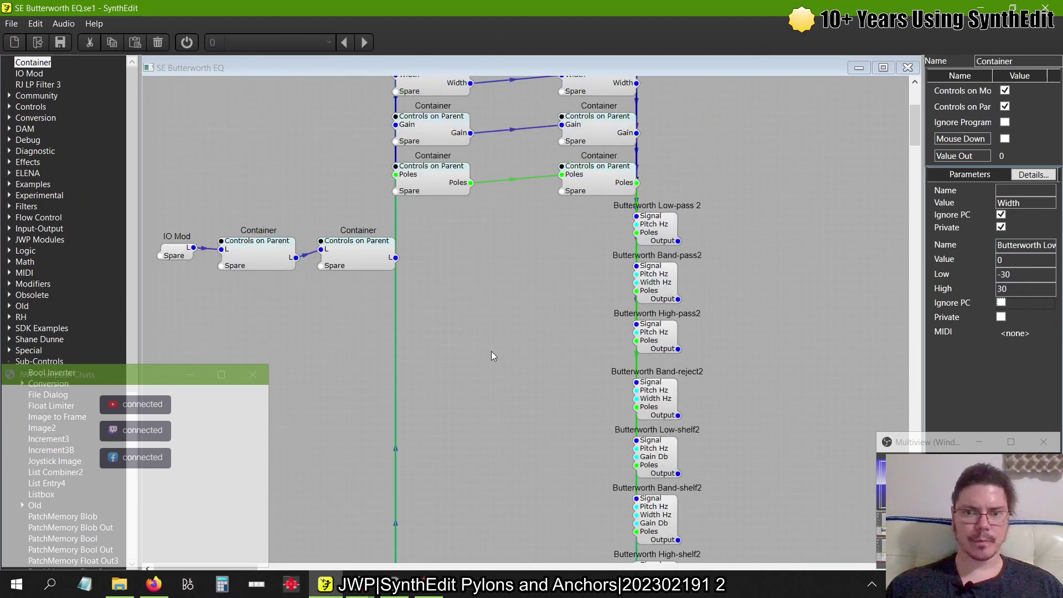
{"action": "scroll", "coordinate": [668, 315], "scroll_direction": "down", "scroll_amount": 3}
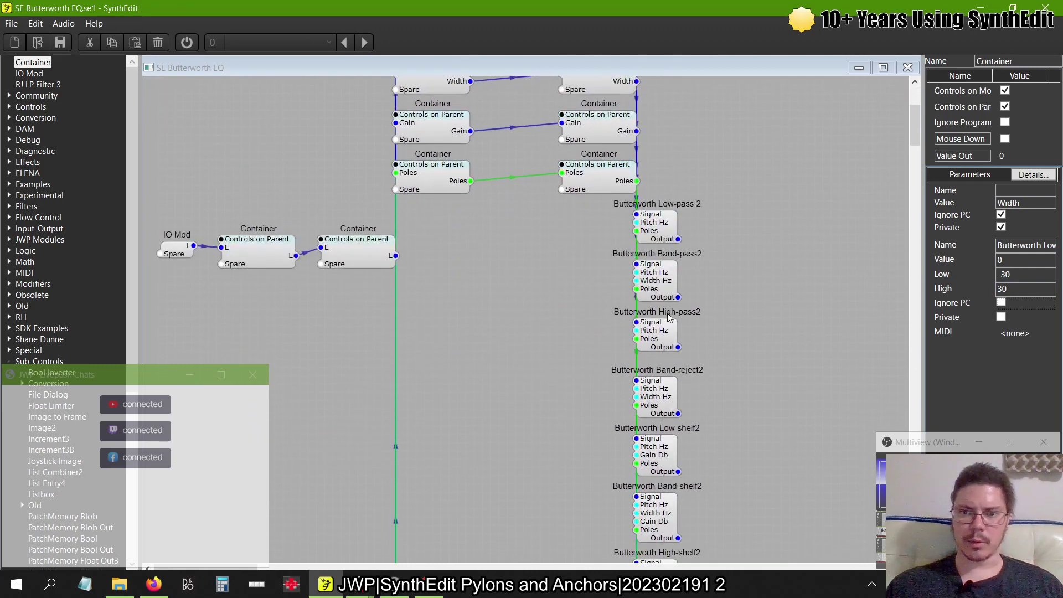
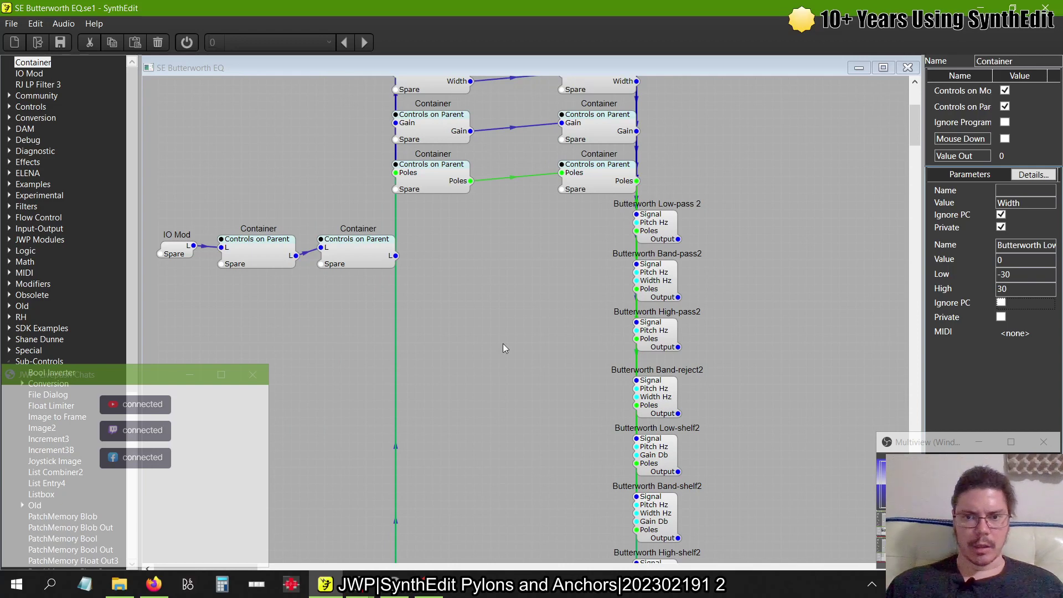
{"action": "scroll", "coordinate": [503, 343], "scroll_direction": "down", "scroll_amount": 10}
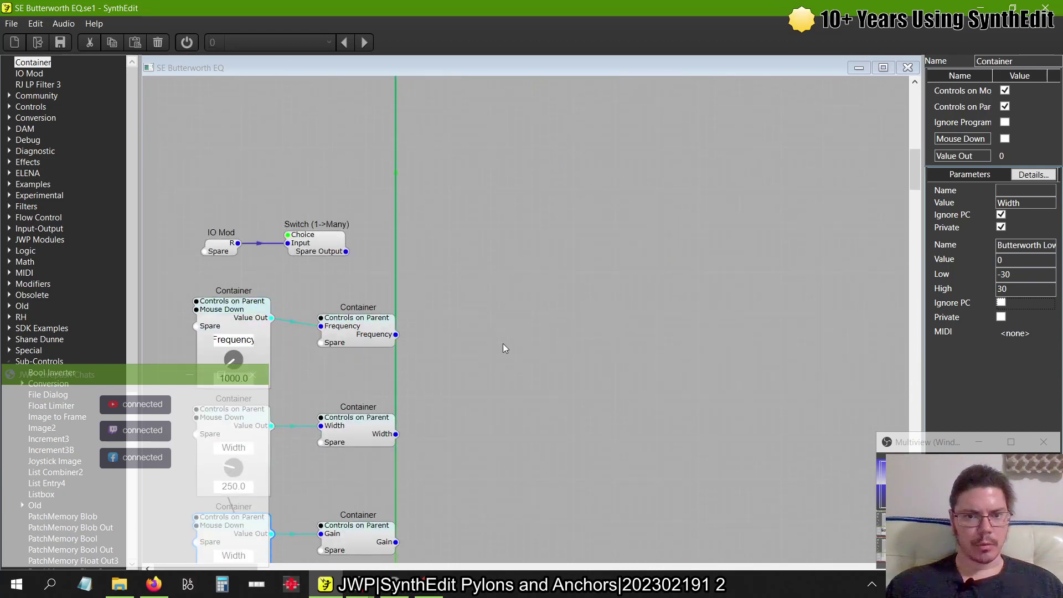
{"action": "scroll", "coordinate": [503, 343], "scroll_direction": "up", "scroll_amount": 7}
{"action": "scroll", "coordinate": [503, 347], "scroll_direction": "up", "scroll_amount": 9}
{"action": "scroll", "coordinate": [503, 348], "scroll_direction": "down", "scroll_amount": 7}
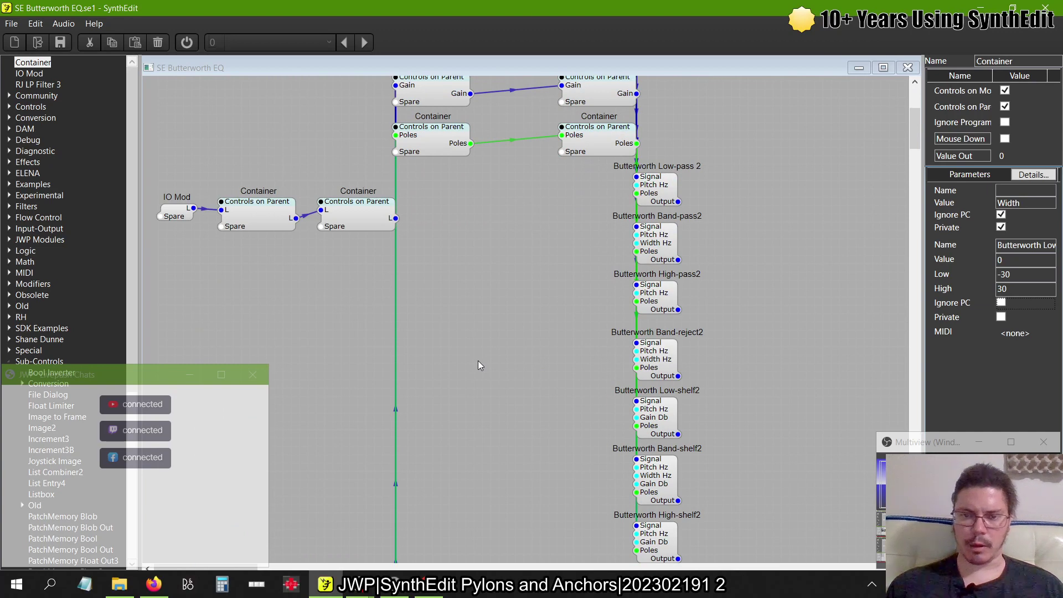
{"action": "scroll", "coordinate": [479, 365], "scroll_direction": "down", "scroll_amount": 8}
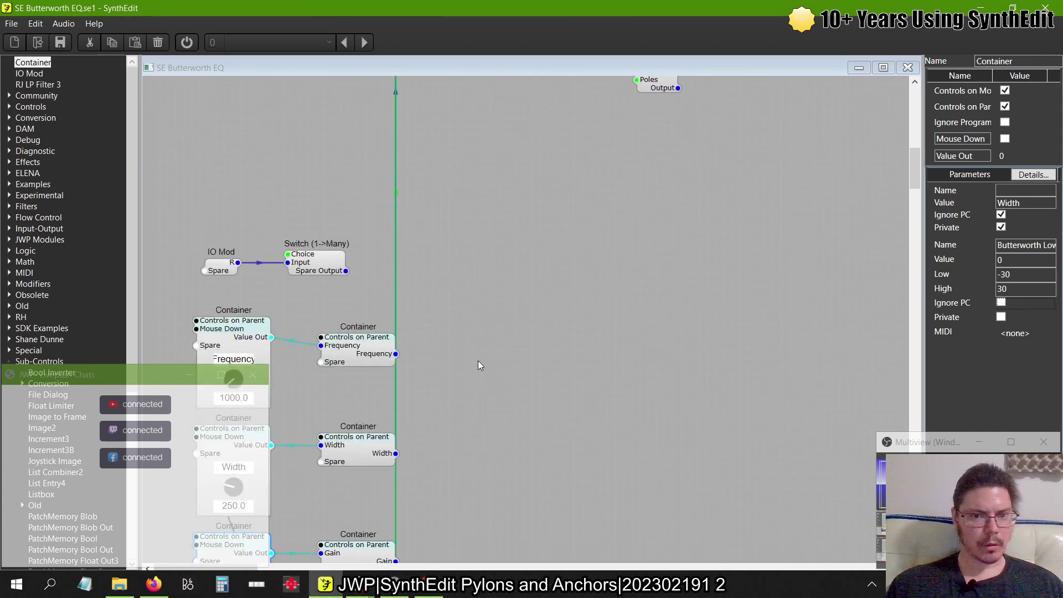
{"action": "scroll", "coordinate": [484, 297], "scroll_direction": "up", "scroll_amount": 5}
{"action": "scroll", "coordinate": [484, 297], "scroll_direction": "up", "scroll_amount": 5}
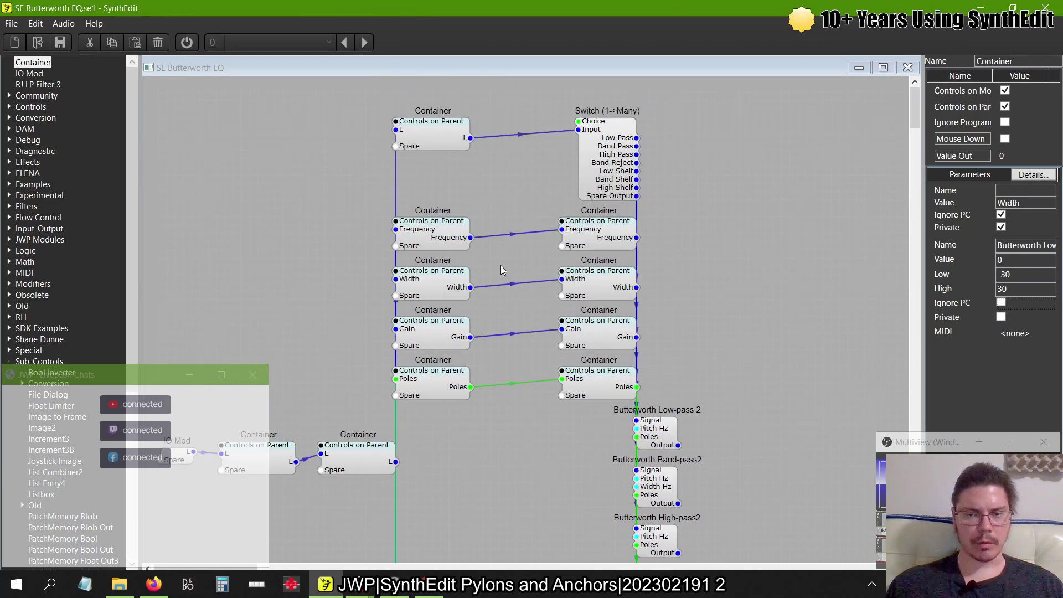
- Duplicate the Poles knob container together with its pass-through container and place the pair below the red Rectangle
{"action": "scroll", "coordinate": [500, 265], "scroll_direction": "down", "scroll_amount": 10}
{"action": "scroll", "coordinate": [501, 264], "scroll_direction": "down", "scroll_amount": 18}
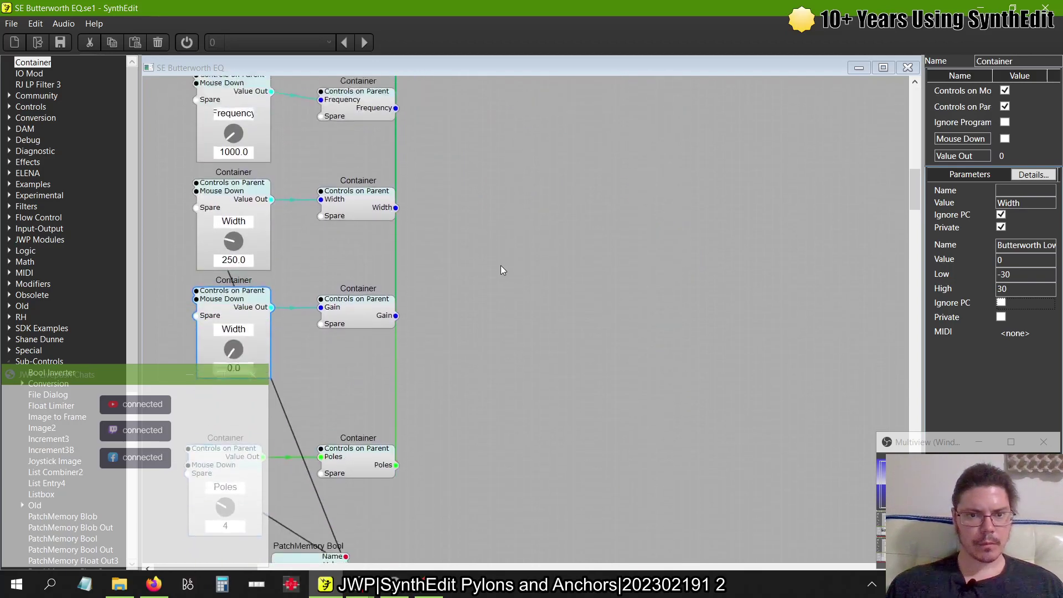
{"action": "scroll", "coordinate": [501, 266], "scroll_direction": "up", "scroll_amount": 3}
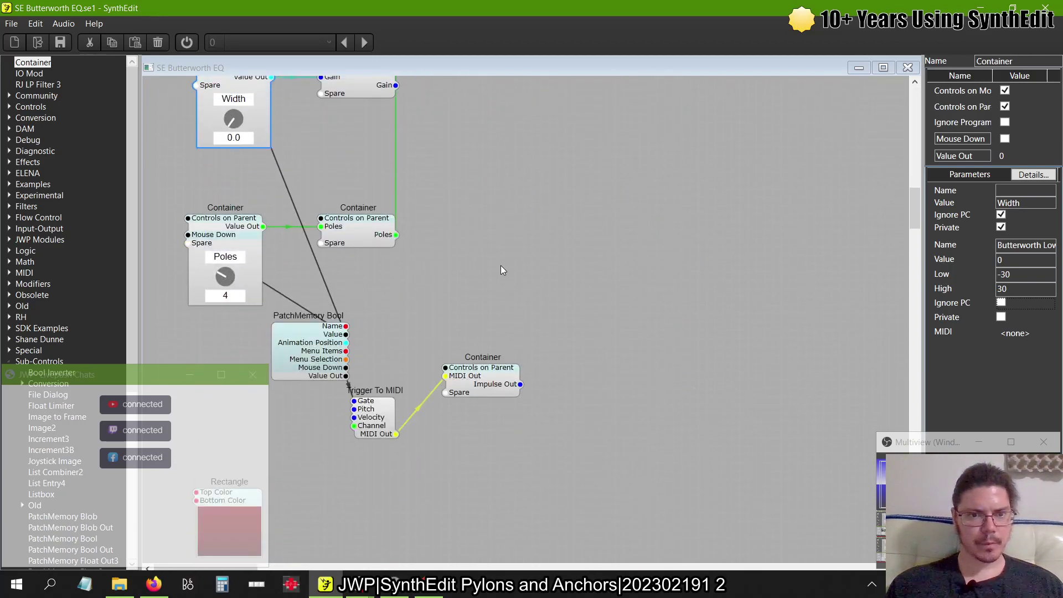
{"action": "left_click", "coordinate": [350, 230]}
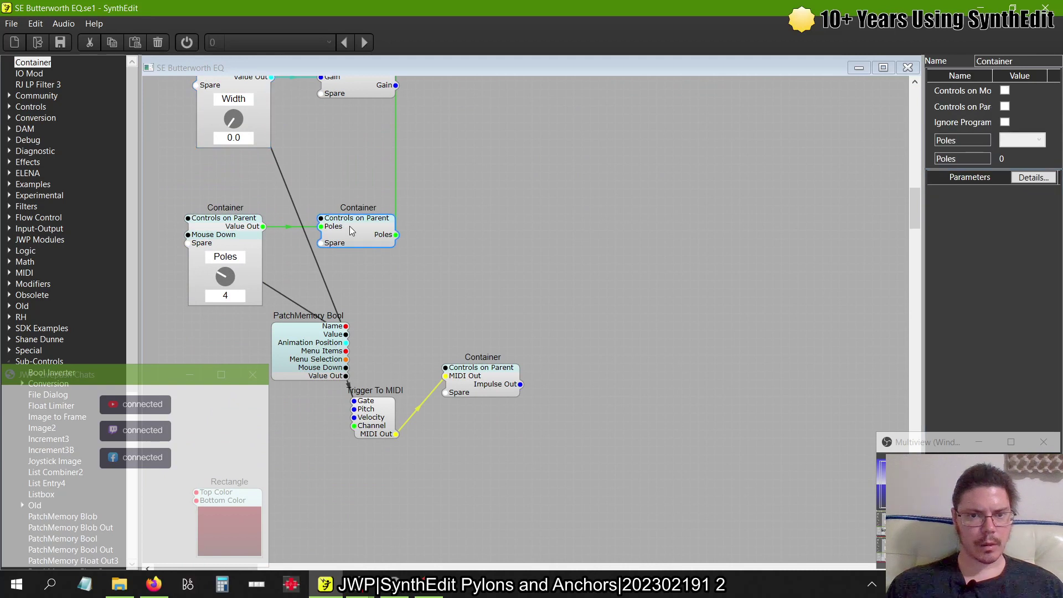
{"action": "left_click", "coordinate": [228, 238]}
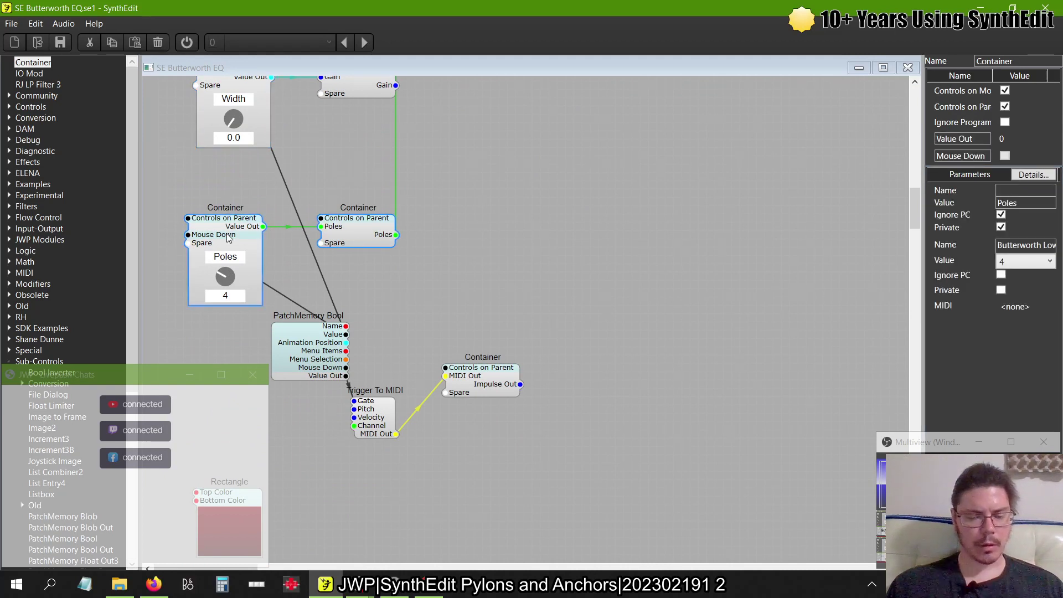
{"action": "key", "text": "ctrl+v"}
{"action": "left_click_drag", "start_coordinate": [419, 298], "coordinate": [358, 427]}
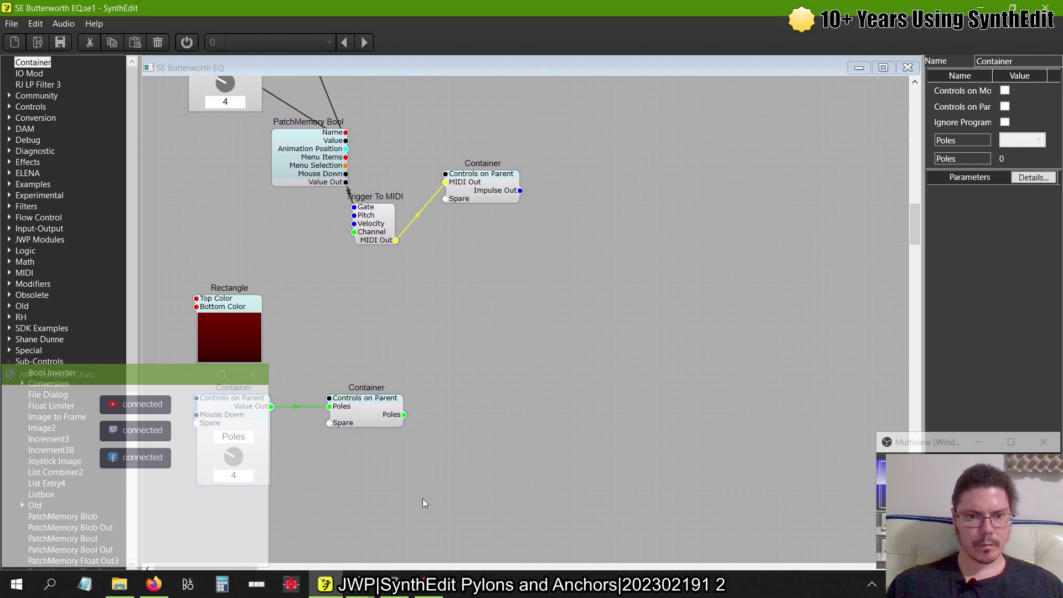
- Rename both the input and output pins of the copied Poles pass-through container to Type
{"action": "left_click", "coordinate": [378, 411]}
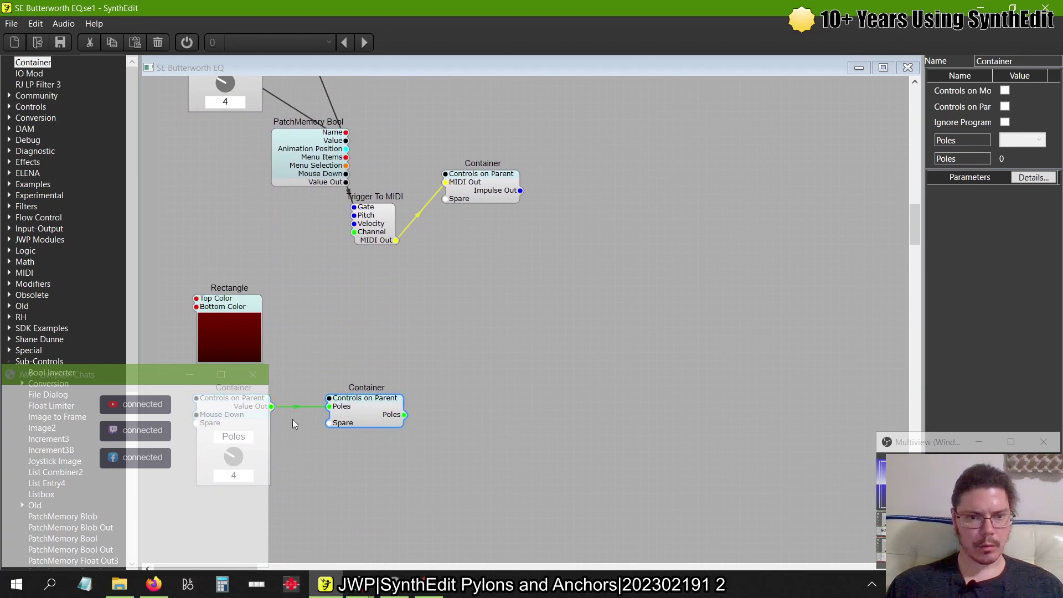
{"action": "left_click", "coordinate": [225, 417]}
{"action": "left_click", "coordinate": [373, 409]}
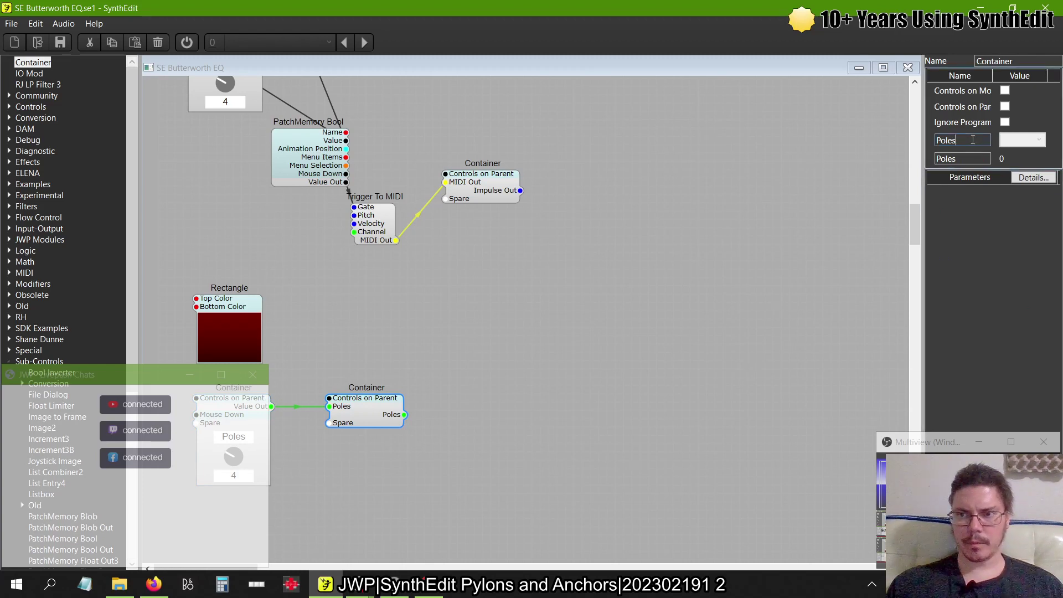
{"action": "type", "text": "Type"}
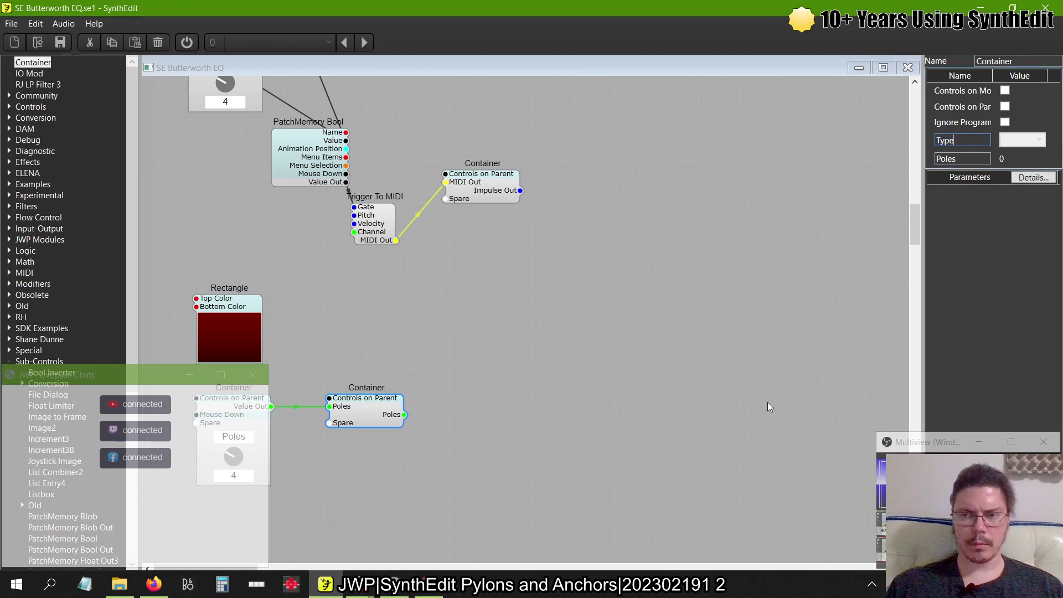
{"action": "key", "text": "Return"}
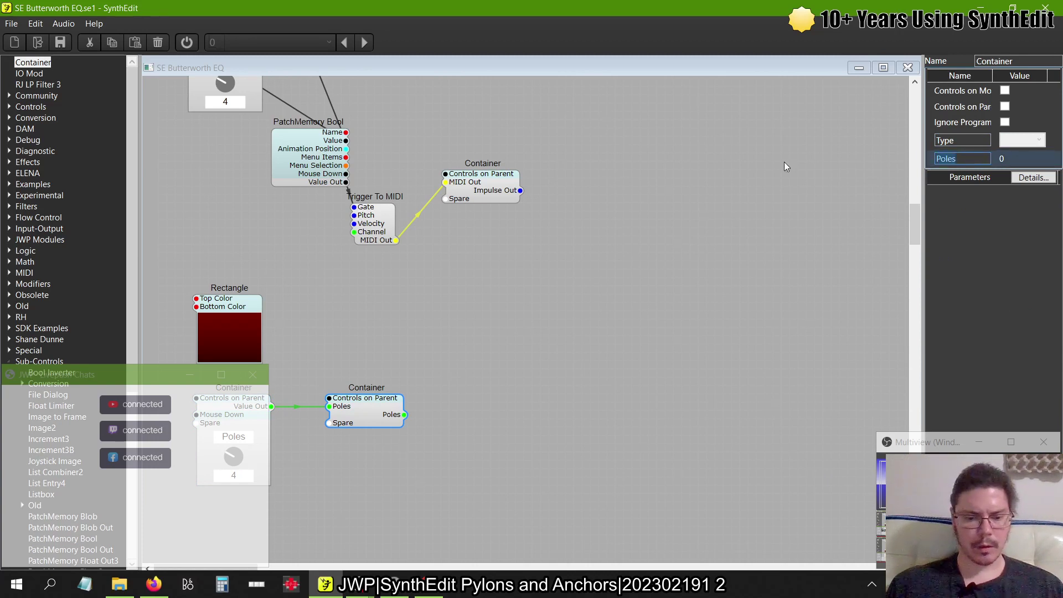
{"action": "type", "text": "Type"}
{"action": "key", "text": "Return"}
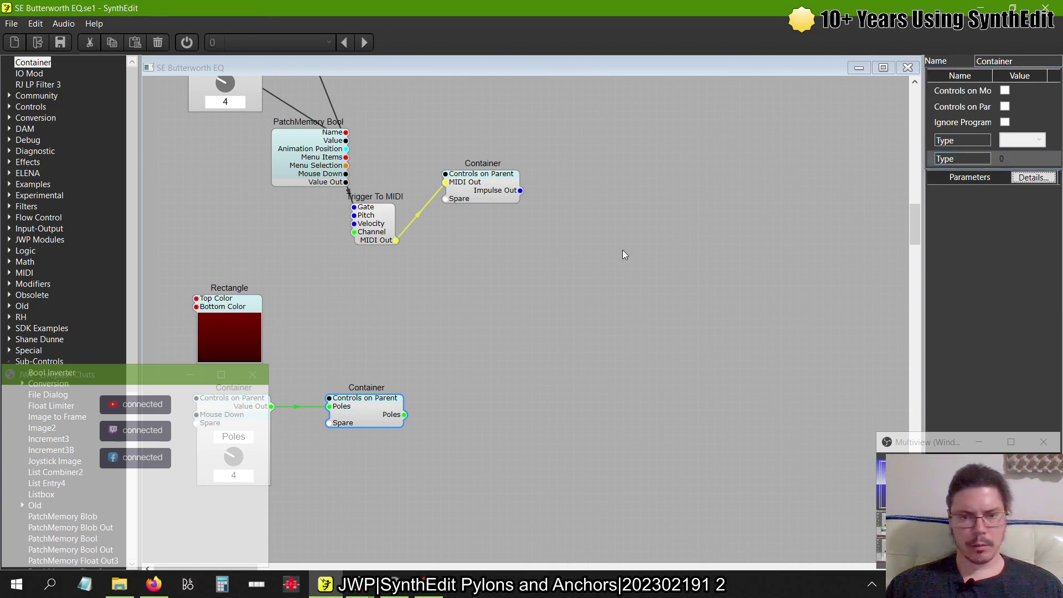
- Change the label text of the copied Poles knob container to Type
{"action": "left_click", "coordinate": [240, 420]}
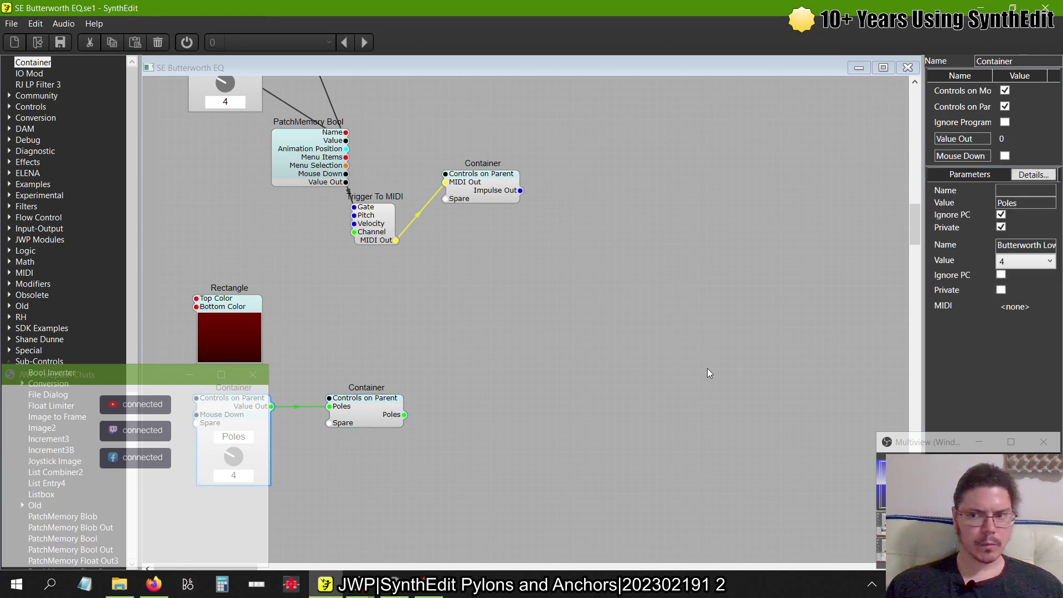
{"action": "left_click", "coordinate": [1034, 206]}
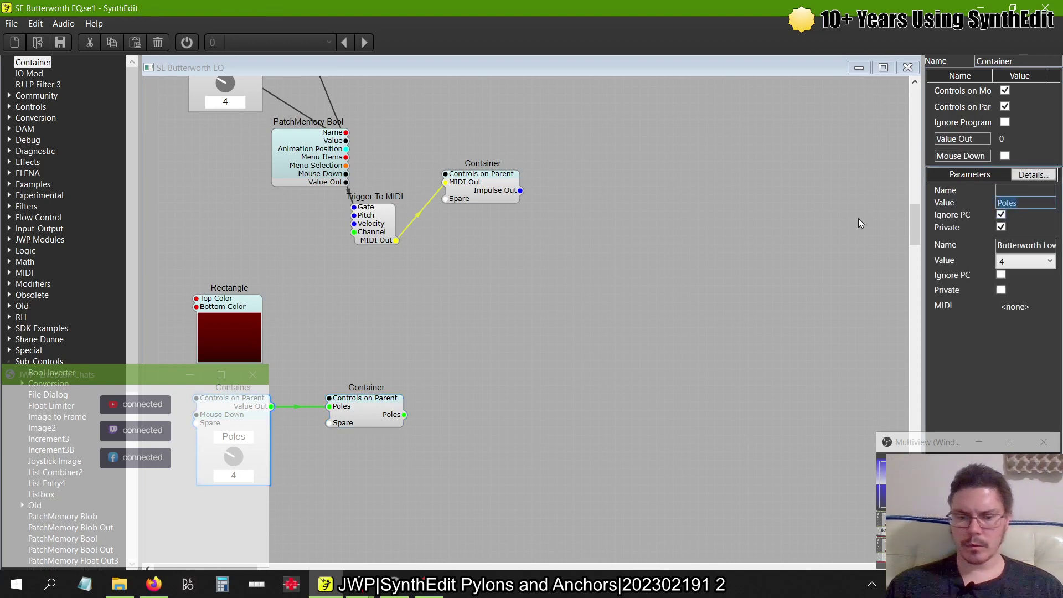
{"action": "type", "text": "Type"}
{"action": "key", "text": "Return"}
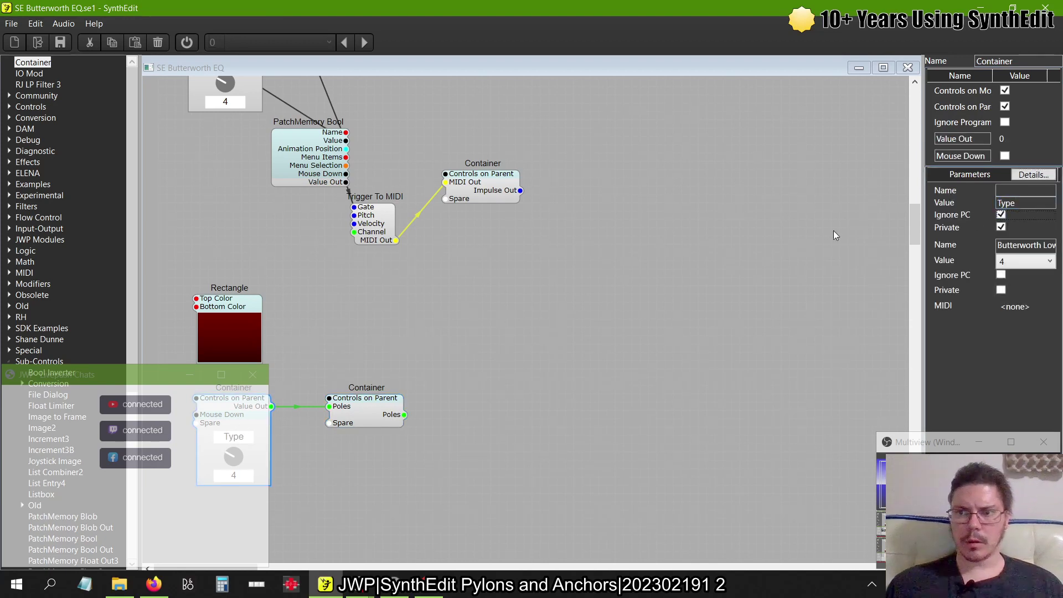
- Move the copied Type pass-through container to the top of the patch, directly above the L container and aligned with its column
{"action": "left_click_drag", "start_coordinate": [393, 416], "coordinate": [453, 178]}
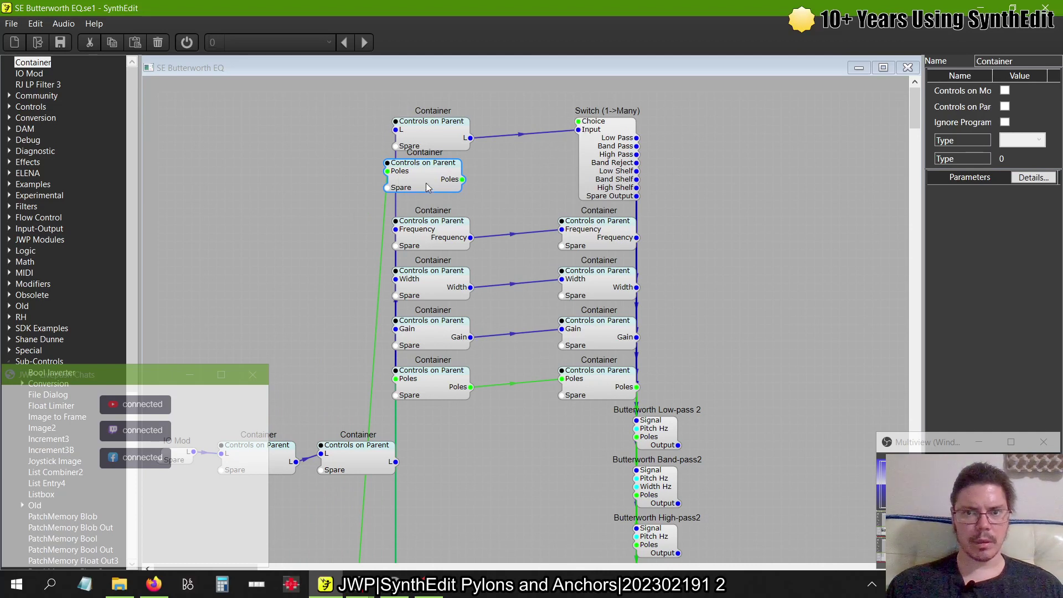
{"action": "left_click_drag", "start_coordinate": [443, 181], "coordinate": [441, 159]}
{"action": "key", "text": "ctrl+a"}
{"action": "left_click", "coordinate": [304, 170]}
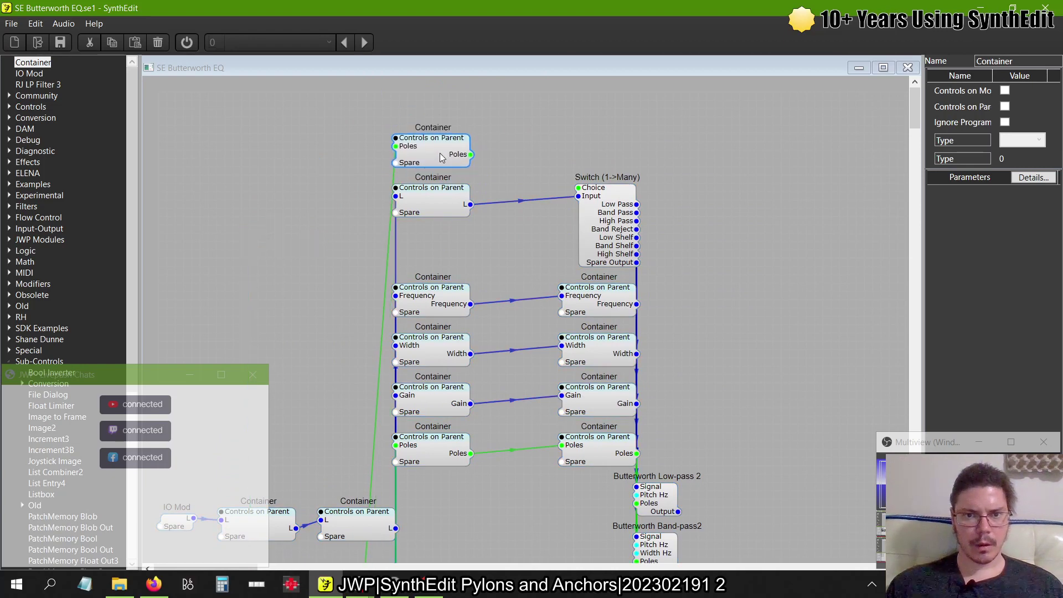
{"action": "scroll", "coordinate": [441, 158], "scroll_direction": "down", "scroll_amount": 15}
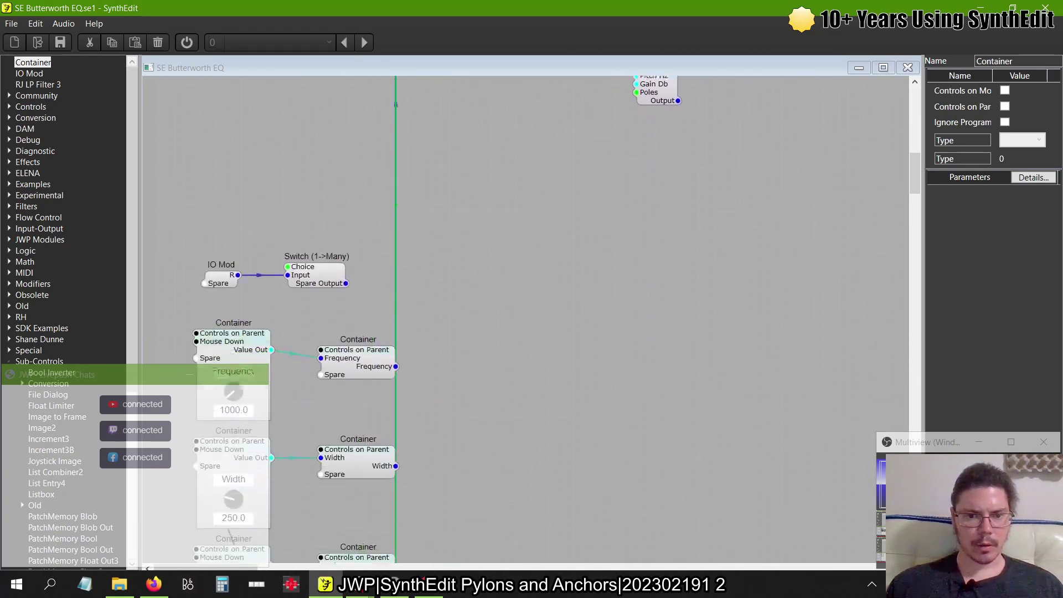
- Duplicate the Type pass-through container beside the Type knob twice and place both copies in a row to its right
{"action": "scroll", "coordinate": [440, 490], "scroll_direction": "down", "scroll_amount": 15}
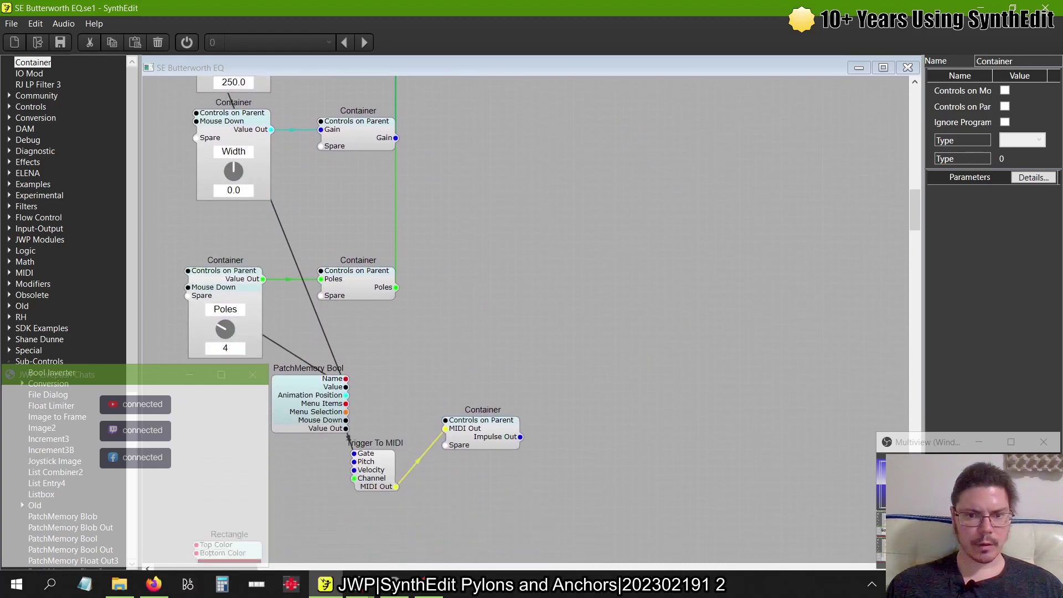
{"action": "scroll", "coordinate": [480, 478], "scroll_direction": "down", "scroll_amount": 10}
{"action": "left_click_drag", "start_coordinate": [446, 472], "coordinate": [424, 440]}
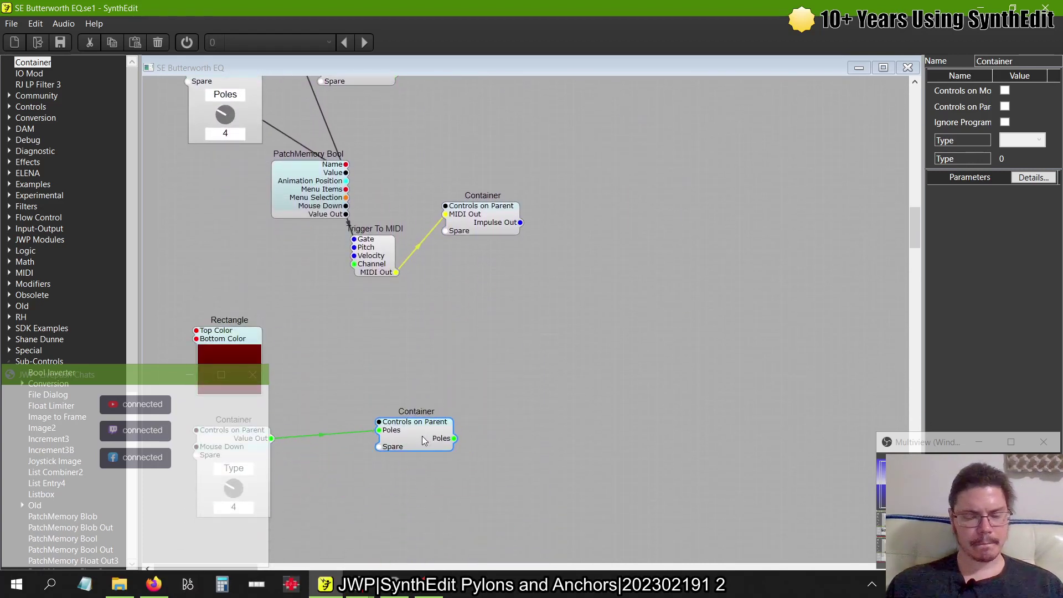
{"action": "key", "text": "ctrl+c"}
{"action": "key", "text": "ctrl+v"}
{"action": "left_click_drag", "start_coordinate": [504, 441], "coordinate": [546, 435]}
{"action": "left_click", "coordinate": [466, 476]}
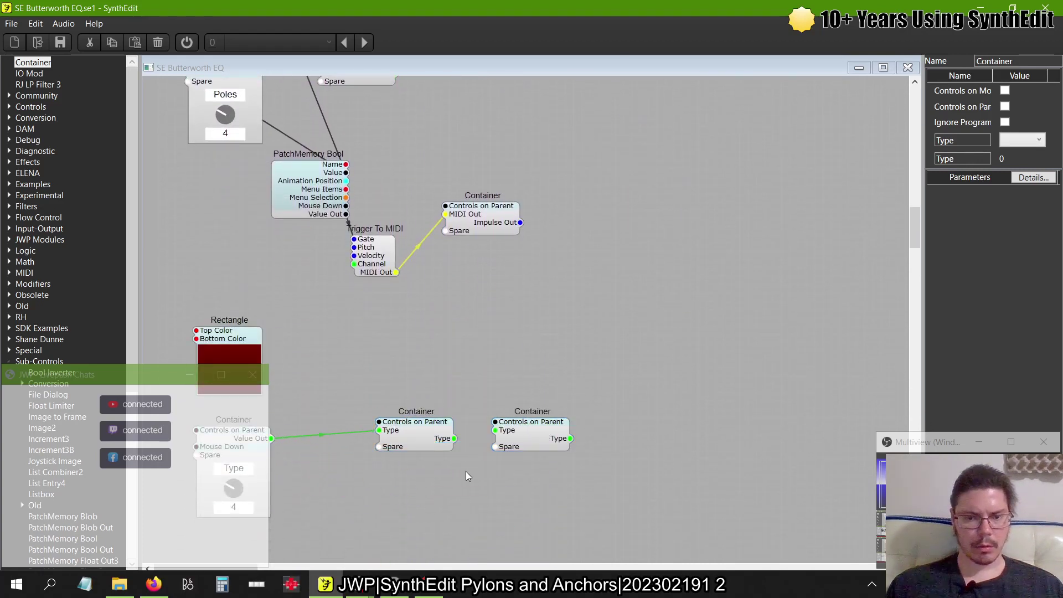
{"action": "key", "text": "ctrl+v"}
{"action": "left_click_drag", "start_coordinate": [465, 455], "coordinate": [627, 435]}
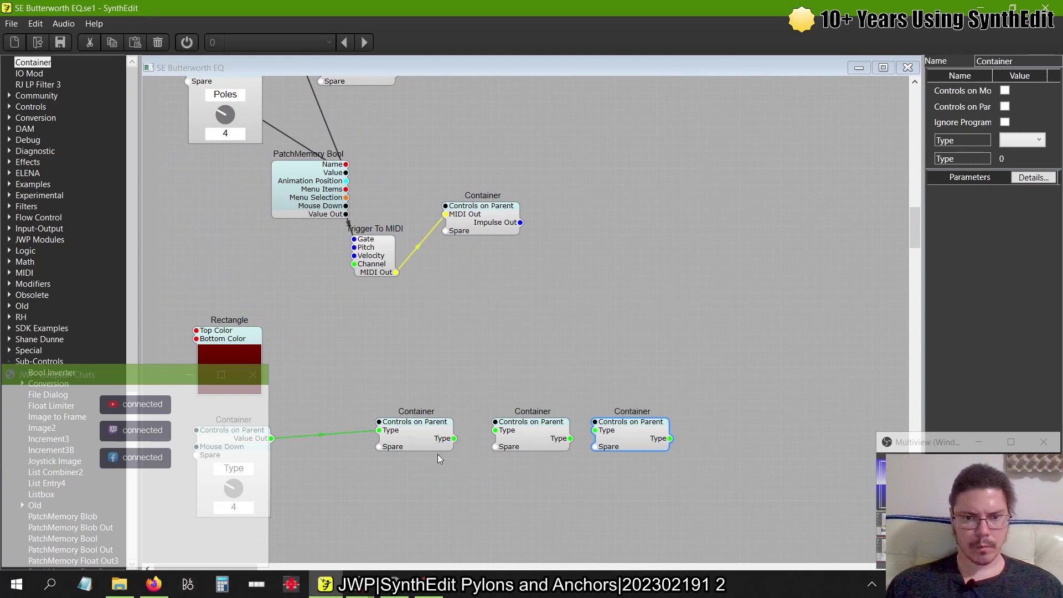
- Wire the three Type pass-through containers in series, linking each Type output to the following container's Type input
{"action": "left_click_drag", "start_coordinate": [454, 438], "coordinate": [496, 430]}
{"action": "left_click", "coordinate": [569, 437]}
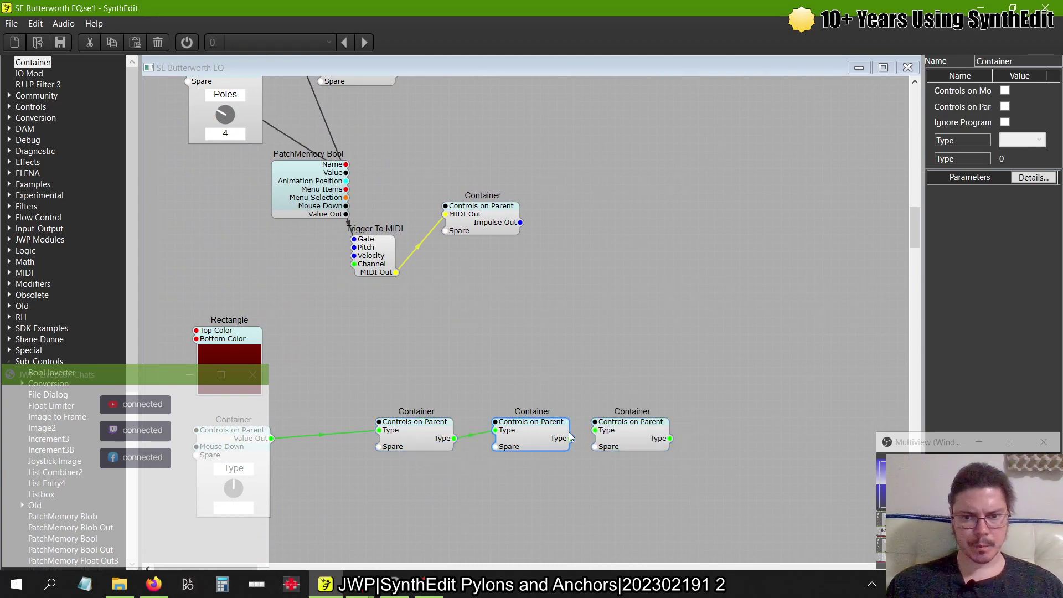
{"action": "left_click_drag", "start_coordinate": [571, 437], "coordinate": [610, 437]}
- Move the two copied Type containers to the top of the patch above the L container and connect the last output to the Switch's Choice
{"action": "left_click_drag", "start_coordinate": [729, 479], "coordinate": [500, 406]}
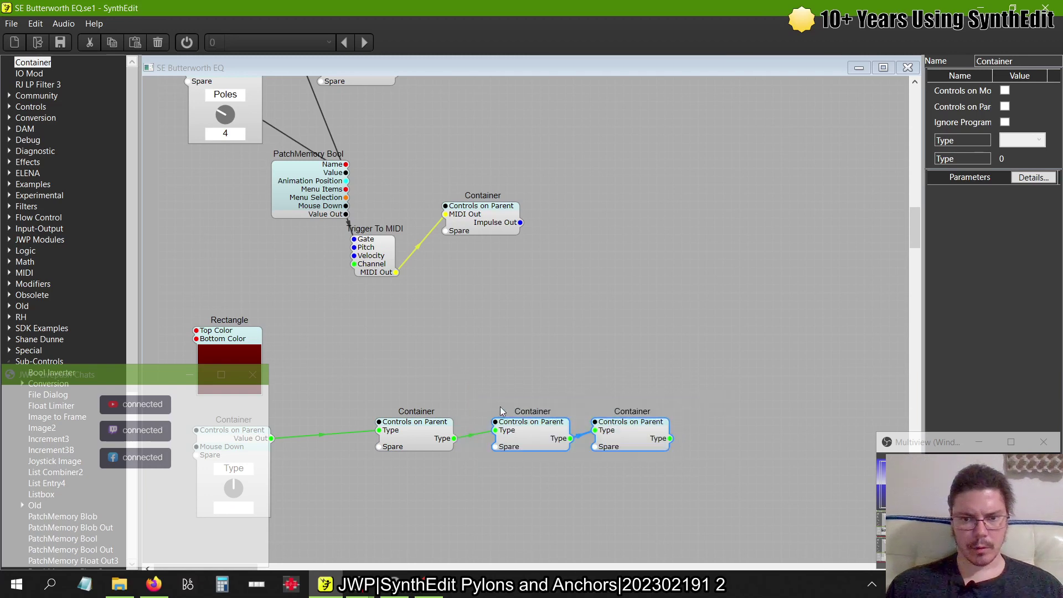
{"action": "left_click_drag", "start_coordinate": [537, 443], "coordinate": [437, 158]}
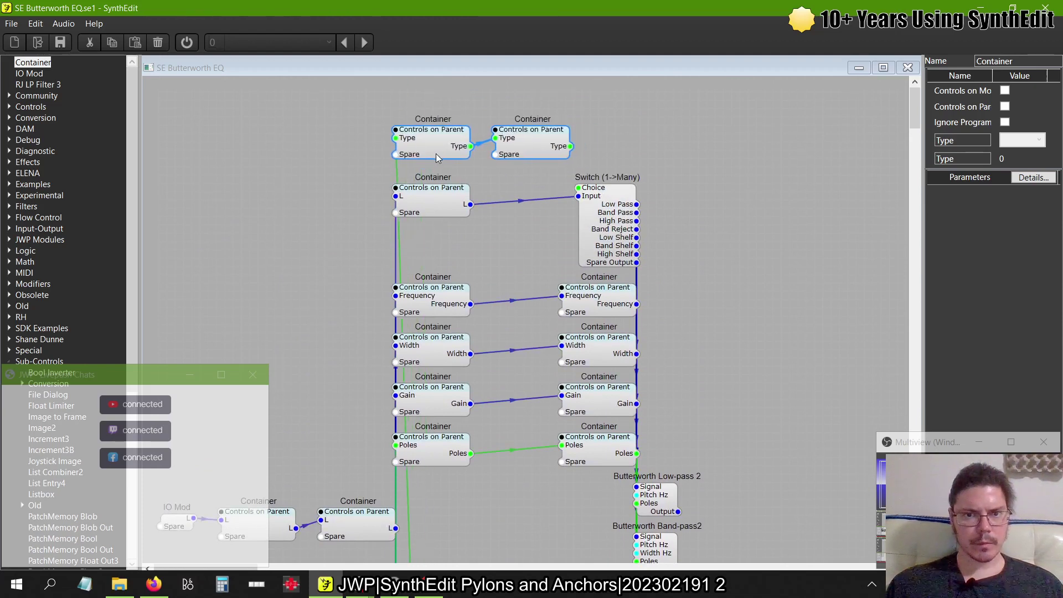
{"action": "left_click", "coordinate": [578, 140]}
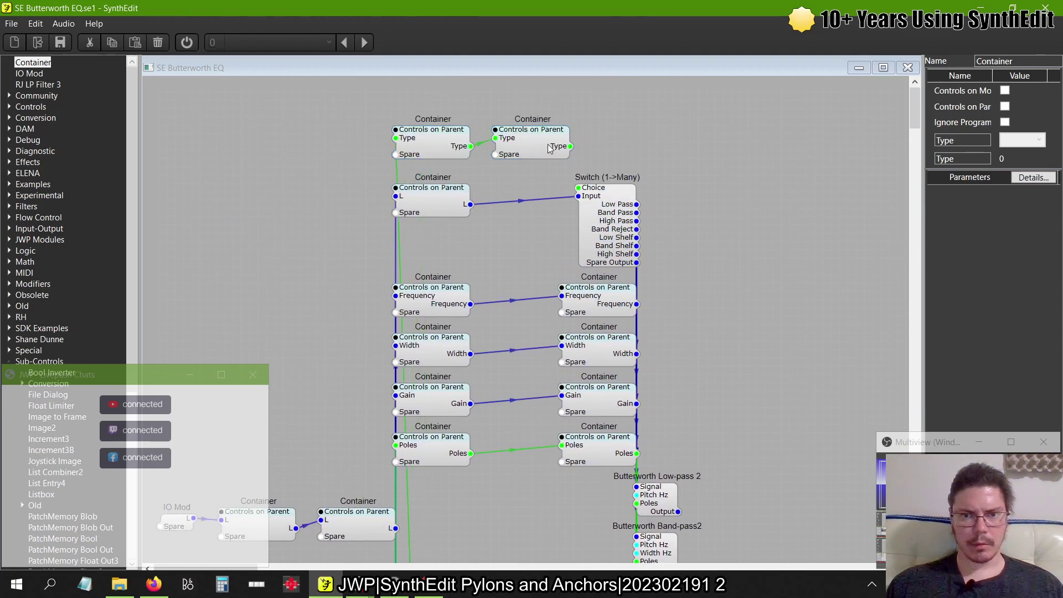
{"action": "left_click_drag", "start_coordinate": [570, 146], "coordinate": [578, 188]}
- Align the lower Type pass-through container with the Poles container column, and shift the second upper Type container so its output sits above Choice
{"action": "scroll", "coordinate": [405, 471], "scroll_direction": "down", "scroll_amount": 12}
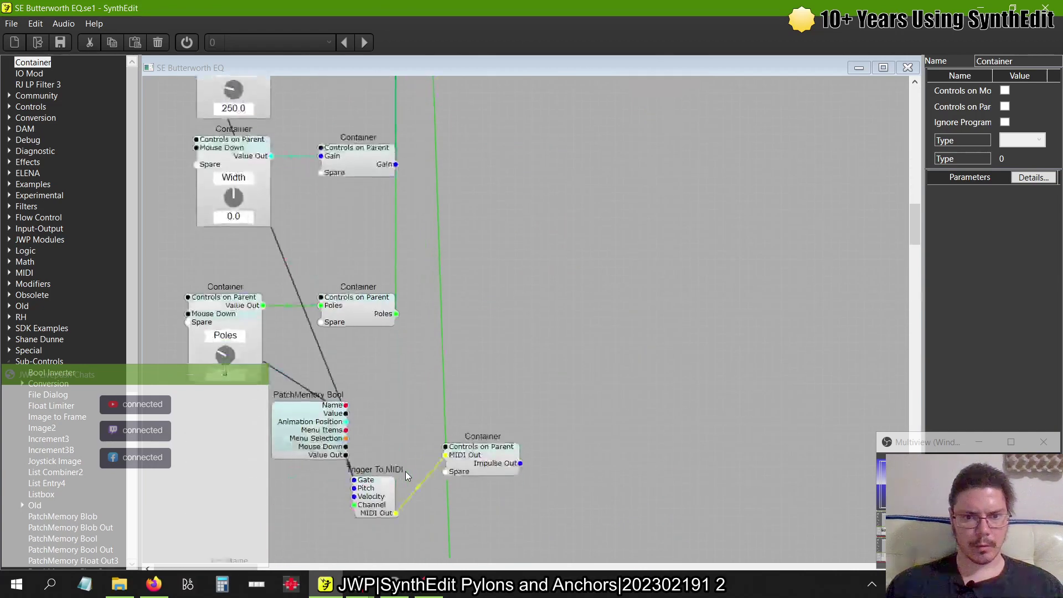
{"action": "scroll", "coordinate": [406, 471], "scroll_direction": "up", "scroll_amount": 3}
{"action": "scroll", "coordinate": [427, 527], "scroll_direction": "down", "scroll_amount": 6}
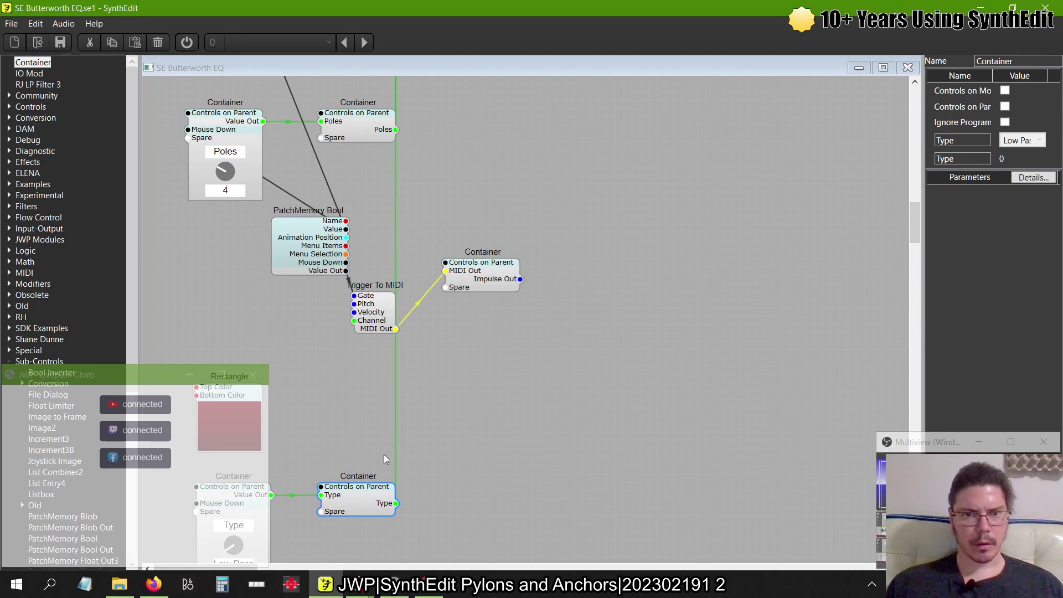
{"action": "scroll", "coordinate": [388, 448], "scroll_direction": "up", "scroll_amount": 10}
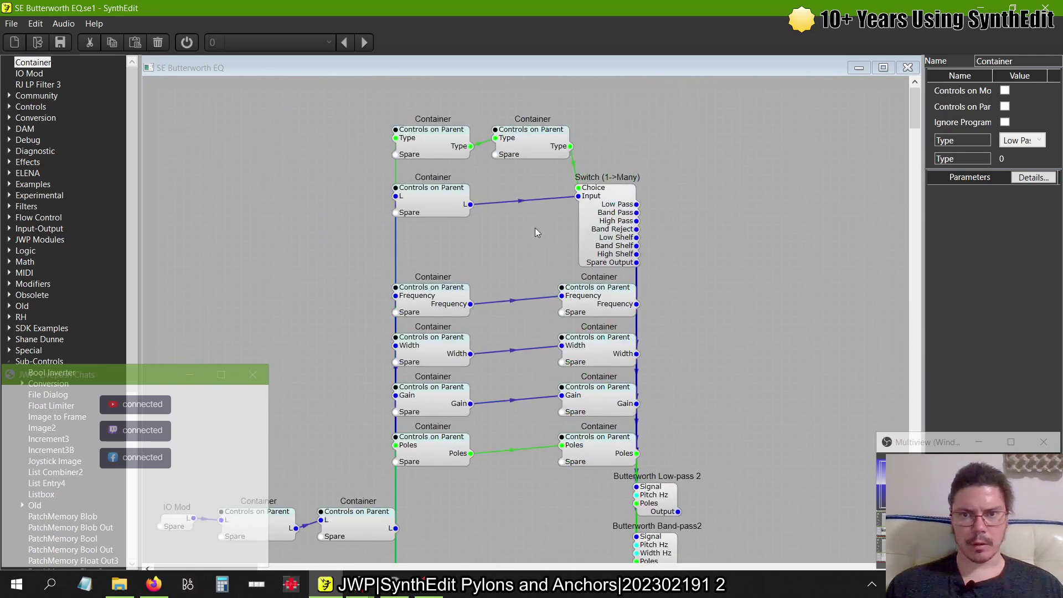
{"action": "left_click_drag", "start_coordinate": [537, 152], "coordinate": [545, 151]}
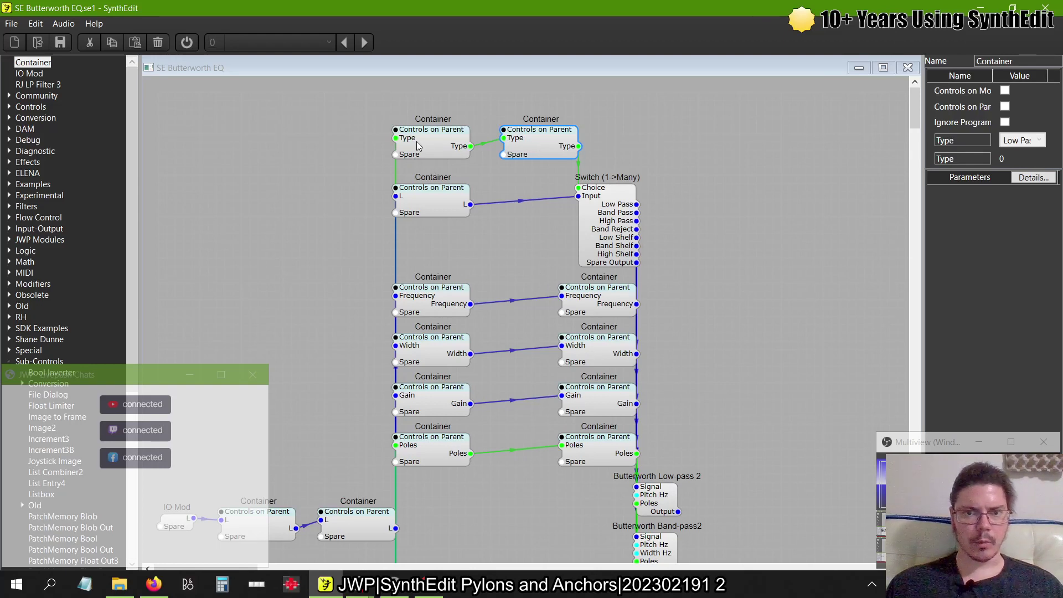
{"action": "left_click", "coordinate": [620, 137]}
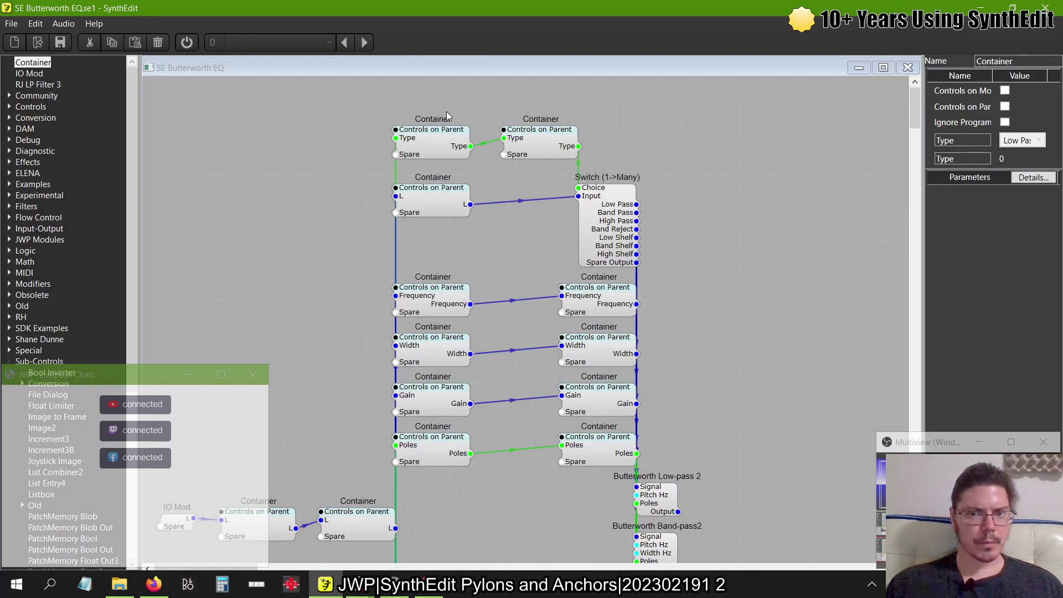
- Open the EQ's panel layout, enlarge the blue panel to fit all knobs, and move the Poles and Type knobs to its upper area
{"action": "scroll", "coordinate": [448, 115], "scroll_direction": "down", "scroll_amount": 10}
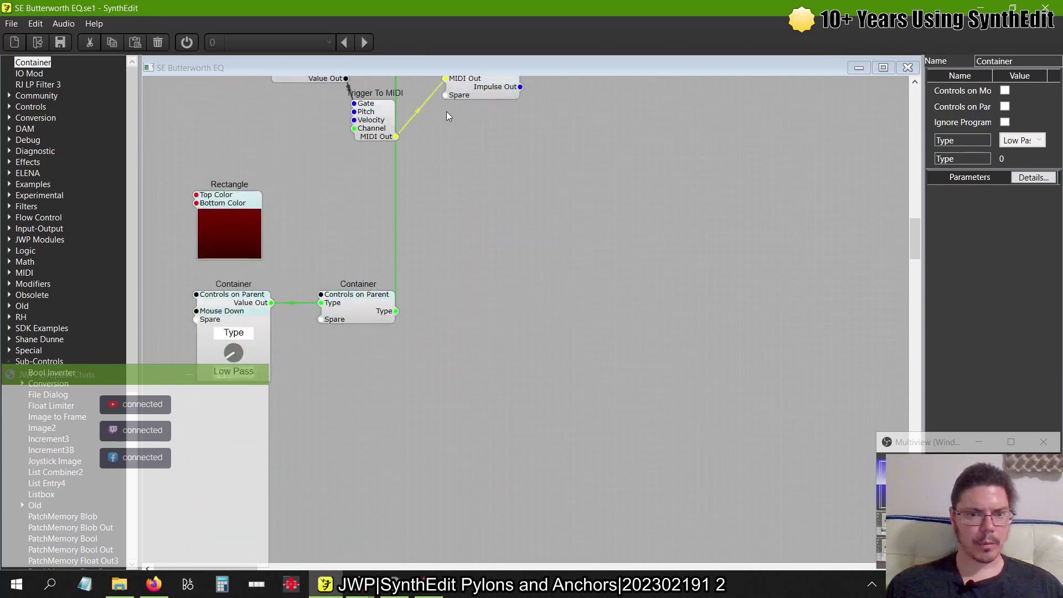
{"action": "left_click_drag", "start_coordinate": [233, 197], "coordinate": [235, 242]}
{"action": "right_click", "coordinate": [472, 189]}
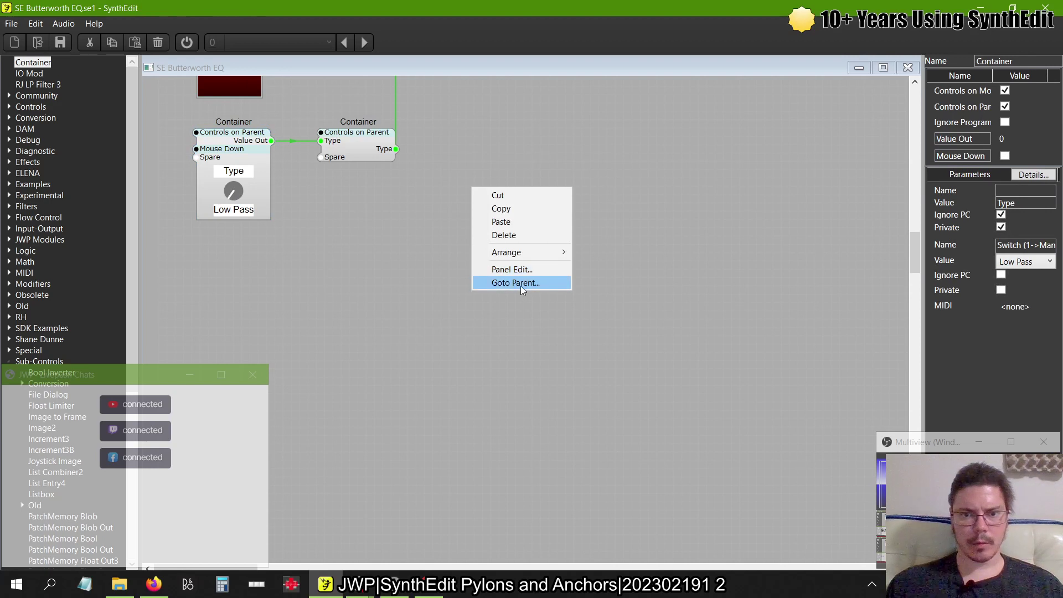
{"action": "left_click", "coordinate": [535, 269]}
{"action": "left_click", "coordinate": [464, 87]}
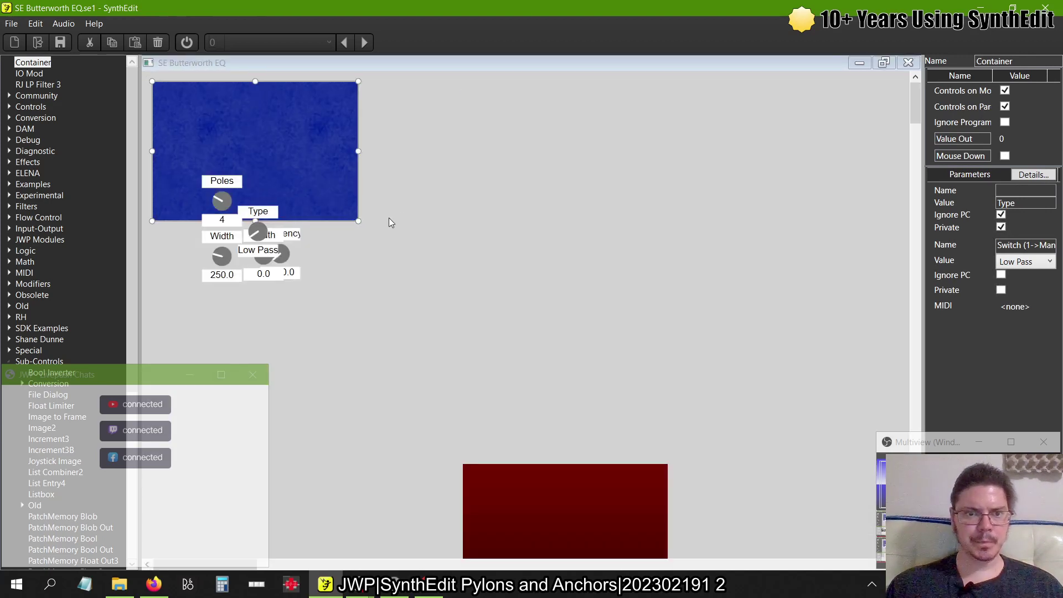
{"action": "left_click", "coordinate": [232, 176]}
{"action": "left_click_drag", "start_coordinate": [232, 176], "coordinate": [206, 96]}
{"action": "left_click_drag", "start_coordinate": [358, 220], "coordinate": [425, 409]}
{"action": "left_click", "coordinate": [255, 213]}
{"action": "left_click_drag", "start_coordinate": [255, 214], "coordinate": [264, 91]}
{"action": "left_click", "coordinate": [206, 97]}
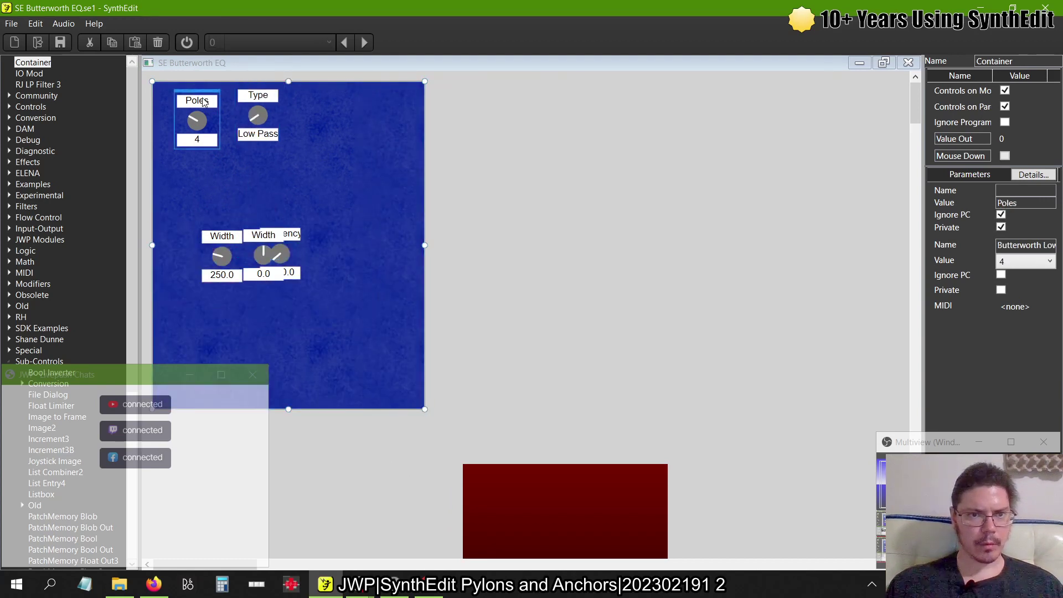
- Spread out the overlapping knobs by moving Poles to the panel's lower right and the 0.0 Width knob to its lower middle
{"action": "left_click", "coordinate": [199, 99]}
{"action": "left_click_drag", "start_coordinate": [198, 97], "coordinate": [342, 302]}
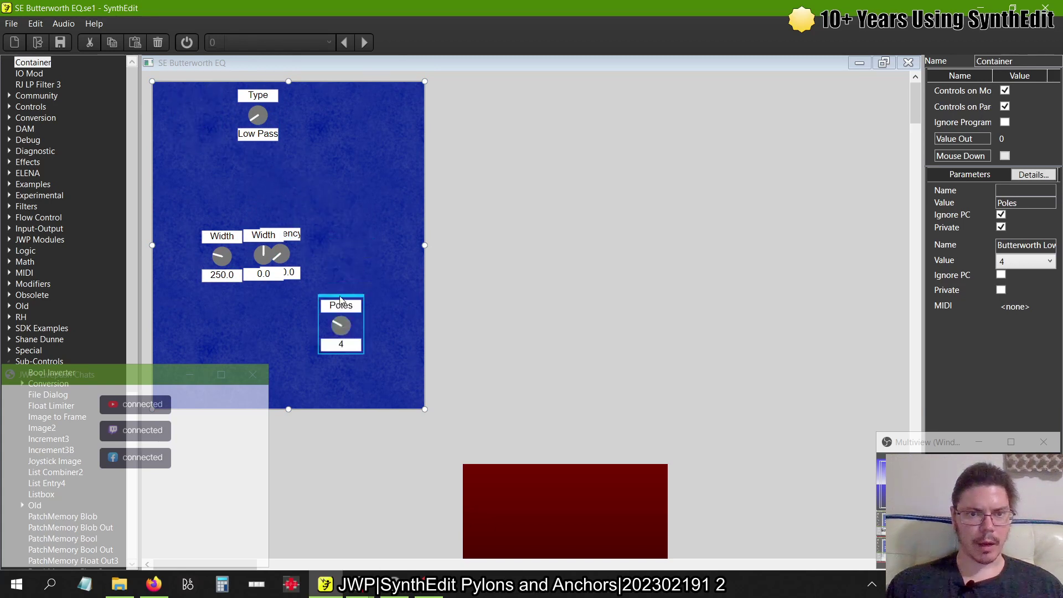
{"action": "left_click", "coordinate": [268, 232]}
{"action": "left_click_drag", "start_coordinate": [267, 304], "coordinate": [268, 343]}
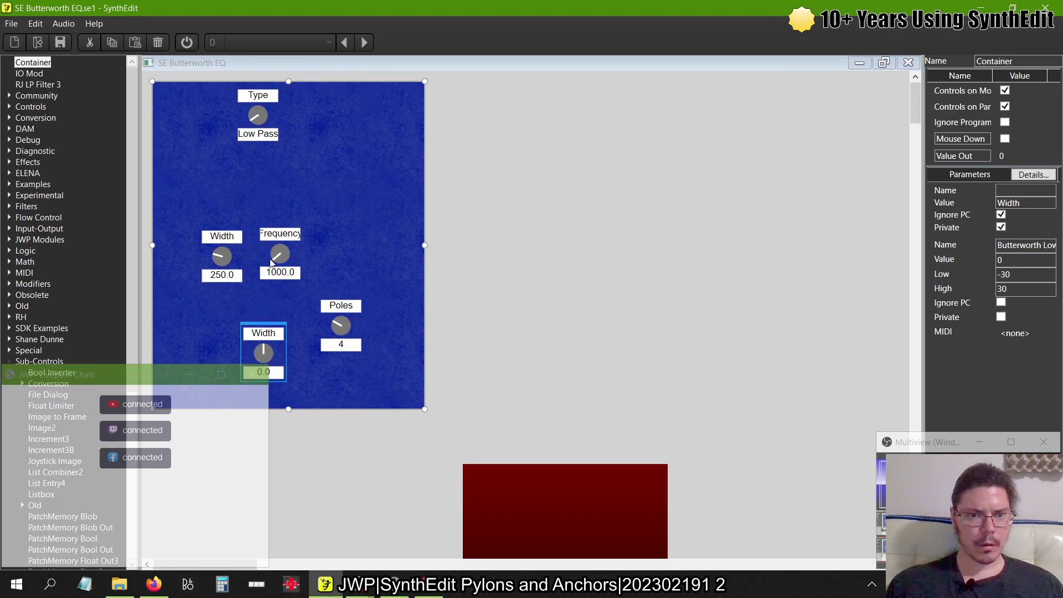
- Return to the structure view and change the label text of the knob container feeding the Gain pass-through container to Gain
{"action": "left_click", "coordinate": [908, 62]}
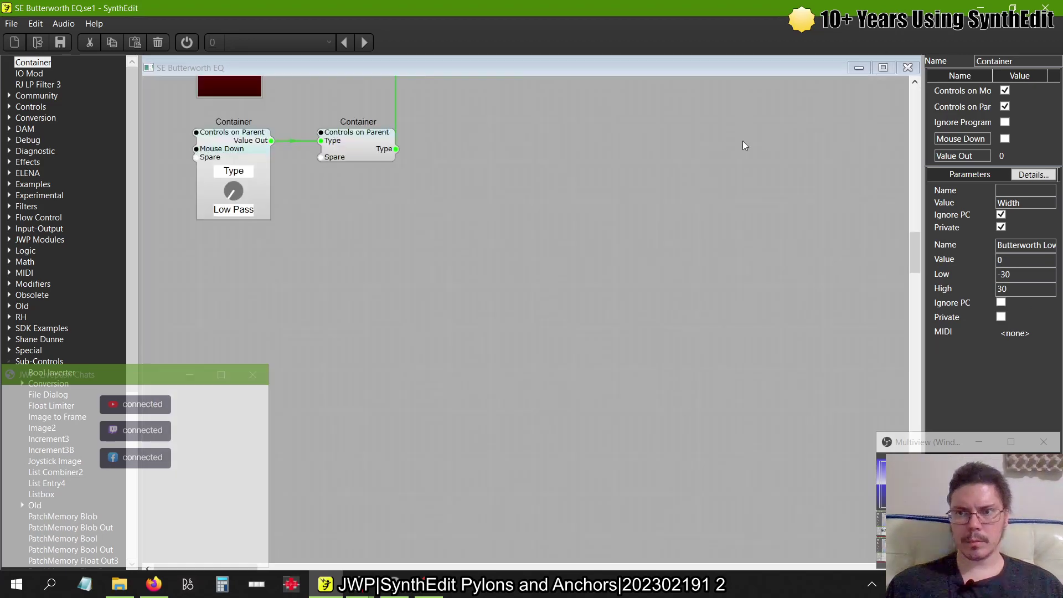
{"action": "scroll", "coordinate": [378, 299], "scroll_direction": "up", "scroll_amount": 10}
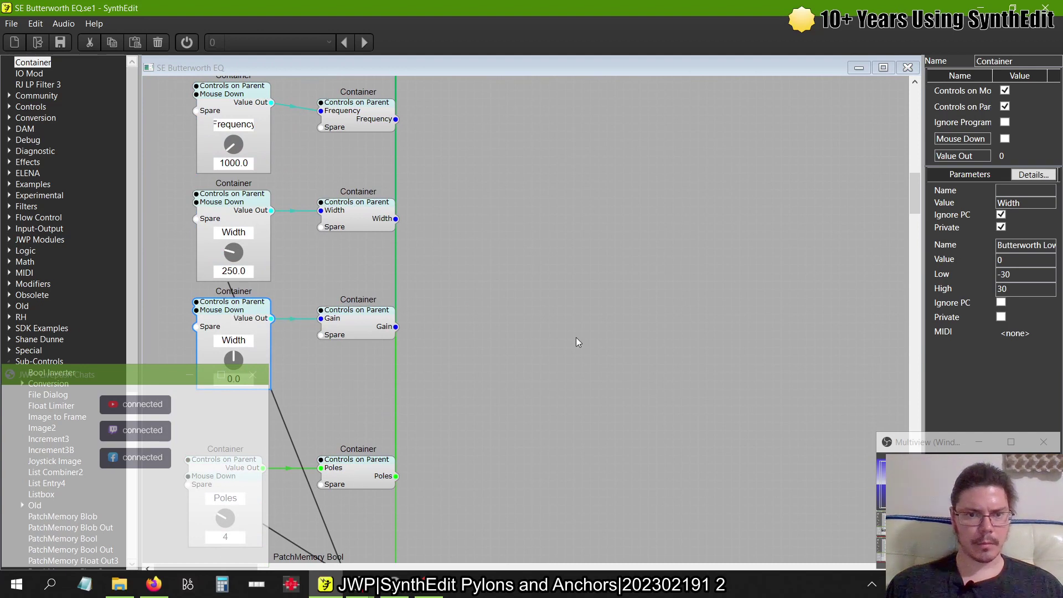
{"action": "double_click", "coordinate": [1028, 205]}
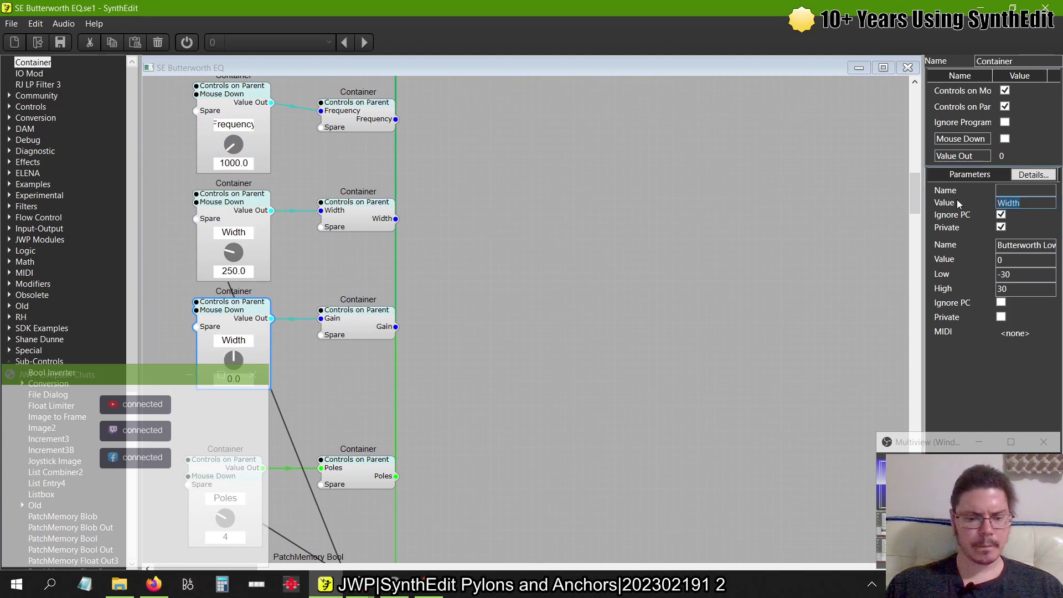
{"action": "type", "text": "Gaion"}
{"action": "key", "text": "BackSpace"}
{"action": "key", "text": "BackSpace"}
{"action": "key", "text": "BackSpace"}
{"action": "key", "text": "BackSpace"}
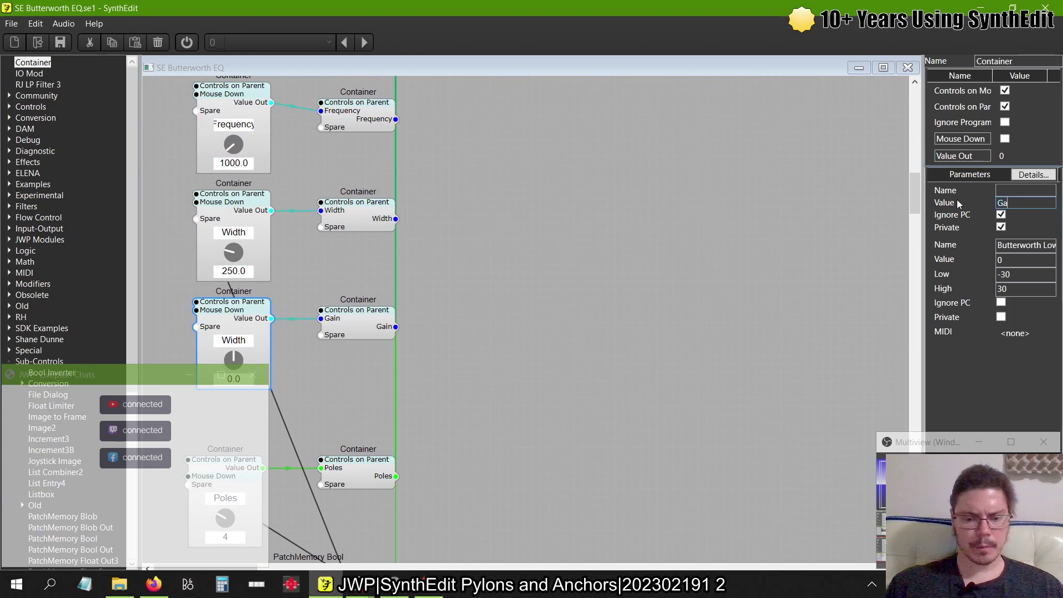
{"action": "type", "text": "ain"}
{"action": "key", "text": "Tab"}
- Reopen the panel layout, move the Gain knob up beneath Type, and place the Frequency knob in the lower part of the panel
{"action": "right_click", "coordinate": [625, 225]}
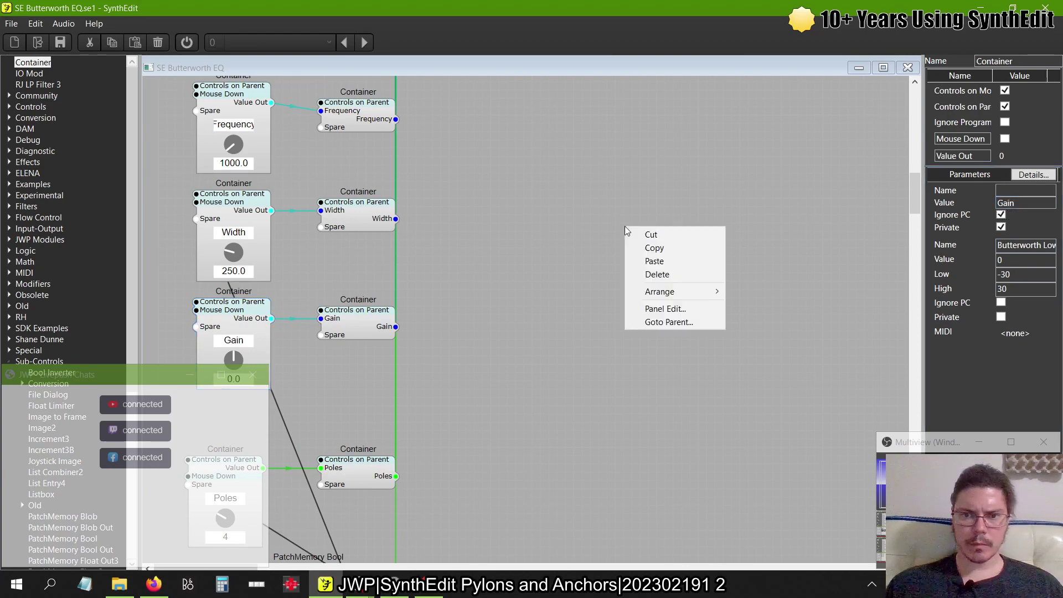
{"action": "left_click", "coordinate": [653, 306]}
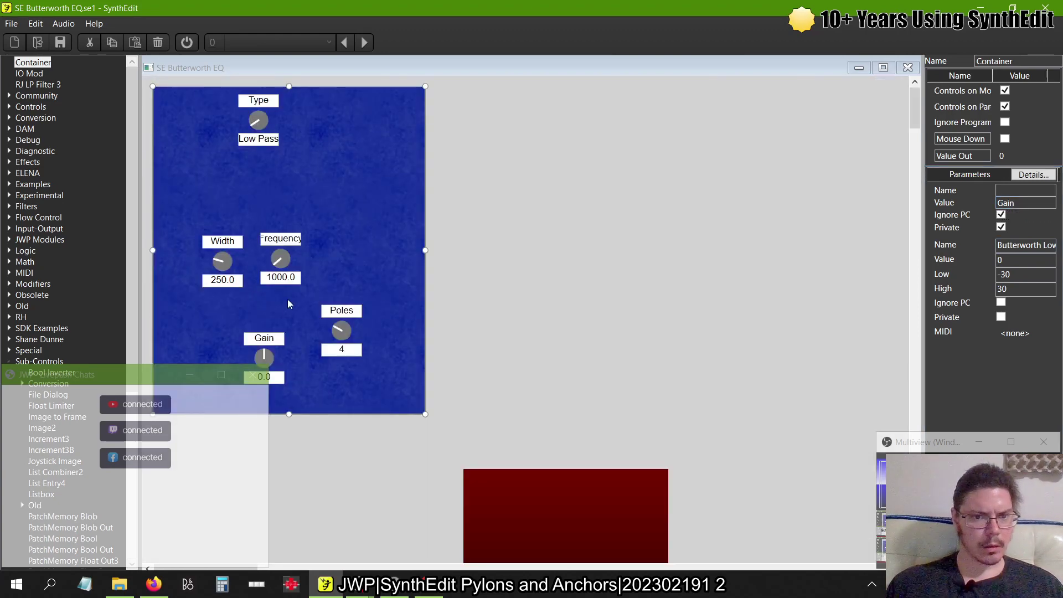
{"action": "left_click_drag", "start_coordinate": [269, 328], "coordinate": [263, 190]}
{"action": "left_click", "coordinate": [296, 237]}
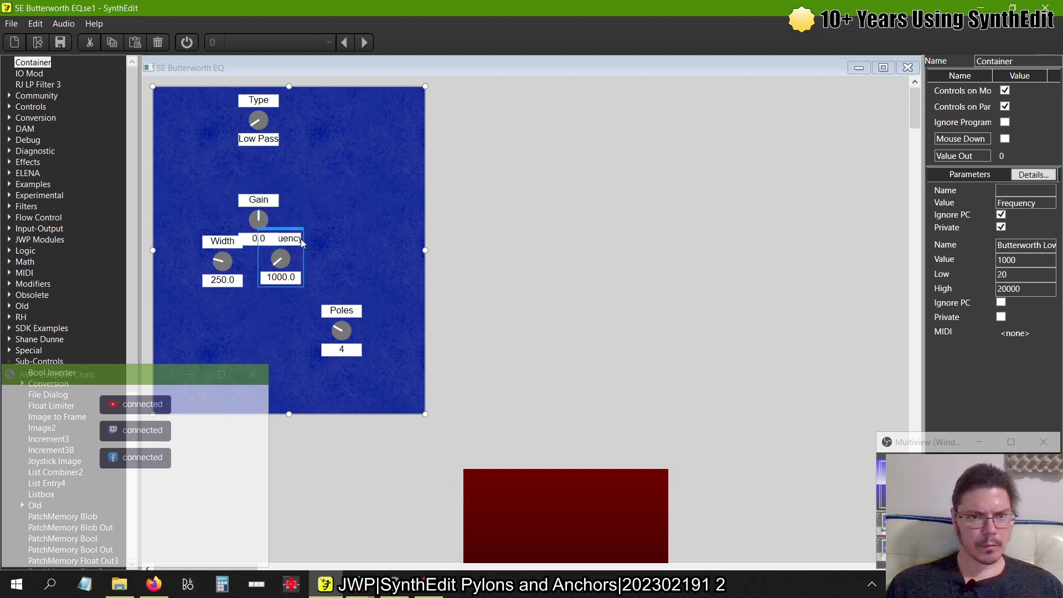
{"action": "left_click_drag", "start_coordinate": [297, 237], "coordinate": [269, 300]}
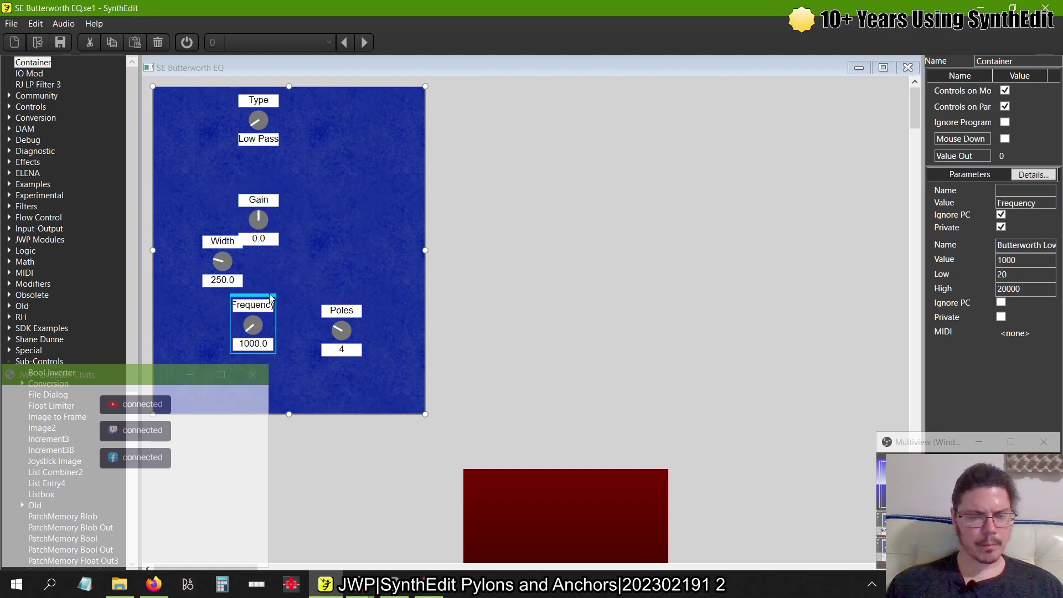
- Stack the Poles knob directly under the Type knob and the Gain knob directly under Poles in one column
{"action": "left_click", "coordinate": [349, 302]}
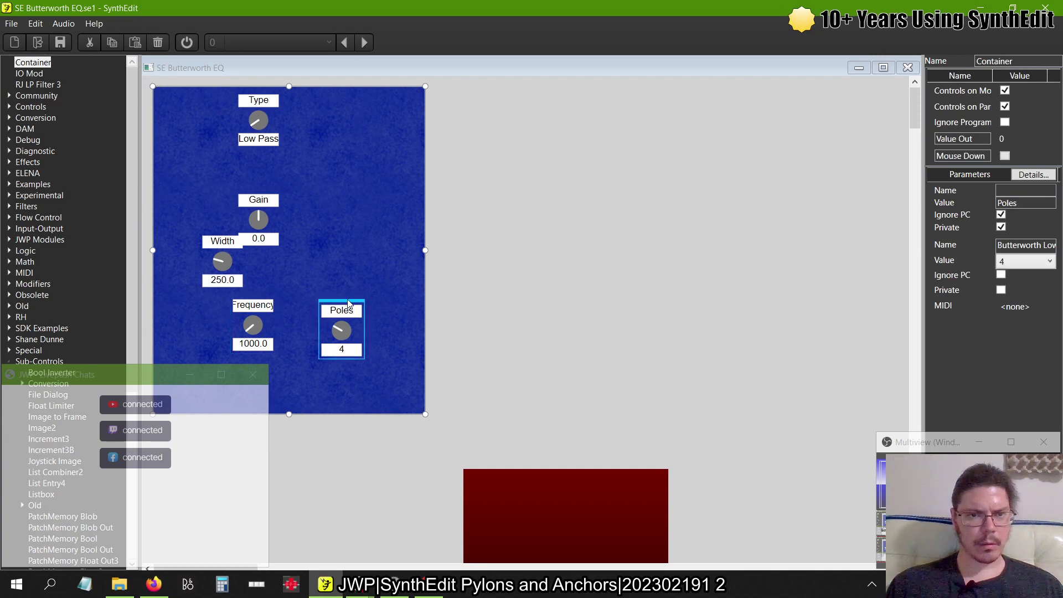
{"action": "left_click_drag", "start_coordinate": [349, 302], "coordinate": [266, 148]}
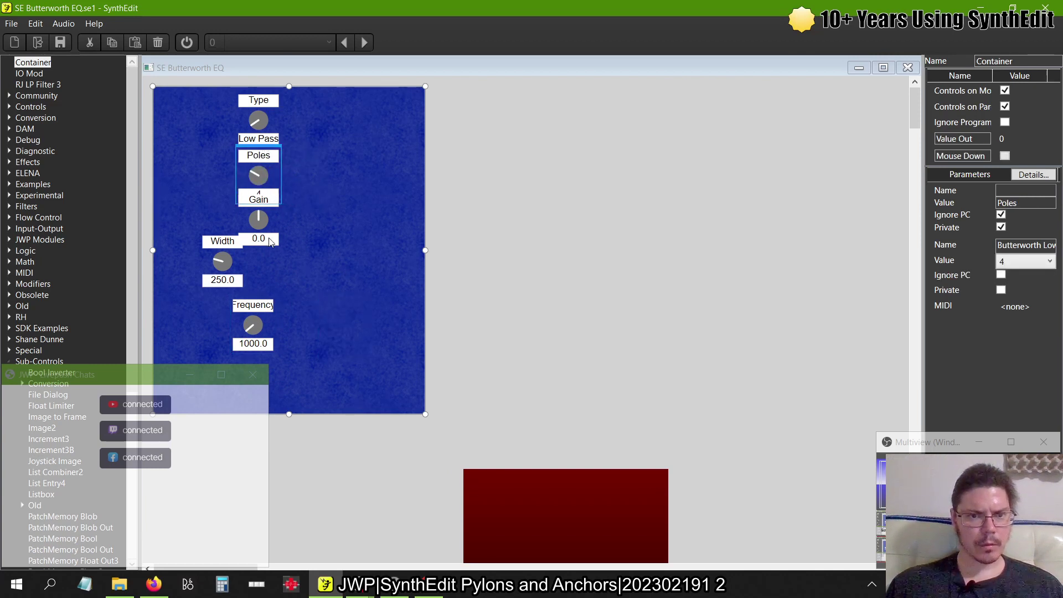
{"action": "left_click", "coordinate": [271, 242]}
{"action": "left_click_drag", "start_coordinate": [270, 192], "coordinate": [267, 202]}
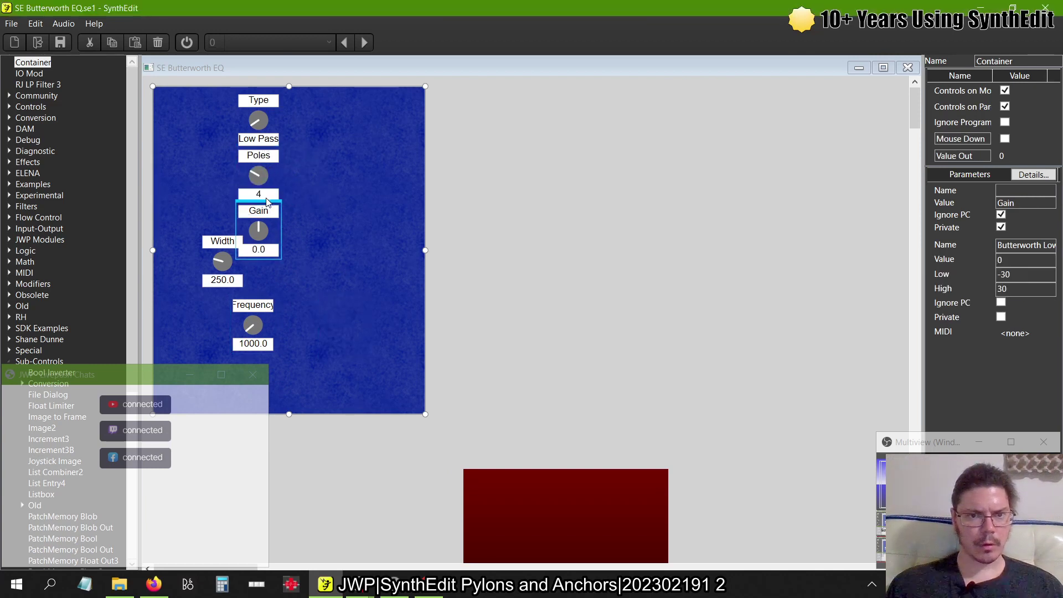
- Move the Frequency knob farther down the panel and place the Width knob directly beneath Gain in the same column
{"action": "left_click", "coordinate": [222, 242]}
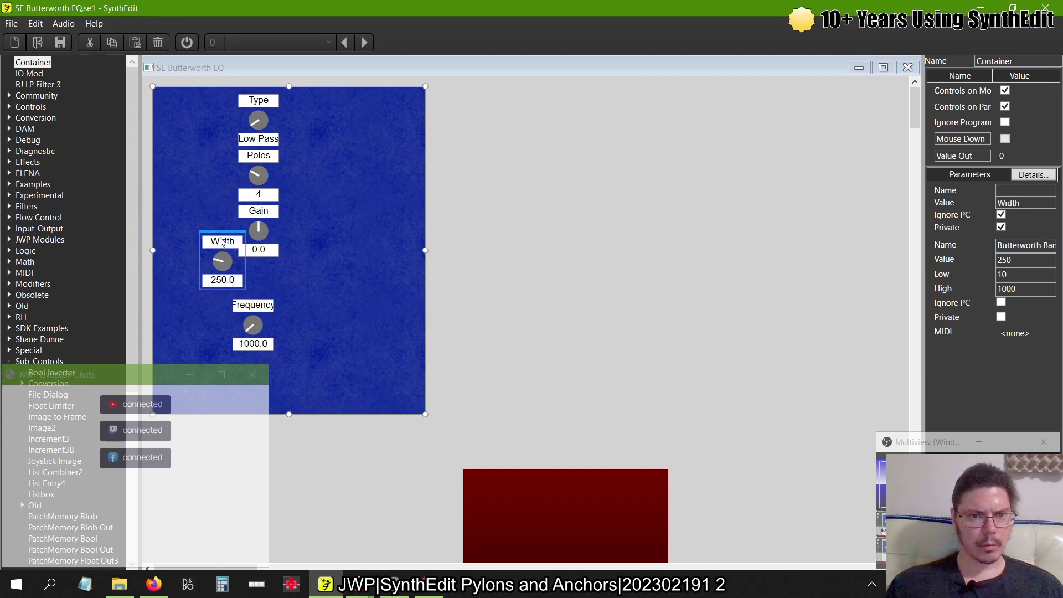
{"action": "left_click_drag", "start_coordinate": [221, 242], "coordinate": [312, 260]}
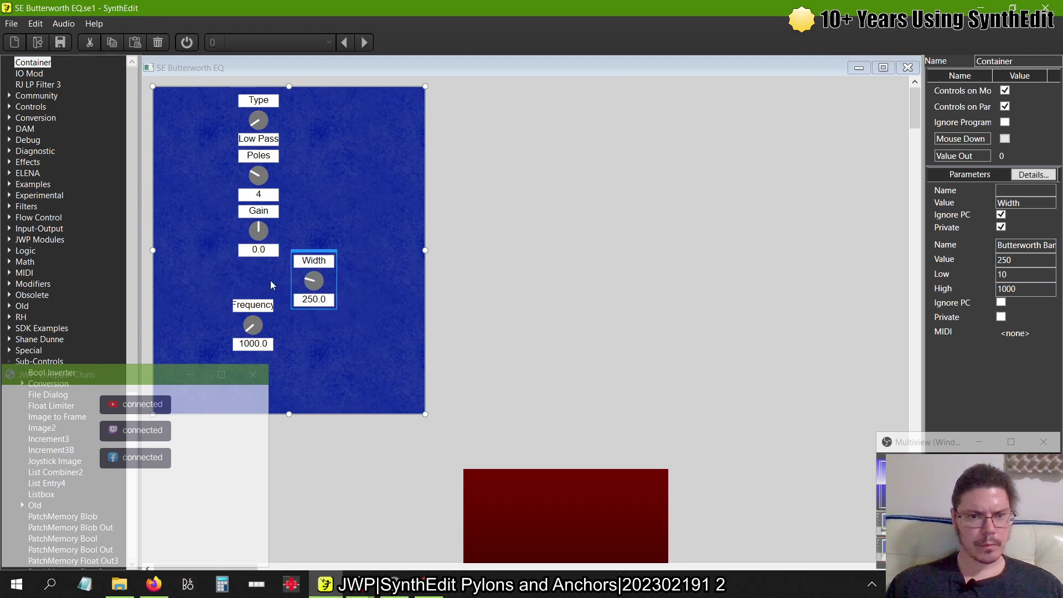
{"action": "left_click", "coordinate": [258, 305]}
{"action": "left_click_drag", "start_coordinate": [254, 300], "coordinate": [254, 339]}
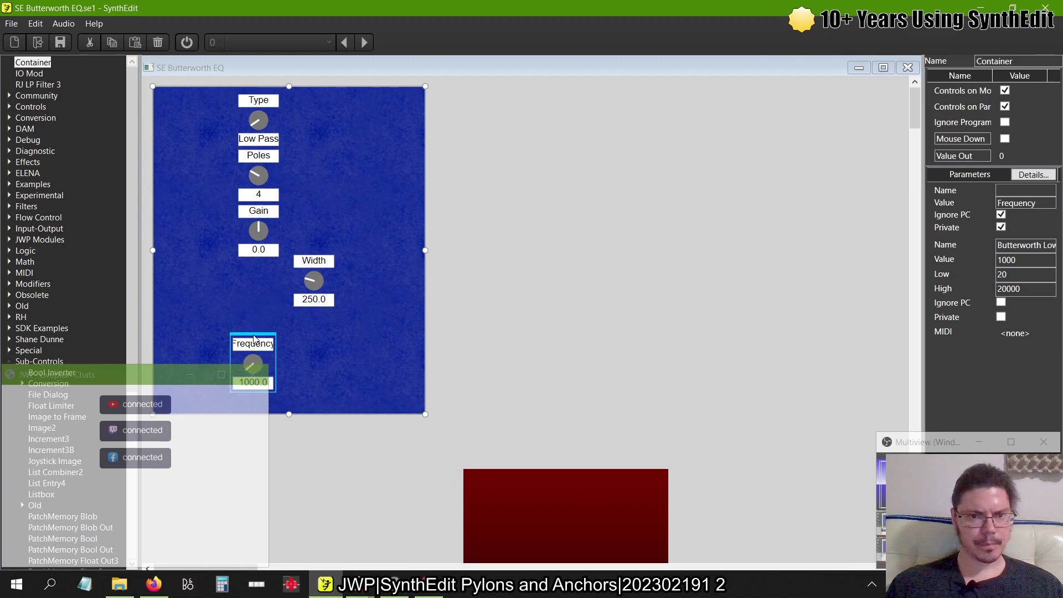
{"action": "left_click", "coordinate": [312, 259]}
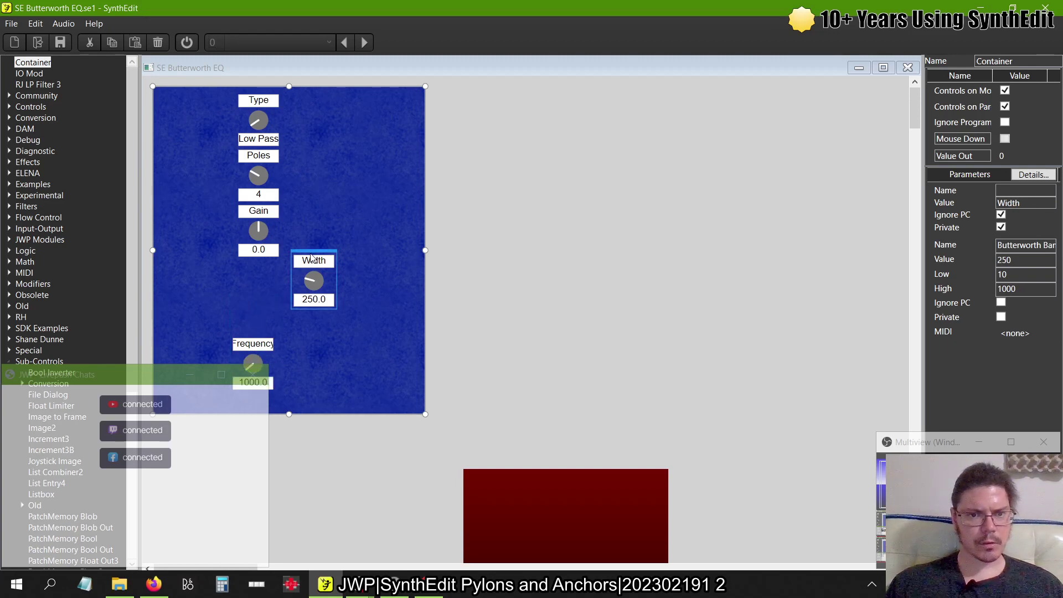
{"action": "left_click_drag", "start_coordinate": [312, 258], "coordinate": [260, 262]}
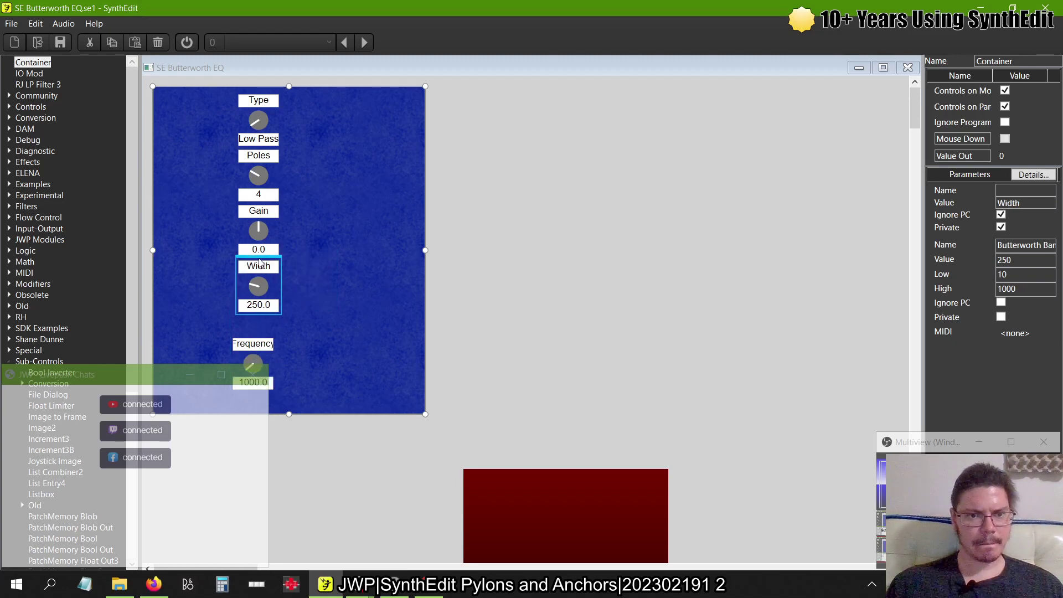
- Align the Frequency knob with the column and swap its order with Width, so Frequency sits directly beneath Gain and Width beneath Frequency
{"action": "left_click", "coordinate": [261, 345]}
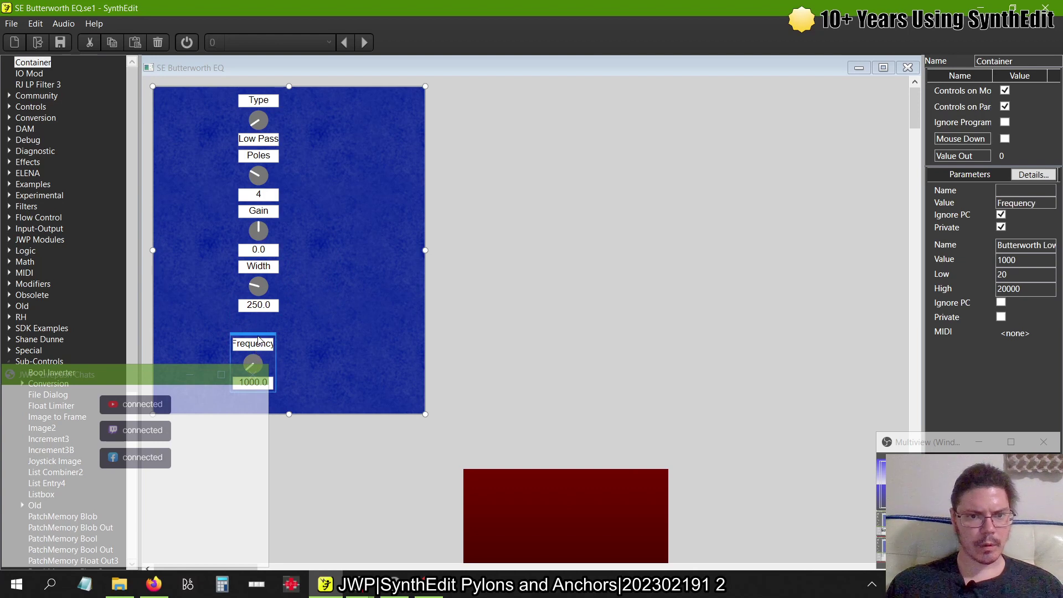
{"action": "left_click_drag", "start_coordinate": [258, 340], "coordinate": [264, 317]}
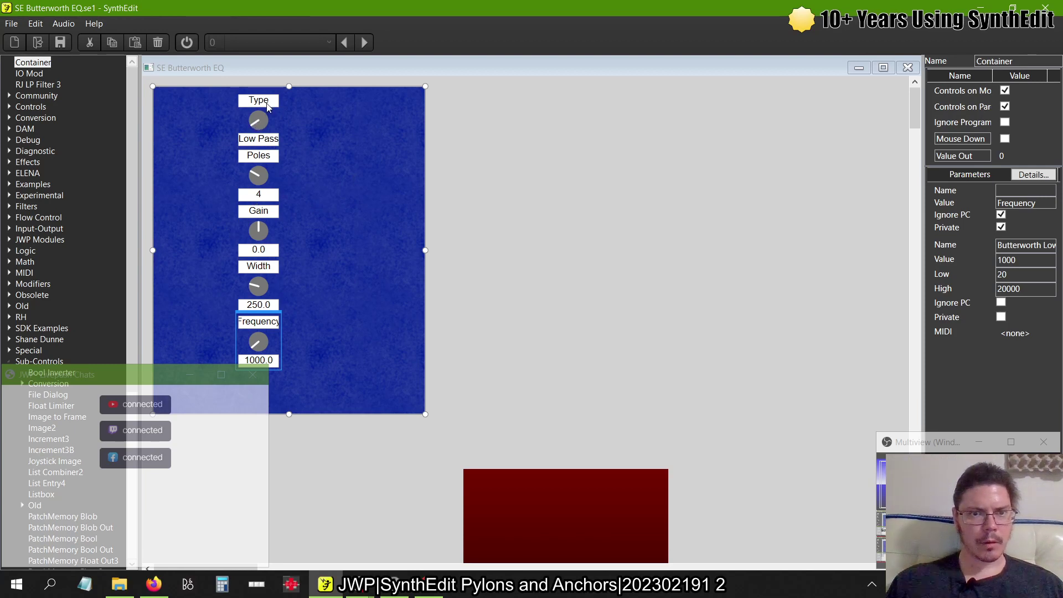
{"action": "left_click", "coordinate": [261, 265]}
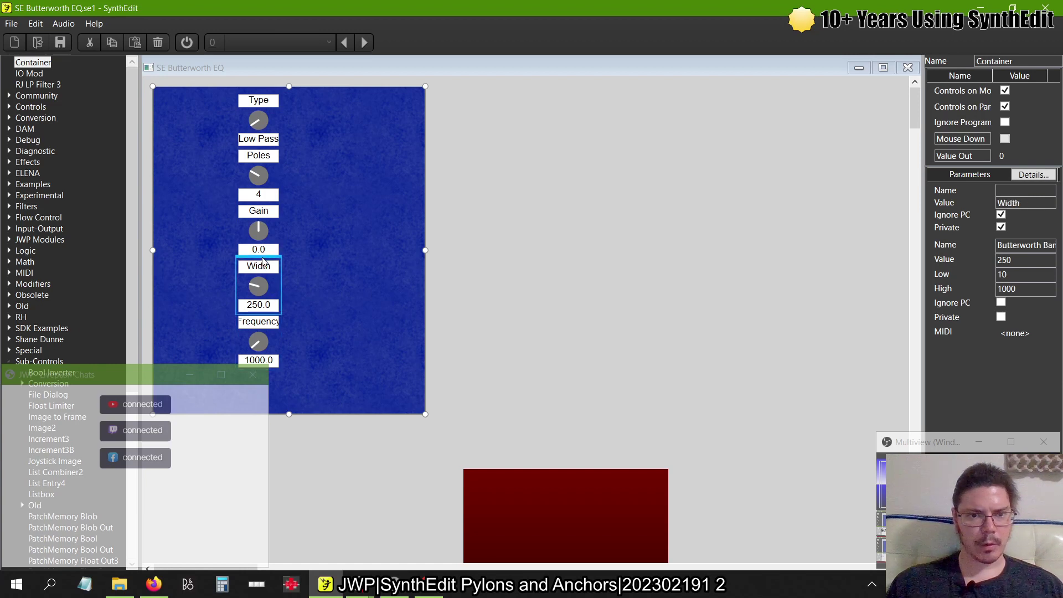
{"action": "left_click_drag", "start_coordinate": [263, 260], "coordinate": [317, 366]}
{"action": "left_click", "coordinate": [260, 316]}
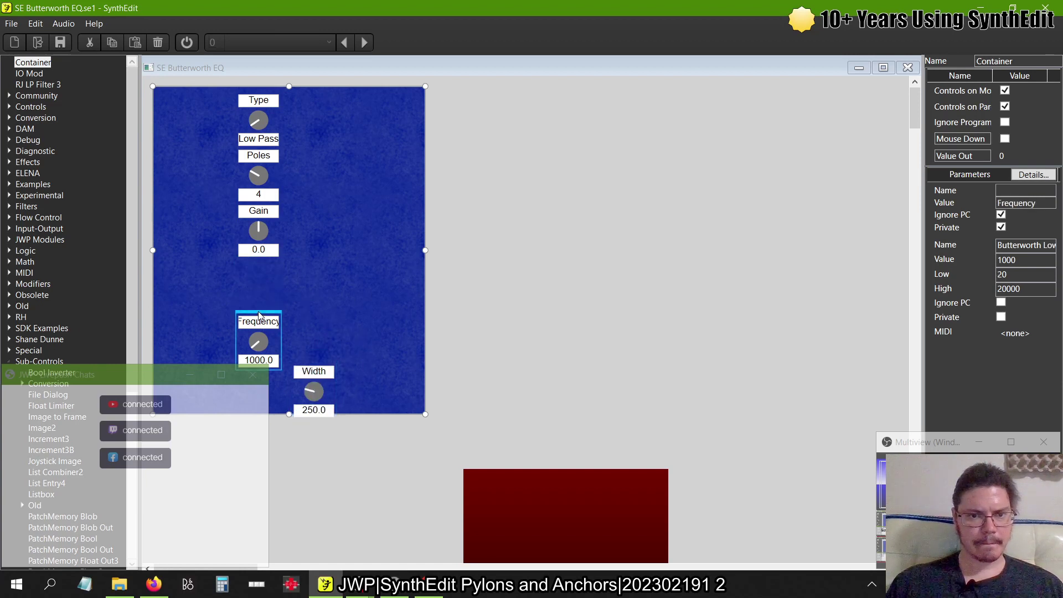
{"action": "left_click_drag", "start_coordinate": [259, 317], "coordinate": [259, 262]}
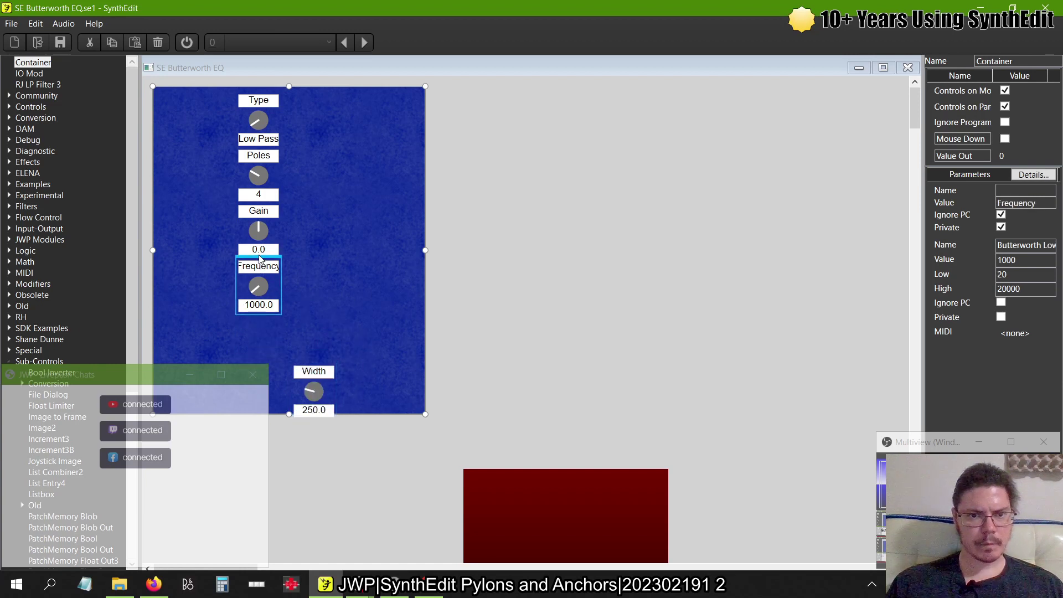
{"action": "left_click", "coordinate": [312, 365]}
{"action": "left_click_drag", "start_coordinate": [310, 359], "coordinate": [257, 313]}
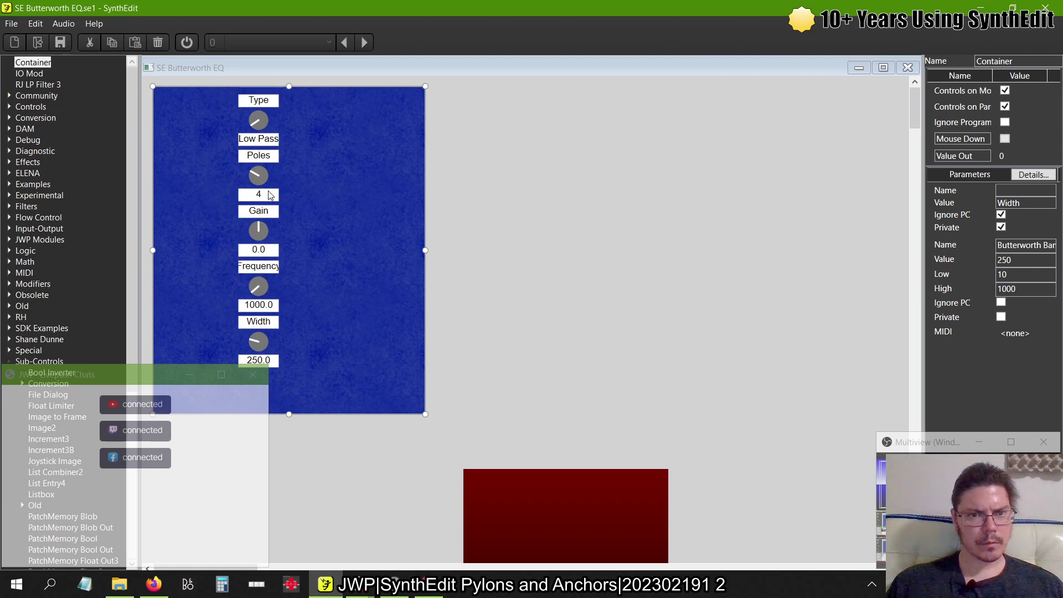
- Try the Poles knob, turn the Type knob to Band Shelf, and close the panel layout
{"action": "left_click_drag", "start_coordinate": [256, 175], "coordinate": [263, 159]}
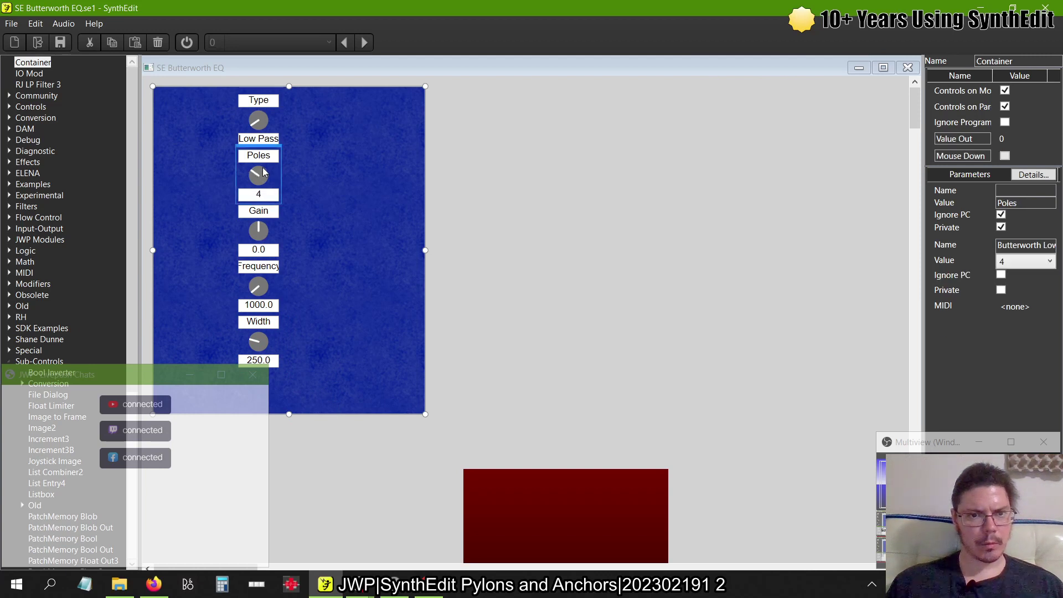
{"action": "left_click_drag", "start_coordinate": [258, 120], "coordinate": [251, 11]}
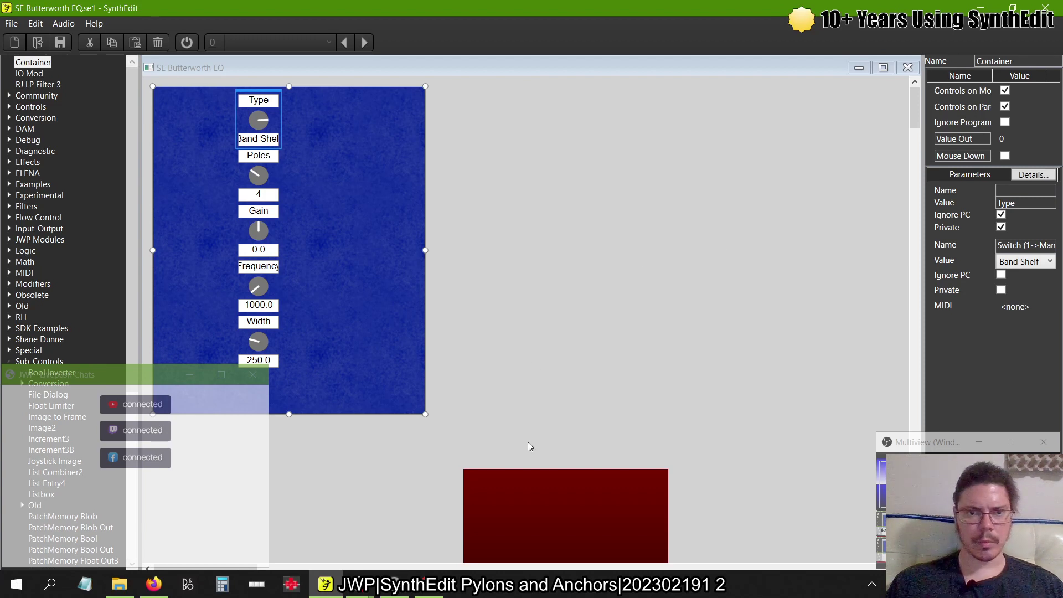
{"action": "left_click", "coordinate": [908, 68]}
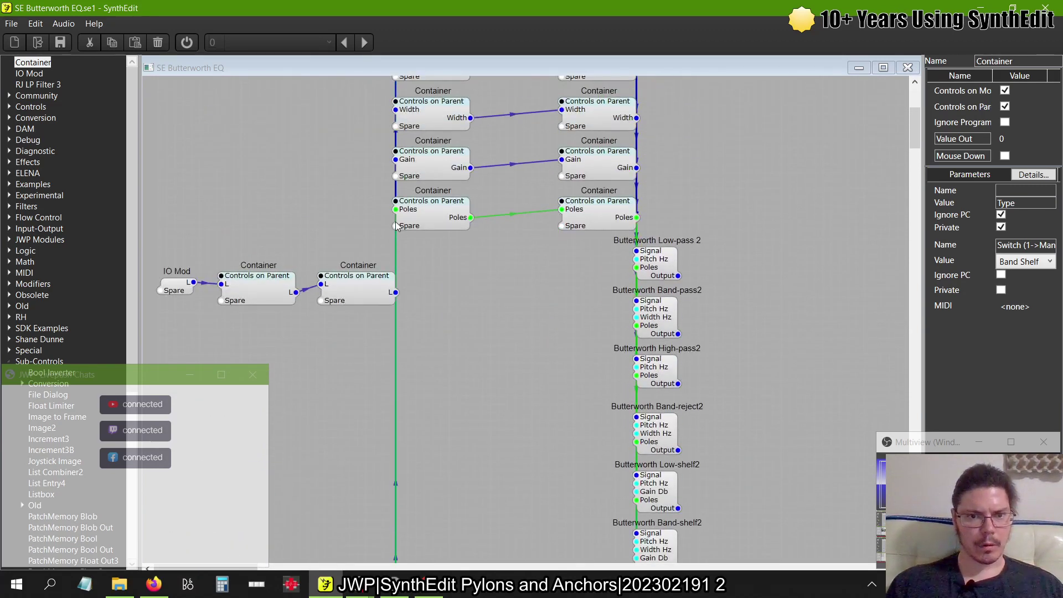
- Copy the two chained L containers after the IO Mod and paste them beside the Butterworth Low-pass 2 filter
{"action": "left_click_drag", "start_coordinate": [450, 352], "coordinate": [215, 262]}
{"action": "scroll", "coordinate": [317, 352], "scroll_direction": "up", "scroll_amount": 5}
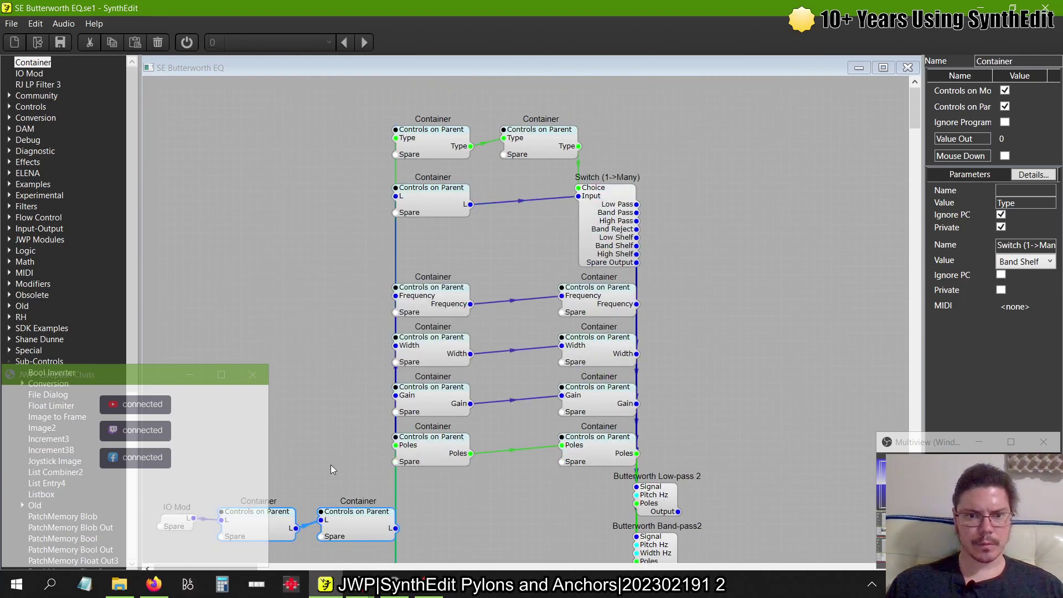
{"action": "right_click", "coordinate": [342, 514]}
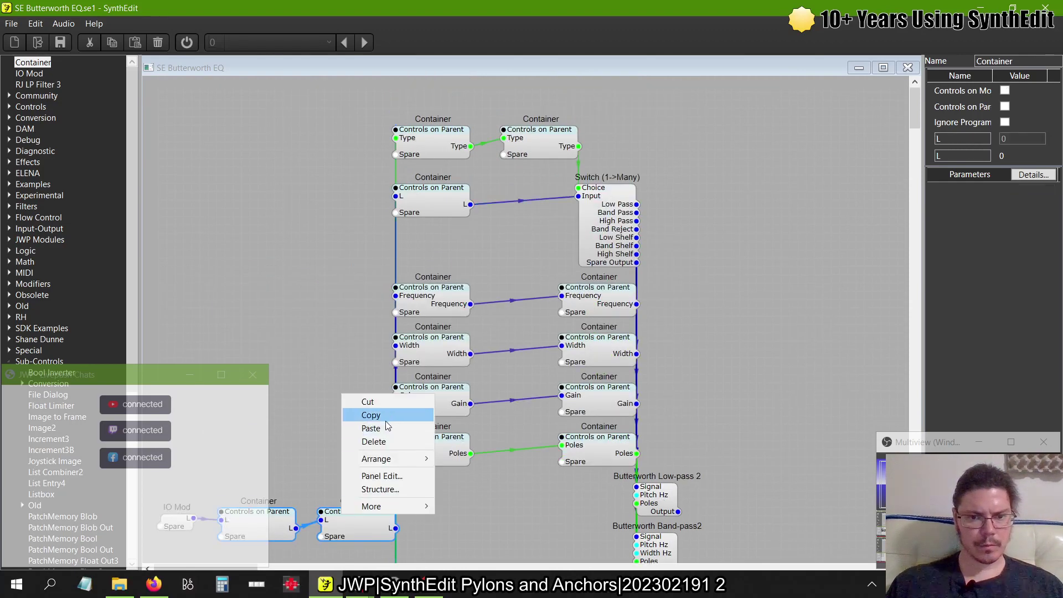
{"action": "left_click", "coordinate": [360, 415]}
{"action": "scroll", "coordinate": [499, 435], "scroll_direction": "down", "scroll_amount": 5}
{"action": "scroll", "coordinate": [498, 435], "scroll_direction": "right", "scroll_amount": 3}
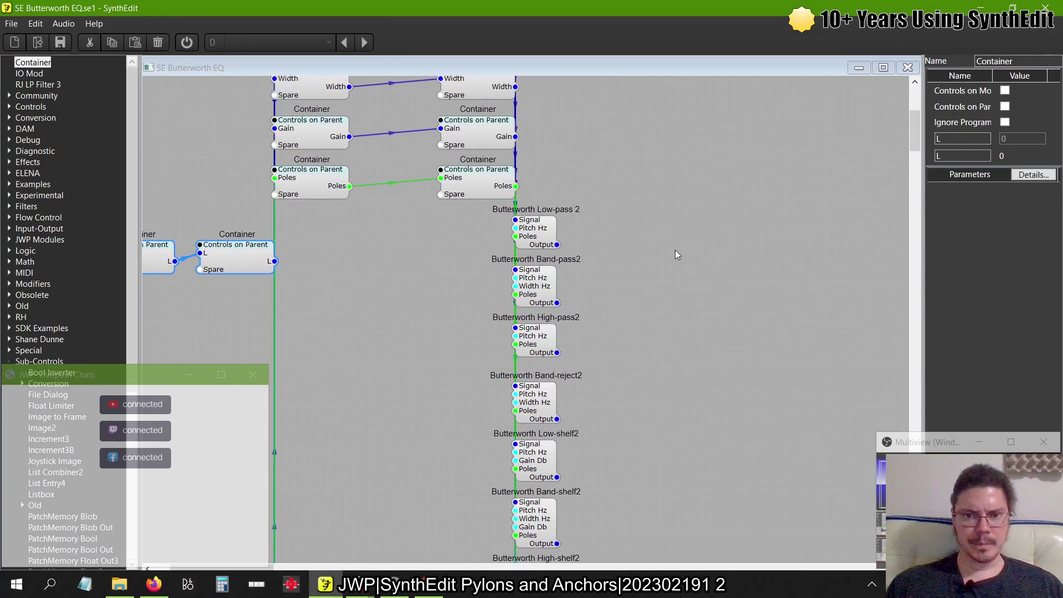
{"action": "right_click", "coordinate": [665, 238]}
{"action": "left_click", "coordinate": [698, 268]}
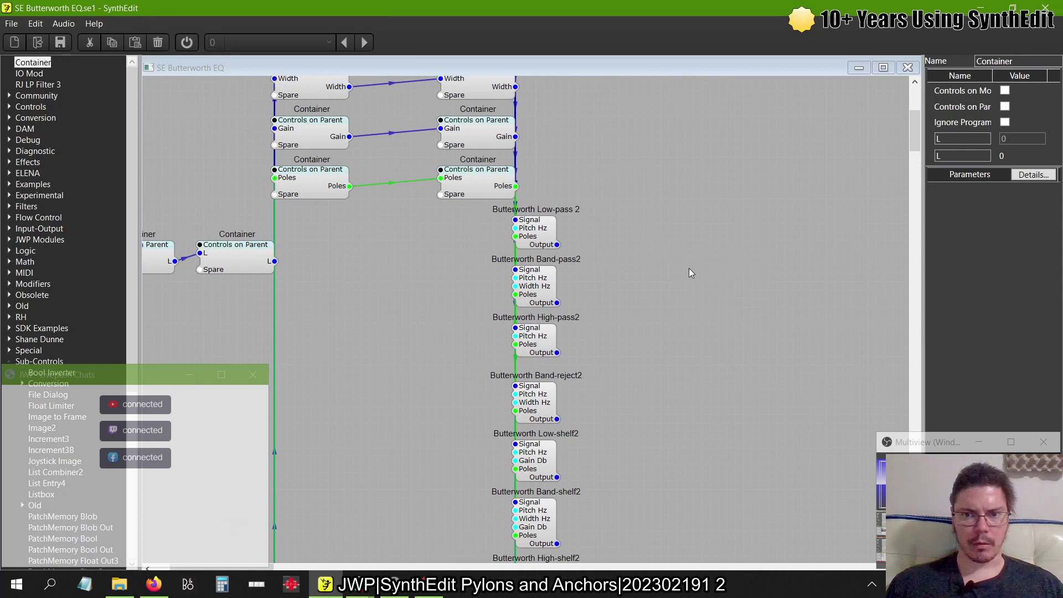
- Delete the first pasted container, align the other with Butterworth Low-pass 2, and connect that filter's Output to its L input
{"action": "left_click", "coordinate": [668, 250]}
{"action": "key", "text": "Delete"}
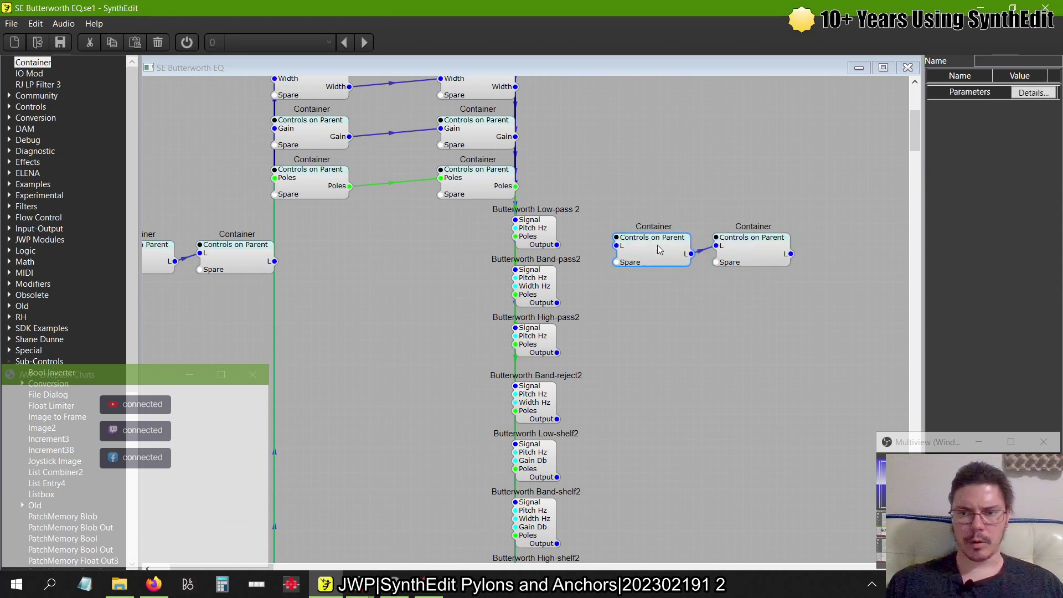
{"action": "left_click_drag", "start_coordinate": [742, 242], "coordinate": [640, 225]}
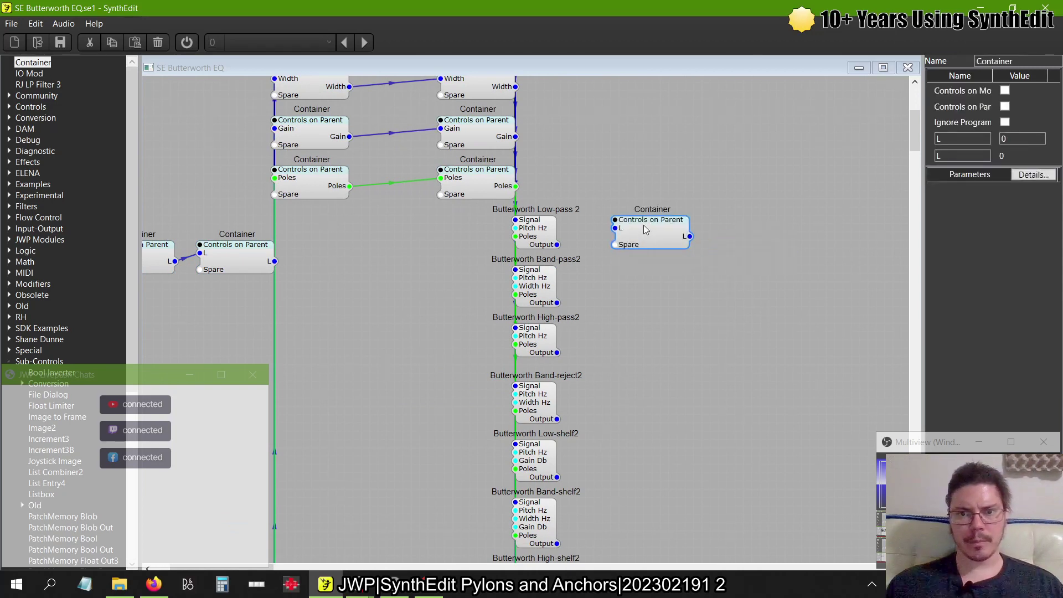
{"action": "left_click_drag", "start_coordinate": [558, 245], "coordinate": [616, 228]}
- Paste another L container beside Butterworth Band-pass2 and connect that filter's Output to its L input
{"action": "right_click", "coordinate": [648, 244]}
{"action": "right_click", "coordinate": [629, 302]}
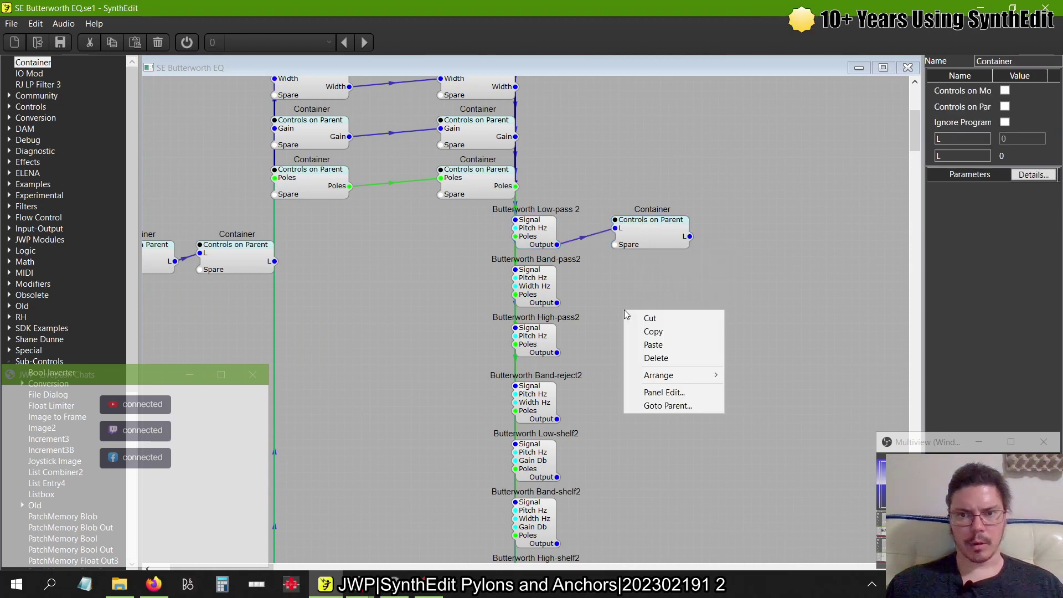
{"action": "left_click", "coordinate": [668, 348]}
{"action": "left_click_drag", "start_coordinate": [661, 318], "coordinate": [643, 294]}
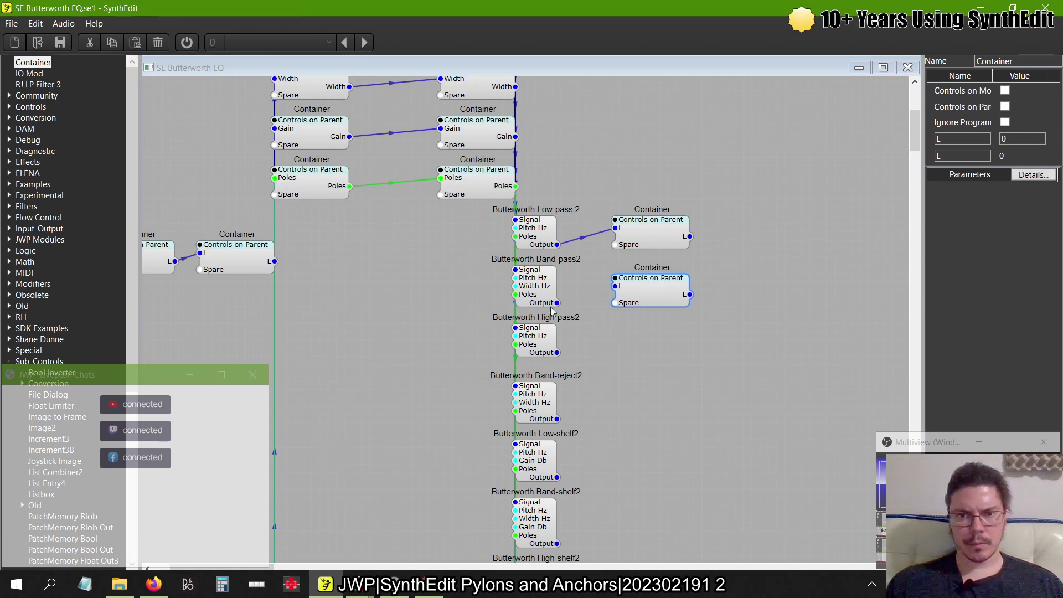
{"action": "left_click_drag", "start_coordinate": [558, 303], "coordinate": [619, 286]}
- Copy the two L containers beside the low-pass and band-pass filters and line up the pasted pair beside High-pass2 and Band-reject2
{"action": "left_click_drag", "start_coordinate": [791, 394], "coordinate": [610, 213]}
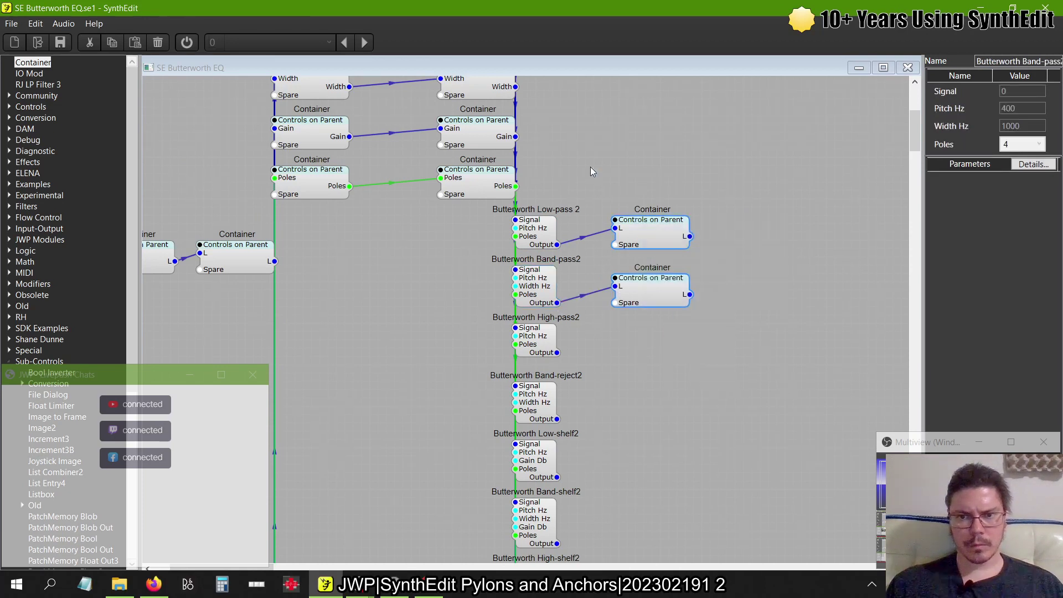
{"action": "right_click", "coordinate": [658, 238]}
{"action": "left_click", "coordinate": [673, 265]}
{"action": "right_click", "coordinate": [627, 379]}
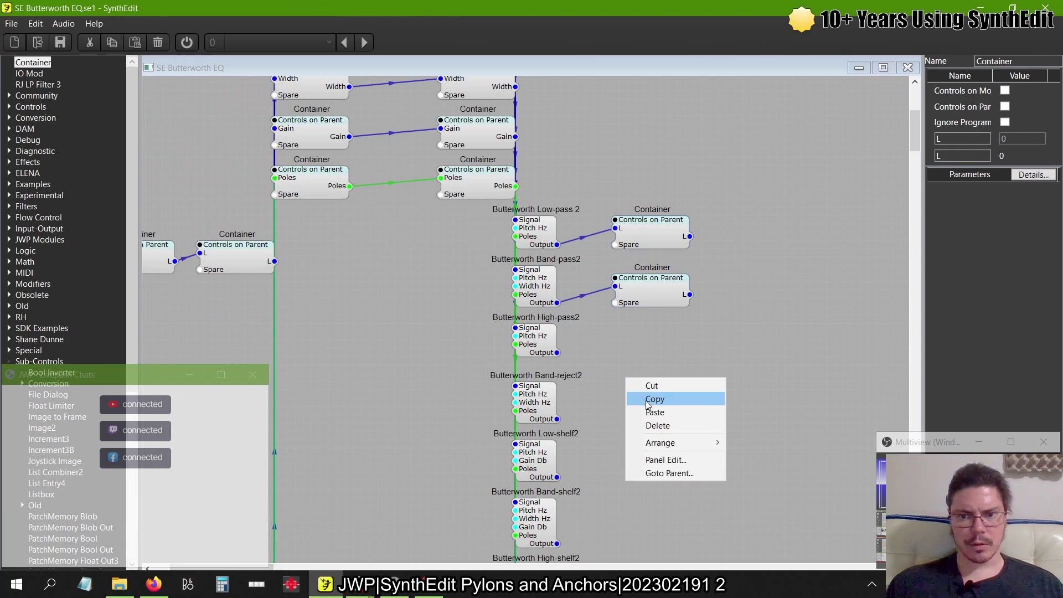
{"action": "left_click", "coordinate": [645, 410]}
{"action": "left_click_drag", "start_coordinate": [662, 379], "coordinate": [649, 350]}
- Copy the column of four L containers and paste the duplicates next to it
{"action": "left_click_drag", "start_coordinate": [720, 463], "coordinate": [701, 426]}
{"action": "right_click", "coordinate": [664, 257]}
{"action": "right_click", "coordinate": [645, 412]}
{"action": "key", "text": "Escape"}
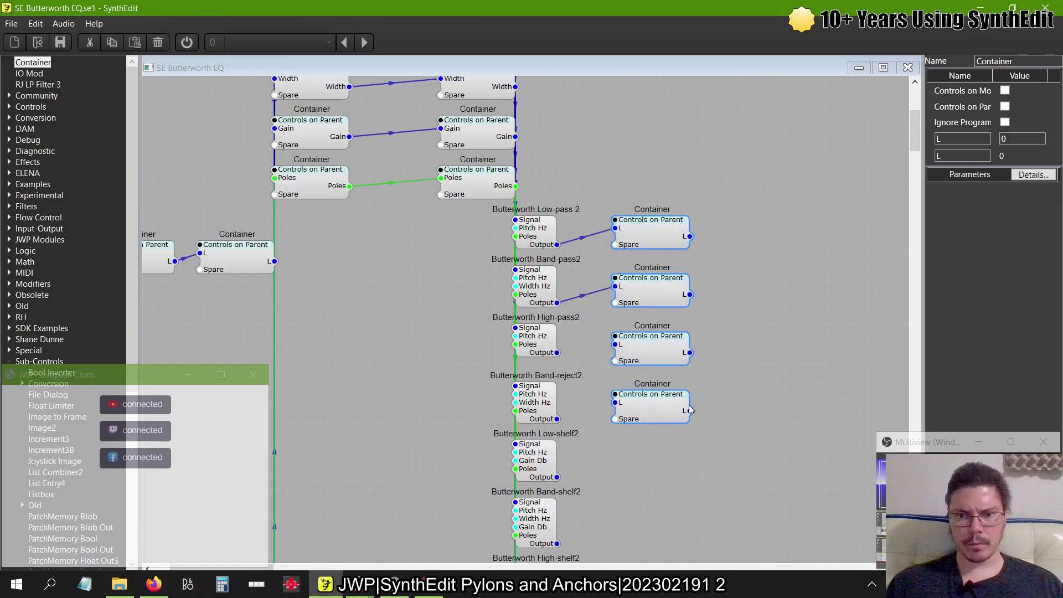
{"action": "right_click", "coordinate": [728, 322]}
{"action": "left_click", "coordinate": [751, 359]}
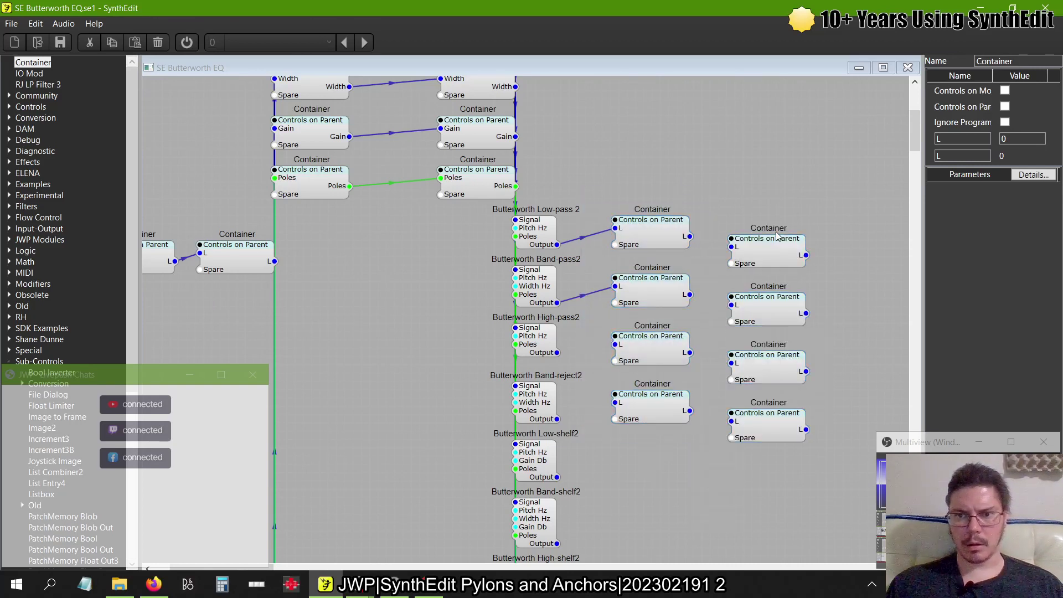
- Continue the container column with the four pasted copies beside the shelf filters and delete the surplus one at the end
{"action": "left_click_drag", "start_coordinate": [775, 232], "coordinate": [739, 496]}
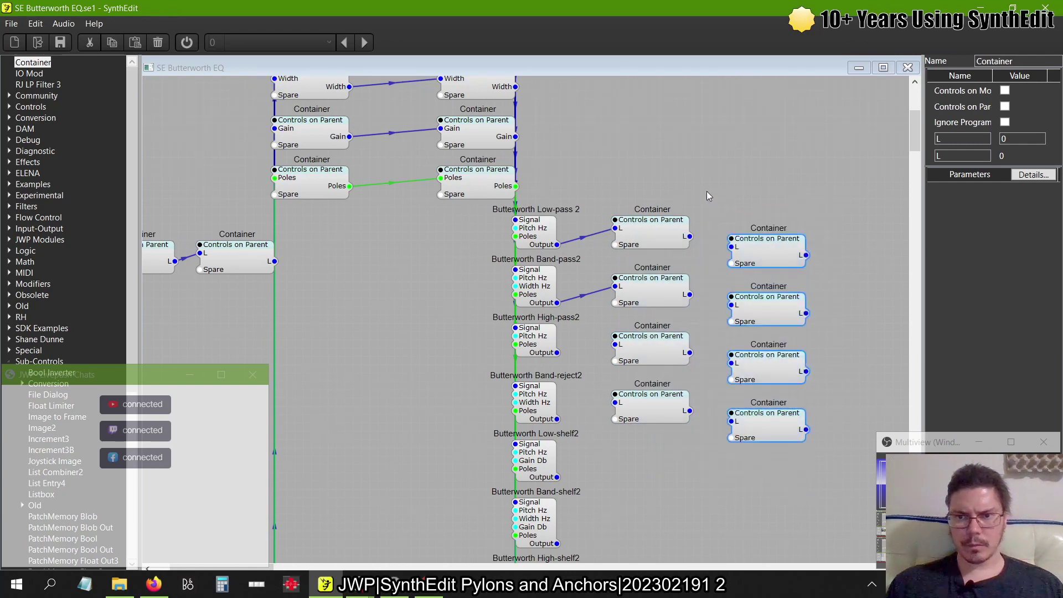
{"action": "left_click_drag", "start_coordinate": [760, 265], "coordinate": [644, 307]}
{"action": "left_click", "coordinate": [587, 390]}
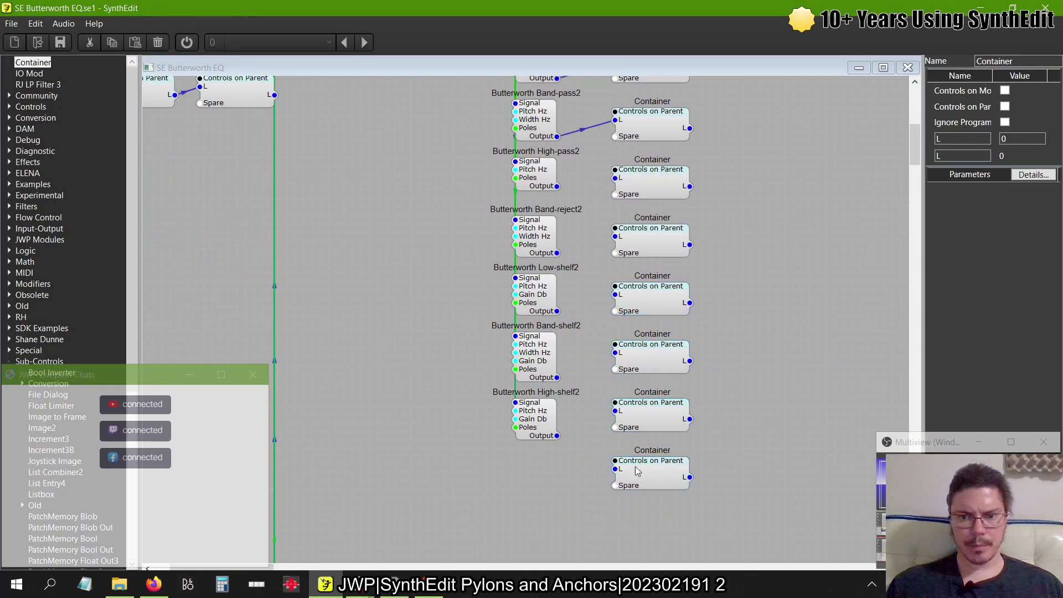
{"action": "left_click", "coordinate": [637, 485]}
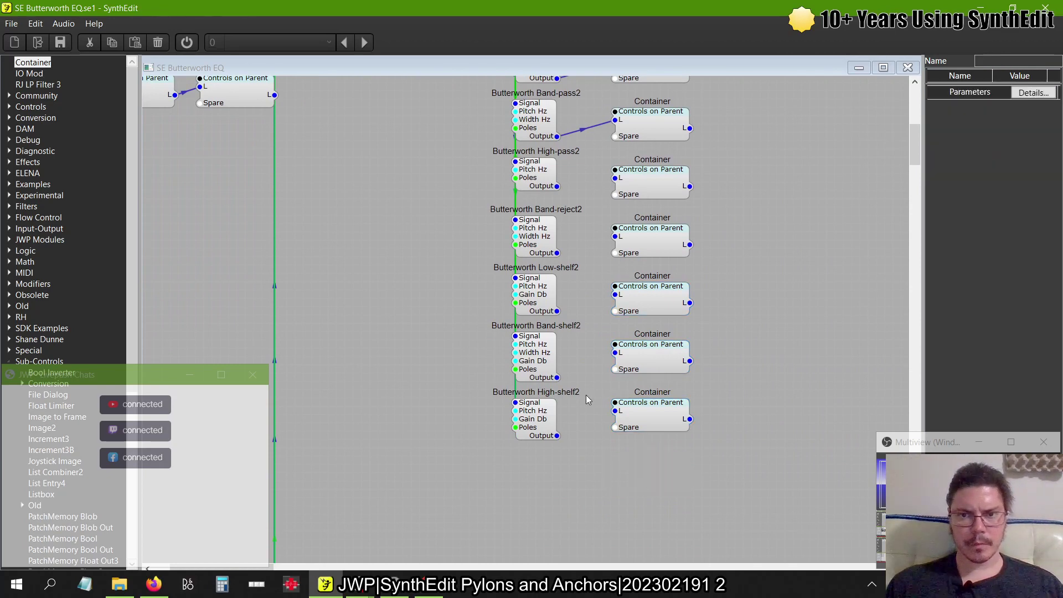
- Connect the Outputs of High-pass2, Band-reject2, Low-shelf2, Band-shelf2 and High-shelf2 to the L inputs of their neighbouring containers
{"action": "scroll", "coordinate": [585, 382], "scroll_direction": "up", "scroll_amount": 2}
{"action": "left_click_drag", "start_coordinate": [557, 303], "coordinate": [615, 295]}
{"action": "left_click_drag", "start_coordinate": [557, 369], "coordinate": [615, 352]}
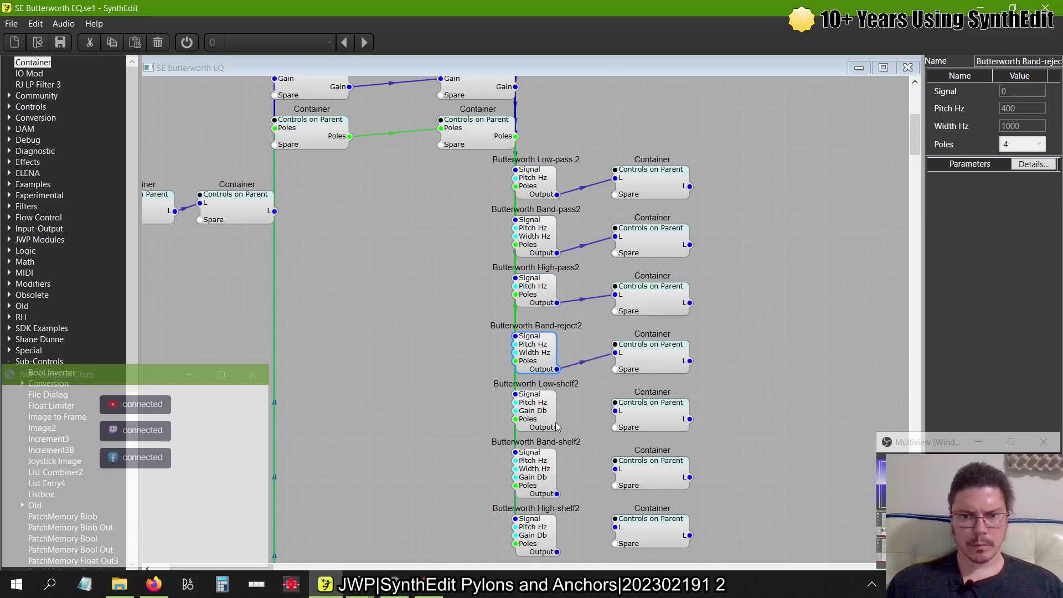
{"action": "left_click", "coordinate": [556, 422]}
{"action": "left_click_drag", "start_coordinate": [609, 415], "coordinate": [614, 411]}
{"action": "left_click_drag", "start_coordinate": [557, 493], "coordinate": [582, 490]}
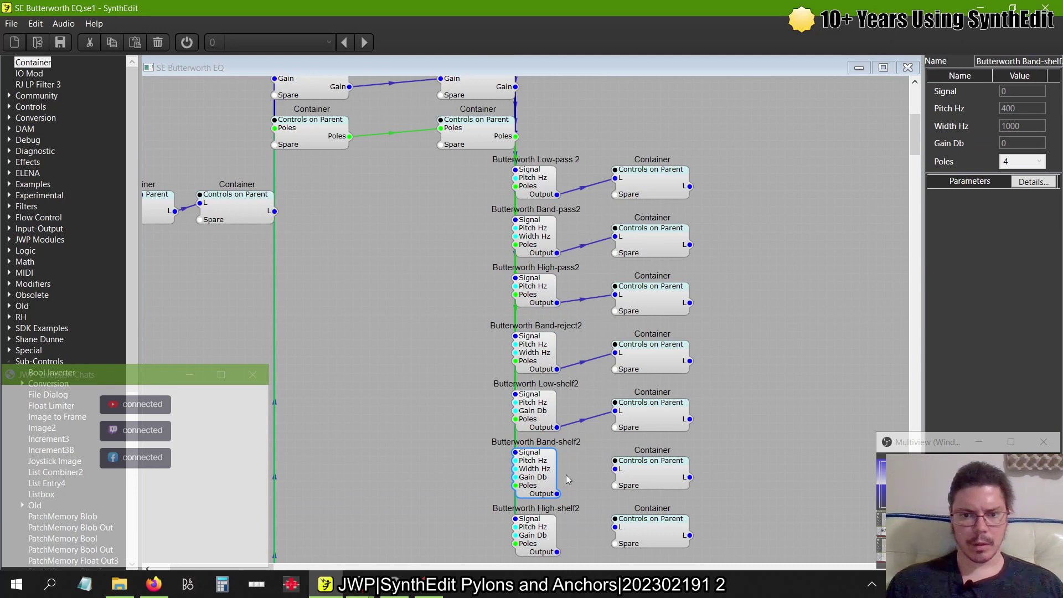
{"action": "left_click_drag", "start_coordinate": [557, 494], "coordinate": [615, 469]}
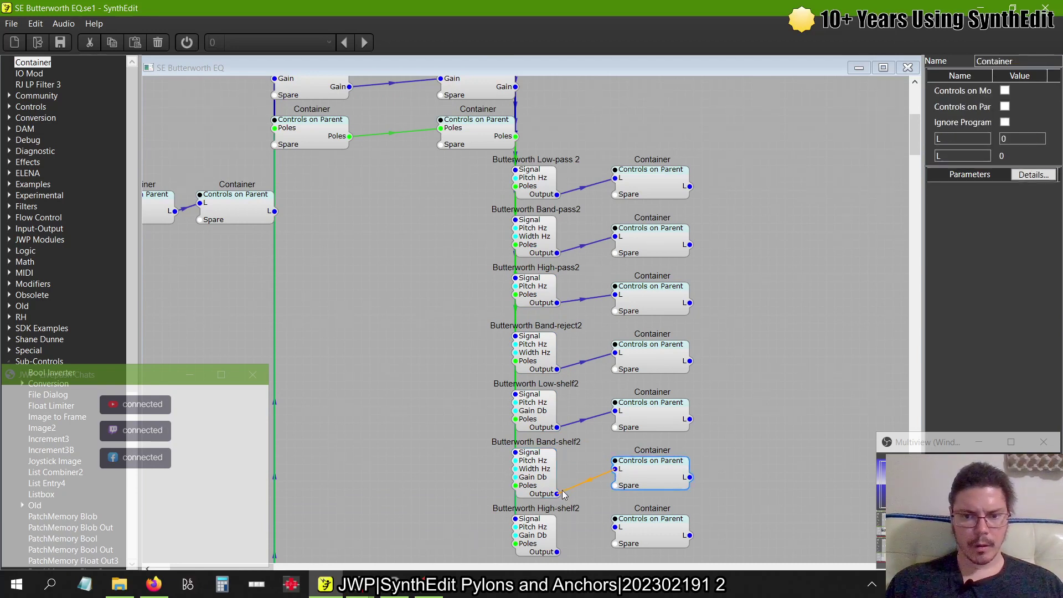
{"action": "left_click_drag", "start_coordinate": [557, 551], "coordinate": [583, 545]}
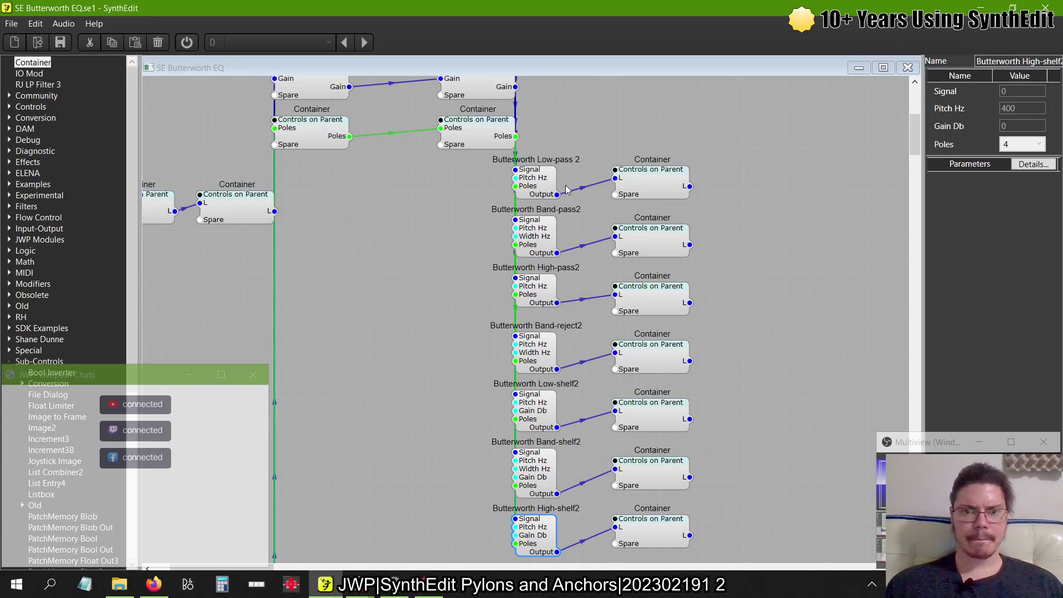
- Examine the structure from the Type switch down through the filters and their output containers
{"action": "scroll", "coordinate": [566, 189], "scroll_direction": "up", "scroll_amount": 10}
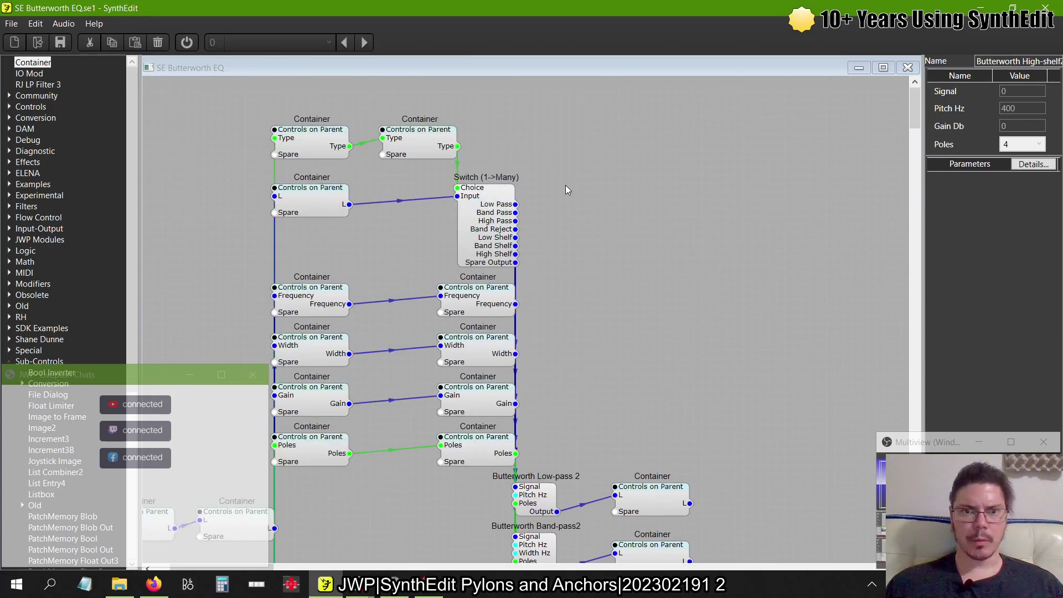
{"action": "scroll", "coordinate": [566, 188], "scroll_direction": "down", "scroll_amount": 5}
{"action": "scroll", "coordinate": [566, 189], "scroll_direction": "down", "scroll_amount": 8}
{"action": "scroll", "coordinate": [566, 189], "scroll_direction": "up", "scroll_amount": 4}
{"action": "scroll", "coordinate": [566, 189], "scroll_direction": "right", "scroll_amount": 3}
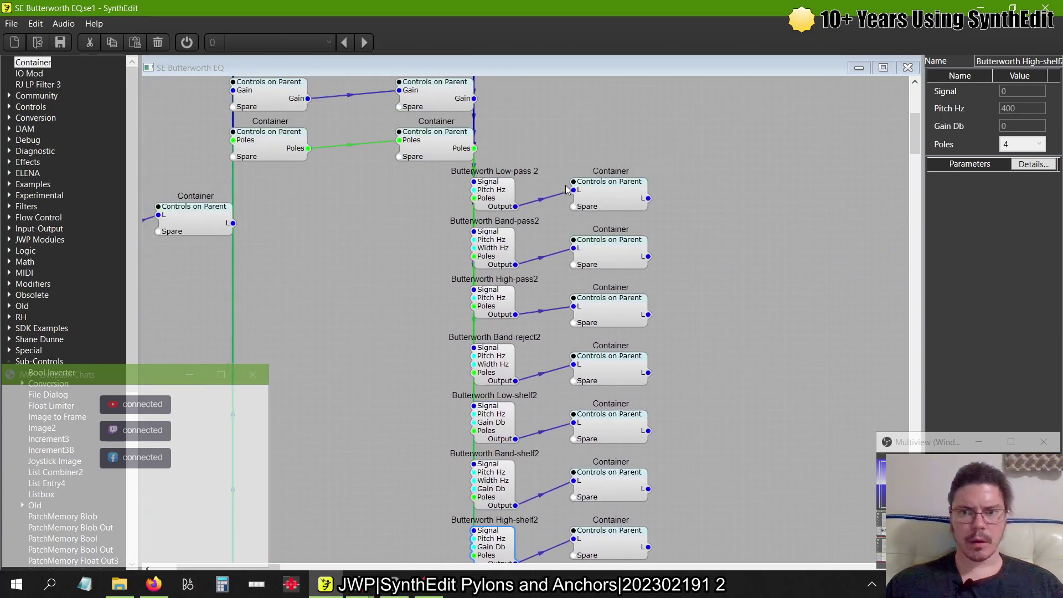
{"action": "scroll", "coordinate": [566, 189], "scroll_direction": "down", "scroll_amount": 3}
{"action": "scroll", "coordinate": [566, 189], "scroll_direction": "up", "scroll_amount": 4}
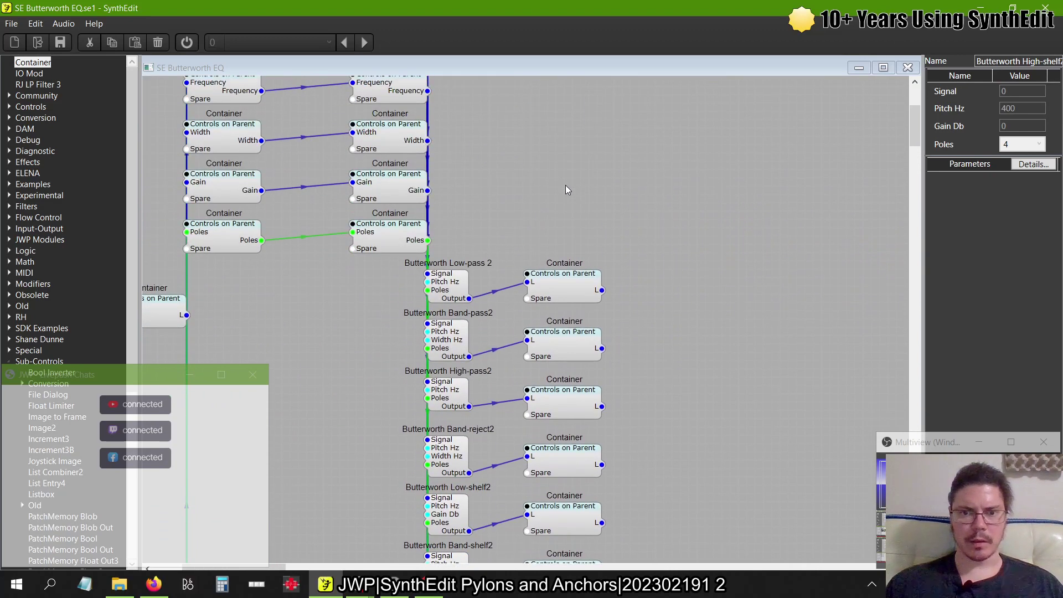
{"action": "scroll", "coordinate": [566, 189], "scroll_direction": "down", "scroll_amount": 2}
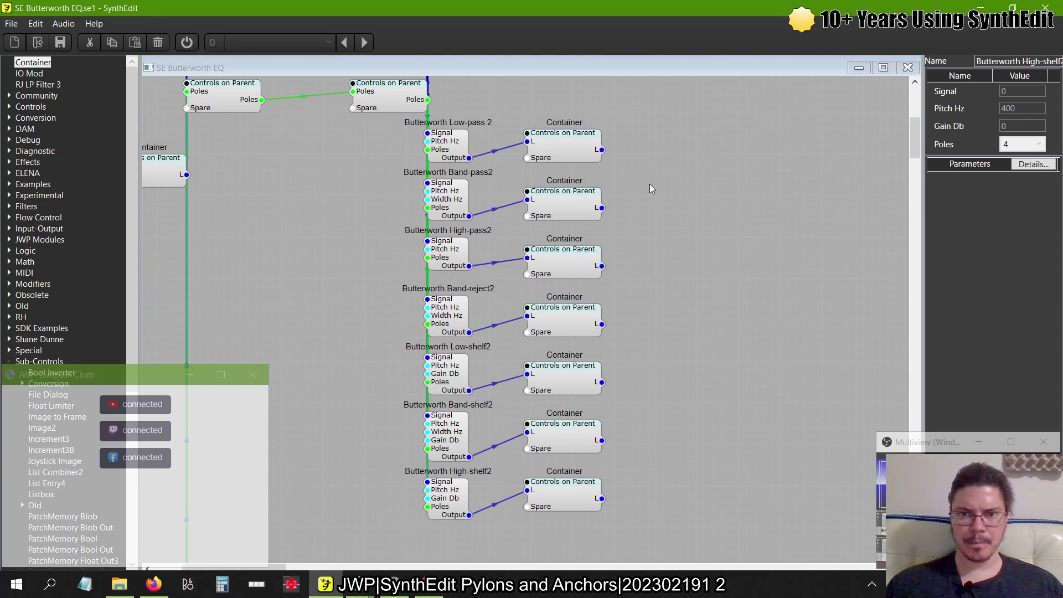
- Add a second IO Mod beyond the filters' output containers, near the Band-pass2 row
{"action": "scroll", "coordinate": [435, 243], "scroll_direction": "left", "scroll_amount": 4}
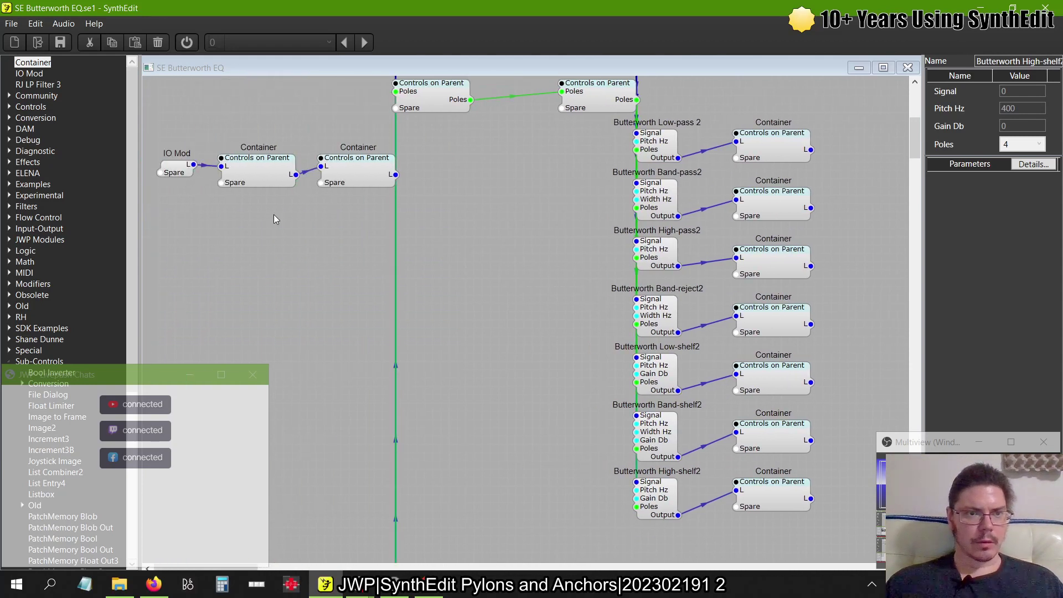
{"action": "left_click", "coordinate": [34, 75]}
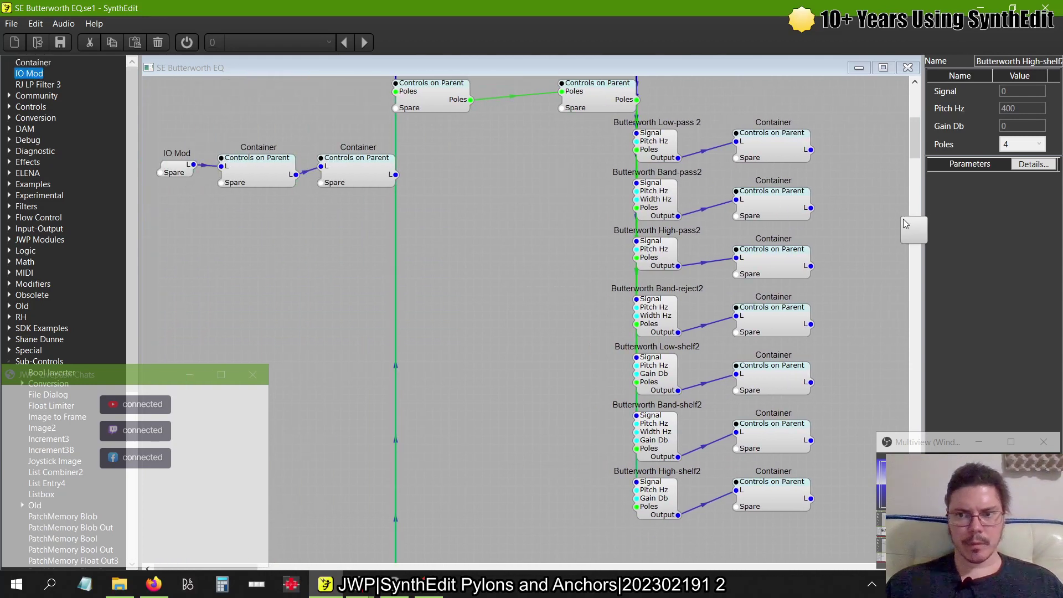
{"action": "left_click_drag", "start_coordinate": [886, 245], "coordinate": [671, 194]}
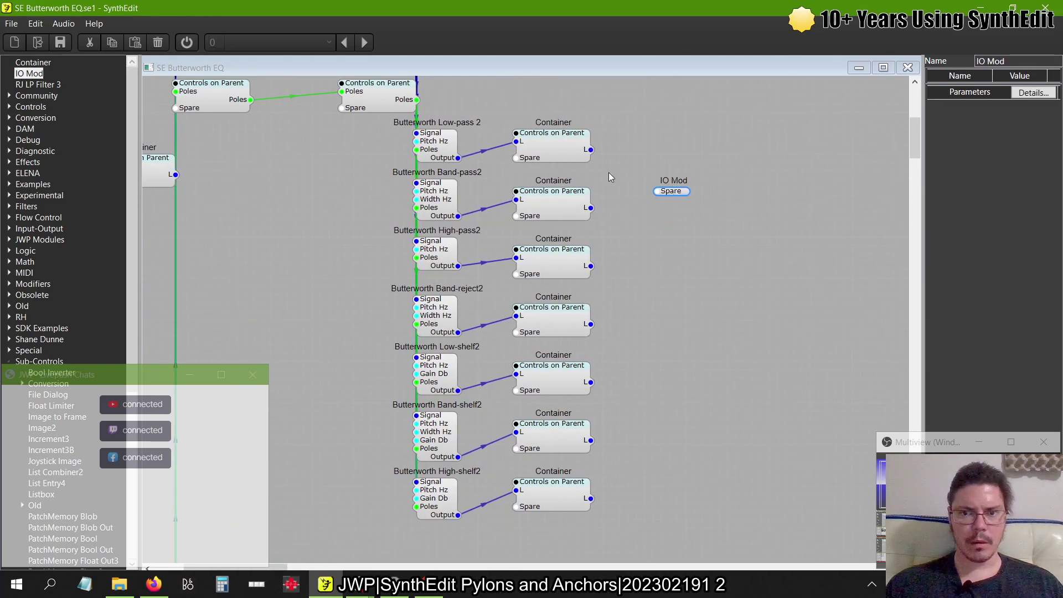
- Connect the L outputs of all seven filter output containers, Low-pass 2 through High-shelf2, to the same L input on the output IO Mod
{"action": "scroll", "coordinate": [673, 207], "scroll_direction": "up", "scroll_amount": 2}
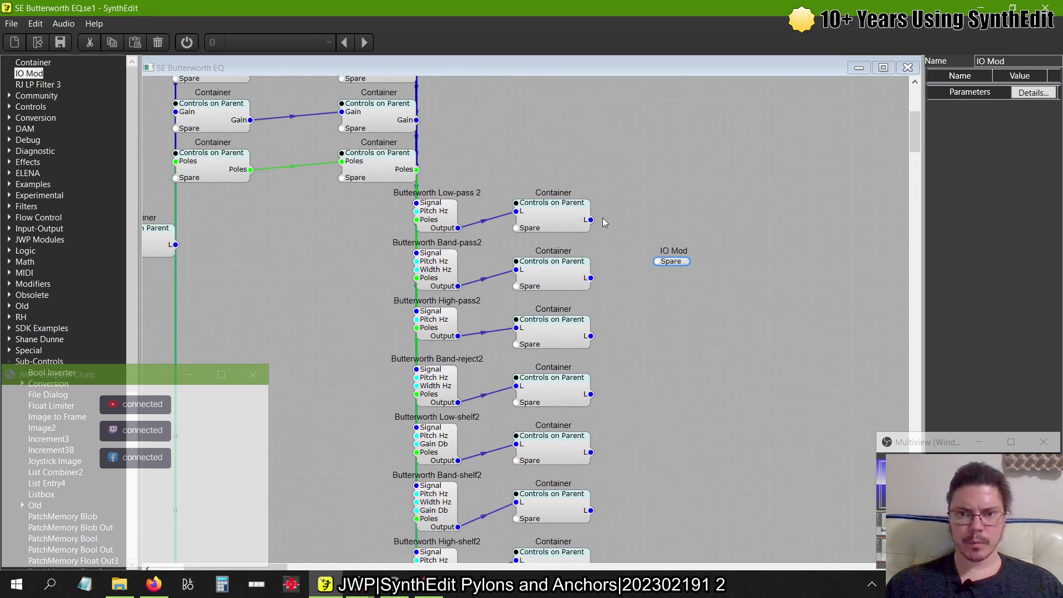
{"action": "left_click_drag", "start_coordinate": [590, 220], "coordinate": [650, 260]}
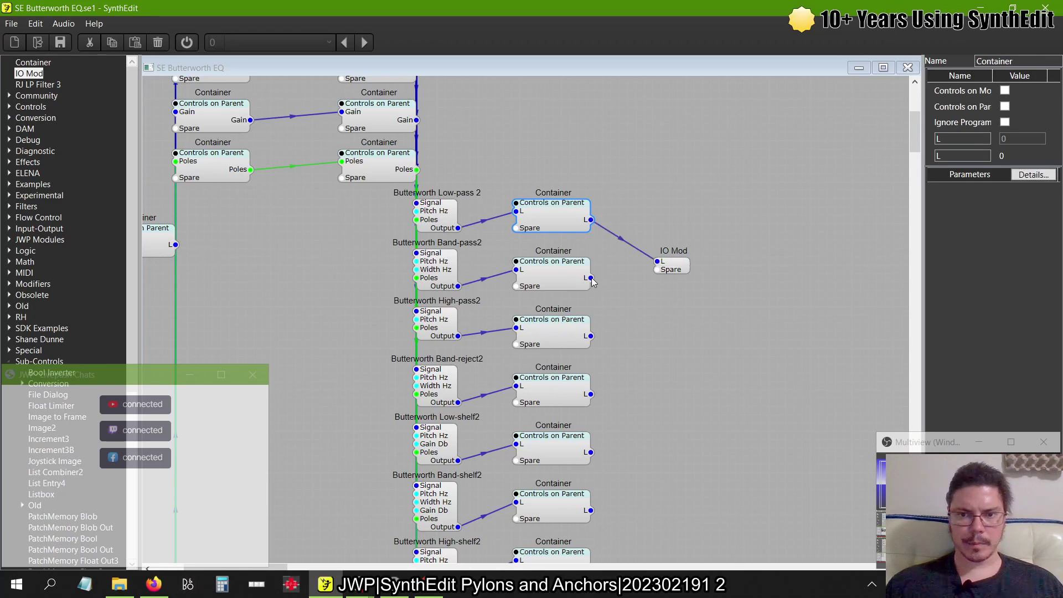
{"action": "left_click_drag", "start_coordinate": [591, 278], "coordinate": [657, 263]}
{"action": "left_click_drag", "start_coordinate": [590, 337], "coordinate": [660, 420]}
{"action": "scroll", "coordinate": [660, 420], "scroll_direction": "down", "scroll_amount": 3}
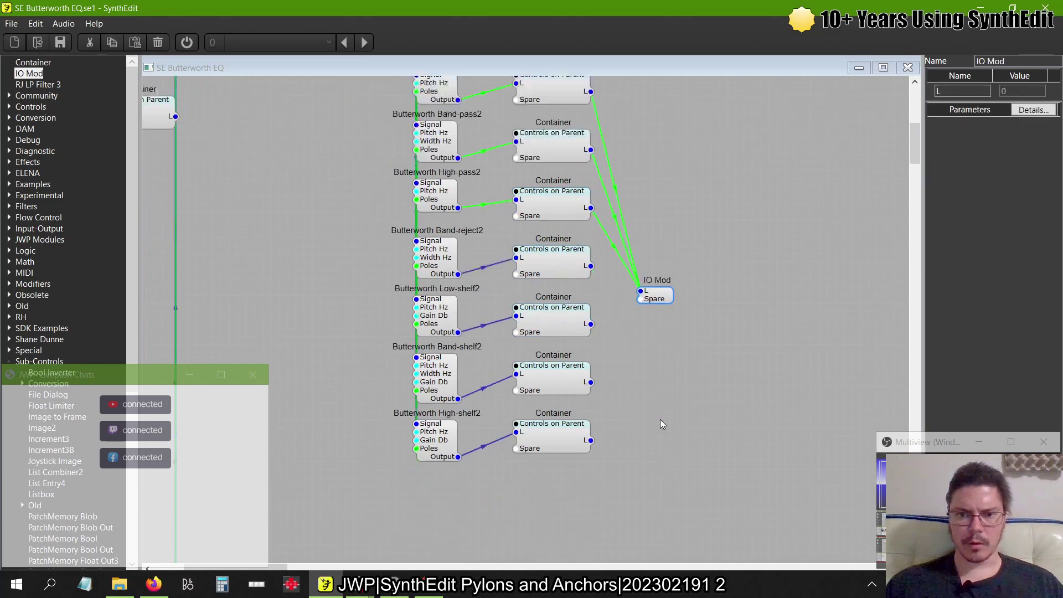
{"action": "left_click_drag", "start_coordinate": [591, 216], "coordinate": [641, 242]}
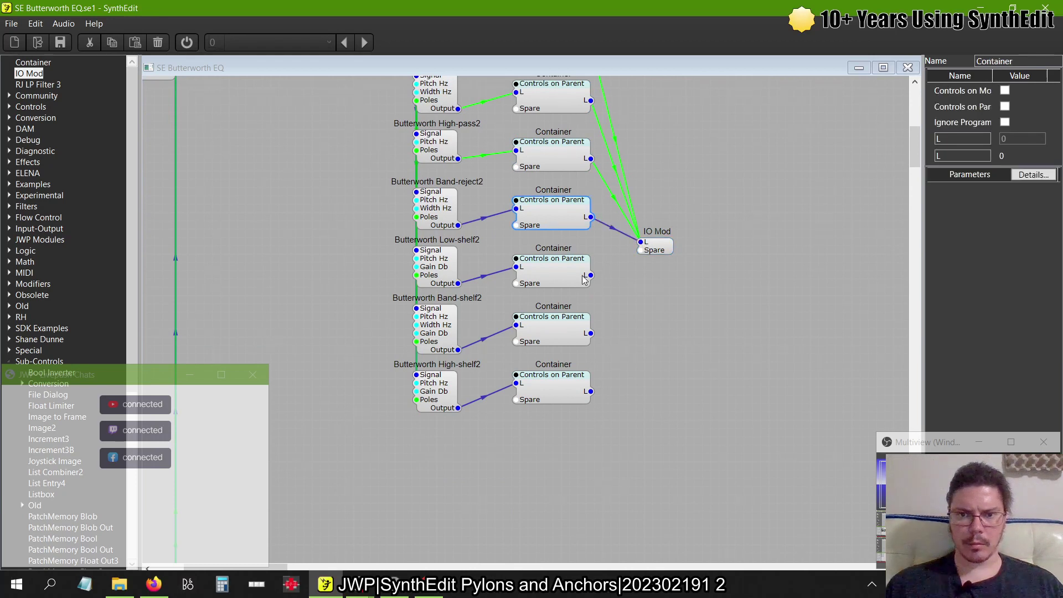
{"action": "left_click_drag", "start_coordinate": [590, 275], "coordinate": [638, 241]}
{"action": "left_click_drag", "start_coordinate": [590, 333], "coordinate": [642, 242]}
{"action": "left_click_drag", "start_coordinate": [590, 392], "coordinate": [598, 433]}
- Place the output IO Mod directly beneath the High-shelf2 container so its wires align with the containers' L outputs
{"action": "left_click", "coordinate": [655, 250]}
{"action": "scroll", "coordinate": [597, 431], "scroll_direction": "up", "scroll_amount": 5}
{"action": "scroll", "coordinate": [596, 429], "scroll_direction": "down", "scroll_amount": 5}
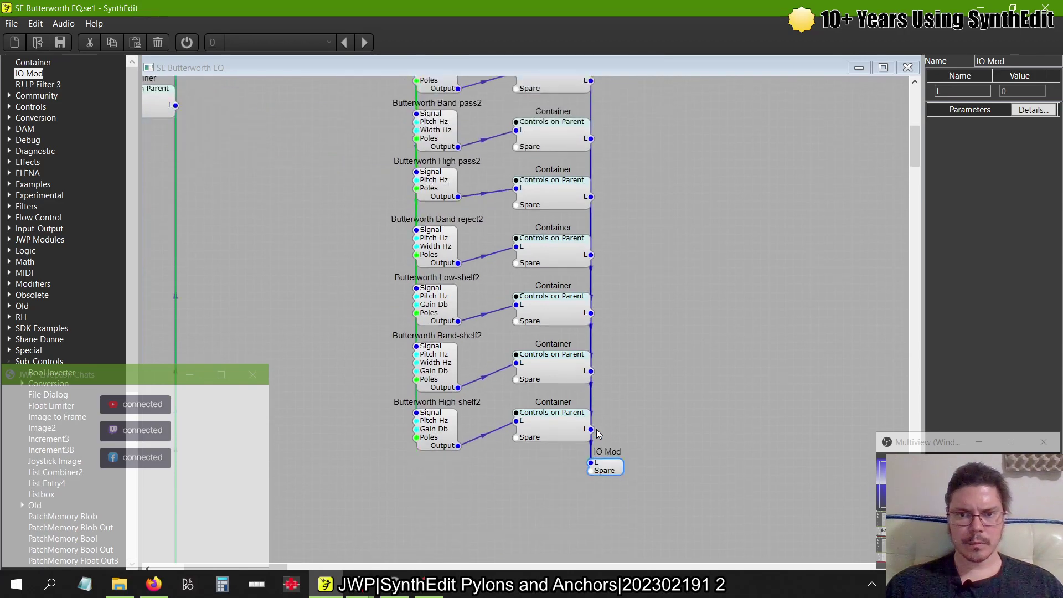
{"action": "scroll", "coordinate": [596, 430], "scroll_direction": "up", "scroll_amount": 3}
{"action": "scroll", "coordinate": [597, 430], "scroll_direction": "up", "scroll_amount": 3}
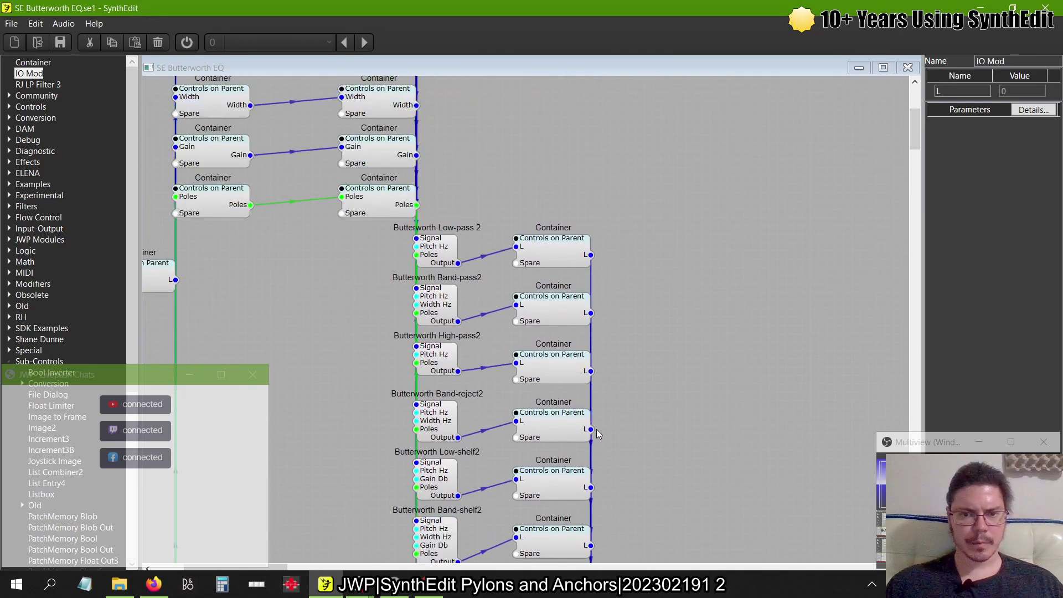
{"action": "scroll", "coordinate": [597, 434], "scroll_direction": "down", "scroll_amount": 3}
- Shift the Butterworth High-pass2, Band-pass2 and Low-pass 2 modules slightly down to even out their spacing
{"action": "left_click", "coordinate": [434, 242]}
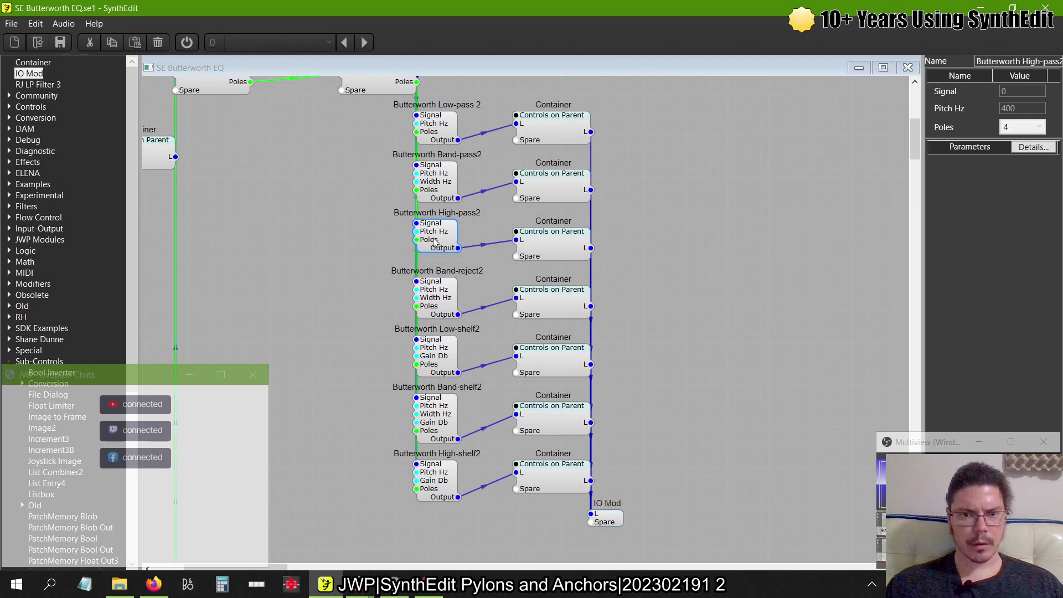
{"action": "left_click_drag", "start_coordinate": [435, 242], "coordinate": [435, 250]}
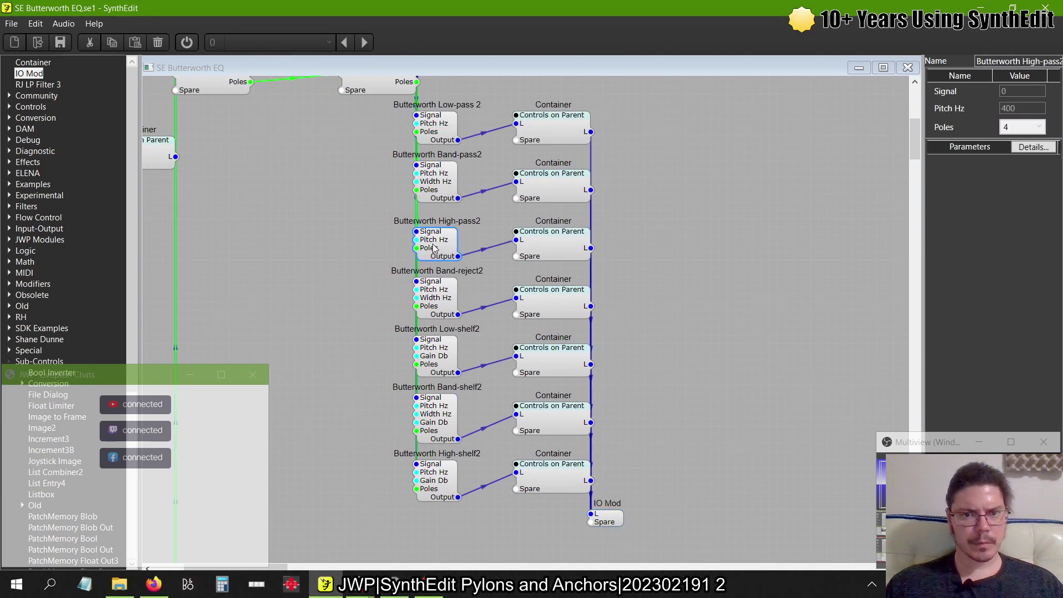
{"action": "left_click_drag", "start_coordinate": [442, 197], "coordinate": [442, 205]}
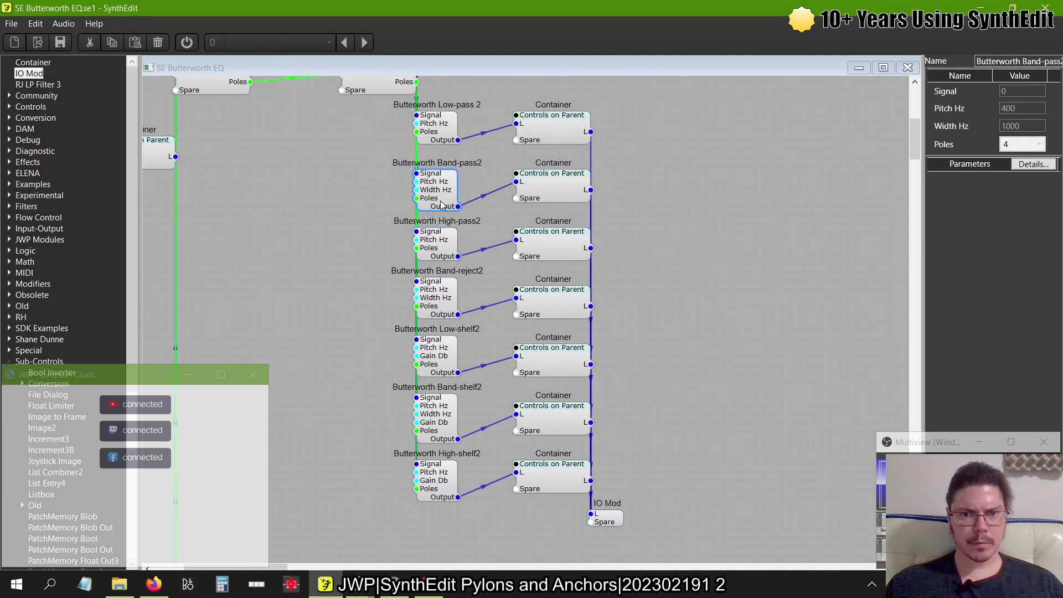
{"action": "left_click", "coordinate": [443, 142]}
{"action": "left_click_drag", "start_coordinate": [443, 152], "coordinate": [443, 154]}
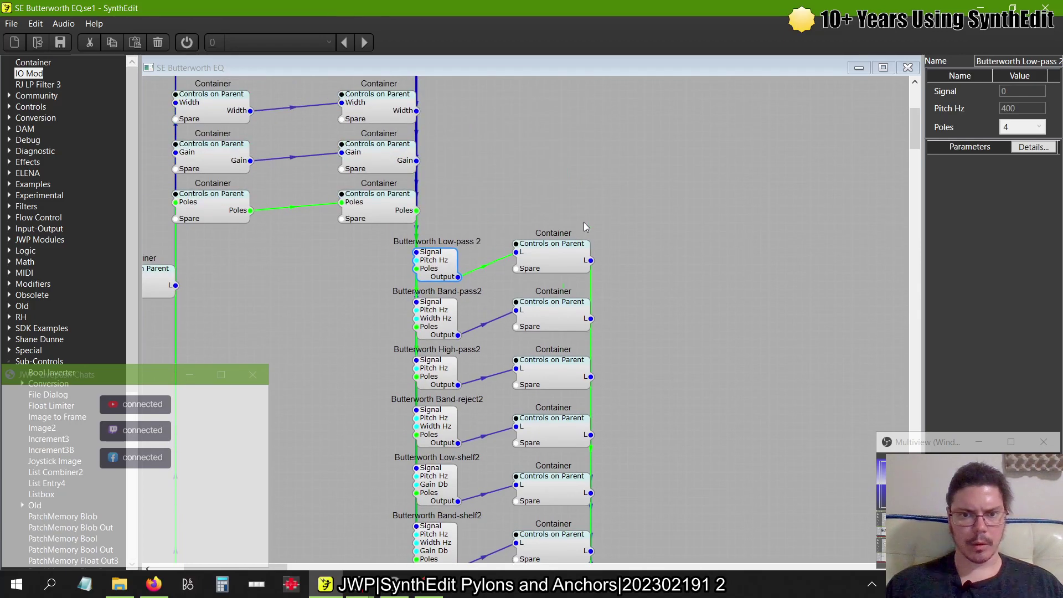
- Examine the EQ structure from the Type switch through the filters down to the knob containers and MIDI trigger modules
{"action": "scroll", "coordinate": [584, 222], "scroll_direction": "up", "scroll_amount": 1}
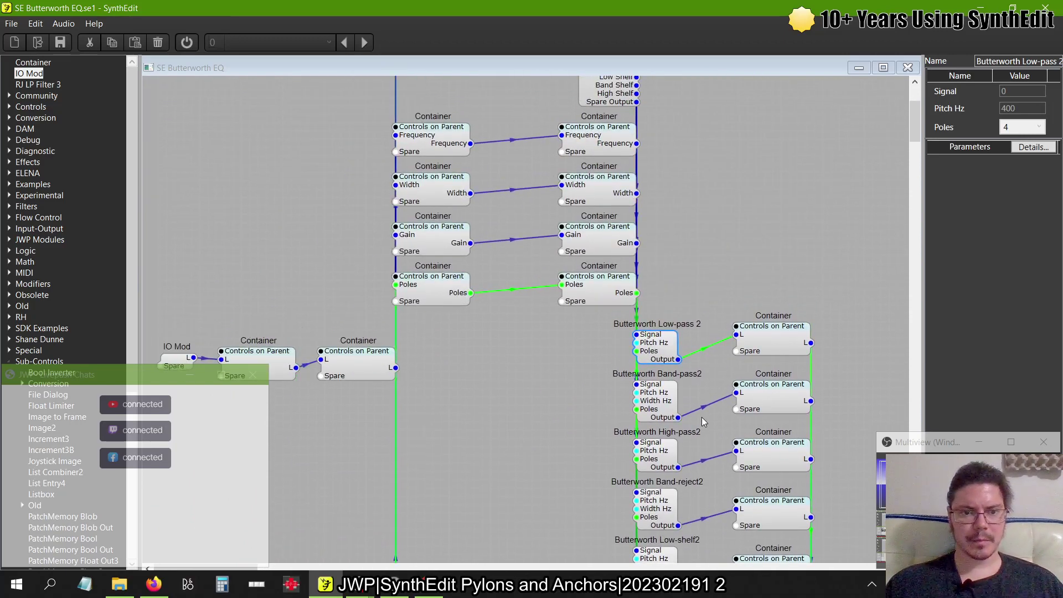
{"action": "scroll", "coordinate": [702, 417], "scroll_direction": "up", "scroll_amount": 3}
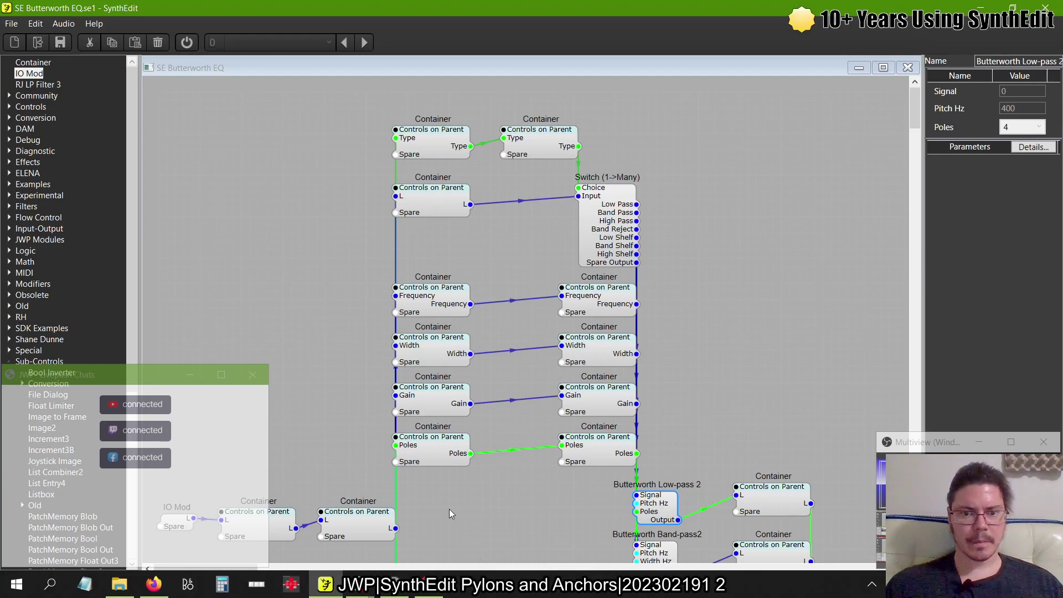
{"action": "scroll", "coordinate": [510, 462], "scroll_direction": "down", "scroll_amount": 15}
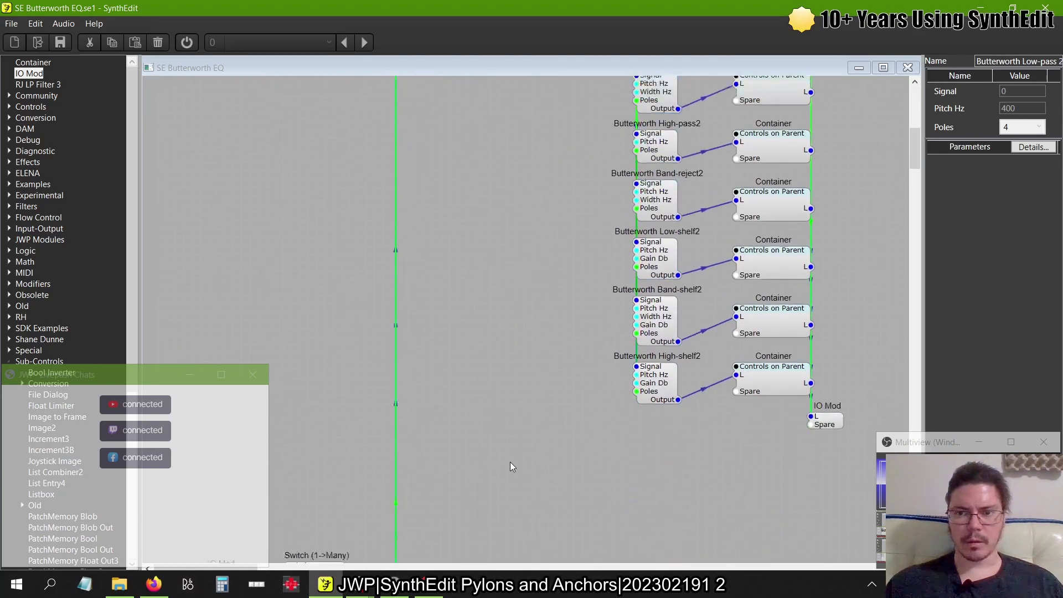
{"action": "scroll", "coordinate": [510, 462], "scroll_direction": "down", "scroll_amount": 15}
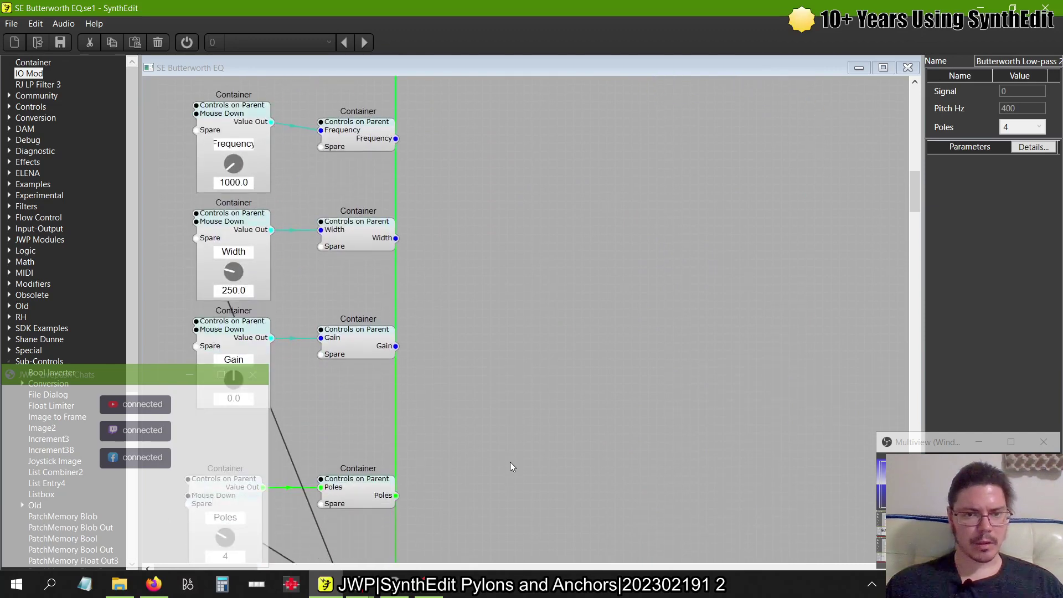
{"action": "scroll", "coordinate": [510, 461], "scroll_direction": "down", "scroll_amount": 2}
{"action": "scroll", "coordinate": [510, 462], "scroll_direction": "up", "scroll_amount": 20}
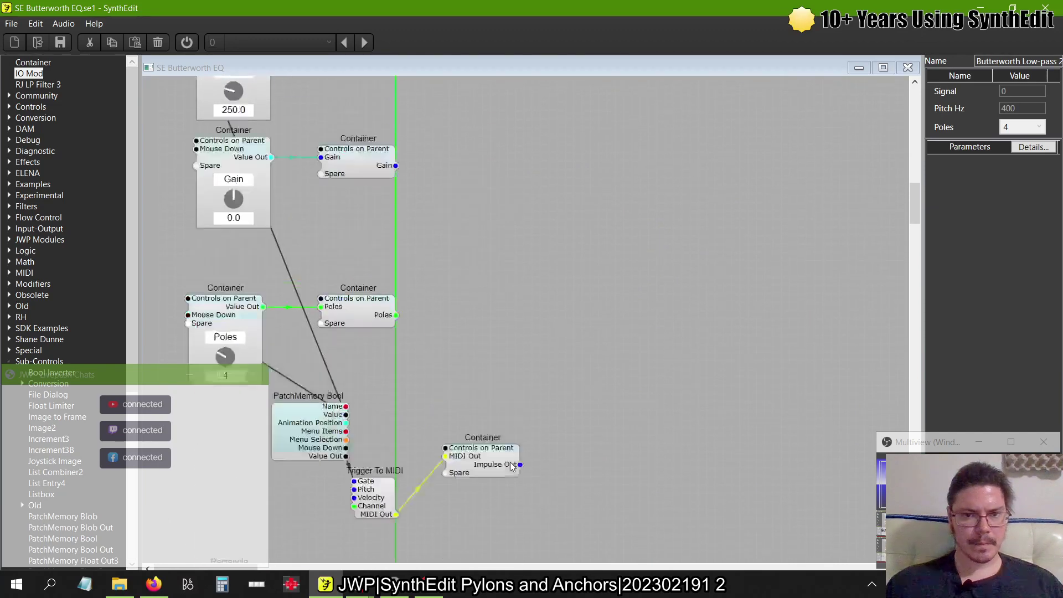
{"action": "scroll", "coordinate": [510, 462], "scroll_direction": "down", "scroll_amount": 6}
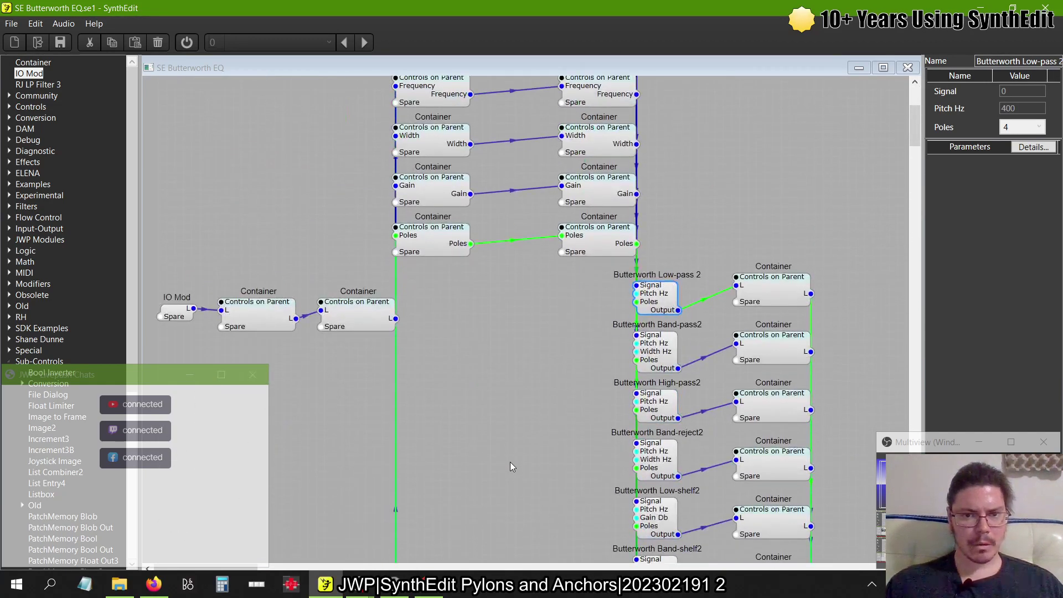
{"action": "scroll", "coordinate": [510, 462], "scroll_direction": "up", "scroll_amount": 6}
- View the SE Butterworth EQ's panel layout and return to its structure
{"action": "right_click", "coordinate": [738, 285]}
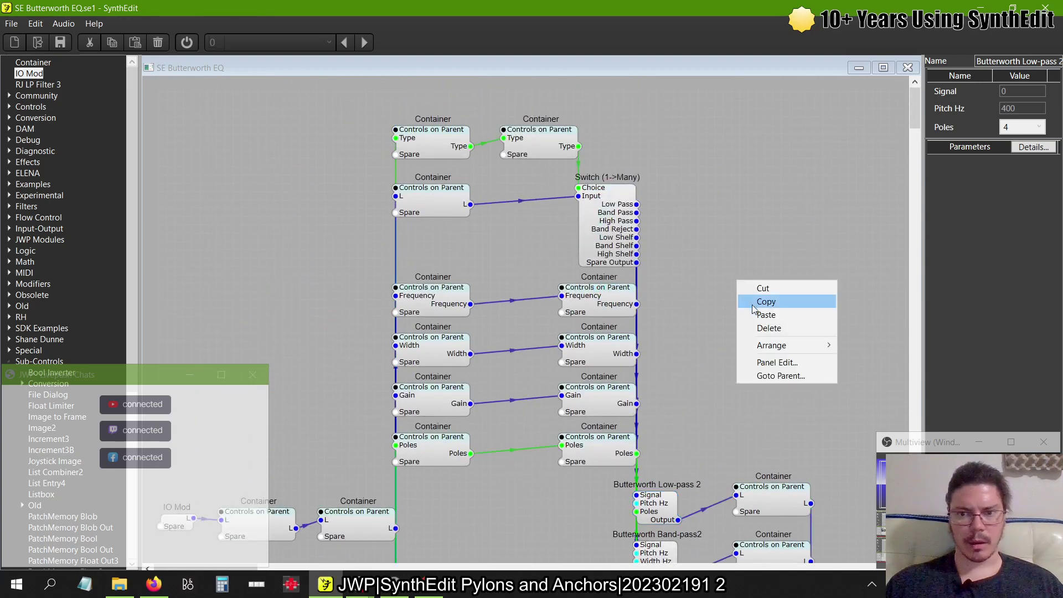
{"action": "left_click", "coordinate": [759, 364]}
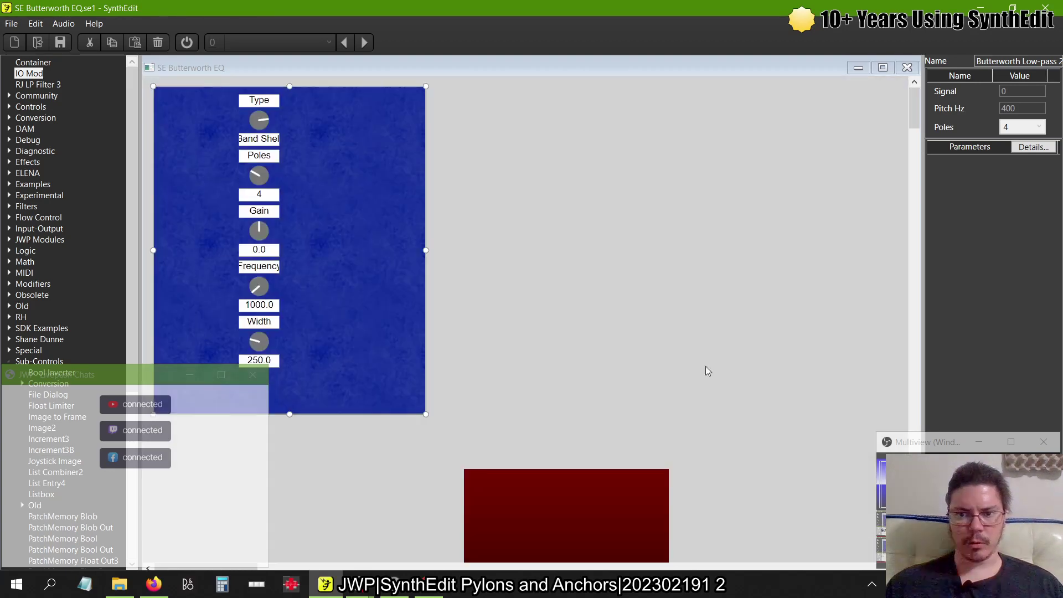
{"action": "left_click", "coordinate": [907, 67]}
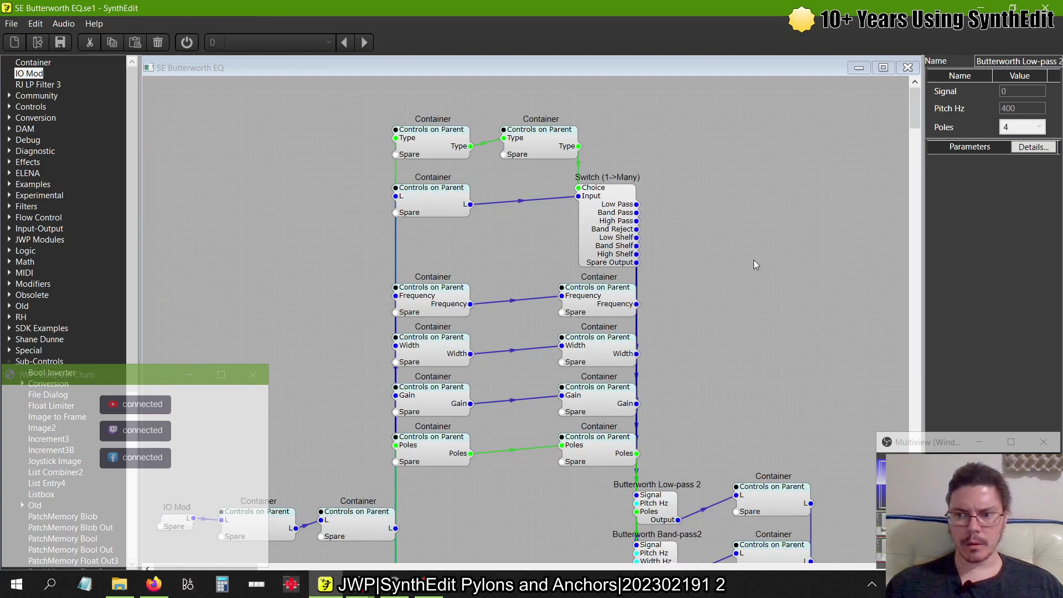
- Shift PatchMemory Bool away from Trigger To MIDI and move both with their MIDI Out container below the Type knob
{"action": "scroll", "coordinate": [754, 264], "scroll_direction": "down", "scroll_amount": 15}
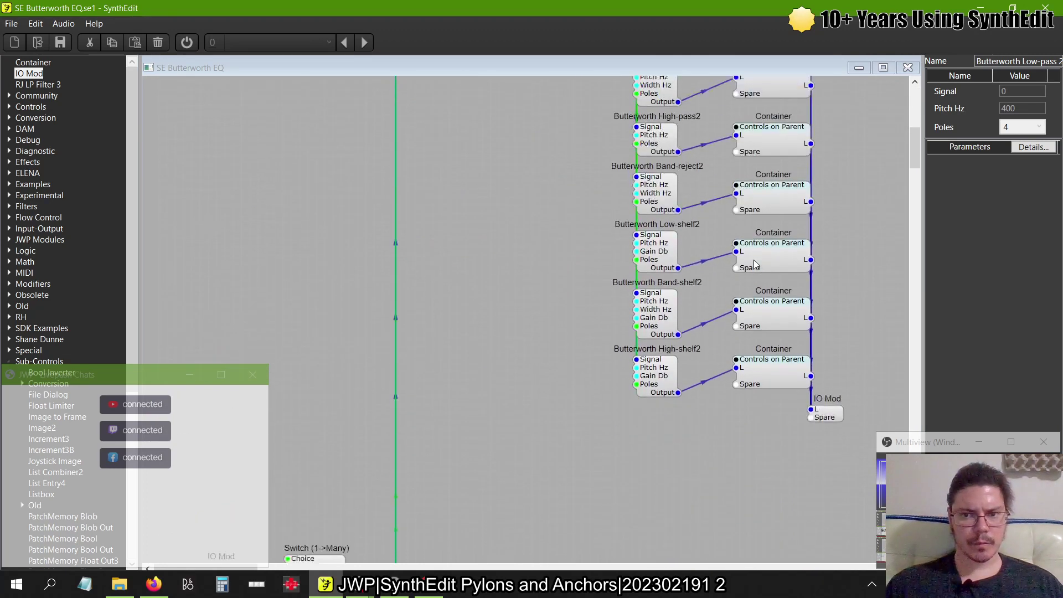
{"action": "scroll", "coordinate": [753, 265], "scroll_direction": "down", "scroll_amount": 15}
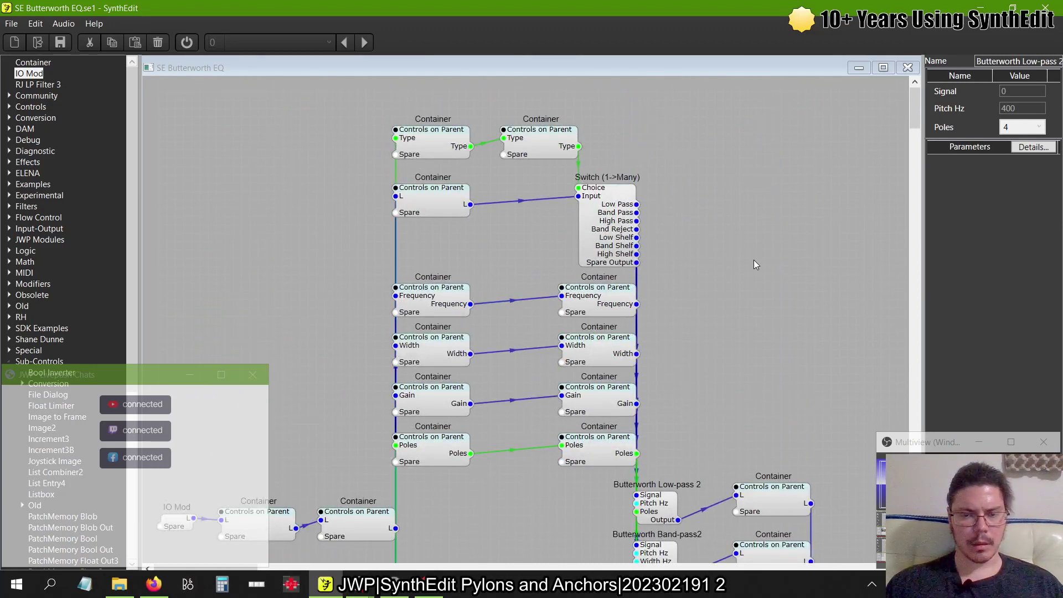
{"action": "scroll", "coordinate": [756, 265], "scroll_direction": "down", "scroll_amount": 15}
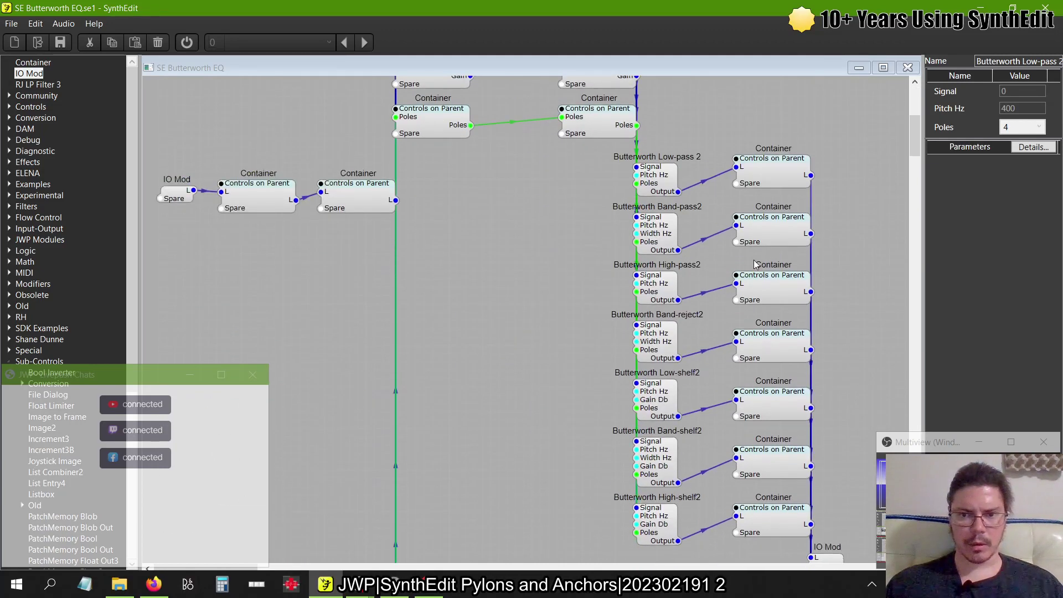
{"action": "scroll", "coordinate": [357, 397], "scroll_direction": "down", "scroll_amount": 5}
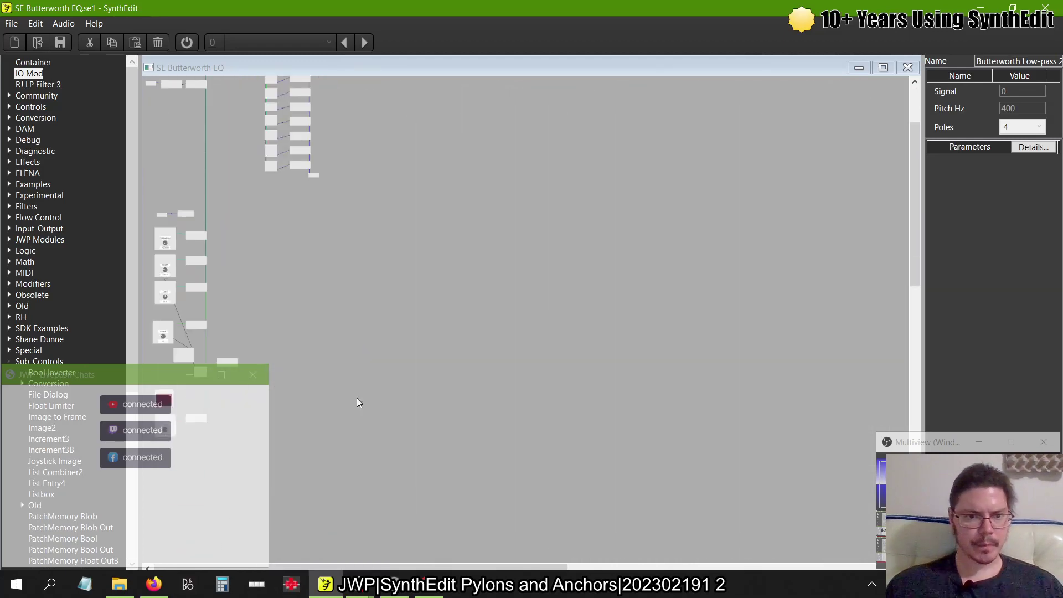
{"action": "scroll", "coordinate": [238, 248], "scroll_direction": "up", "scroll_amount": 5}
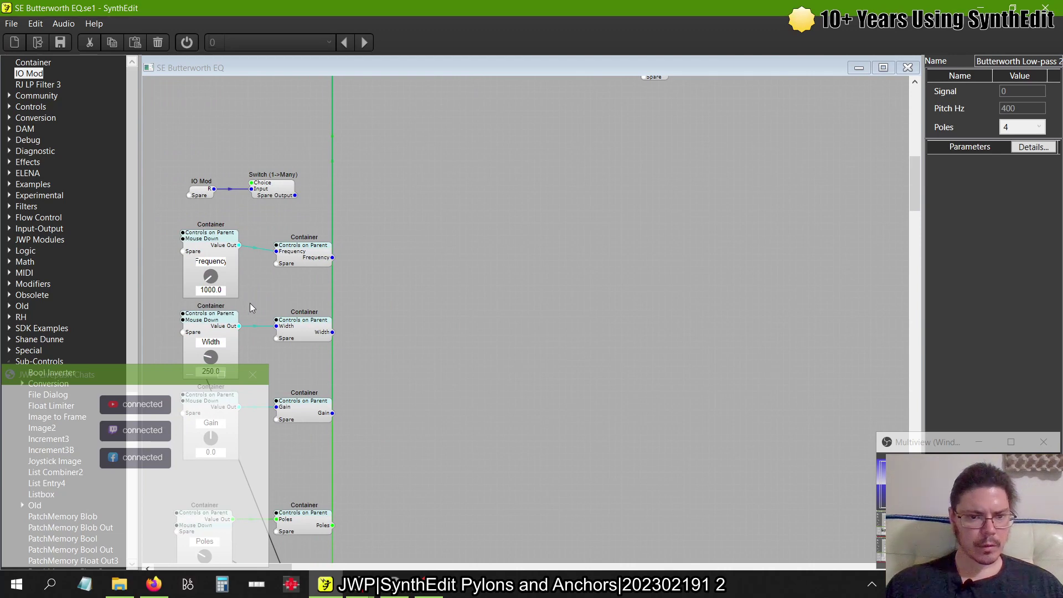
{"action": "scroll", "coordinate": [250, 303], "scroll_direction": "down", "scroll_amount": 8}
{"action": "left_click_drag", "start_coordinate": [265, 198], "coordinate": [239, 239]}
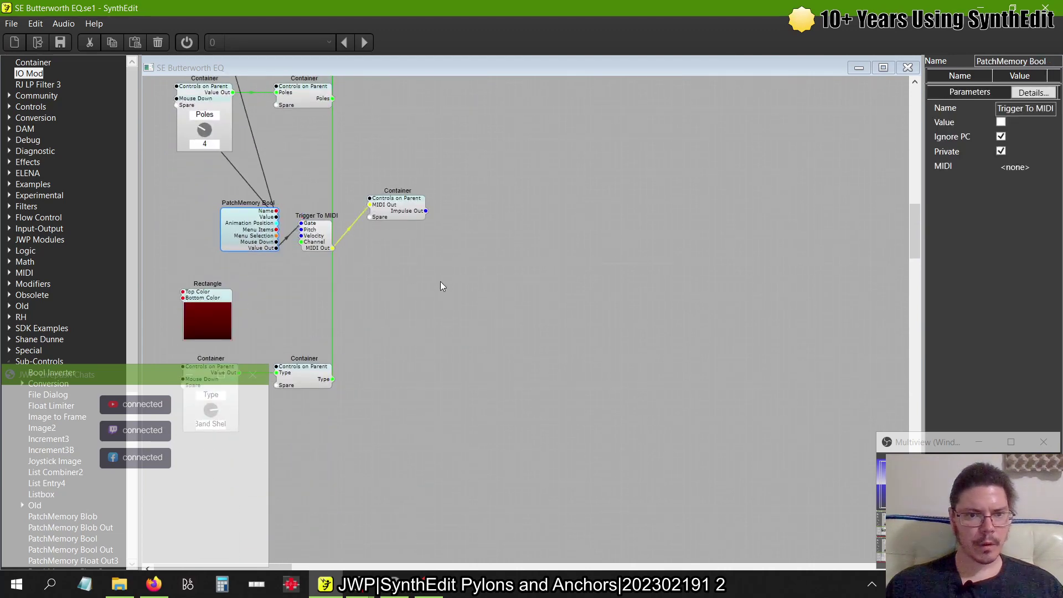
{"action": "left_click_drag", "start_coordinate": [442, 281], "coordinate": [210, 185]}
{"action": "left_click_drag", "start_coordinate": [250, 234], "coordinate": [242, 444]}
{"action": "scroll", "coordinate": [242, 444], "scroll_direction": "up", "scroll_amount": 7}
{"action": "scroll", "coordinate": [242, 444], "scroll_direction": "down", "scroll_amount": 3}
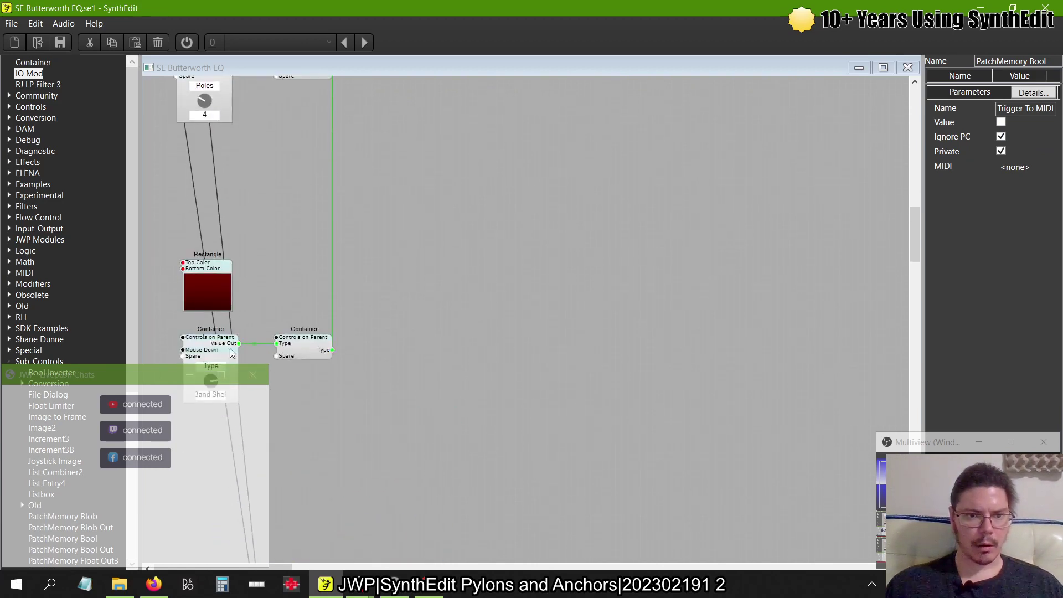
- Shift the Type knob container slightly left and move it with its output container above the R IO Mod and Switch pair
{"action": "mouse_move", "coordinate": [211, 354]}
{"action": "left_mouse_down"}
{"action": "mouse_move", "coordinate": [347, 270]}
{"action": "mouse_move", "coordinate": [220, 354]}
{"action": "mouse_move", "coordinate": [203, 352]}
{"action": "left_mouse_up"}
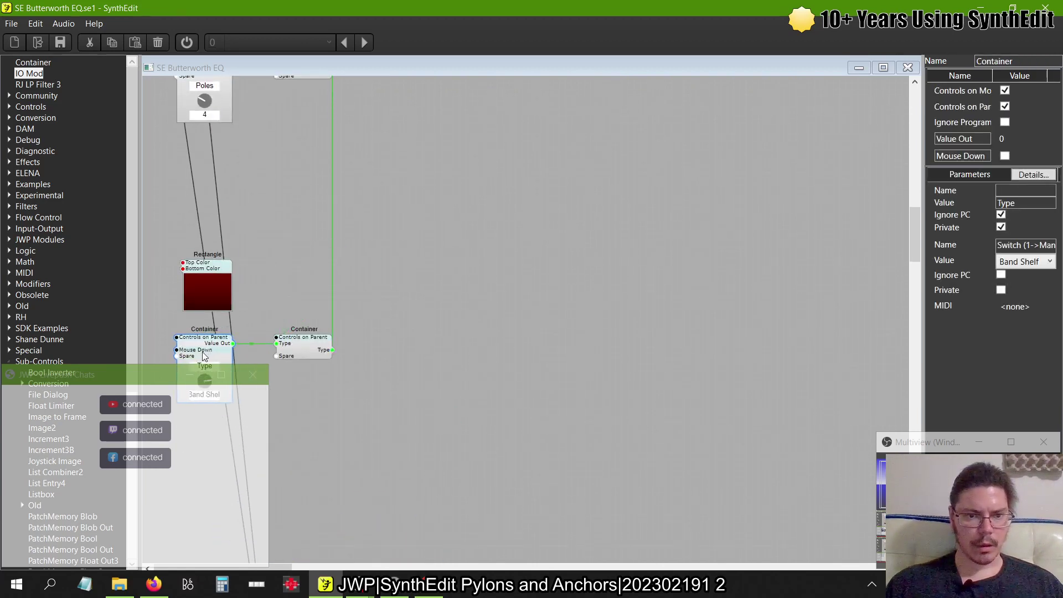
{"action": "left_click_drag", "start_coordinate": [375, 398], "coordinate": [327, 430]}
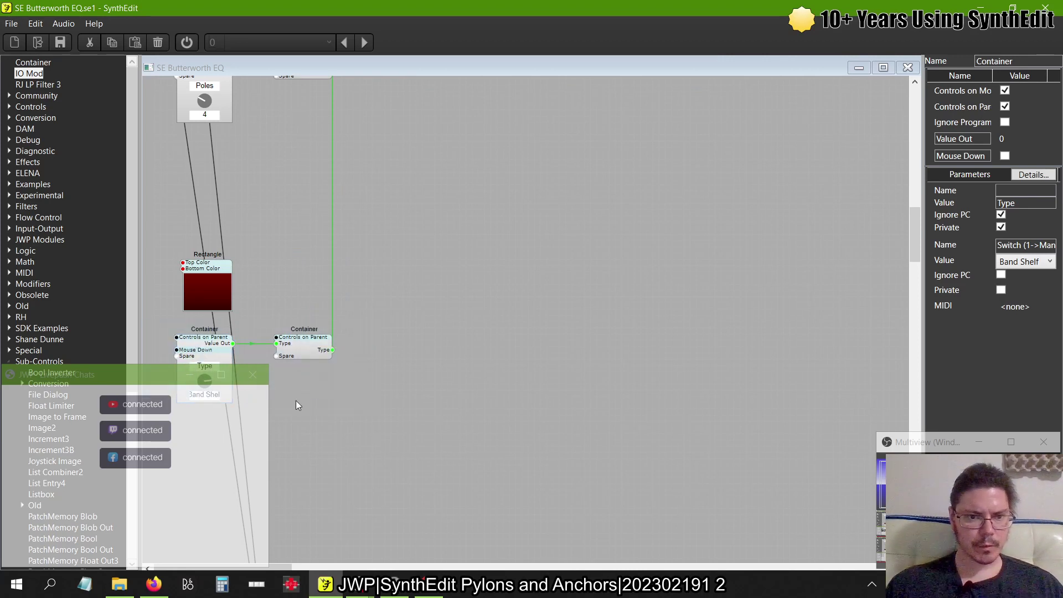
{"action": "left_click_drag", "start_coordinate": [392, 455], "coordinate": [163, 314]}
{"action": "left_click_drag", "start_coordinate": [204, 348], "coordinate": [206, 232]}
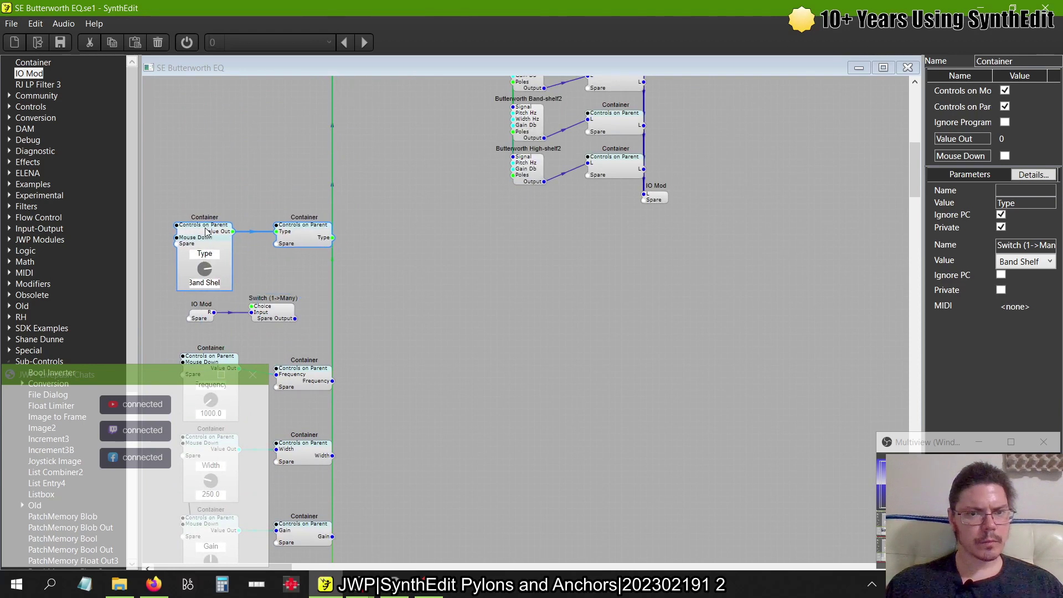
{"action": "scroll", "coordinate": [327, 341], "scroll_direction": "down", "scroll_amount": 3}
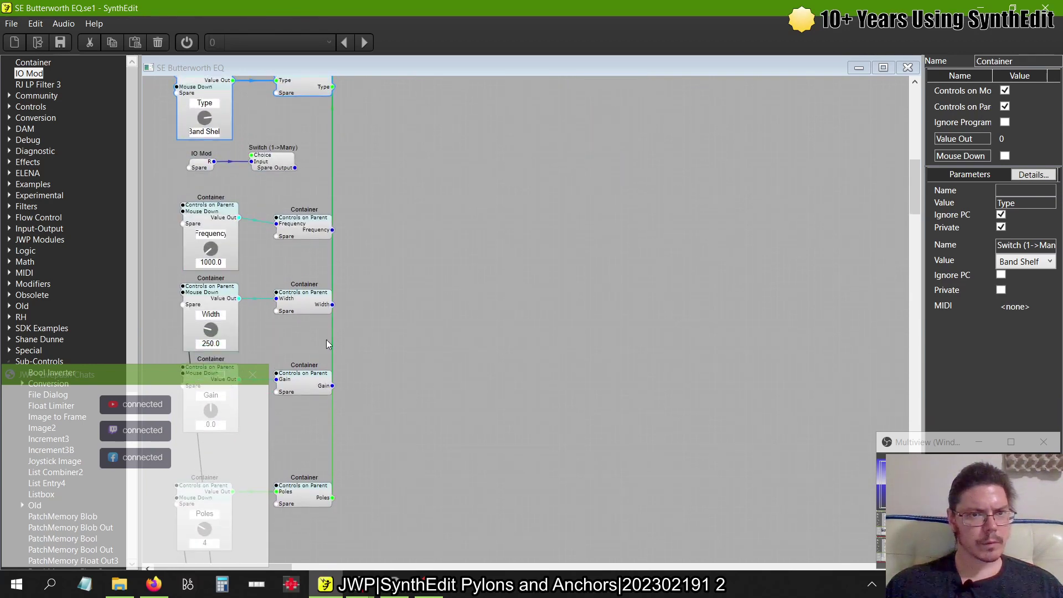
- Move the R IO Mod and its Switch (1->Many) down the structure and close the SE Butterworth EQ structure
{"action": "left_click_drag", "start_coordinate": [314, 193], "coordinate": [157, 138]}
{"action": "left_click_drag", "start_coordinate": [205, 164], "coordinate": [208, 349]}
{"action": "left_click", "coordinate": [908, 67]}
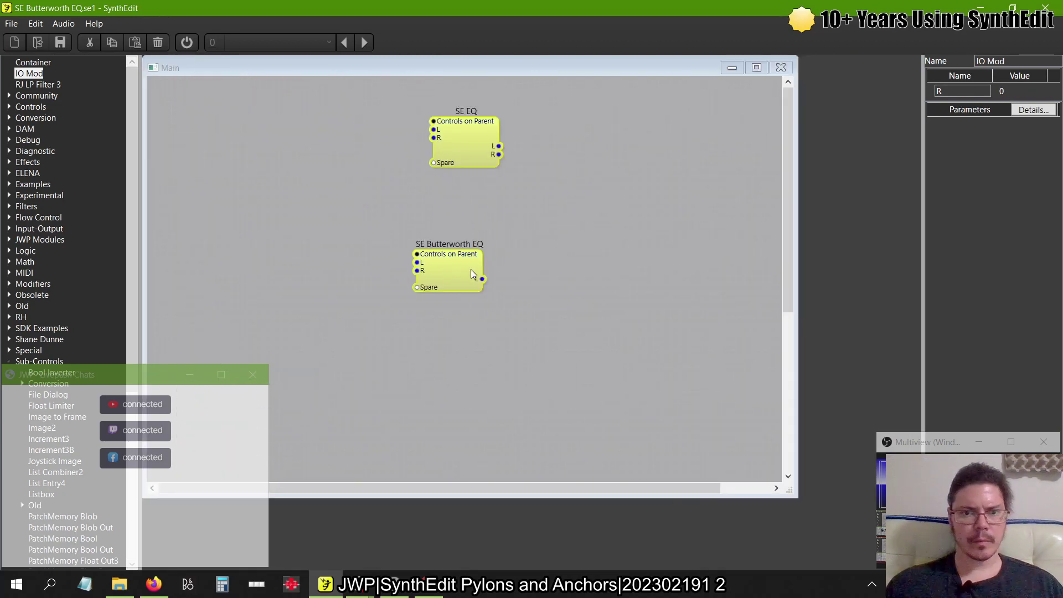
- Delete the SE EQ container from the Main structure and open SE Butterworth EQ
{"action": "left_click", "coordinate": [550, 131]}
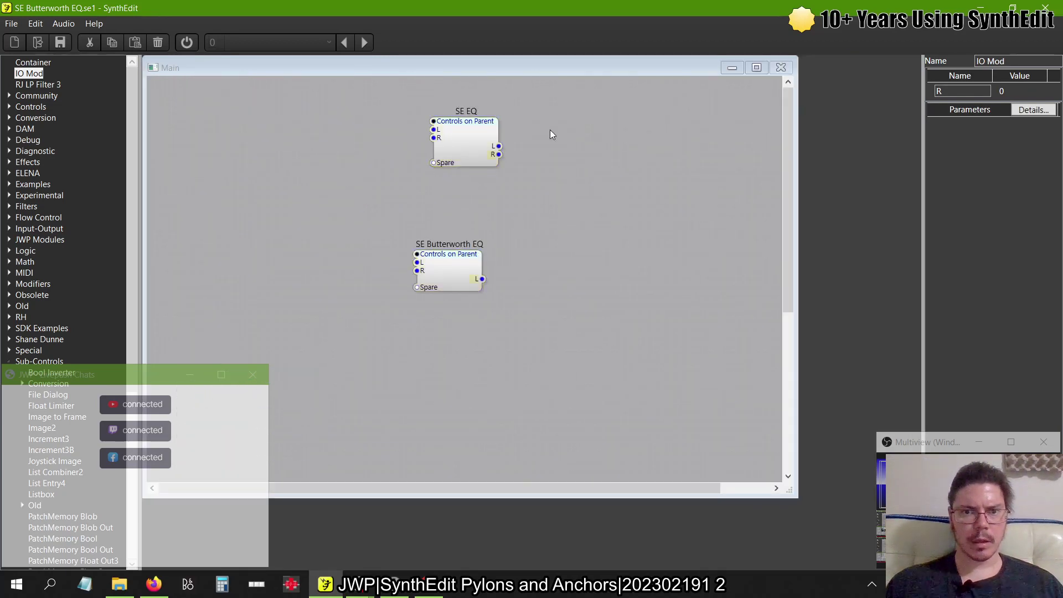
{"action": "left_click", "coordinate": [472, 139]}
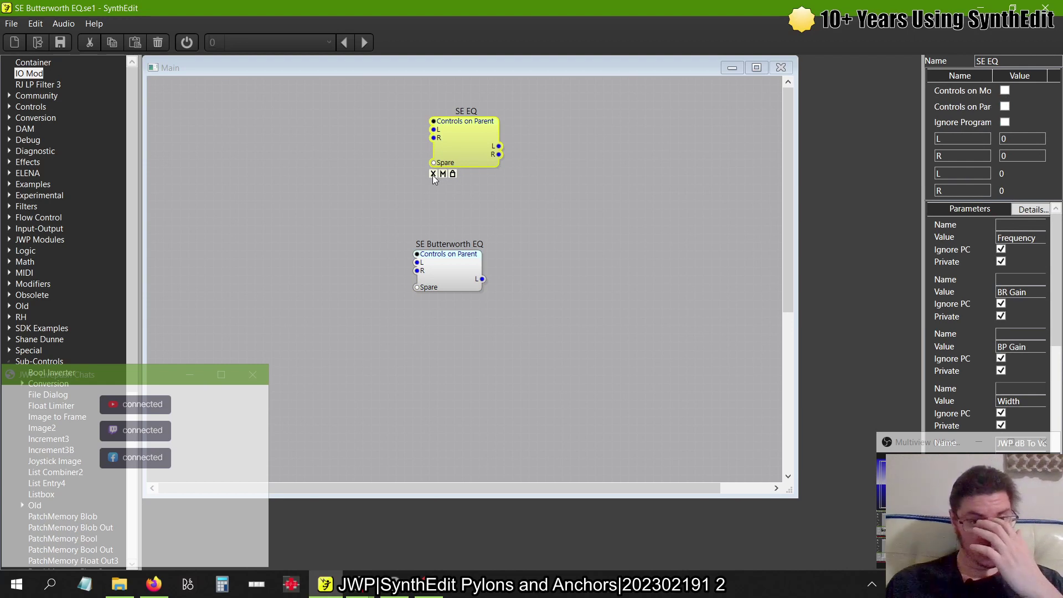
{"action": "left_click", "coordinate": [540, 216]}
{"action": "left_click", "coordinate": [470, 153]}
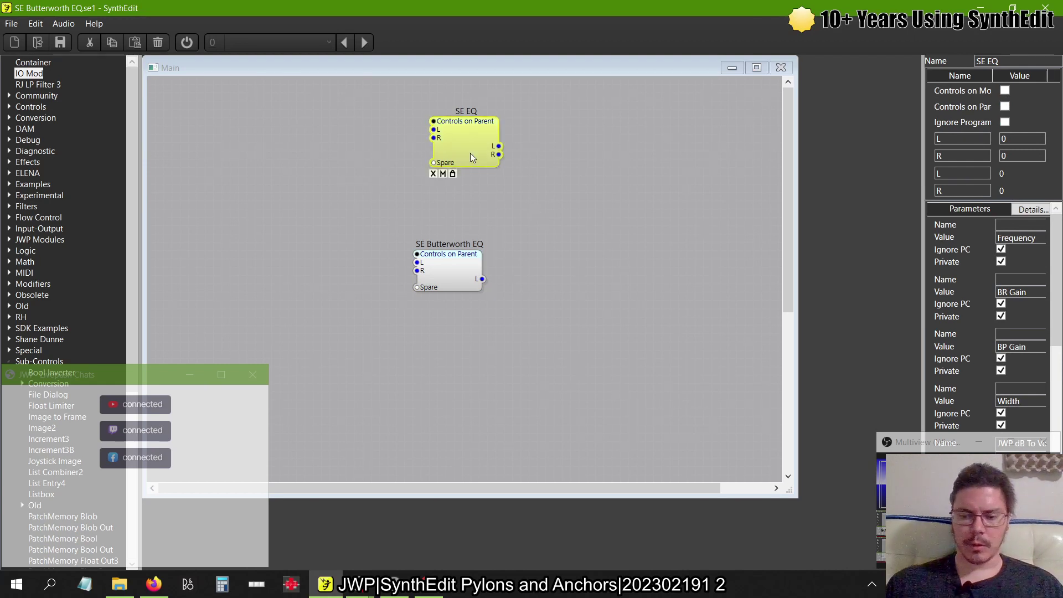
{"action": "key", "text": "Delete"}
{"action": "double_click", "coordinate": [447, 269]}
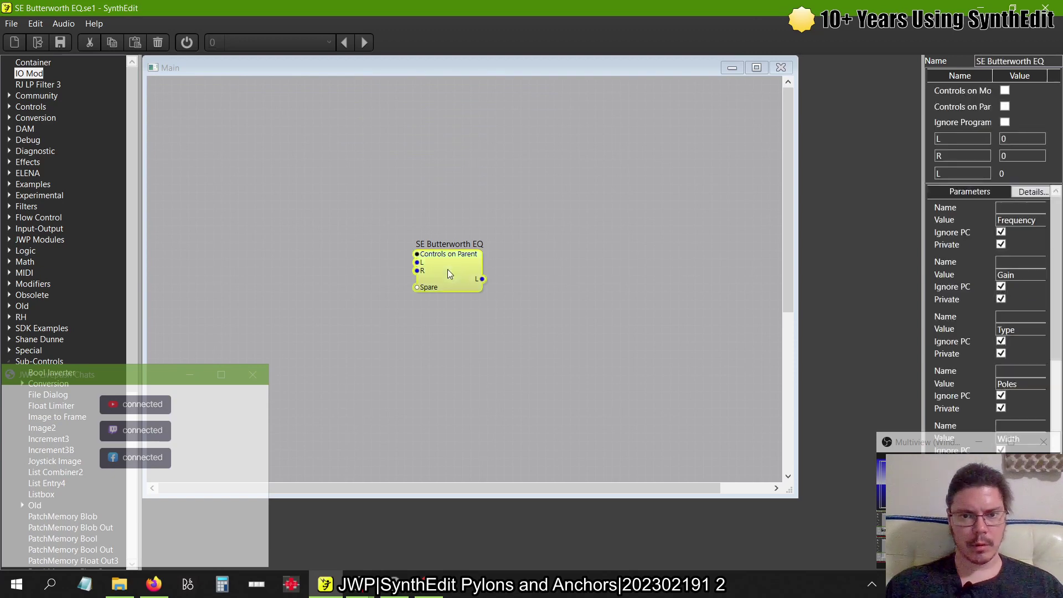
- Move the Gain knob container together with its output container above the Frequency pair
{"action": "scroll", "coordinate": [447, 269], "scroll_direction": "down", "scroll_amount": 3}
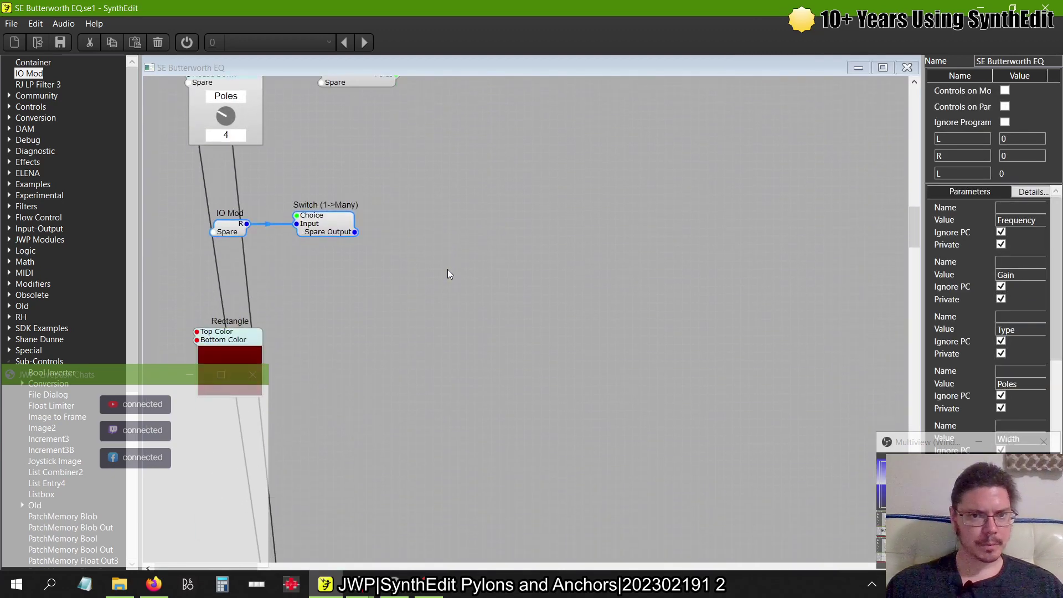
{"action": "scroll", "coordinate": [343, 248], "scroll_direction": "up", "scroll_amount": 6}
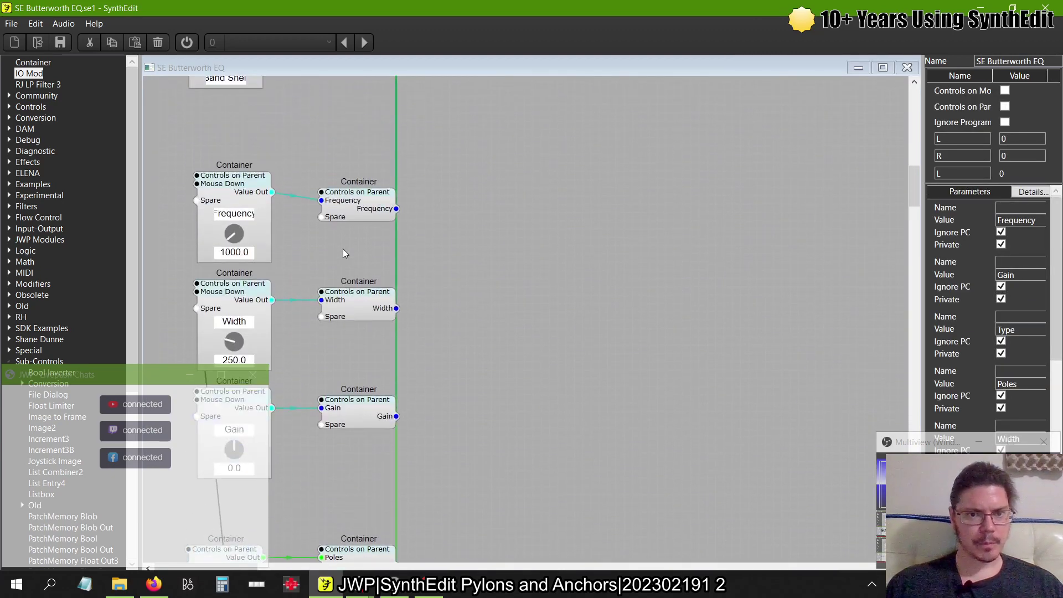
{"action": "scroll", "coordinate": [343, 248], "scroll_direction": "up", "scroll_amount": 3}
{"action": "scroll", "coordinate": [343, 248], "scroll_direction": "down", "scroll_amount": 3}
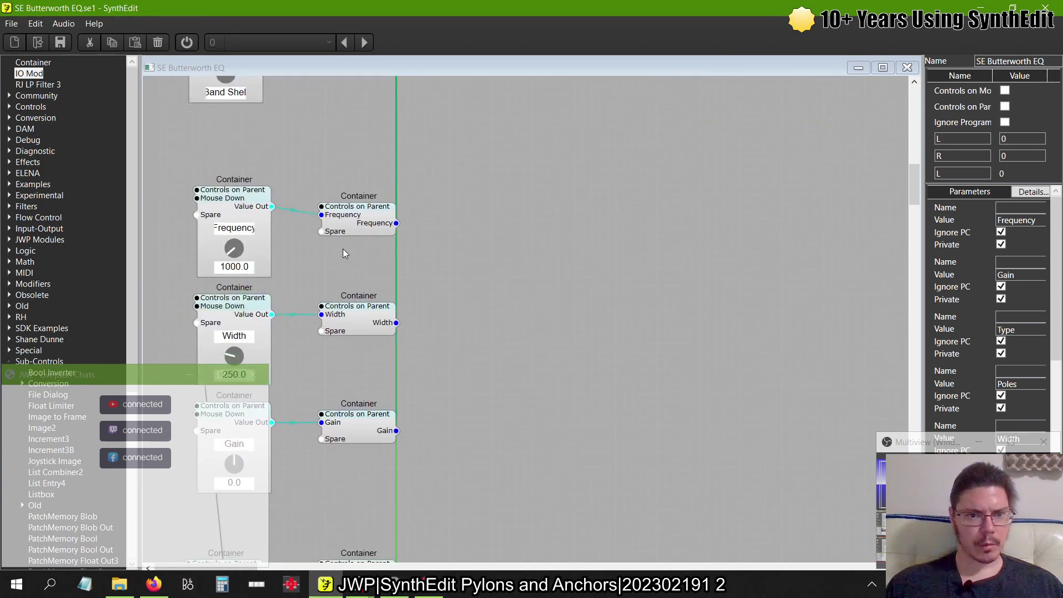
{"action": "scroll", "coordinate": [446, 381], "scroll_direction": "down", "scroll_amount": 2}
{"action": "left_click_drag", "start_coordinate": [447, 381], "coordinate": [234, 127]}
- Move the Type knob container and its output container up the structure, clear of the Gain pair
{"action": "scroll", "coordinate": [300, 232], "scroll_direction": "up", "scroll_amount": 8}
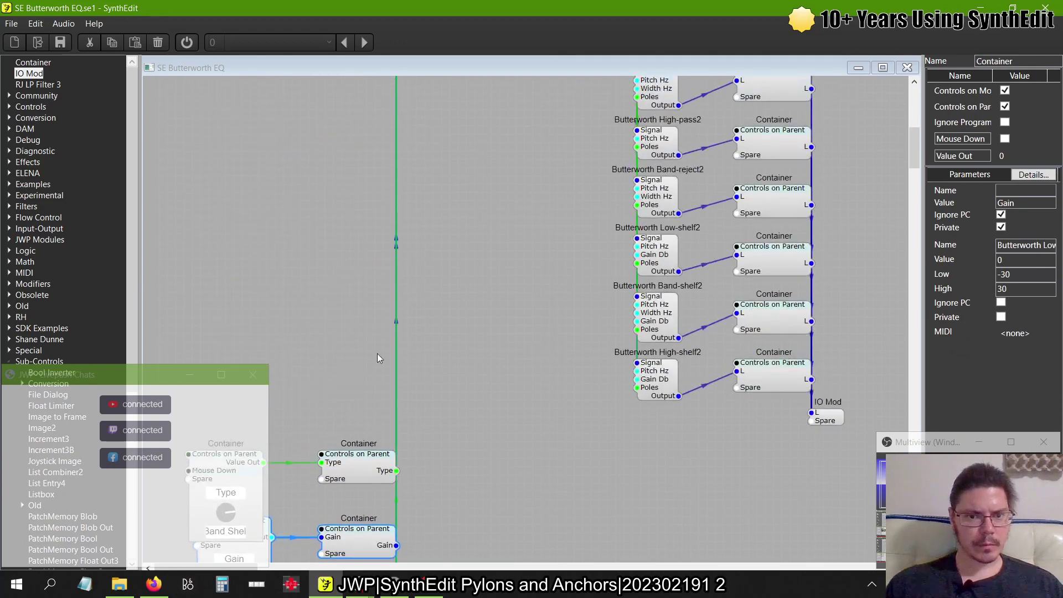
{"action": "scroll", "coordinate": [377, 353], "scroll_direction": "down", "scroll_amount": 4}
{"action": "left_click_drag", "start_coordinate": [443, 364], "coordinate": [159, 227]}
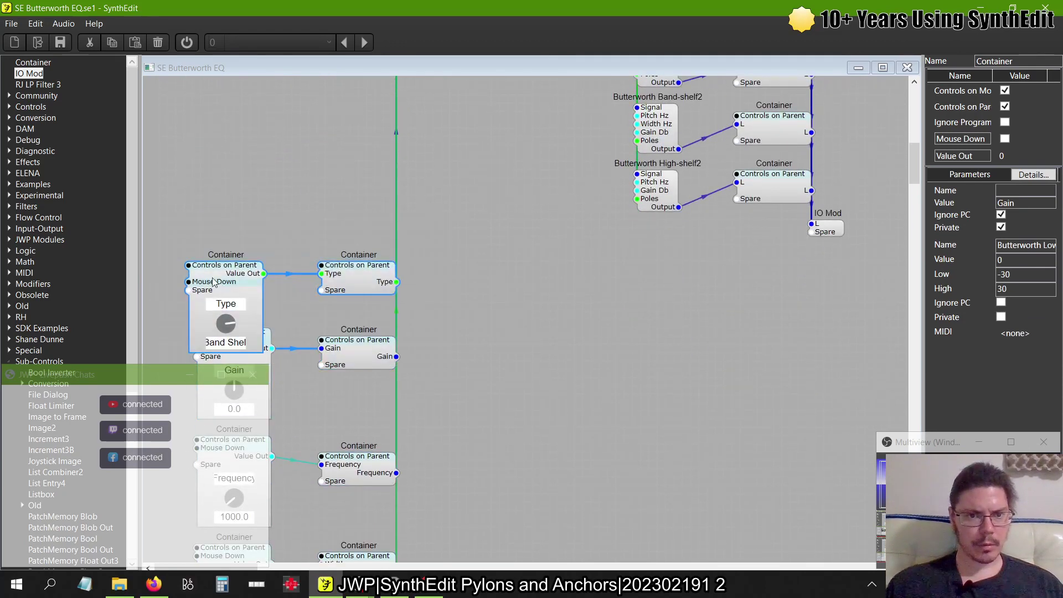
{"action": "left_click_drag", "start_coordinate": [221, 280], "coordinate": [218, 148]}
{"action": "scroll", "coordinate": [218, 148], "scroll_direction": "down", "scroll_amount": 4}
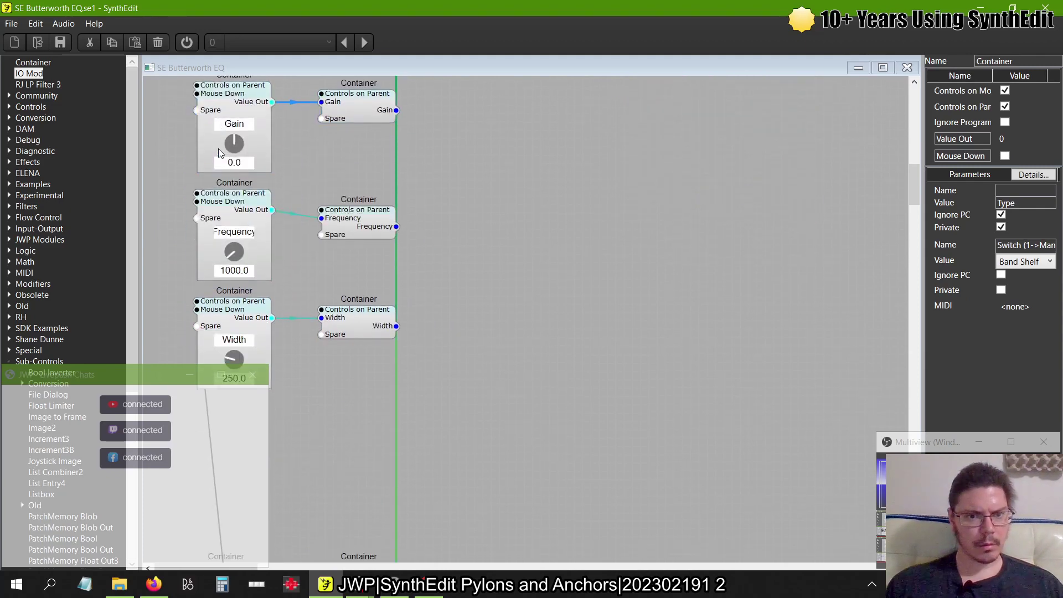
{"action": "scroll", "coordinate": [218, 148], "scroll_direction": "up", "scroll_amount": 3}
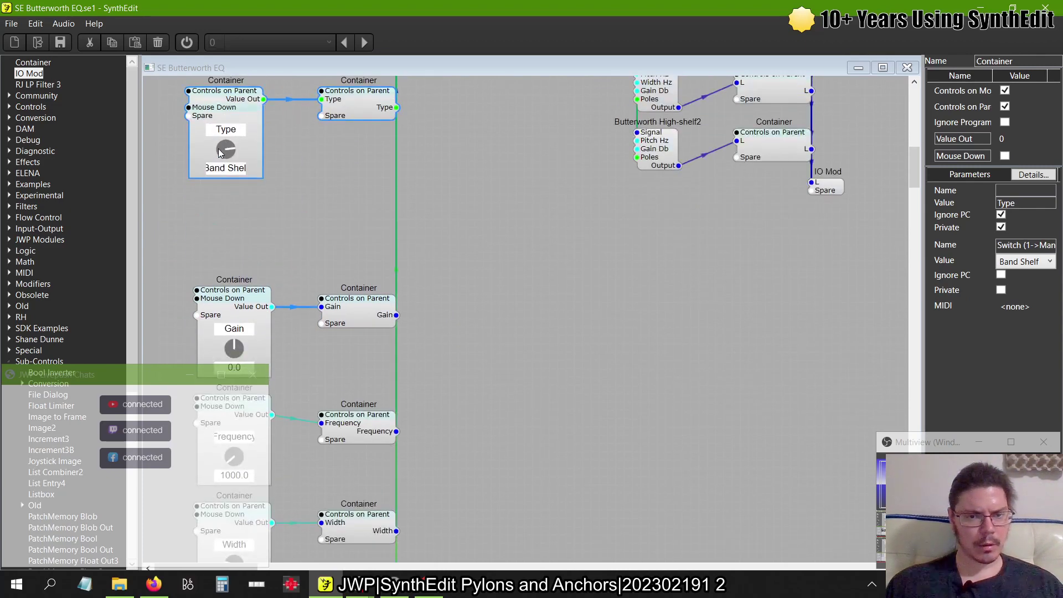
- Open the EQ's panel view to check the order of the knobs, and close it again
{"action": "right_click", "coordinate": [433, 174]}
{"action": "left_click", "coordinate": [470, 253]}
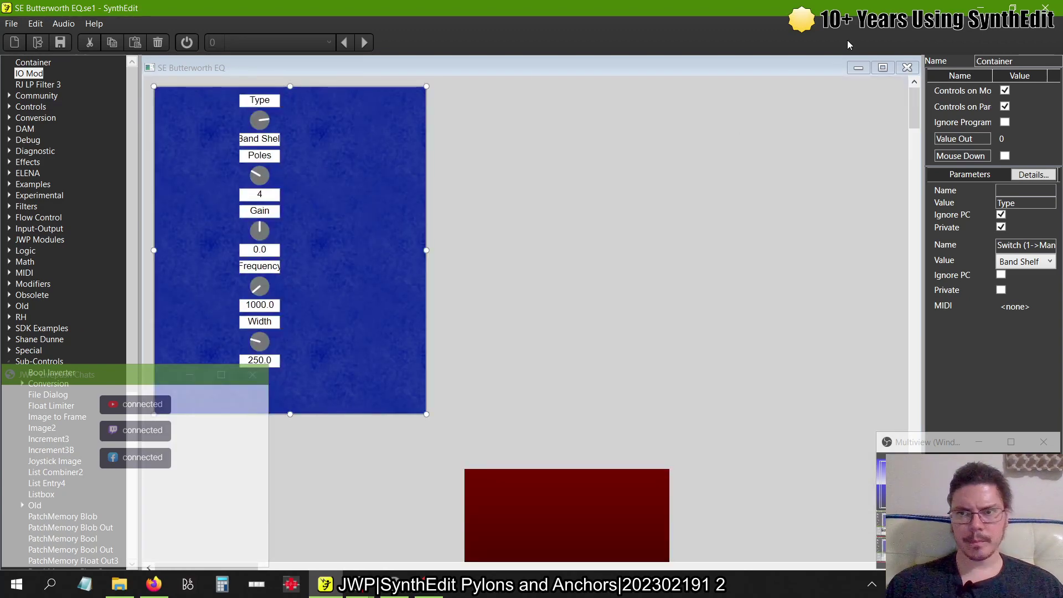
{"action": "left_click", "coordinate": [907, 68]}
- Move the Poles knob and its linked container up to directly beneath the Type knob
{"action": "scroll", "coordinate": [378, 282], "scroll_direction": "up", "scroll_amount": 10}
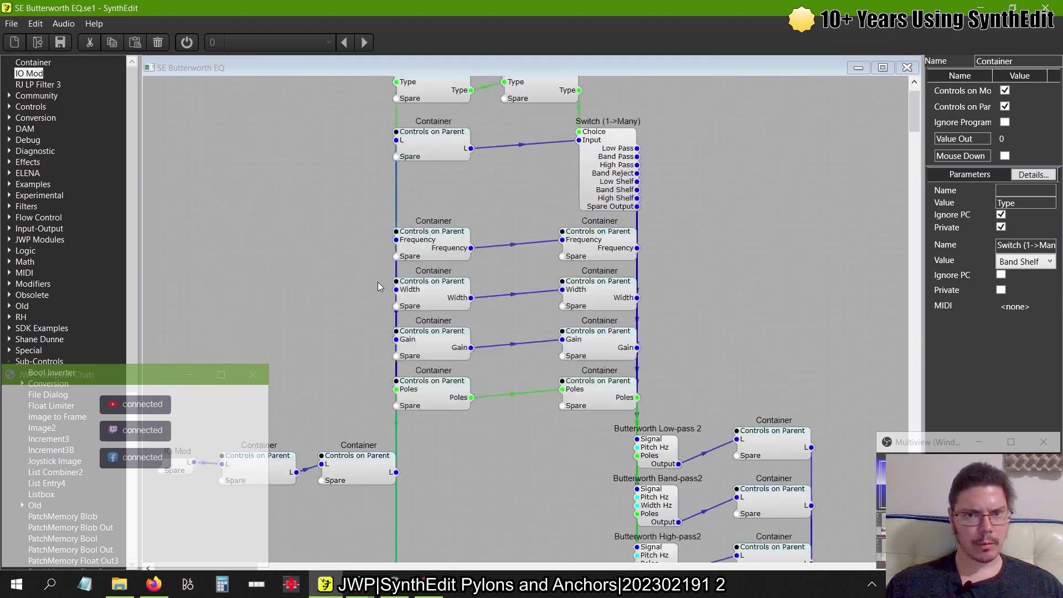
{"action": "scroll", "coordinate": [377, 283], "scroll_direction": "down", "scroll_amount": 10}
{"action": "scroll", "coordinate": [378, 283], "scroll_direction": "down", "scroll_amount": 15}
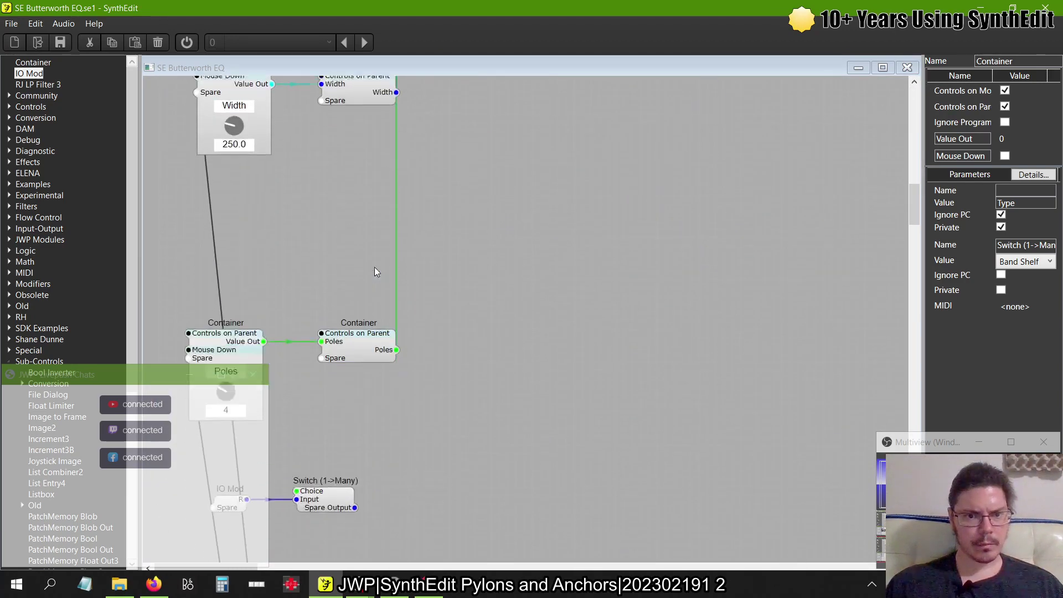
{"action": "left_click_drag", "start_coordinate": [262, 189], "coordinate": [220, 240]}
{"action": "left_click", "coordinate": [418, 170]}
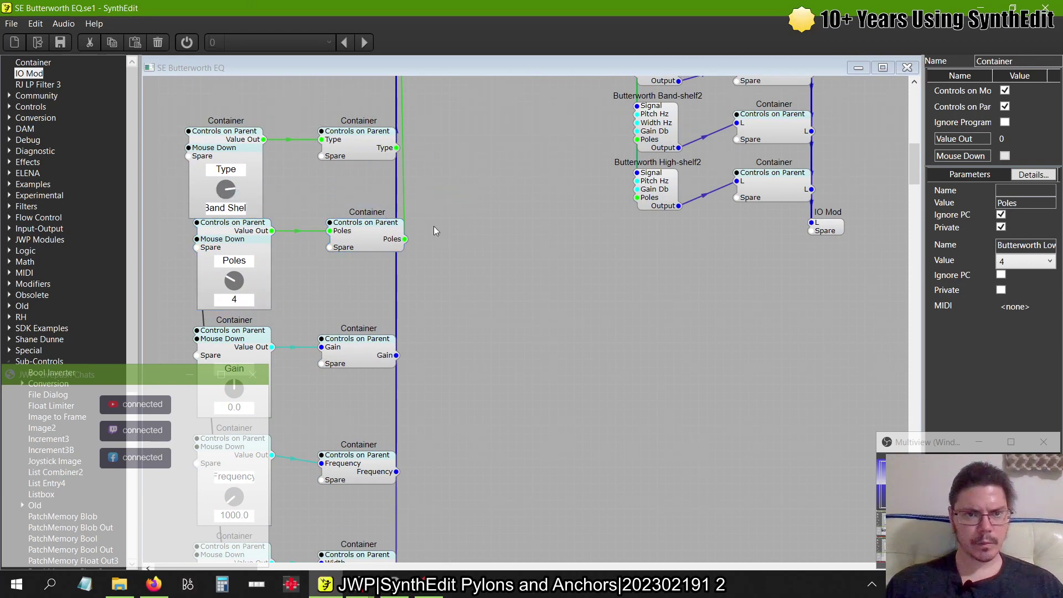
- Move the Type knob and its linked container together so they line up above the Poles pair
{"action": "left_click_drag", "start_coordinate": [433, 226], "coordinate": [173, 91]}
{"action": "left_click_drag", "start_coordinate": [211, 141], "coordinate": [220, 128]}
{"action": "scroll", "coordinate": [419, 247], "scroll_direction": "up", "scroll_amount": 2}
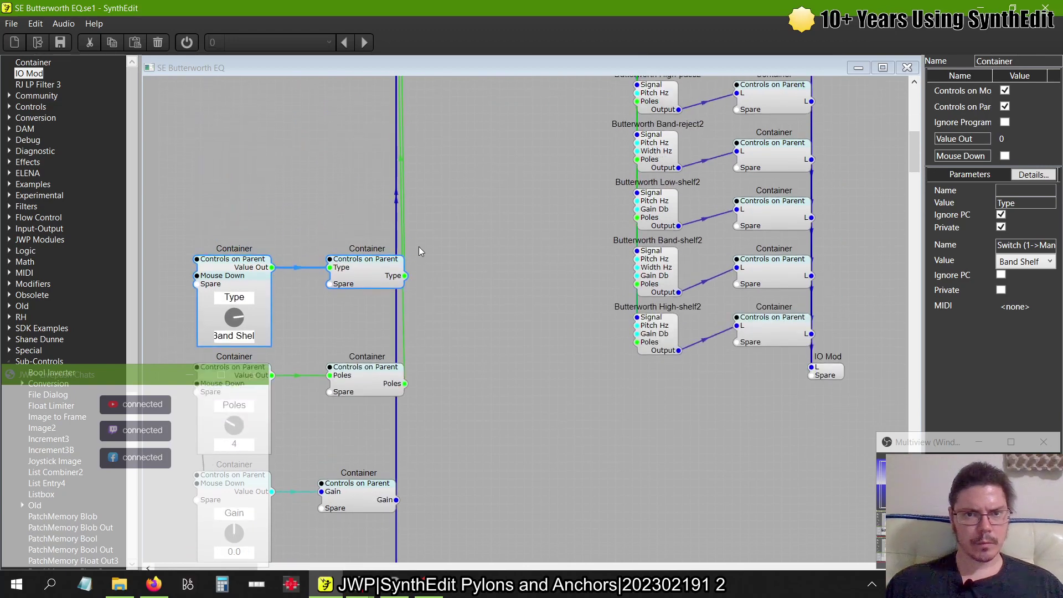
- Realign the Poles and Type wiring containers with the Gain container along the shared vertical line
{"action": "scroll", "coordinate": [419, 247], "scroll_direction": "down", "scroll_amount": 1}
{"action": "left_click", "coordinate": [372, 308]}
{"action": "left_click_drag", "start_coordinate": [354, 315], "coordinate": [348, 315]}
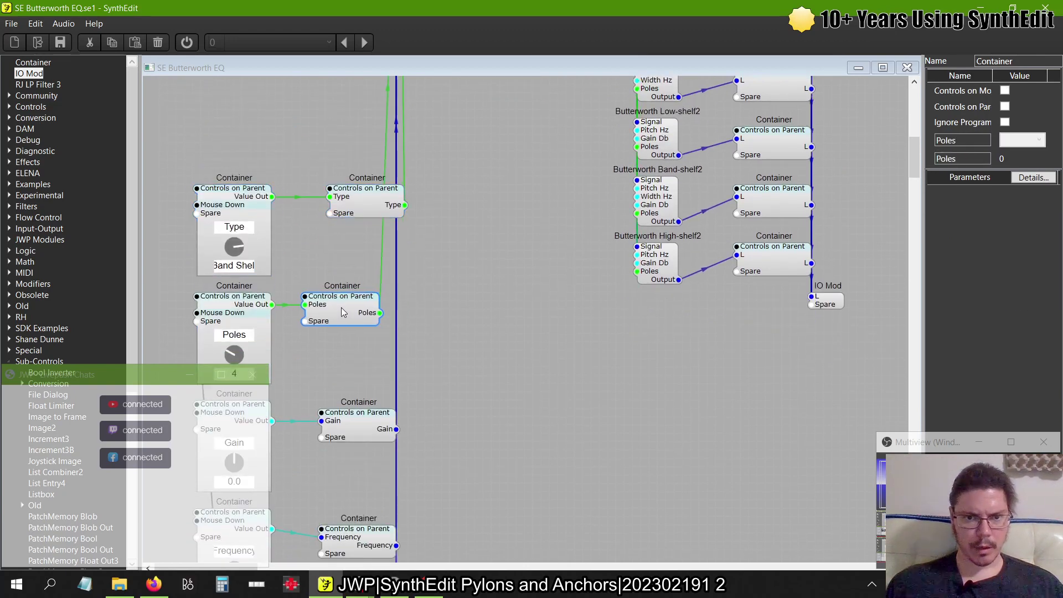
{"action": "left_click_drag", "start_coordinate": [371, 206], "coordinate": [358, 205]}
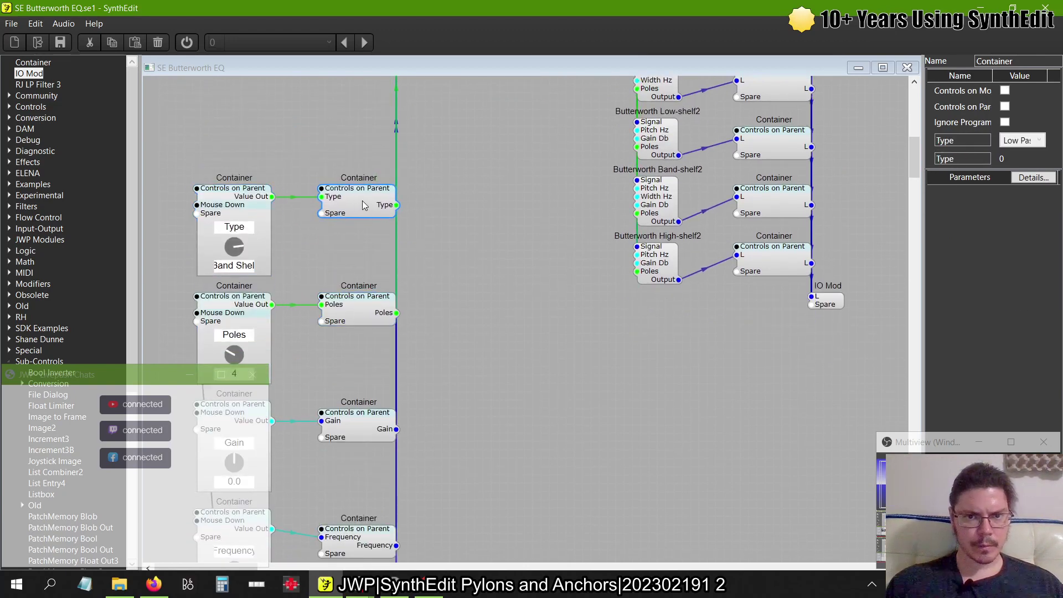
- Look over the whole EQ structure, from the Type containers and filters down to the knobs and the PatchMemory Bool section
{"action": "scroll", "coordinate": [316, 208], "scroll_direction": "down", "scroll_amount": 4}
{"action": "scroll", "coordinate": [318, 209], "scroll_direction": "down", "scroll_amount": 10}
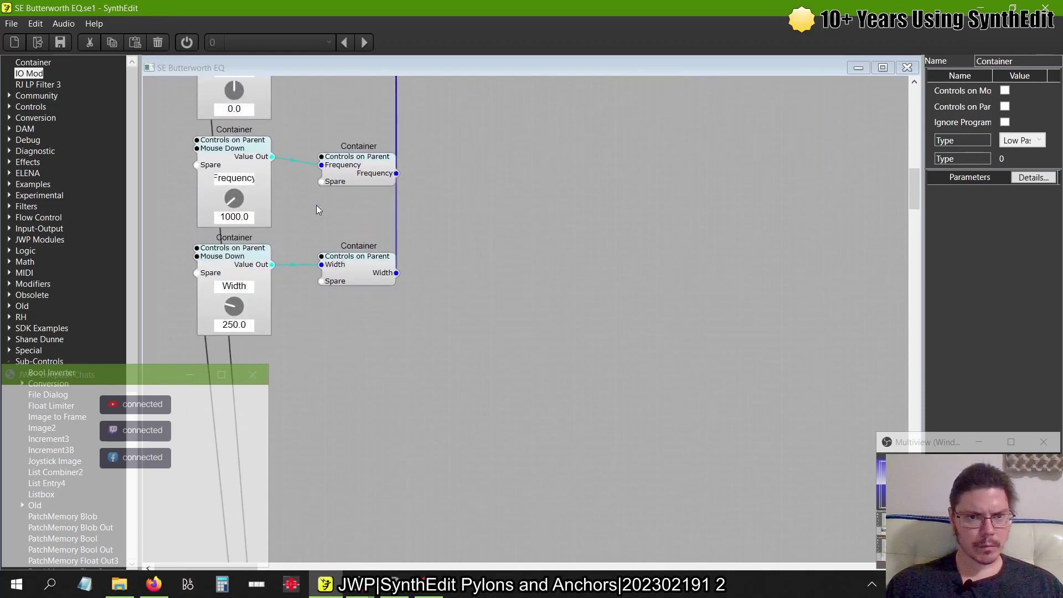
{"action": "scroll", "coordinate": [317, 206], "scroll_direction": "up", "scroll_amount": 10}
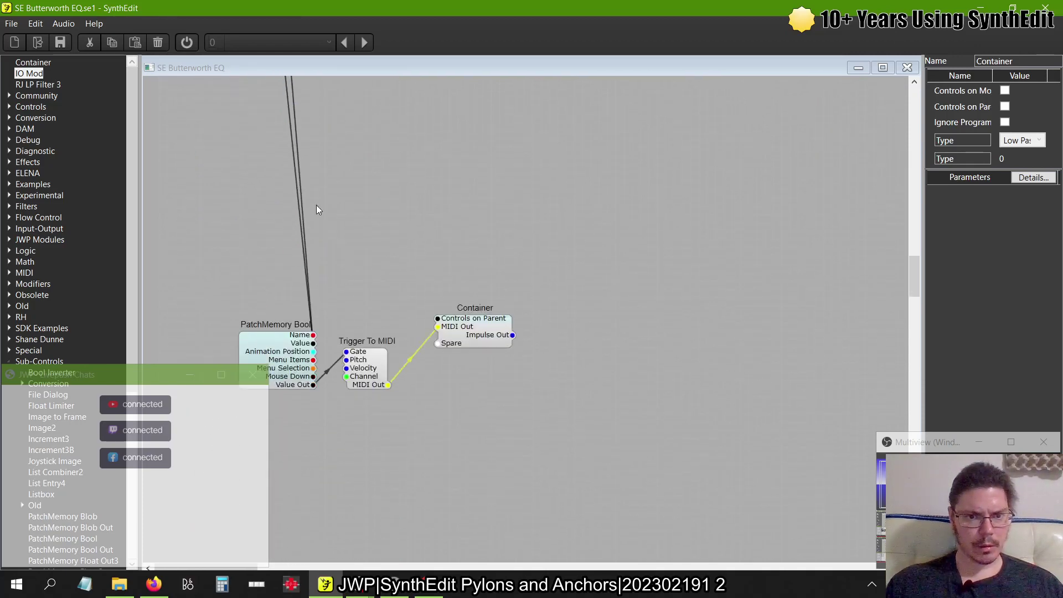
{"action": "scroll", "coordinate": [317, 207], "scroll_direction": "up", "scroll_amount": 6}
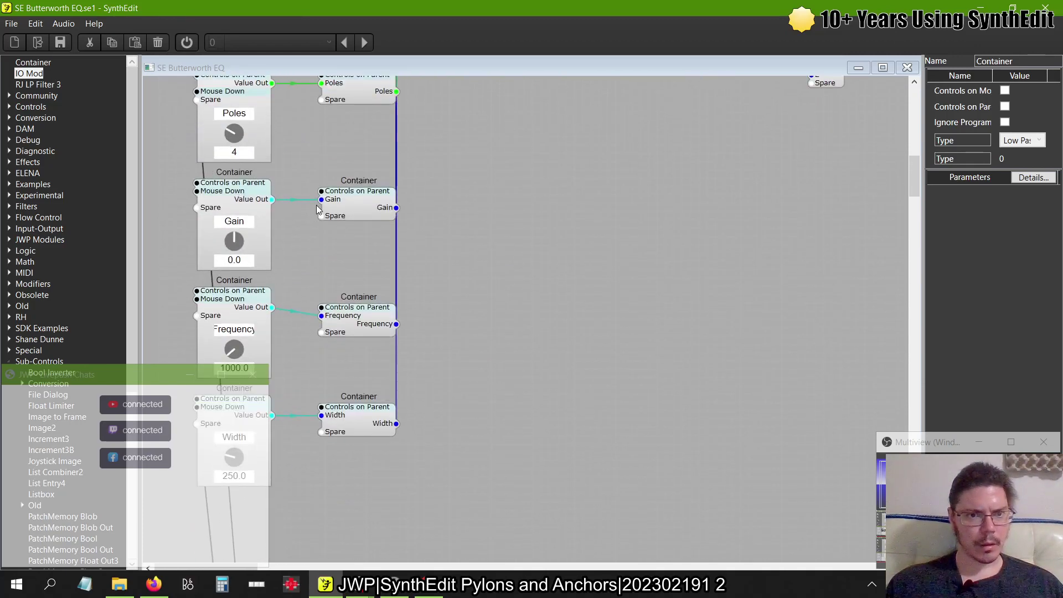
{"action": "scroll", "coordinate": [317, 208], "scroll_direction": "up", "scroll_amount": 6}
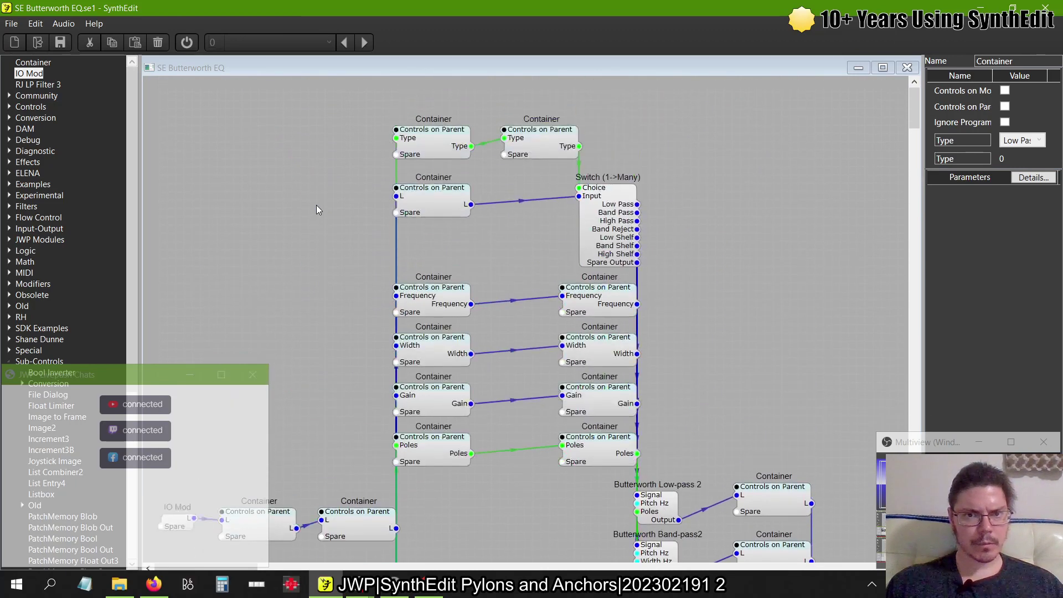
{"action": "scroll", "coordinate": [317, 208], "scroll_direction": "down", "scroll_amount": 9}
{"action": "scroll", "coordinate": [317, 209], "scroll_direction": "down", "scroll_amount": 16}
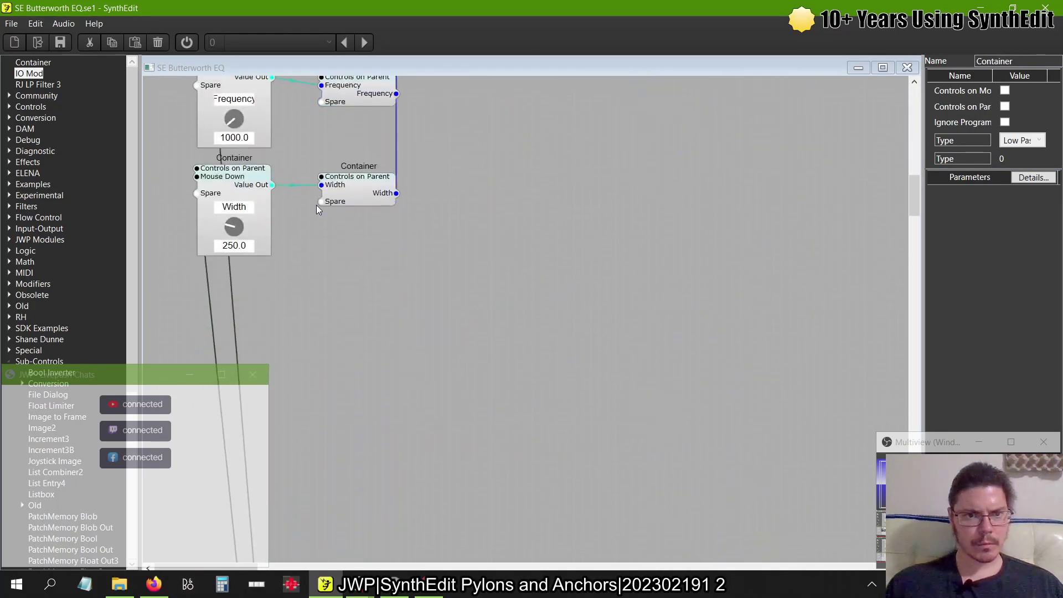
{"action": "scroll", "coordinate": [317, 209], "scroll_direction": "down", "scroll_amount": 8}
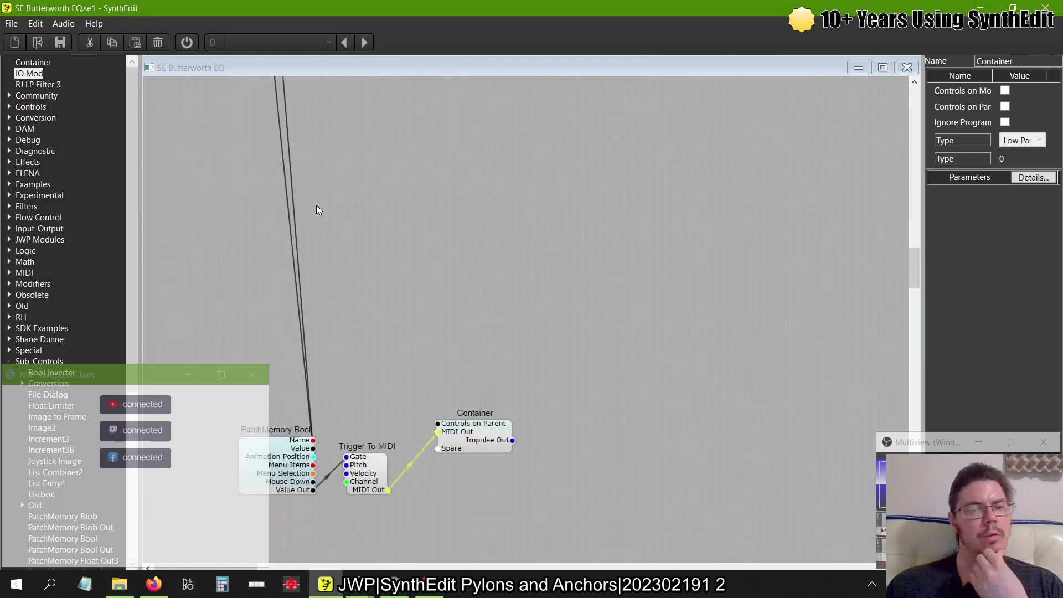
{"action": "scroll", "coordinate": [316, 210], "scroll_direction": "up", "scroll_amount": 20}
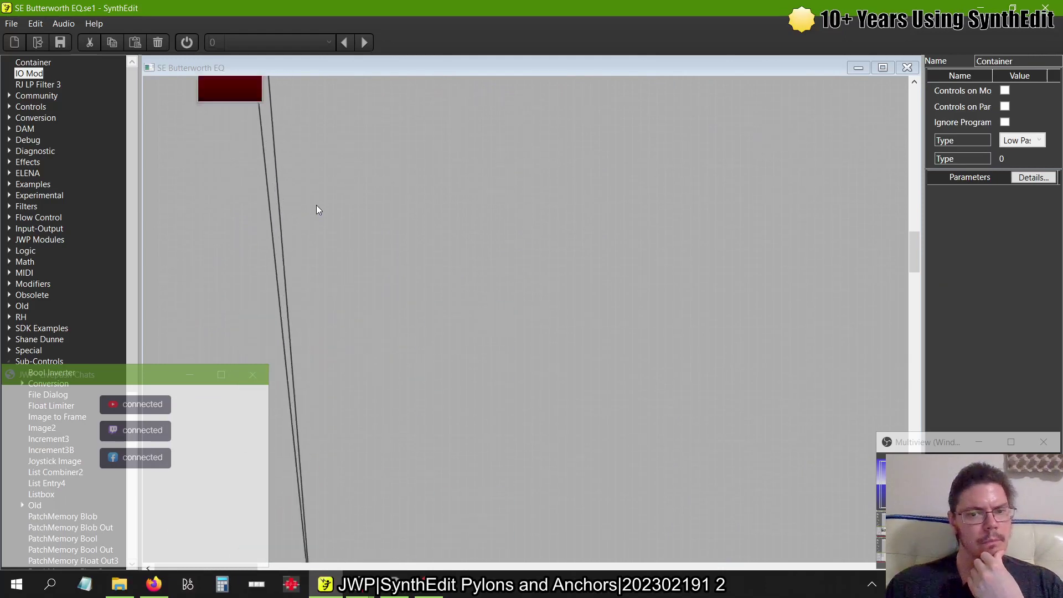
{"action": "scroll", "coordinate": [317, 210], "scroll_direction": "up", "scroll_amount": 7}
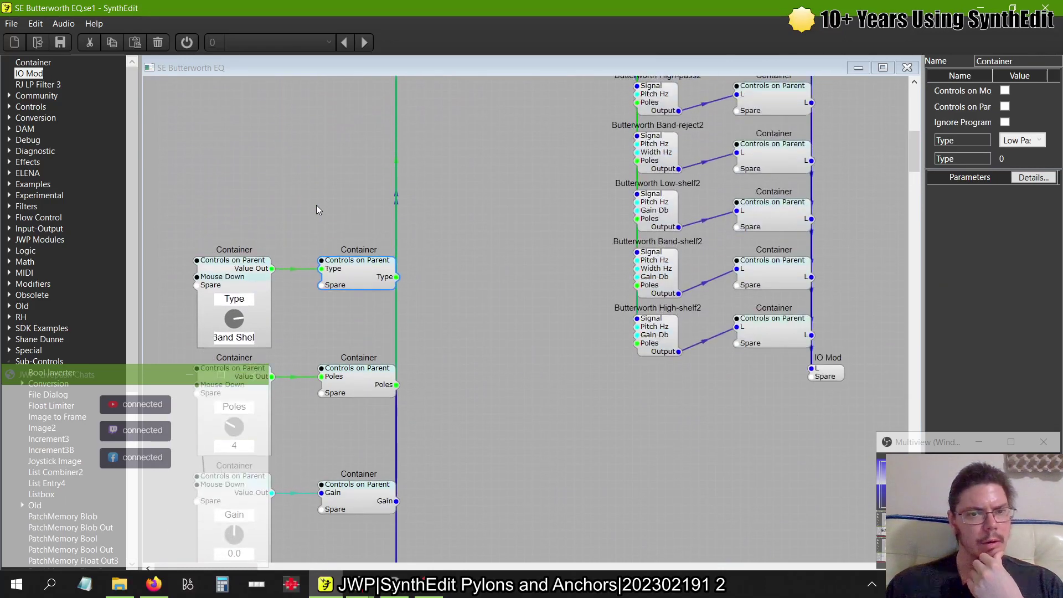
{"action": "scroll", "coordinate": [317, 210], "scroll_direction": "up", "scroll_amount": 10}
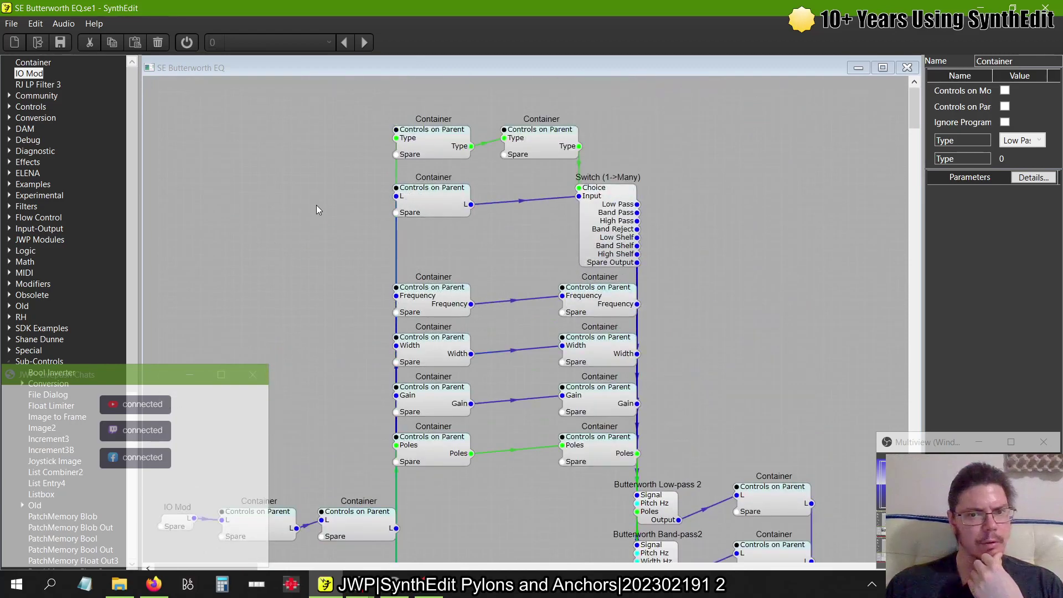
{"action": "scroll", "coordinate": [317, 205], "scroll_direction": "down", "scroll_amount": 10}
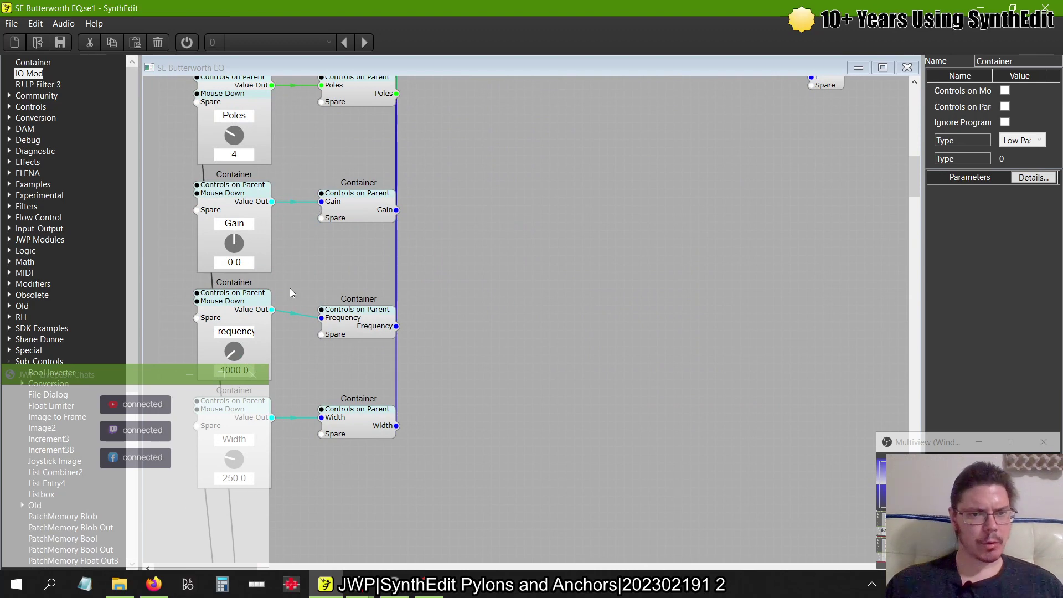
{"action": "scroll", "coordinate": [290, 288], "scroll_direction": "up", "scroll_amount": 5}
{"action": "scroll", "coordinate": [290, 288], "scroll_direction": "up", "scroll_amount": 5}
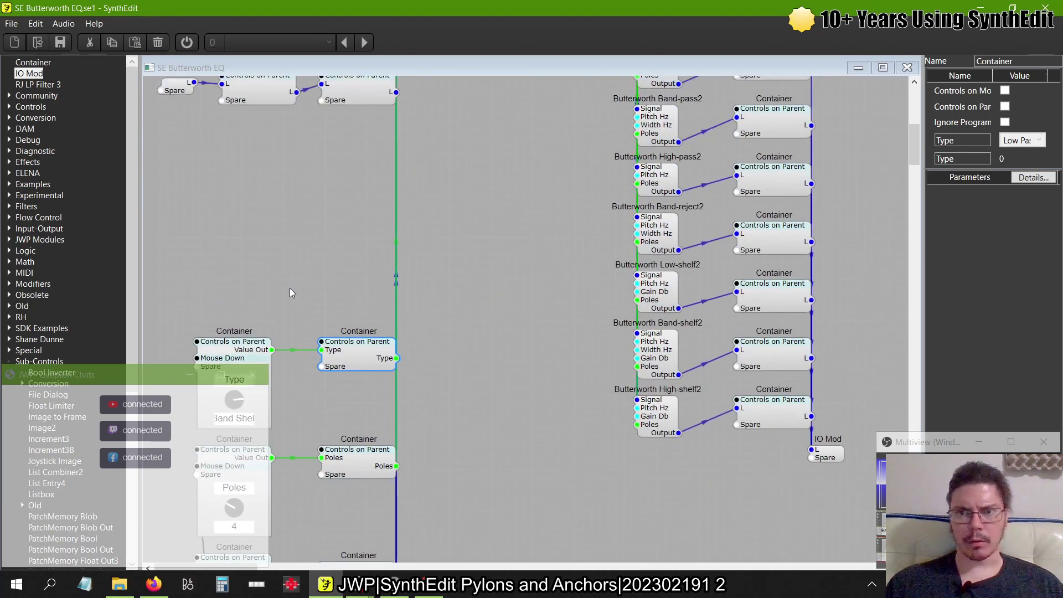
{"action": "scroll", "coordinate": [291, 288], "scroll_direction": "up", "scroll_amount": 3}
{"action": "scroll", "coordinate": [290, 288], "scroll_direction": "down", "scroll_amount": 4}
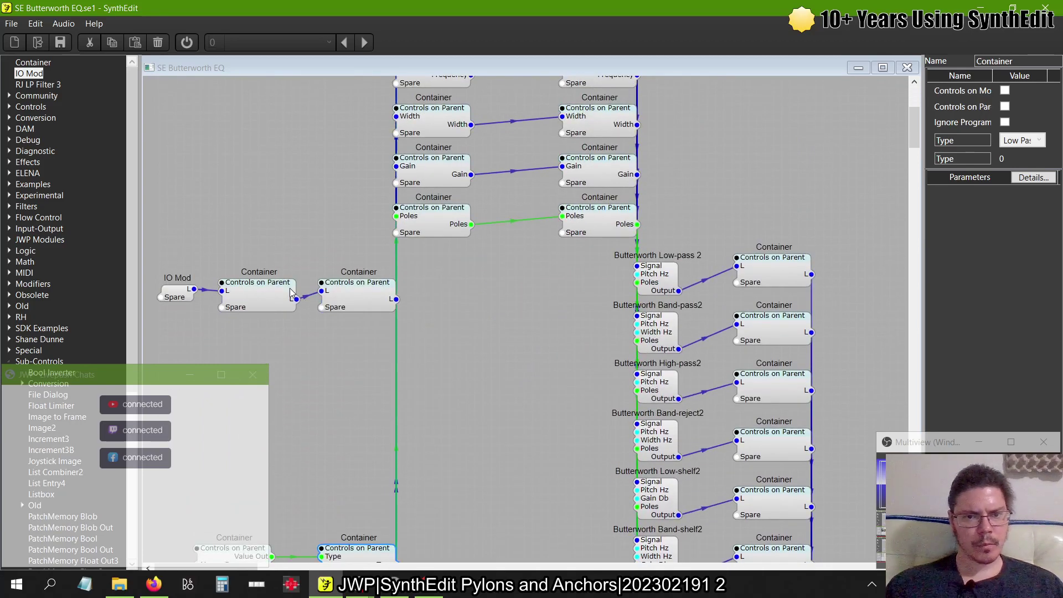
{"action": "scroll", "coordinate": [454, 332], "scroll_direction": "down", "scroll_amount": 5}
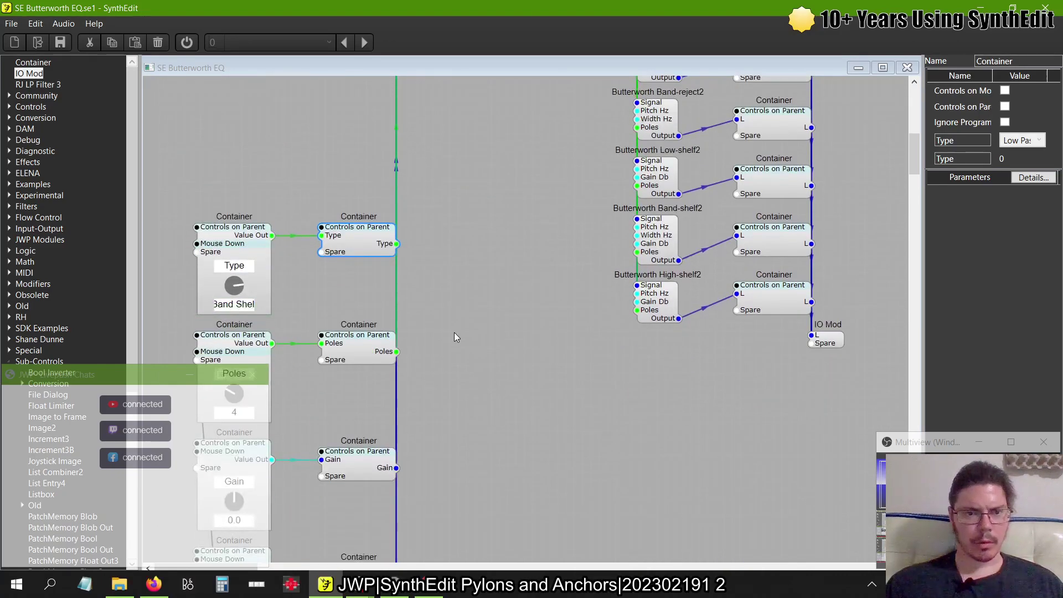
{"action": "scroll", "coordinate": [456, 336], "scroll_direction": "down", "scroll_amount": 6}
{"action": "scroll", "coordinate": [454, 337], "scroll_direction": "up", "scroll_amount": 10}
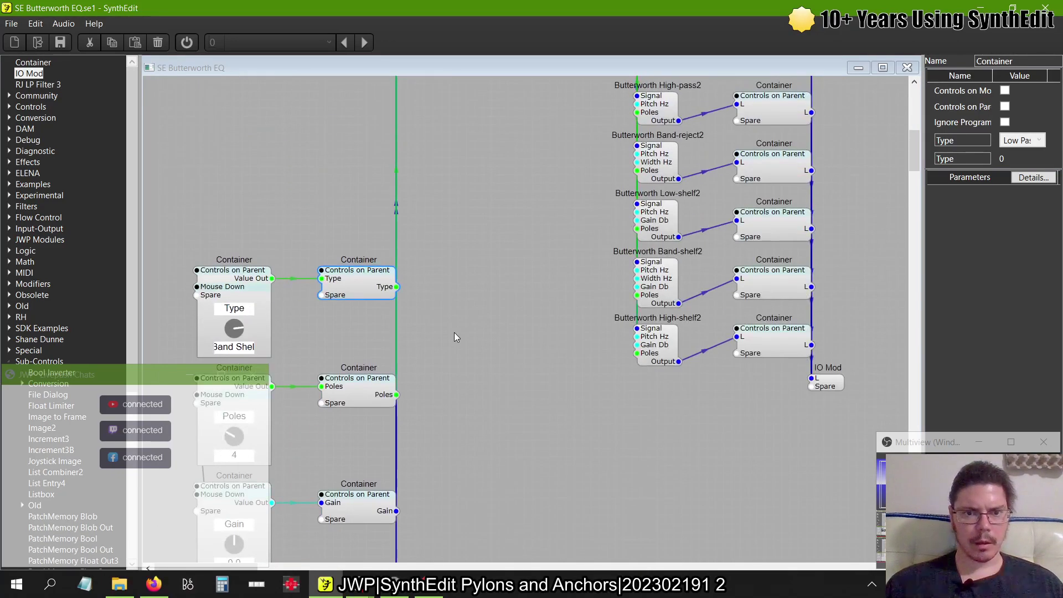
- Move all the knobs and their linked containers as one group down below the PatchMemory Bool section
{"action": "scroll", "coordinate": [454, 337], "scroll_direction": "down", "scroll_amount": 8}
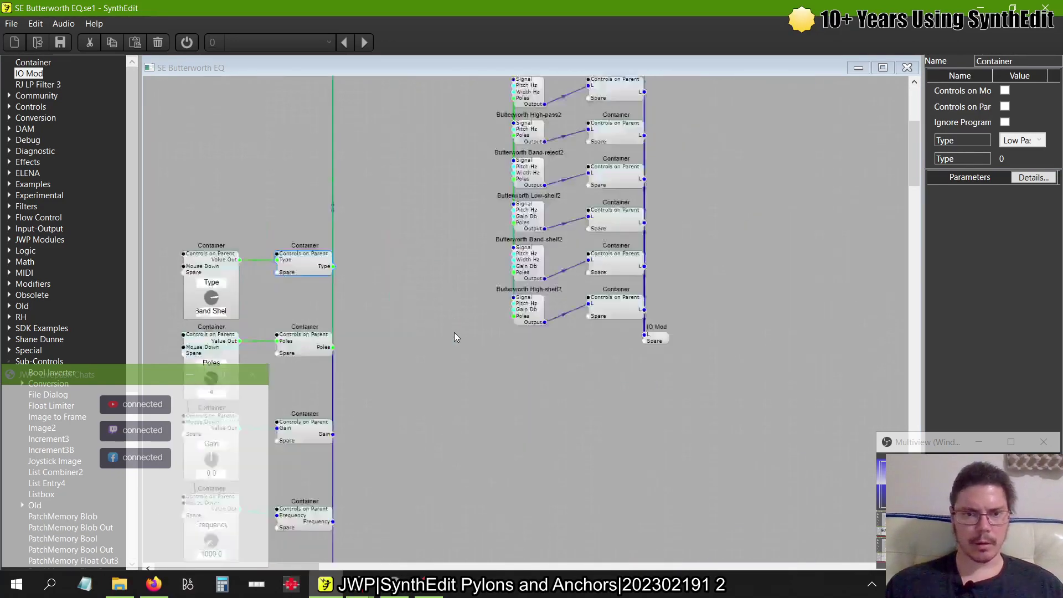
{"action": "left_click_drag", "start_coordinate": [291, 341], "coordinate": [191, 470]}
{"action": "left_click_drag", "start_coordinate": [203, 439], "coordinate": [179, 432]}
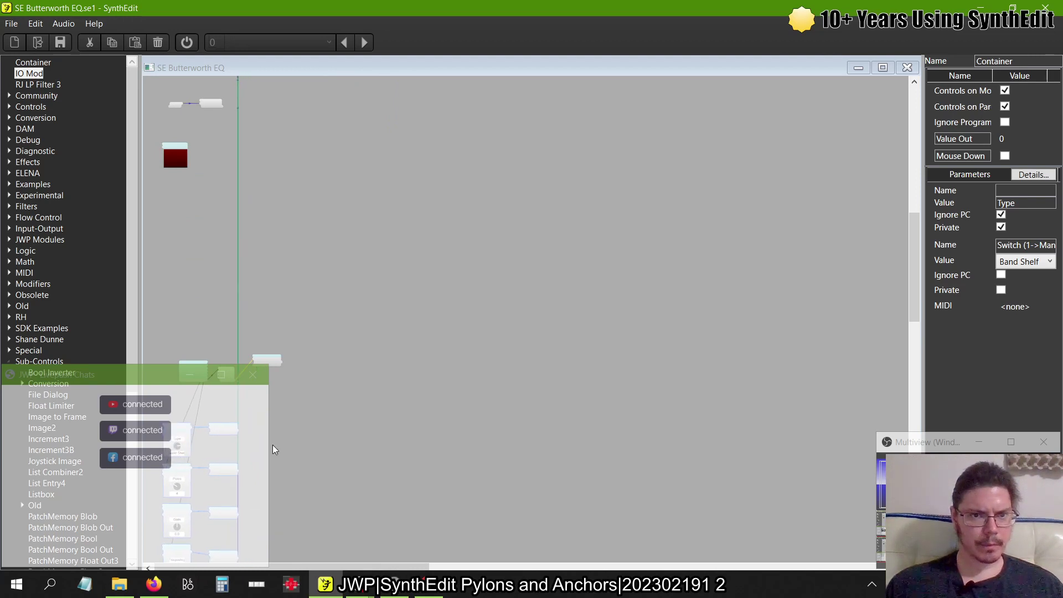
- Select the whole filter section, from the Type containers to the output IO Mod, and examine its wiring
{"action": "scroll", "coordinate": [273, 444], "scroll_direction": "up", "scroll_amount": 3}
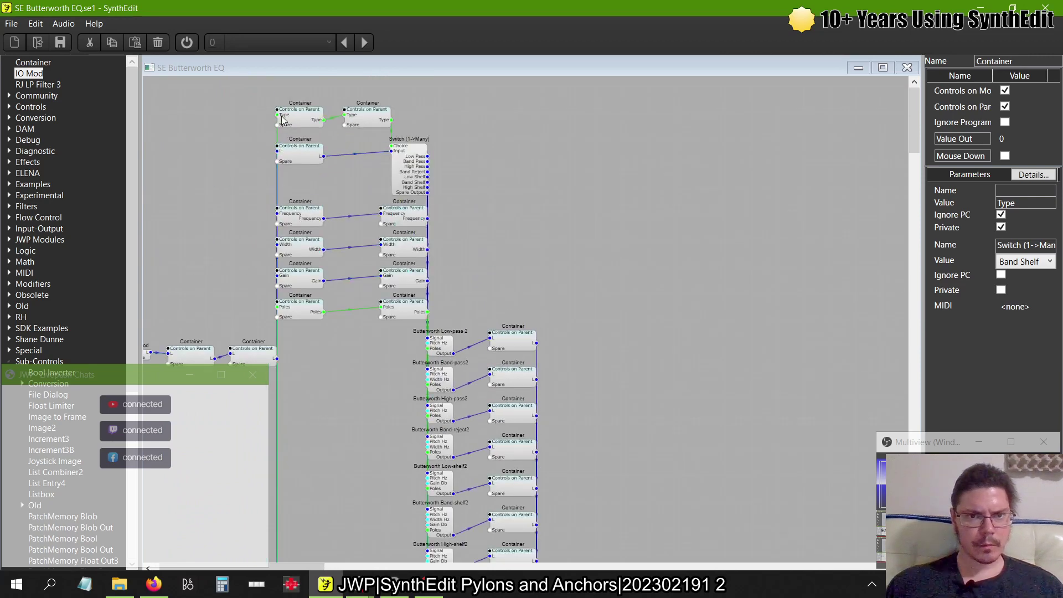
{"action": "left_click_drag", "start_coordinate": [267, 101], "coordinate": [584, 562]}
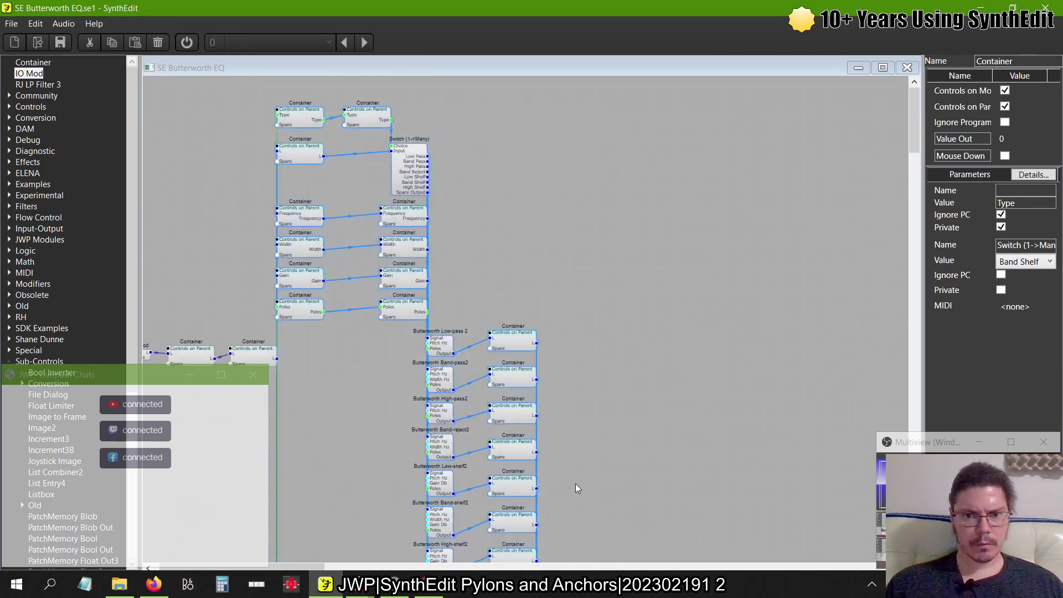
{"action": "scroll", "coordinate": [576, 403], "scroll_direction": "down", "scroll_amount": 3}
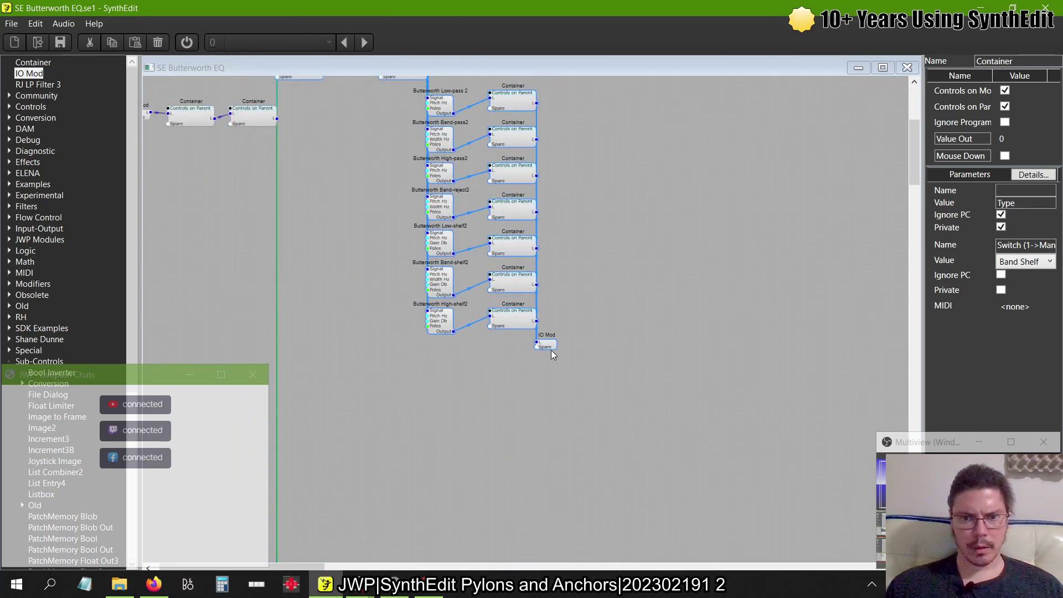
{"action": "scroll", "coordinate": [495, 359], "scroll_direction": "up", "scroll_amount": 3}
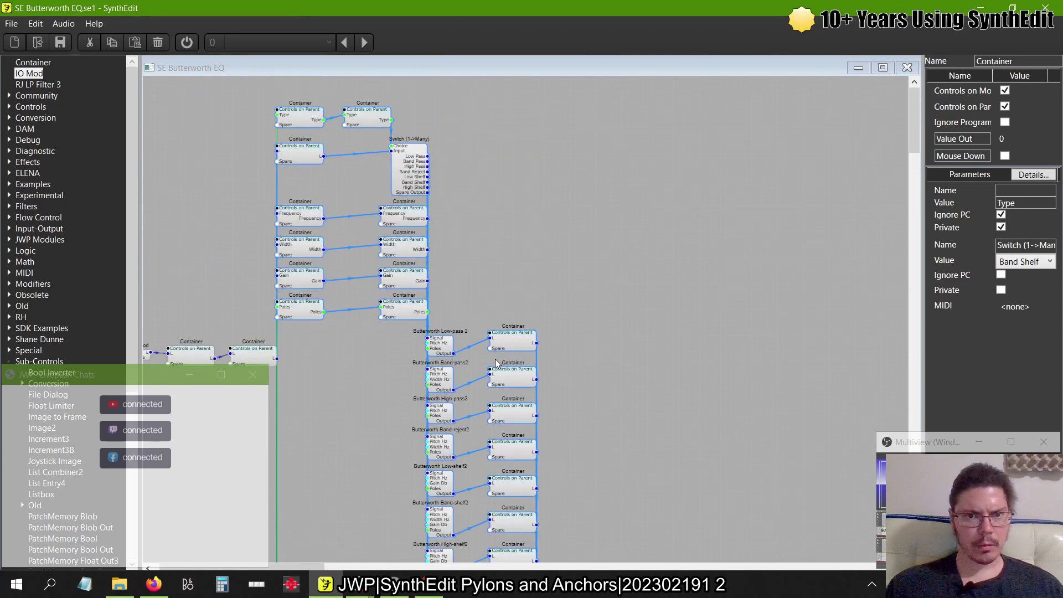
{"action": "scroll", "coordinate": [495, 364], "scroll_direction": "left", "scroll_amount": 1}
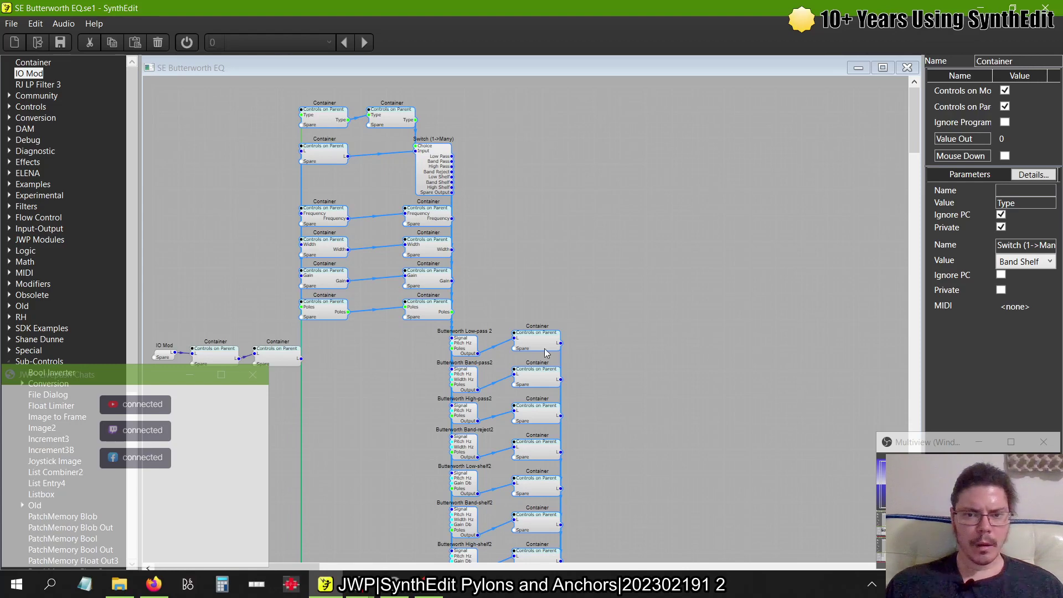
{"action": "scroll", "coordinate": [520, 350], "scroll_direction": "down", "scroll_amount": 2}
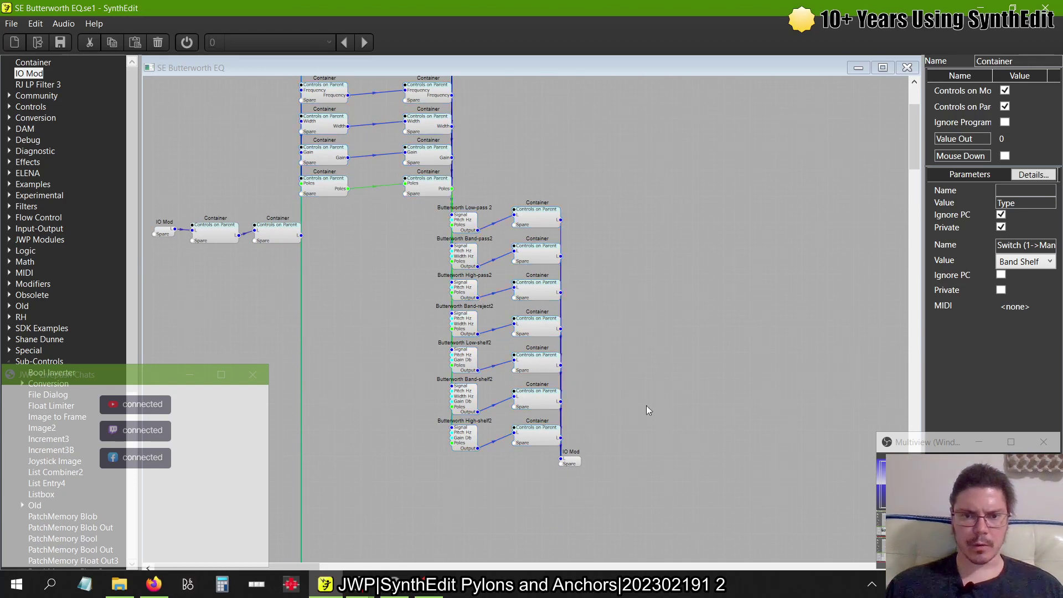
{"action": "scroll", "coordinate": [540, 347], "scroll_direction": "up", "scroll_amount": 1}
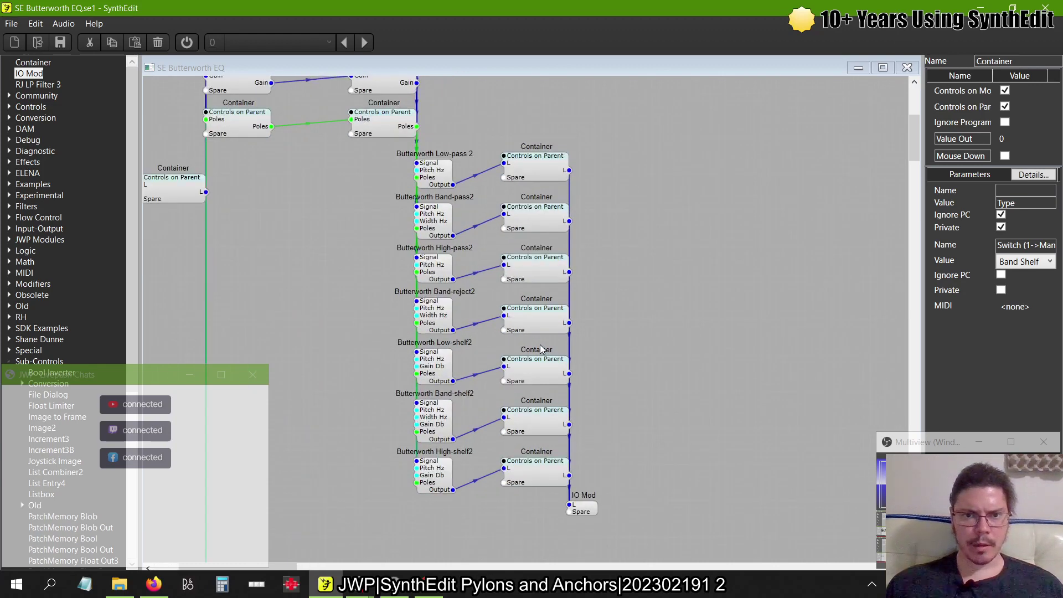
- Move the output IO Mod farther down and delete the output containers of all Butterworth filters except High-shelf
{"action": "left_click_drag", "start_coordinate": [585, 508], "coordinate": [584, 377]}
{"action": "scroll", "coordinate": [609, 332], "scroll_direction": "up", "scroll_amount": 3}
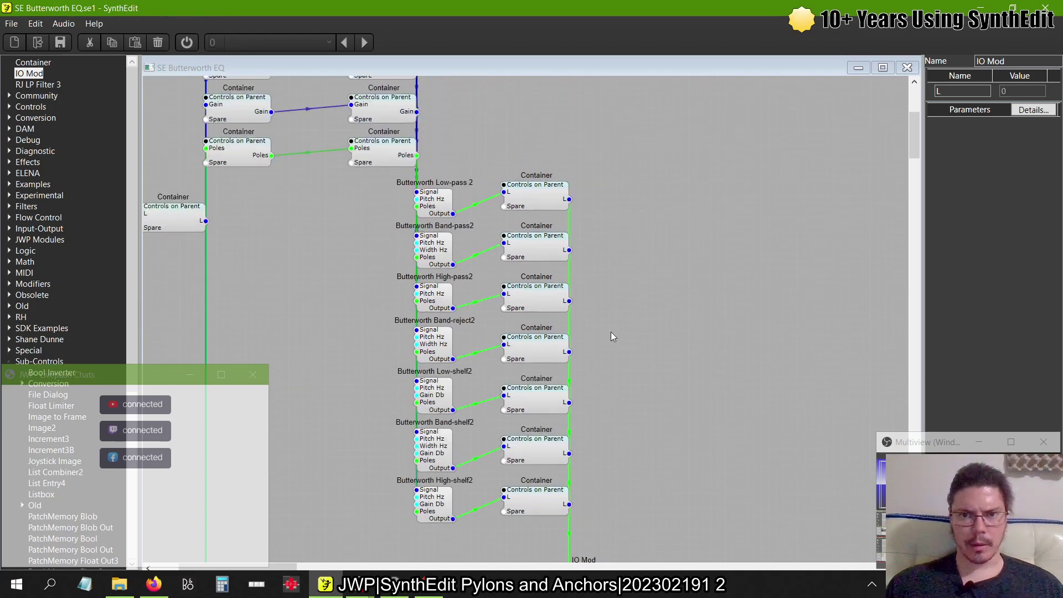
{"action": "left_click", "coordinate": [536, 203]}
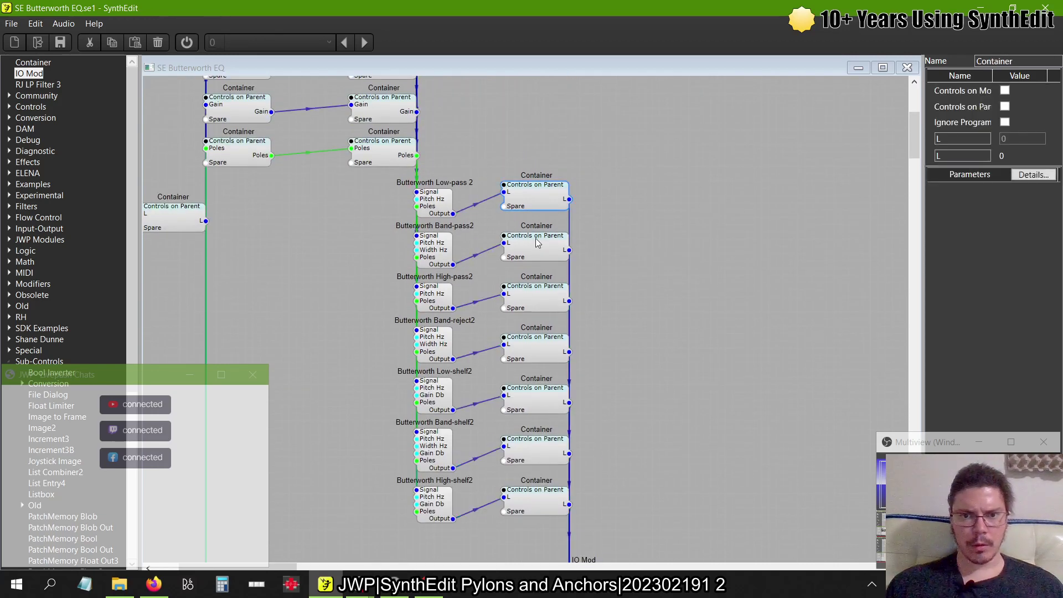
{"action": "left_click", "coordinate": [536, 240], "text": "shift"}
{"action": "left_click", "coordinate": [541, 292], "text": "shift"}
{"action": "left_click", "coordinate": [541, 343], "text": "shift"}
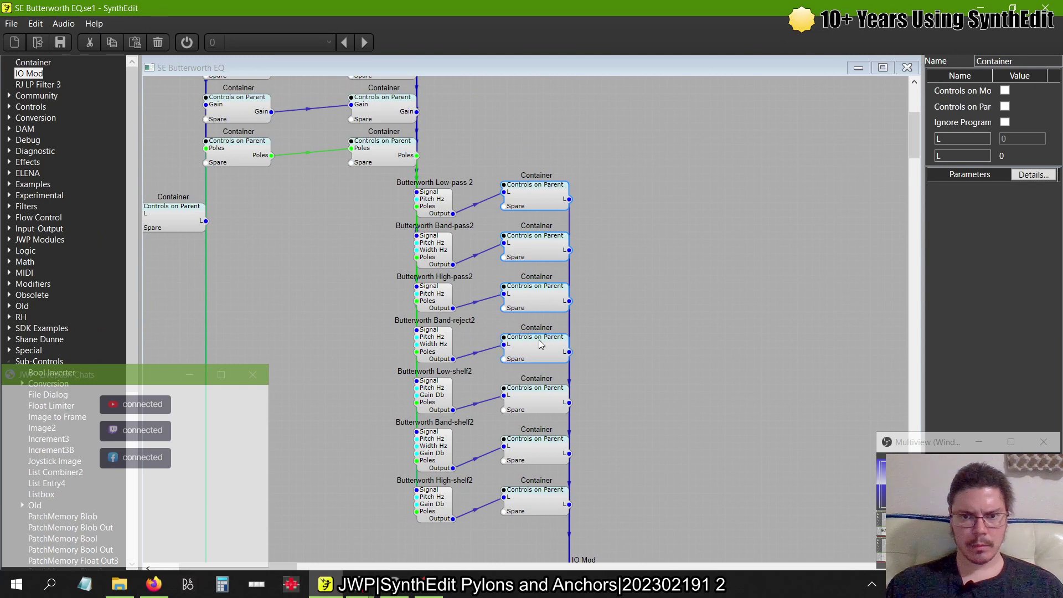
{"action": "left_click", "coordinate": [540, 391], "text": "shift"}
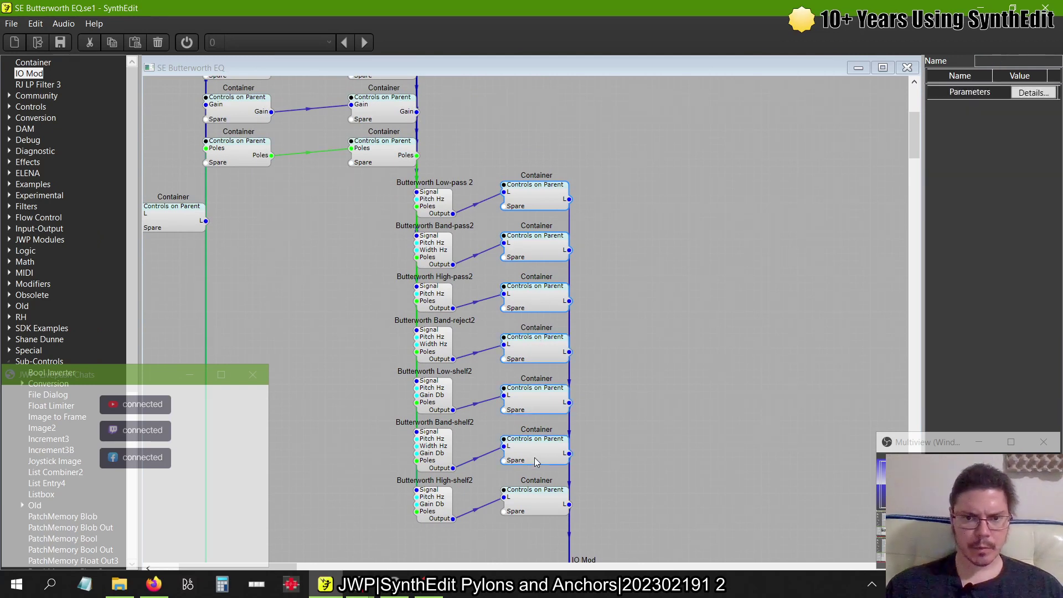
{"action": "key", "text": "Delete"}
- Wire the outputs of all Butterworth filters into the single remaining output container and place it just below the High-shelf filter
{"action": "left_click_drag", "start_coordinate": [533, 499], "coordinate": [519, 237]}
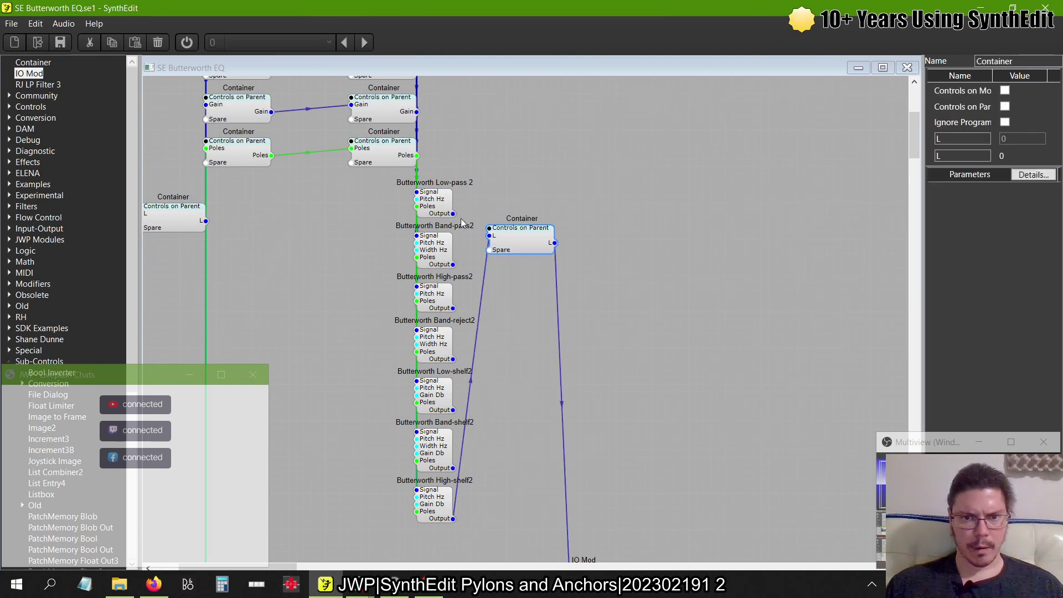
{"action": "left_click_drag", "start_coordinate": [453, 214], "coordinate": [489, 236]}
{"action": "left_click_drag", "start_coordinate": [453, 308], "coordinate": [490, 374]}
{"action": "left_click_drag", "start_coordinate": [453, 410], "coordinate": [487, 382]}
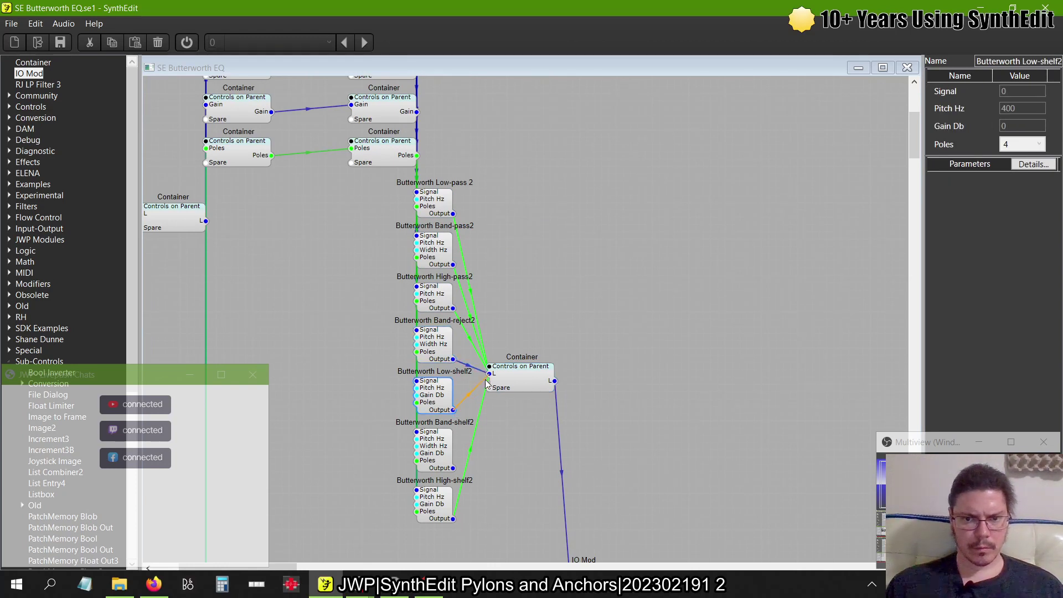
{"action": "left_click_drag", "start_coordinate": [453, 468], "coordinate": [463, 532]}
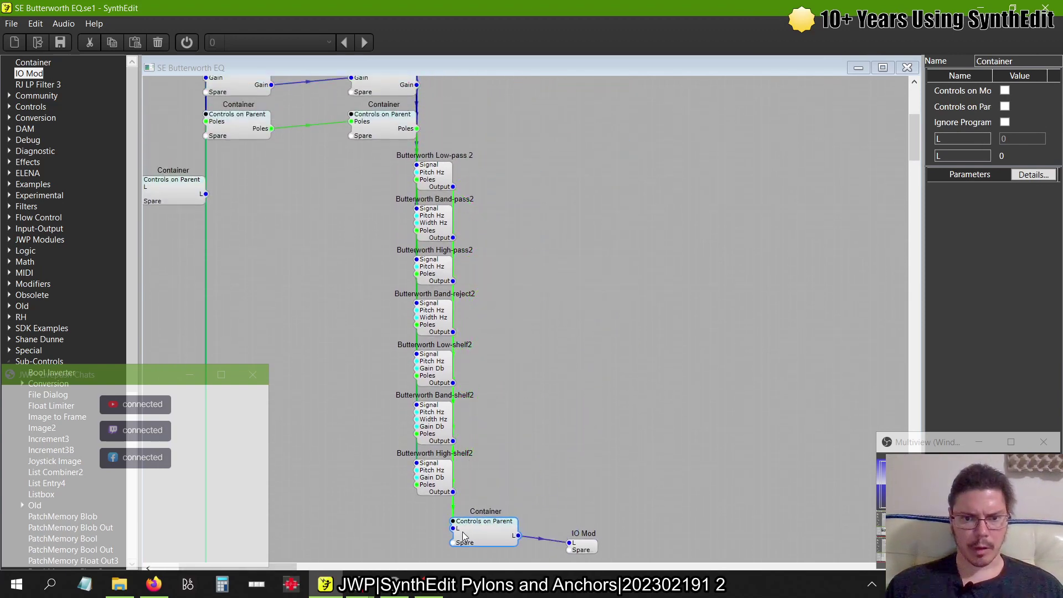
{"action": "scroll", "coordinate": [463, 534], "scroll_direction": "down", "scroll_amount": 3}
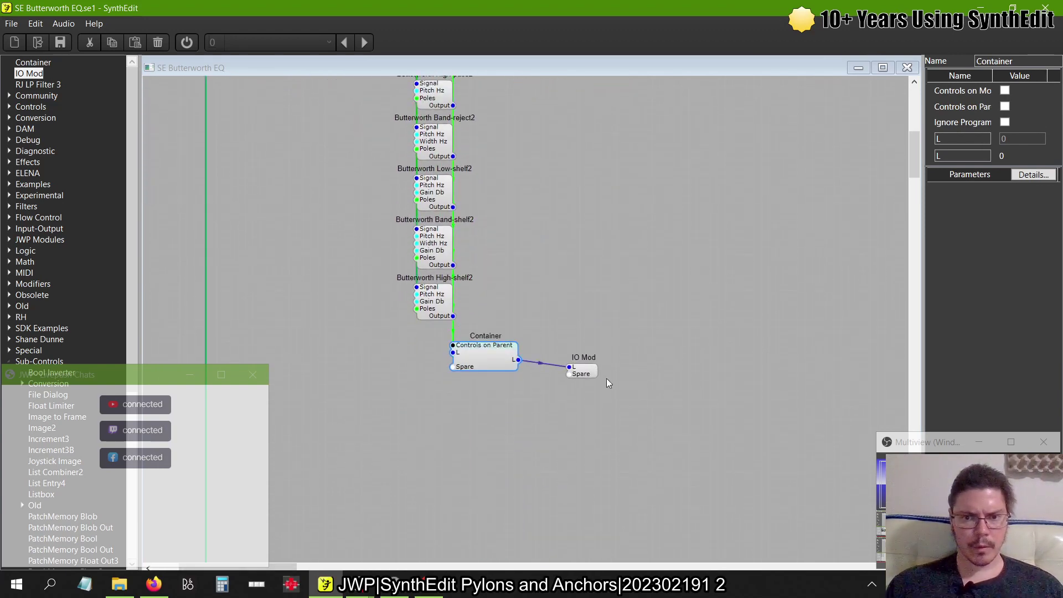
{"action": "left_click", "coordinate": [580, 367]}
- Select the whole filter section from the Type containers down to the shared output container, without the IO Mods, and copy it
{"action": "scroll", "coordinate": [460, 363], "scroll_direction": "up", "scroll_amount": 6}
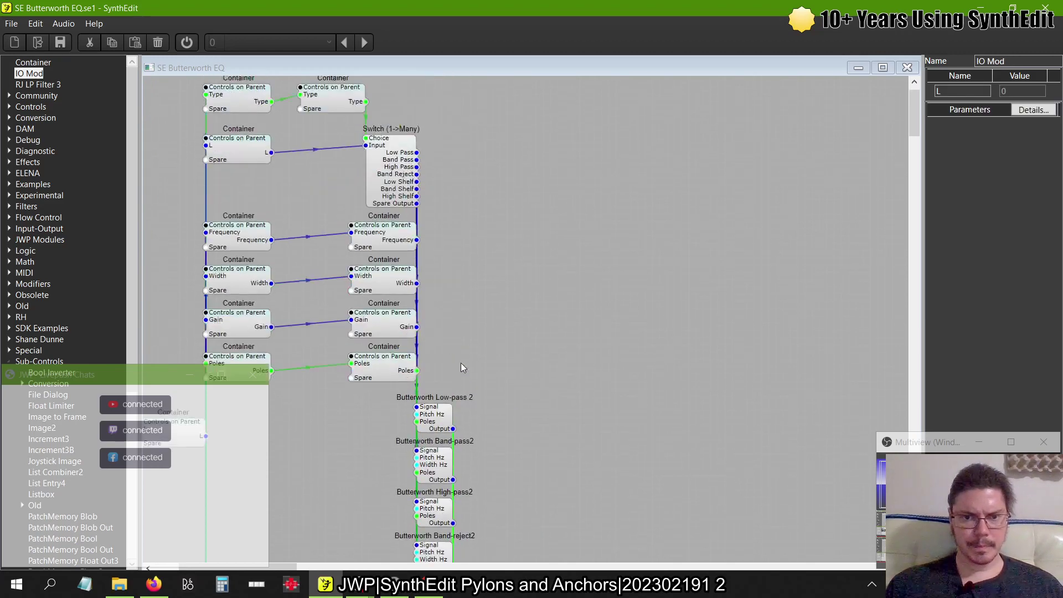
{"action": "scroll", "coordinate": [461, 364], "scroll_direction": "down", "scroll_amount": 1, "text": "ctrl"}
{"action": "scroll", "coordinate": [461, 365], "scroll_direction": "down", "scroll_amount": 2, "text": "ctrl"}
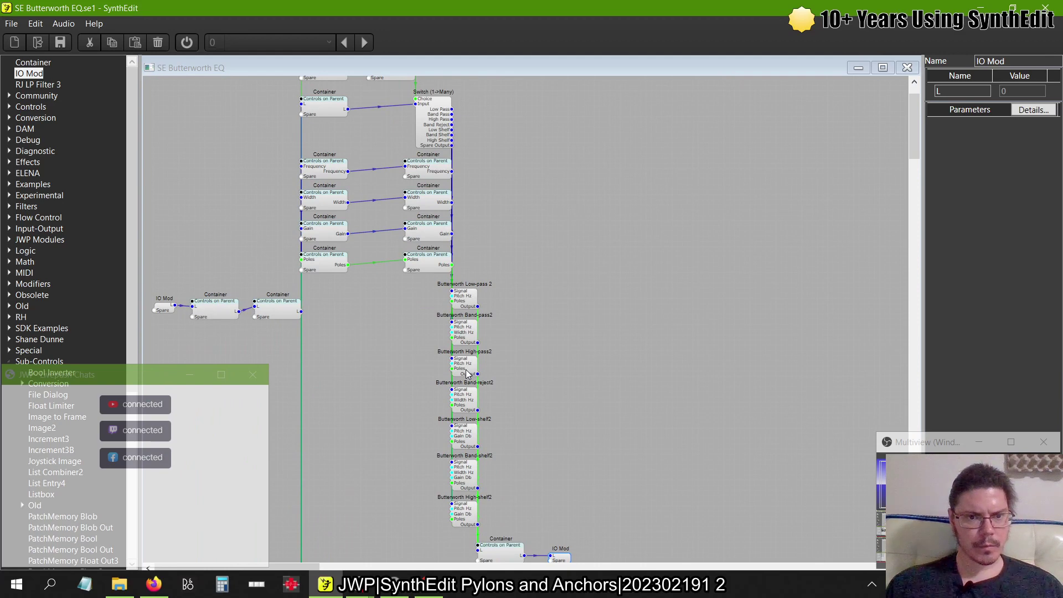
{"action": "scroll", "coordinate": [467, 374], "scroll_direction": "up", "scroll_amount": 2}
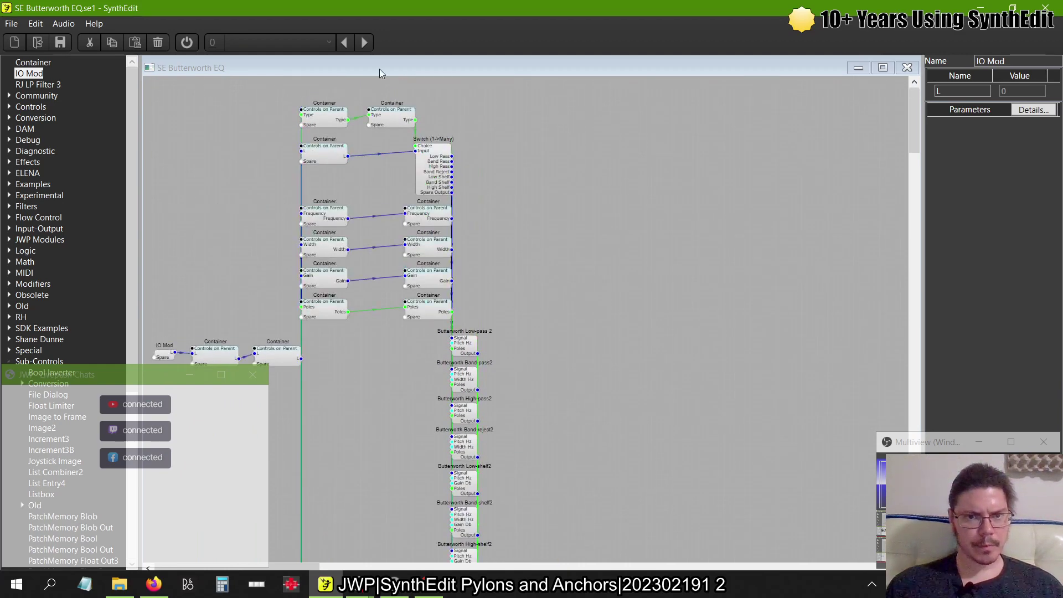
{"action": "left_click_drag", "start_coordinate": [293, 93], "coordinate": [504, 562]}
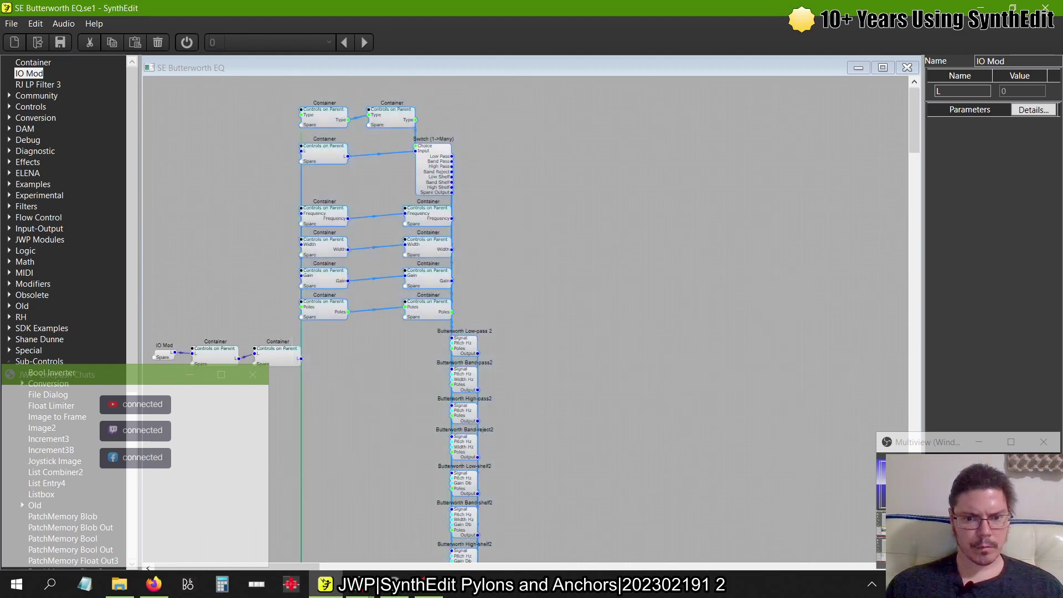
{"action": "scroll", "coordinate": [506, 412], "scroll_direction": "down", "scroll_amount": 4, "text": "ctrl"}
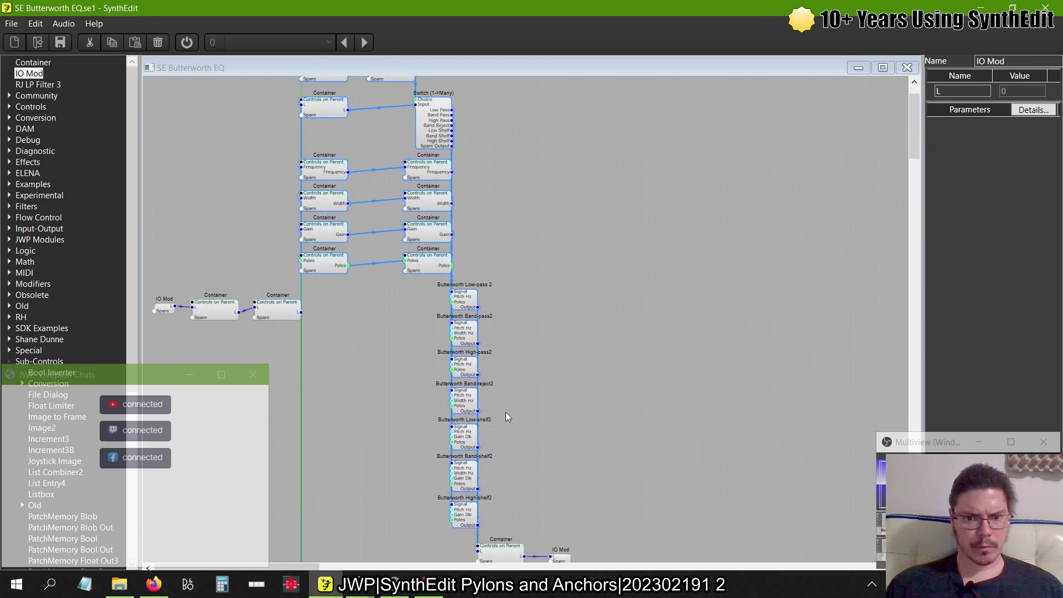
{"action": "left_click_drag", "start_coordinate": [303, 310], "coordinate": [200, 83]}
{"action": "scroll", "coordinate": [177, 162], "scroll_direction": "up", "scroll_amount": 3, "text": "ctrl"}
{"action": "scroll", "coordinate": [178, 162], "scroll_direction": "up", "scroll_amount": 3}
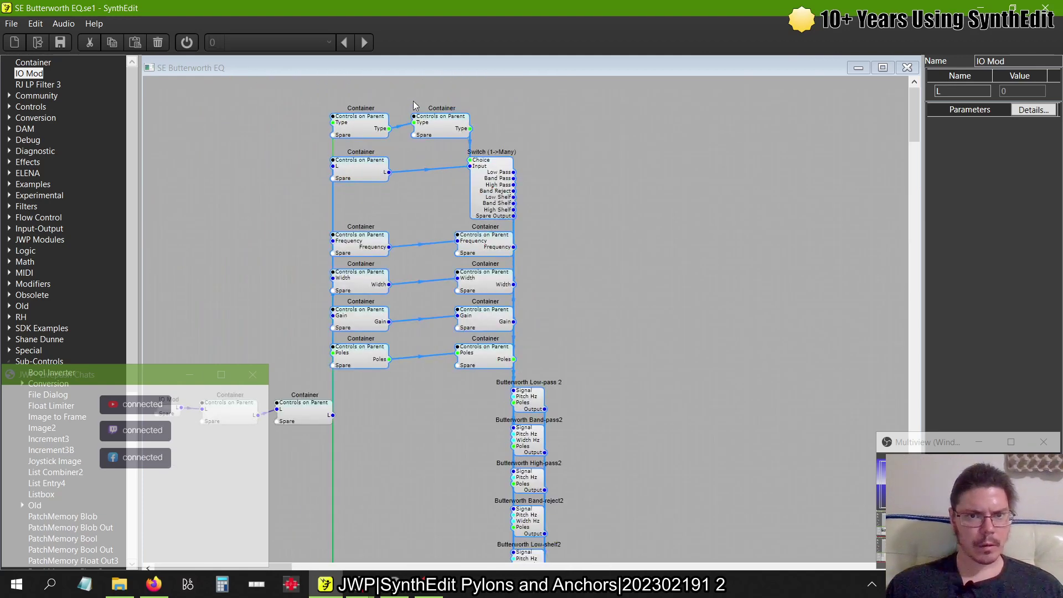
{"action": "right_click", "coordinate": [360, 177]}
{"action": "left_click", "coordinate": [371, 195]}
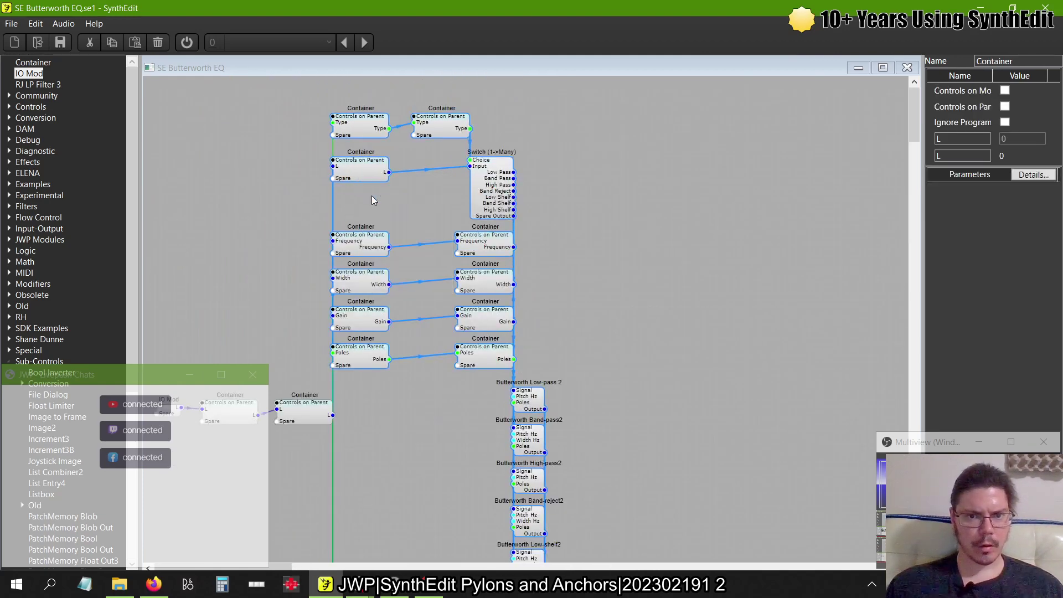
- Paste the copied filter section below the original and align it with the long vertical connection line
{"action": "scroll", "coordinate": [401, 211], "scroll_direction": "down", "scroll_amount": 10}
{"action": "scroll", "coordinate": [401, 211], "scroll_direction": "down", "scroll_amount": 3}
{"action": "scroll", "coordinate": [401, 211], "scroll_direction": "down", "scroll_amount": 3}
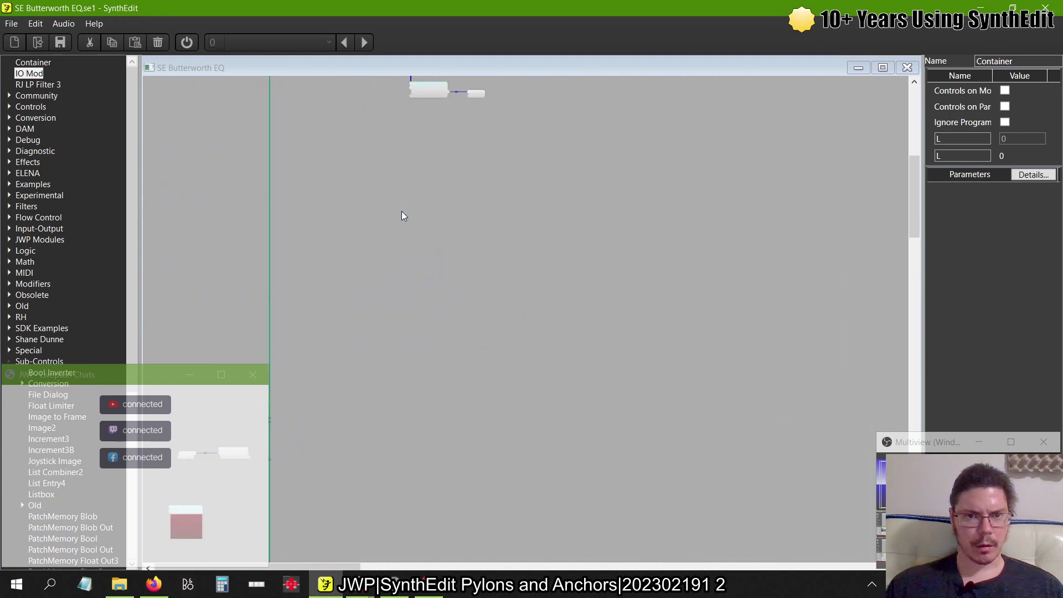
{"action": "right_click", "coordinate": [349, 176]}
{"action": "left_click", "coordinate": [389, 222]}
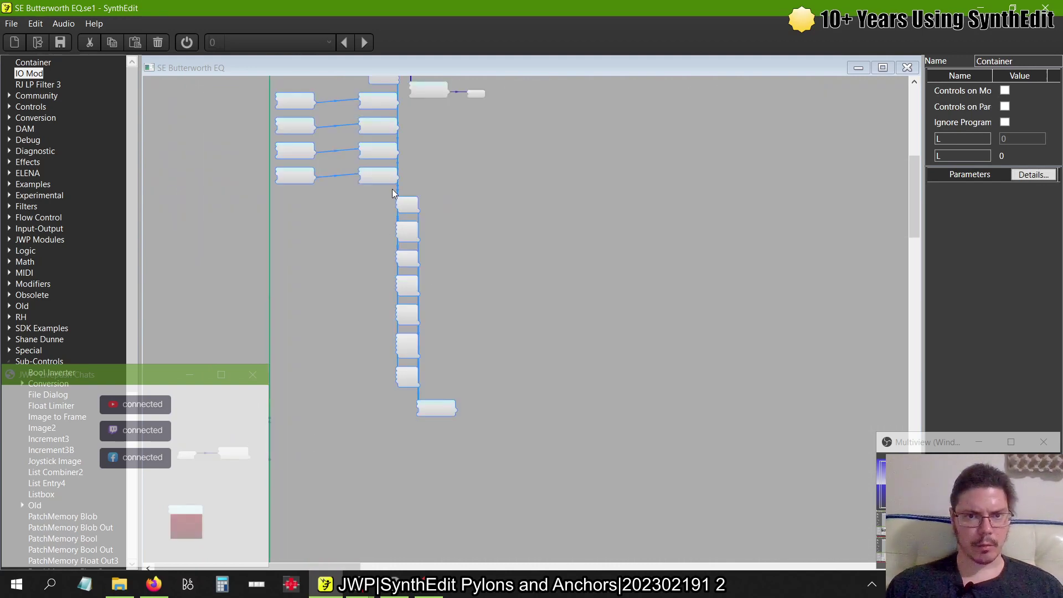
{"action": "left_click_drag", "start_coordinate": [415, 320], "coordinate": [369, 279]}
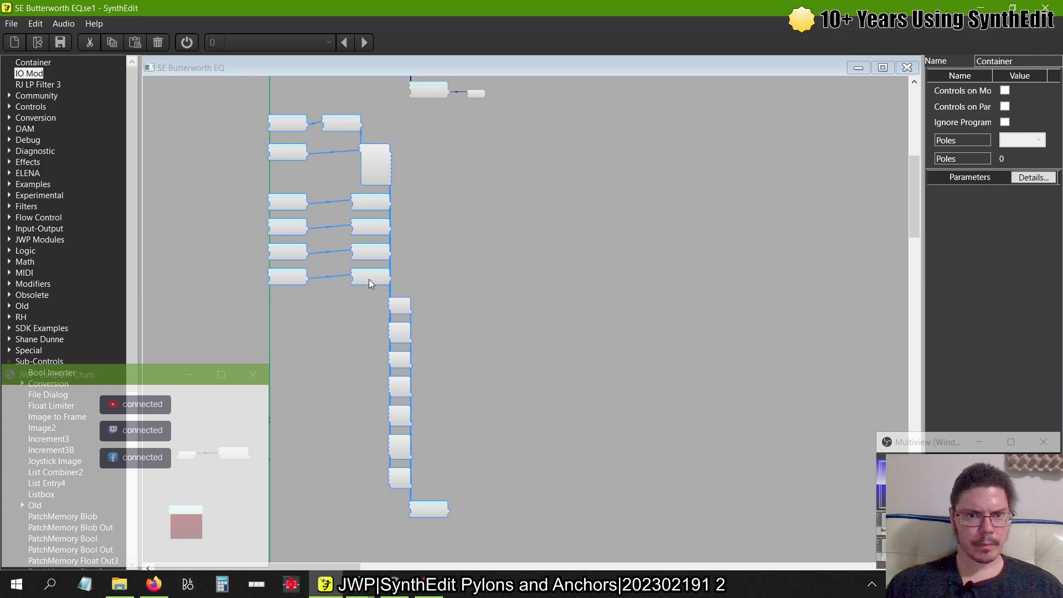
- Move the R IO Mod and its connected Switch (1->Many) up beside the pasted filter section
{"action": "scroll", "coordinate": [288, 358], "scroll_direction": "down", "scroll_amount": 8}
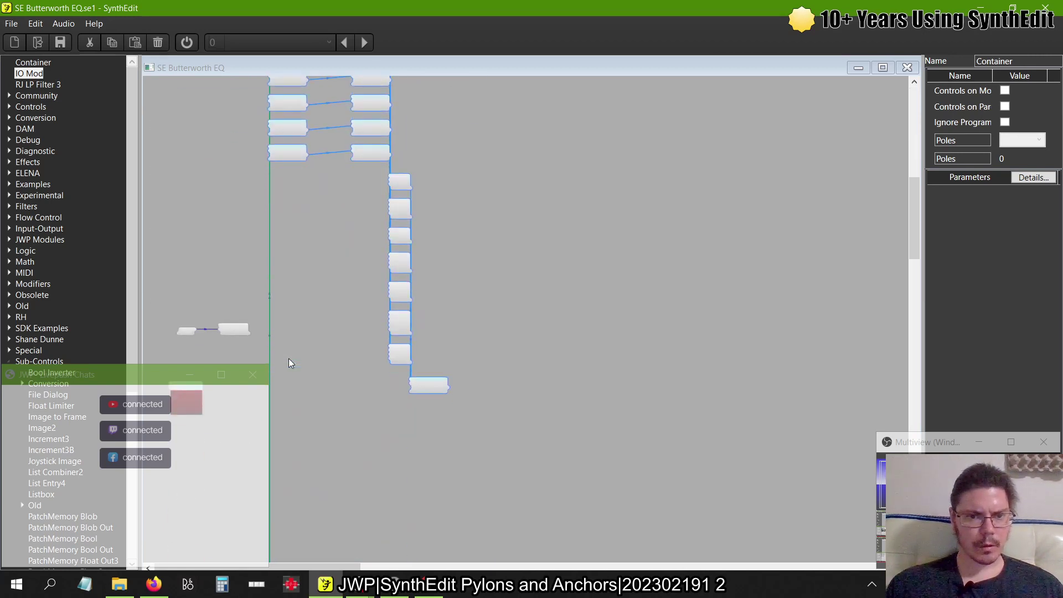
{"action": "left_click_drag", "start_coordinate": [248, 331], "coordinate": [151, 288]}
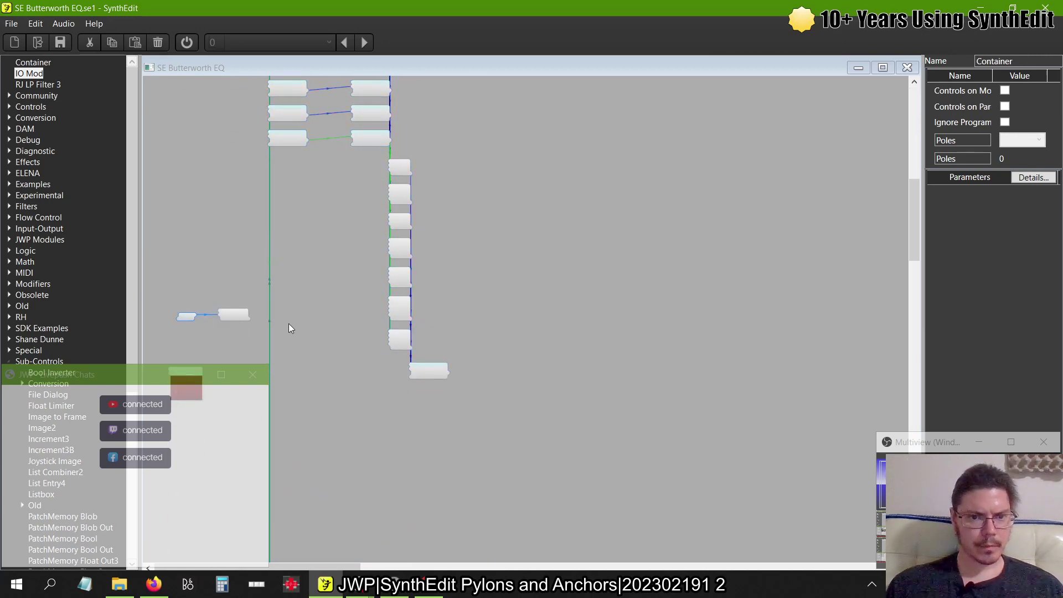
{"action": "mouse_move", "coordinate": [260, 330]}
{"action": "left_mouse_down"}
{"action": "mouse_move", "coordinate": [171, 288]}
{"action": "mouse_move", "coordinate": [177, 154]}
{"action": "left_mouse_up"}
{"action": "mouse_move", "coordinate": [169, 283]}
{"action": "left_mouse_down"}
{"action": "mouse_move", "coordinate": [261, 330]}
{"action": "mouse_move", "coordinate": [198, 84]}
{"action": "mouse_move", "coordinate": [221, 272]}
{"action": "mouse_move", "coordinate": [212, 278]}
{"action": "left_mouse_up"}
{"action": "scroll", "coordinate": [208, 308], "scroll_direction": "up", "scroll_amount": 2}
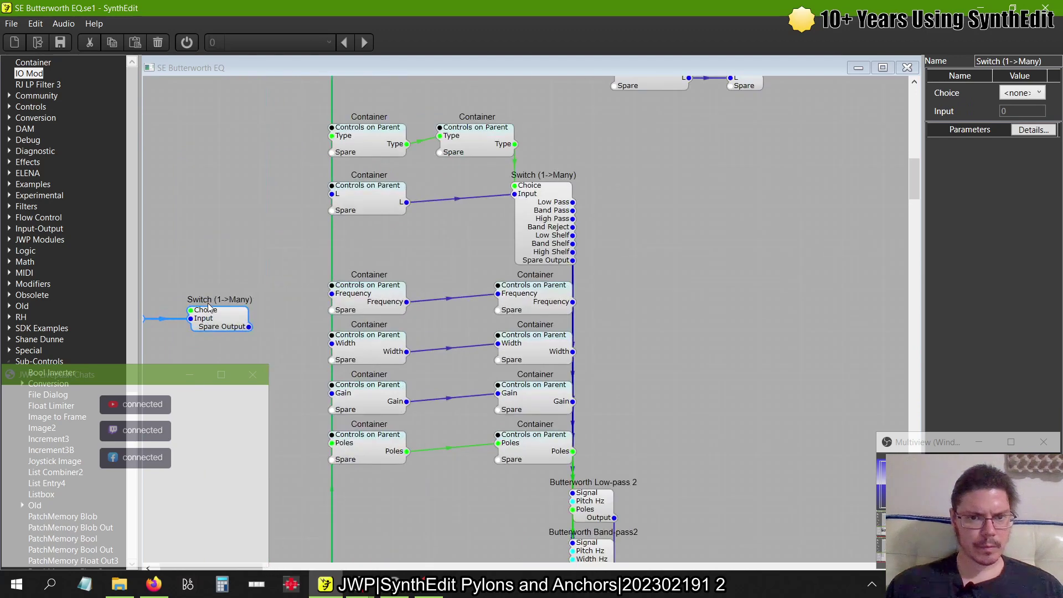
- Copy the L container that feeds the original filter section and paste it above the R IO Mod's Switch (1->Many)
{"action": "scroll", "coordinate": [208, 303], "scroll_direction": "left", "scroll_amount": 2}
{"action": "scroll", "coordinate": [205, 195], "scroll_direction": "down", "scroll_amount": 5}
{"action": "scroll", "coordinate": [204, 195], "scroll_direction": "up", "scroll_amount": 4}
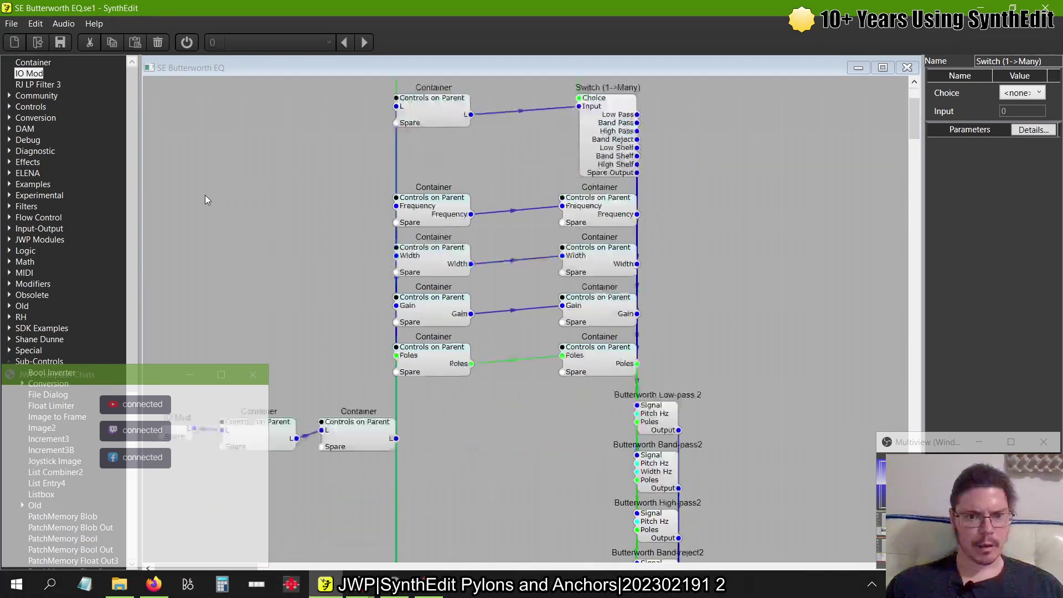
{"action": "scroll", "coordinate": [205, 194], "scroll_direction": "down", "scroll_amount": 5}
{"action": "scroll", "coordinate": [205, 195], "scroll_direction": "up", "scroll_amount": 6}
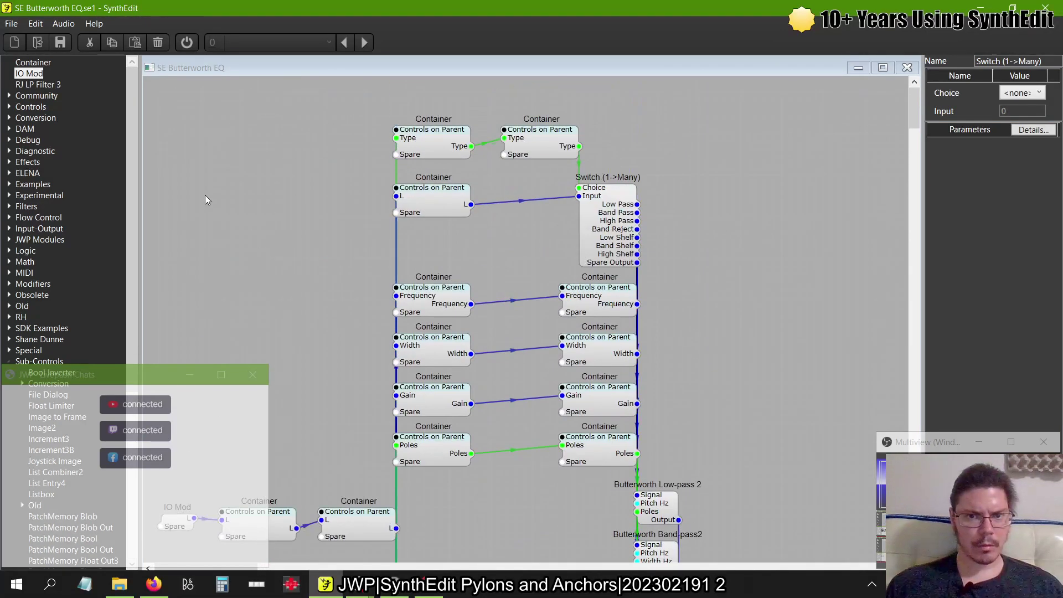
{"action": "scroll", "coordinate": [204, 195], "scroll_direction": "down", "scroll_amount": 5}
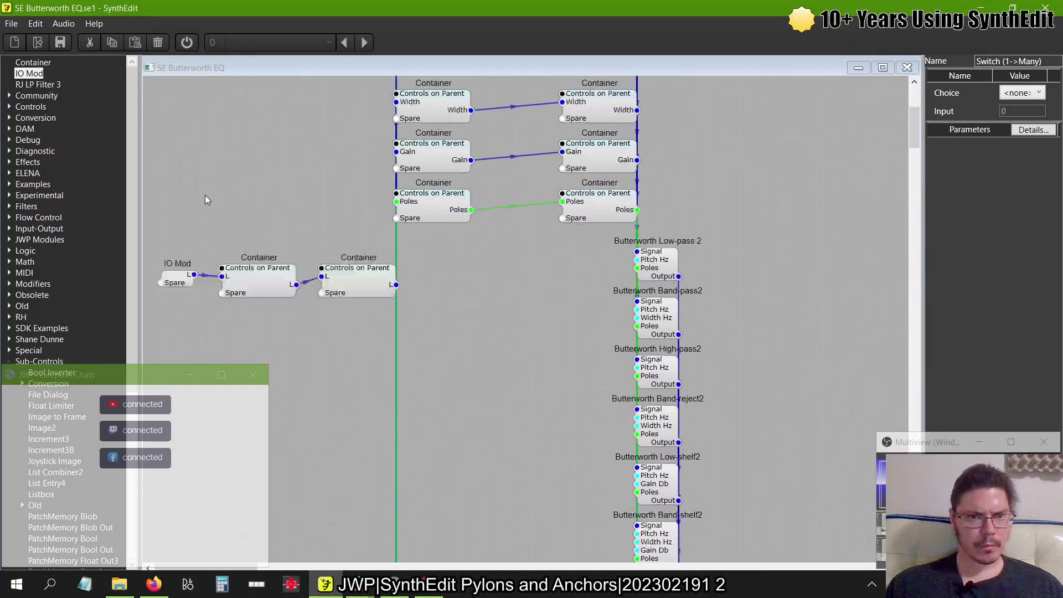
{"action": "scroll", "coordinate": [205, 195], "scroll_direction": "up", "scroll_amount": 5}
{"action": "scroll", "coordinate": [205, 195], "scroll_direction": "down", "scroll_amount": 7}
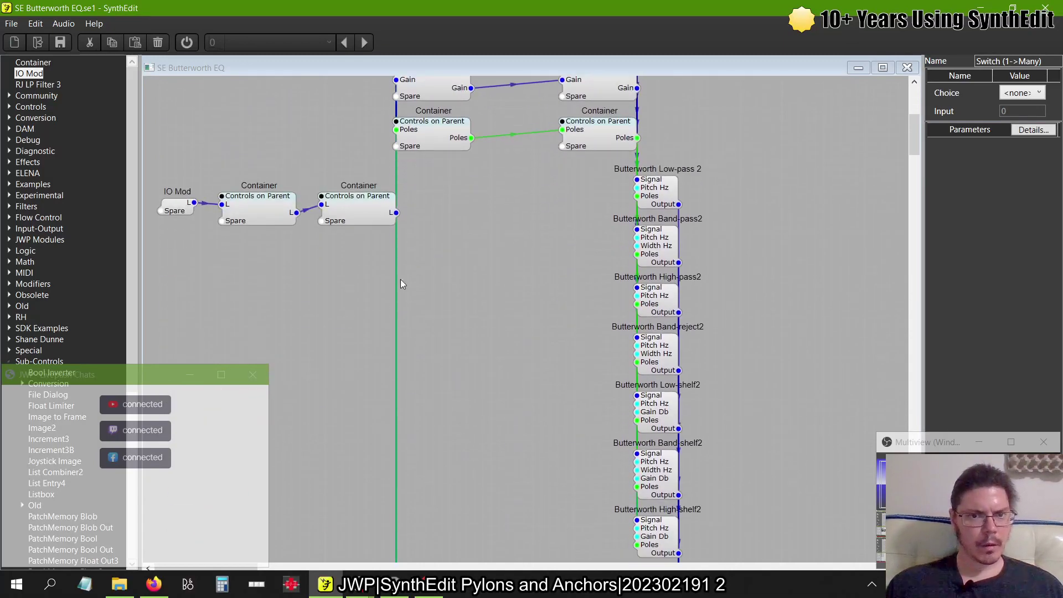
{"action": "right_click", "coordinate": [361, 221]}
{"action": "left_click", "coordinate": [358, 289]}
{"action": "scroll", "coordinate": [356, 302], "scroll_direction": "up", "scroll_amount": 6}
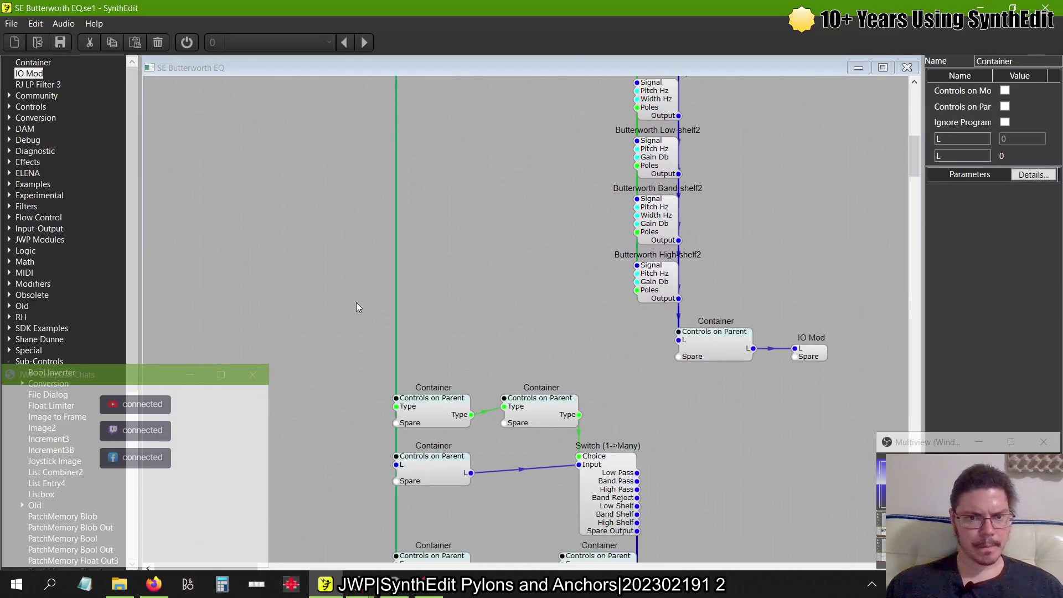
{"action": "right_click", "coordinate": [278, 298]}
{"action": "left_click", "coordinate": [296, 330]}
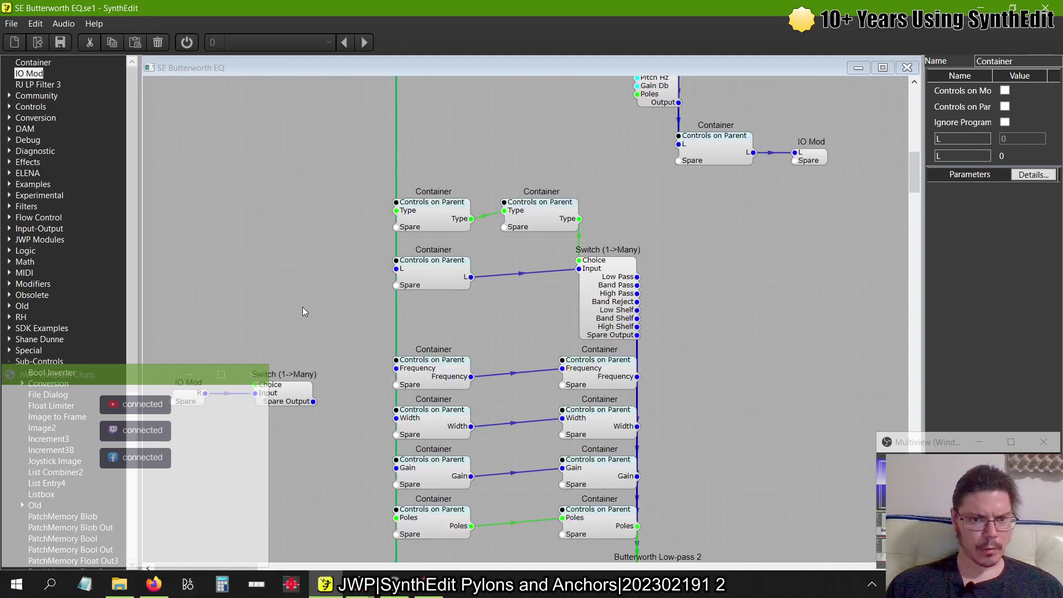
{"action": "left_click_drag", "start_coordinate": [315, 308], "coordinate": [289, 316]}
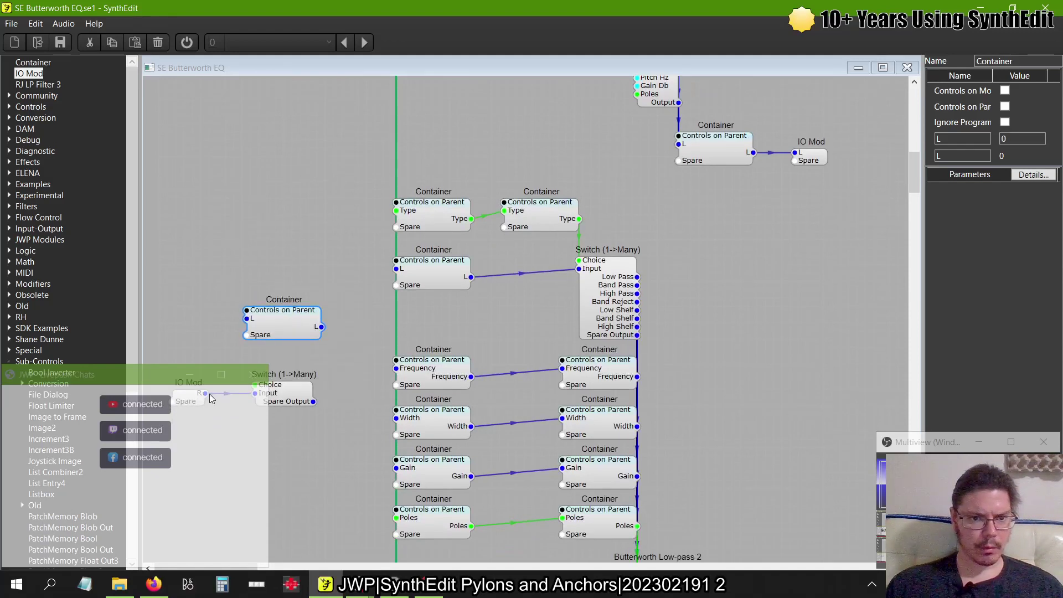
- Connect the R output of the IO Mod to the L input of the pasted container
{"action": "left_click", "coordinate": [299, 231]}
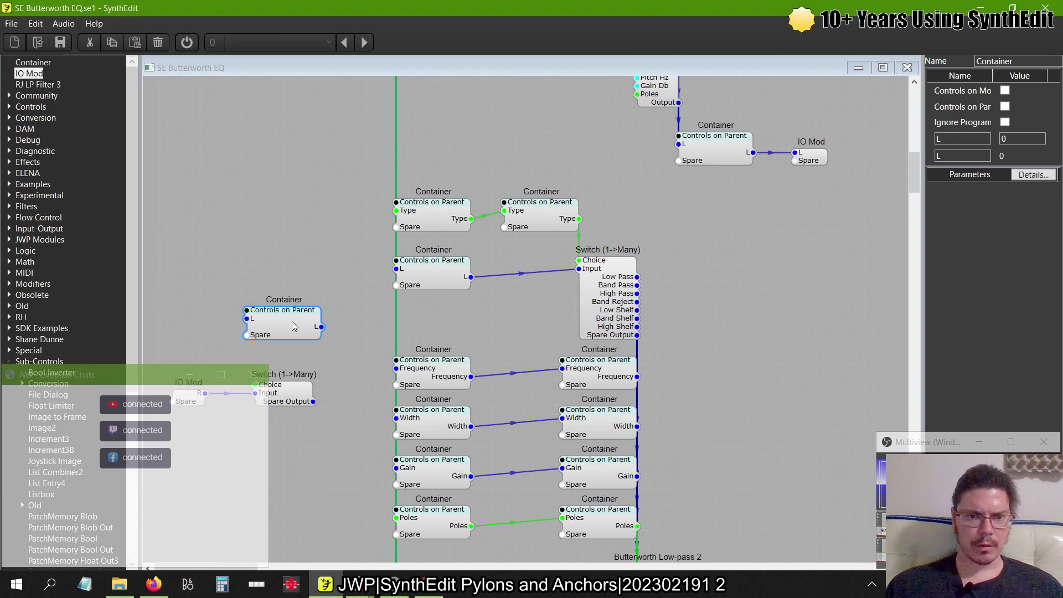
{"action": "left_click", "coordinate": [195, 396]}
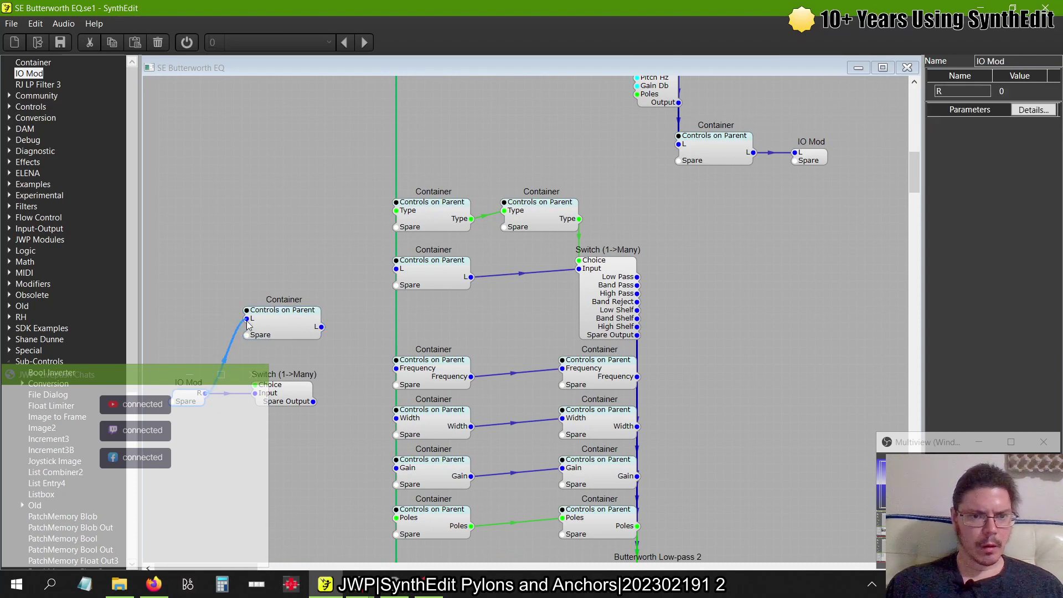
{"action": "left_click_drag", "start_coordinate": [204, 394], "coordinate": [280, 320]}
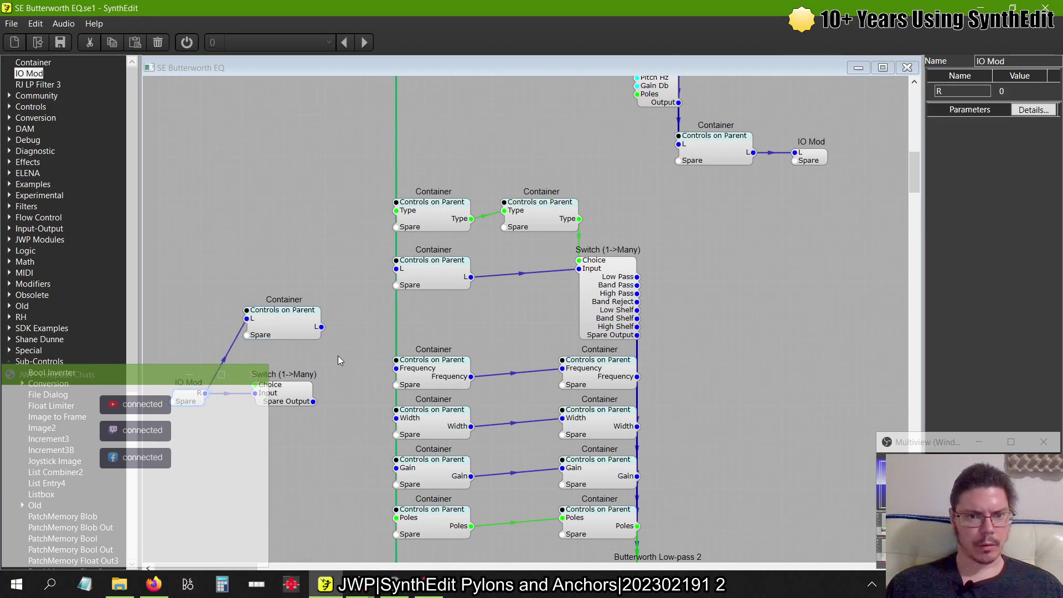
{"action": "left_click", "coordinate": [277, 331]}
{"action": "right_click", "coordinate": [284, 324]}
{"action": "key", "text": "Escape"}
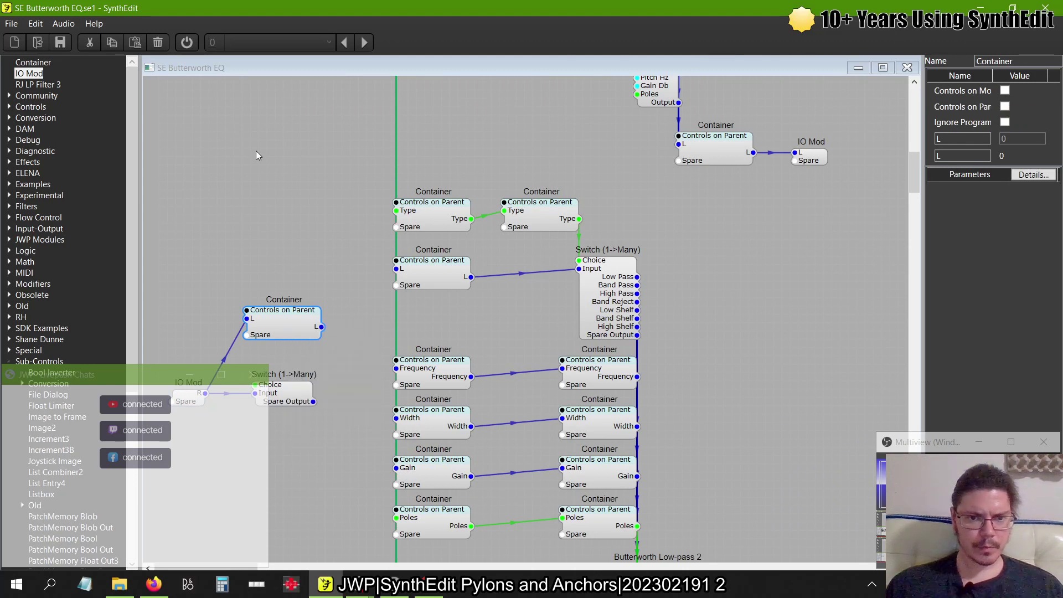
{"action": "right_click", "coordinate": [256, 152]}
{"action": "left_click", "coordinate": [286, 186]}
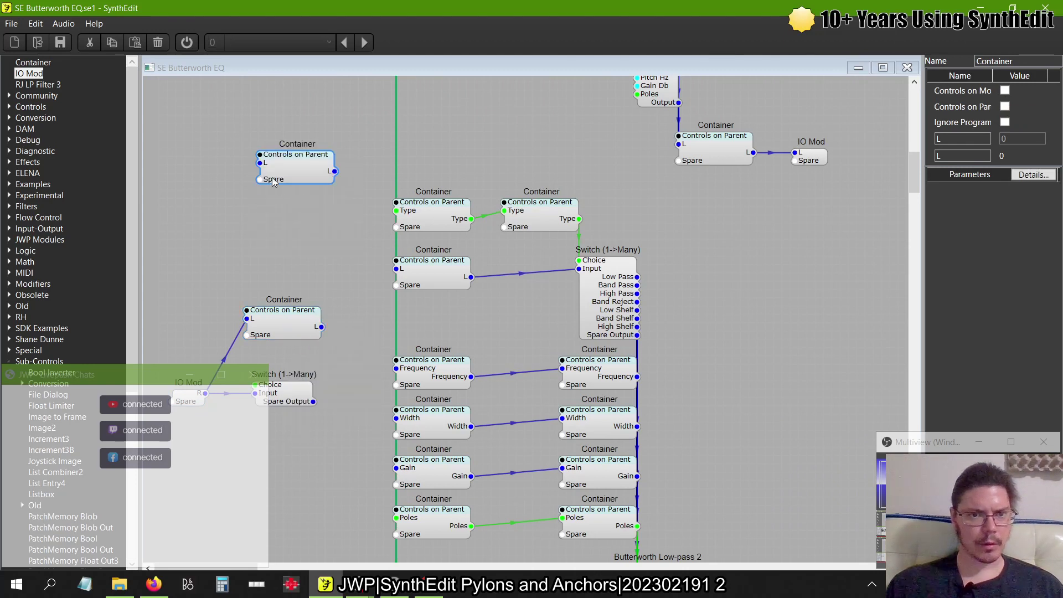
{"action": "left_click_drag", "start_coordinate": [260, 163], "coordinate": [321, 327]}
{"action": "left_click_drag", "start_coordinate": [308, 171], "coordinate": [378, 169]}
{"action": "left_click", "coordinate": [330, 312]}
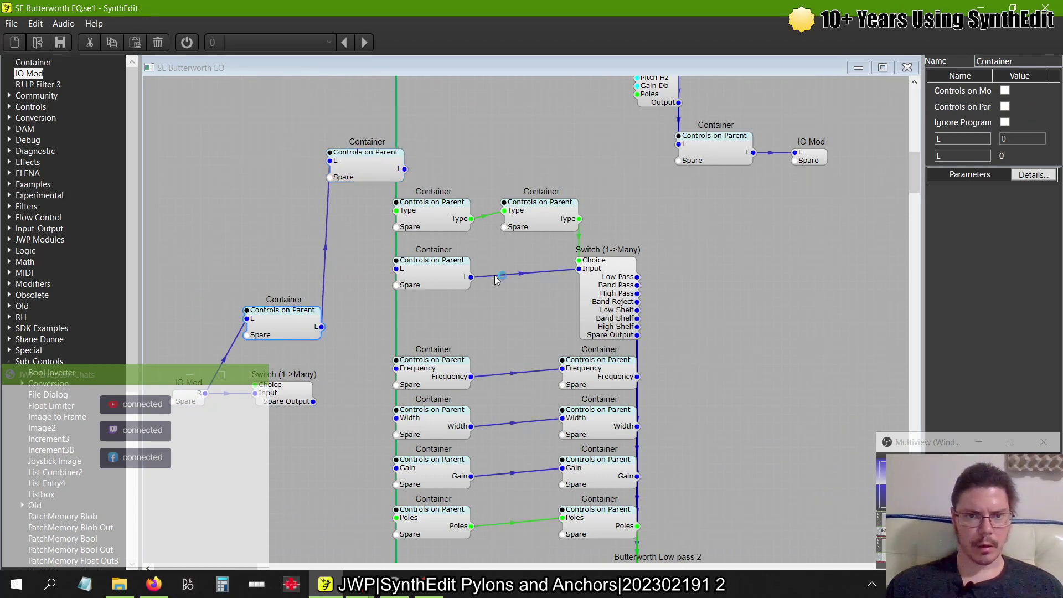
{"action": "left_click", "coordinate": [387, 180]}
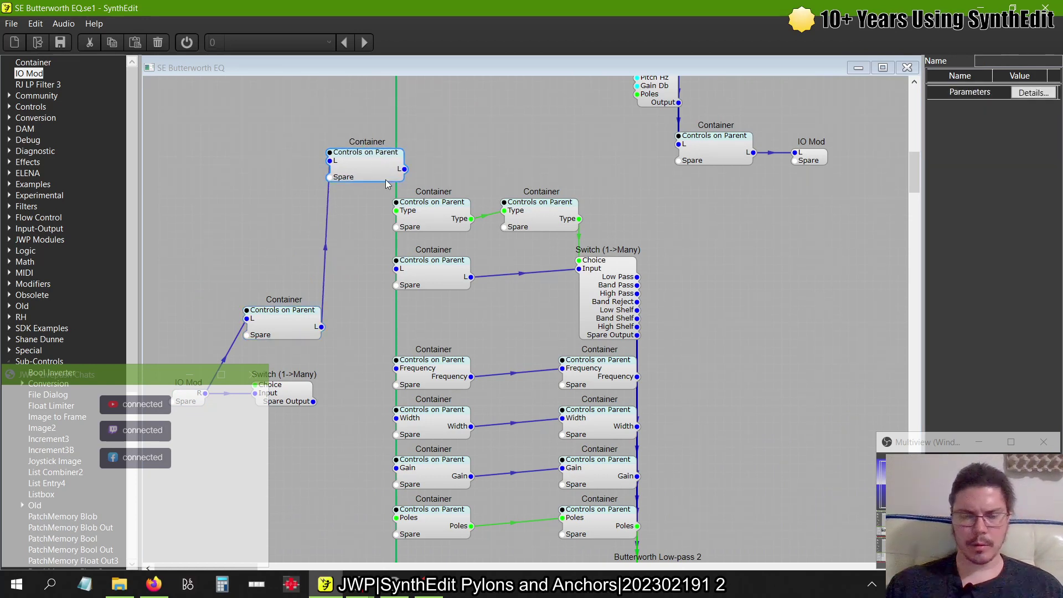
{"action": "key", "text": "Delete"}
- Rename both the input and output pins of the container fed by the R IO Mod to R
{"action": "left_click", "coordinate": [273, 327]}
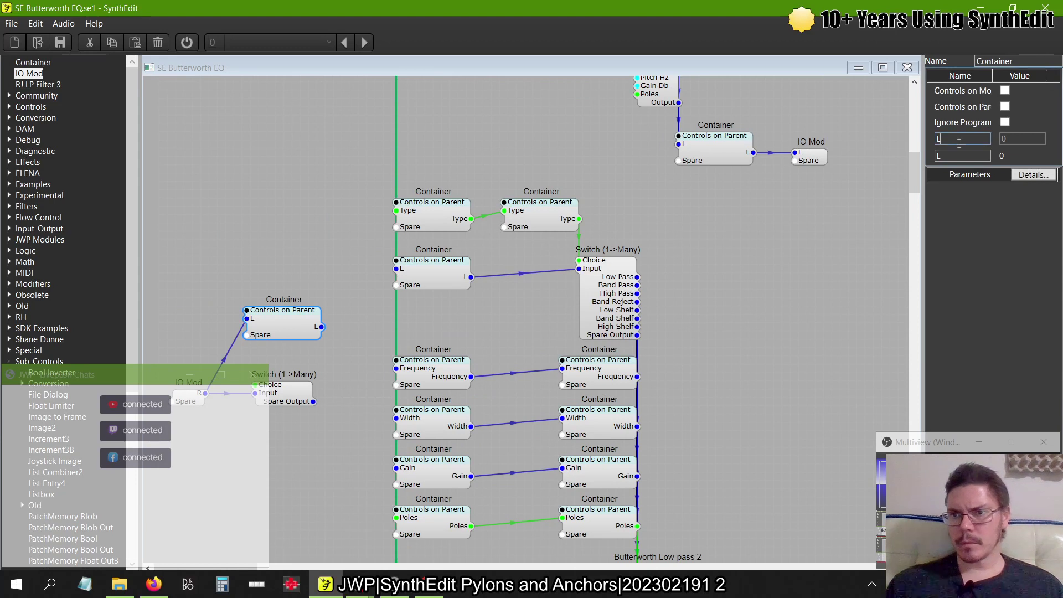
{"action": "key", "text": "Tab"}
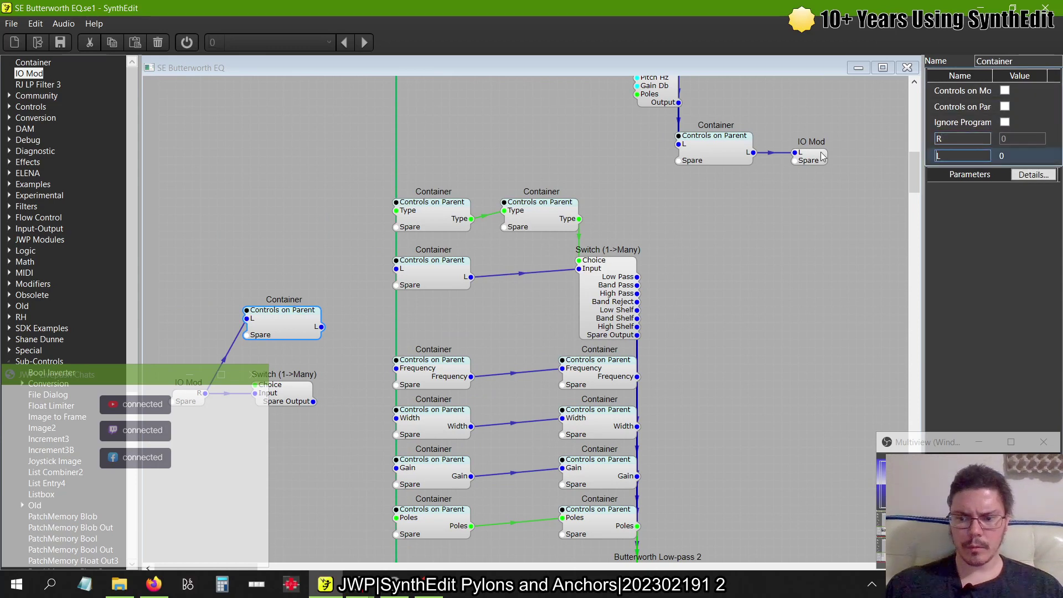
{"action": "key", "text": "Tab"}
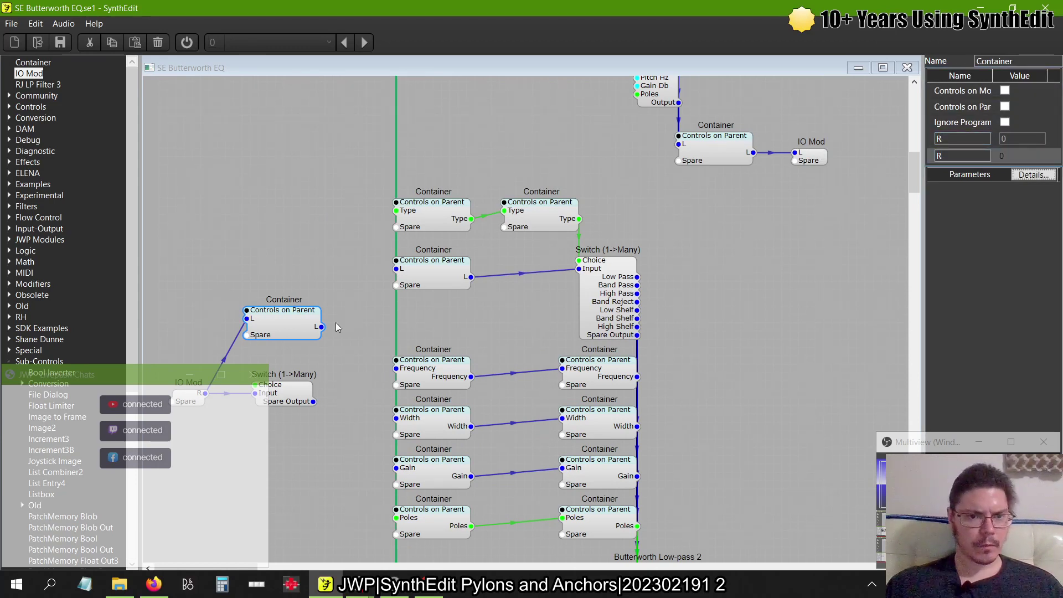
- Copy the R container fed by the IO Mod, paste it above, and connect the first container's R output to the copy's R input
{"action": "right_click", "coordinate": [282, 328]}
{"action": "left_click", "coordinate": [301, 348]}
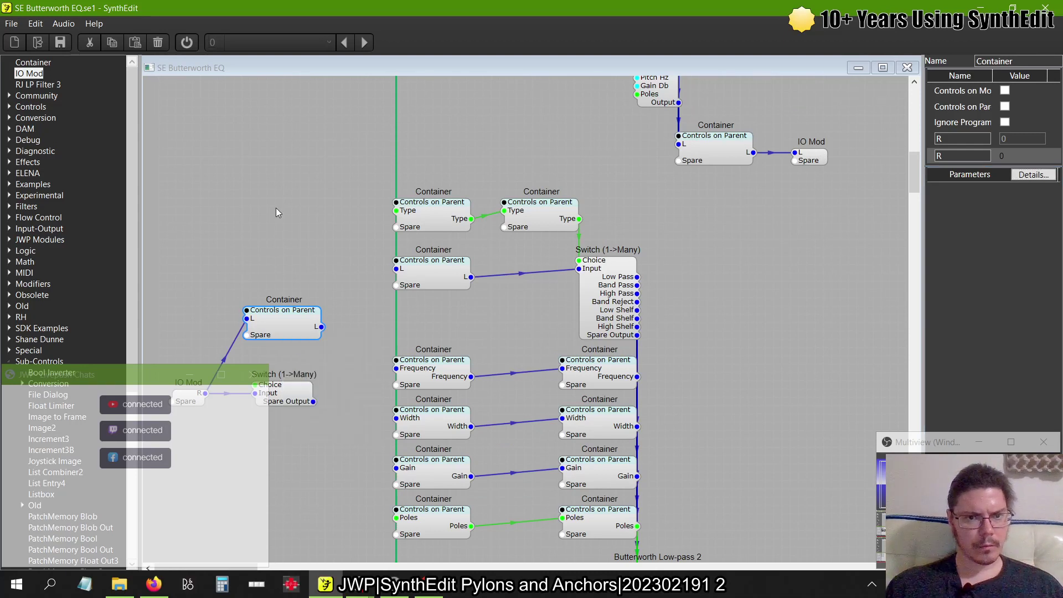
{"action": "right_click", "coordinate": [277, 212]}
{"action": "left_click", "coordinate": [303, 239]}
{"action": "left_click_drag", "start_coordinate": [321, 327], "coordinate": [279, 219]}
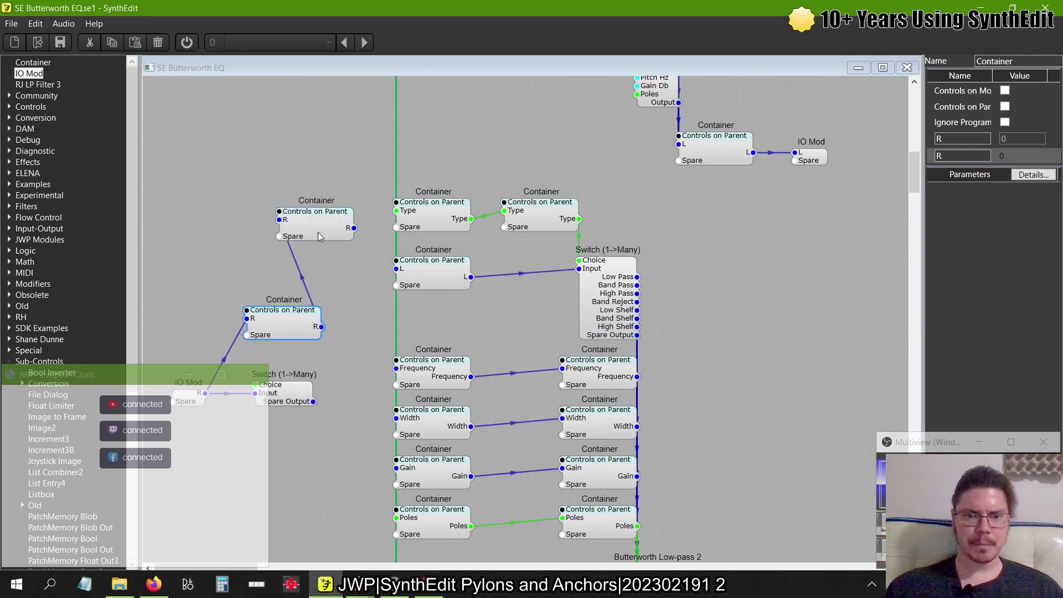
{"action": "left_click_drag", "start_coordinate": [353, 227], "coordinate": [530, 259]}
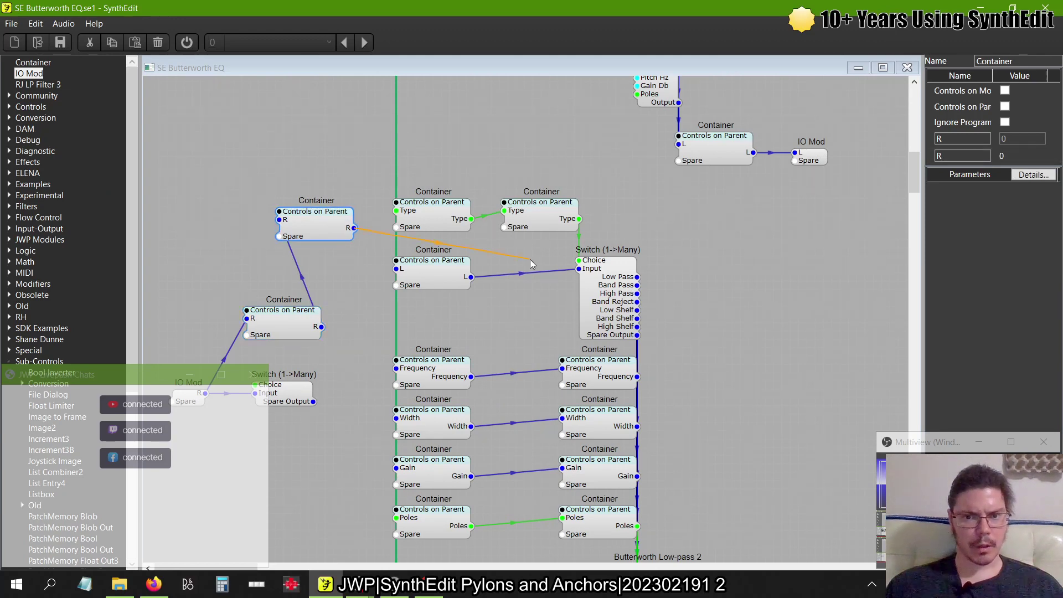
{"action": "left_click_drag", "start_coordinate": [356, 172], "coordinate": [357, 167]}
{"action": "scroll", "coordinate": [357, 168], "scroll_direction": "up", "scroll_amount": 9}
{"action": "scroll", "coordinate": [358, 167], "scroll_direction": "down", "scroll_amount": 11}
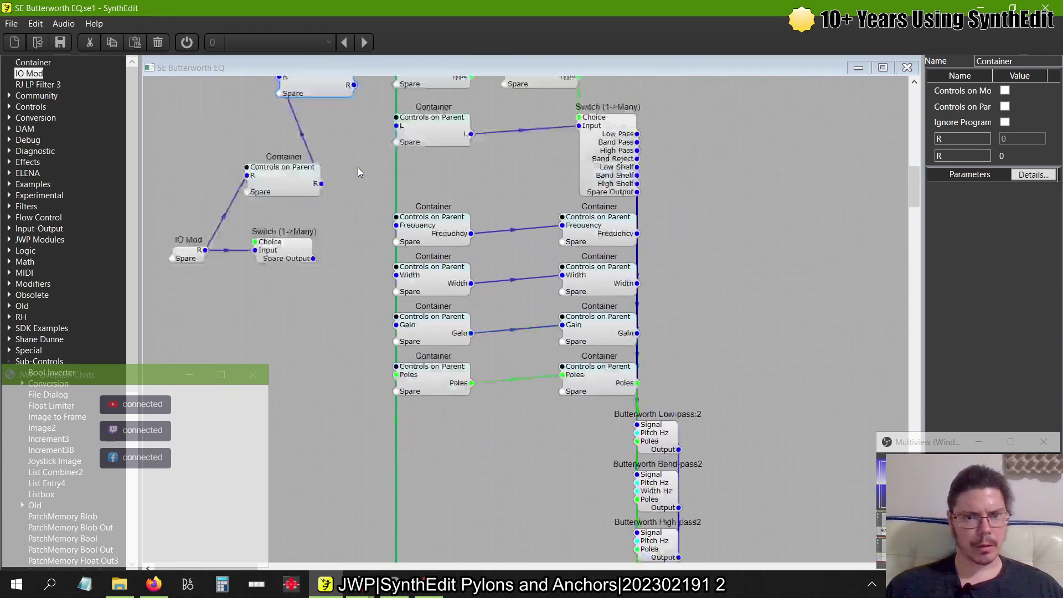
{"action": "scroll", "coordinate": [358, 167], "scroll_direction": "up", "scroll_amount": 1}
{"action": "scroll", "coordinate": [358, 167], "scroll_direction": "up", "scroll_amount": 3}
- Delete the L container feeding the pasted filter section's Switch (1->Many) and paste a copy of the R container in its place
{"action": "left_click", "coordinate": [437, 286]}
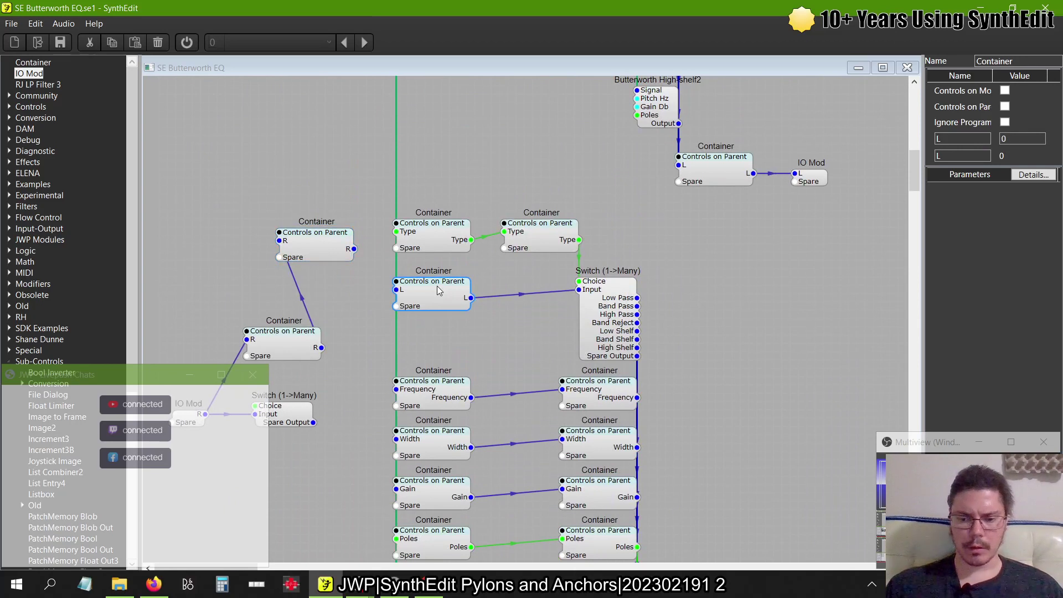
{"action": "key", "text": "Delete"}
{"action": "left_click", "coordinate": [321, 237]}
{"action": "right_click", "coordinate": [321, 237]}
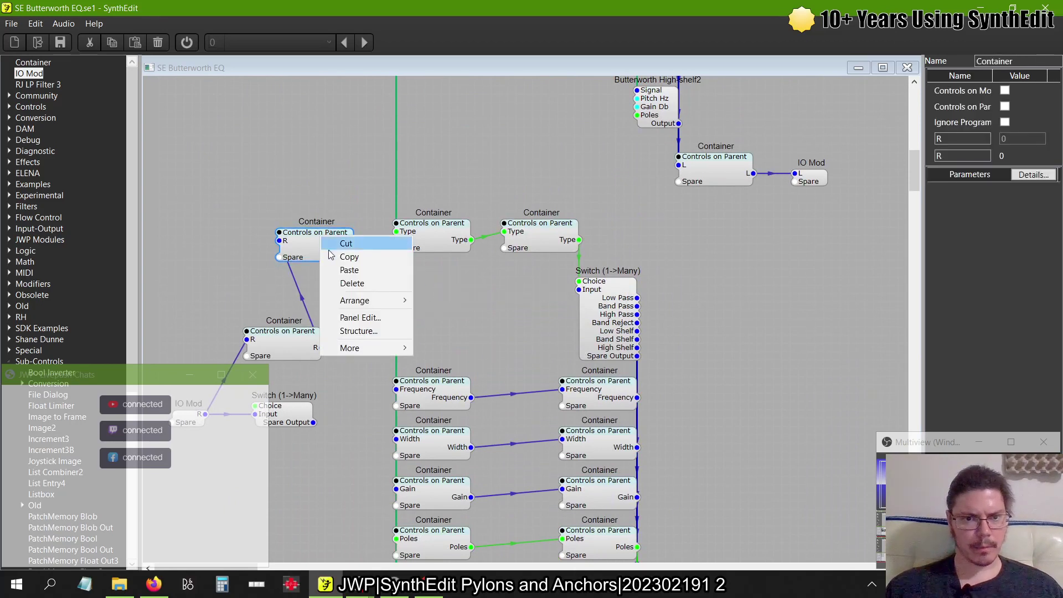
{"action": "left_click", "coordinate": [450, 320]}
{"action": "right_click", "coordinate": [450, 320]}
{"action": "left_click", "coordinate": [474, 354]}
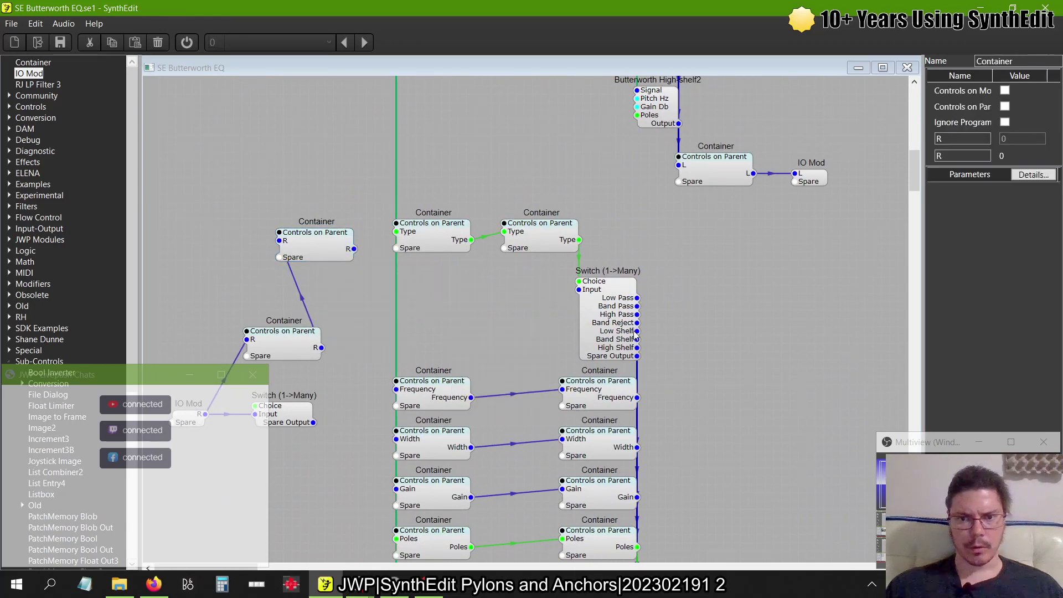
- Wire the new R container to the Switch (1->Many) Input and feed it from the second R container, moved beside the first
{"action": "left_click_drag", "start_coordinate": [520, 330], "coordinate": [578, 290]}
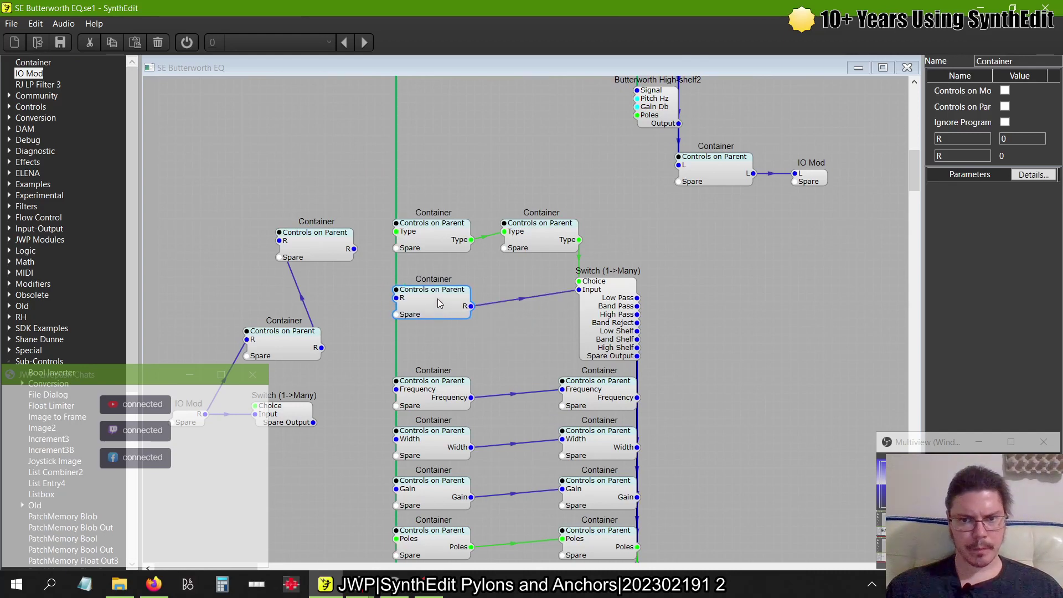
{"action": "left_click_drag", "start_coordinate": [442, 306], "coordinate": [442, 298]}
{"action": "mouse_move", "coordinate": [355, 248]}
{"action": "left_mouse_down"}
{"action": "mouse_move", "coordinate": [373, 274]}
{"action": "mouse_move", "coordinate": [354, 301]}
{"action": "left_mouse_up"}
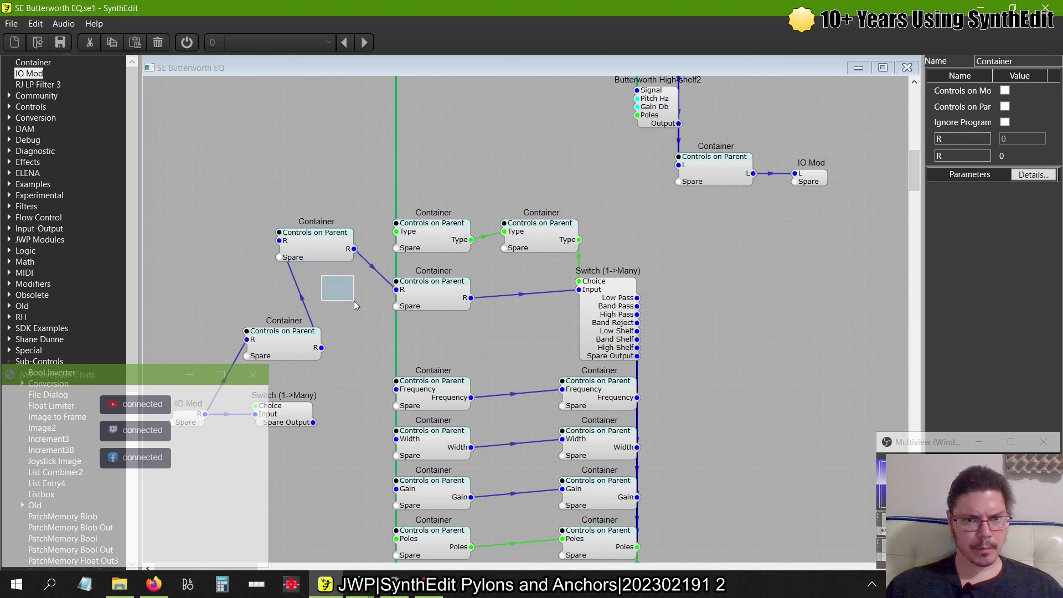
{"action": "left_click_drag", "start_coordinate": [327, 255], "coordinate": [372, 361]}
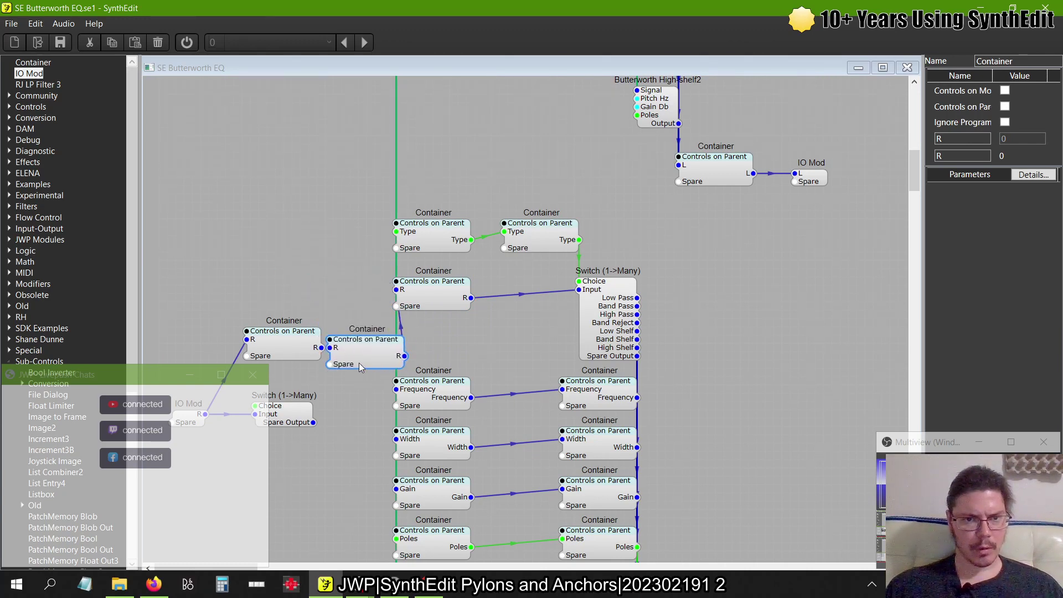
- Delete the empty Switch (1->Many) connected to the R IO Mod
{"action": "scroll", "coordinate": [359, 365], "scroll_direction": "down", "scroll_amount": 5}
{"action": "scroll", "coordinate": [359, 368], "scroll_direction": "up", "scroll_amount": 10}
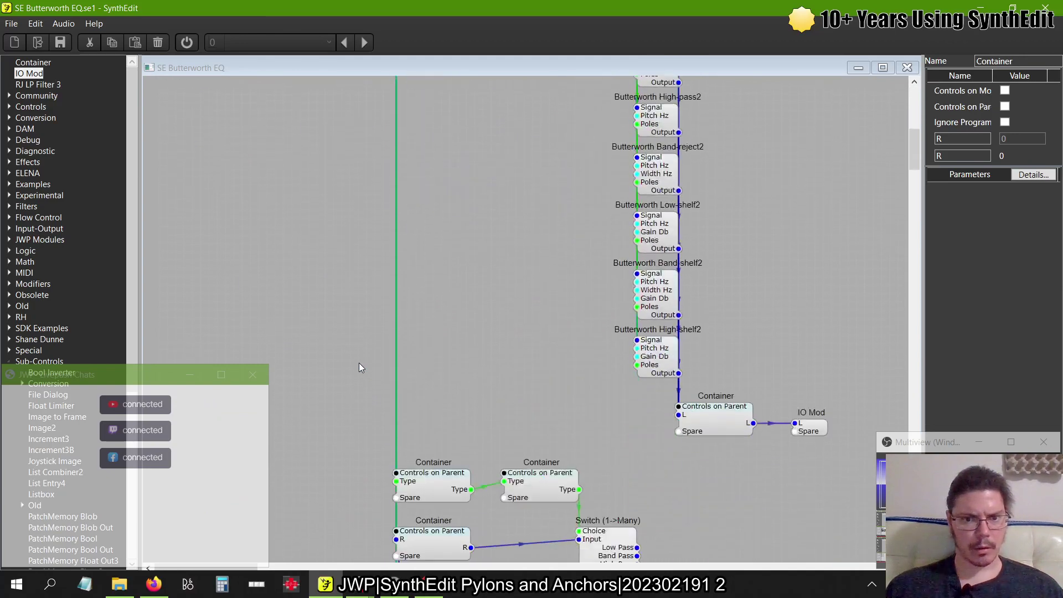
{"action": "scroll", "coordinate": [359, 367], "scroll_direction": "down", "scroll_amount": 7}
{"action": "scroll", "coordinate": [359, 364], "scroll_direction": "up", "scroll_amount": 8}
{"action": "scroll", "coordinate": [359, 364], "scroll_direction": "down", "scroll_amount": 8}
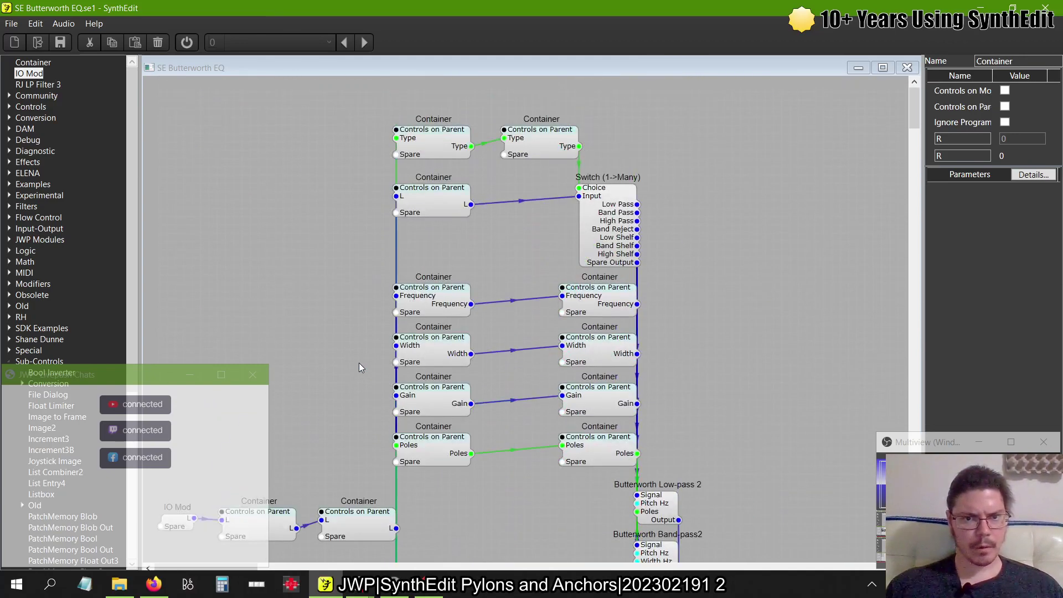
{"action": "scroll", "coordinate": [359, 365], "scroll_direction": "up", "scroll_amount": 6}
{"action": "scroll", "coordinate": [358, 364], "scroll_direction": "down", "scroll_amount": 6}
{"action": "scroll", "coordinate": [359, 363], "scroll_direction": "down", "scroll_amount": 1}
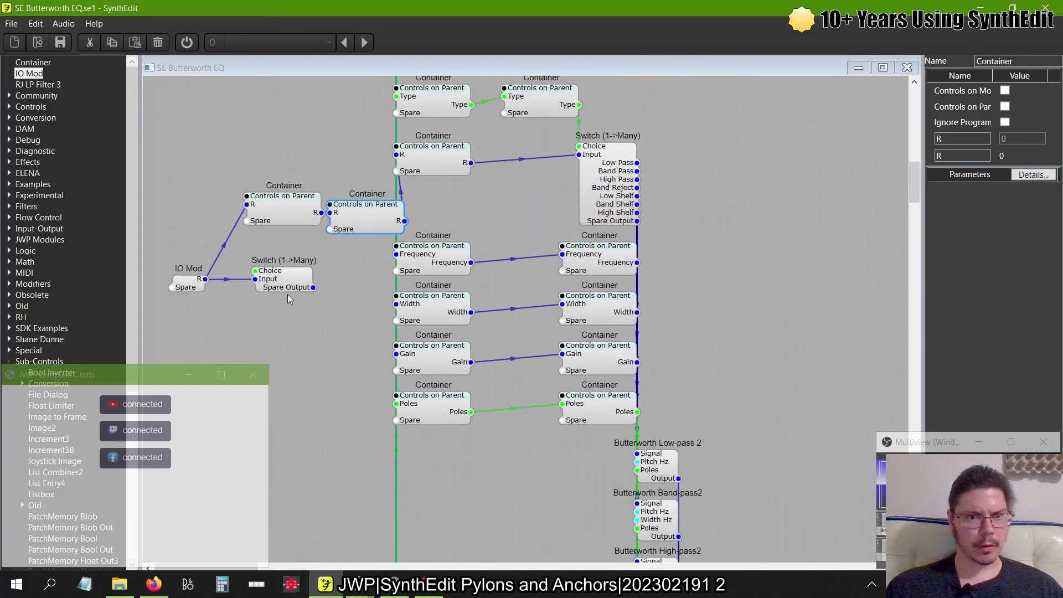
{"action": "left_click", "coordinate": [276, 282]}
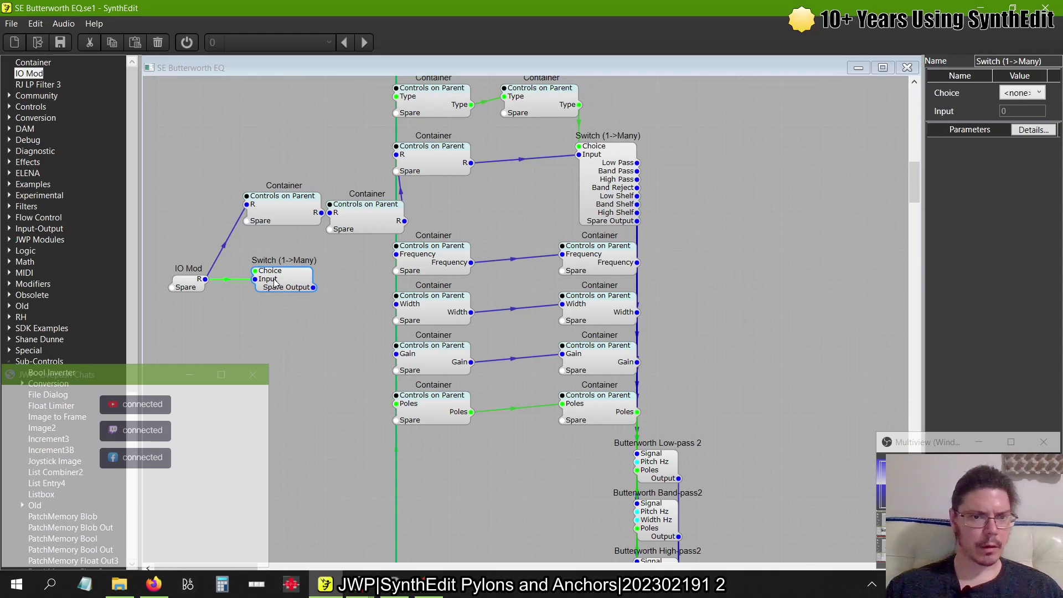
{"action": "key", "text": "Delete"}
- Line up the R IO Mod and its two R containers in one compact horizontal row
{"action": "left_click_drag", "start_coordinate": [189, 283], "coordinate": [190, 258]}
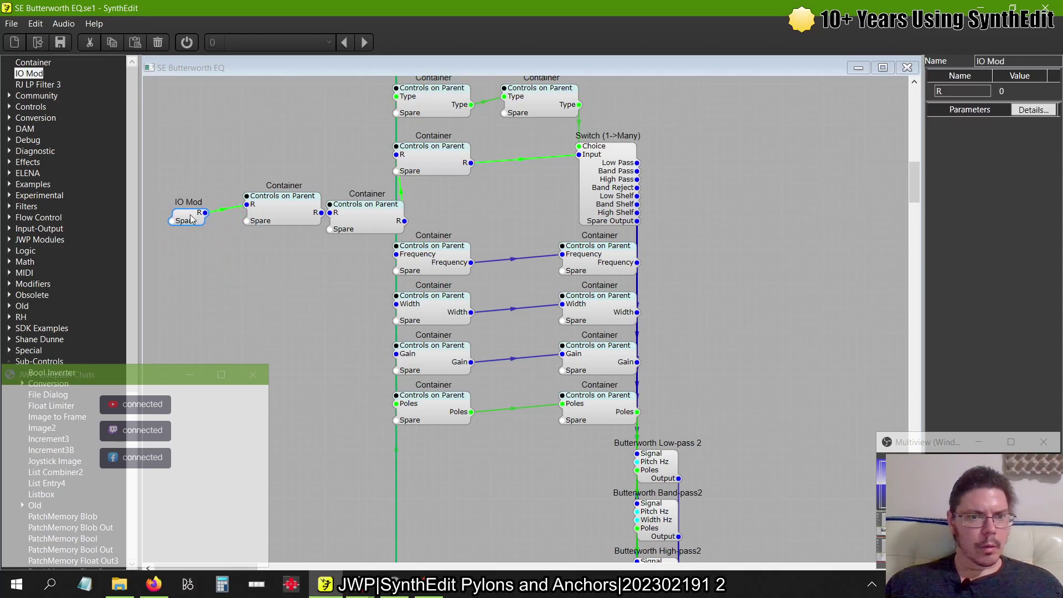
{"action": "left_click_drag", "start_coordinate": [195, 205], "coordinate": [187, 213]}
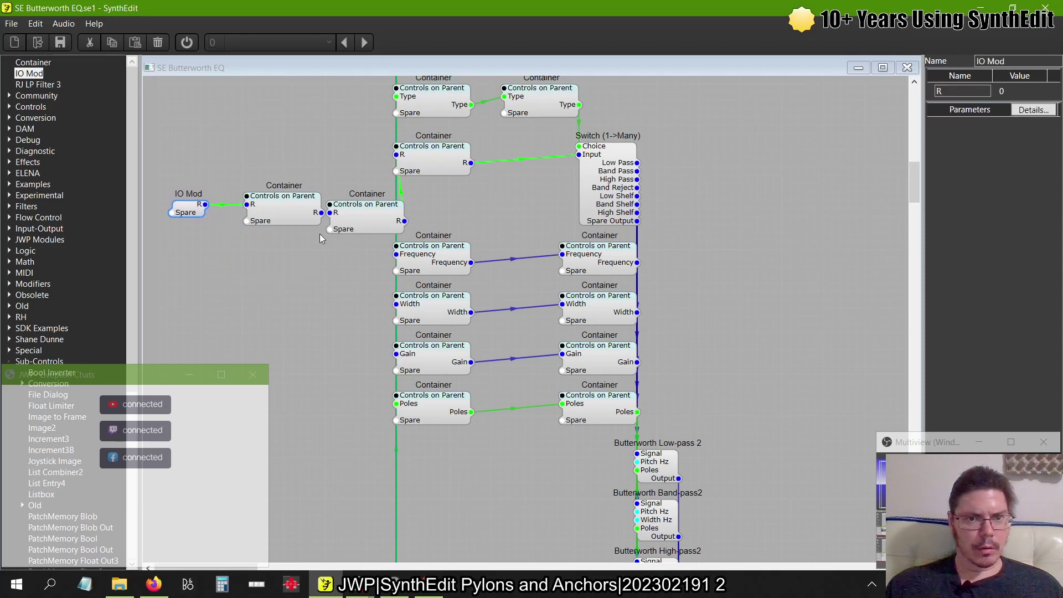
{"action": "left_click_drag", "start_coordinate": [289, 221], "coordinate": [258, 217]}
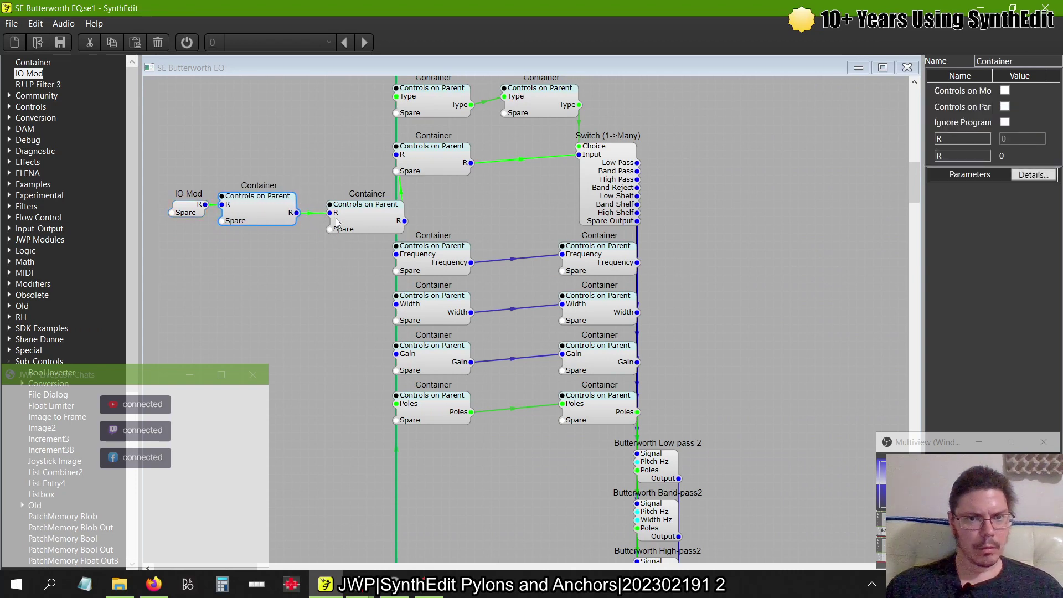
{"action": "mouse_move", "coordinate": [353, 217]}
{"action": "left_mouse_down"}
{"action": "mouse_move", "coordinate": [337, 215]}
{"action": "mouse_move", "coordinate": [342, 222]}
{"action": "left_mouse_up"}
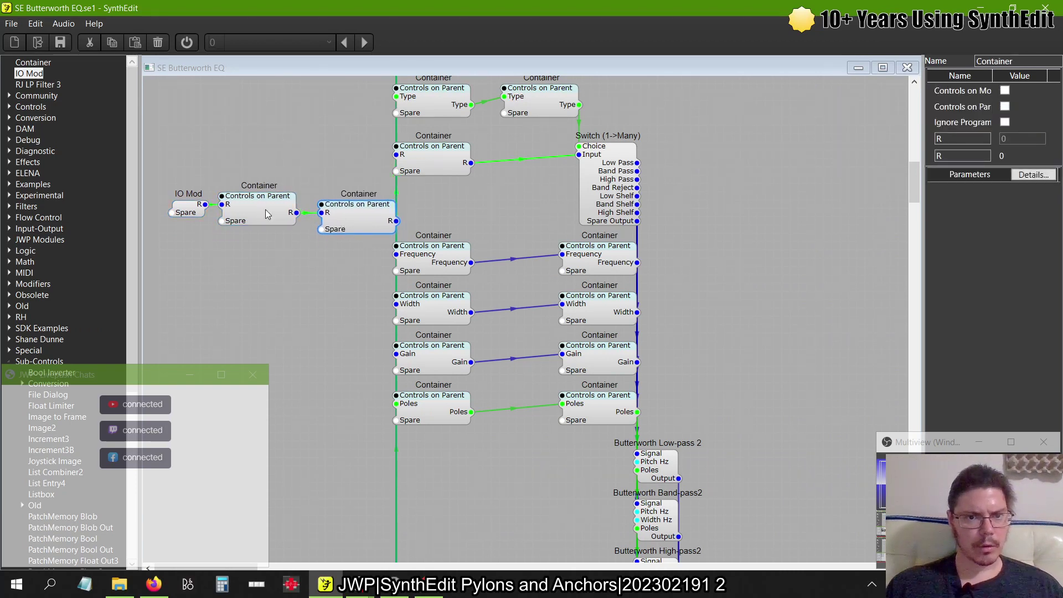
{"action": "mouse_move", "coordinate": [252, 209]}
{"action": "left_mouse_down"}
{"action": "mouse_move", "coordinate": [257, 224]}
{"action": "mouse_move", "coordinate": [249, 220]}
{"action": "left_mouse_up"}
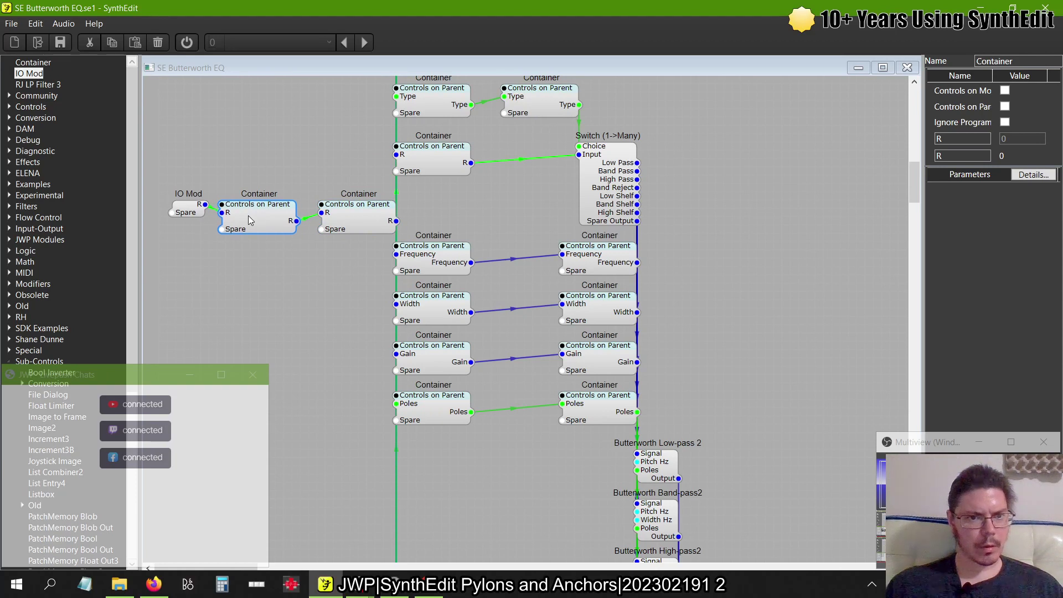
{"action": "left_click_drag", "start_coordinate": [190, 206], "coordinate": [189, 214]}
- Move the R IO Mod and its two containers together below the R section's Poles container, matching the L channel layout
{"action": "left_click_drag", "start_coordinate": [146, 183], "coordinate": [410, 258]}
{"action": "left_click_drag", "start_coordinate": [360, 220], "coordinate": [363, 478]}
{"action": "scroll", "coordinate": [350, 314], "scroll_direction": "up", "scroll_amount": 2}
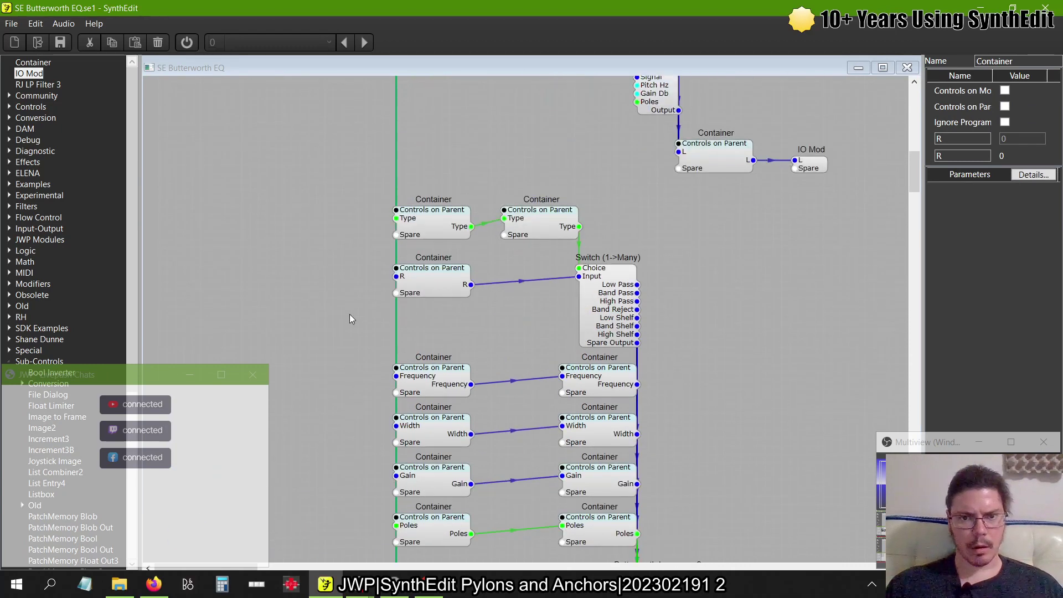
{"action": "scroll", "coordinate": [559, 314], "scroll_direction": "down", "scroll_amount": 8}
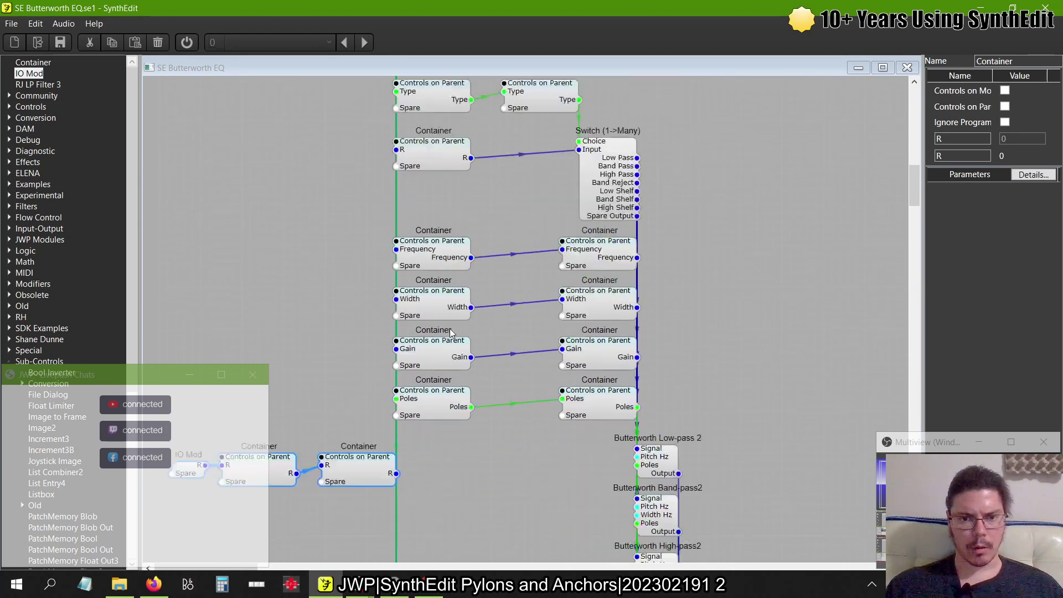
{"action": "scroll", "coordinate": [449, 328], "scroll_direction": "up", "scroll_amount": 5}
{"action": "scroll", "coordinate": [450, 333], "scroll_direction": "up", "scroll_amount": 4}
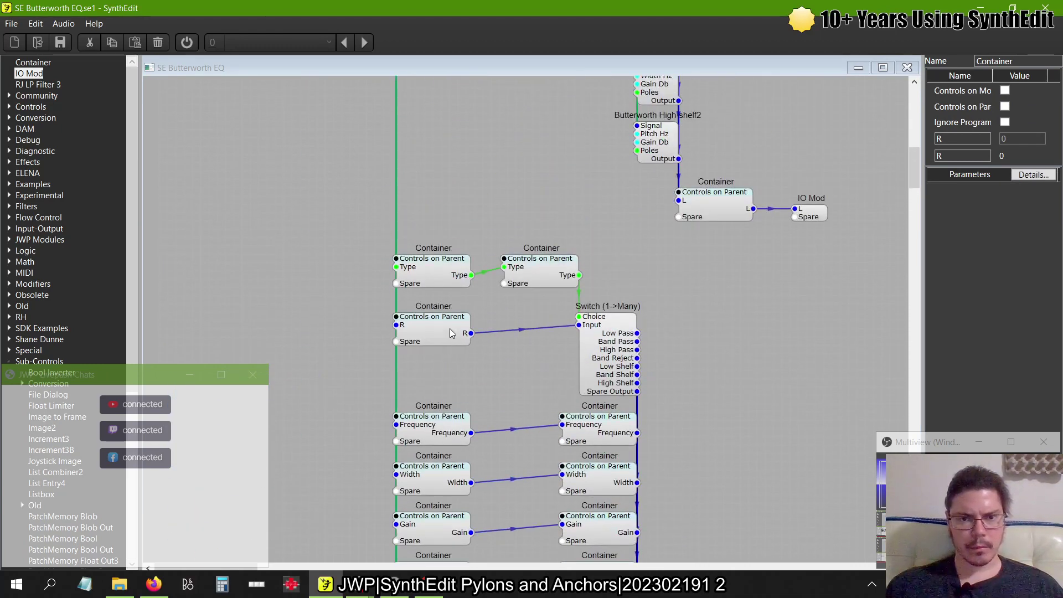
- Move the Type, Poles, Gain, Frequency and Width containers from beside their knobs up next to the R filter section
{"action": "scroll", "coordinate": [450, 332], "scroll_direction": "down", "scroll_amount": 12}
{"action": "scroll", "coordinate": [449, 332], "scroll_direction": "down", "scroll_amount": 6}
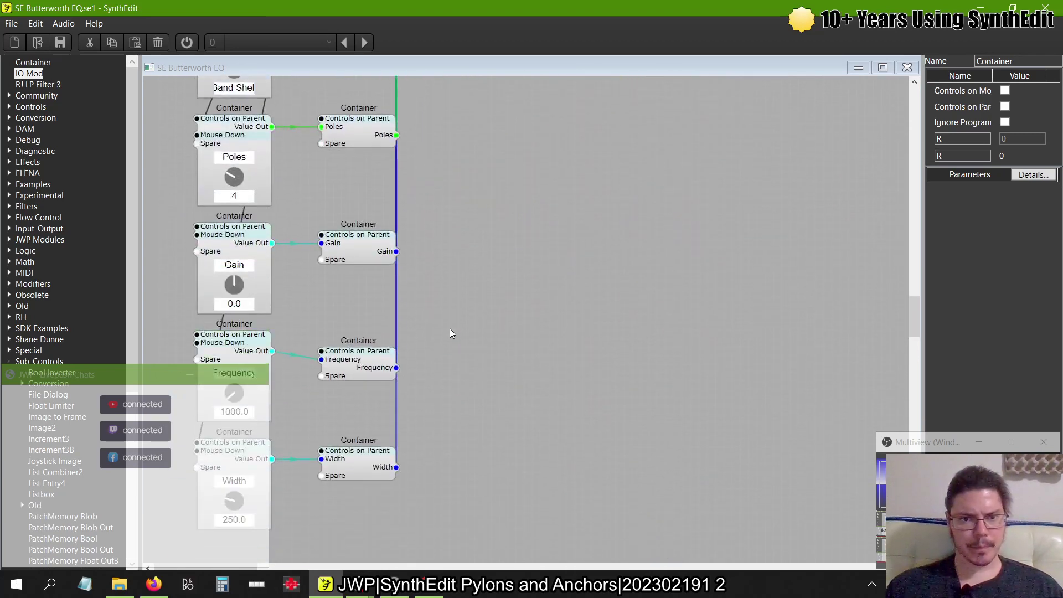
{"action": "scroll", "coordinate": [449, 333], "scroll_direction": "up", "scroll_amount": 2}
{"action": "scroll", "coordinate": [450, 332], "scroll_direction": "up", "scroll_amount": 5}
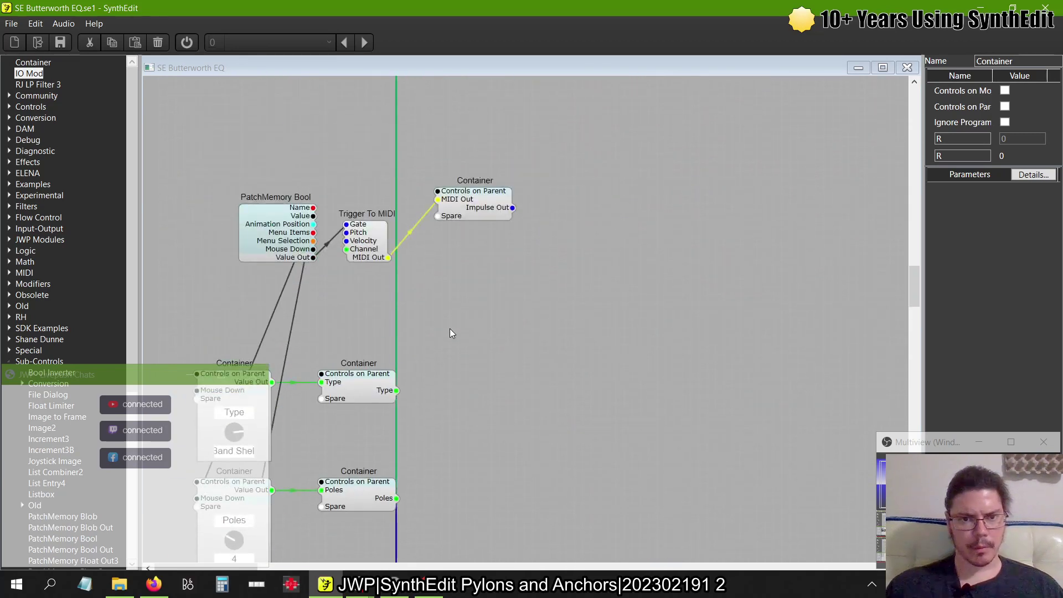
{"action": "scroll", "coordinate": [450, 333], "scroll_direction": "down", "scroll_amount": 7}
{"action": "scroll", "coordinate": [454, 355], "scroll_direction": "down", "scroll_amount": 2}
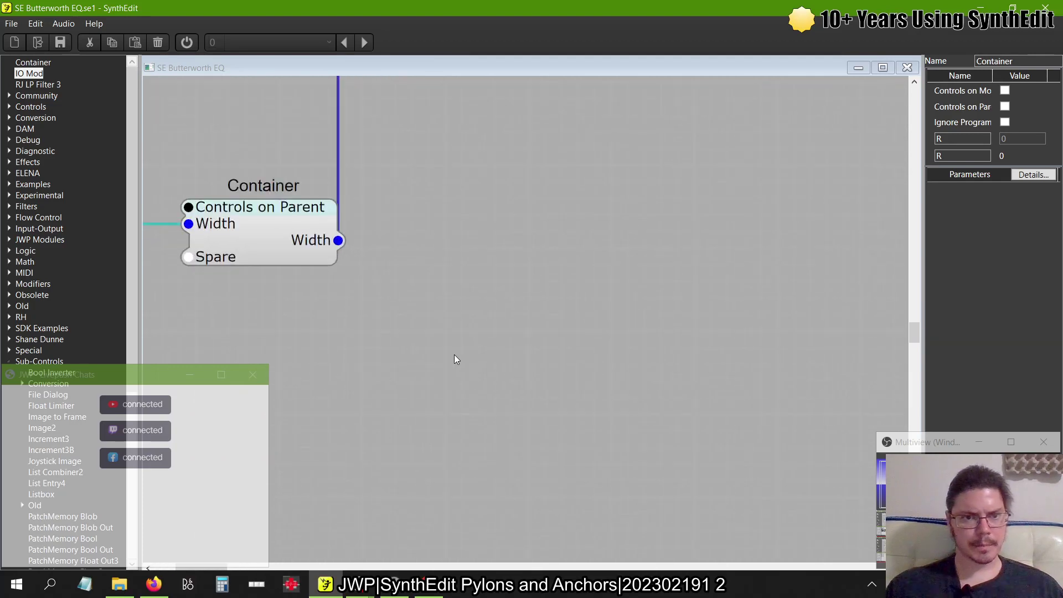
{"action": "scroll", "coordinate": [454, 354], "scroll_direction": "up", "scroll_amount": 4}
{"action": "scroll", "coordinate": [443, 329], "scroll_direction": "down", "scroll_amount": 2}
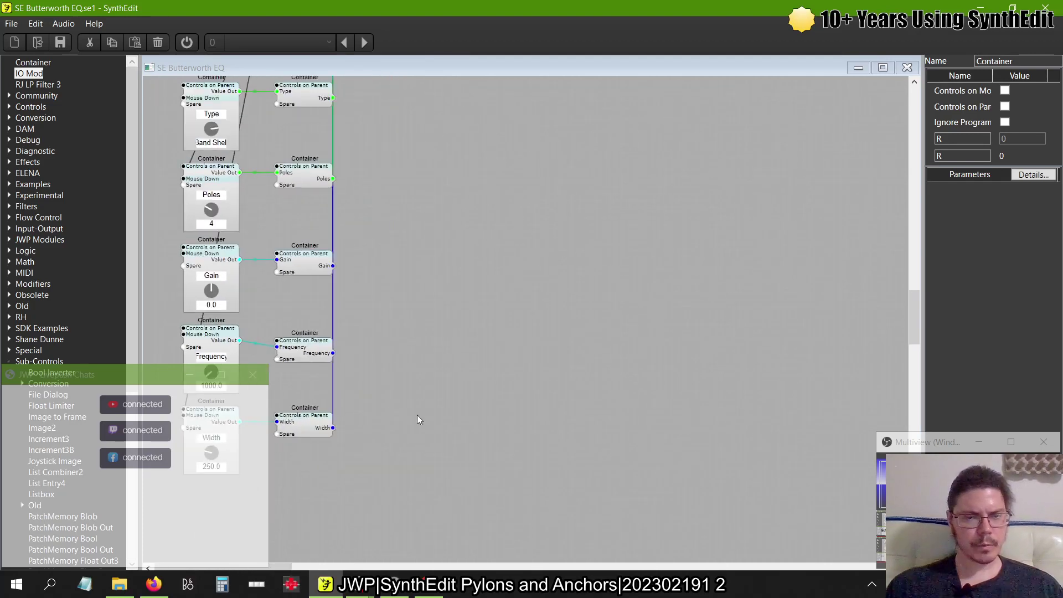
{"action": "scroll", "coordinate": [388, 423], "scroll_direction": "down", "scroll_amount": 3}
{"action": "left_click_drag", "start_coordinate": [275, 455], "coordinate": [299, 4]}
{"action": "scroll", "coordinate": [217, 211], "scroll_direction": "up", "scroll_amount": 2}
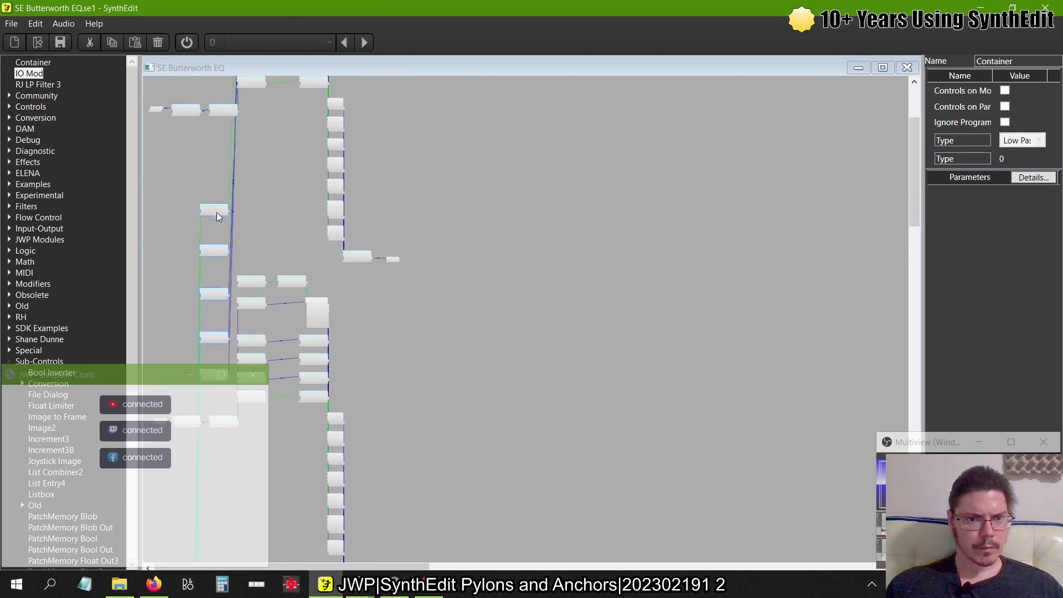
- Connect the Type, Poles, Gain, Frequency and Width outputs of the moved containers to the matching inputs of the R filter section
{"action": "scroll", "coordinate": [223, 387], "scroll_direction": "up", "scroll_amount": 2}
{"action": "scroll", "coordinate": [222, 392], "scroll_direction": "left", "scroll_amount": 3}
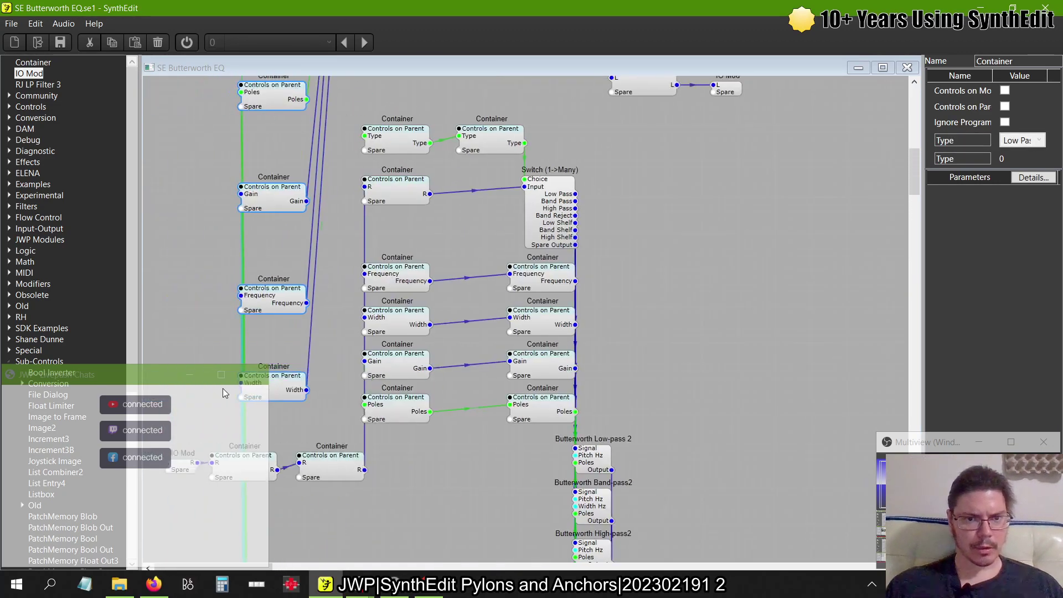
{"action": "scroll", "coordinate": [223, 392], "scroll_direction": "down", "scroll_amount": 5}
{"action": "scroll", "coordinate": [222, 392], "scroll_direction": "up", "scroll_amount": 6}
{"action": "scroll", "coordinate": [222, 392], "scroll_direction": "up", "scroll_amount": 2}
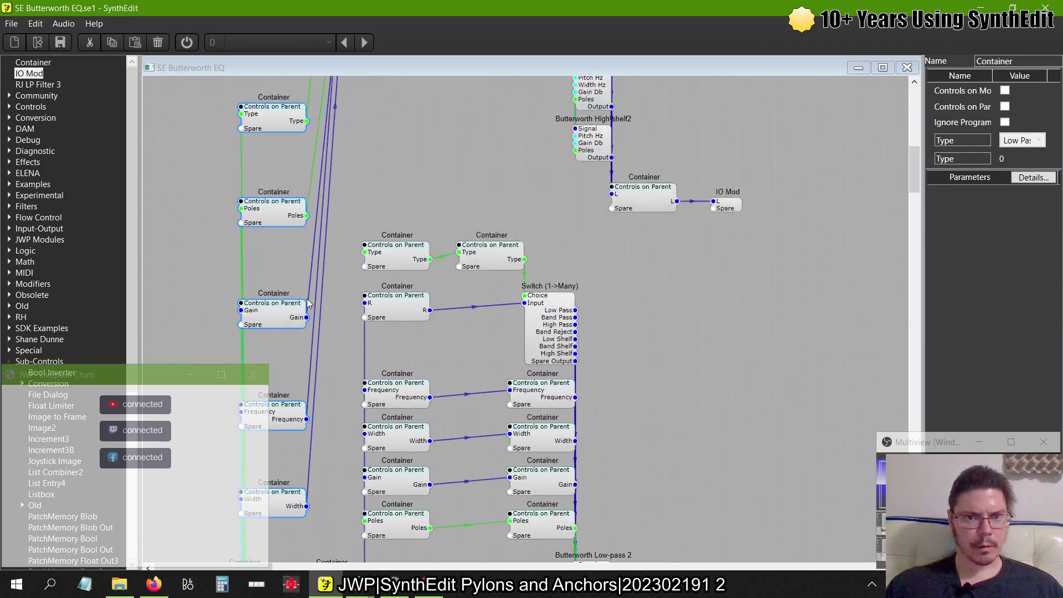
{"action": "left_click_drag", "start_coordinate": [308, 121], "coordinate": [364, 252]}
{"action": "left_click_drag", "start_coordinate": [306, 215], "coordinate": [364, 521]}
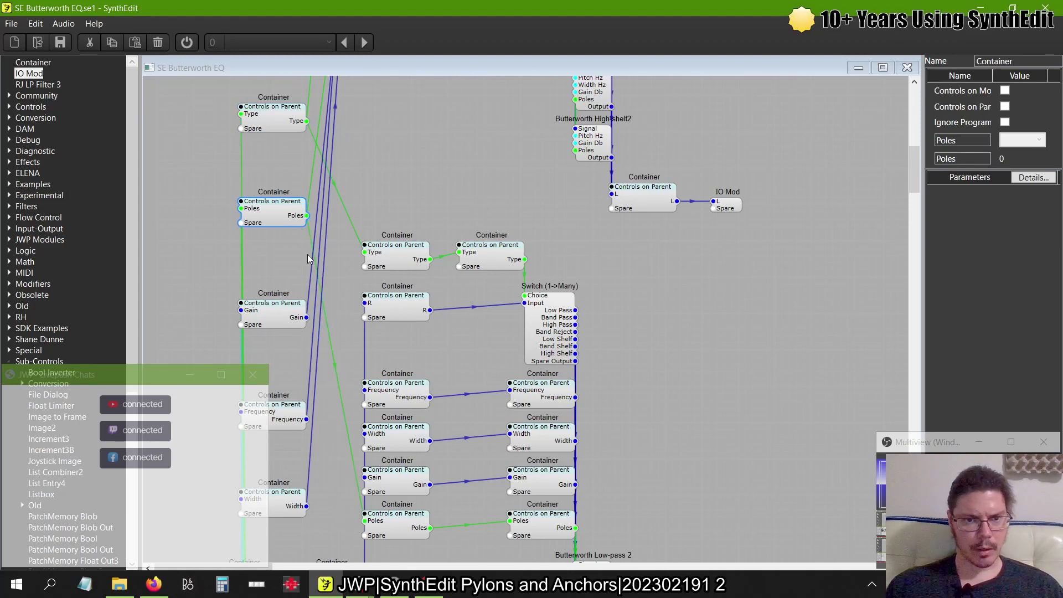
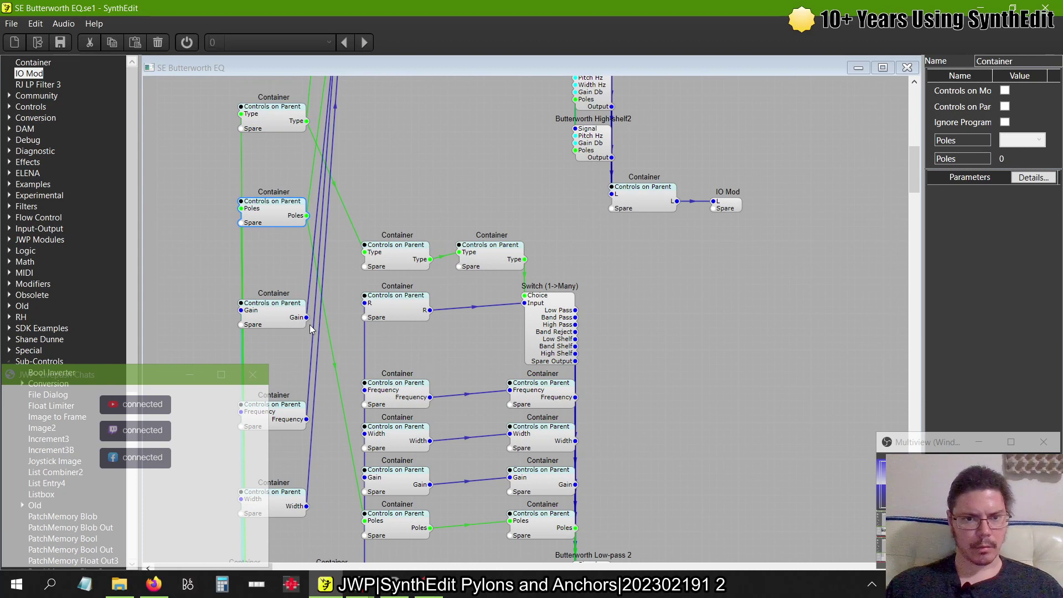
{"action": "left_click_drag", "start_coordinate": [307, 317], "coordinate": [364, 477]}
{"action": "left_click_drag", "start_coordinate": [307, 419], "coordinate": [365, 391]}
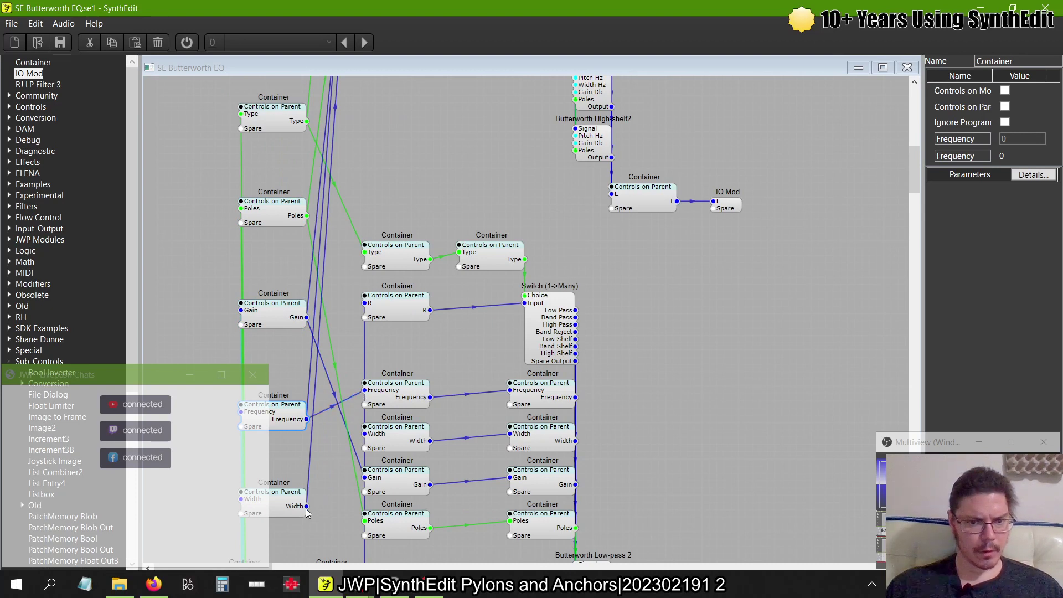
{"action": "left_click_drag", "start_coordinate": [306, 506], "coordinate": [365, 434]}
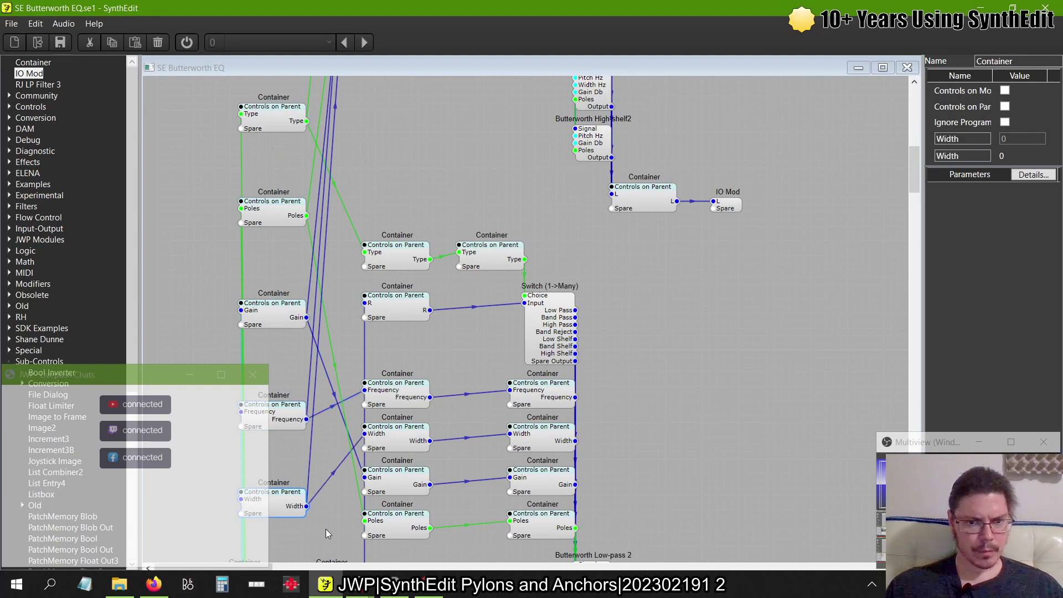
- Move the Type, Poles, Gain, Frequency and Width containers together back down beside their matching knobs
{"action": "left_click_drag", "start_coordinate": [327, 529], "coordinate": [210, 84]}
{"action": "scroll", "coordinate": [294, 157], "scroll_direction": "down", "scroll_amount": 3}
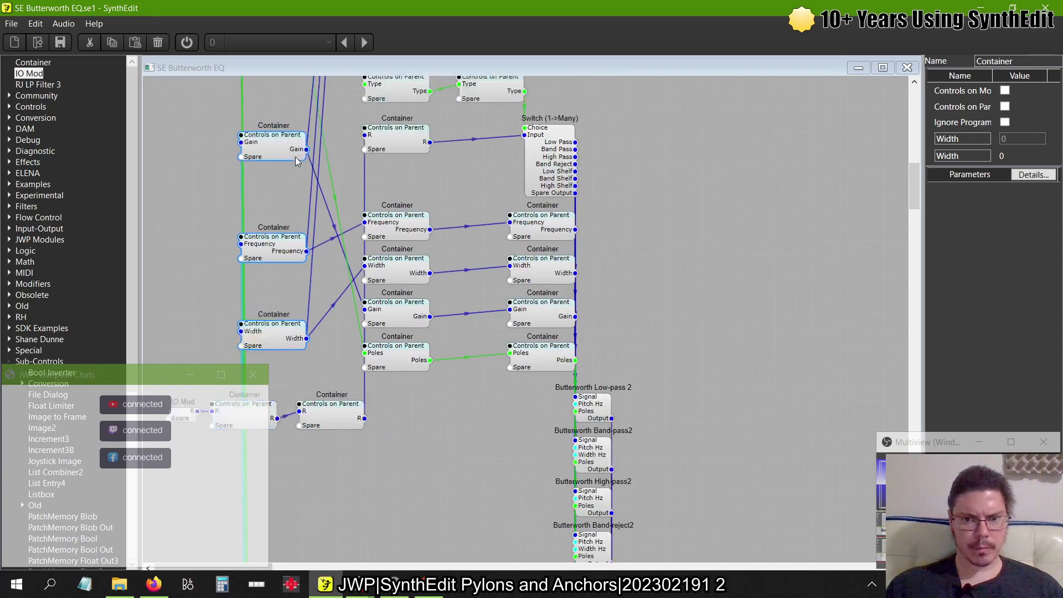
{"action": "scroll", "coordinate": [295, 162], "scroll_direction": "up", "scroll_amount": 3}
{"action": "left_click_drag", "start_coordinate": [277, 135], "coordinate": [291, 156]}
{"action": "scroll", "coordinate": [288, 149], "scroll_direction": "down", "scroll_amount": 7}
{"action": "scroll", "coordinate": [387, 305], "scroll_direction": "down", "scroll_amount": 10}
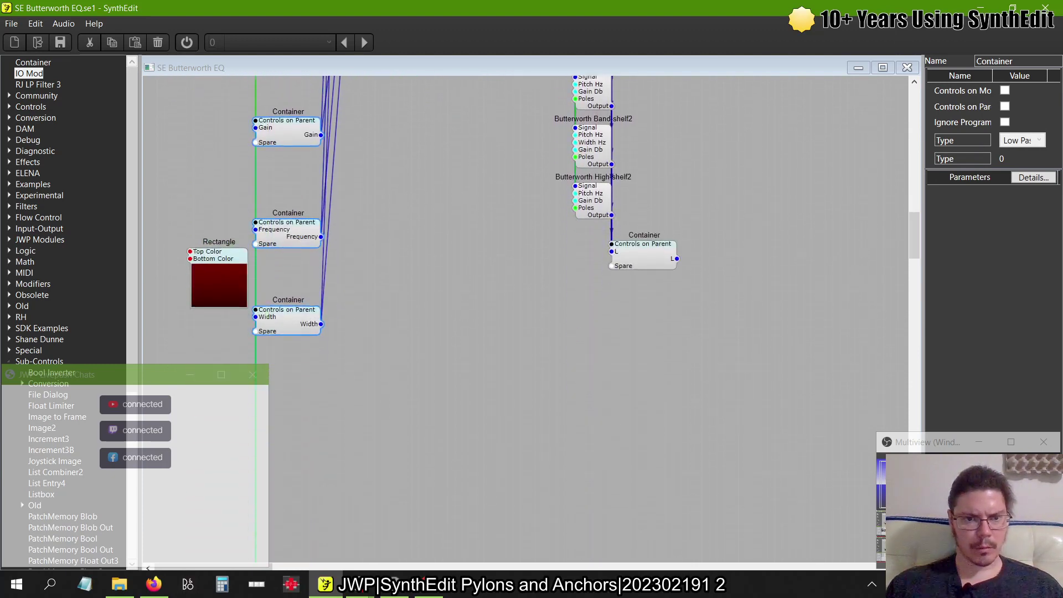
{"action": "scroll", "coordinate": [388, 304], "scroll_direction": "down", "scroll_amount": 5}
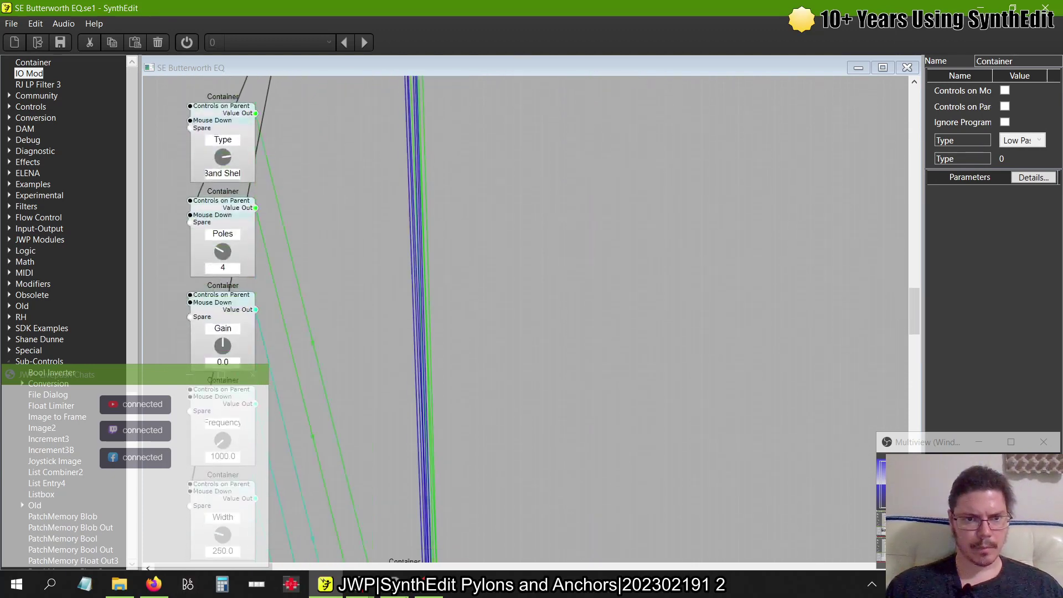
{"action": "left_click_drag", "start_coordinate": [354, 410], "coordinate": [333, 134]}
- Compare the L and R filter sections, from their input chains down to the containers at their outputs
{"action": "scroll", "coordinate": [343, 314], "scroll_direction": "up", "scroll_amount": 15}
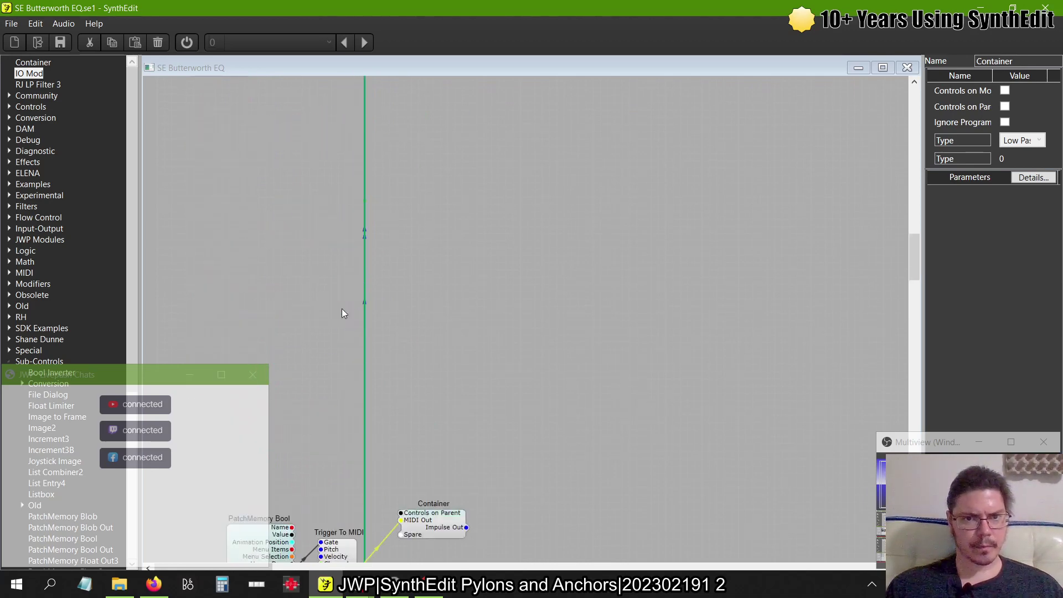
{"action": "scroll", "coordinate": [344, 314], "scroll_direction": "down", "scroll_amount": 5}
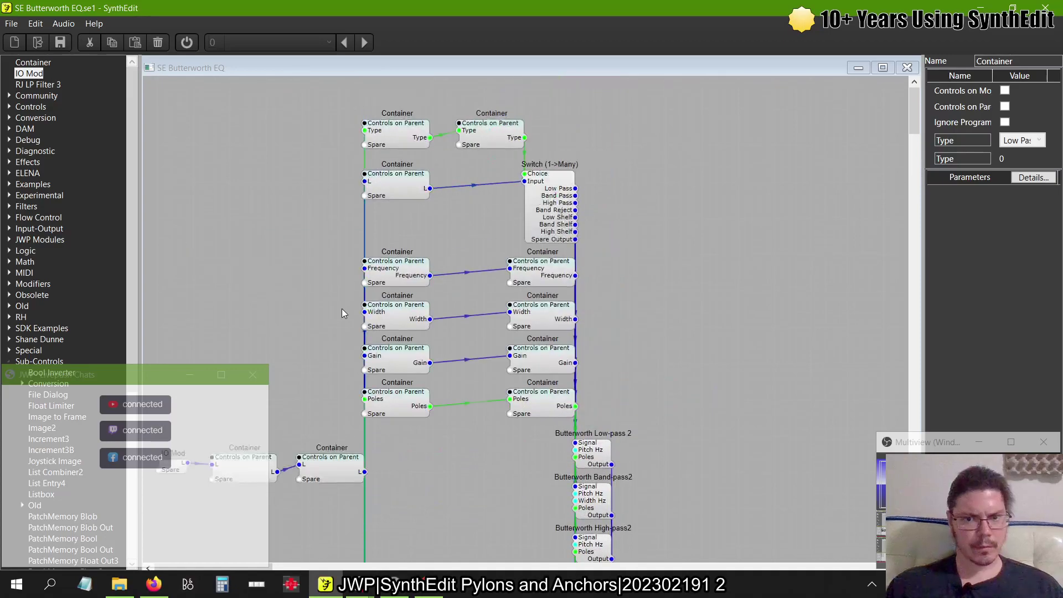
{"action": "scroll", "coordinate": [342, 310], "scroll_direction": "up", "scroll_amount": 5}
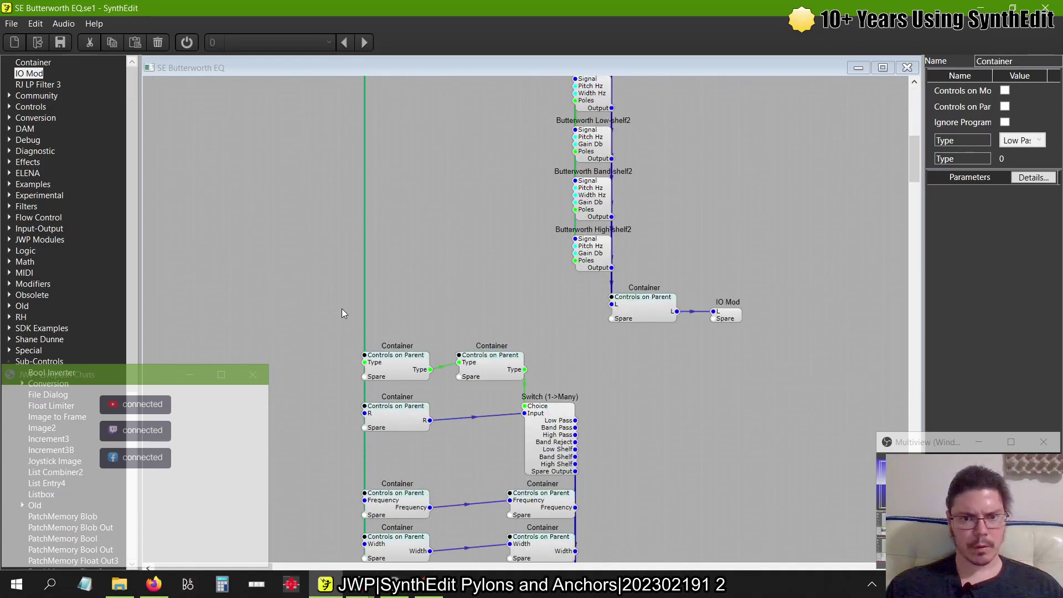
{"action": "scroll", "coordinate": [342, 310], "scroll_direction": "down", "scroll_amount": 5}
{"action": "scroll", "coordinate": [342, 313], "scroll_direction": "down", "scroll_amount": 5}
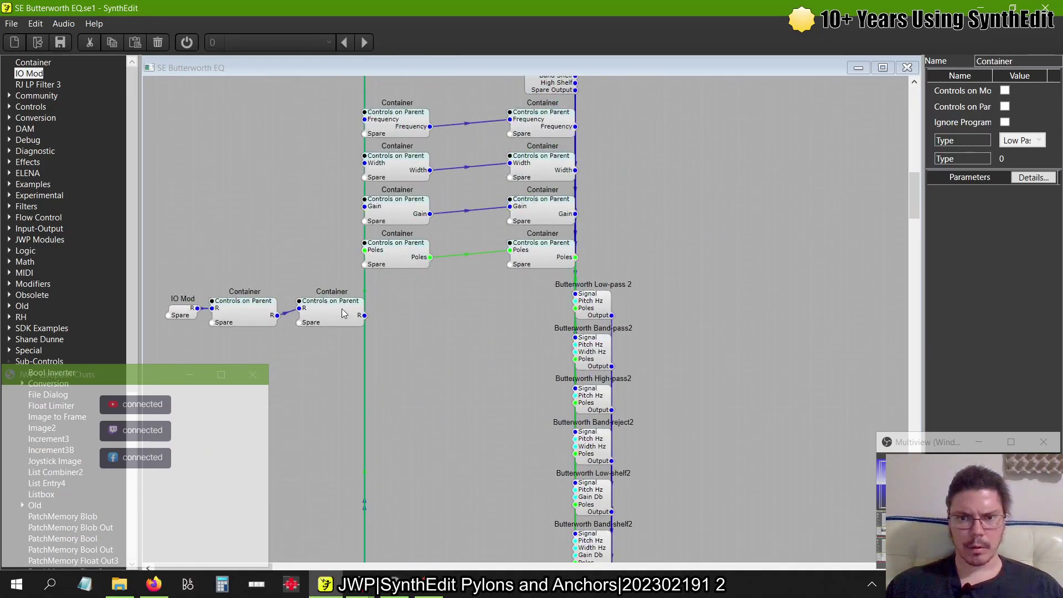
{"action": "scroll", "coordinate": [342, 313], "scroll_direction": "up", "scroll_amount": 5}
{"action": "scroll", "coordinate": [341, 313], "scroll_direction": "down", "scroll_amount": 5}
{"action": "scroll", "coordinate": [343, 313], "scroll_direction": "up", "scroll_amount": 5}
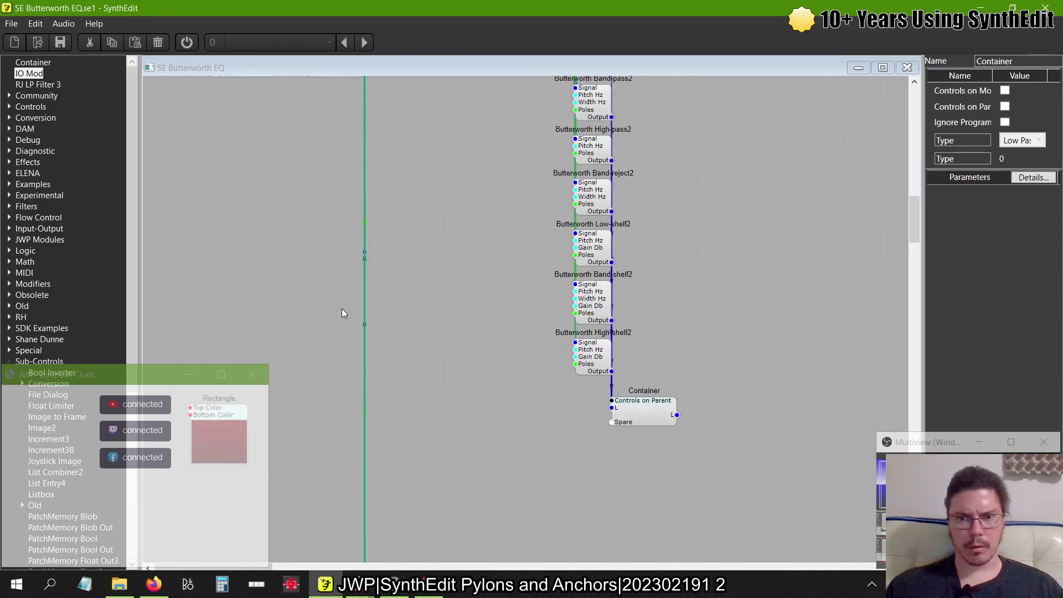
{"action": "scroll", "coordinate": [344, 314], "scroll_direction": "down", "scroll_amount": 5}
{"action": "scroll", "coordinate": [343, 313], "scroll_direction": "up", "scroll_amount": 4}
{"action": "scroll", "coordinate": [341, 308], "scroll_direction": "up", "scroll_amount": 5}
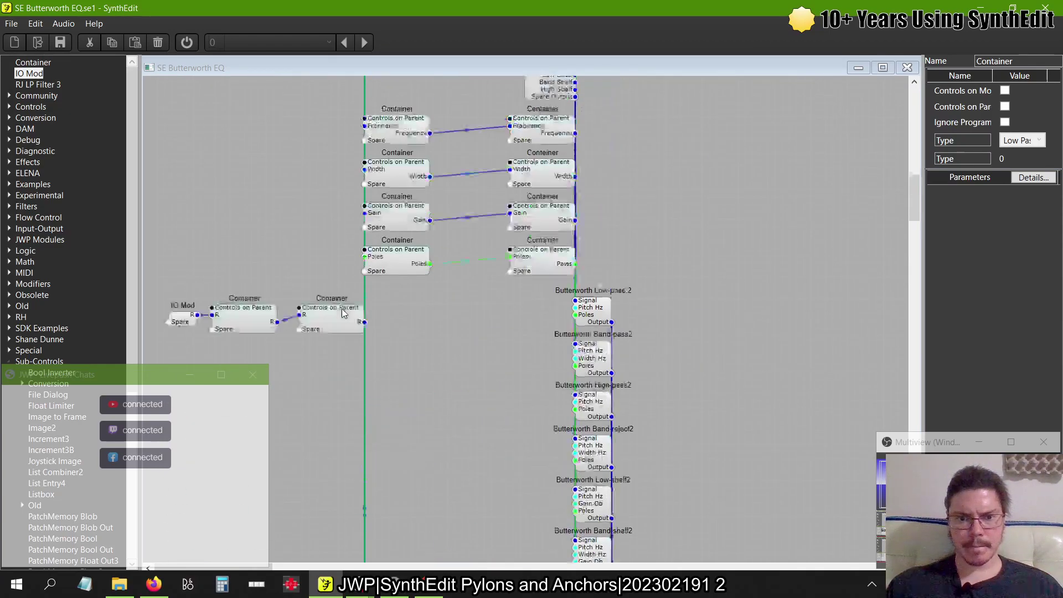
{"action": "scroll", "coordinate": [633, 328], "scroll_direction": "down", "scroll_amount": 4}
- Rename both pins of the R section's output container to R and connect a new IO Mod to its output
{"action": "scroll", "coordinate": [633, 328], "scroll_direction": "down", "scroll_amount": 2}
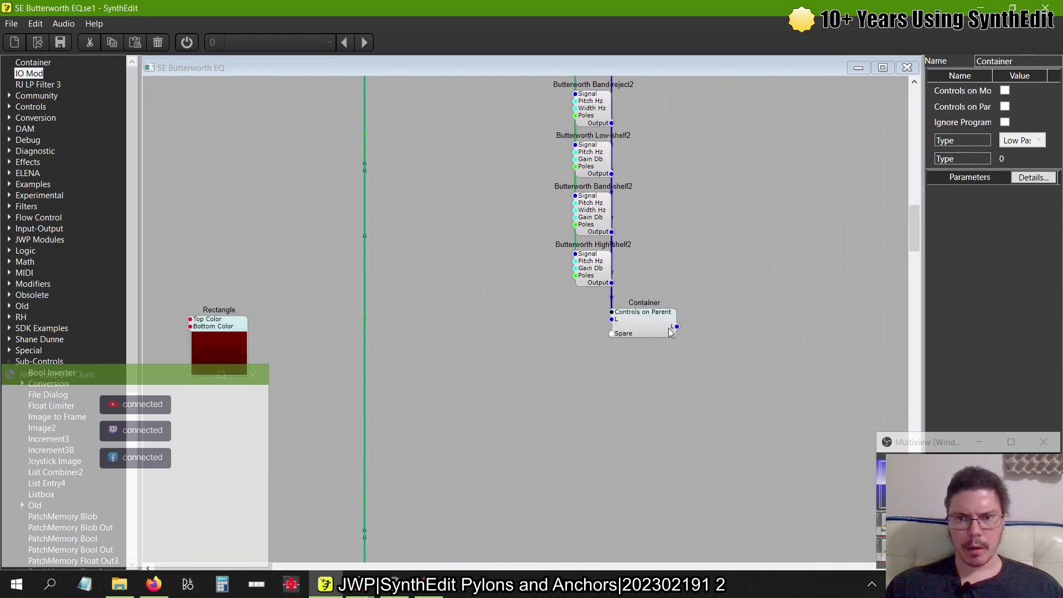
{"action": "left_click", "coordinate": [669, 328]}
{"action": "type", "text": "R"}
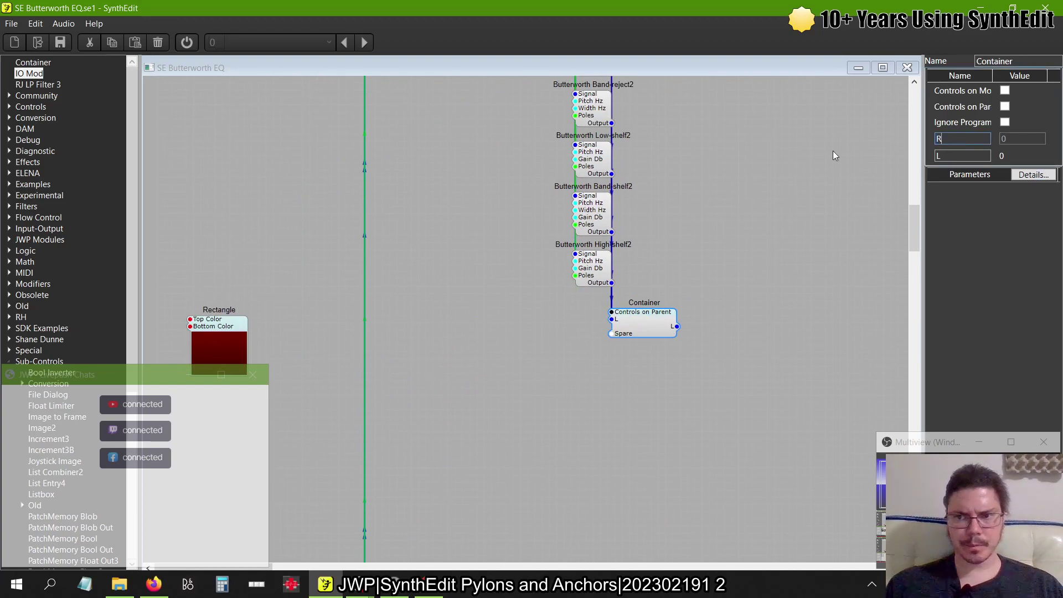
{"action": "key", "text": "Tab"}
{"action": "type", "text": "R"}
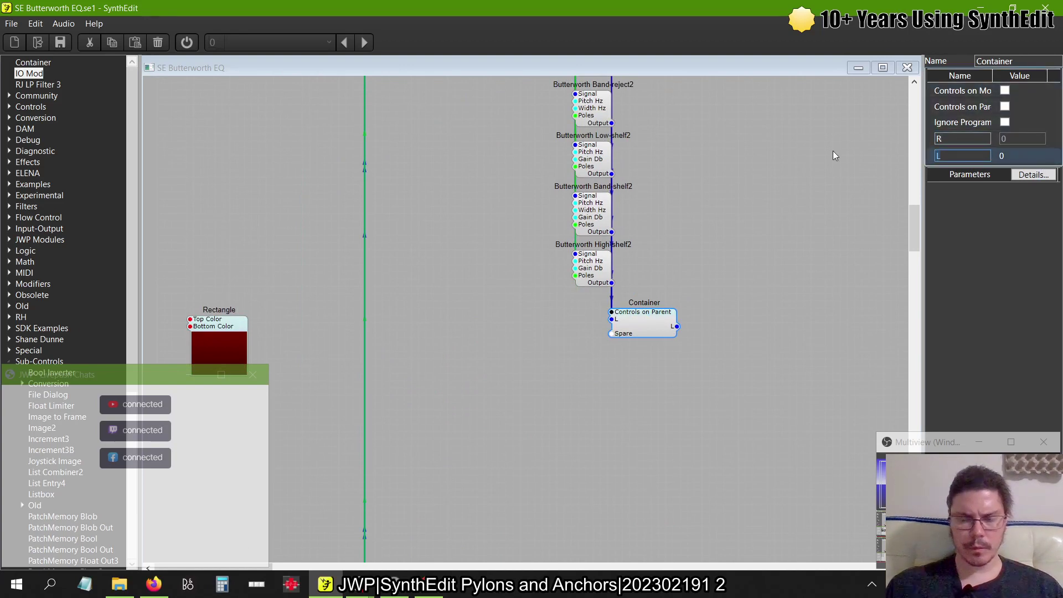
{"action": "key", "text": "Tab"}
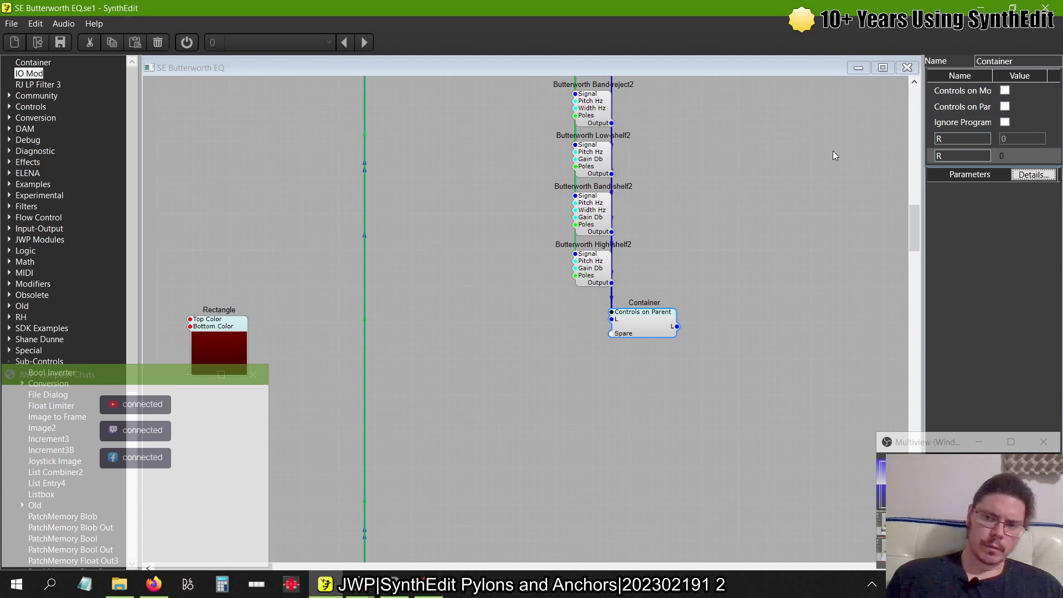
{"action": "left_click_drag", "start_coordinate": [29, 73], "coordinate": [711, 309]}
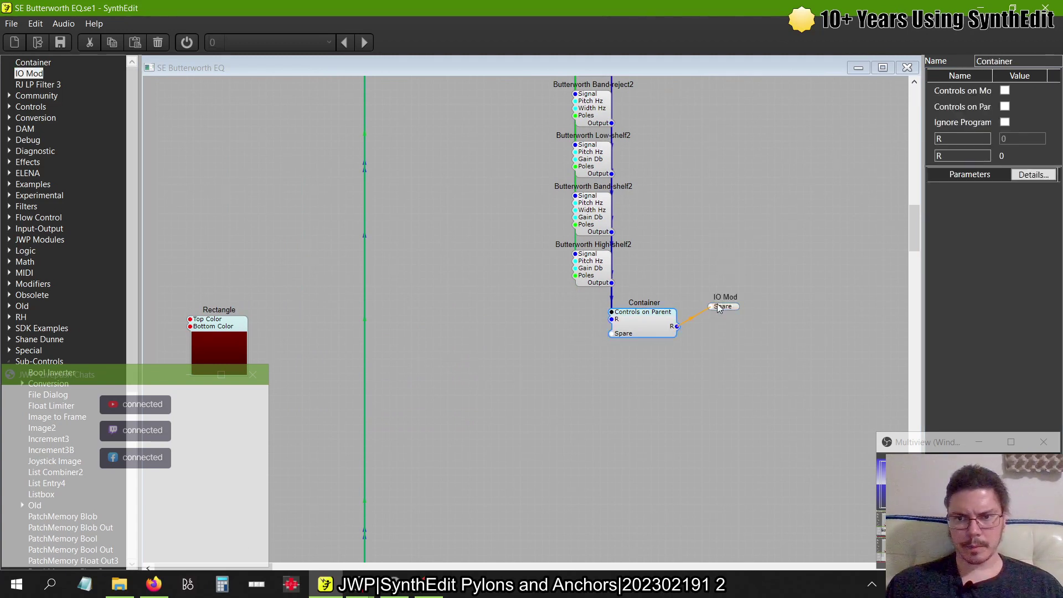
- Inspect the Type and R containers, the IO Mods of both filter sections and the shared knob containers below them
{"action": "scroll", "coordinate": [520, 357], "scroll_direction": "up", "scroll_amount": 10}
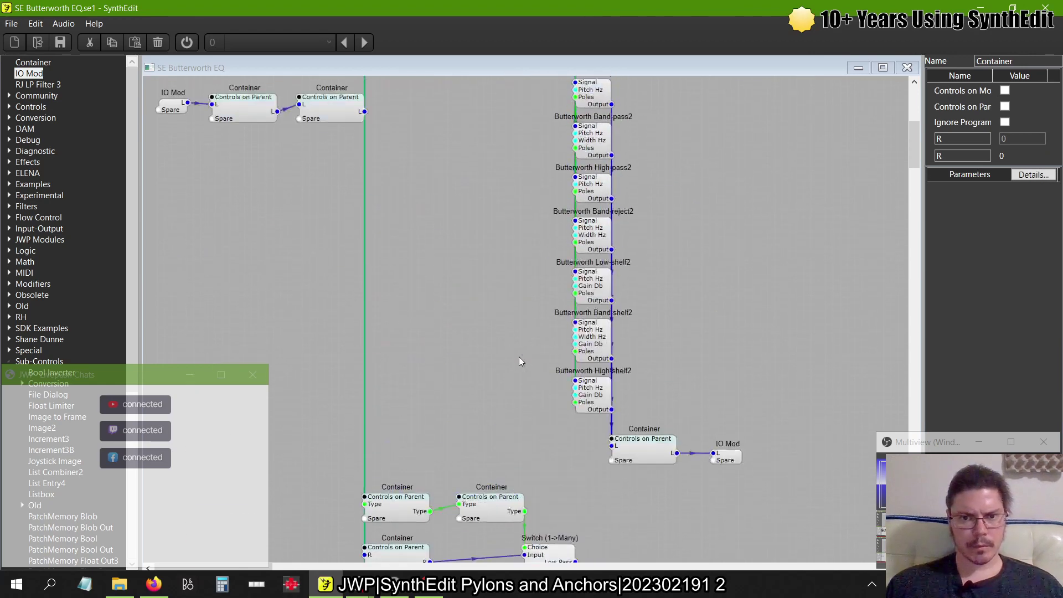
{"action": "scroll", "coordinate": [519, 357], "scroll_direction": "up", "scroll_amount": 5}
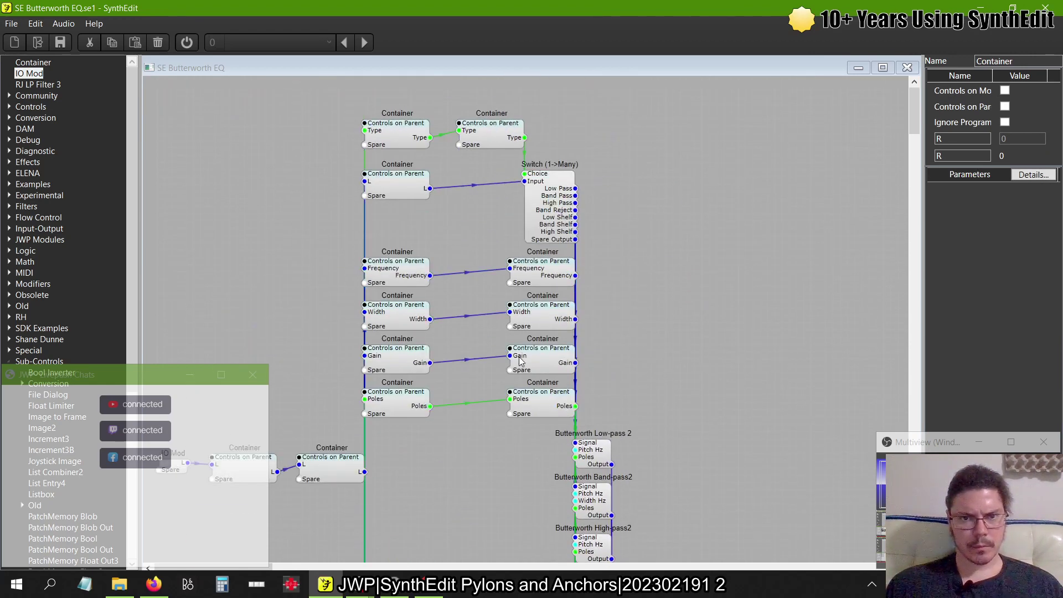
{"action": "scroll", "coordinate": [519, 357], "scroll_direction": "down", "scroll_amount": 5}
{"action": "scroll", "coordinate": [520, 357], "scroll_direction": "up", "scroll_amount": 2}
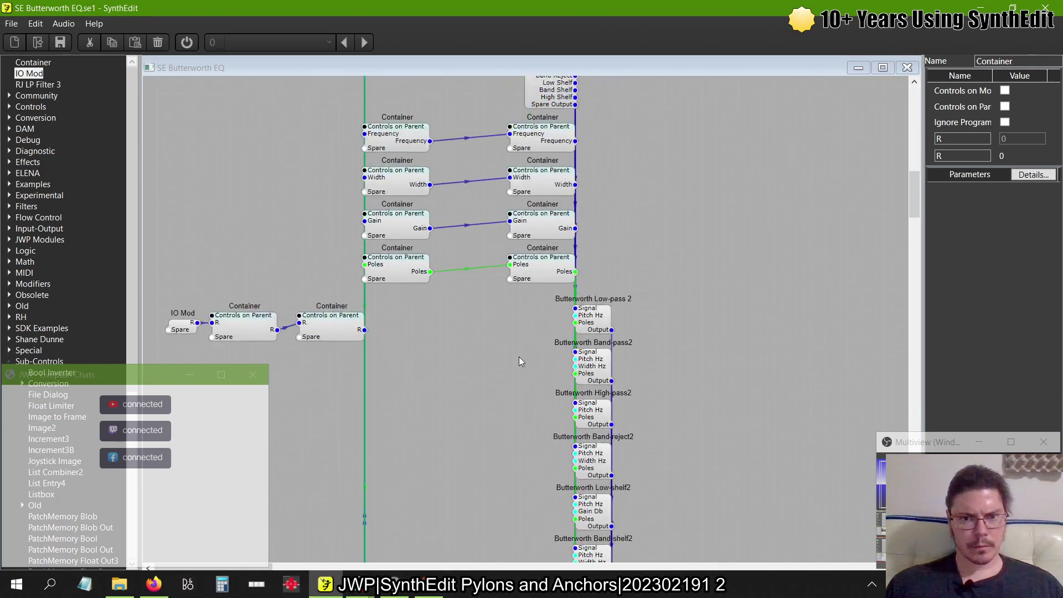
{"action": "scroll", "coordinate": [520, 359], "scroll_direction": "up", "scroll_amount": 3}
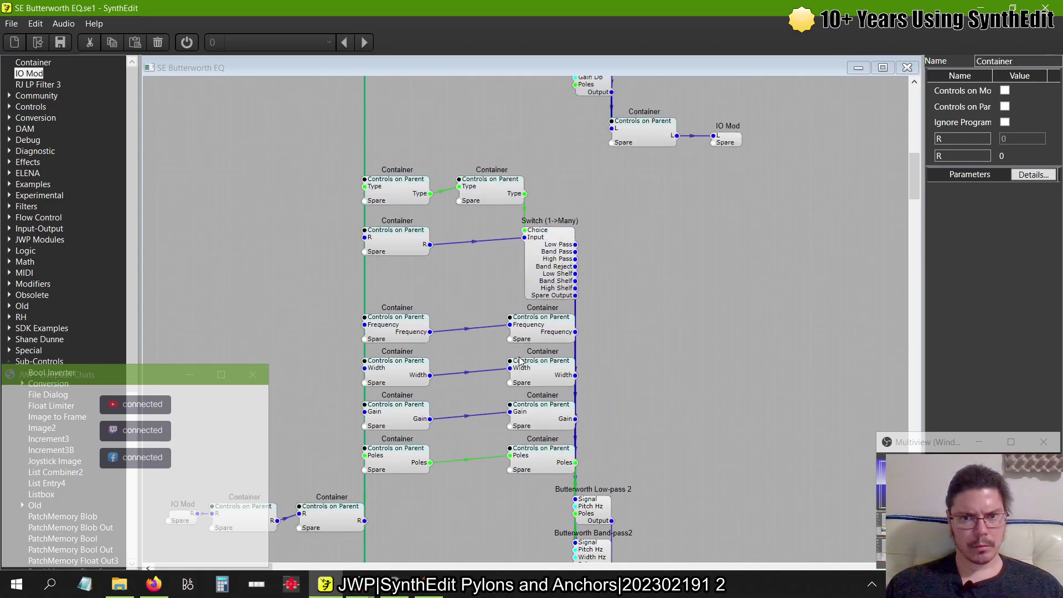
{"action": "left_click", "coordinate": [386, 182]}
{"action": "mouse_move", "coordinate": [387, 182]}
{"action": "left_mouse_down"}
{"action": "mouse_move", "coordinate": [410, 160]}
{"action": "mouse_move", "coordinate": [394, 175]}
{"action": "mouse_move", "coordinate": [401, 188]}
{"action": "left_mouse_up"}
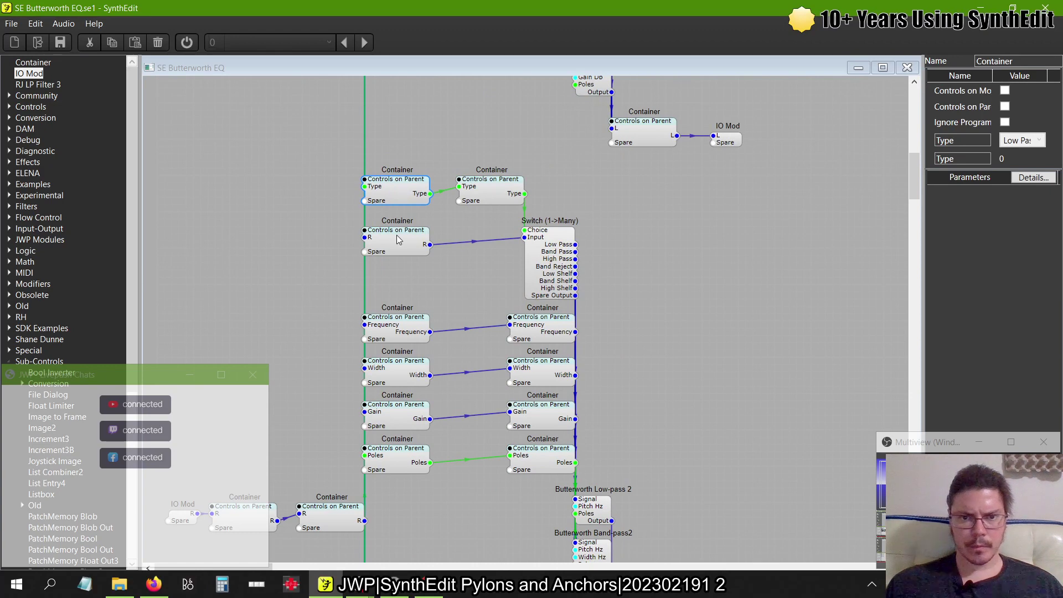
{"action": "mouse_move", "coordinate": [398, 240]}
{"action": "left_mouse_down"}
{"action": "mouse_move", "coordinate": [449, 255]}
{"action": "mouse_move", "coordinate": [397, 237]}
{"action": "left_mouse_up"}
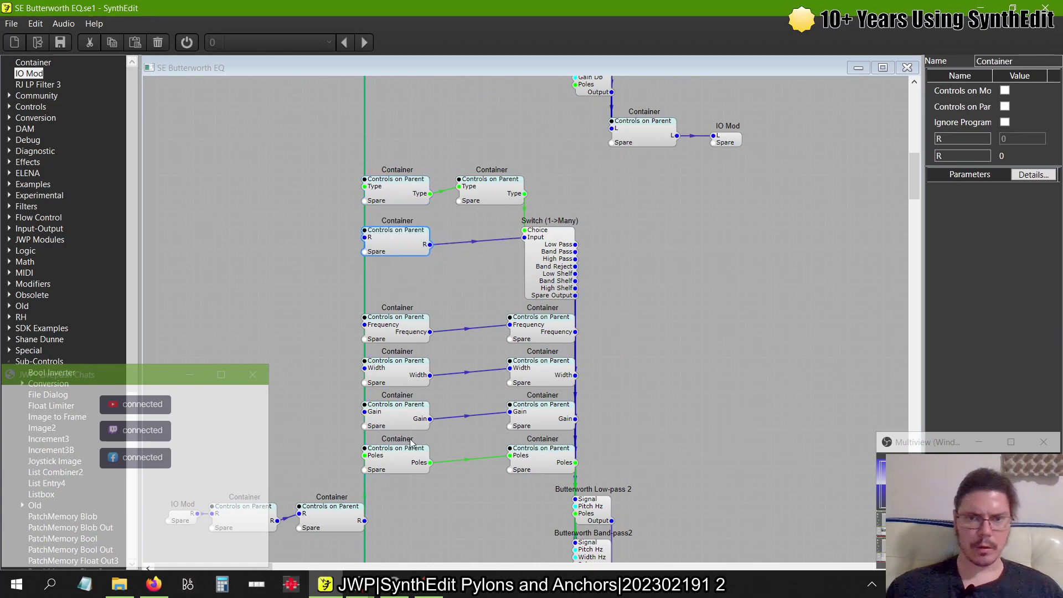
{"action": "scroll", "coordinate": [410, 442], "scroll_direction": "up", "scroll_amount": 10}
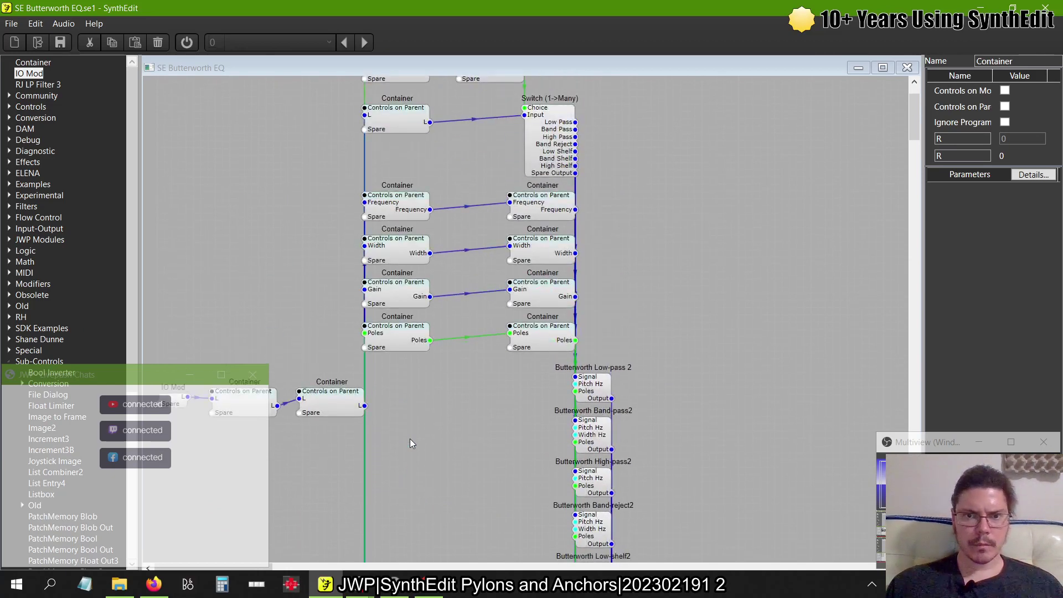
{"action": "scroll", "coordinate": [411, 443], "scroll_direction": "up", "scroll_amount": 3}
{"action": "scroll", "coordinate": [410, 443], "scroll_direction": "down", "scroll_amount": 13}
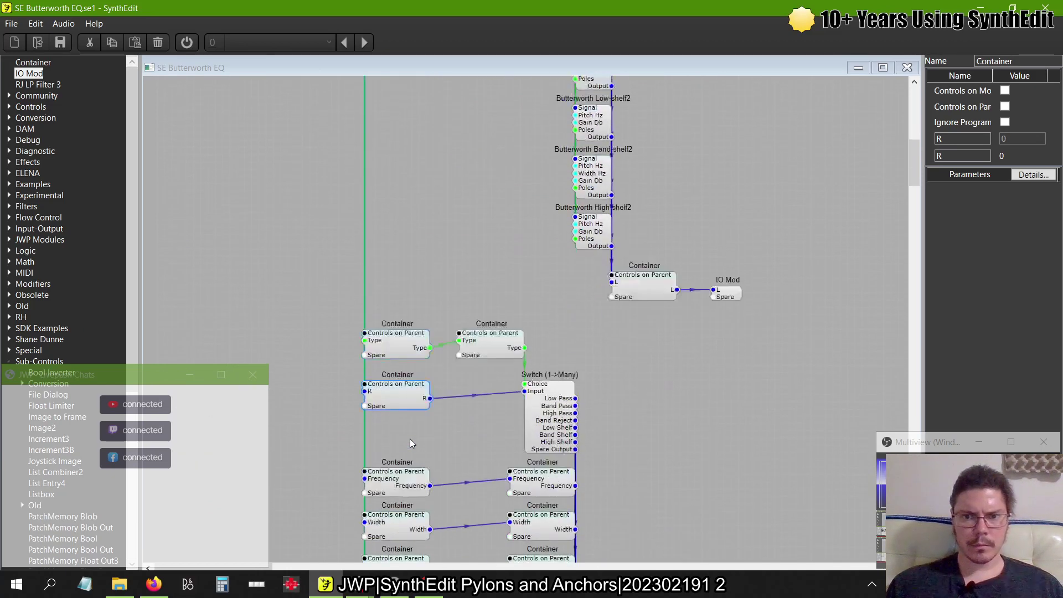
{"action": "scroll", "coordinate": [410, 443], "scroll_direction": "down", "scroll_amount": 15}
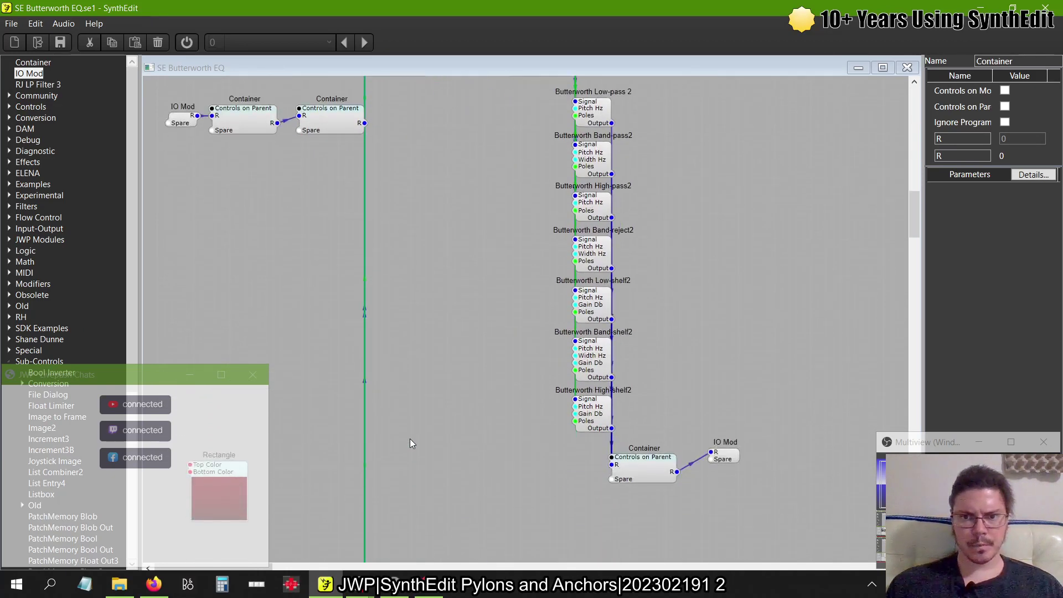
{"action": "scroll", "coordinate": [412, 443], "scroll_direction": "down", "scroll_amount": 12}
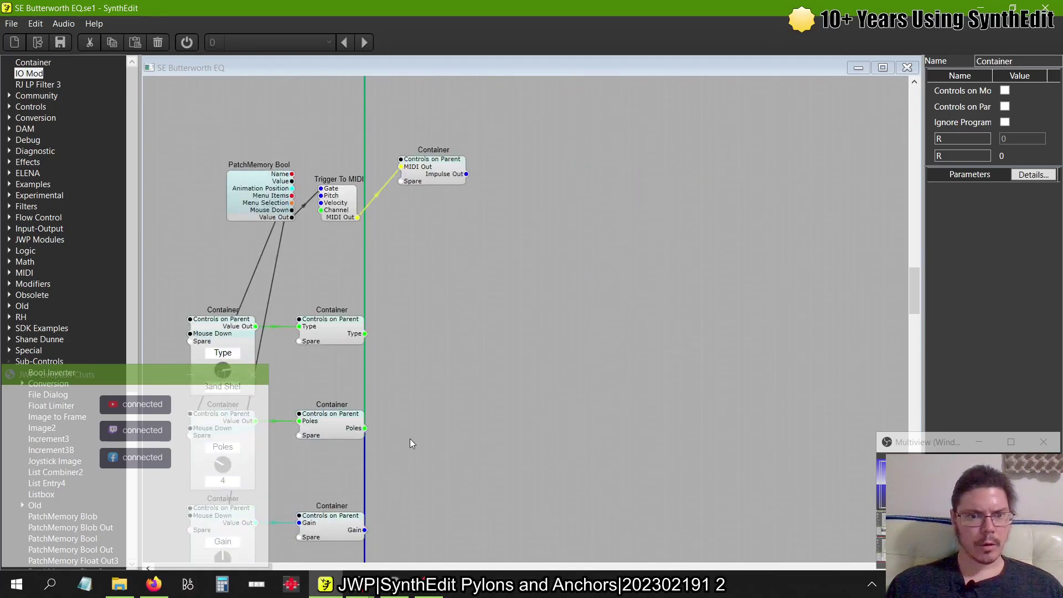
- Move the PatchMemory Bool, Trigger To MIDI and impulse container, together with all knobs and their parameter containers, further down below the R section
{"action": "left_click_drag", "start_coordinate": [483, 260], "coordinate": [202, 144]}
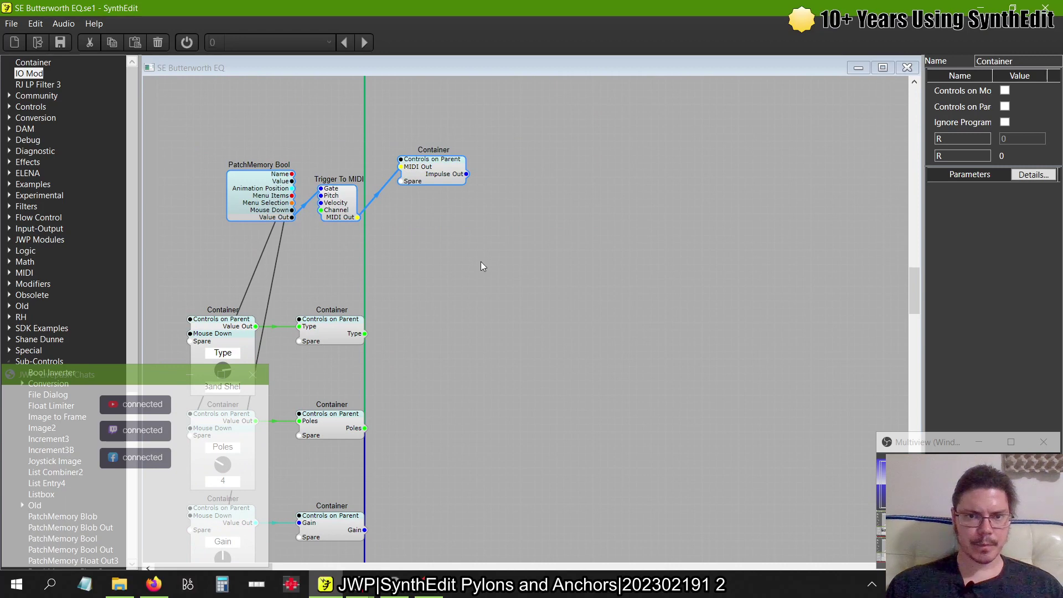
{"action": "scroll", "coordinate": [480, 261], "scroll_direction": "up", "scroll_amount": 20}
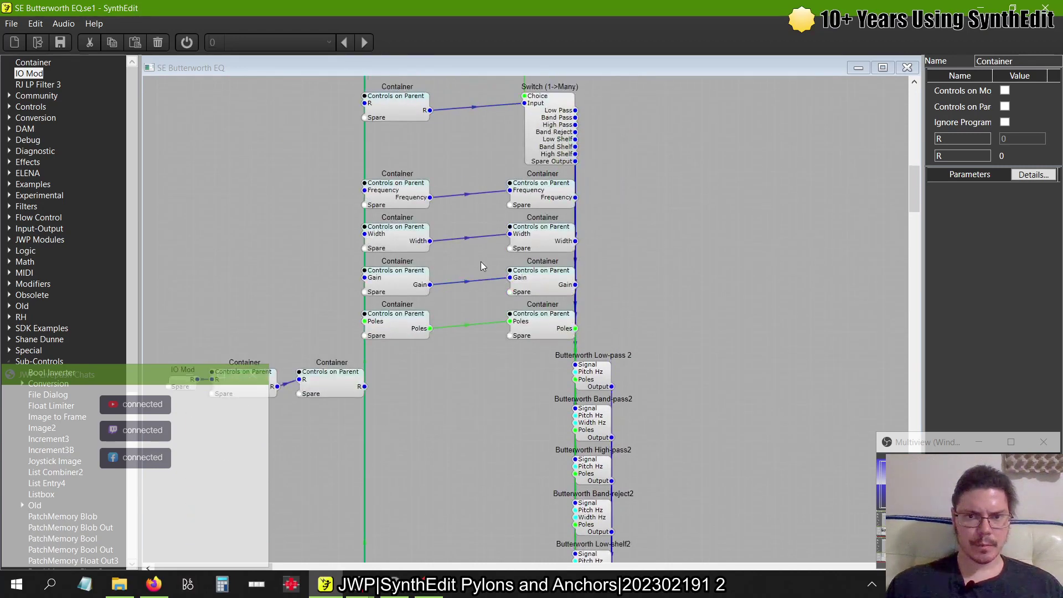
{"action": "scroll", "coordinate": [481, 262], "scroll_direction": "down", "scroll_amount": 20}
{"action": "scroll", "coordinate": [481, 262], "scroll_direction": "up", "scroll_amount": 17}
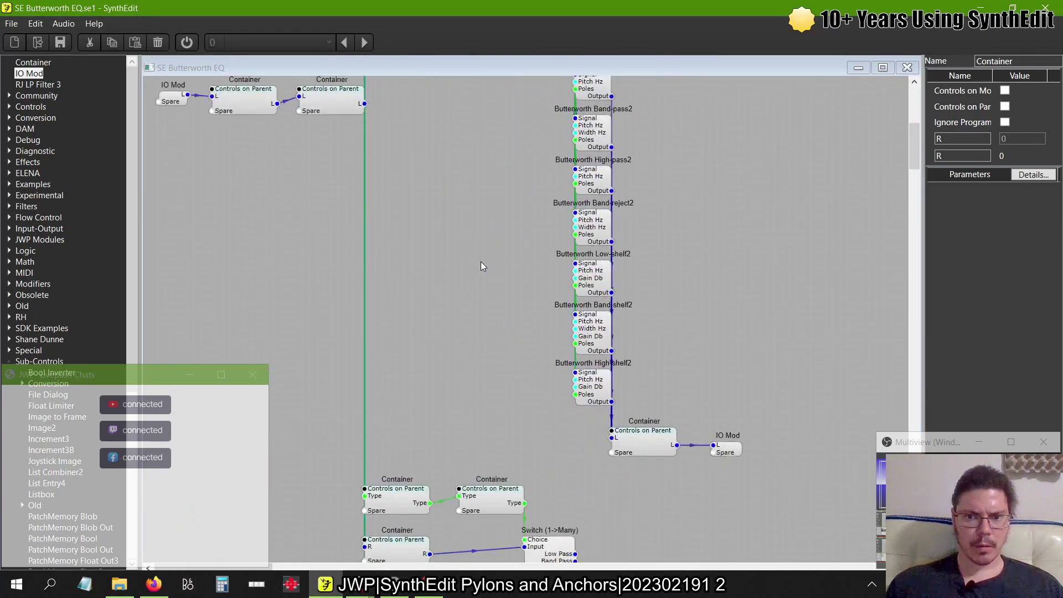
{"action": "scroll", "coordinate": [481, 262], "scroll_direction": "up", "scroll_amount": 11}
{"action": "scroll", "coordinate": [480, 262], "scroll_direction": "down", "scroll_amount": 4}
{"action": "scroll", "coordinate": [480, 262], "scroll_direction": "right", "scroll_amount": 5}
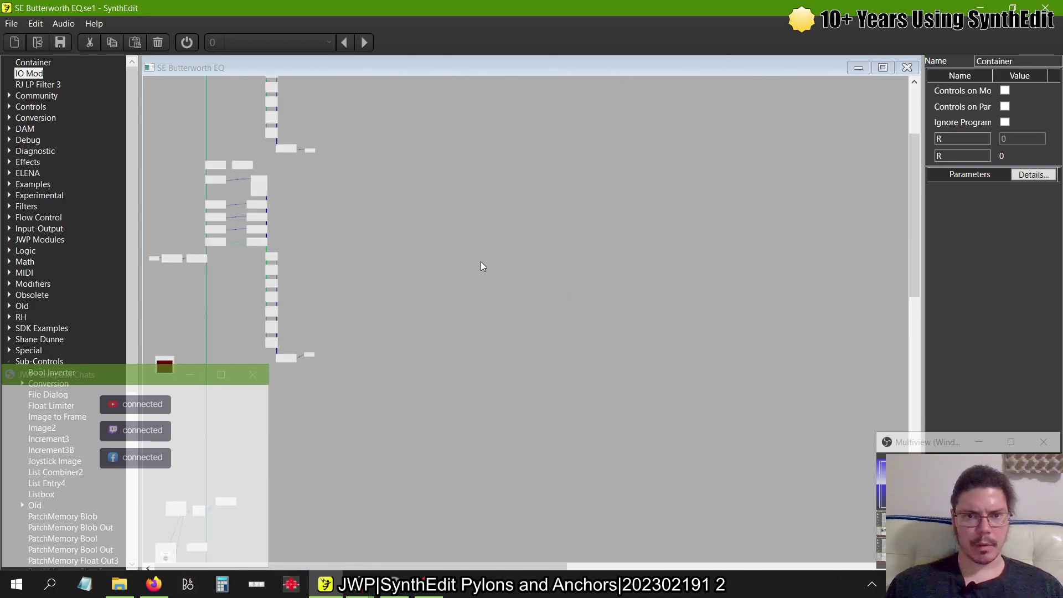
{"action": "scroll", "coordinate": [337, 273], "scroll_direction": "down", "scroll_amount": 10}
{"action": "scroll", "coordinate": [338, 274], "scroll_direction": "up", "scroll_amount": 10}
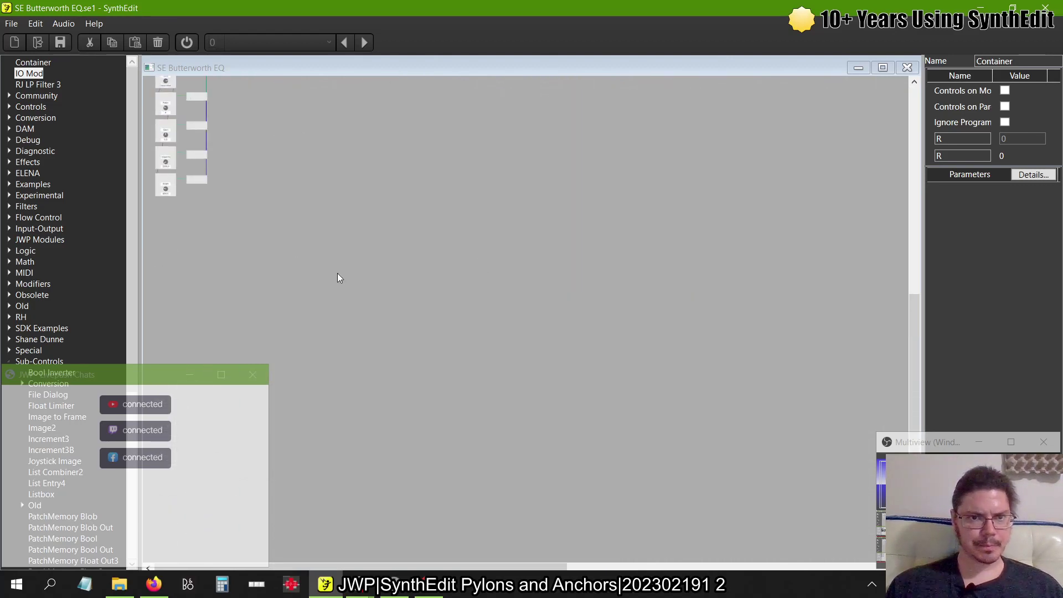
{"action": "left_click_drag", "start_coordinate": [309, 336], "coordinate": [196, 147]}
{"action": "scroll", "coordinate": [214, 183], "scroll_direction": "up", "scroll_amount": 10}
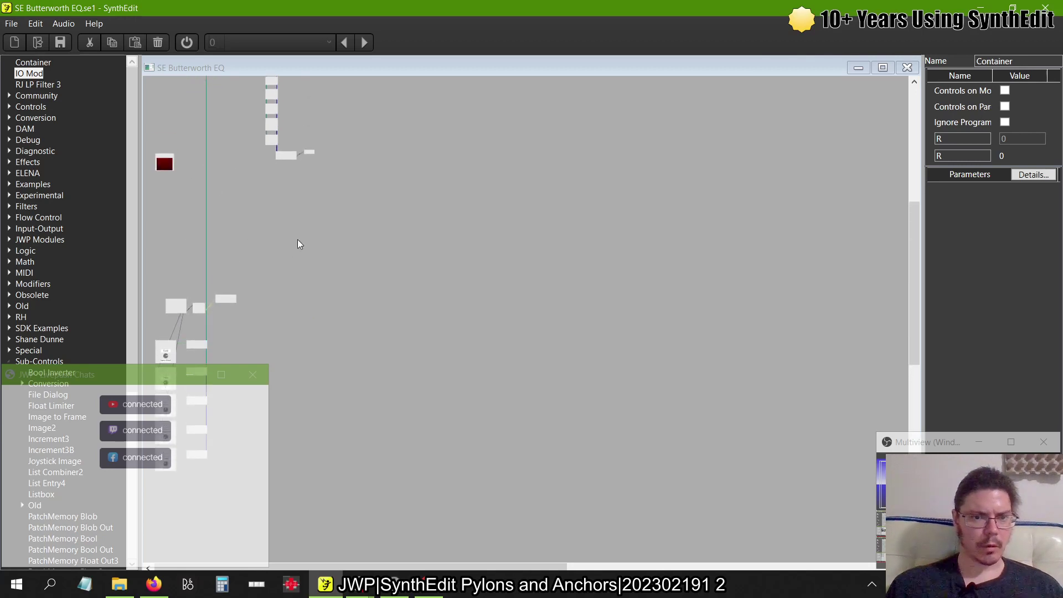
{"action": "left_click_drag", "start_coordinate": [284, 269], "coordinate": [147, 501]}
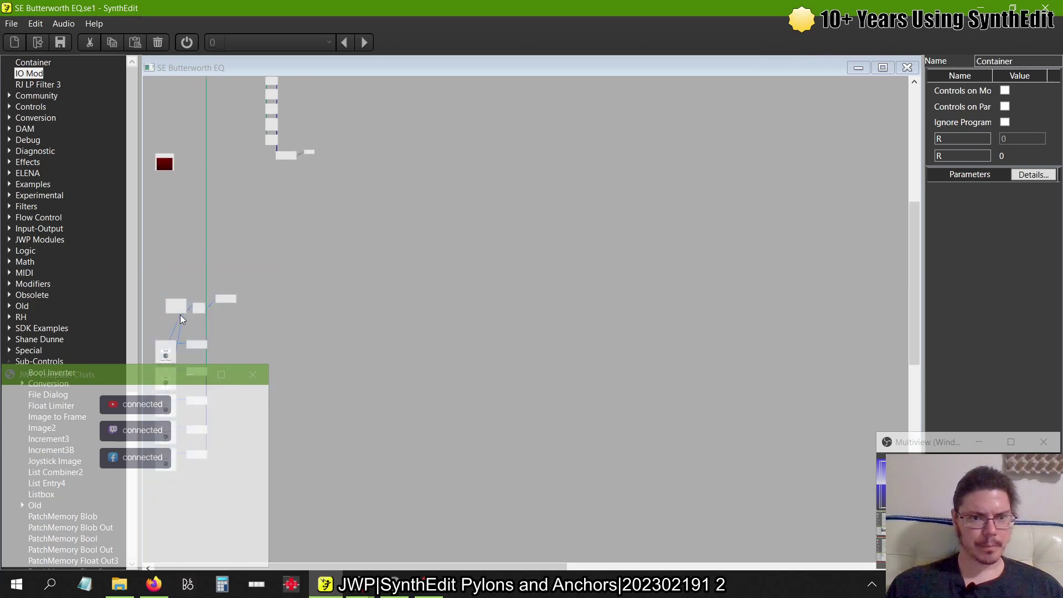
{"action": "left_click_drag", "start_coordinate": [180, 315], "coordinate": [181, 398]}
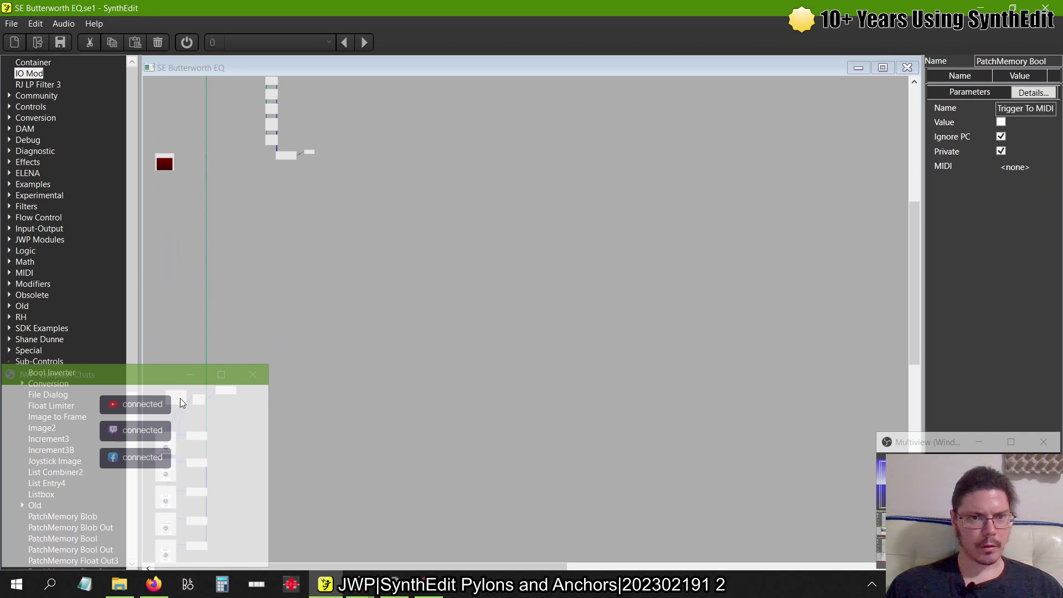
{"action": "scroll", "coordinate": [210, 233], "scroll_direction": "up", "scroll_amount": 5}
{"action": "scroll", "coordinate": [209, 234], "scroll_direction": "right", "scroll_amount": 5}
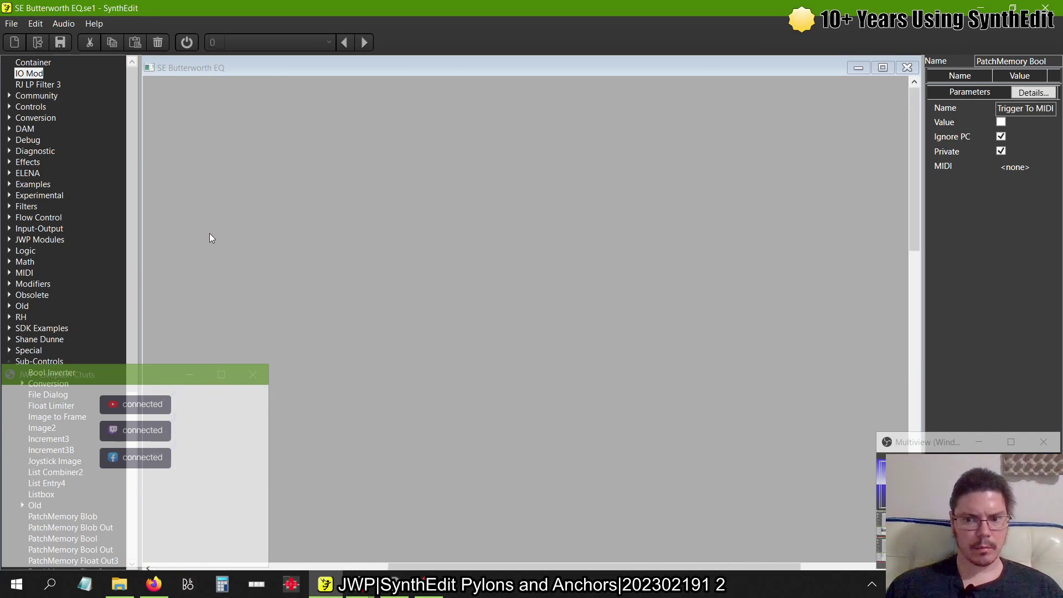
{"action": "scroll", "coordinate": [210, 233], "scroll_direction": "left", "scroll_amount": 5}
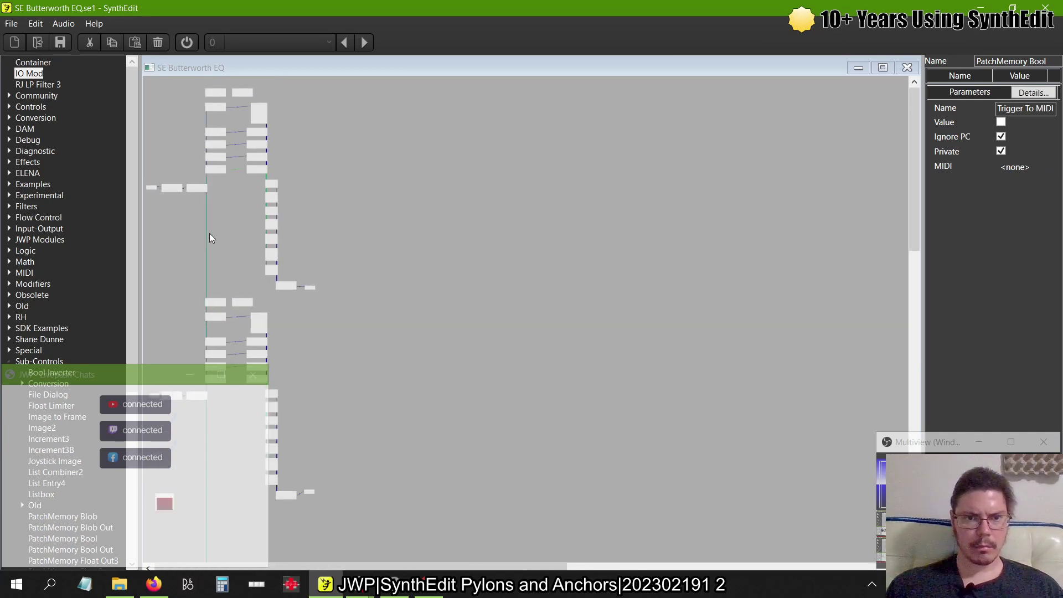
{"action": "scroll", "coordinate": [209, 233], "scroll_direction": "down", "scroll_amount": 5}
{"action": "scroll", "coordinate": [210, 234], "scroll_direction": "up", "scroll_amount": 5}
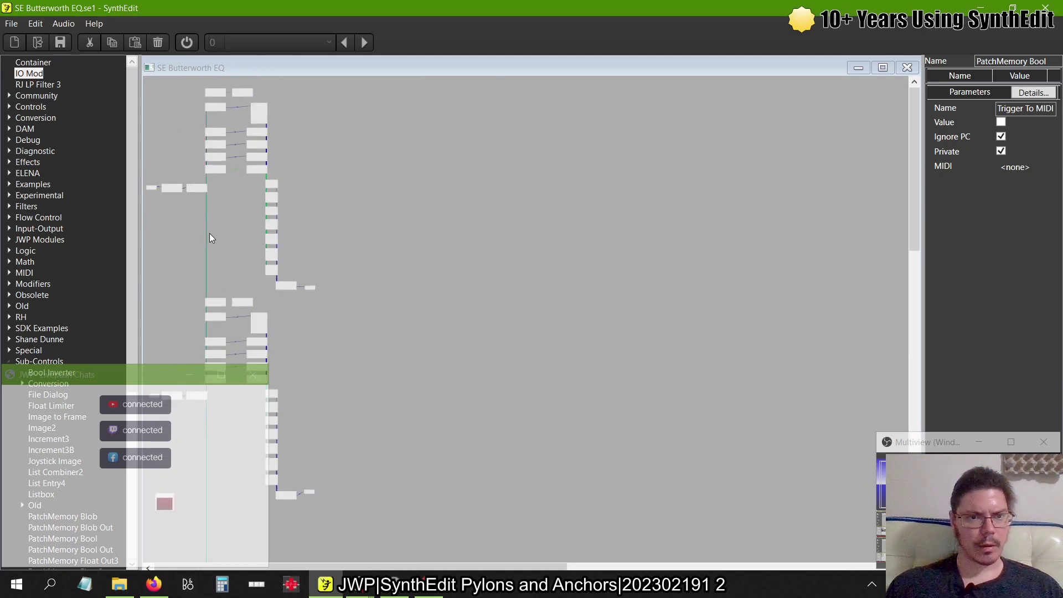
- Try to copy the R filter section, from its Type and R containers down to its output container
{"action": "scroll", "coordinate": [209, 233], "scroll_direction": "down", "scroll_amount": 8}
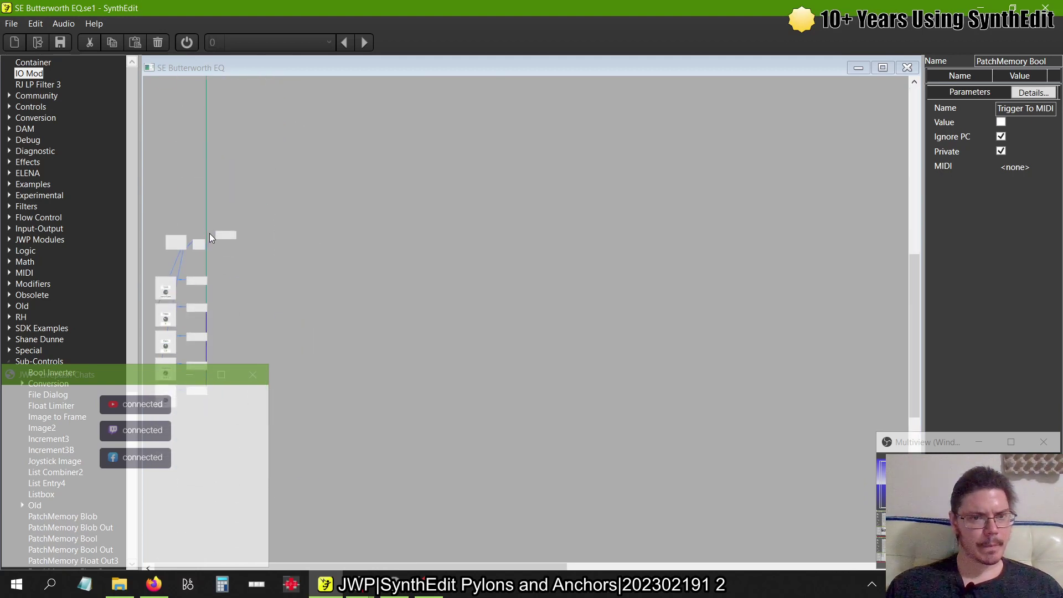
{"action": "scroll", "coordinate": [209, 233], "scroll_direction": "up", "scroll_amount": 3}
{"action": "scroll", "coordinate": [209, 234], "scroll_direction": "down", "scroll_amount": 3}
{"action": "scroll", "coordinate": [198, 172], "scroll_direction": "up", "scroll_amount": 4}
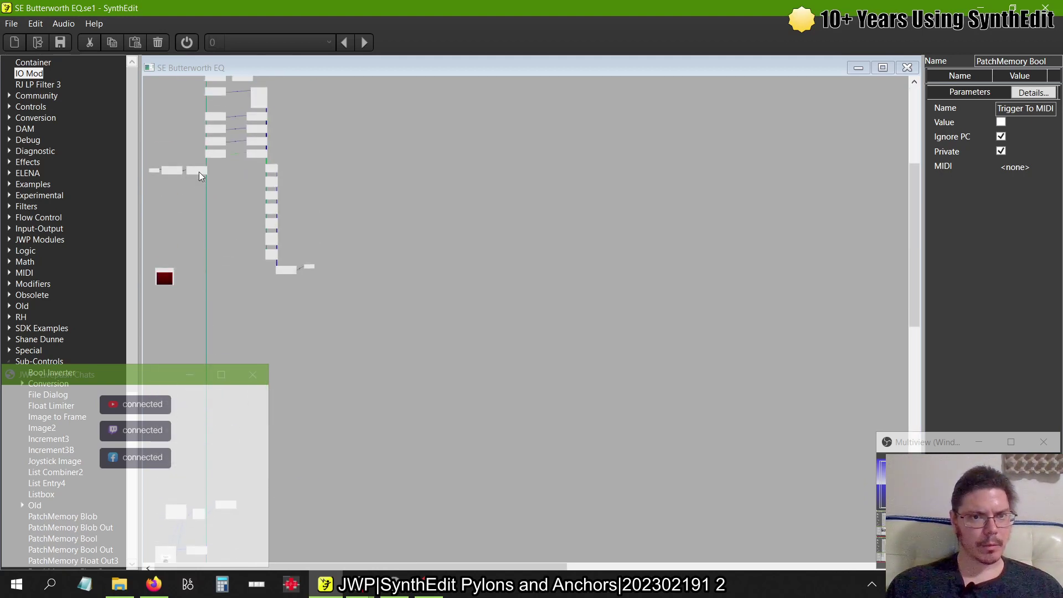
{"action": "scroll", "coordinate": [198, 171], "scroll_direction": "up", "scroll_amount": 4}
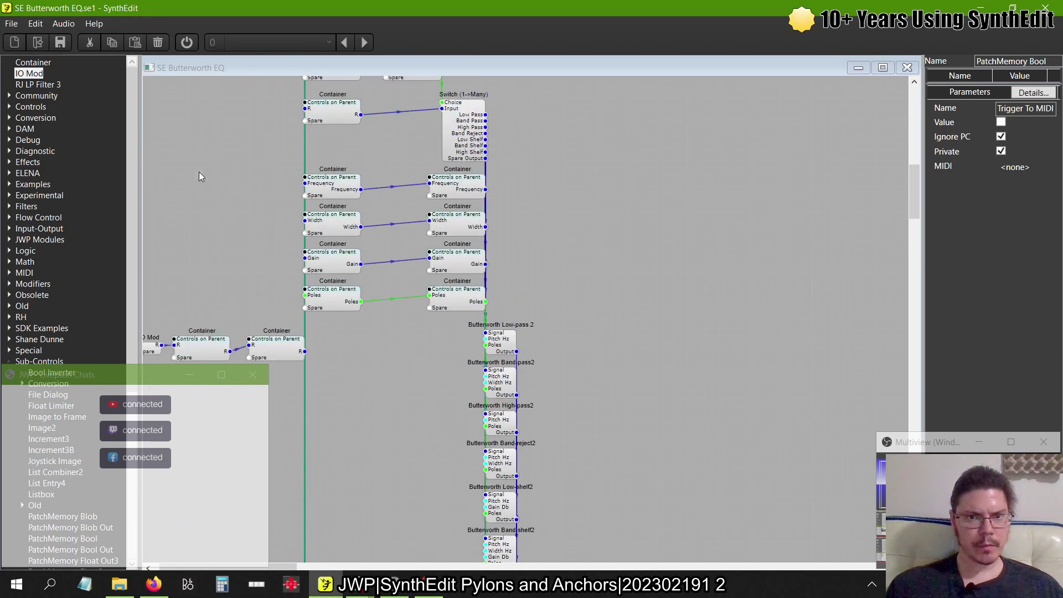
{"action": "scroll", "coordinate": [291, 215], "scroll_direction": "down", "scroll_amount": 1}
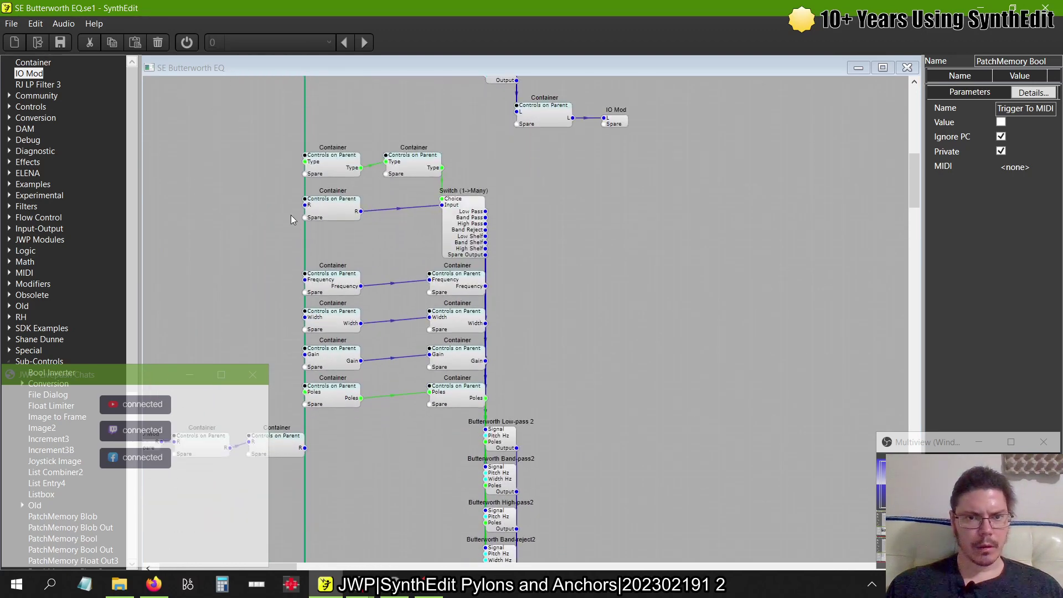
{"action": "left_click_drag", "start_coordinate": [297, 134], "coordinate": [389, 89]}
{"action": "scroll", "coordinate": [388, 89], "scroll_direction": "down", "scroll_amount": 4}
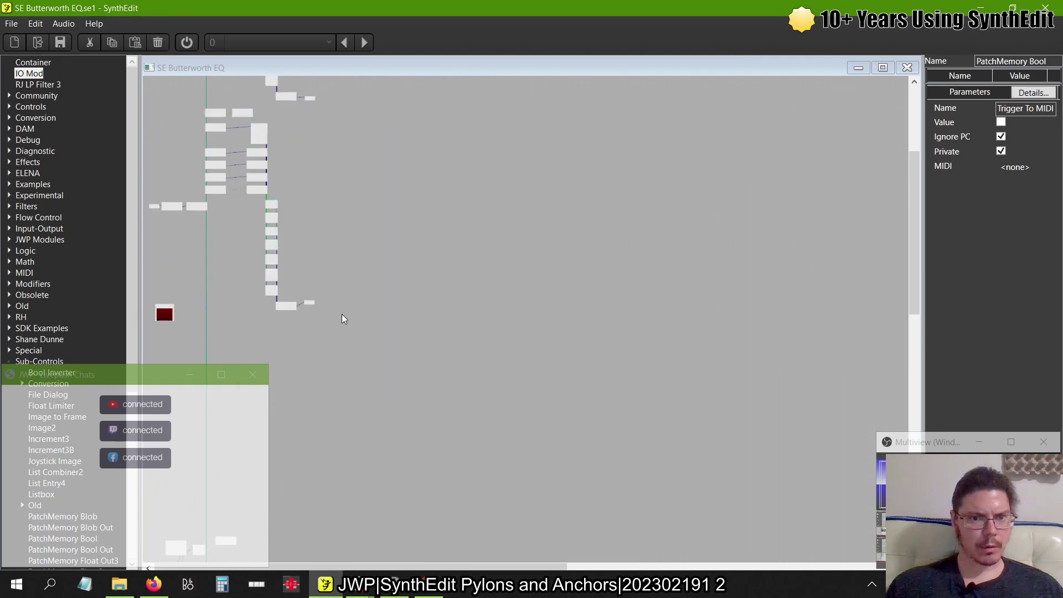
{"action": "left_click_drag", "start_coordinate": [342, 319], "coordinate": [196, 96]}
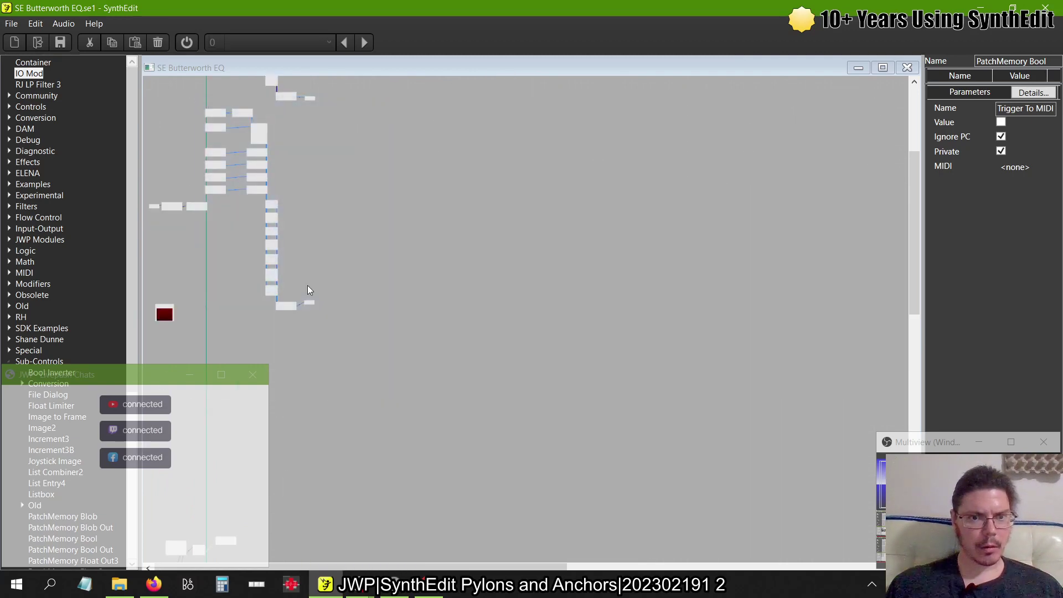
{"action": "scroll", "coordinate": [308, 285], "scroll_direction": "up", "scroll_amount": 3}
{"action": "scroll", "coordinate": [360, 189], "scroll_direction": "up", "scroll_amount": 5}
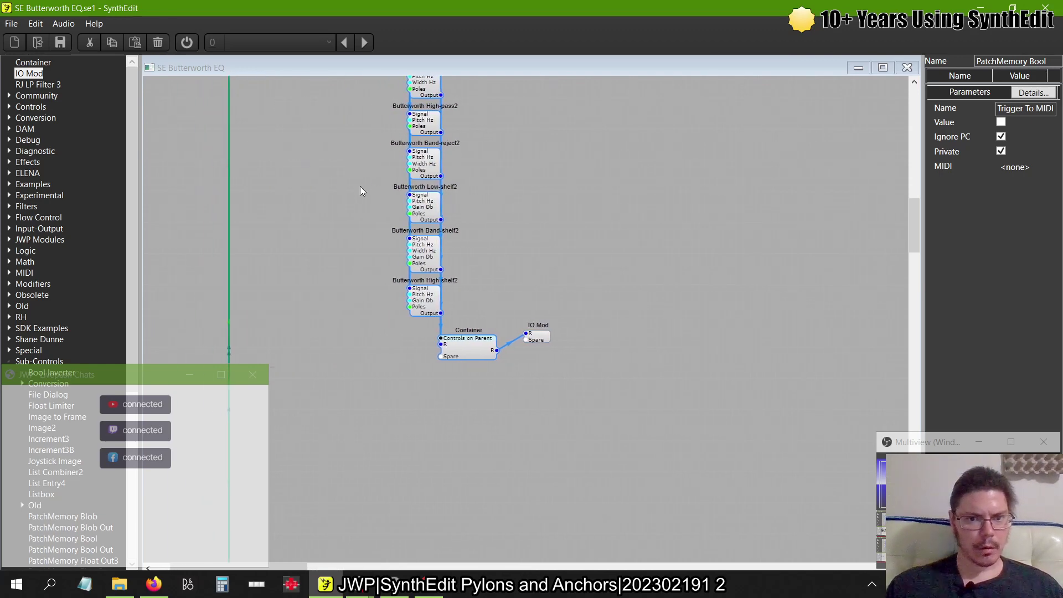
{"action": "scroll", "coordinate": [360, 186], "scroll_direction": "up", "scroll_amount": 1}
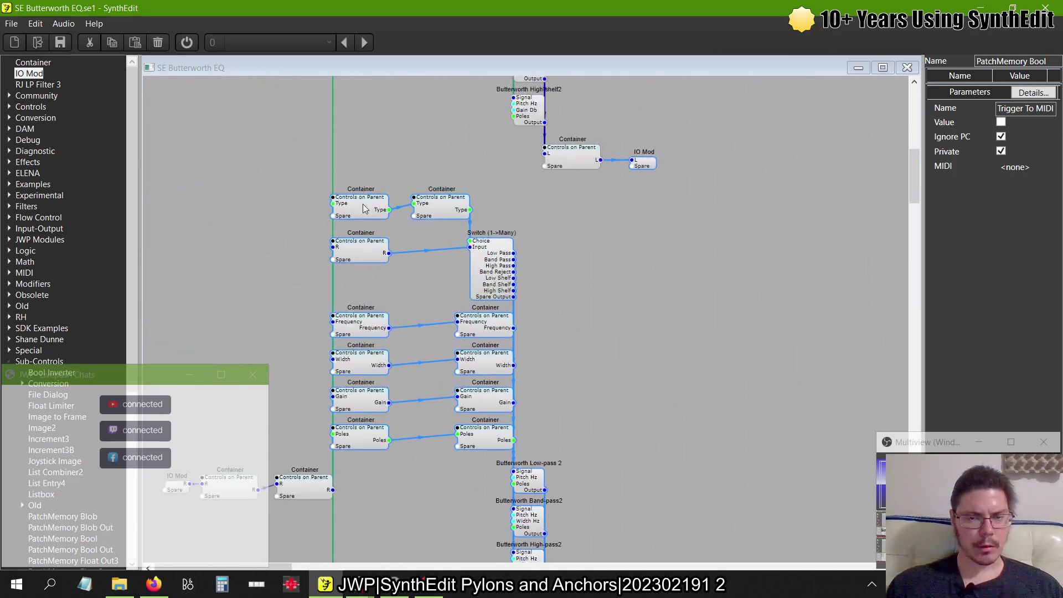
{"action": "right_click", "coordinate": [363, 208]}
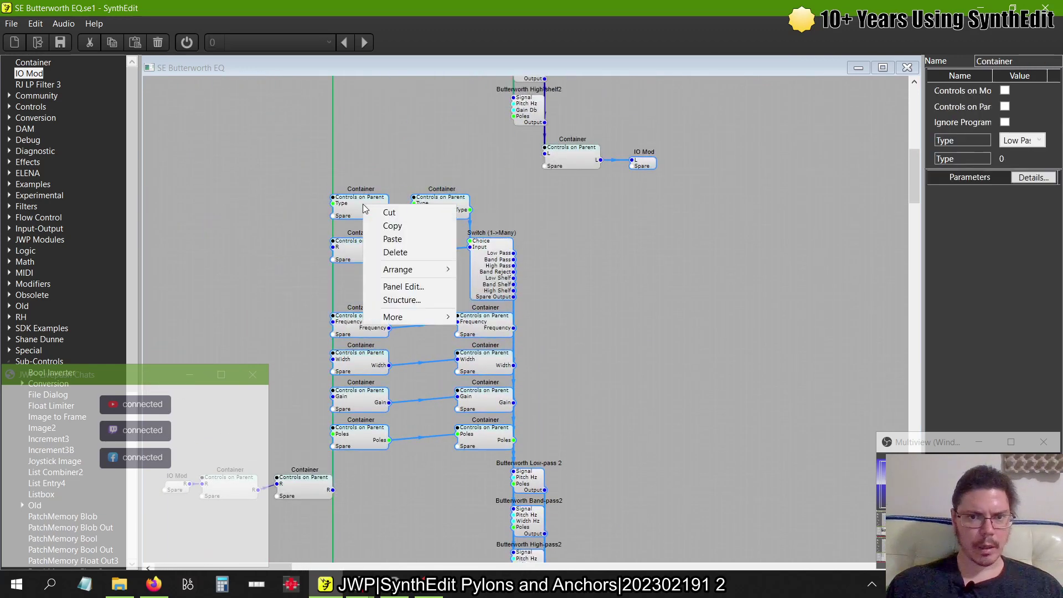
{"action": "left_click", "coordinate": [389, 225]}
{"action": "left_click", "coordinate": [640, 344]}
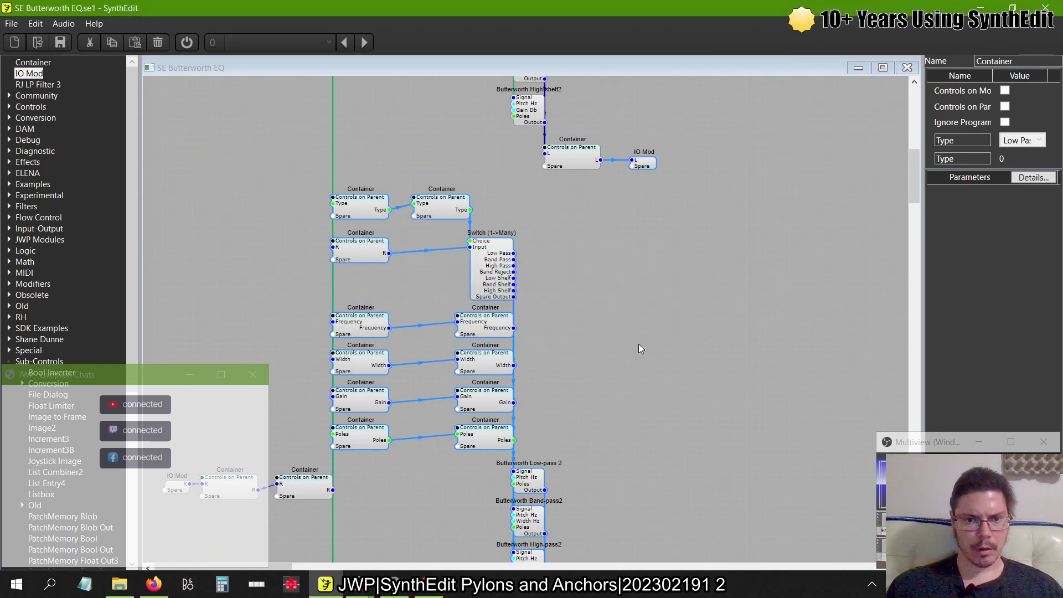
{"action": "scroll", "coordinate": [512, 341], "scroll_direction": "down", "scroll_amount": 4}
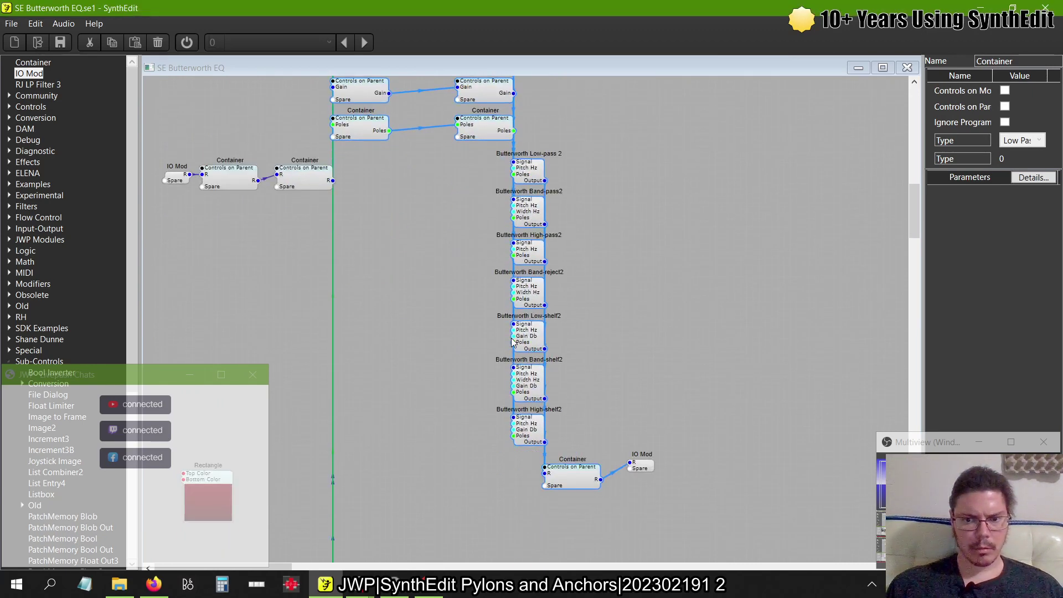
{"action": "scroll", "coordinate": [512, 342], "scroll_direction": "up", "scroll_amount": 3}
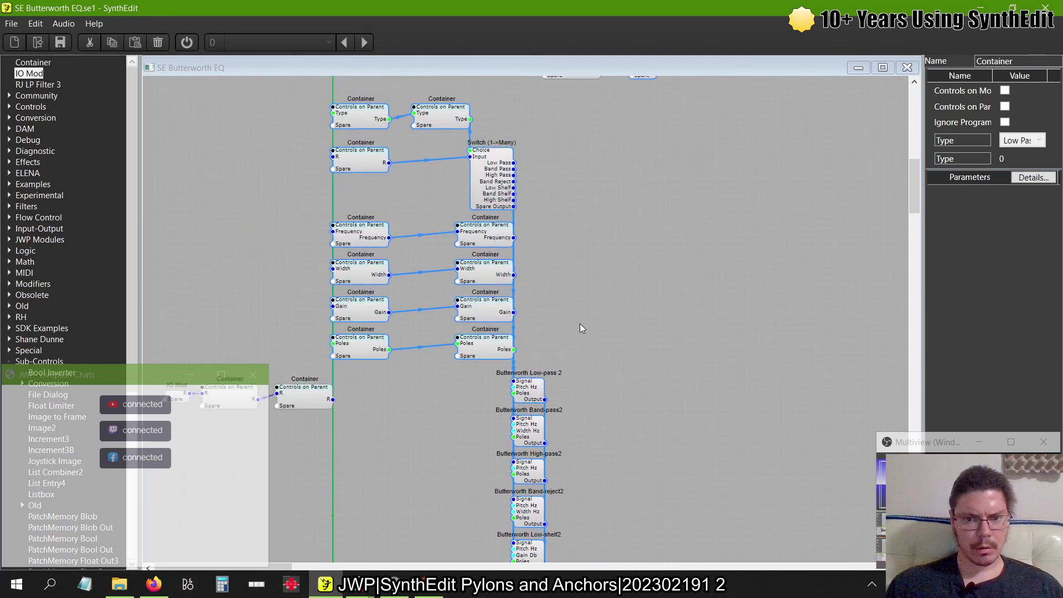
{"action": "scroll", "coordinate": [580, 323], "scroll_direction": "down", "scroll_amount": 3}
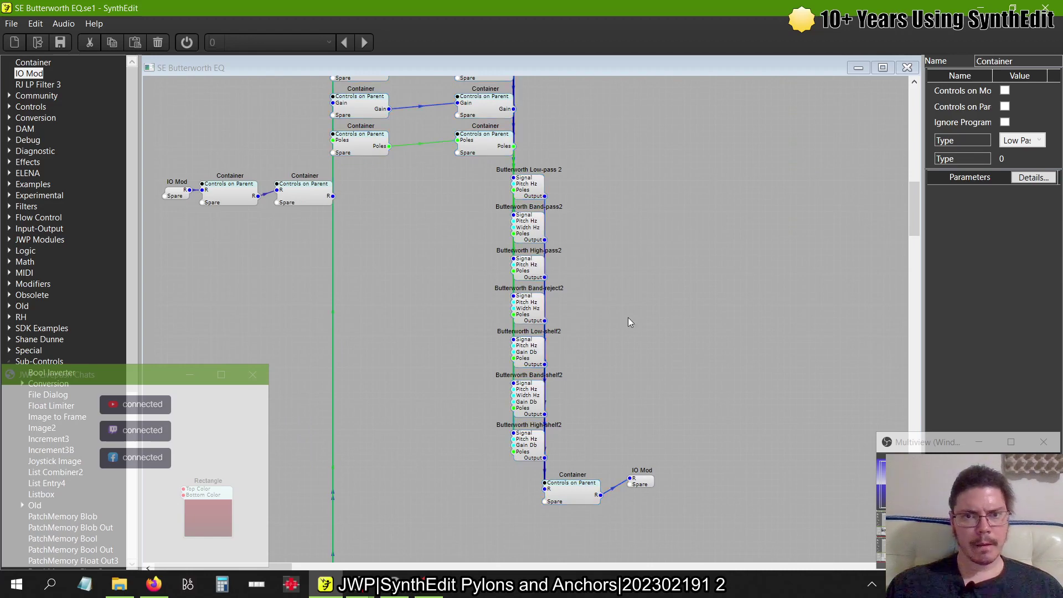
{"action": "scroll", "coordinate": [628, 321], "scroll_direction": "up", "scroll_amount": 4}
{"action": "scroll", "coordinate": [628, 317], "scroll_direction": "down", "scroll_amount": 3}
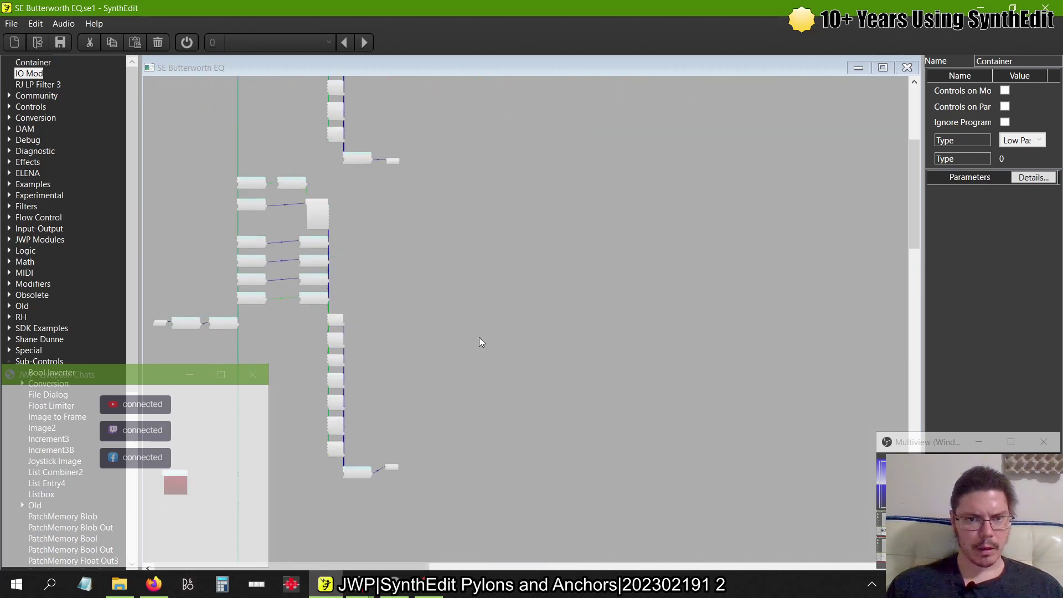
- Copy the R filter section from its Type containers through its output container, leaving out the input chain and all IO Mods
{"action": "left_click_drag", "start_coordinate": [377, 491], "coordinate": [229, 171]}
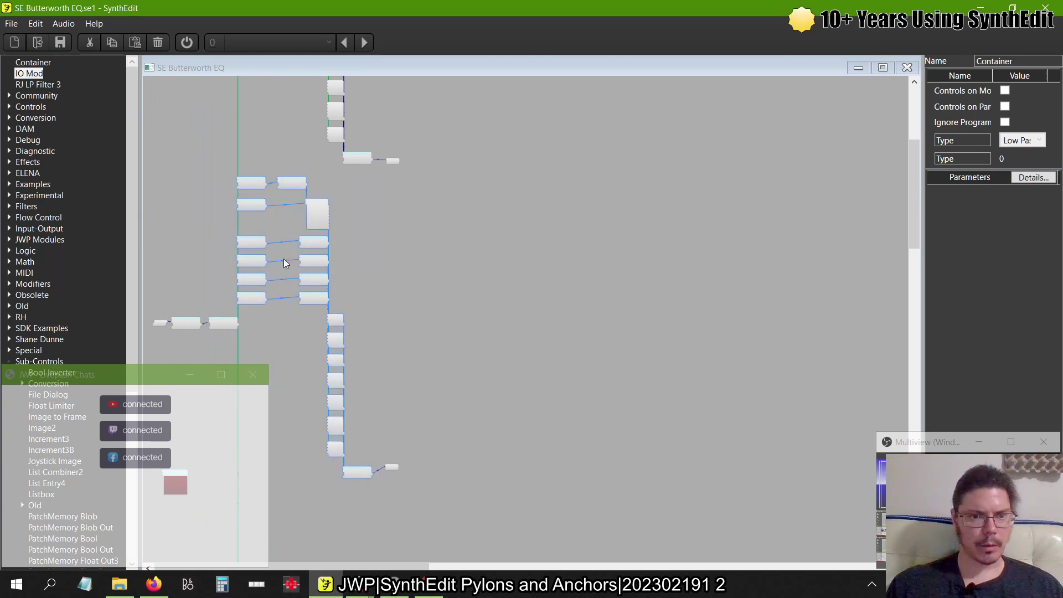
{"action": "scroll", "coordinate": [283, 262], "scroll_direction": "up", "scroll_amount": 3}
{"action": "scroll", "coordinate": [271, 261], "scroll_direction": "left", "scroll_amount": 3}
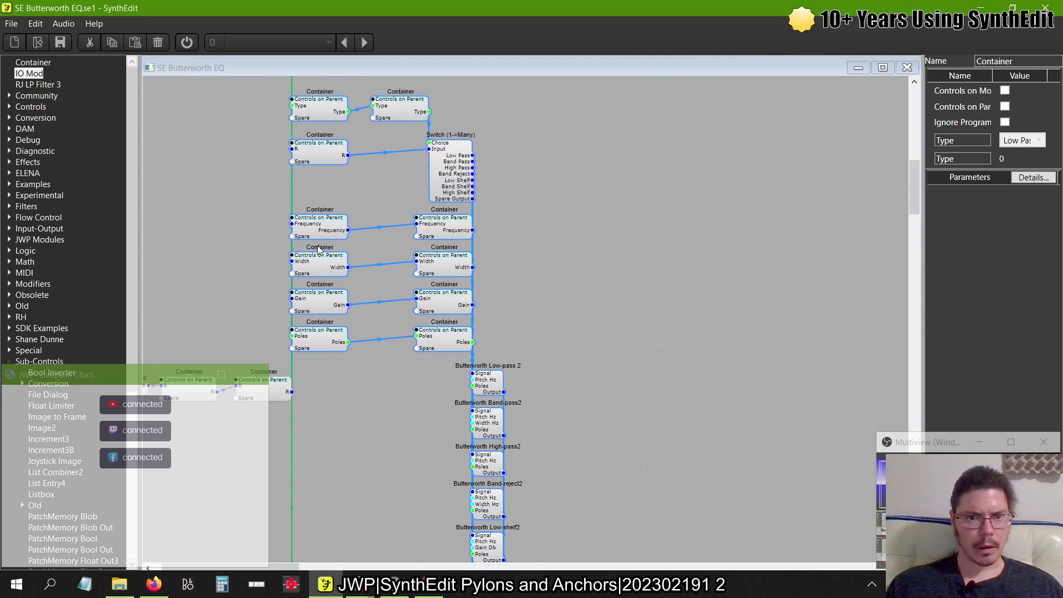
{"action": "right_click", "coordinate": [333, 238]}
{"action": "left_click", "coordinate": [339, 247]}
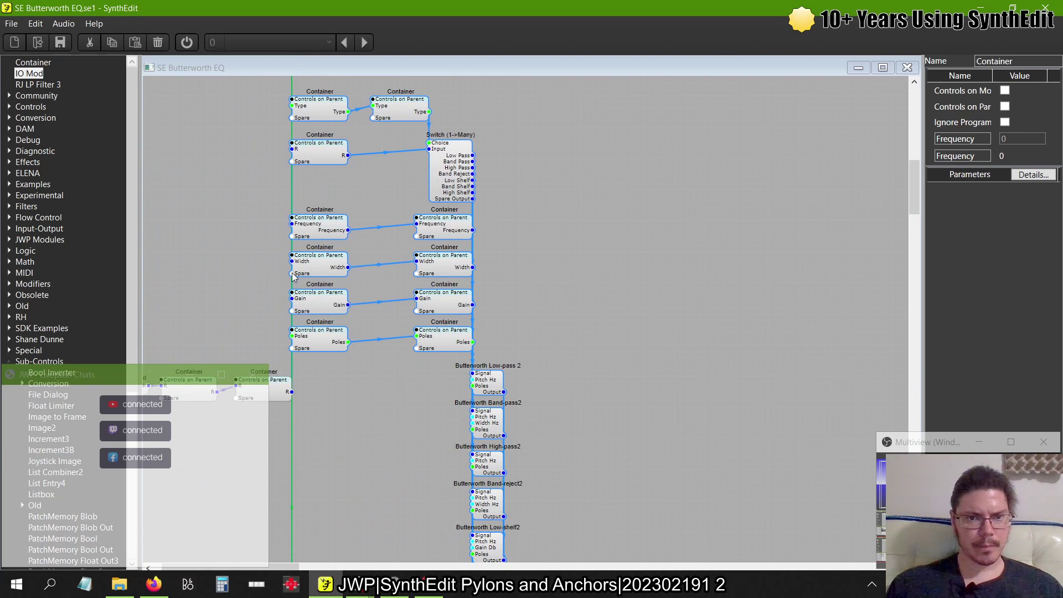
- Paste the copied filter section and place it below the R section, aligned with the vertical parameter wiring line
{"action": "scroll", "coordinate": [294, 277], "scroll_direction": "down", "scroll_amount": 3}
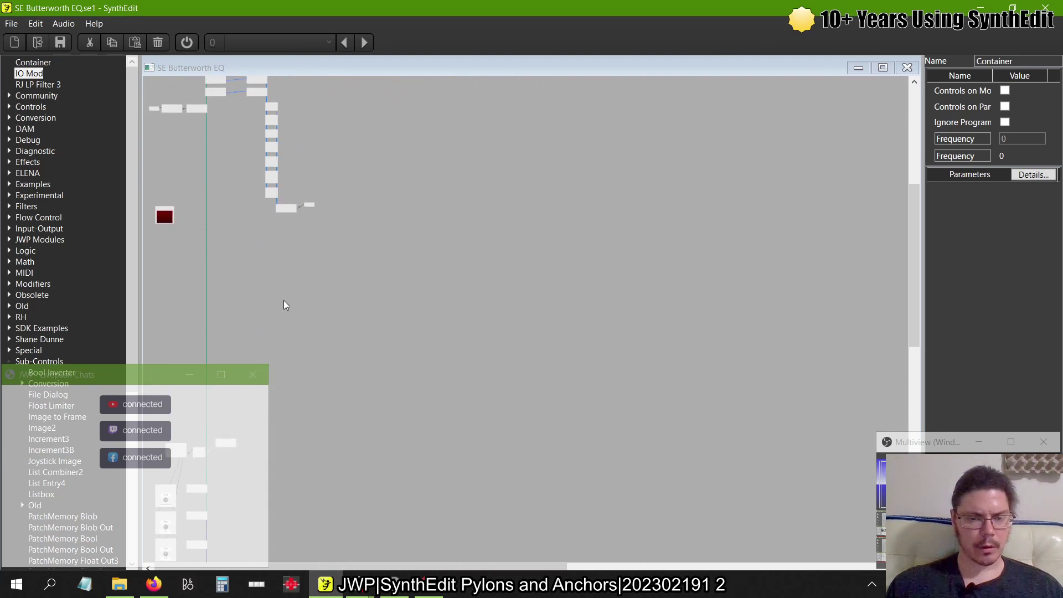
{"action": "right_click", "coordinate": [353, 344]}
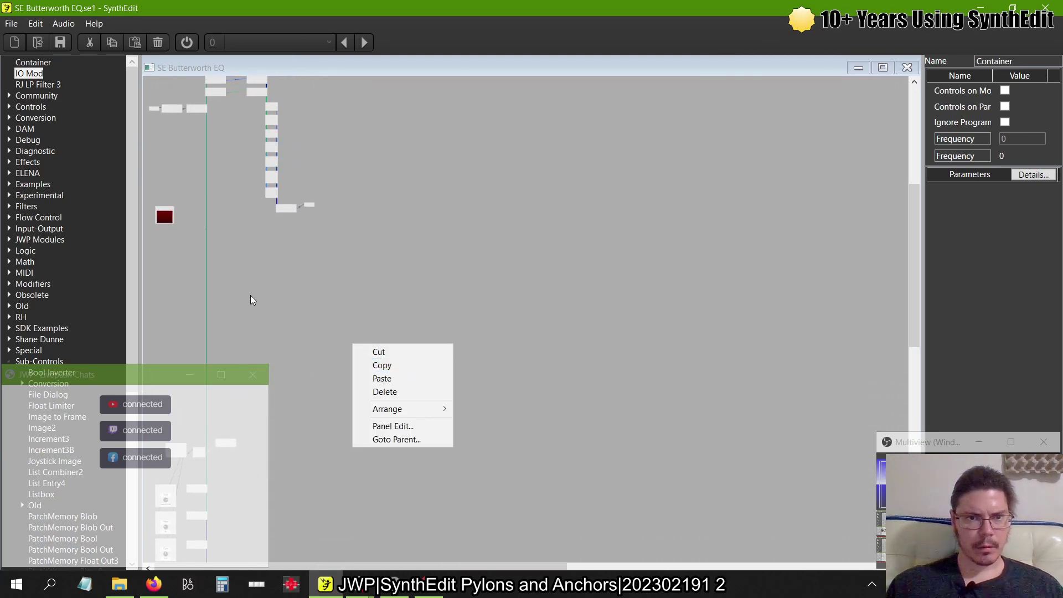
{"action": "left_click", "coordinate": [382, 379]}
{"action": "left_click_drag", "start_coordinate": [361, 287], "coordinate": [261, 261]}
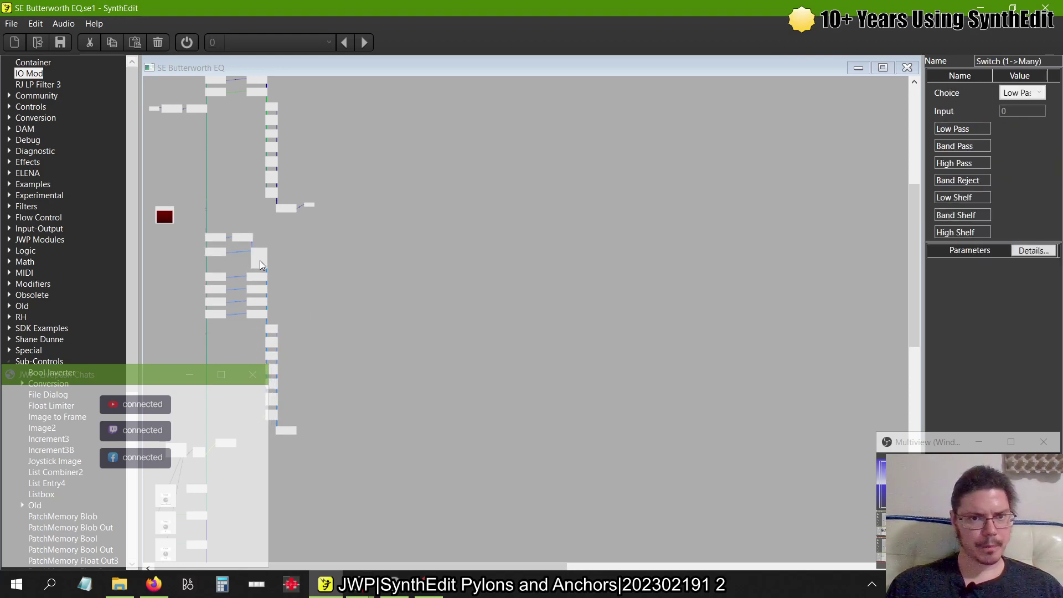
- Rename both pins of the R container feeding the pasted section's Switch input to Impulse
{"action": "scroll", "coordinate": [164, 301], "scroll_direction": "up", "scroll_amount": 3}
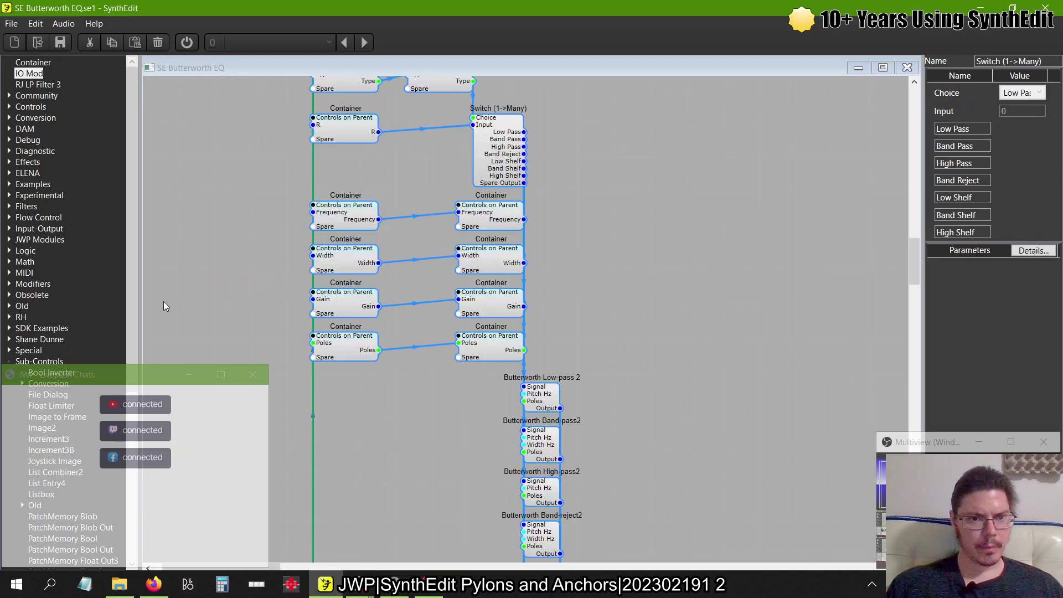
{"action": "scroll", "coordinate": [393, 268], "scroll_direction": "up", "scroll_amount": 2}
{"action": "left_click", "coordinate": [344, 207]}
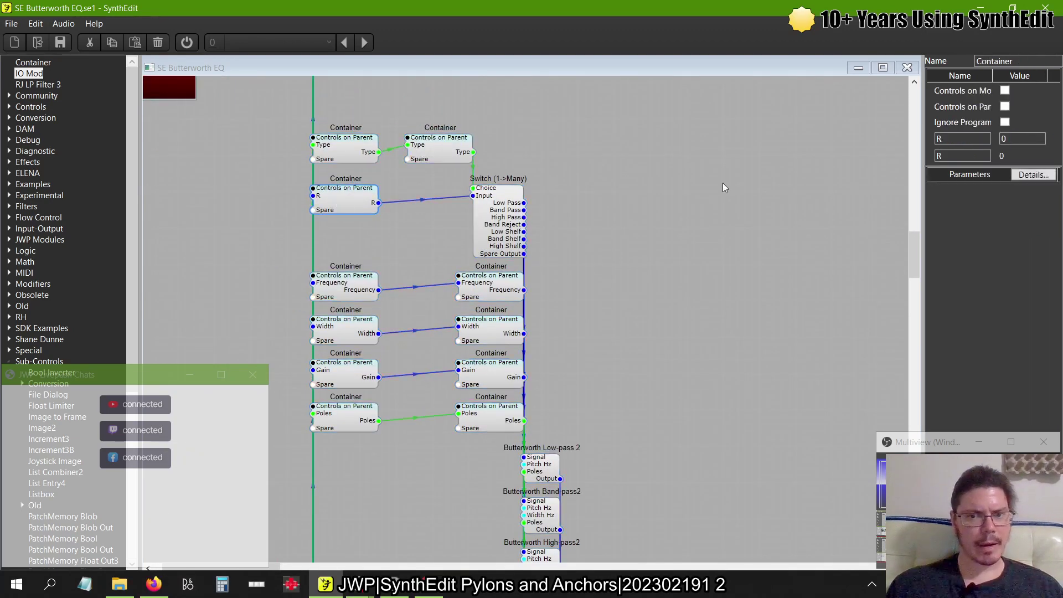
{"action": "left_click", "coordinate": [962, 139]}
{"action": "type", "text": "I"}
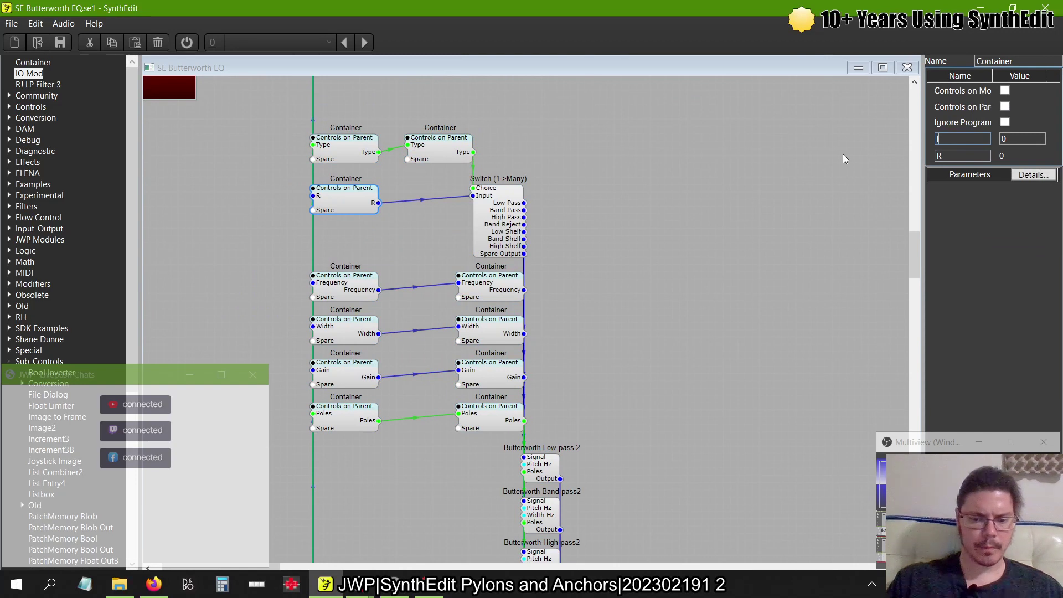
{"action": "type", "text": "mpulse"}
{"action": "key", "text": "Tab"}
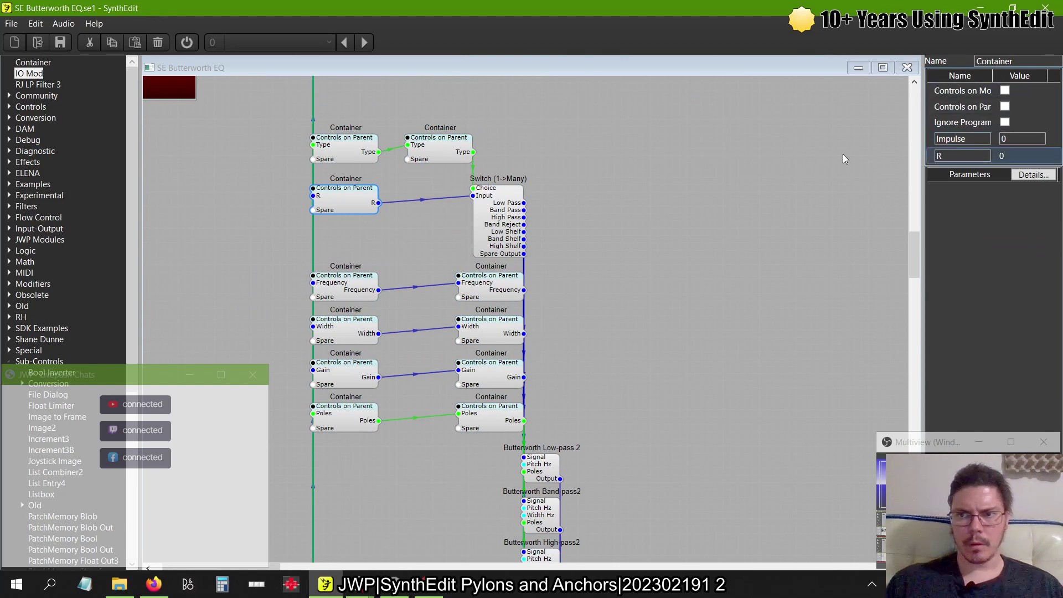
{"action": "type", "text": "Impulse"}
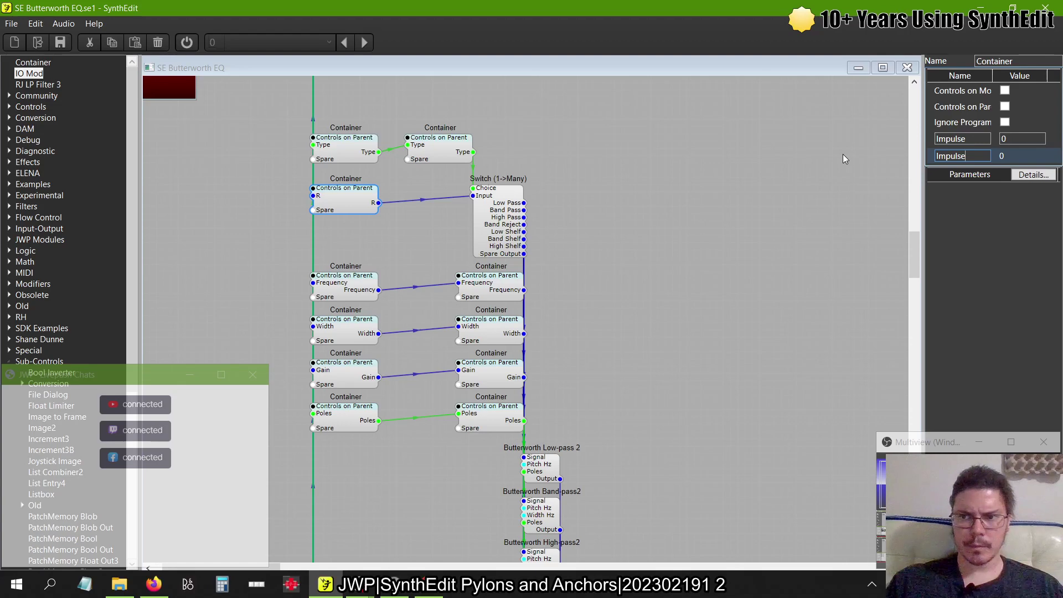
{"action": "key", "text": "Tab"}
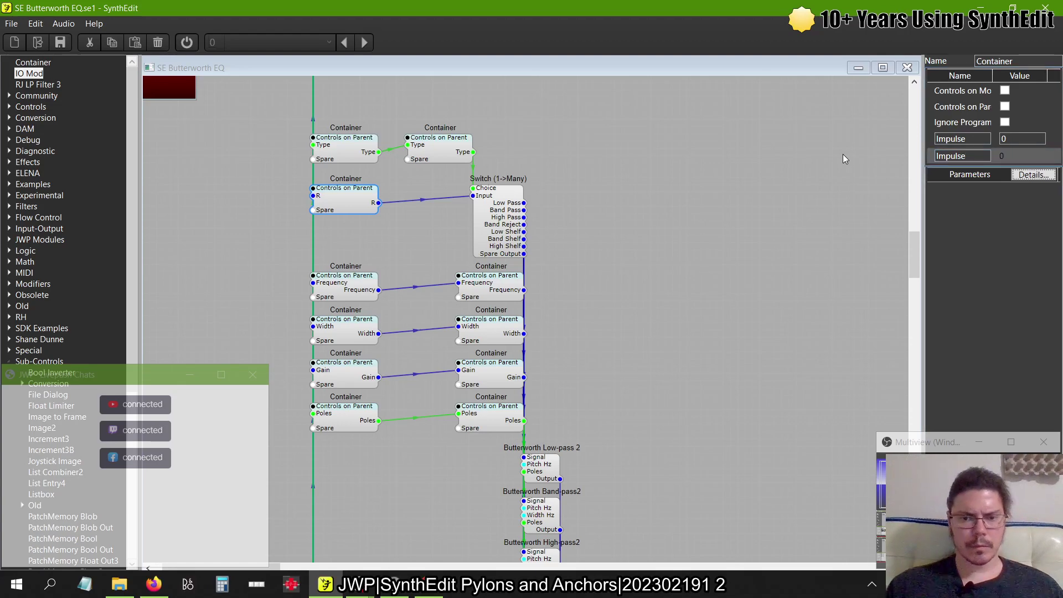
- Rename both pins of the output container at the end of the pasted filter section to Impulse
{"action": "scroll", "coordinate": [717, 396], "scroll_direction": "down", "scroll_amount": 8}
{"action": "left_click", "coordinate": [621, 394]}
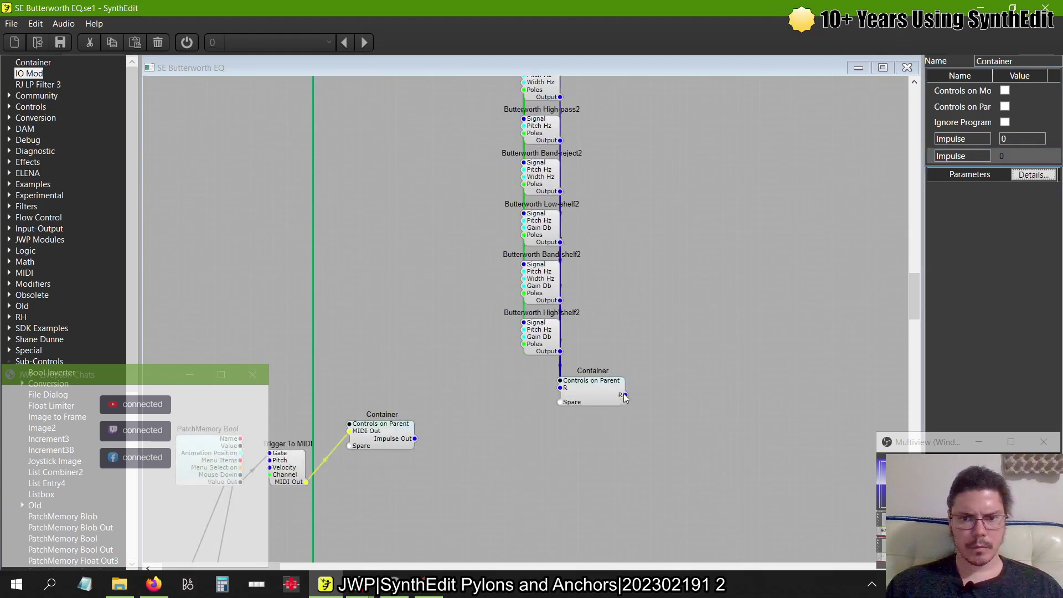
{"action": "left_click", "coordinate": [954, 139]}
{"action": "type", "text": "Impul"}
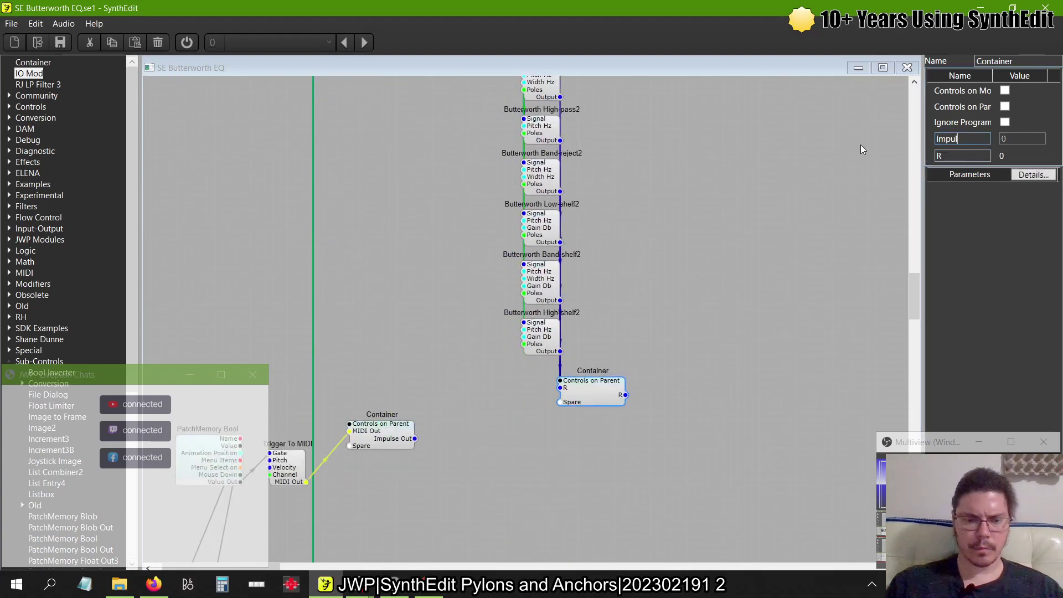
{"action": "type", "text": "se"}
{"action": "key", "text": "Tab"}
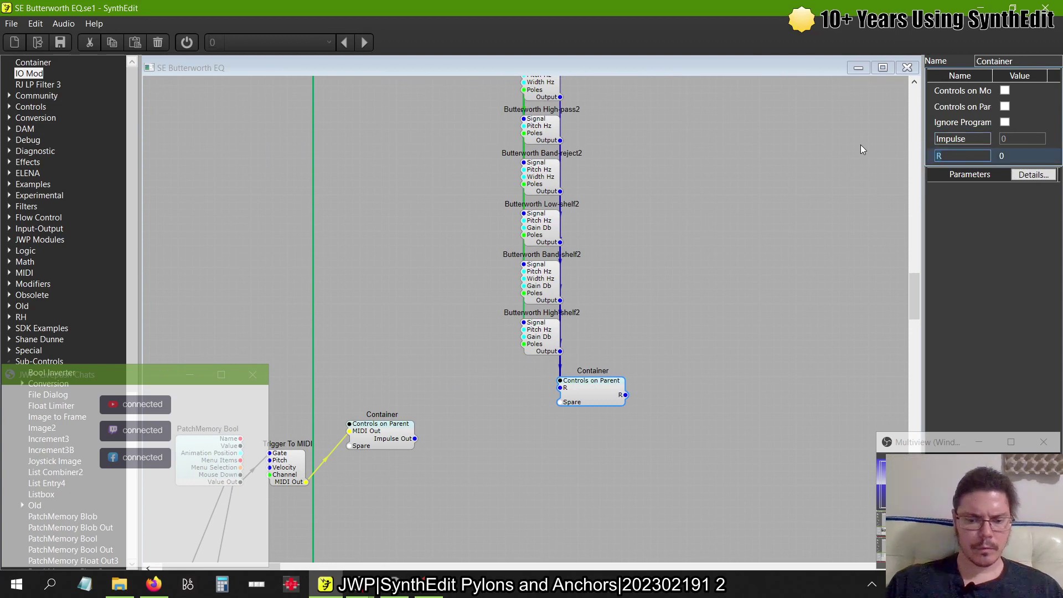
{"action": "type", "text": "Impu"}
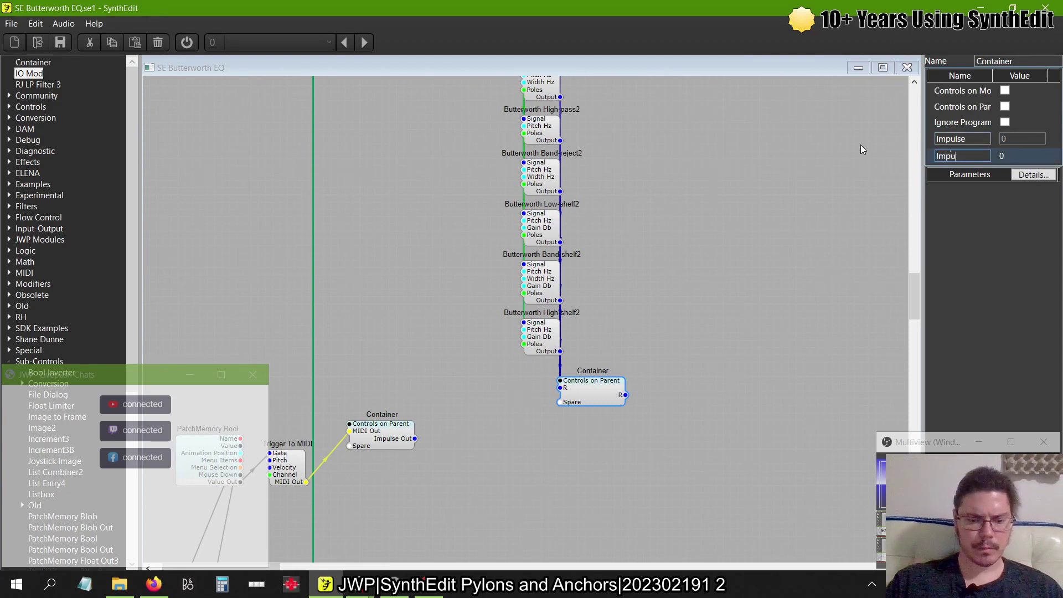
{"action": "type", "text": "lse"}
{"action": "key", "text": "Tab"}
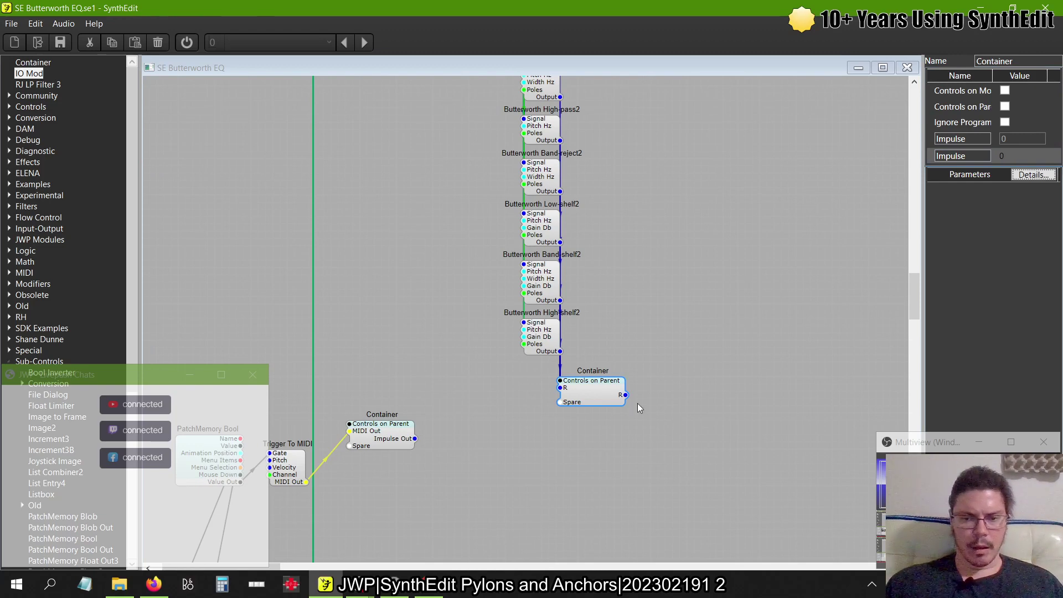
- Inspect the pasted filter section, the Trigger To MIDI and impulse container, and the shared knob containers below it
{"action": "scroll", "coordinate": [474, 407], "scroll_direction": "up", "scroll_amount": 8}
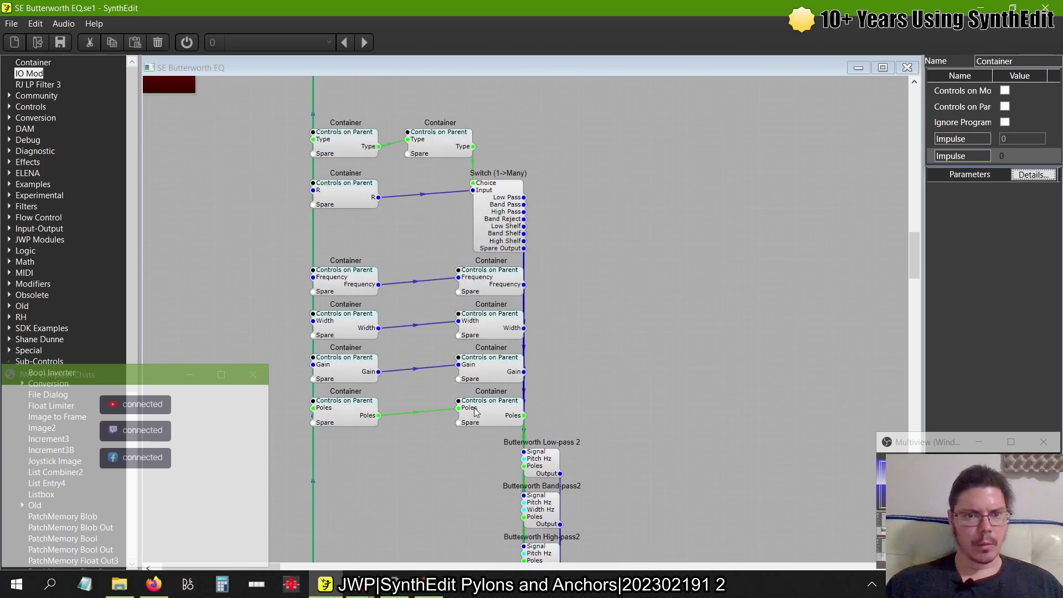
{"action": "scroll", "coordinate": [474, 407], "scroll_direction": "down", "scroll_amount": 12}
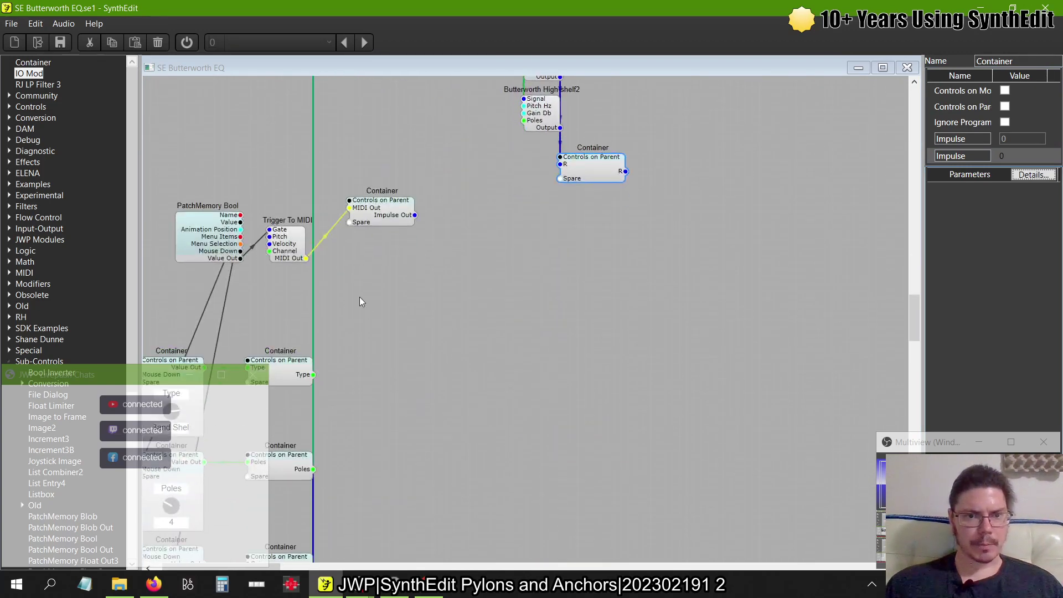
{"action": "scroll", "coordinate": [347, 393], "scroll_direction": "left", "scroll_amount": 1}
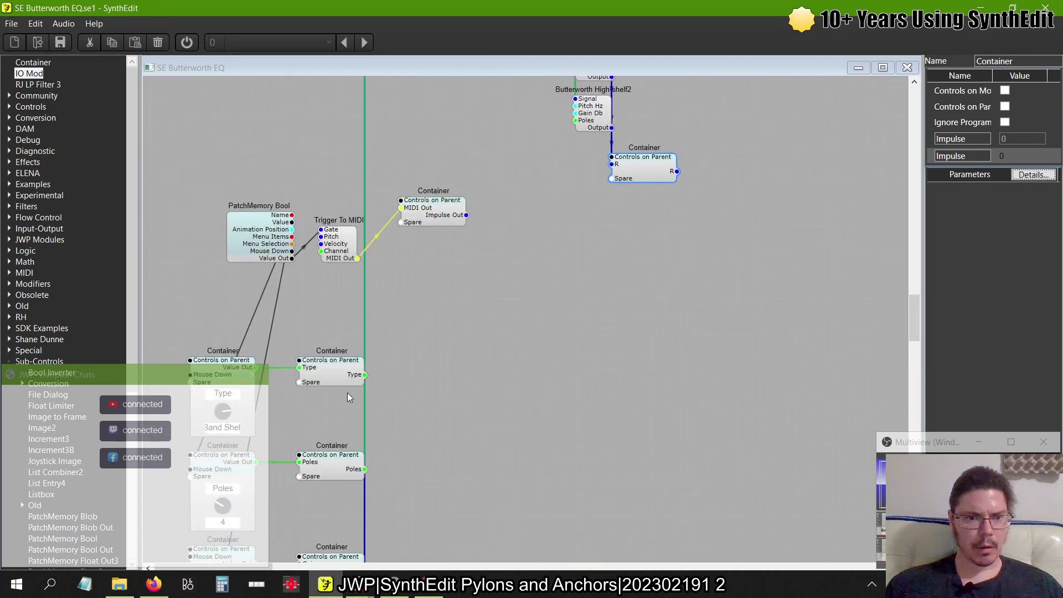
{"action": "scroll", "coordinate": [347, 393], "scroll_direction": "down", "scroll_amount": 2}
{"action": "scroll", "coordinate": [347, 393], "scroll_direction": "down", "scroll_amount": 5}
{"action": "scroll", "coordinate": [347, 393], "scroll_direction": "up", "scroll_amount": 8}
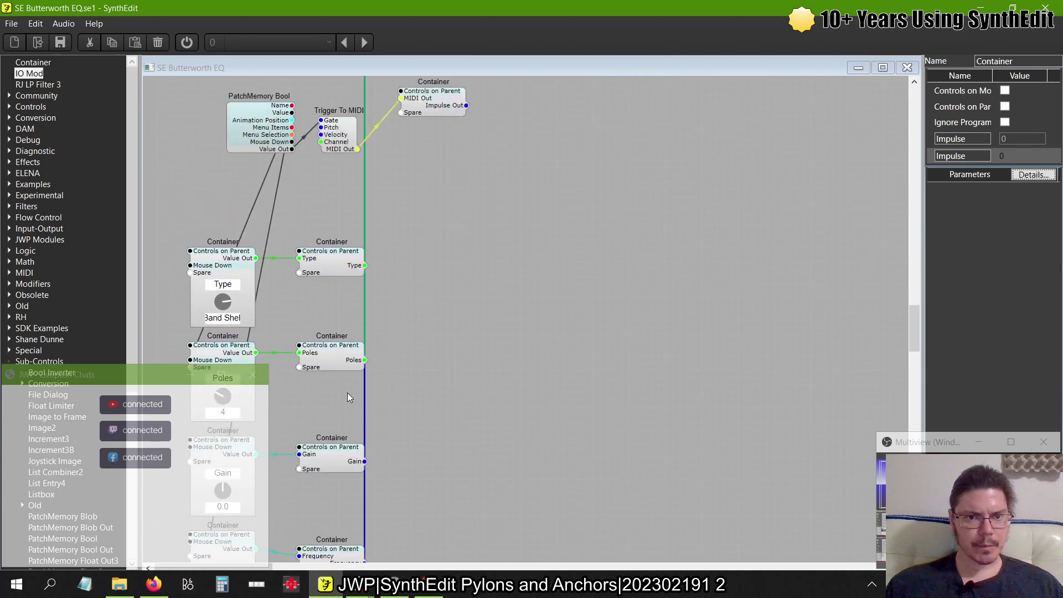
- Select the Type, Poles, Gain, Frequency and Width parameter containers and move them up beside the Impulse filter section
{"action": "scroll", "coordinate": [348, 393], "scroll_direction": "down", "scroll_amount": 7}
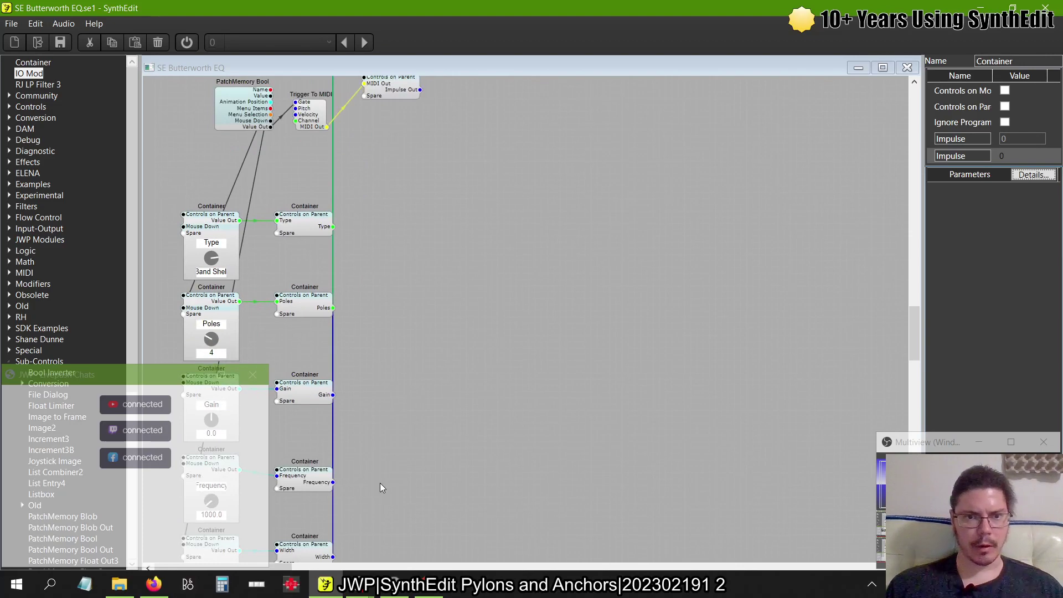
{"action": "scroll", "coordinate": [380, 483], "scroll_direction": "down", "scroll_amount": 1}
{"action": "scroll", "coordinate": [327, 387], "scroll_direction": "down", "scroll_amount": 3}
{"action": "left_click_drag", "start_coordinate": [327, 486], "coordinate": [244, 145]}
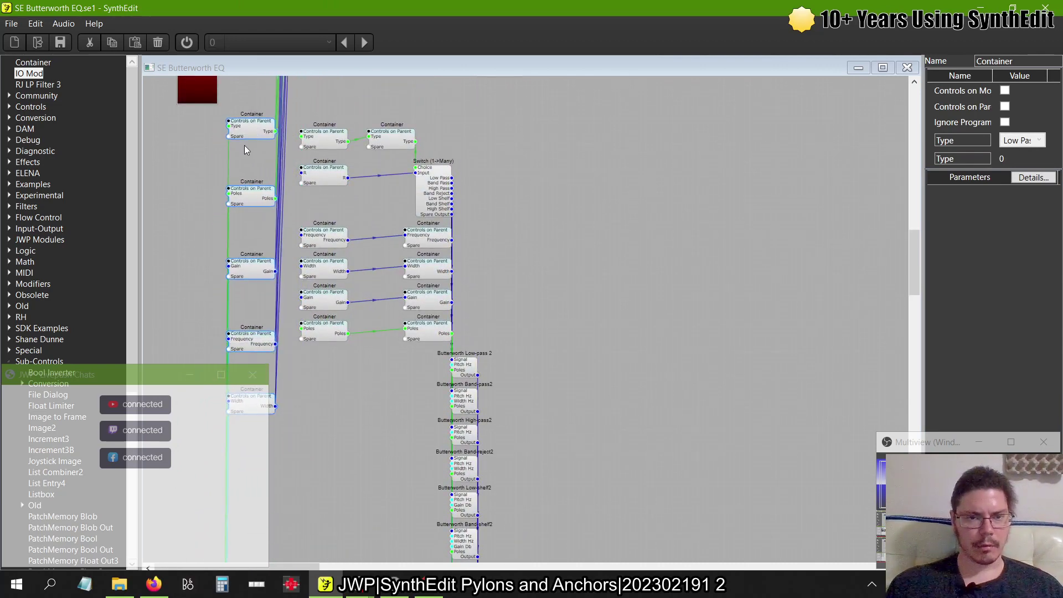
- Connect the Type, Poles, Gain, Frequency and Width container outputs to the matching inputs of the Impulse filter section
{"action": "scroll", "coordinate": [245, 165], "scroll_direction": "up", "scroll_amount": 2}
{"action": "scroll", "coordinate": [245, 165], "scroll_direction": "up", "scroll_amount": 3}
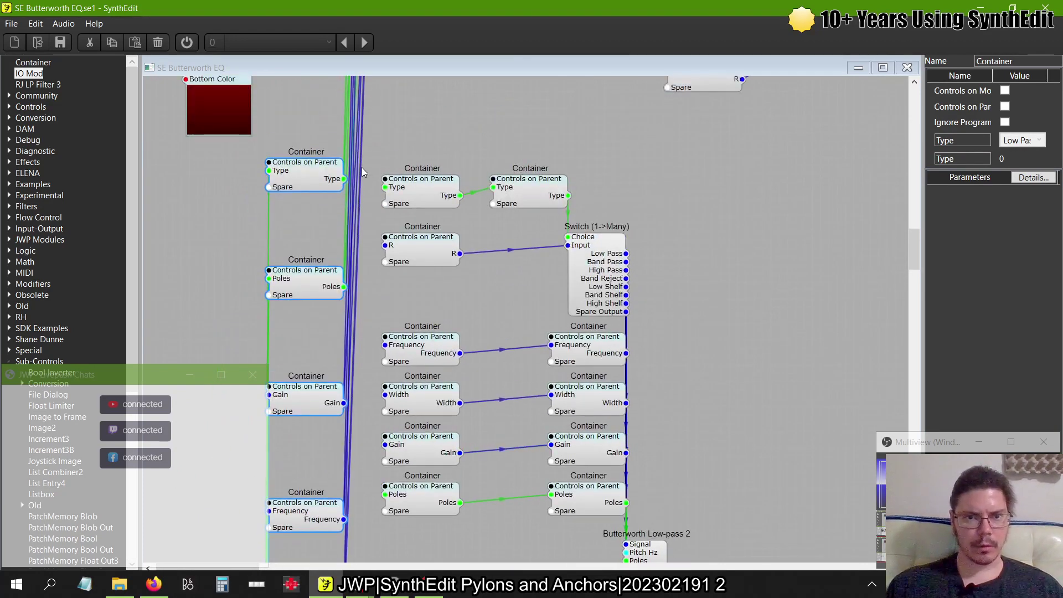
{"action": "left_click_drag", "start_coordinate": [343, 178], "coordinate": [385, 188]}
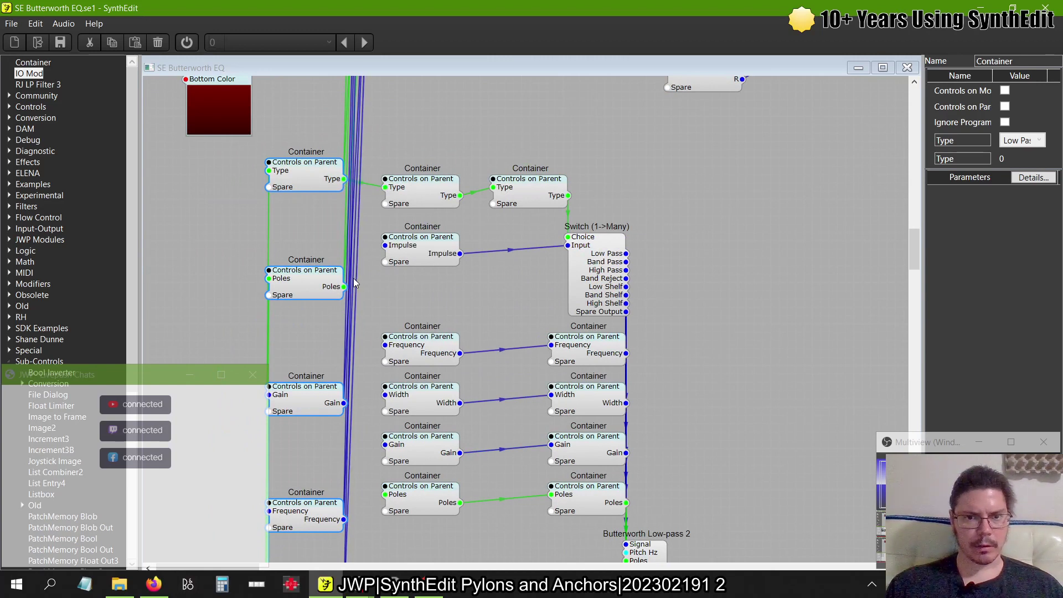
{"action": "left_click_drag", "start_coordinate": [344, 286], "coordinate": [347, 312]}
{"action": "left_click_drag", "start_coordinate": [344, 403], "coordinate": [380, 272]}
{"action": "scroll", "coordinate": [318, 343], "scroll_direction": "down", "scroll_amount": 3}
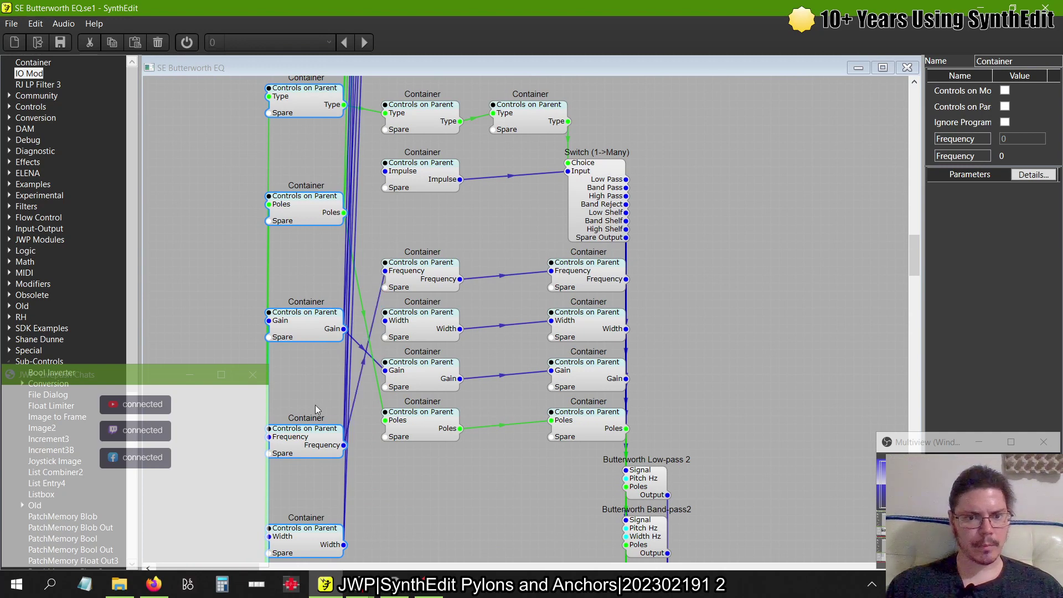
{"action": "scroll", "coordinate": [315, 404], "scroll_direction": "down", "scroll_amount": 5}
{"action": "left_click_drag", "start_coordinate": [344, 399], "coordinate": [385, 175]}
{"action": "scroll", "coordinate": [357, 334], "scroll_direction": "up", "scroll_amount": 3}
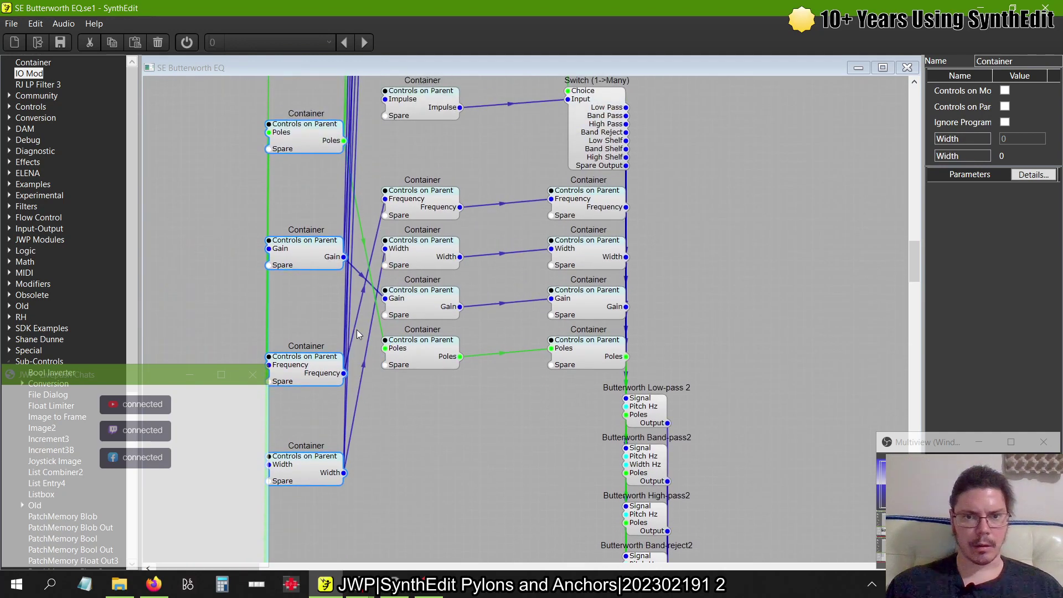
- Select the five parameter containers and move them back down beside their knobs, aligned with the vertical wiring line
{"action": "scroll", "coordinate": [357, 334], "scroll_direction": "up", "scroll_amount": 10}
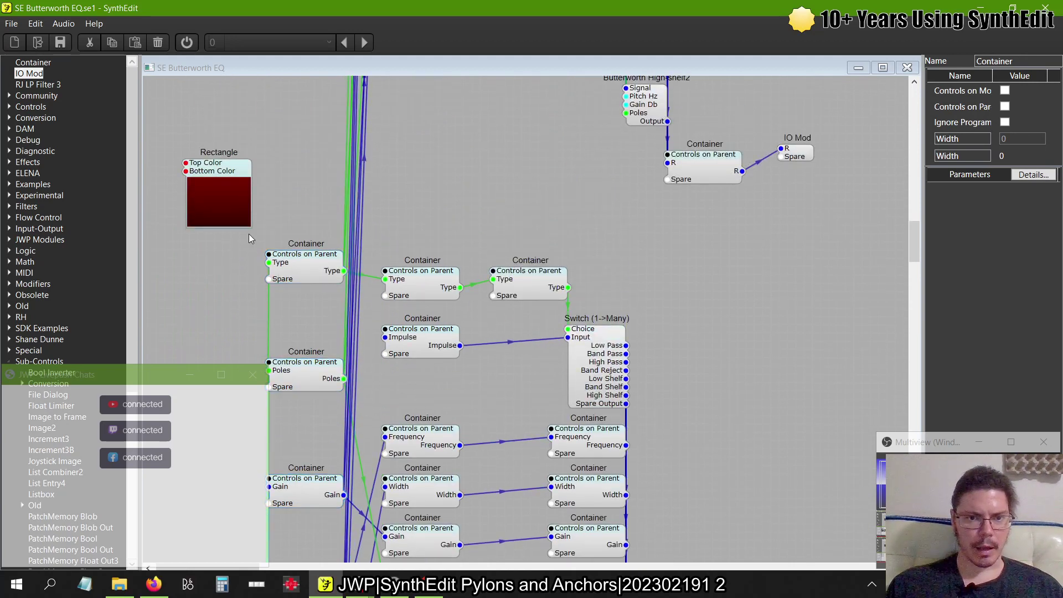
{"action": "scroll", "coordinate": [248, 233], "scroll_direction": "down", "scroll_amount": 2}
{"action": "scroll", "coordinate": [238, 228], "scroll_direction": "down", "scroll_amount": 4}
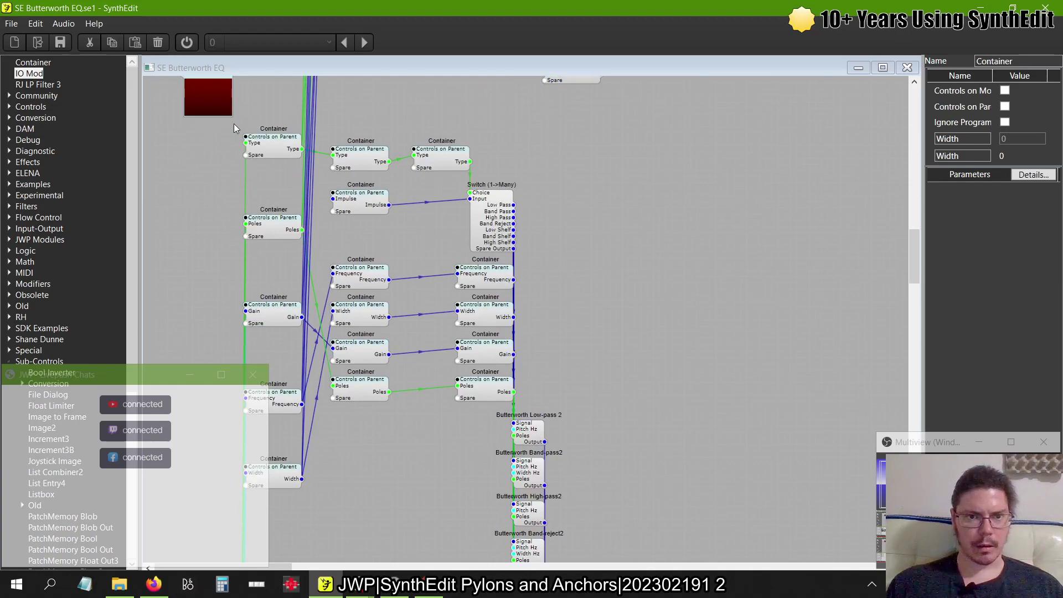
{"action": "left_click_drag", "start_coordinate": [234, 123], "coordinate": [307, 504]}
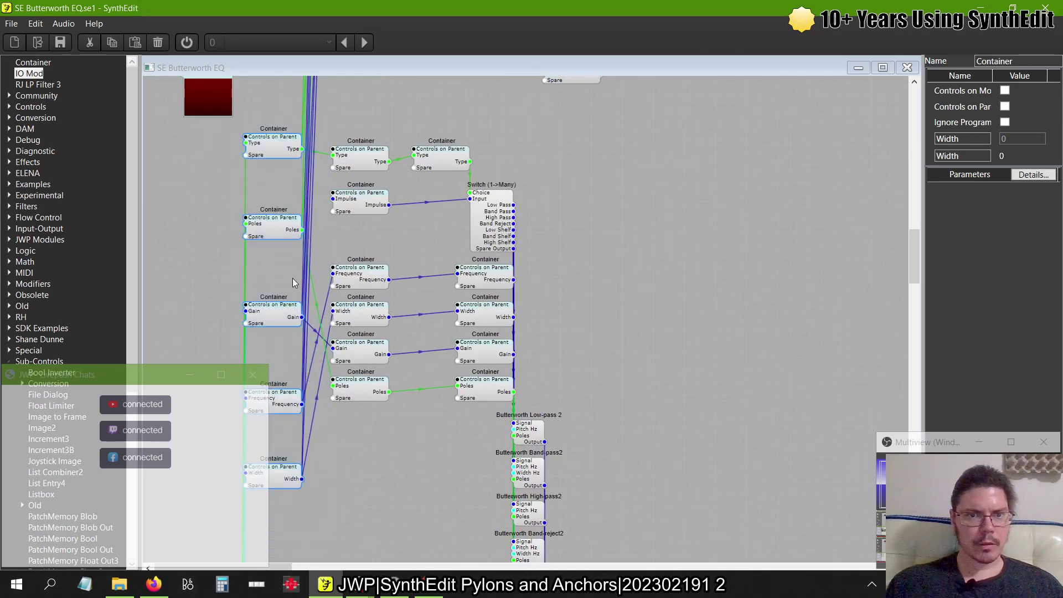
{"action": "left_click_drag", "start_coordinate": [279, 152], "coordinate": [311, 308]}
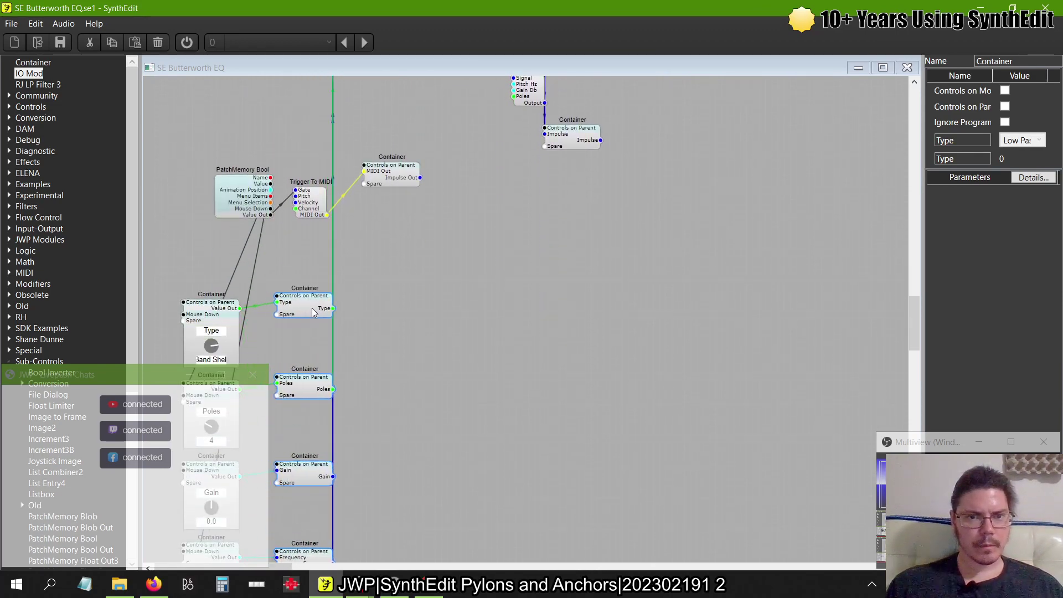
- Examine the wiring alignment of the filter sections and the knob containers along the shared vertical line
{"action": "scroll", "coordinate": [361, 453], "scroll_direction": "up", "scroll_amount": 4}
{"action": "scroll", "coordinate": [361, 453], "scroll_direction": "up", "scroll_amount": 5}
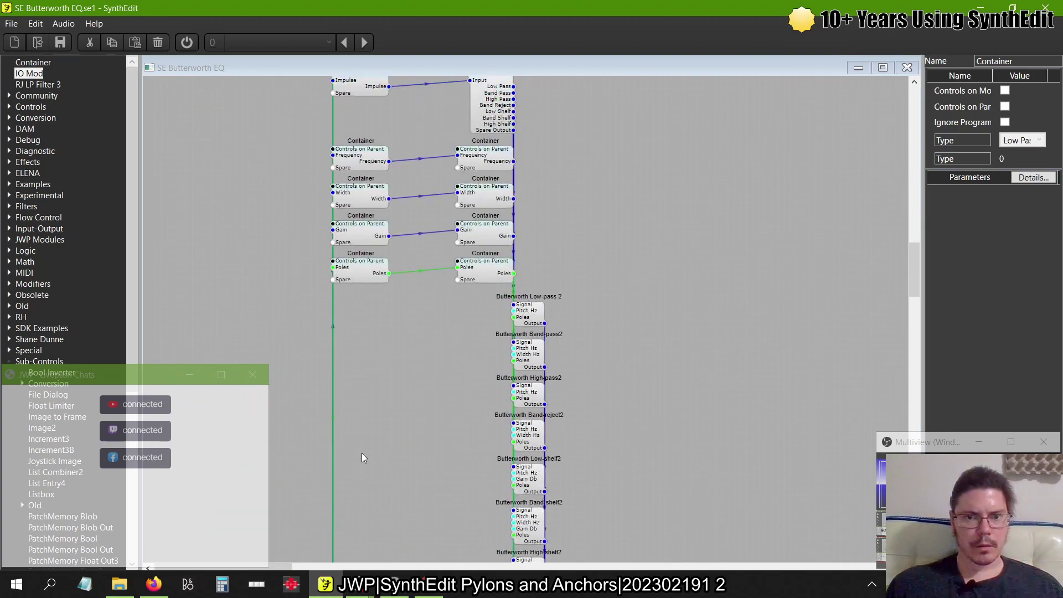
{"action": "scroll", "coordinate": [353, 322], "scroll_direction": "down", "scroll_amount": 6}
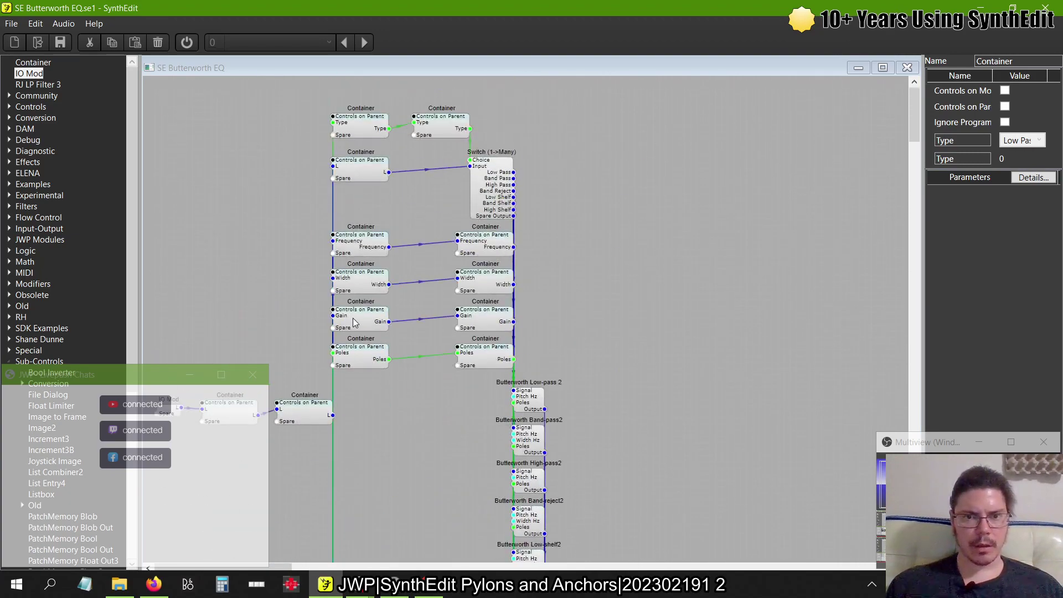
{"action": "scroll", "coordinate": [355, 323], "scroll_direction": "up", "scroll_amount": 6}
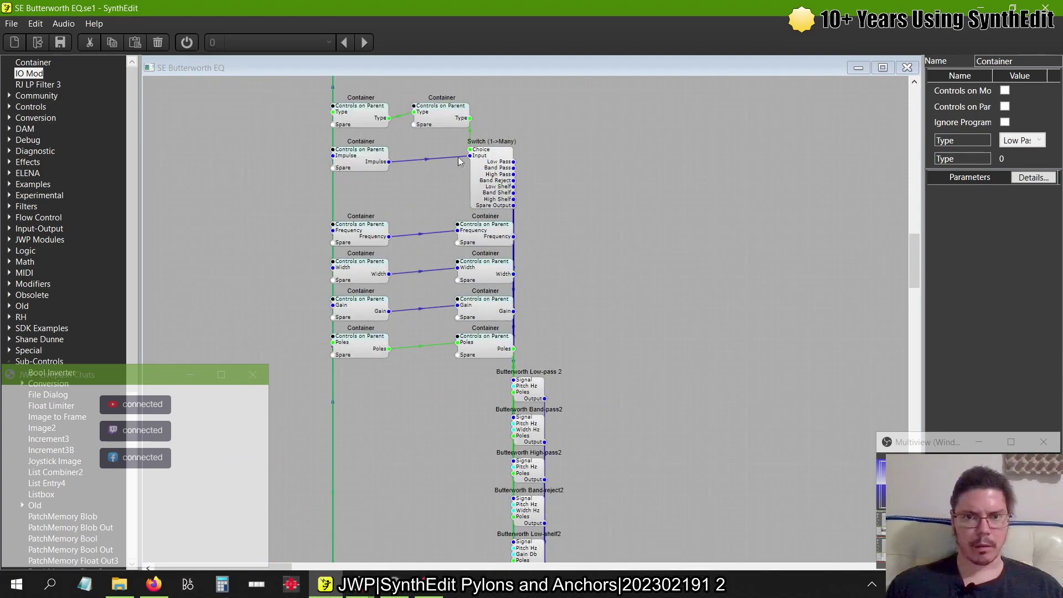
{"action": "scroll", "coordinate": [593, 464], "scroll_direction": "down", "scroll_amount": 5}
{"action": "scroll", "coordinate": [594, 464], "scroll_direction": "up", "scroll_amount": 5}
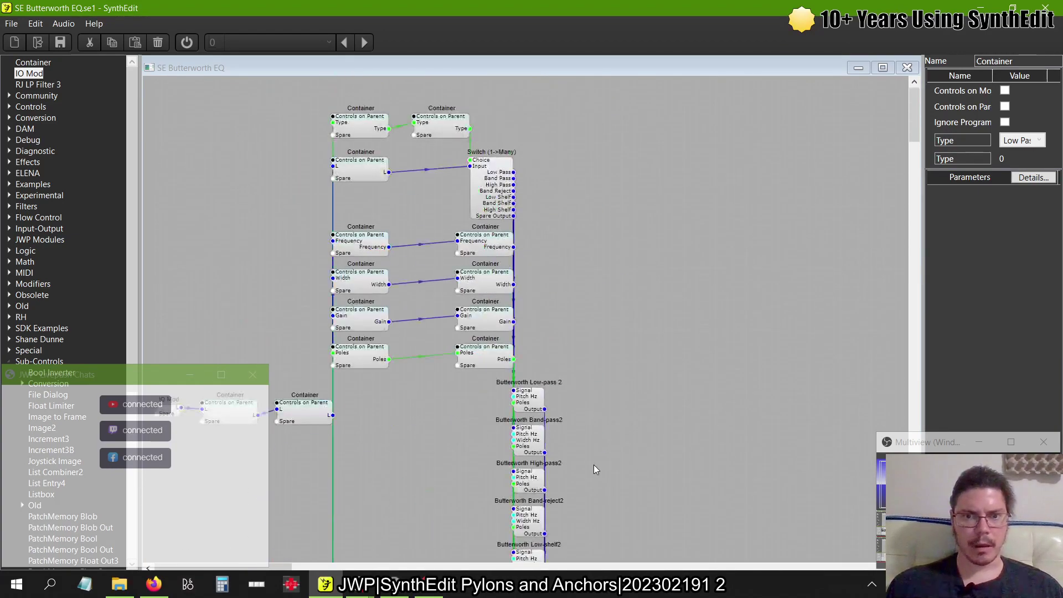
{"action": "scroll", "coordinate": [480, 560], "scroll_direction": "up", "scroll_amount": 2}
{"action": "scroll", "coordinate": [480, 560], "scroll_direction": "down", "scroll_amount": 6}
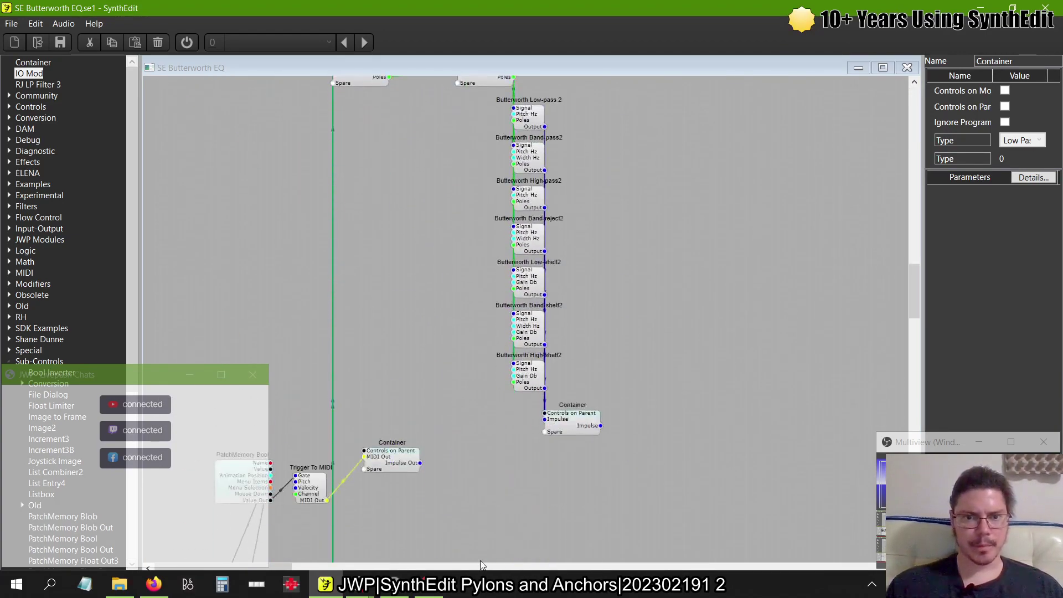
{"action": "scroll", "coordinate": [480, 561], "scroll_direction": "down", "scroll_amount": 10}
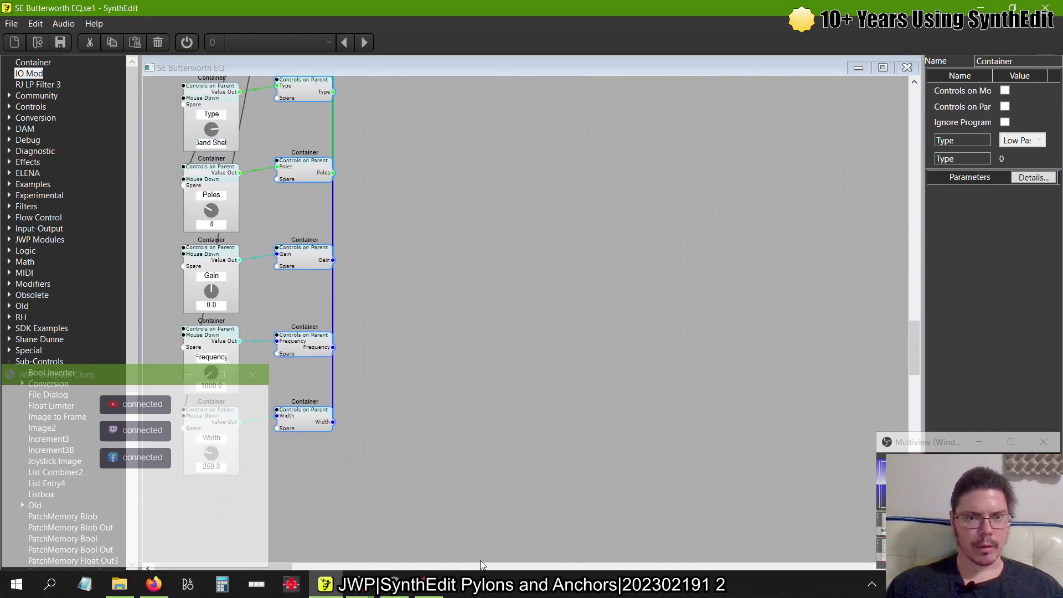
{"action": "scroll", "coordinate": [480, 561], "scroll_direction": "up", "scroll_amount": 8}
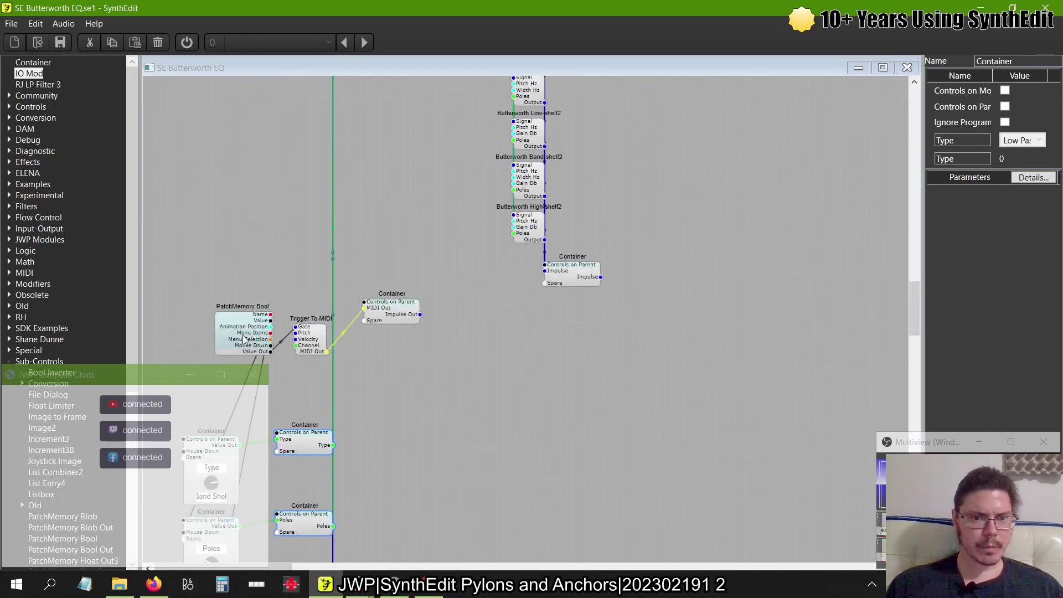
- Shift the whole layout right and align the PatchMemory Bool's Value Out vertically with the knob containers' Mouse Down inputs
{"action": "left_click_drag", "start_coordinate": [247, 338], "coordinate": [201, 335]}
{"action": "scroll", "coordinate": [201, 336], "scroll_direction": "down", "scroll_amount": 1}
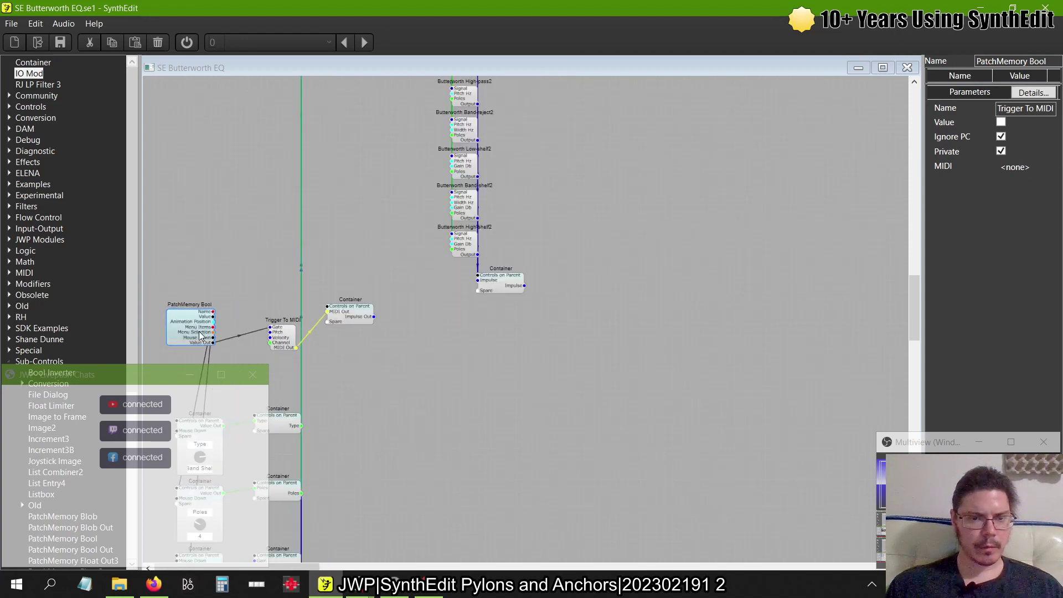
{"action": "key", "text": "ctrl+a"}
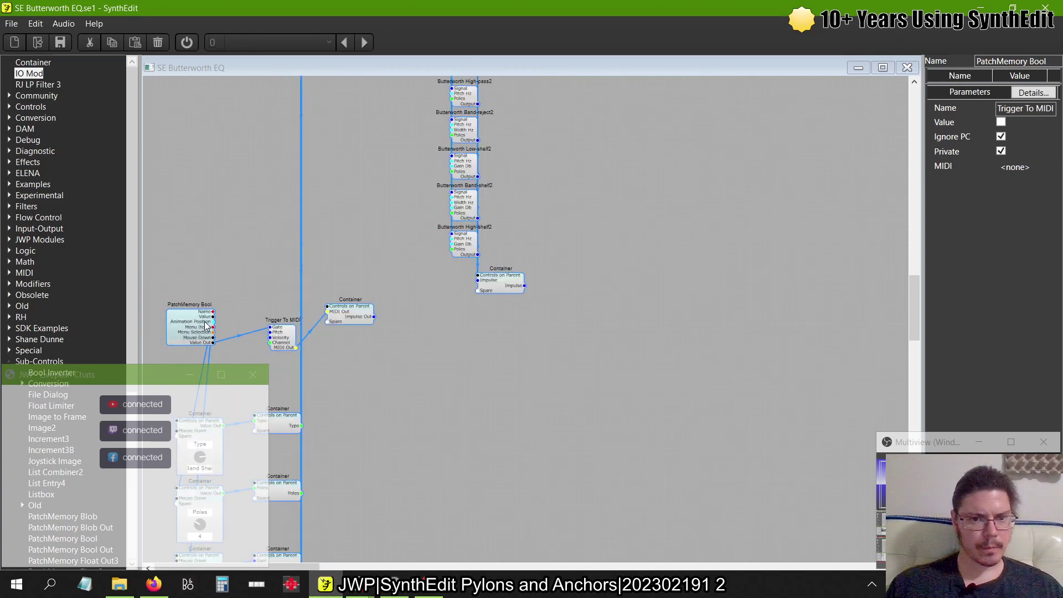
{"action": "left_click_drag", "start_coordinate": [188, 326], "coordinate": [214, 340]}
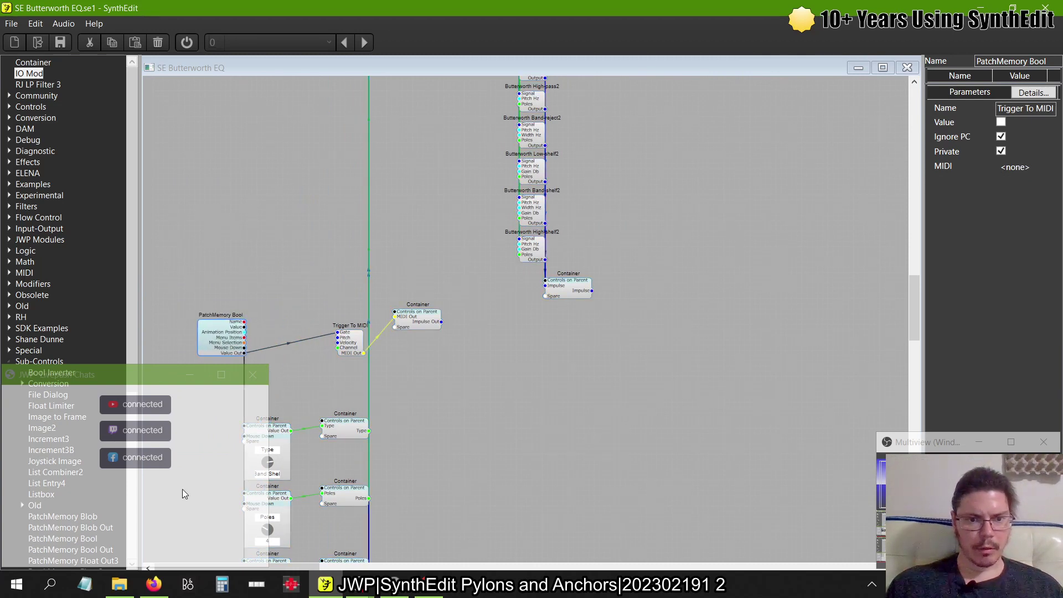
{"action": "scroll", "coordinate": [185, 316], "scroll_direction": "down", "scroll_amount": 3}
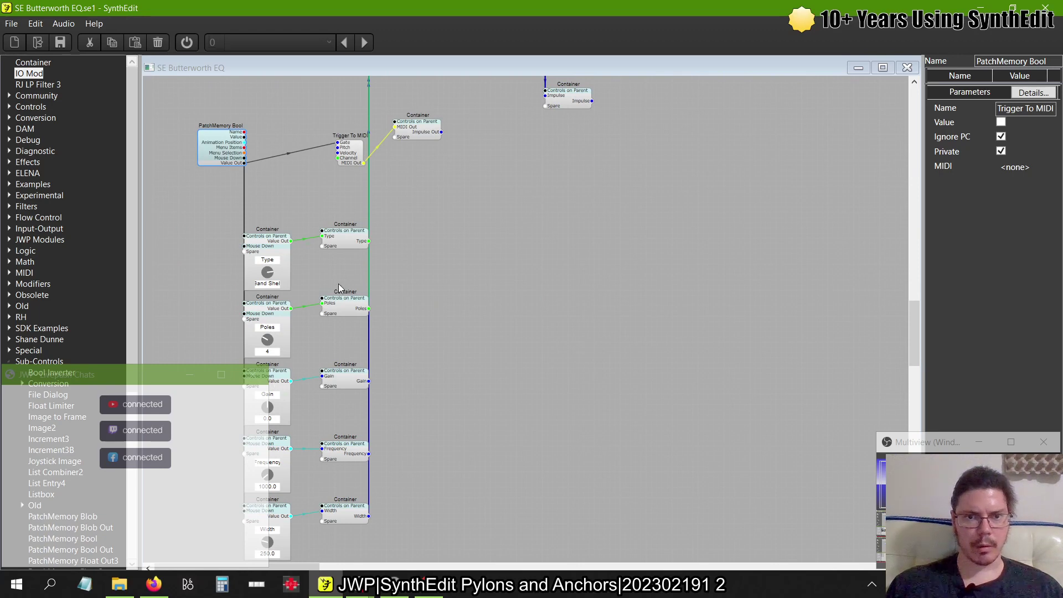
- Open the container fed by Trigger To MIDI and insert the Minimal synth prefab, keeping only its inner container
{"action": "scroll", "coordinate": [305, 198], "scroll_direction": "up", "scroll_amount": 2}
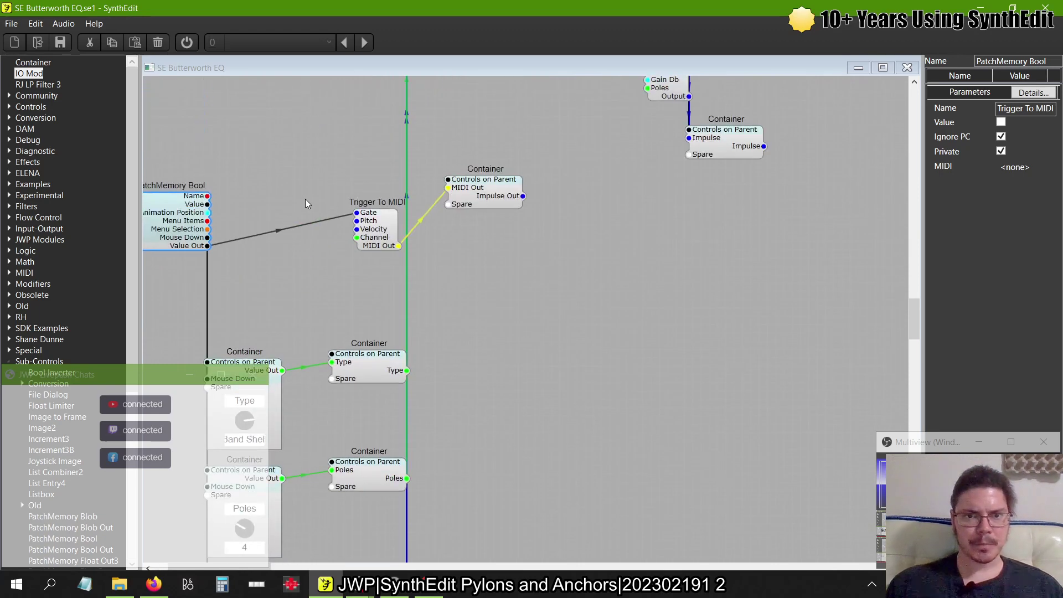
{"action": "double_click", "coordinate": [484, 201]}
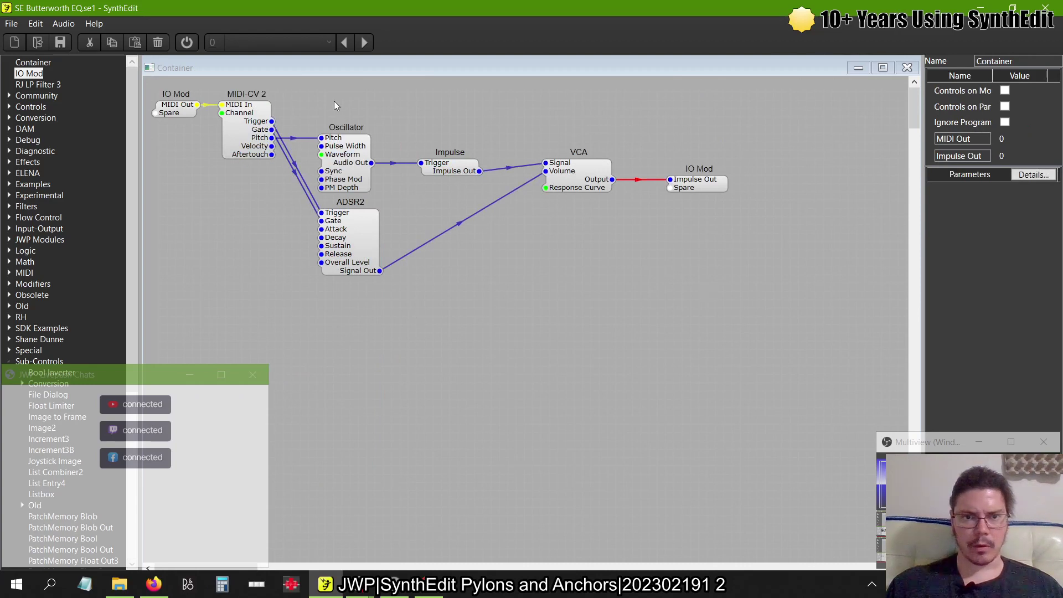
{"action": "left_click", "coordinate": [9, 361]}
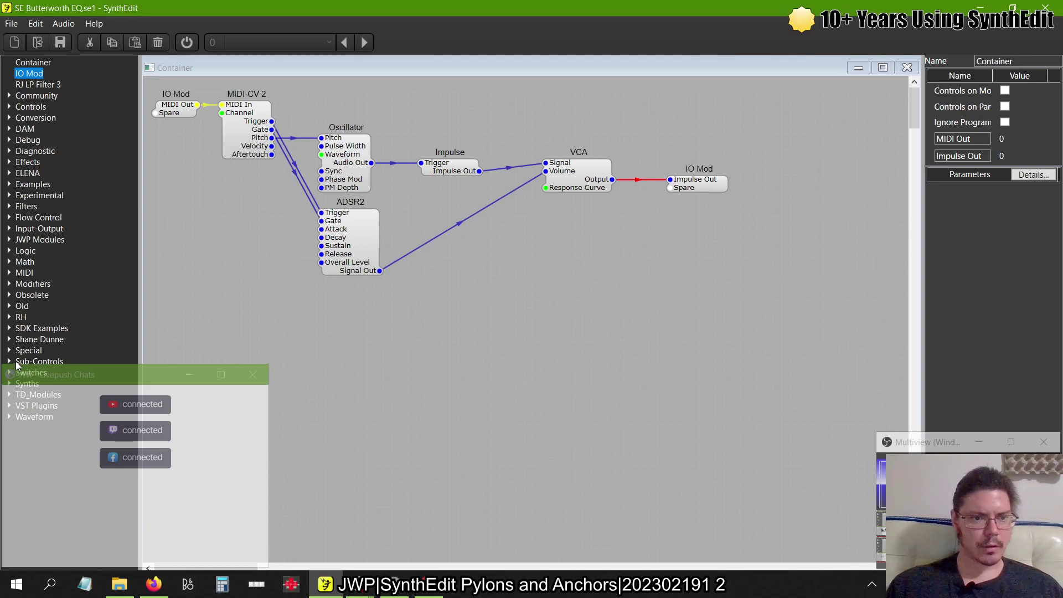
{"action": "left_click", "coordinate": [10, 383]}
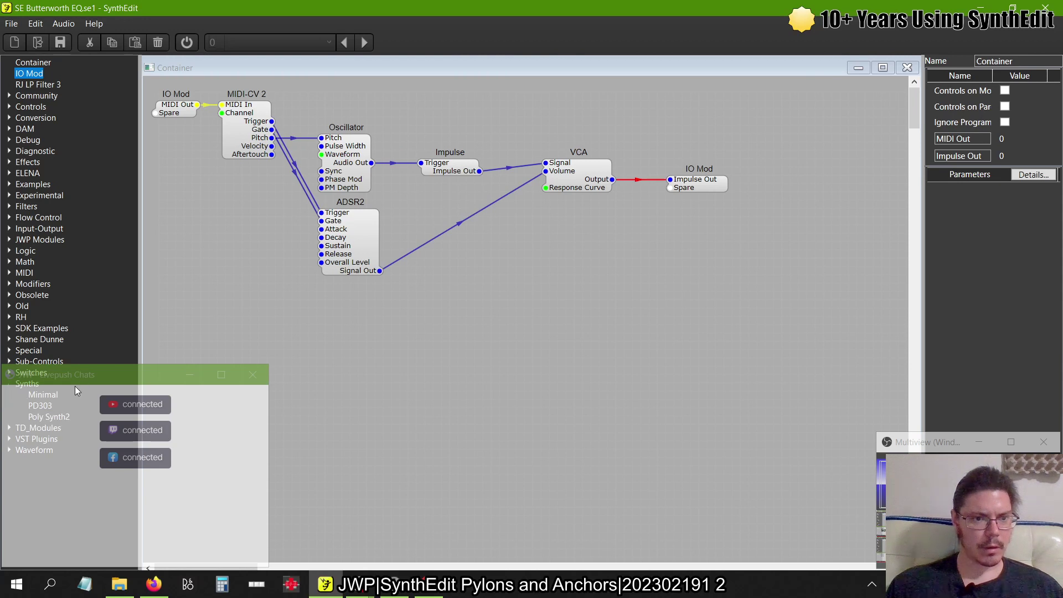
{"action": "left_click_drag", "start_coordinate": [45, 395], "coordinate": [485, 330]}
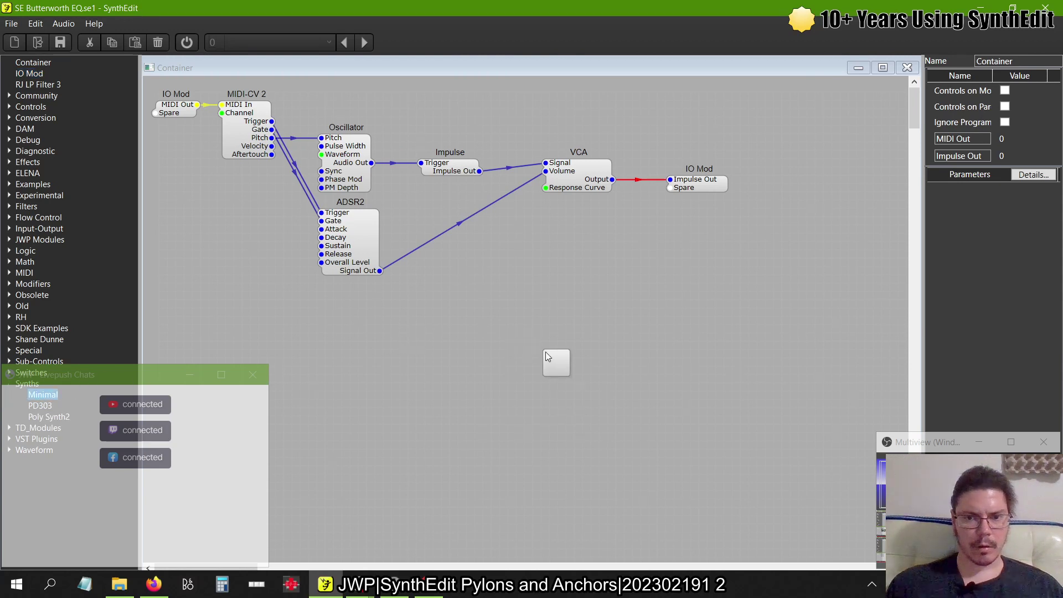
{"action": "left_click_drag", "start_coordinate": [546, 352], "coordinate": [546, 351]}
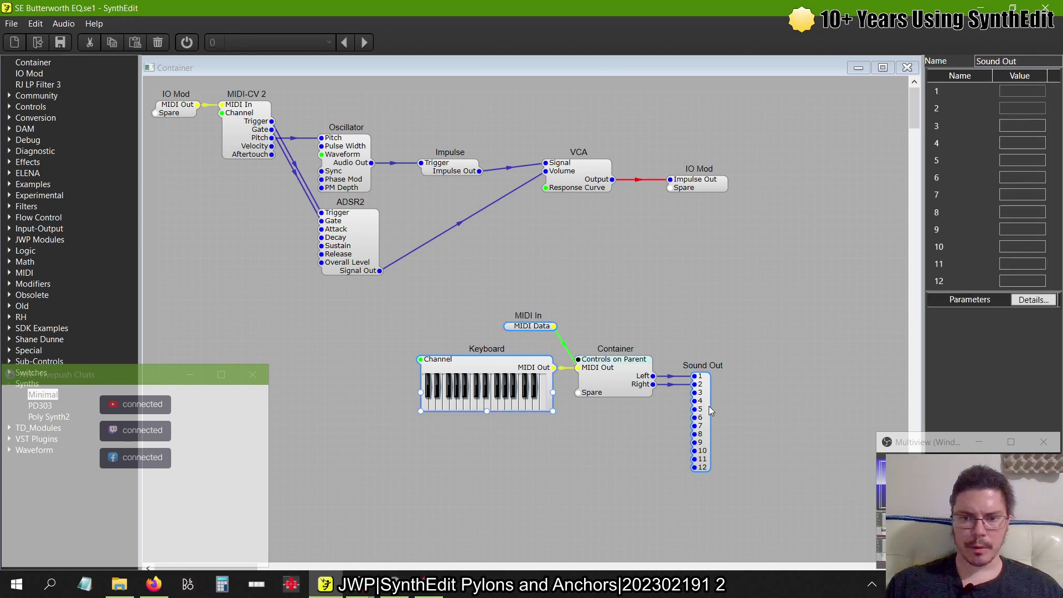
{"action": "key", "text": "Delete"}
- In the inserted container, replace the IO Mod's Left and Right pins with one VCA output connection named Impulse
{"action": "double_click", "coordinate": [623, 380]}
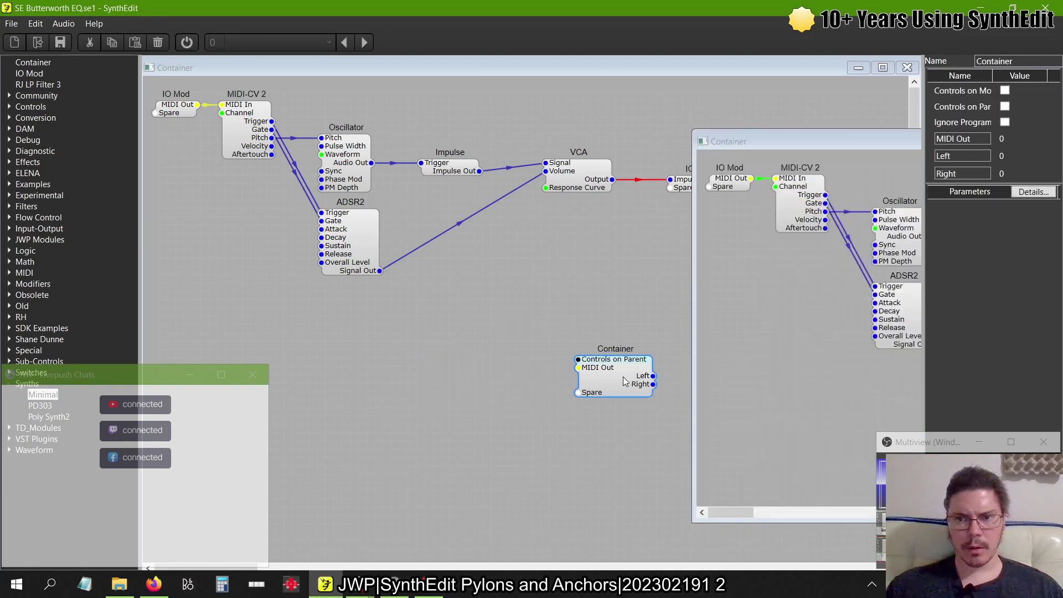
{"action": "left_click_drag", "start_coordinate": [872, 143], "coordinate": [460, 182]}
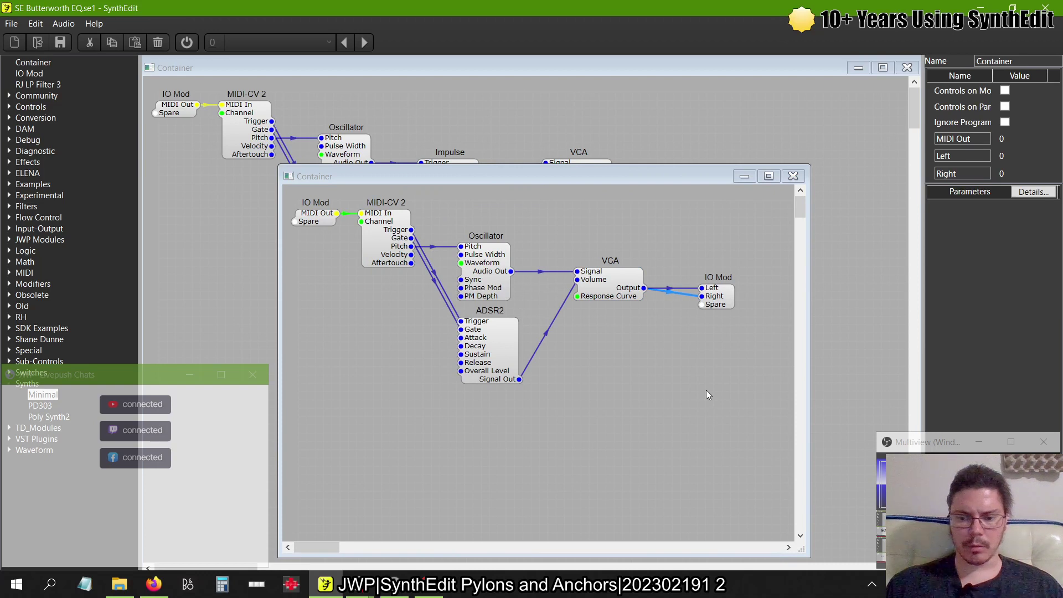
{"action": "key", "text": "Delete"}
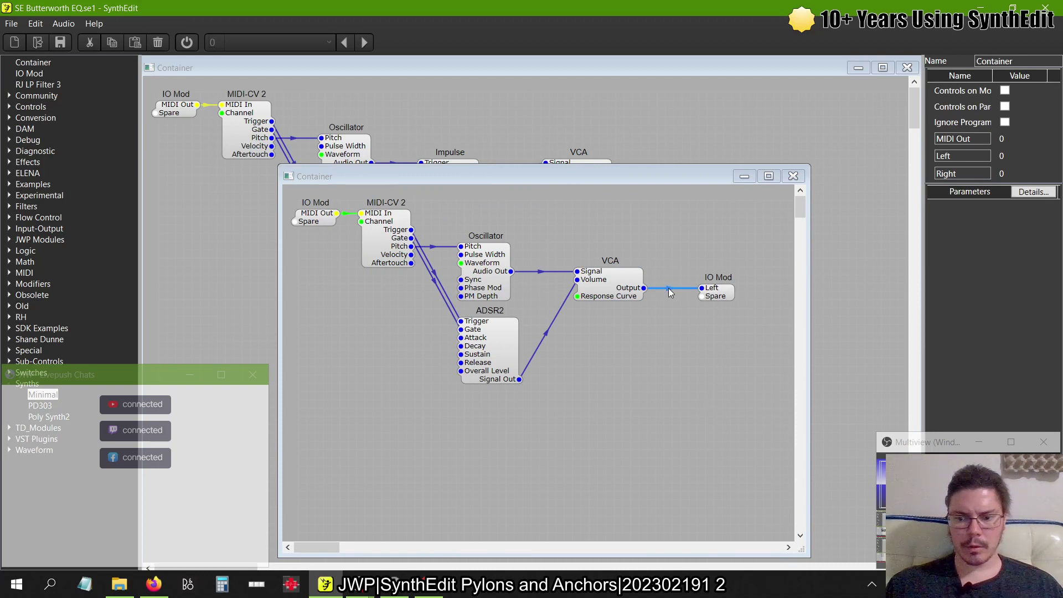
{"action": "key", "text": "Delete"}
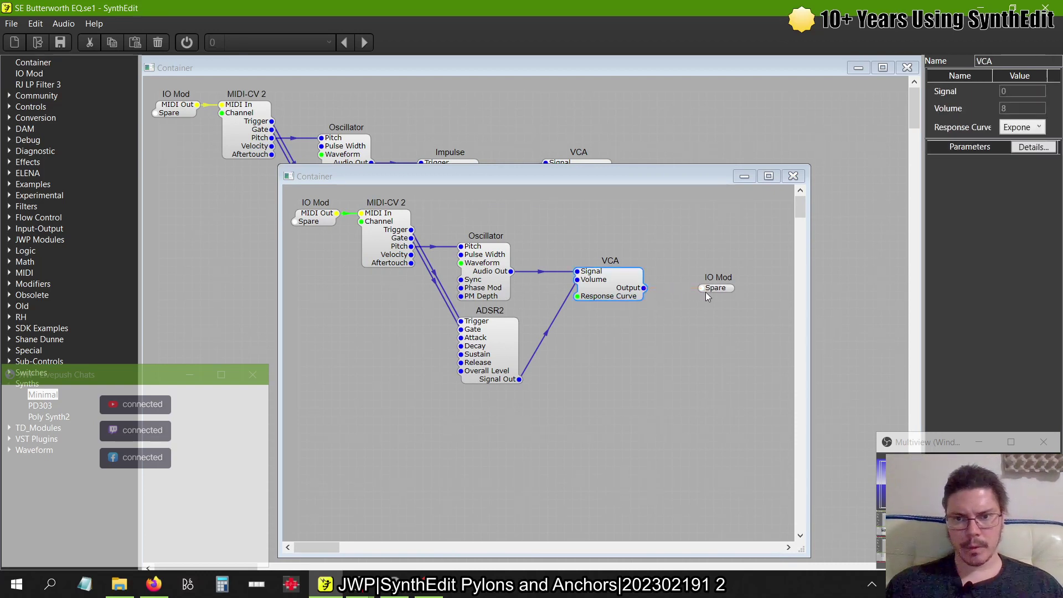
{"action": "left_click", "coordinate": [726, 296]}
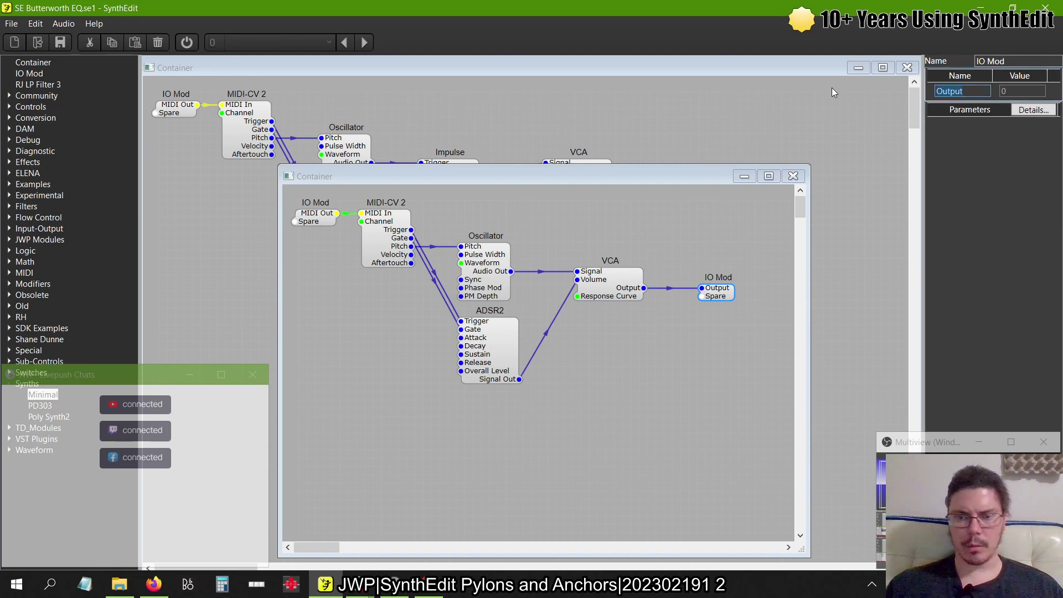
{"action": "type", "text": "Impulse"}
{"action": "key", "text": "Tab"}
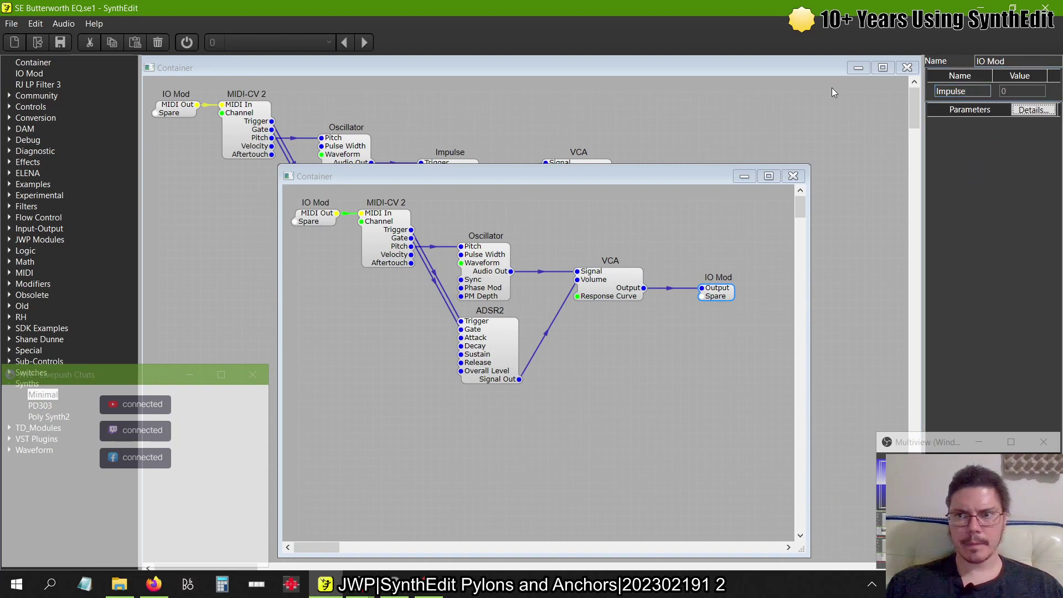
- Move the VCA and output IO Mod away from the Oscillator and remove the connection between Audio Out and the VCA's Signal
{"action": "left_click_drag", "start_coordinate": [742, 316], "coordinate": [559, 227]}
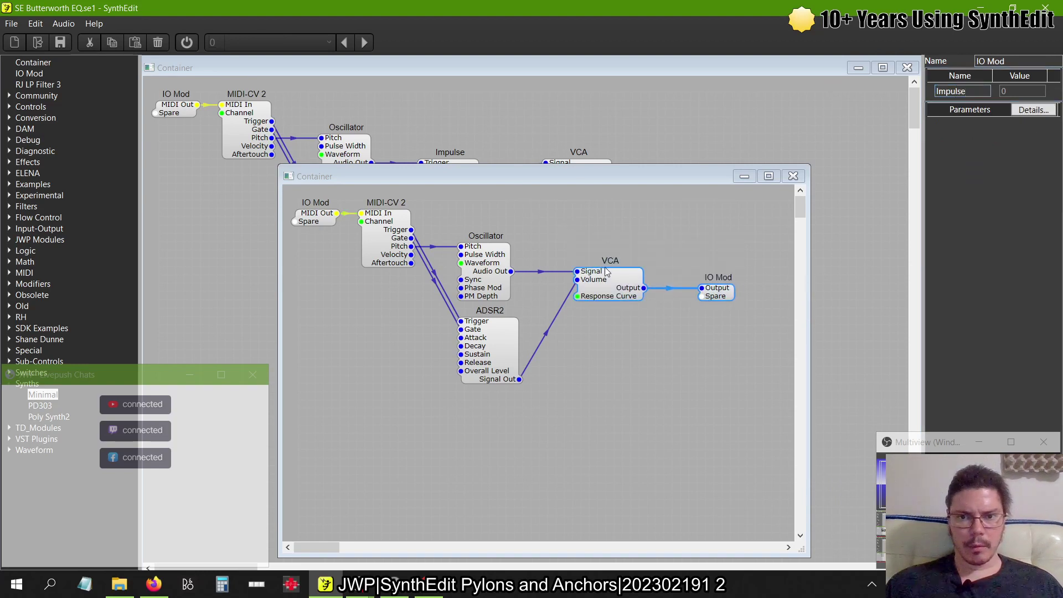
{"action": "left_click_drag", "start_coordinate": [607, 274], "coordinate": [640, 273]}
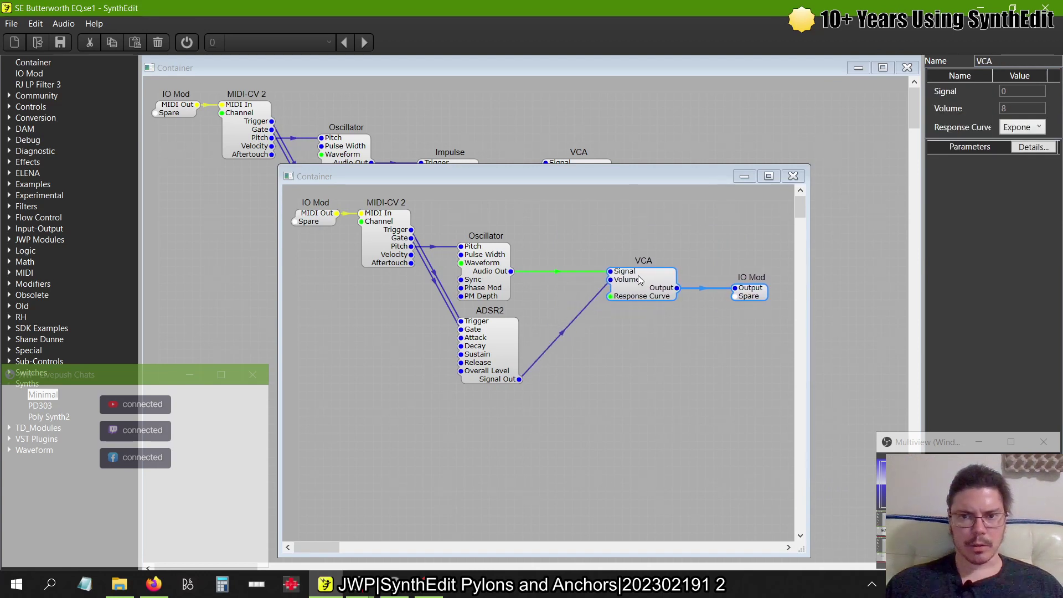
{"action": "left_click", "coordinate": [557, 261]}
{"action": "key", "text": "Delete"}
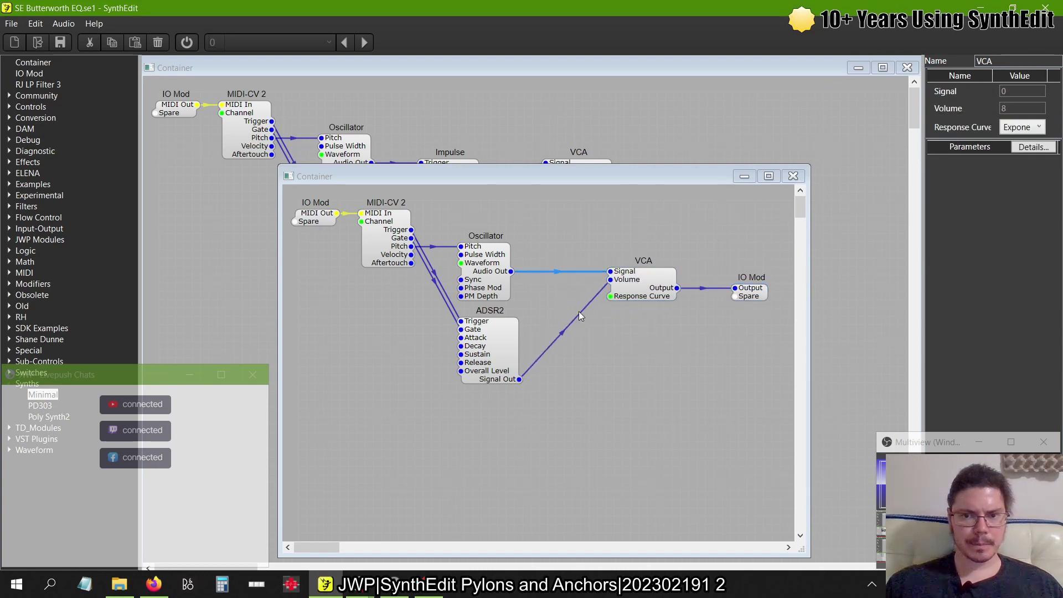
- Add a Diagnostic Impulse module and wire it between the Oscillator's Audio Out and the VCA's Signal input
{"action": "left_click", "coordinate": [10, 384]}
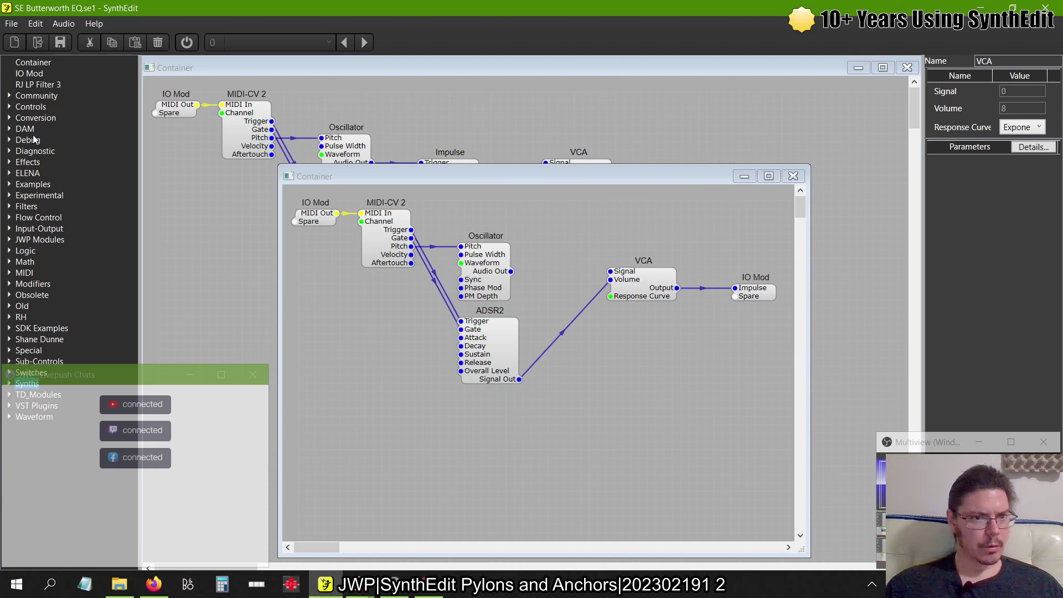
{"action": "left_click", "coordinate": [12, 152]}
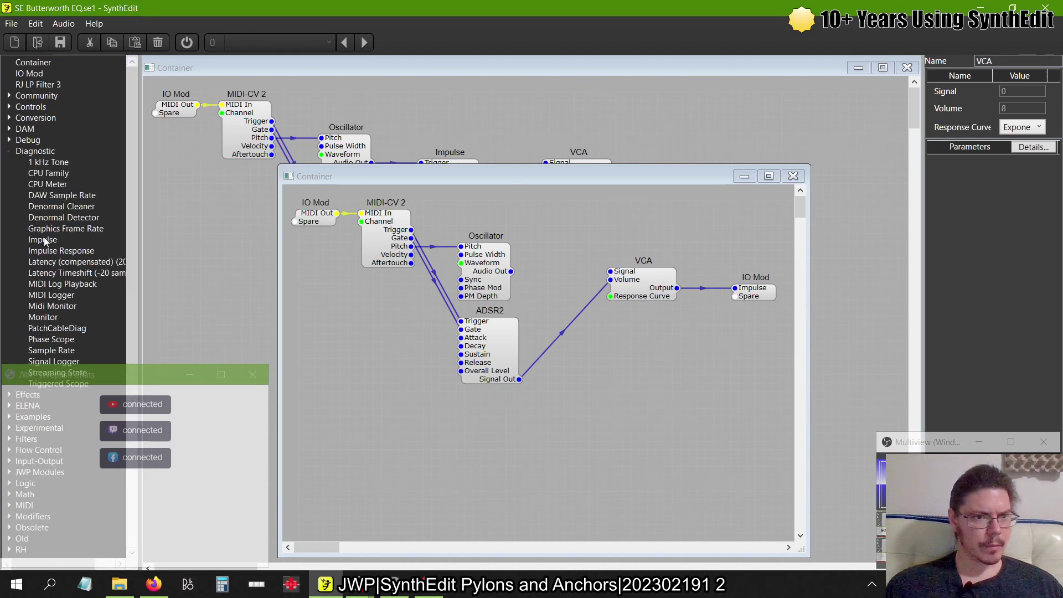
{"action": "left_click_drag", "start_coordinate": [43, 239], "coordinate": [538, 267]}
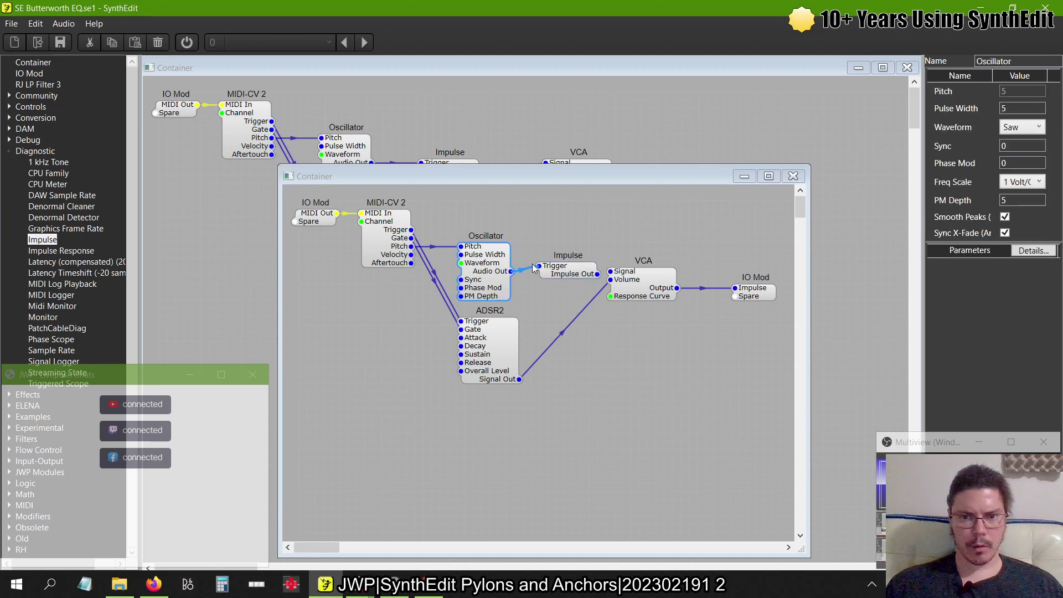
{"action": "left_click", "coordinate": [592, 274]}
{"action": "left_click_drag", "start_coordinate": [566, 273], "coordinate": [554, 271]}
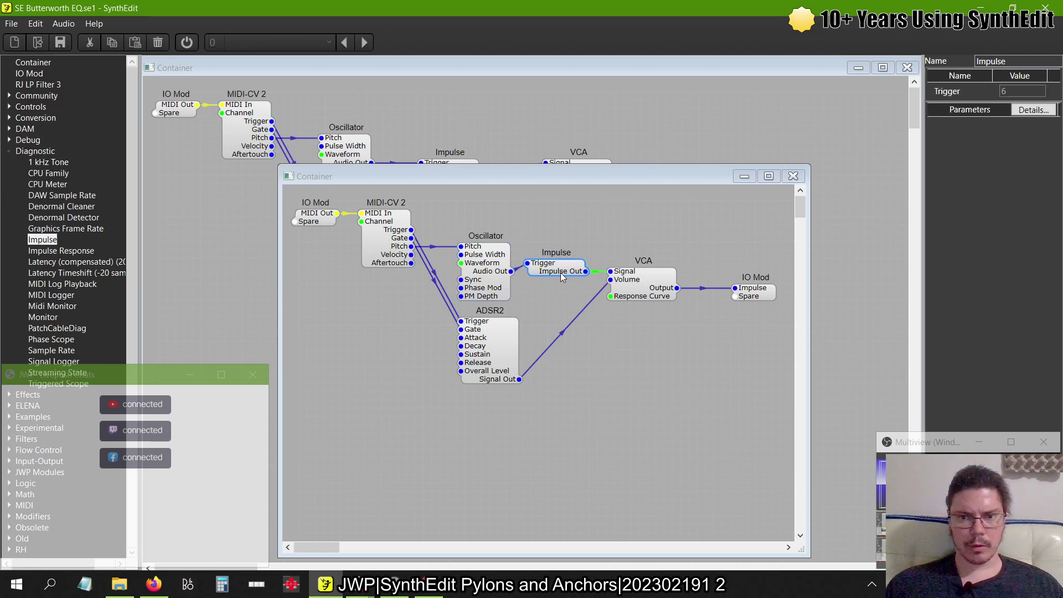
- Review the Response Curve options of the VCA in the inserted container
{"action": "left_click", "coordinate": [641, 292]}
{"action": "left_click", "coordinate": [1014, 132]}
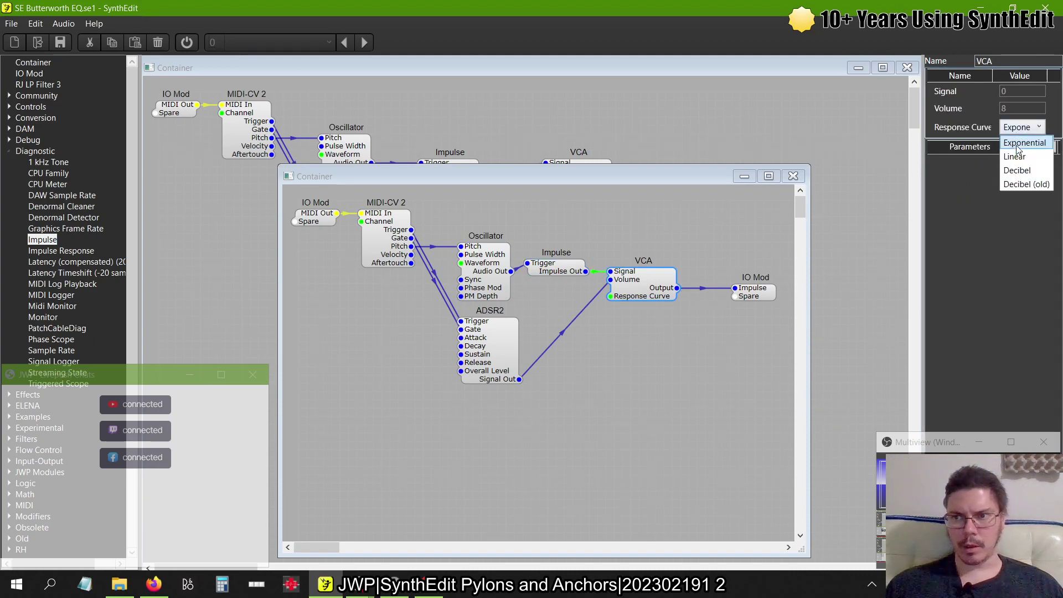
{"action": "left_click", "coordinate": [1017, 150]}
- Set the inserted container's ADSR2 to Attack -10, Decay -10, Sustain 10 and Release -10
{"action": "left_click", "coordinate": [500, 336]}
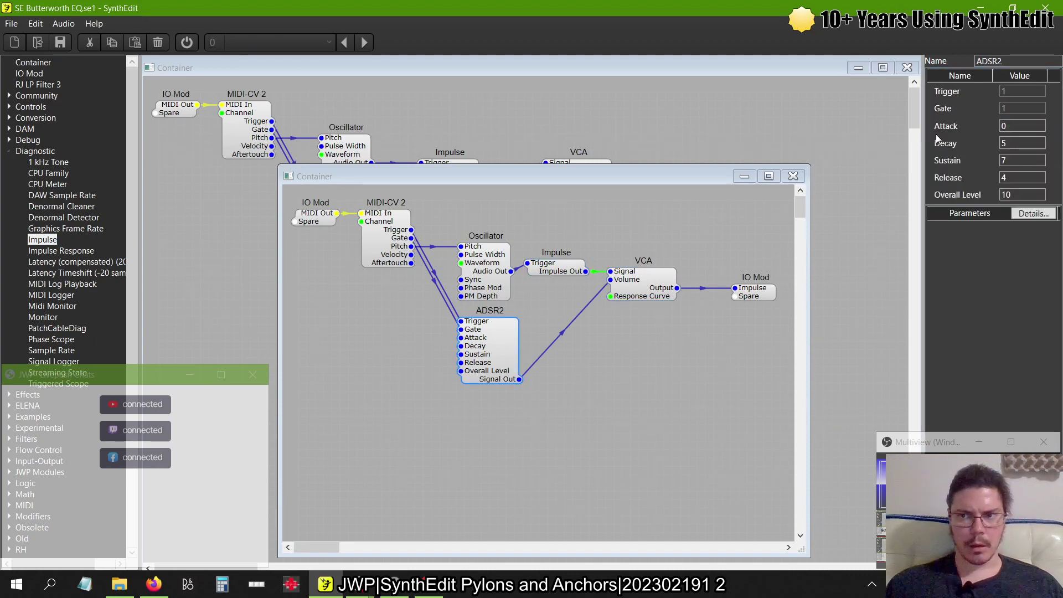
{"action": "left_click", "coordinate": [1017, 127]}
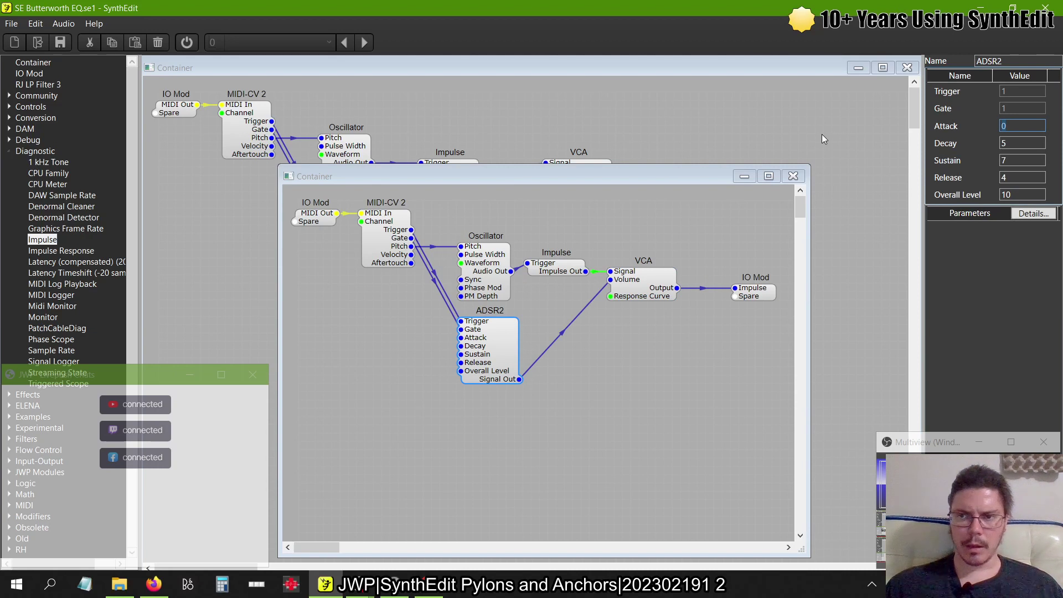
{"action": "type", "text": "-10"}
{"action": "key", "text": "Tab"}
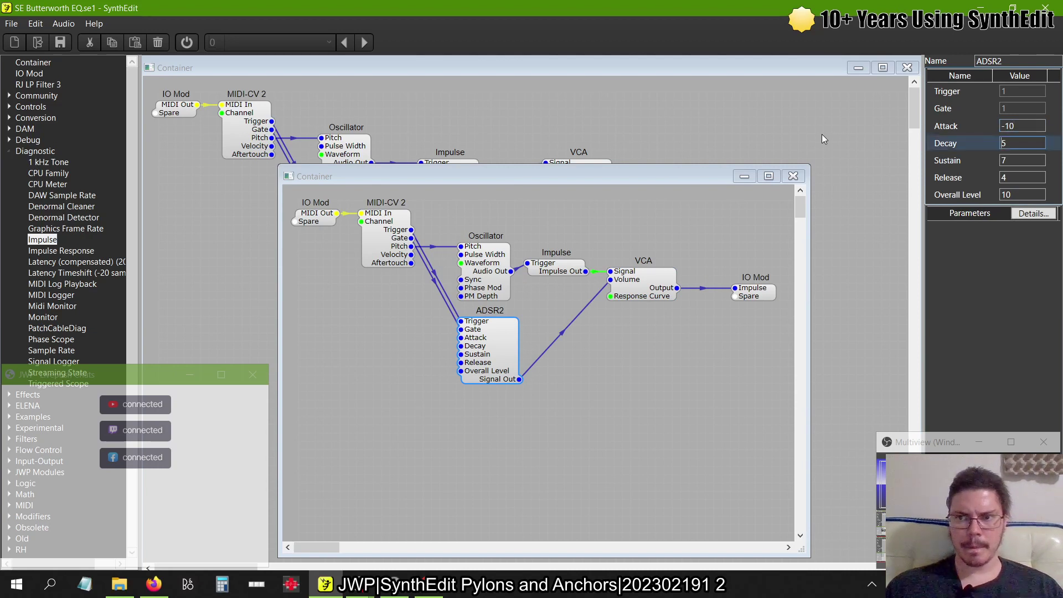
{"action": "type", "text": "-10"}
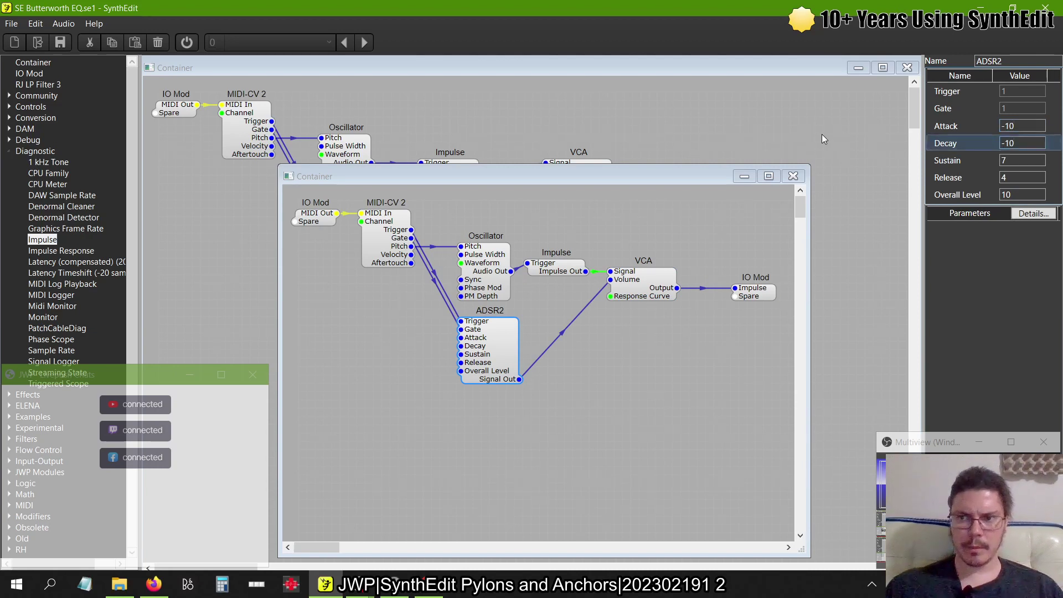
{"action": "key", "text": "Tab"}
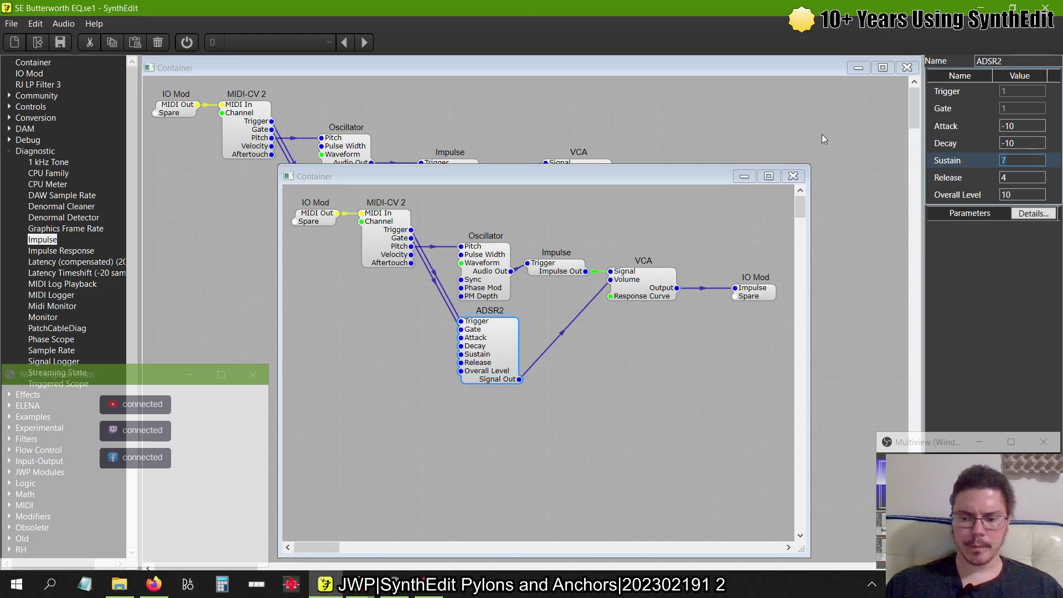
{"action": "type", "text": "10"}
{"action": "key", "text": "Return"}
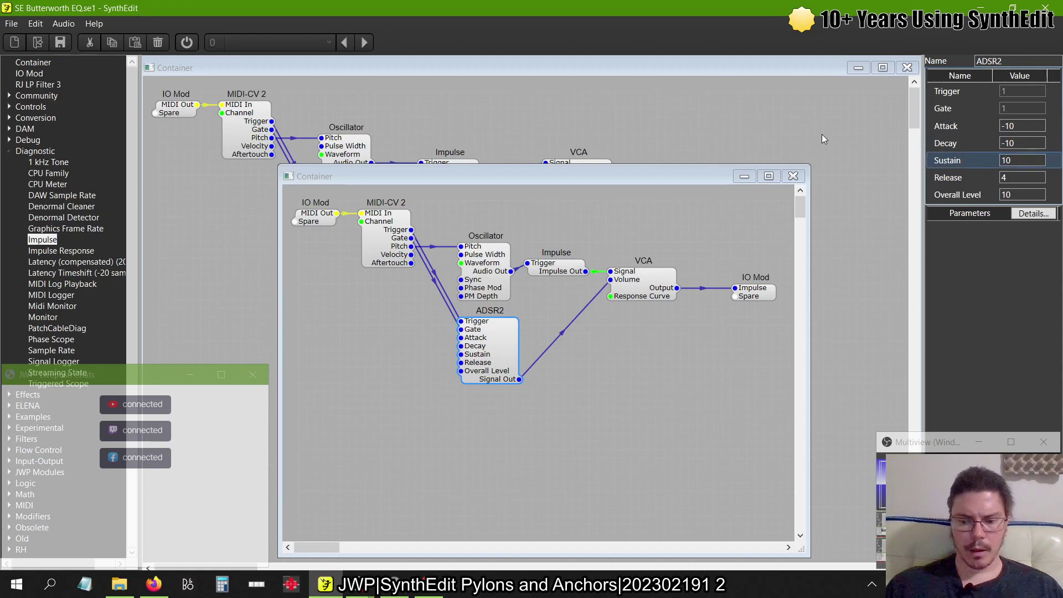
{"action": "key", "text": "Tab"}
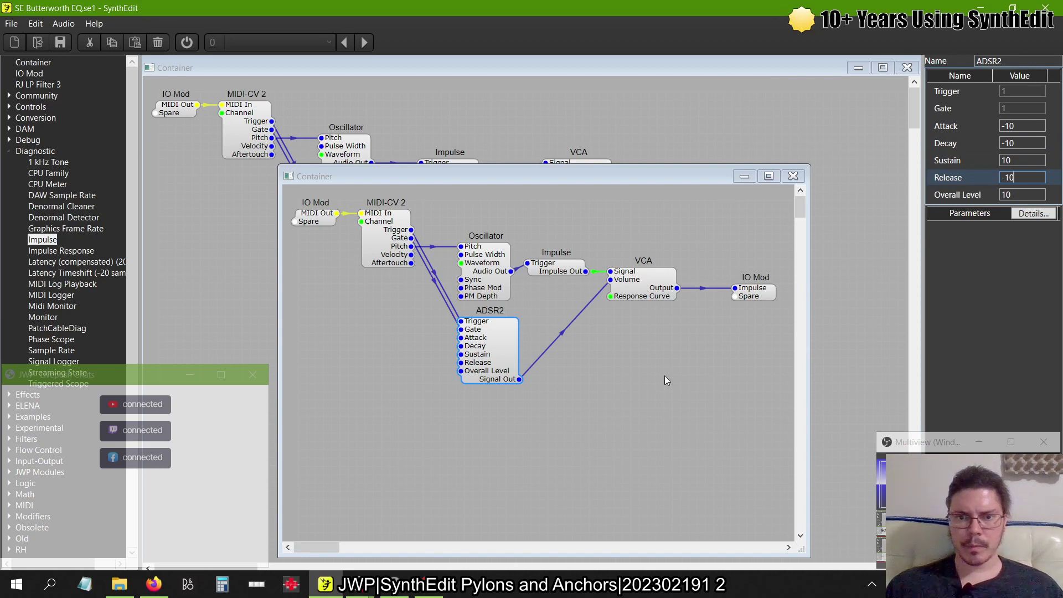
{"action": "key", "text": "Return"}
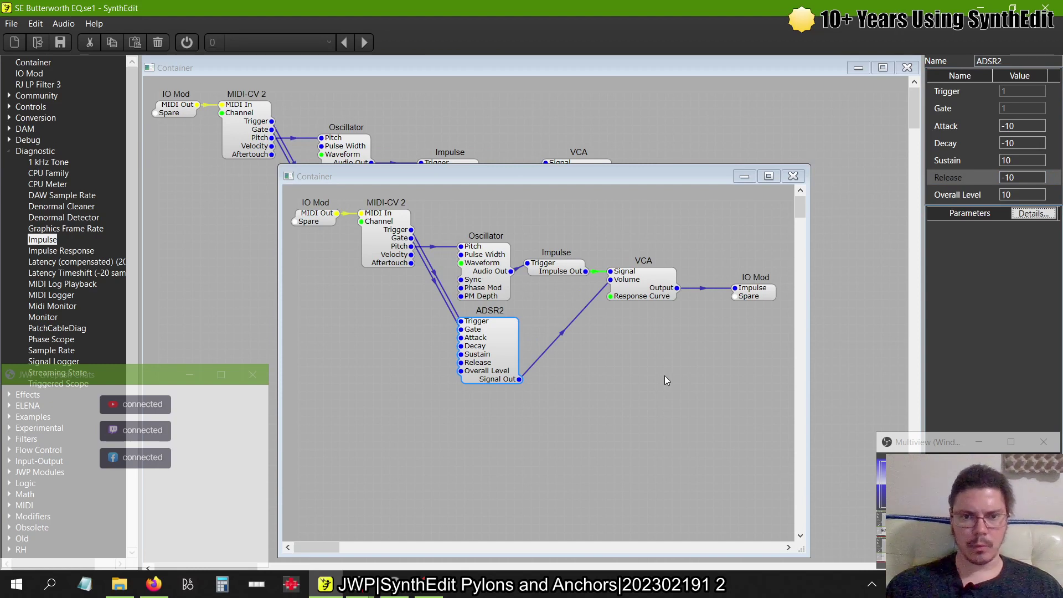
- Close the inserted container and inspect the Waveform and Pulse Width settings of the original Oscillator
{"action": "left_click", "coordinate": [793, 176]}
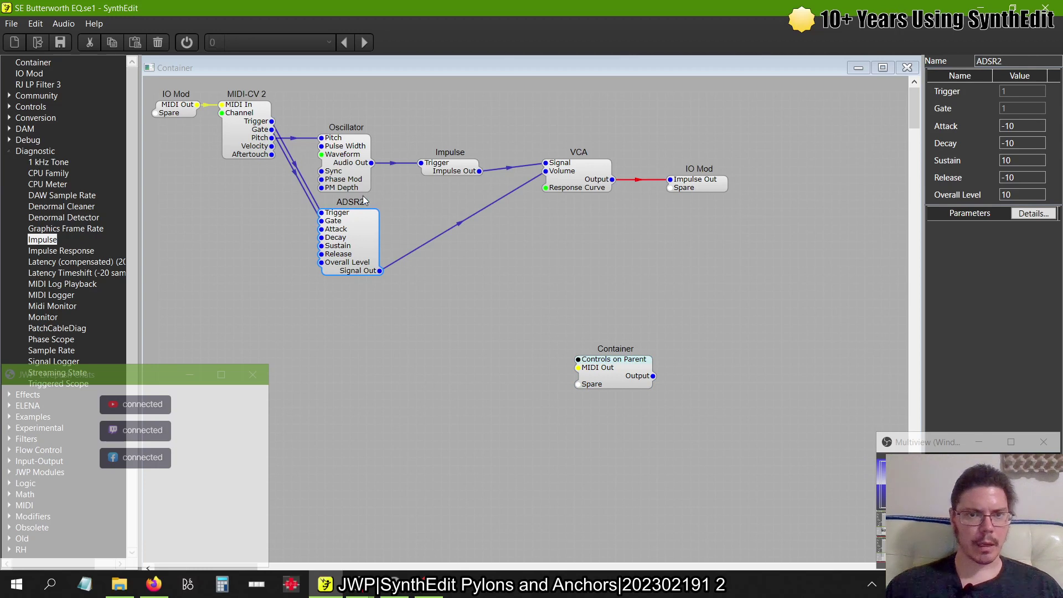
{"action": "left_click", "coordinate": [334, 146]}
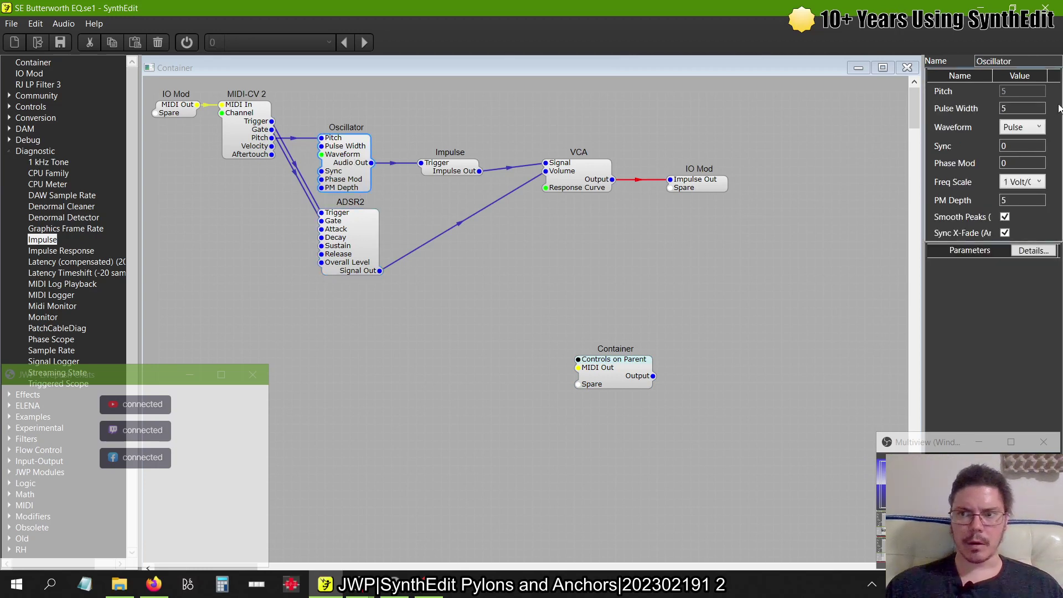
{"action": "left_click", "coordinate": [1038, 131]}
{"action": "left_click", "coordinate": [1030, 198]}
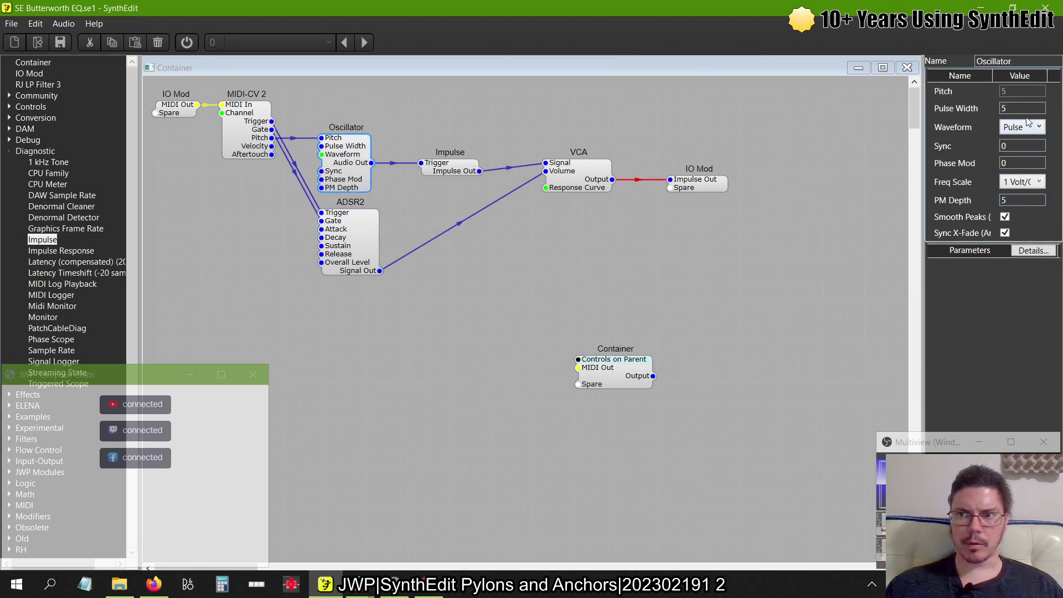
{"action": "left_click", "coordinate": [1012, 108]}
{"action": "left_click", "coordinate": [1029, 108]}
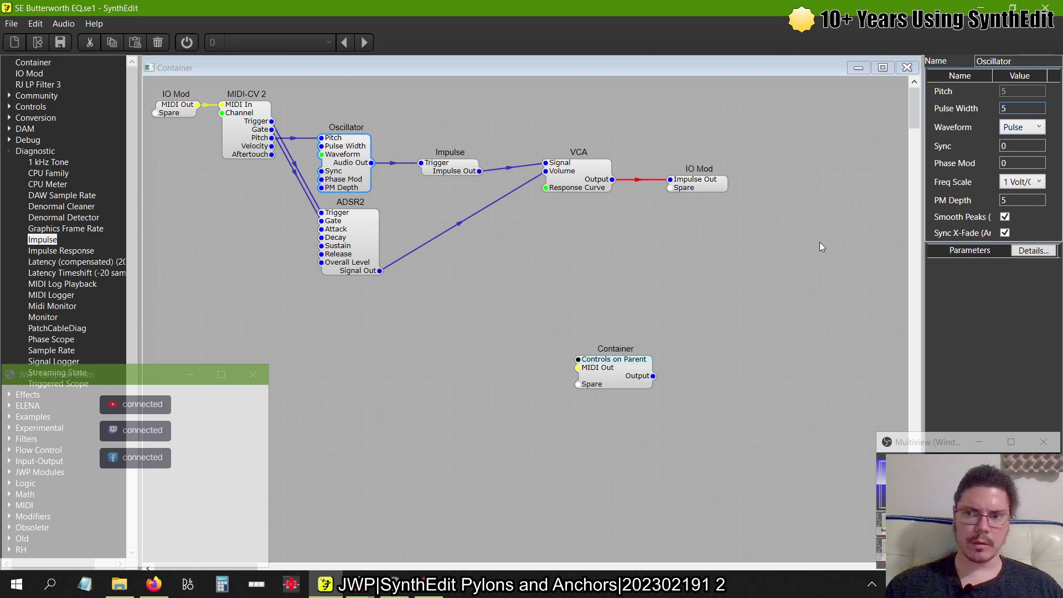
- Delete the newly built inner container, keeping the original Oscillator, Impulse and VCA chain
{"action": "left_click", "coordinate": [613, 374]}
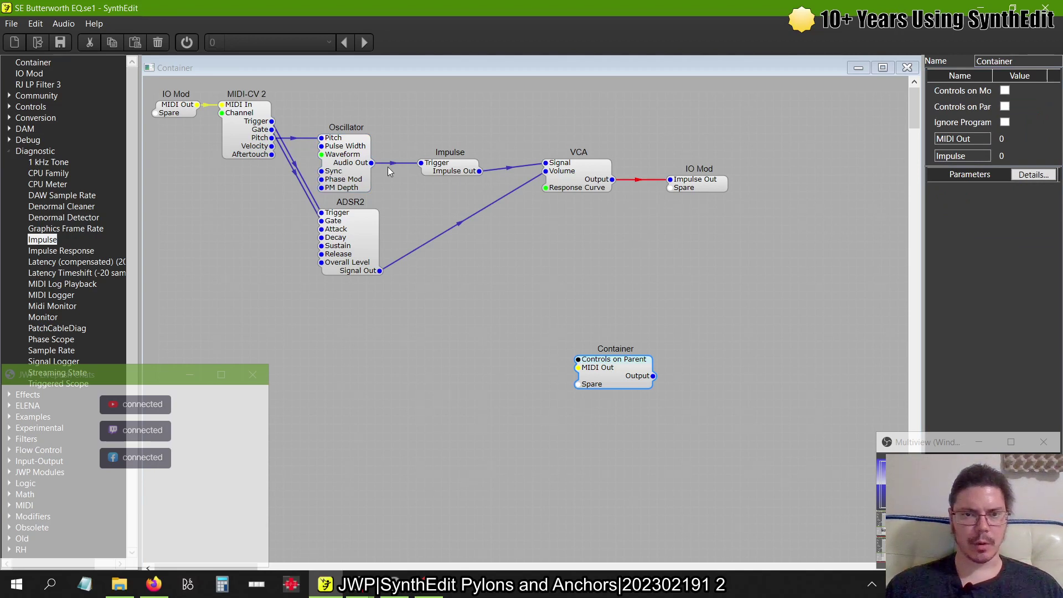
{"action": "left_click", "coordinate": [352, 164]}
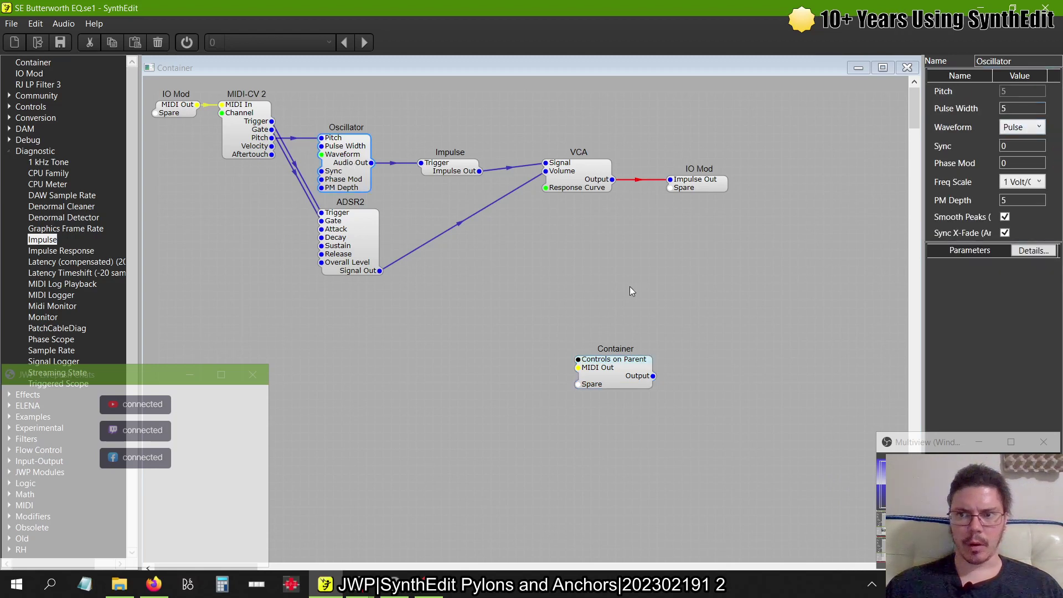
{"action": "left_click", "coordinate": [616, 370]}
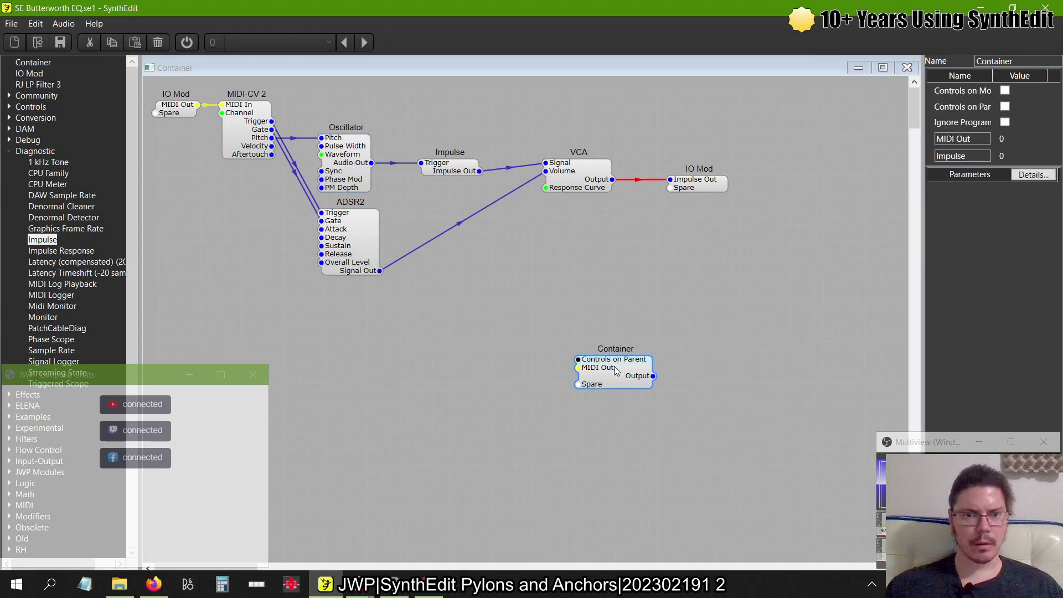
{"action": "key", "text": "Delete"}
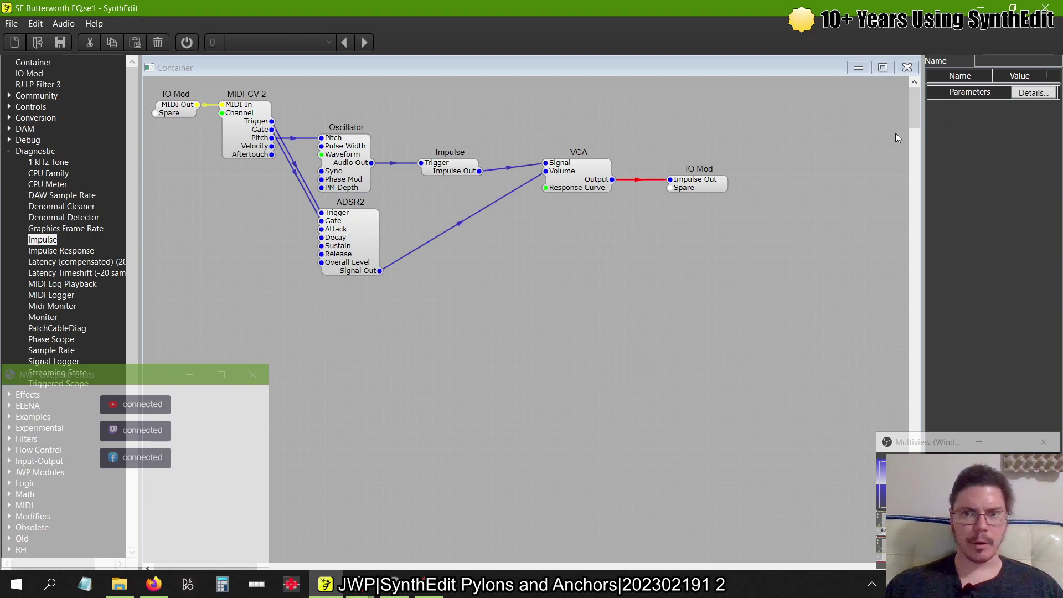
- Return to the main SE Butterworth EQ structure and move Trigger To MIDI up and left, clear of the vertical connection line
{"action": "left_click", "coordinate": [911, 69]}
{"action": "scroll", "coordinate": [498, 310], "scroll_direction": "left", "scroll_amount": 3}
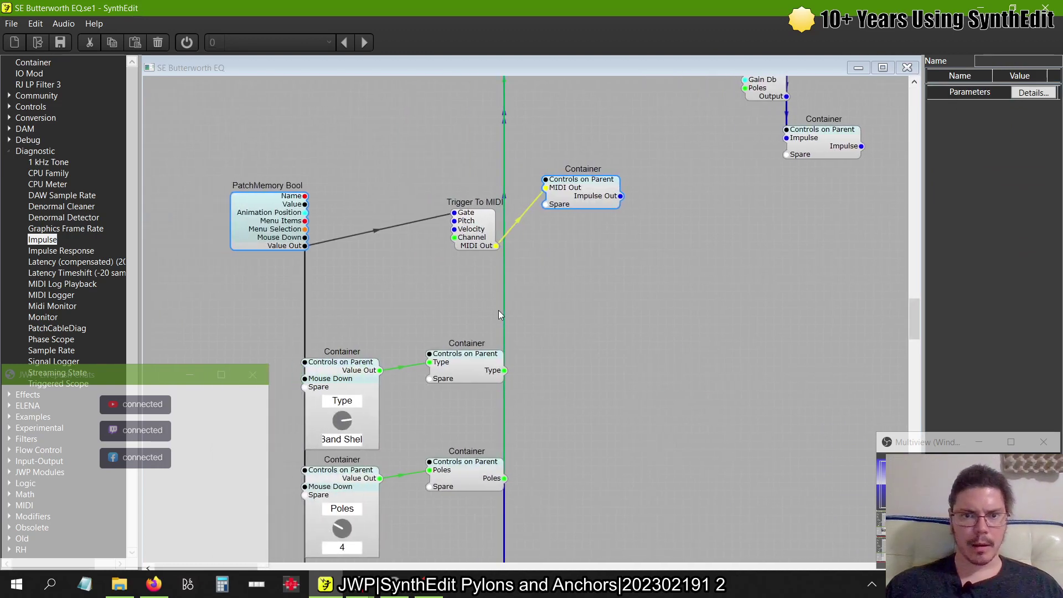
{"action": "left_click", "coordinate": [485, 241]}
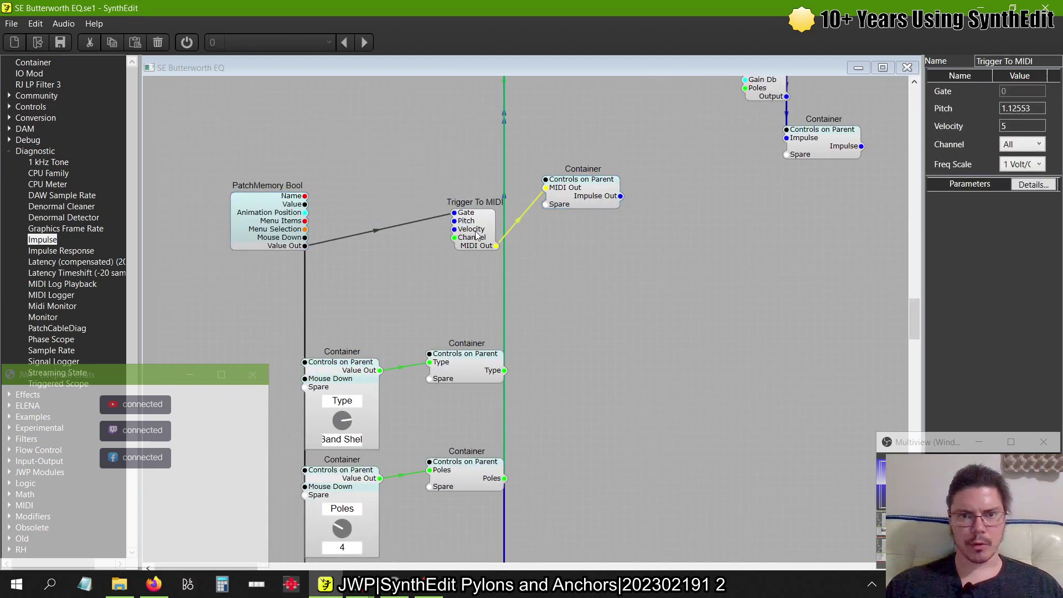
{"action": "left_click_drag", "start_coordinate": [486, 241], "coordinate": [437, 195]}
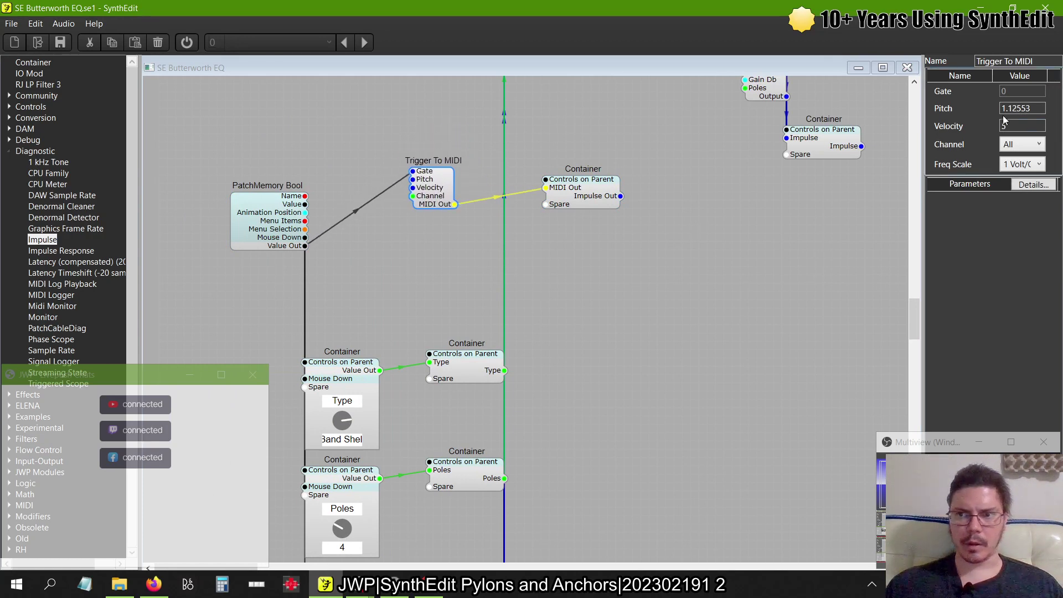
{"action": "double_click", "coordinate": [1035, 108]}
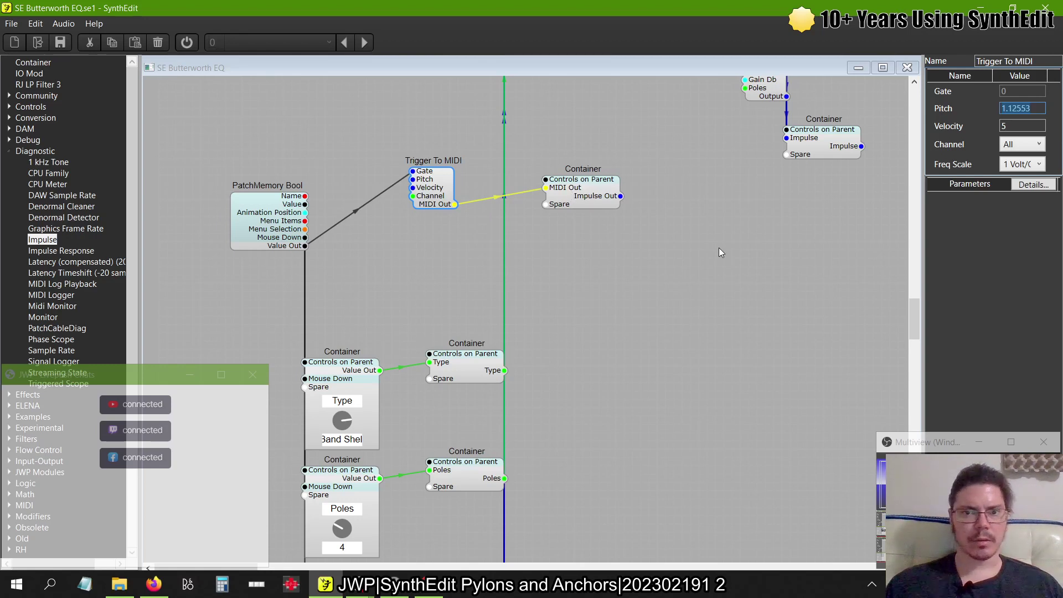
{"action": "left_click", "coordinate": [589, 263]}
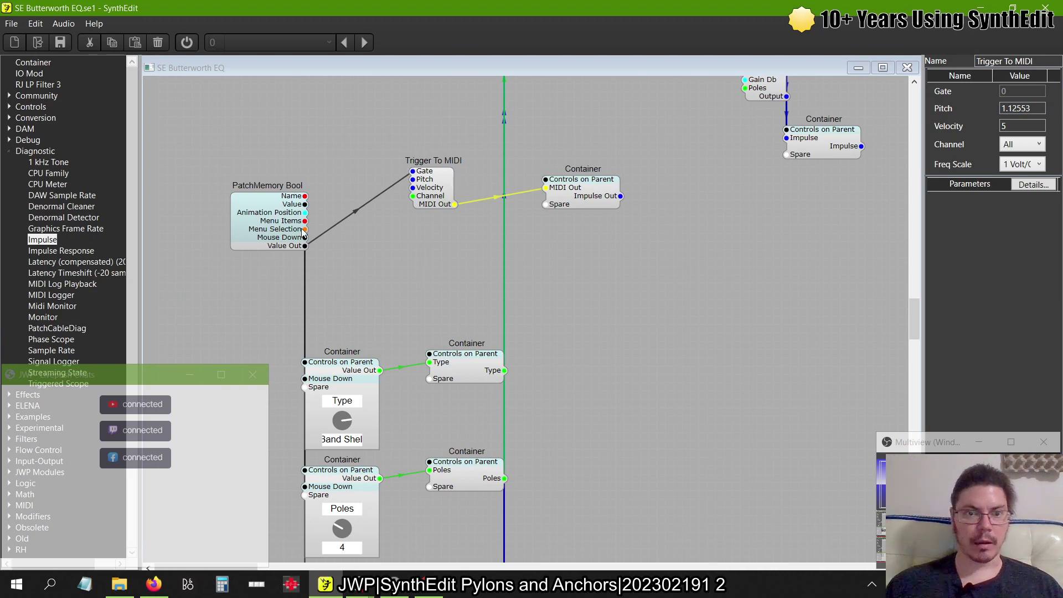
- Move PatchMemory Bool up level with Trigger To MIDI and further left of the knob containers
{"action": "left_click", "coordinate": [274, 224]}
{"action": "mouse_move", "coordinate": [272, 206]}
{"action": "left_mouse_down"}
{"action": "mouse_move", "coordinate": [271, 182]}
{"action": "mouse_move", "coordinate": [273, 199]}
{"action": "left_mouse_up"}
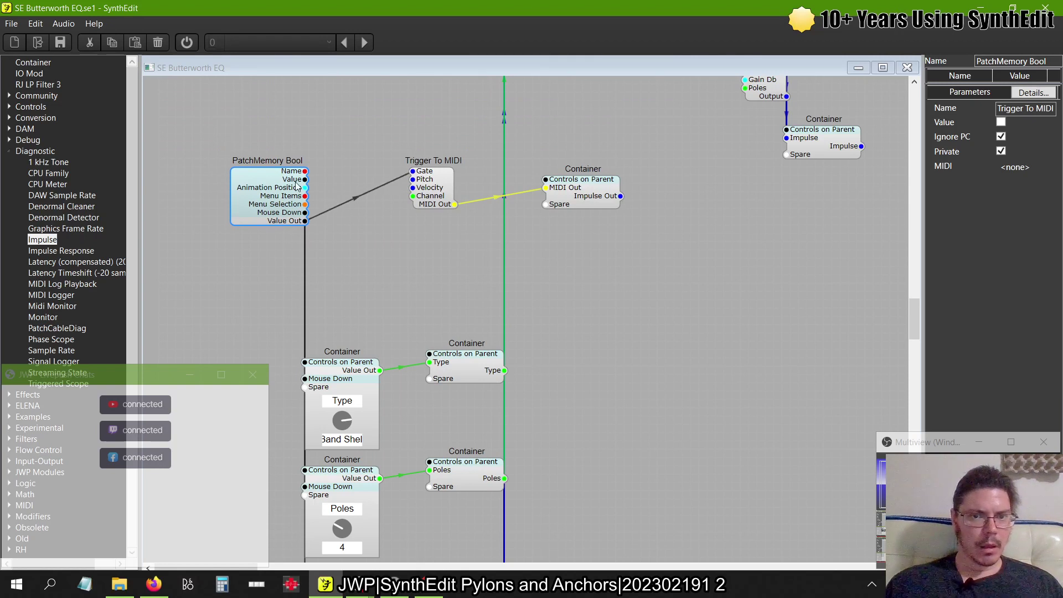
{"action": "left_click_drag", "start_coordinate": [296, 185], "coordinate": [230, 197]}
- Open the internal structure of the Type knob container in the main SE Butterworth EQ structure
{"action": "scroll", "coordinate": [231, 197], "scroll_direction": "down", "scroll_amount": 8}
{"action": "scroll", "coordinate": [231, 197], "scroll_direction": "up", "scroll_amount": 6}
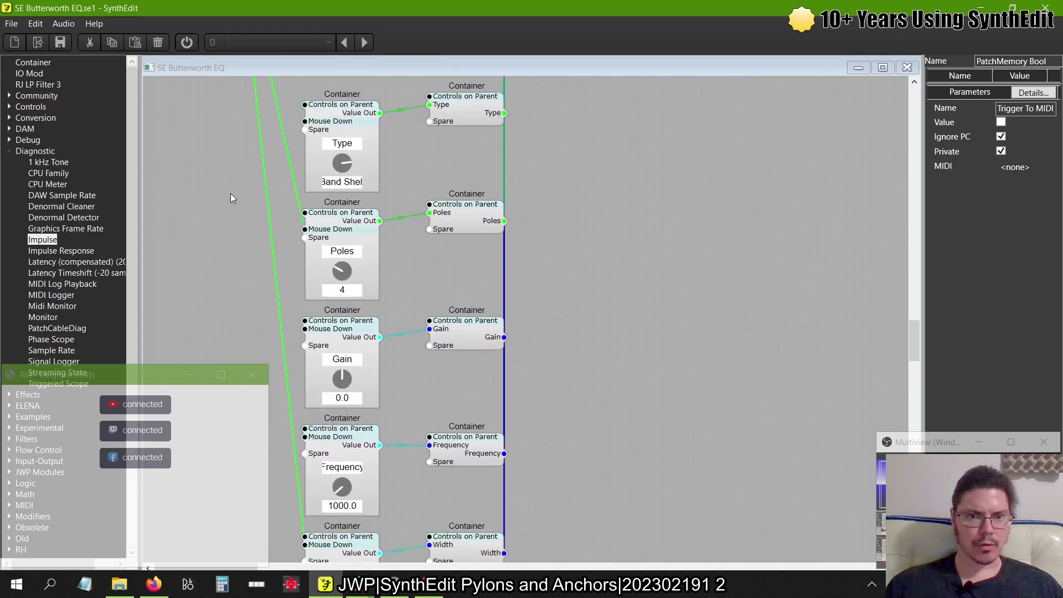
{"action": "double_click", "coordinate": [342, 261]}
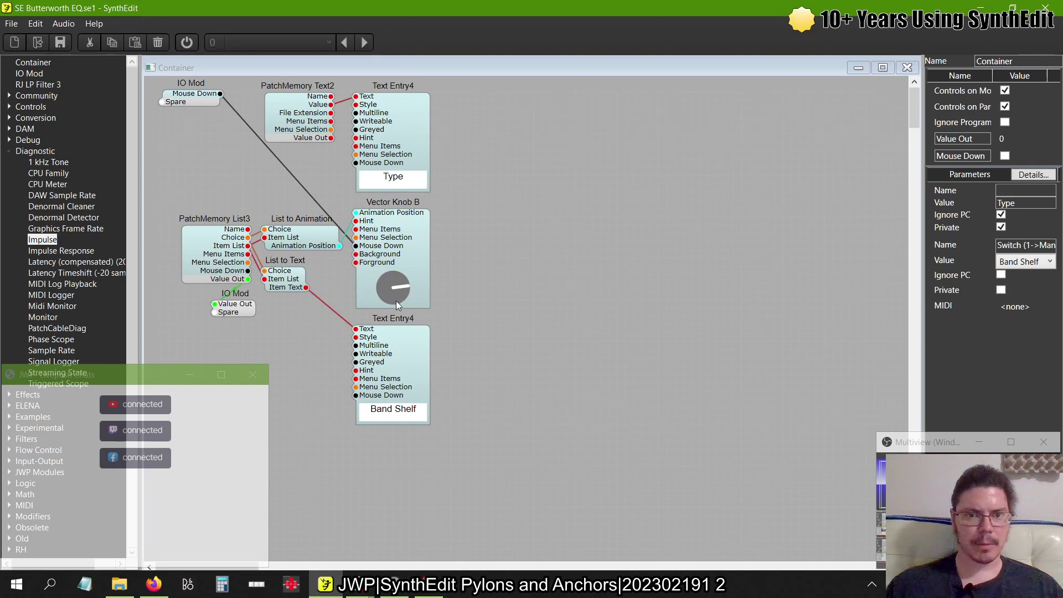
- Try to connect the Type label's Mouse Down pin to the Mouse Down IO Mod, and delete that connection again
{"action": "left_click_drag", "start_coordinate": [356, 162], "coordinate": [220, 94]}
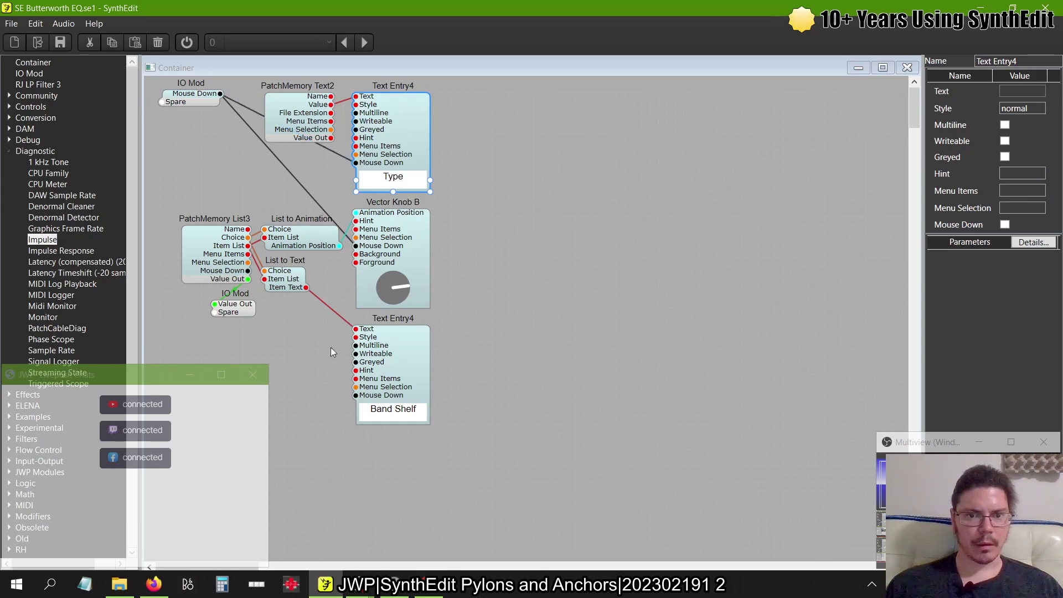
{"action": "left_click", "coordinate": [354, 393]}
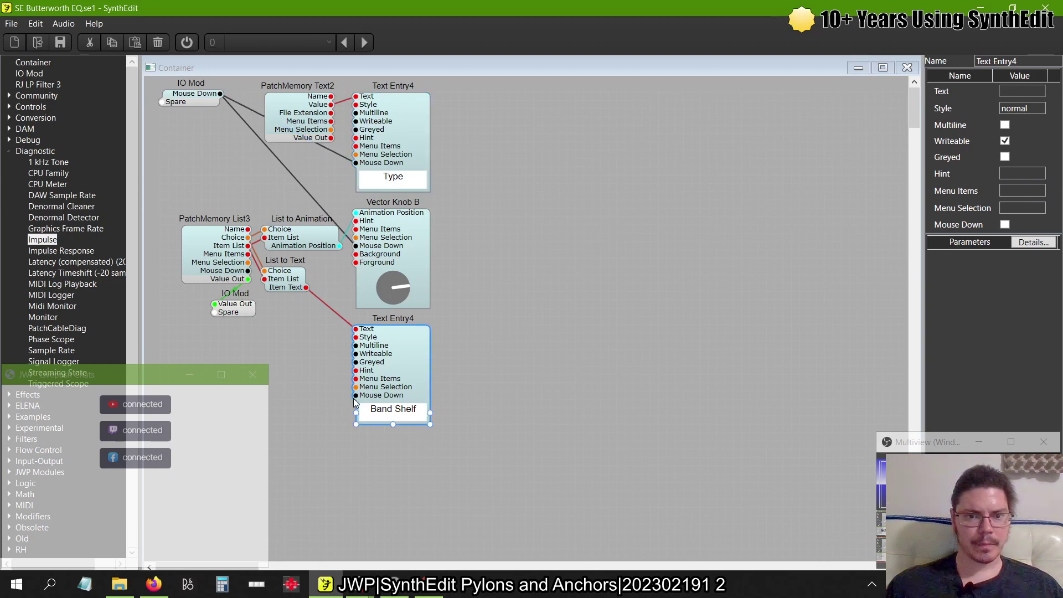
{"action": "left_click", "coordinate": [335, 157]}
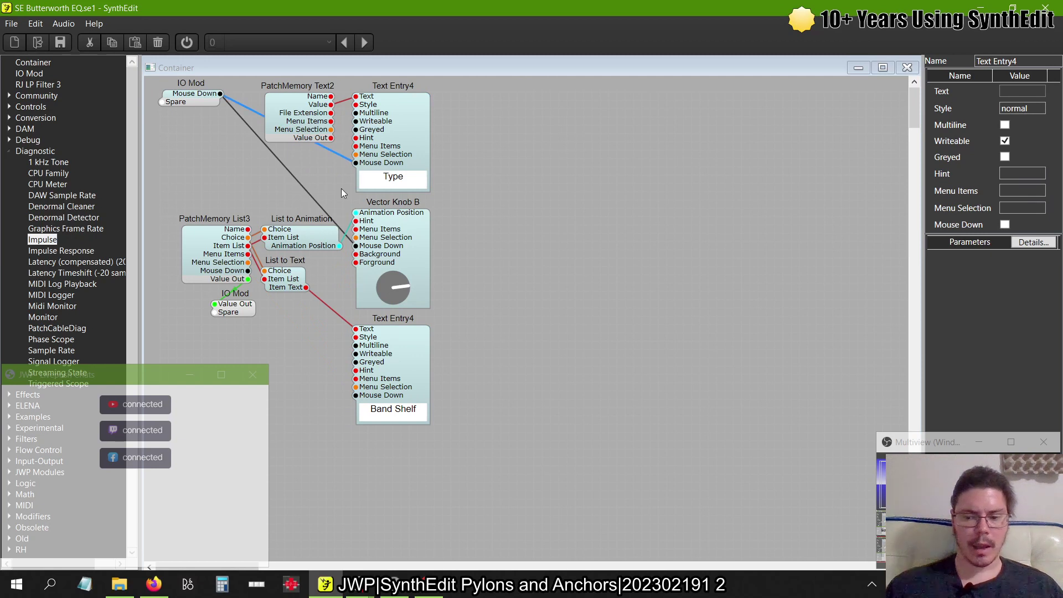
{"action": "key", "text": "Delete"}
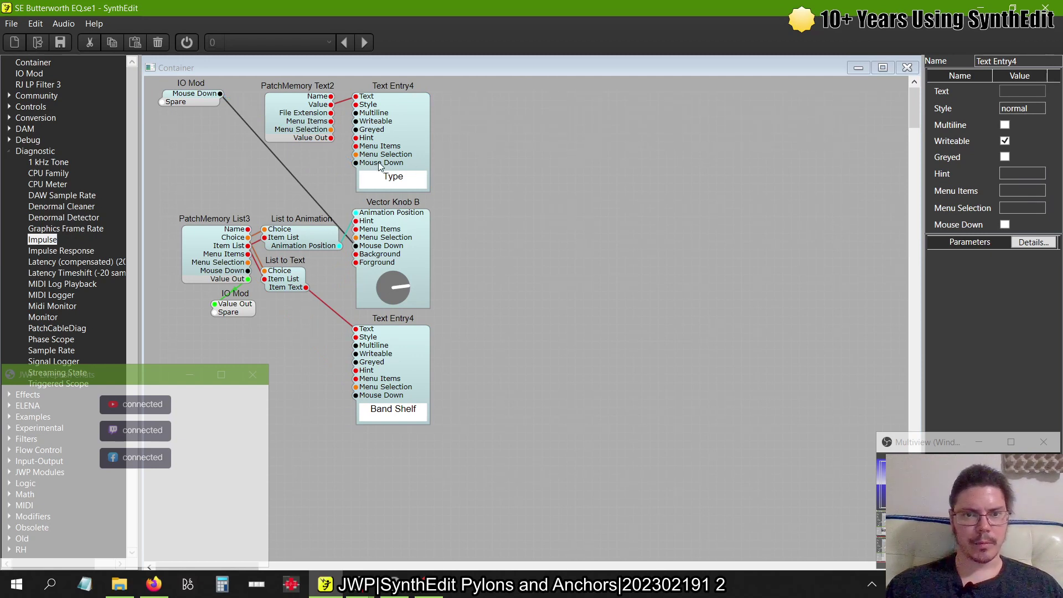
- Compare the settings of the Type and Band Shelf Text Entry4 modules and test editing the Band Shelf text
{"action": "left_click", "coordinate": [406, 180]}
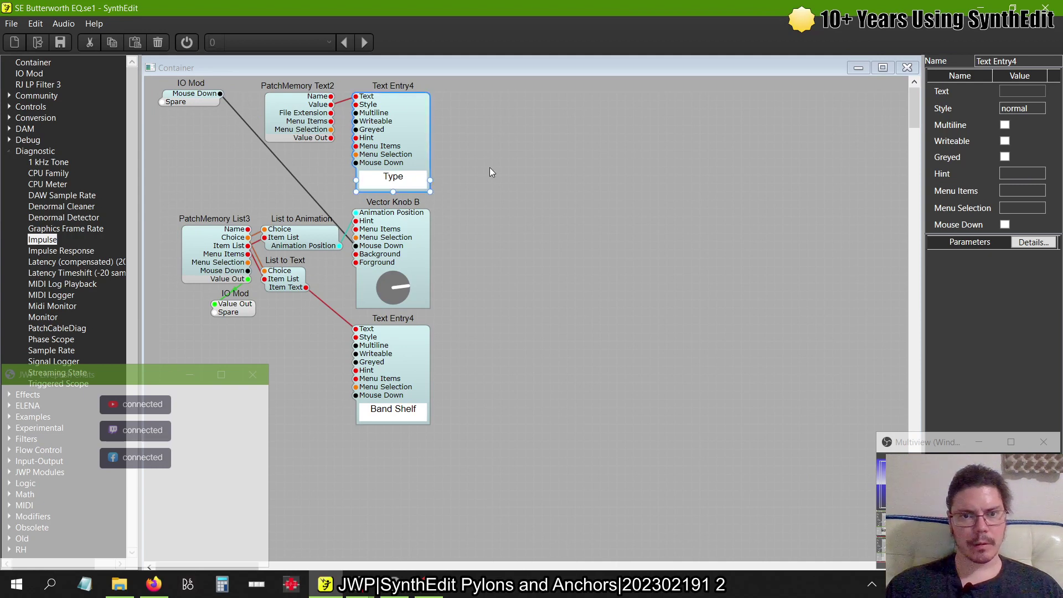
{"action": "left_click", "coordinate": [391, 409]}
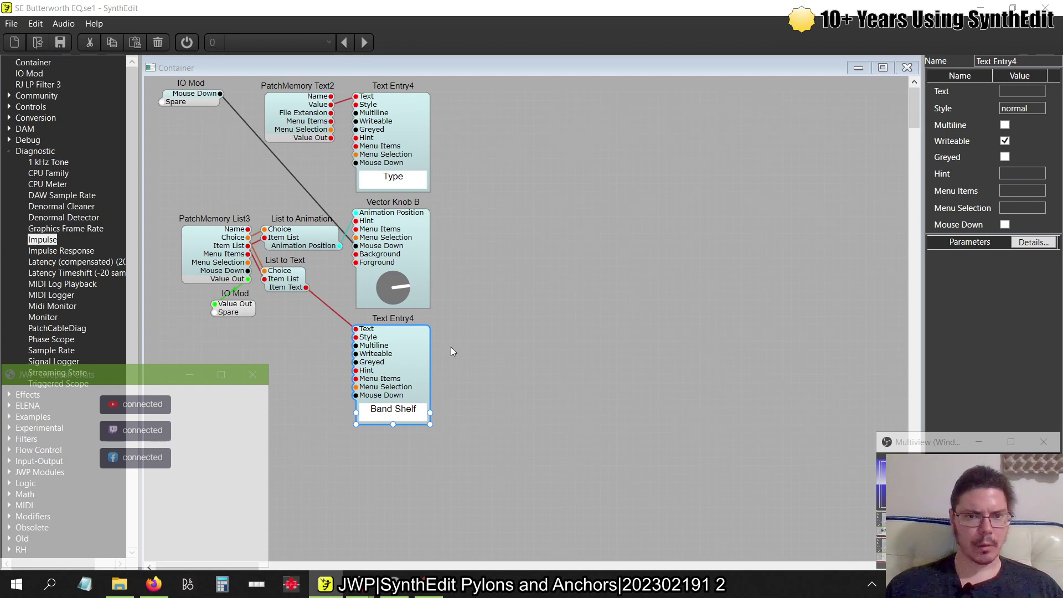
{"action": "left_click", "coordinate": [360, 349]}
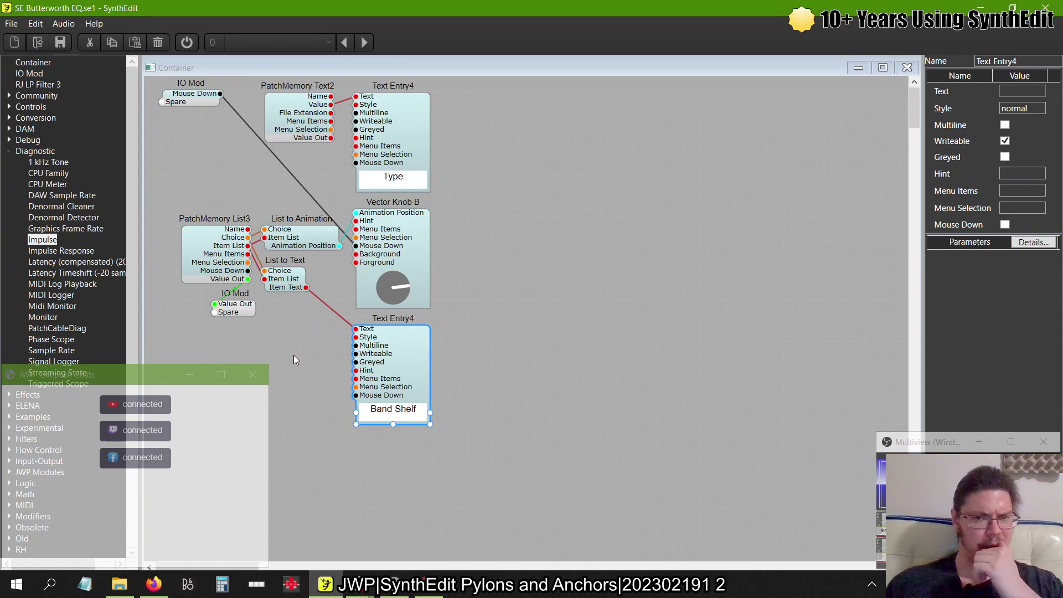
{"action": "left_click", "coordinate": [408, 411]}
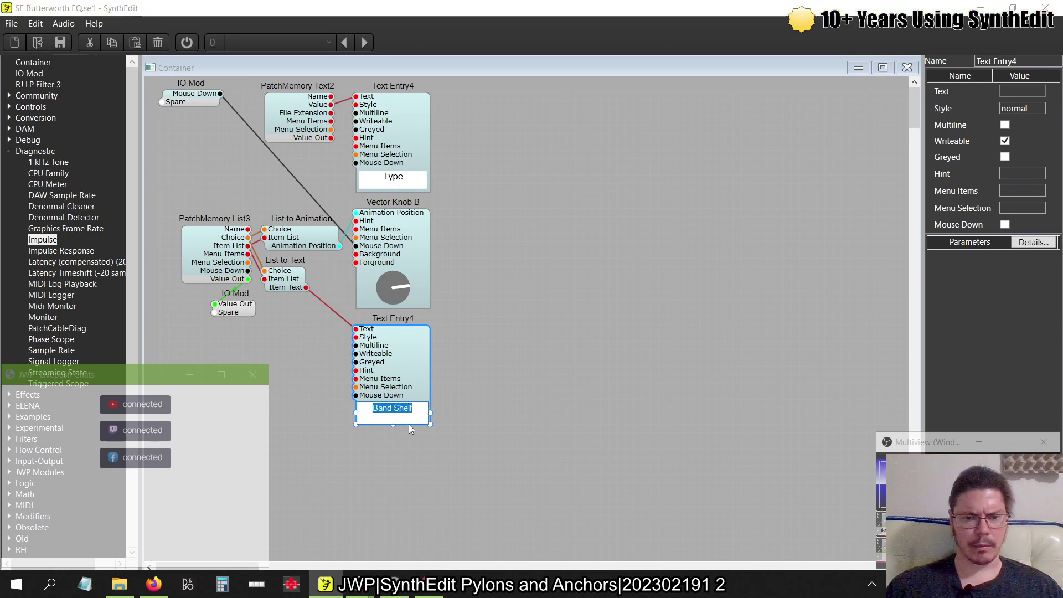
{"action": "key", "text": "Return"}
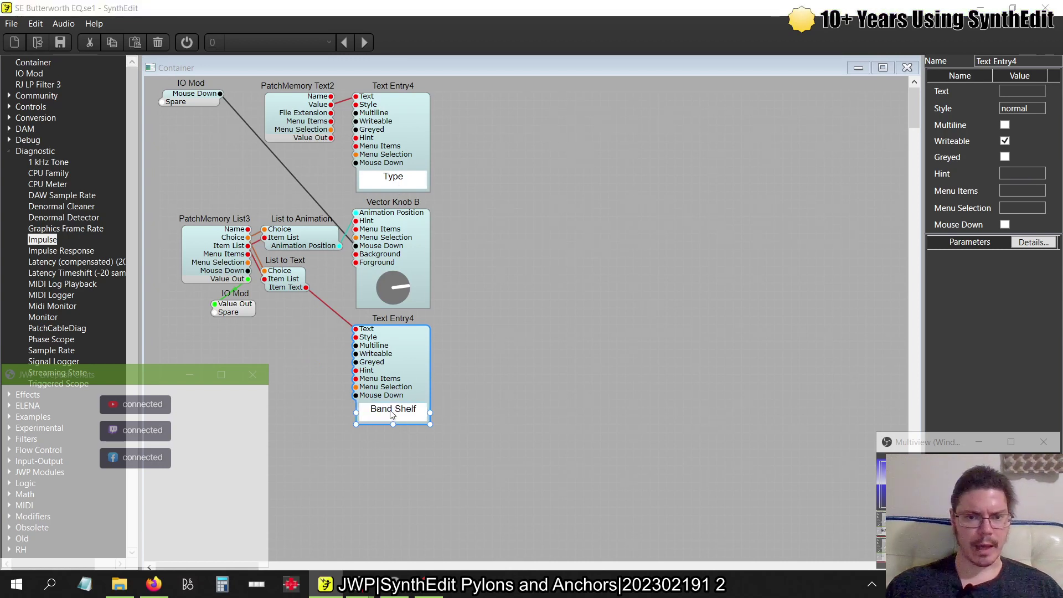
{"action": "left_click", "coordinate": [392, 413]}
{"action": "key", "text": "Return"}
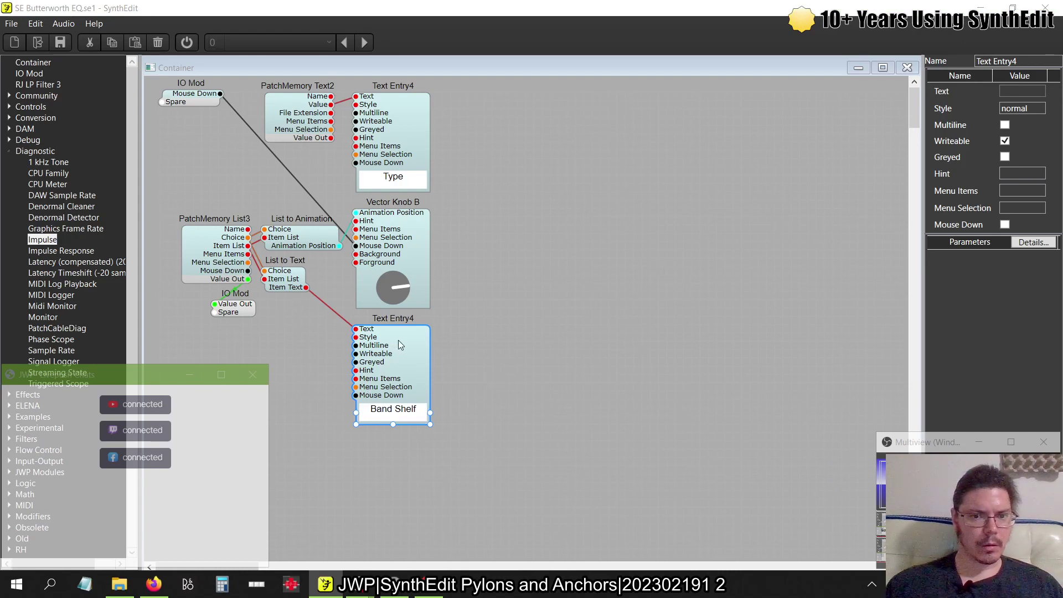
- Move the Value Out IO Mod further below PatchMemory List3 and delete the Band Shelf Text Entry4
{"action": "left_click_drag", "start_coordinate": [247, 305], "coordinate": [263, 353]}
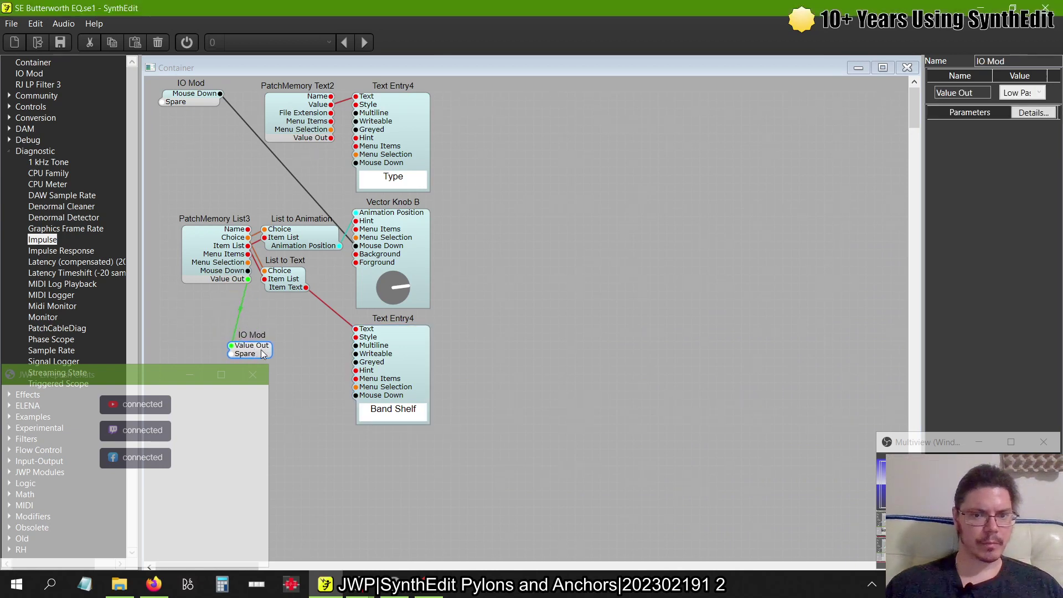
{"action": "left_click", "coordinate": [391, 359]}
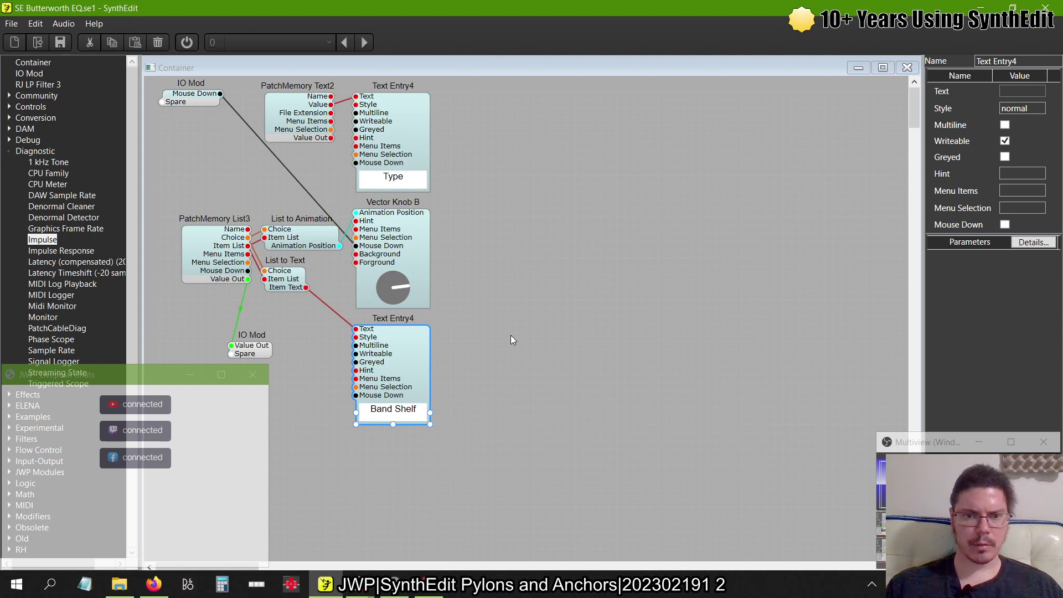
{"action": "key", "text": "Delete"}
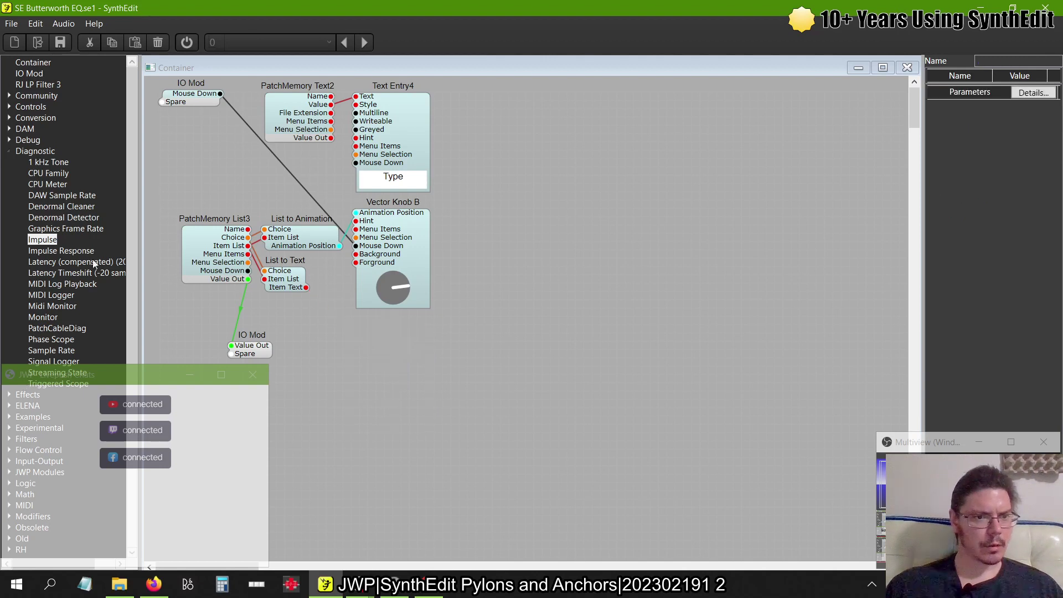
- Insert a List Entry4 sub-control beneath Vector Knob B and increase its height to expose its display area
{"action": "left_click", "coordinate": [10, 151]}
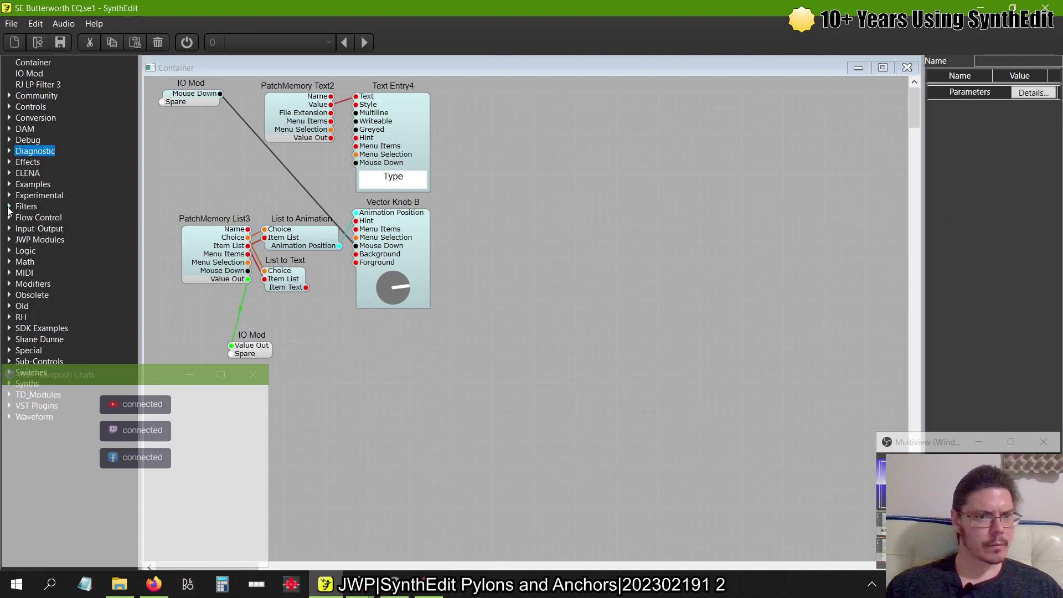
{"action": "left_click", "coordinate": [10, 361]}
{"action": "scroll", "coordinate": [88, 333], "scroll_direction": "down", "scroll_amount": 8}
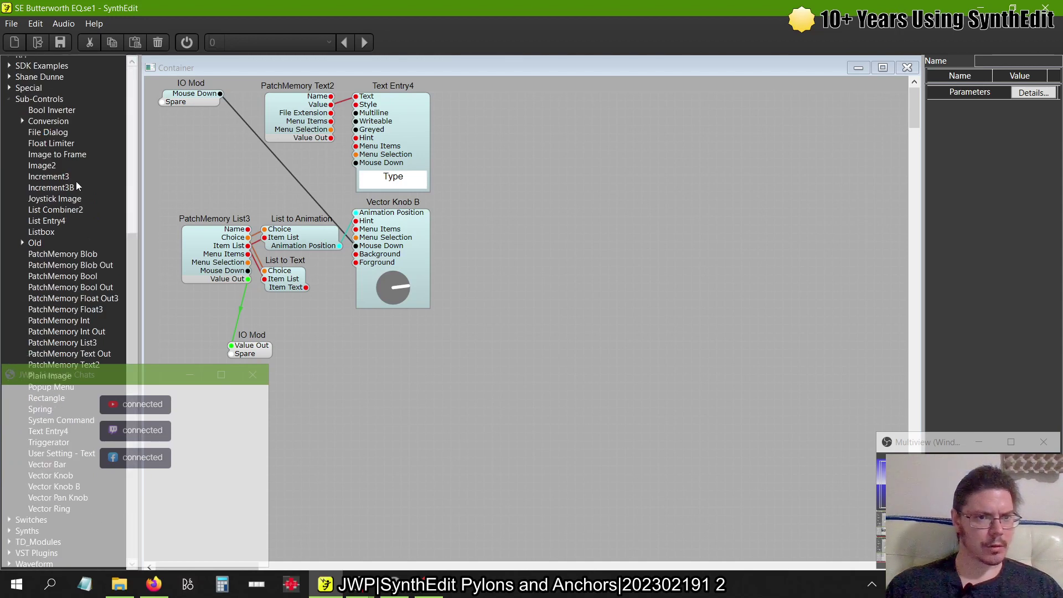
{"action": "left_click_drag", "start_coordinate": [217, 299], "coordinate": [397, 340]}
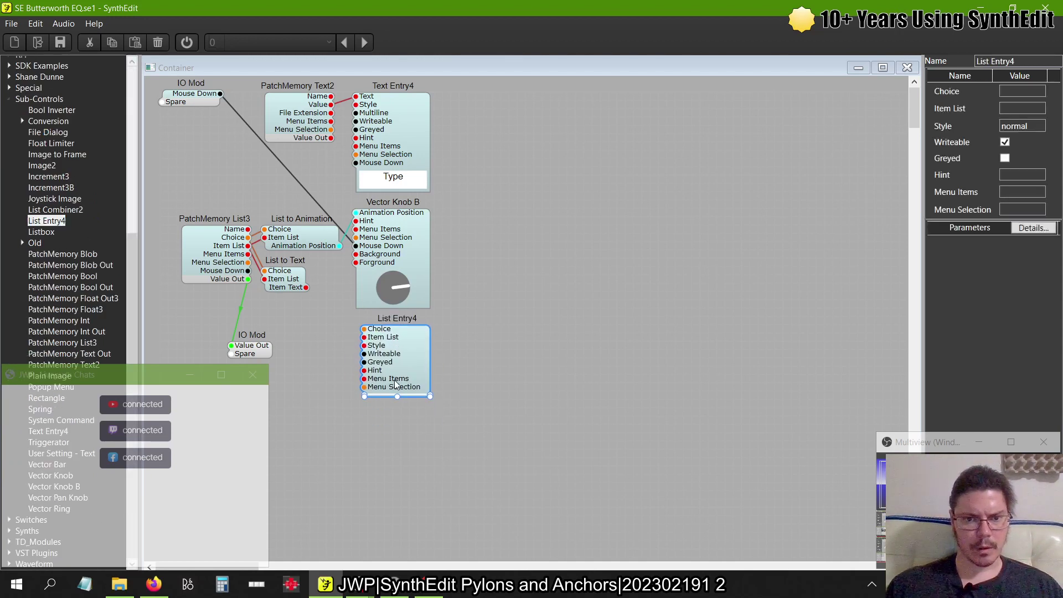
{"action": "left_click_drag", "start_coordinate": [397, 396], "coordinate": [397, 415]}
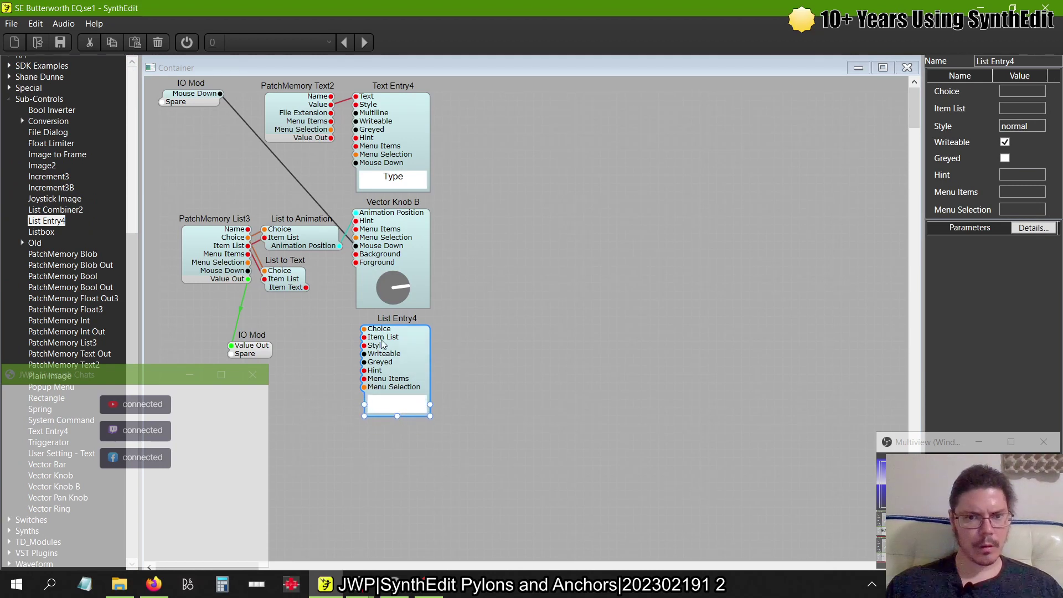
- Connect PatchMemory List3's Choice and Item List to List Entry4, delete List to Text, and align List Entry4 with the knob's left edge
{"action": "mouse_move", "coordinate": [364, 329]}
{"action": "left_mouse_down"}
{"action": "mouse_move", "coordinate": [261, 266]}
{"action": "mouse_move", "coordinate": [252, 235]}
{"action": "mouse_move", "coordinate": [332, 331]}
{"action": "mouse_move", "coordinate": [366, 345]}
{"action": "left_mouse_up"}
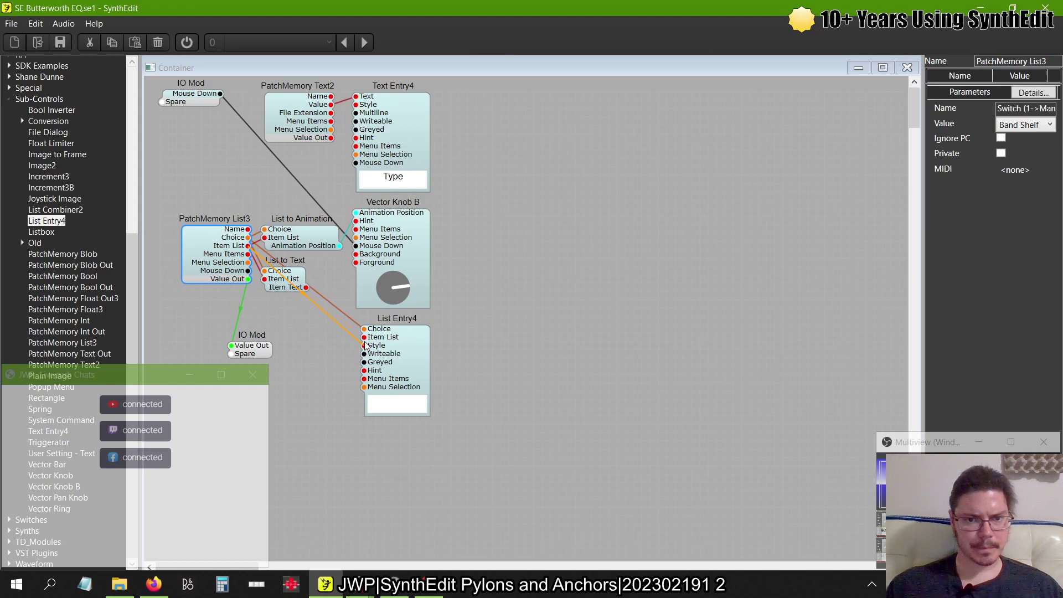
{"action": "left_click_drag", "start_coordinate": [280, 284], "coordinate": [289, 343]}
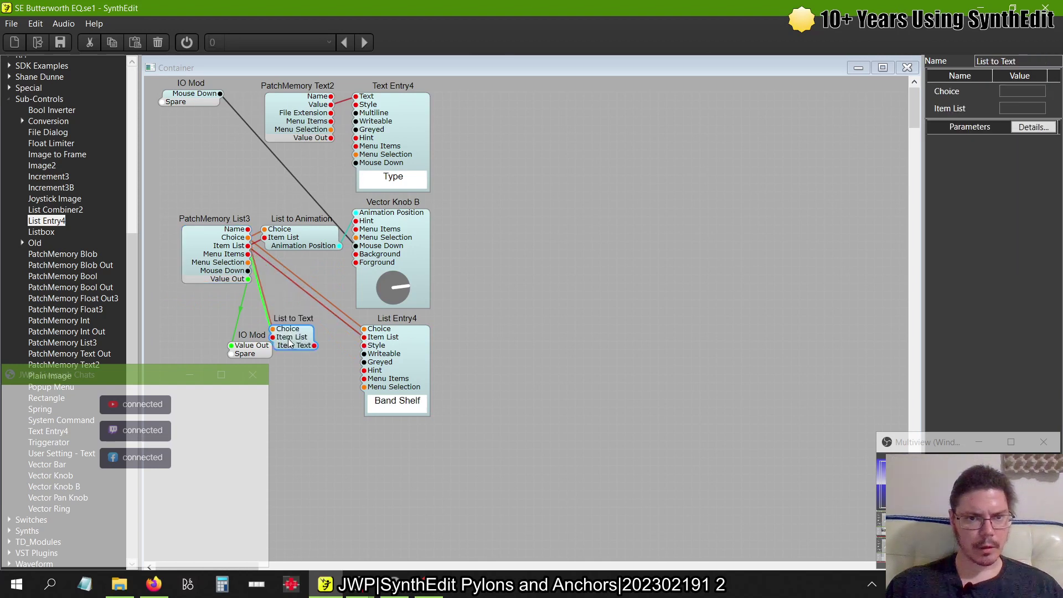
{"action": "key", "text": "Delete"}
{"action": "left_click", "coordinate": [411, 360]}
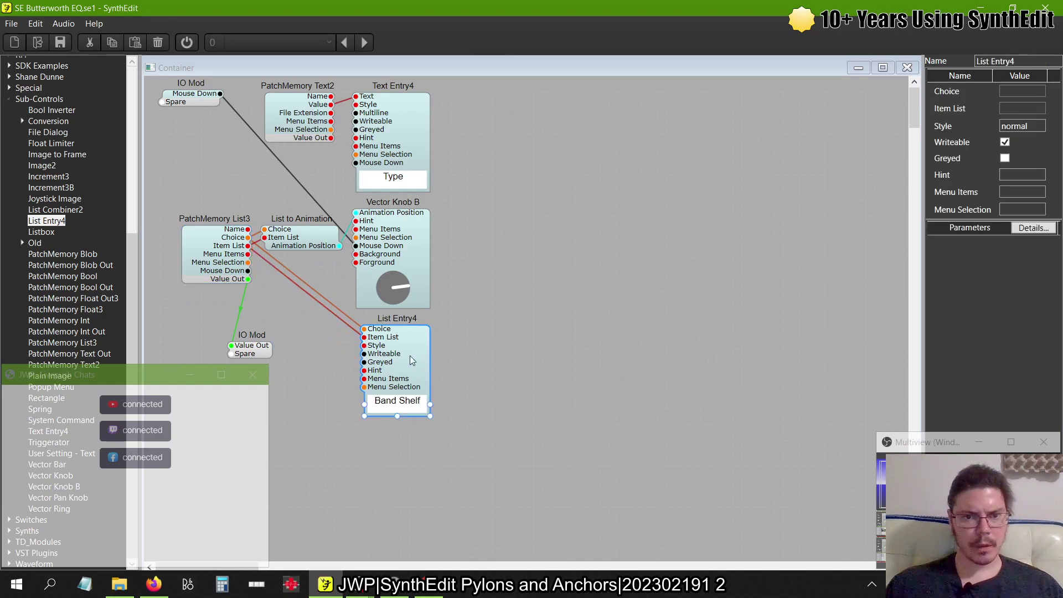
{"action": "mouse_move", "coordinate": [411, 360]}
{"action": "left_mouse_down"}
{"action": "mouse_move", "coordinate": [415, 348]}
{"action": "mouse_move", "coordinate": [420, 360]}
{"action": "left_mouse_up"}
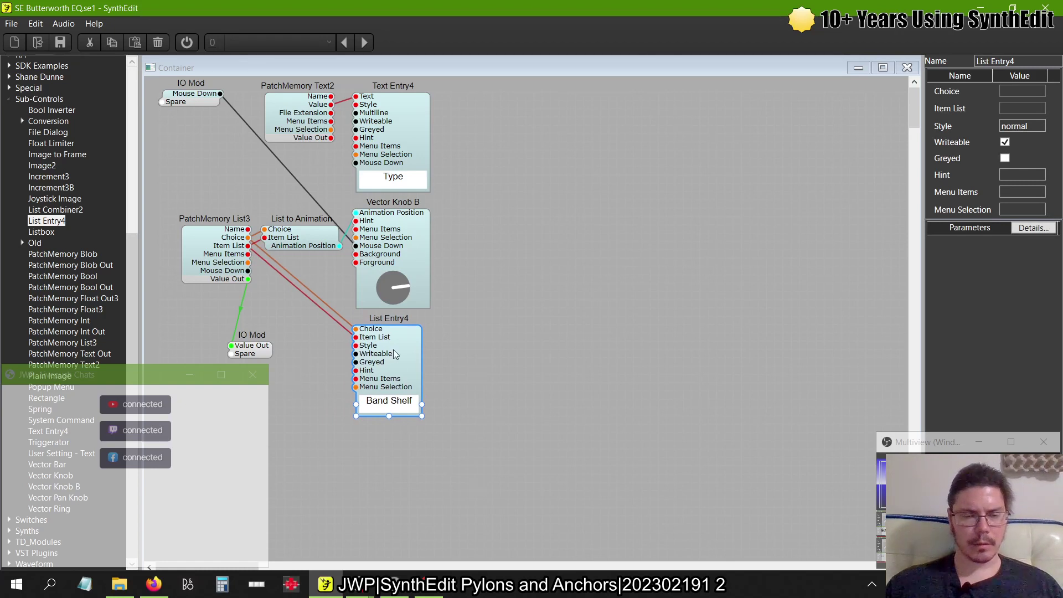
- Open the Type container's panel view and move the Band Shelf list entry directly beneath the knob
{"action": "right_click", "coordinate": [379, 340]}
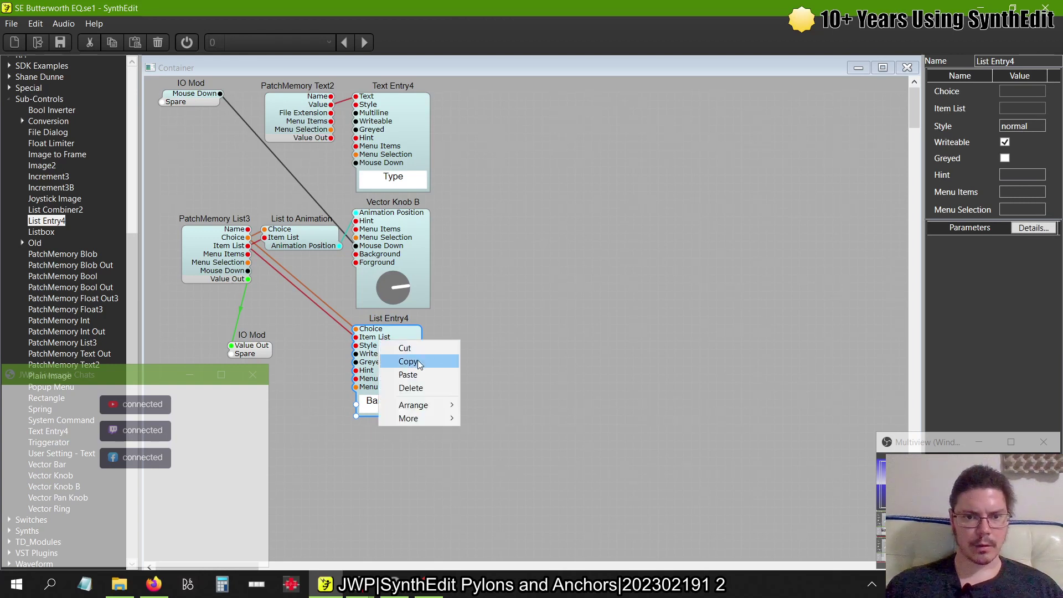
{"action": "right_click", "coordinate": [544, 228]}
{"action": "left_click", "coordinate": [585, 311]}
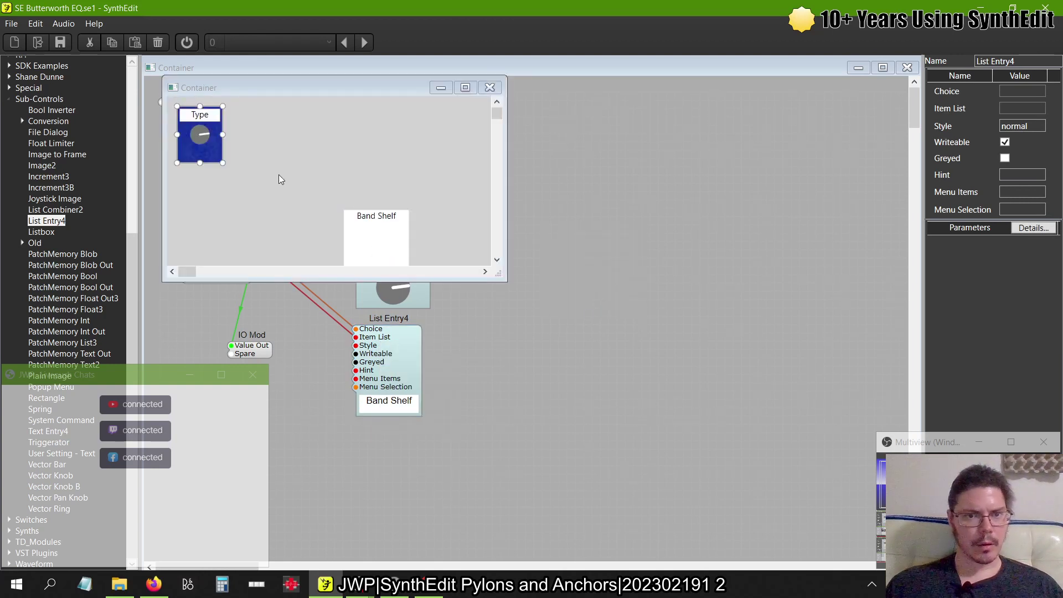
{"action": "left_click", "coordinate": [379, 217]}
{"action": "left_click", "coordinate": [393, 212]}
{"action": "left_click_drag", "start_coordinate": [393, 212], "coordinate": [222, 178]}
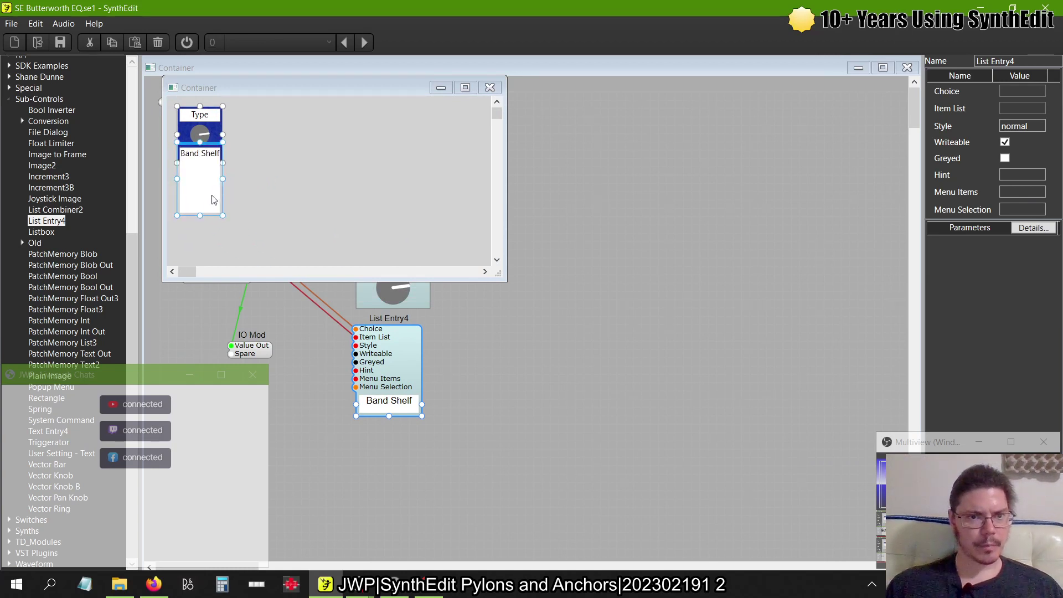
- Test the list entry by choosing Band Reject, return it to Band Shelf, and close the panel view
{"action": "left_click", "coordinate": [197, 160]}
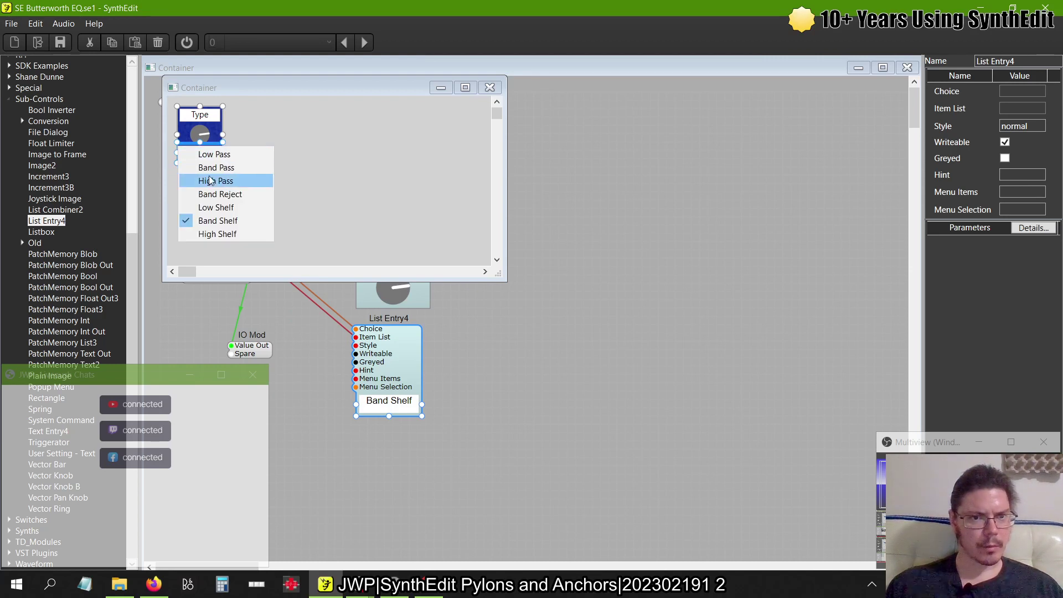
{"action": "left_click", "coordinate": [218, 194]}
{"action": "left_click", "coordinate": [206, 158]}
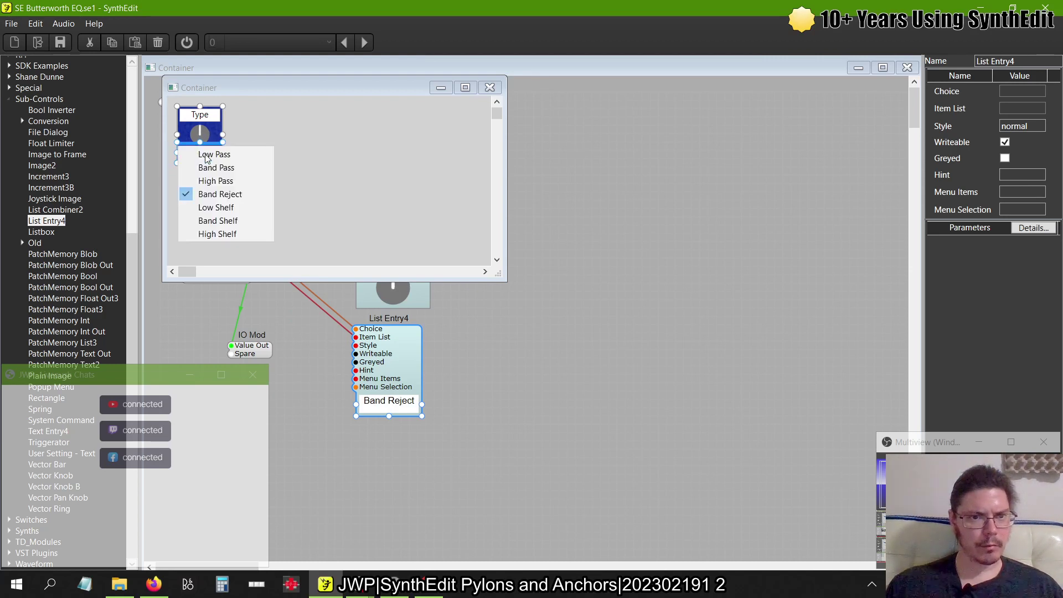
{"action": "left_click", "coordinate": [217, 220]}
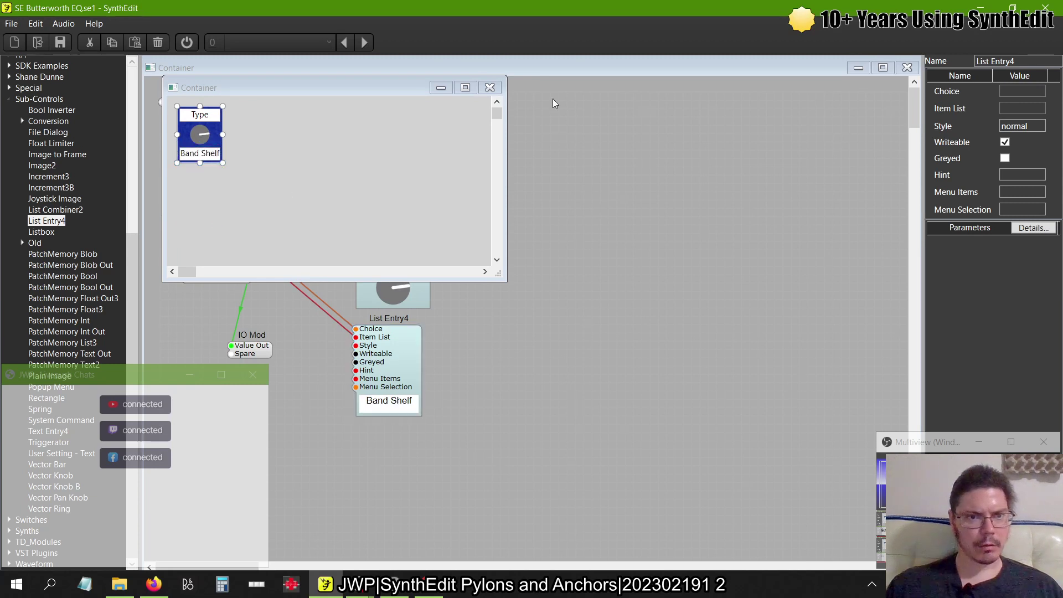
{"action": "left_click", "coordinate": [490, 88]}
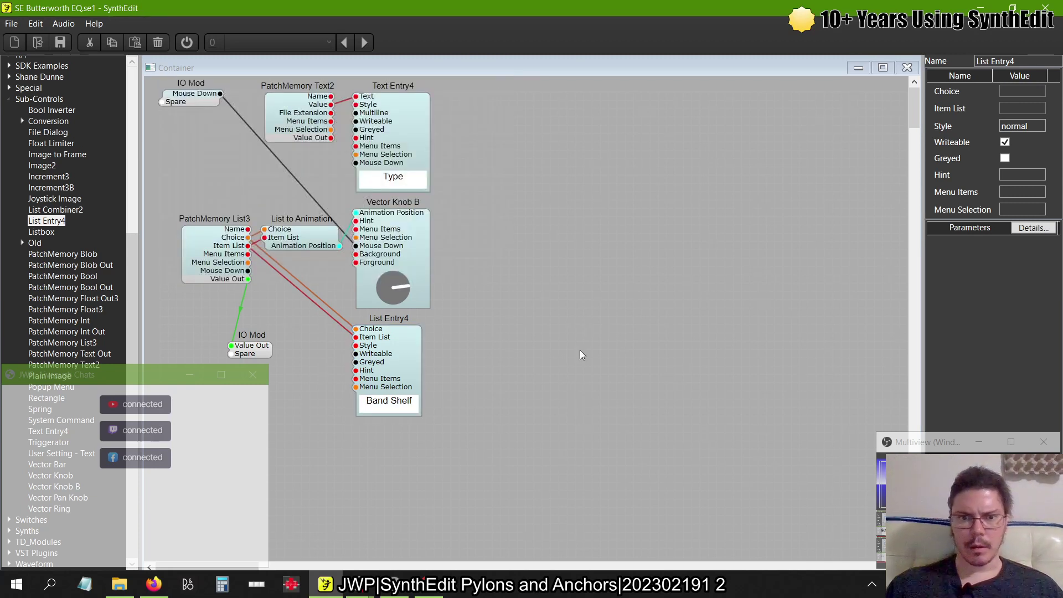
- Copy List Entry4, close the Type container, and open the structure of the Poles container
{"action": "left_click", "coordinate": [400, 365]}
{"action": "right_click", "coordinate": [400, 365]}
{"action": "left_click", "coordinate": [441, 386]}
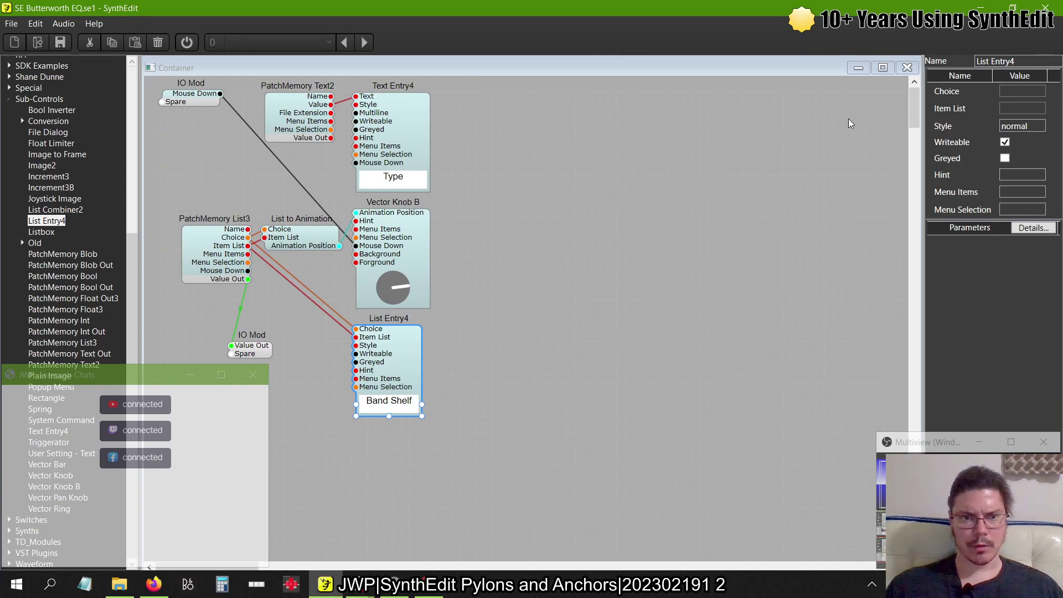
{"action": "left_click", "coordinate": [908, 69]}
{"action": "scroll", "coordinate": [449, 347], "scroll_direction": "down", "scroll_amount": 5}
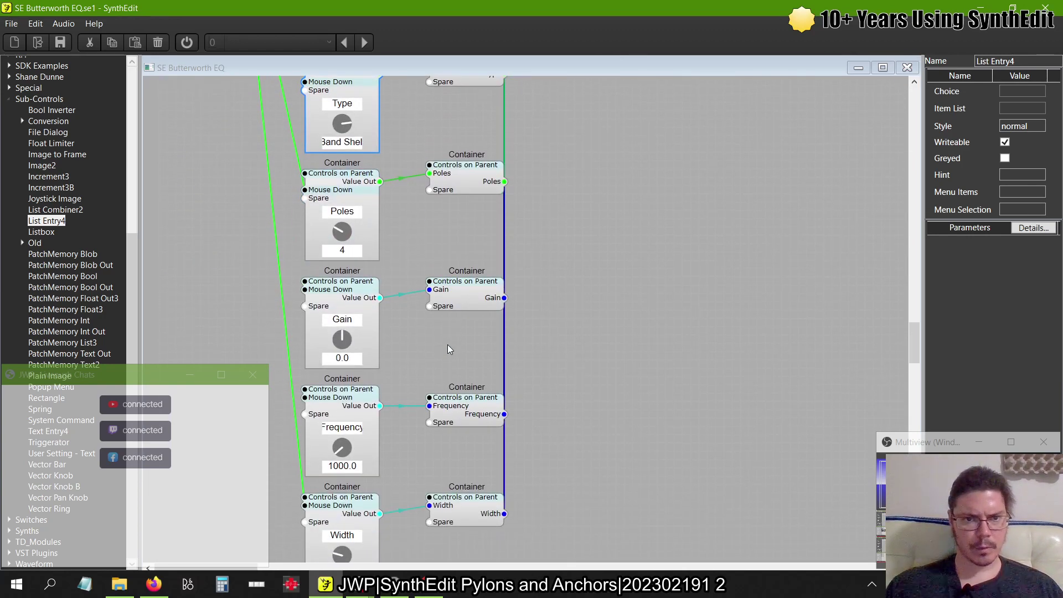
{"action": "scroll", "coordinate": [447, 344], "scroll_direction": "up", "scroll_amount": 1}
{"action": "double_click", "coordinate": [360, 235]}
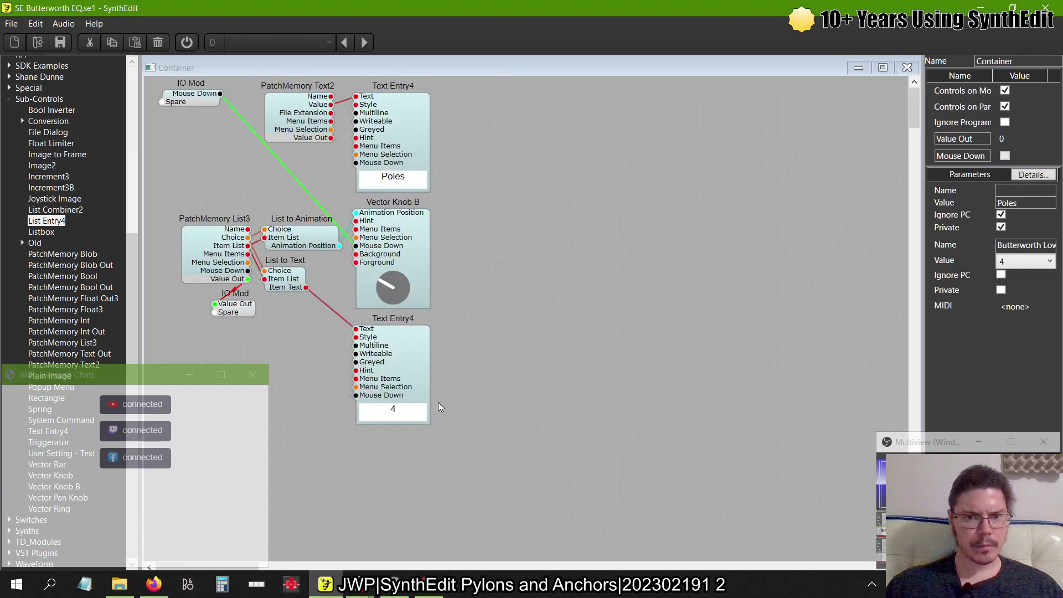
- Enter 24 in the value Text Entry4 below the Poles knob and select that module
{"action": "left_click", "coordinate": [424, 410]}
{"action": "left_click", "coordinate": [405, 414]}
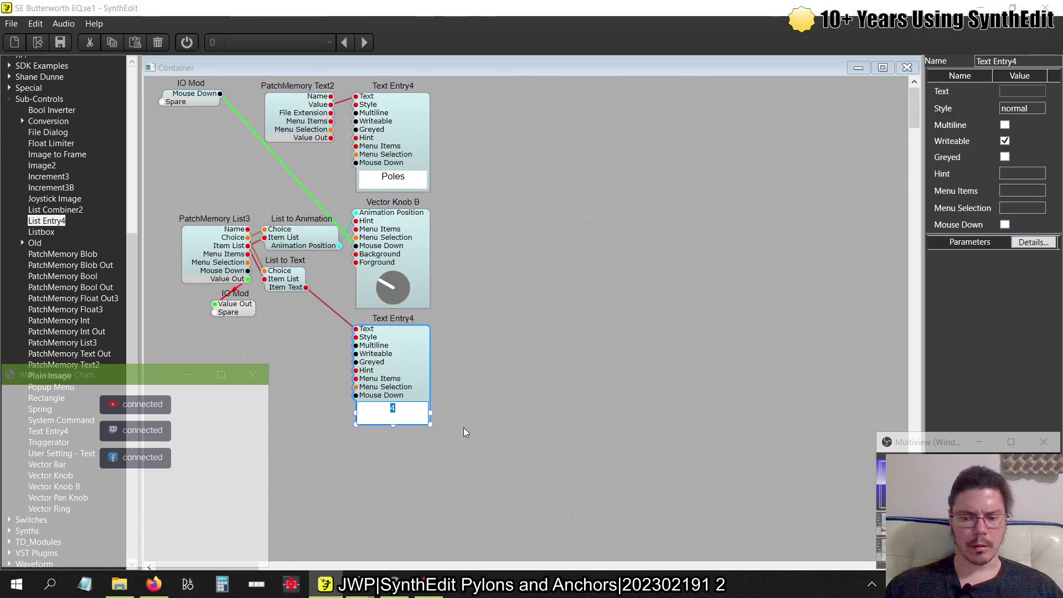
{"action": "type", "text": "24"}
{"action": "key", "text": "Return"}
{"action": "left_click", "coordinate": [397, 359]}
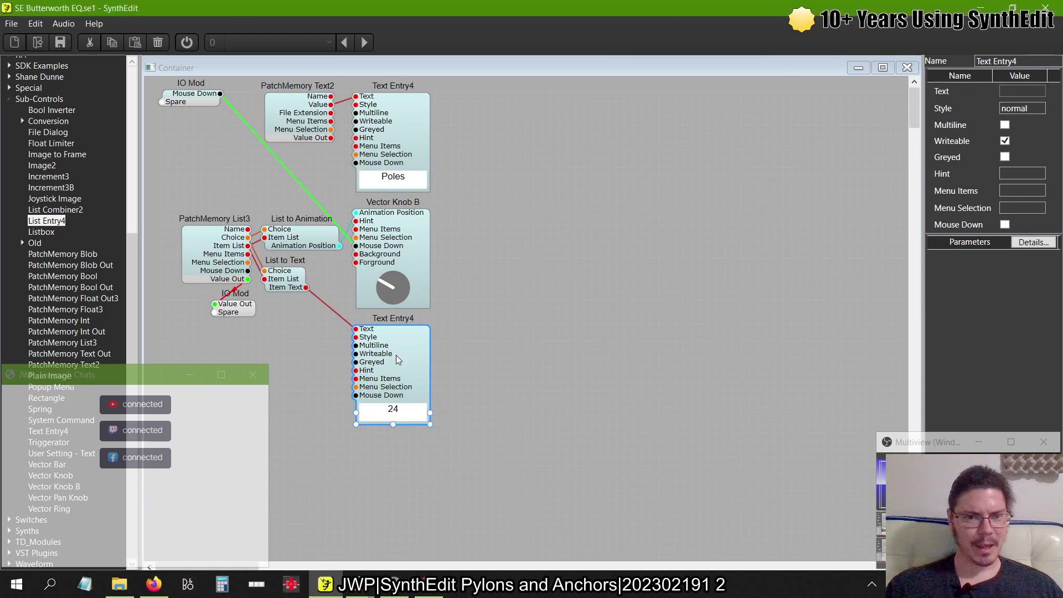
- Replace the value Text Entry4 and List to Text modules with the copied List Entry4, wired to PatchMemory List3's Choice and Item List
{"action": "key", "text": "Delete"}
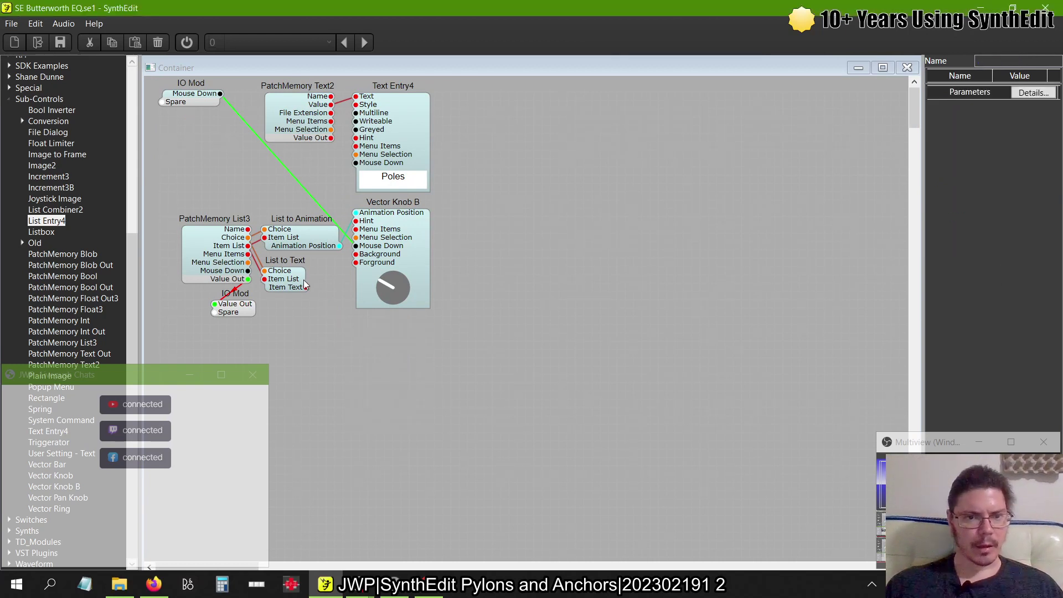
{"action": "left_click", "coordinate": [292, 286]}
{"action": "right_click", "coordinate": [380, 336]}
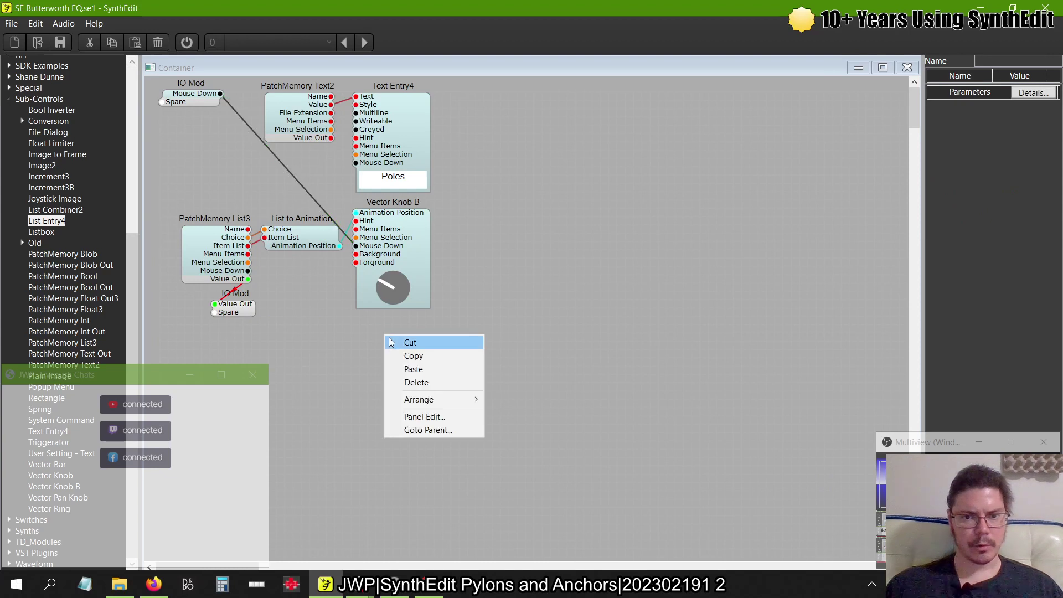
{"action": "left_click", "coordinate": [410, 367]}
{"action": "left_click_drag", "start_coordinate": [427, 367], "coordinate": [403, 357]}
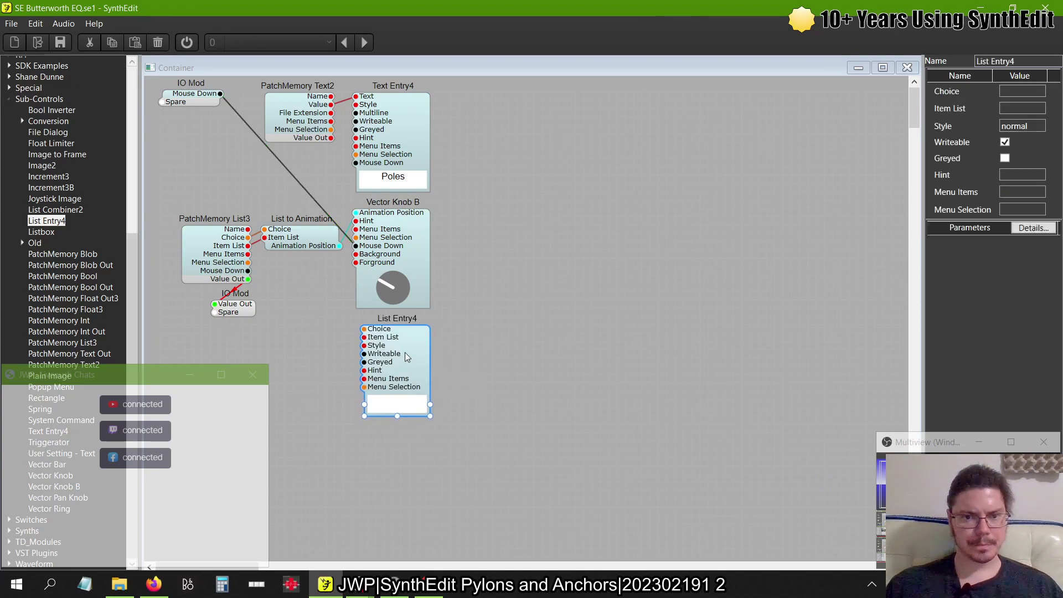
{"action": "left_click_drag", "start_coordinate": [248, 237], "coordinate": [364, 329]}
{"action": "left_click_drag", "start_coordinate": [249, 247], "coordinate": [363, 336]}
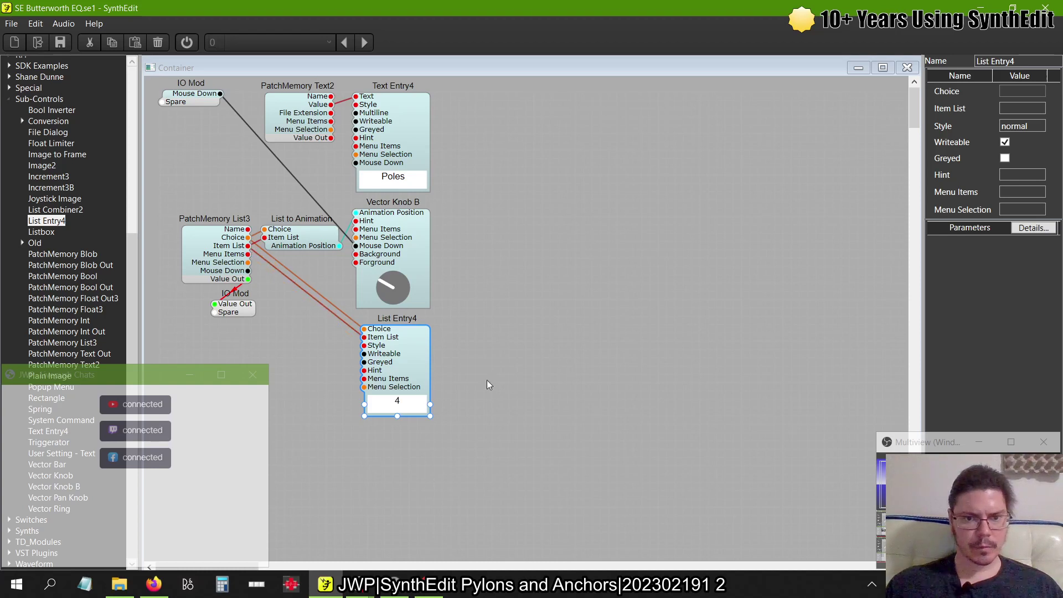
- Place the list entry directly beneath the Poles knob in the container's panel view, and close the panel and the Poles container
{"action": "right_click", "coordinate": [520, 331]}
{"action": "left_click", "coordinate": [550, 410]}
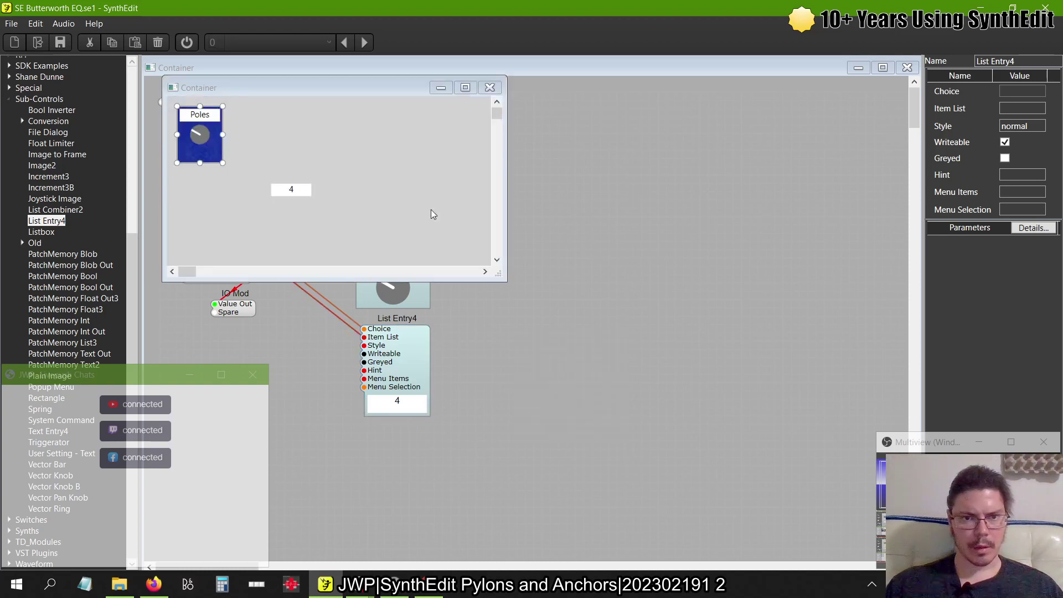
{"action": "left_click", "coordinate": [297, 194]}
{"action": "left_click", "coordinate": [299, 230]}
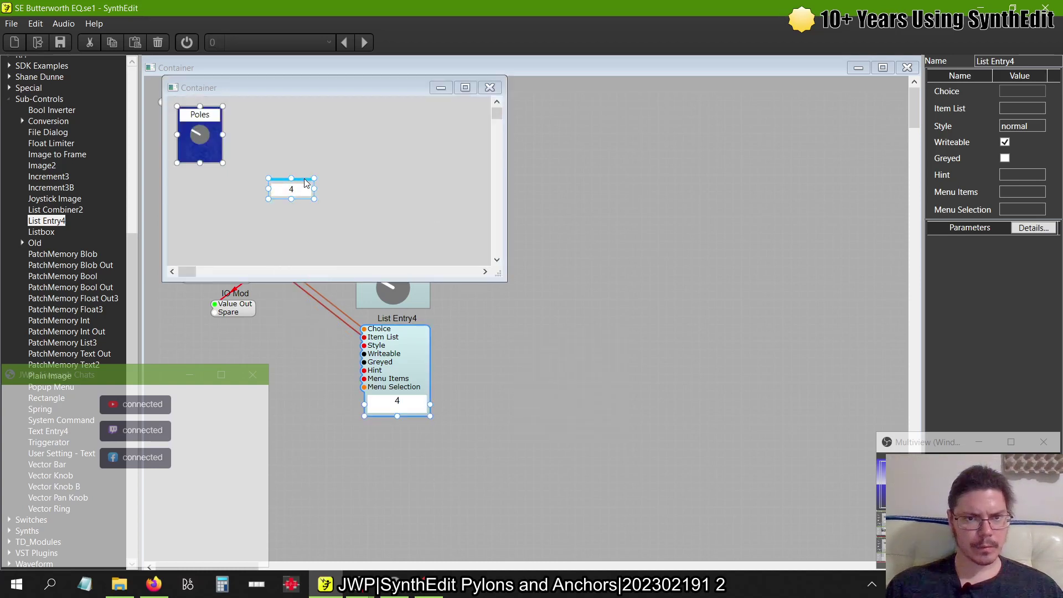
{"action": "left_click_drag", "start_coordinate": [305, 183], "coordinate": [213, 148]}
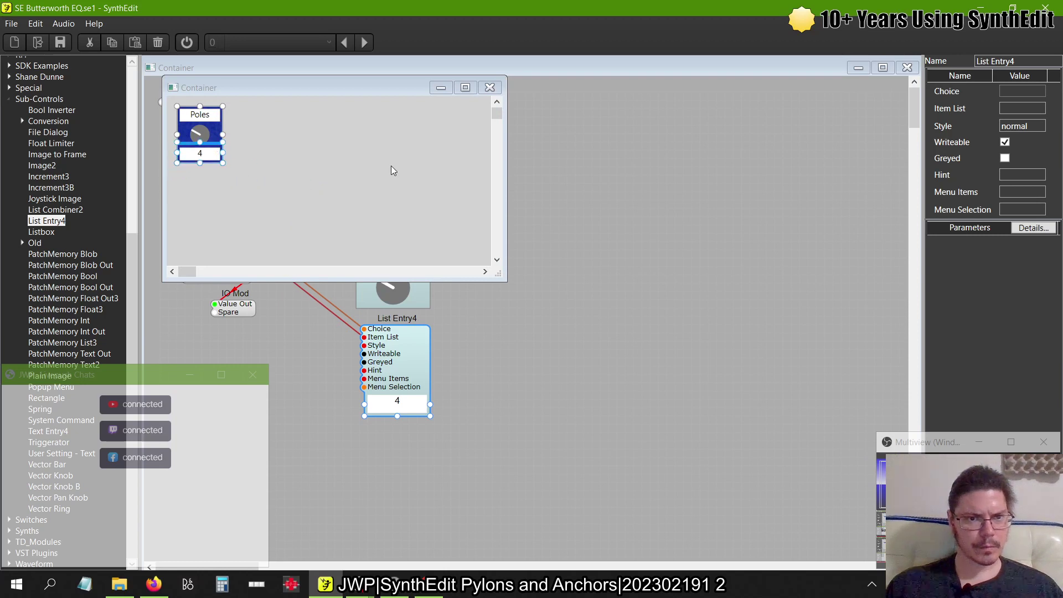
{"action": "left_click", "coordinate": [390, 171]}
{"action": "left_click", "coordinate": [489, 88]}
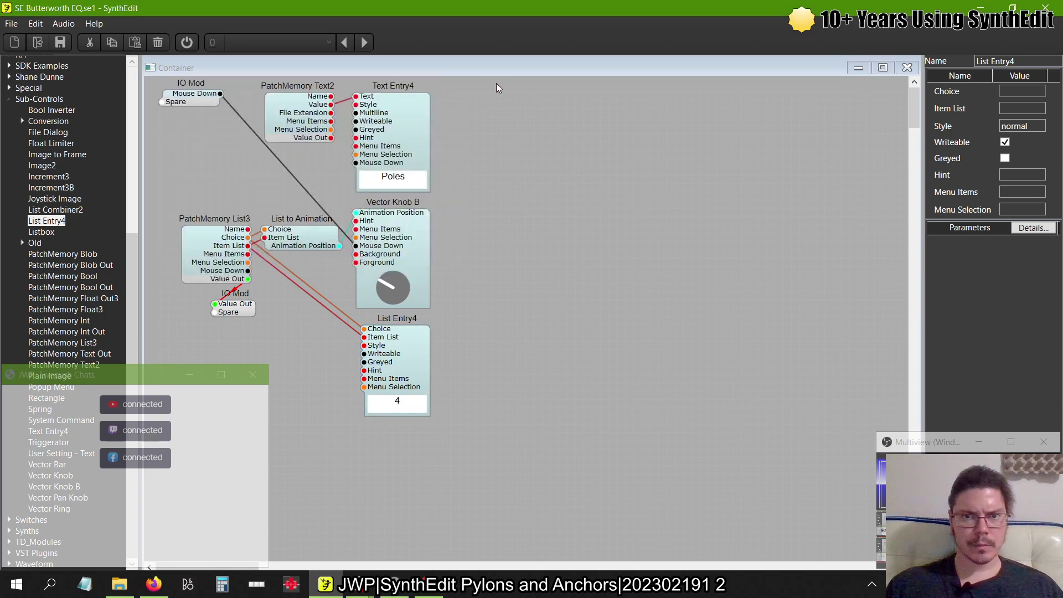
{"action": "left_click", "coordinate": [907, 68]}
- Connect the Poles knob container's Value Out to the Poles input of the container beside it
{"action": "left_click", "coordinate": [342, 240]}
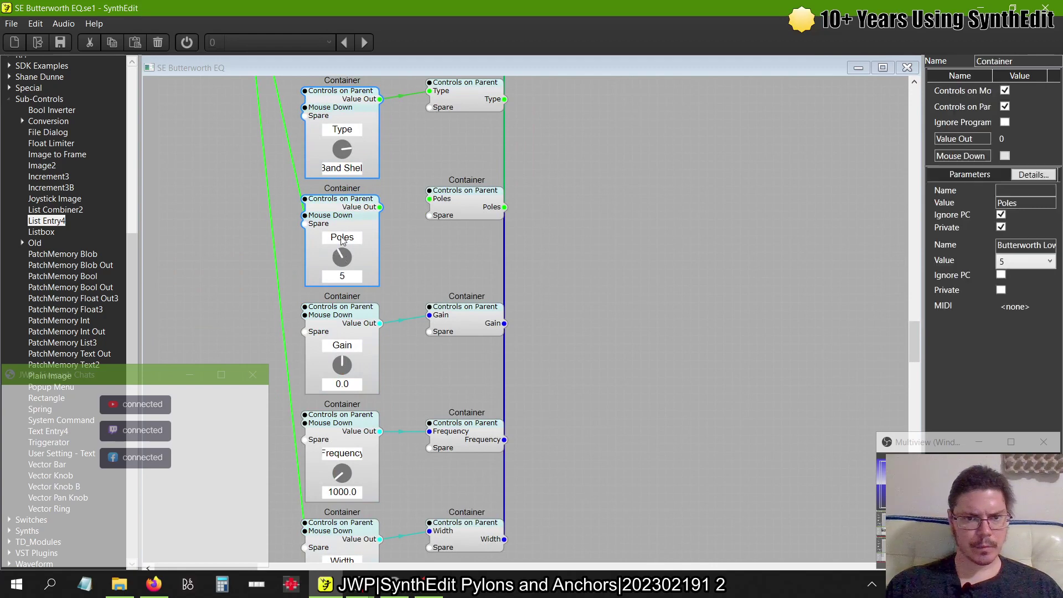
{"action": "left_click_drag", "start_coordinate": [341, 240], "coordinate": [603, 338]}
{"action": "scroll", "coordinate": [620, 305], "scroll_direction": "up", "scroll_amount": 2}
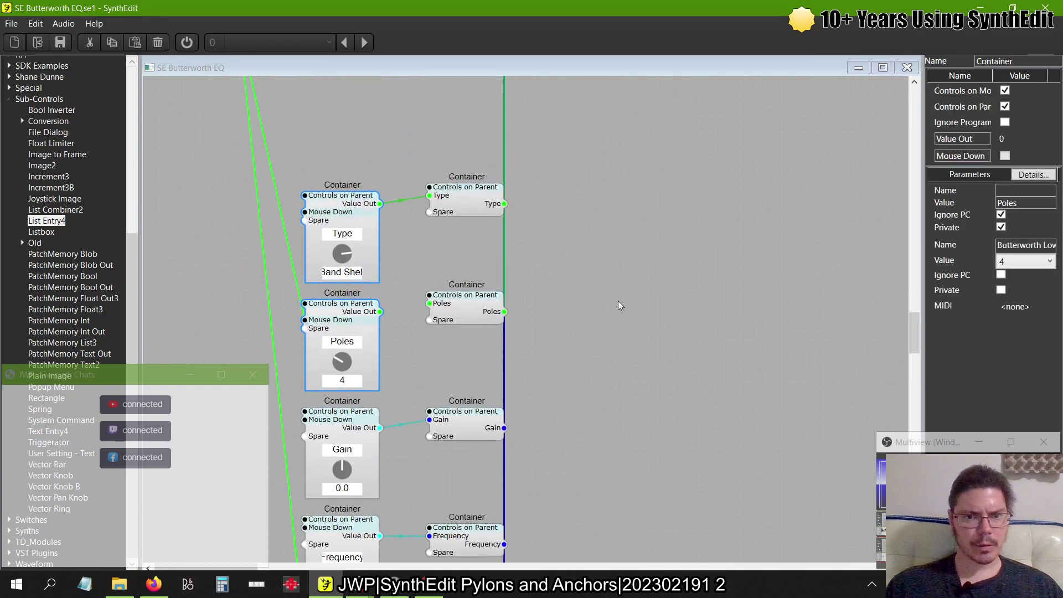
{"action": "left_click_drag", "start_coordinate": [427, 307], "coordinate": [448, 313]}
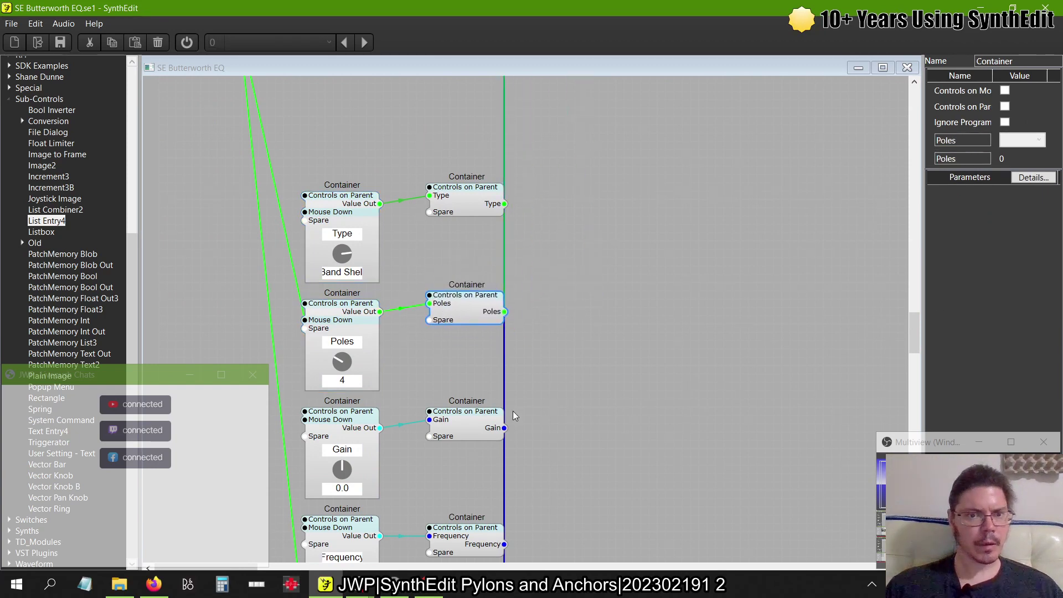
- Try wiring the IO Mod's Mouse Down to the label Text Entry4 inside the Poles container, delete that wire, and close the container
{"action": "scroll", "coordinate": [410, 425], "scroll_direction": "up", "scroll_amount": 1}
{"action": "scroll", "coordinate": [411, 426], "scroll_direction": "down", "scroll_amount": 2}
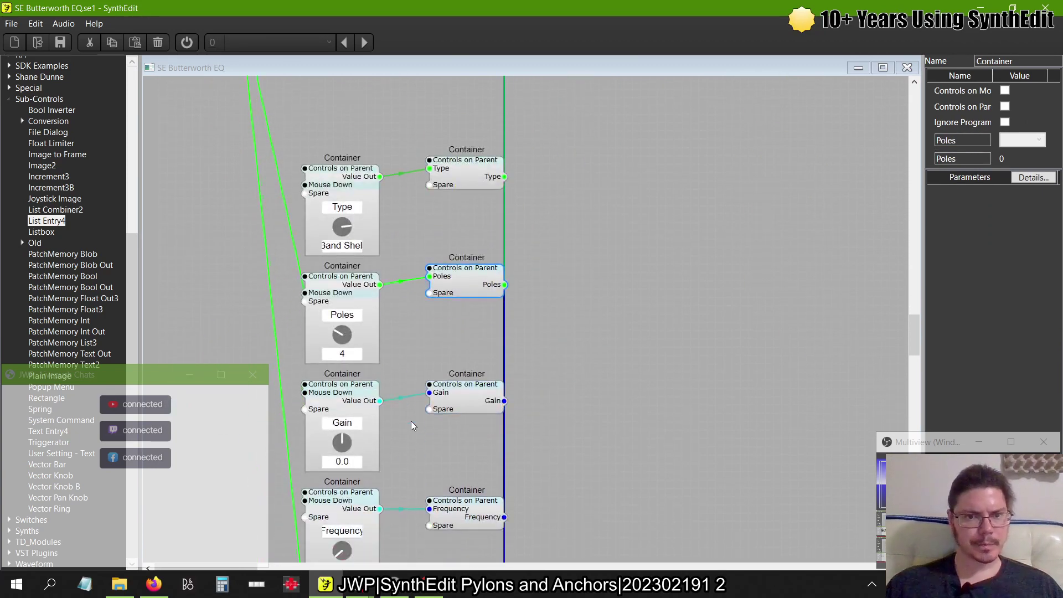
{"action": "scroll", "coordinate": [412, 422], "scroll_direction": "down", "scroll_amount": 11}
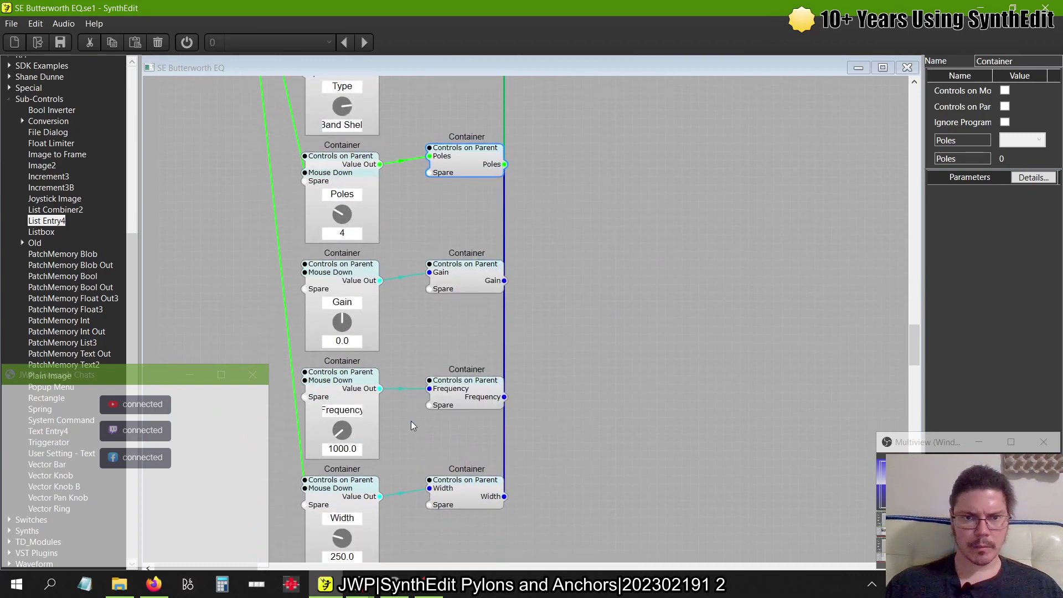
{"action": "scroll", "coordinate": [411, 420], "scroll_direction": "up", "scroll_amount": 17}
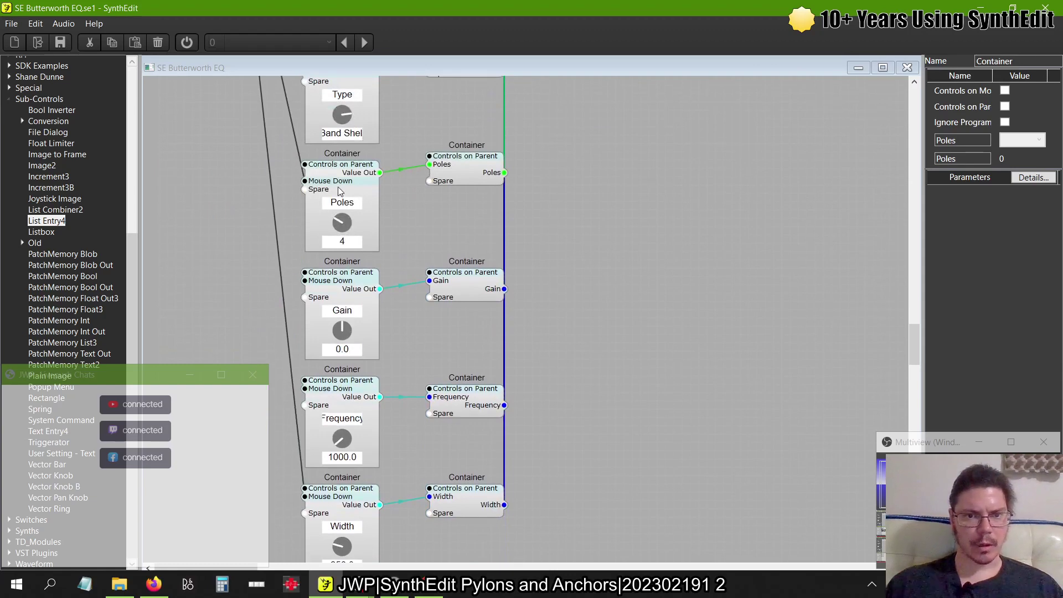
{"action": "double_click", "coordinate": [346, 184]}
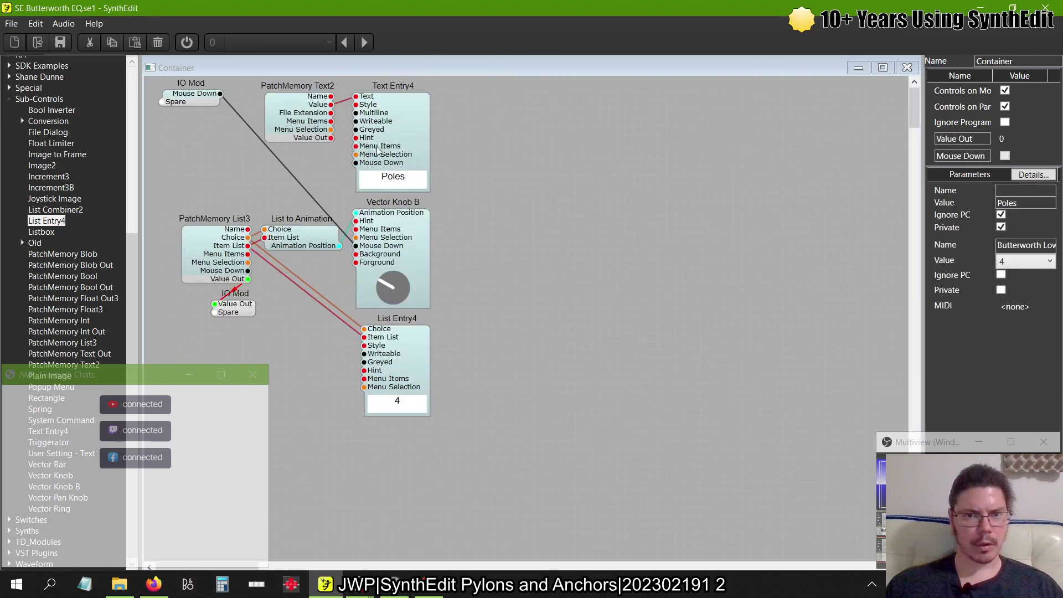
{"action": "left_click_drag", "start_coordinate": [356, 162], "coordinate": [221, 97]}
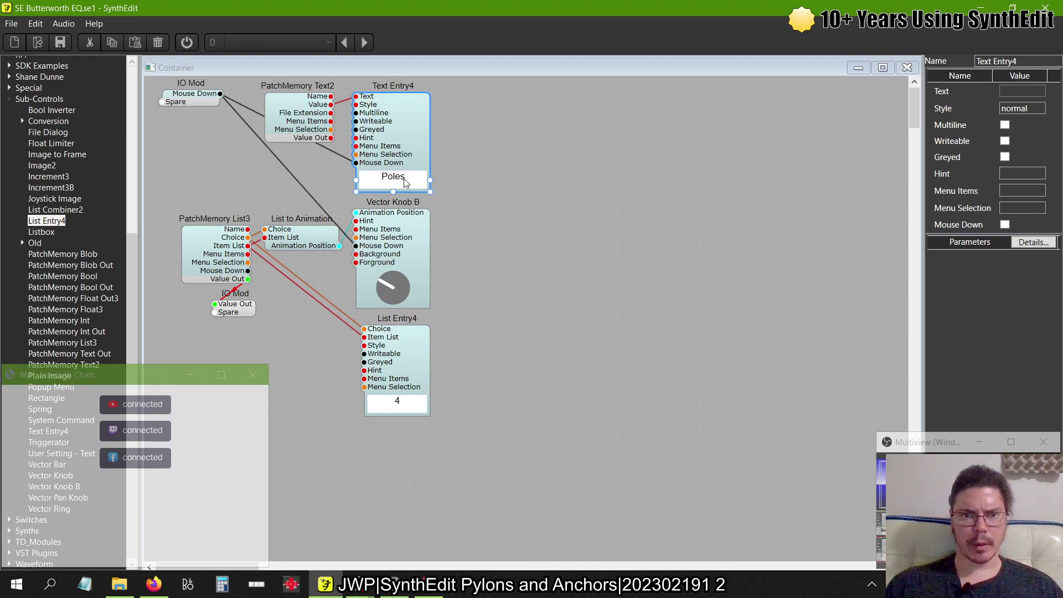
{"action": "left_click", "coordinate": [340, 160]}
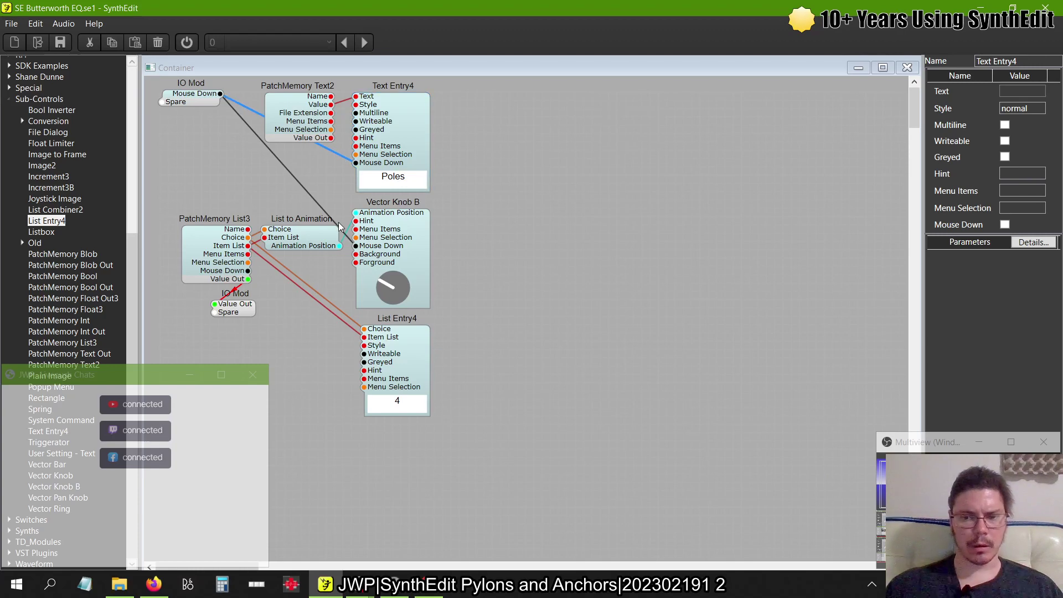
{"action": "key", "text": "Delete"}
{"action": "left_click", "coordinate": [907, 67]}
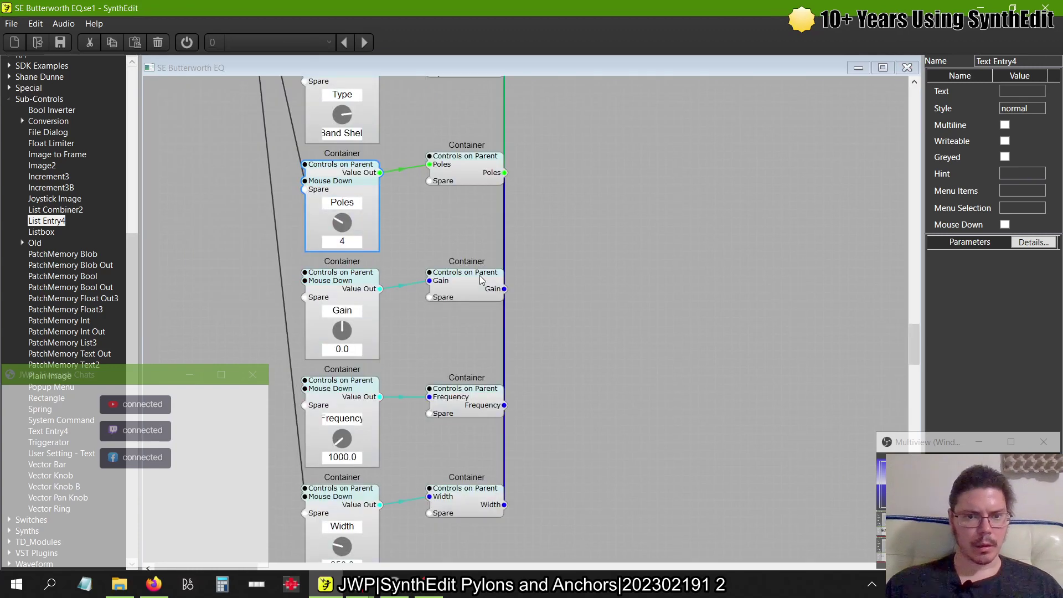
- Connect the value Text Entry4's Mouse Down to the IO Mod inside the Gain container, and close the container
{"action": "double_click", "coordinate": [345, 288]}
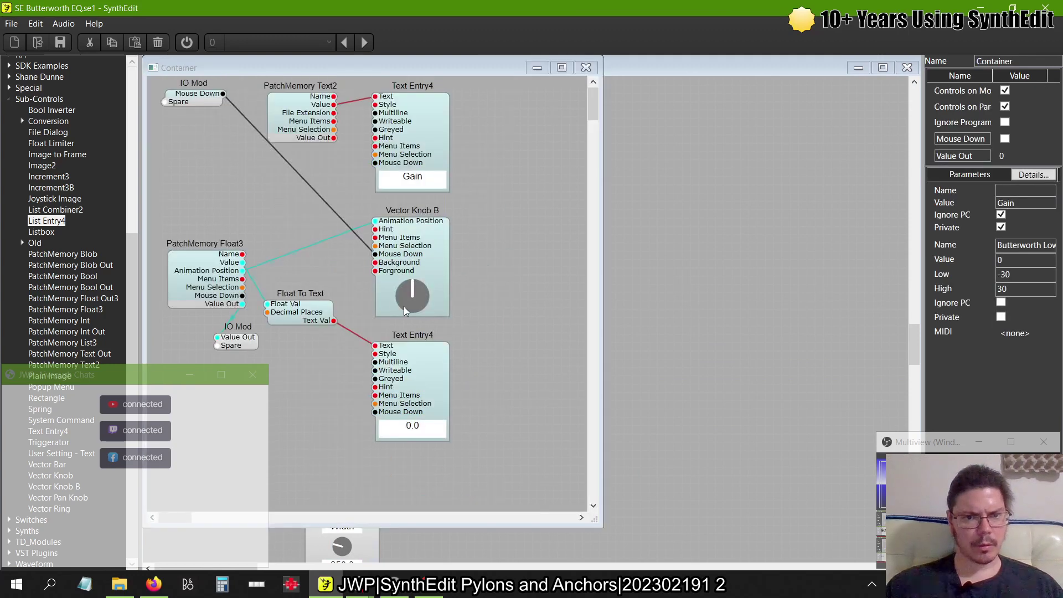
{"action": "left_click", "coordinate": [381, 421]}
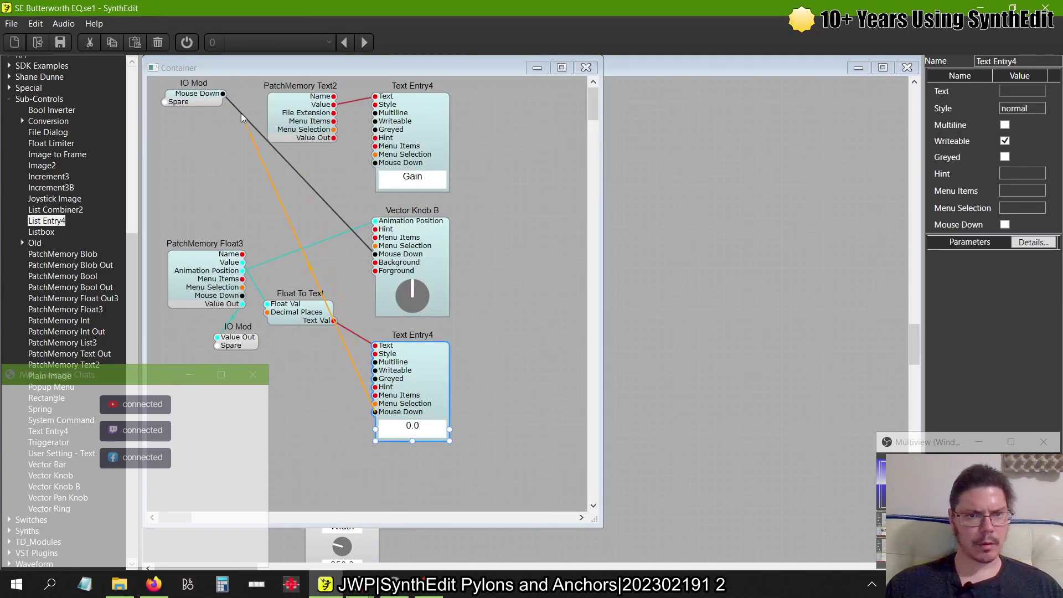
{"action": "left_click_drag", "start_coordinate": [241, 113], "coordinate": [223, 94]}
{"action": "left_click", "coordinate": [586, 67]}
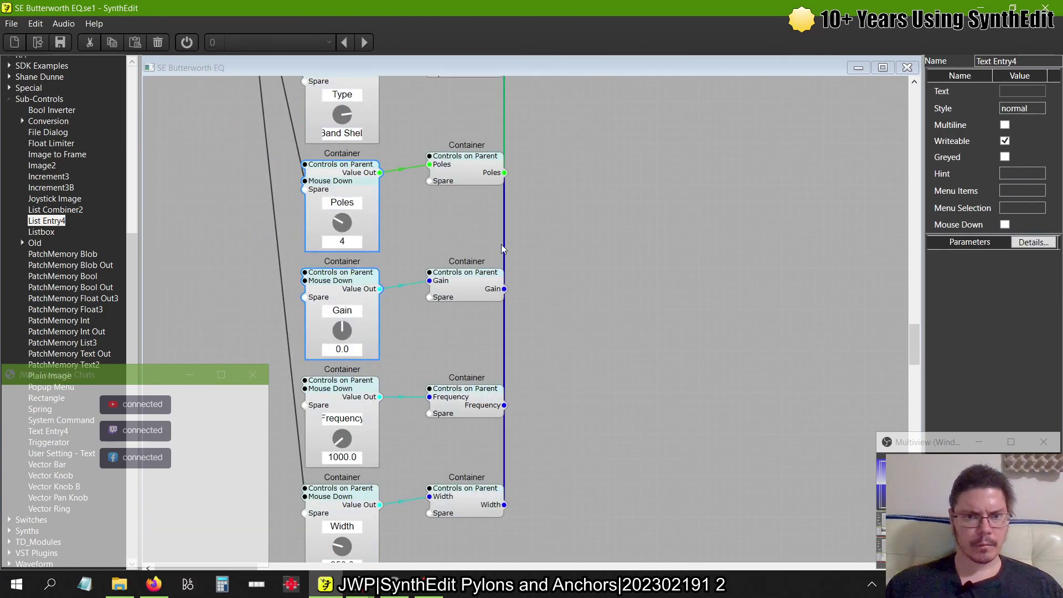
- Try to connect the value Text Entry4's Mouse Down to the IO Mod inside the Frequency container, and close the container
{"action": "scroll", "coordinate": [500, 244], "scroll_direction": "down", "scroll_amount": 3}
{"action": "double_click", "coordinate": [330, 309]}
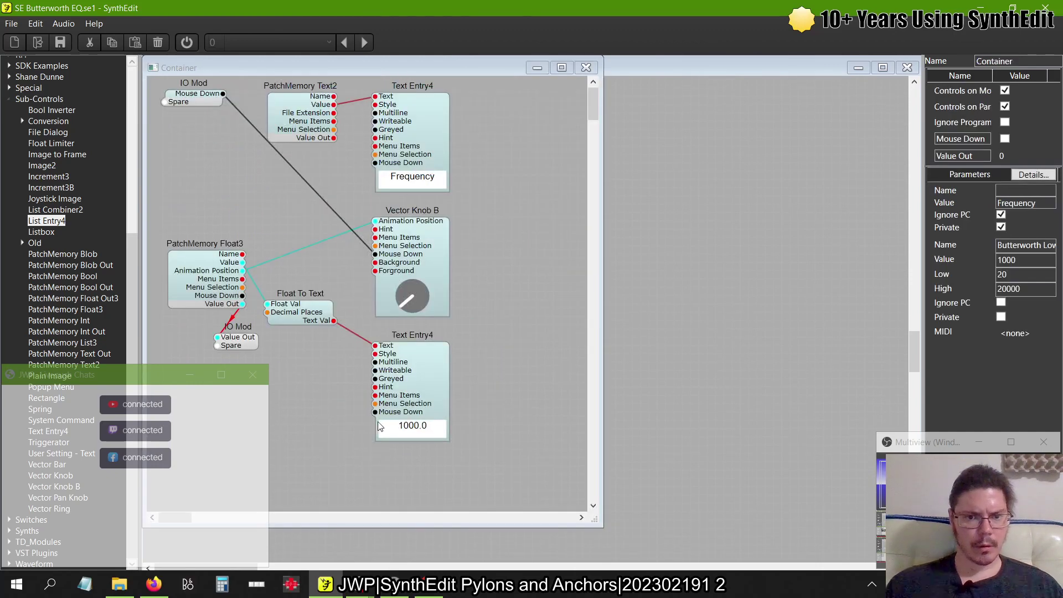
{"action": "left_click_drag", "start_coordinate": [374, 416], "coordinate": [225, 104]}
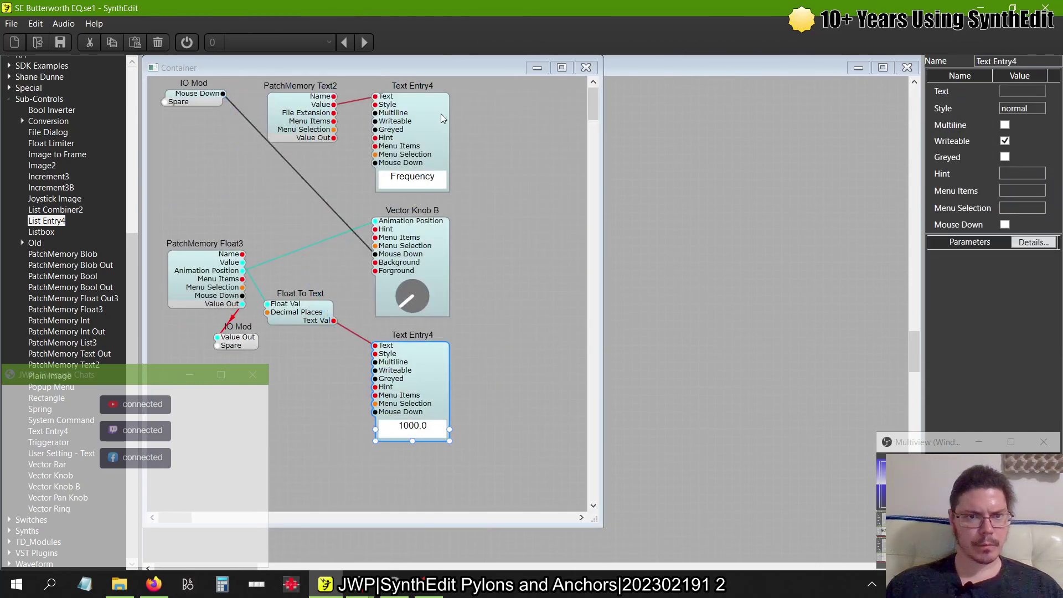
{"action": "left_click", "coordinate": [586, 68]}
- Connect the IO Mod's Mouse Down to the value Text Entry4 inside the Width container, and close the container
{"action": "left_click", "coordinate": [343, 420]}
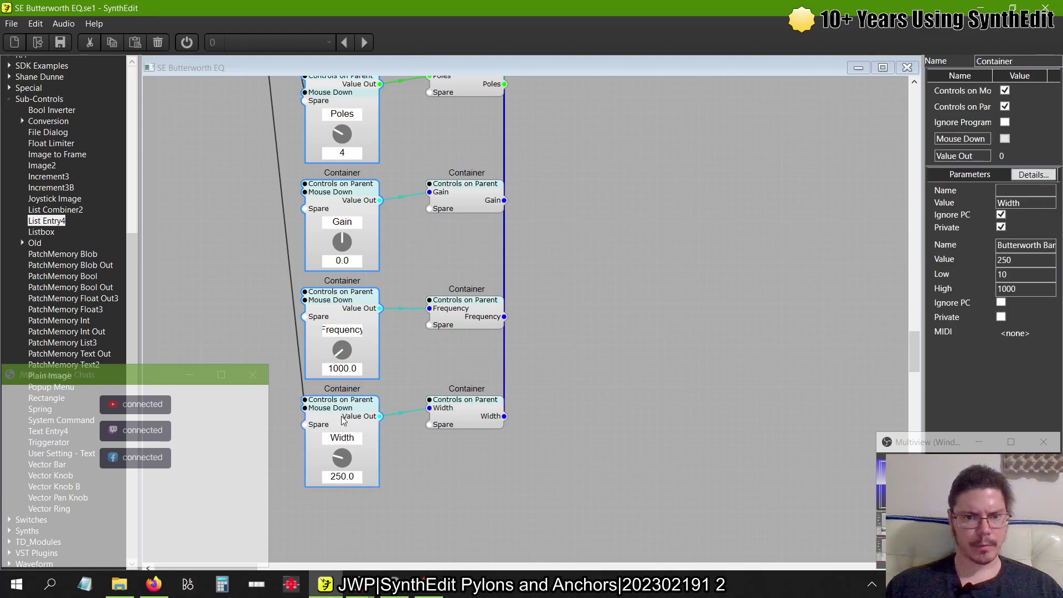
{"action": "double_click", "coordinate": [343, 421]}
{"action": "left_click_drag", "start_coordinate": [224, 93], "coordinate": [365, 411]}
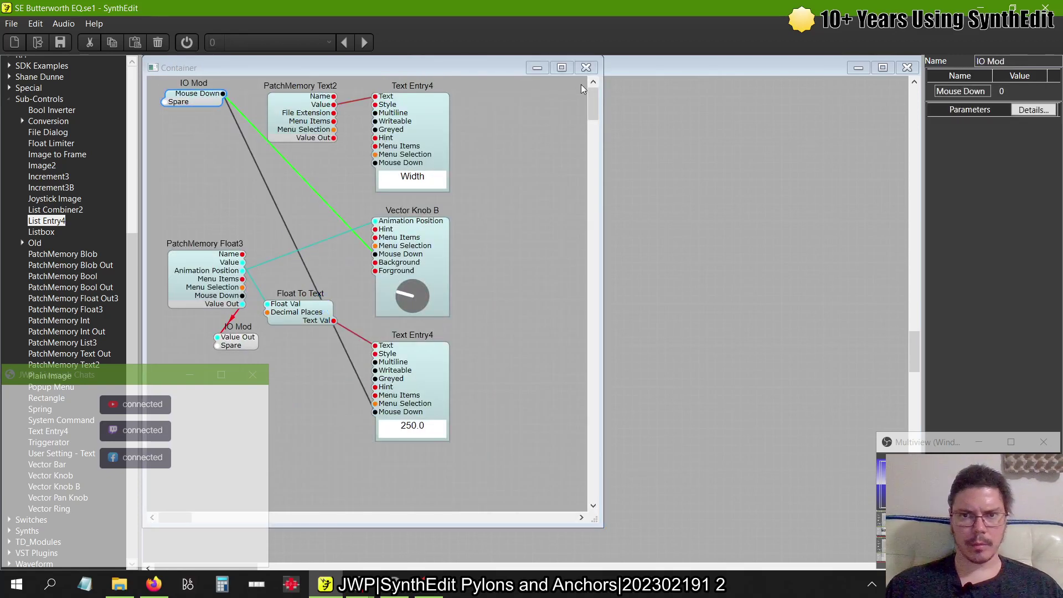
{"action": "left_click", "coordinate": [586, 67]}
- Wire the PatchMemory Bool's Value to the Mouse Down inputs of the Type and Gain containers, and place the module above the knob containers
{"action": "scroll", "coordinate": [403, 284], "scroll_direction": "up", "scroll_amount": 5}
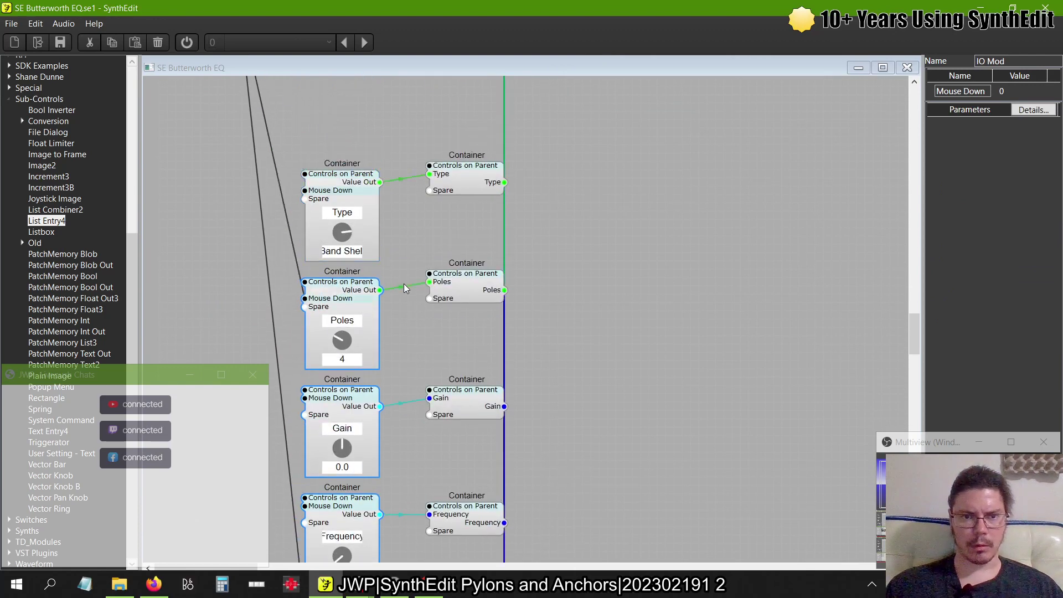
{"action": "scroll", "coordinate": [267, 180], "scroll_direction": "up", "scroll_amount": 2}
{"action": "left_click_drag", "start_coordinate": [206, 188], "coordinate": [201, 158]}
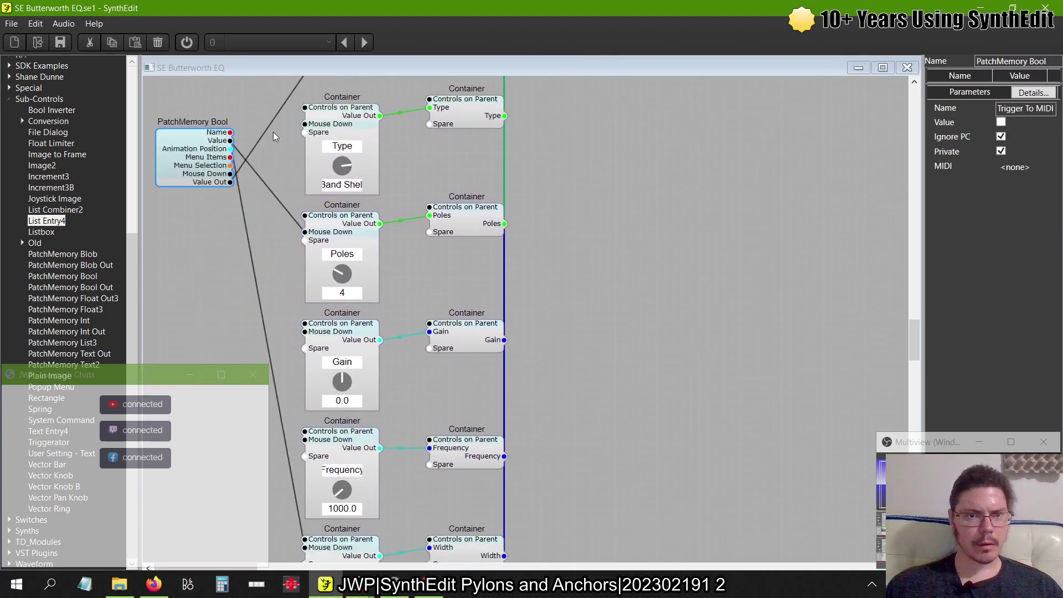
{"action": "left_click_drag", "start_coordinate": [305, 124], "coordinate": [231, 140]}
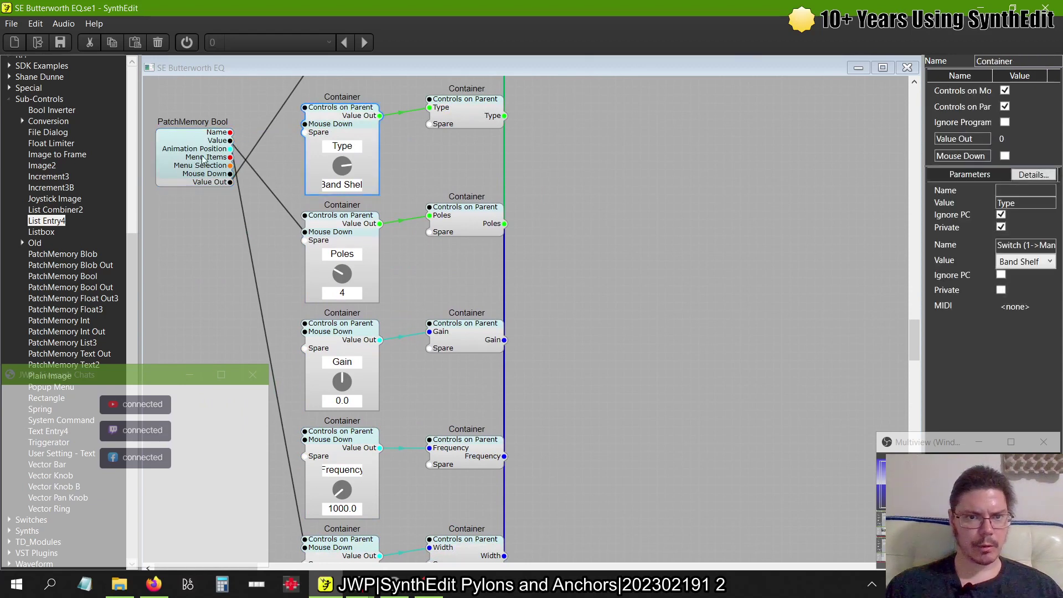
{"action": "left_click_drag", "start_coordinate": [195, 183], "coordinate": [203, 324]}
{"action": "left_click", "coordinate": [310, 336]}
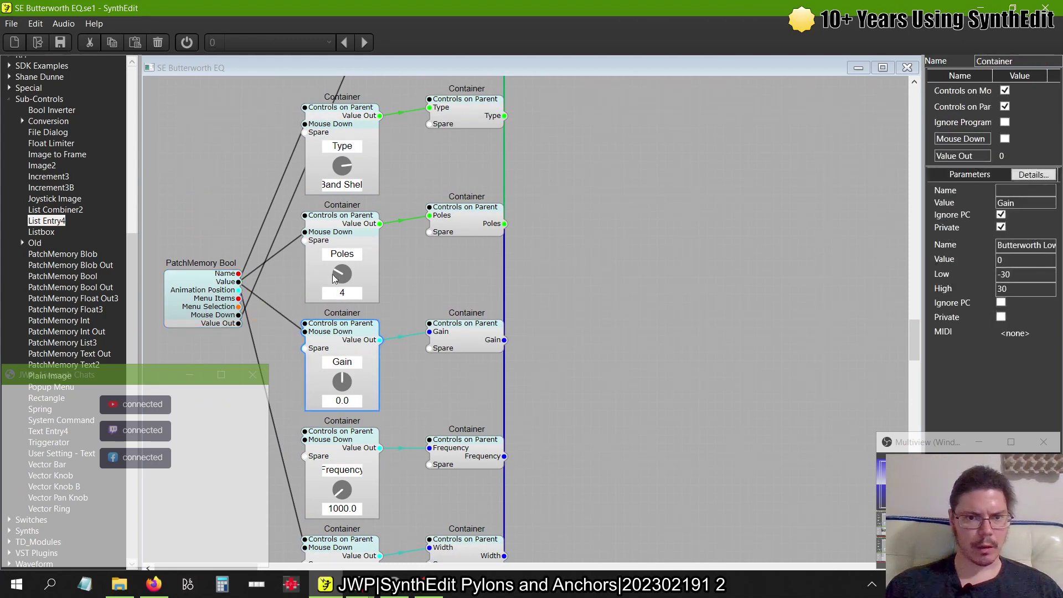
{"action": "left_click", "coordinate": [212, 293]}
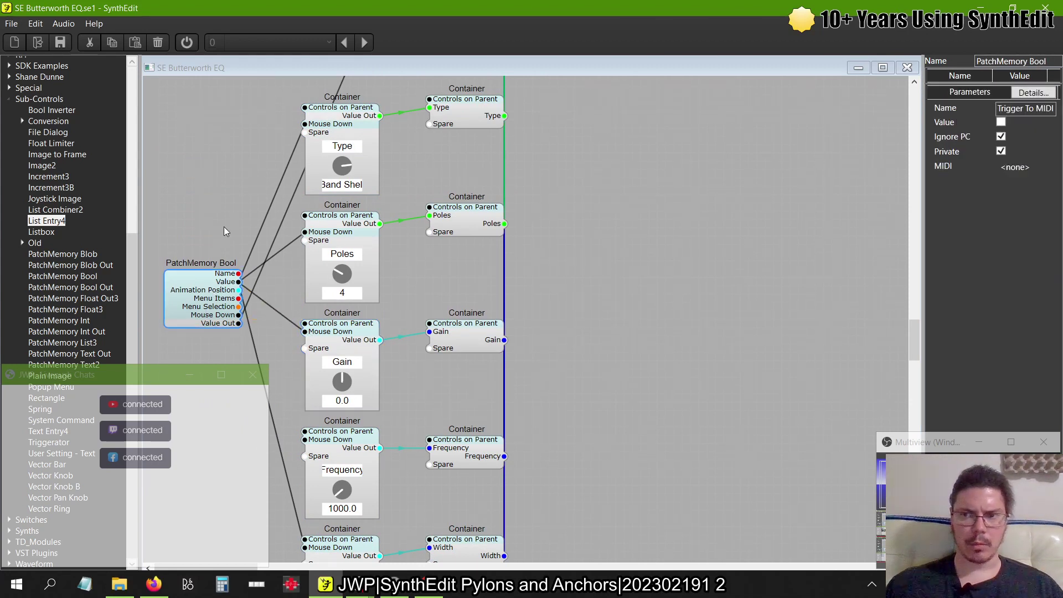
{"action": "left_click_drag", "start_coordinate": [212, 293], "coordinate": [242, 171]}
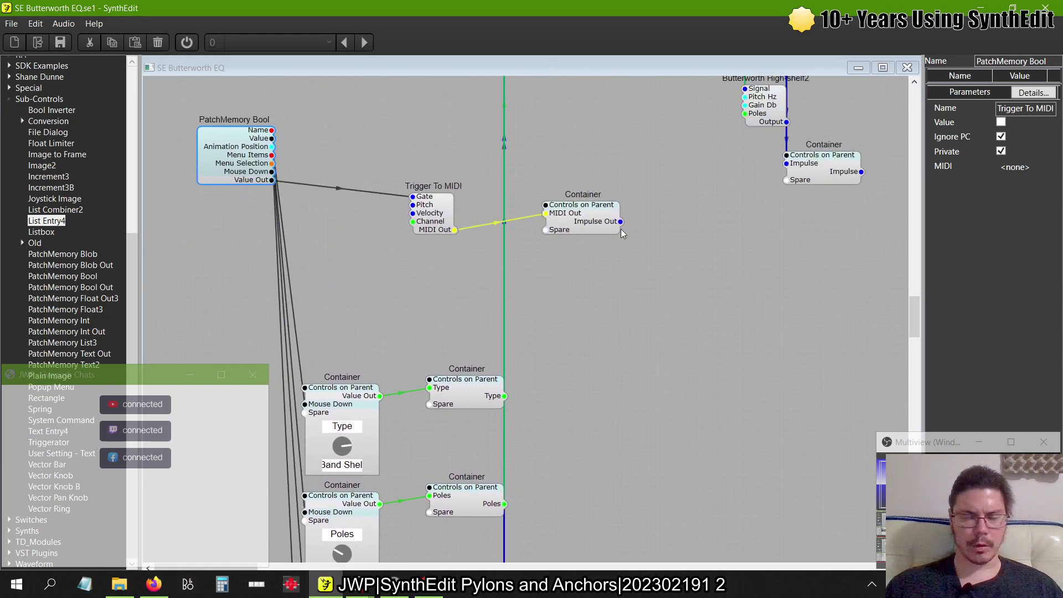
- Add an Impulse Response module from the Diagnostic category below the container that has the Impulse input and output
{"action": "scroll", "coordinate": [621, 229], "scroll_direction": "right", "scroll_amount": 2}
{"action": "scroll", "coordinate": [340, 262], "scroll_direction": "left", "scroll_amount": 2}
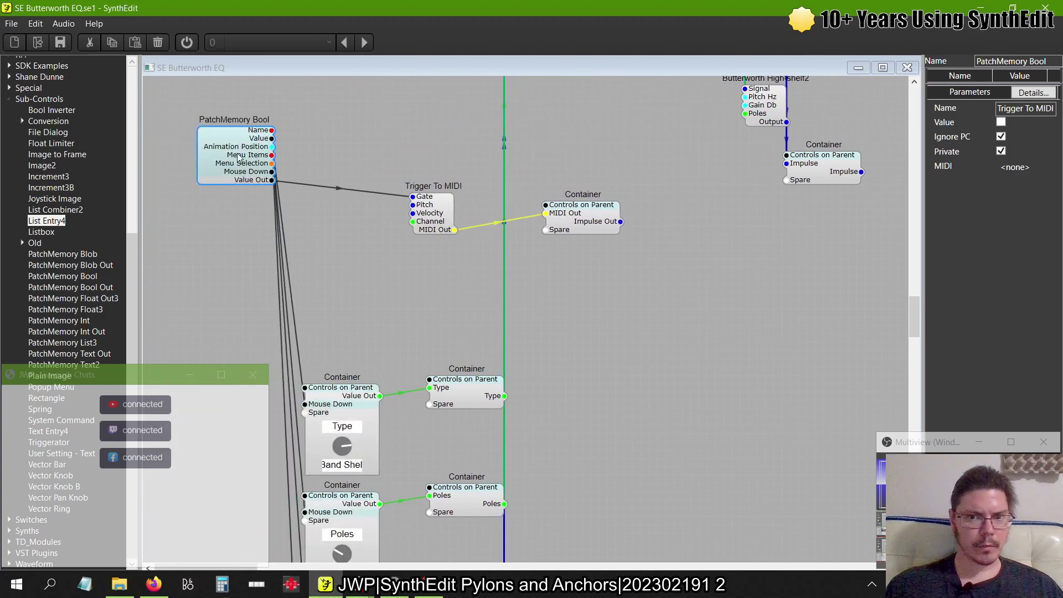
{"action": "left_click", "coordinate": [9, 99]}
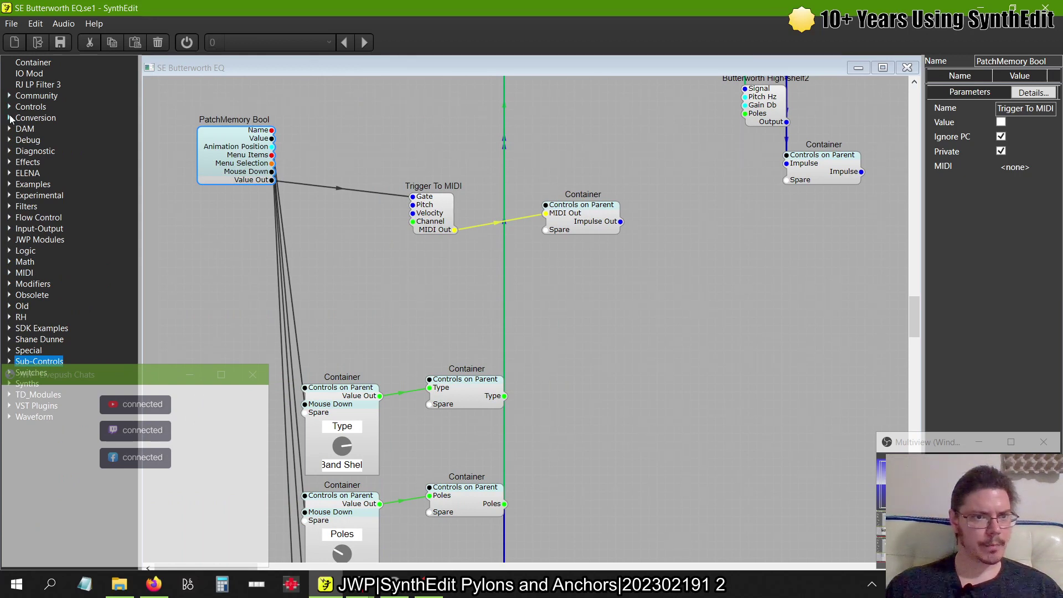
{"action": "left_click", "coordinate": [10, 151]}
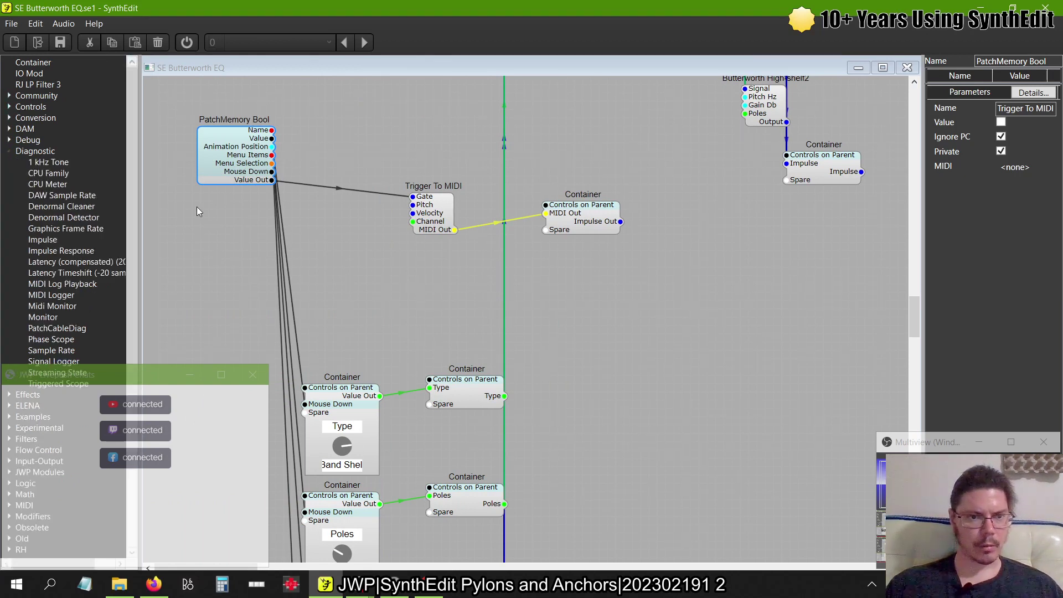
{"action": "left_click_drag", "start_coordinate": [61, 251], "coordinate": [774, 270]}
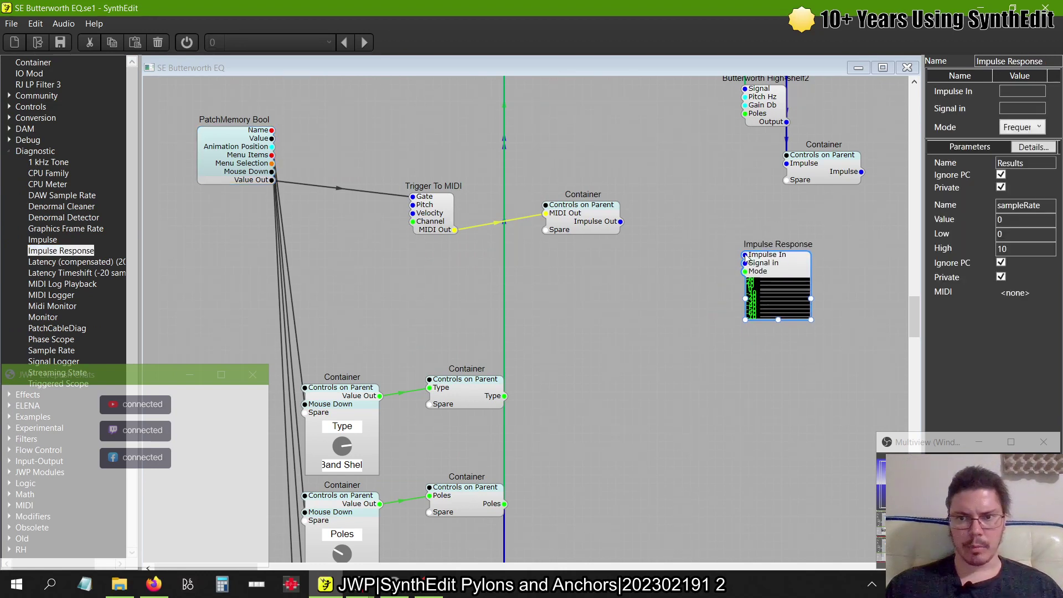
- Move the container with the Impulse Out output closer to Trigger To MIDI, and delete its trial wire to the Impulse Response module
{"action": "left_click_drag", "start_coordinate": [746, 256], "coordinate": [537, 256]}
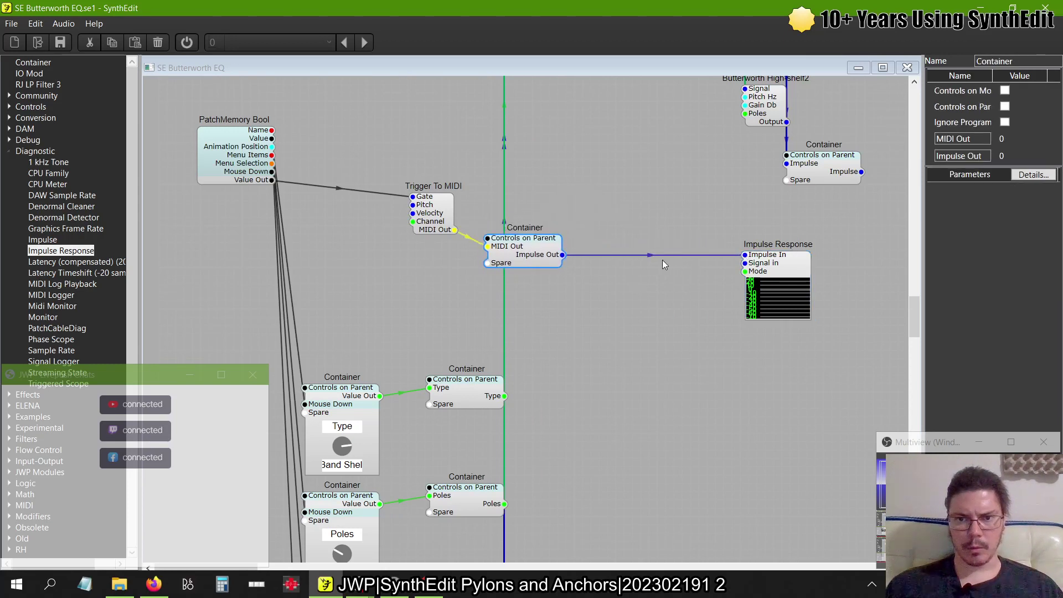
{"action": "left_click", "coordinate": [650, 257]}
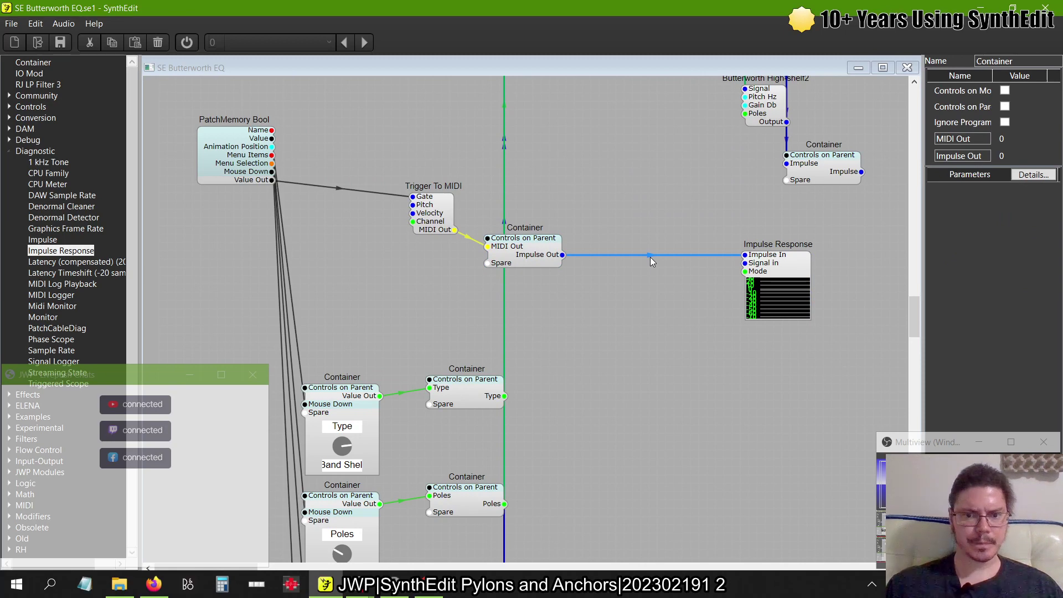
{"action": "key", "text": "Delete"}
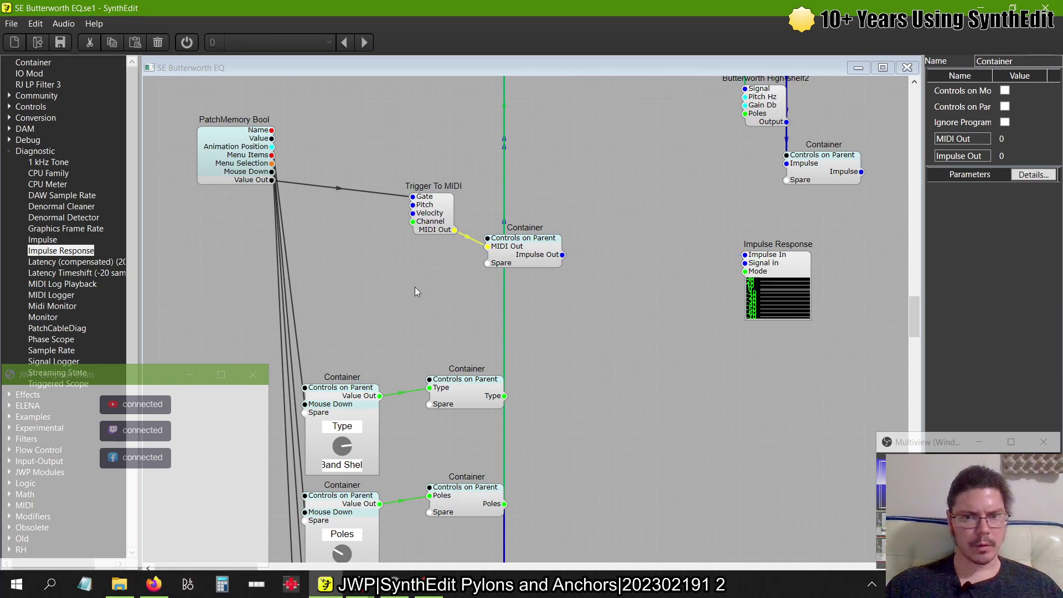
- Paste a copy of the small Gain pass-through container beside the Impulse Out container, and connect Impulse Out to its Gain input
{"action": "scroll", "coordinate": [414, 287], "scroll_direction": "down", "scroll_amount": 1}
{"action": "left_click", "coordinate": [460, 544]}
{"action": "right_click", "coordinate": [461, 544]}
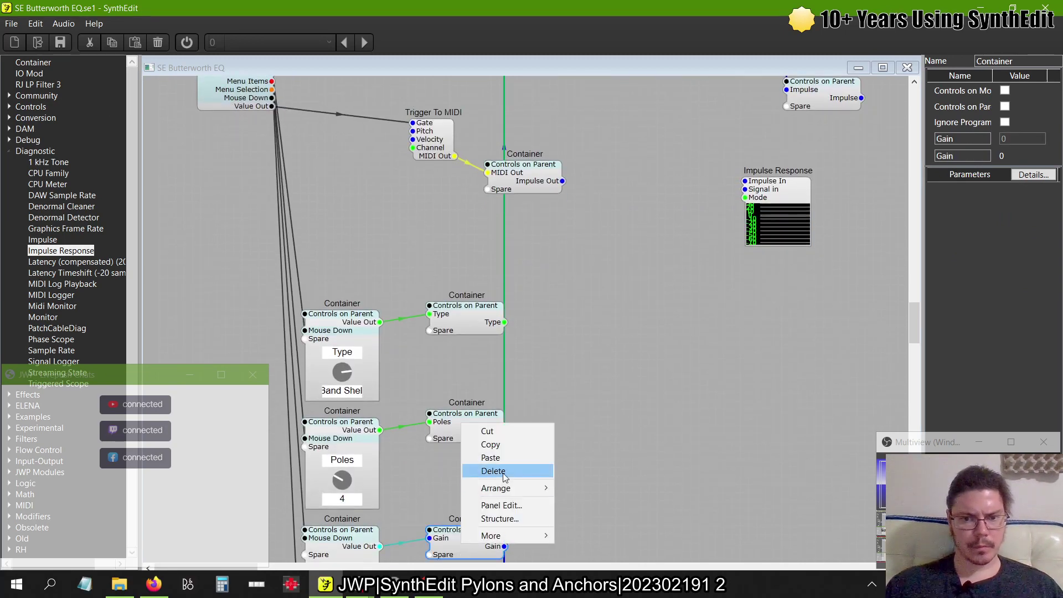
{"action": "left_click", "coordinate": [493, 444]}
{"action": "right_click", "coordinate": [582, 195]}
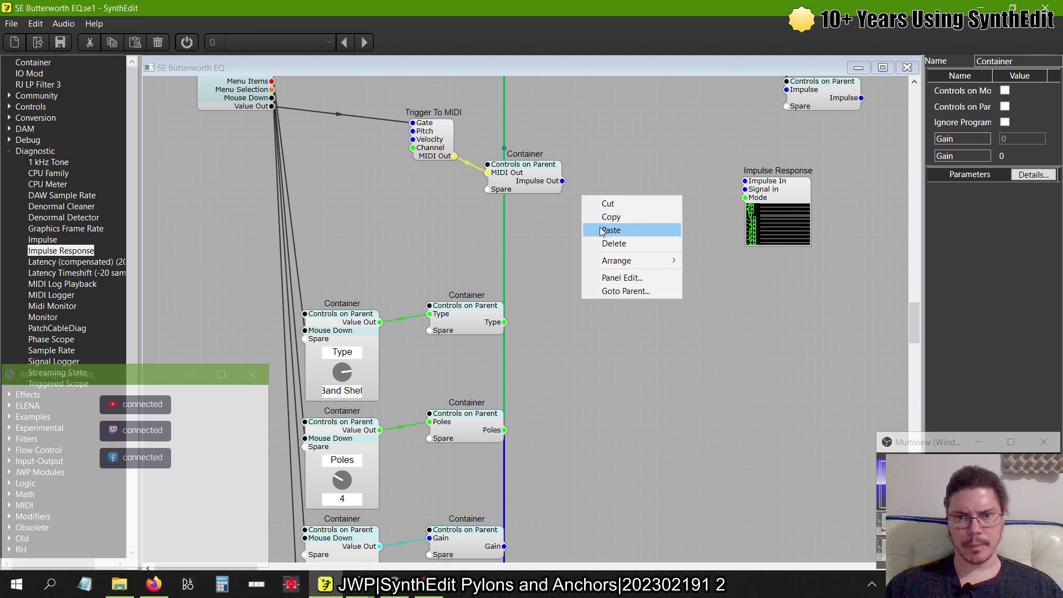
{"action": "left_click", "coordinate": [608, 230]}
{"action": "left_click_drag", "start_coordinate": [618, 224], "coordinate": [628, 198]}
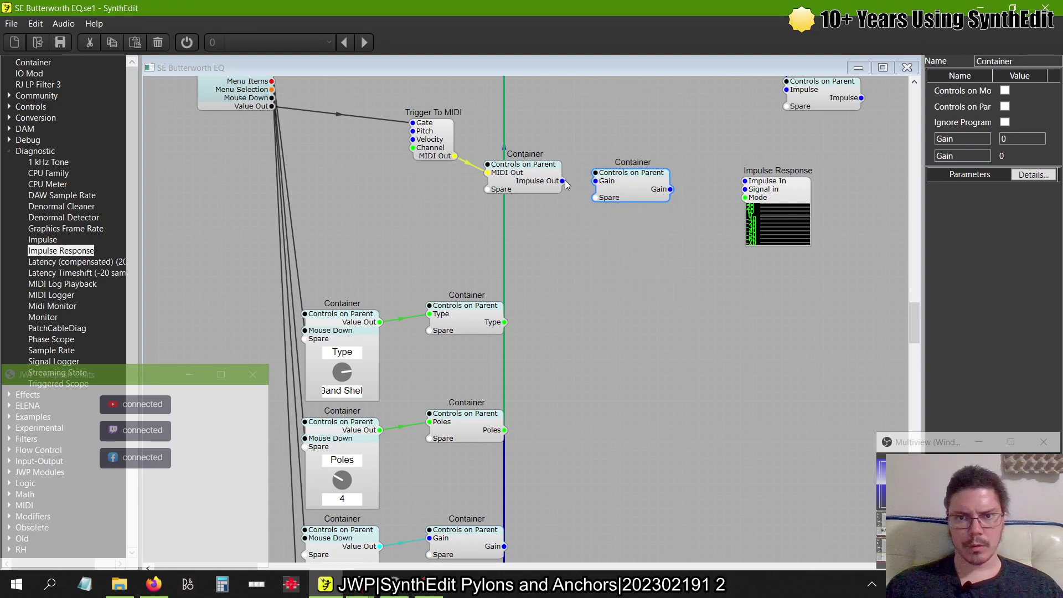
{"action": "left_click_drag", "start_coordinate": [564, 181], "coordinate": [585, 183]}
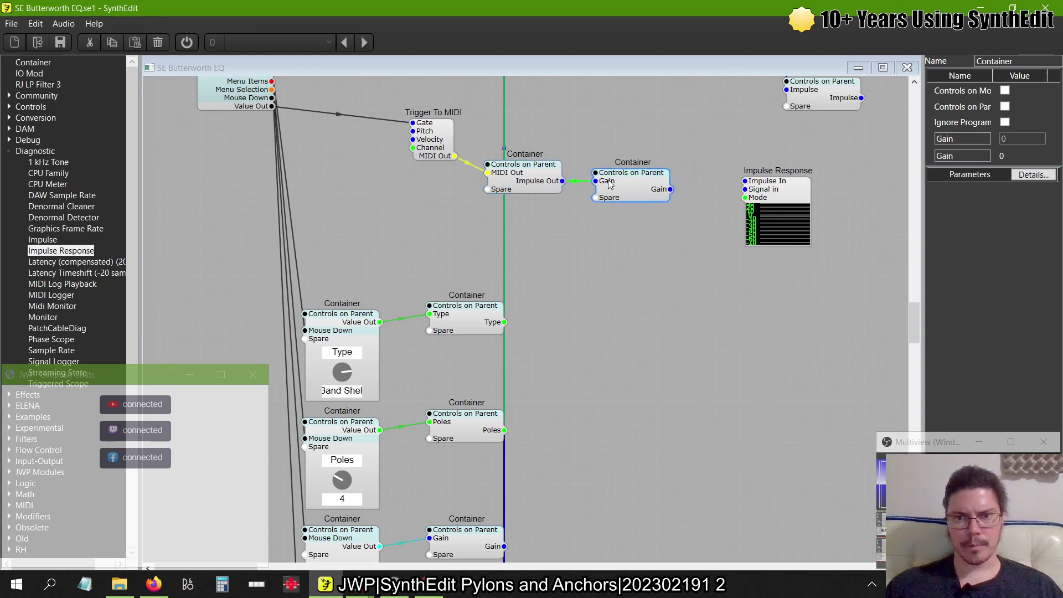
- Rename both the input and the output pin of the pasted Gain container to Impulse
{"action": "type", "text": "I"}
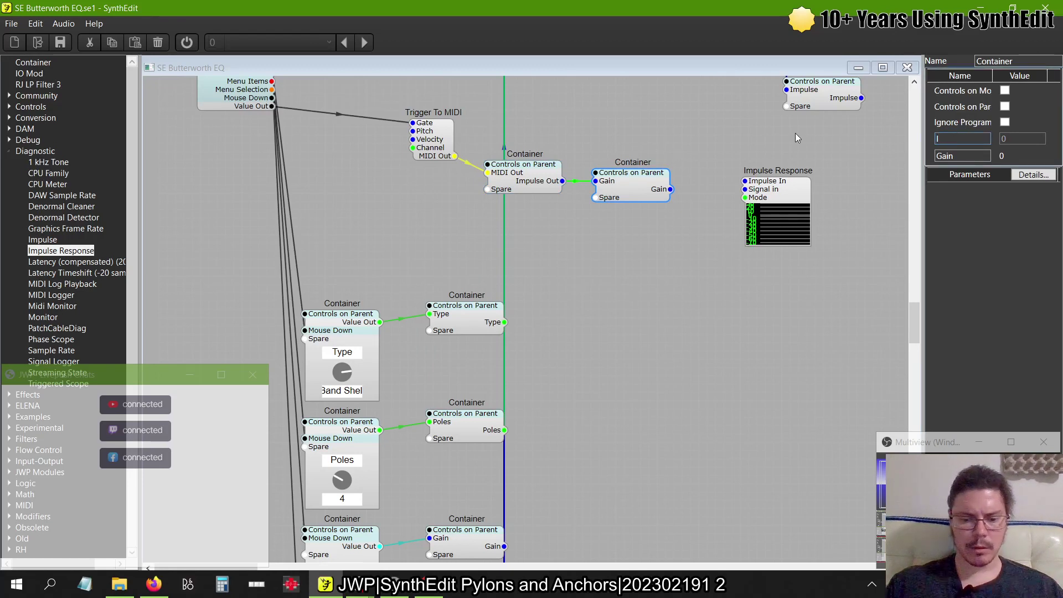
{"action": "type", "text": "nmpulse"}
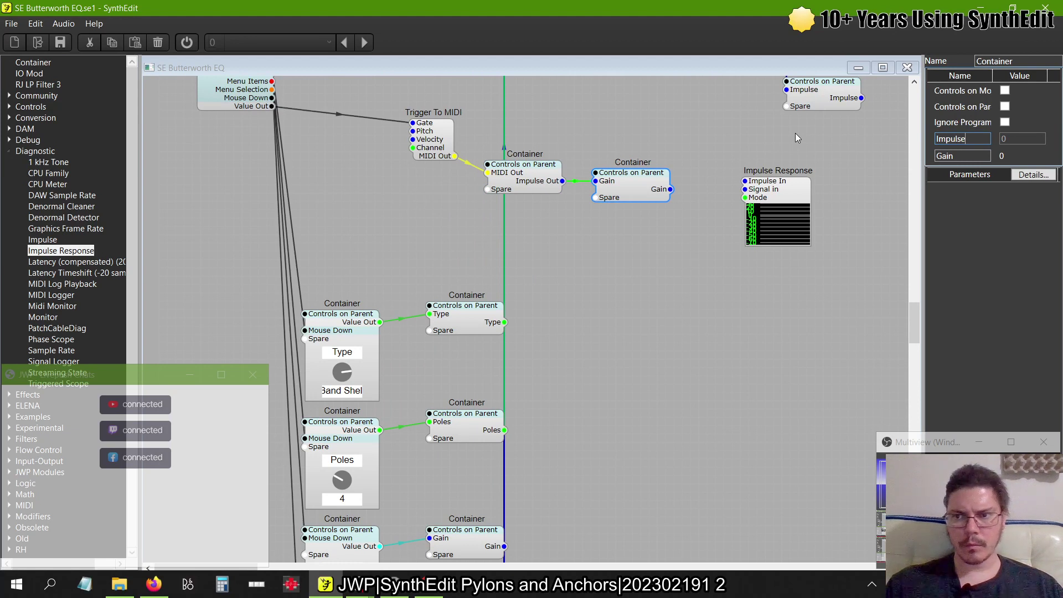
{"action": "key", "text": "Return"}
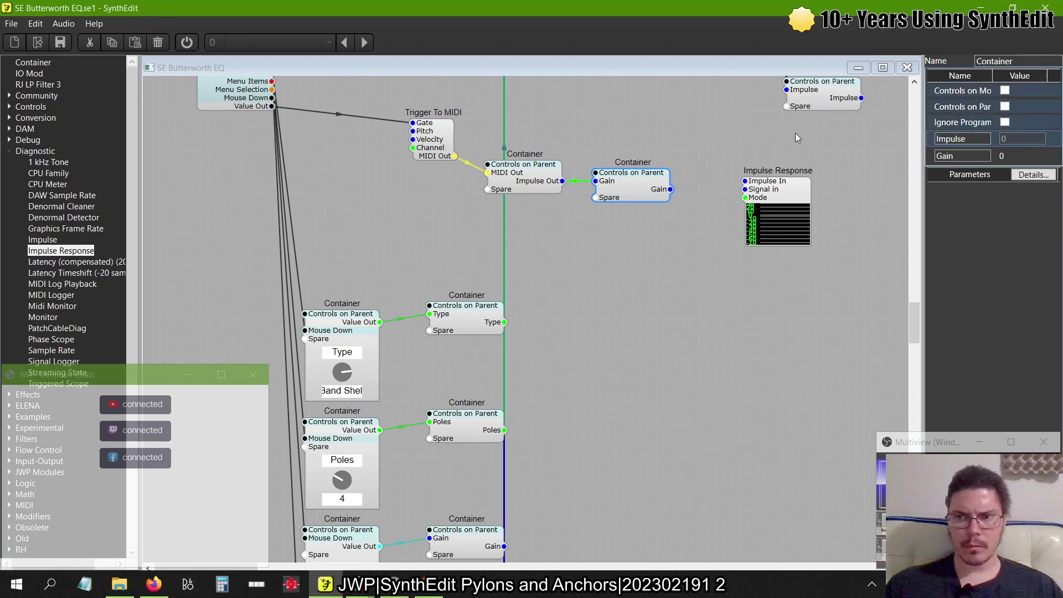
{"action": "key", "text": "Tab"}
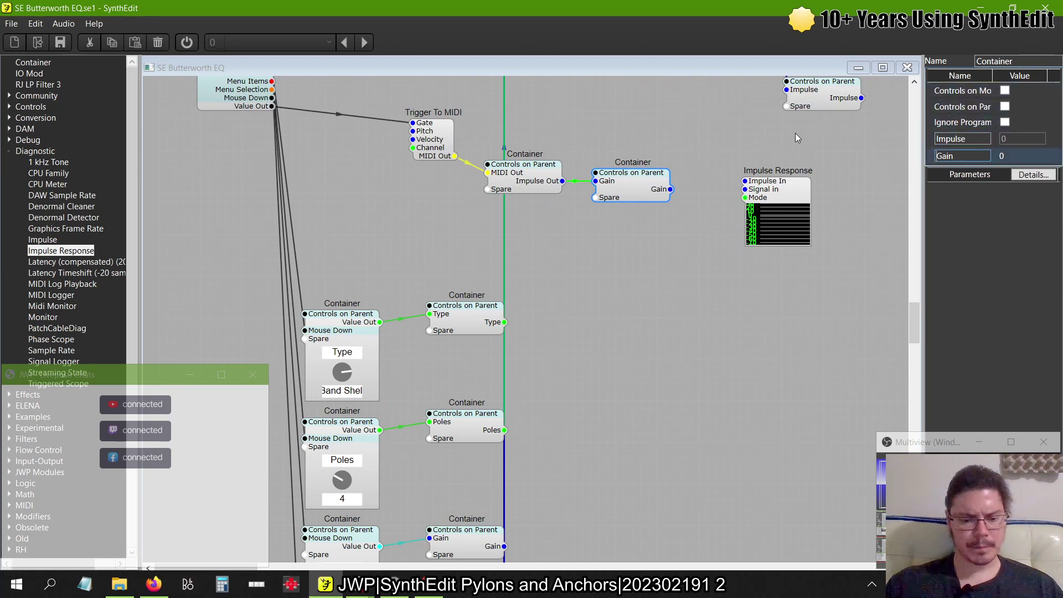
{"action": "type", "text": "Impulse"}
{"action": "key", "text": "Tab"}
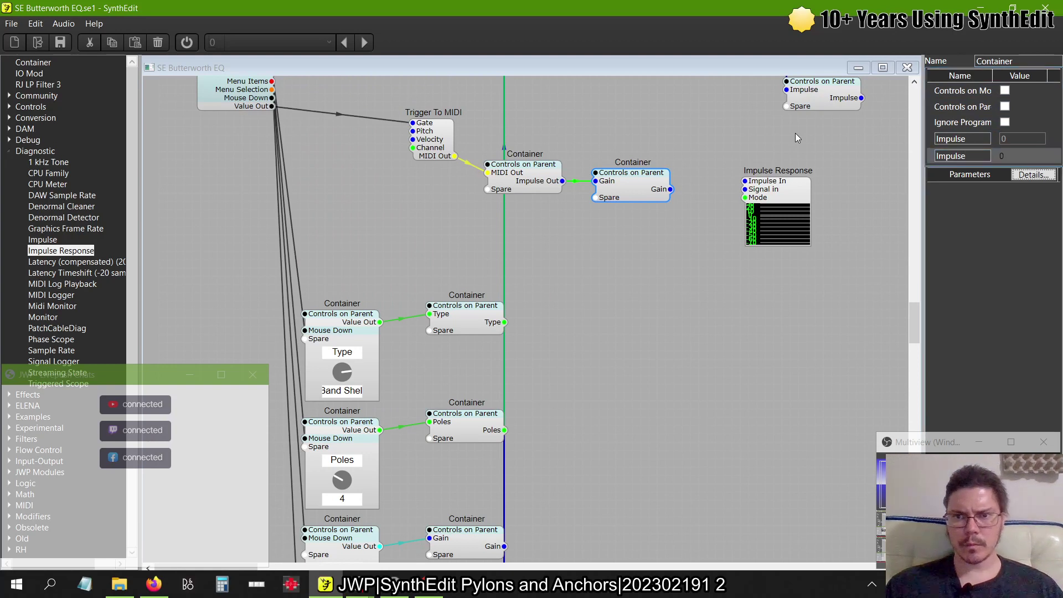
{"action": "left_click", "coordinate": [669, 190]}
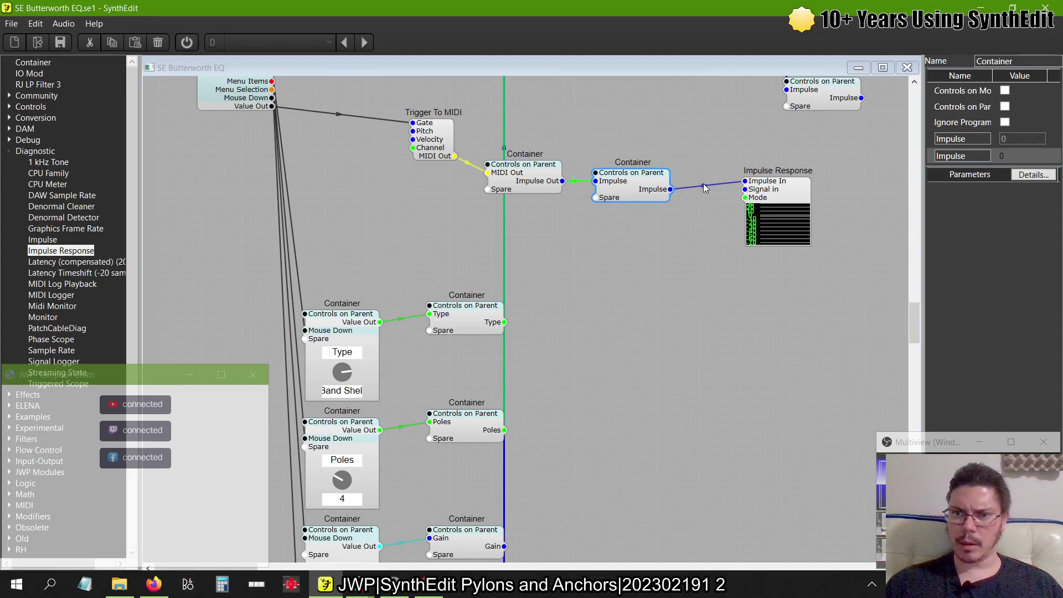
{"action": "left_click", "coordinate": [704, 184]}
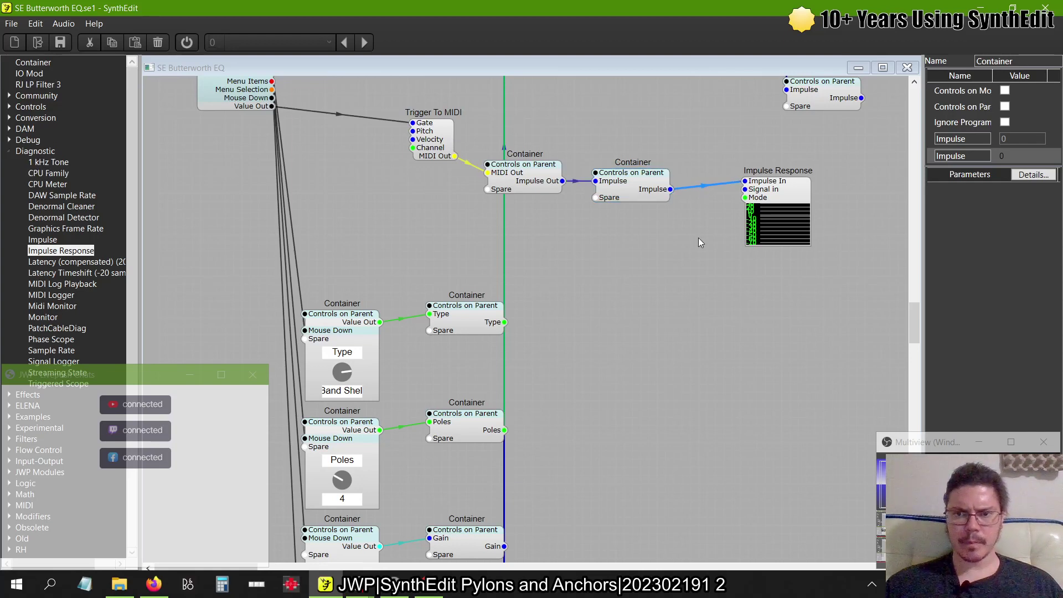
{"action": "key", "text": "Delete"}
{"action": "right_click", "coordinate": [683, 242]}
{"action": "left_click", "coordinate": [707, 275]}
{"action": "left_click_drag", "start_coordinate": [670, 189], "coordinate": [685, 228]}
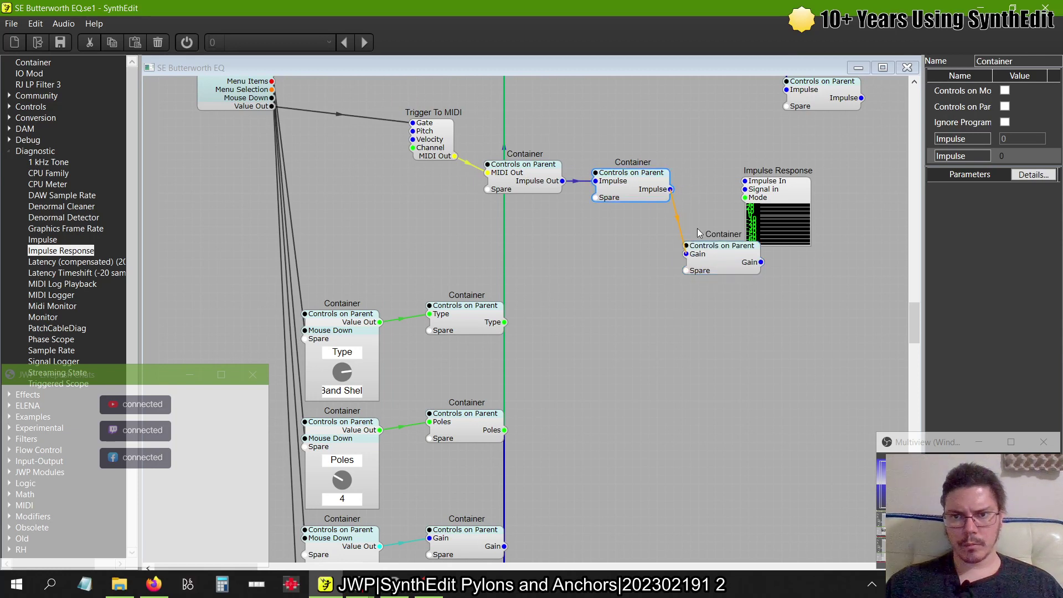
{"action": "left_click_drag", "start_coordinate": [711, 168], "coordinate": [686, 254]}
{"action": "left_click", "coordinate": [712, 273]}
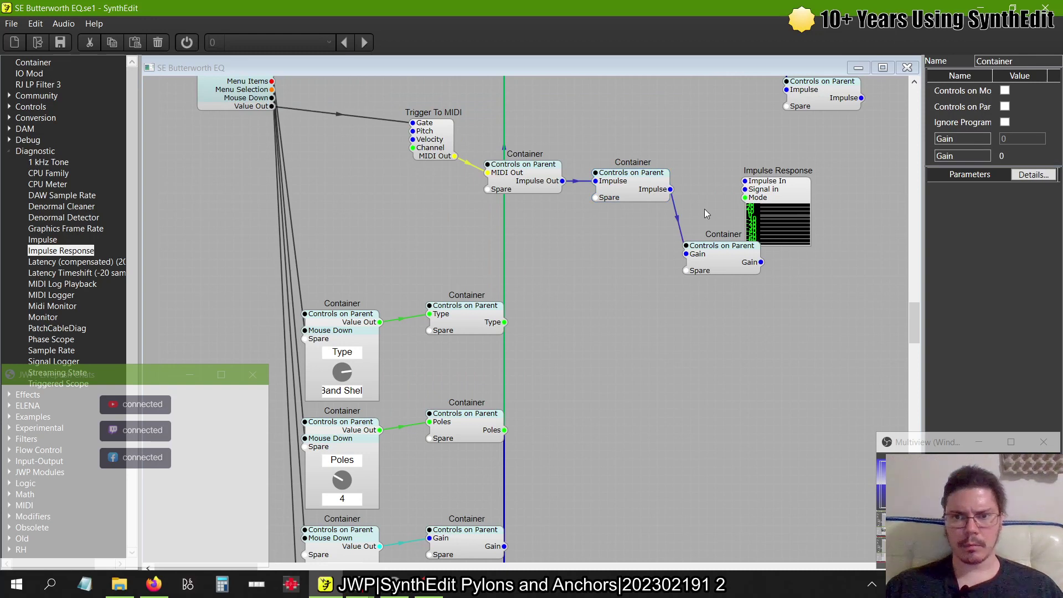
{"action": "key", "text": "Delete"}
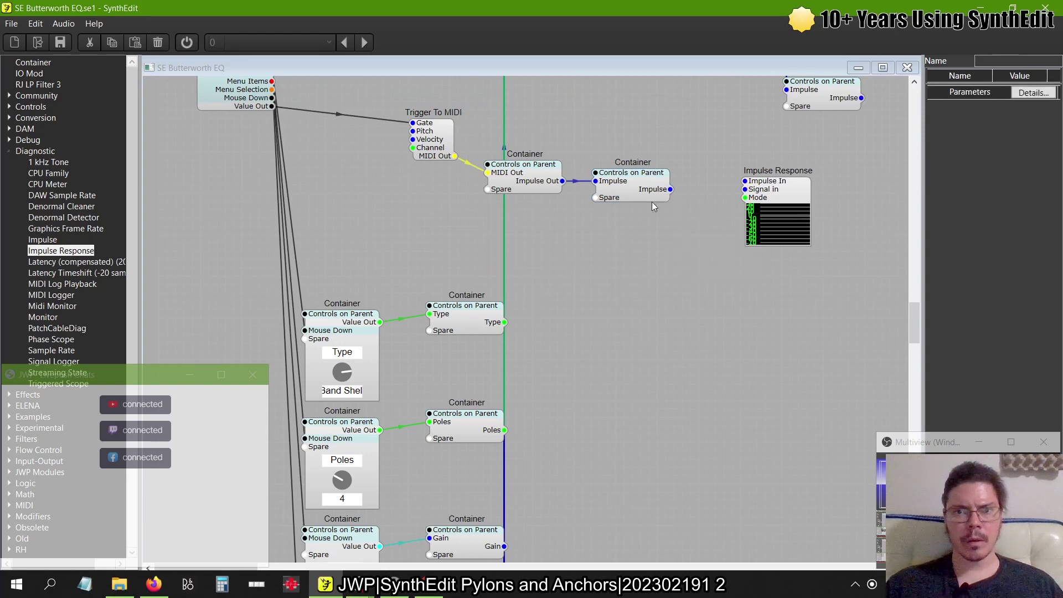
- Duplicate the Impulse container below the original and wire the original's Impulse output to the copy's Impulse input
{"action": "right_click", "coordinate": [652, 201]}
{"action": "right_click", "coordinate": [638, 261]}
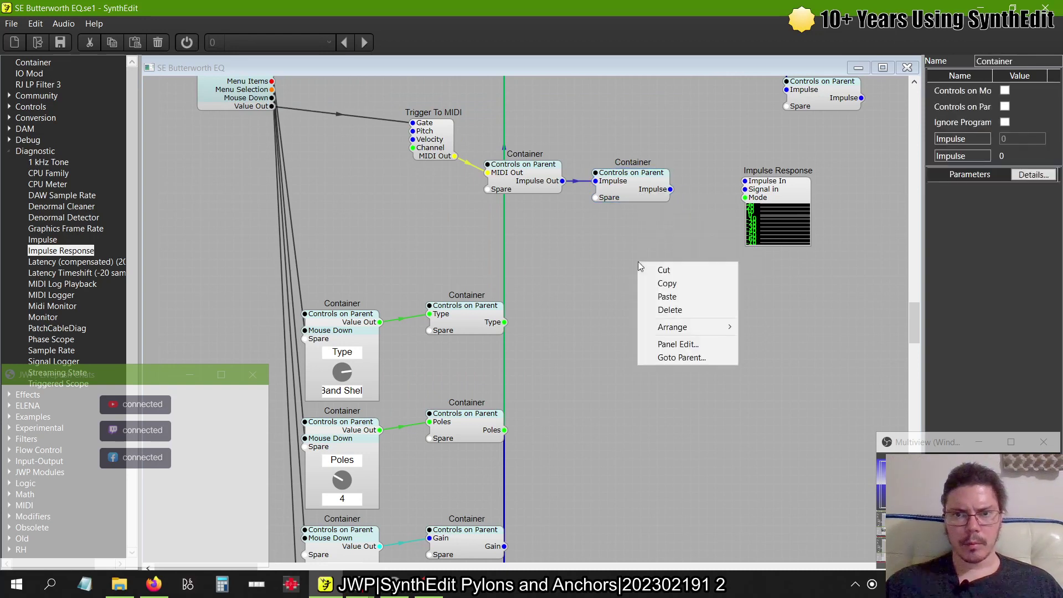
{"action": "left_click", "coordinate": [667, 297]}
{"action": "left_click_drag", "start_coordinate": [670, 189], "coordinate": [645, 282]}
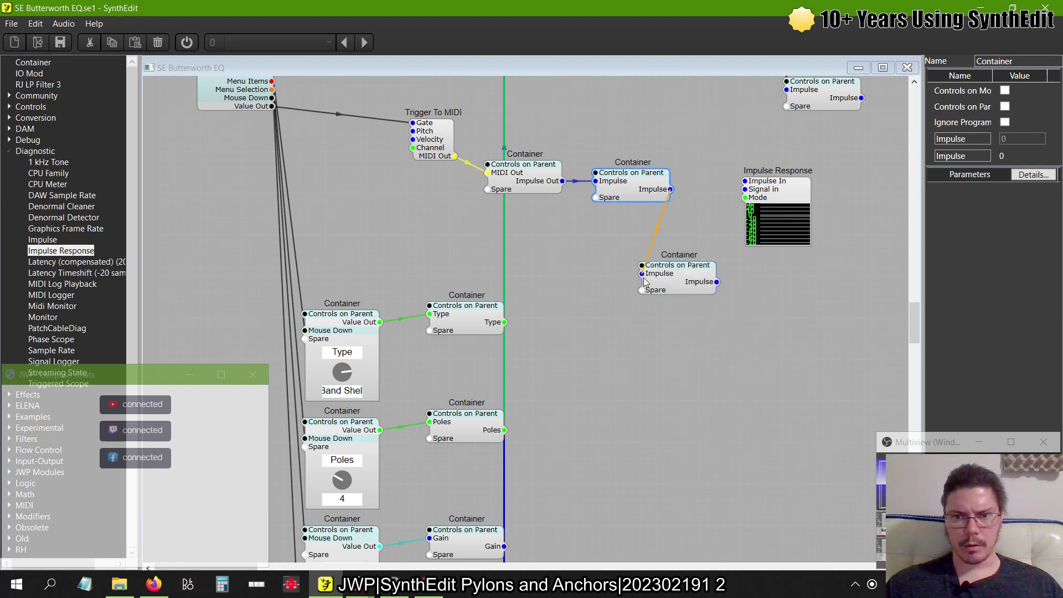
- Paste a second Impulse container below, chain it after the first copy, and wire its output to Impulse In of Impulse Response
{"action": "right_click", "coordinate": [666, 338]}
{"action": "left_click", "coordinate": [689, 372]}
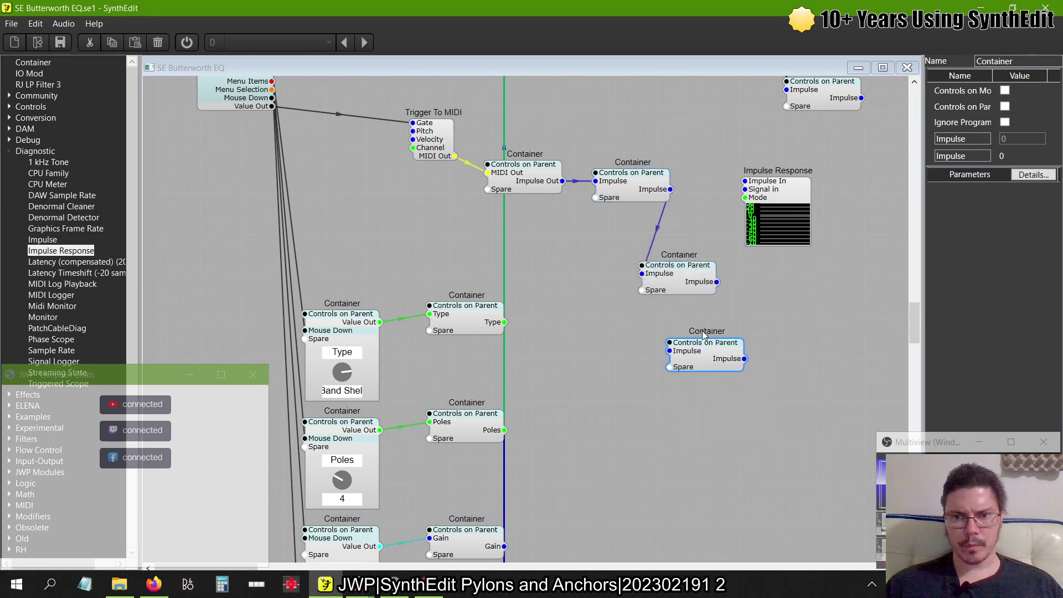
{"action": "left_click_drag", "start_coordinate": [714, 284], "coordinate": [669, 350]}
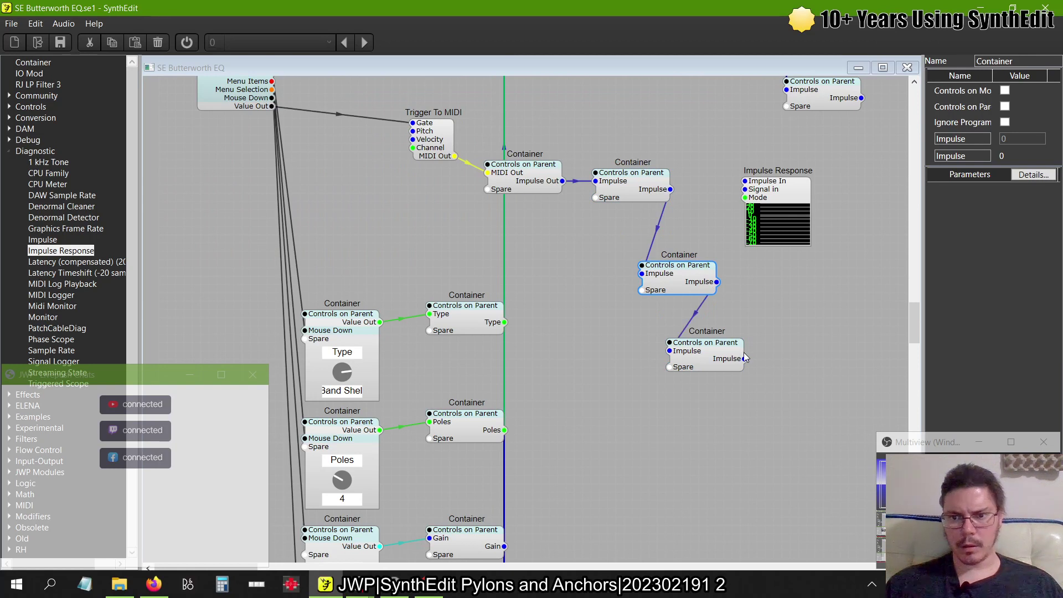
{"action": "left_click_drag", "start_coordinate": [745, 359], "coordinate": [845, 281]}
- Paste two more Impulse containers above the original and wire them in series from the original's Impulse output as a second branch
{"action": "scroll", "coordinate": [746, 285], "scroll_direction": "up", "scroll_amount": 3}
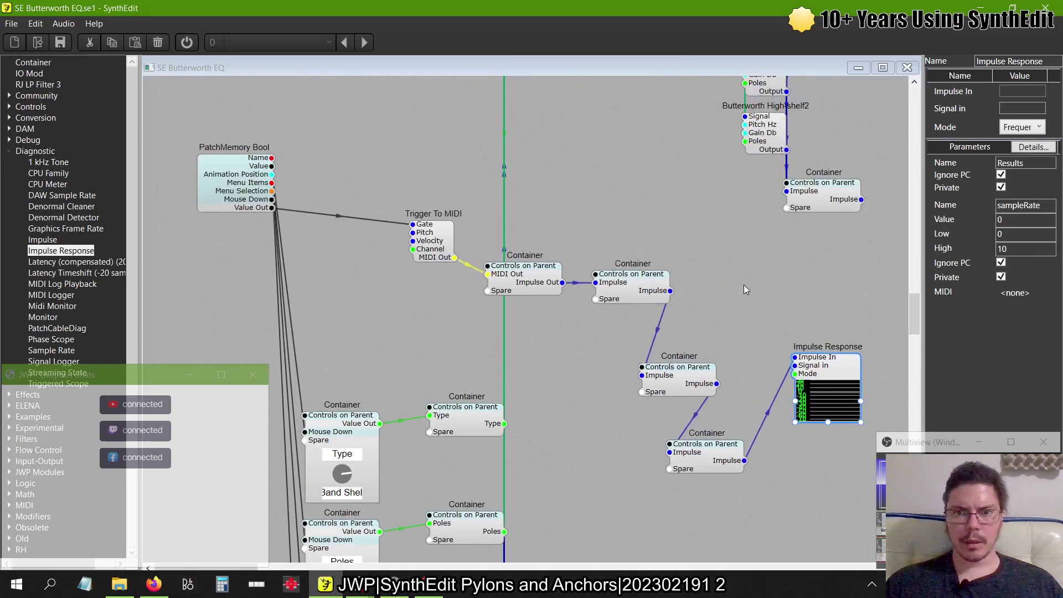
{"action": "scroll", "coordinate": [744, 285], "scroll_direction": "up", "scroll_amount": 2}
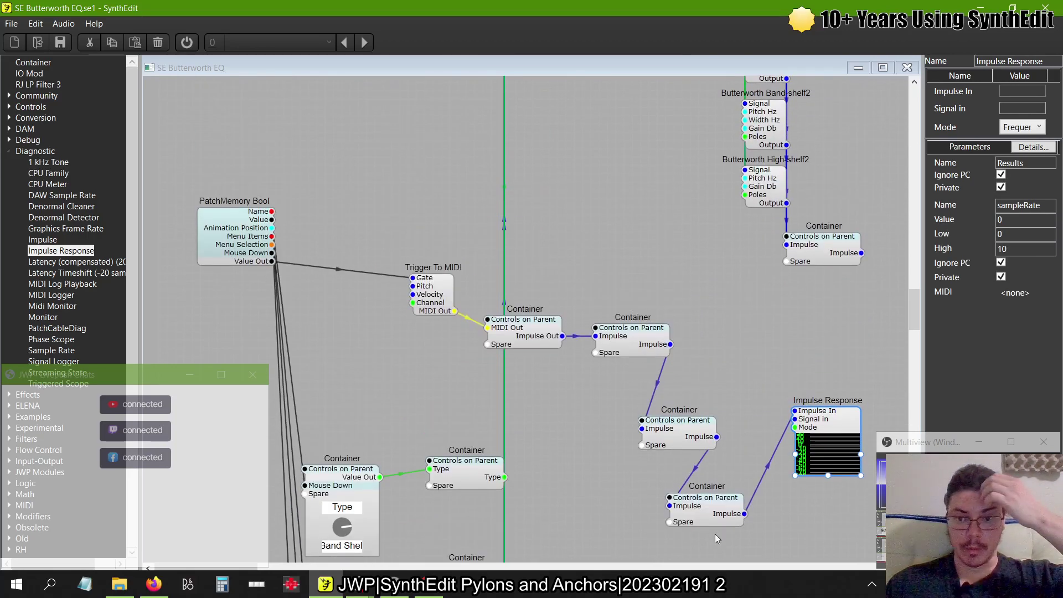
{"action": "right_click", "coordinate": [606, 231]}
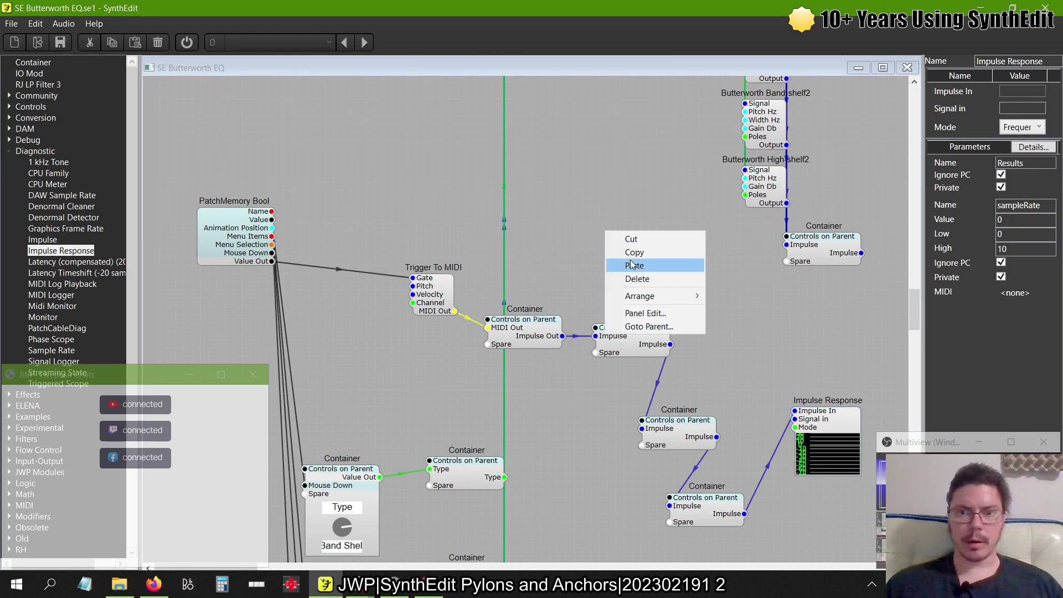
{"action": "left_click", "coordinate": [630, 264]}
{"action": "right_click", "coordinate": [626, 167]}
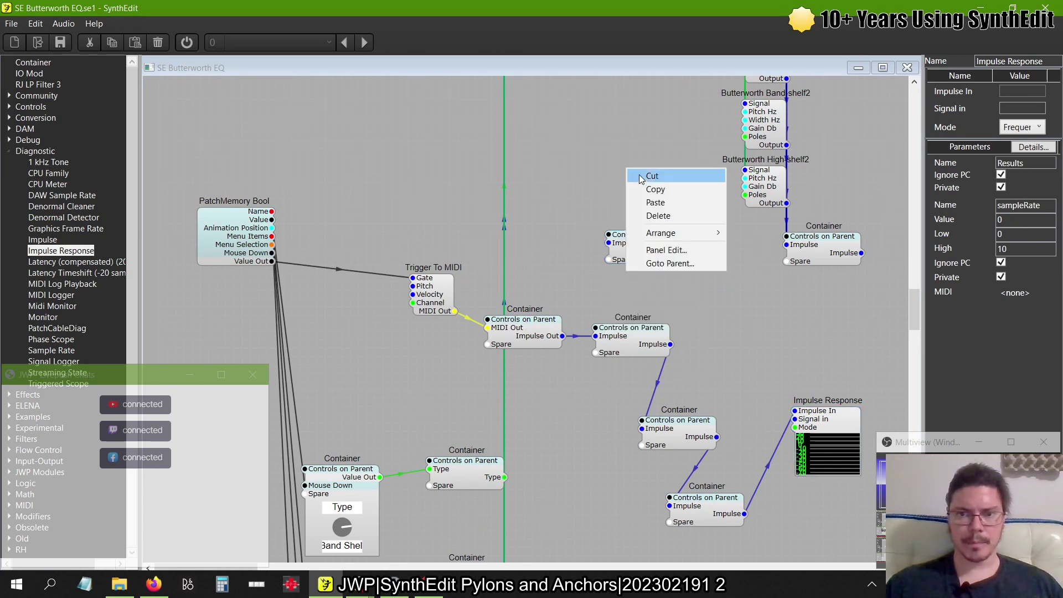
{"action": "left_click", "coordinate": [655, 202]}
{"action": "left_click_drag", "start_coordinate": [670, 344], "coordinate": [609, 243]}
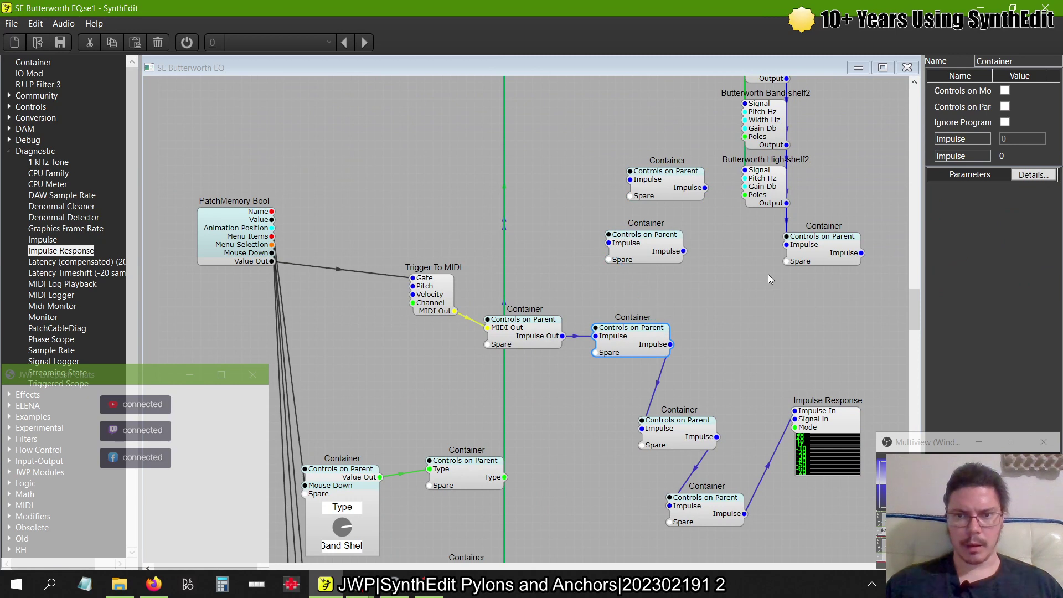
{"action": "left_click_drag", "start_coordinate": [683, 251], "coordinate": [630, 180]}
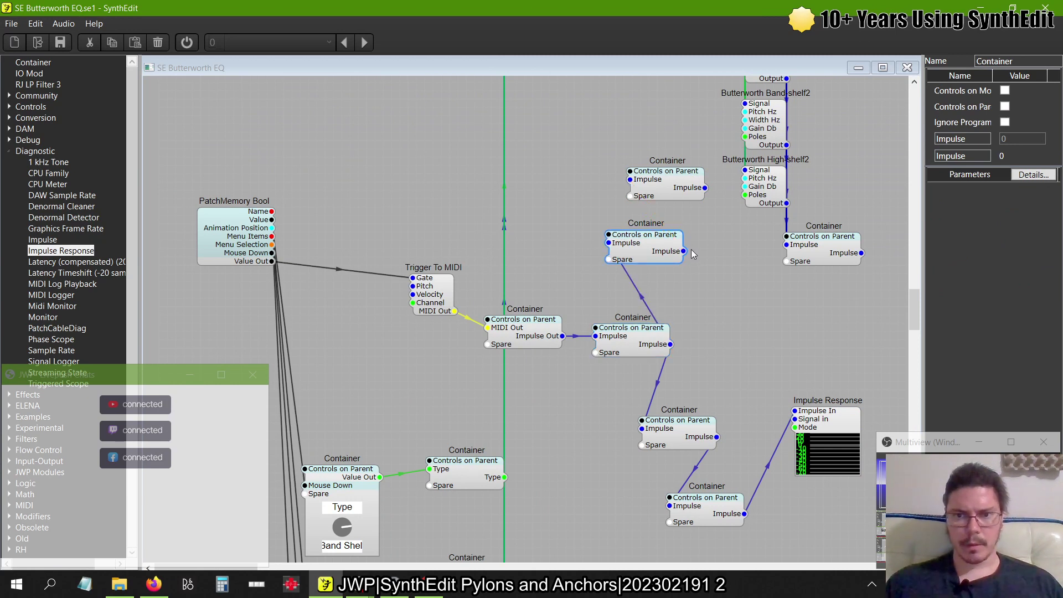
- Rearrange Trigger To MIDI, the MIDI-to-impulse container and the first Impulse container into a compact diagonal chain near PatchMemory Bool
{"action": "left_click", "coordinate": [439, 297]}
{"action": "left_click_drag", "start_coordinate": [439, 297], "coordinate": [331, 272]}
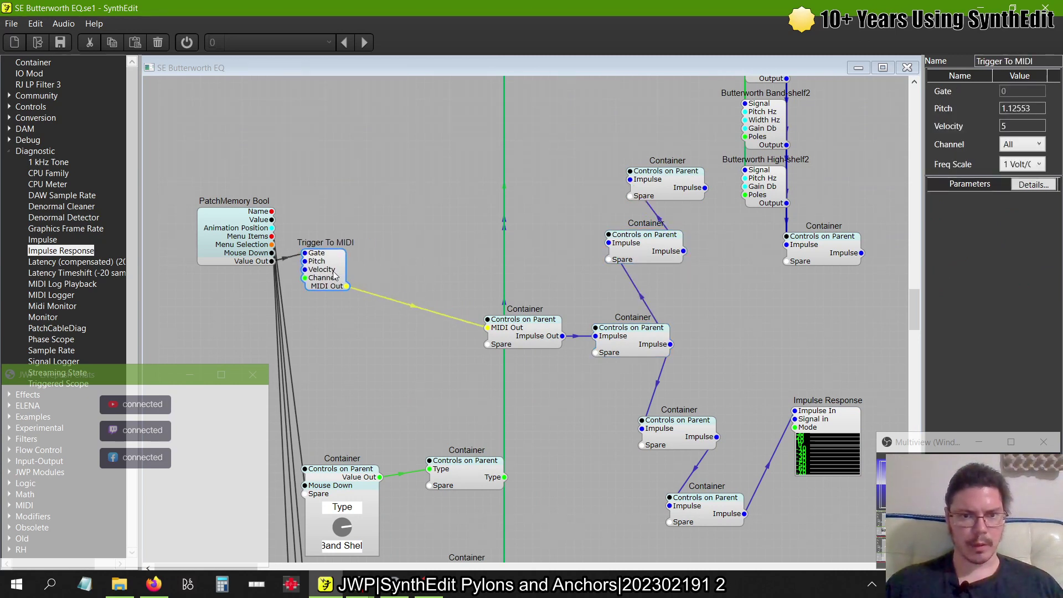
{"action": "left_click_drag", "start_coordinate": [523, 332], "coordinate": [373, 332]}
{"action": "left_click_drag", "start_coordinate": [659, 340], "coordinate": [491, 374]}
- Move the upper branch's first container beside the Impulse filter chain and rewire its output to that chain's Impulse input container
{"action": "left_click_drag", "start_coordinate": [664, 252], "coordinate": [389, 316]}
{"action": "left_click", "coordinate": [453, 316]}
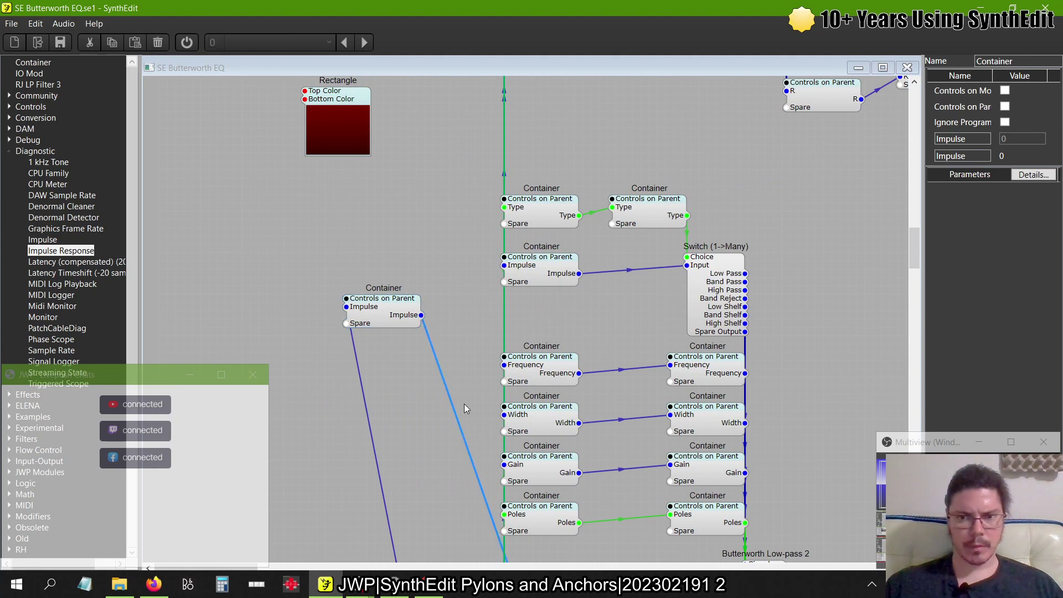
{"action": "key", "text": "Delete"}
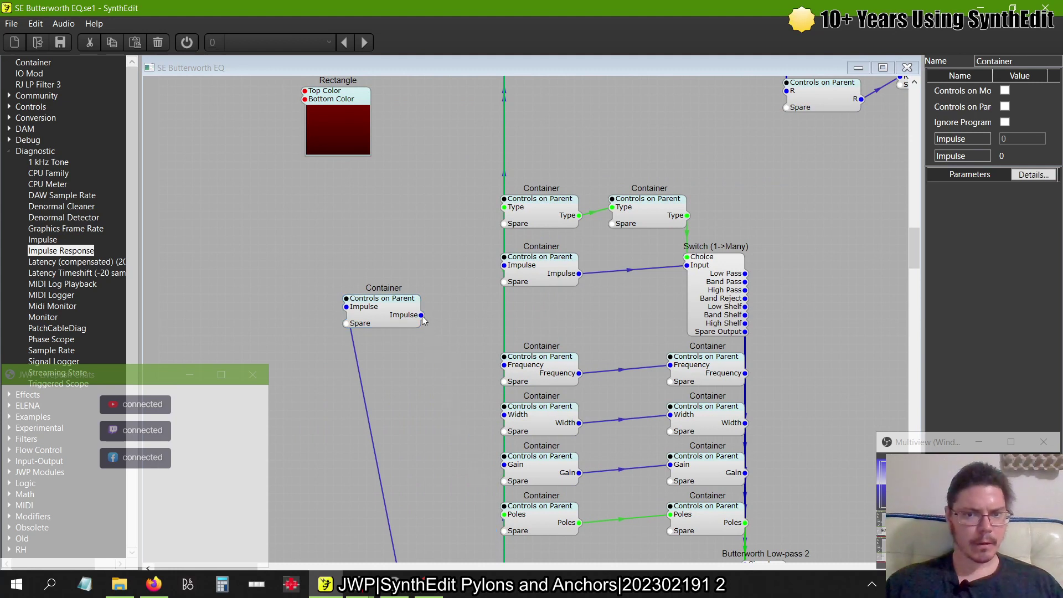
{"action": "left_click_drag", "start_coordinate": [423, 317], "coordinate": [506, 268]}
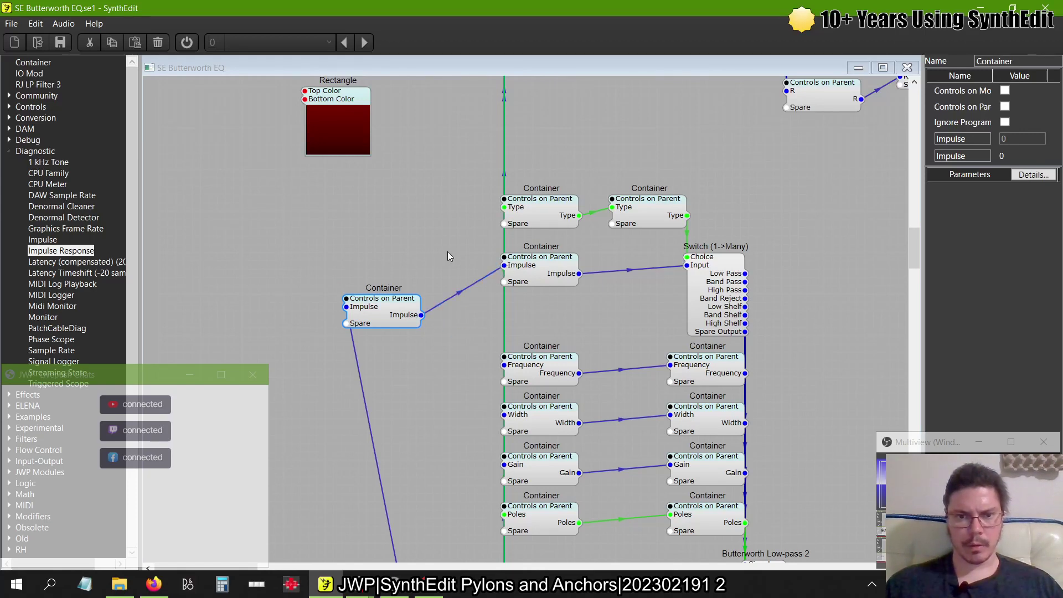
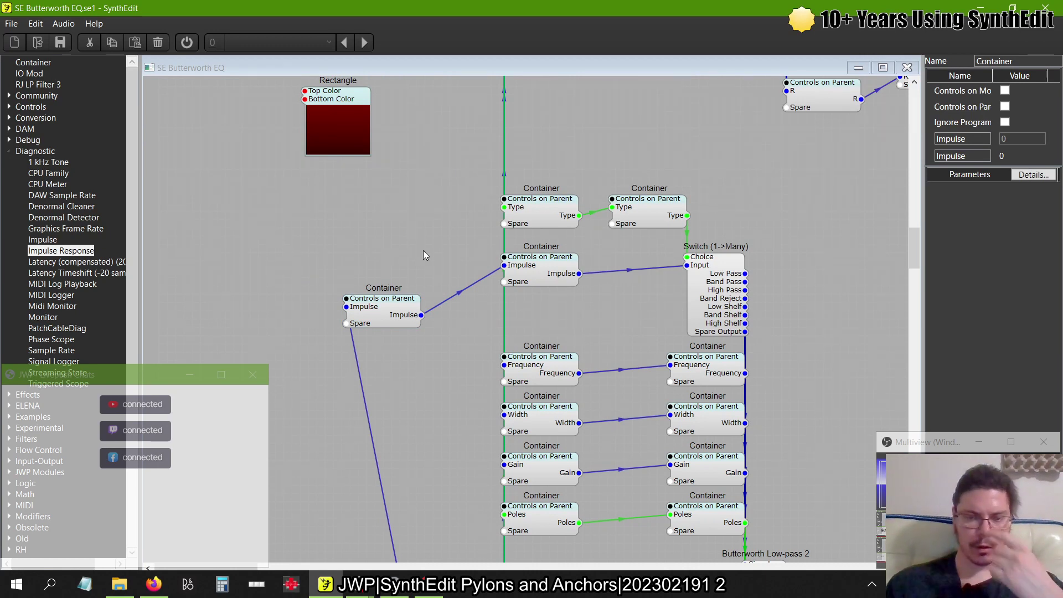
{"action": "key", "text": "alt+Tab"}
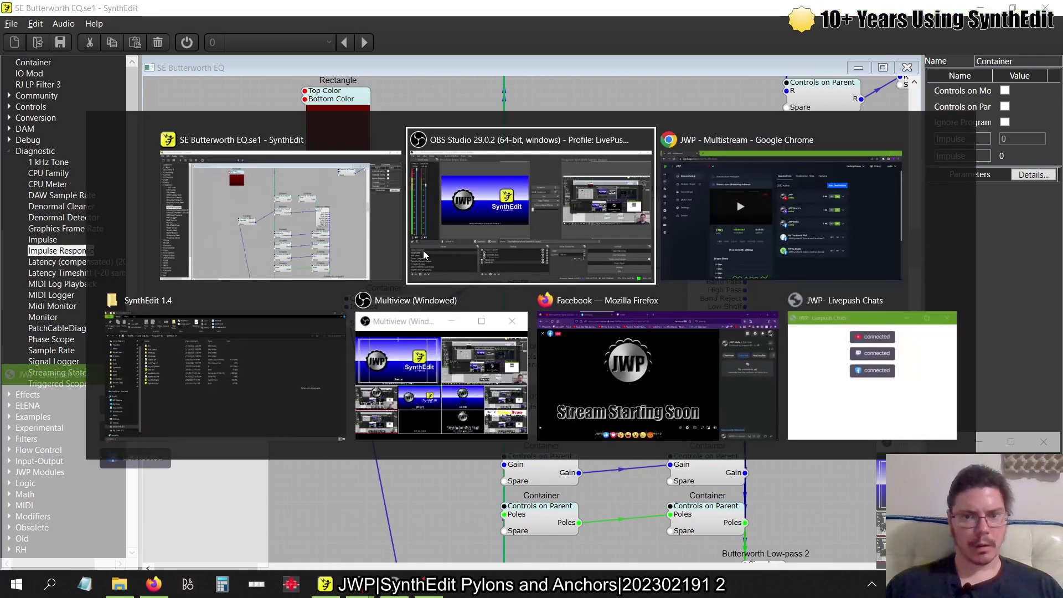
{"action": "key", "text": "alt+shift+Tab"}
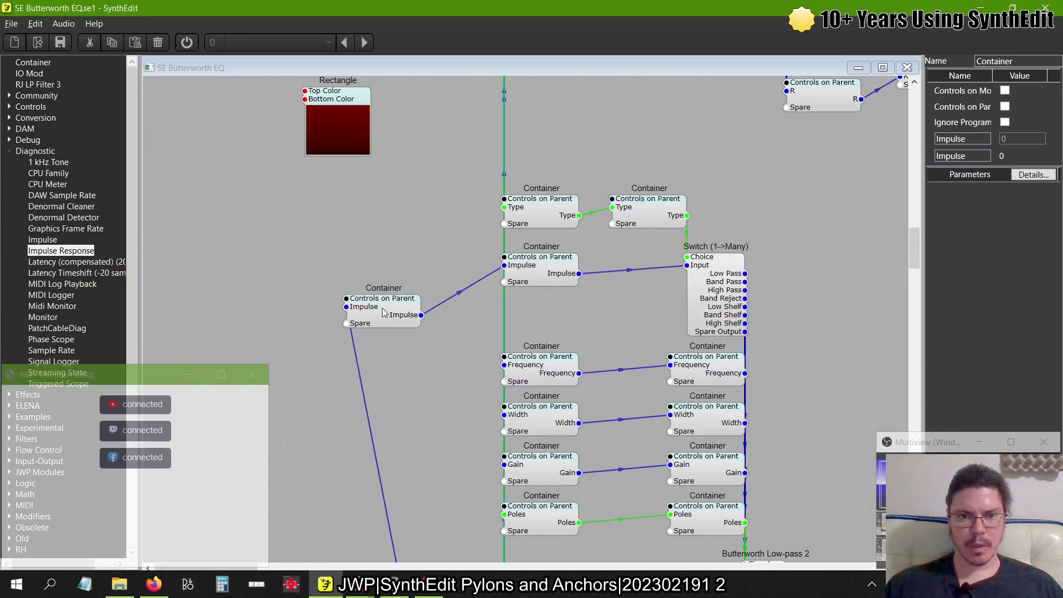
- Delete the relay container while retaining its wires, and move the filter chain's Impulse input container slightly lower
{"action": "right_click", "coordinate": [384, 316]}
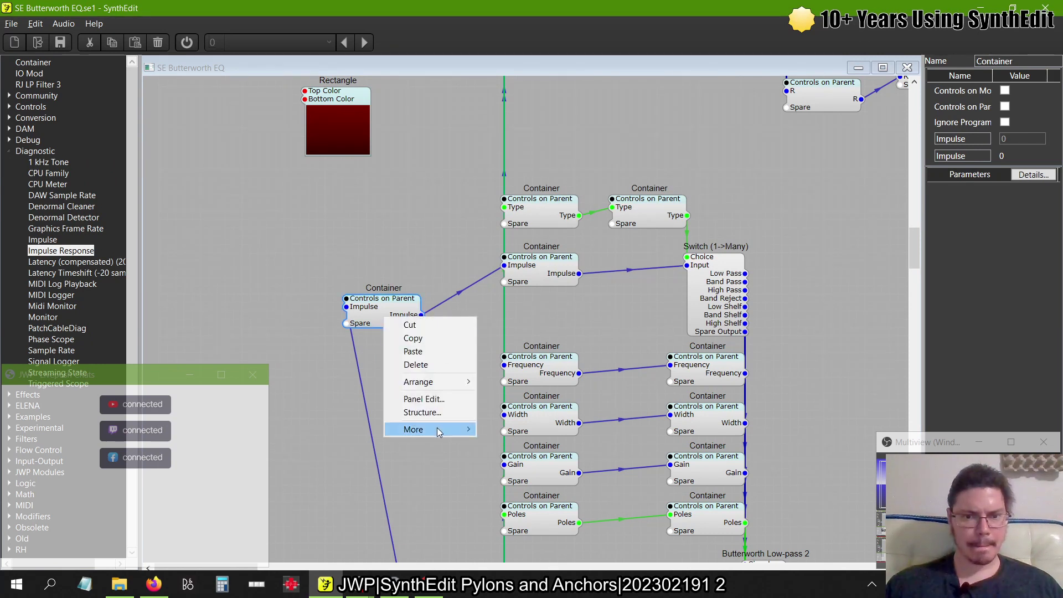
{"action": "mouse_move", "coordinate": [437, 432]}
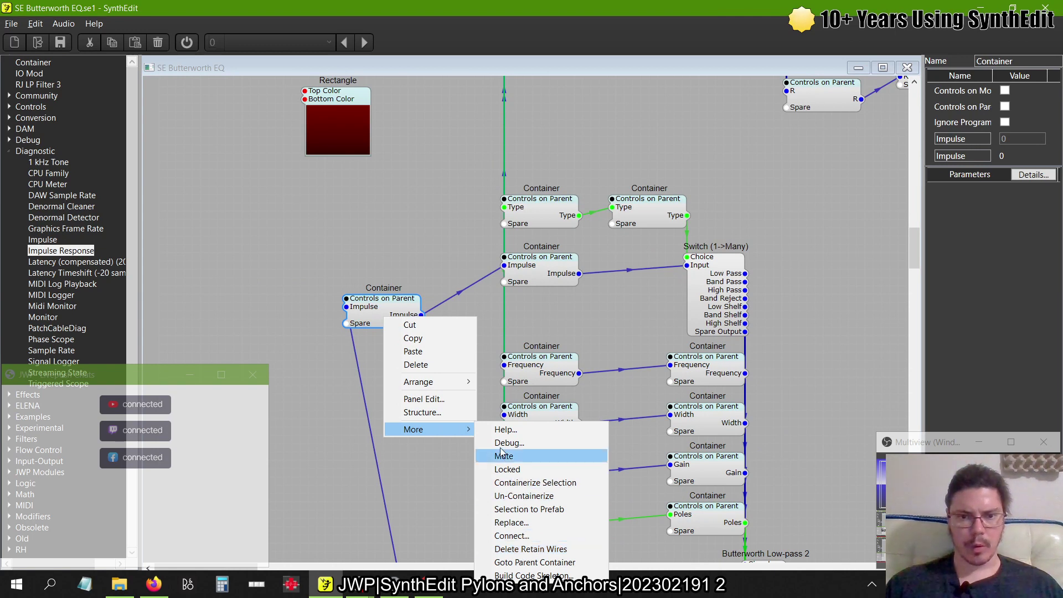
{"action": "left_click", "coordinate": [522, 550]}
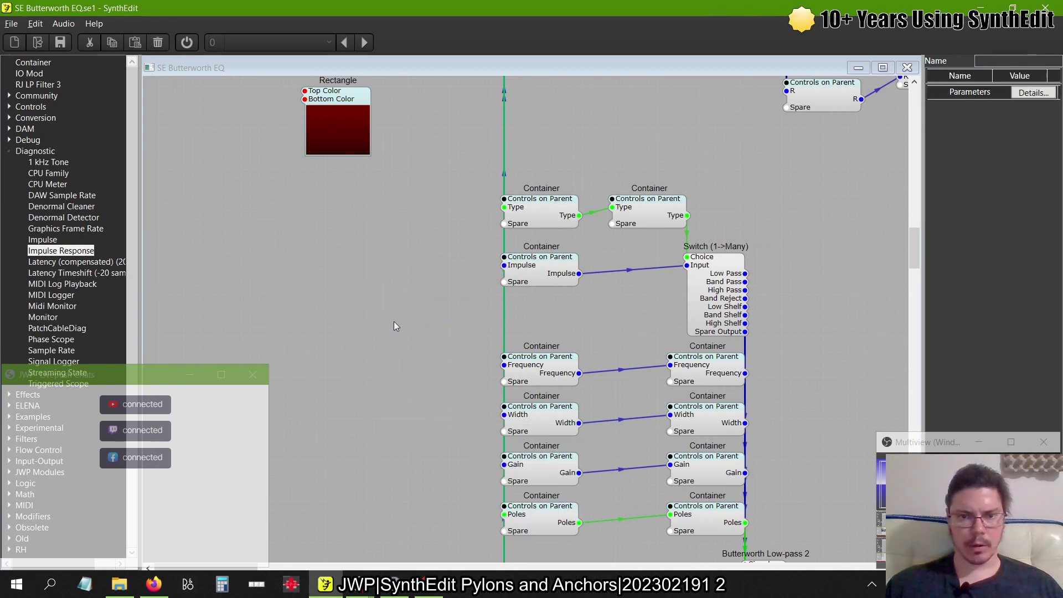
{"action": "left_click", "coordinate": [530, 281]}
{"action": "left_click_drag", "start_coordinate": [530, 281], "coordinate": [540, 211]}
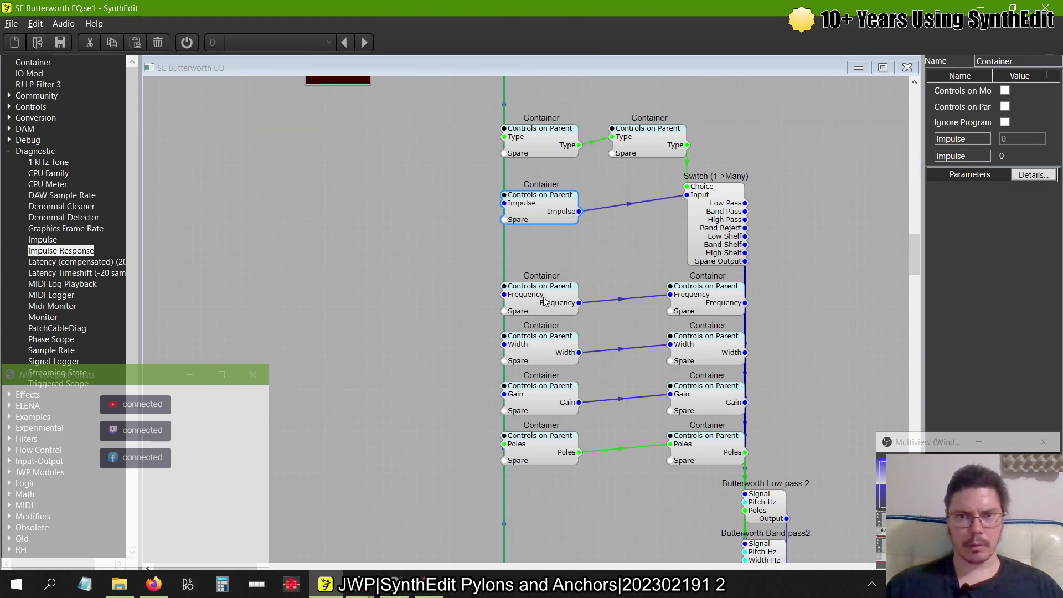
- Examine the R and Impulse filter chains, including their switches, parameter containers, Butterworth filters and the retained impulse wiring
{"action": "scroll", "coordinate": [543, 297], "scroll_direction": "down", "scroll_amount": 6}
{"action": "scroll", "coordinate": [543, 297], "scroll_direction": "up", "scroll_amount": 3}
{"action": "scroll", "coordinate": [543, 302], "scroll_direction": "up", "scroll_amount": 5}
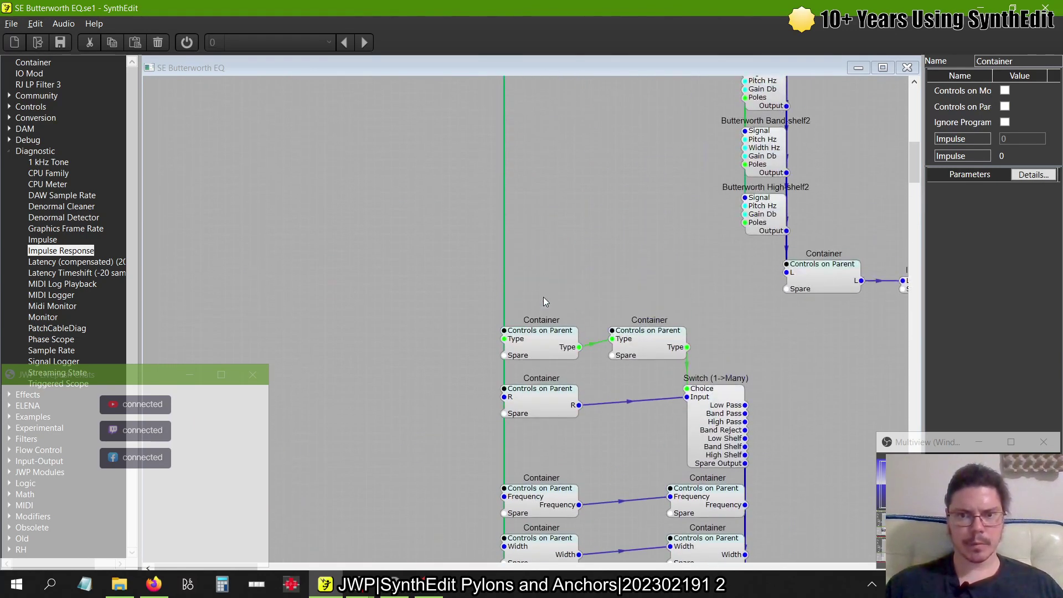
{"action": "scroll", "coordinate": [543, 302], "scroll_direction": "down", "scroll_amount": 7}
{"action": "scroll", "coordinate": [543, 302], "scroll_direction": "up", "scroll_amount": 8}
{"action": "scroll", "coordinate": [543, 302], "scroll_direction": "down", "scroll_amount": 8}
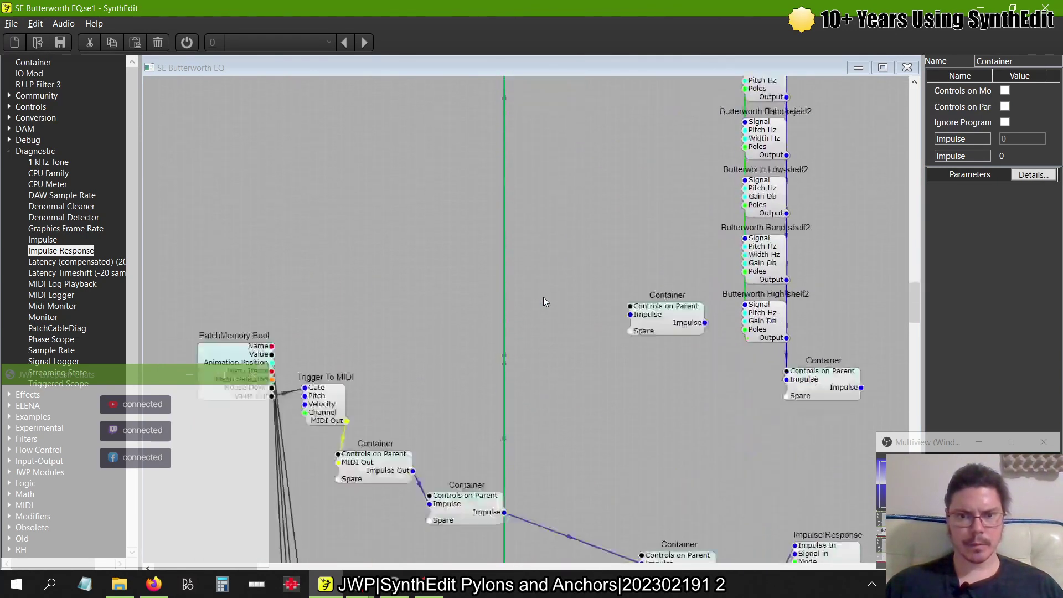
{"action": "scroll", "coordinate": [543, 302], "scroll_direction": "up", "scroll_amount": 4}
{"action": "scroll", "coordinate": [544, 301], "scroll_direction": "down", "scroll_amount": 1}
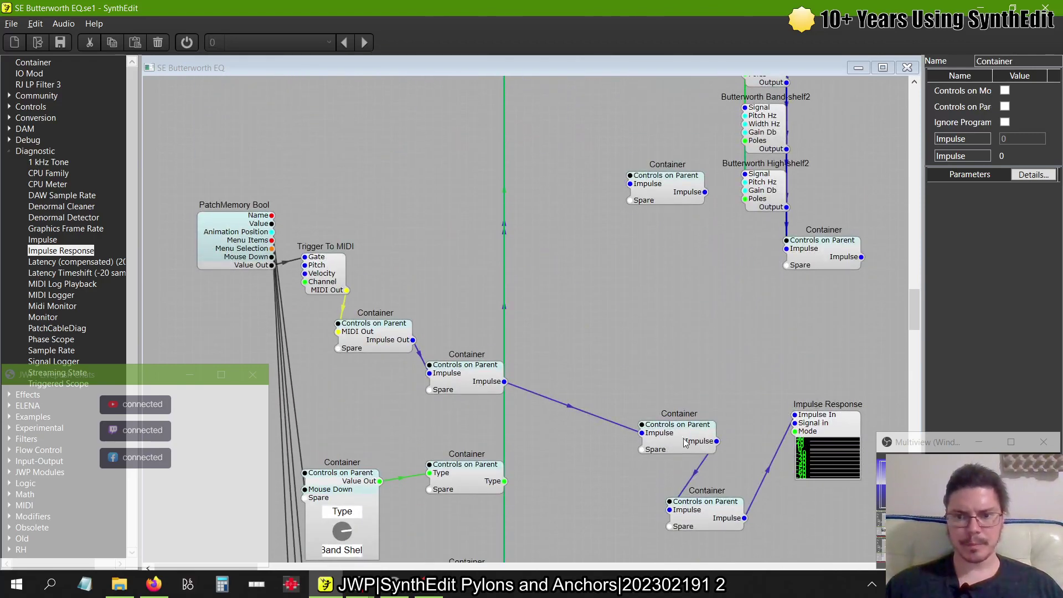
{"action": "scroll", "coordinate": [601, 382], "scroll_direction": "right", "scroll_amount": 4}
{"action": "scroll", "coordinate": [601, 382], "scroll_direction": "up", "scroll_amount": 8}
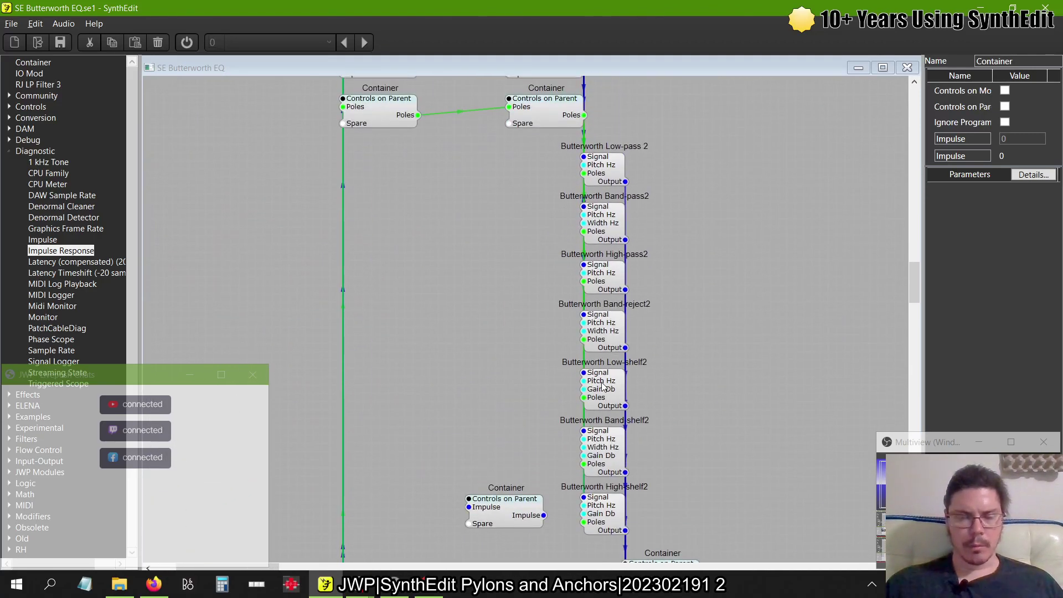
{"action": "scroll", "coordinate": [603, 386], "scroll_direction": "up", "scroll_amount": 8}
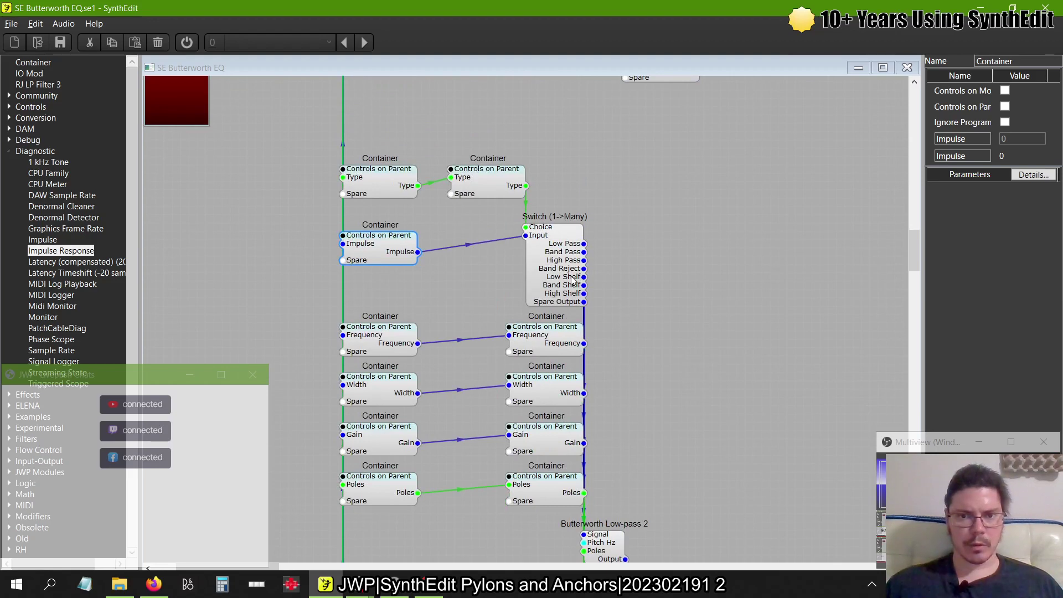
{"action": "scroll", "coordinate": [571, 280], "scroll_direction": "down", "scroll_amount": 8}
{"action": "scroll", "coordinate": [571, 279], "scroll_direction": "up", "scroll_amount": 5}
{"action": "scroll", "coordinate": [571, 279], "scroll_direction": "down", "scroll_amount": 10}
{"action": "scroll", "coordinate": [571, 280], "scroll_direction": "up", "scroll_amount": 5}
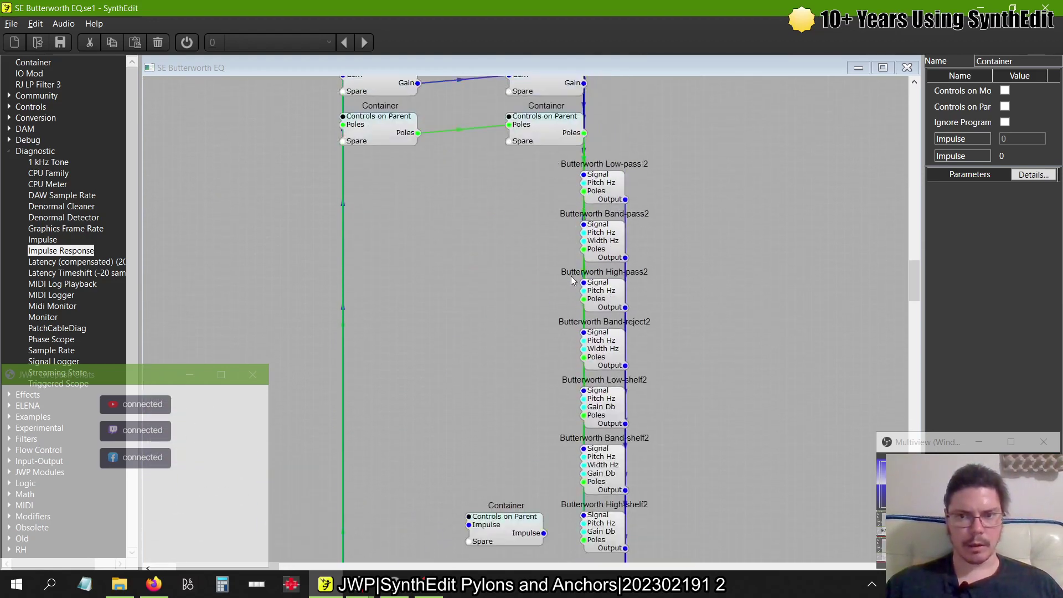
{"action": "scroll", "coordinate": [605, 328], "scroll_direction": "up", "scroll_amount": 3}
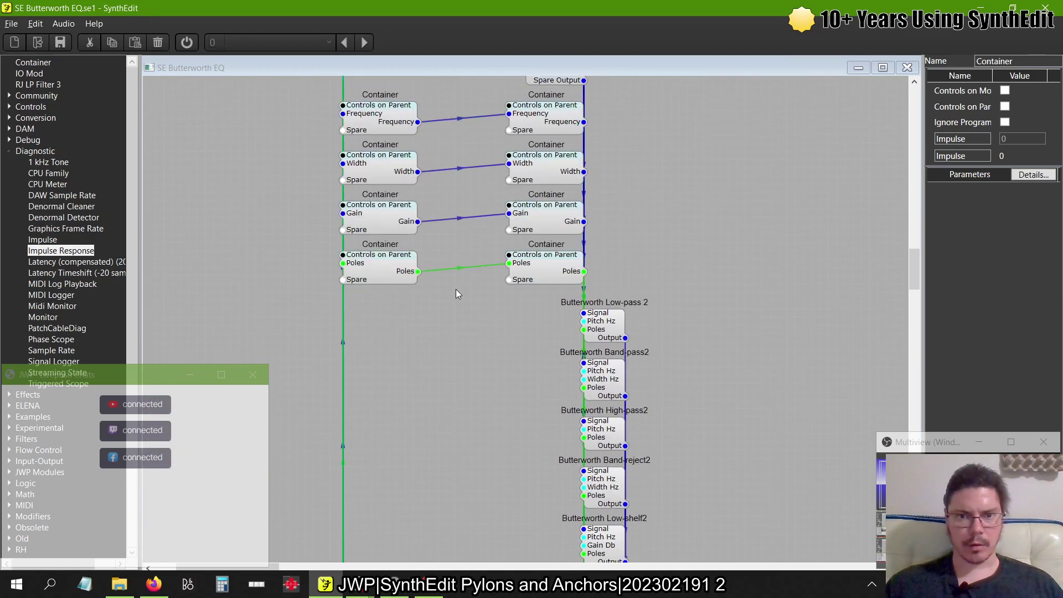
{"action": "scroll", "coordinate": [536, 368], "scroll_direction": "down", "scroll_amount": 7}
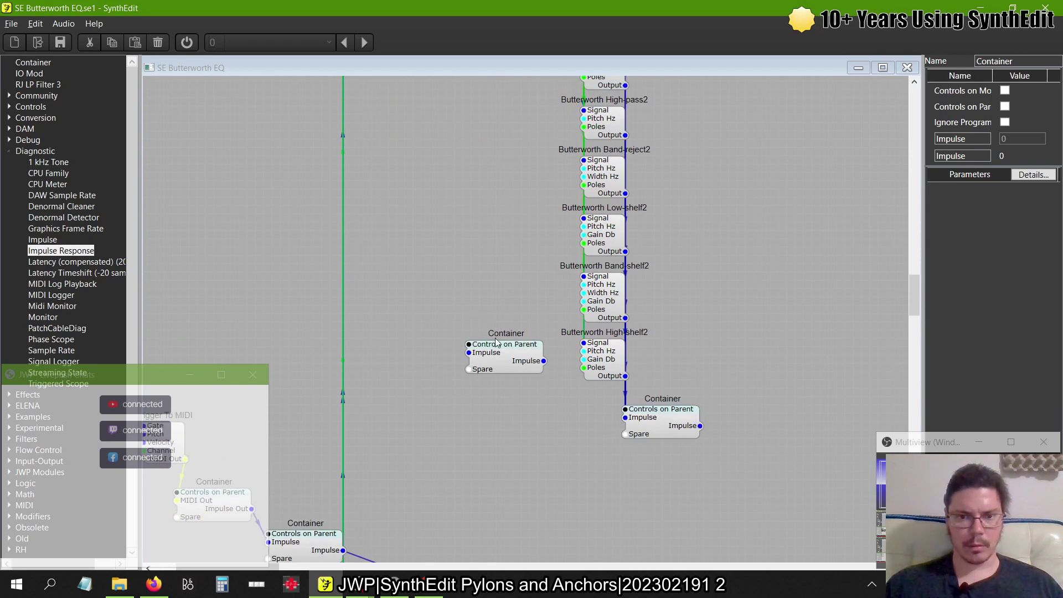
- Delete the unconnected Impulse container beside Butterworth High-shelf2, and move Impulse Response near the filter chain's final Impulse container
{"action": "left_click", "coordinate": [501, 367]}
{"action": "key", "text": "Delete"}
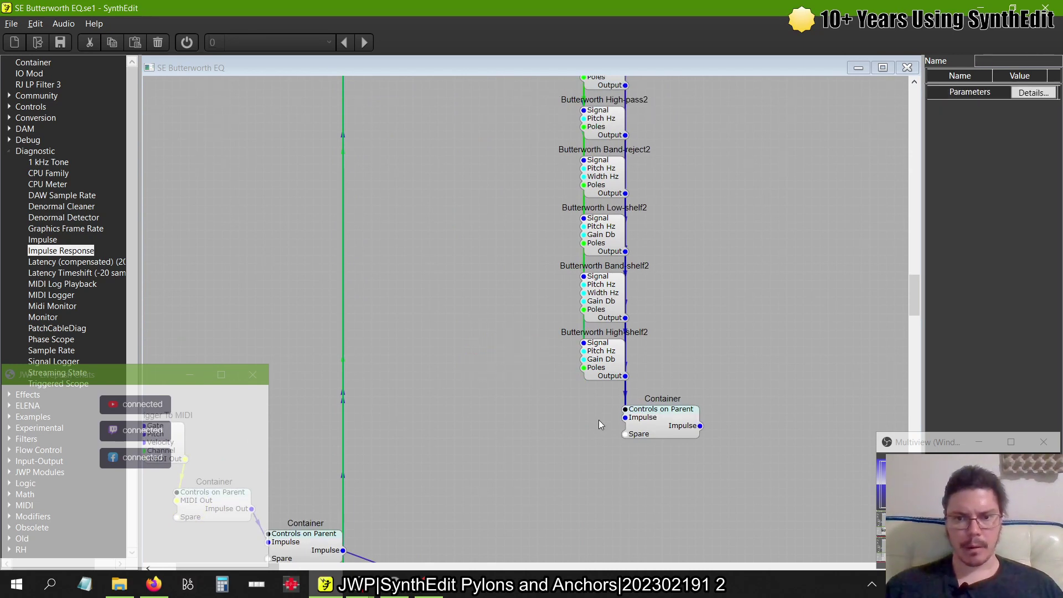
{"action": "scroll", "coordinate": [793, 408], "scroll_direction": "right", "scroll_amount": 1}
{"action": "scroll", "coordinate": [793, 408], "scroll_direction": "down", "scroll_amount": 3}
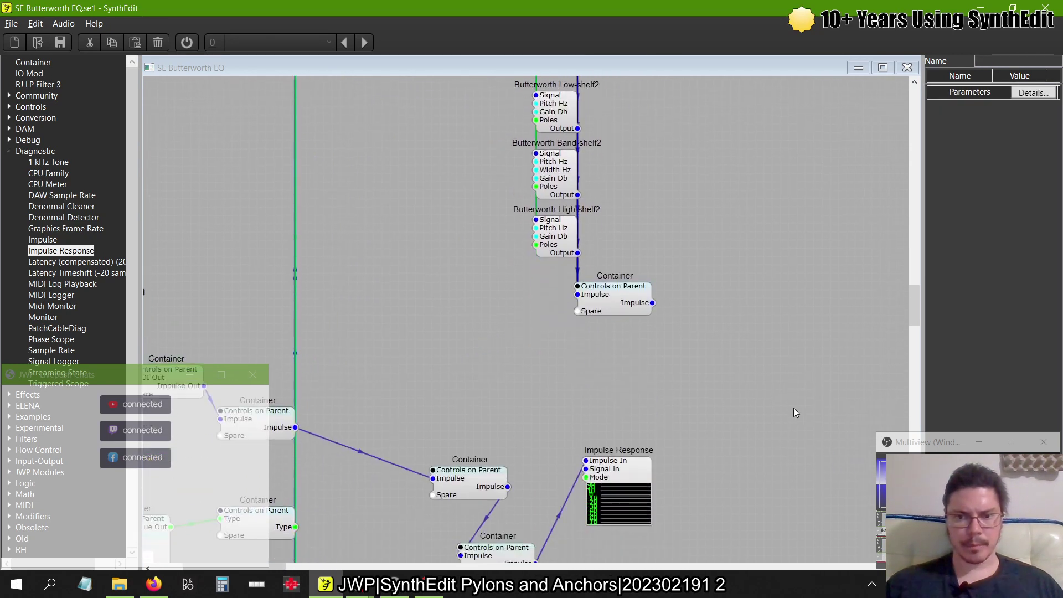
{"action": "left_click_drag", "start_coordinate": [625, 471], "coordinate": [775, 363]}
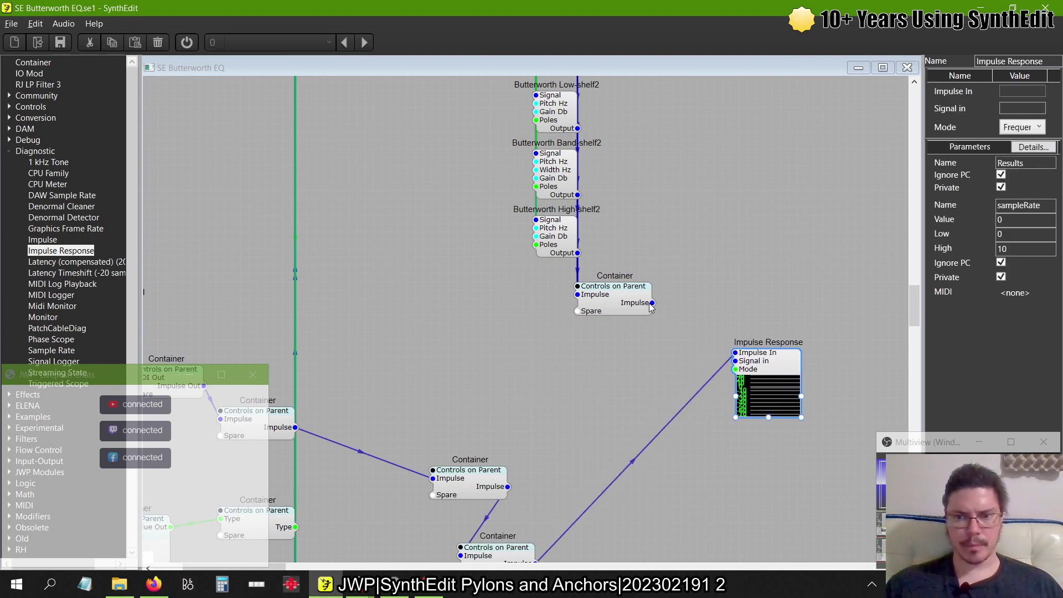
- Paste an Impulse container after the filter chain's final container and wire the path through it to Signal in of Impulse Response
{"action": "right_click", "coordinate": [743, 220]}
{"action": "left_click", "coordinate": [761, 256]}
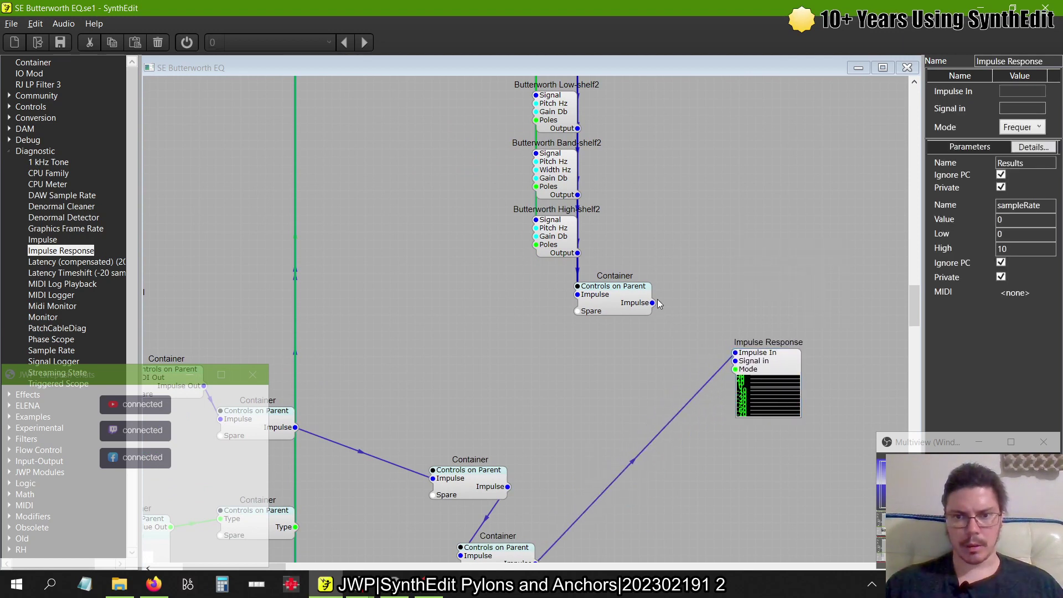
{"action": "left_click_drag", "start_coordinate": [653, 303], "coordinate": [747, 232]}
{"action": "left_click_drag", "start_coordinate": [823, 240], "coordinate": [891, 332]}
- Align the pasted container between the filter output and Impulse Response, and move the direct path's last container beside its predecessor
{"action": "left_click_drag", "start_coordinate": [750, 243], "coordinate": [714, 314]}
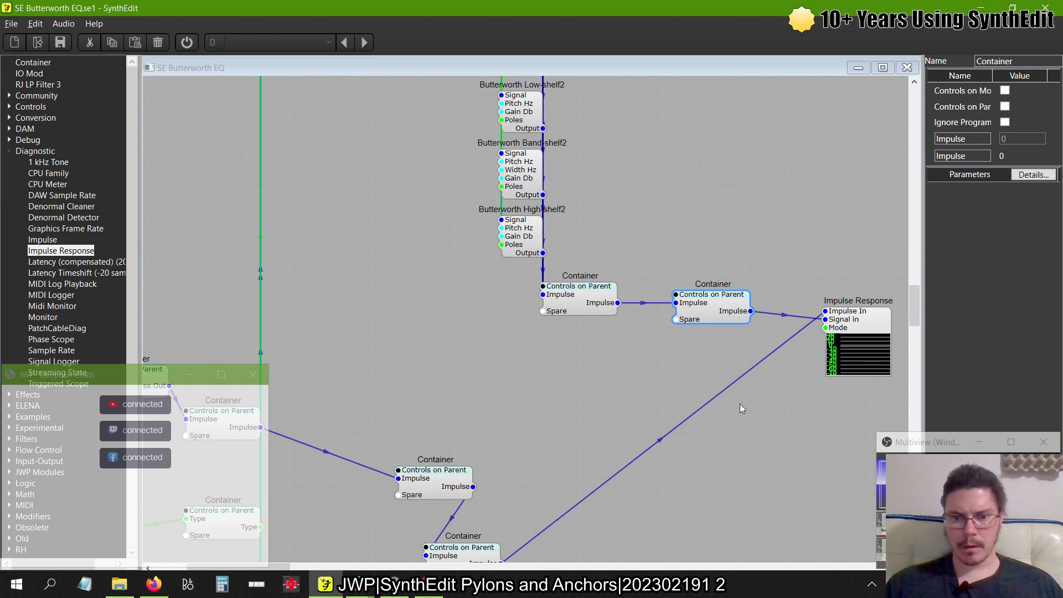
{"action": "left_click_drag", "start_coordinate": [472, 559], "coordinate": [592, 437]}
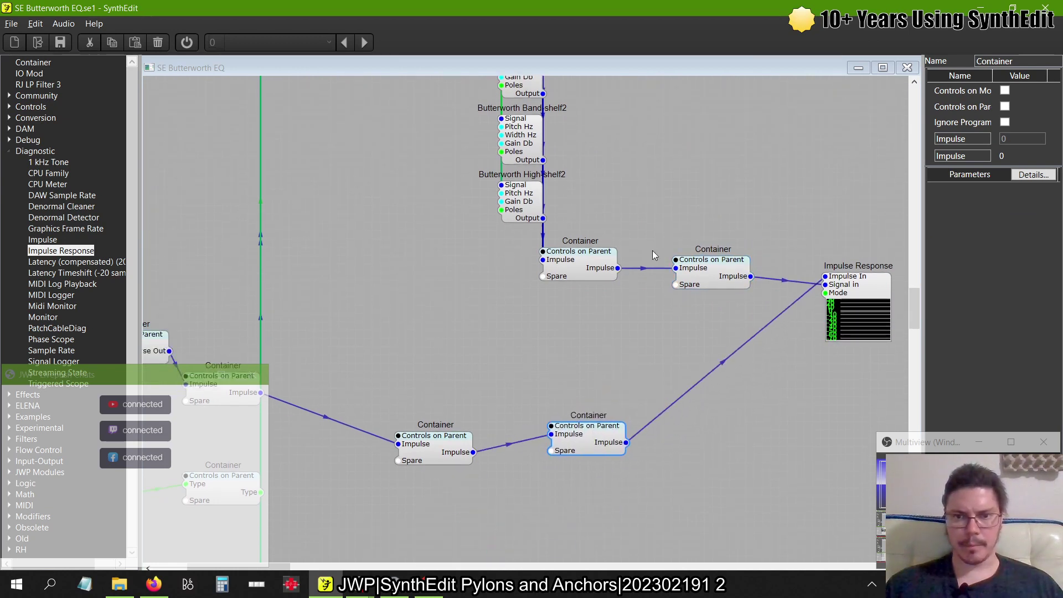
- Examine the filter chain outputs, the R output, the parameter containers and the direct impulse path to Impulse Response
{"action": "scroll", "coordinate": [495, 364], "scroll_direction": "up", "scroll_amount": 6}
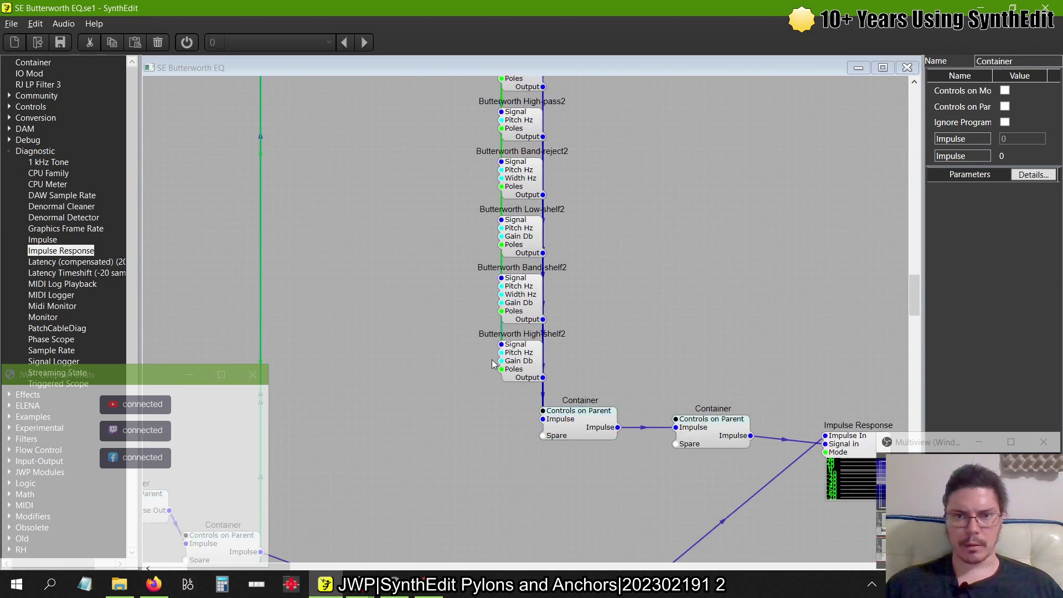
{"action": "scroll", "coordinate": [495, 364], "scroll_direction": "up", "scroll_amount": 8}
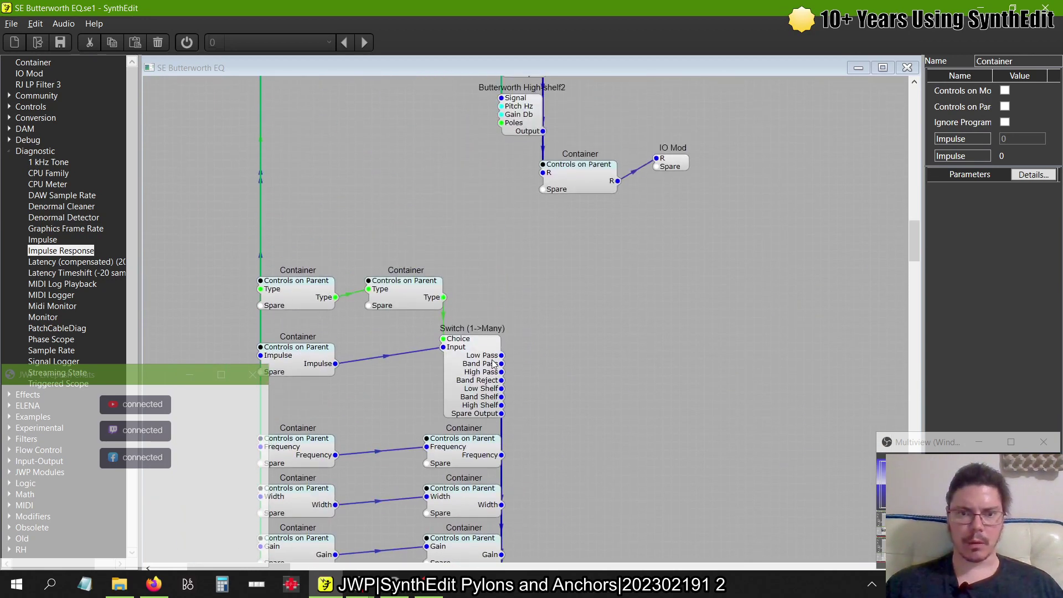
{"action": "scroll", "coordinate": [495, 363], "scroll_direction": "down", "scroll_amount": 4}
{"action": "scroll", "coordinate": [495, 363], "scroll_direction": "left", "scroll_amount": 4}
{"action": "scroll", "coordinate": [494, 364], "scroll_direction": "down", "scroll_amount": 13}
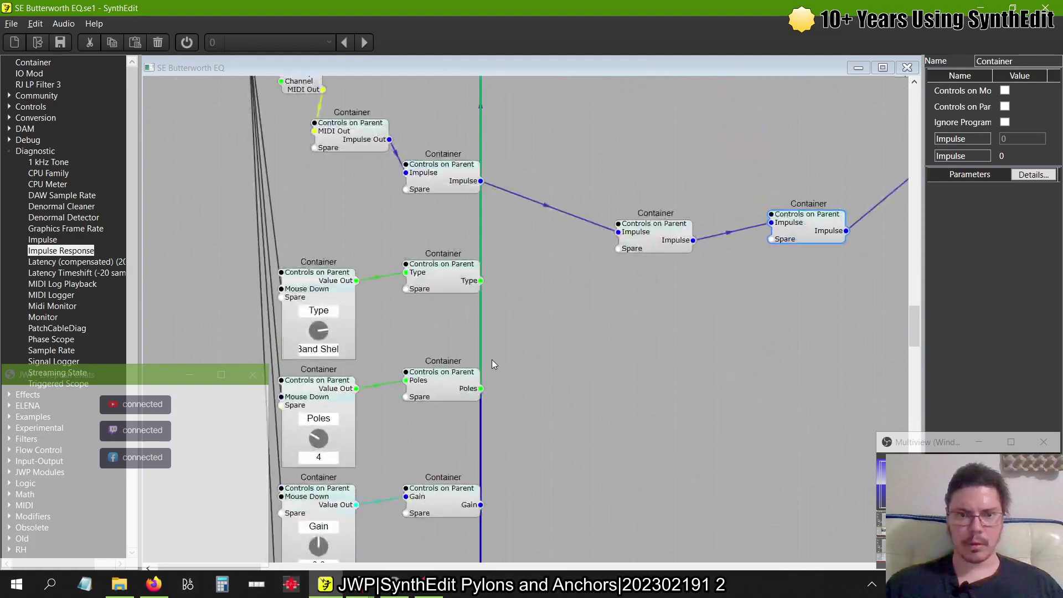
{"action": "scroll", "coordinate": [495, 364], "scroll_direction": "up", "scroll_amount": 4}
{"action": "scroll", "coordinate": [493, 363], "scroll_direction": "right", "scroll_amount": 5}
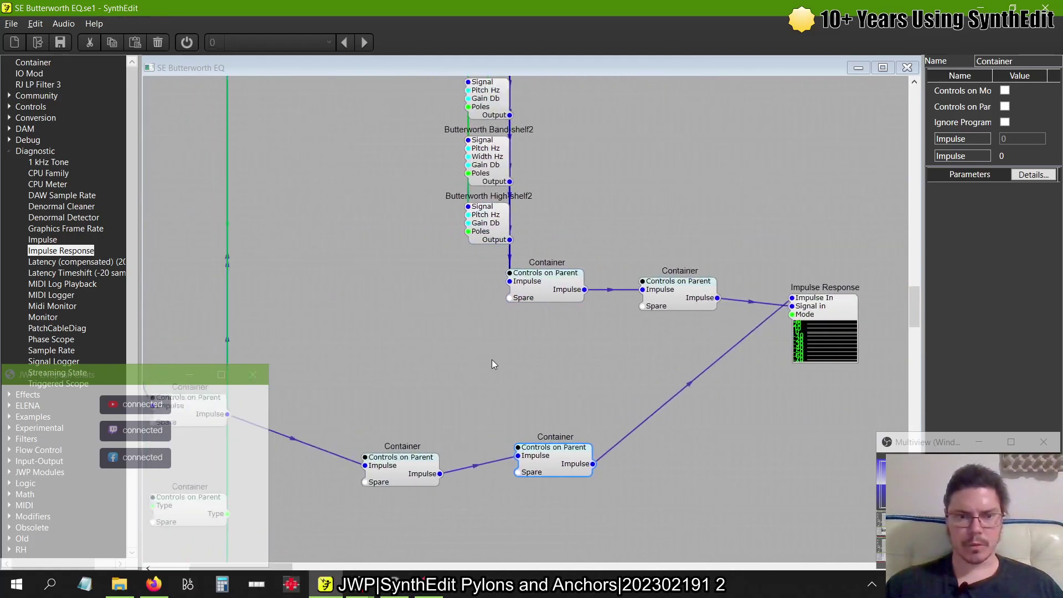
{"action": "scroll", "coordinate": [493, 363], "scroll_direction": "left", "scroll_amount": 6}
- Reposition the PatchMemory Bool module beside Trigger To MIDI
{"action": "mouse_move", "coordinate": [233, 266]}
{"action": "left_mouse_down"}
{"action": "mouse_move", "coordinate": [244, 562]}
{"action": "mouse_move", "coordinate": [199, 477]}
{"action": "mouse_move", "coordinate": [221, 554]}
{"action": "mouse_move", "coordinate": [208, 267]}
{"action": "mouse_move", "coordinate": [249, 255]}
{"action": "left_mouse_up"}
{"action": "left_click", "coordinate": [304, 287]}
{"action": "mouse_move", "coordinate": [223, 289]}
{"action": "left_mouse_down"}
{"action": "mouse_move", "coordinate": [218, 6]}
{"action": "mouse_move", "coordinate": [238, 244]}
{"action": "mouse_move", "coordinate": [210, 287]}
{"action": "left_mouse_up"}
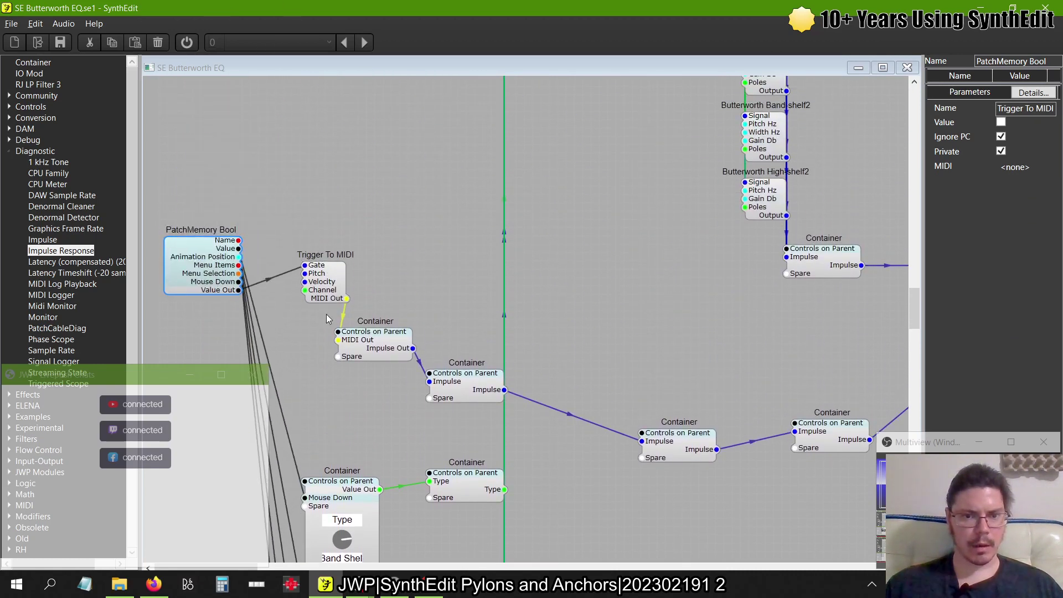
- Inspect the Oscillator, ADSR2 and VCA settings inside the MIDI Out to Impulse Out container, and nudge its Impulse module slightly upward
{"action": "double_click", "coordinate": [402, 345]}
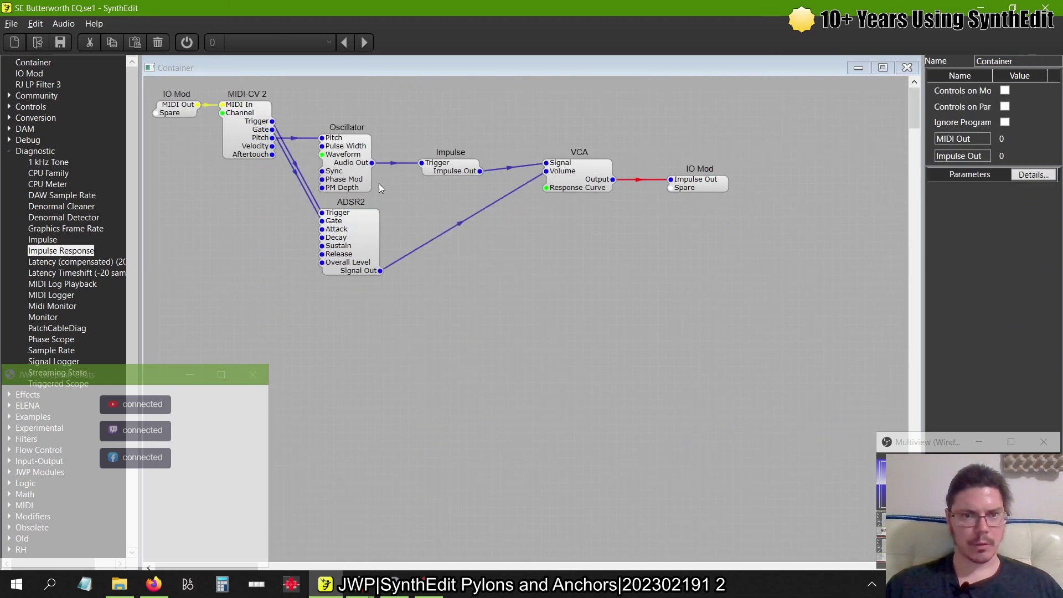
{"action": "left_click", "coordinate": [351, 158]}
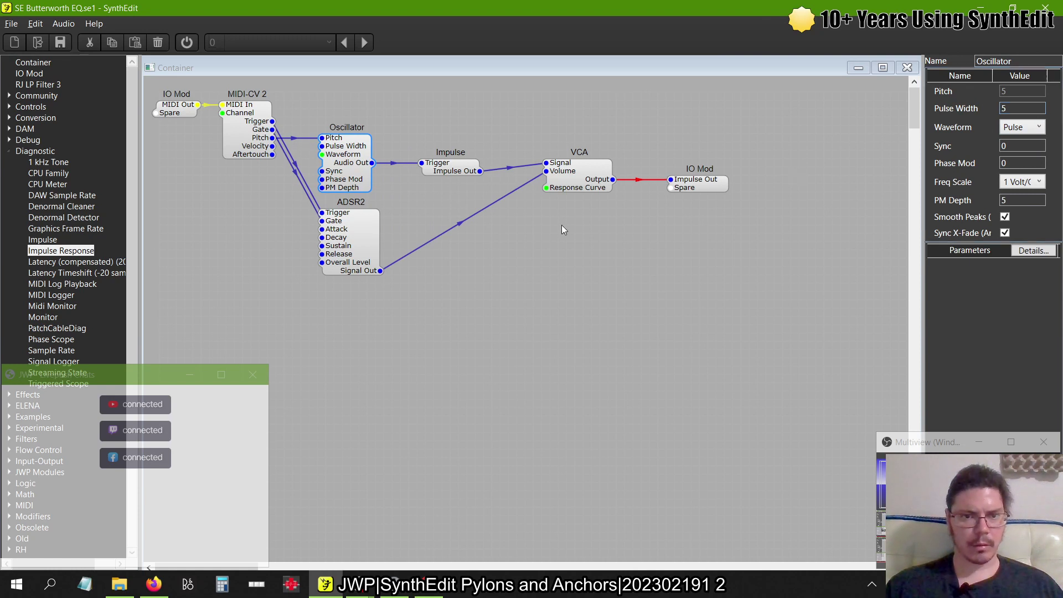
{"action": "left_click", "coordinate": [343, 253]}
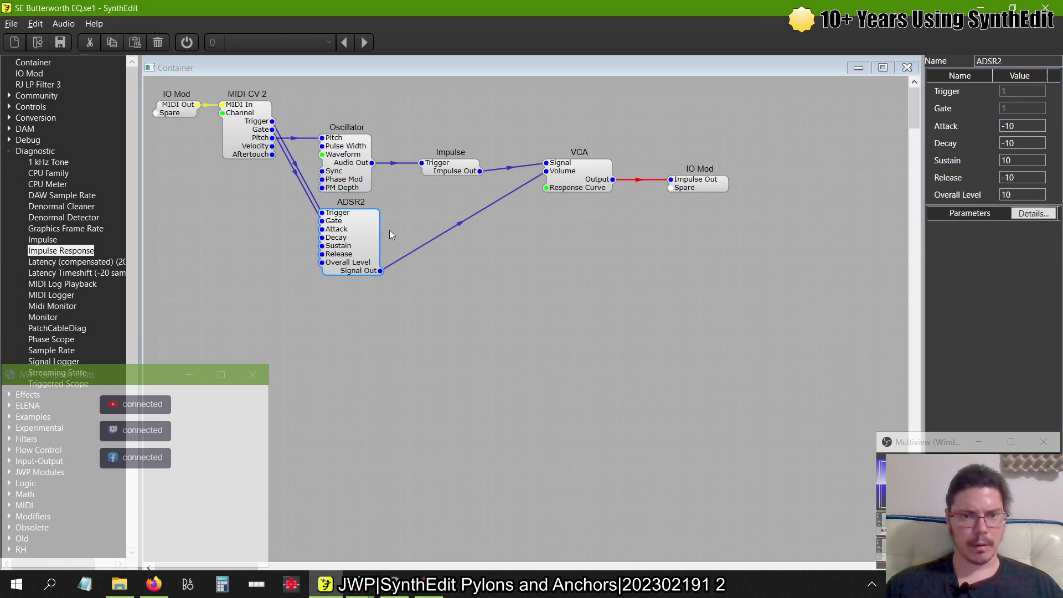
{"action": "left_click", "coordinate": [569, 181]}
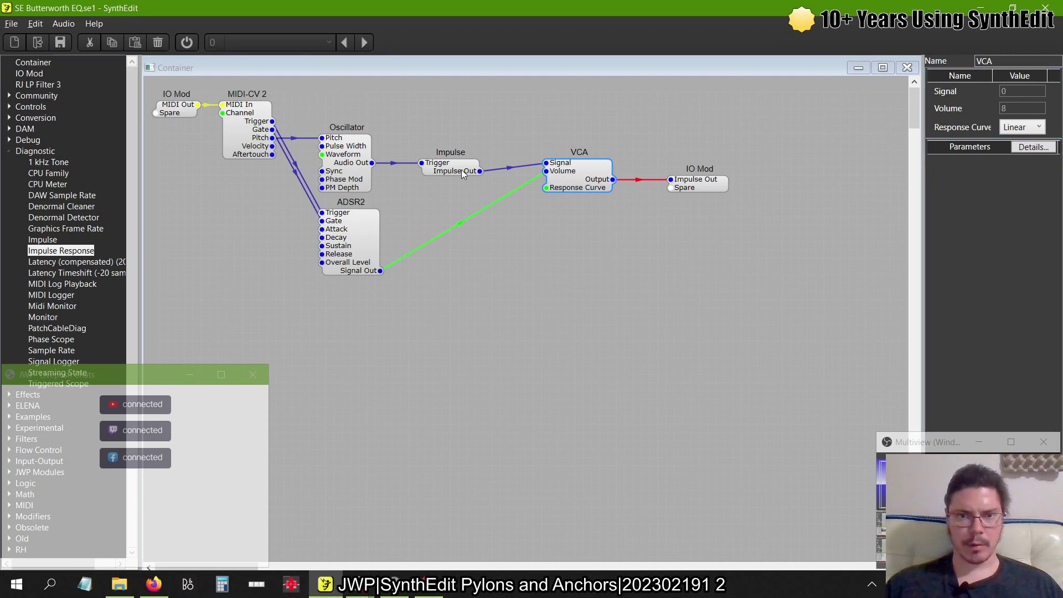
{"action": "mouse_move", "coordinate": [462, 171]}
{"action": "left_mouse_down"}
{"action": "mouse_move", "coordinate": [448, 154]}
{"action": "mouse_move", "coordinate": [450, 164]}
{"action": "left_mouse_up"}
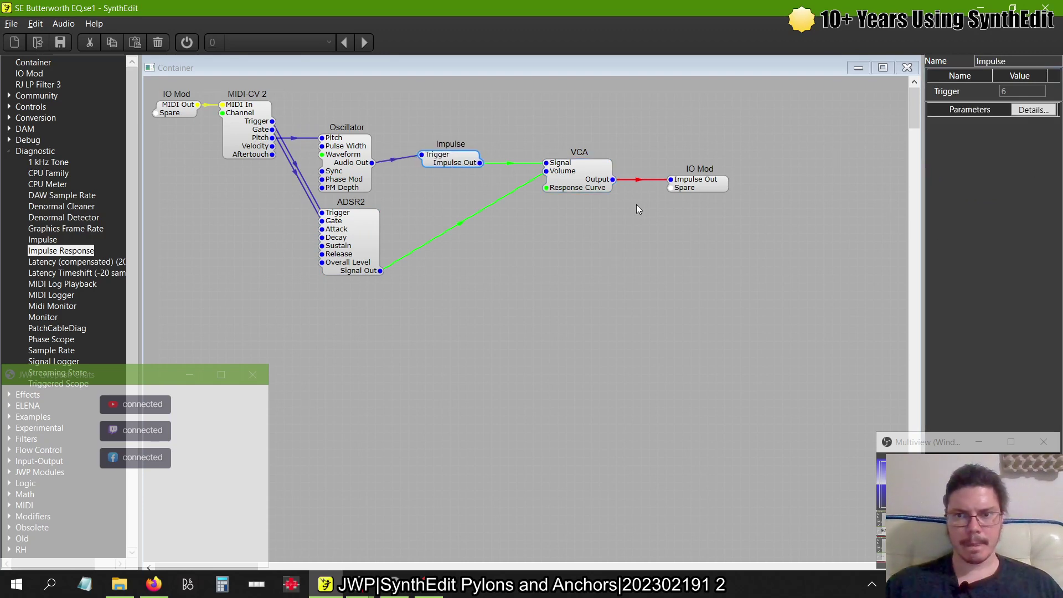
{"action": "left_click", "coordinate": [907, 67]}
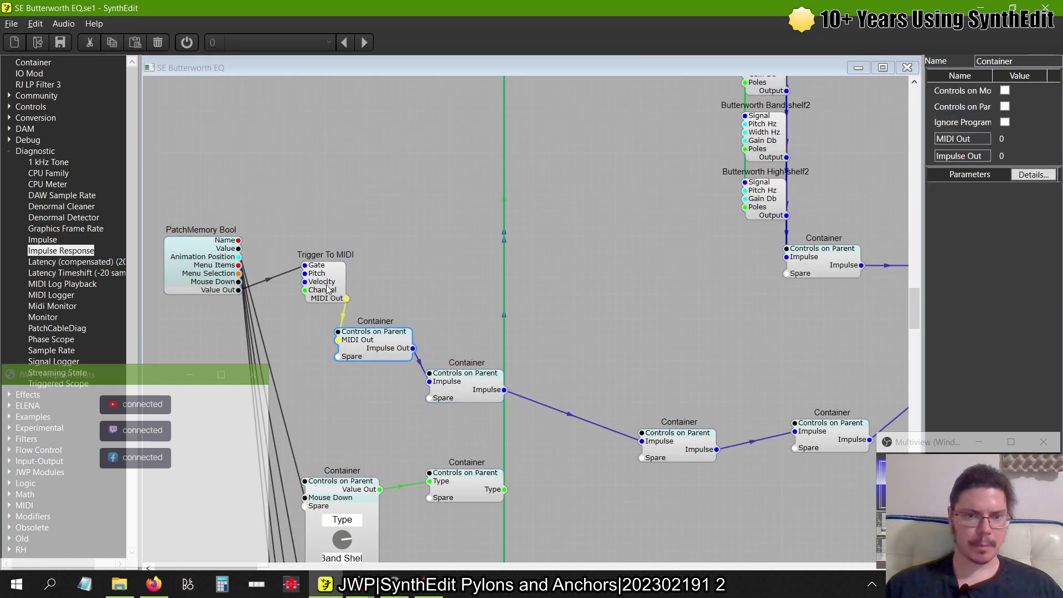
- Arrange PatchMemory Bool, Trigger To MIDI and the two containers after it in a descending staircase that straightens their connecting wires
{"action": "left_click_drag", "start_coordinate": [328, 288], "coordinate": [320, 287]}
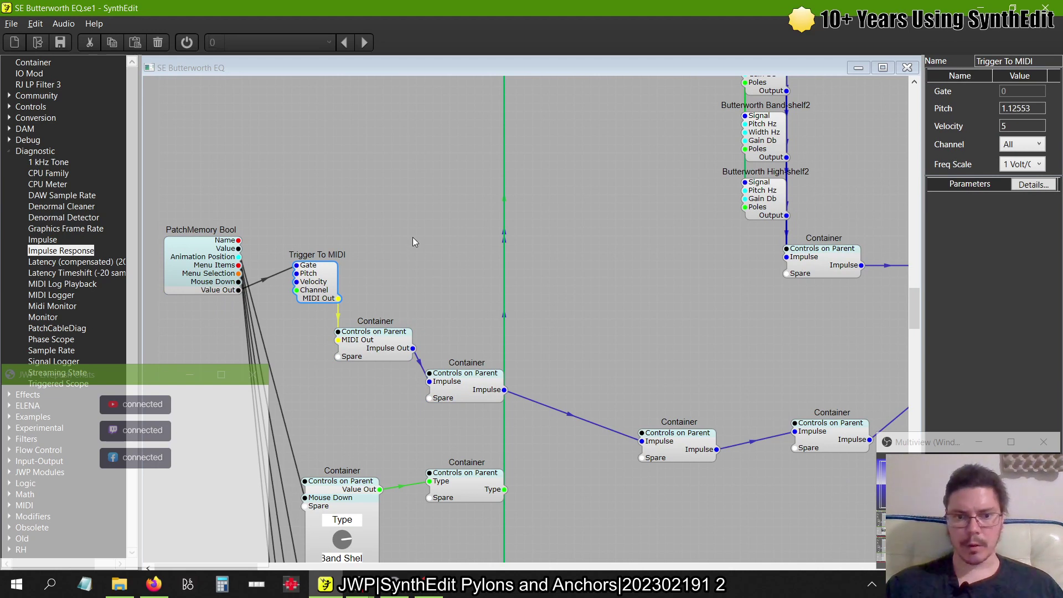
{"action": "left_click_drag", "start_coordinate": [209, 255], "coordinate": [275, 187]}
{"action": "left_click_drag", "start_coordinate": [311, 271], "coordinate": [324, 282]}
{"action": "left_click_drag", "start_coordinate": [376, 343], "coordinate": [388, 341]}
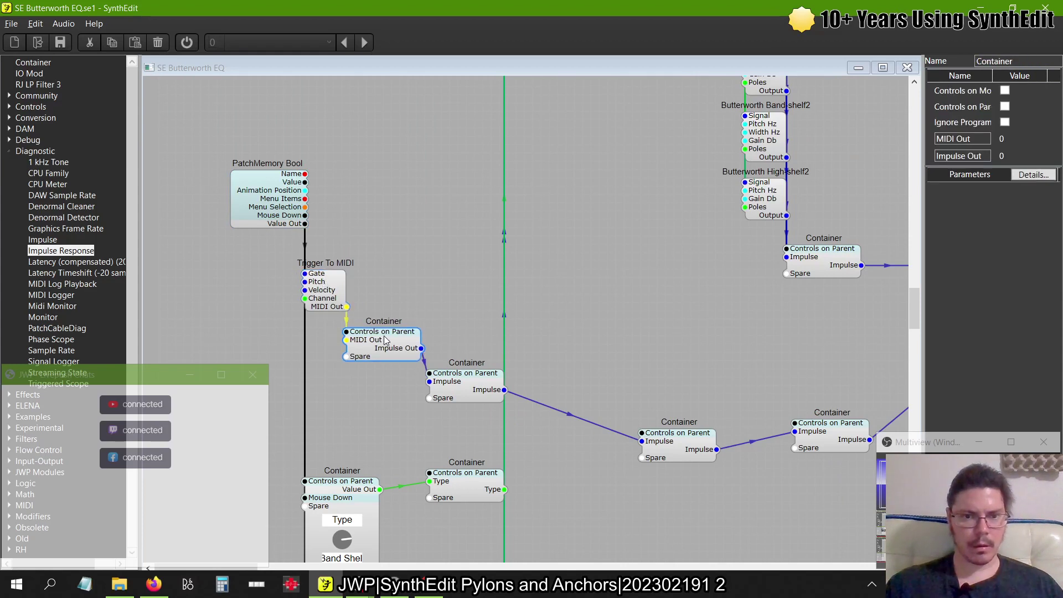
{"action": "left_click_drag", "start_coordinate": [454, 385], "coordinate": [451, 395]}
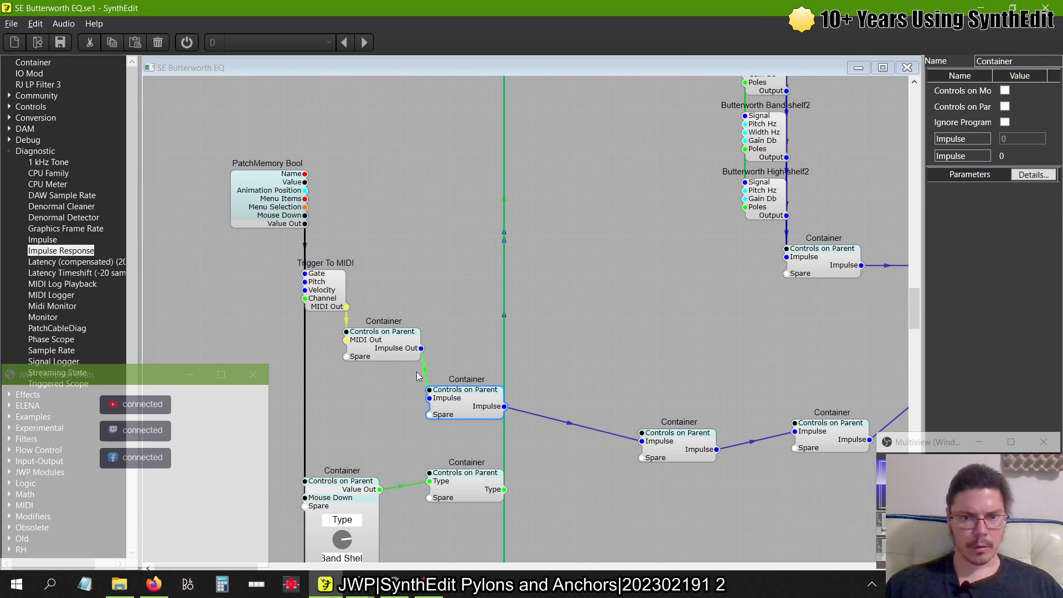
- Shift PatchMemory Bool, Trigger To MIDI, the MIDI Out container and the knob containers together slightly right to straighten the impulse wire
{"action": "scroll", "coordinate": [427, 545], "scroll_direction": "down", "scroll_amount": 7}
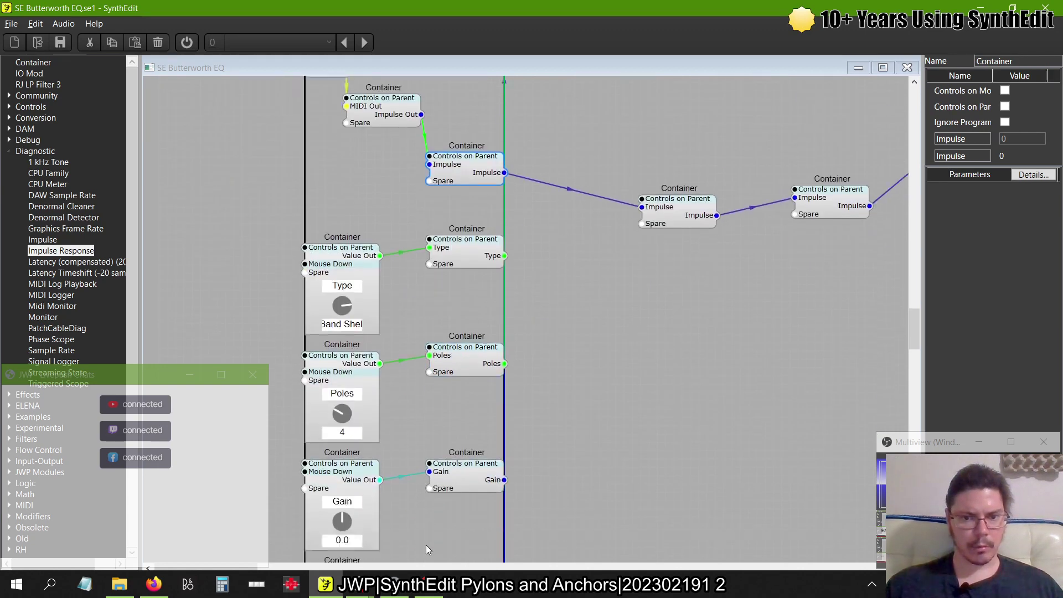
{"action": "scroll", "coordinate": [426, 544], "scroll_direction": "up", "scroll_amount": 8}
{"action": "scroll", "coordinate": [342, 361], "scroll_direction": "down", "scroll_amount": 2}
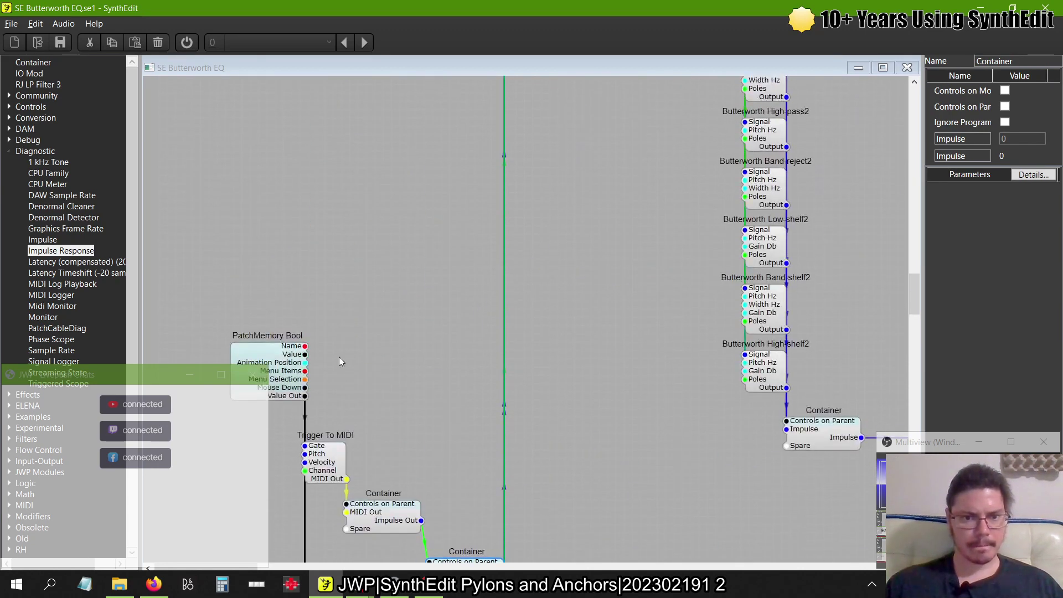
{"action": "left_click", "coordinate": [340, 360]}
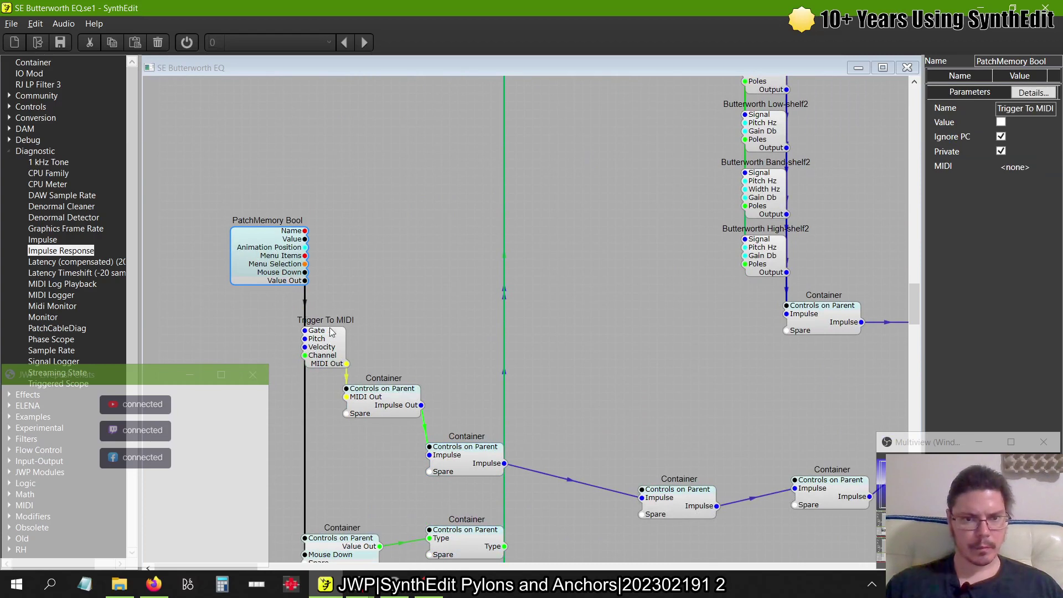
{"action": "left_click", "coordinate": [390, 410]}
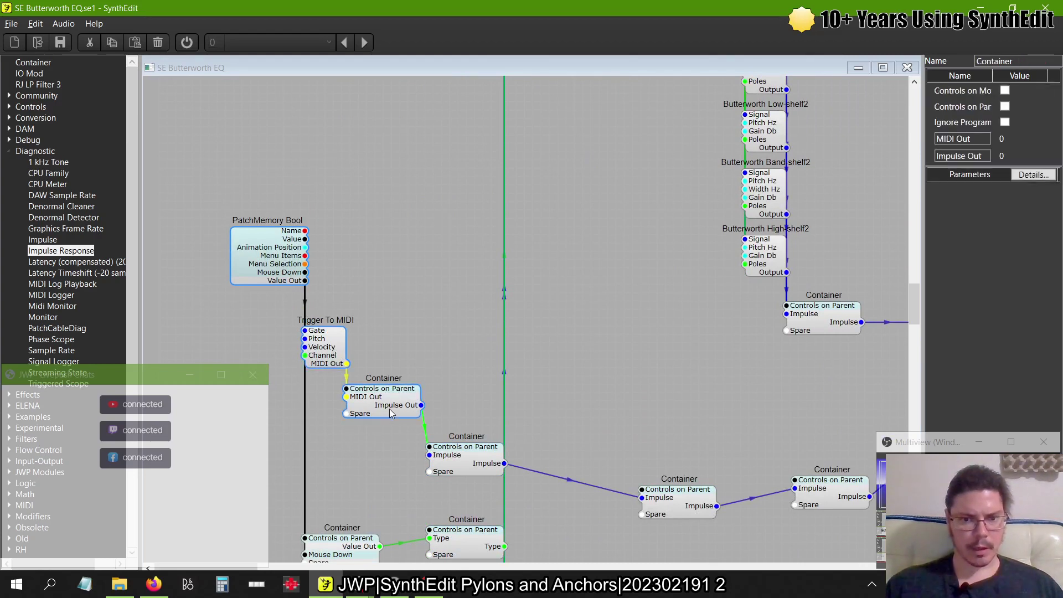
{"action": "left_click", "coordinate": [446, 462]}
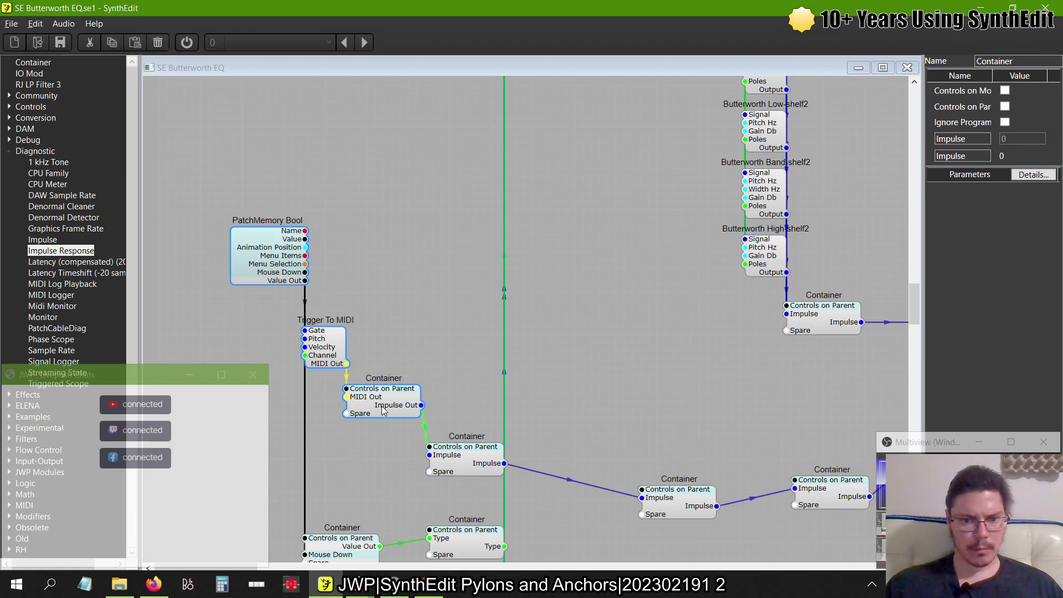
{"action": "scroll", "coordinate": [381, 406], "scroll_direction": "down", "scroll_amount": 3}
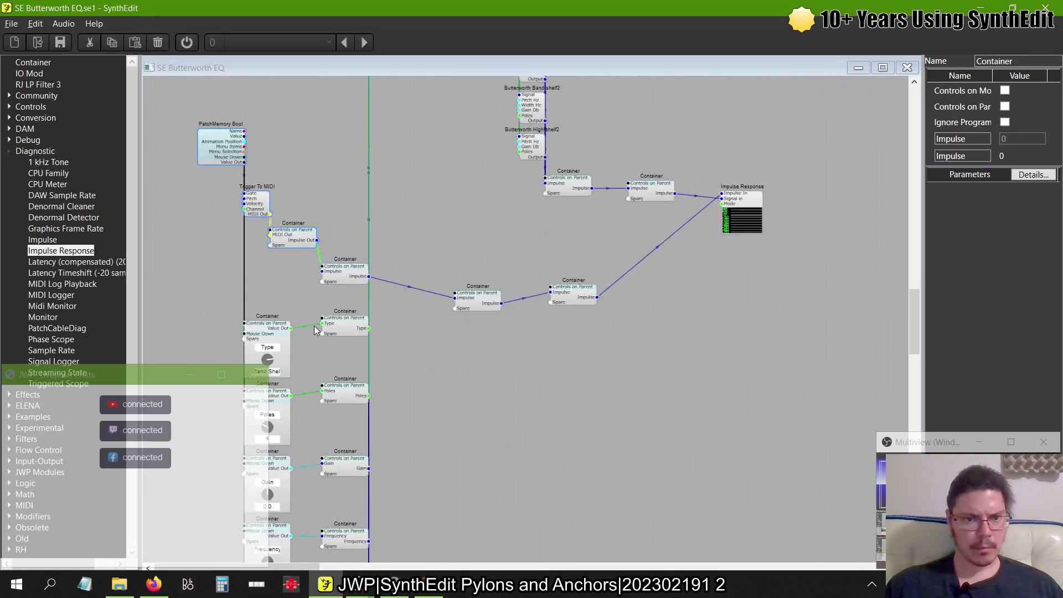
{"action": "scroll", "coordinate": [315, 326], "scroll_direction": "down", "scroll_amount": 5}
{"action": "left_click_drag", "start_coordinate": [310, 526], "coordinate": [227, 117]}
{"action": "scroll", "coordinate": [283, 242], "scroll_direction": "up", "scroll_amount": 10}
{"action": "scroll", "coordinate": [282, 300], "scroll_direction": "down", "scroll_amount": 4}
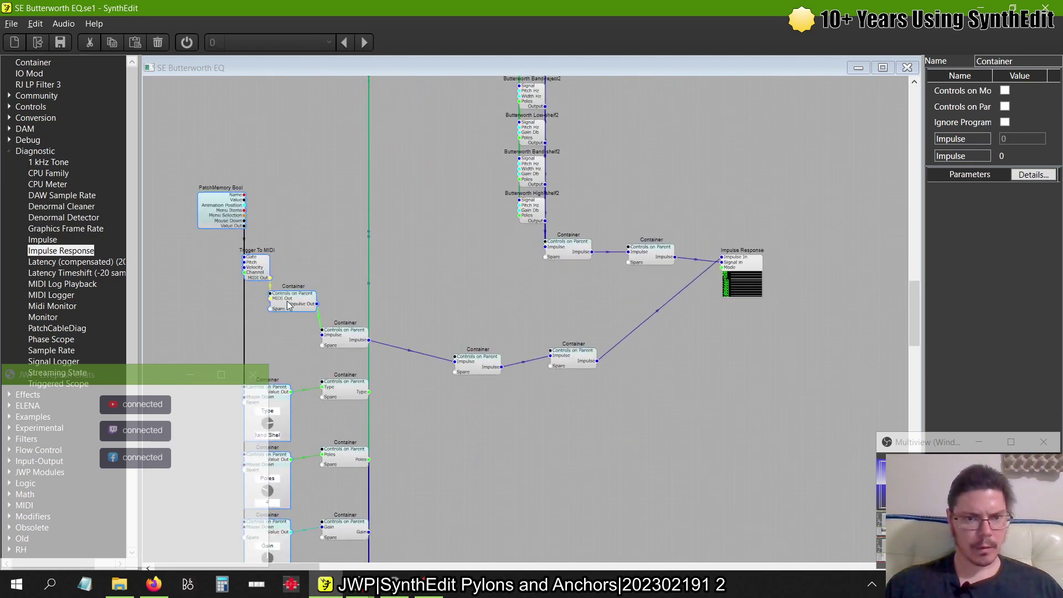
{"action": "left_click", "coordinate": [302, 308]}
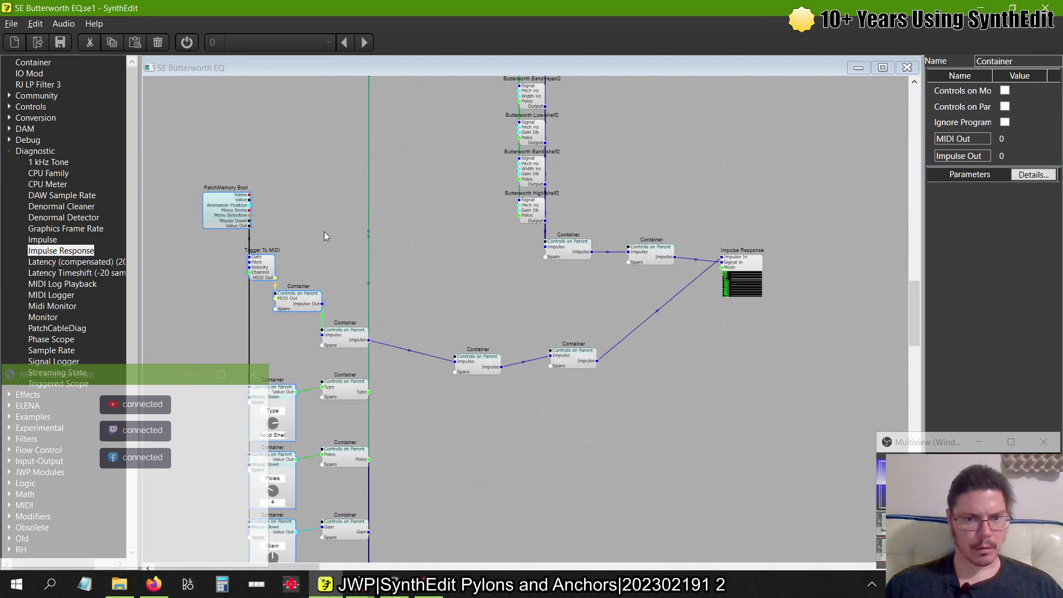
- Review the realigned controls and all filter chains, then reopen the SE Butterworth EQ container and check its impulse wiring
{"action": "scroll", "coordinate": [324, 232], "scroll_direction": "down", "scroll_amount": 4}
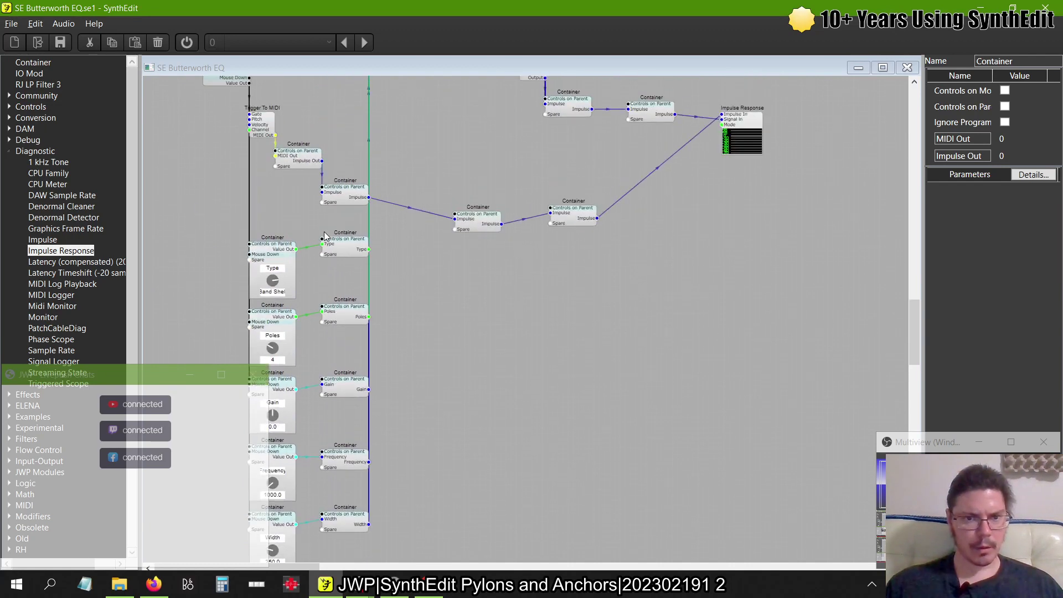
{"action": "scroll", "coordinate": [324, 233], "scroll_direction": "up", "scroll_amount": 7}
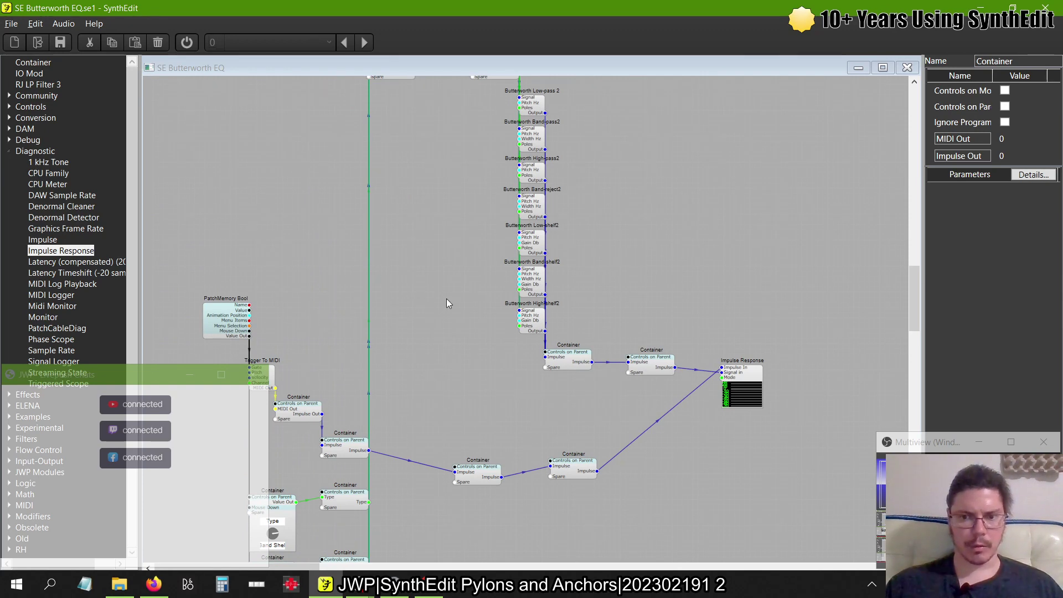
{"action": "scroll", "coordinate": [447, 300], "scroll_direction": "up", "scroll_amount": 12}
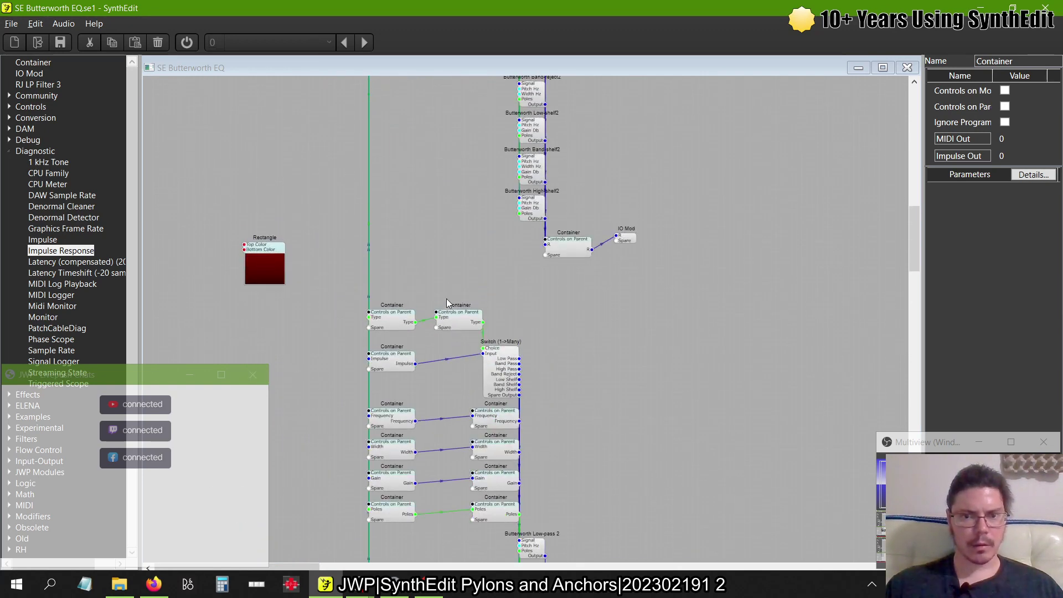
{"action": "scroll", "coordinate": [447, 304], "scroll_direction": "down", "scroll_amount": 5}
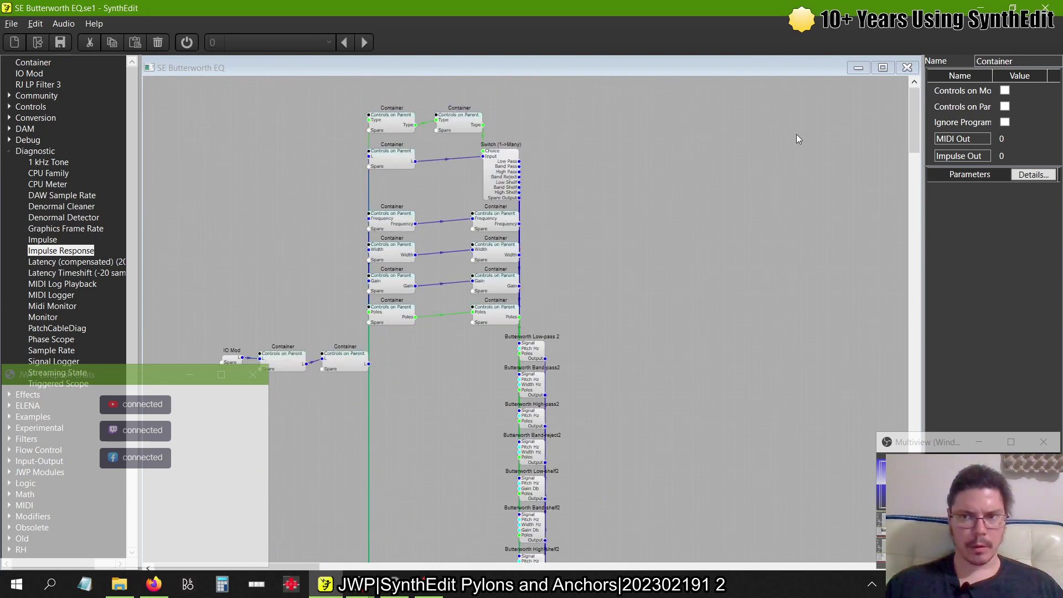
{"action": "left_click", "coordinate": [907, 67]}
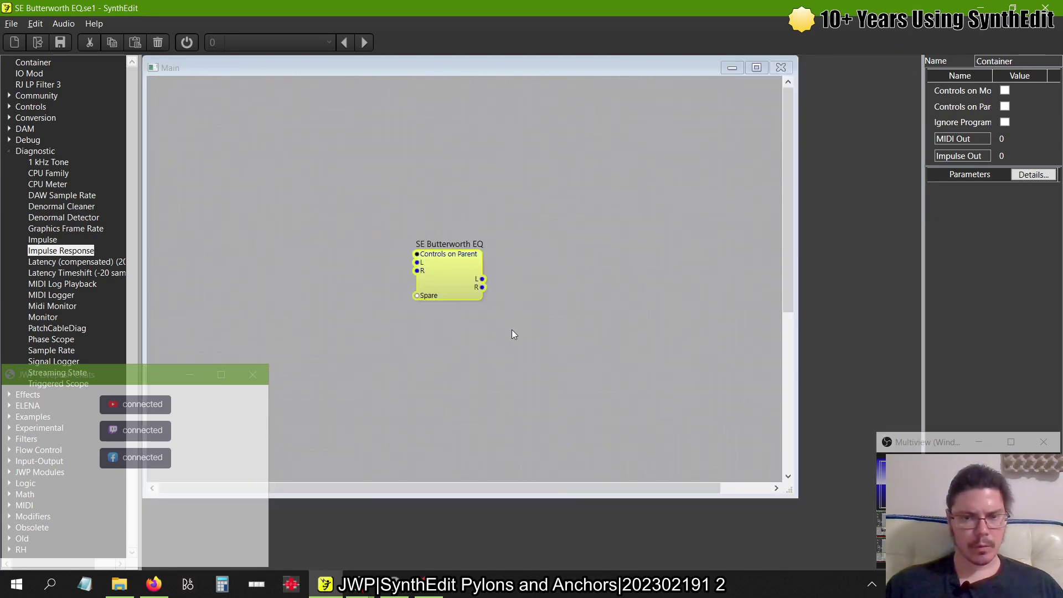
{"action": "double_click", "coordinate": [438, 283]}
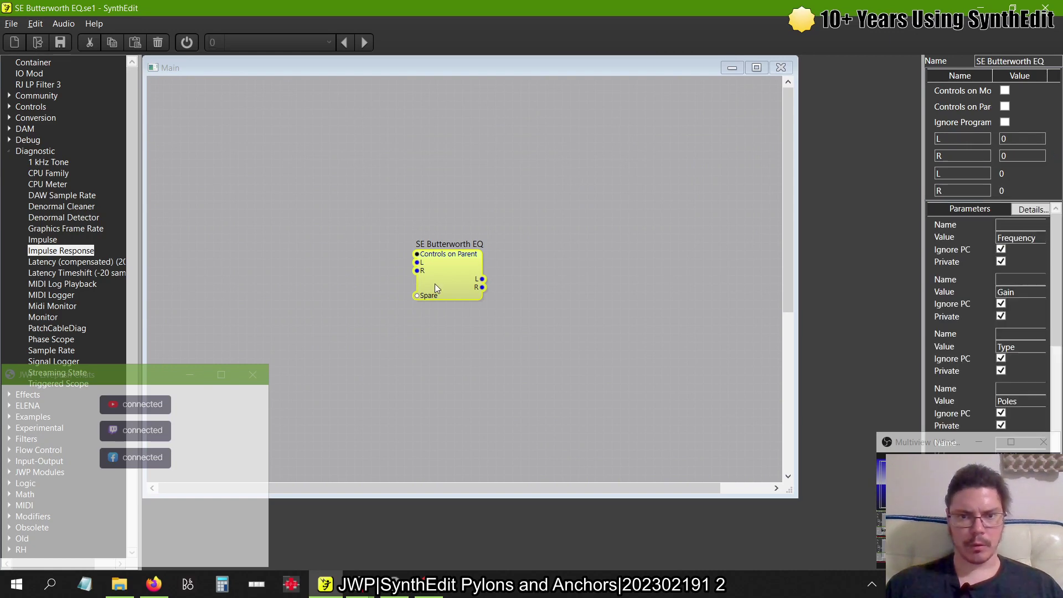
{"action": "scroll", "coordinate": [275, 299], "scroll_direction": "down", "scroll_amount": 10}
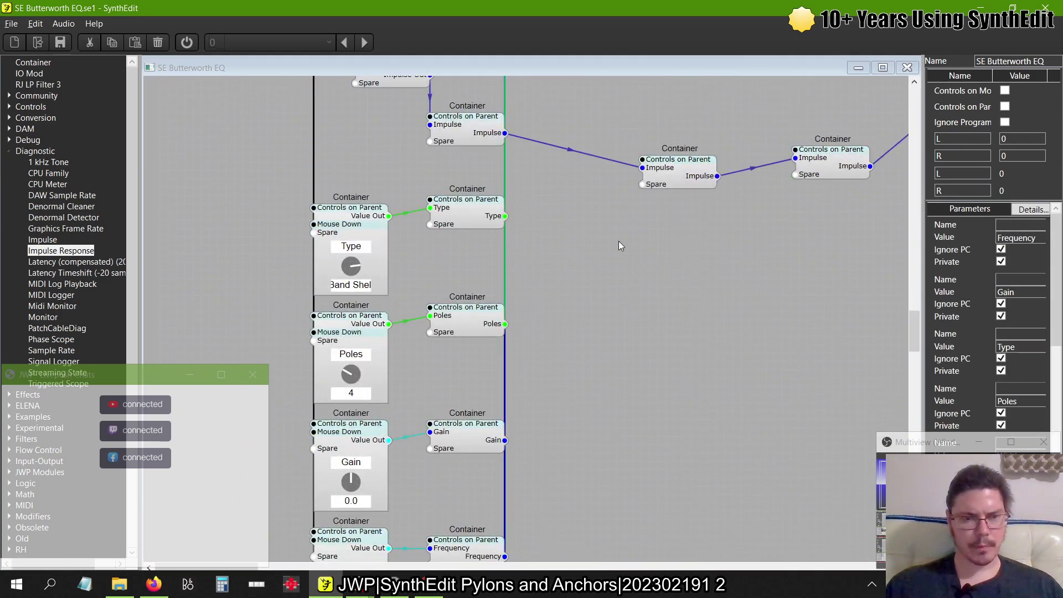
- Start audio processing and open the SE Butterworth EQ panel for editing with the Impulse Response display selected
{"action": "left_click", "coordinate": [192, 45]}
{"action": "right_click", "coordinate": [231, 155]}
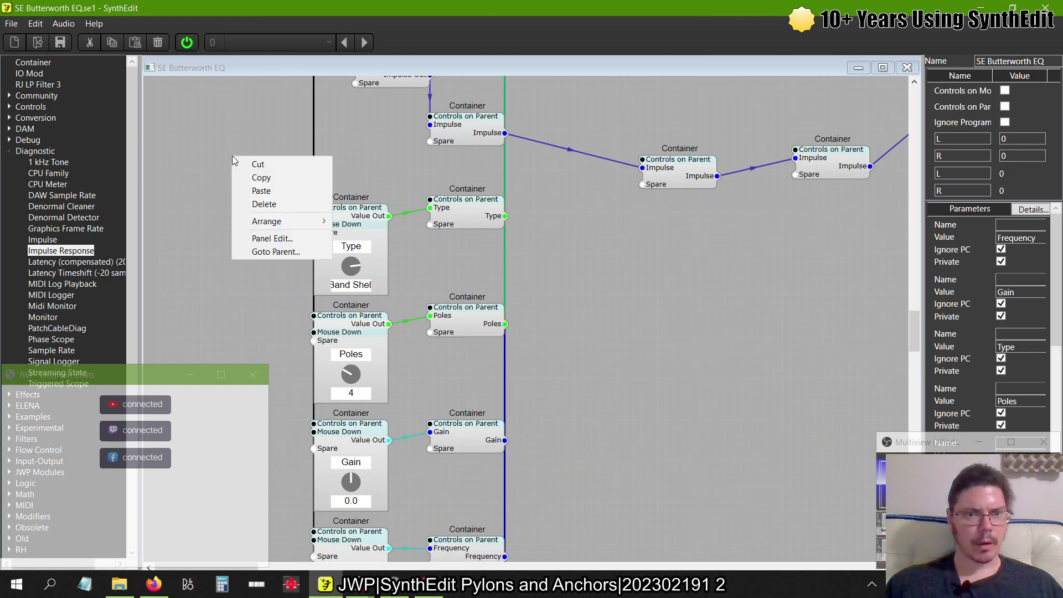
{"action": "left_click", "coordinate": [252, 238]}
{"action": "left_click", "coordinate": [573, 376]}
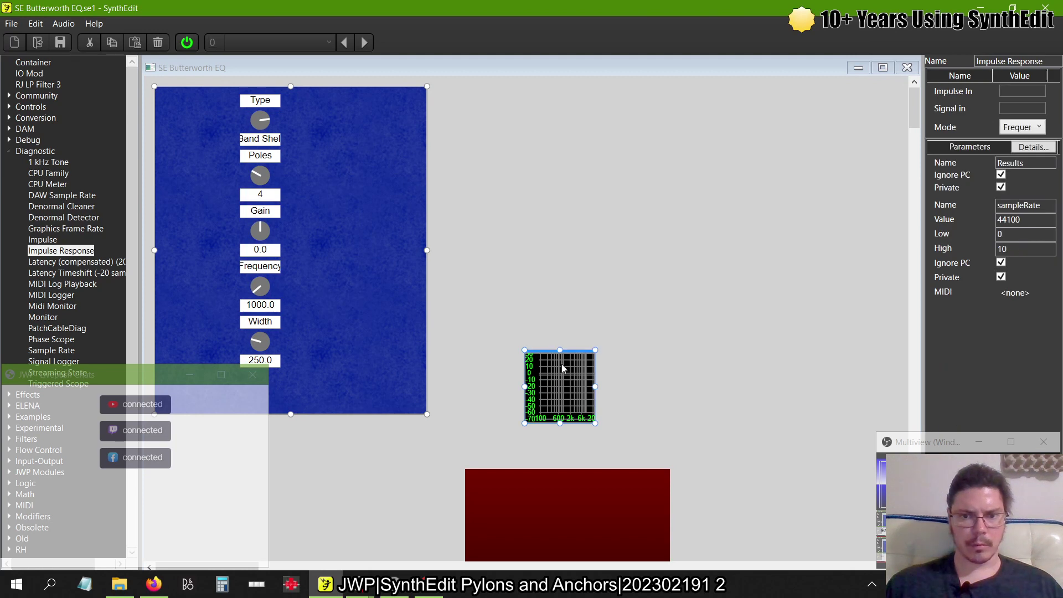
- Extend the blue panel background downward, and place the enlarged Impulse Response display in its lower-left corner beneath the Width knob
{"action": "left_click_drag", "start_coordinate": [292, 414], "coordinate": [290, 481]}
{"action": "left_click_drag", "start_coordinate": [582, 354], "coordinate": [333, 381]}
{"action": "left_click_drag", "start_coordinate": [350, 451], "coordinate": [349, 448]}
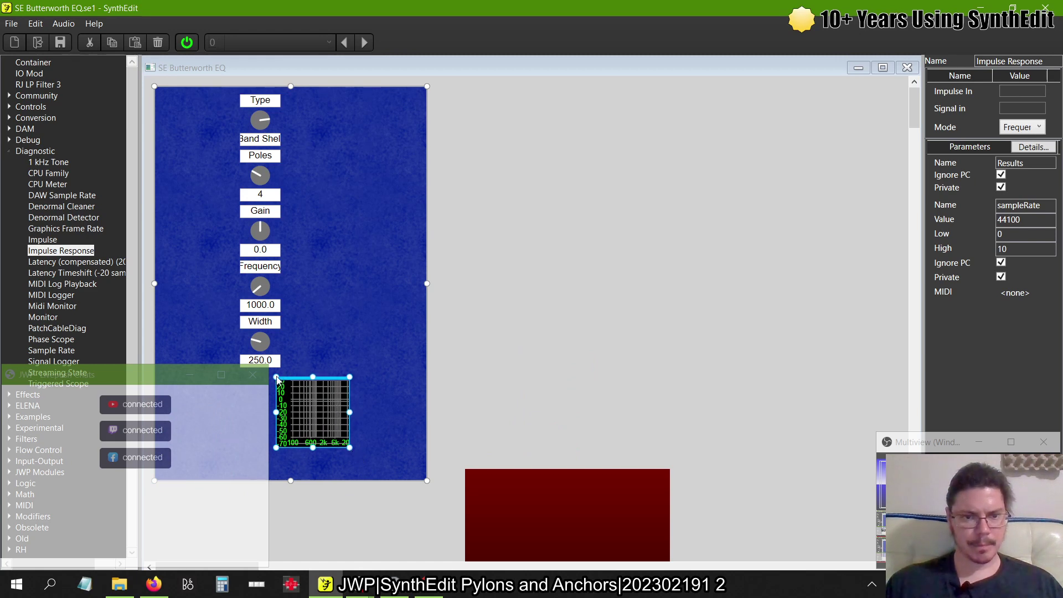
{"action": "left_click_drag", "start_coordinate": [277, 376], "coordinate": [194, 382]}
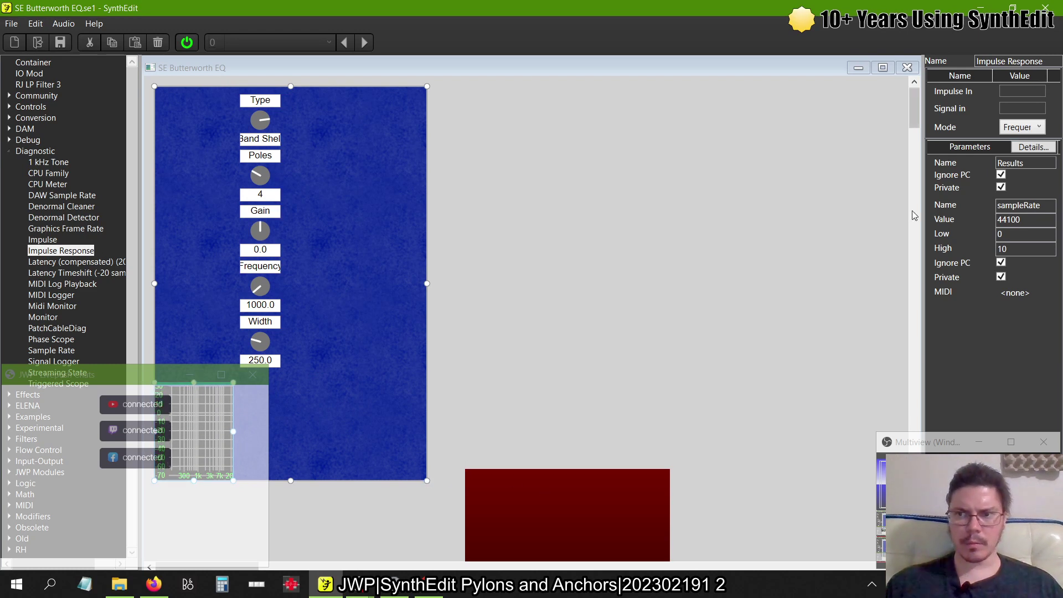
- Choose Frequency Response as the Impulse Response display's mode, and widen the blue panel background to the right
{"action": "left_click", "coordinate": [1016, 135]}
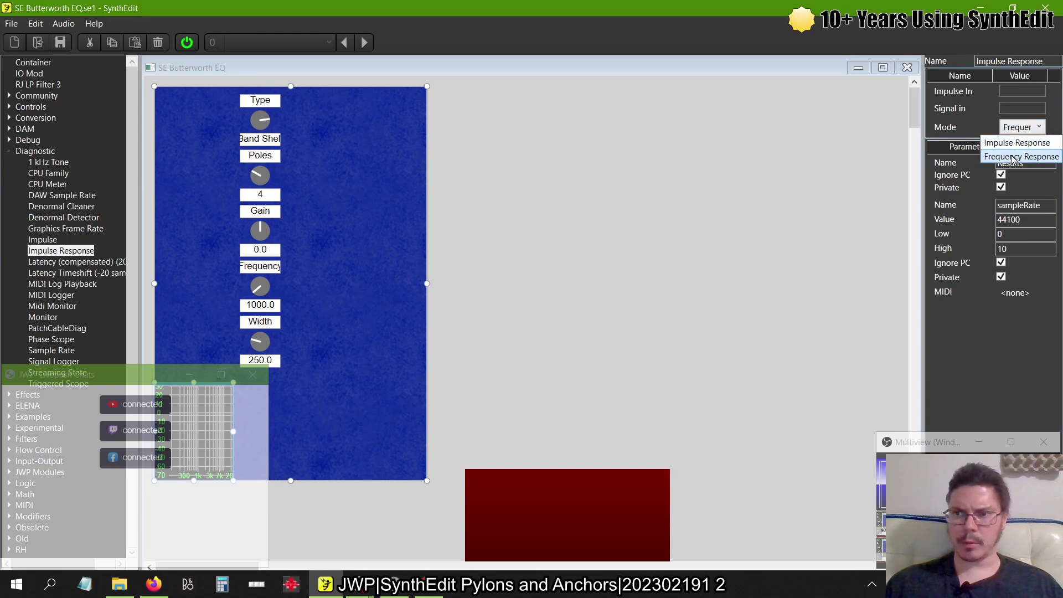
{"action": "left_click", "coordinate": [1018, 157]}
{"action": "left_click_drag", "start_coordinate": [426, 480], "coordinate": [619, 482]}
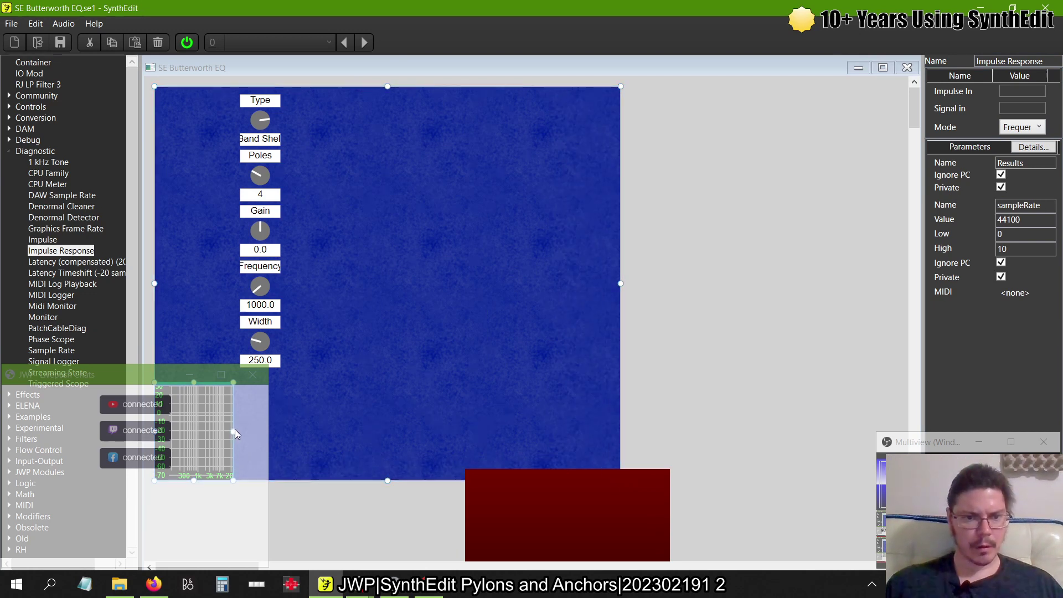
- Widen the Impulse Response display to the blue background's full width, and narrow and reposition the panel window over the structure view
{"action": "left_click_drag", "start_coordinate": [234, 431], "coordinate": [621, 433]}
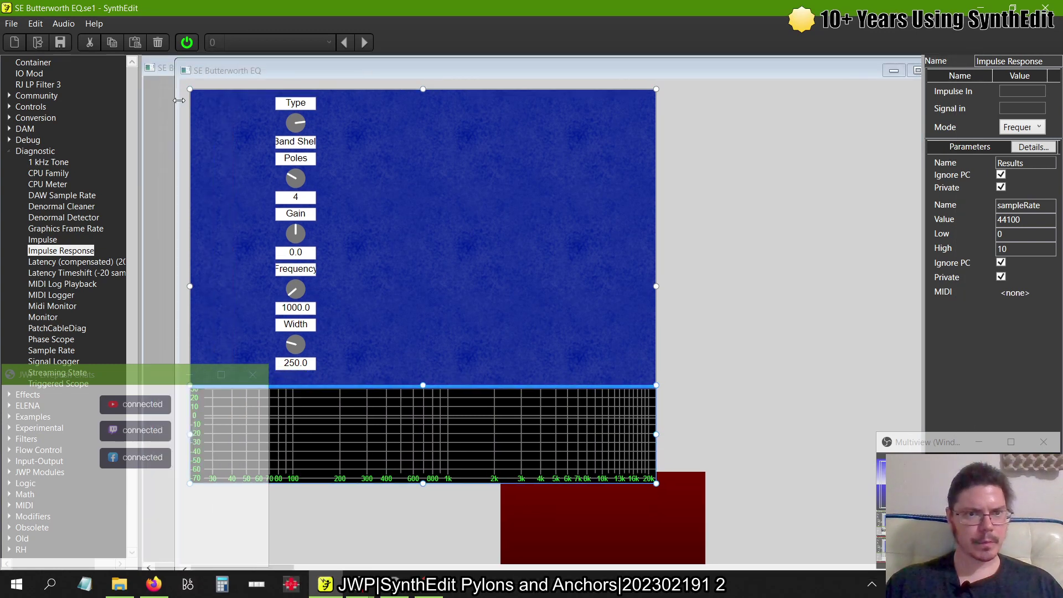
{"action": "left_click_drag", "start_coordinate": [179, 91], "coordinate": [278, 91]}
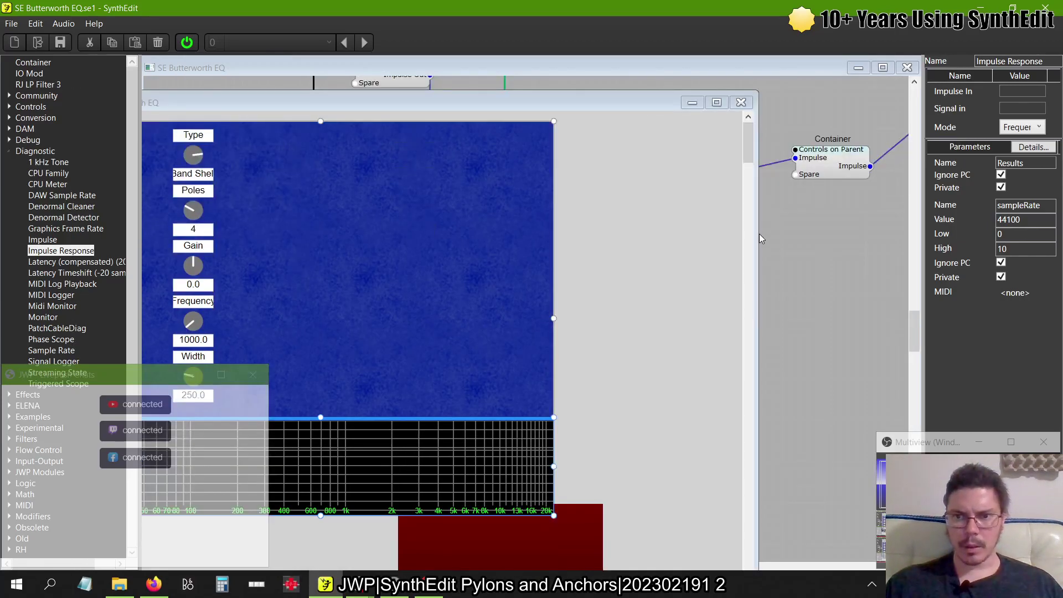
{"action": "left_click_drag", "start_coordinate": [759, 234], "coordinate": [598, 234]}
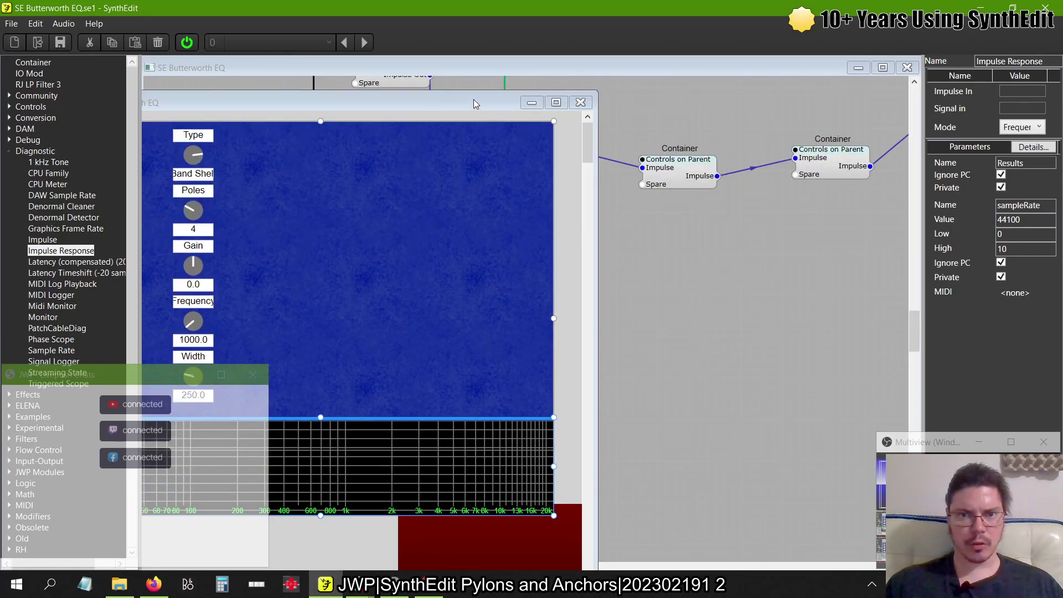
{"action": "left_click_drag", "start_coordinate": [473, 98], "coordinate": [730, 56]}
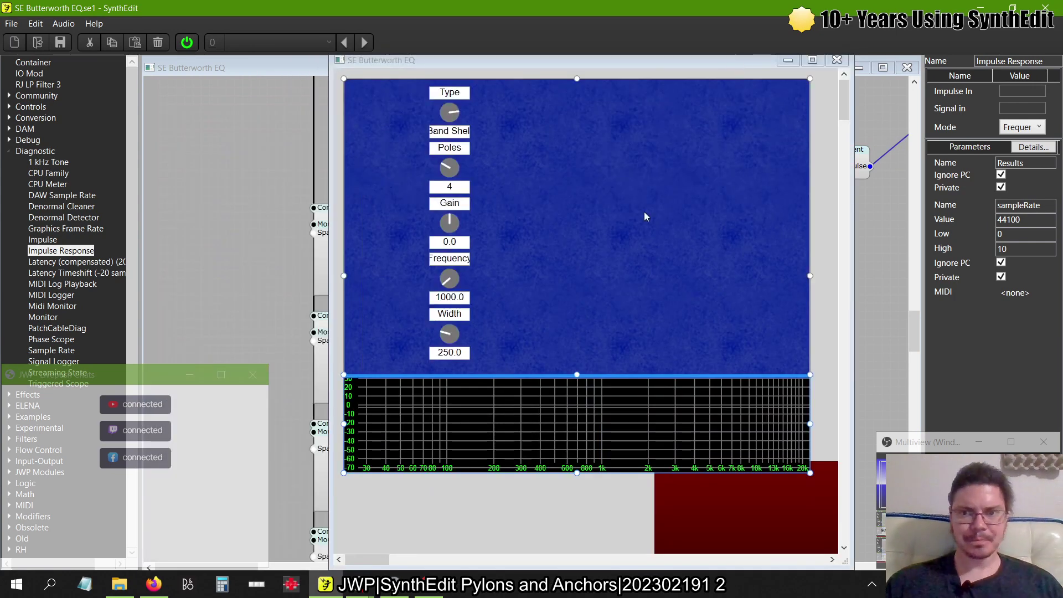
{"action": "left_click_drag", "start_coordinate": [657, 61], "coordinate": [658, 68]}
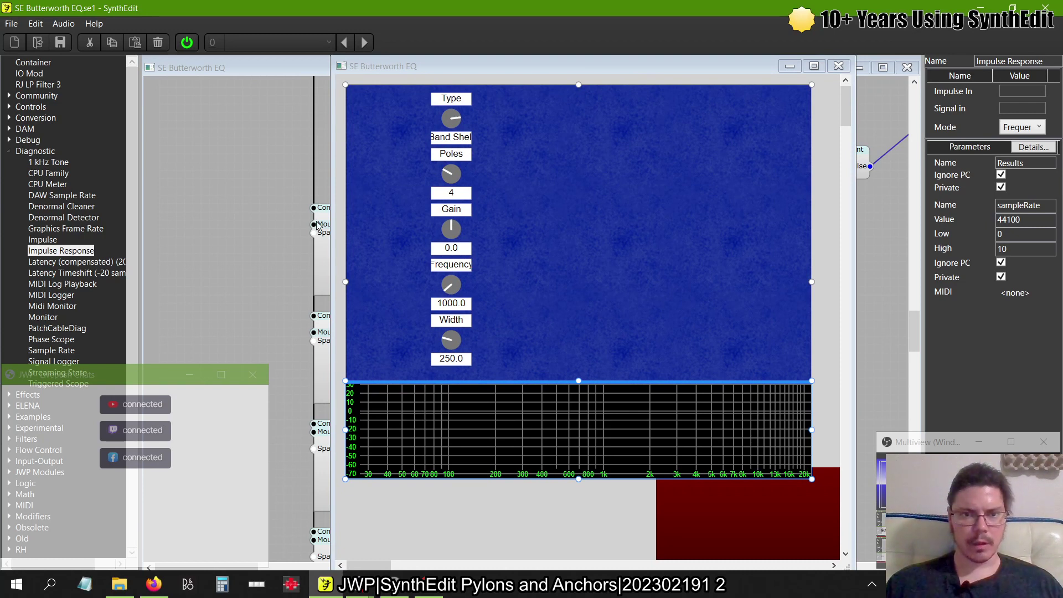
- Test the graph's reaction by raising Frequency to 6434.6 and Gain to 0.96 on the EQ panel
{"action": "scroll", "coordinate": [308, 158], "scroll_direction": "up", "scroll_amount": 4}
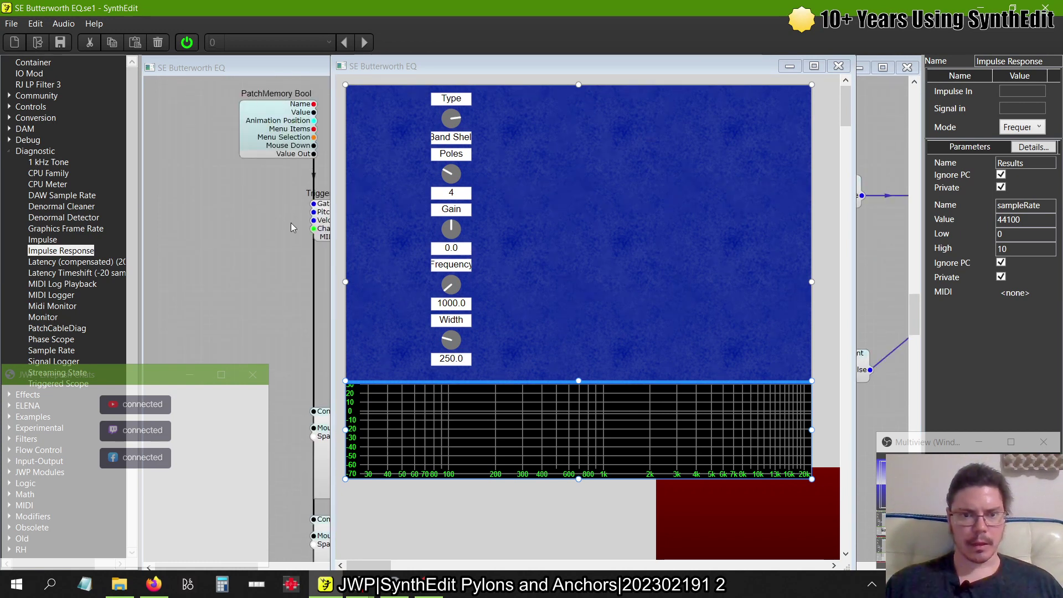
{"action": "scroll", "coordinate": [292, 224], "scroll_direction": "down", "scroll_amount": 4}
{"action": "scroll", "coordinate": [292, 227], "scroll_direction": "up", "scroll_amount": 3}
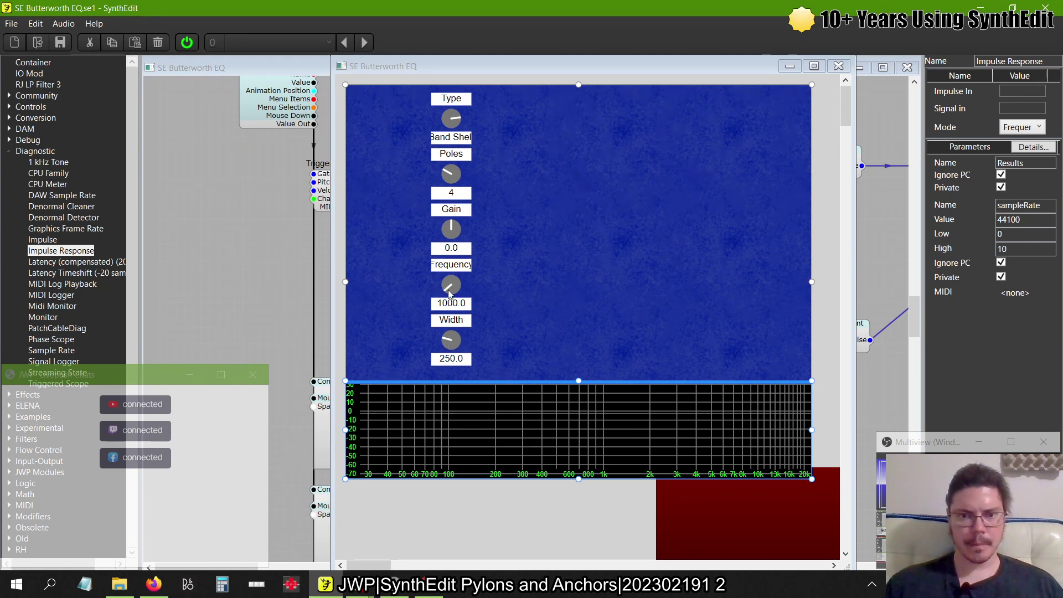
{"action": "left_click_drag", "start_coordinate": [449, 294], "coordinate": [450, 253]}
{"action": "left_click_drag", "start_coordinate": [447, 278], "coordinate": [449, 230]}
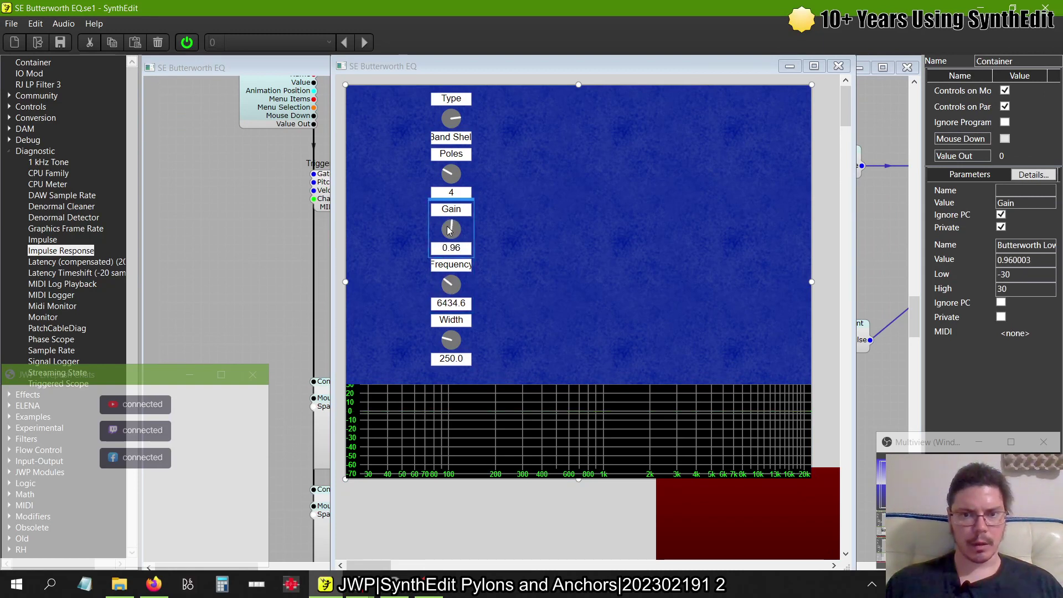
- Temporarily move the Gain control container to trace its Mouse Down wire, and inspect the modules inside it
{"action": "left_click", "coordinate": [283, 243]}
{"action": "scroll", "coordinate": [283, 243], "scroll_direction": "down", "scroll_amount": 5}
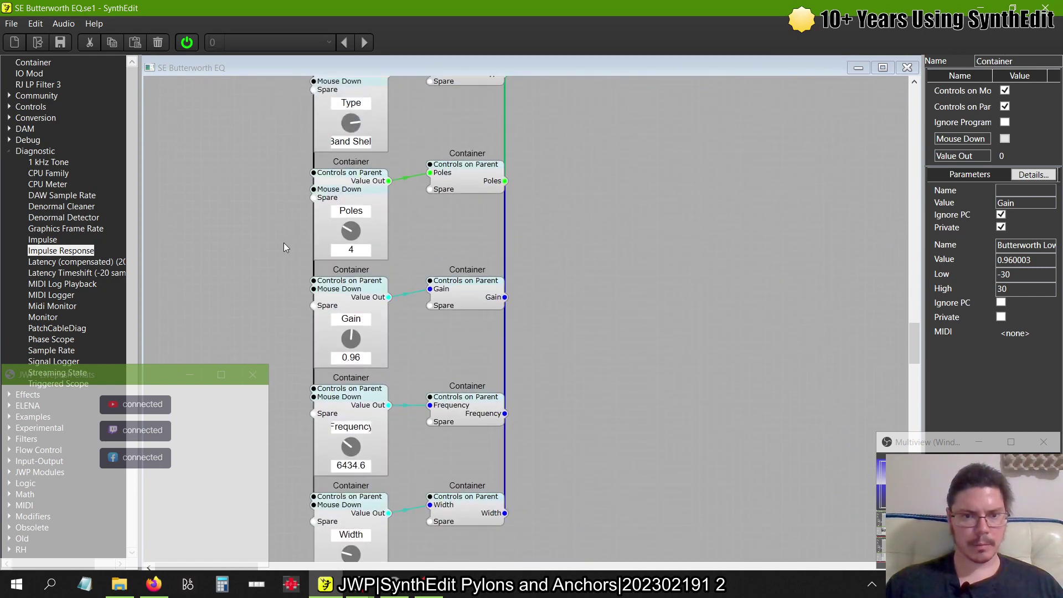
{"action": "scroll", "coordinate": [284, 242], "scroll_direction": "down", "scroll_amount": 1}
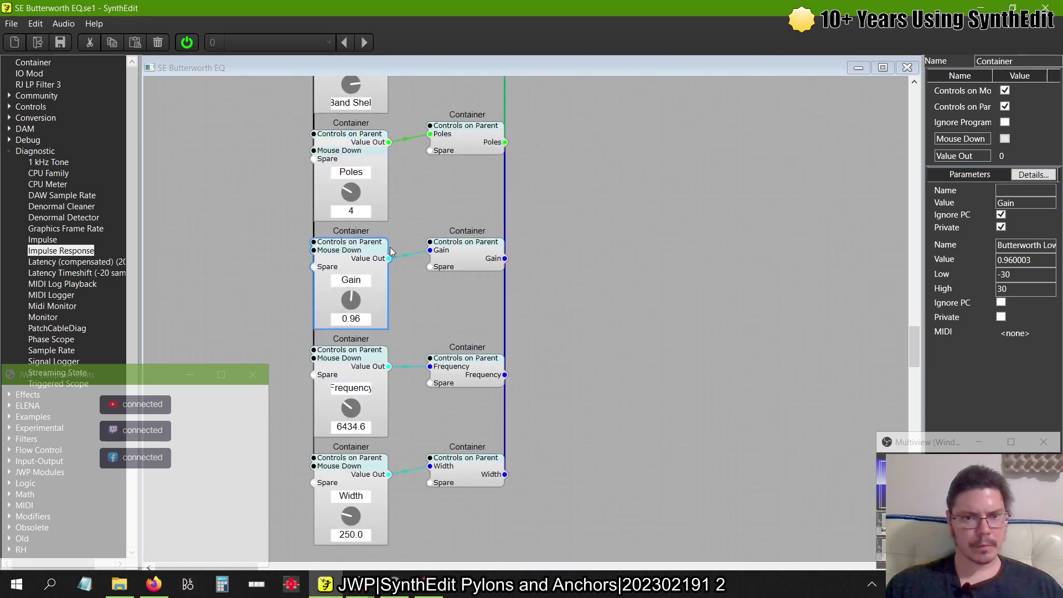
{"action": "left_click_drag", "start_coordinate": [354, 252], "coordinate": [401, 169]}
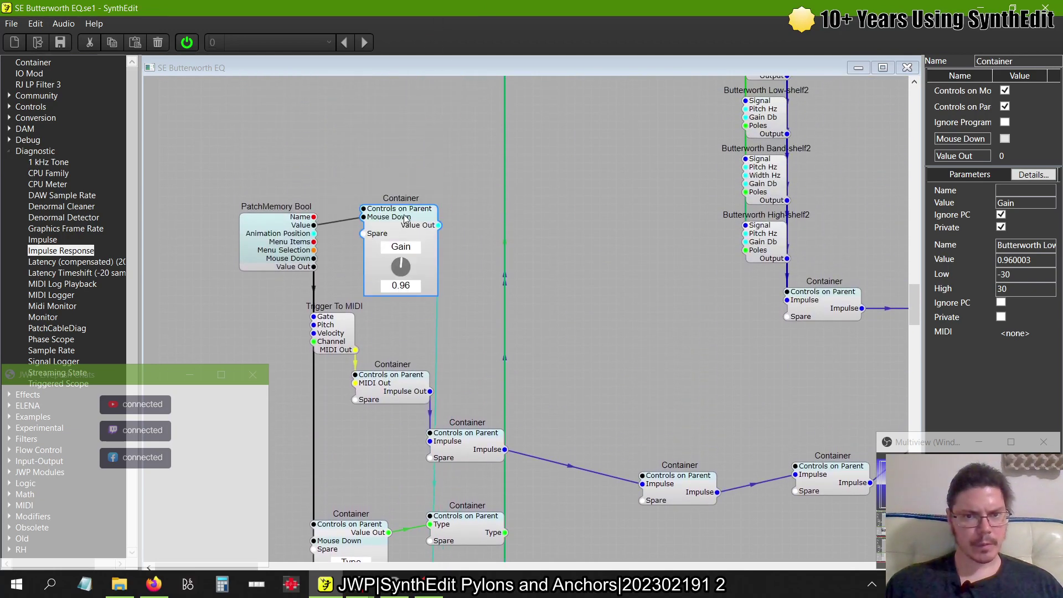
{"action": "left_click_drag", "start_coordinate": [405, 218], "coordinate": [365, 169]}
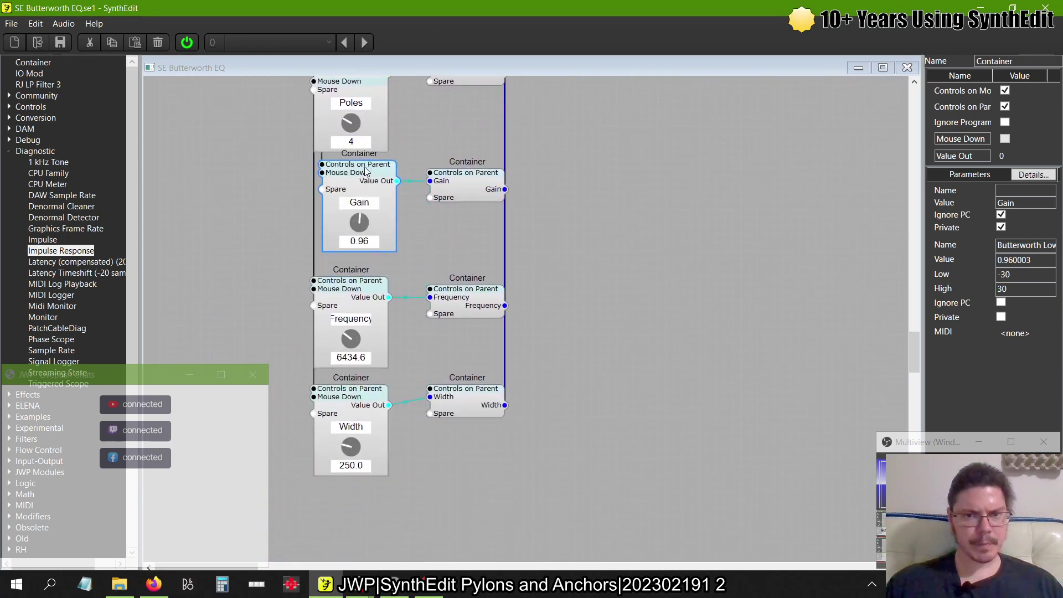
{"action": "double_click", "coordinate": [347, 199]}
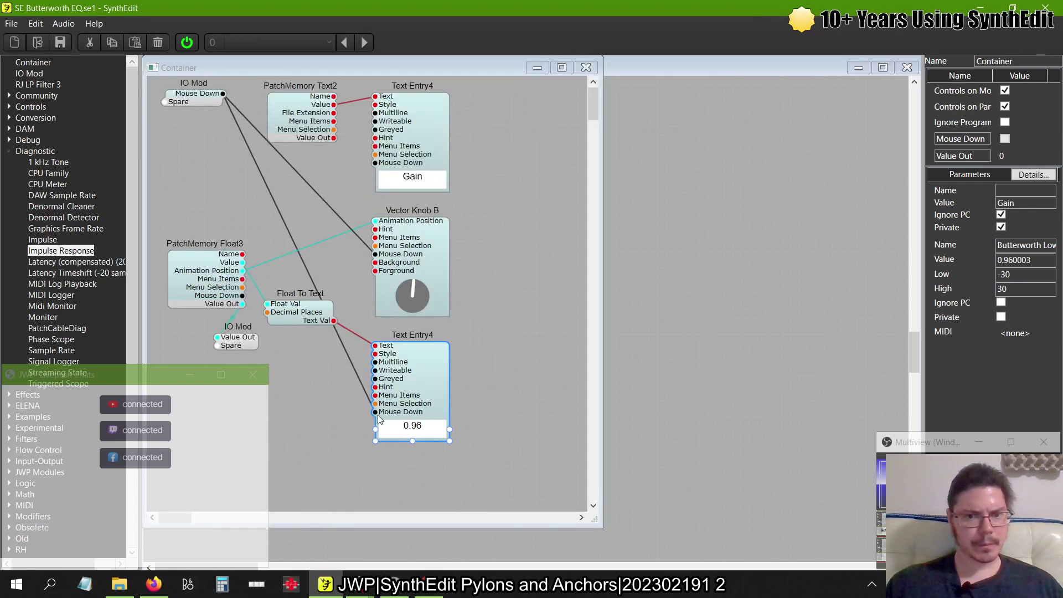
{"action": "left_click", "coordinate": [586, 67]}
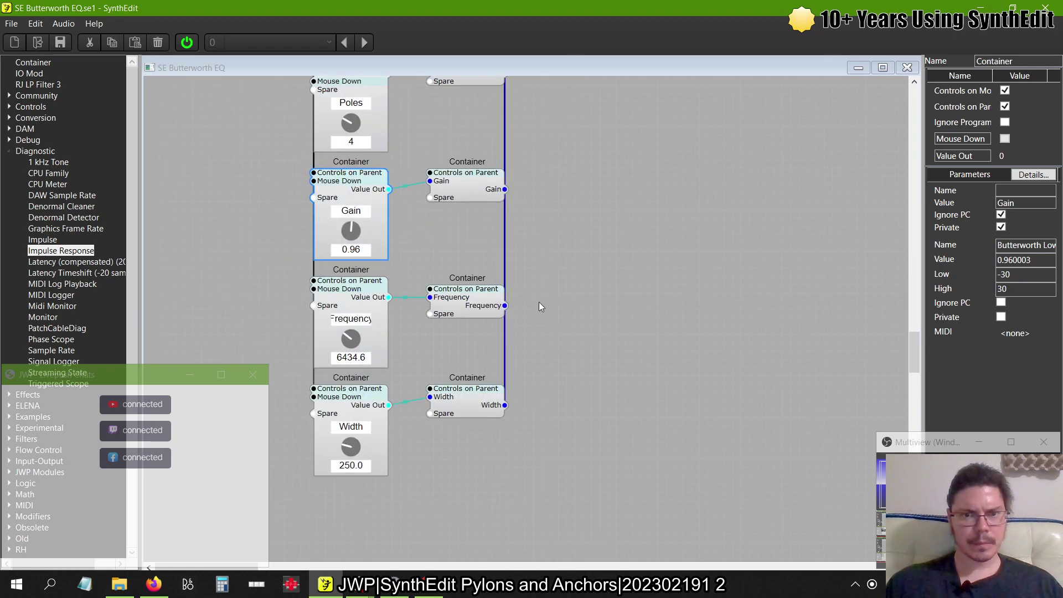
- Lower the Gain pass-through container slightly beside the Gain control's output, and check the impulse wiring into Impulse Response
{"action": "scroll", "coordinate": [539, 301], "scroll_direction": "up", "scroll_amount": 3}
{"action": "left_click_drag", "start_coordinate": [487, 308], "coordinate": [487, 243]}
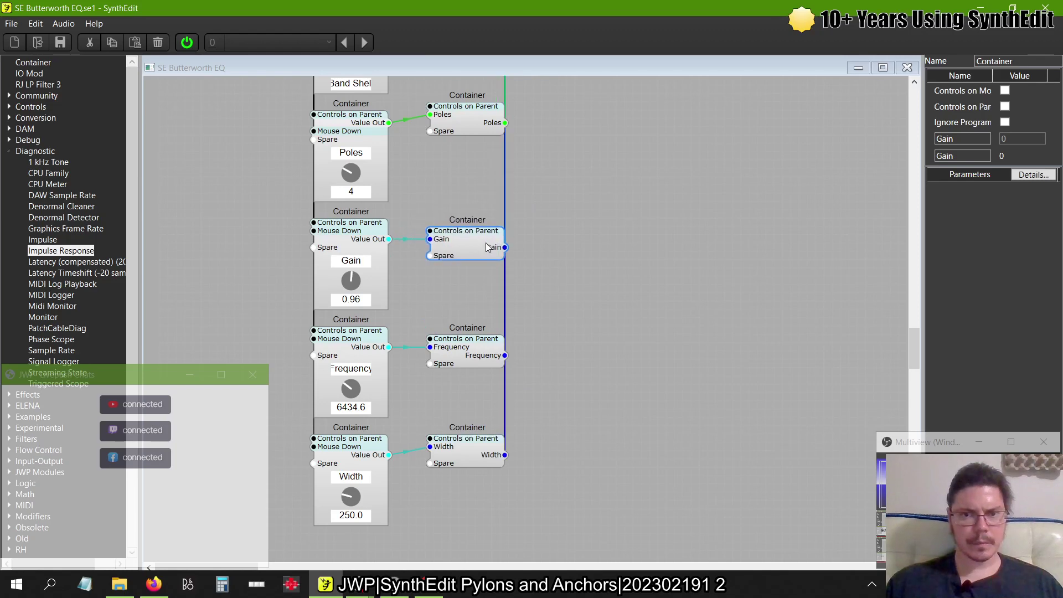
{"action": "scroll", "coordinate": [556, 264], "scroll_direction": "up", "scroll_amount": 10}
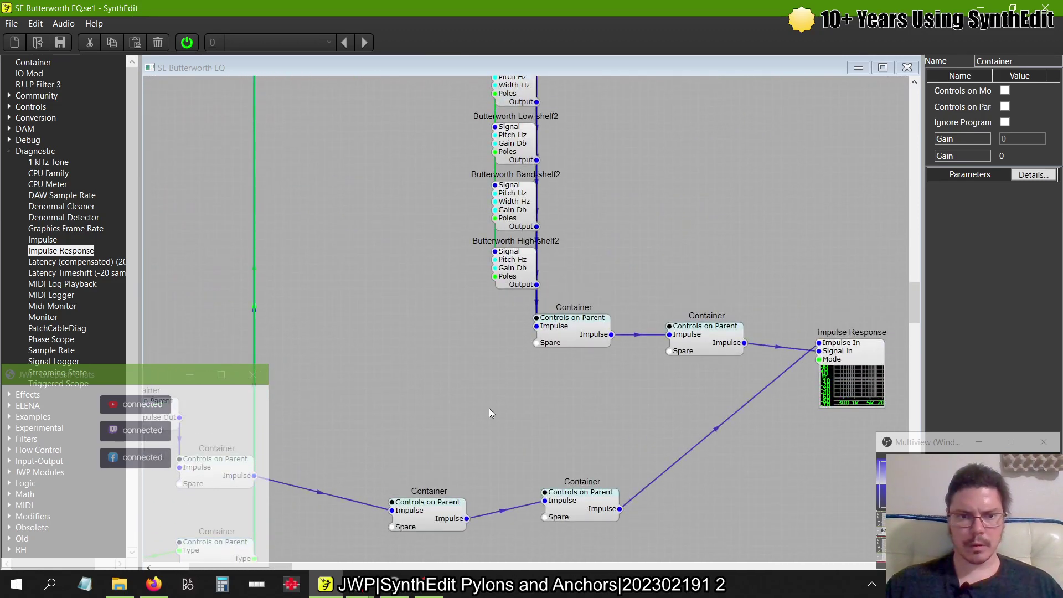
{"action": "scroll", "coordinate": [490, 410], "scroll_direction": "left", "scroll_amount": 4}
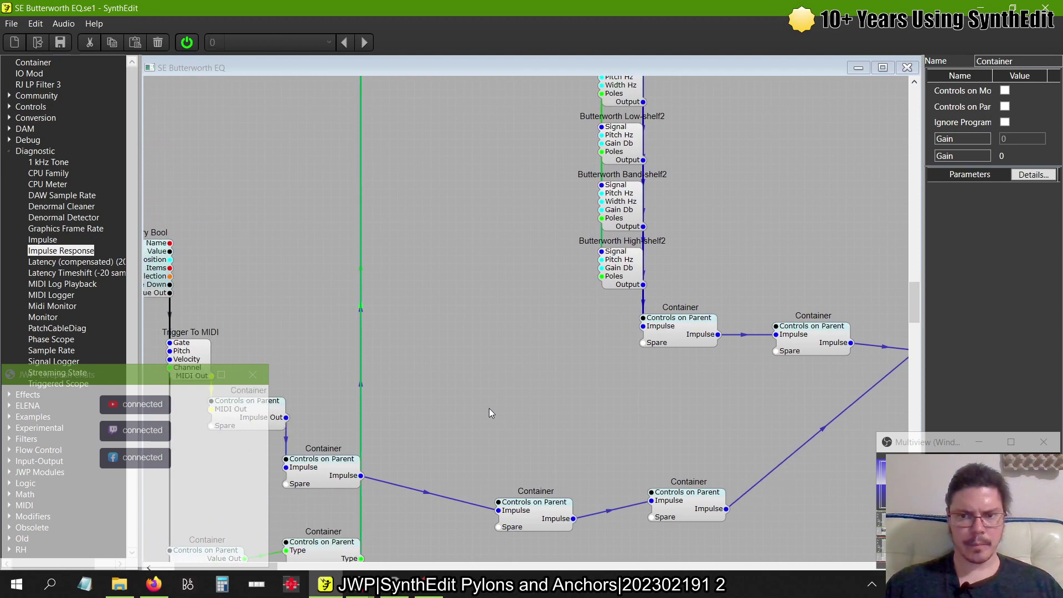
{"action": "scroll", "coordinate": [490, 407], "scroll_direction": "right", "scroll_amount": 4}
{"action": "mouse_move", "coordinate": [569, 340]}
{"action": "left_mouse_down"}
{"action": "mouse_move", "coordinate": [634, 184]}
{"action": "mouse_move", "coordinate": [689, 400]}
{"action": "mouse_move", "coordinate": [613, 463]}
{"action": "mouse_move", "coordinate": [580, 454]}
{"action": "mouse_move", "coordinate": [582, 344]}
{"action": "mouse_move", "coordinate": [570, 337]}
{"action": "left_mouse_up"}
{"action": "scroll", "coordinate": [567, 351], "scroll_direction": "up", "scroll_amount": 6}
{"action": "scroll", "coordinate": [567, 350], "scroll_direction": "up", "scroll_amount": 5}
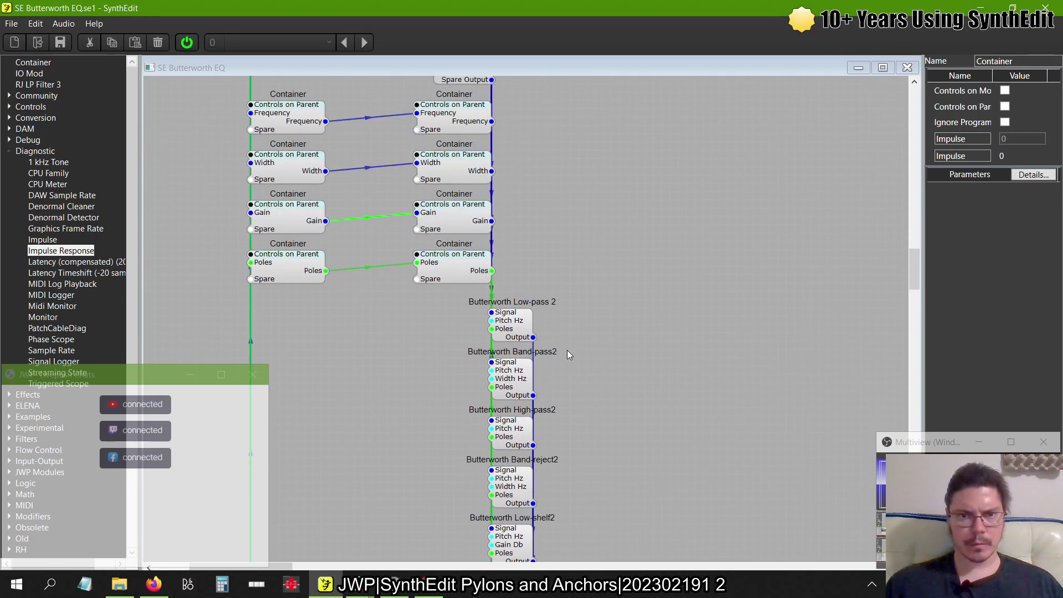
- Examine the Gain container pair above the Butterworth filters and the Gain, Frequency and Width connections beside the controls
{"action": "mouse_move", "coordinate": [462, 201]}
{"action": "left_mouse_down"}
{"action": "mouse_move", "coordinate": [379, 267]}
{"action": "mouse_move", "coordinate": [345, 317]}
{"action": "mouse_move", "coordinate": [354, 516]}
{"action": "mouse_move", "coordinate": [340, 567]}
{"action": "mouse_move", "coordinate": [342, 446]}
{"action": "mouse_move", "coordinate": [396, 252]}
{"action": "mouse_move", "coordinate": [456, 231]}
{"action": "mouse_move", "coordinate": [465, 190]}
{"action": "mouse_move", "coordinate": [452, 187]}
{"action": "left_mouse_up"}
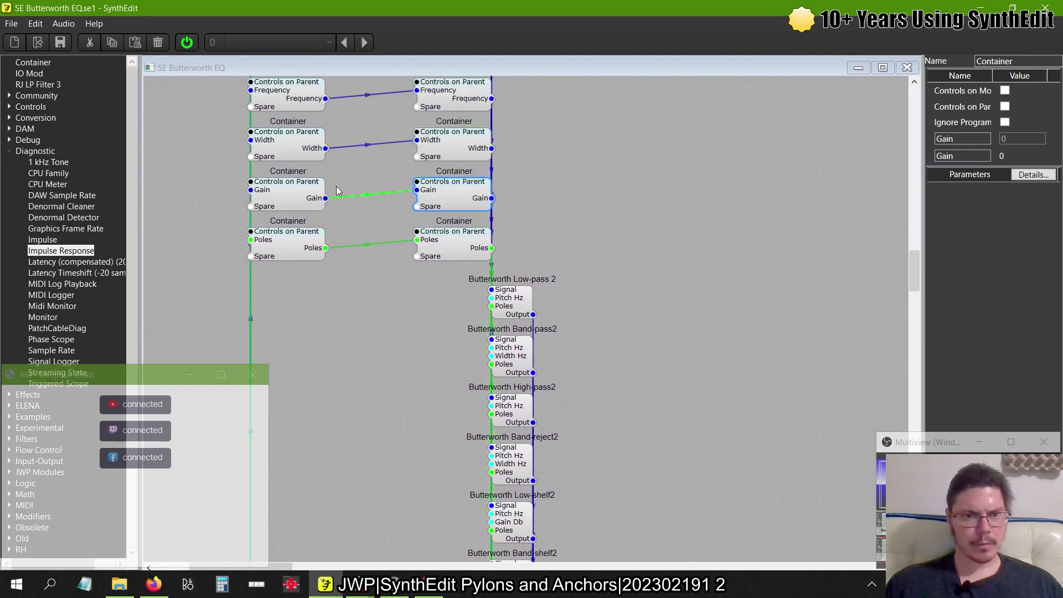
{"action": "left_click_drag", "start_coordinate": [326, 192], "coordinate": [298, 201]}
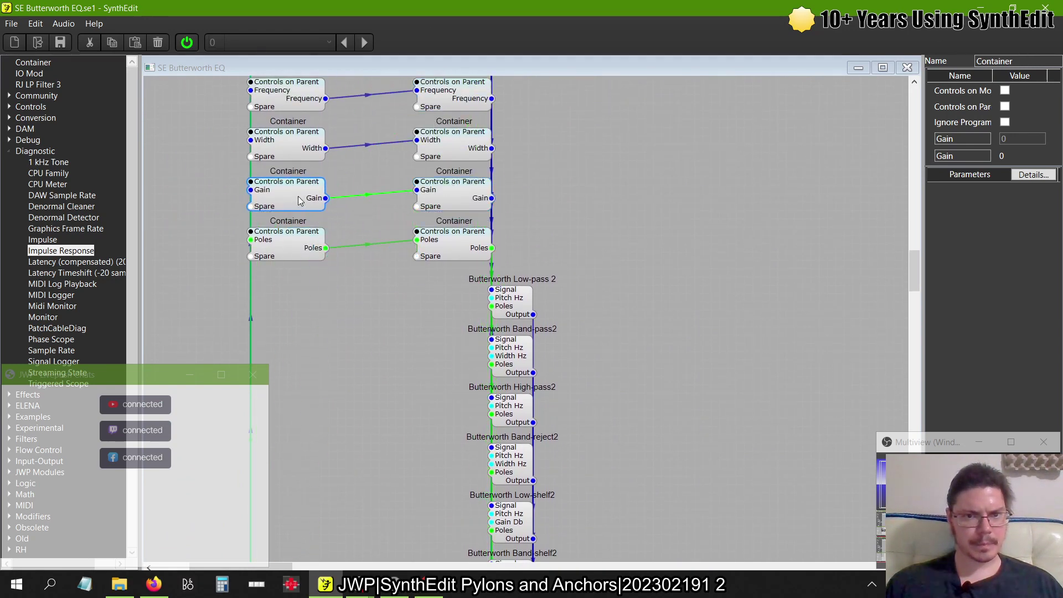
{"action": "scroll", "coordinate": [334, 293], "scroll_direction": "down", "scroll_amount": 10}
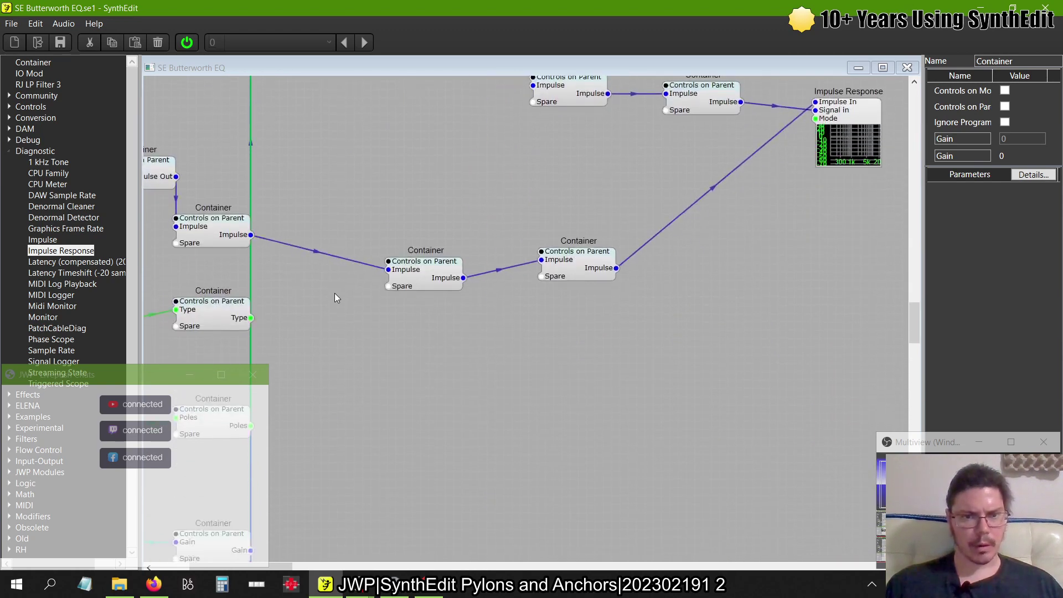
{"action": "scroll", "coordinate": [334, 294], "scroll_direction": "up", "scroll_amount": 10}
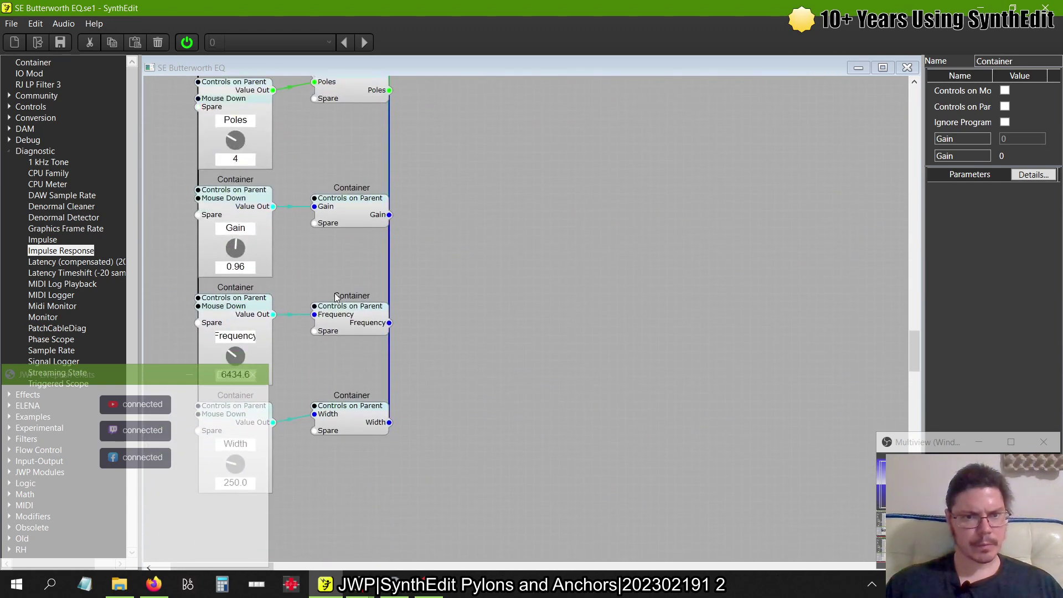
{"action": "scroll", "coordinate": [336, 298], "scroll_direction": "up", "scroll_amount": 2}
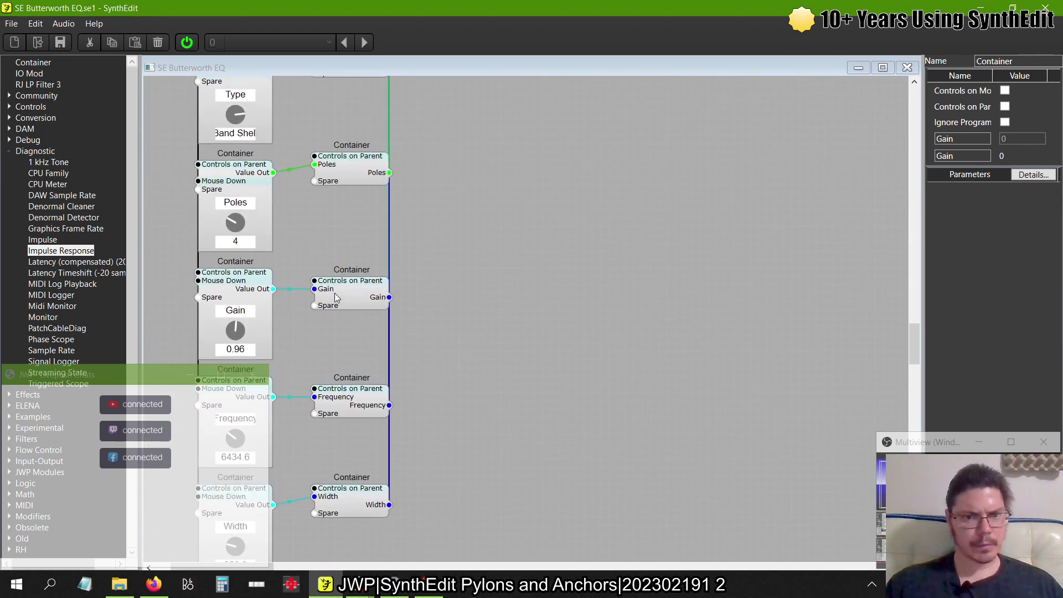
- Reopen the EQ panel for editing and set Gain to 10.1, Frequency to 5875.1 and Width to 261.9
{"action": "right_click", "coordinate": [499, 250]}
{"action": "left_click", "coordinate": [423, 234]}
{"action": "scroll", "coordinate": [424, 235], "scroll_direction": "up", "scroll_amount": 2}
{"action": "right_click", "coordinate": [423, 235]}
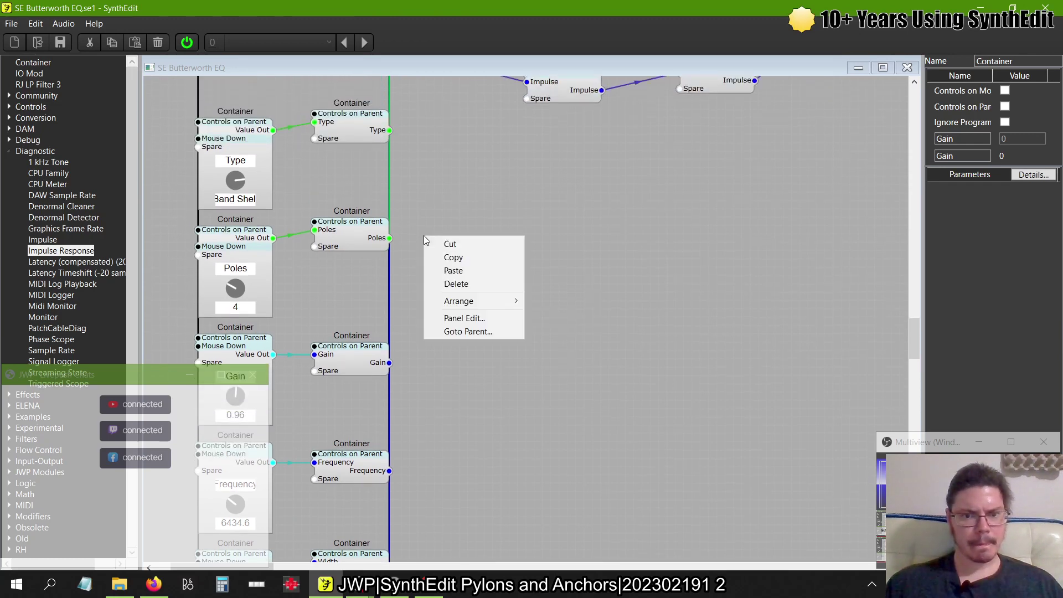
{"action": "left_click", "coordinate": [465, 317]}
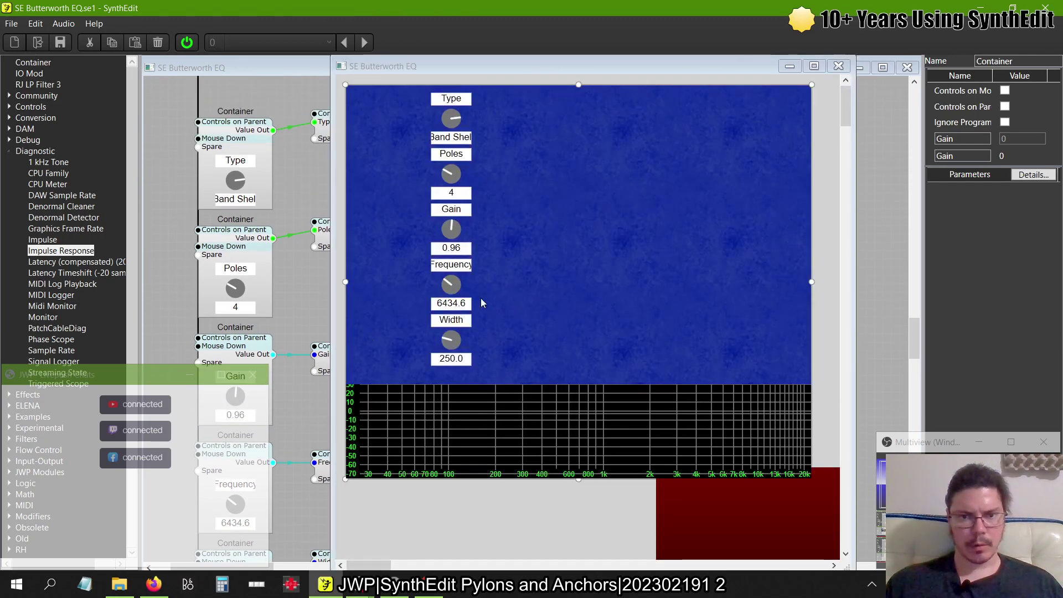
{"action": "left_click_drag", "start_coordinate": [453, 247], "coordinate": [453, 222]}
{"action": "mouse_move", "coordinate": [452, 289]}
{"action": "left_mouse_down"}
{"action": "mouse_move", "coordinate": [450, 278]}
{"action": "mouse_move", "coordinate": [449, 302]}
{"action": "left_mouse_up"}
{"action": "mouse_move", "coordinate": [455, 340]}
{"action": "left_mouse_down"}
{"action": "mouse_move", "coordinate": [453, 327]}
{"action": "mouse_move", "coordinate": [453, 346]}
{"action": "left_mouse_up"}
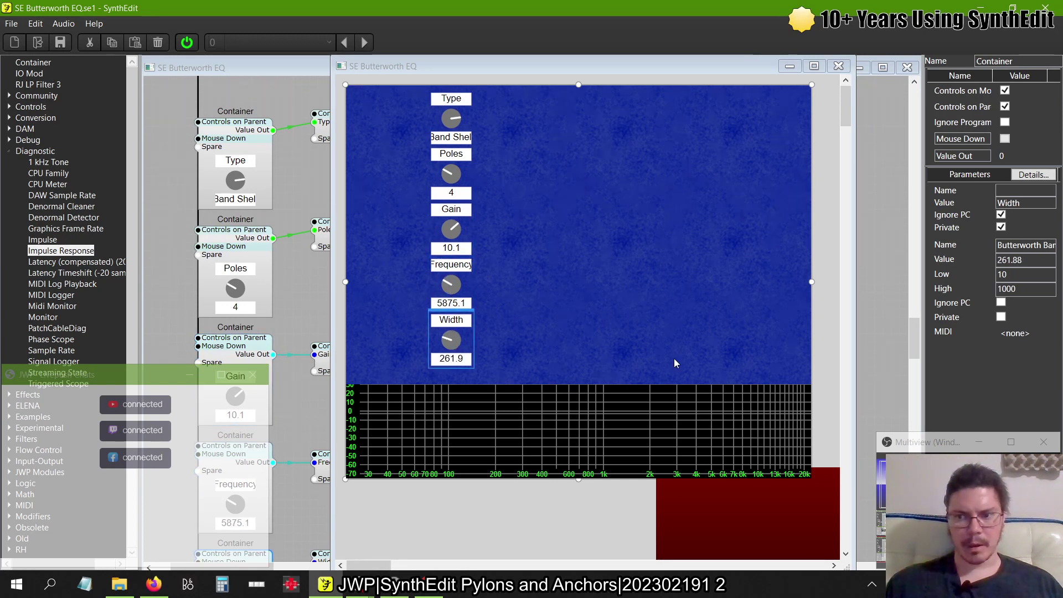
- Switch the graph's mode to Impulse Response, and test it with Width at 285.6 and Type at Low Shelf
{"action": "left_click", "coordinate": [606, 420]}
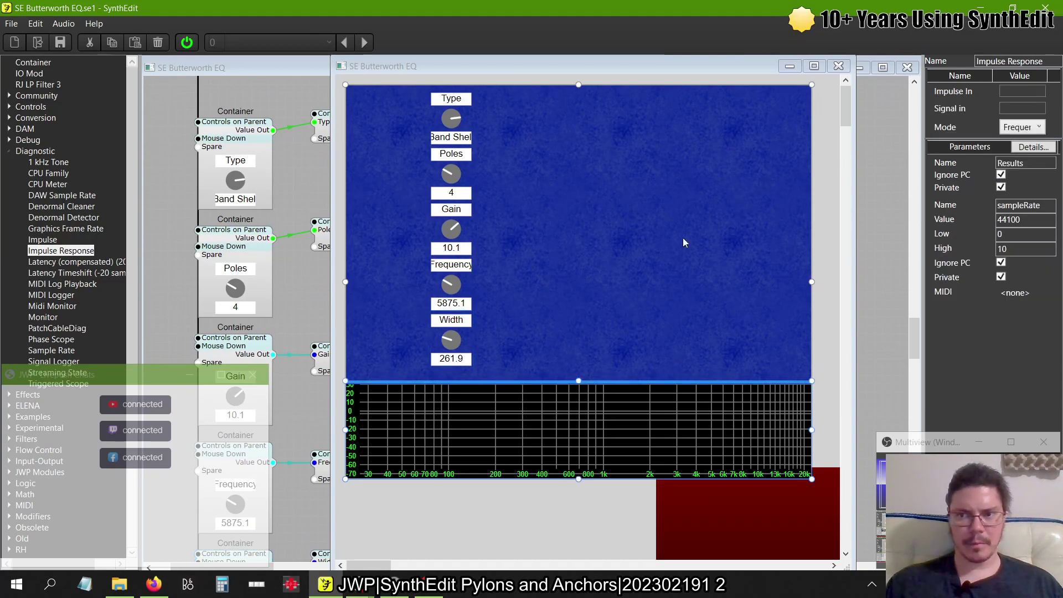
{"action": "left_click", "coordinate": [1052, 127]}
{"action": "left_click", "coordinate": [1019, 141]}
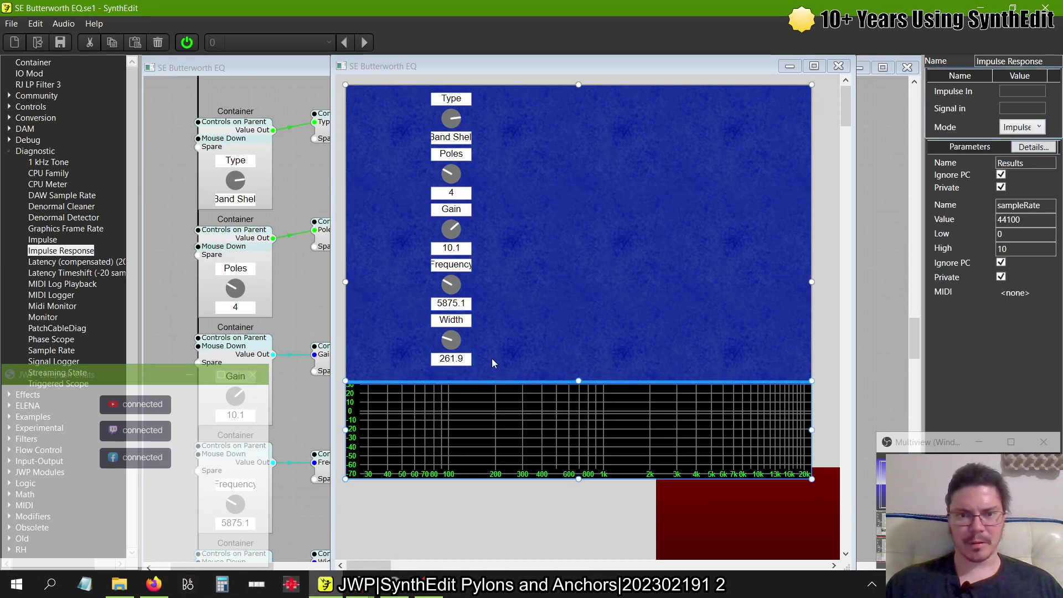
{"action": "mouse_move", "coordinate": [441, 345]}
{"action": "left_mouse_down"}
{"action": "mouse_move", "coordinate": [451, 308]}
{"action": "mouse_move", "coordinate": [451, 339]}
{"action": "left_mouse_up"}
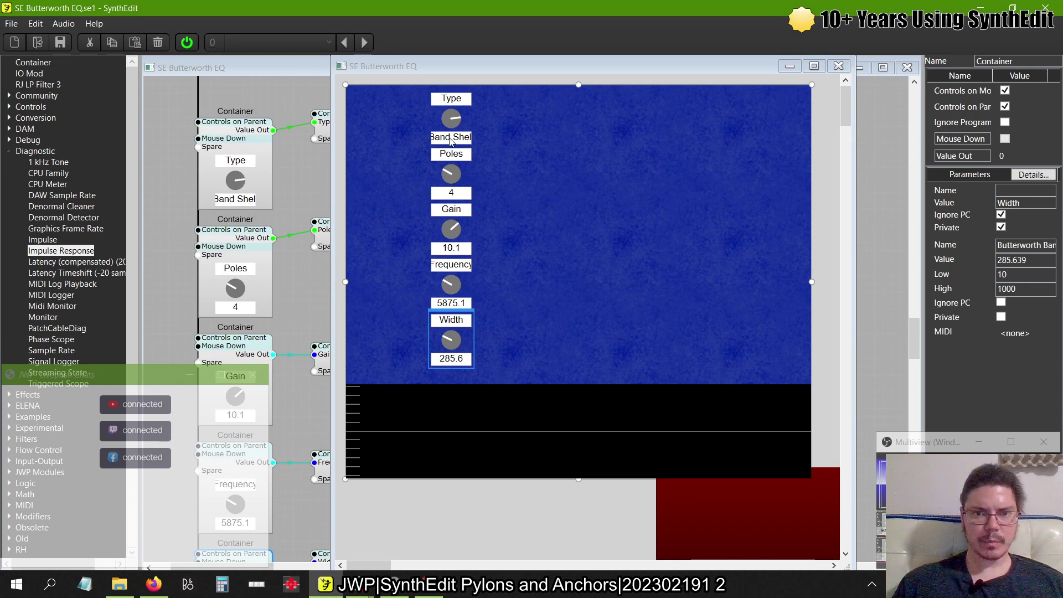
{"action": "mouse_move", "coordinate": [450, 140]}
{"action": "left_mouse_down"}
{"action": "mouse_move", "coordinate": [455, 160]}
{"action": "mouse_move", "coordinate": [457, 147]}
{"action": "left_mouse_up"}
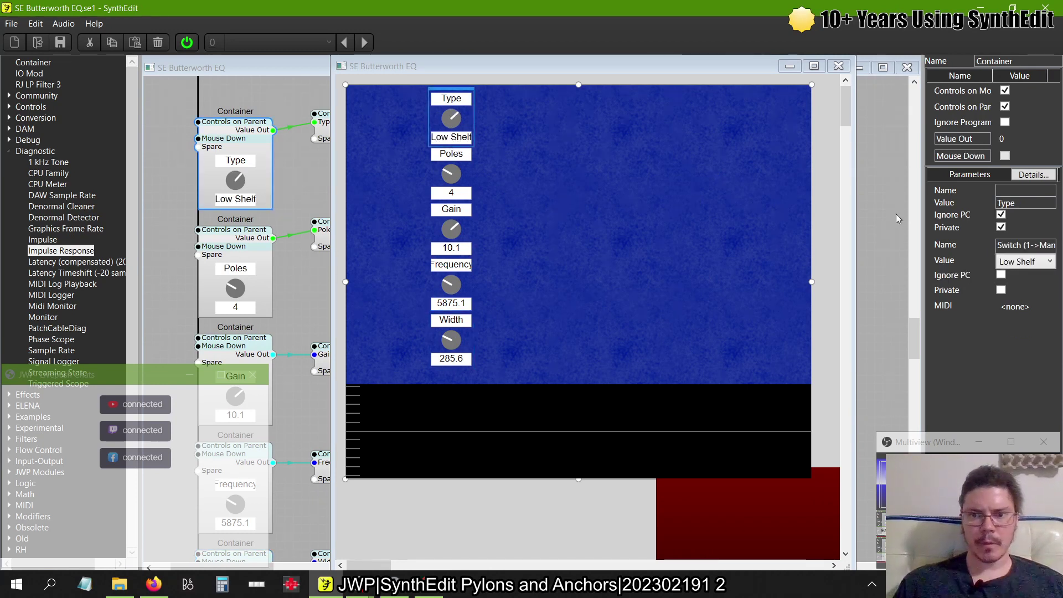
- Set the Impulse Response display's mode back to Frequency Response
{"action": "left_click", "coordinate": [683, 408]}
{"action": "left_click", "coordinate": [1031, 128]}
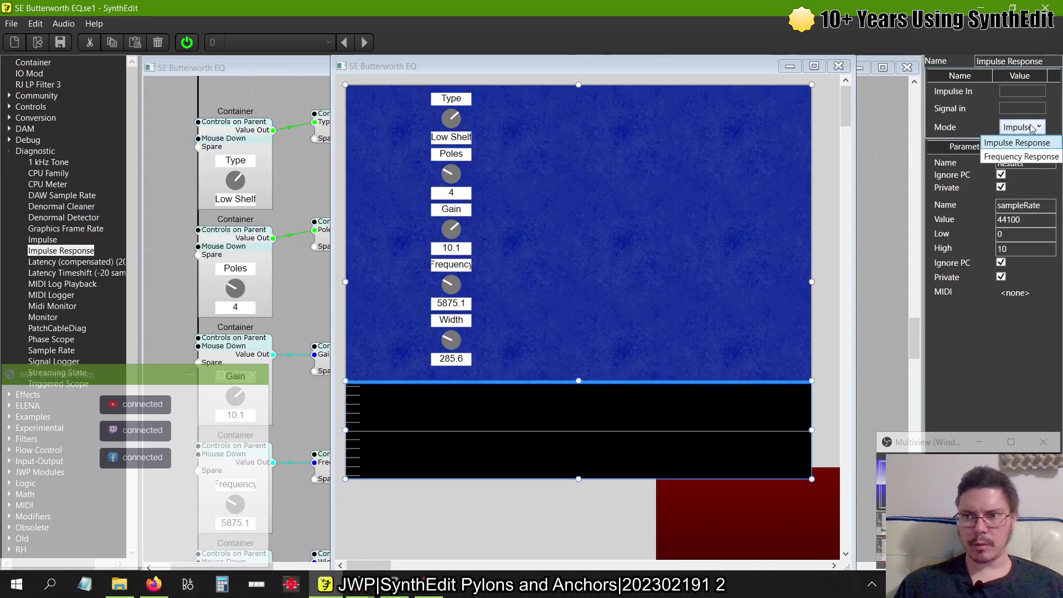
{"action": "left_click", "coordinate": [1012, 160]}
- Test the Low Pass type with Frequency at 6035.0, and set Type back to Band Shelf
{"action": "left_click_drag", "start_coordinate": [462, 136], "coordinate": [460, 210]}
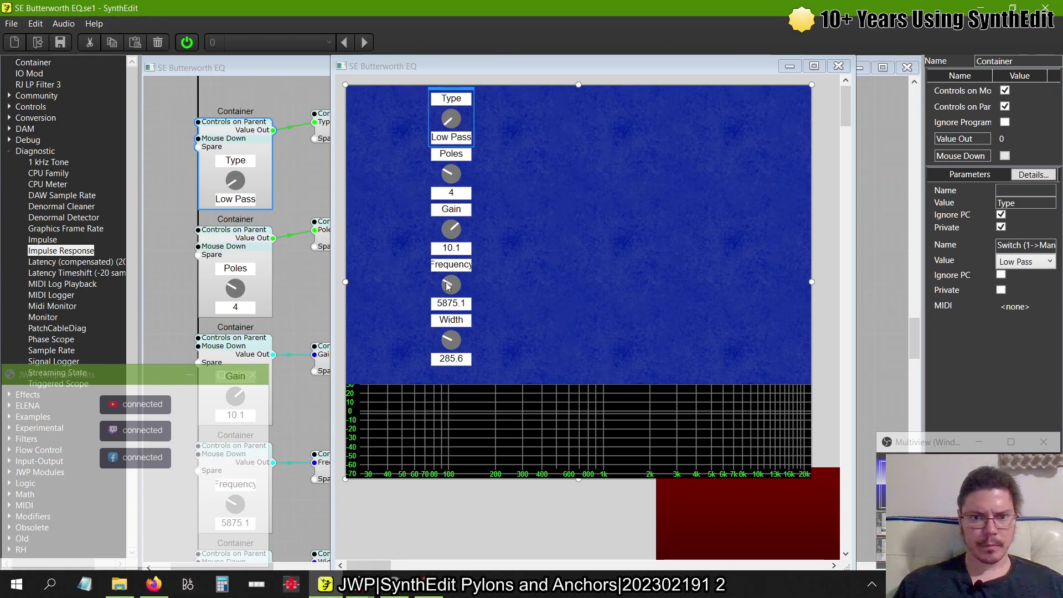
{"action": "left_click_drag", "start_coordinate": [449, 285], "coordinate": [449, 285]}
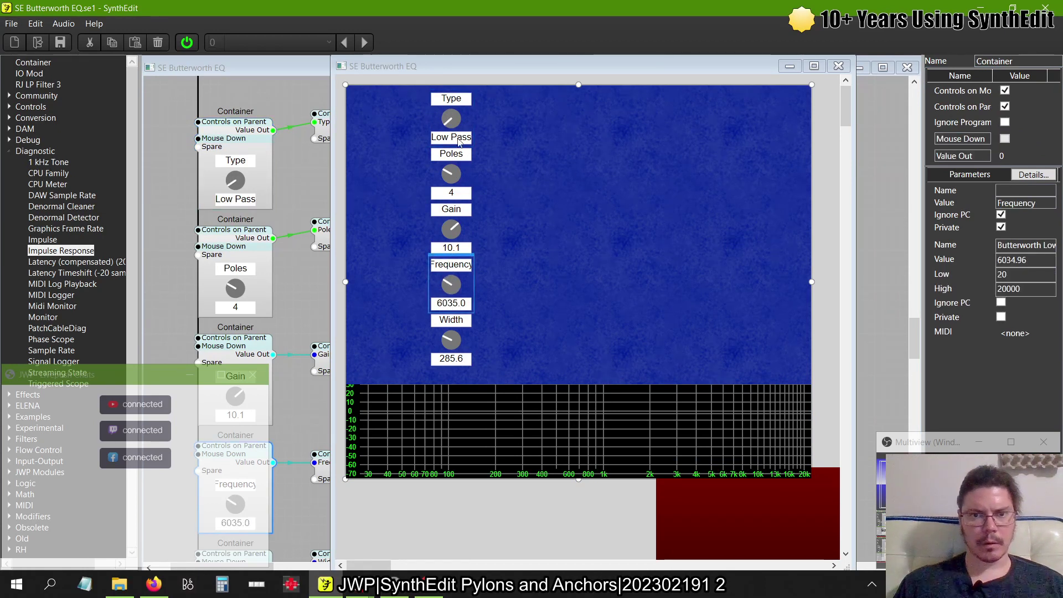
{"action": "left_click_drag", "start_coordinate": [459, 142], "coordinate": [455, 10]}
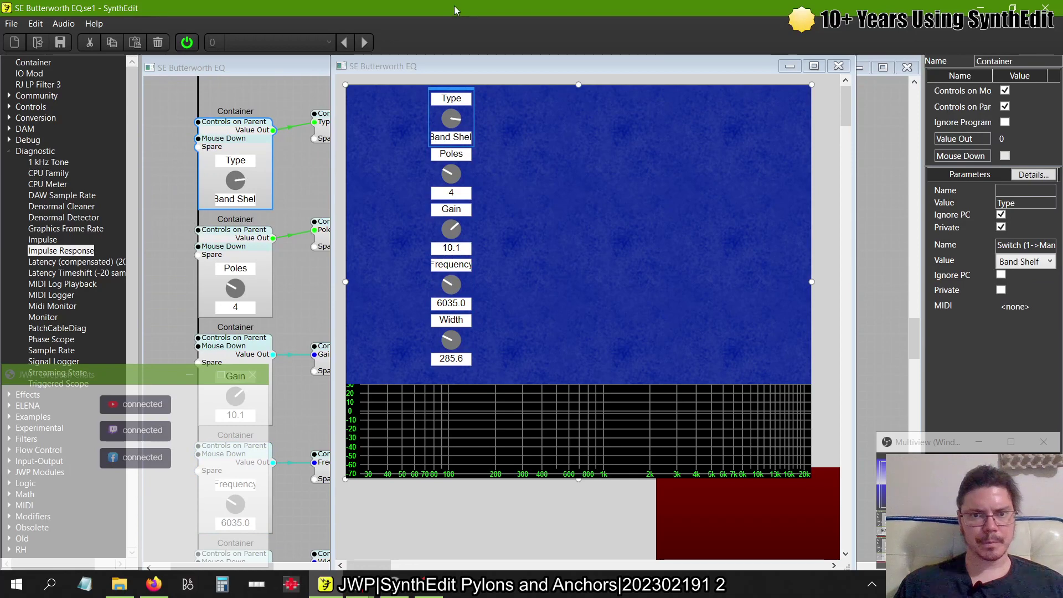
- Close the panel editor and check the impulse wiring into the Impulse Response module in the structure
{"action": "left_click", "coordinate": [838, 66]}
{"action": "scroll", "coordinate": [539, 335], "scroll_direction": "up", "scroll_amount": 3}
{"action": "scroll", "coordinate": [540, 335], "scroll_direction": "up", "scroll_amount": 3}
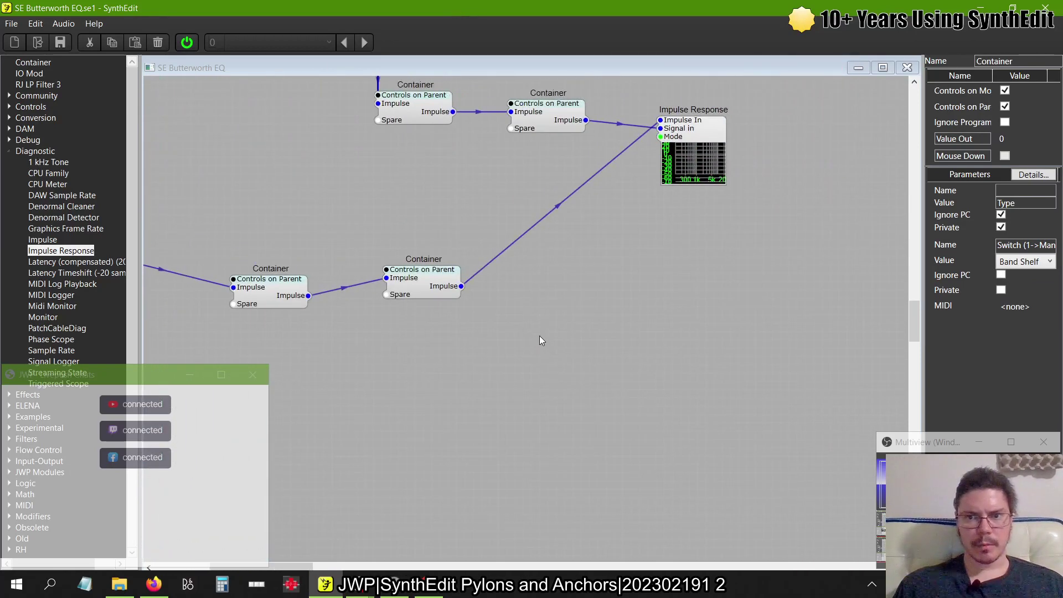
- Inspect the contents of the two pass-through containers on the impulse line leading to the Impulse Response module
{"action": "left_click", "coordinate": [634, 227]}
{"action": "left_click_drag", "start_coordinate": [634, 227], "coordinate": [625, 219]}
{"action": "left_click_drag", "start_coordinate": [371, 375], "coordinate": [392, 342]}
{"action": "scroll", "coordinate": [377, 343], "scroll_direction": "left", "scroll_amount": 3}
{"action": "double_click", "coordinate": [543, 358]}
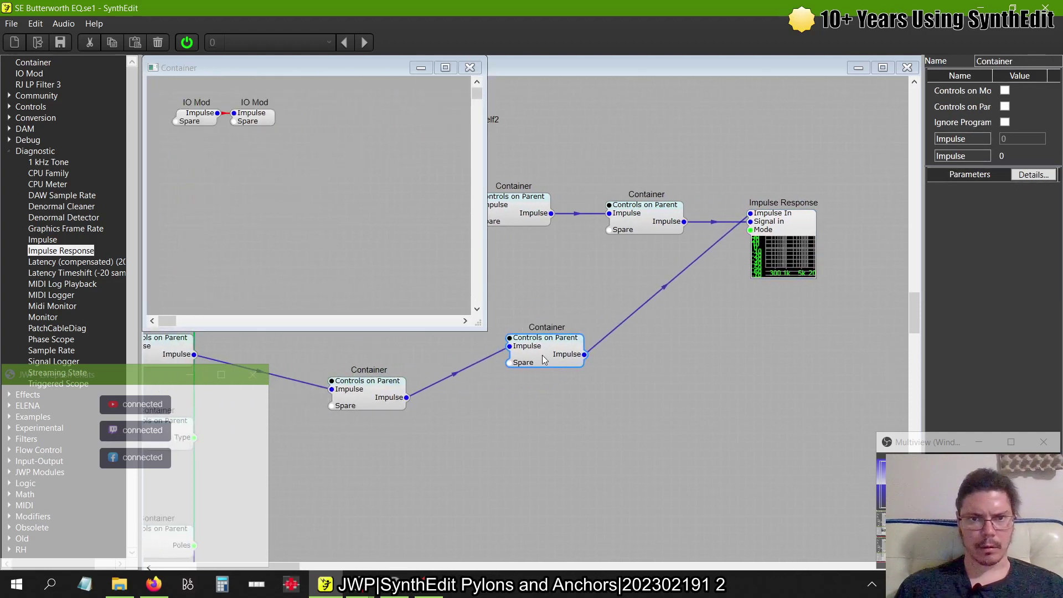
{"action": "left_click", "coordinate": [469, 67]}
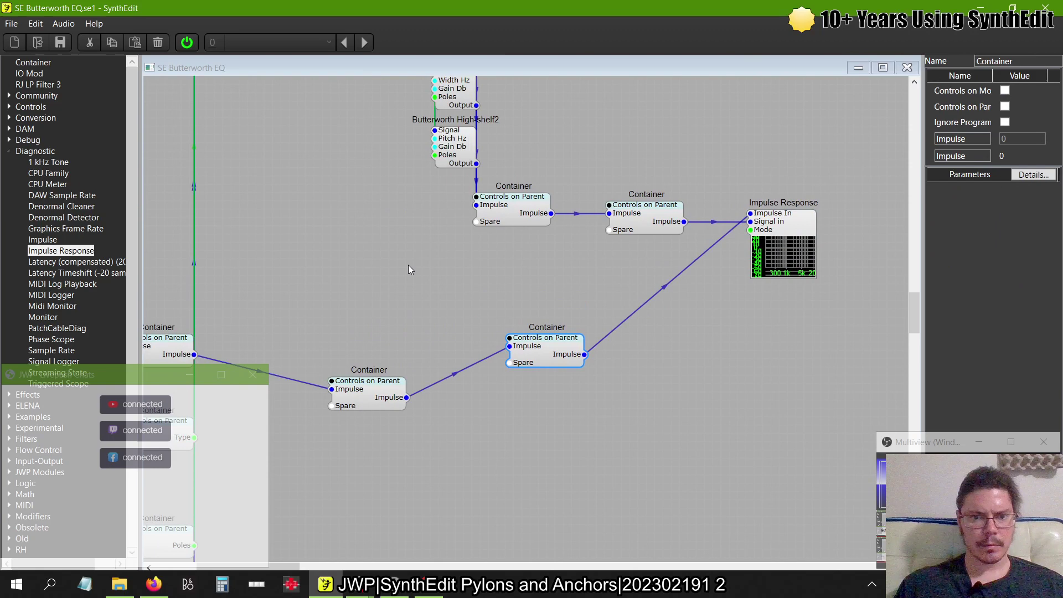
{"action": "double_click", "coordinate": [375, 391]}
{"action": "left_click", "coordinate": [469, 68]}
{"action": "scroll", "coordinate": [359, 285], "scroll_direction": "left", "scroll_amount": 5}
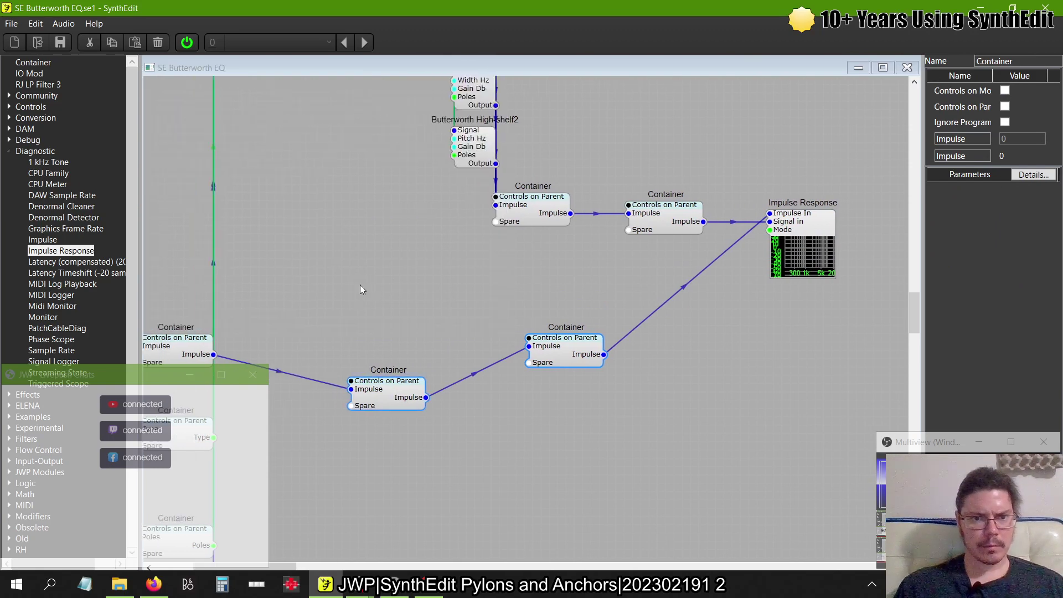
- Inspect the VCA, Impulse and Oscillator settings inside the container fed by Trigger To MIDI, and the Trigger To MIDI module's own settings
{"action": "mouse_move", "coordinate": [384, 292]}
{"action": "left_mouse_down"}
{"action": "mouse_move", "coordinate": [433, 243]}
{"action": "mouse_move", "coordinate": [424, 234]}
{"action": "mouse_move", "coordinate": [399, 294]}
{"action": "left_mouse_up"}
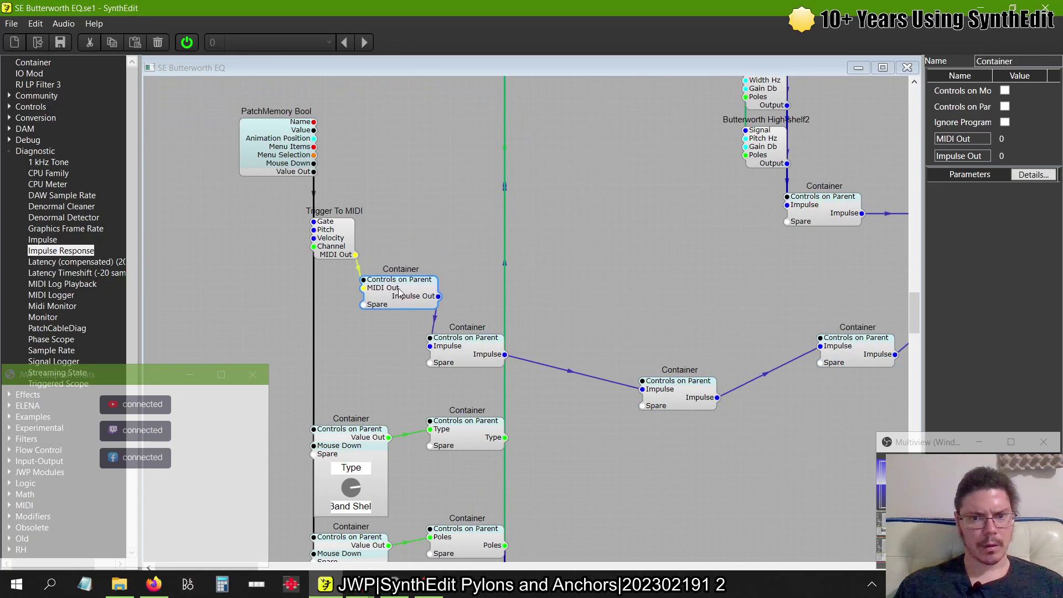
{"action": "double_click", "coordinate": [399, 294]}
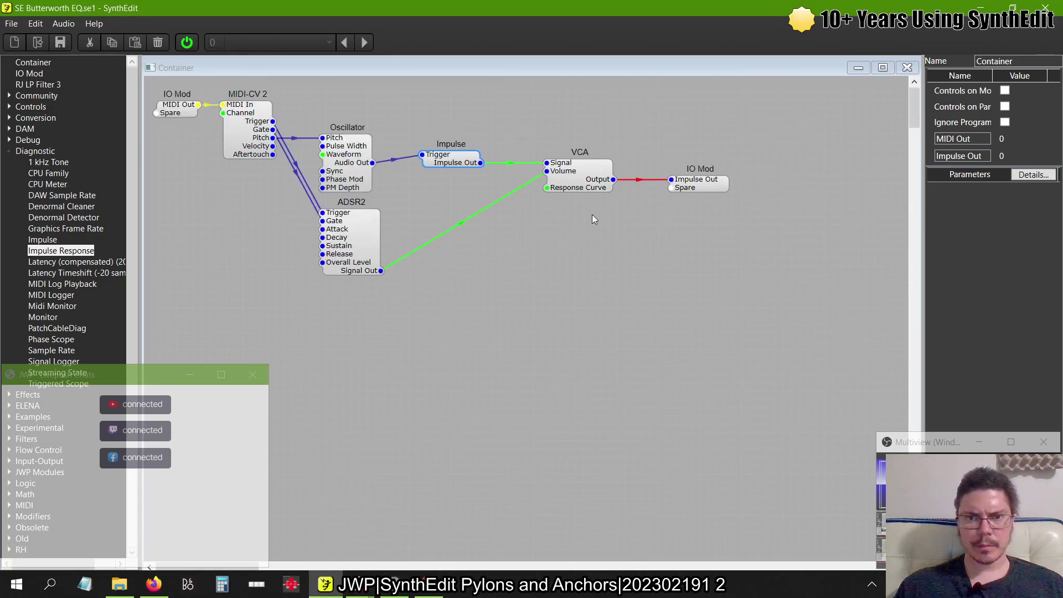
{"action": "left_click", "coordinate": [581, 189]}
{"action": "left_click", "coordinate": [458, 164]}
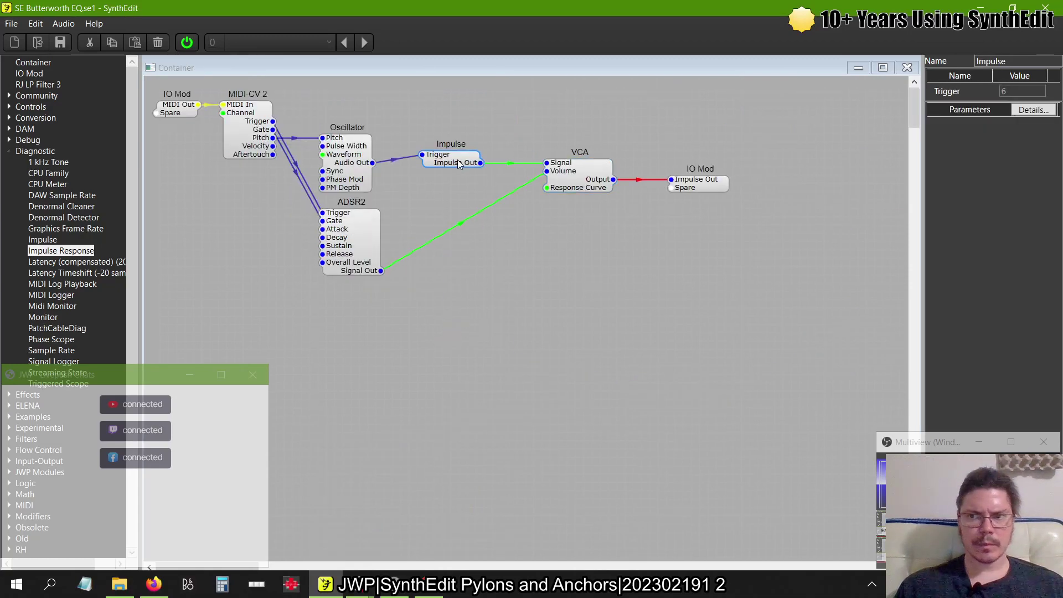
{"action": "left_click", "coordinate": [337, 170]}
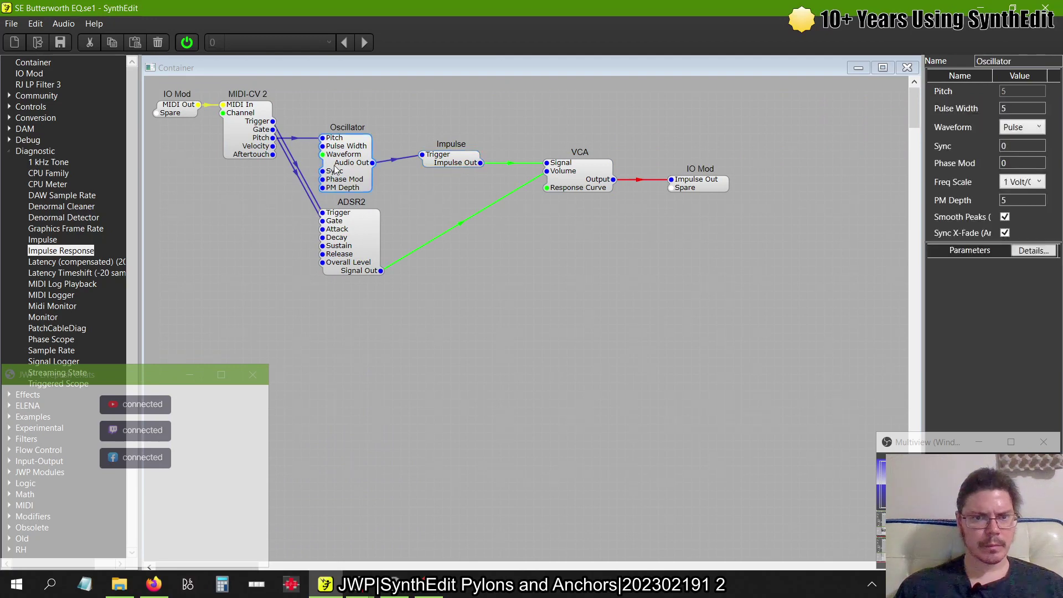
{"action": "left_click", "coordinate": [516, 108]}
{"action": "left_click", "coordinate": [907, 67]}
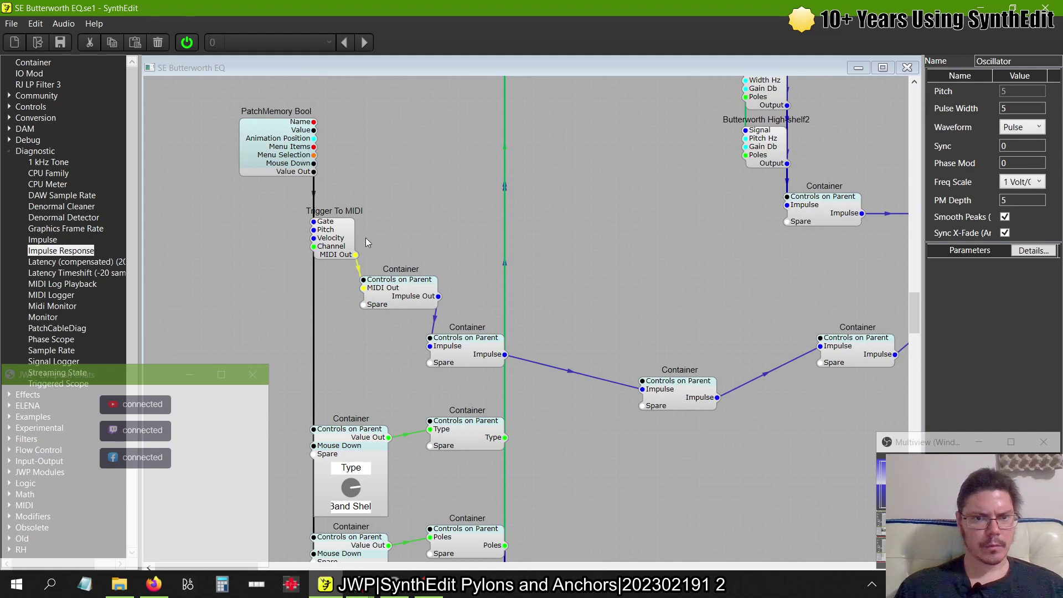
{"action": "left_click_drag", "start_coordinate": [344, 212], "coordinate": [347, 241]}
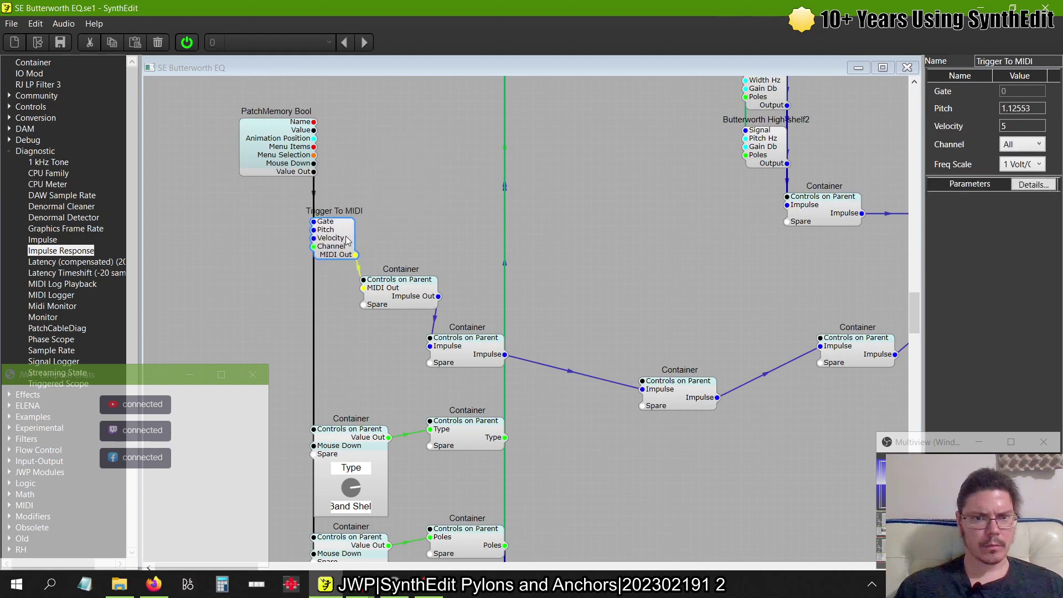
- Add an LED2 module with its Signal in wired to the impulse container's Impulse Out, and test it by setting Type to Low Shelf
{"action": "left_click", "coordinate": [8, 151]}
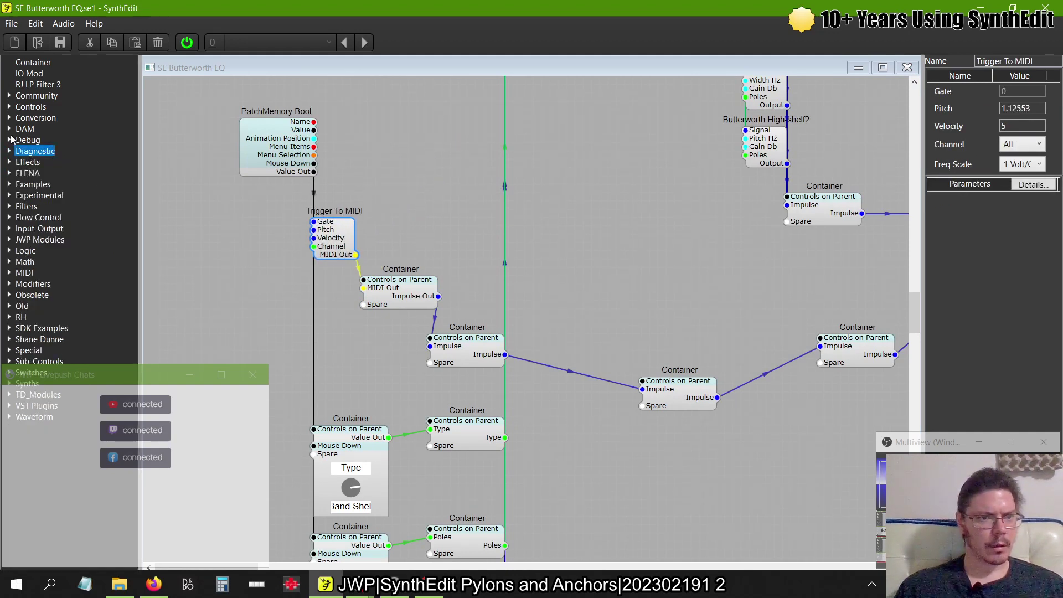
{"action": "left_click", "coordinate": [8, 107]}
{"action": "left_click_drag", "start_coordinate": [37, 261], "coordinate": [580, 232]}
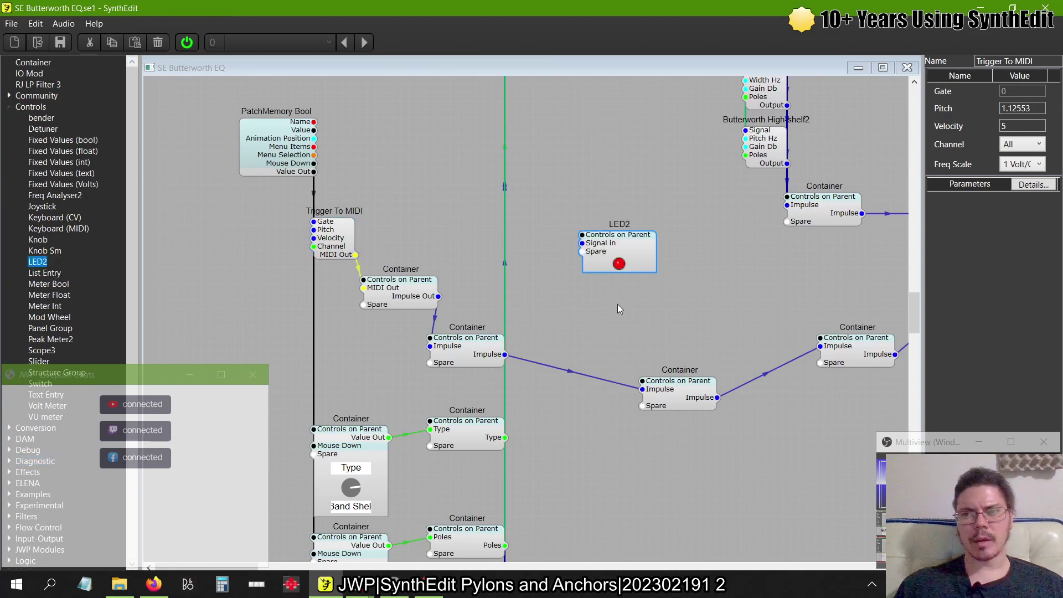
{"action": "left_click", "coordinate": [907, 67]}
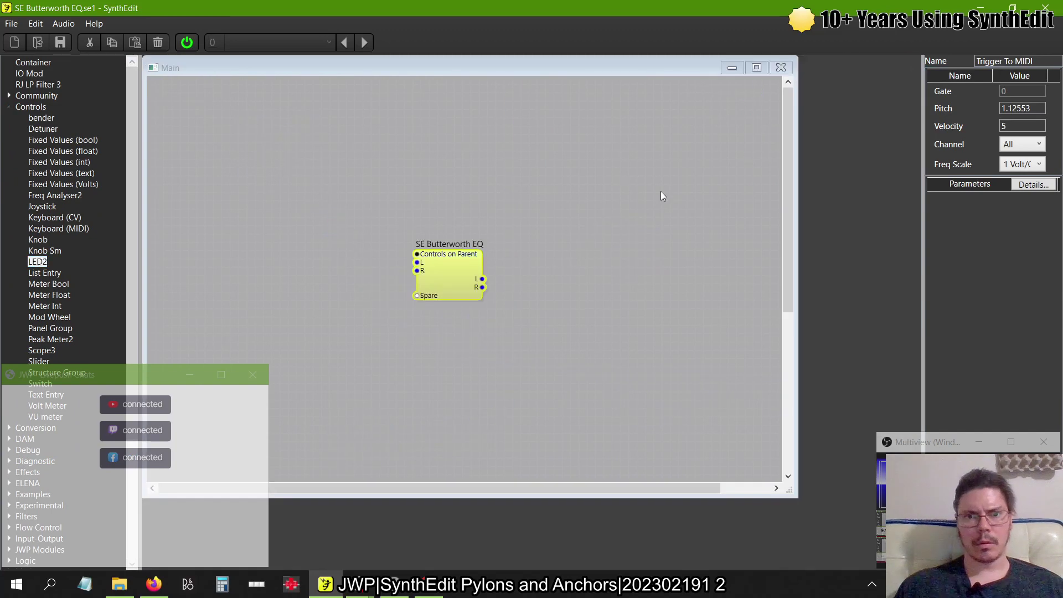
{"action": "double_click", "coordinate": [475, 270]}
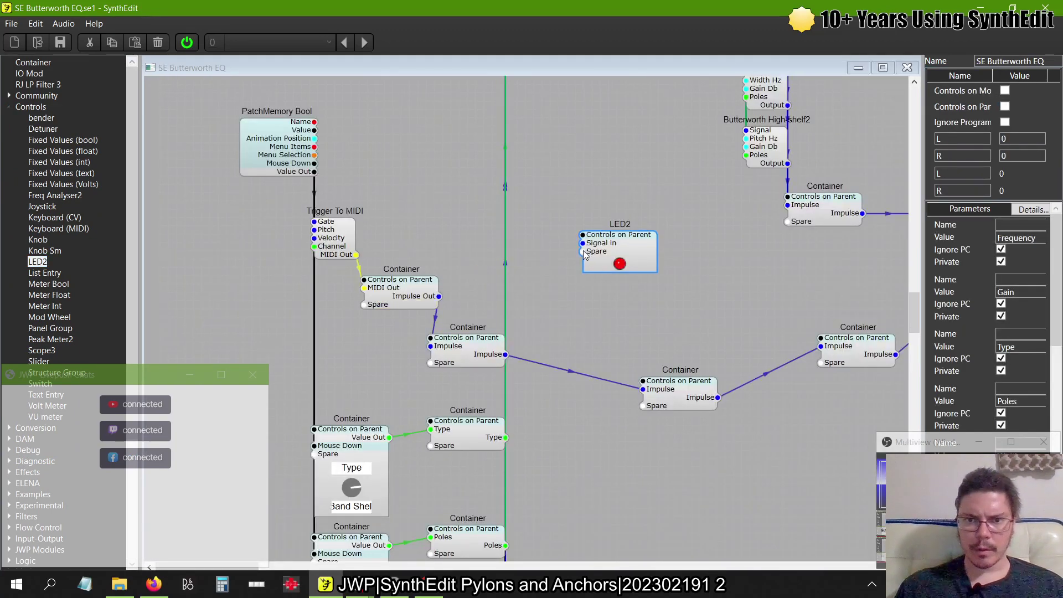
{"action": "left_click_drag", "start_coordinate": [583, 247], "coordinate": [438, 296]}
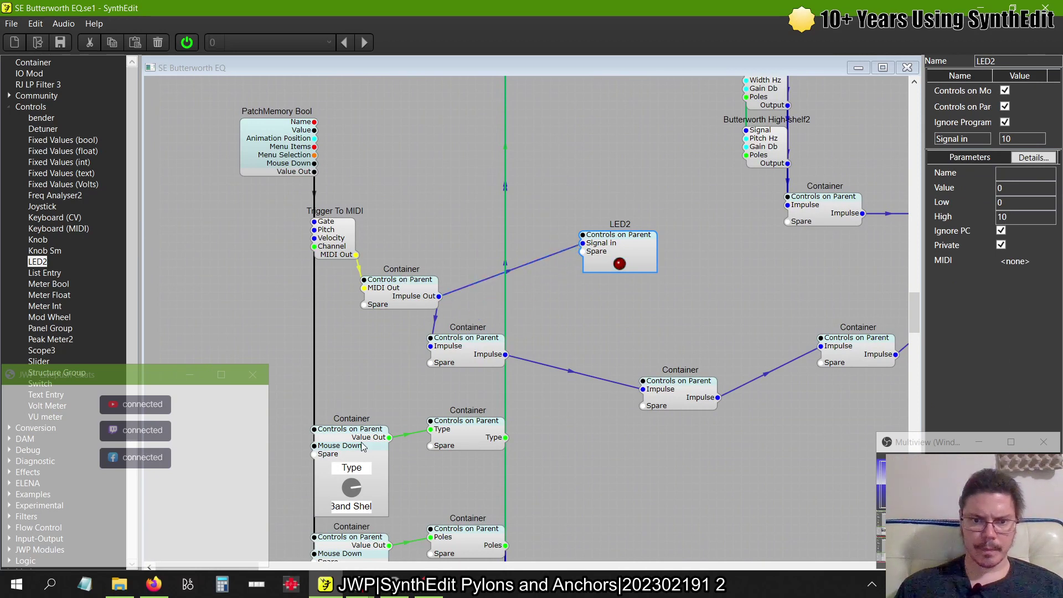
{"action": "left_click_drag", "start_coordinate": [353, 490], "coordinate": [436, 208]}
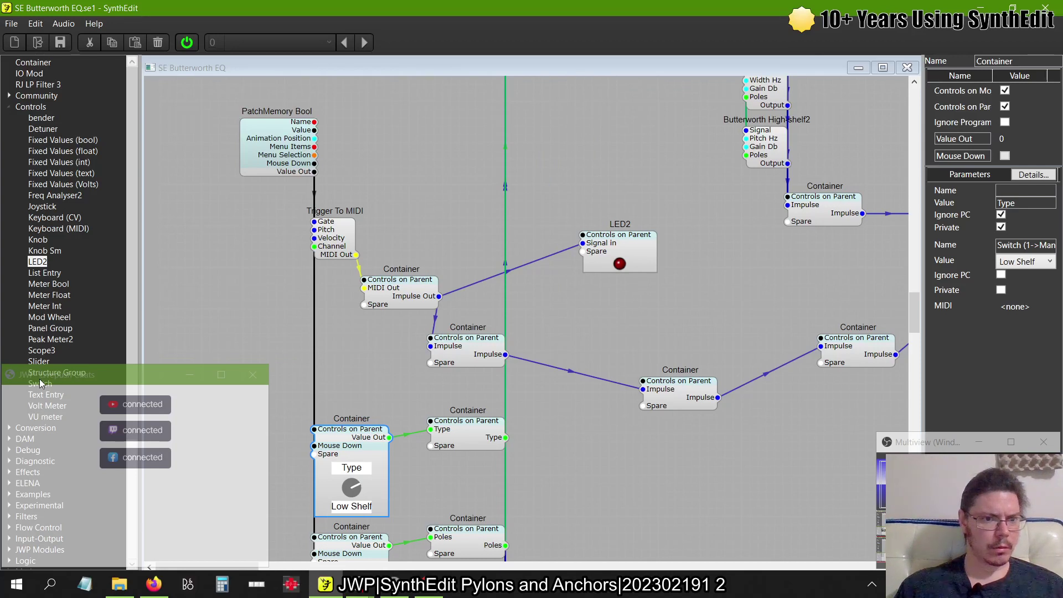
- Add a Scope3 module with Signal A wired to the same Impulse Out, and test it by setting Type to Band Shelf
{"action": "left_click_drag", "start_coordinate": [43, 351], "coordinate": [568, 165]}
{"action": "left_click", "coordinate": [439, 298]}
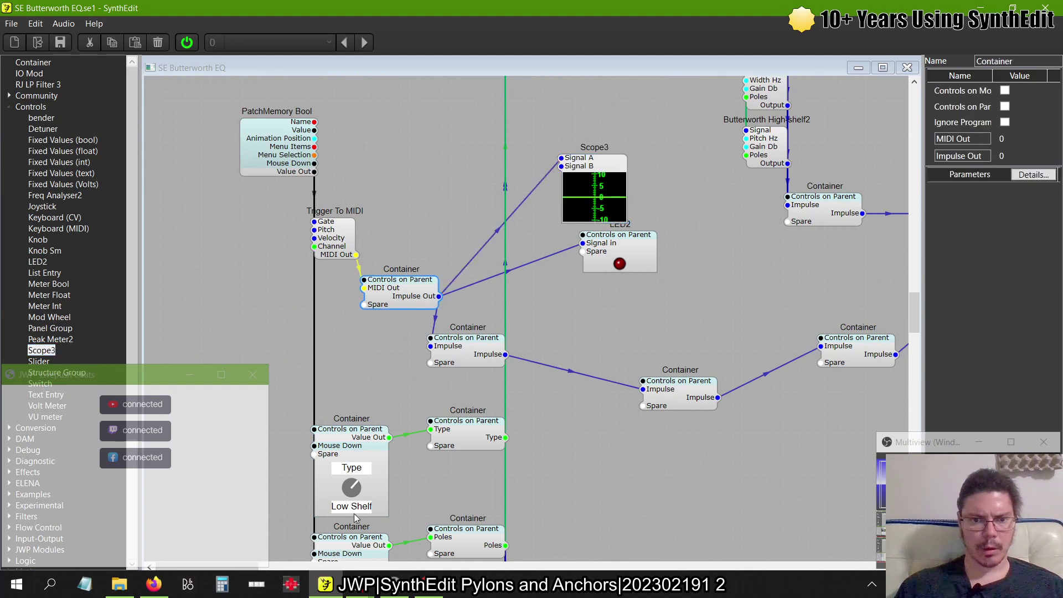
{"action": "left_click_drag", "start_coordinate": [355, 490], "coordinate": [354, 460]}
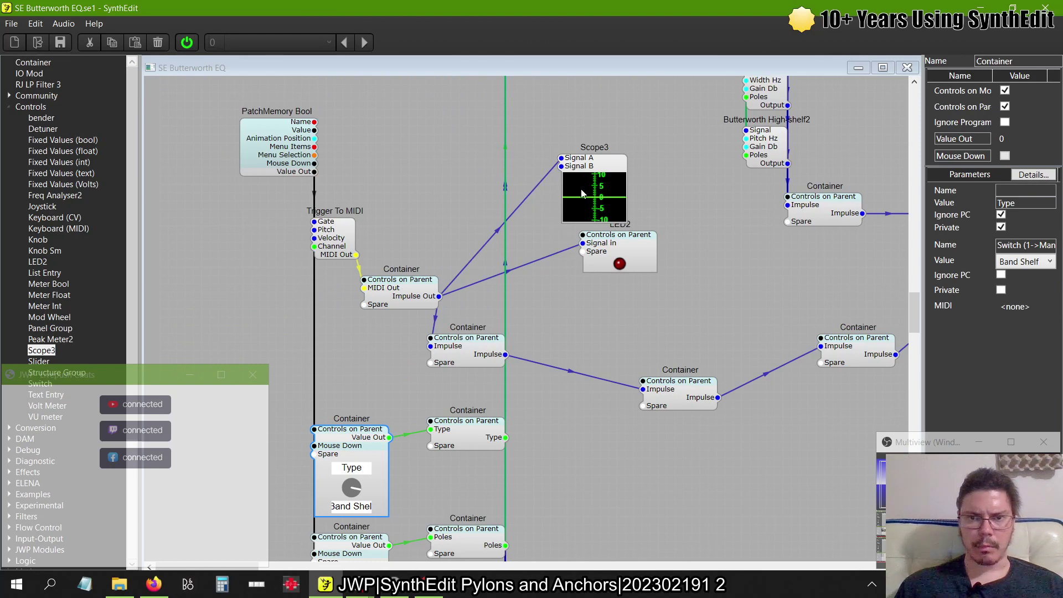
- Set the Oscillator's Pulse Width to 0 inside the impulse container, and check the scope and LED with the Type control
{"action": "double_click", "coordinate": [395, 296]}
{"action": "left_click", "coordinate": [356, 171]}
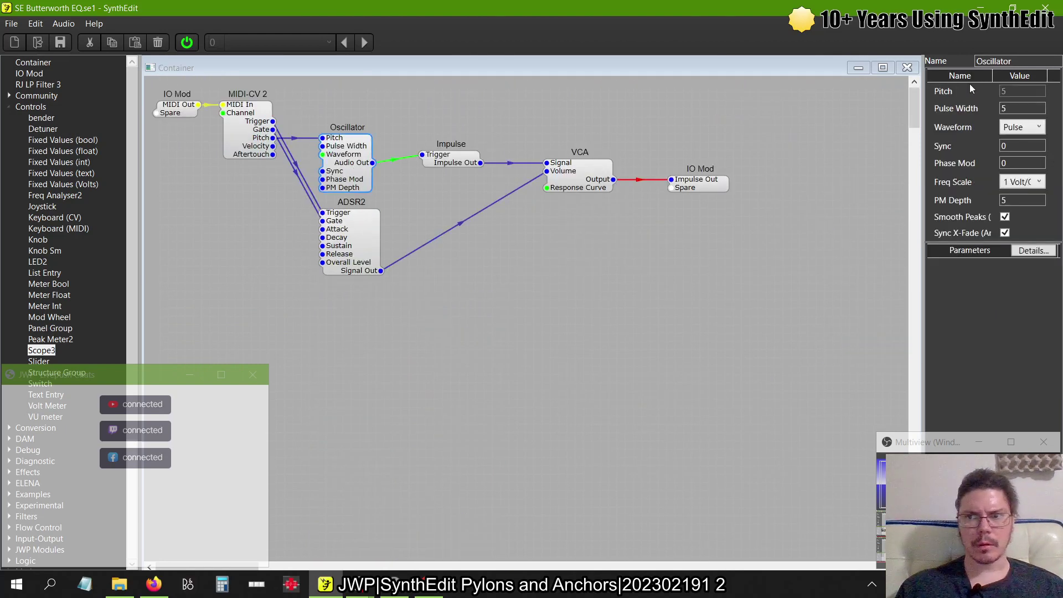
{"action": "double_click", "coordinate": [1012, 107]}
{"action": "type", "text": "0"}
{"action": "key", "text": "Return"}
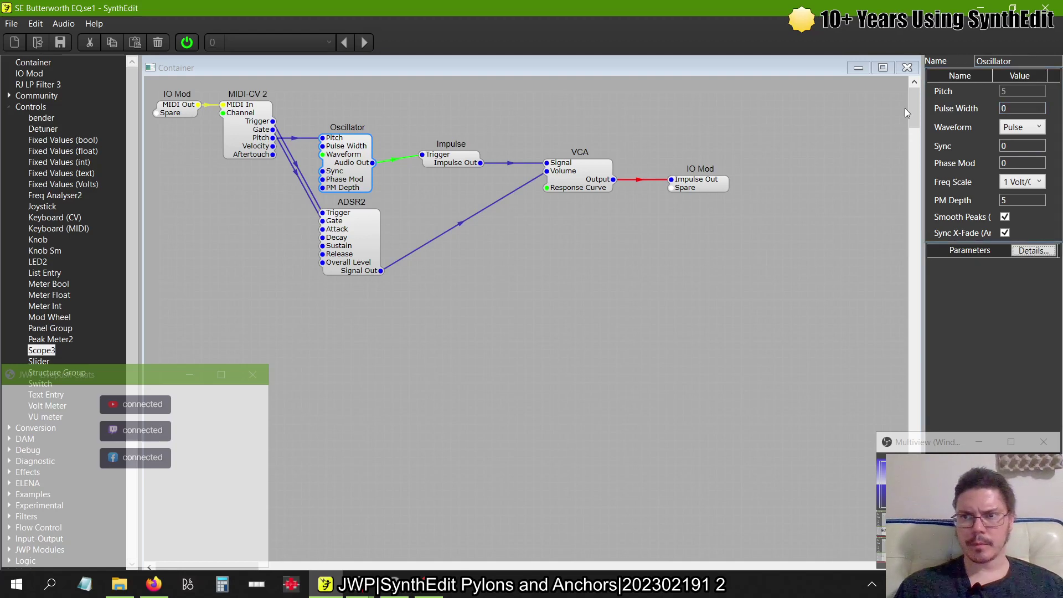
{"action": "left_click", "coordinate": [907, 67]}
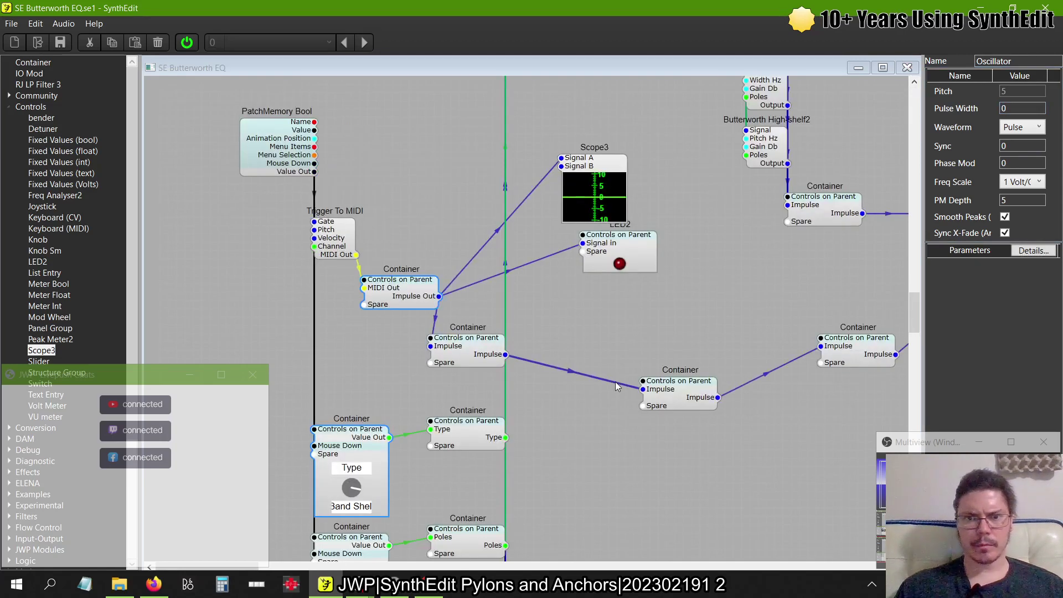
{"action": "left_click", "coordinate": [354, 490]}
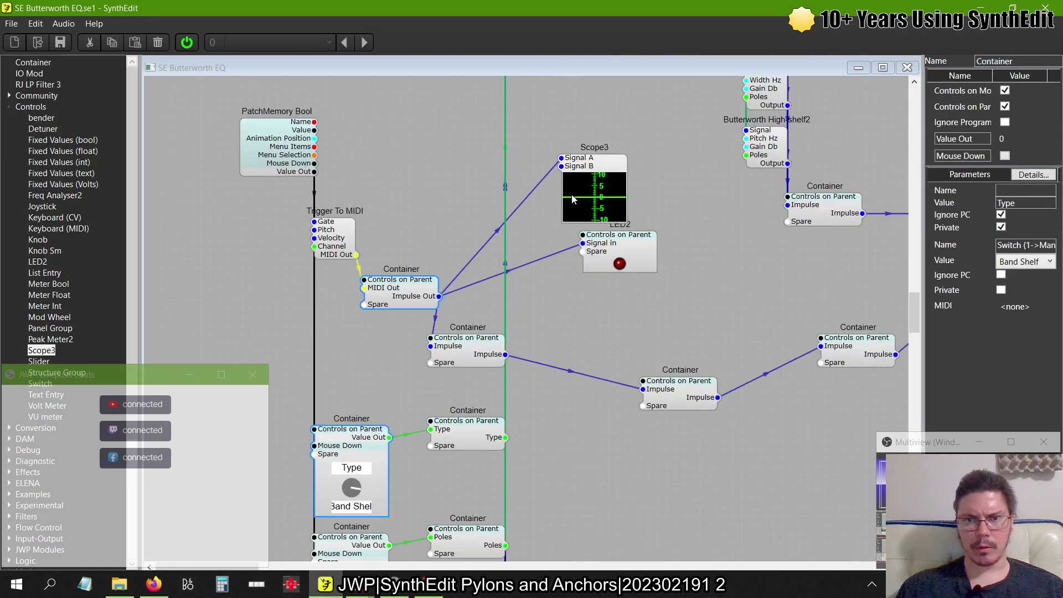
{"action": "scroll", "coordinate": [357, 486], "scroll_direction": "down", "scroll_amount": 4}
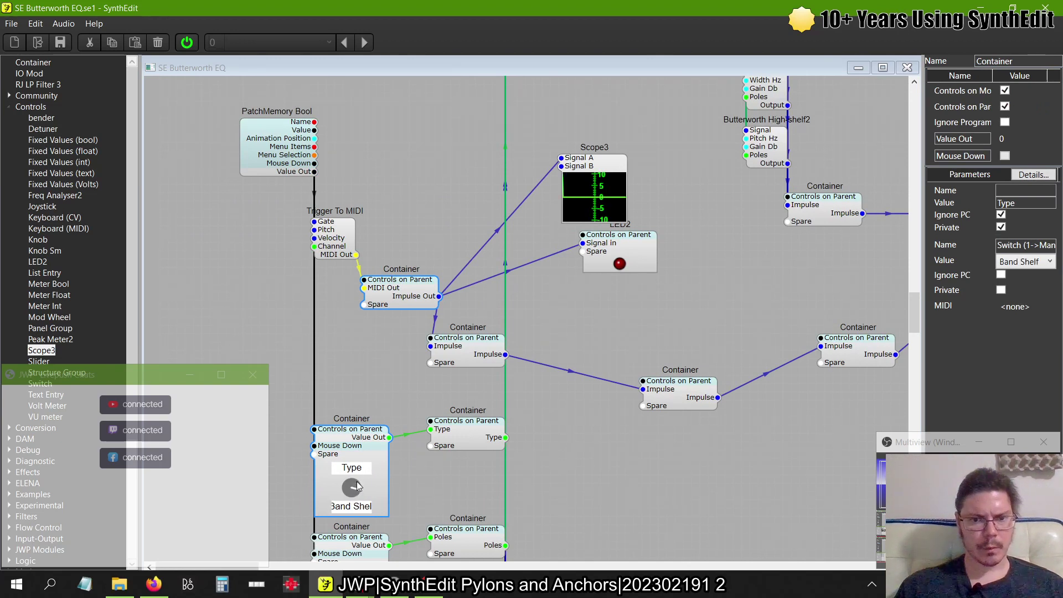
{"action": "left_click", "coordinate": [626, 240]}
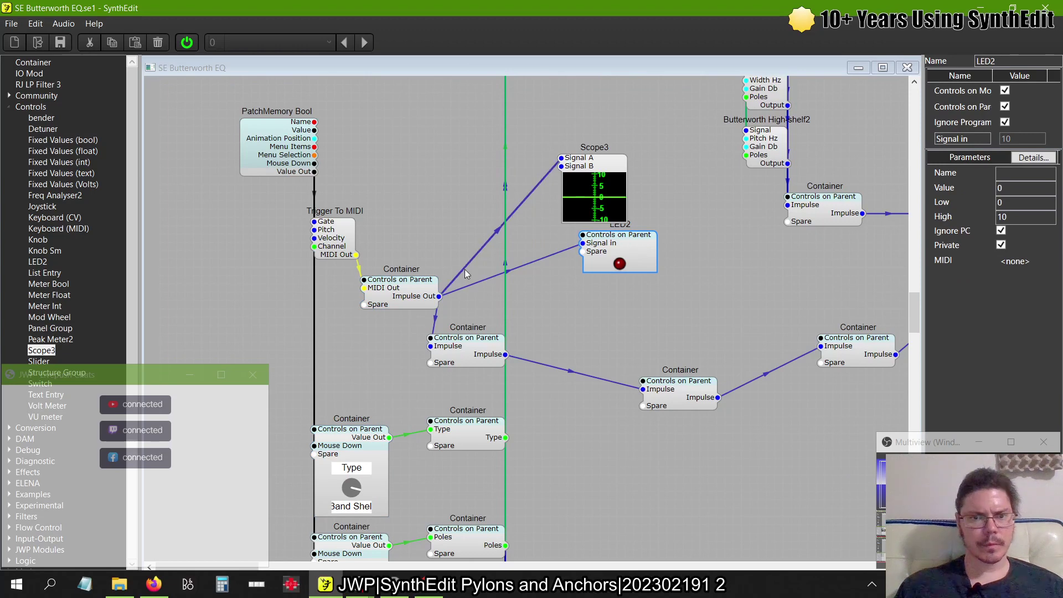
- Move ADSR2 slightly lower inside the impulse container, and review the ADSR2, MIDI-CV 2 and Oscillator settings
{"action": "double_click", "coordinate": [418, 294]}
{"action": "left_click", "coordinate": [360, 248]}
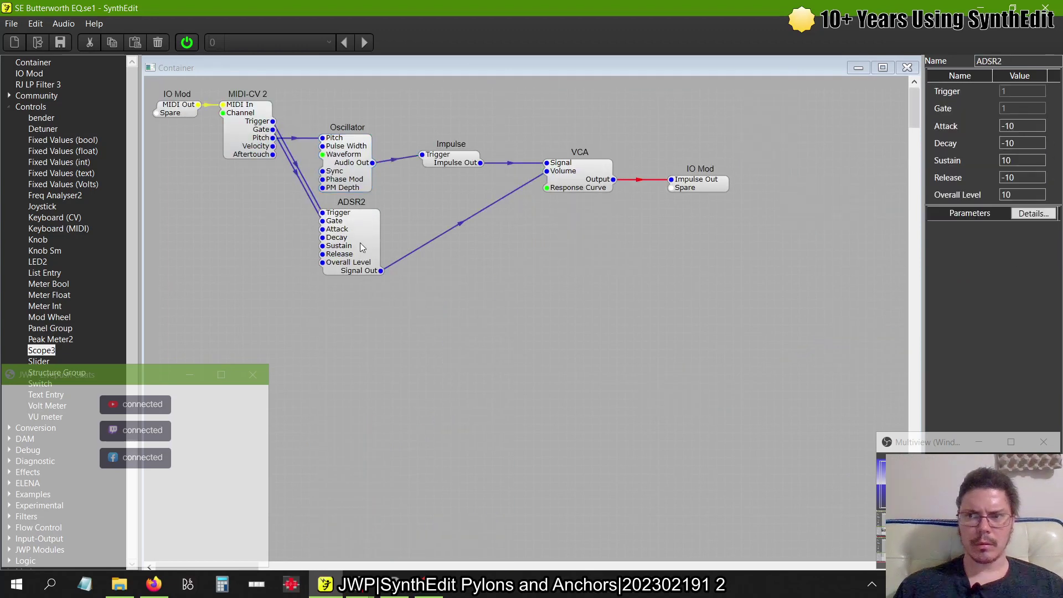
{"action": "mouse_move", "coordinate": [353, 248]}
{"action": "left_mouse_down"}
{"action": "mouse_move", "coordinate": [354, 149]}
{"action": "mouse_move", "coordinate": [353, 287]}
{"action": "mouse_move", "coordinate": [352, 265]}
{"action": "left_mouse_up"}
{"action": "left_click", "coordinate": [244, 141]}
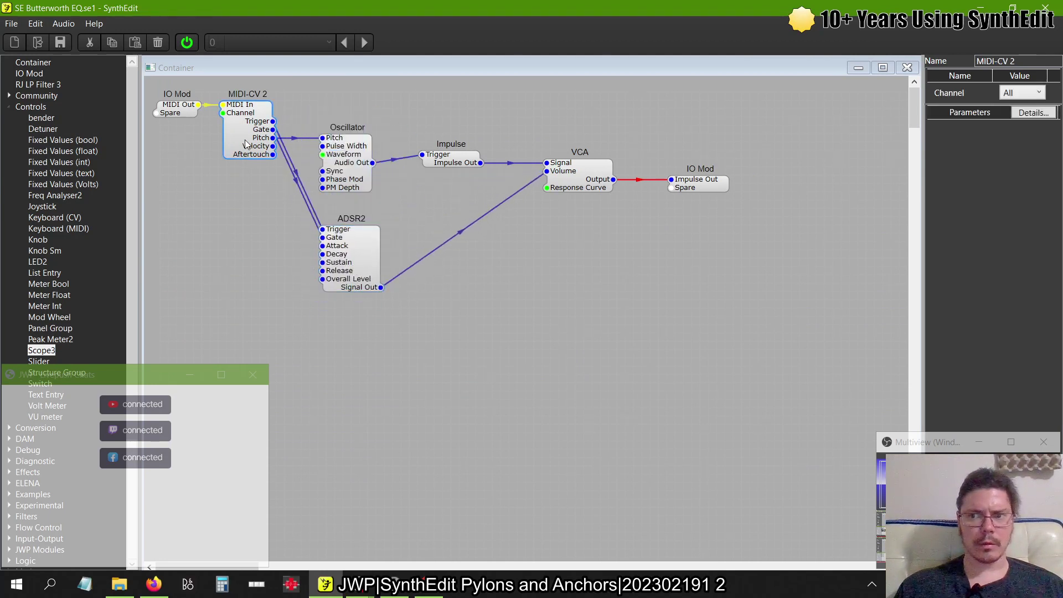
{"action": "left_click", "coordinate": [341, 154]}
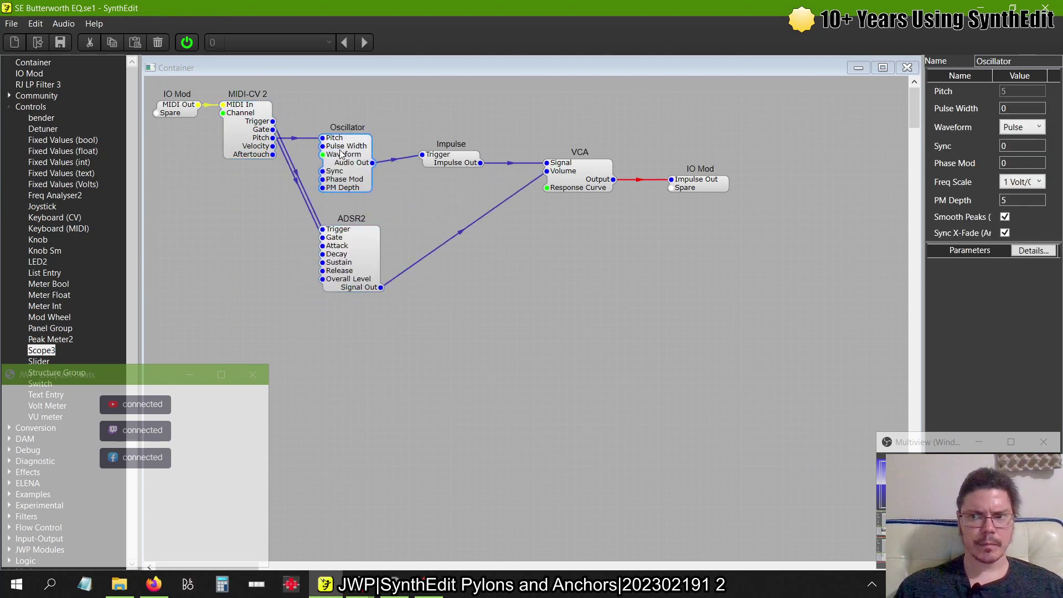
{"action": "left_click", "coordinate": [510, 81]}
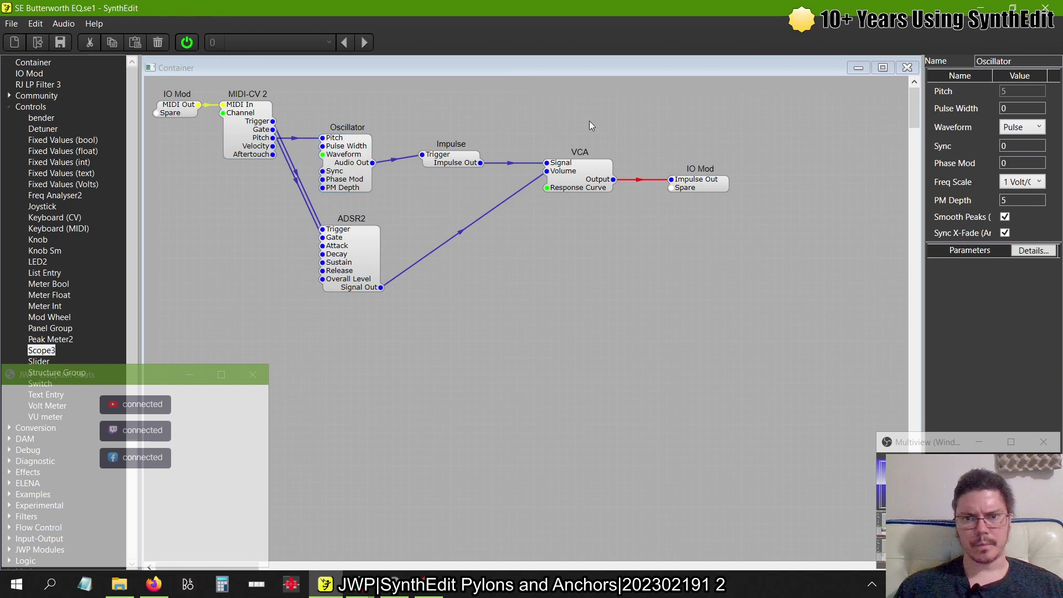
{"action": "left_click", "coordinate": [907, 67]}
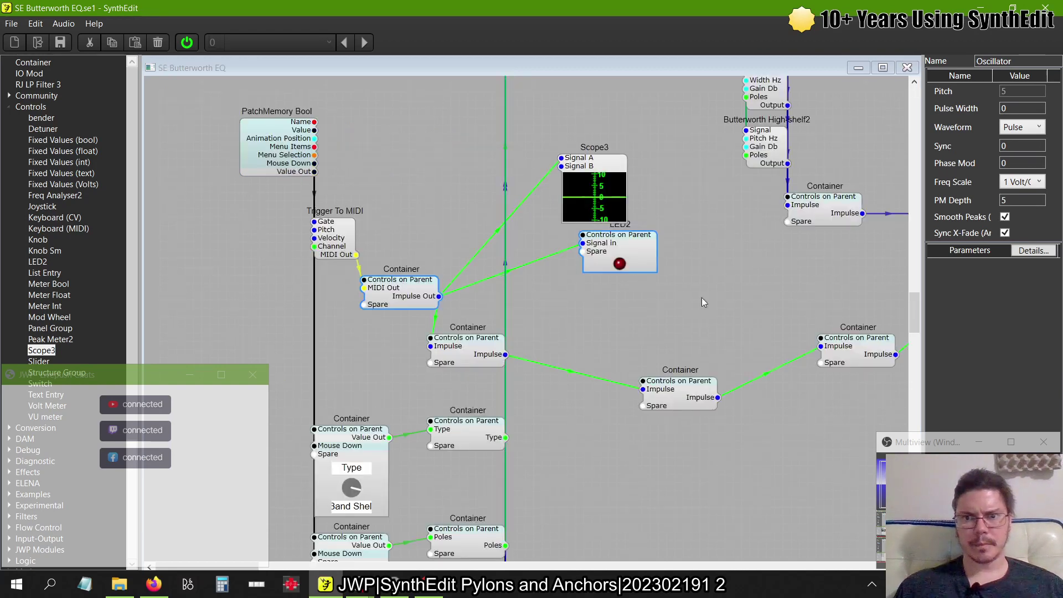
- Inspect and delete the pass-through container wired directly to the Impulse Response module's Signal in
{"action": "scroll", "coordinate": [646, 316], "scroll_direction": "right", "scroll_amount": 10}
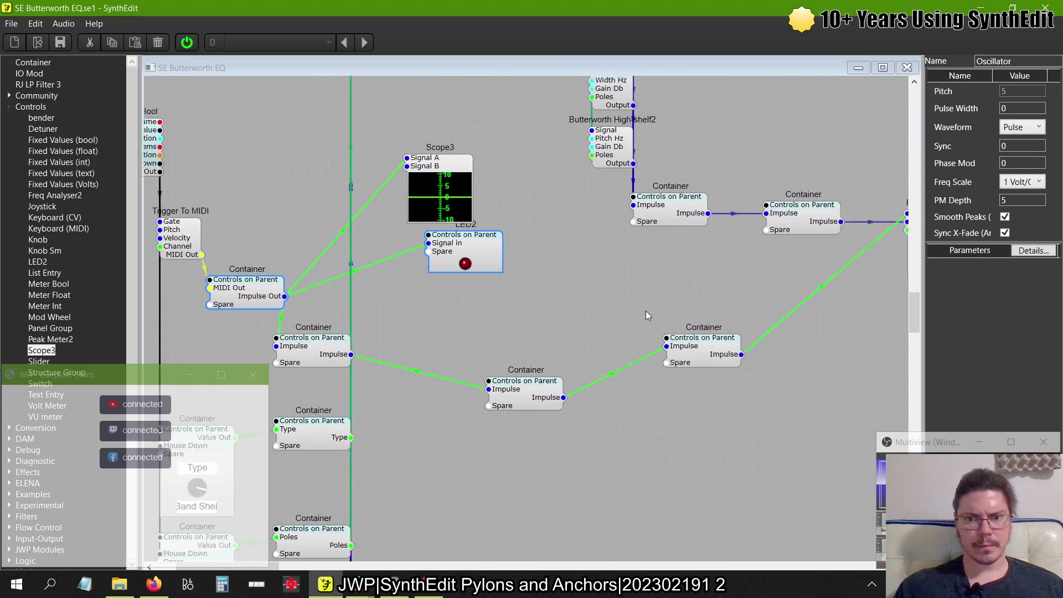
{"action": "scroll", "coordinate": [646, 310], "scroll_direction": "up", "scroll_amount": 15}
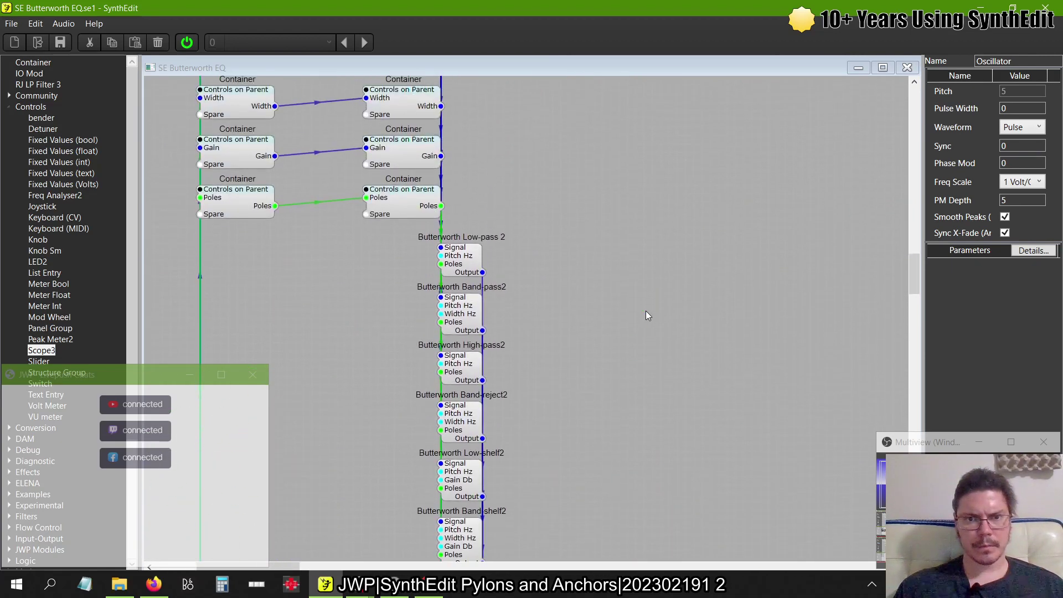
{"action": "scroll", "coordinate": [646, 310], "scroll_direction": "down", "scroll_amount": 12}
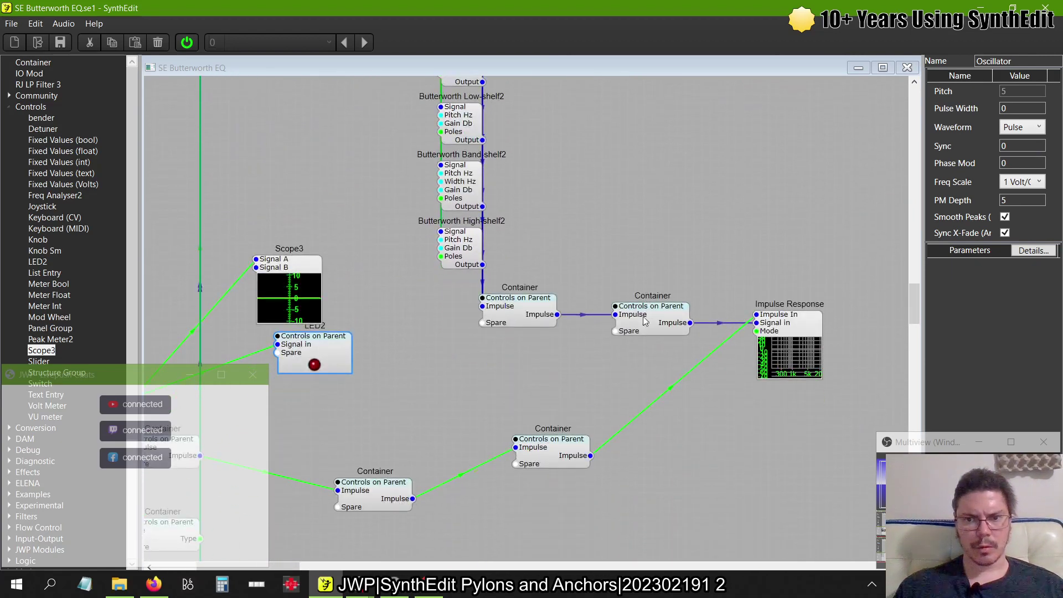
{"action": "double_click", "coordinate": [634, 319]}
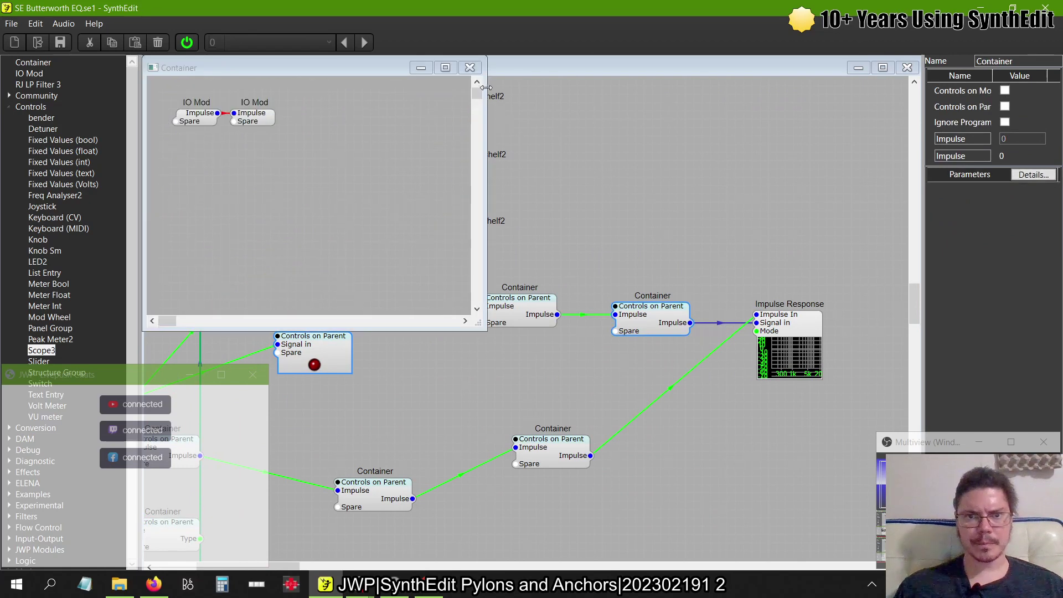
{"action": "left_click", "coordinate": [469, 67]}
{"action": "left_click", "coordinate": [656, 317]}
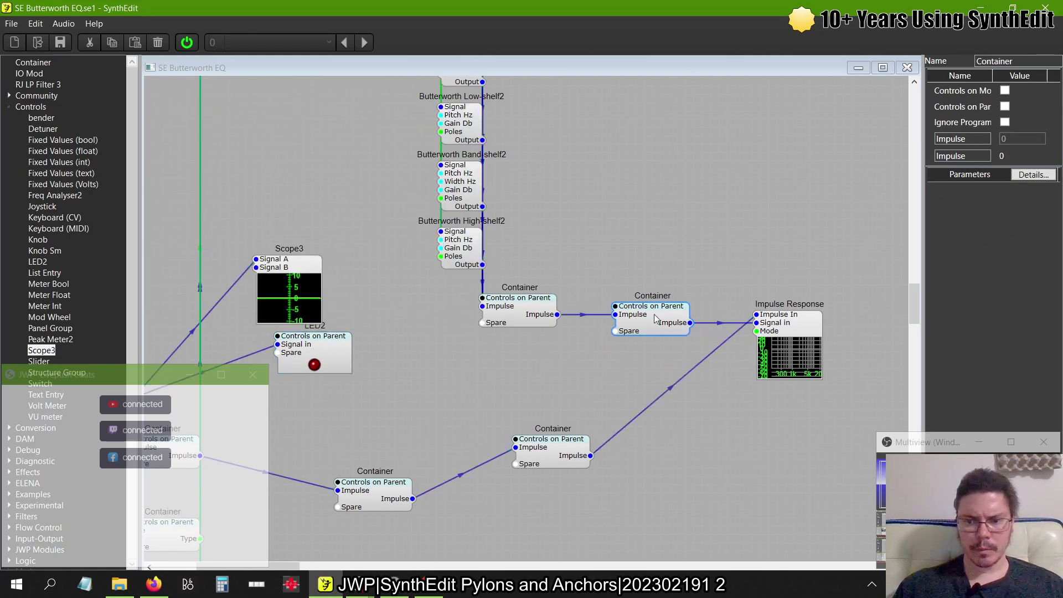
{"action": "scroll", "coordinate": [462, 381], "scroll_direction": "left", "scroll_amount": 5}
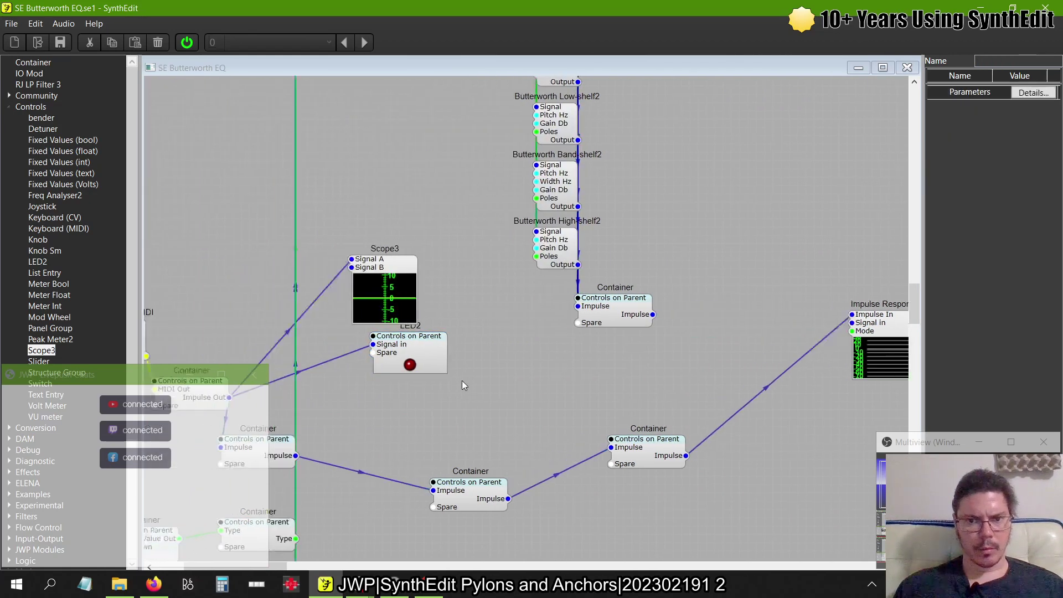
{"action": "scroll", "coordinate": [462, 381], "scroll_direction": "right", "scroll_amount": 1}
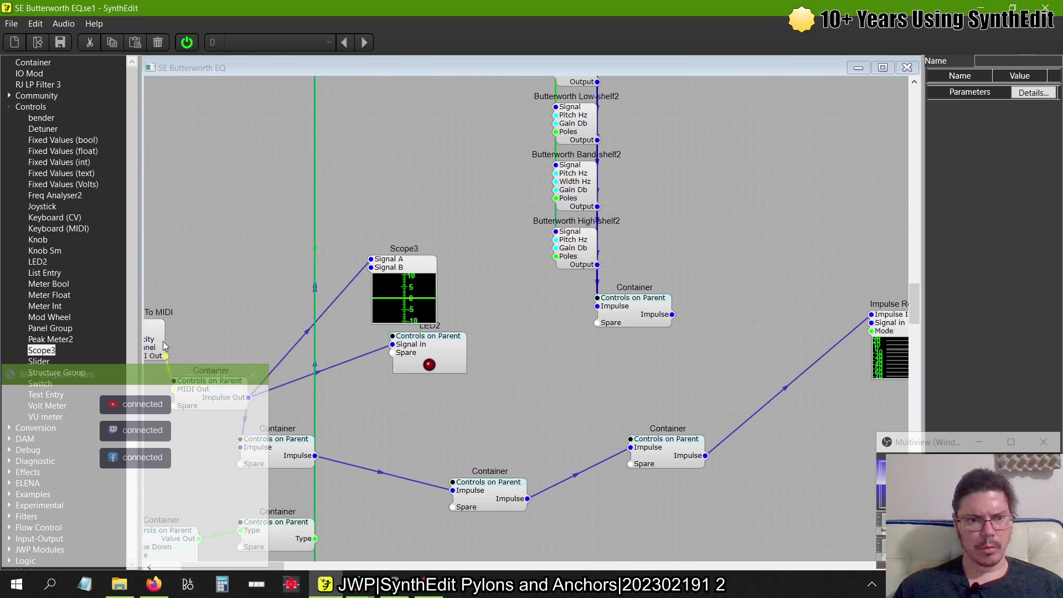
- Insert an SV Filter2 between the filter chain's output container and the Impulse Response module's Signal in
{"action": "double_click", "coordinate": [17, 108]}
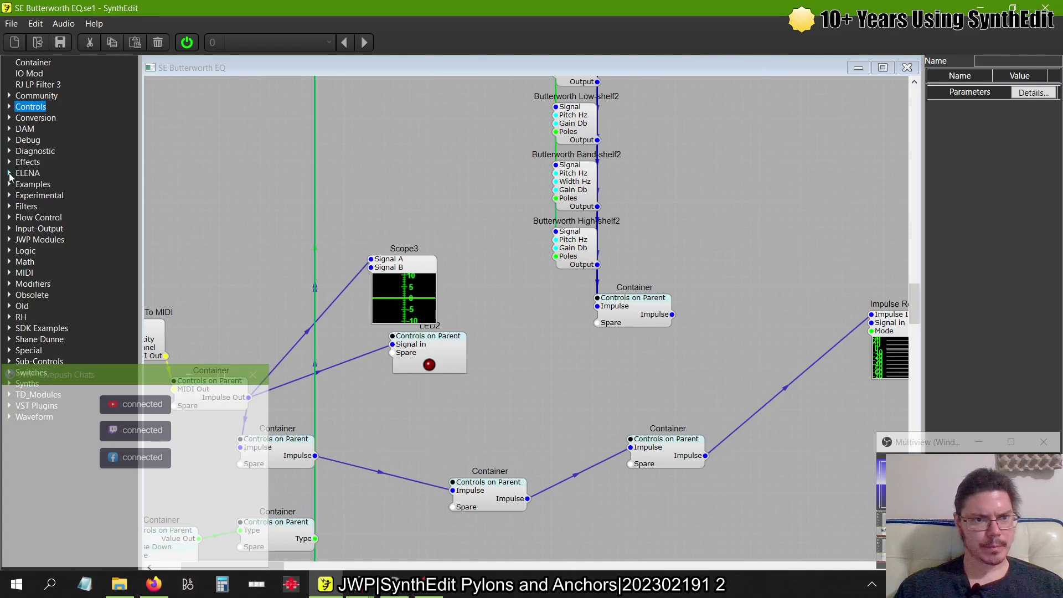
{"action": "left_click", "coordinate": [8, 206]}
{"action": "scroll", "coordinate": [30, 244], "scroll_direction": "down", "scroll_amount": 3}
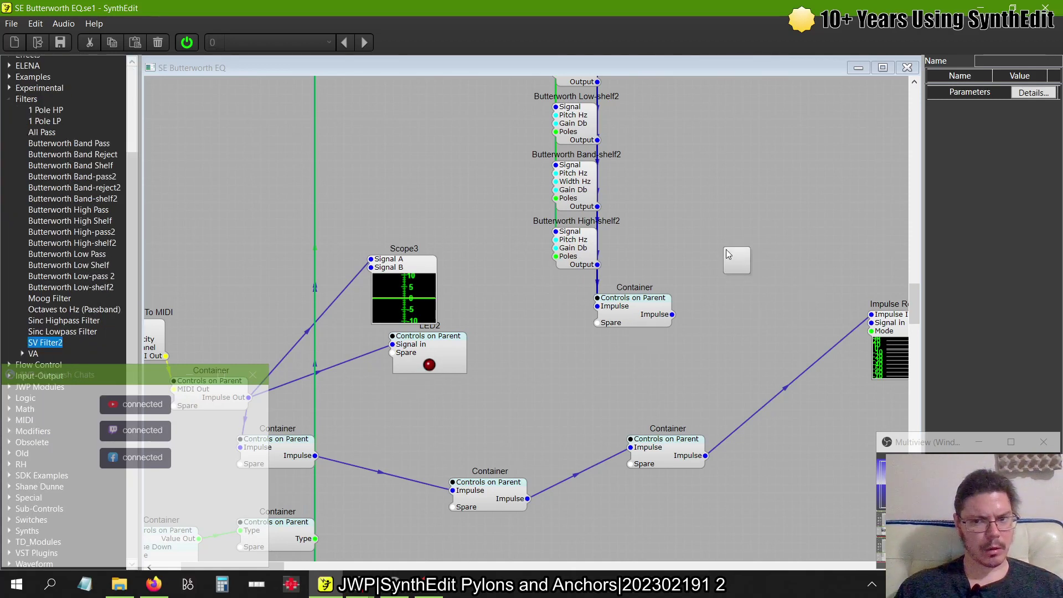
{"action": "left_click_drag", "start_coordinate": [727, 250], "coordinate": [671, 314]}
{"action": "scroll", "coordinate": [736, 317], "scroll_direction": "right", "scroll_amount": 1}
{"action": "scroll", "coordinate": [737, 317], "scroll_direction": "right", "scroll_amount": 2}
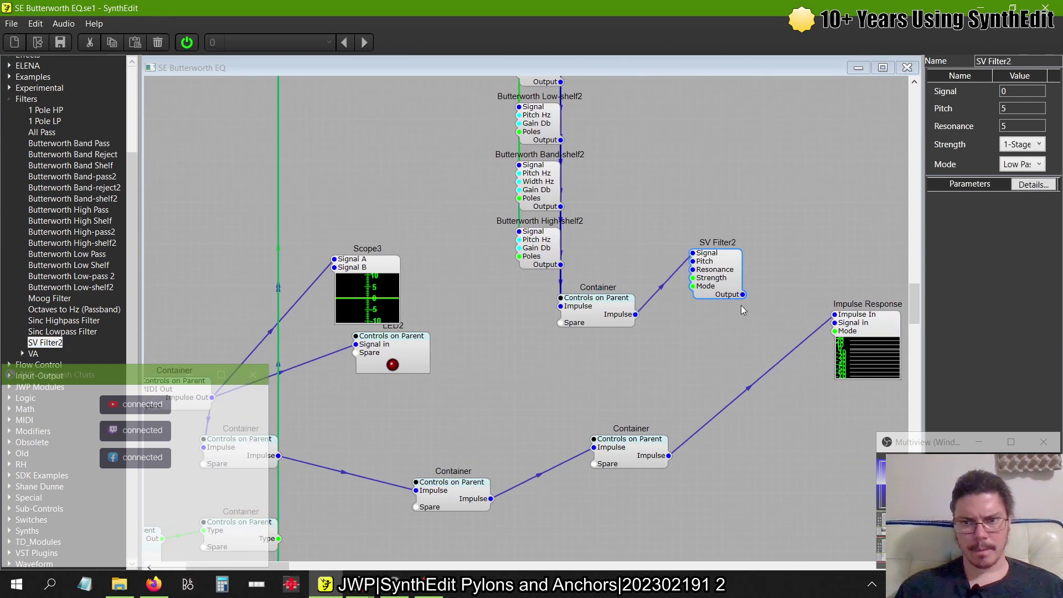
{"action": "left_click_drag", "start_coordinate": [742, 294], "coordinate": [836, 315]}
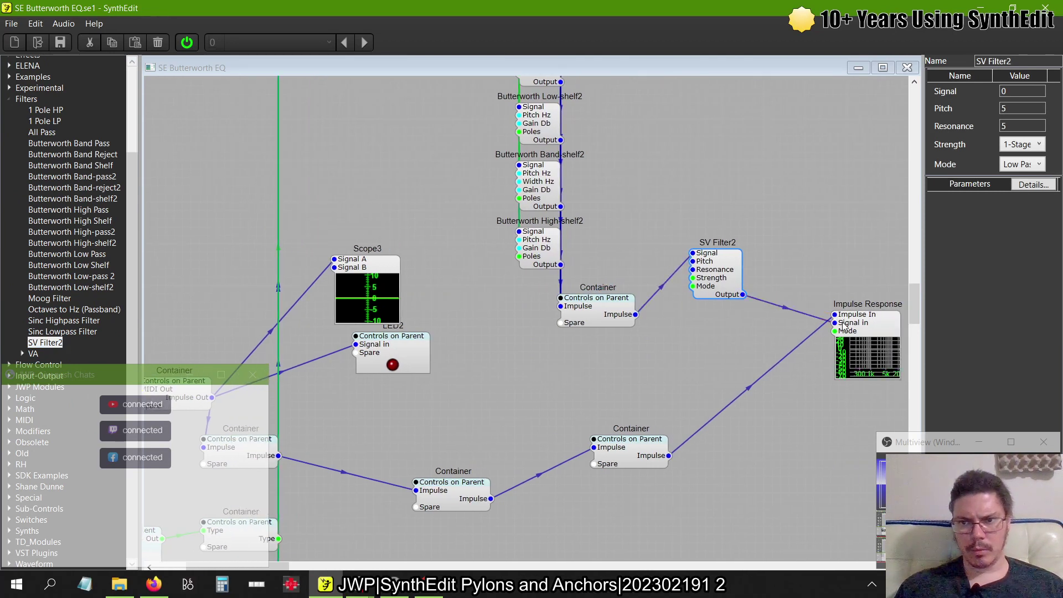
- Test the response graph on the panel by setting Width to about 619.8, Gain to about 1.68 and Frequency to about 9311.7
{"action": "right_click", "coordinate": [712, 196]}
{"action": "left_click", "coordinate": [747, 274]}
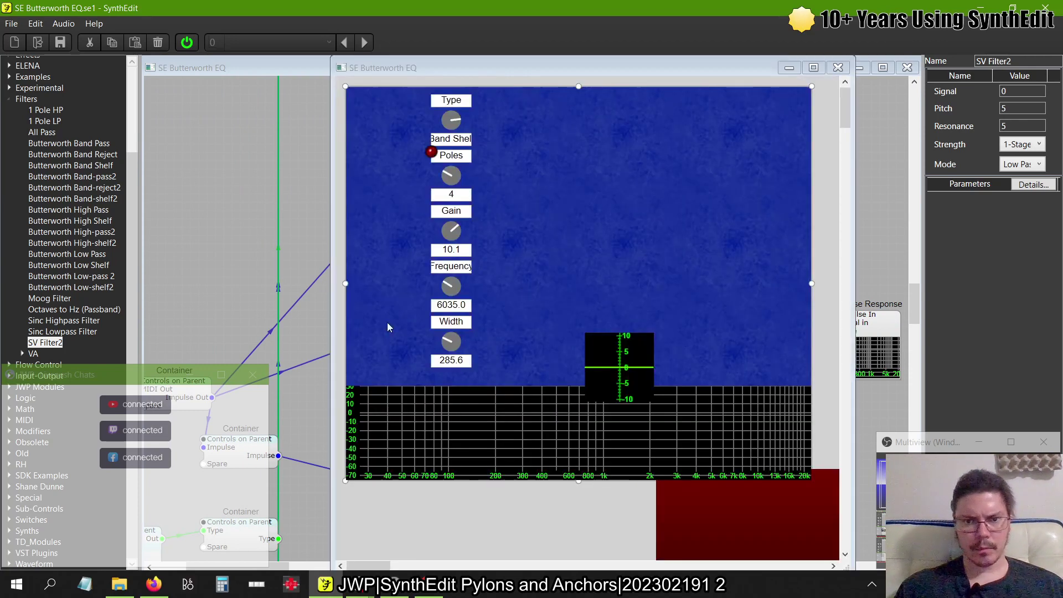
{"action": "left_click_drag", "start_coordinate": [451, 343], "coordinate": [593, 341]}
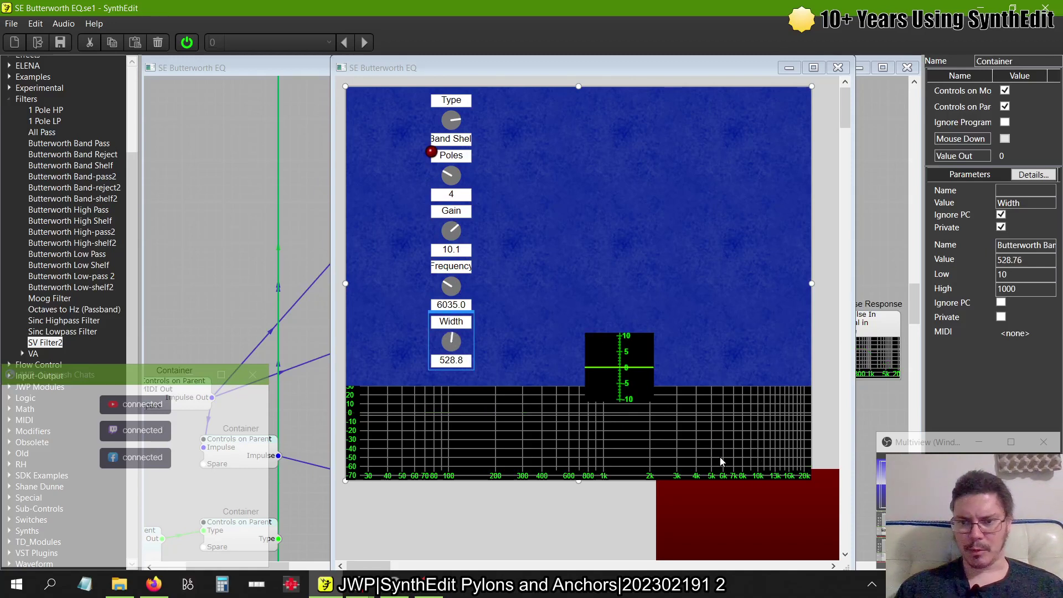
{"action": "left_click_drag", "start_coordinate": [461, 357], "coordinate": [451, 338]}
{"action": "mouse_move", "coordinate": [451, 231]}
{"action": "left_mouse_down"}
{"action": "mouse_move", "coordinate": [456, 292]}
{"action": "mouse_move", "coordinate": [454, 249]}
{"action": "left_mouse_up"}
{"action": "left_click", "coordinate": [457, 169]}
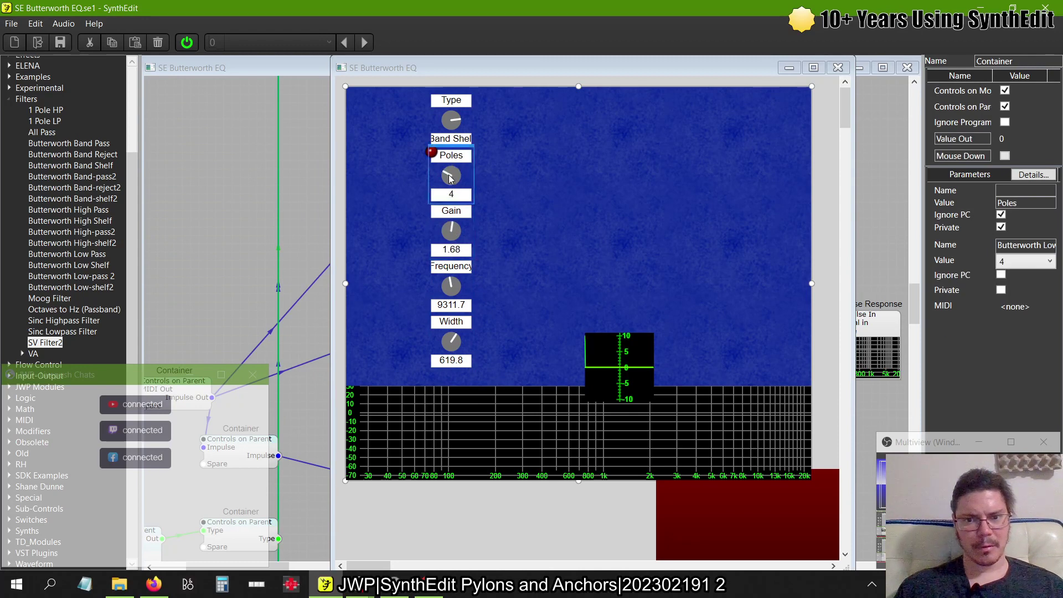
{"action": "left_click", "coordinate": [838, 67]}
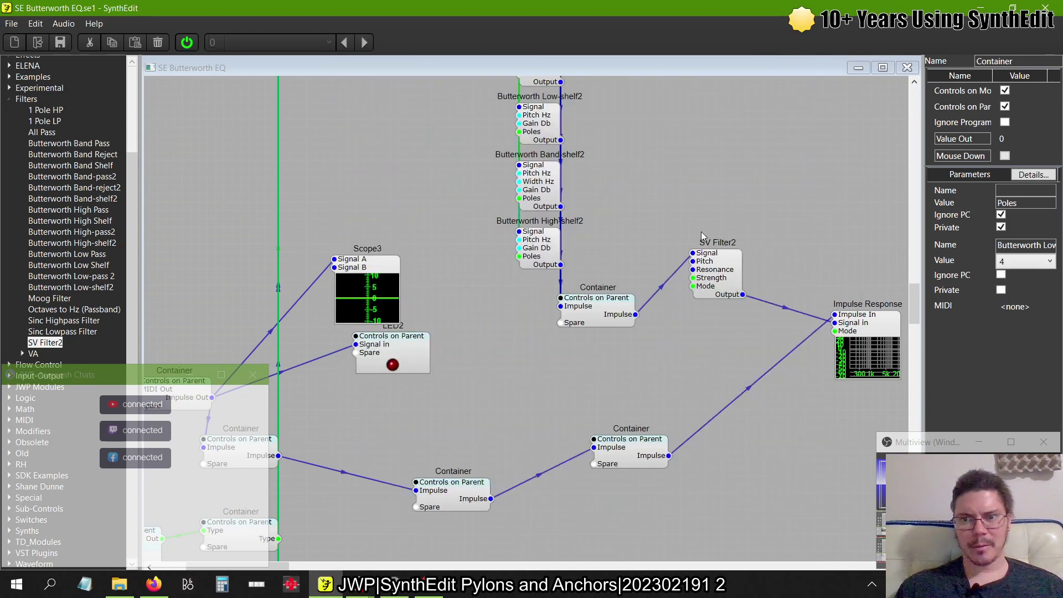
- Test the response graph on the panel again with Width at about 520.8 and Frequency at about 10190.8
{"action": "right_click", "coordinate": [643, 218]}
{"action": "left_click", "coordinate": [683, 301]}
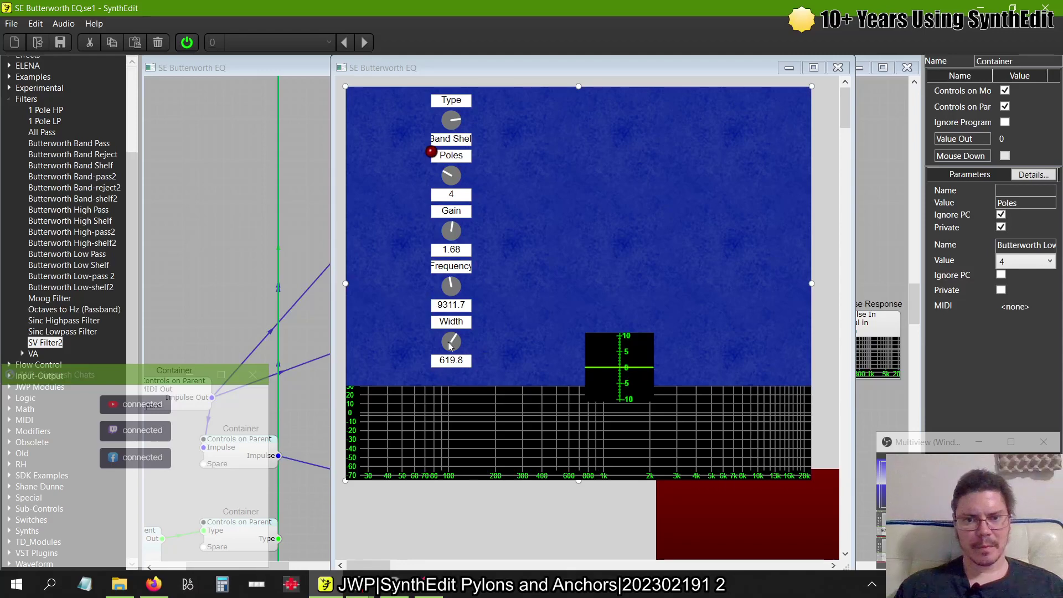
{"action": "mouse_move", "coordinate": [451, 342]}
{"action": "left_mouse_down"}
{"action": "mouse_move", "coordinate": [454, 386]}
{"action": "mouse_move", "coordinate": [464, 333]}
{"action": "left_mouse_up"}
{"action": "mouse_move", "coordinate": [451, 286]}
{"action": "left_mouse_down"}
{"action": "mouse_move", "coordinate": [451, 266]}
{"action": "mouse_move", "coordinate": [451, 281]}
{"action": "left_mouse_up"}
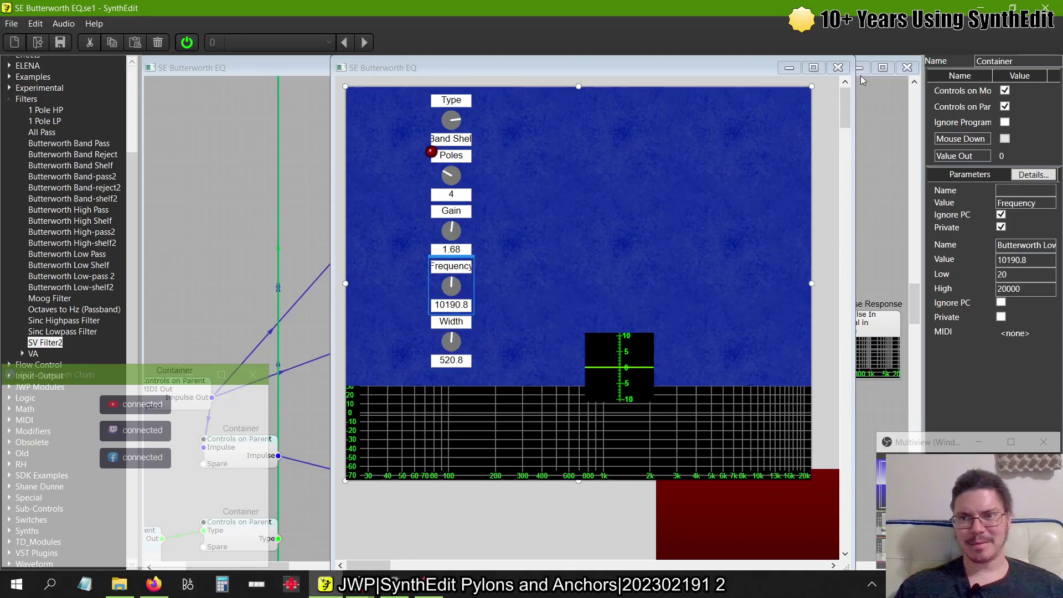
{"action": "left_click", "coordinate": [838, 67]}
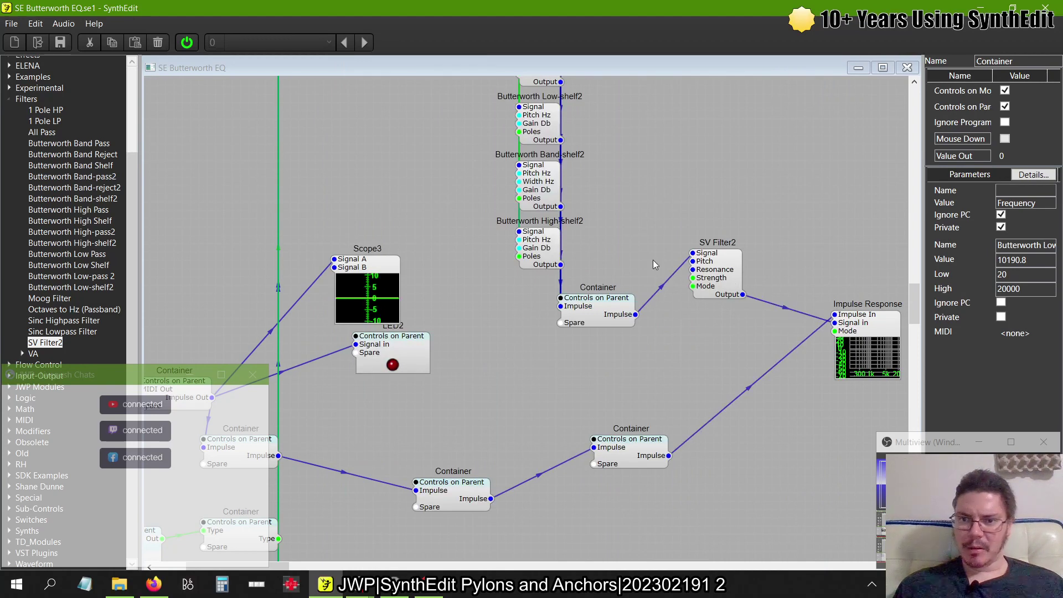
- Examine the impulse signal chain from Trigger To MIDI through the containers and Butterworth filters to SV Filter2 and Impulse Response
{"action": "scroll", "coordinate": [629, 346], "scroll_direction": "left", "scroll_amount": 5}
{"action": "scroll", "coordinate": [628, 346], "scroll_direction": "right", "scroll_amount": 6}
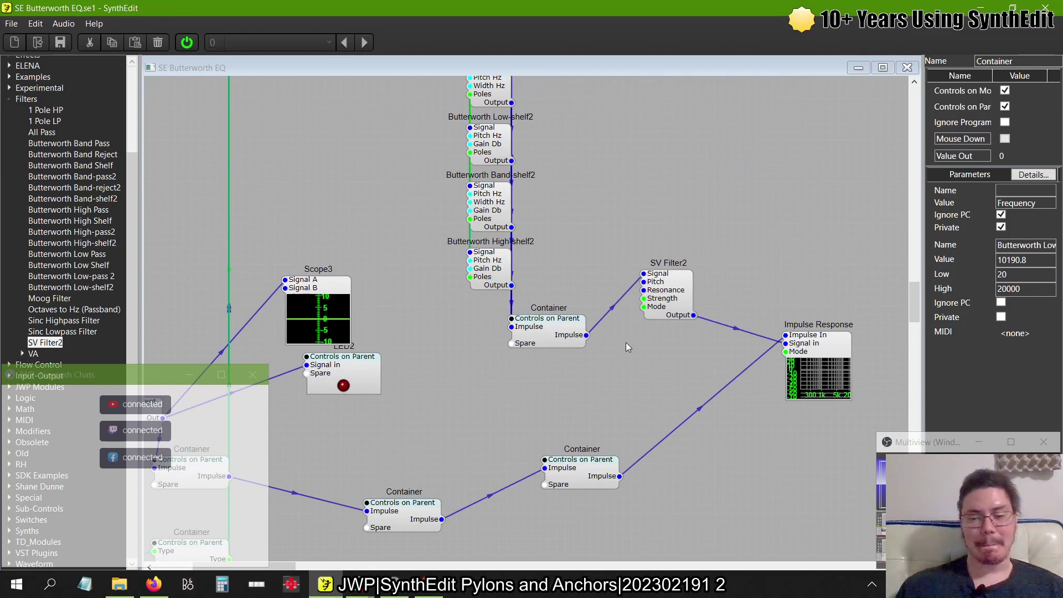
{"action": "scroll", "coordinate": [625, 342], "scroll_direction": "left", "scroll_amount": 6}
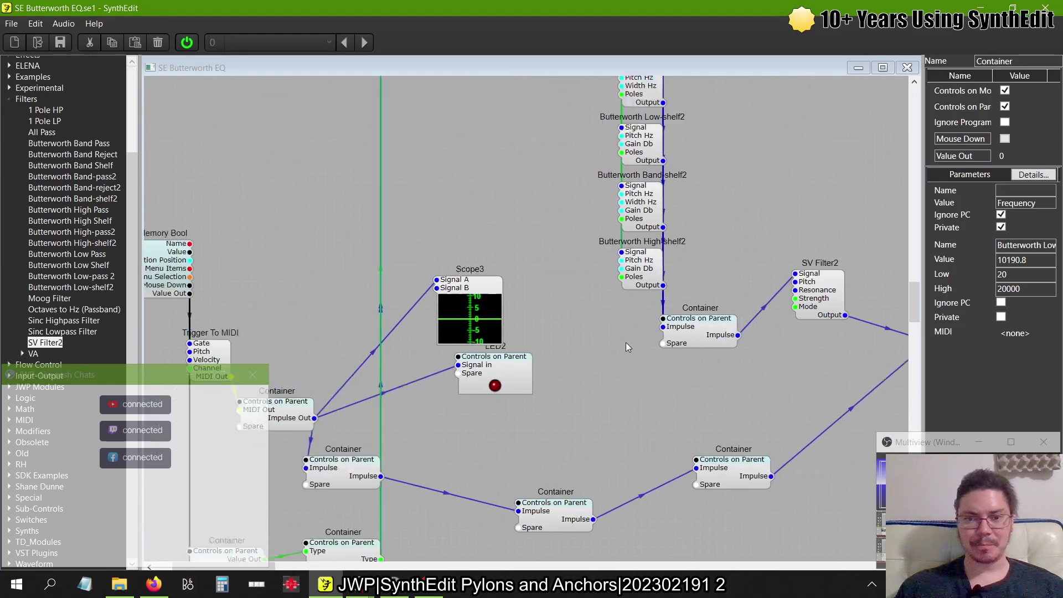
{"action": "scroll", "coordinate": [626, 342], "scroll_direction": "down", "scroll_amount": 4}
{"action": "scroll", "coordinate": [626, 342], "scroll_direction": "up", "scroll_amount": 3}
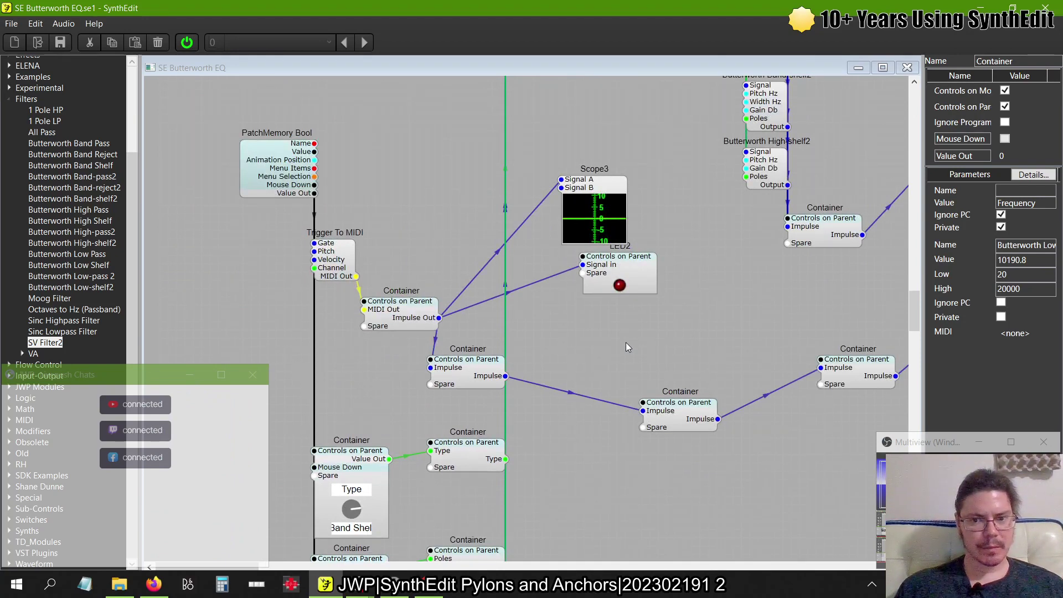
{"action": "scroll", "coordinate": [626, 343], "scroll_direction": "right", "scroll_amount": 5}
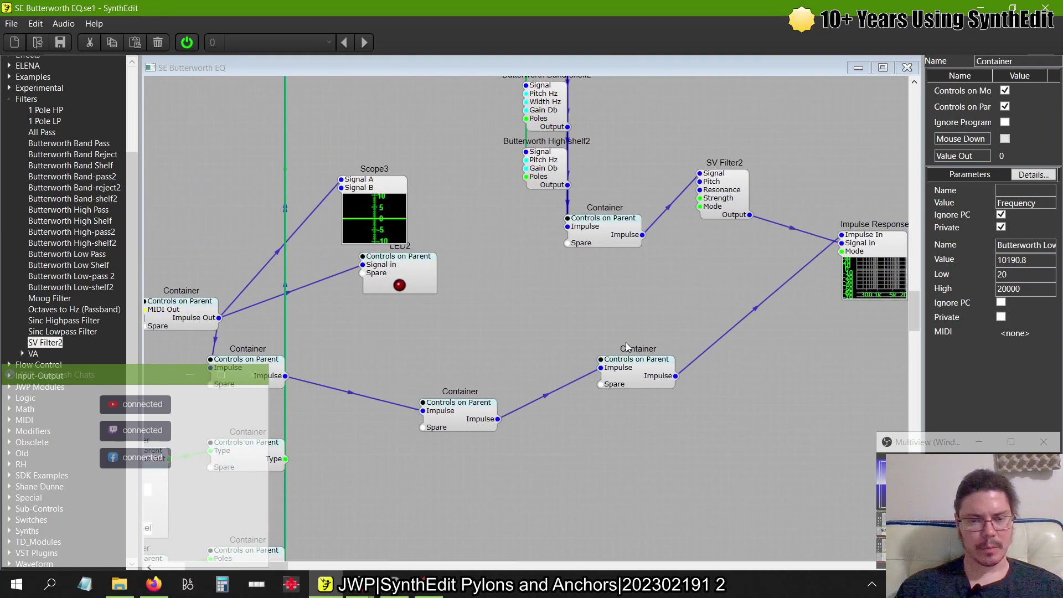
{"action": "scroll", "coordinate": [411, 265], "scroll_direction": "right", "scroll_amount": 2}
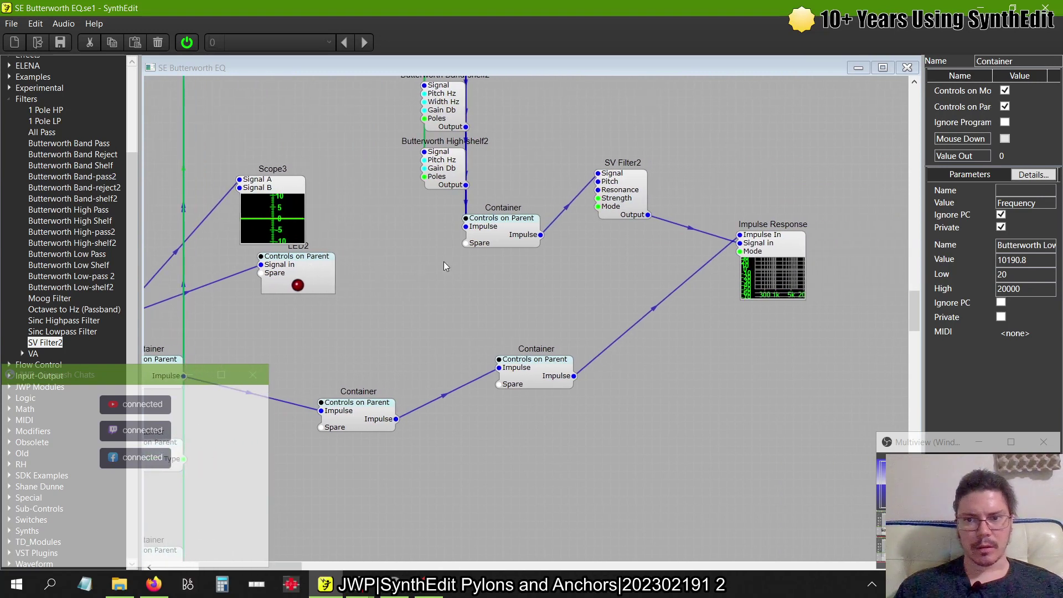
{"action": "left_click", "coordinate": [635, 194]}
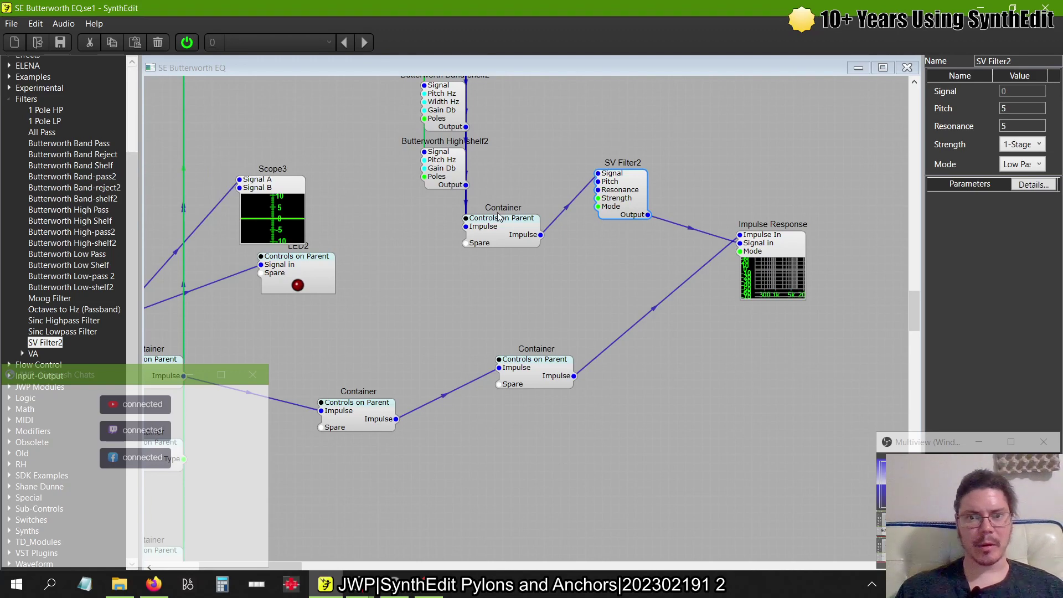
{"action": "scroll", "coordinate": [500, 216], "scroll_direction": "up", "scroll_amount": 5}
{"action": "scroll", "coordinate": [500, 502], "scroll_direction": "down", "scroll_amount": 5}
{"action": "scroll", "coordinate": [500, 502], "scroll_direction": "down", "scroll_amount": 1}
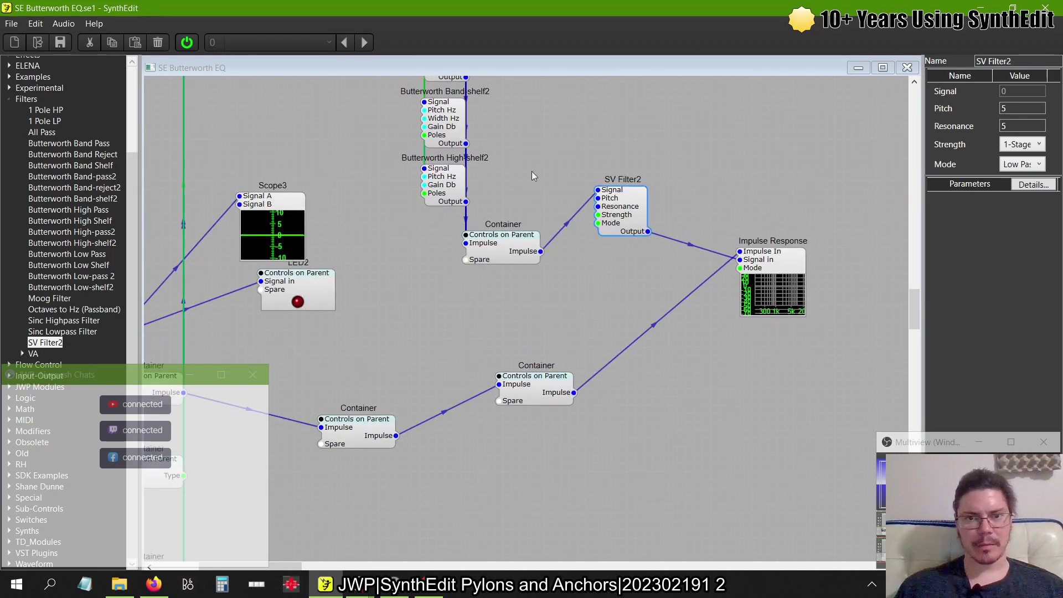
{"action": "scroll", "coordinate": [518, 220], "scroll_direction": "up", "scroll_amount": 4}
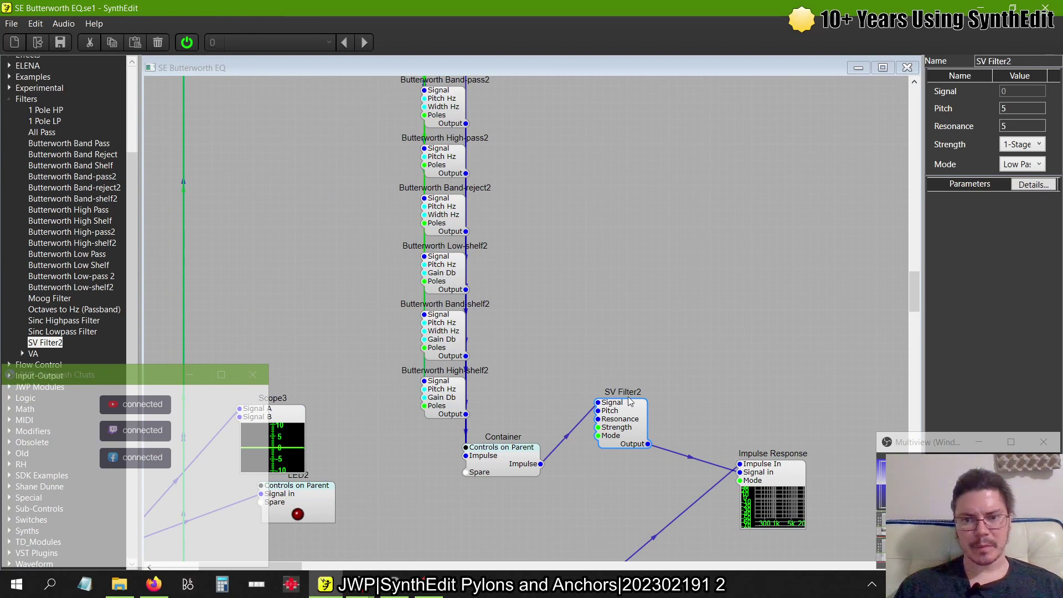
- Set SV Filter2's Mode to High Pass
{"action": "right_click", "coordinate": [580, 334]}
{"action": "key", "text": "Escape"}
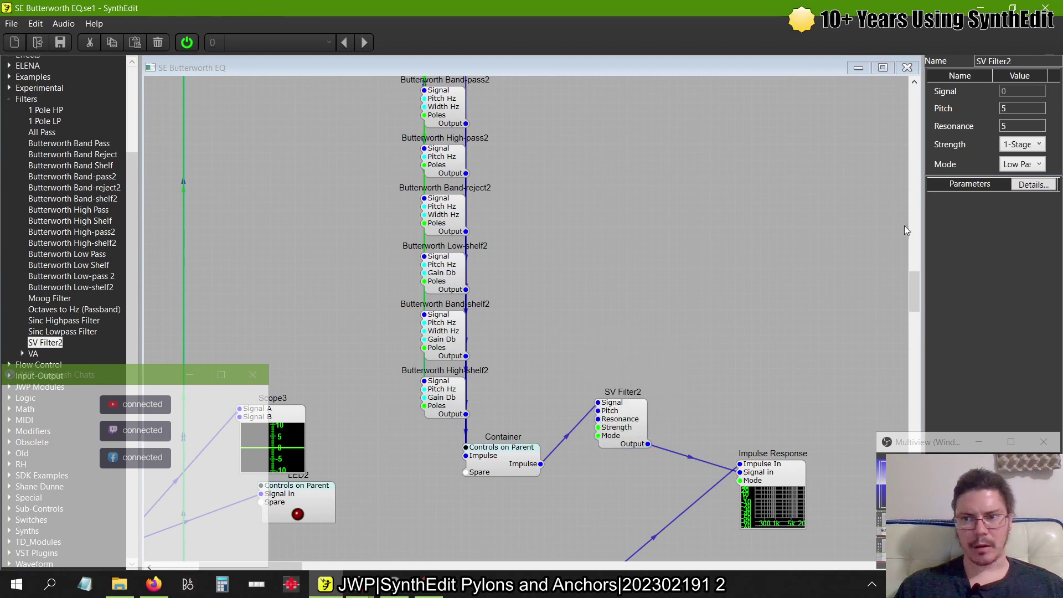
{"action": "left_click", "coordinate": [1021, 164]}
{"action": "left_click", "coordinate": [1018, 191]}
- Test the graph on the panel with Gain about -22.8, Width about 136.7, Frequency about 7473.5 and Type set to Low Shelf
{"action": "right_click", "coordinate": [785, 250]}
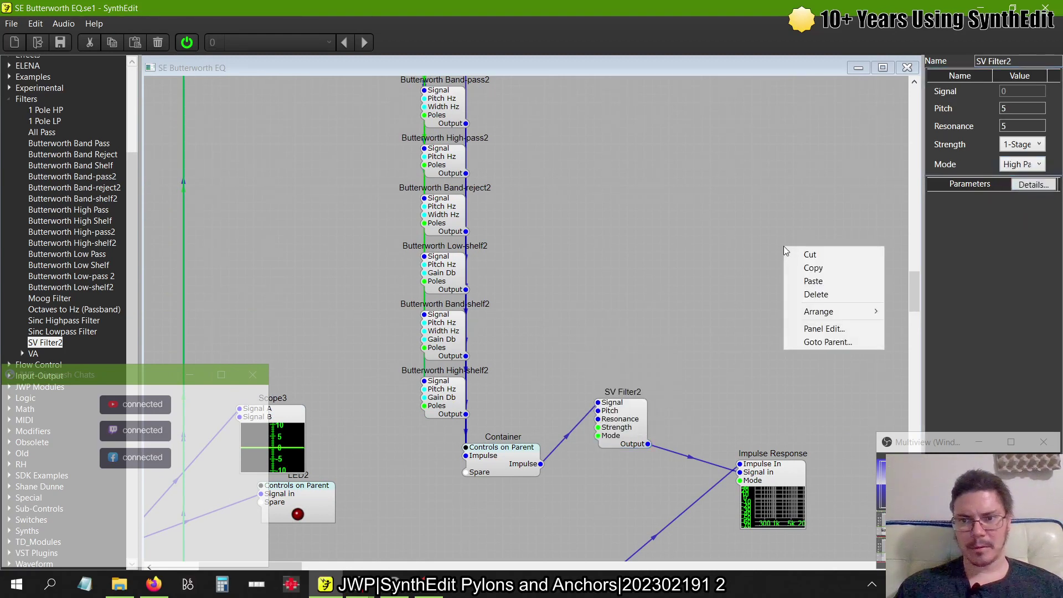
{"action": "left_click", "coordinate": [818, 329]}
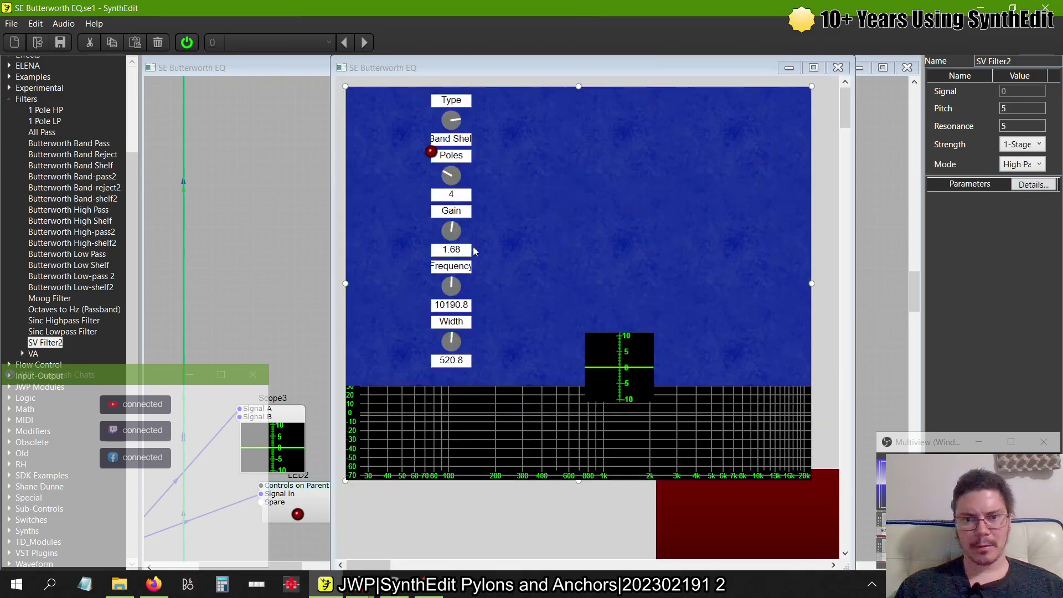
{"action": "left_click_drag", "start_coordinate": [452, 231], "coordinate": [458, 401]}
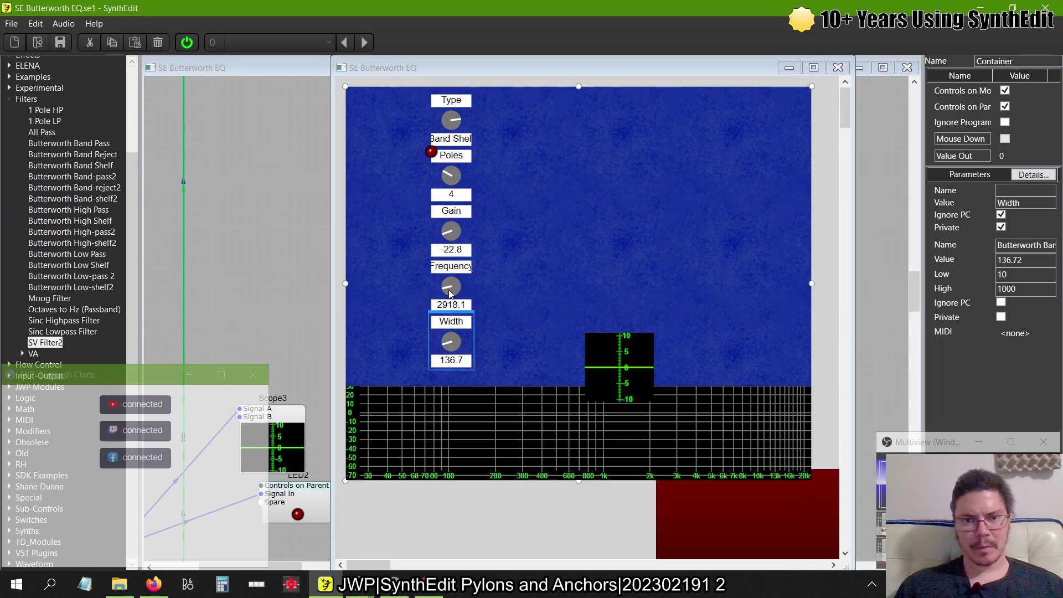
{"action": "left_click_drag", "start_coordinate": [450, 294], "coordinate": [450, 271]}
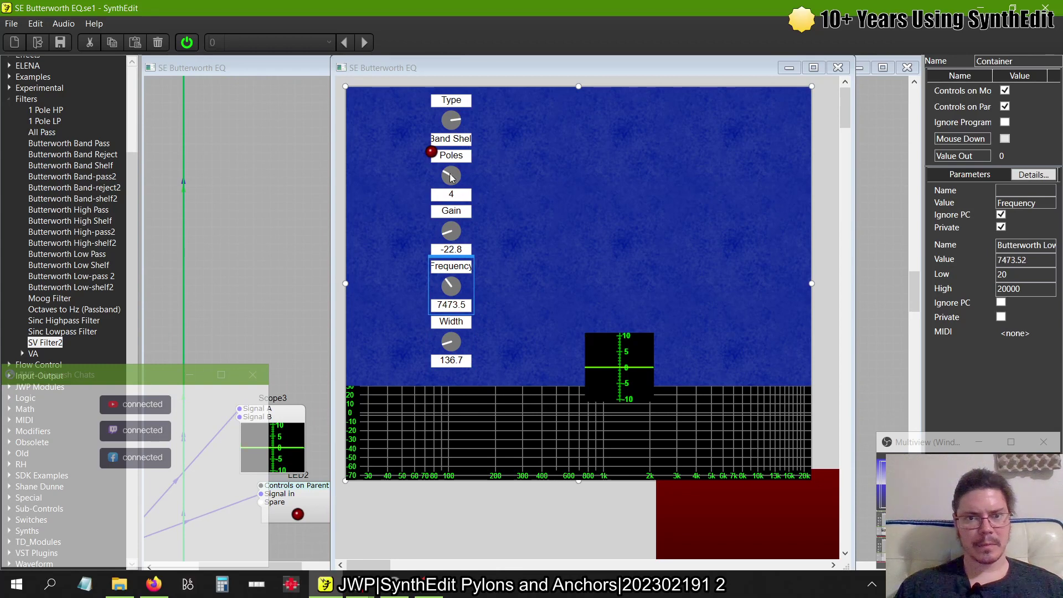
{"action": "mouse_move", "coordinate": [455, 135]}
{"action": "left_mouse_down"}
{"action": "mouse_move", "coordinate": [464, 195]}
{"action": "mouse_move", "coordinate": [458, 153]}
{"action": "left_mouse_up"}
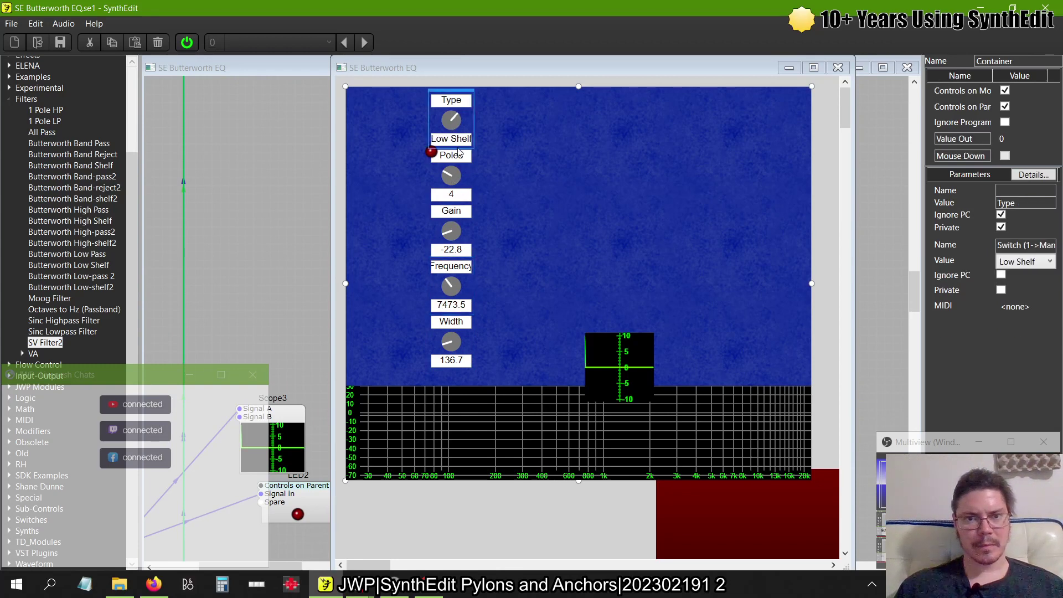
{"action": "left_click", "coordinate": [838, 67]}
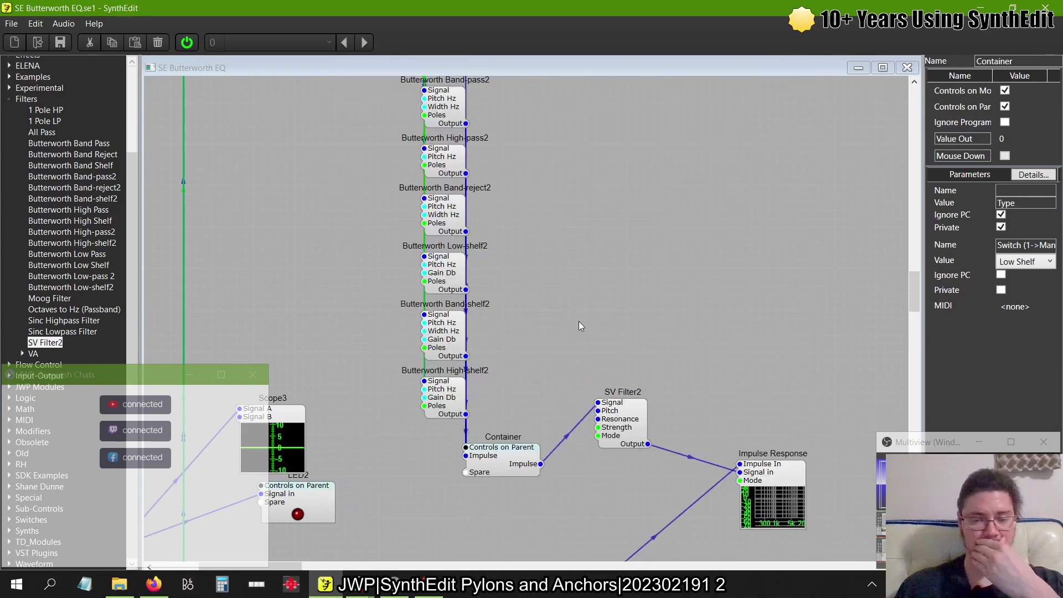
- Delete SV Filter2 and wire the filter chain container's Impulse output directly to the Impulse Response module's Signal in
{"action": "left_click", "coordinate": [622, 425]}
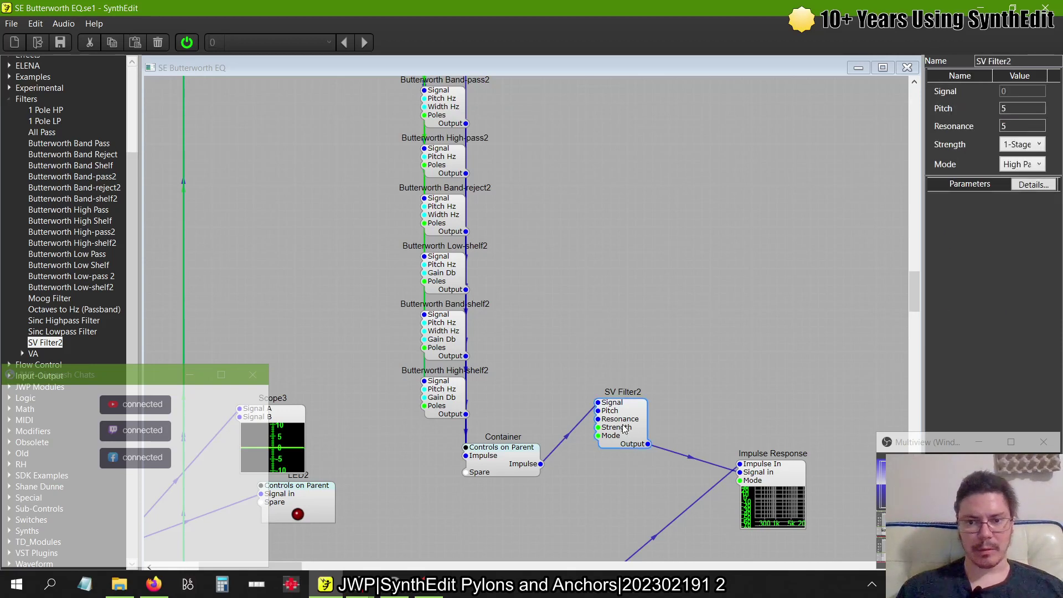
{"action": "key", "text": "Delete"}
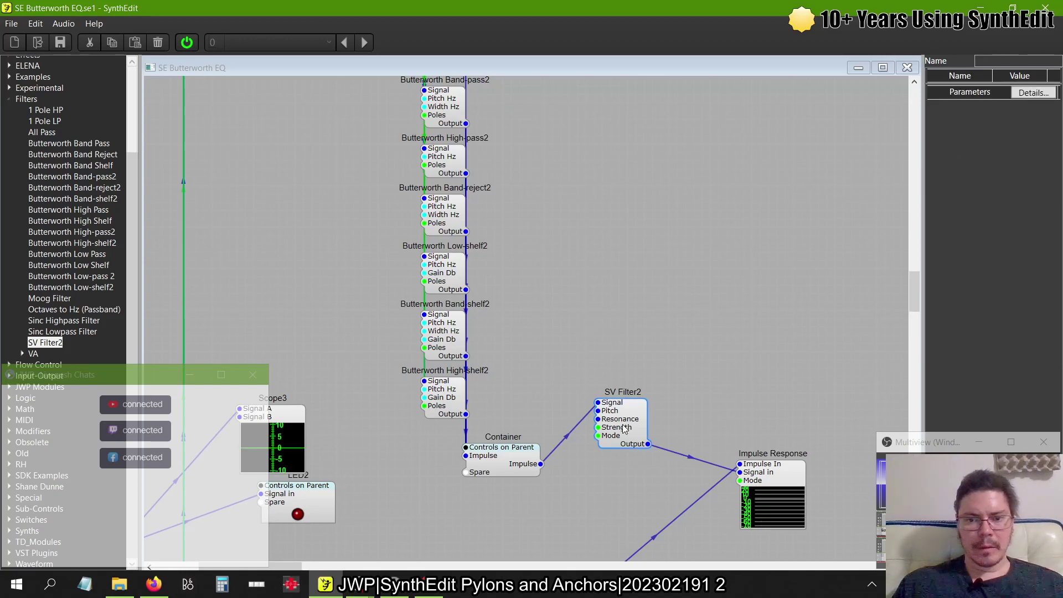
{"action": "left_click_drag", "start_coordinate": [541, 464], "coordinate": [739, 465]}
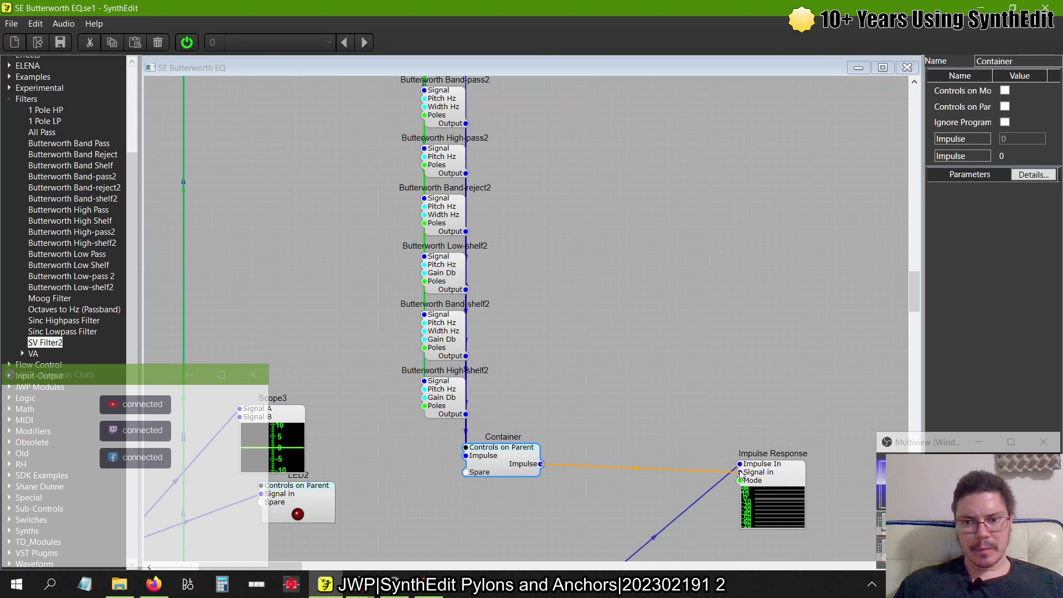
- Delete the Scope3 and LED2 test modules wired to the impulse container's Impulse Out
{"action": "scroll", "coordinate": [610, 368], "scroll_direction": "down", "scroll_amount": 5}
{"action": "scroll", "coordinate": [610, 368], "scroll_direction": "left", "scroll_amount": 5}
{"action": "scroll", "coordinate": [611, 373], "scroll_direction": "left", "scroll_amount": 5}
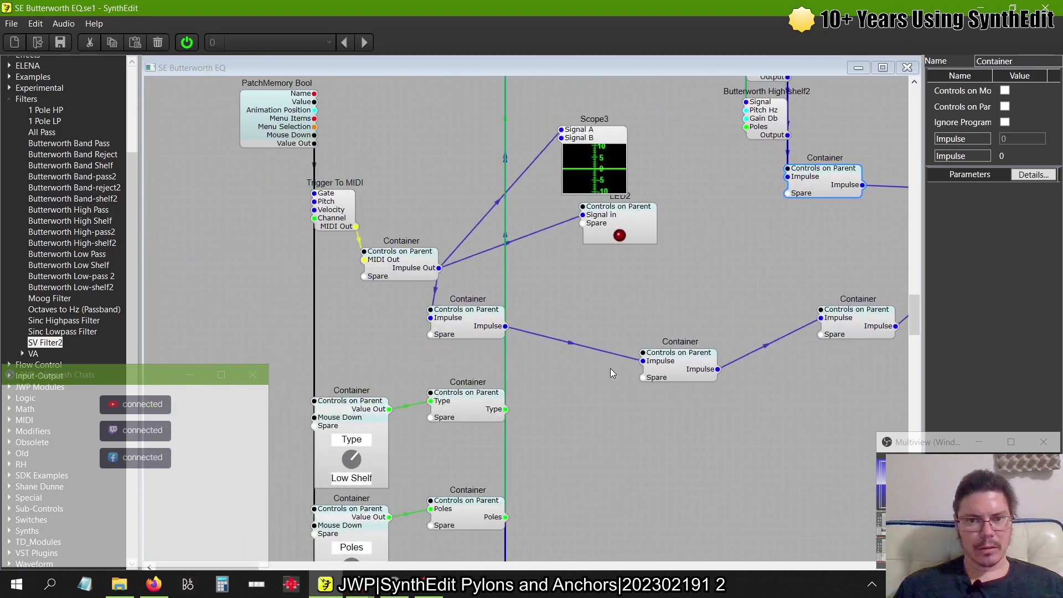
{"action": "scroll", "coordinate": [631, 371], "scroll_direction": "up", "scroll_amount": 5}
{"action": "left_click", "coordinate": [651, 361]}
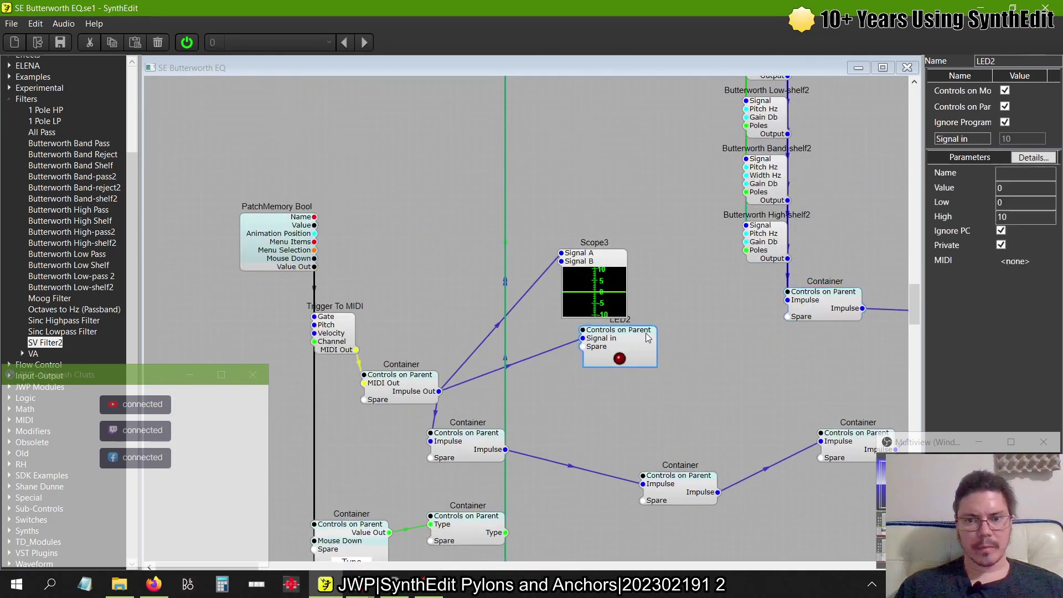
{"action": "left_click", "coordinate": [598, 270]}
{"action": "key", "text": "Delete"}
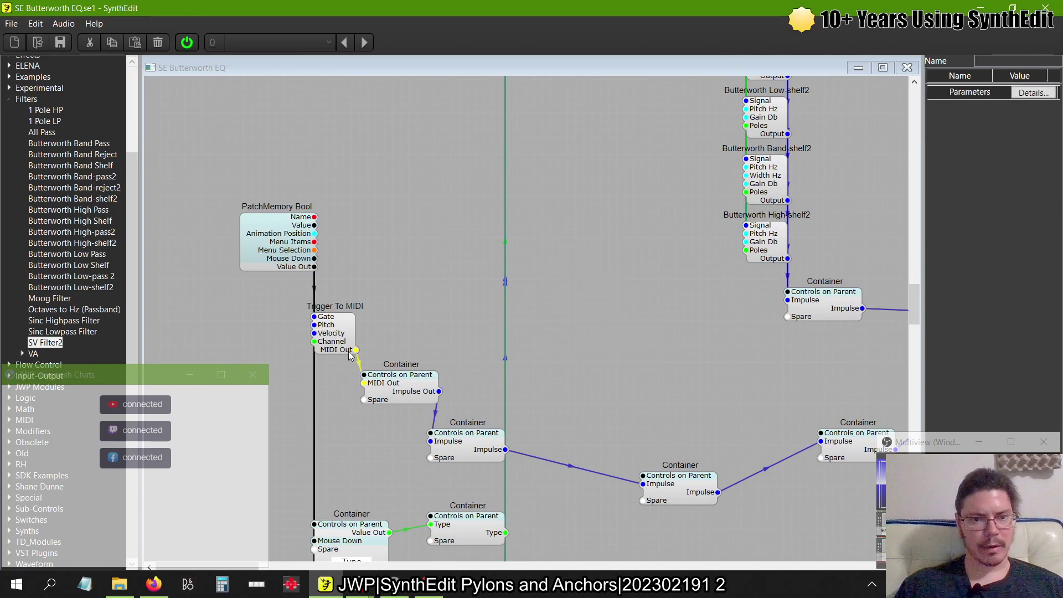
- Copy the Pitch value of the Trigger To MIDI module
{"action": "left_click", "coordinate": [340, 334]}
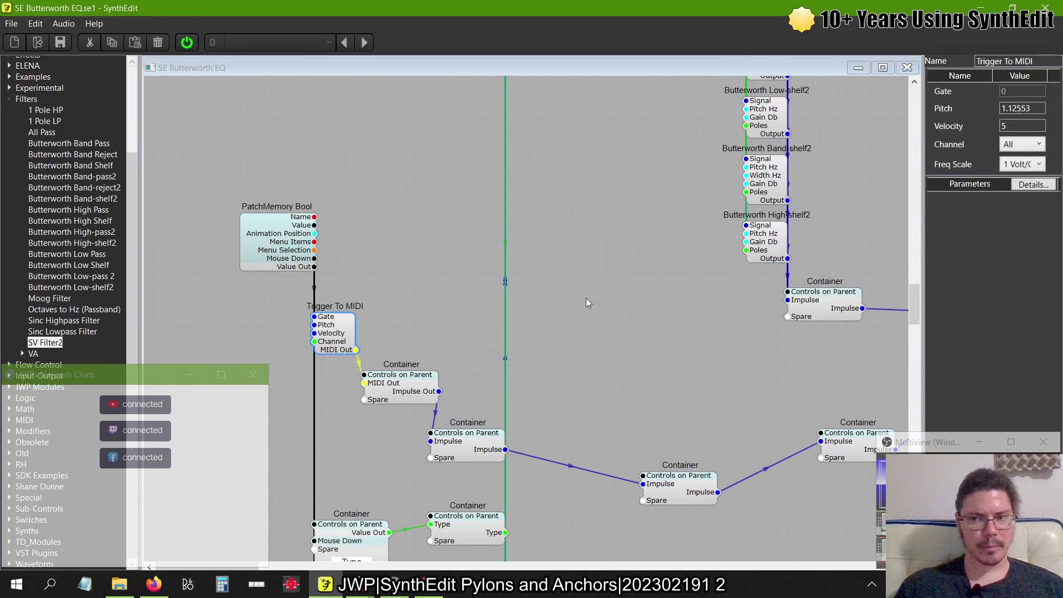
{"action": "left_click", "coordinate": [1031, 108]}
{"action": "key", "text": "ctrl+c"}
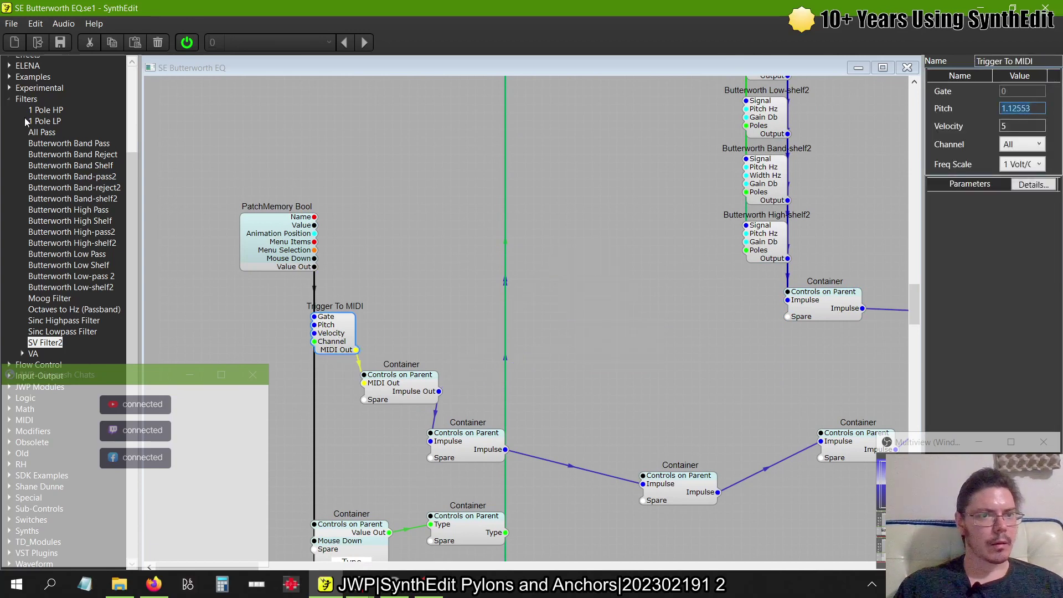
- Add a Slider module to the right of the PatchMemory Bool module and set its value to 1.126
{"action": "left_click", "coordinate": [9, 99]}
{"action": "left_click", "coordinate": [9, 107]}
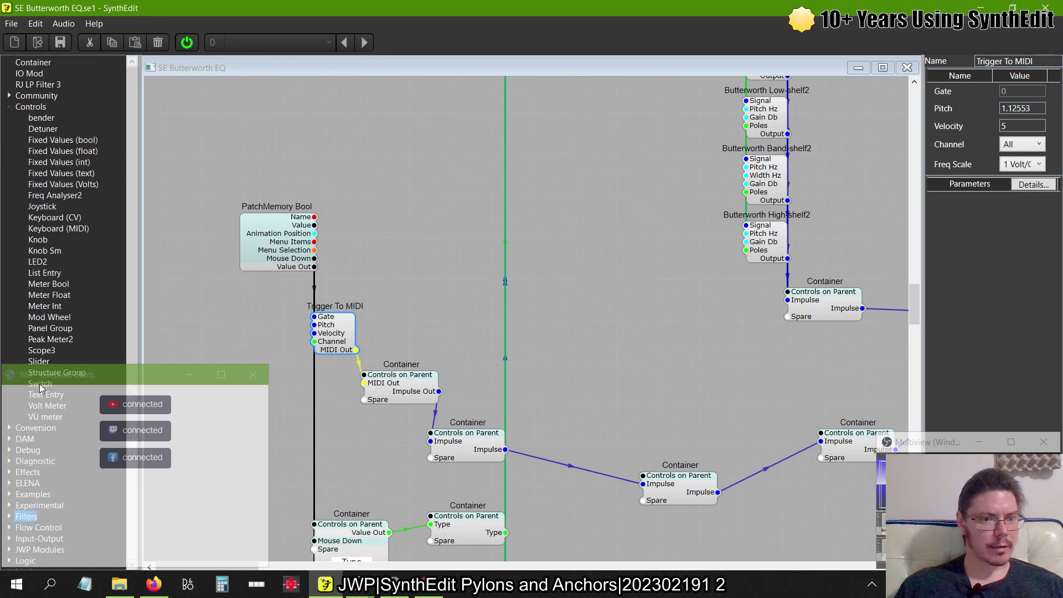
{"action": "left_click", "coordinate": [42, 361]}
{"action": "left_click_drag", "start_coordinate": [534, 153], "coordinate": [425, 172]}
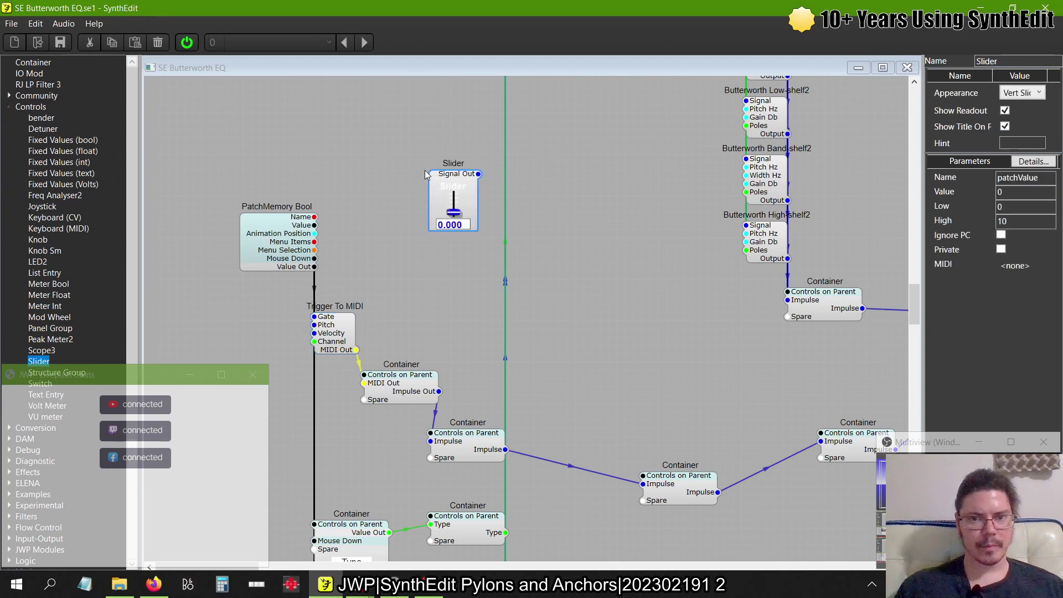
{"action": "left_click", "coordinate": [452, 224]}
{"action": "type", "text": "1.126"}
{"action": "key", "text": "Return"}
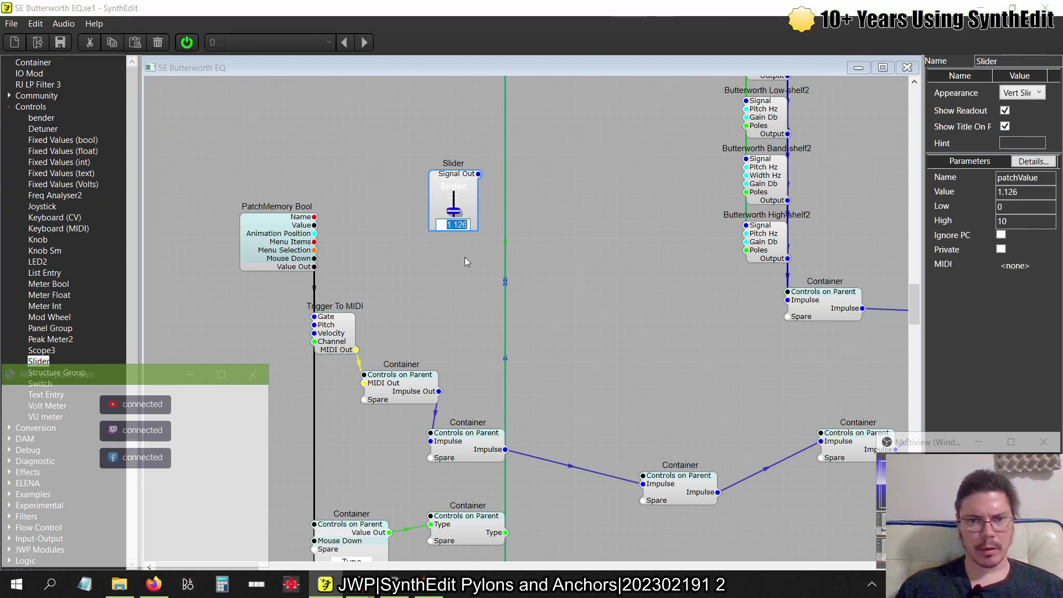
- Paste the copied Pitch value 1.12553 into a blank Notepad document and delete the Slider module in SynthEdit
{"action": "left_click", "coordinate": [84, 584]}
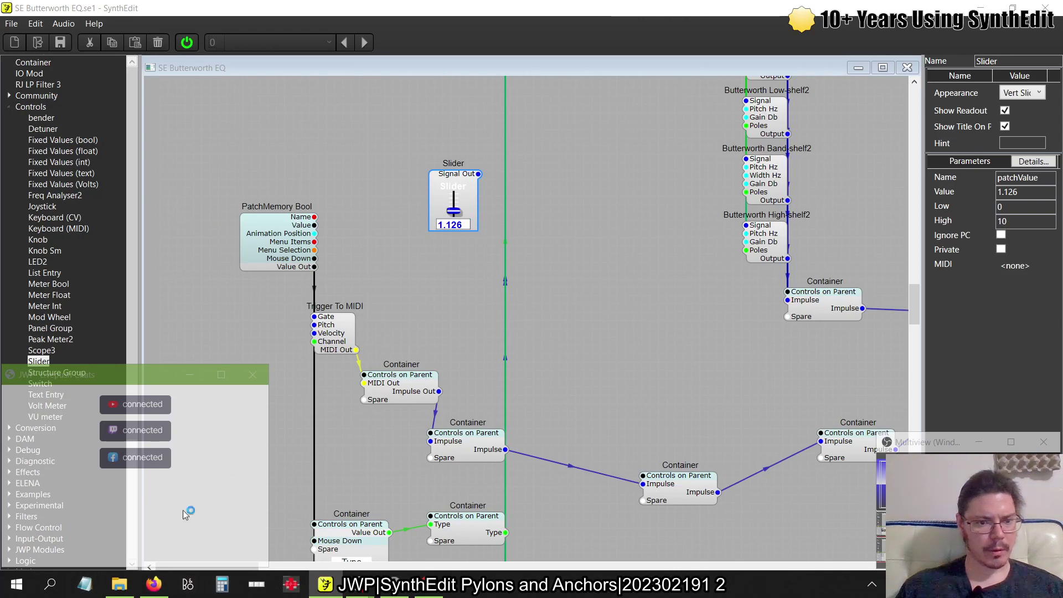
{"action": "key", "text": "ctrl+v"}
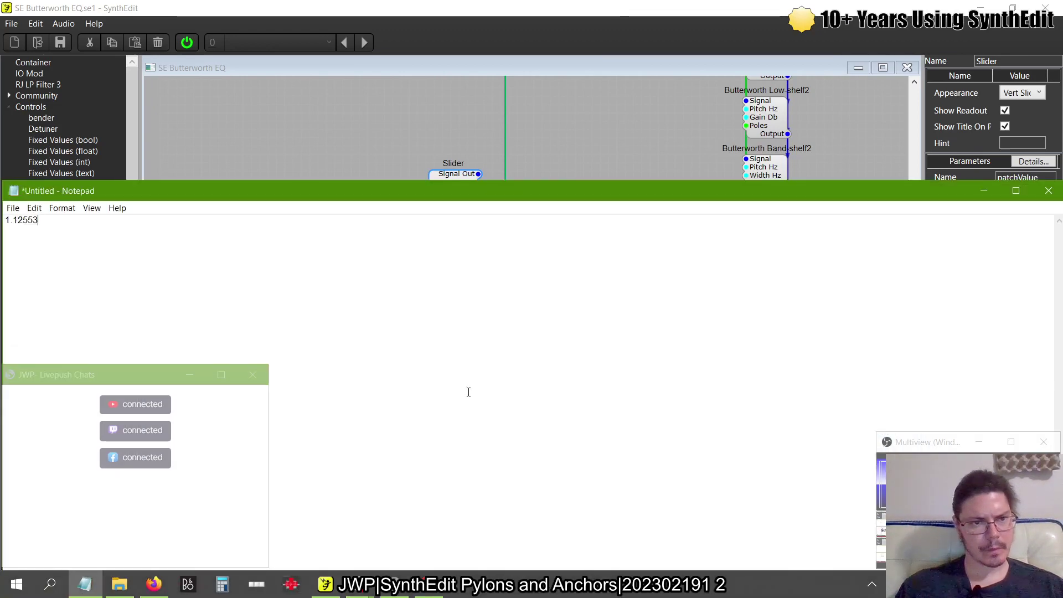
{"action": "left_click", "coordinate": [396, 170]}
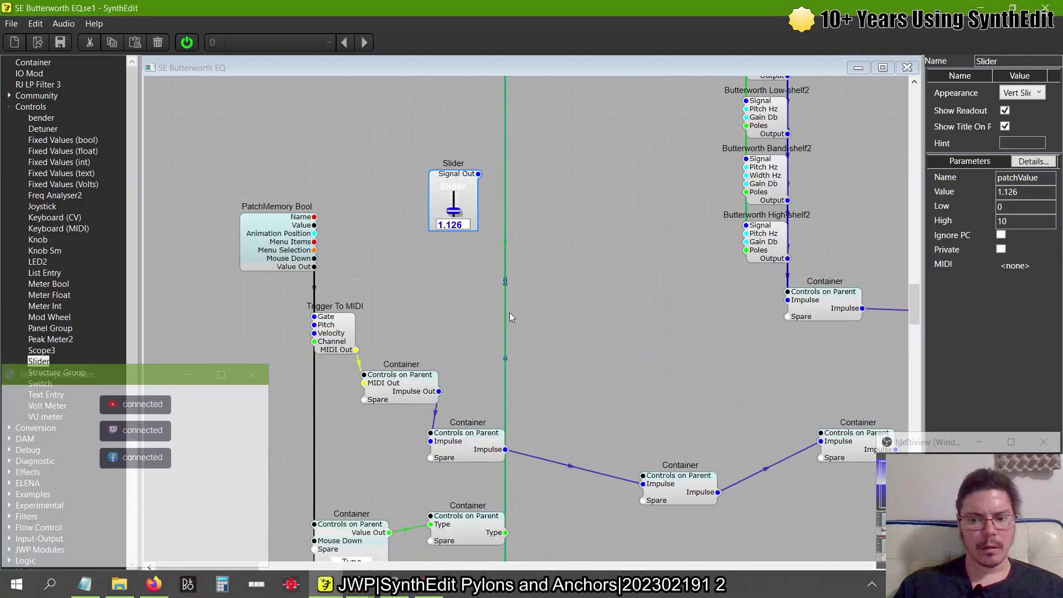
{"action": "key", "text": "Delete"}
- Set the Trigger To MIDI module's Pitch to 2
{"action": "left_click", "coordinate": [337, 338]}
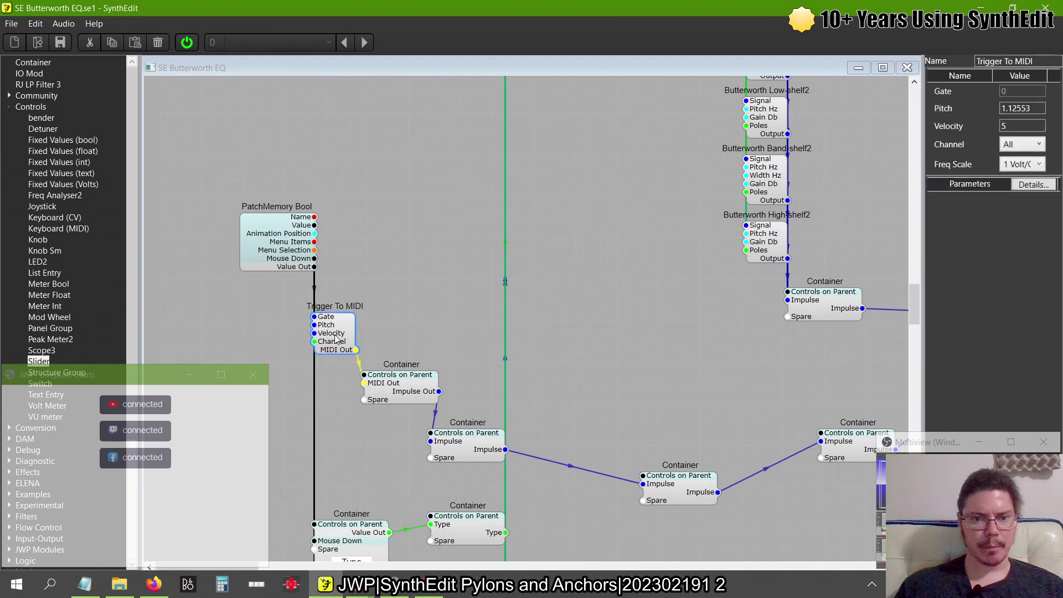
{"action": "key", "text": "BackSpace"}
{"action": "key", "text": "BackSpace"}
{"action": "key", "text": "BackSpace"}
{"action": "key", "text": "BackSpace"}
{"action": "key", "text": "BackSpace"}
{"action": "key", "text": "BackSpace"}
{"action": "key", "text": "BackSpace"}
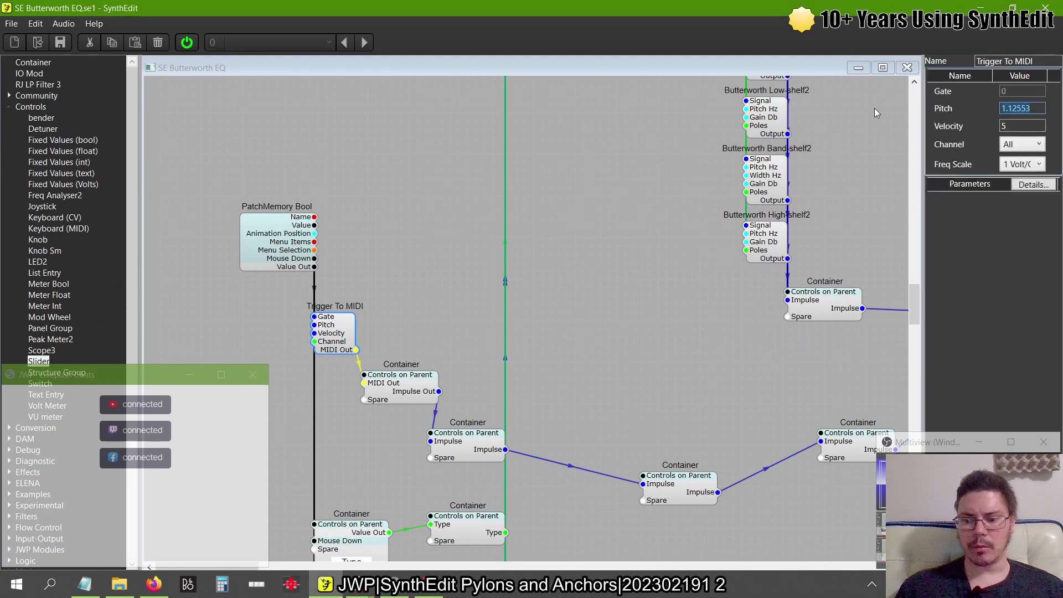
{"action": "type", "text": "2"}
{"action": "key", "text": "Tab"}
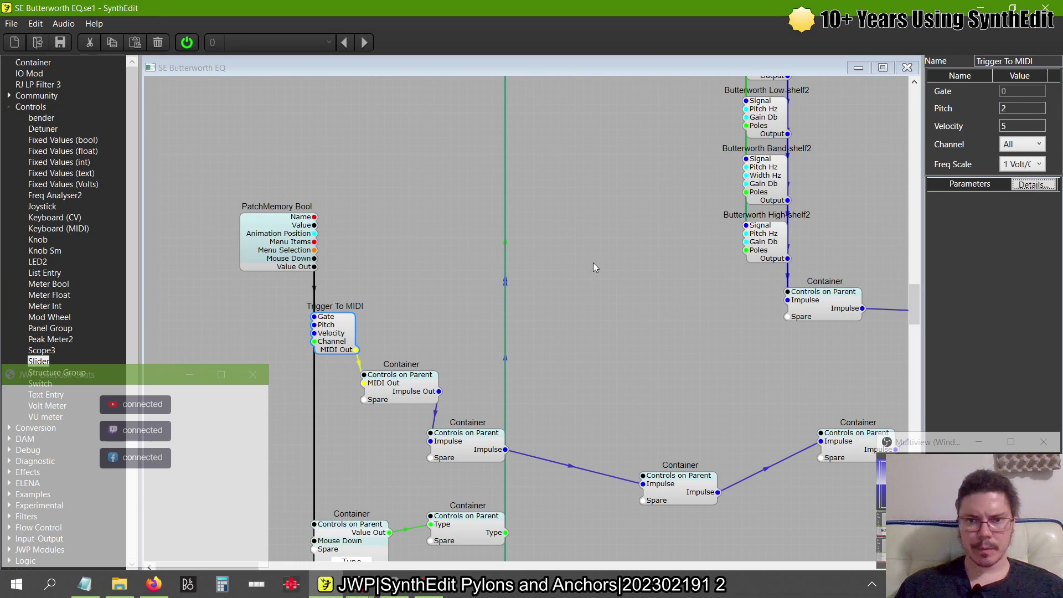
- Test the graph on the panel with Width about 243.6, Frequency about 6274.7, Gain about -14.9 and Type set to High Pass
{"action": "right_click", "coordinate": [593, 263]}
{"action": "left_click", "coordinate": [614, 346]}
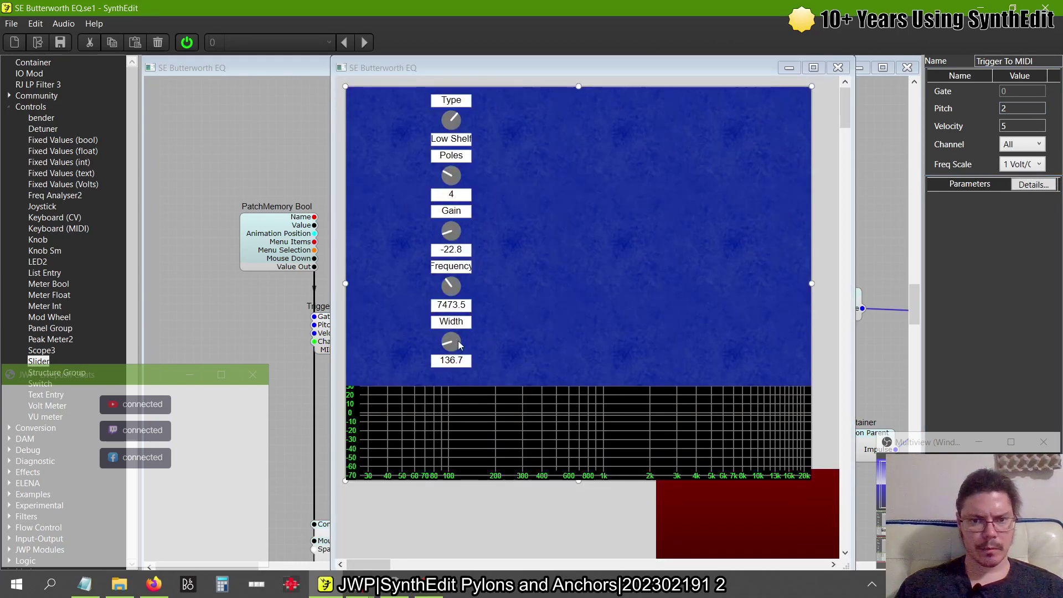
{"action": "left_click_drag", "start_coordinate": [460, 345], "coordinate": [451, 308]}
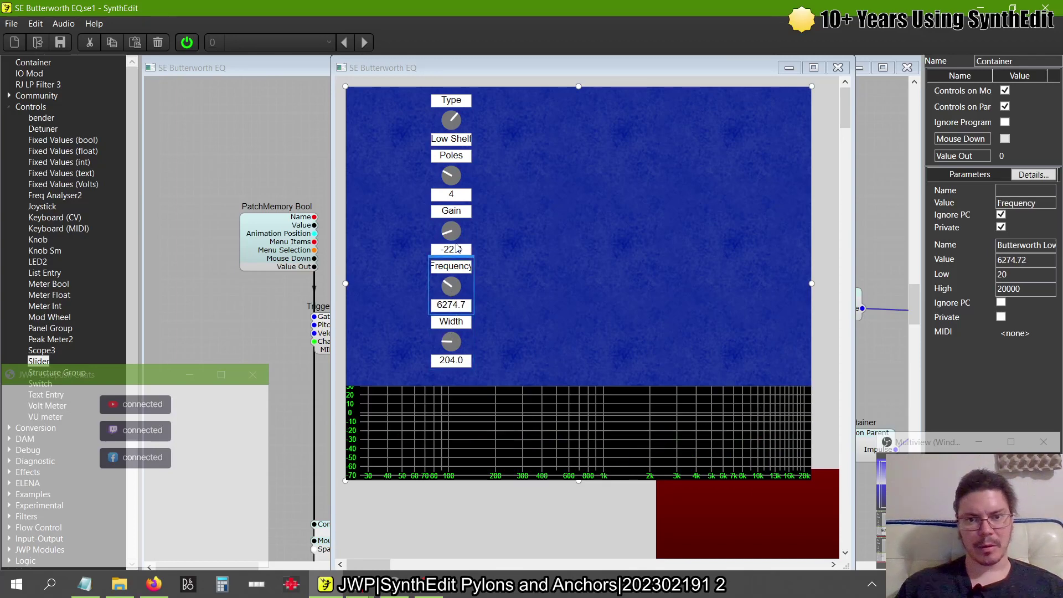
{"action": "left_click_drag", "start_coordinate": [457, 248], "coordinate": [457, 232]}
{"action": "left_click_drag", "start_coordinate": [457, 339], "coordinate": [447, 336]}
{"action": "left_click", "coordinate": [451, 177]}
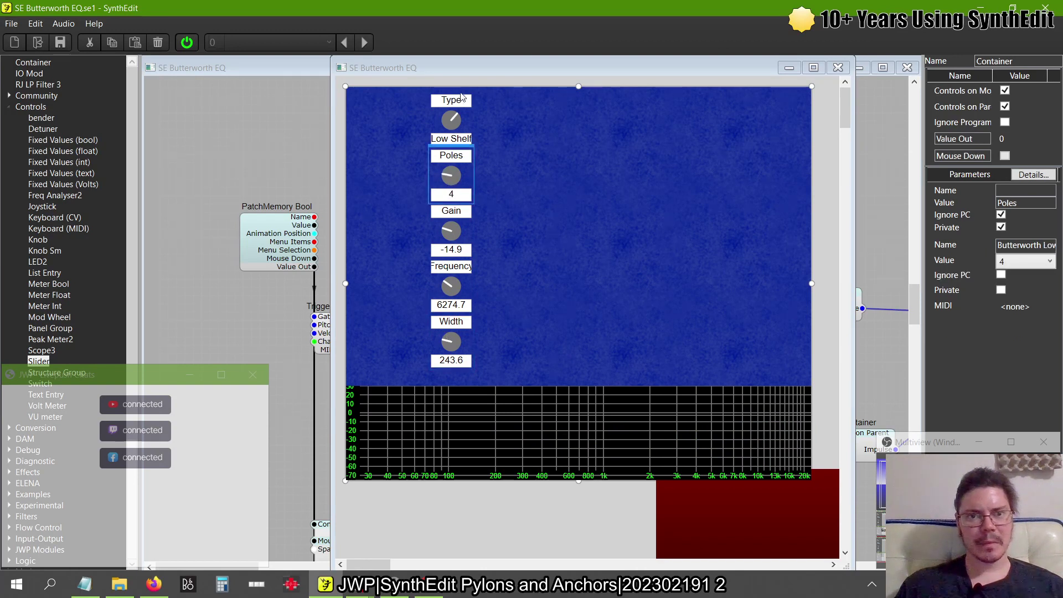
{"action": "left_click_drag", "start_coordinate": [461, 95], "coordinate": [456, 160]}
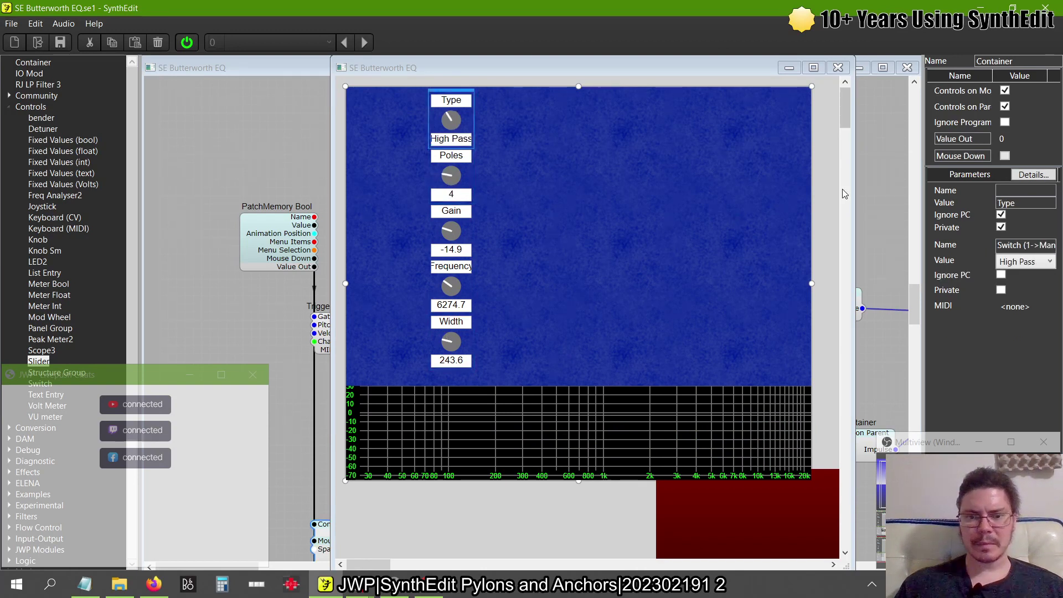
{"action": "left_click", "coordinate": [555, 419]}
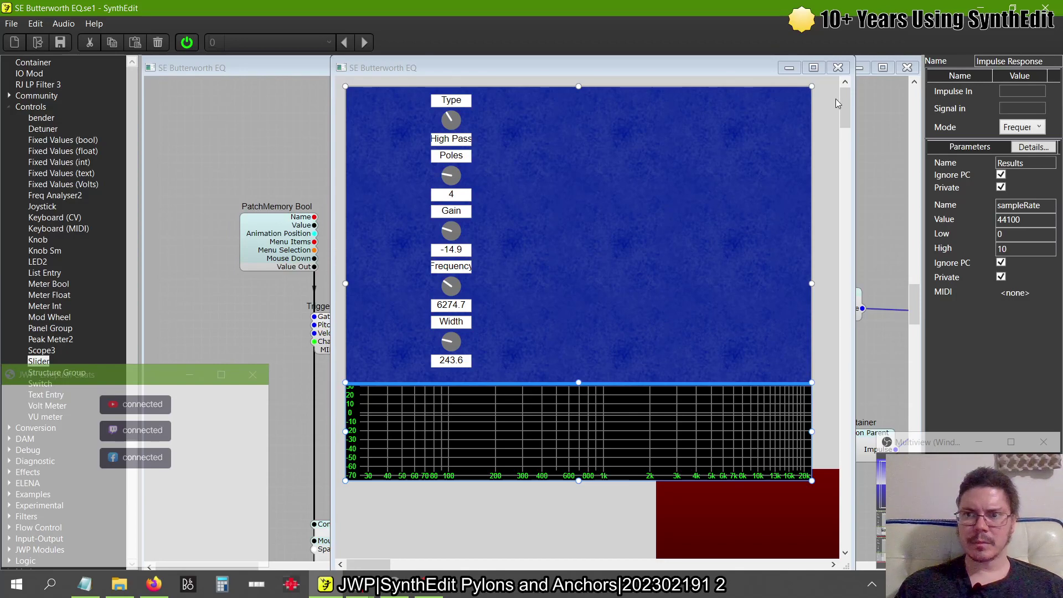
{"action": "left_click", "coordinate": [838, 67]}
- Restore the Trigger To MIDI module's Pitch to 1.12553 by copying the value saved in Notepad
{"action": "scroll", "coordinate": [553, 231], "scroll_direction": "up", "scroll_amount": 15}
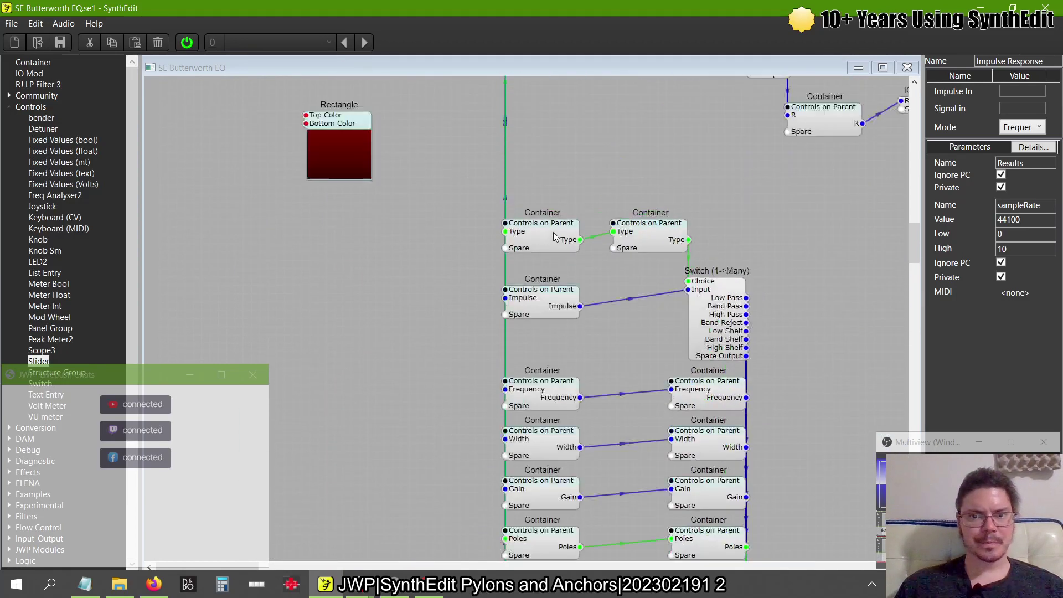
{"action": "scroll", "coordinate": [553, 232], "scroll_direction": "down", "scroll_amount": 5}
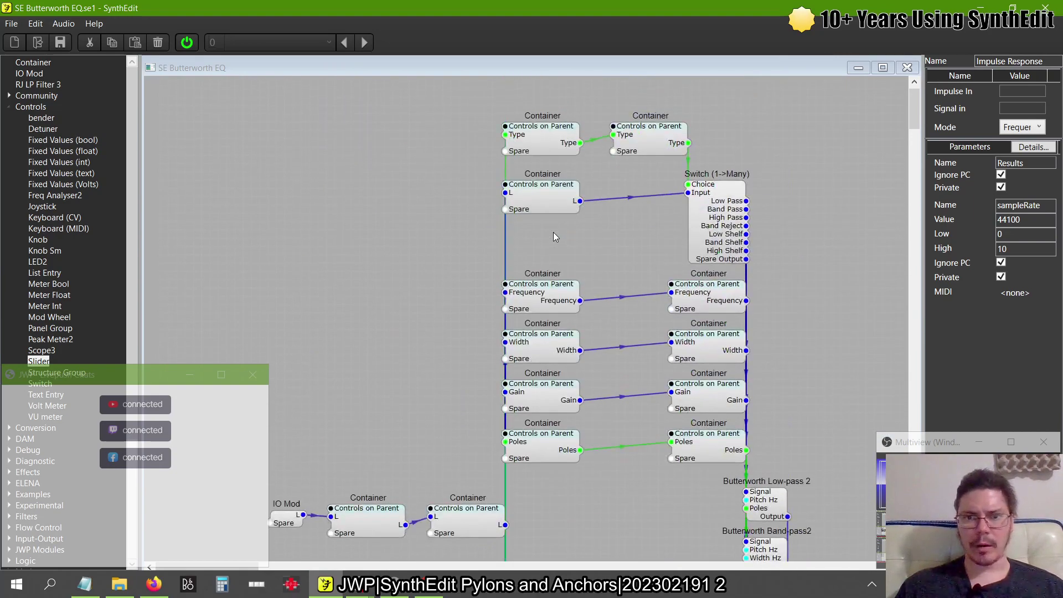
{"action": "scroll", "coordinate": [553, 231], "scroll_direction": "down", "scroll_amount": 10}
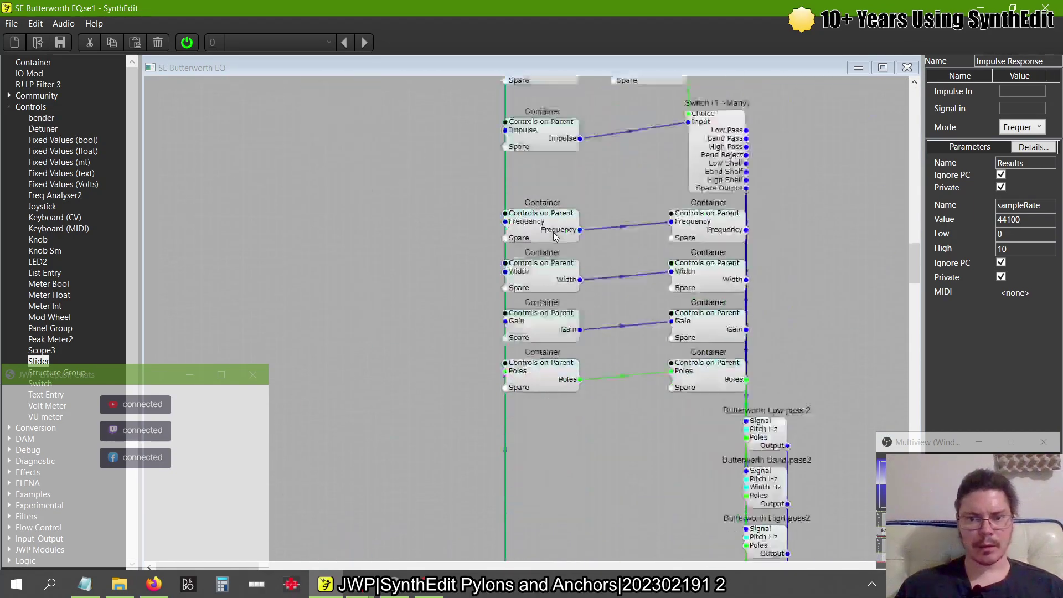
{"action": "scroll", "coordinate": [553, 232], "scroll_direction": "down", "scroll_amount": 12}
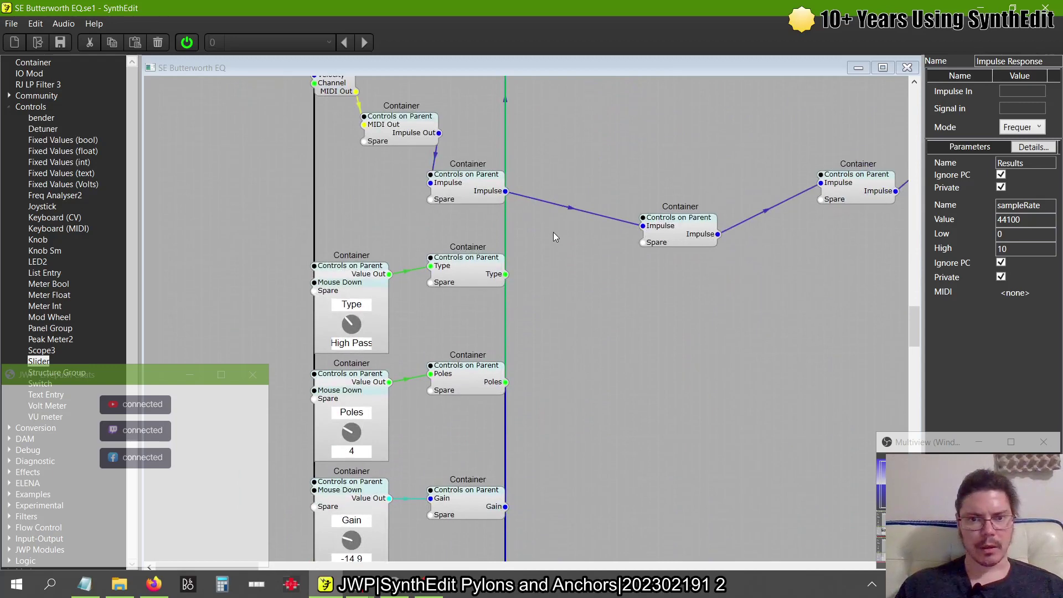
{"action": "right_click", "coordinate": [552, 238]}
{"action": "scroll", "coordinate": [541, 195], "scroll_direction": "up", "scroll_amount": 11}
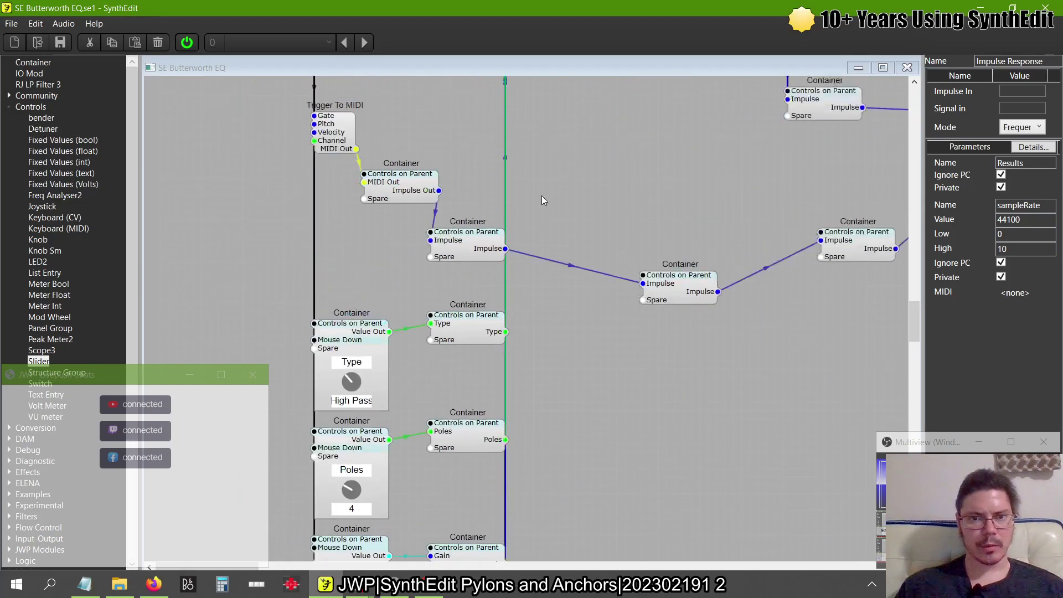
{"action": "left_click", "coordinate": [342, 184]}
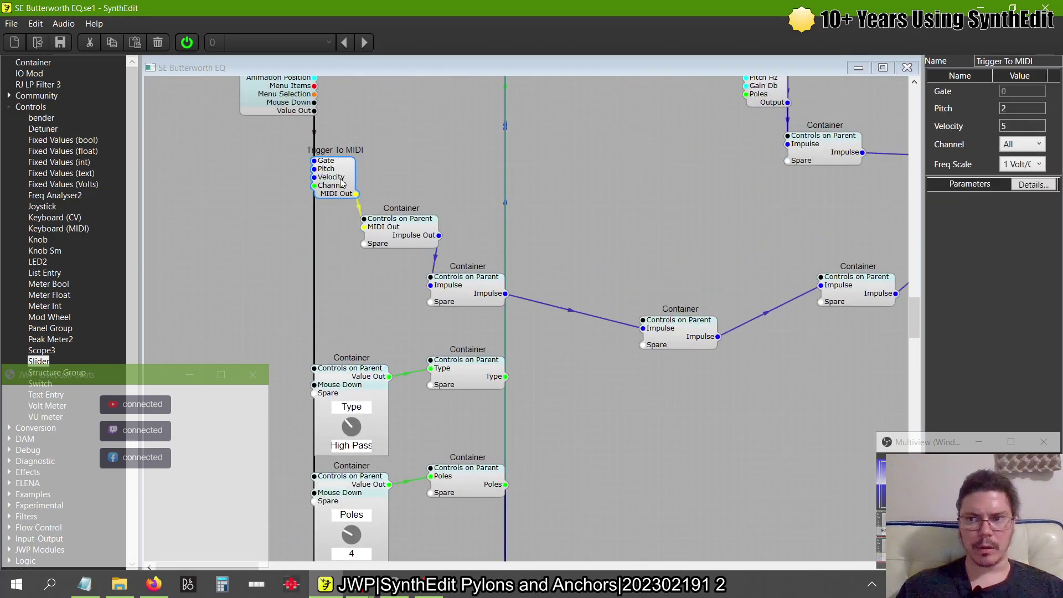
{"action": "key", "text": "alt+Tab"}
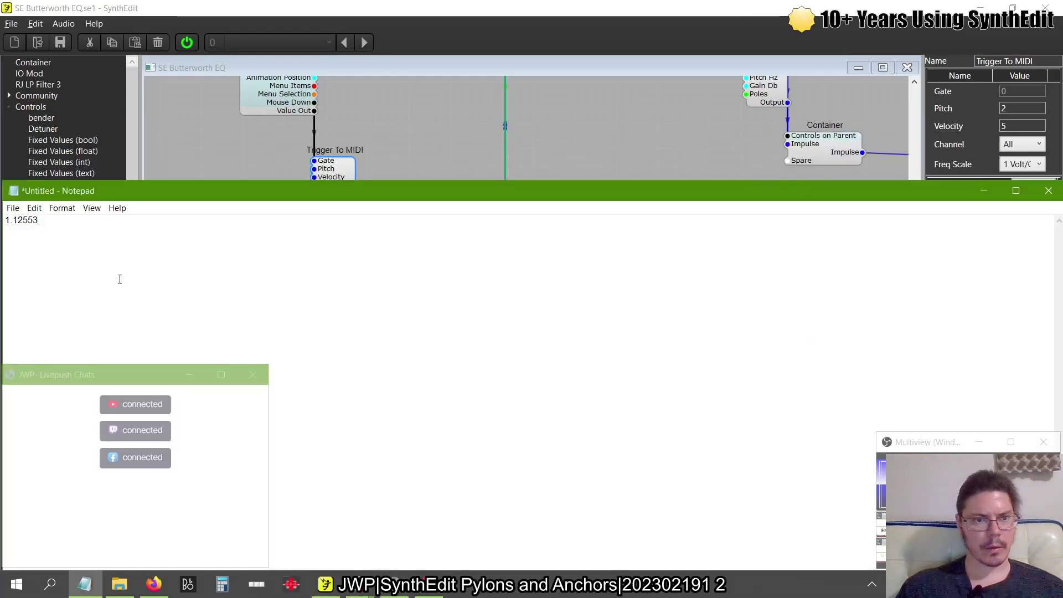
{"action": "key", "text": "ctrl+a"}
{"action": "key", "text": "ctrl+c"}
{"action": "left_click", "coordinate": [287, 7]}
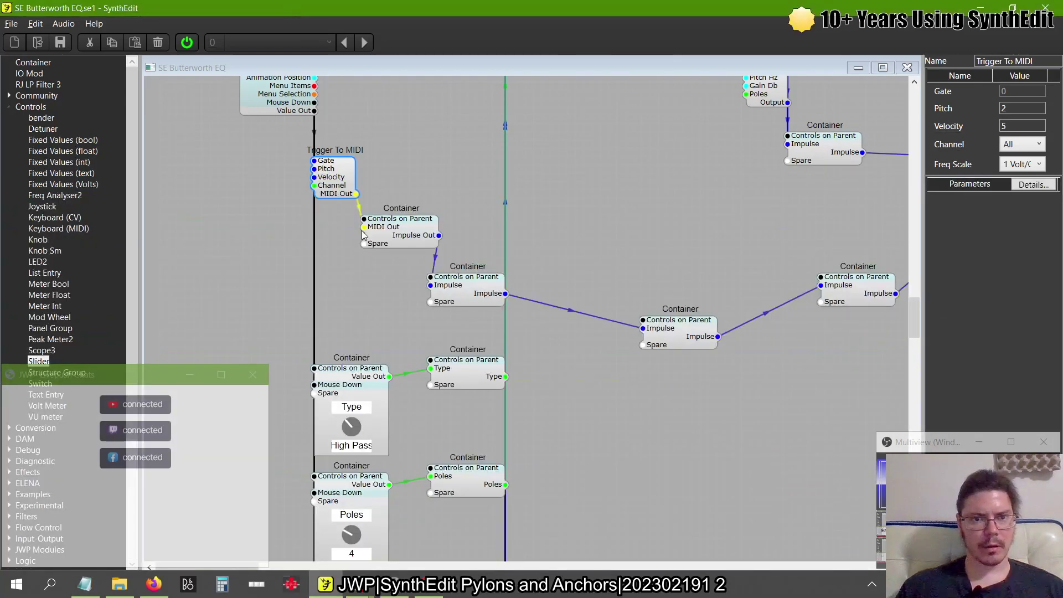
{"action": "key", "text": "Tab"}
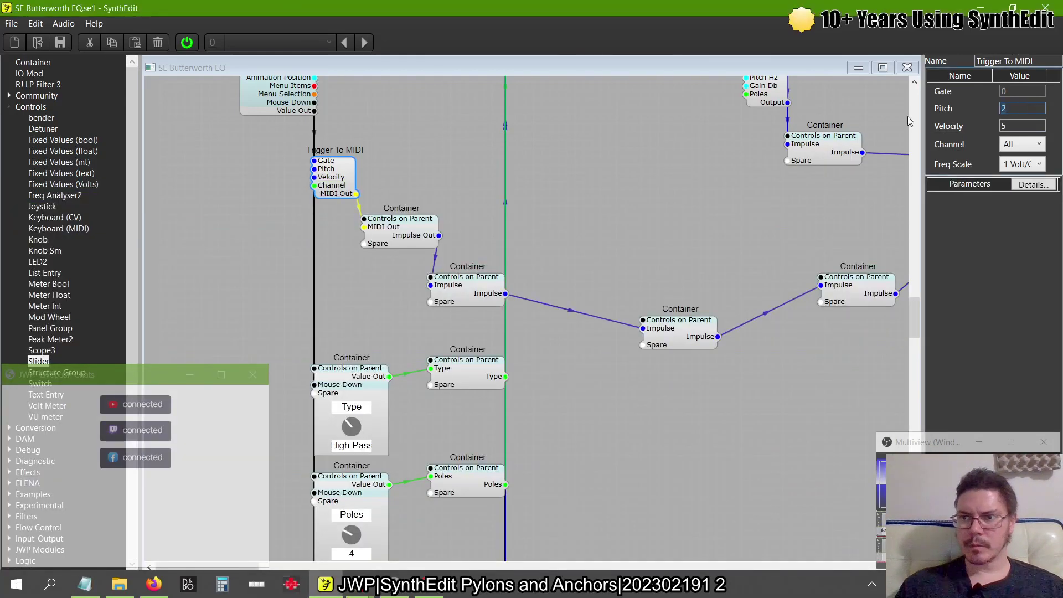
{"action": "key", "text": "ctrl+v"}
{"action": "key", "text": "Return"}
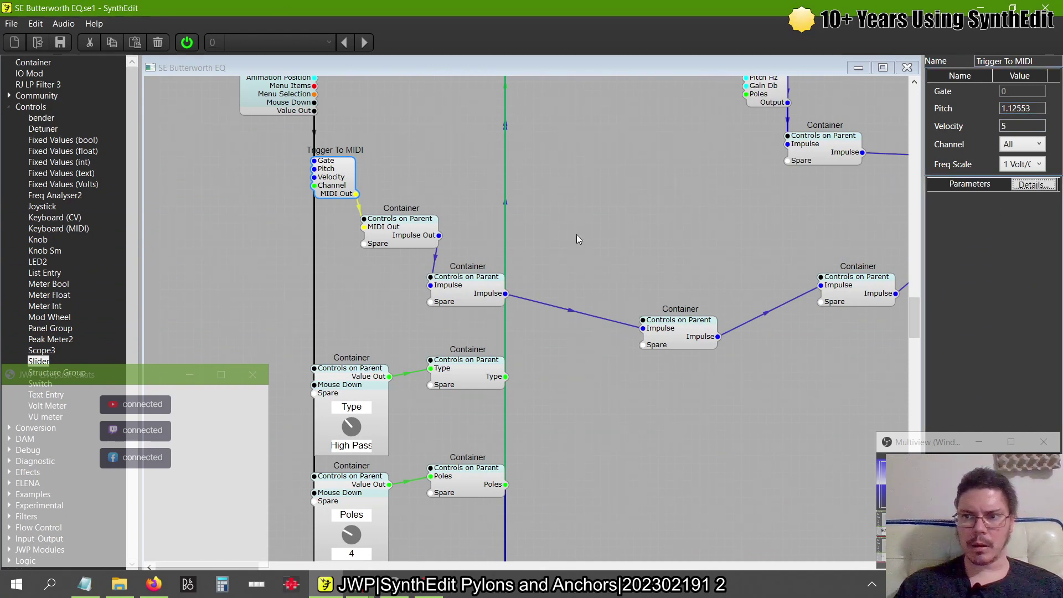
- Examine the wiring of the impulse chain and the left and right channel filter chains across the structure
{"action": "scroll", "coordinate": [651, 283], "scroll_direction": "right", "scroll_amount": 3}
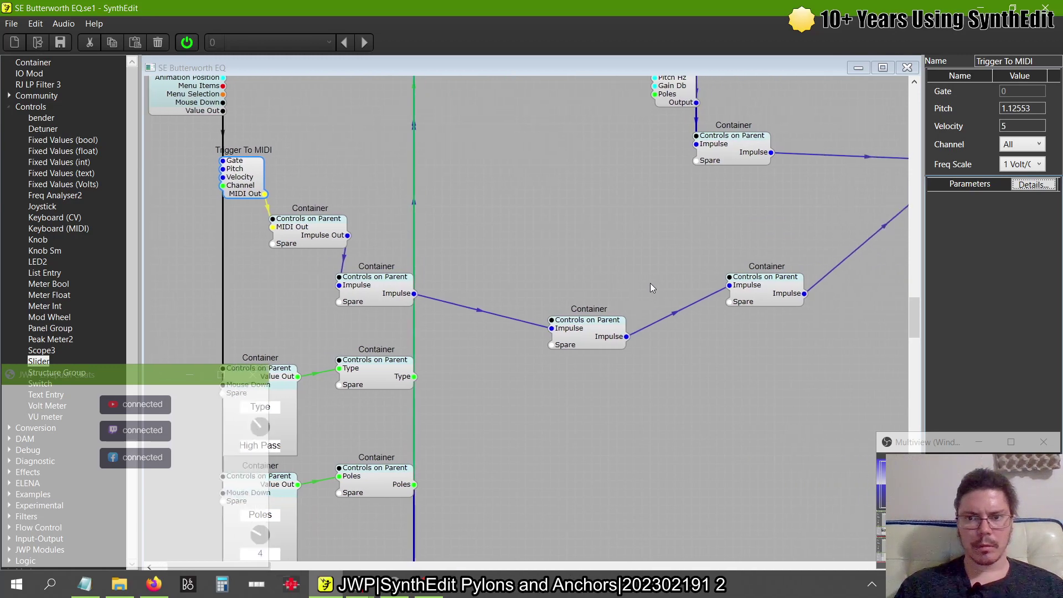
{"action": "scroll", "coordinate": [650, 283], "scroll_direction": "right", "scroll_amount": 1}
{"action": "scroll", "coordinate": [650, 283], "scroll_direction": "down", "scroll_amount": 3}
{"action": "scroll", "coordinate": [527, 267], "scroll_direction": "down", "scroll_amount": 1}
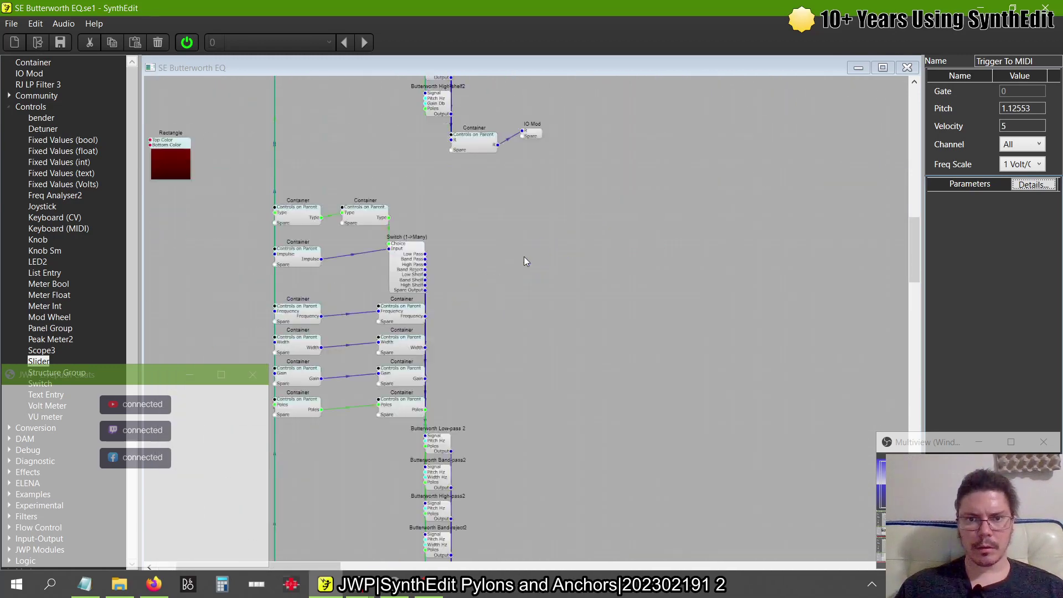
{"action": "scroll", "coordinate": [524, 257], "scroll_direction": "down", "scroll_amount": 3}
{"action": "scroll", "coordinate": [524, 257], "scroll_direction": "left", "scroll_amount": 3}
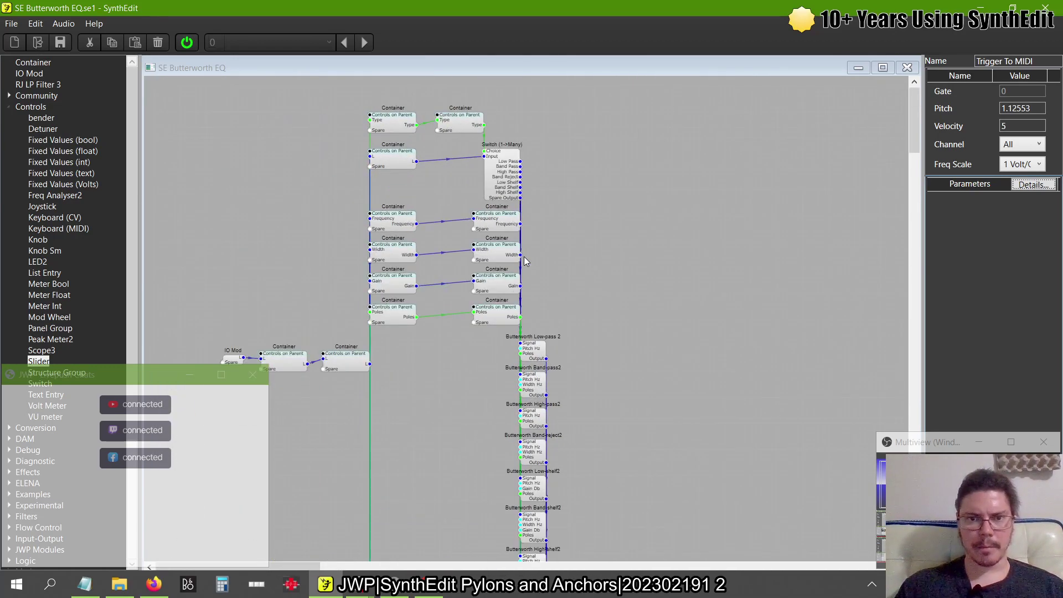
{"action": "scroll", "coordinate": [524, 256], "scroll_direction": "down", "scroll_amount": 5}
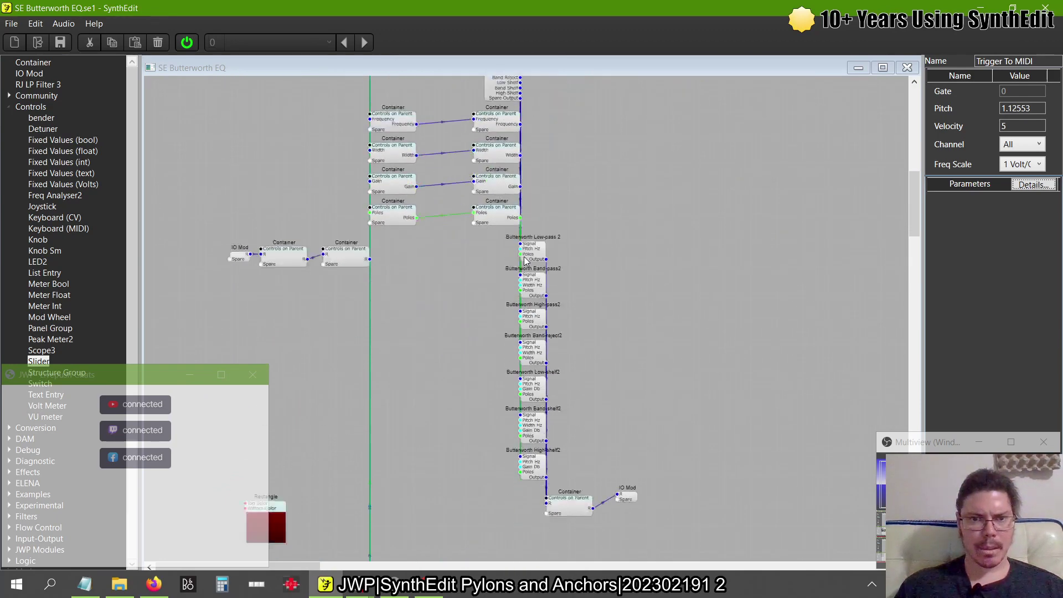
{"action": "scroll", "coordinate": [231, 217], "scroll_direction": "down", "scroll_amount": 10}
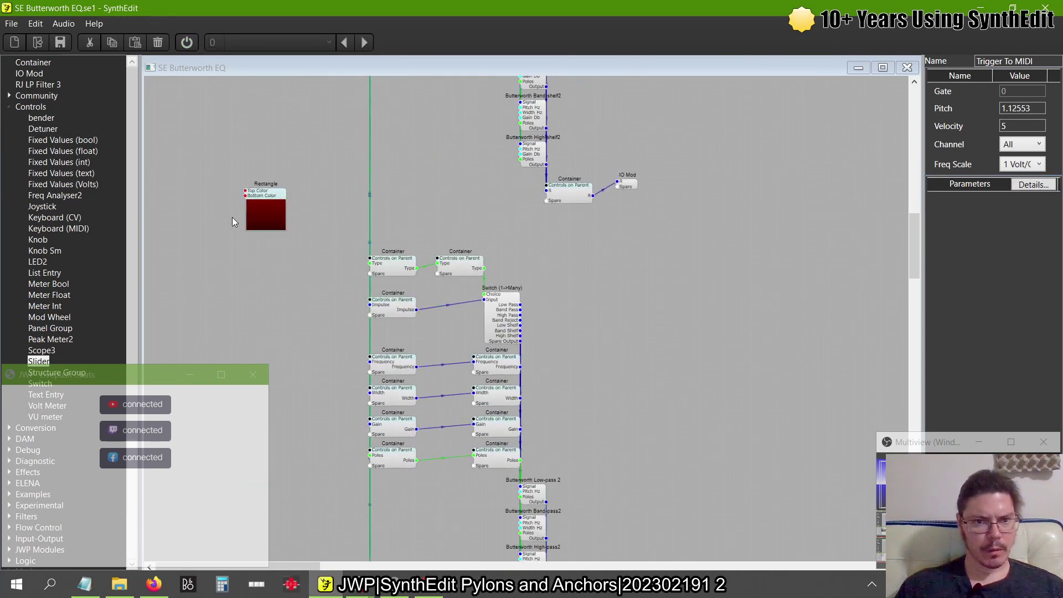
- Set the Frequency control to 1000 and the Width control to 250
{"action": "scroll", "coordinate": [232, 221], "scroll_direction": "down", "scroll_amount": 10}
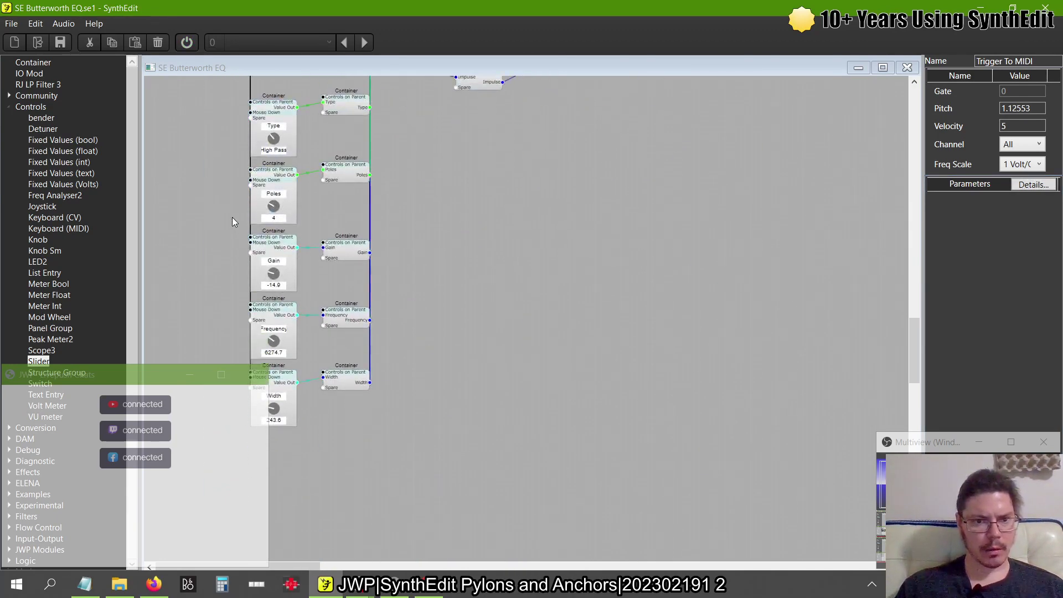
{"action": "left_click", "coordinate": [273, 353]}
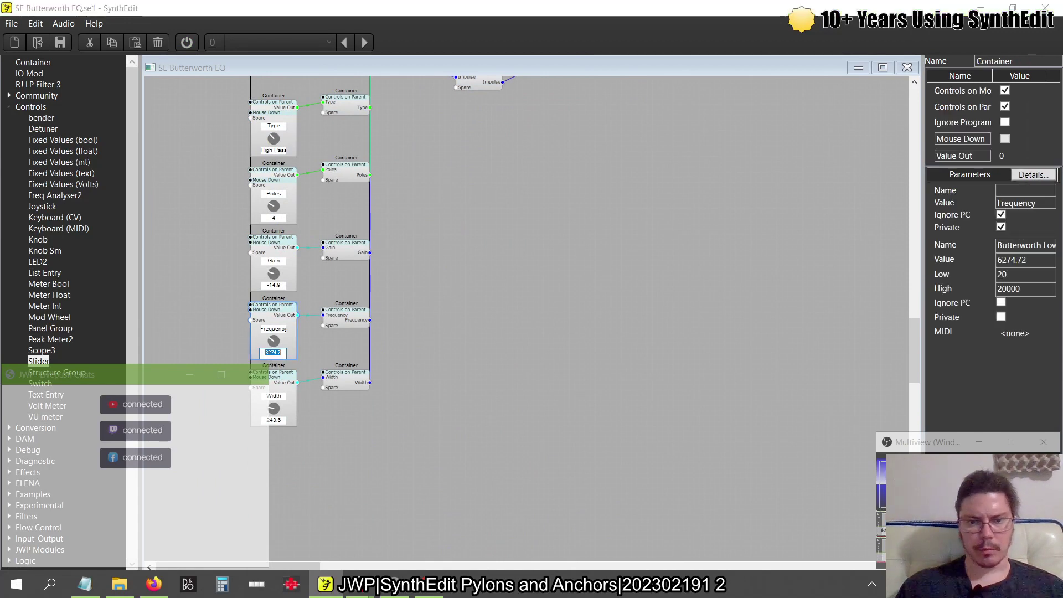
{"action": "type", "text": "1000"}
{"action": "key", "text": "Return"}
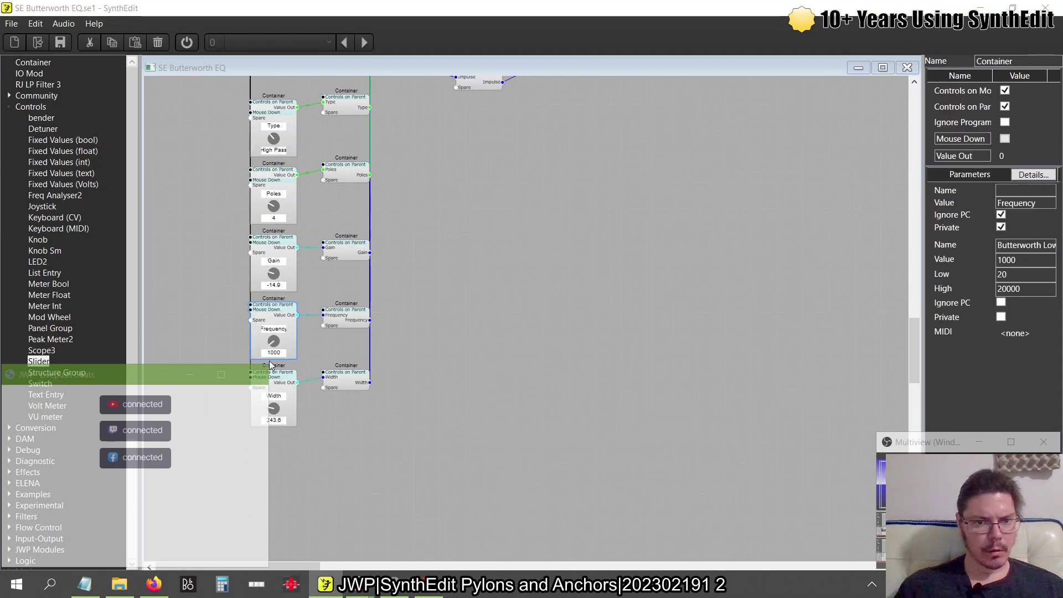
{"action": "left_click", "coordinate": [273, 421]}
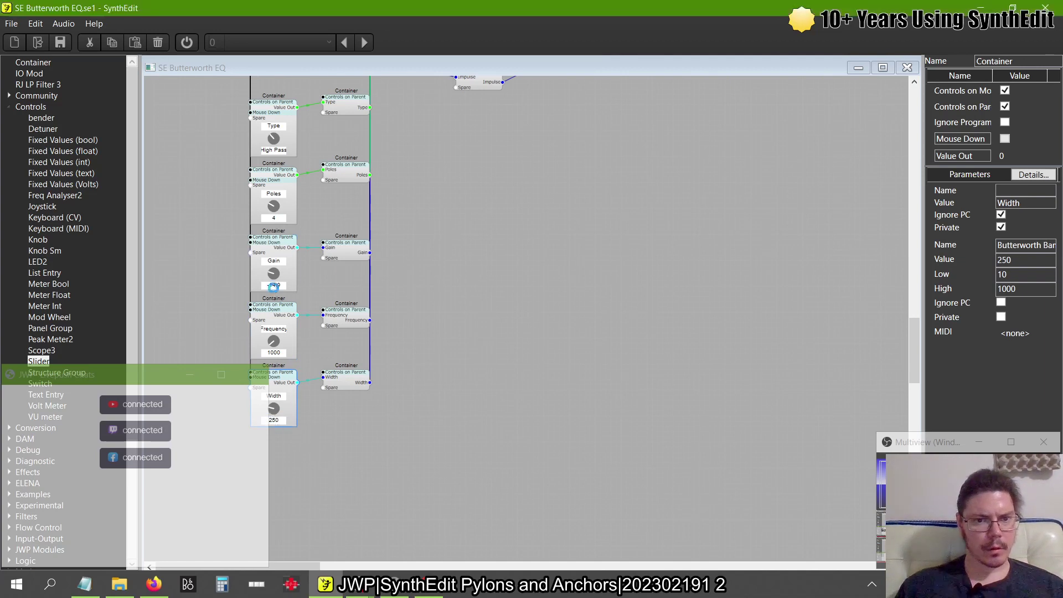
- Reset the Gain control to 0 and set the Type control to Band Shelf
{"action": "left_click", "coordinate": [273, 285]}
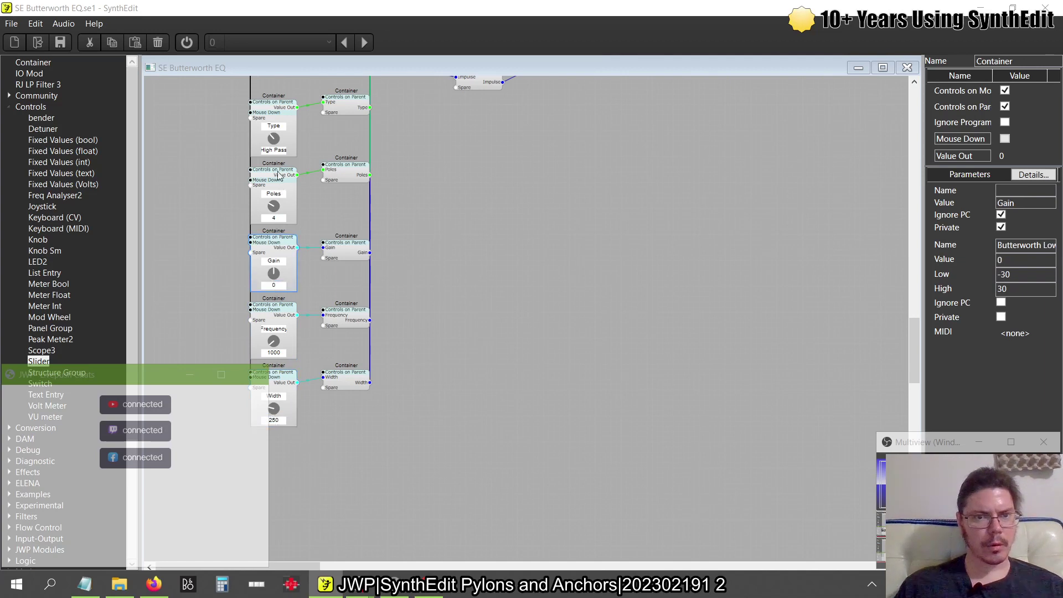
{"action": "left_click", "coordinate": [279, 142]}
{"action": "scroll", "coordinate": [369, 299], "scroll_direction": "down", "scroll_amount": 3}
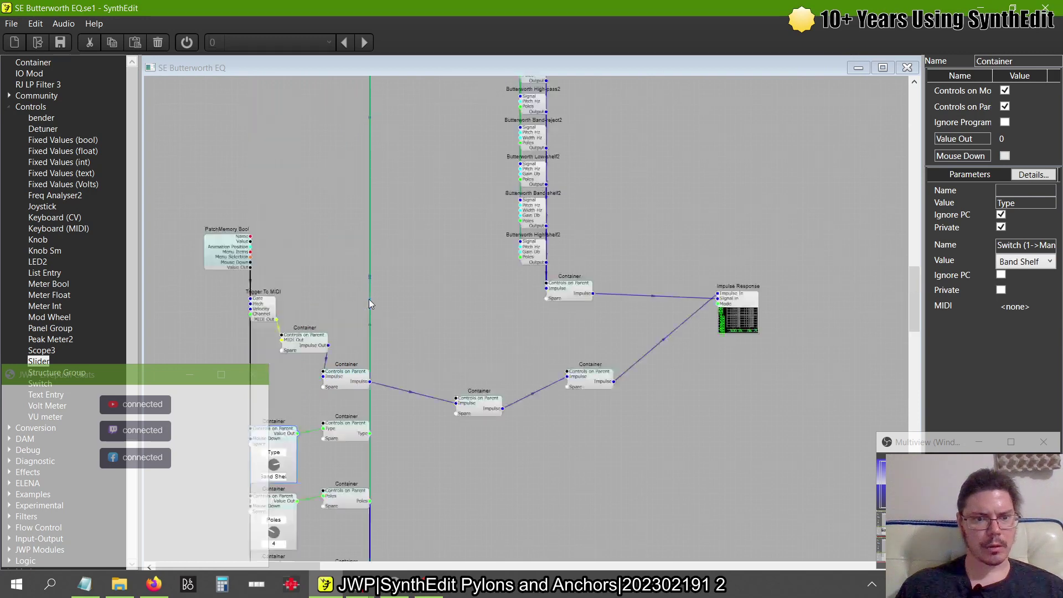
{"action": "scroll", "coordinate": [368, 299], "scroll_direction": "up", "scroll_amount": 3}
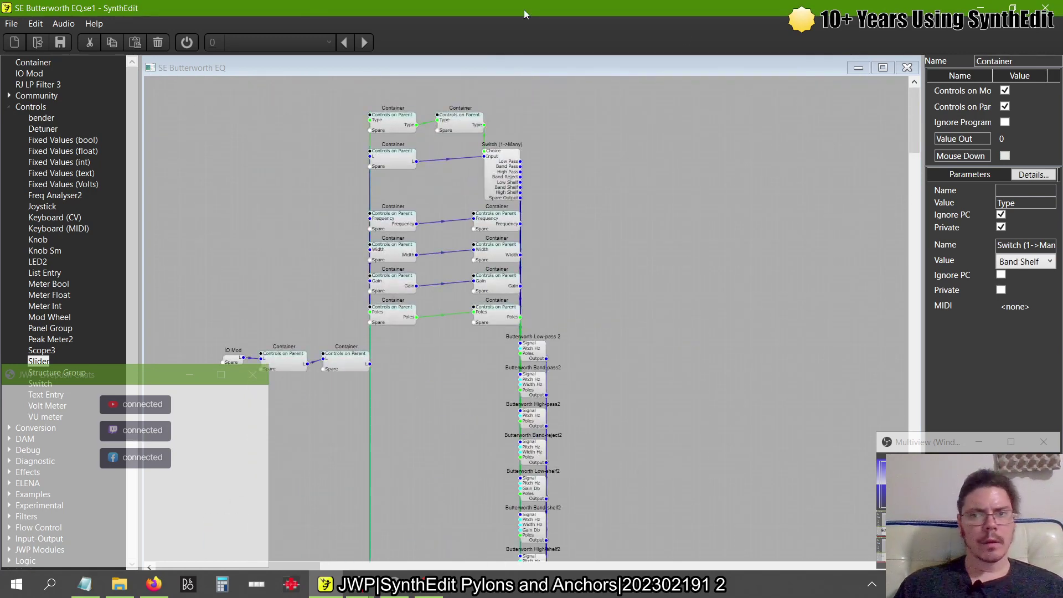
- Export the project as a VST3 plugin named SE Butterworth EQ, saving the project file first
{"action": "left_click", "coordinate": [907, 67]}
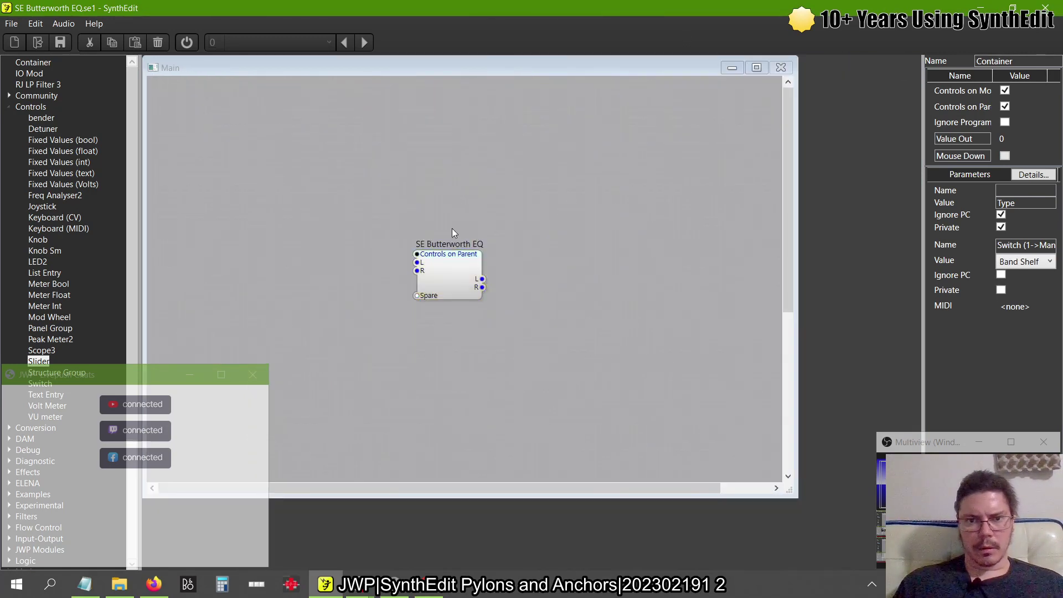
{"action": "left_click", "coordinate": [22, 29]}
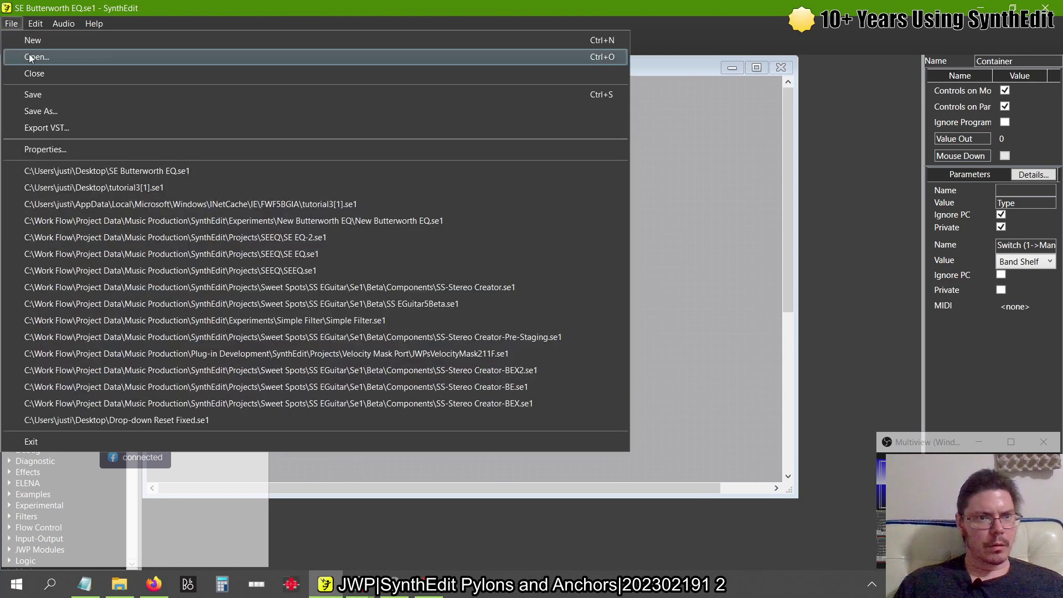
{"action": "left_click", "coordinate": [18, 28]}
{"action": "left_click", "coordinate": [18, 27]}
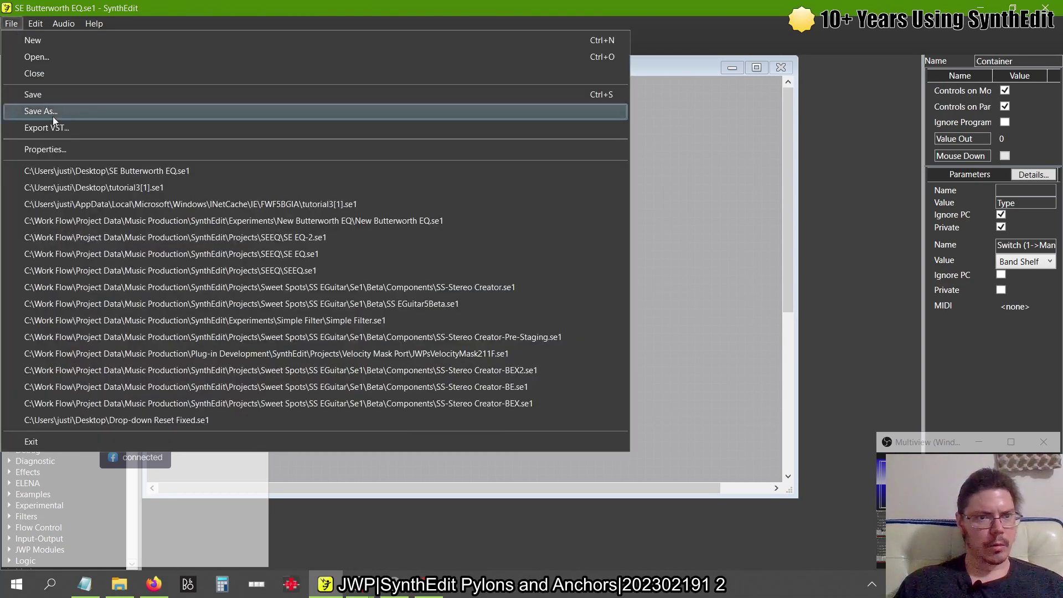
{"action": "left_click", "coordinate": [55, 126]}
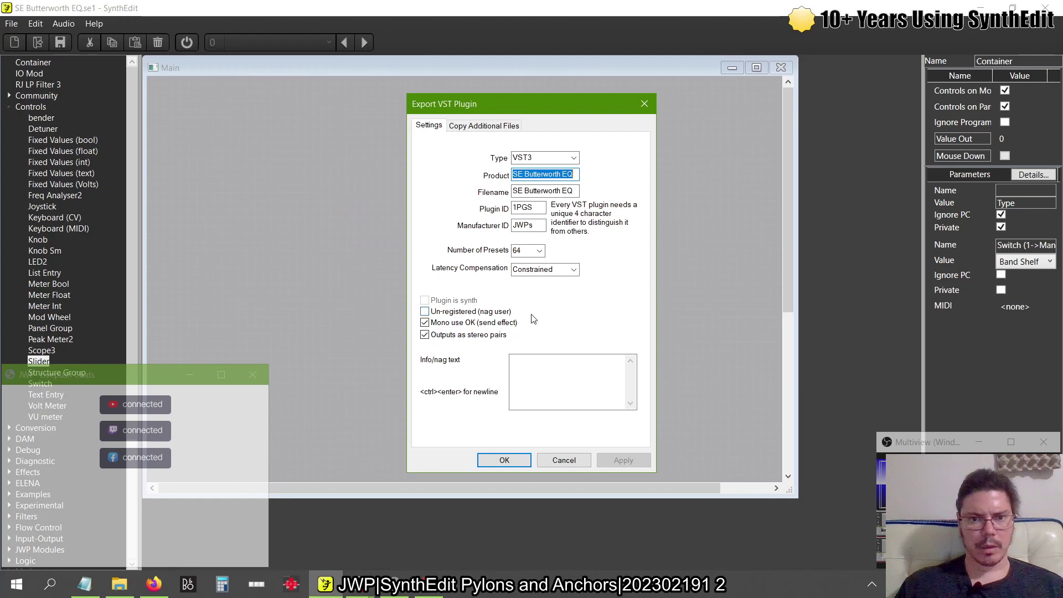
{"action": "left_click", "coordinate": [505, 460]}
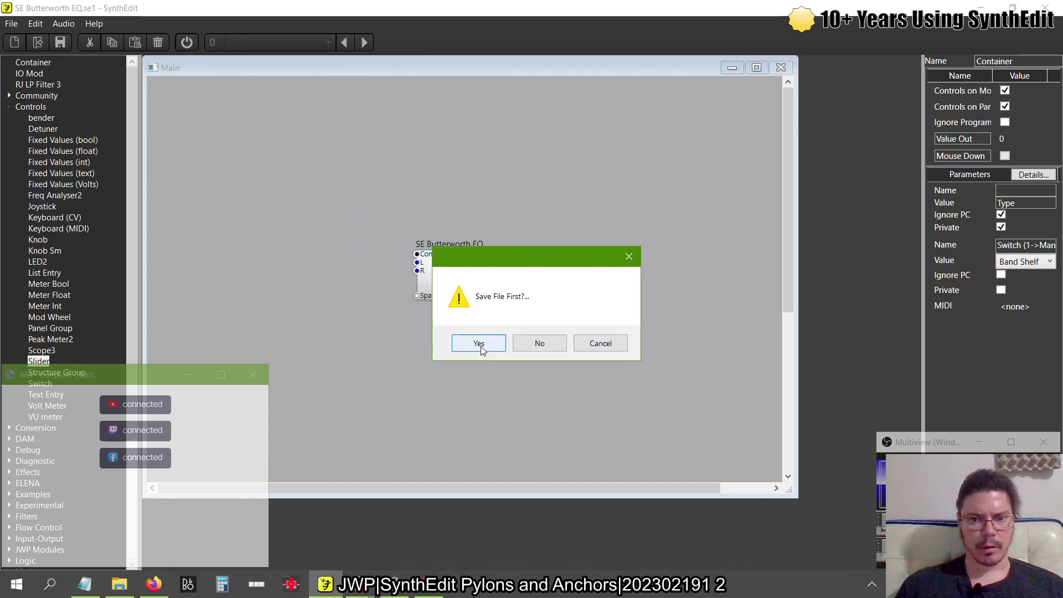
{"action": "left_click", "coordinate": [479, 344]}
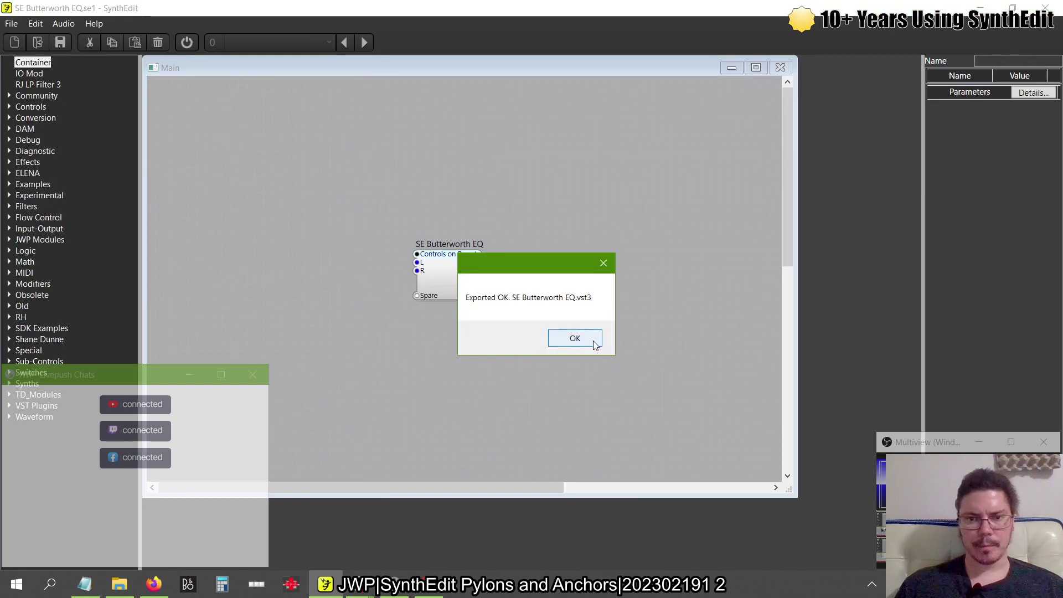
{"action": "left_click", "coordinate": [572, 336]}
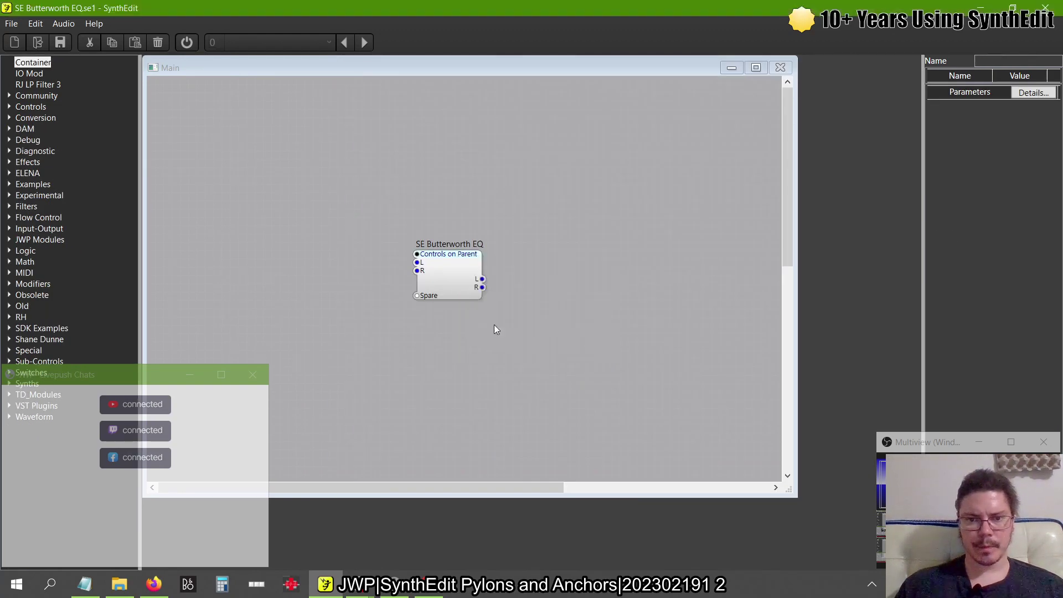
- On the SE Butterworth EQ container's panel, align the red rectangle to the upper-left corner and enlarge it to cover the blue background down to the graph
{"action": "right_click", "coordinate": [324, 210]}
{"action": "left_click", "coordinate": [443, 267]}
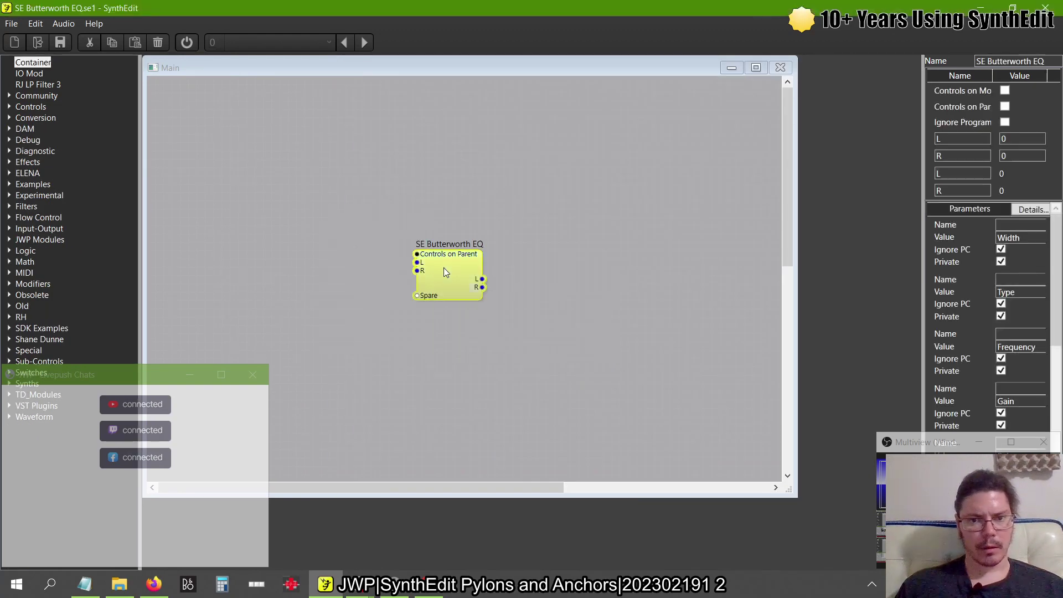
{"action": "left_click_drag", "start_coordinate": [420, 271], "coordinate": [444, 281]}
{"action": "double_click", "coordinate": [443, 281]}
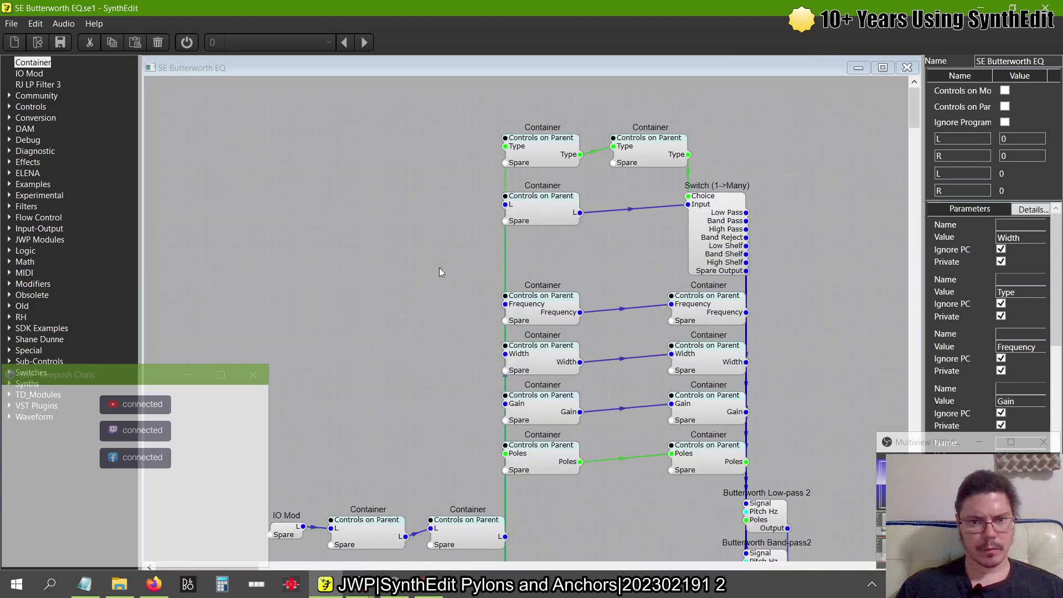
{"action": "right_click", "coordinate": [416, 244]}
{"action": "left_click", "coordinate": [460, 335]}
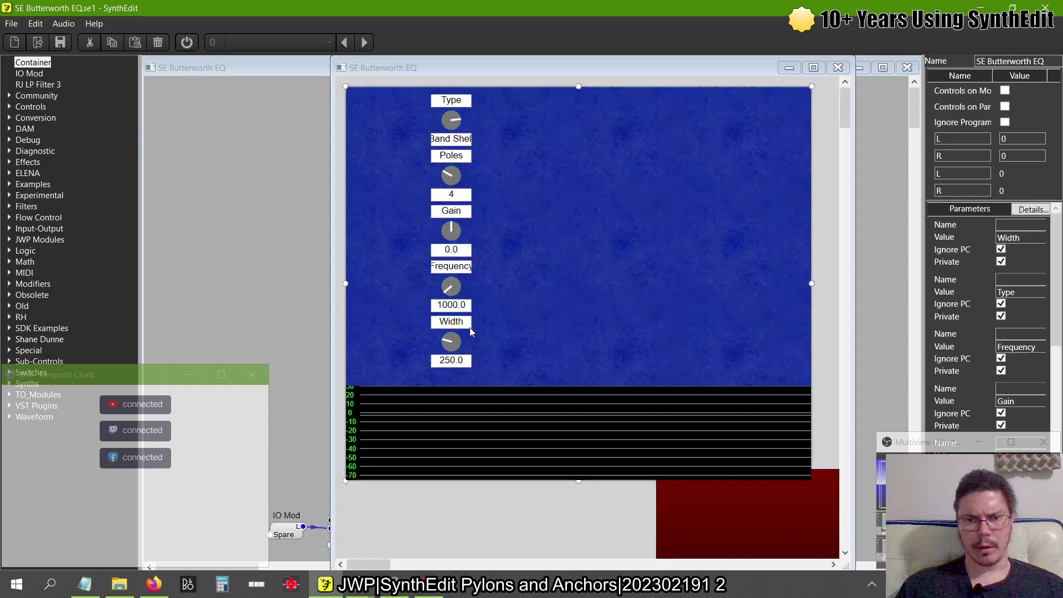
{"action": "left_click", "coordinate": [716, 494]}
{"action": "left_click_drag", "start_coordinate": [754, 467], "coordinate": [440, 90]}
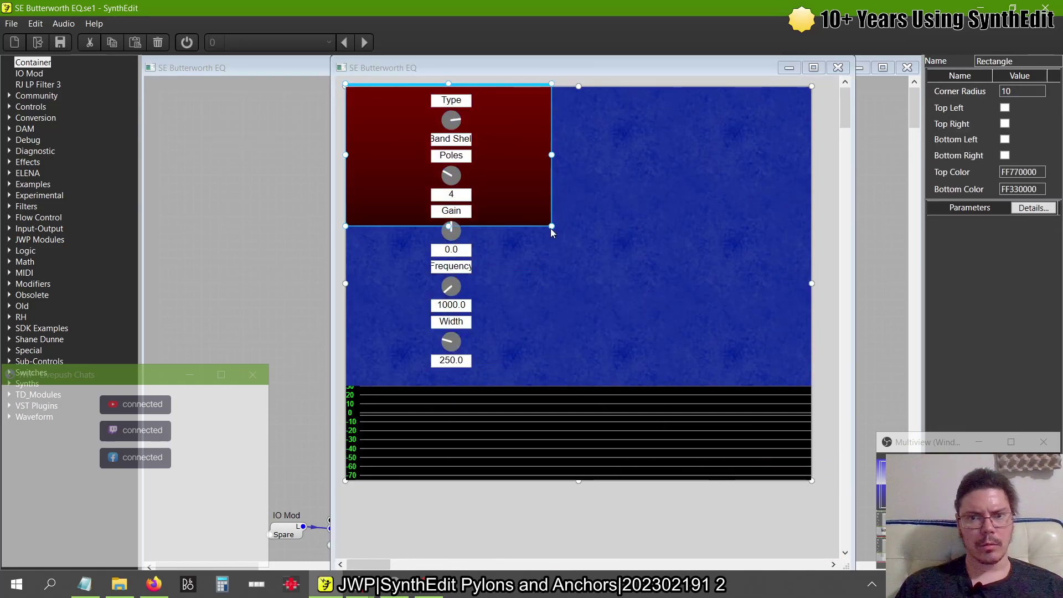
{"action": "left_click_drag", "start_coordinate": [552, 226], "coordinate": [812, 386]}
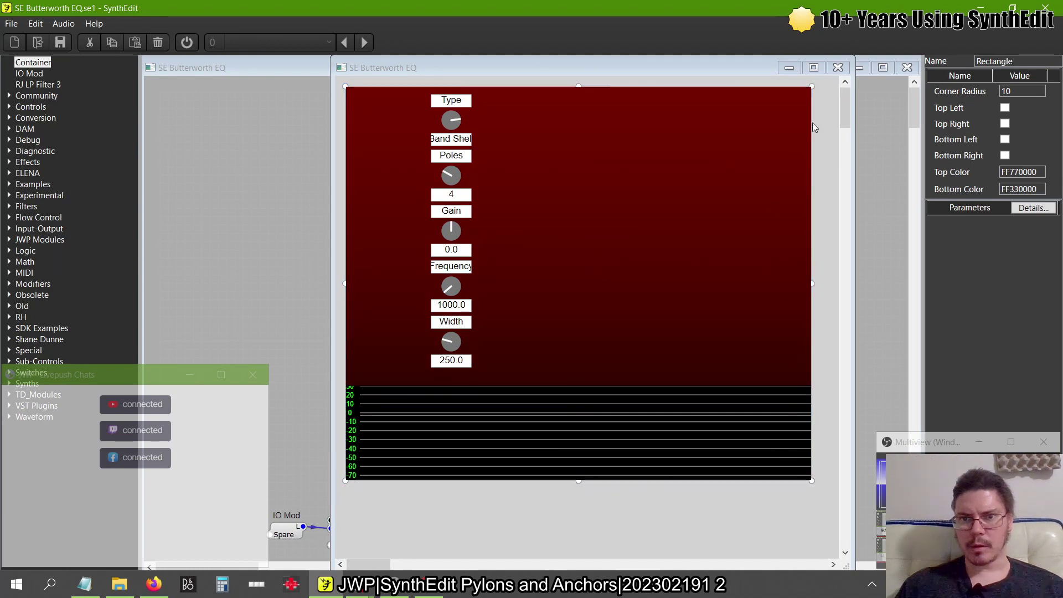
{"action": "left_click", "coordinate": [838, 67]}
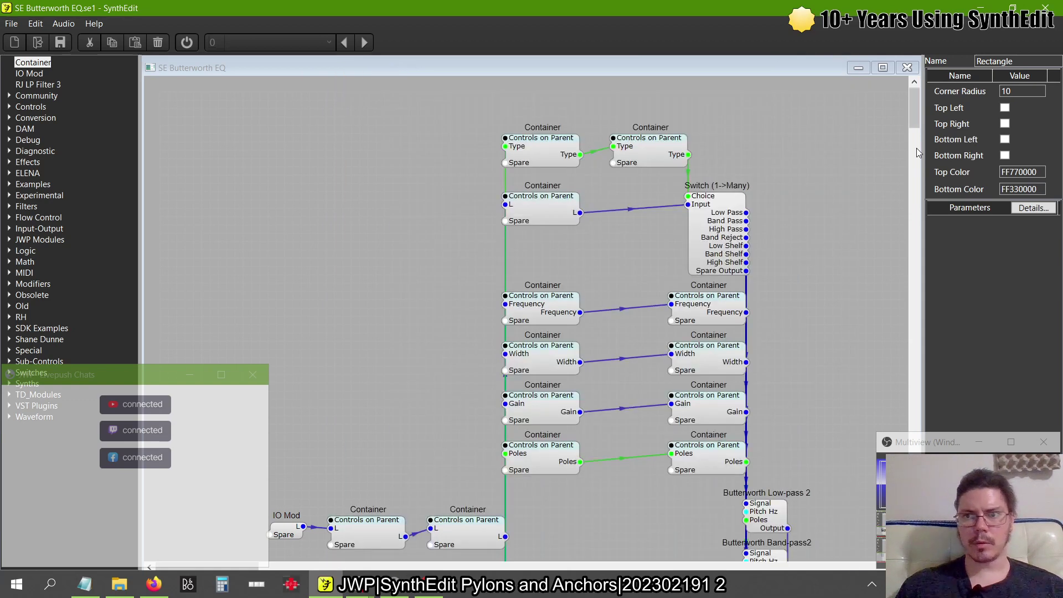
- Re-export the SE Butterworth EQ VST3 plugin with the same export settings
{"action": "left_click", "coordinate": [914, 69]}
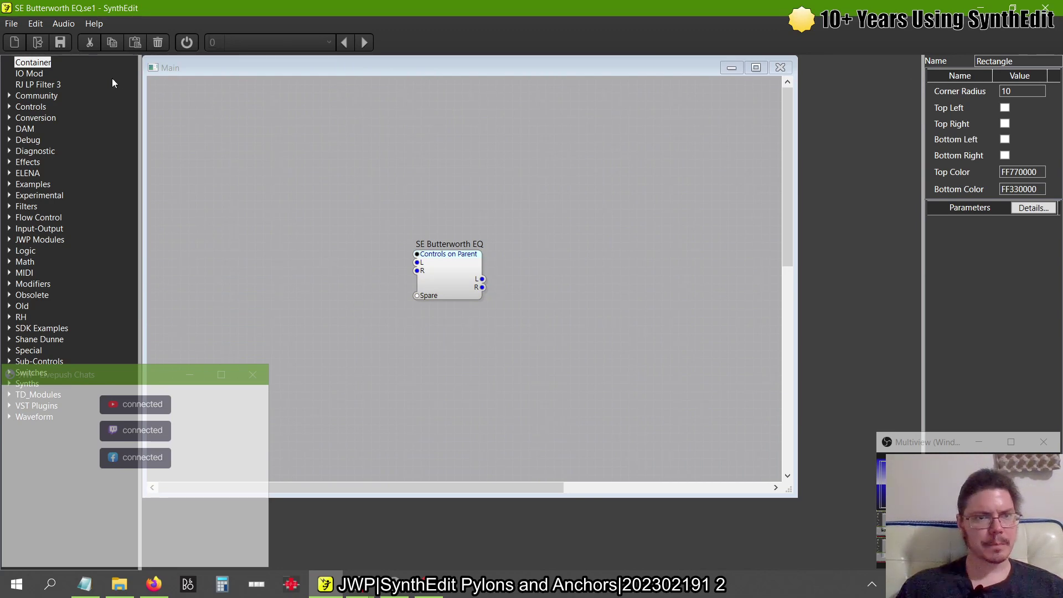
{"action": "left_click", "coordinate": [11, 23]}
{"action": "left_click", "coordinate": [58, 126]}
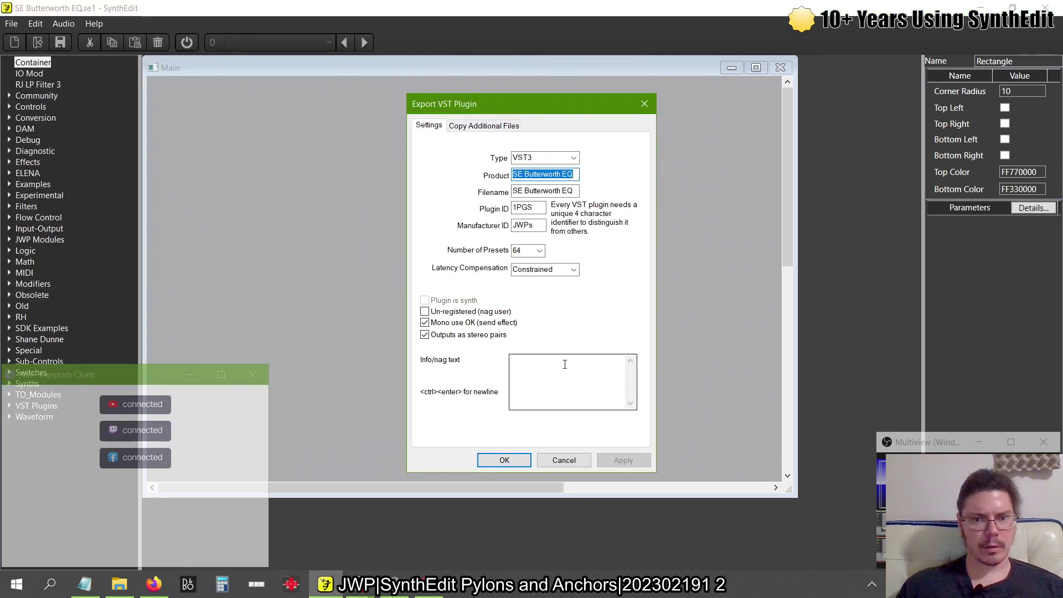
{"action": "left_click", "coordinate": [519, 457]}
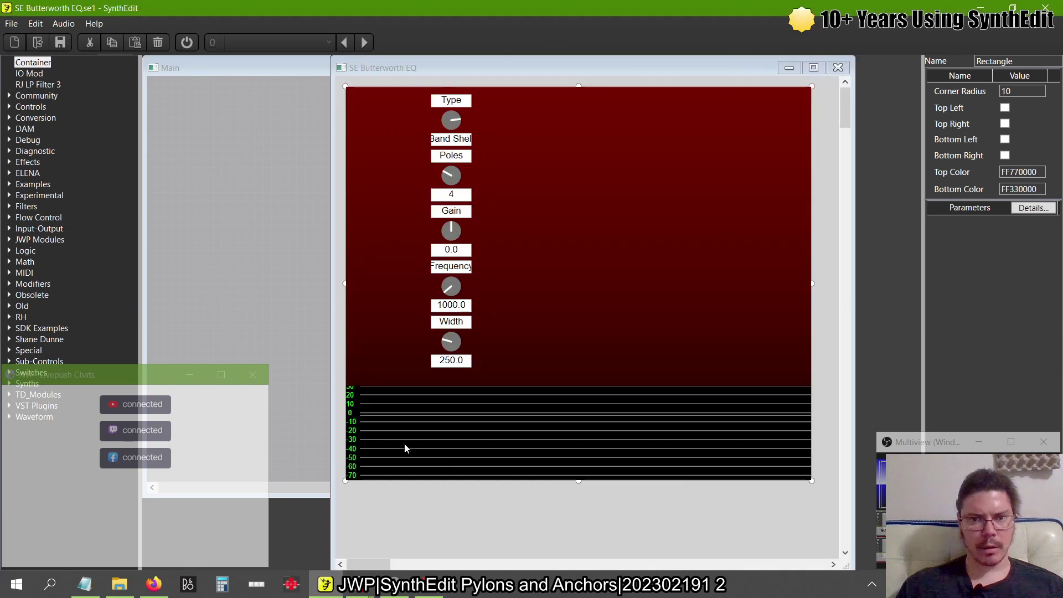
- Launch FL Studio 21, acknowledge the finished plugin export and switch to FL Studio
{"action": "left_click", "coordinate": [16, 585]}
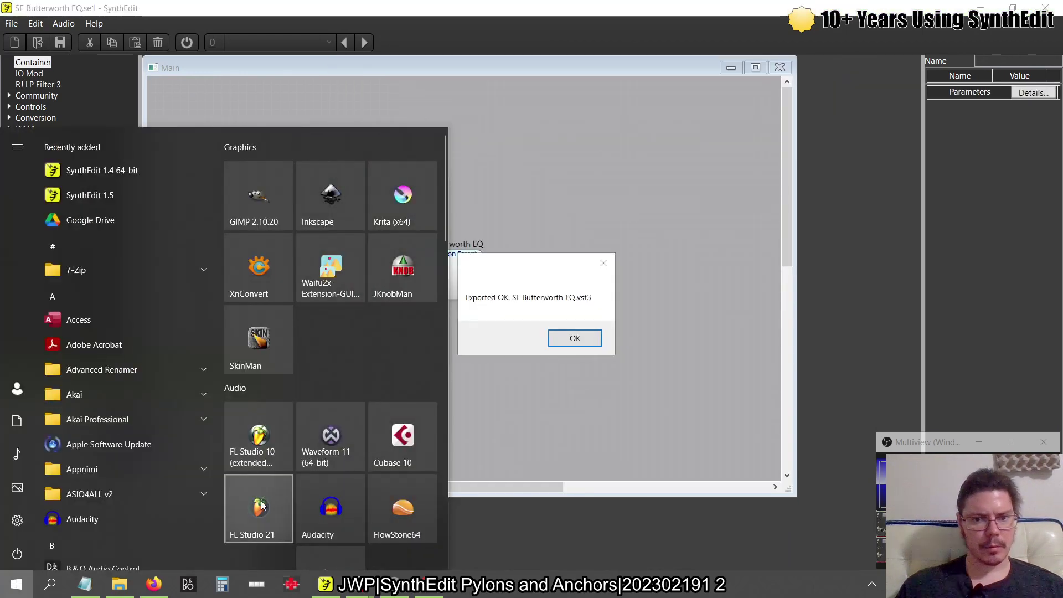
{"action": "left_click", "coordinate": [554, 343]}
{"action": "left_click", "coordinate": [574, 338]}
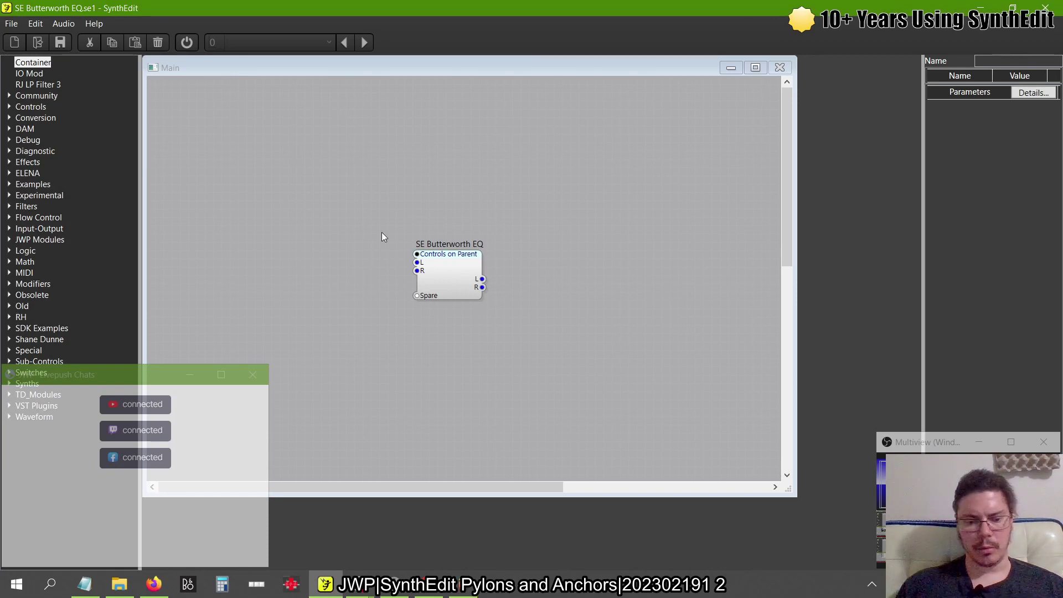
{"action": "key", "text": "alt+Tab"}
{"action": "key", "text": "alt+shift+Tab"}
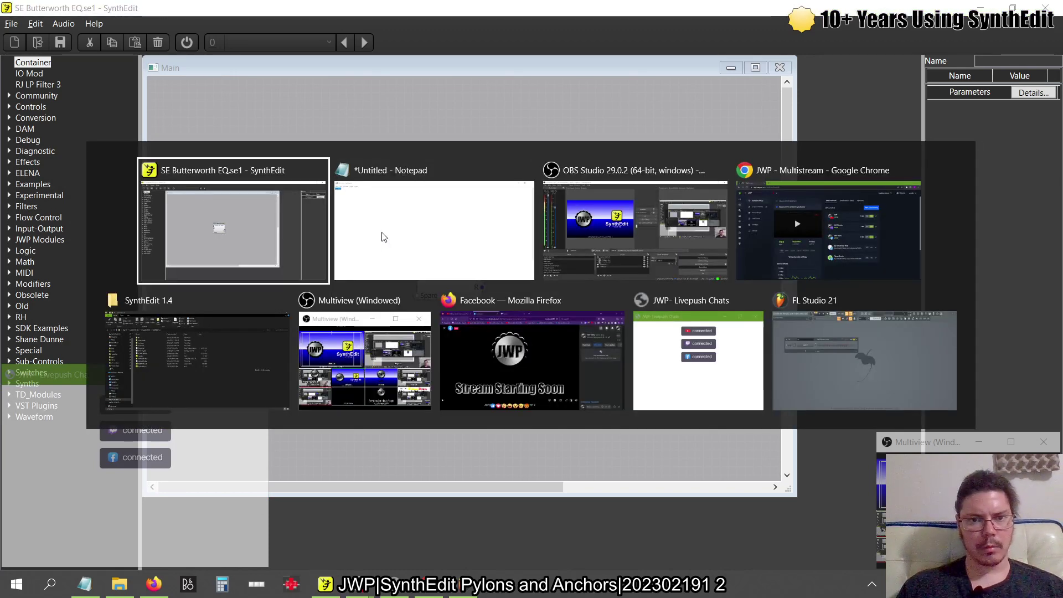
{"action": "left_click", "coordinate": [470, 584]}
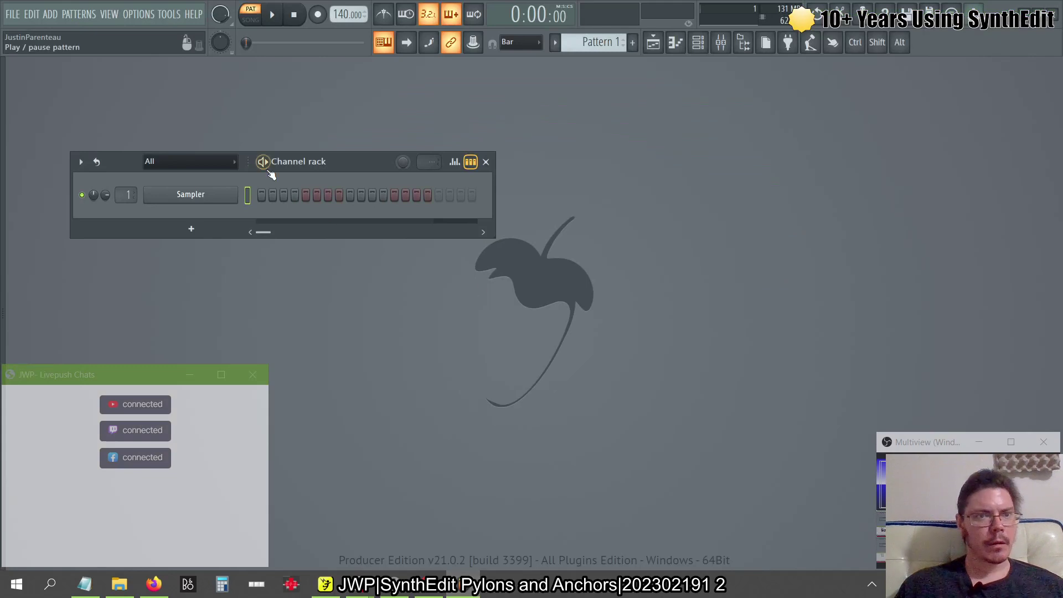
- Refresh the list of newly installed effects in the plugin browser, and hide the browser
{"action": "mouse_move", "coordinate": [26, 224]}
{"action": "right_click", "coordinate": [85, 221]}
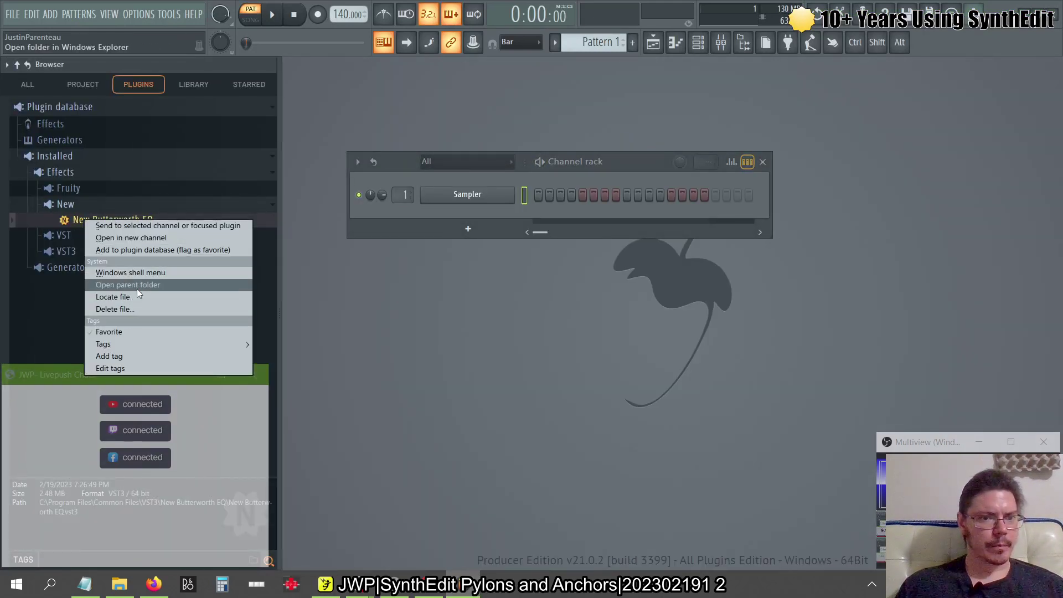
{"action": "right_click", "coordinate": [57, 207]}
{"action": "left_click", "coordinate": [103, 277]}
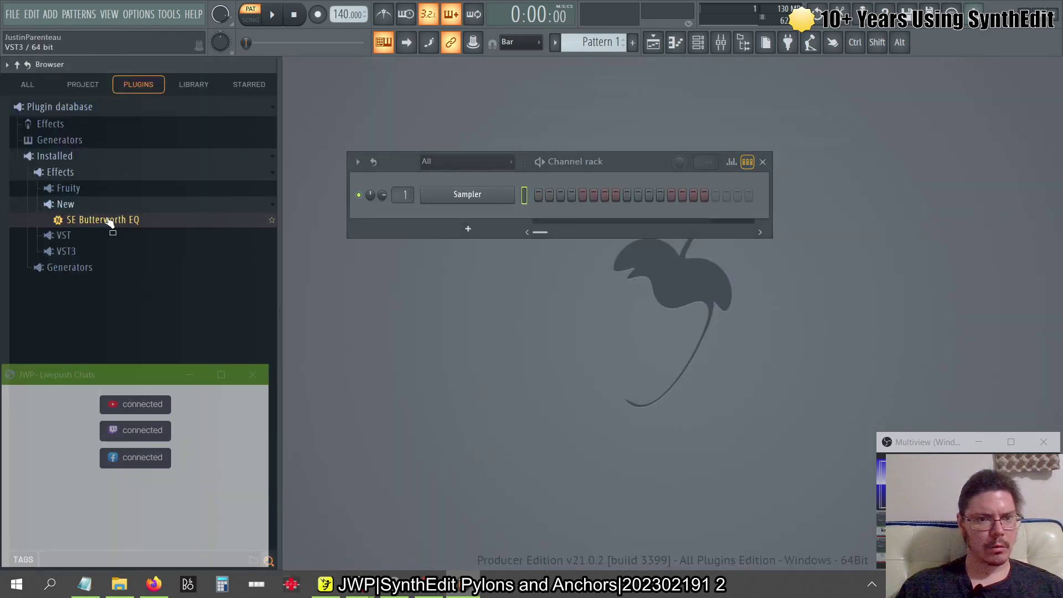
{"action": "key", "text": "alt+F8"}
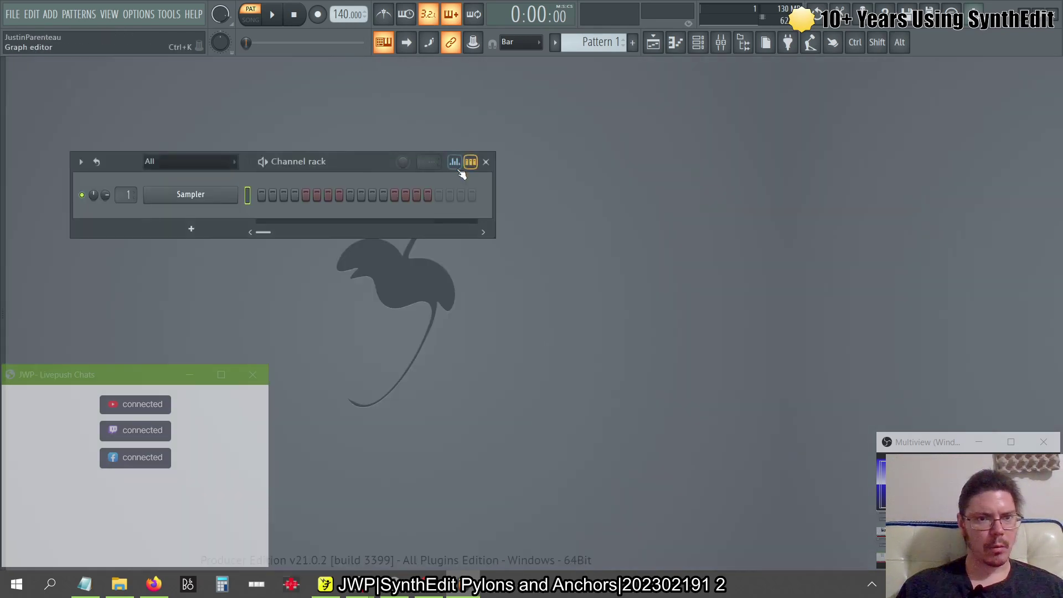
- Open the recent project git.flp and bring the mixer in front of the SPAN window
{"action": "left_click", "coordinate": [721, 42]}
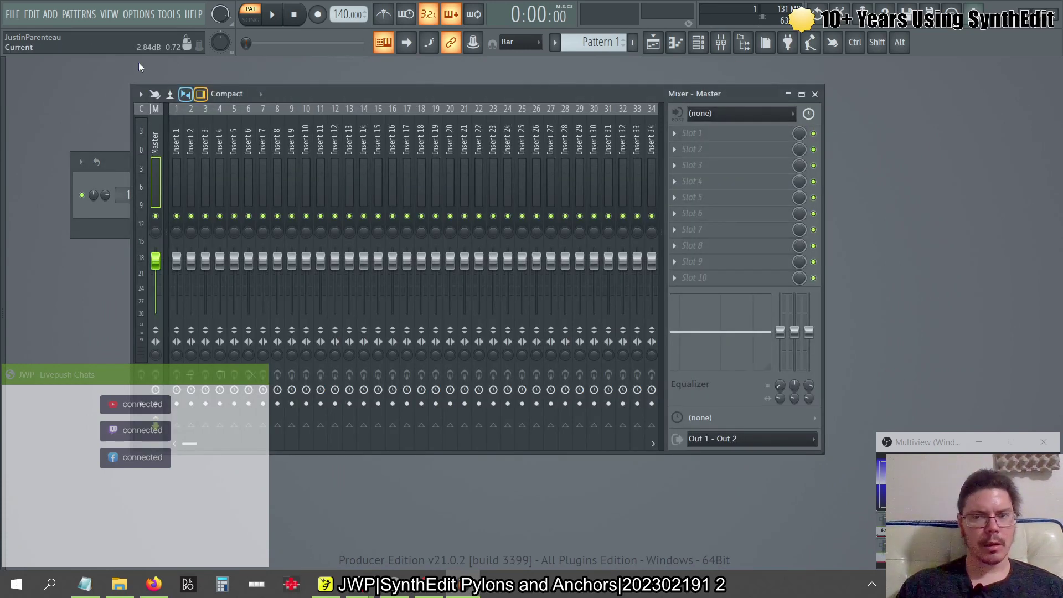
{"action": "left_click", "coordinate": [13, 15]}
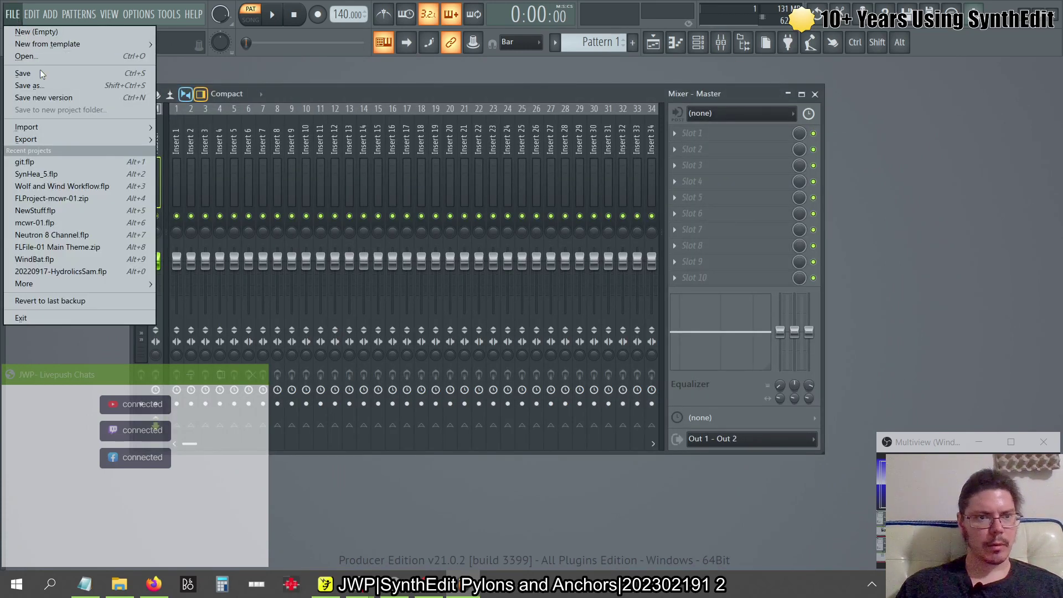
{"action": "left_click", "coordinate": [35, 162]}
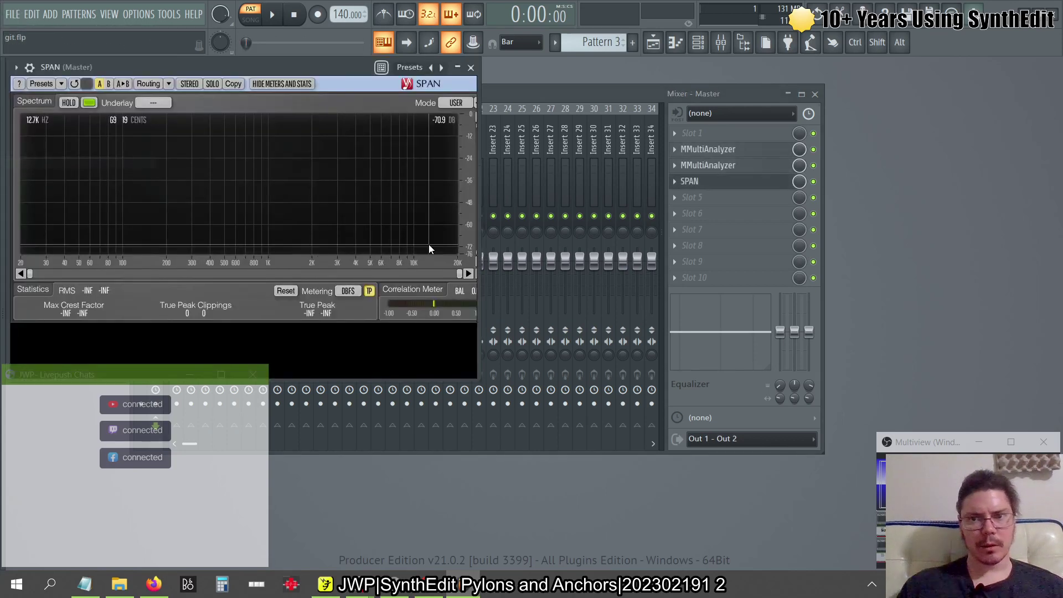
{"action": "left_click", "coordinate": [459, 69]}
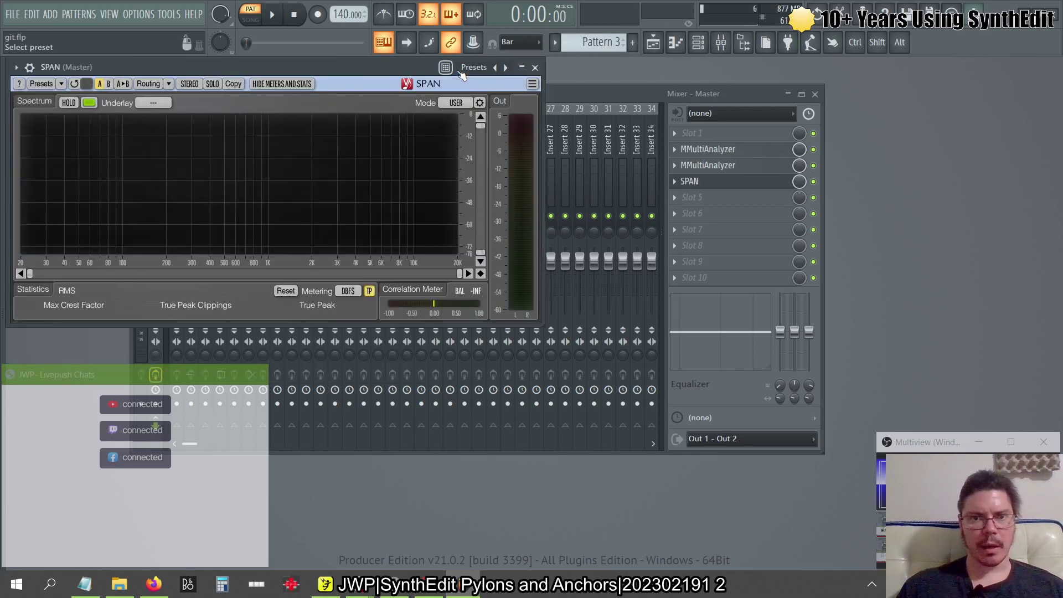
{"action": "left_click", "coordinate": [461, 69]}
{"action": "left_click", "coordinate": [632, 95]}
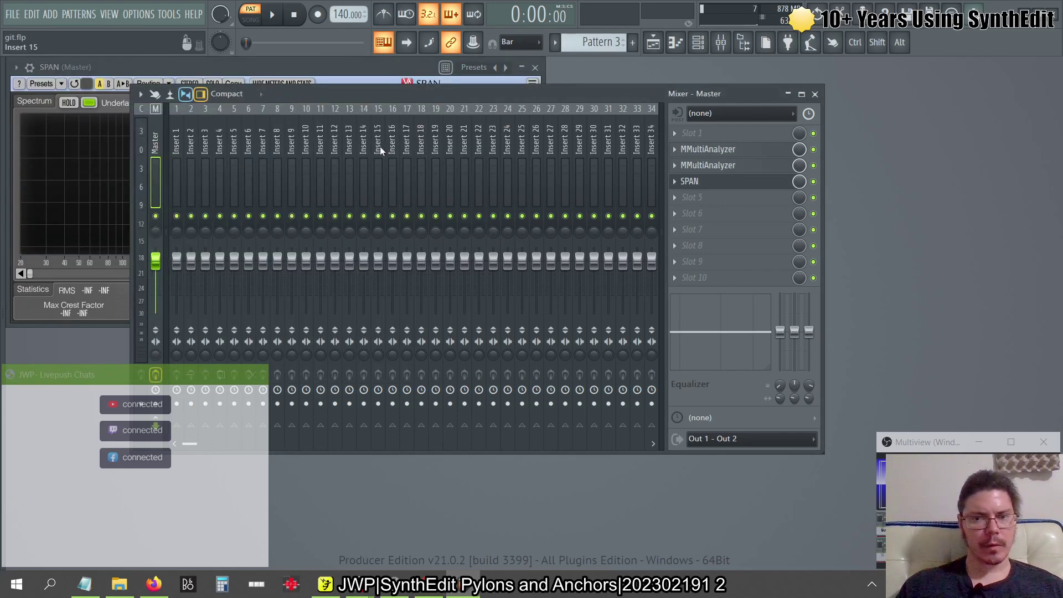
- Route the 3x Osc channel to mixer track 1 and load SE Butterworth EQ from the plugin browser onto Insert 1
{"action": "left_click", "coordinate": [698, 42]}
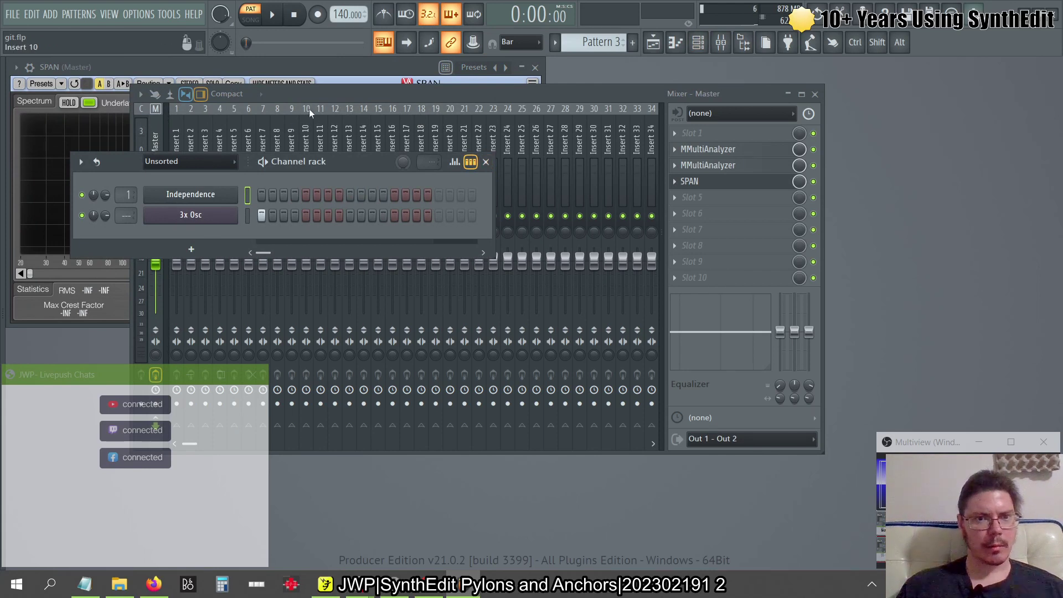
{"action": "left_click", "coordinate": [166, 308]}
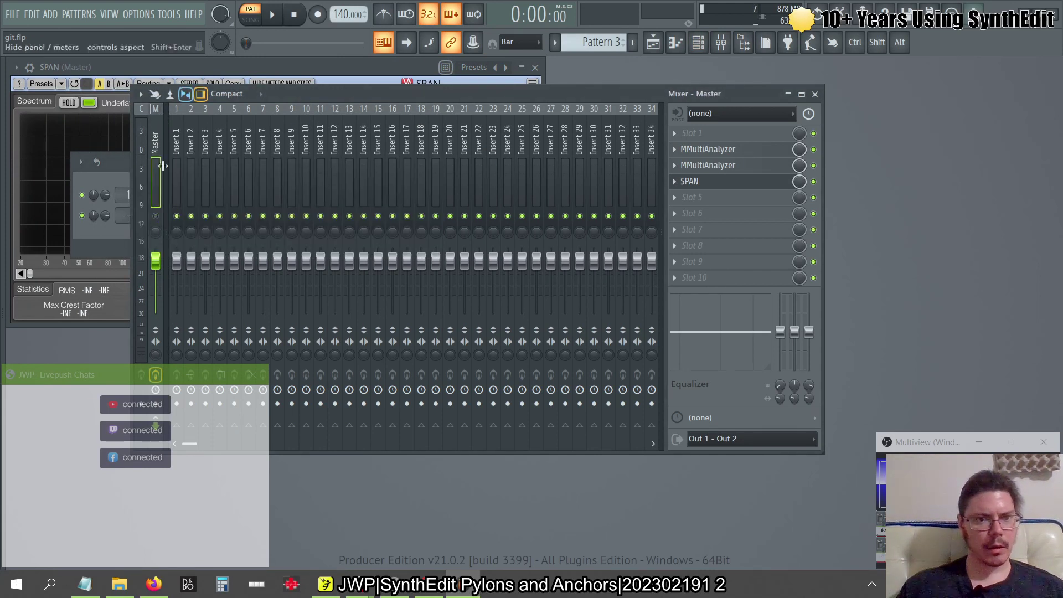
{"action": "left_click", "coordinate": [122, 217]}
{"action": "scroll", "coordinate": [123, 216], "scroll_direction": "up", "scroll_amount": 2}
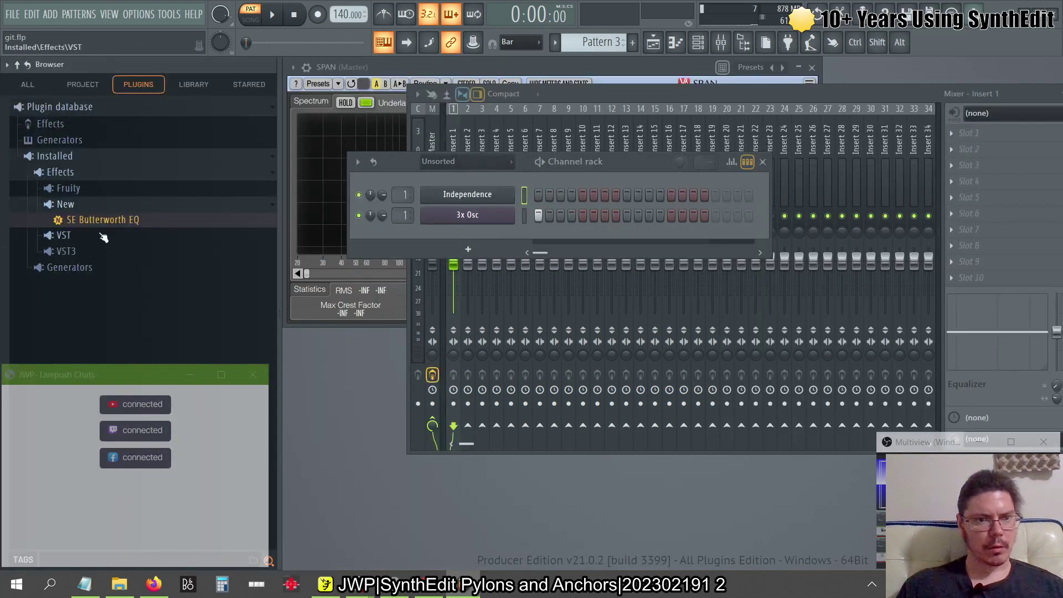
{"action": "left_click_drag", "start_coordinate": [118, 220], "coordinate": [177, 134]}
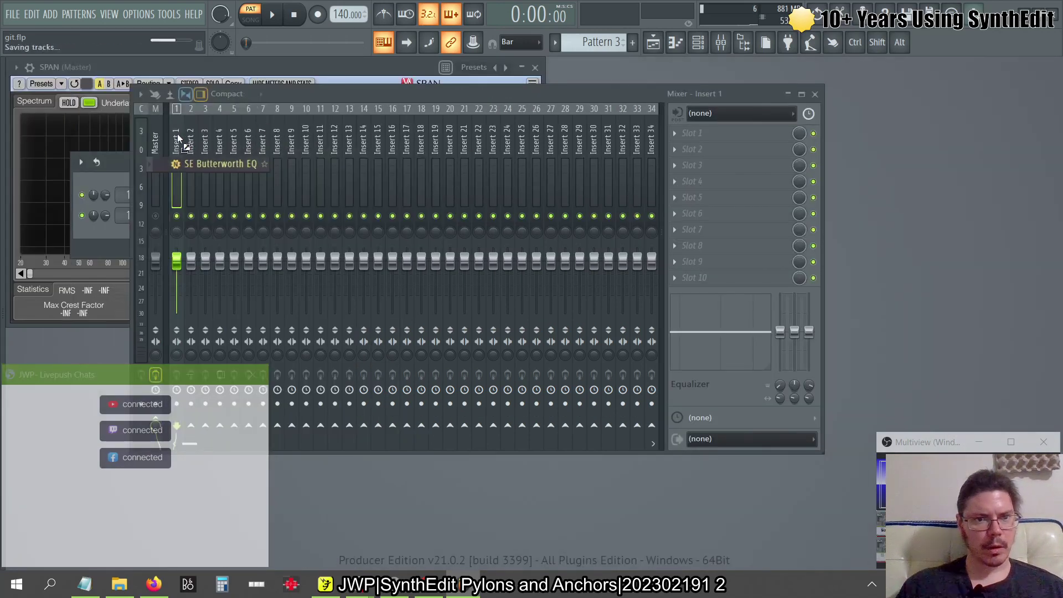
- Try the EQ's filter types, including Low Shelf, Band Pass and Band Reject, and return Type to Band Shelf
{"action": "left_click_drag", "start_coordinate": [291, 187], "coordinate": [618, 138]}
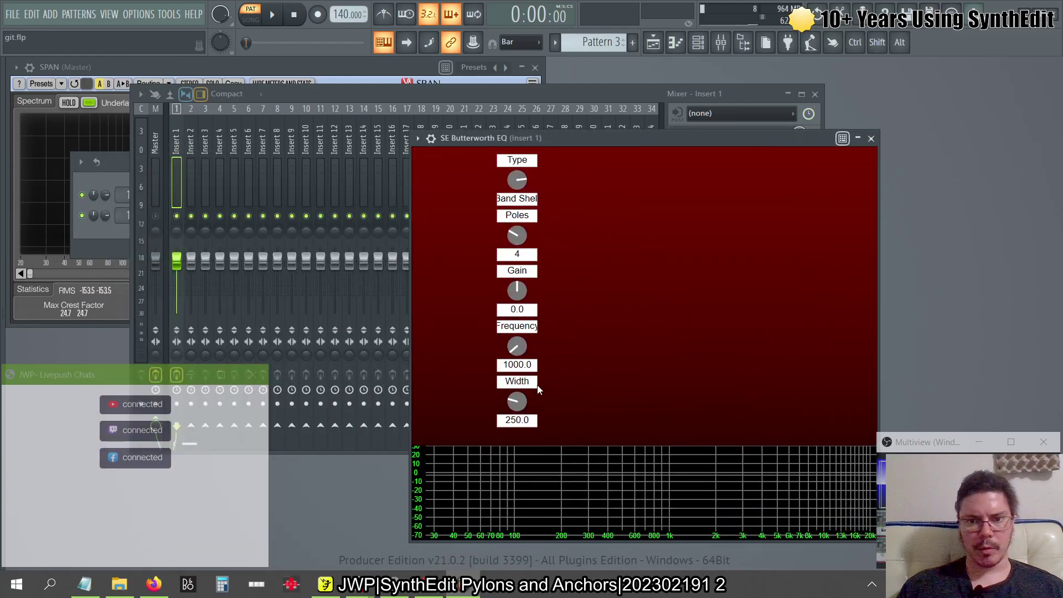
{"action": "scroll", "coordinate": [523, 209], "scroll_direction": "down", "scroll_amount": 4}
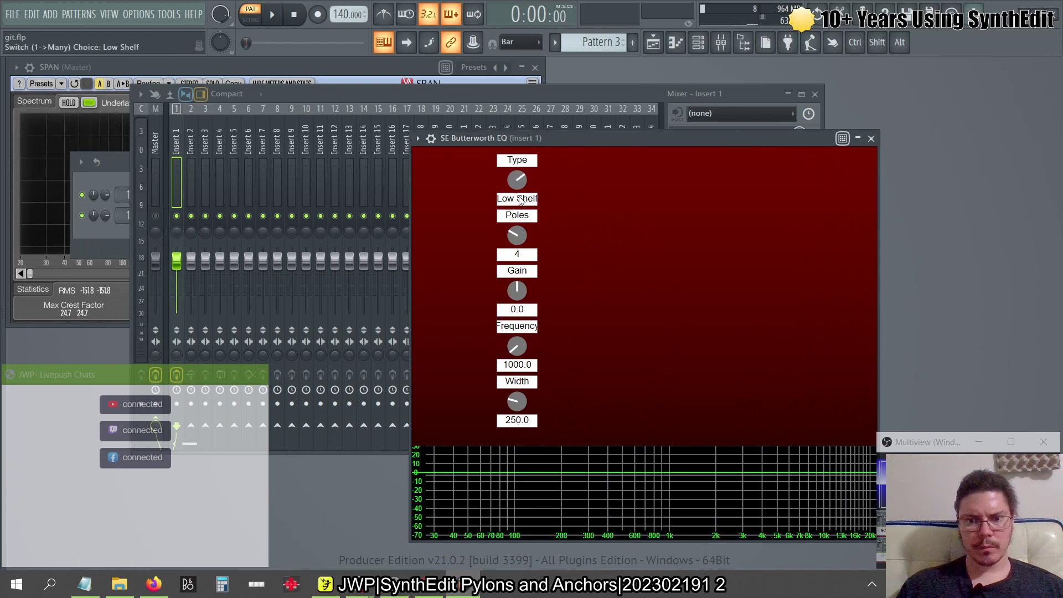
{"action": "scroll", "coordinate": [526, 196], "scroll_direction": "up", "scroll_amount": 2}
{"action": "scroll", "coordinate": [525, 191], "scroll_direction": "down", "scroll_amount": 1}
{"action": "scroll", "coordinate": [524, 187], "scroll_direction": "up", "scroll_amount": 1}
{"action": "scroll", "coordinate": [524, 183], "scroll_direction": "down", "scroll_amount": 1}
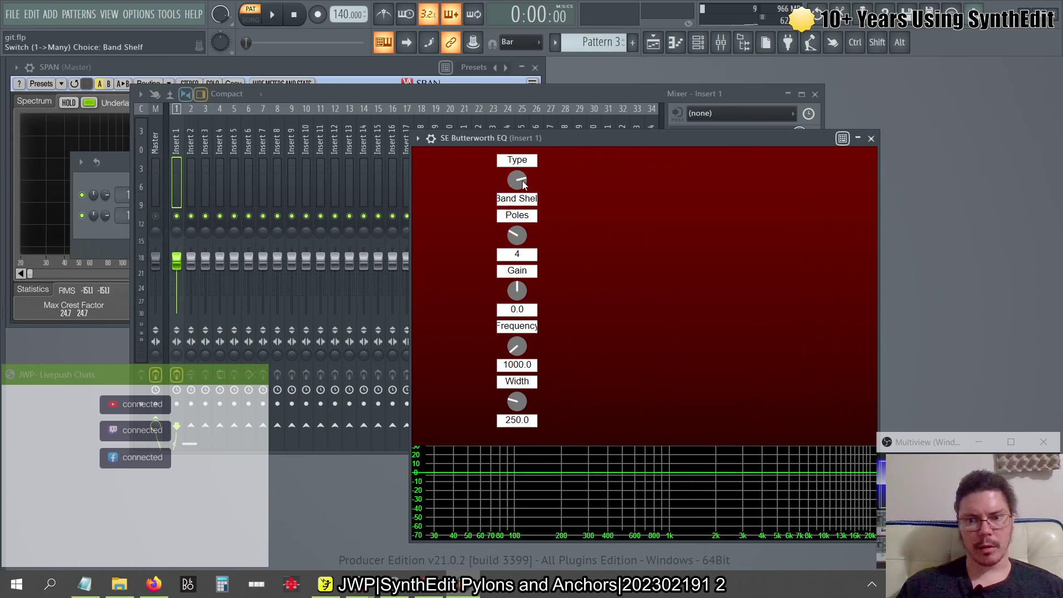
{"action": "scroll", "coordinate": [524, 182], "scroll_direction": "down", "scroll_amount": 4}
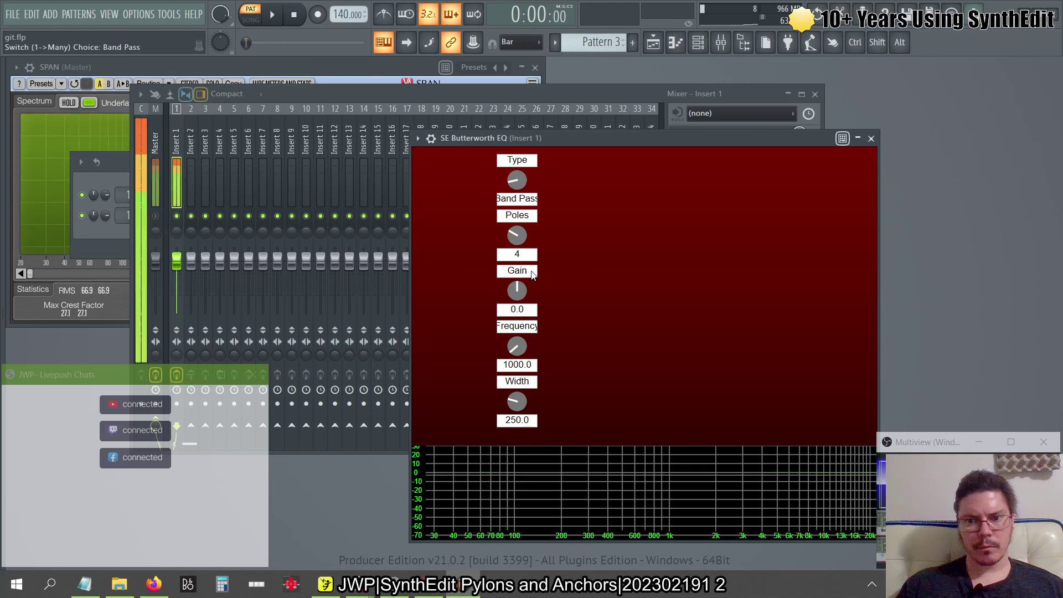
{"action": "scroll", "coordinate": [523, 188], "scroll_direction": "up", "scroll_amount": 2}
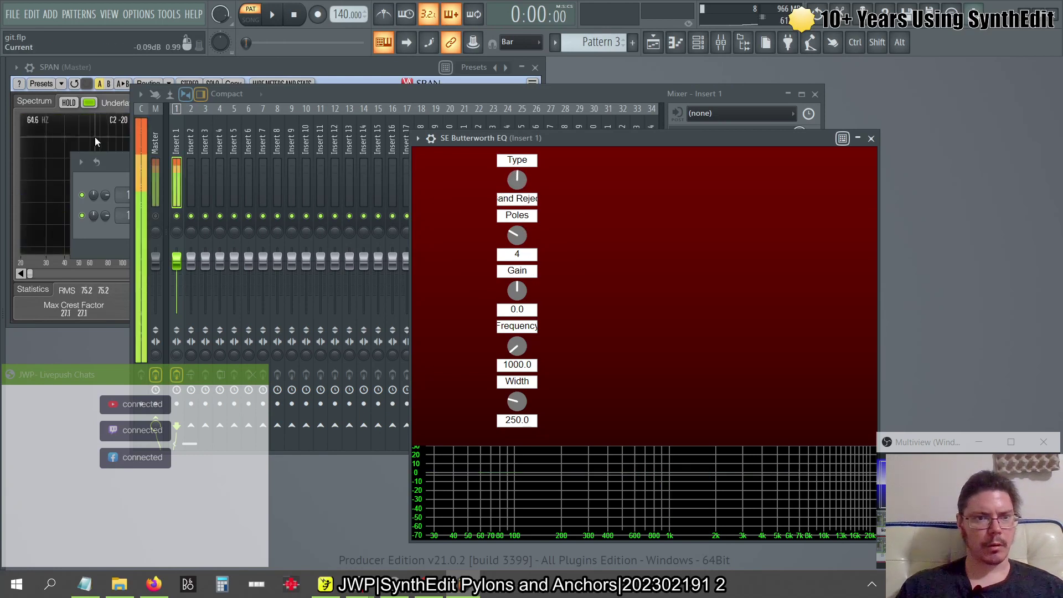
{"action": "left_click_drag", "start_coordinate": [506, 175], "coordinate": [527, 180]}
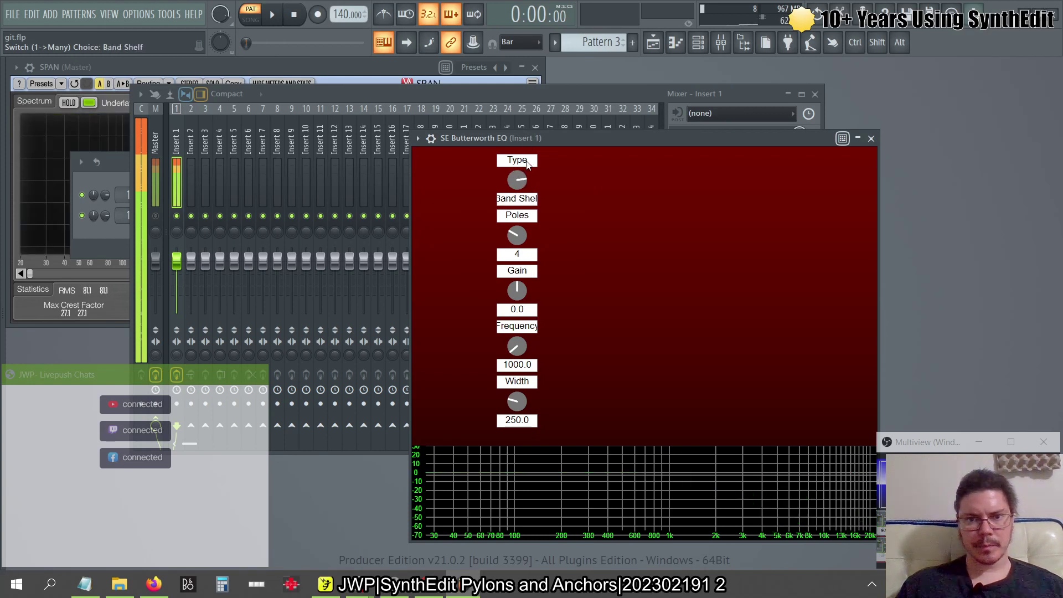
- Check the master signal in the SPAN analyzer, stop the transport and return to the mixer
{"action": "left_click", "coordinate": [177, 68]}
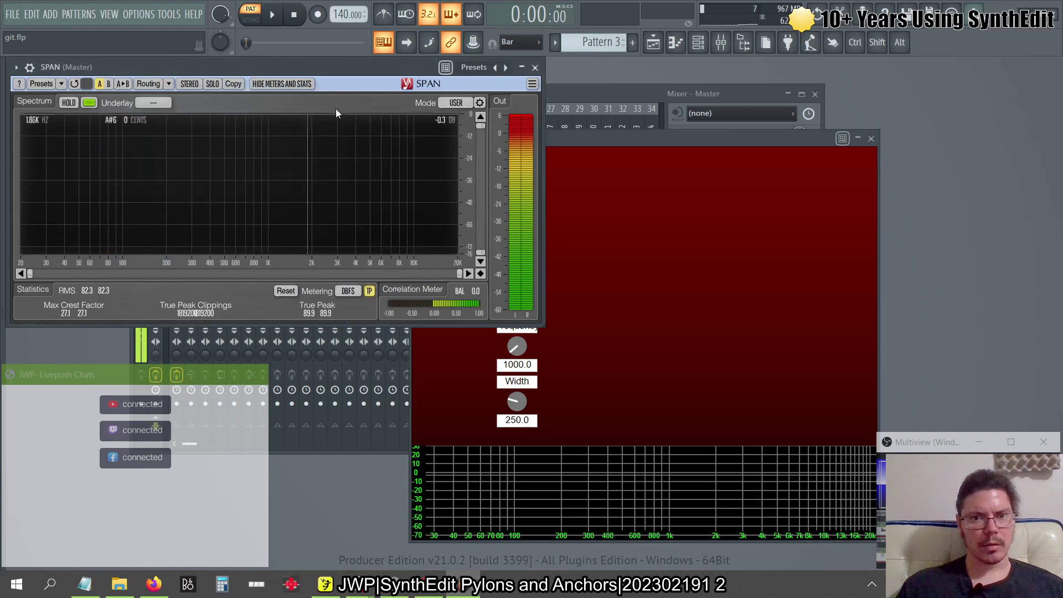
{"action": "left_click", "coordinate": [294, 15]}
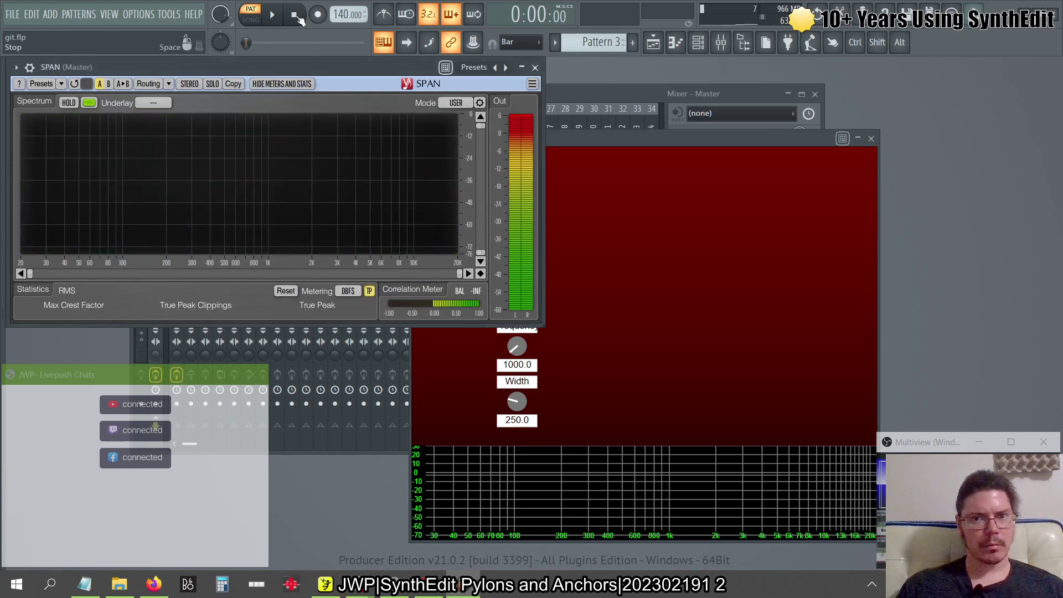
{"action": "left_click", "coordinate": [608, 97]}
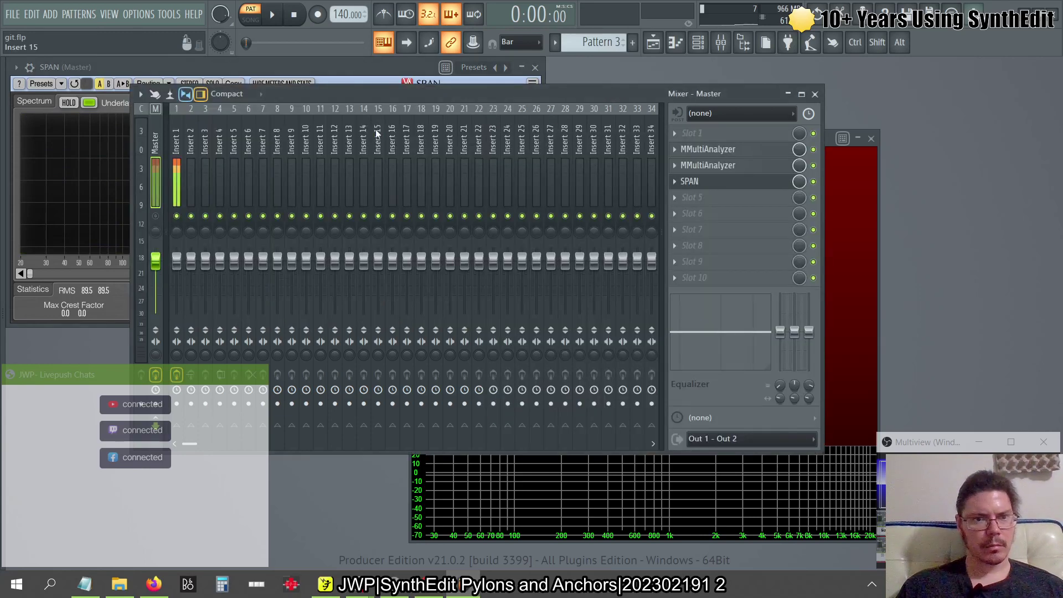
- Reload SE Butterworth EQ on Insert 1 through its wrapper settings, and return to the plugin's own interface
{"action": "left_click", "coordinate": [177, 145]}
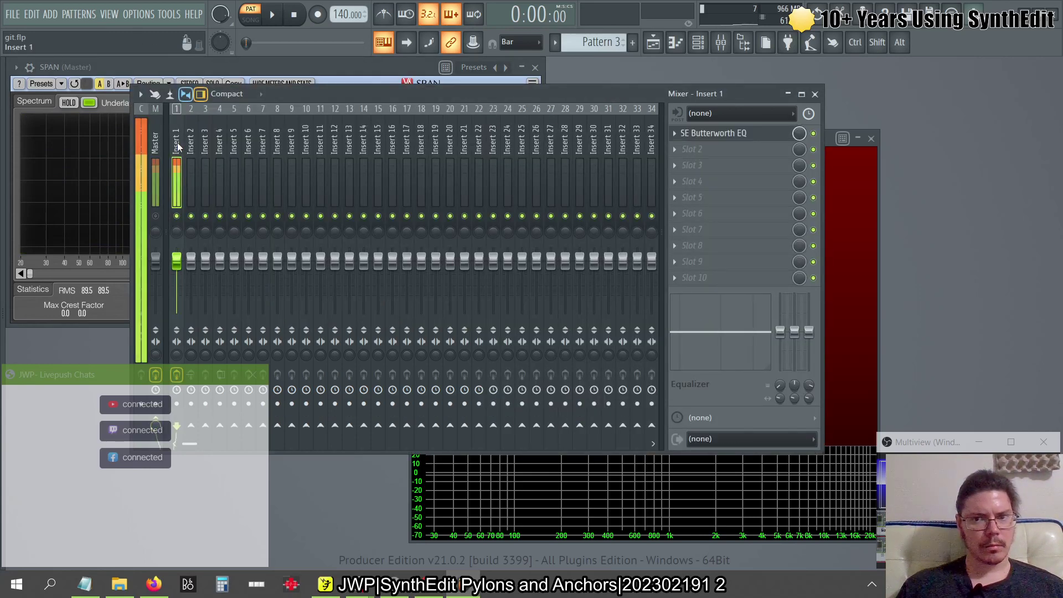
{"action": "left_click", "coordinate": [830, 177]}
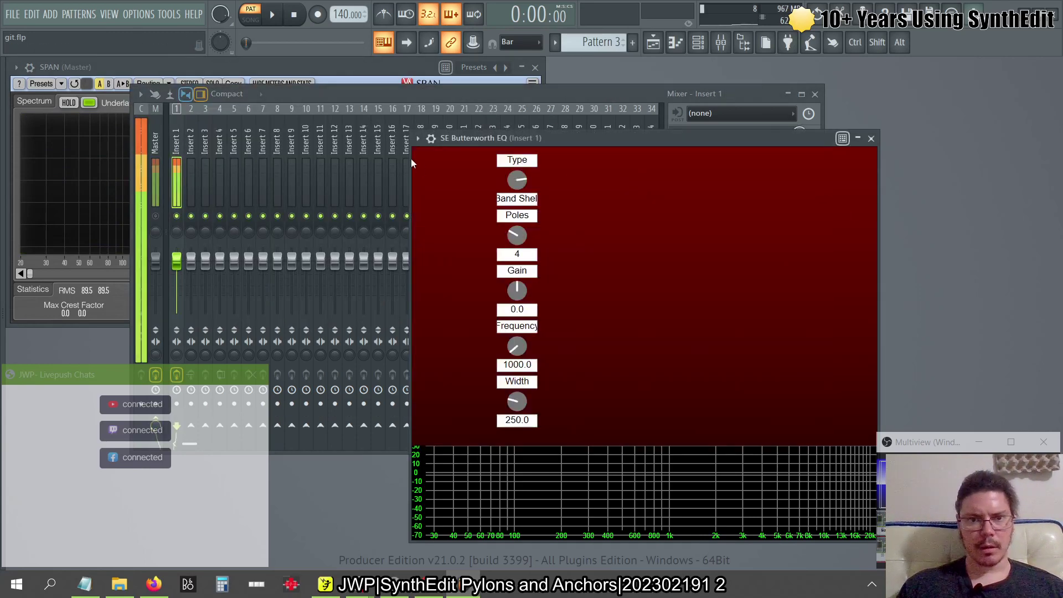
{"action": "left_click", "coordinate": [430, 138]}
{"action": "left_click", "coordinate": [458, 162]}
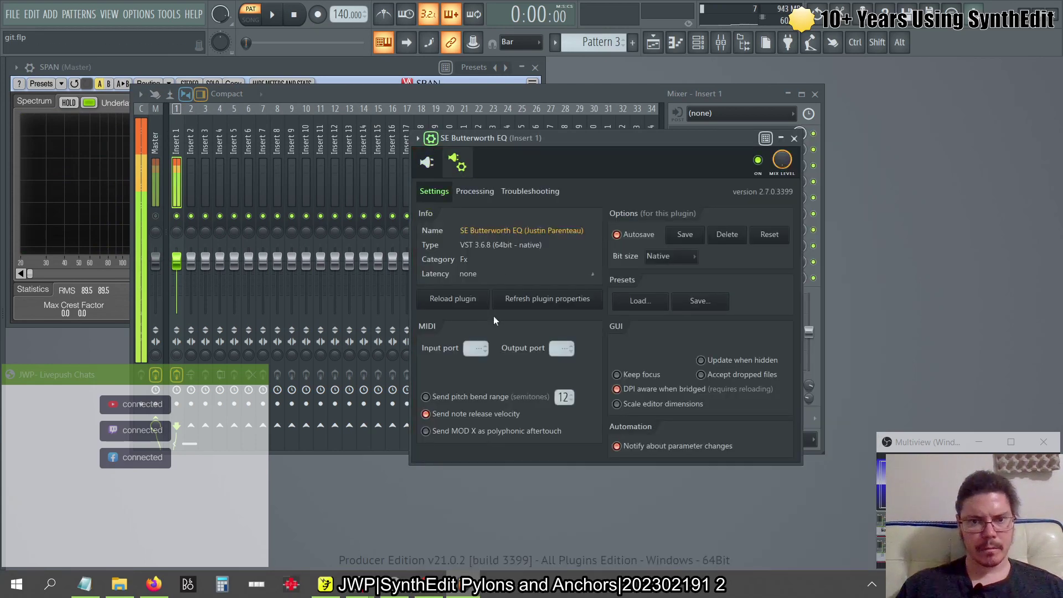
{"action": "left_click", "coordinate": [462, 302]}
{"action": "left_click", "coordinate": [427, 162]}
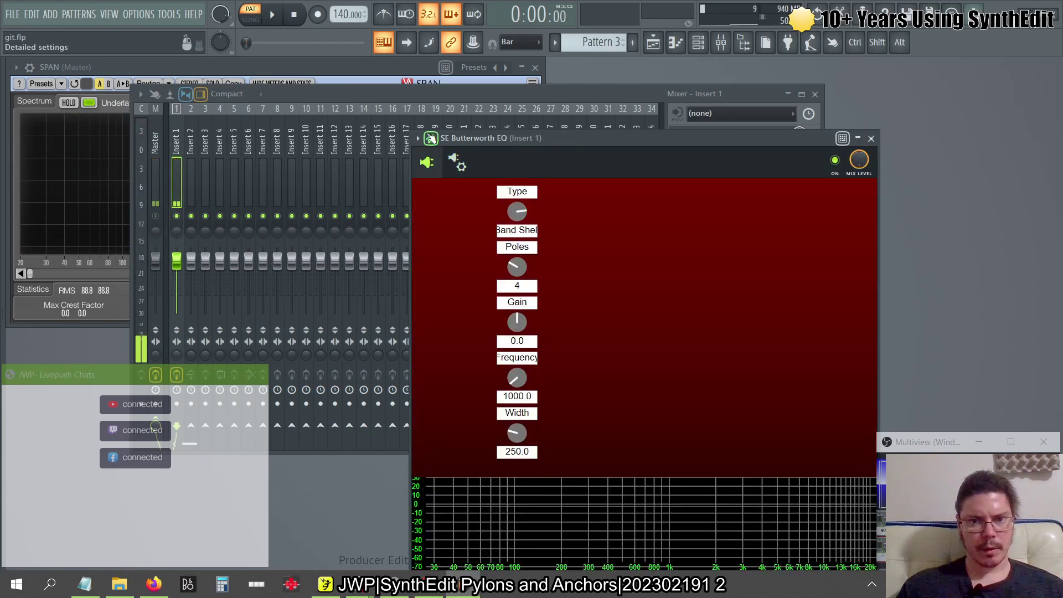
{"action": "left_click", "coordinate": [431, 138]}
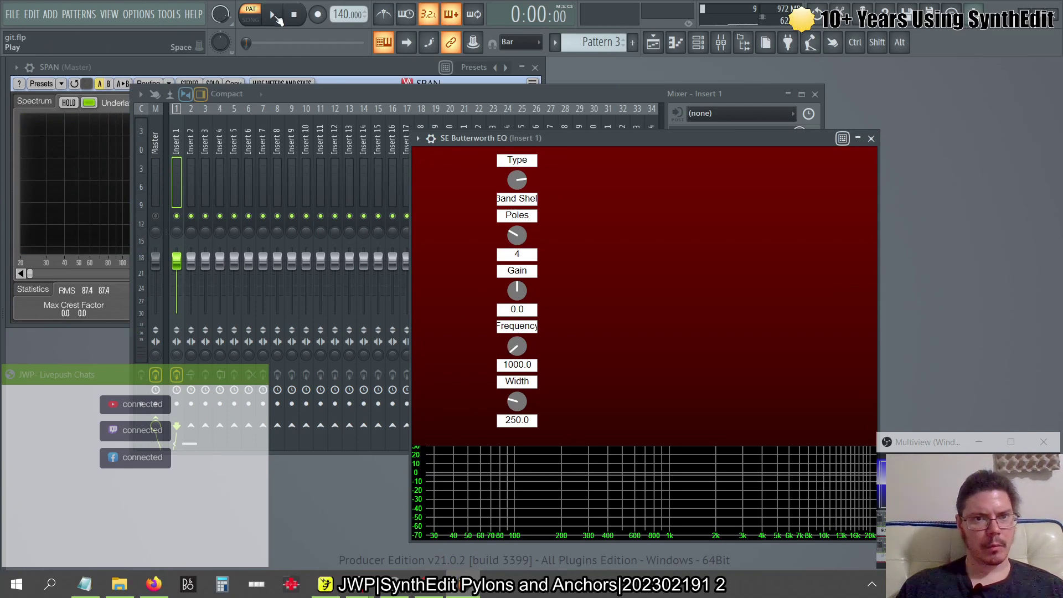
- Start pattern playback and place the EQ window beside the SPAN analyzer so both are in view
{"action": "left_click", "coordinate": [275, 17]}
{"action": "left_click", "coordinate": [178, 80]}
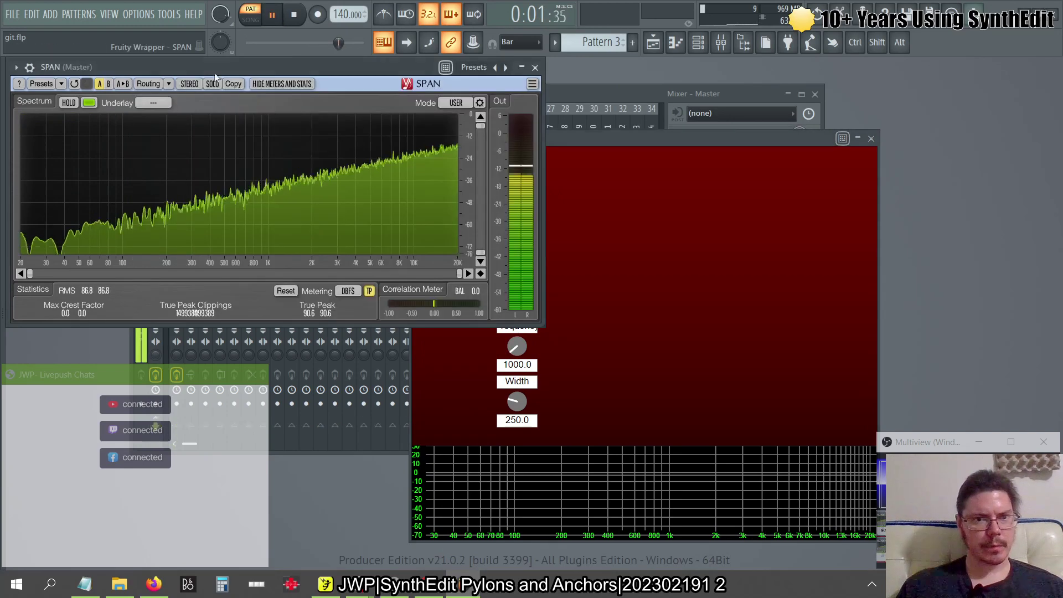
{"action": "left_click_drag", "start_coordinate": [598, 139], "coordinate": [743, 69]}
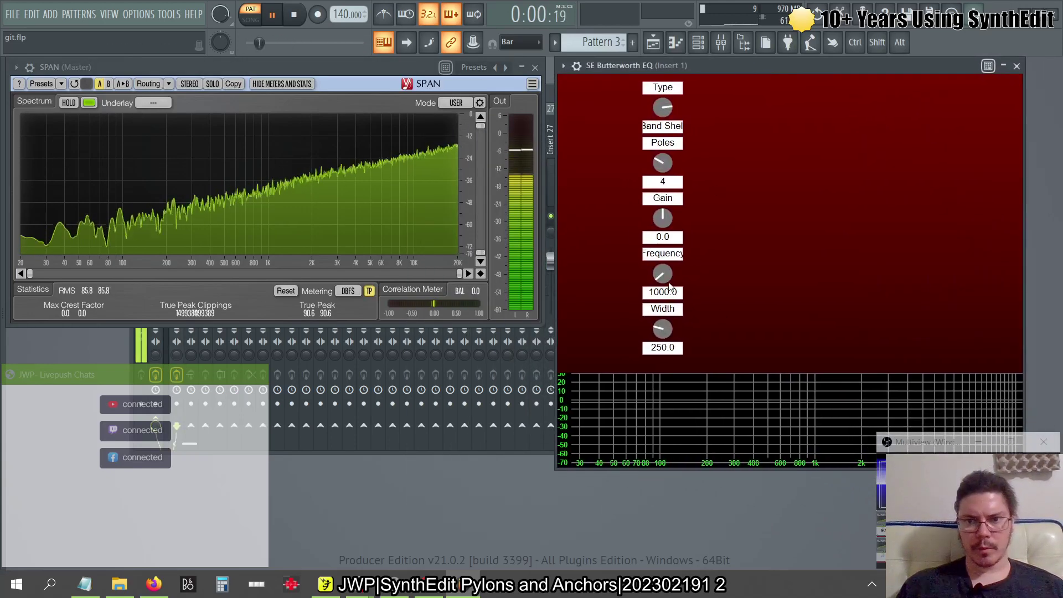
- Lower the EQ gain to -30.0 and try pole counts of 5, 9 and 11, finishing at 7 poles
{"action": "left_click_drag", "start_coordinate": [664, 238], "coordinate": [663, 297]}
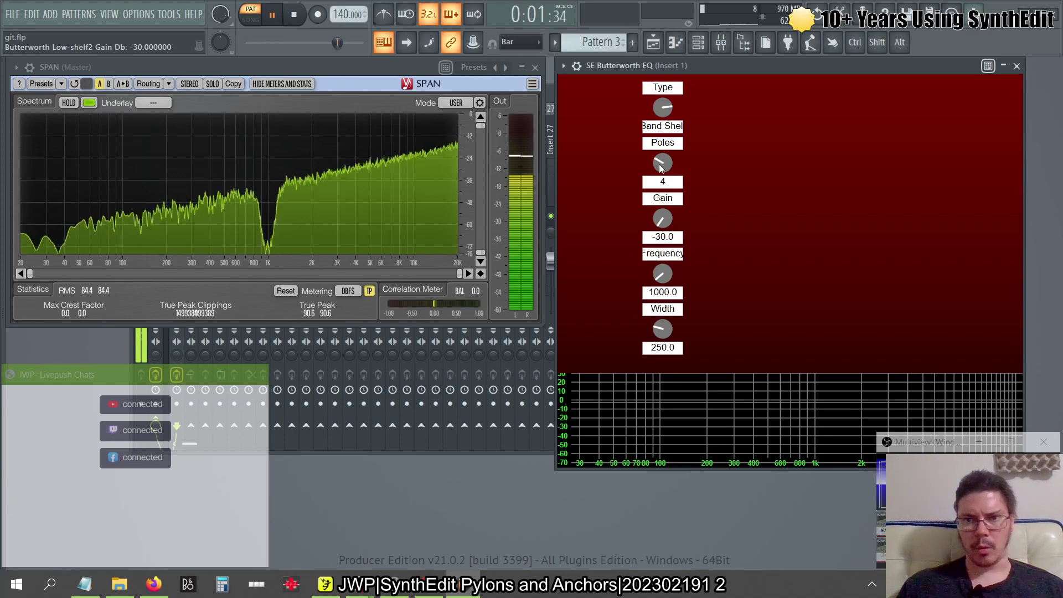
{"action": "scroll", "coordinate": [663, 166], "scroll_direction": "up", "scroll_amount": 1}
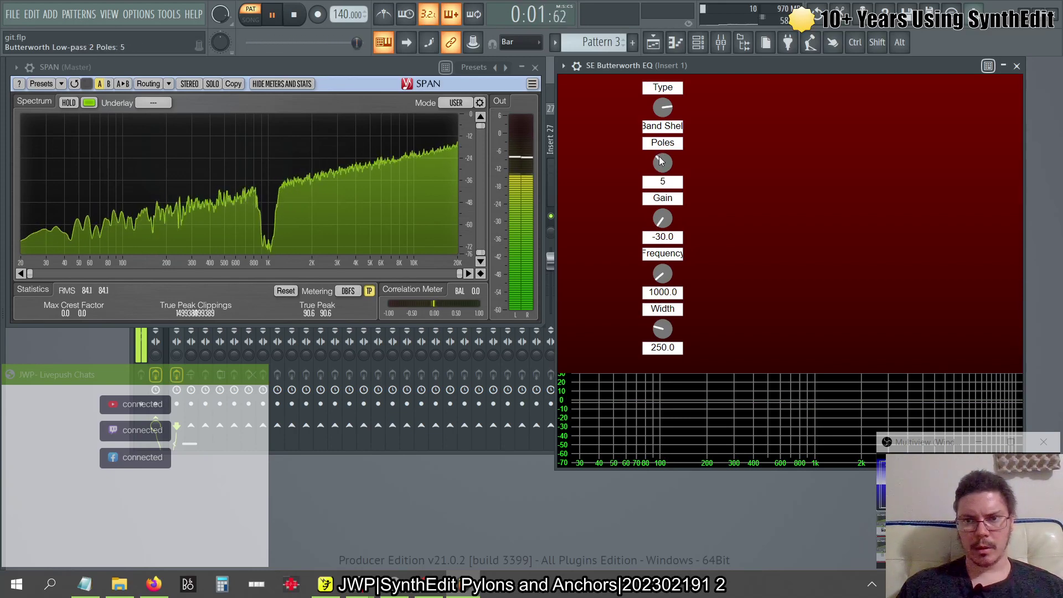
{"action": "scroll", "coordinate": [662, 164], "scroll_direction": "up", "scroll_amount": 6}
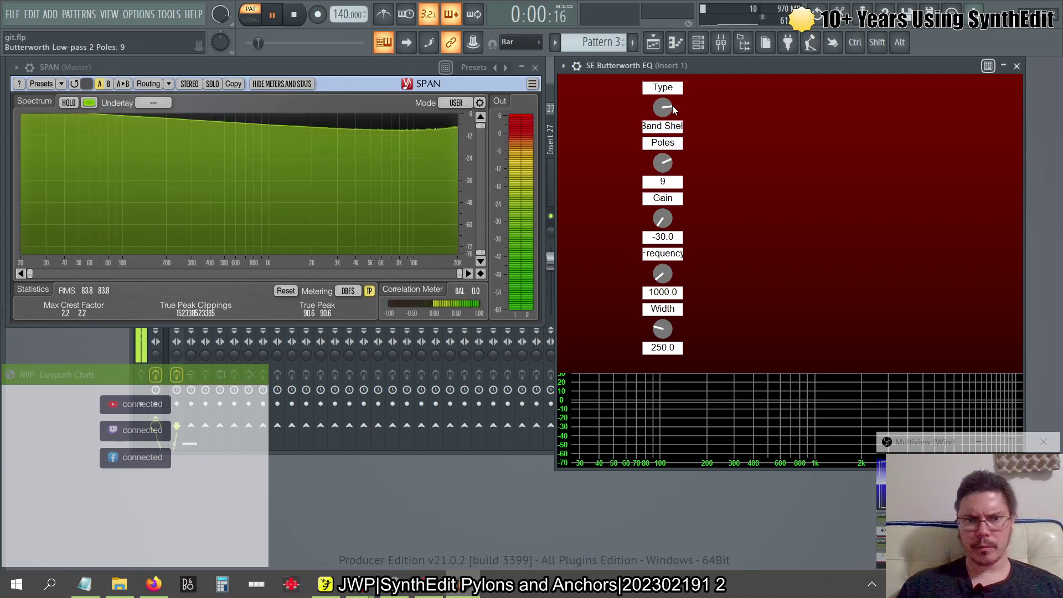
{"action": "left_click_drag", "start_coordinate": [678, 90], "coordinate": [675, 110]}
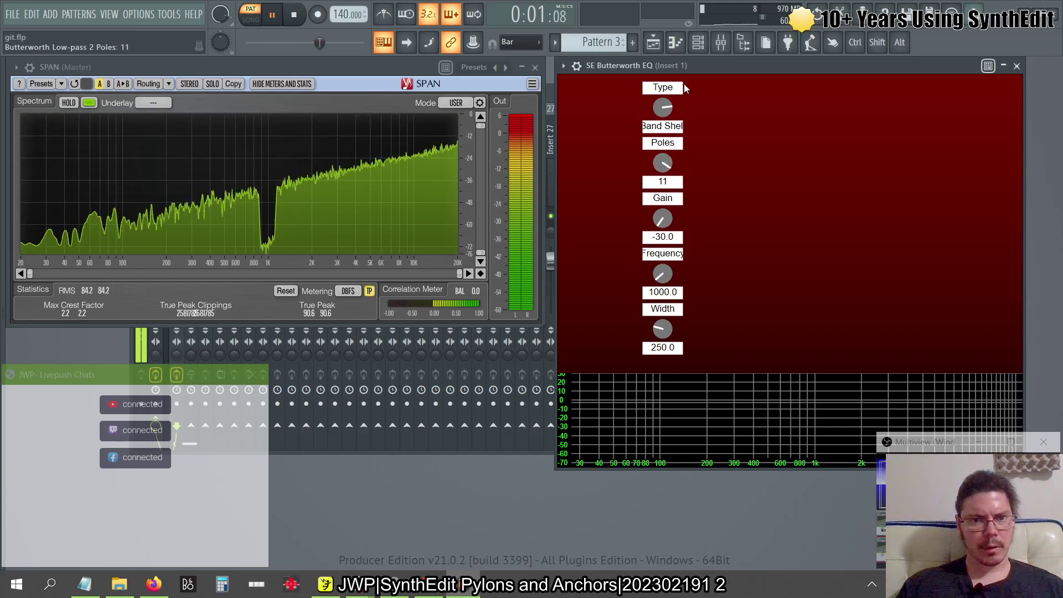
{"action": "left_click_drag", "start_coordinate": [683, 84], "coordinate": [688, 164]}
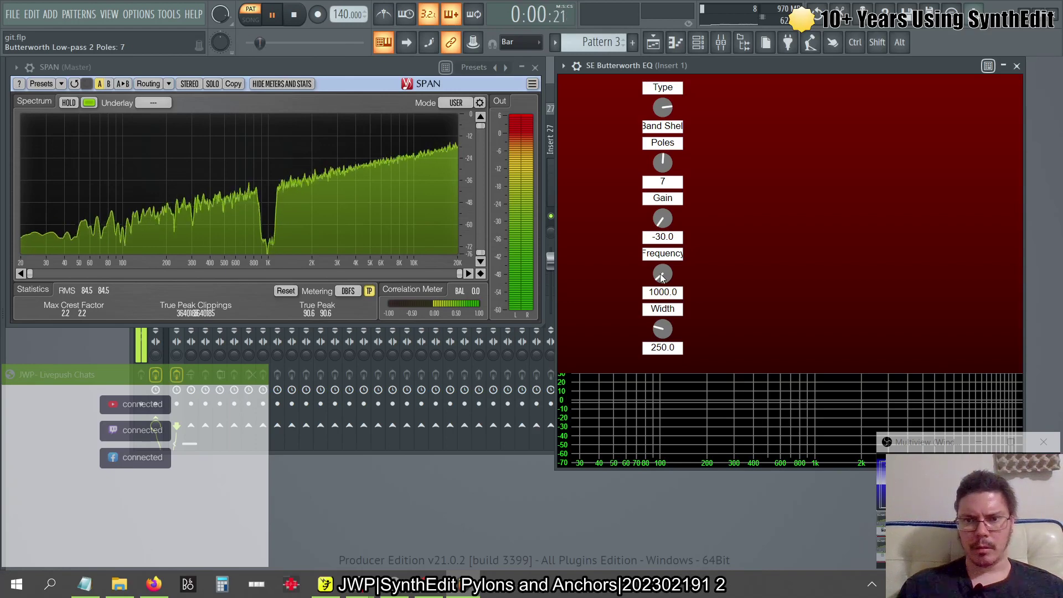
- Raise the band shelf's frequency to about 2438.6 Hz and narrow its width to about 57.5 Hz
{"action": "mouse_move", "coordinate": [662, 276]}
{"action": "left_mouse_down"}
{"action": "mouse_move", "coordinate": [657, 254]}
{"action": "mouse_move", "coordinate": [658, 269]}
{"action": "left_mouse_up"}
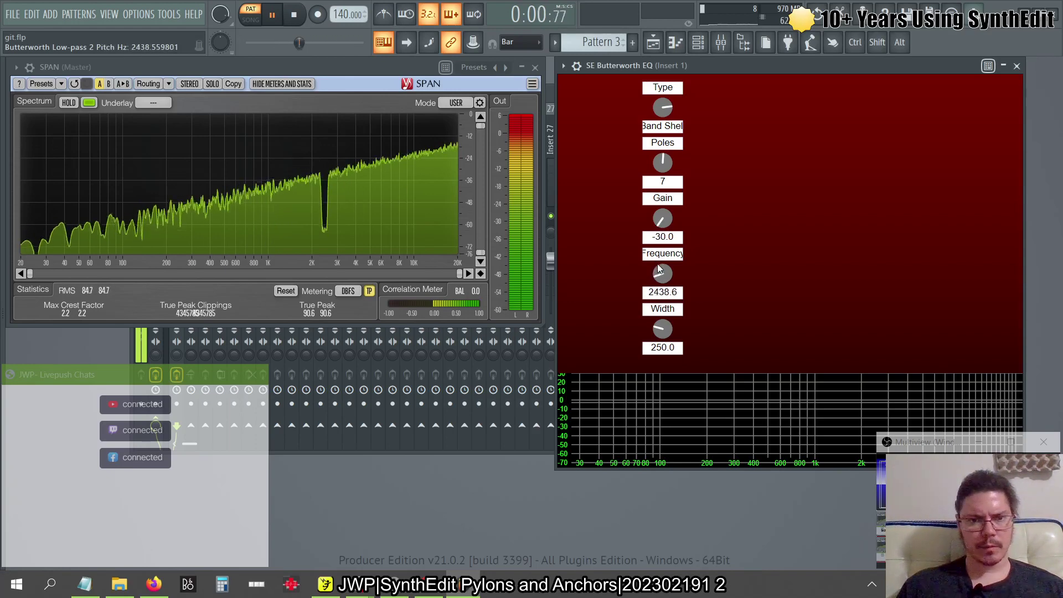
{"action": "left_click_drag", "start_coordinate": [663, 329], "coordinate": [666, 362]}
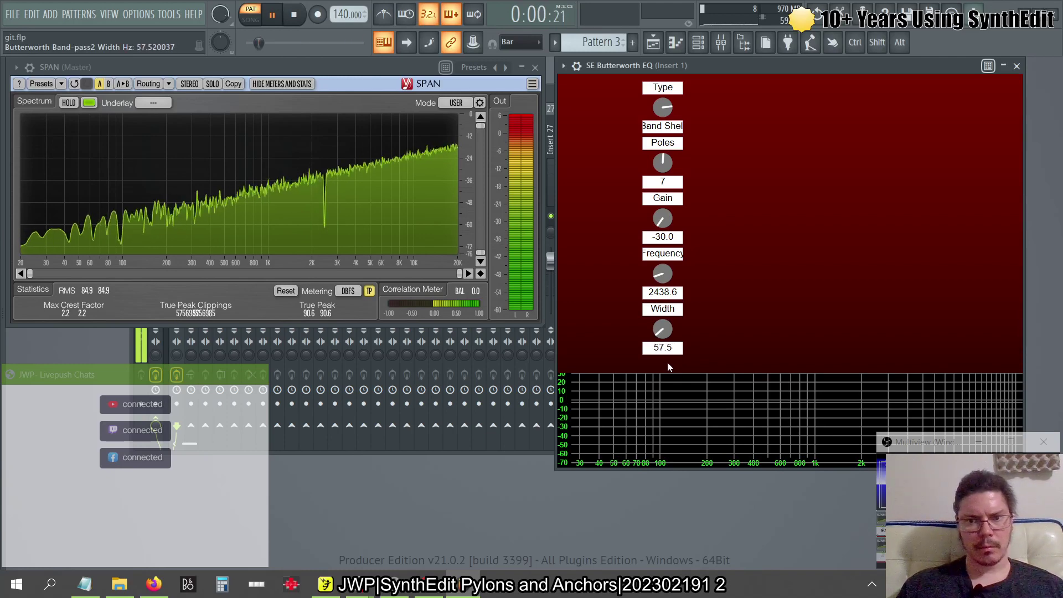
- Set the band shelf's frequency to 250 Hz and reduce its width to 10 Hz
{"action": "left_click", "coordinate": [663, 292]}
{"action": "type", "text": "25"}
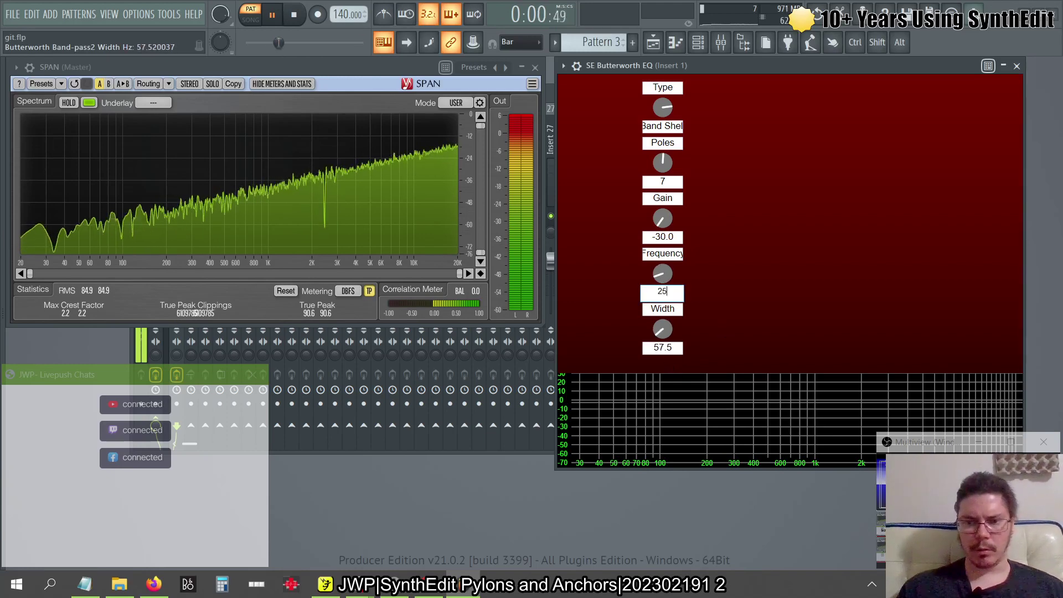
{"action": "type", "text": "0"}
{"action": "key", "text": "Return"}
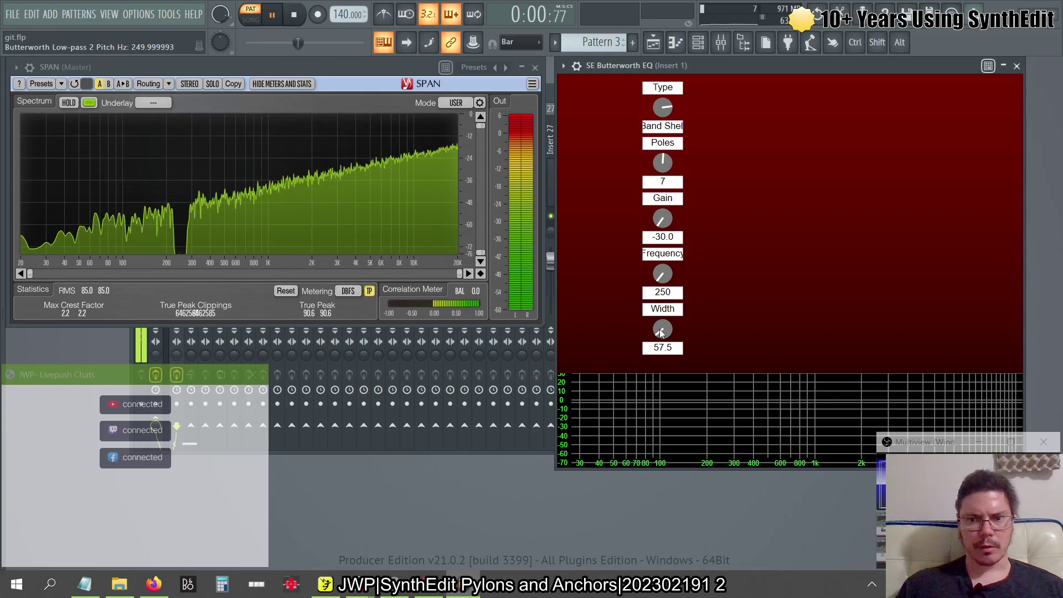
{"action": "left_click_drag", "start_coordinate": [660, 332], "coordinate": [662, 382]}
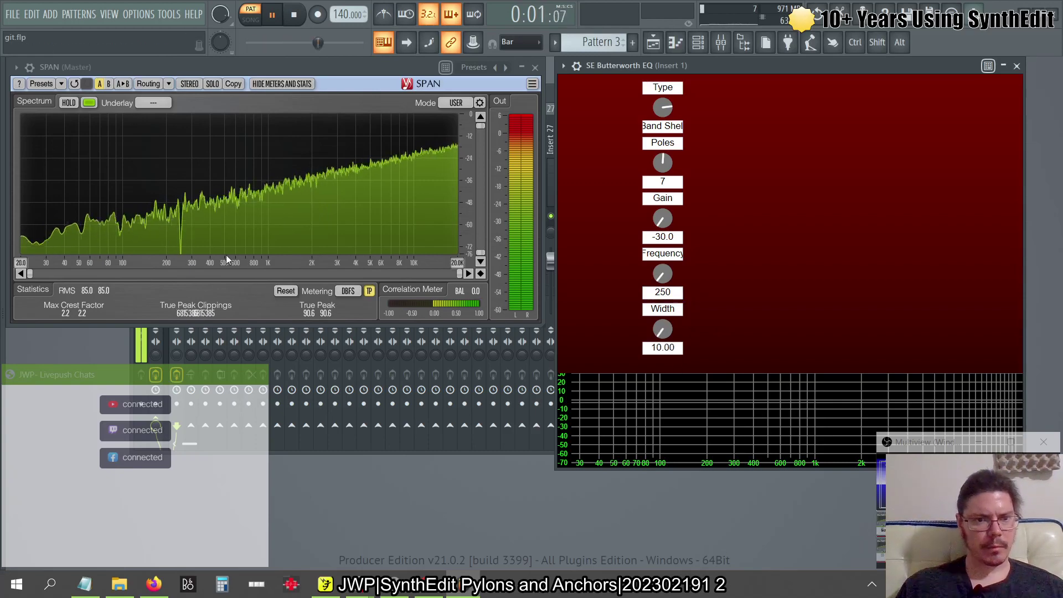
- Set the band shelf's frequency to 50 Hz and raise its gain to 30.0
{"action": "double_click", "coordinate": [663, 297]}
{"action": "type", "text": "50"}
{"action": "key", "text": "Return"}
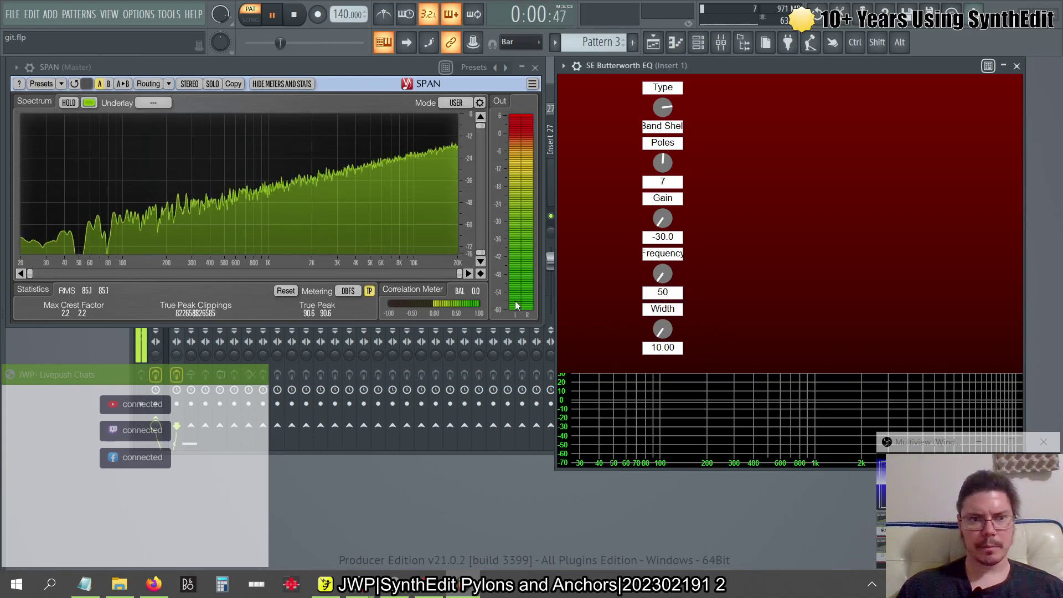
{"action": "left_click_drag", "start_coordinate": [662, 219], "coordinate": [663, 51]}
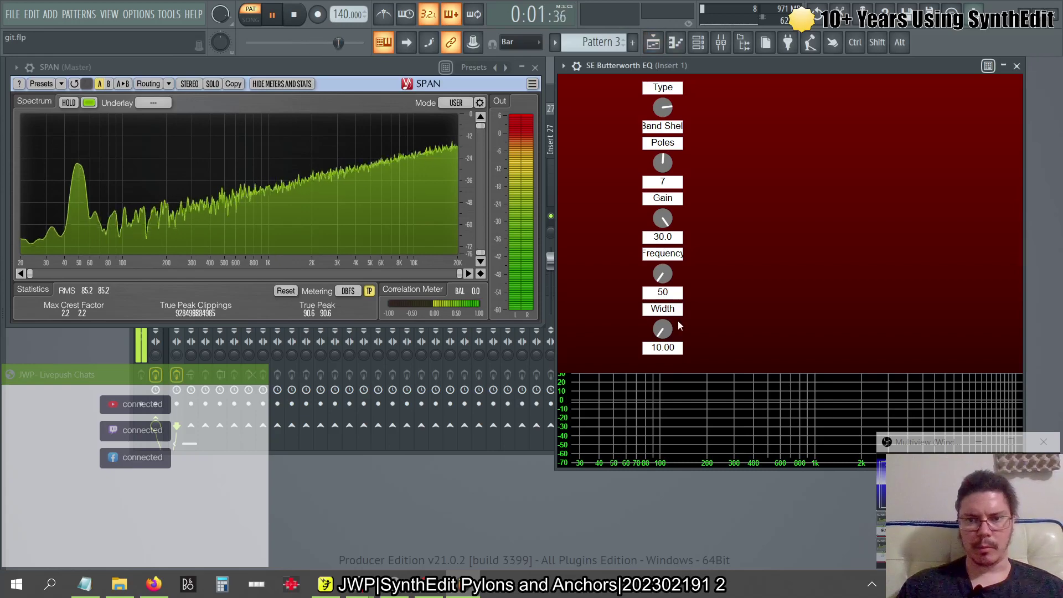
- Move the boosted band to a frequency of 80 Hz
{"action": "left_click", "coordinate": [665, 293]}
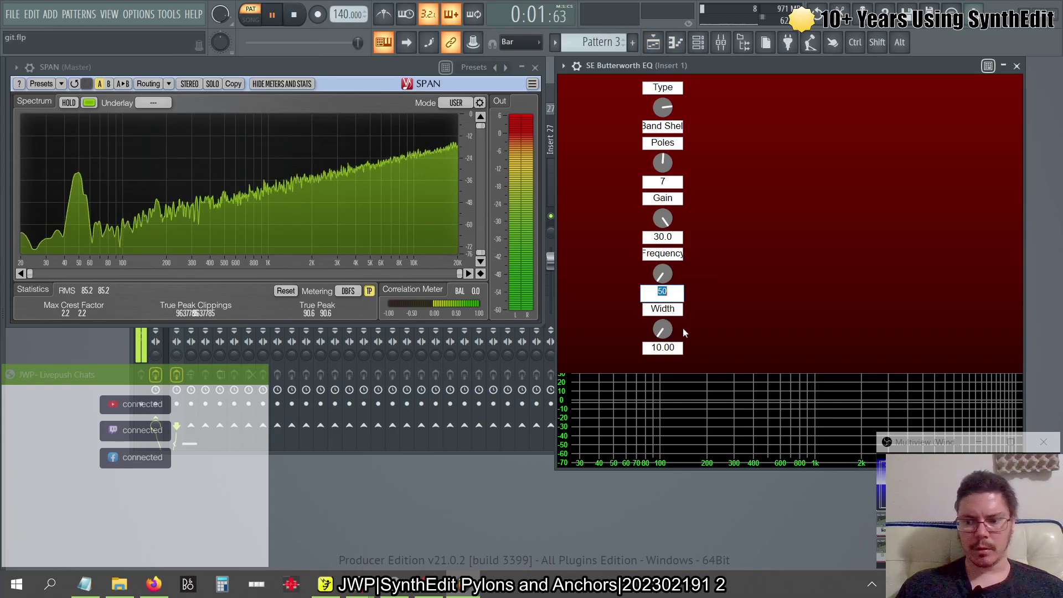
{"action": "type", "text": "80"}
{"action": "key", "text": "Return"}
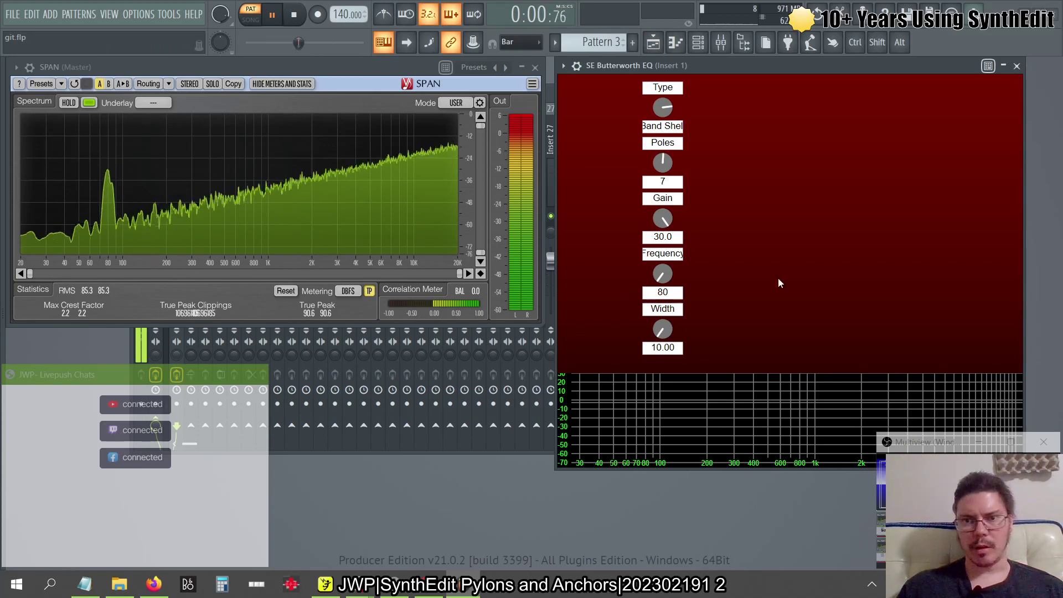
- Briefly unmute the Master track in the mixer, mute it again, and return to the EQ and SPAN windows
{"action": "left_click", "coordinate": [550, 94]}
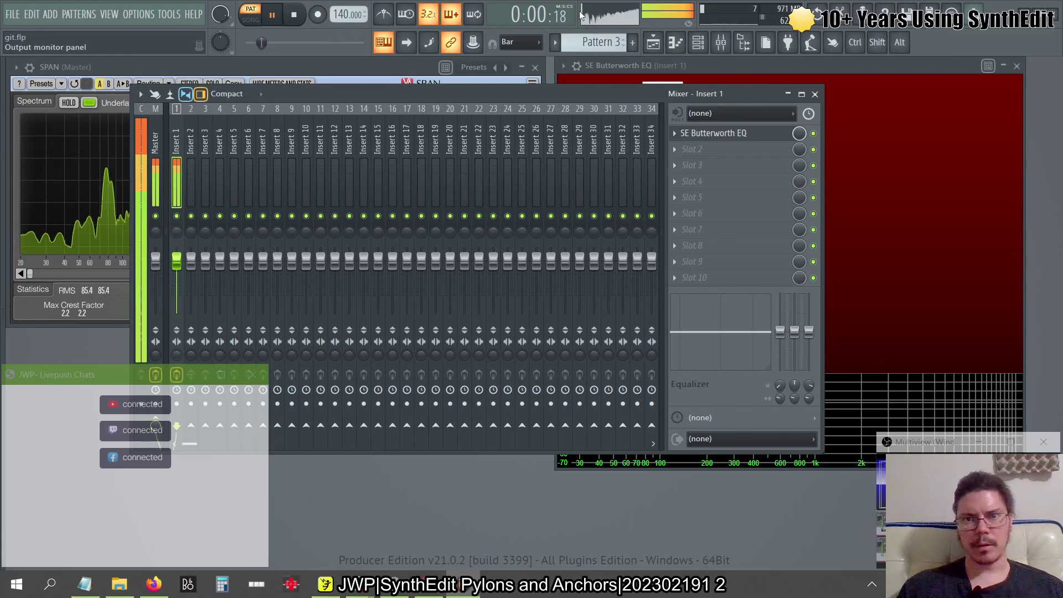
{"action": "left_click", "coordinate": [156, 216]}
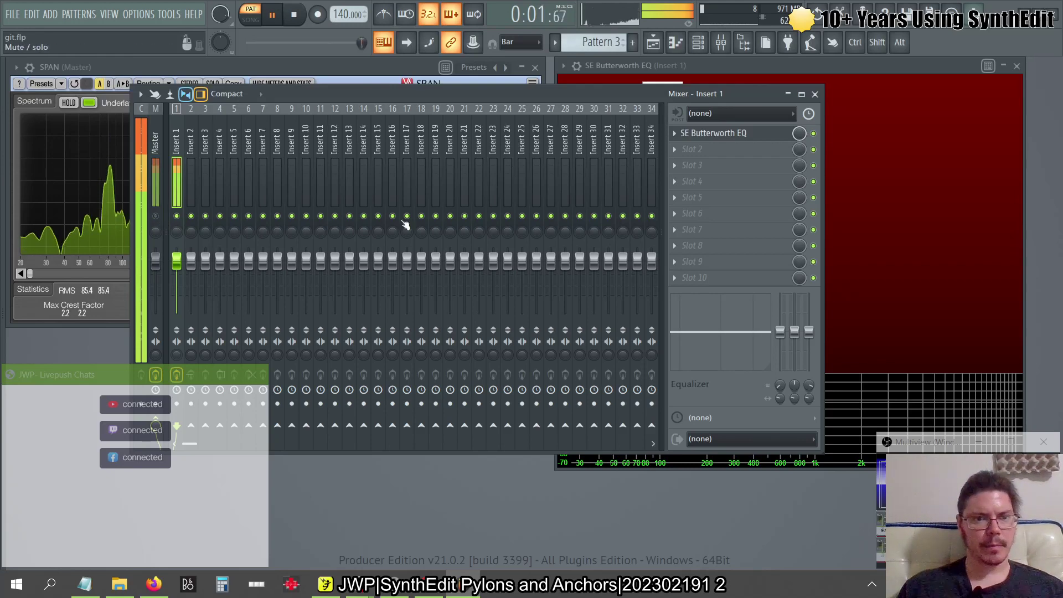
{"action": "left_click", "coordinate": [886, 114]}
{"action": "left_click", "coordinate": [368, 68]}
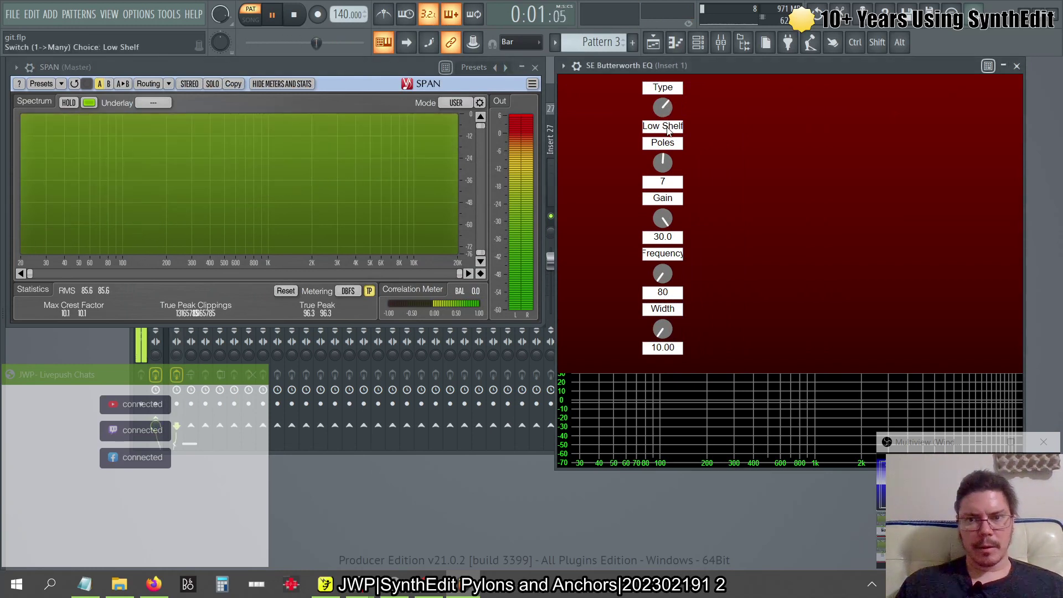
- Switch the EQ's filter type through Low Shelf to Band Pass and stop playback
{"action": "left_click_drag", "start_coordinate": [667, 107], "coordinate": [681, 190]}
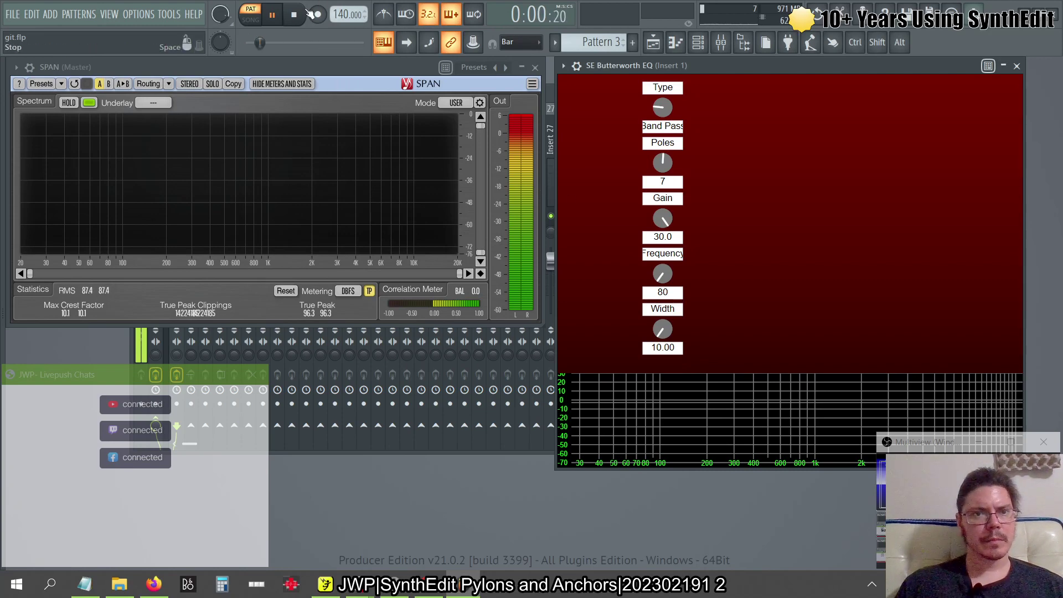
{"action": "key", "text": "space"}
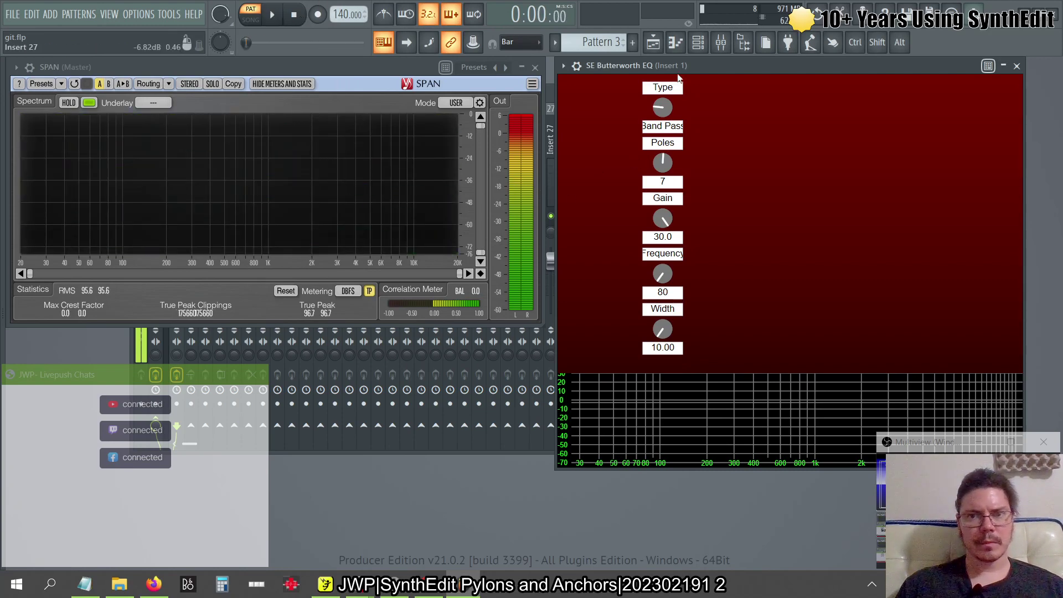
- Briefly bring up the mixer showing Insert 1, then return to the SPAN and Butterworth EQ windows
{"action": "left_click", "coordinate": [721, 42]}
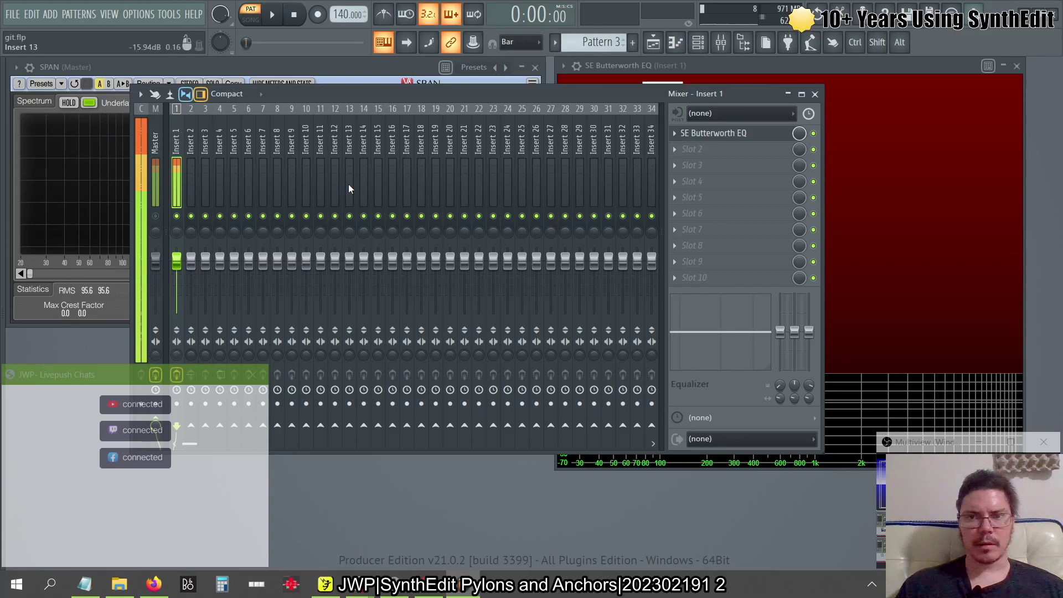
{"action": "left_click", "coordinate": [892, 191]}
{"action": "left_click", "coordinate": [527, 92]}
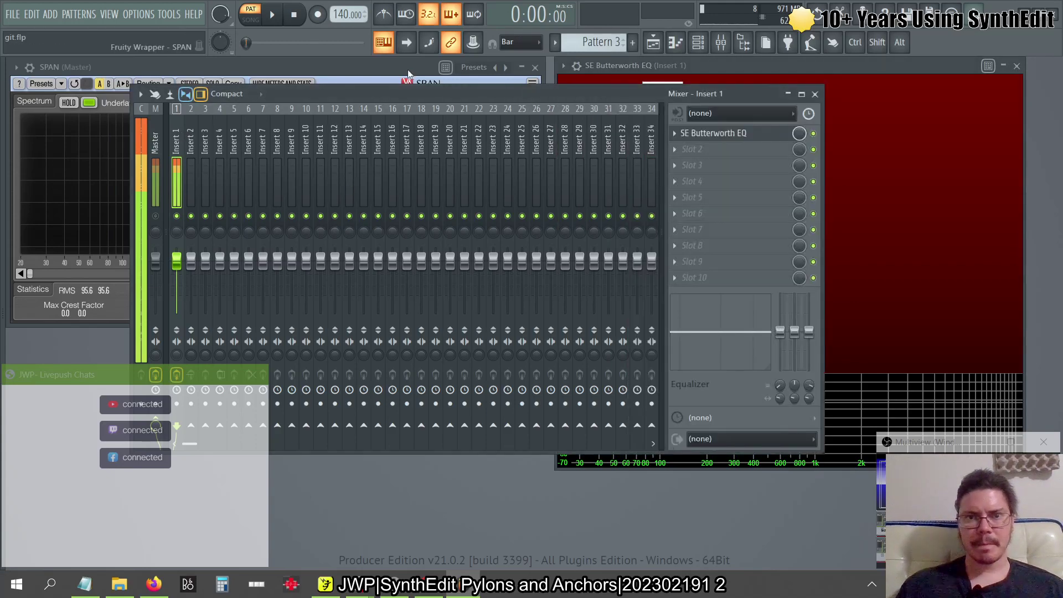
{"action": "left_click", "coordinate": [407, 68]}
{"action": "left_click", "coordinate": [914, 138]}
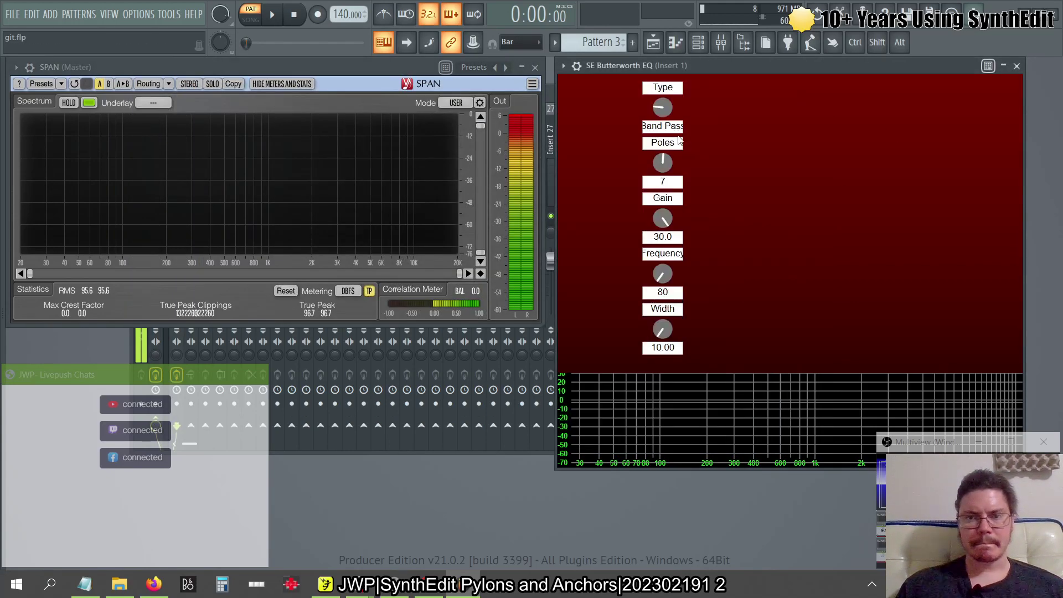
- Set the EQ's filter type to High Shelf and start playback
{"action": "left_click_drag", "start_coordinate": [664, 109], "coordinate": [661, 5]}
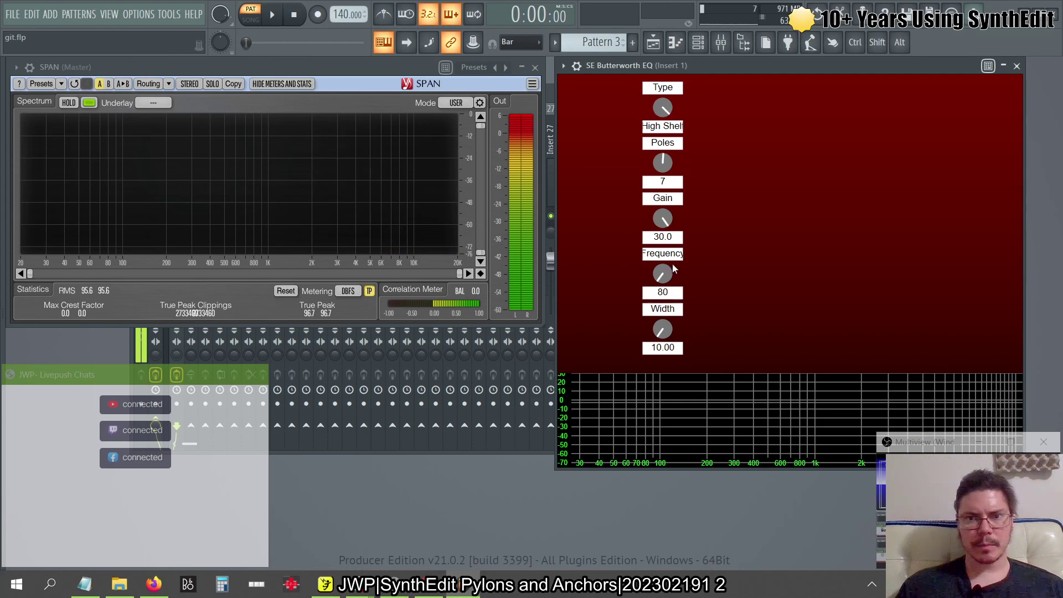
{"action": "key", "text": "space"}
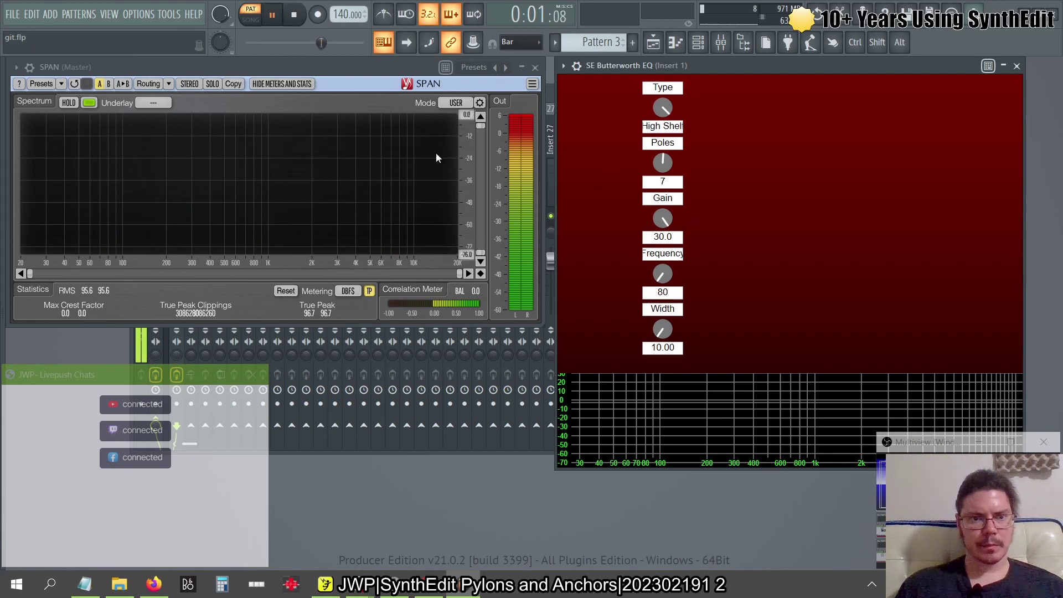
- Reload the Butterworth EQ plugin from its wrapper settings and return to the plugin editor
{"action": "left_click", "coordinate": [577, 65]}
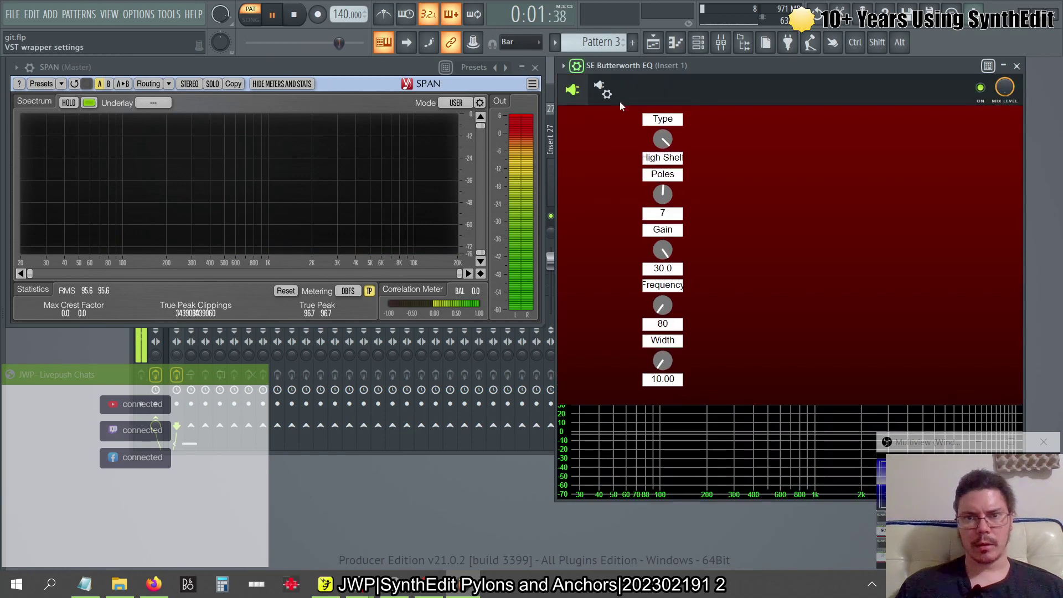
{"action": "left_click", "coordinate": [606, 91]}
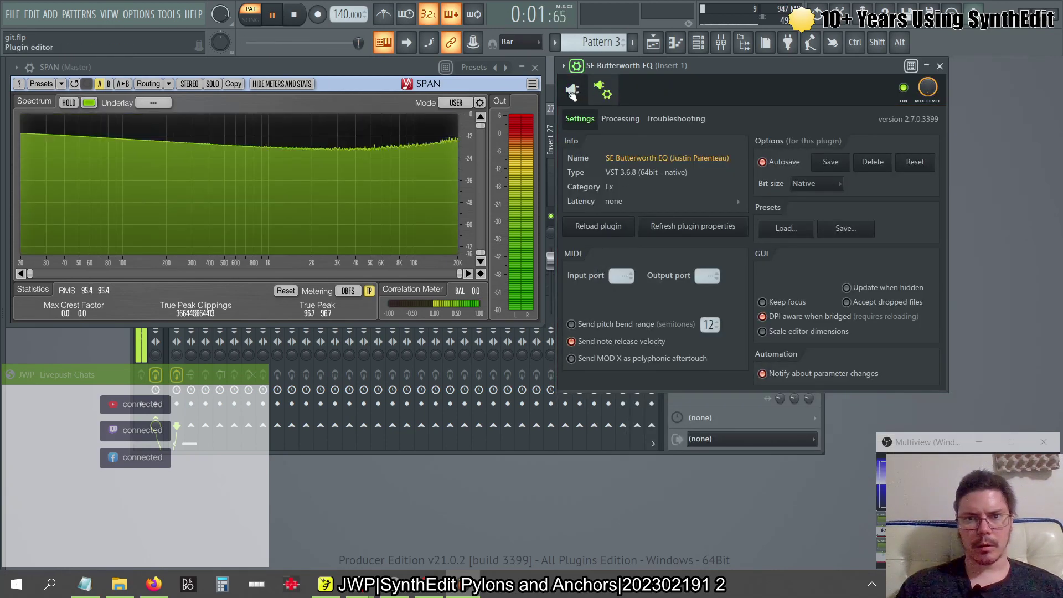
{"action": "left_click", "coordinate": [572, 92]}
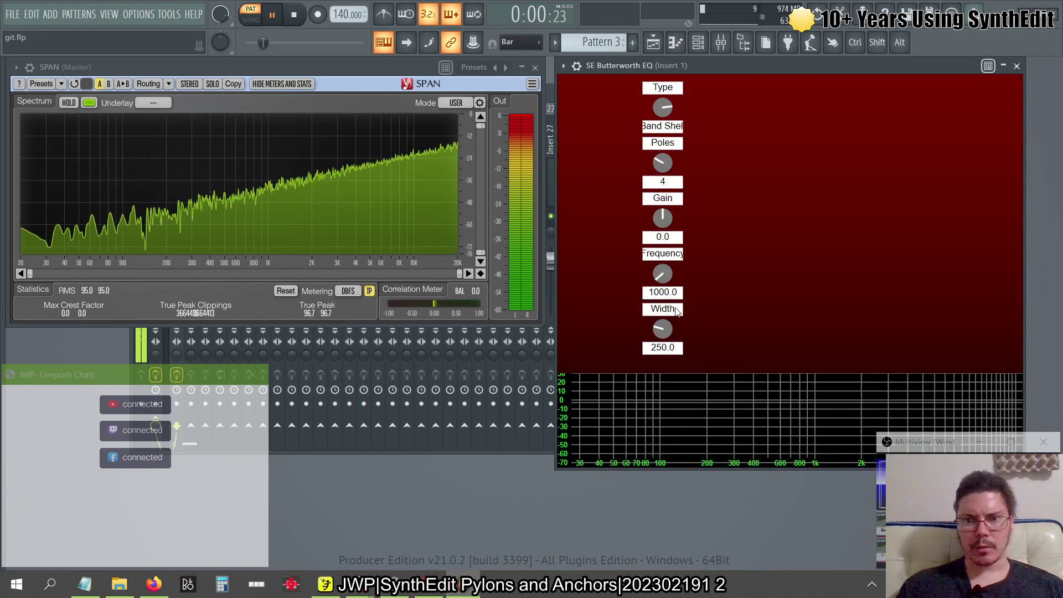
- Set the EQ to High Shelf with 12 poles and a gain of 26.9, then stop playback
{"action": "left_click", "coordinate": [662, 126]}
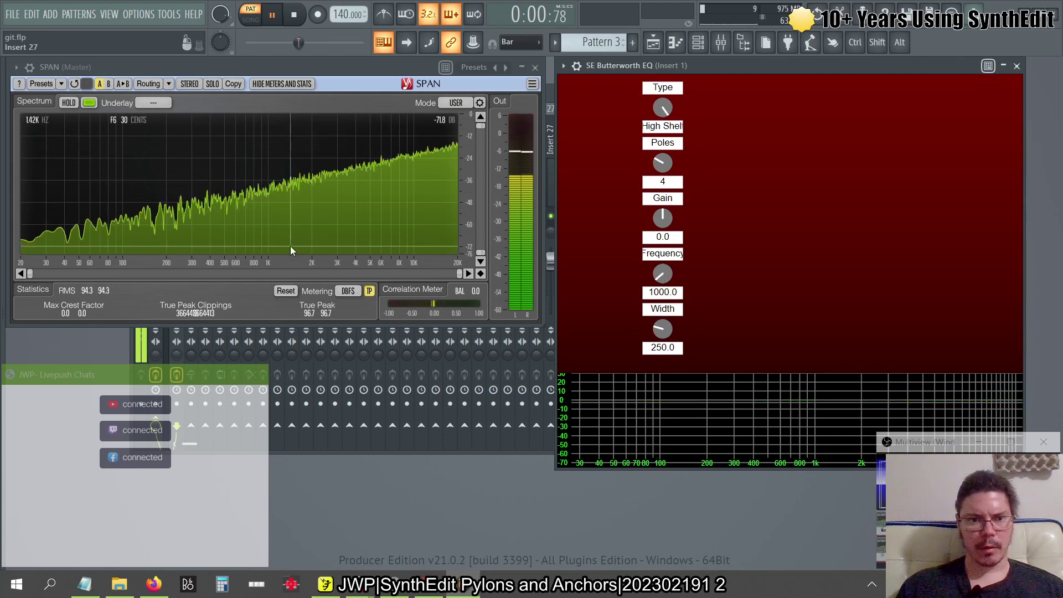
{"action": "left_click_drag", "start_coordinate": [664, 219], "coordinate": [643, 117]}
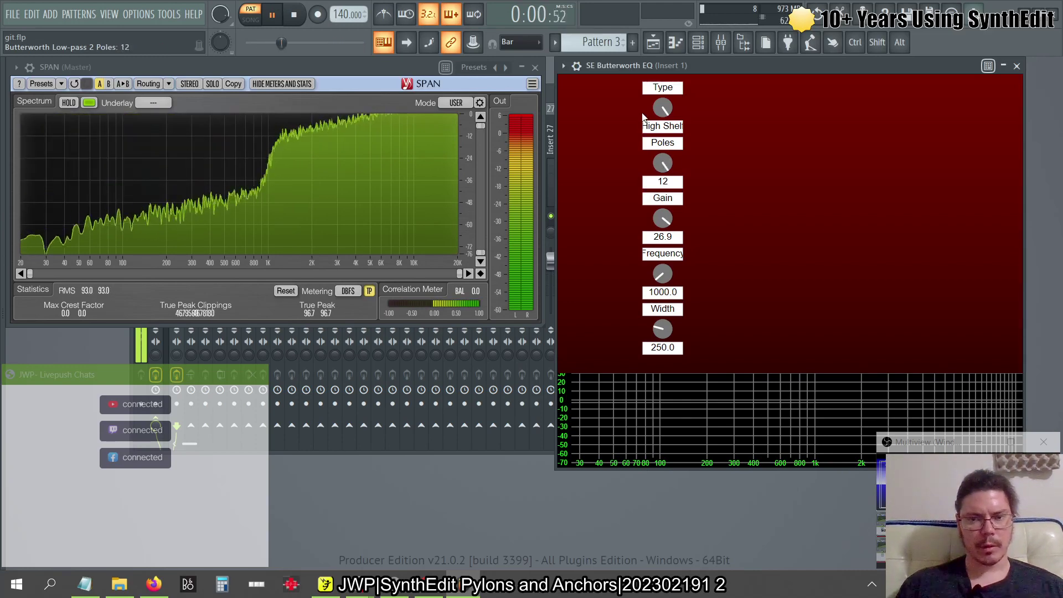
{"action": "left_click", "coordinate": [298, 24]}
- Look at the mixer, return to the EQ, and drop its poles to 4 before restoring them to 12
{"action": "left_click", "coordinate": [721, 44]}
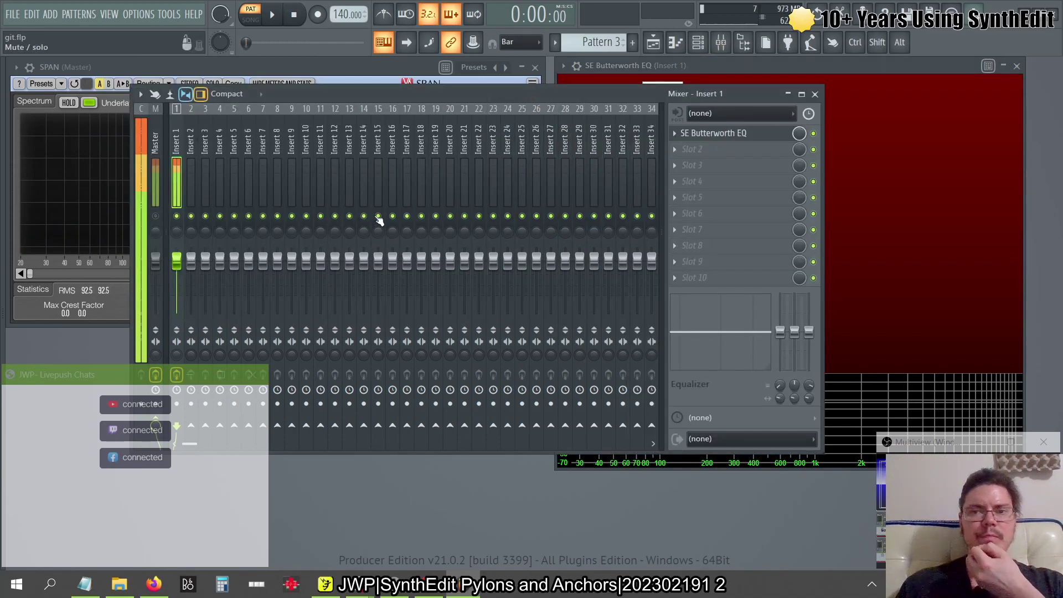
{"action": "left_click", "coordinate": [868, 206]}
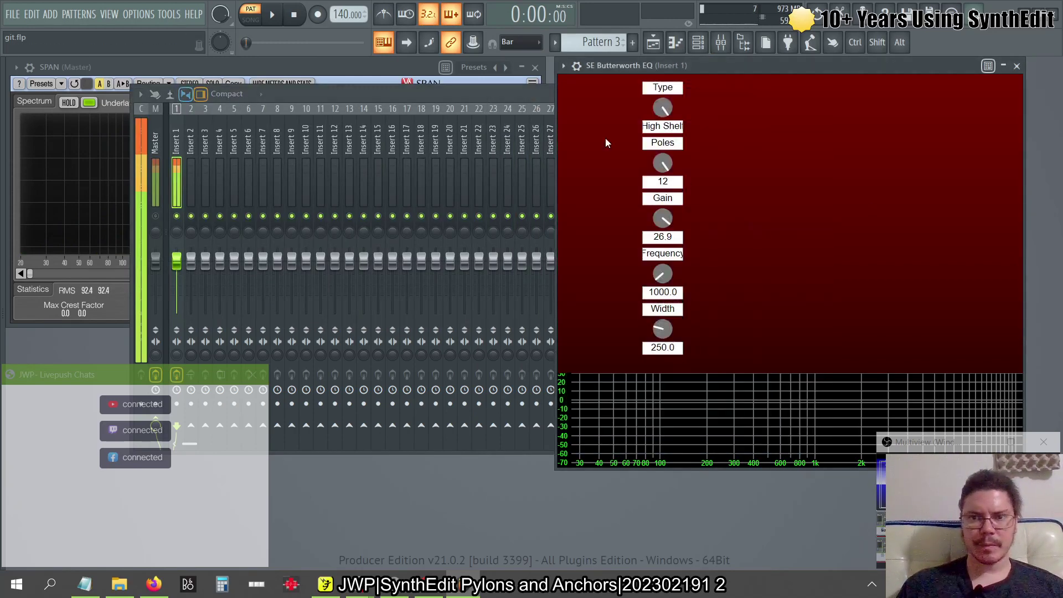
{"action": "left_click_drag", "start_coordinate": [666, 167], "coordinate": [671, 223]}
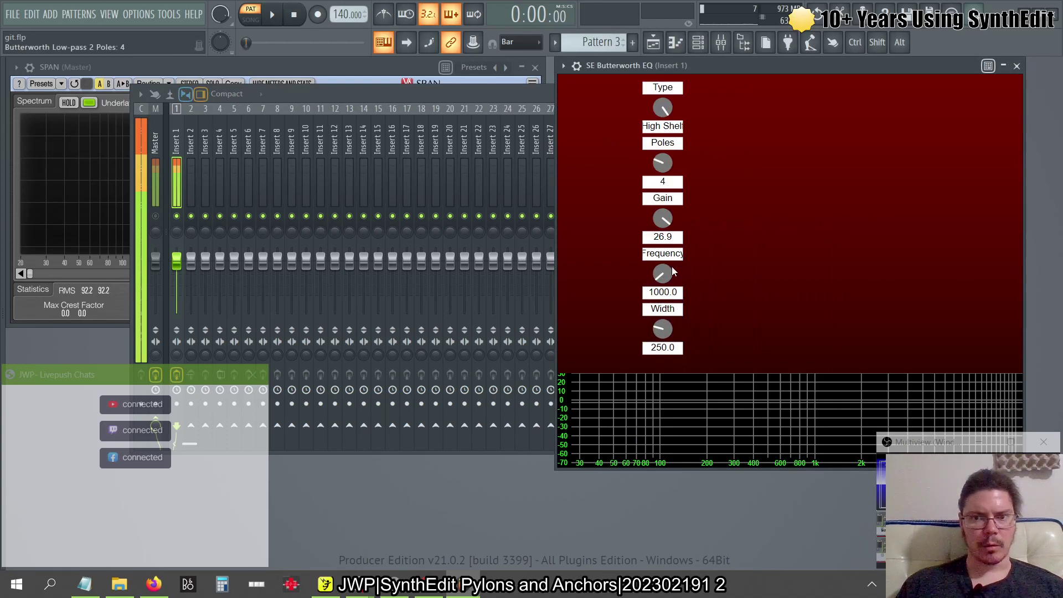
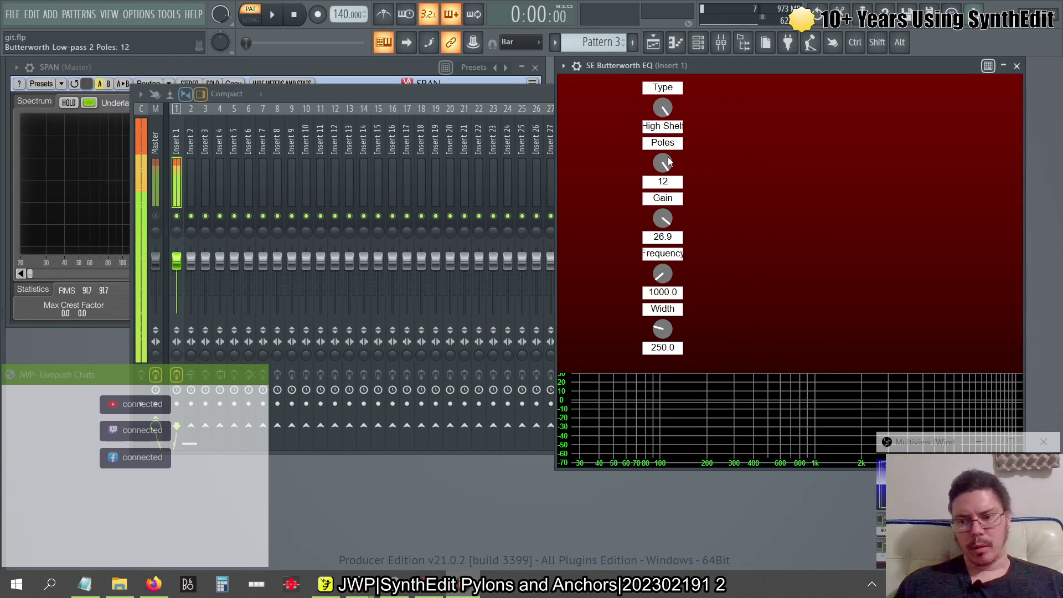
- Switch to SynthEdit and open the SE Butterworth EQ container's structure
{"action": "key", "text": "alt+Tab"}
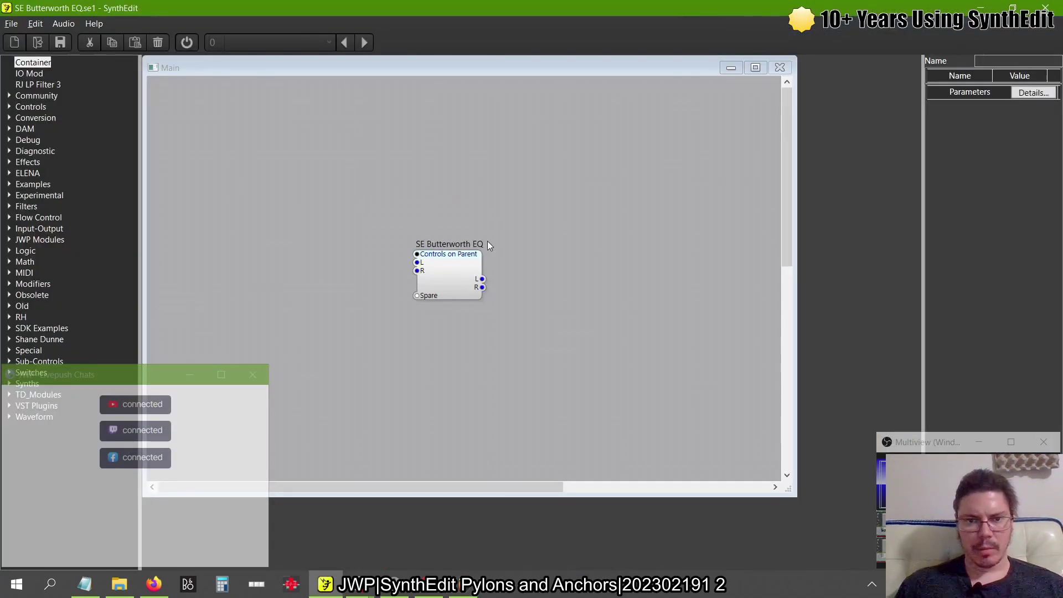
{"action": "double_click", "coordinate": [442, 274]}
{"action": "scroll", "coordinate": [382, 265], "scroll_direction": "up", "scroll_amount": 4}
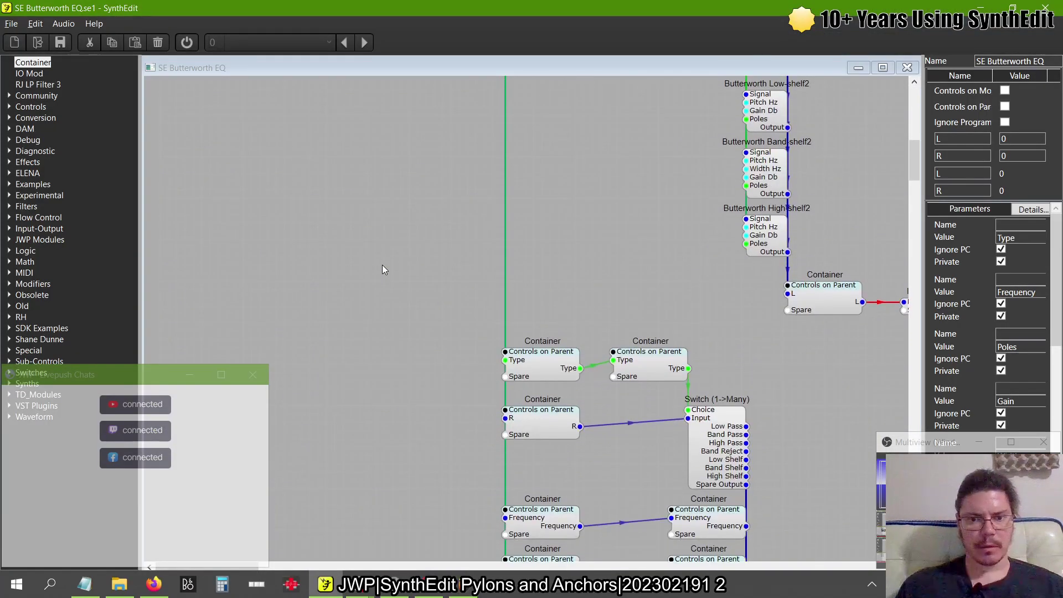
{"action": "scroll", "coordinate": [383, 264], "scroll_direction": "down", "scroll_amount": 10}
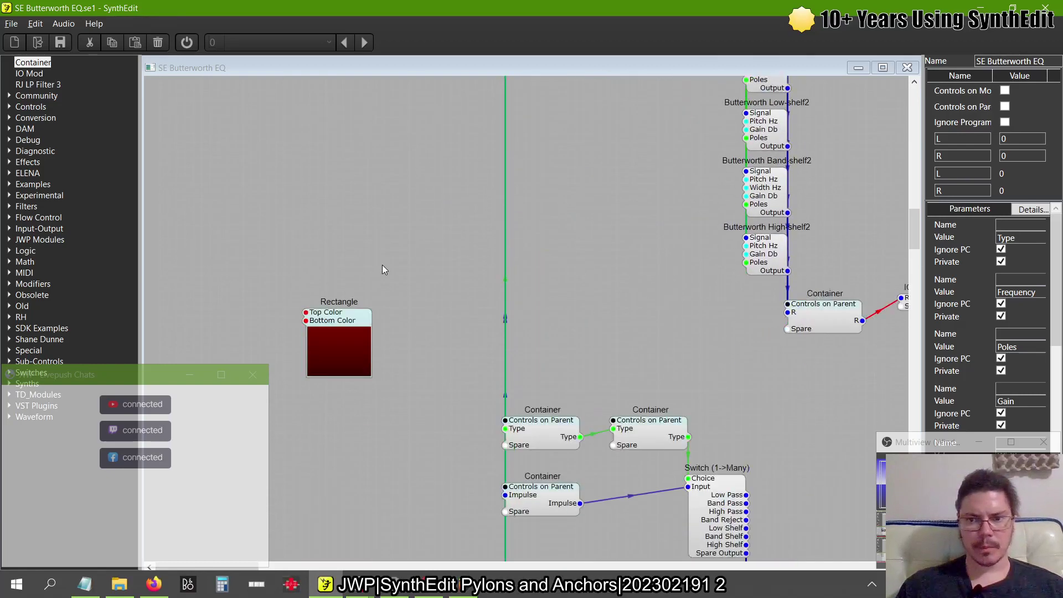
{"action": "scroll", "coordinate": [382, 265], "scroll_direction": "down", "scroll_amount": 5}
{"action": "key", "text": "alt+Tab"}
{"action": "key", "text": "alt+Tab"}
{"action": "key", "text": "alt+Tab"}
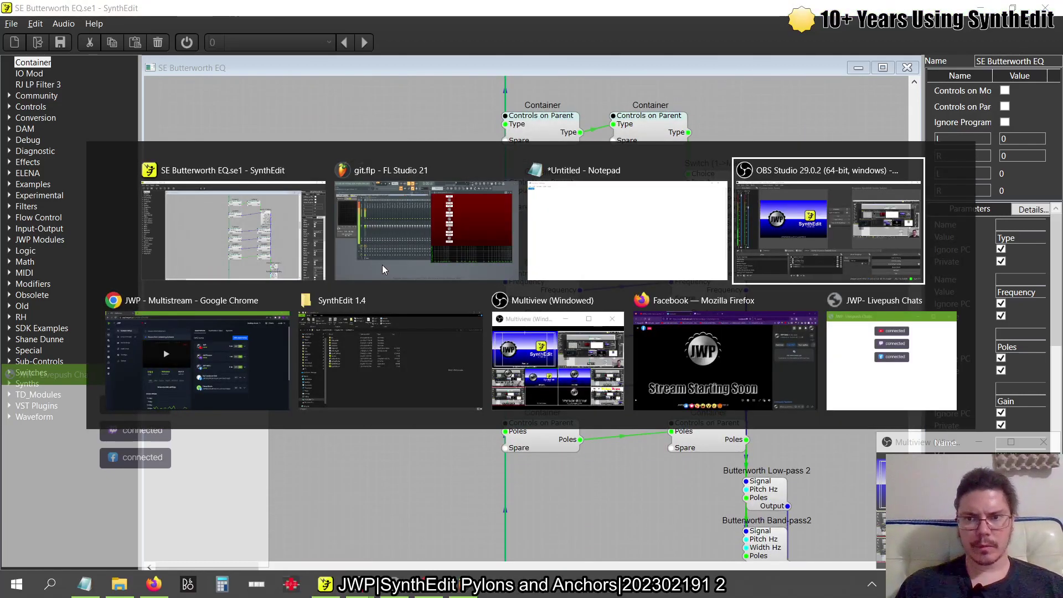
{"action": "key", "text": "alt+Tab"}
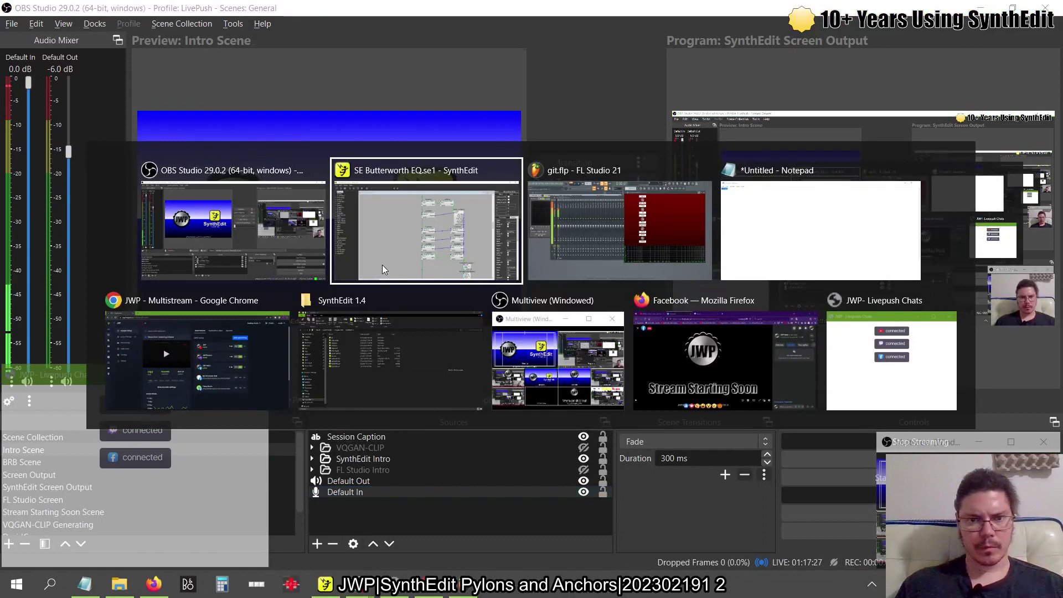
- Examine the Trigger To MIDI and impulse wiring and the Type, Poles, Gain and Frequency control containers
{"action": "scroll", "coordinate": [421, 296], "scroll_direction": "down", "scroll_amount": 10}
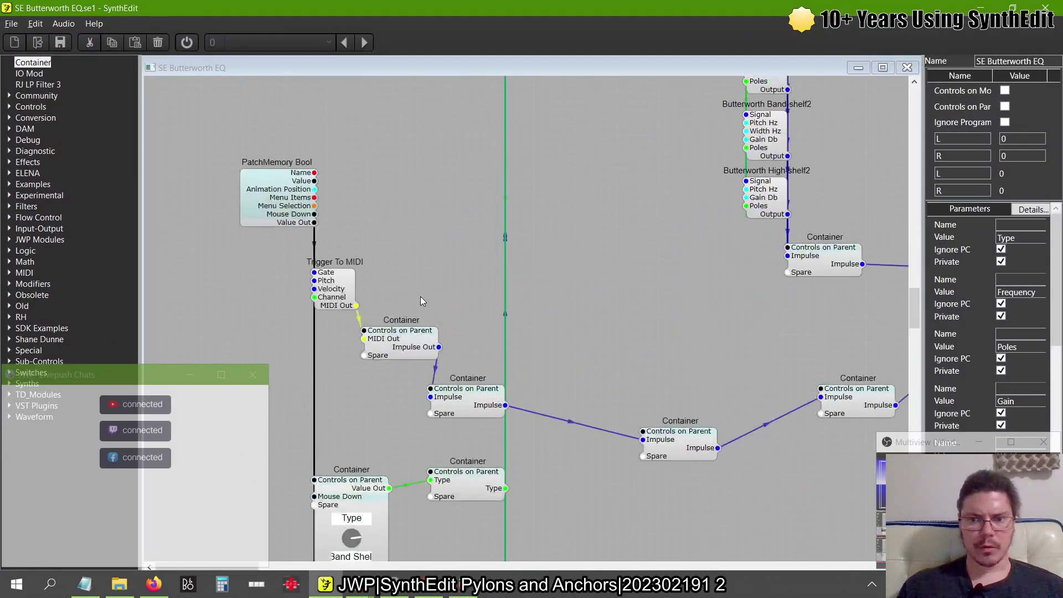
{"action": "scroll", "coordinate": [421, 301], "scroll_direction": "down", "scroll_amount": 5}
{"action": "scroll", "coordinate": [420, 301], "scroll_direction": "up", "scroll_amount": 4}
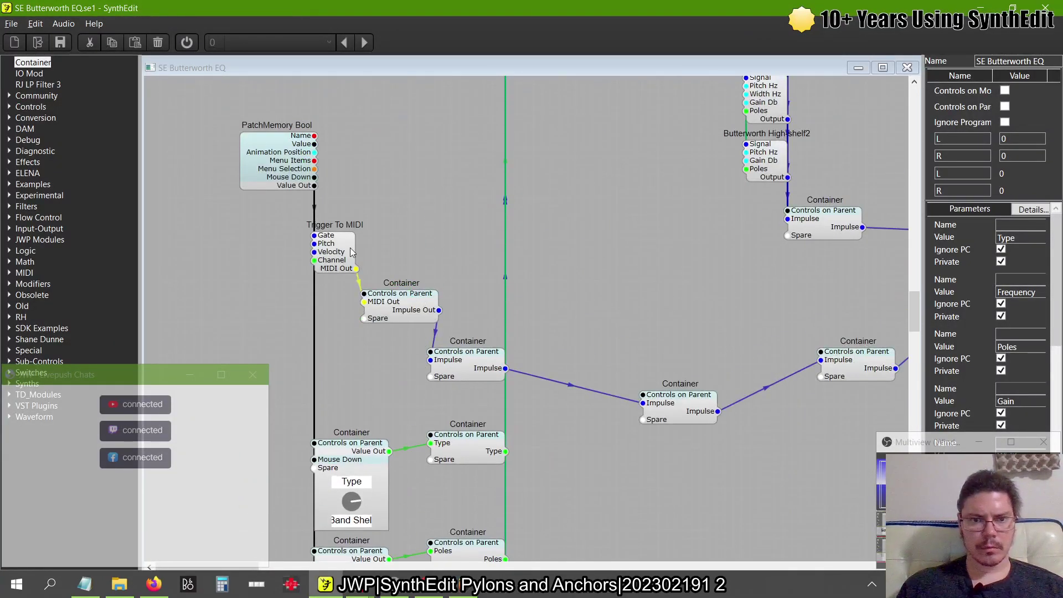
{"action": "scroll", "coordinate": [421, 230], "scroll_direction": "down", "scroll_amount": 6}
{"action": "scroll", "coordinate": [421, 230], "scroll_direction": "up", "scroll_amount": 9}
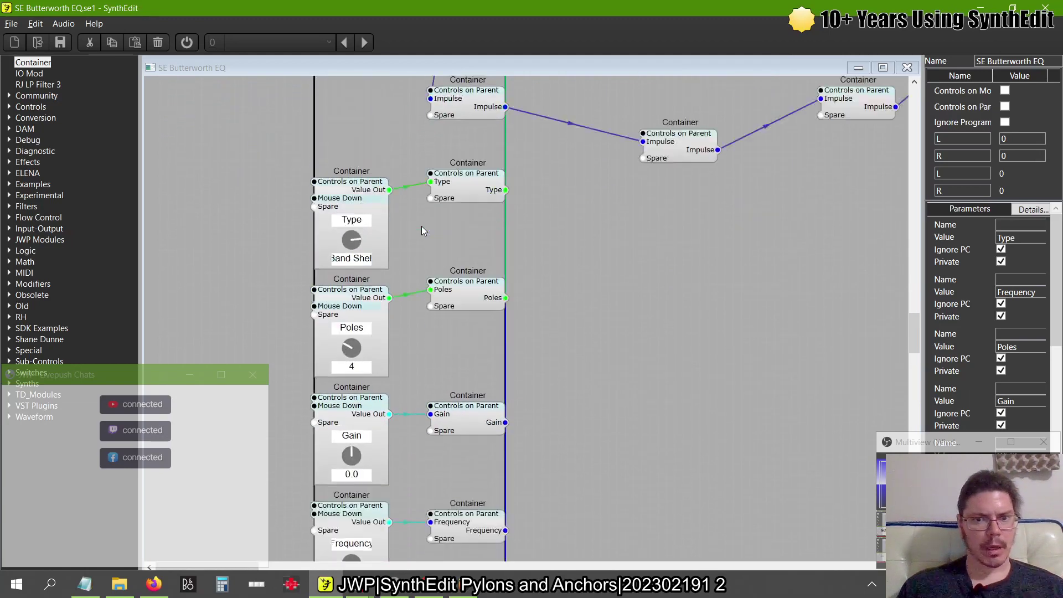
{"action": "scroll", "coordinate": [421, 230], "scroll_direction": "up", "scroll_amount": 5}
{"action": "scroll", "coordinate": [420, 230], "scroll_direction": "down", "scroll_amount": 6}
- Examine the left channel's type switch and its frequency, width, gain and poles containers
{"action": "scroll", "coordinate": [421, 231], "scroll_direction": "up", "scroll_amount": 9}
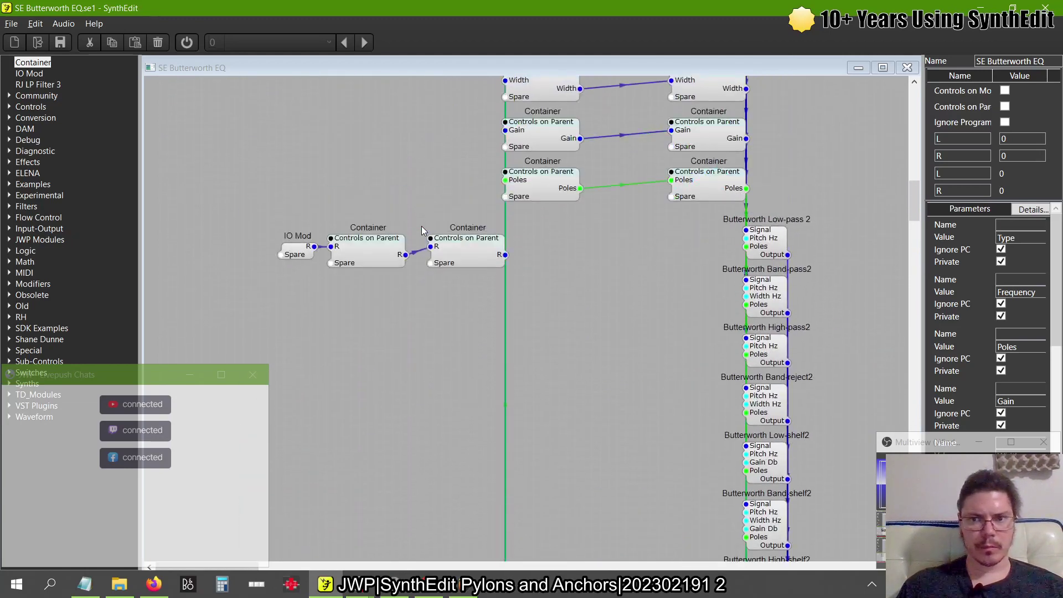
{"action": "scroll", "coordinate": [421, 230], "scroll_direction": "up", "scroll_amount": 3}
{"action": "scroll", "coordinate": [421, 230], "scroll_direction": "down", "scroll_amount": 9}
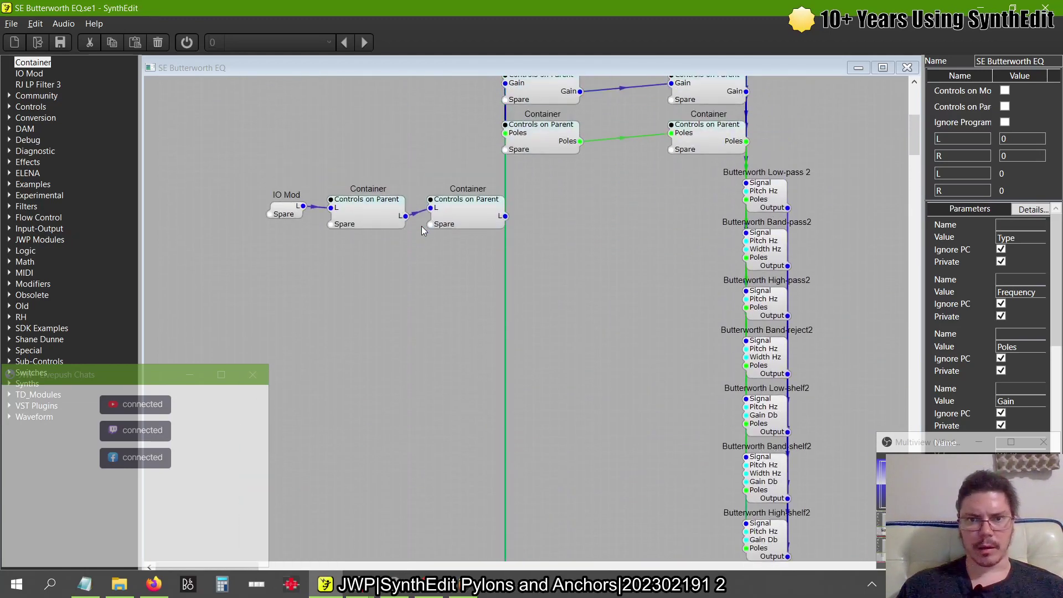
{"action": "scroll", "coordinate": [422, 230], "scroll_direction": "up", "scroll_amount": 5}
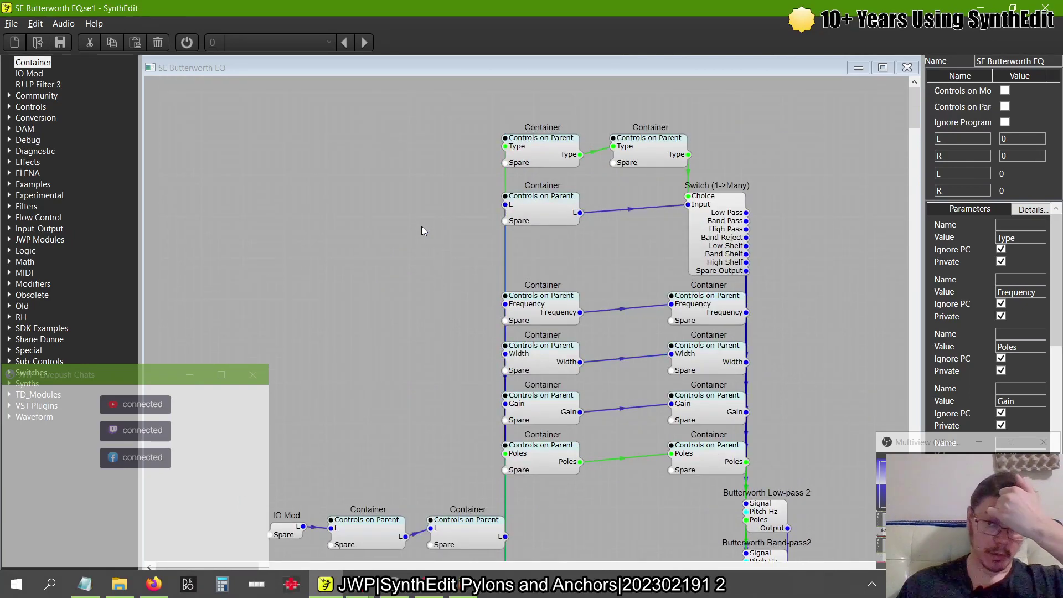
{"action": "scroll", "coordinate": [422, 229], "scroll_direction": "down", "scroll_amount": 5}
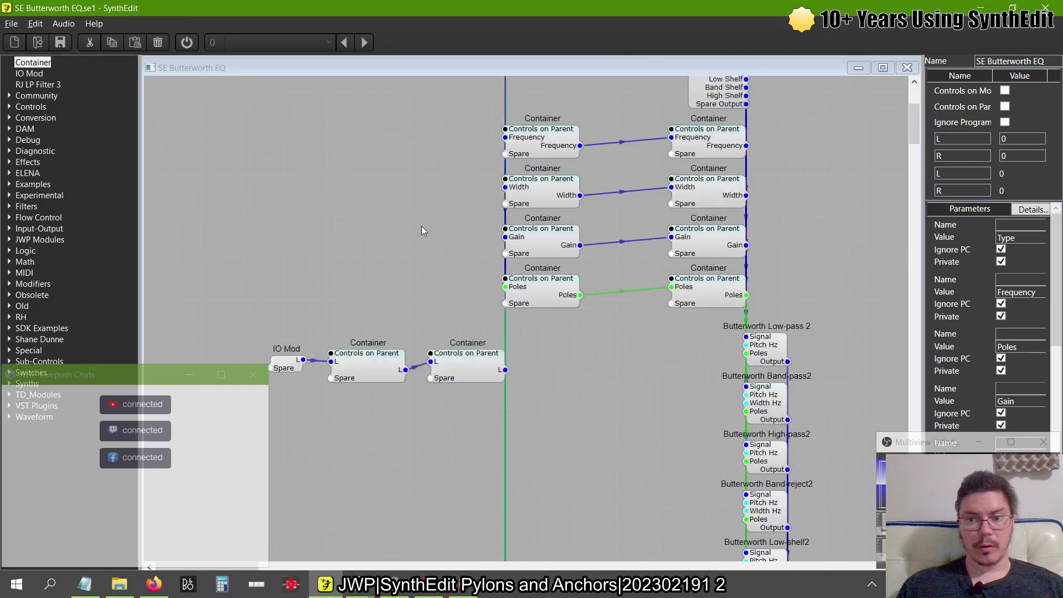
{"action": "scroll", "coordinate": [423, 230], "scroll_direction": "up", "scroll_amount": 9}
{"action": "scroll", "coordinate": [423, 230], "scroll_direction": "down", "scroll_amount": 5}
{"action": "scroll", "coordinate": [422, 228], "scroll_direction": "right", "scroll_amount": 8}
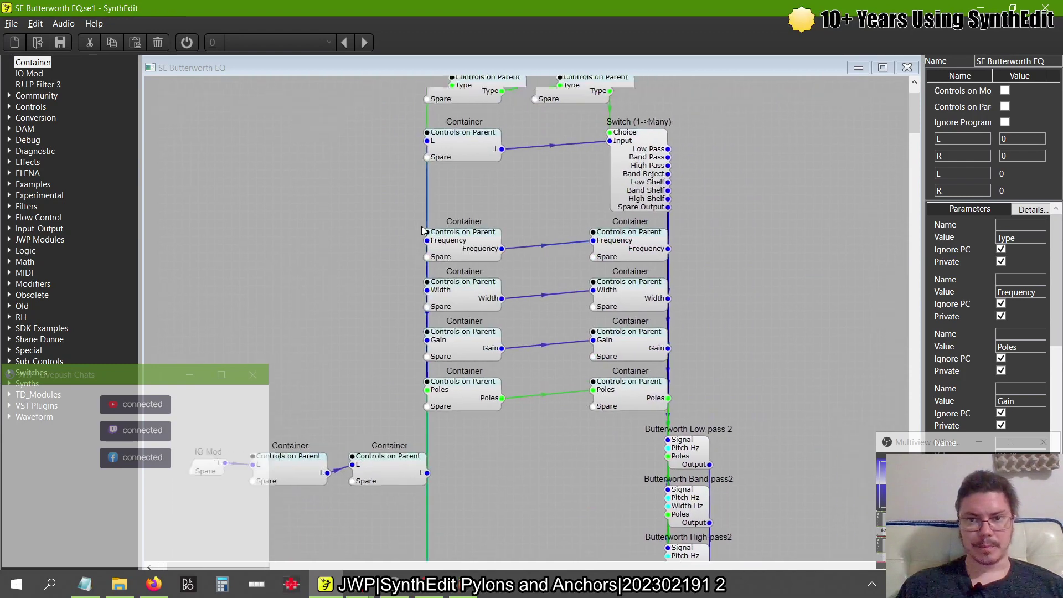
{"action": "scroll", "coordinate": [422, 228], "scroll_direction": "up", "scroll_amount": 3}
{"action": "scroll", "coordinate": [422, 230], "scroll_direction": "right", "scroll_amount": 3}
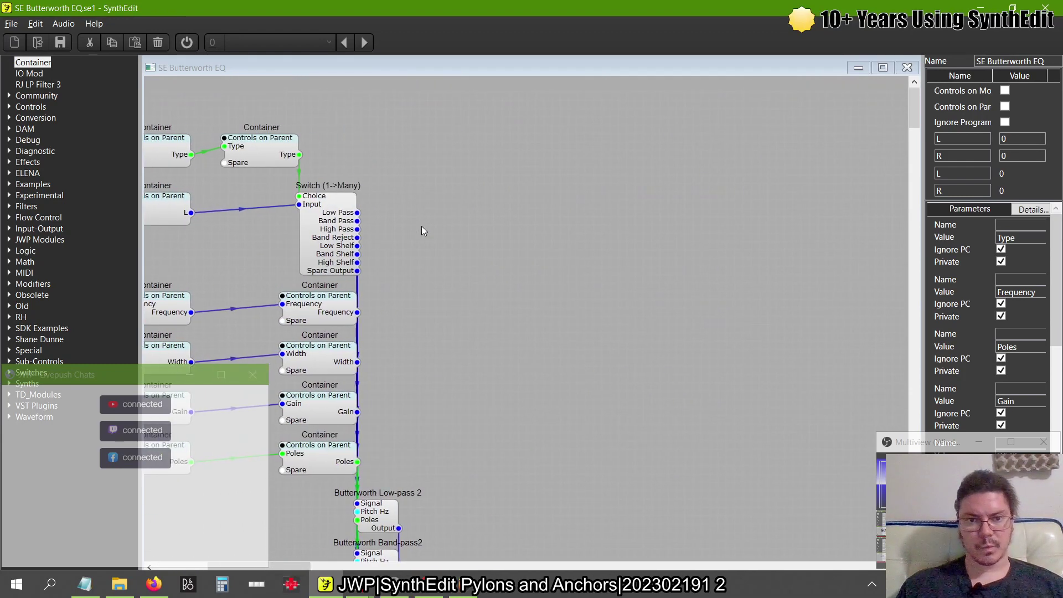
{"action": "scroll", "coordinate": [422, 229], "scroll_direction": "left", "scroll_amount": 10}
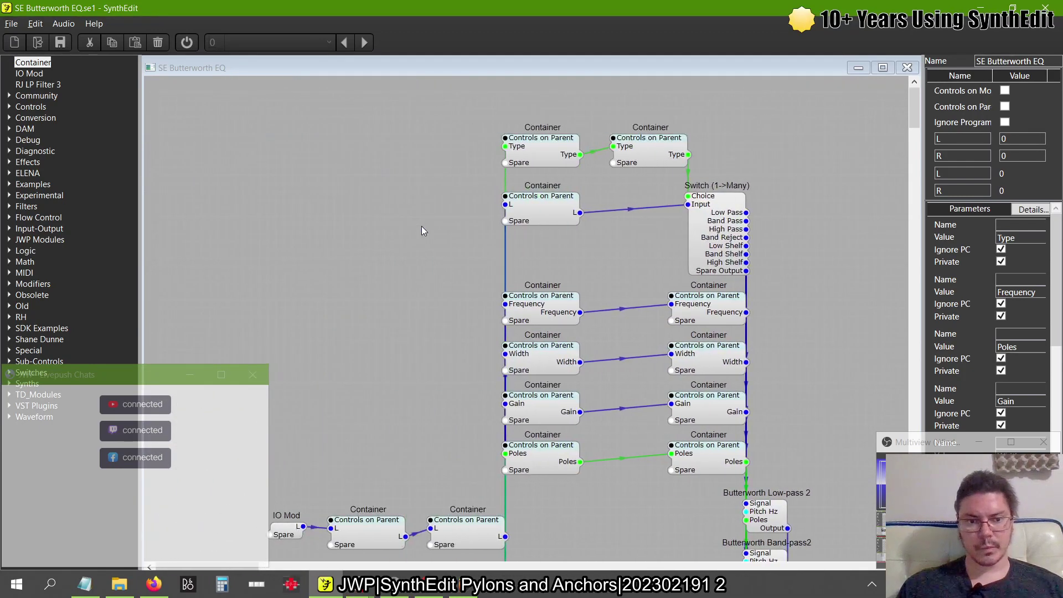
- Compare the Butterworth filter stacks of the left, right and impulse sections
{"action": "scroll", "coordinate": [421, 231], "scroll_direction": "down", "scroll_amount": 10}
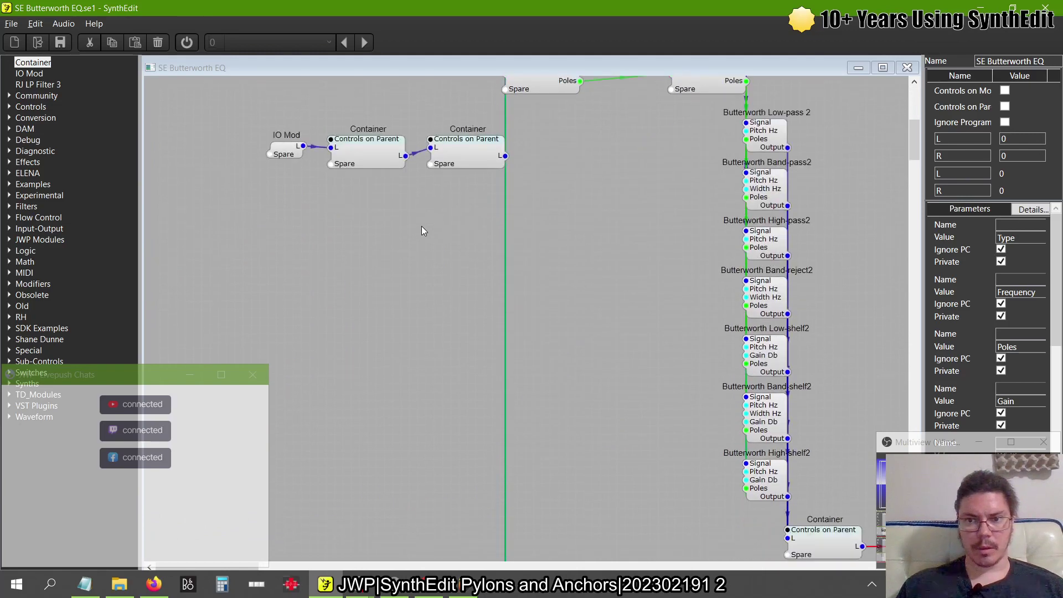
{"action": "scroll", "coordinate": [422, 231], "scroll_direction": "up", "scroll_amount": 6}
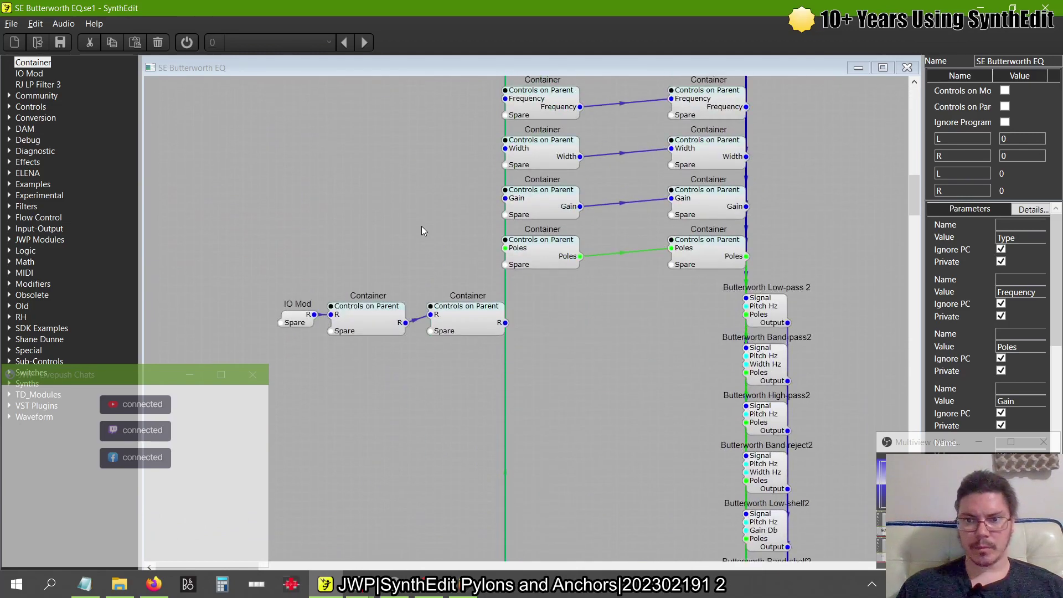
{"action": "scroll", "coordinate": [422, 230], "scroll_direction": "down", "scroll_amount": 3}
{"action": "scroll", "coordinate": [566, 282], "scroll_direction": "down", "scroll_amount": 8}
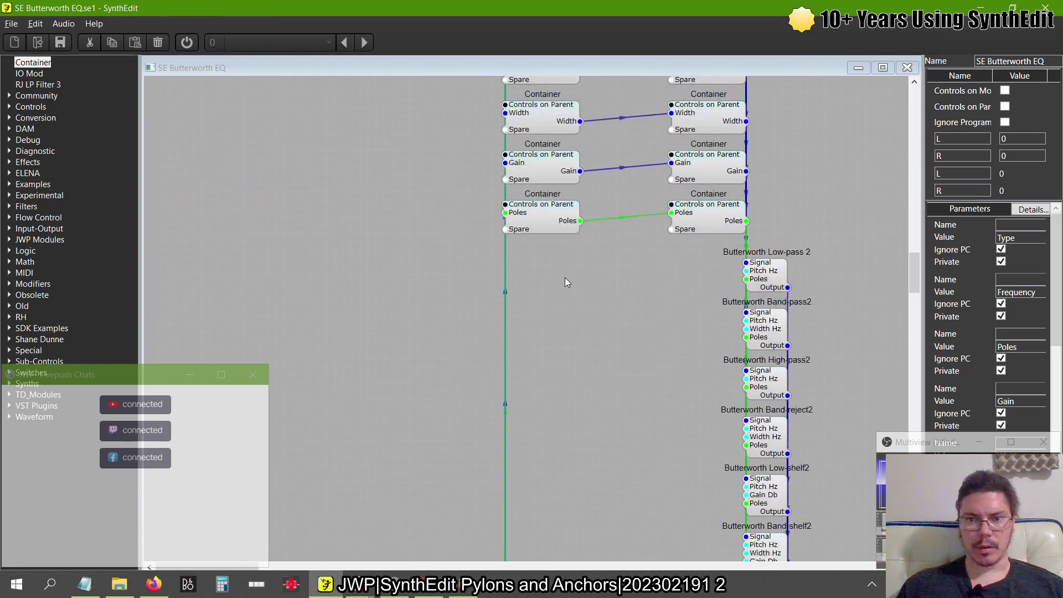
{"action": "scroll", "coordinate": [566, 282], "scroll_direction": "down", "scroll_amount": 3}
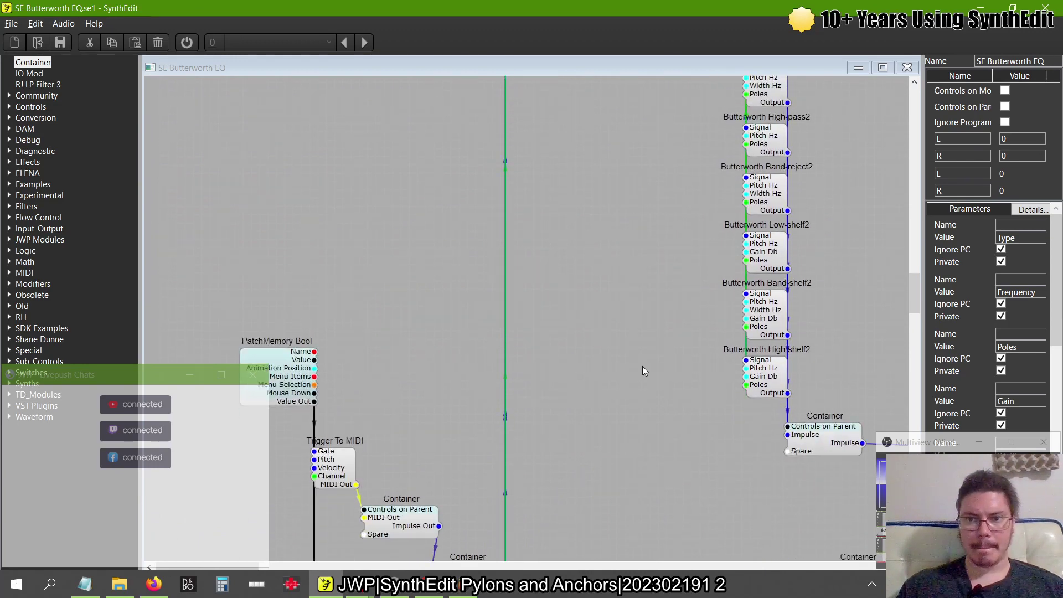
{"action": "scroll", "coordinate": [642, 366], "scroll_direction": "right", "scroll_amount": 3}
{"action": "scroll", "coordinate": [666, 288], "scroll_direction": "up", "scroll_amount": 8}
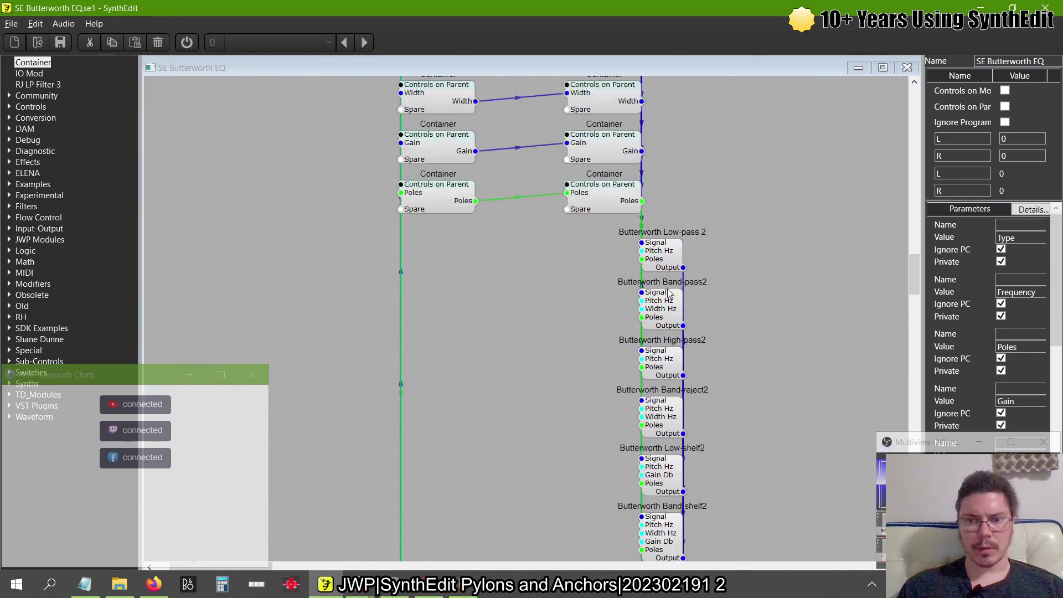
{"action": "scroll", "coordinate": [667, 288], "scroll_direction": "up", "scroll_amount": 20}
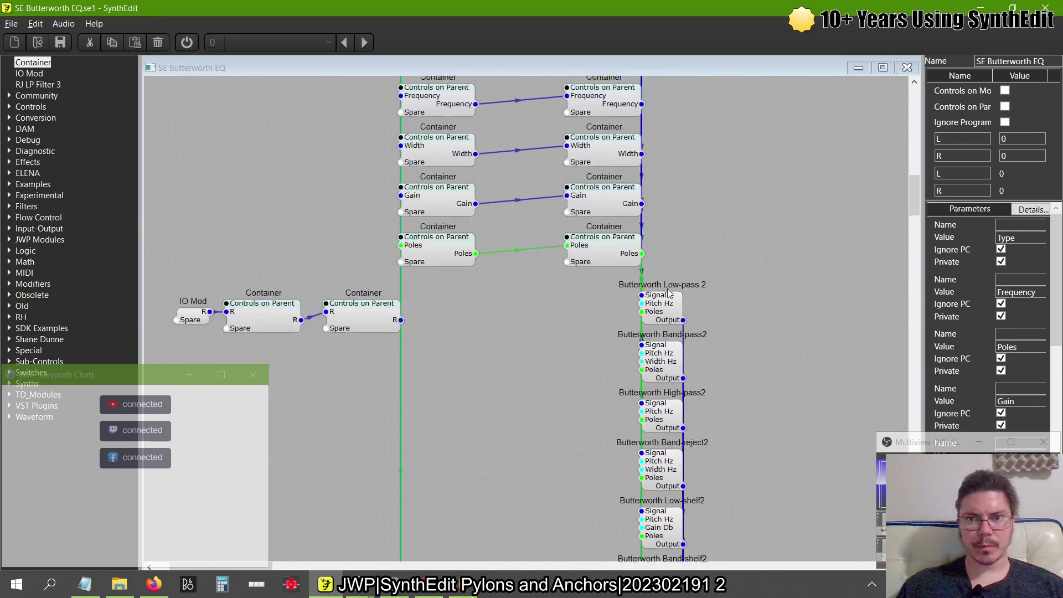
- Return to the left channel's type switch and control containers, and close the SE Butterworth EQ structure
{"action": "scroll", "coordinate": [667, 288], "scroll_direction": "up", "scroll_amount": 20}
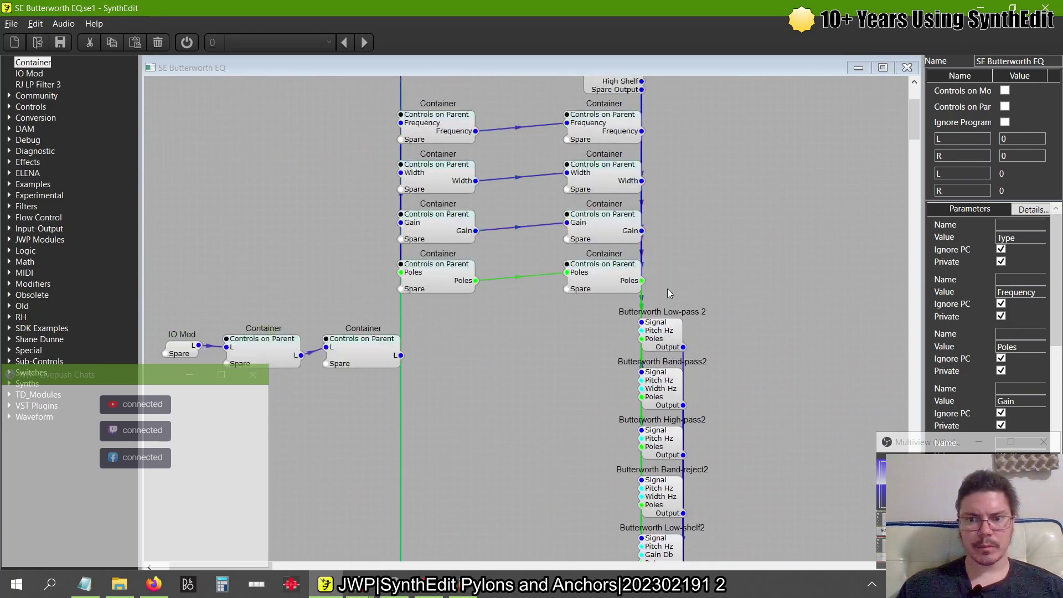
{"action": "scroll", "coordinate": [668, 293], "scroll_direction": "up", "scroll_amount": 4}
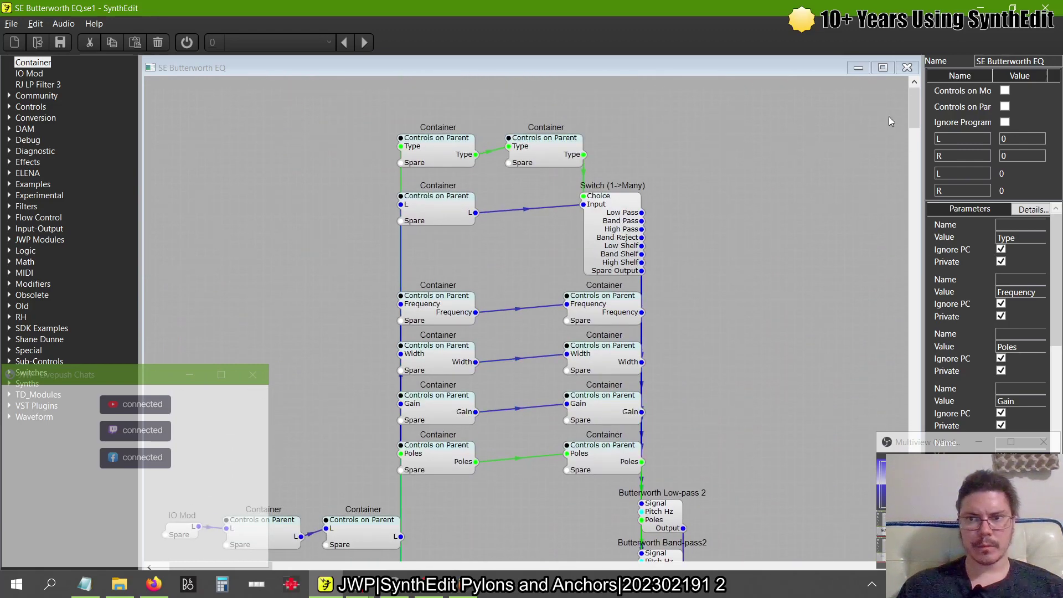
{"action": "left_click", "coordinate": [908, 68]}
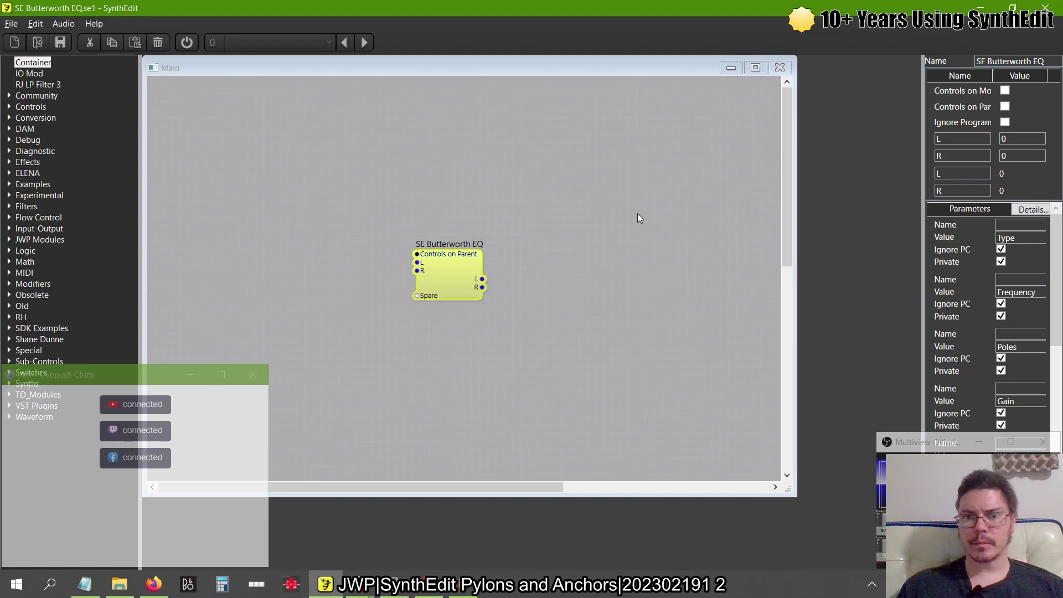
- Reopen the SE Butterworth EQ container, survey the overall layout of its filter sections, and close its structure
{"action": "double_click", "coordinate": [460, 281]}
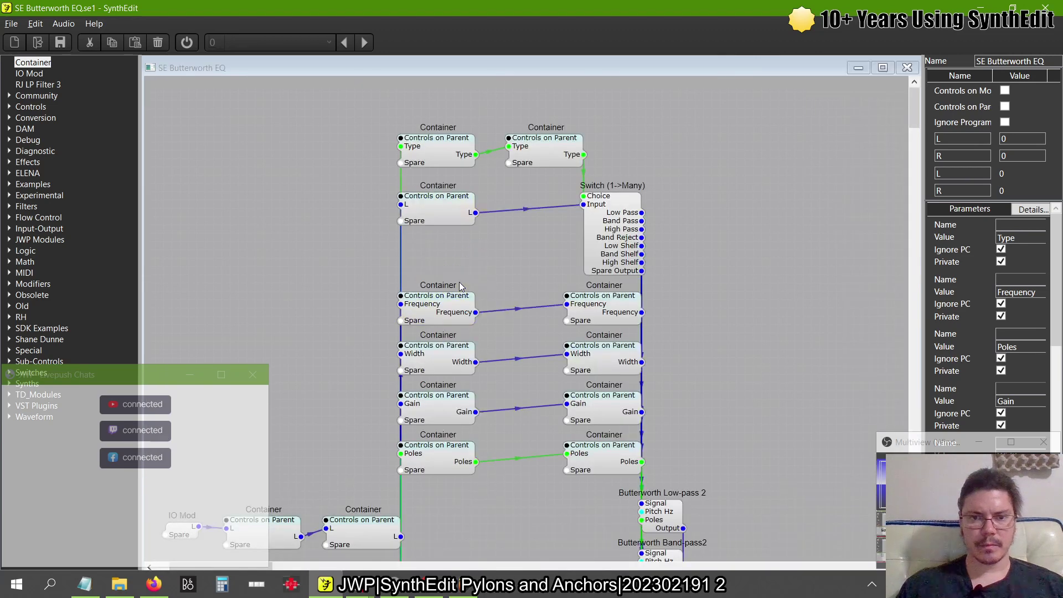
{"action": "scroll", "coordinate": [484, 286], "scroll_direction": "down", "scroll_amount": 5}
{"action": "scroll", "coordinate": [483, 286], "scroll_direction": "down", "scroll_amount": 6}
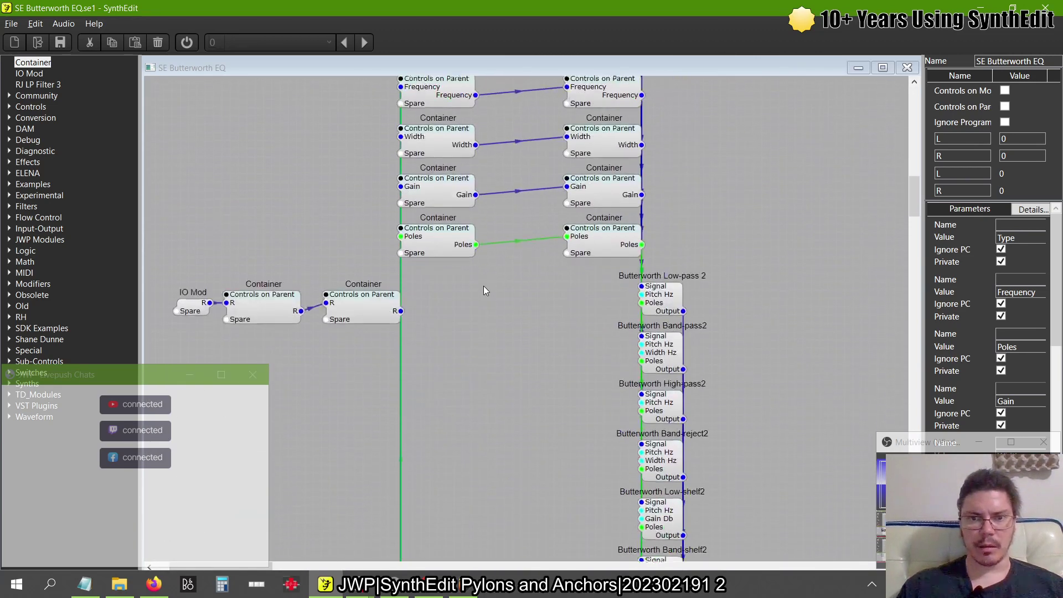
{"action": "scroll", "coordinate": [484, 285], "scroll_direction": "down", "scroll_amount": 3}
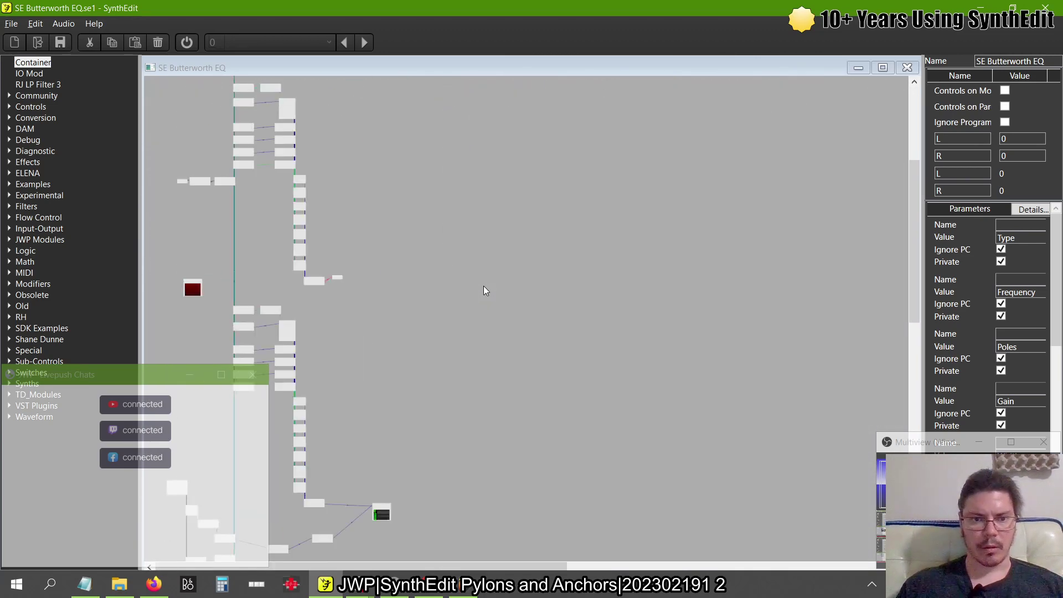
{"action": "scroll", "coordinate": [484, 286], "scroll_direction": "down", "scroll_amount": 8}
{"action": "scroll", "coordinate": [483, 291], "scroll_direction": "up", "scroll_amount": 10}
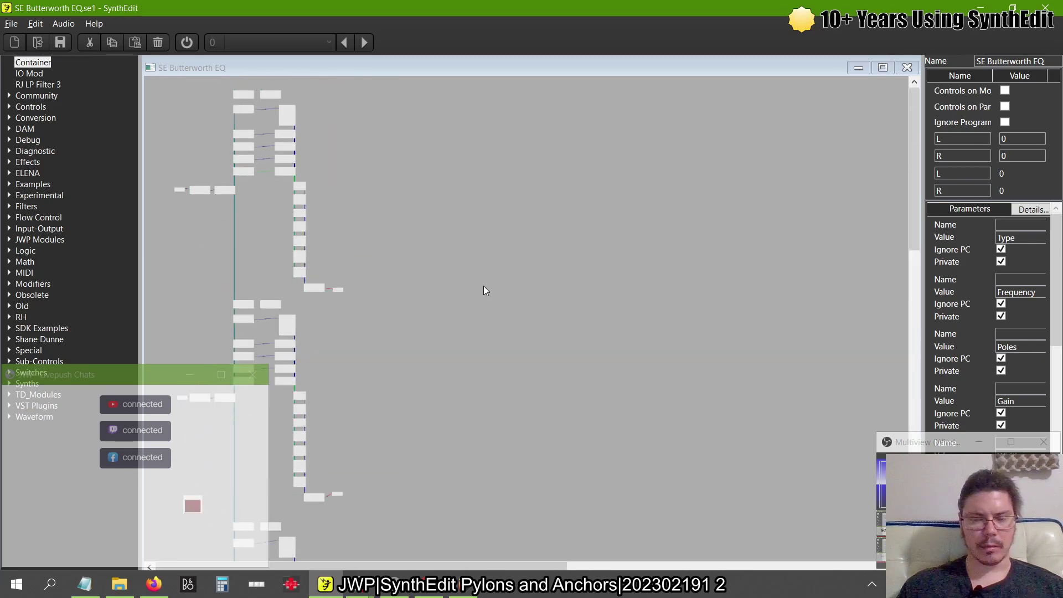
{"action": "left_click", "coordinate": [911, 68]}
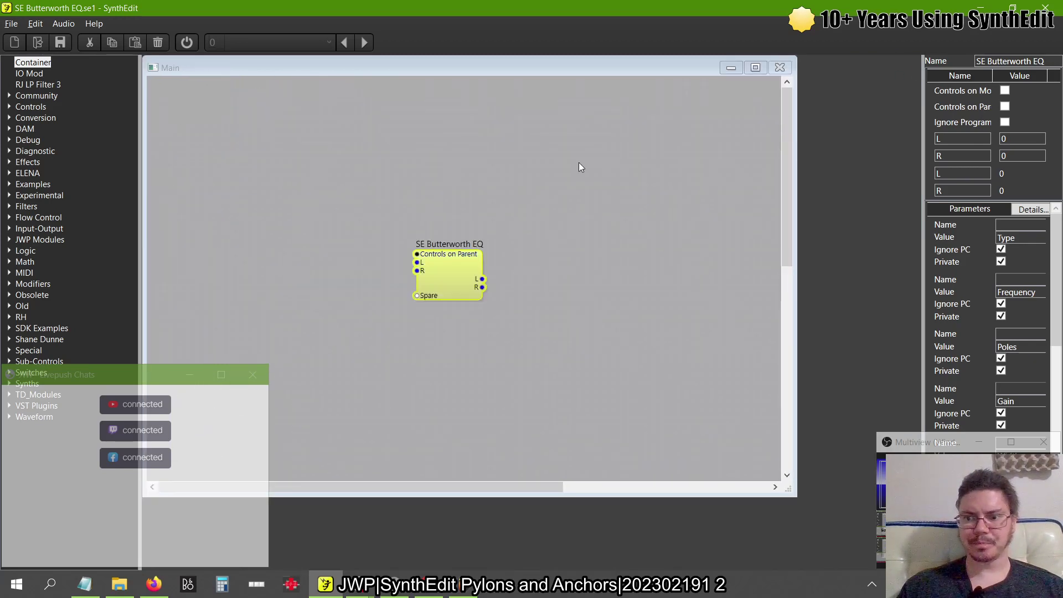
{"action": "key", "text": "alt+Tab"}
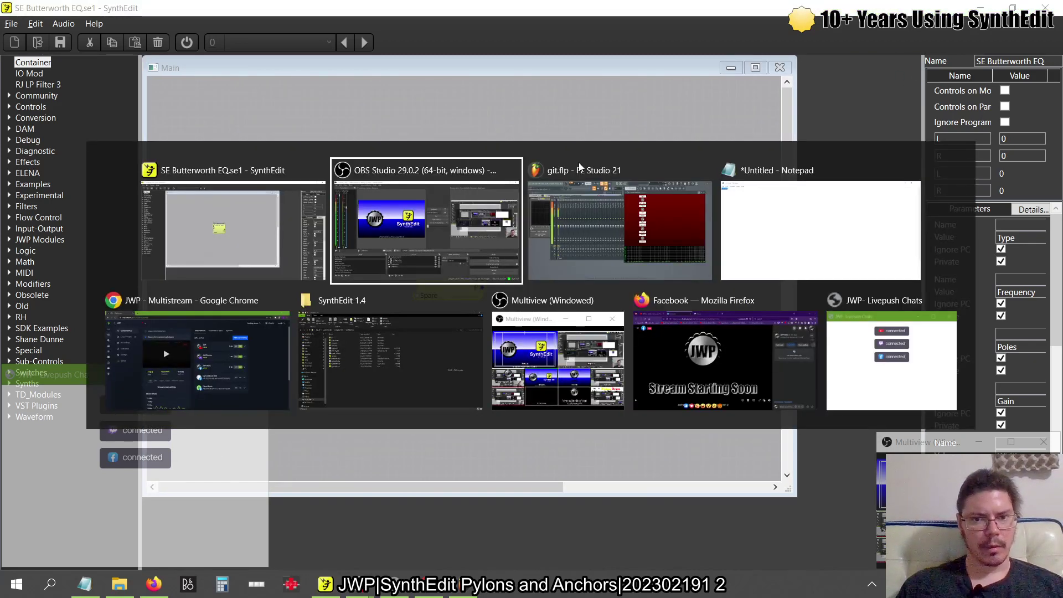
{"action": "key", "text": "alt+shift+Tab"}
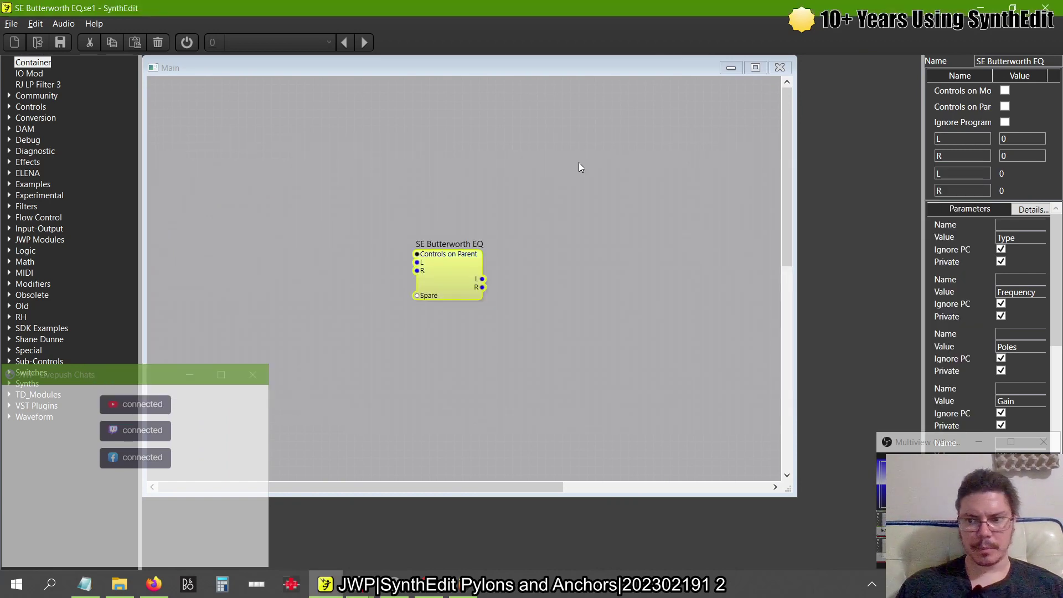